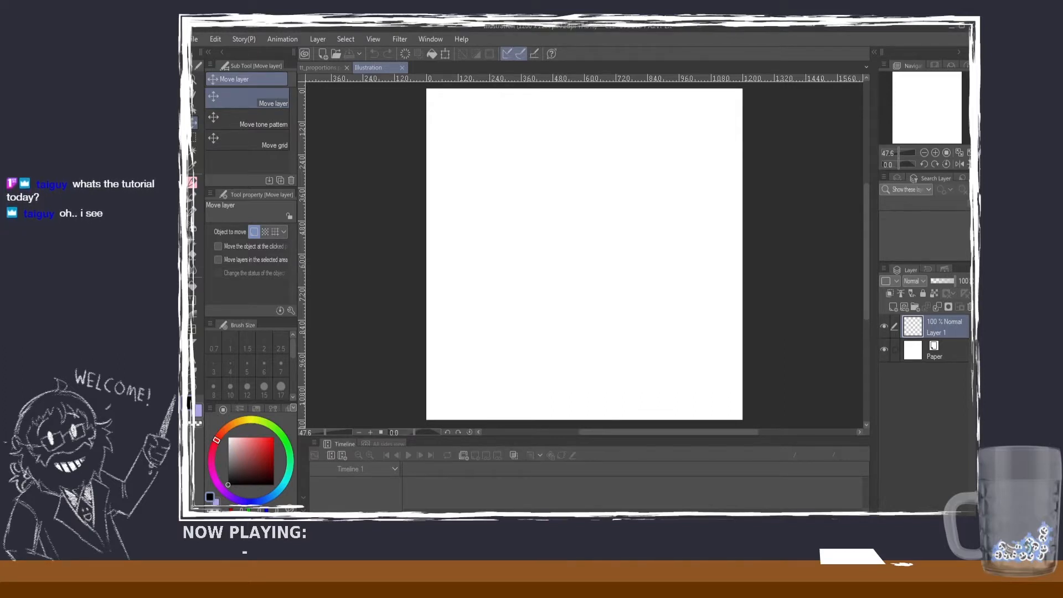
# Step: With the SU-Cream Pencil at brush size 15, draw an upright oval head near the canvas's upper-left corner
pyautogui.click(194, 183)
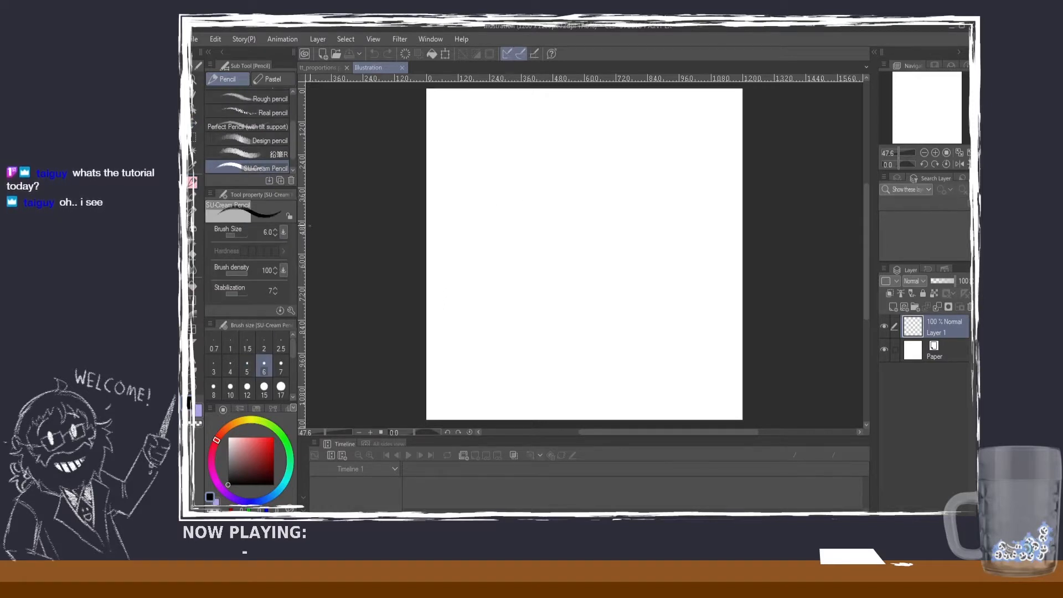
pyautogui.click(260, 390)
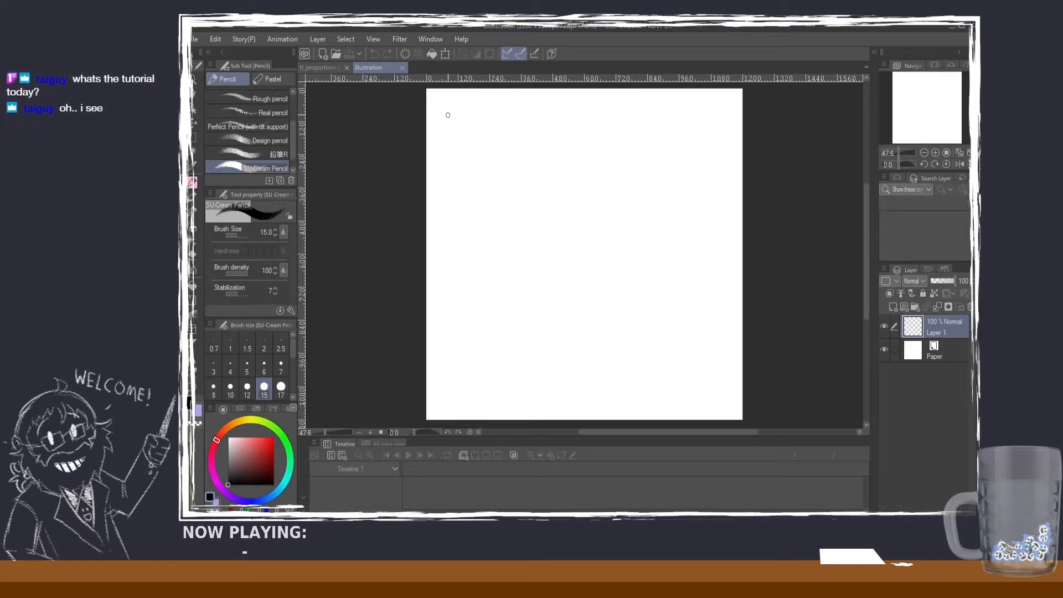
pyautogui.moveTo(494, 115)
pyautogui.mouseDown()
pyautogui.moveTo(510, 138)
pyautogui.moveTo(490, 116)
pyautogui.moveTo(483, 128)
pyautogui.moveTo(512, 123)
pyautogui.moveTo(493, 115)
pyautogui.moveTo(501, 156)
pyautogui.moveTo(496, 117)
pyautogui.mouseUp()
pyautogui.hotkey('ctrl', 'z')
pyautogui.hotkey('ctrl', 'z')
pyautogui.hotkey('ctrl', 'z')
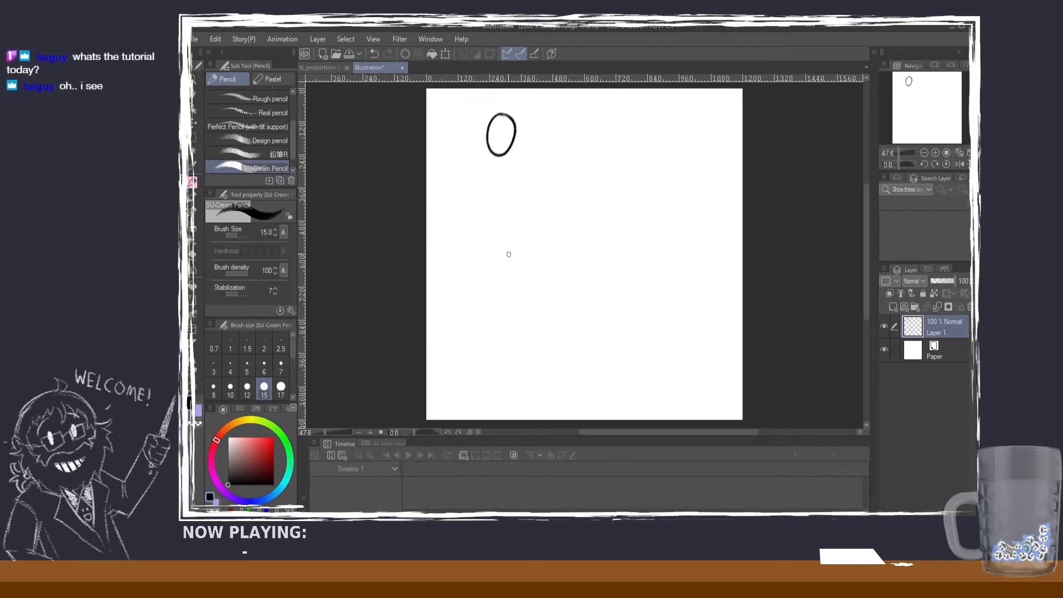
# Step: Draw two short horizontal marks beside the oval, level with the head's top and chin
pyautogui.moveTo(476, 157); pyautogui.dragTo(442, 155)
pyautogui.moveTo(474, 115); pyautogui.dragTo(441, 112)
pyautogui.hotkey('ctrl', 'z')
pyautogui.hotkey('ctrl', 'z')
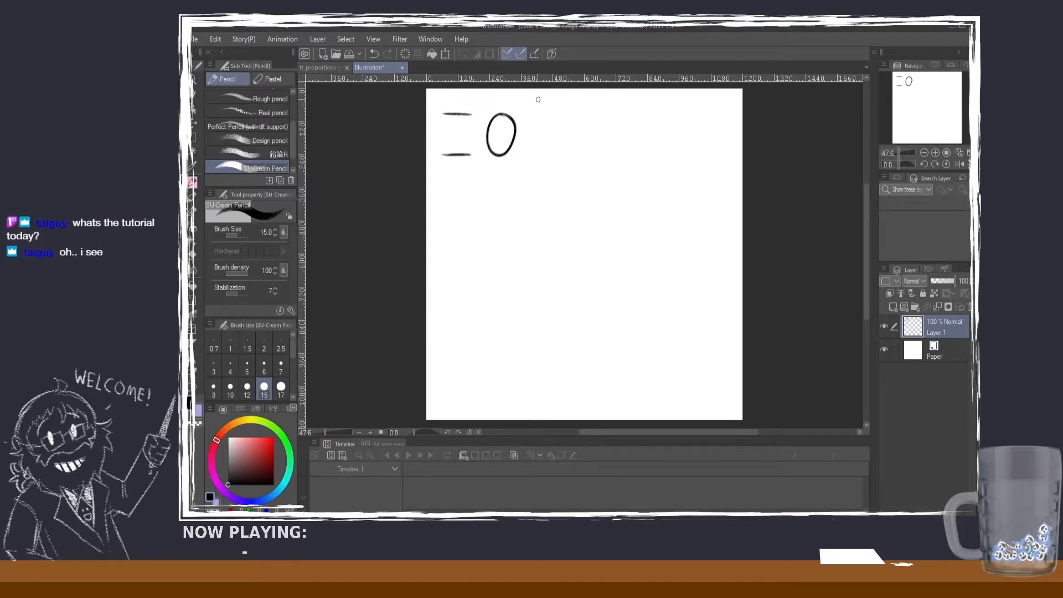
# Step: Handwrite the note "5 to 8 heads tall" in the canvas's upper-right area
pyautogui.moveTo(601, 107)
pyautogui.mouseDown()
pyautogui.moveTo(639, 108)
pyautogui.moveTo(642, 121)
pyautogui.moveTo(645, 109)
pyautogui.moveTo(687, 125)
pyautogui.mouseUp()
pyautogui.moveTo(688, 108)
pyautogui.mouseDown()
pyautogui.moveTo(686, 126)
pyautogui.moveTo(710, 114)
pyautogui.moveTo(716, 126)
pyautogui.mouseUp()
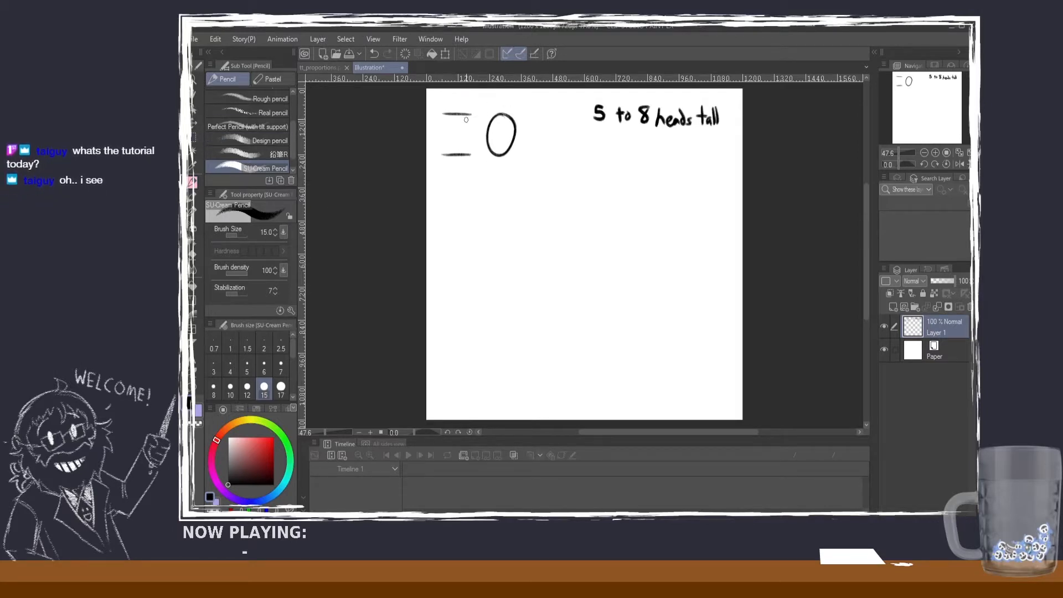
# Step: Handwrite "7.5 heads" below the first note, finishing the lettering with brush size 12
pyautogui.scroll(2, 492, 108)
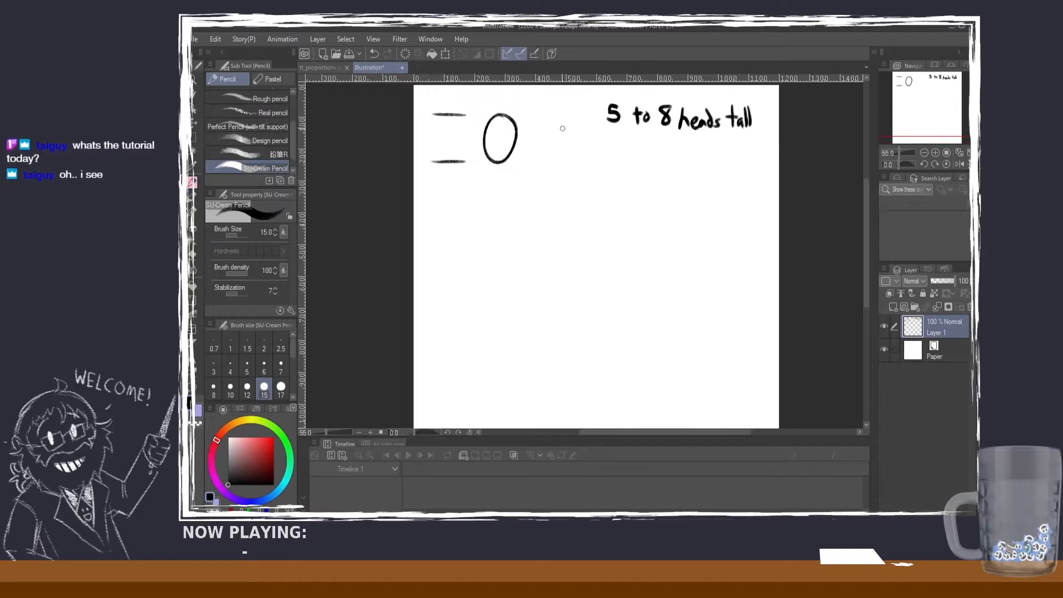
pyautogui.scroll(1, 865, 209)
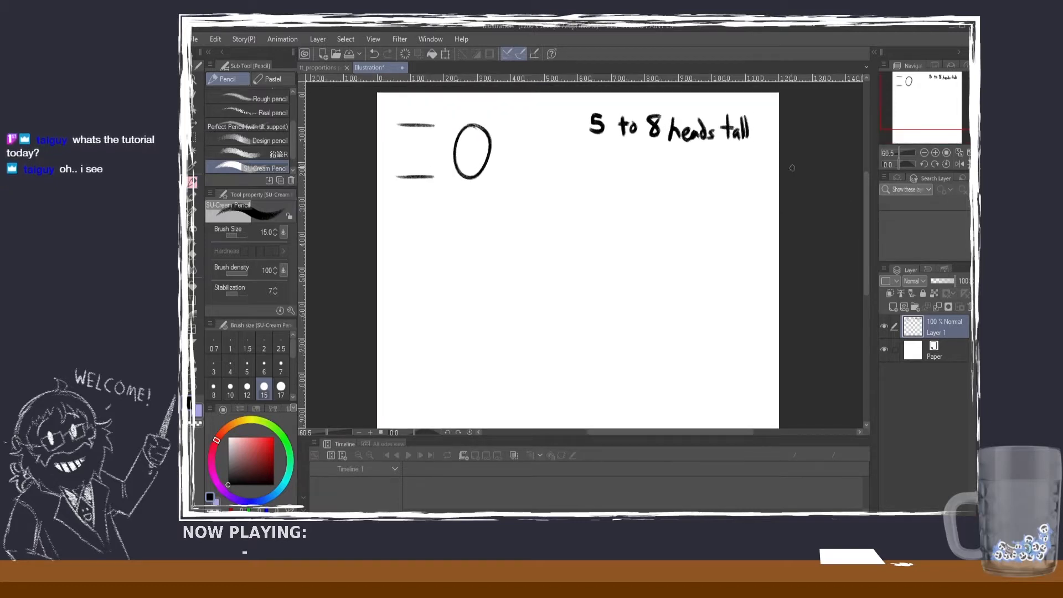
pyautogui.scroll(1, 865, 213)
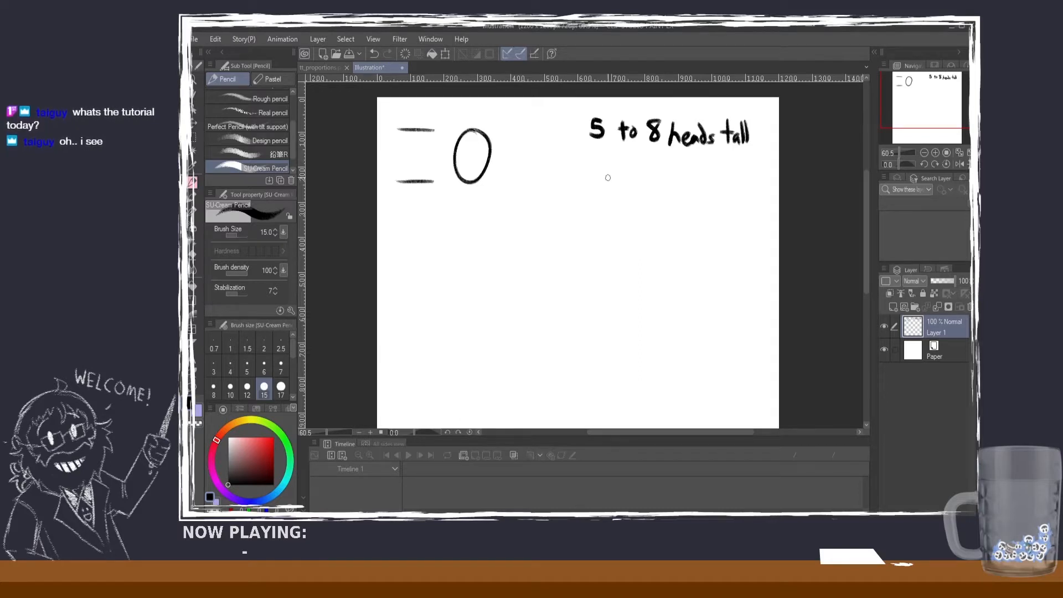
pyautogui.moveTo(647, 173)
pyautogui.mouseDown()
pyautogui.moveTo(661, 171)
pyautogui.moveTo(653, 186)
pyautogui.moveTo(662, 186)
pyautogui.mouseUp()
pyautogui.click(661, 185)
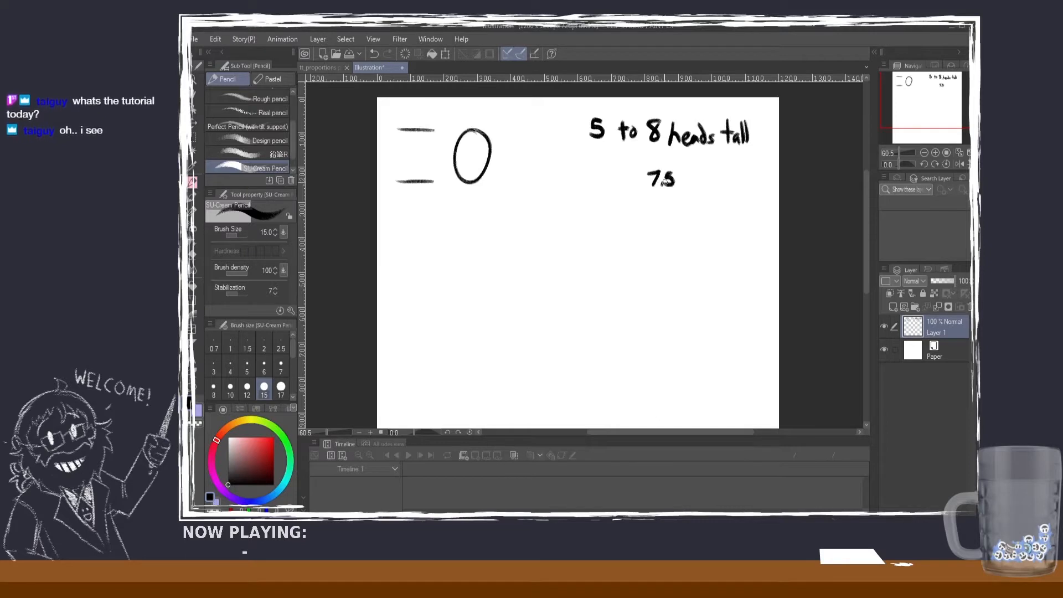
pyautogui.hotkey('ctrl', 'z')
pyautogui.click(287, 374)
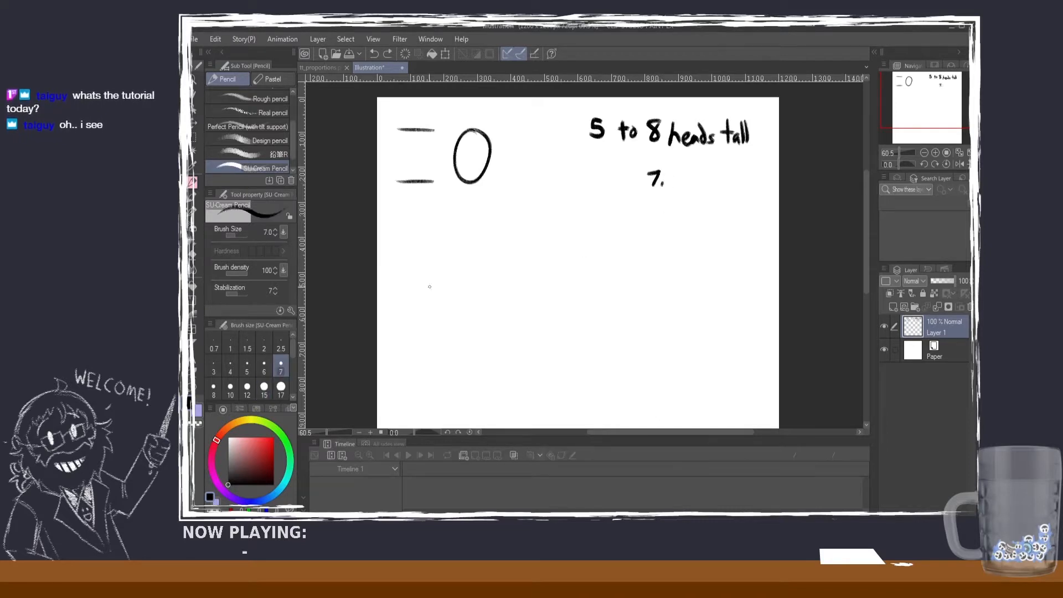
pyautogui.moveTo(670, 169); pyautogui.dragTo(664, 184)
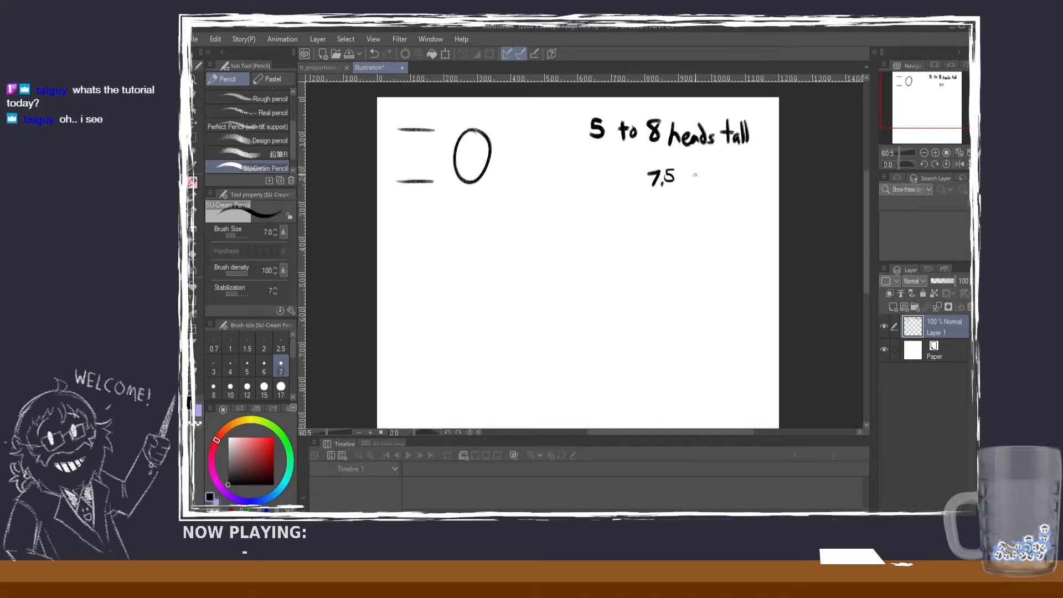
pyautogui.hotkey('ctrl', 'z')
pyautogui.click(247, 387)
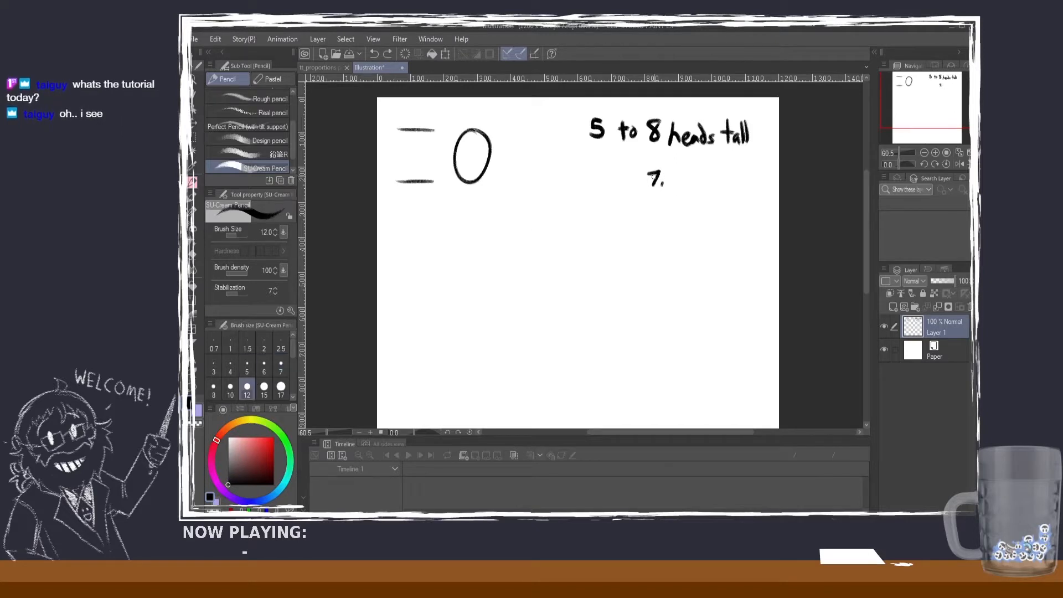
pyautogui.moveTo(671, 170); pyautogui.dragTo(666, 186)
pyautogui.hotkey('ctrl', 'z')
pyautogui.moveTo(693, 170)
pyautogui.mouseDown()
pyautogui.moveTo(707, 186)
pyautogui.moveTo(691, 173)
pyautogui.moveTo(698, 186)
pyautogui.moveTo(720, 188)
pyautogui.mouseUp()
pyautogui.hotkey('ctrl', 'z')
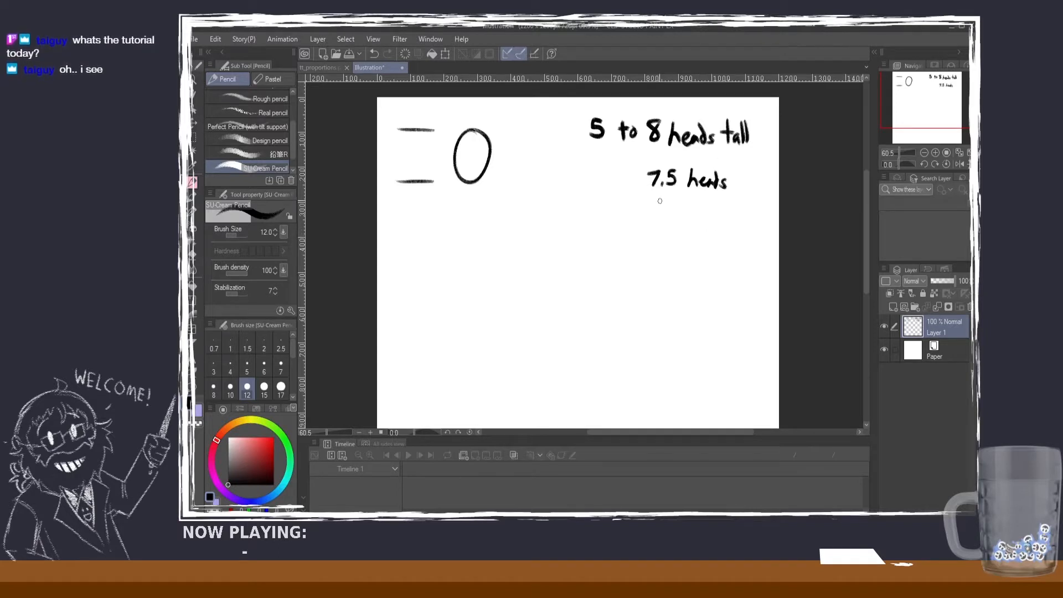
# Step: Write "standard" under "7.5 heads" and add "between" in front of "5 to 8 heads tall"
pyautogui.moveTo(667, 202); pyautogui.dragTo(658, 212)
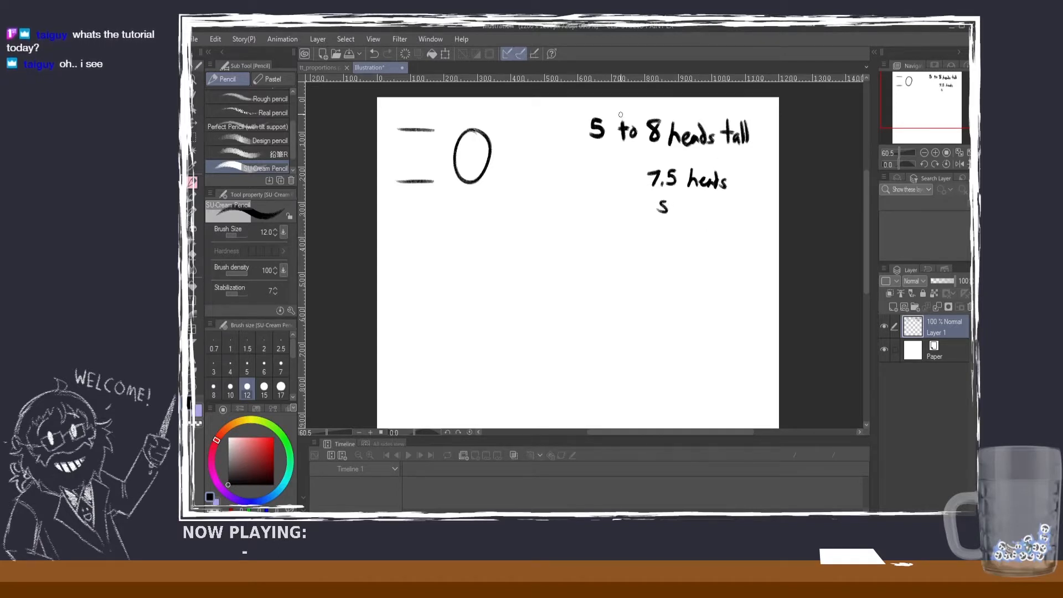
pyautogui.moveTo(539, 117)
pyautogui.mouseDown()
pyautogui.moveTo(544, 133)
pyautogui.moveTo(581, 129)
pyautogui.mouseUp()
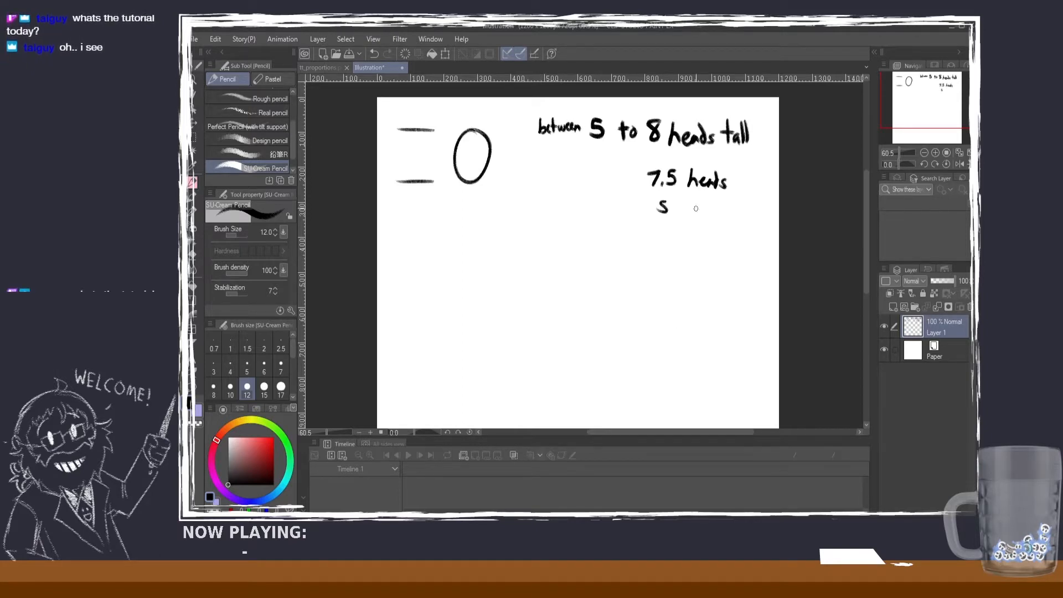
pyautogui.moveTo(673, 195); pyautogui.dragTo(674, 213)
pyautogui.moveTo(667, 202); pyautogui.dragTo(709, 208)
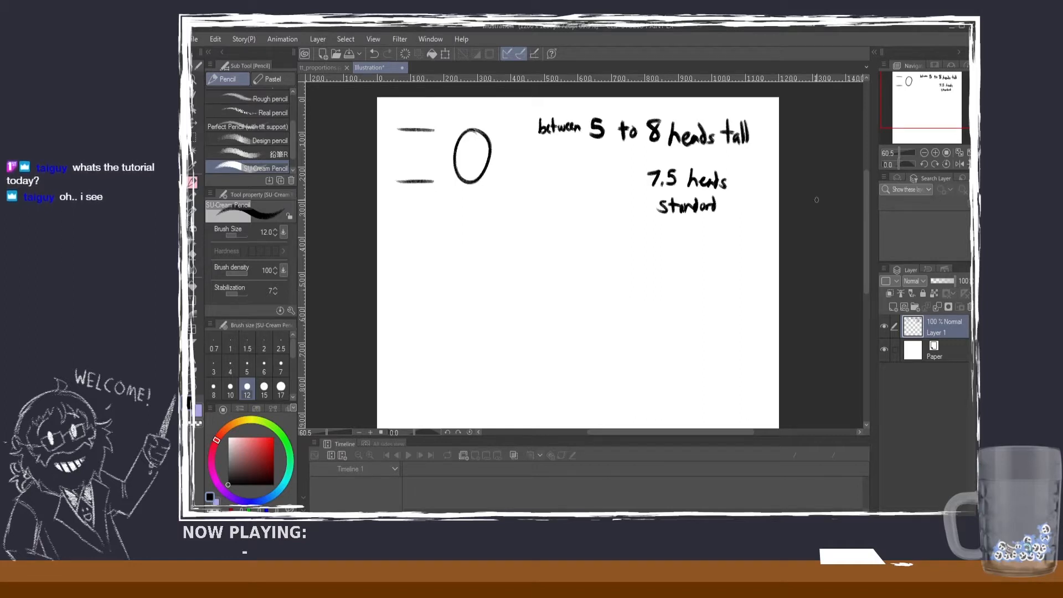
# Step: Draw a vertical centre line and a horizontal eye line crossing inside the head oval
pyautogui.moveTo(865, 235)
pyautogui.mouseDown()
pyautogui.moveTo(866, 250)
pyautogui.moveTo(866, 241)
pyautogui.mouseUp()
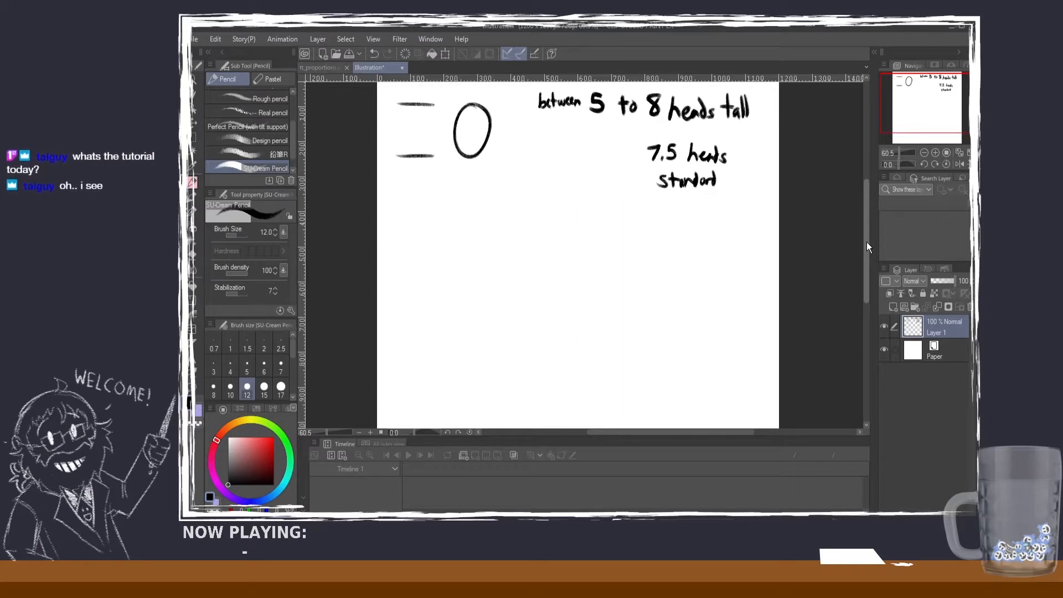
pyautogui.moveTo(866, 241); pyautogui.dragTo(867, 244)
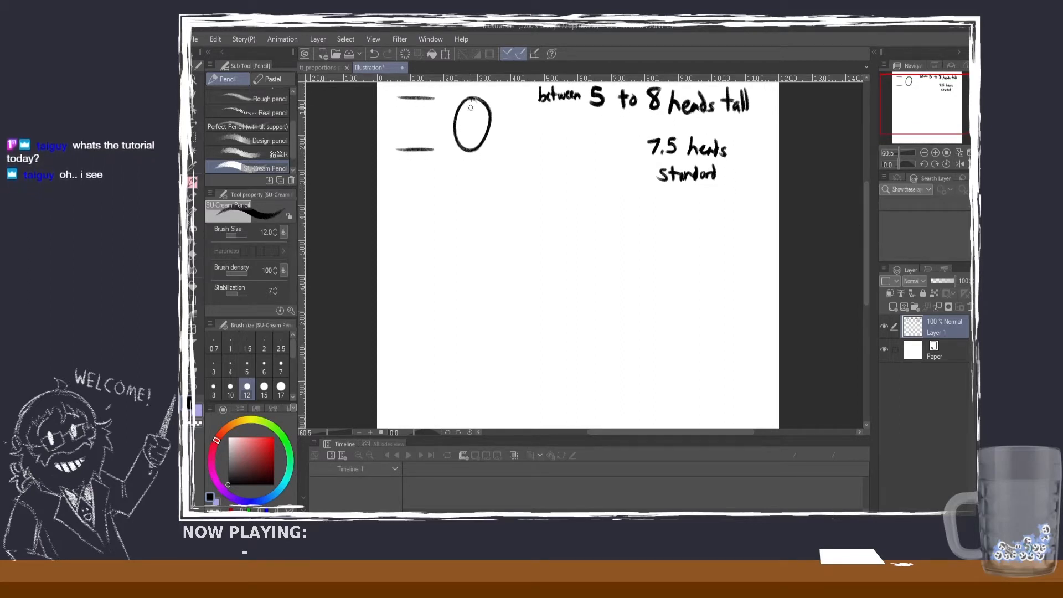
pyautogui.moveTo(471, 101); pyautogui.dragTo(471, 141)
pyautogui.hotkey('ctrl', 'z')
pyautogui.moveTo(470, 101); pyautogui.dragTo(471, 146)
pyautogui.hotkey('ctrl', 'z')
pyautogui.hotkey('ctrl', 'z')
pyautogui.moveTo(471, 98)
pyautogui.mouseDown()
pyautogui.moveTo(470, 147)
pyautogui.moveTo(489, 121)
pyautogui.mouseUp()
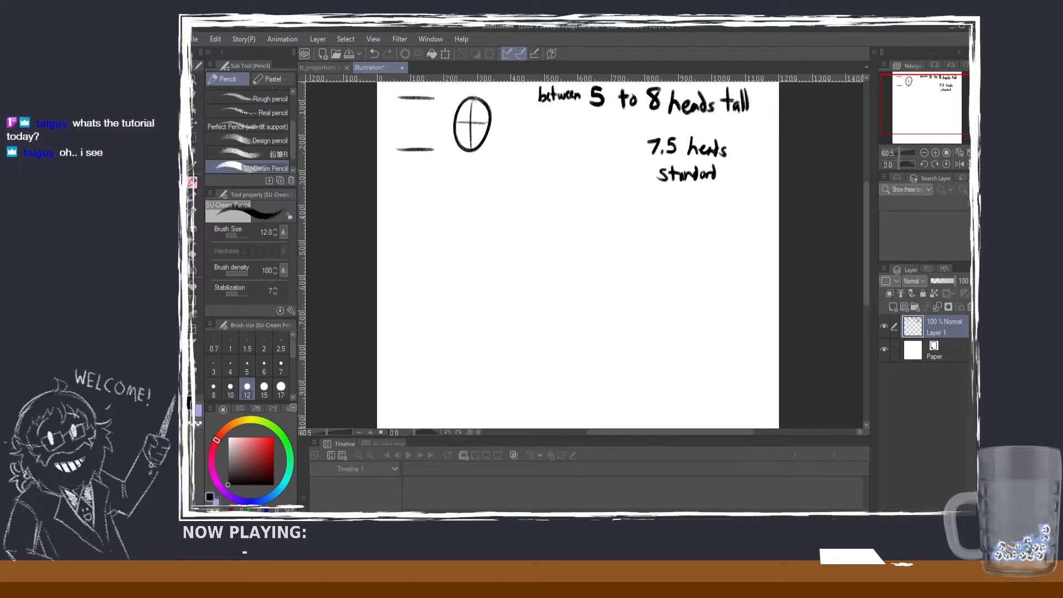
# Step: Copy the two head-height marks onto a new layer and move the copy down by one head length
pyautogui.press('m')
pyautogui.moveTo(393, 91); pyautogui.dragTo(437, 160)
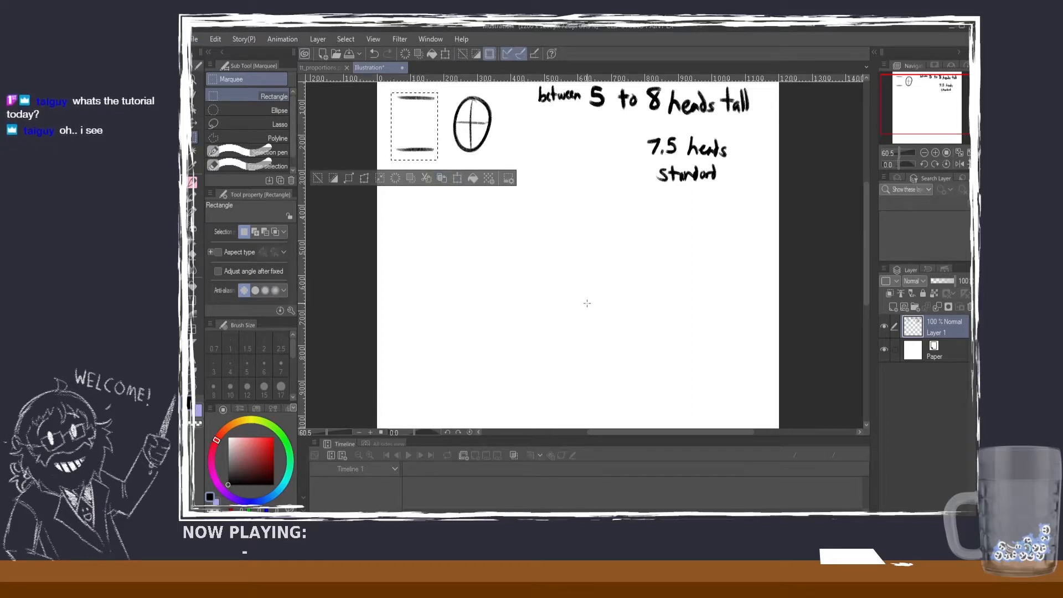
pyautogui.hotkey('ctrl', 'v')
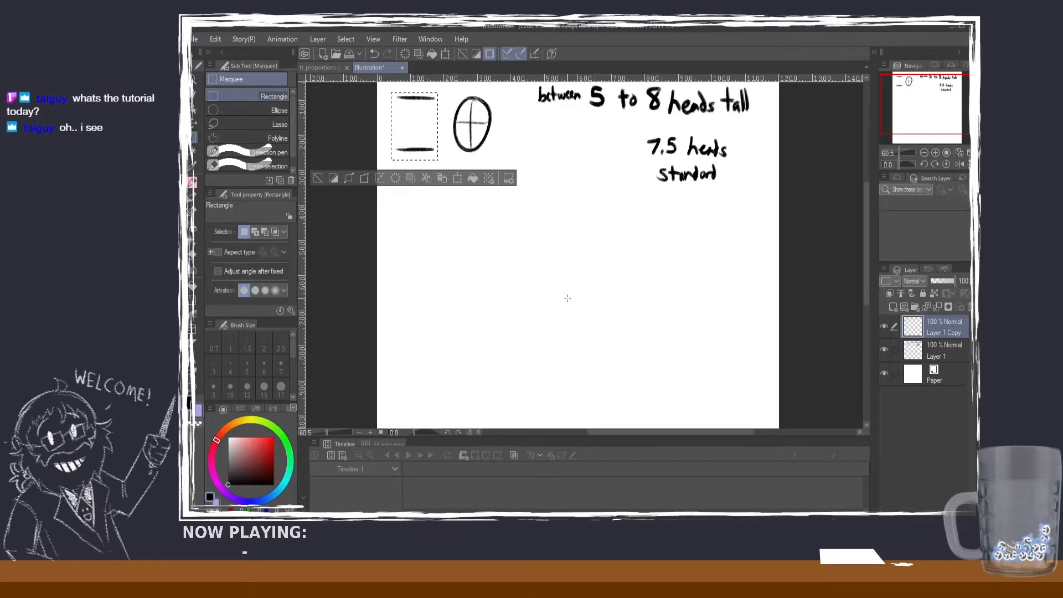
pyautogui.click(191, 121)
pyautogui.moveTo(416, 154); pyautogui.dragTo(416, 205)
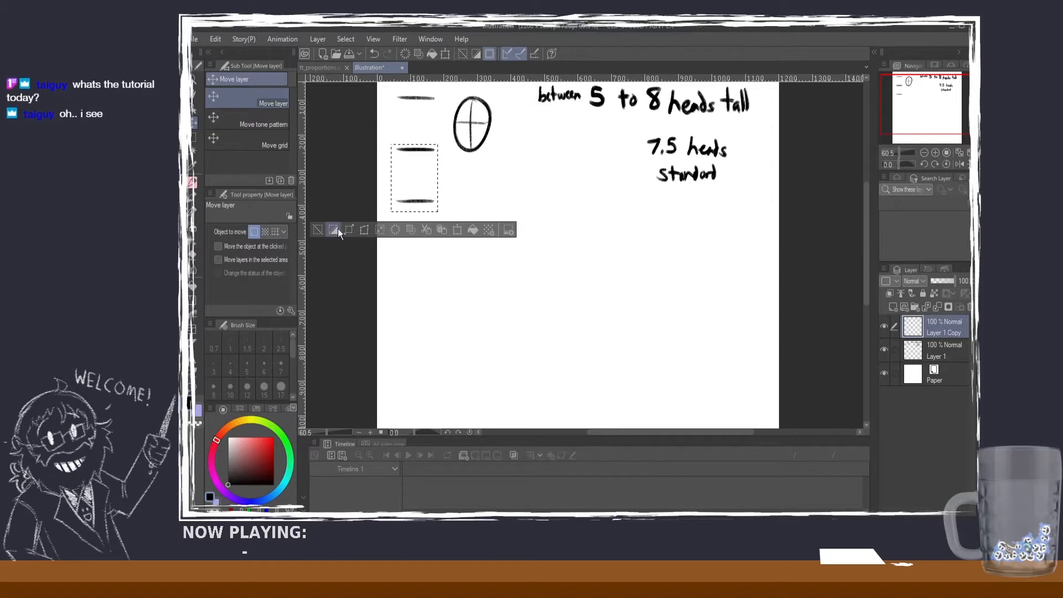
pyautogui.hotkey('ctrl', 'd')
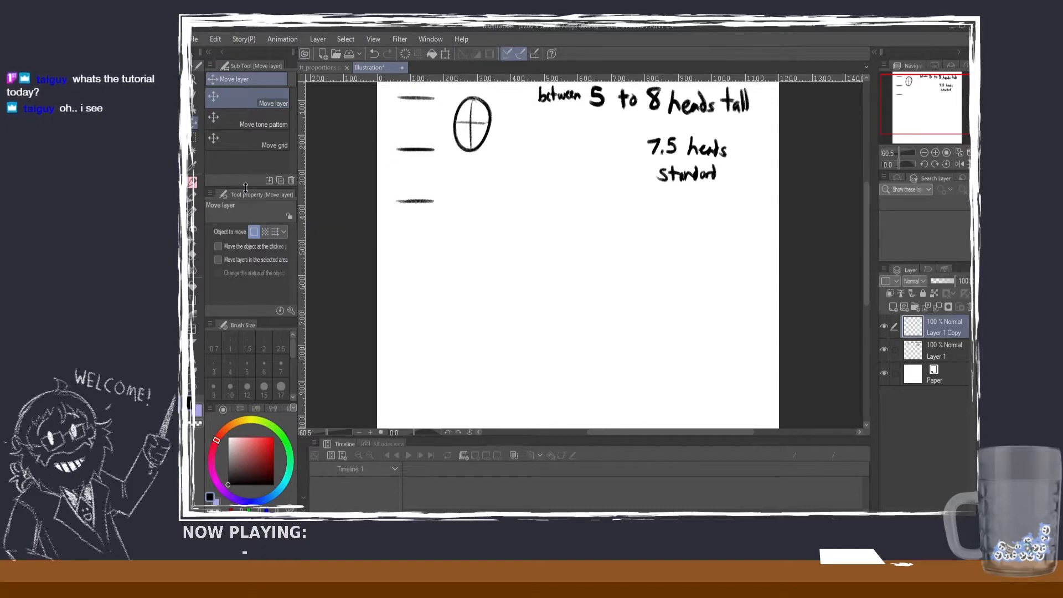
# Step: Pencil a horizontal chest line level with the lowest head mark and a short neck under the head
pyautogui.press('p')
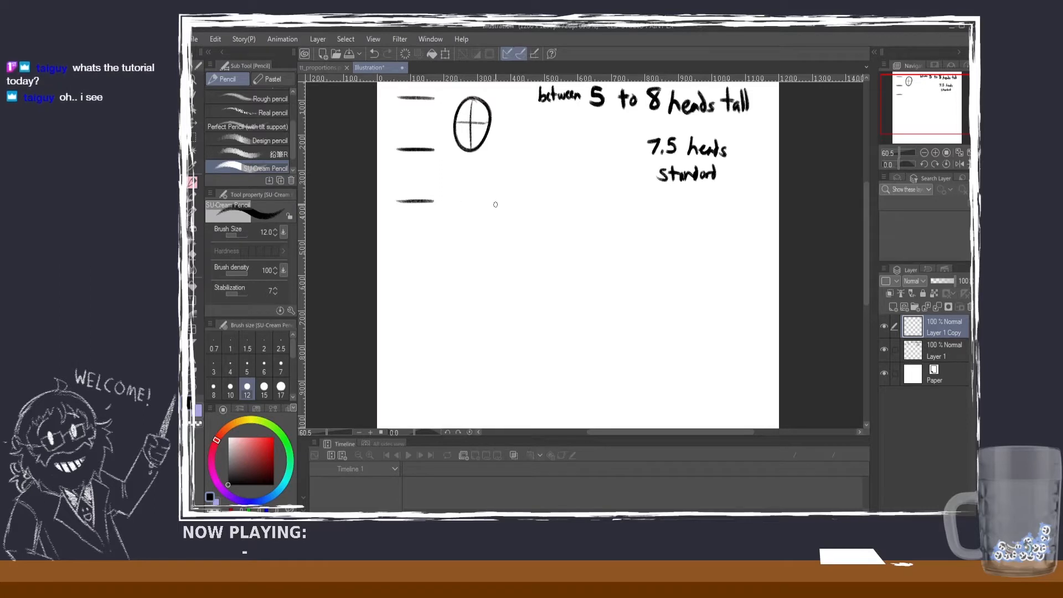
pyautogui.moveTo(497, 204)
pyautogui.mouseDown()
pyautogui.moveTo(460, 201)
pyautogui.moveTo(493, 202)
pyautogui.mouseUp()
pyautogui.hotkey('ctrl', 'z')
pyautogui.hotkey('ctrl', 'z')
pyautogui.hotkey('ctrl', 'z')
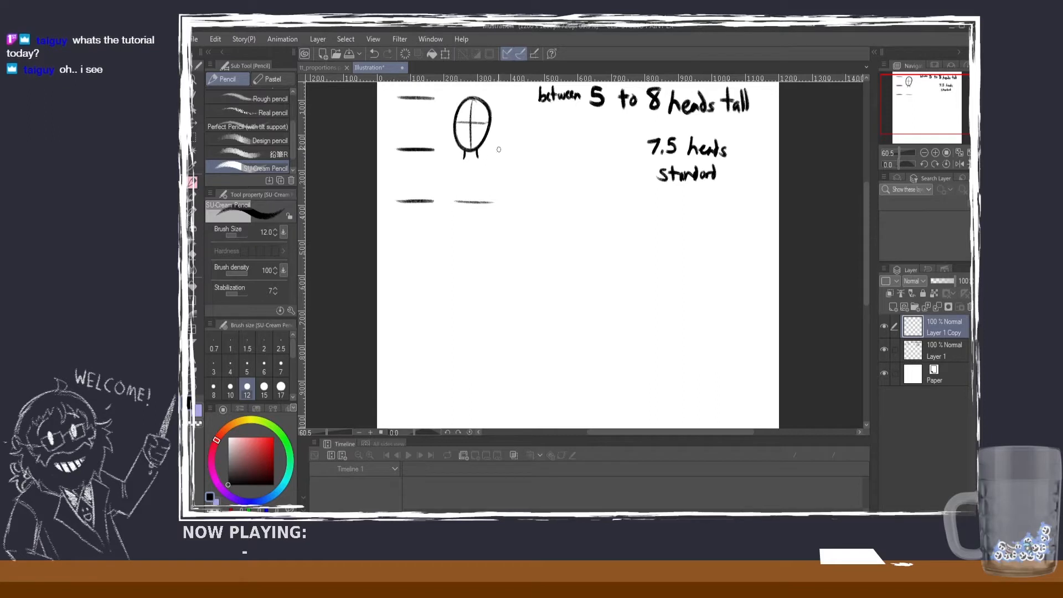
# Step: Draw the sloping shoulders and both curved sides of the torso down to the chest line
pyautogui.moveTo(479, 152)
pyautogui.mouseDown()
pyautogui.moveTo(446, 196)
pyautogui.moveTo(443, 173)
pyautogui.moveTo(450, 202)
pyautogui.mouseUp()
pyautogui.hotkey('ctrl', 'z')
pyautogui.hotkey('ctrl', 'z')
pyautogui.hotkey('ctrl', 'z')
pyautogui.moveTo(444, 163); pyautogui.dragTo(447, 199)
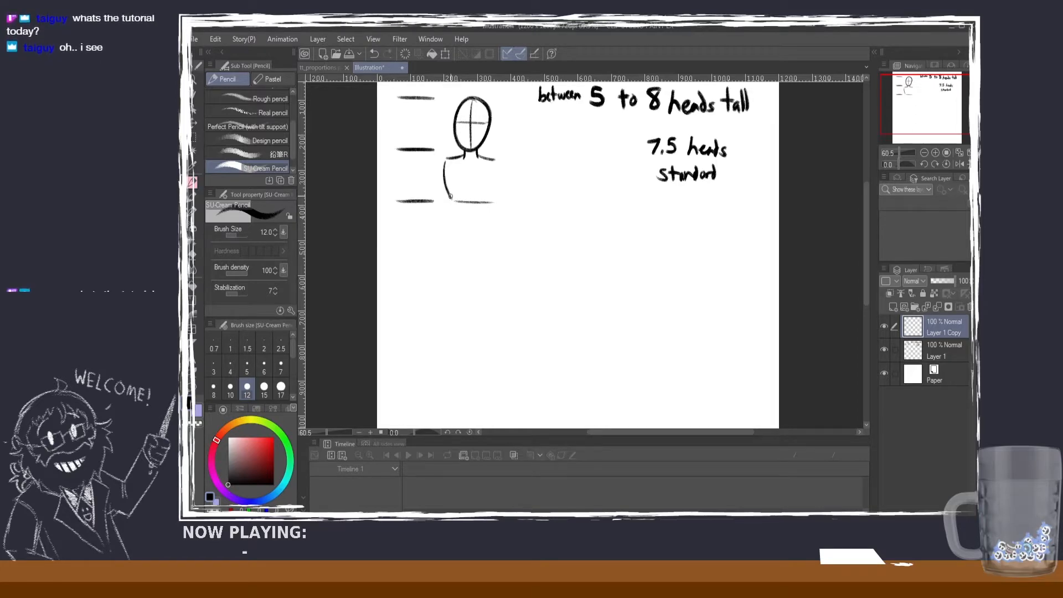
pyautogui.moveTo(494, 160); pyautogui.dragTo(492, 200)
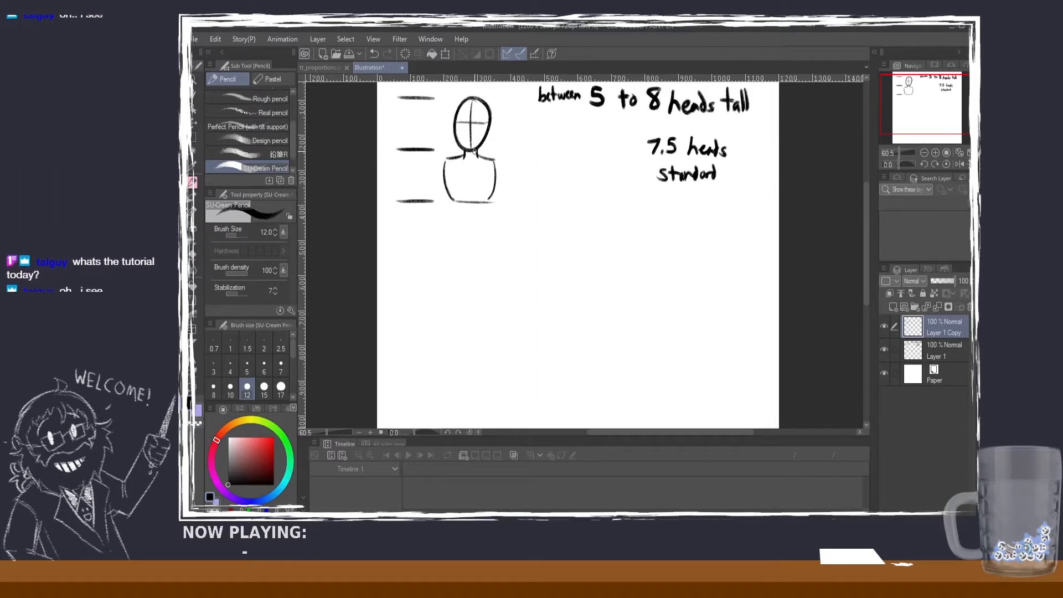
# Step: Mark the nipples with two small dots just above the chest line
pyautogui.moveTo(522, 142); pyautogui.dragTo(514, 150)
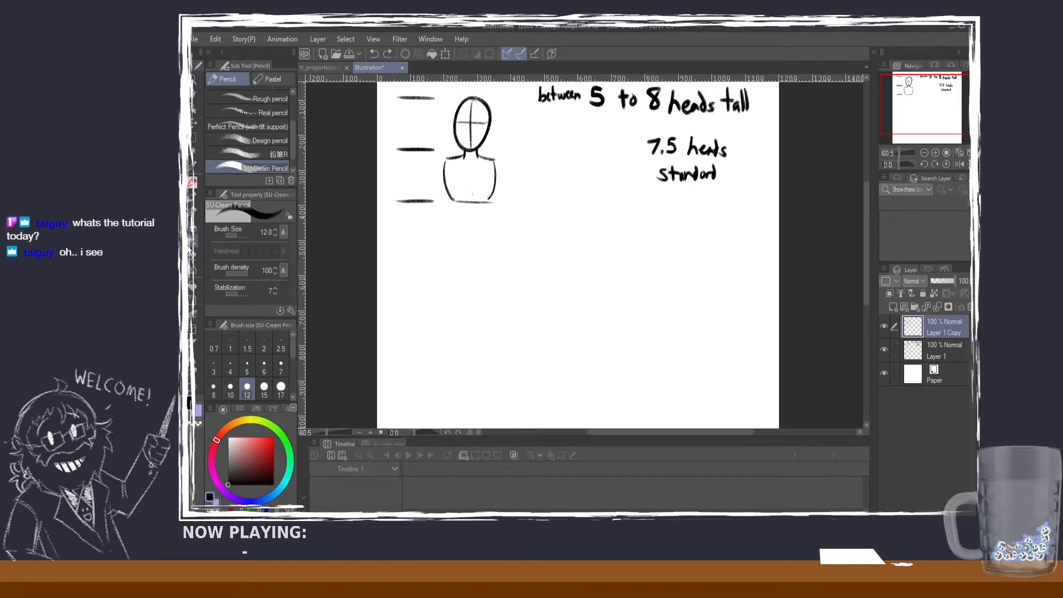
pyautogui.moveTo(489, 197); pyautogui.dragTo(485, 200)
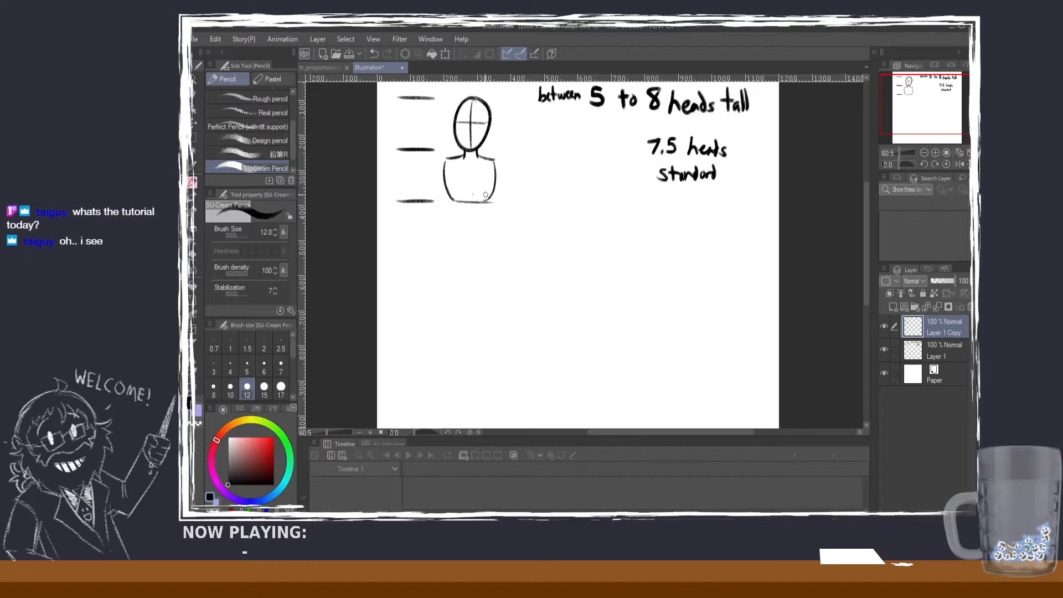
pyautogui.hotkey('ctrl', 'z')
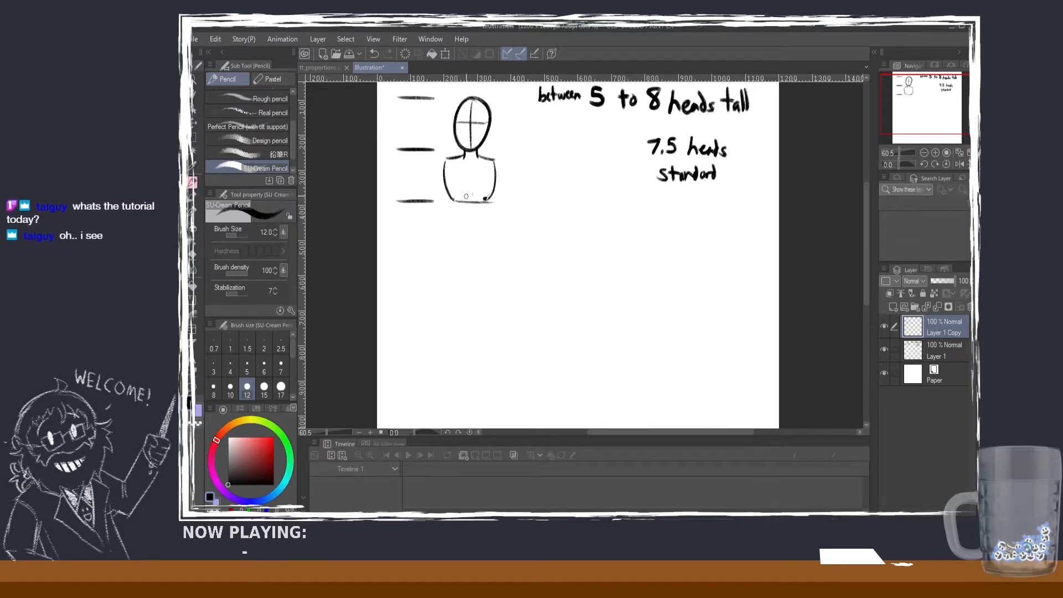
pyautogui.hotkey('ctrl', 'z')
pyautogui.moveTo(488, 194); pyautogui.dragTo(482, 200)
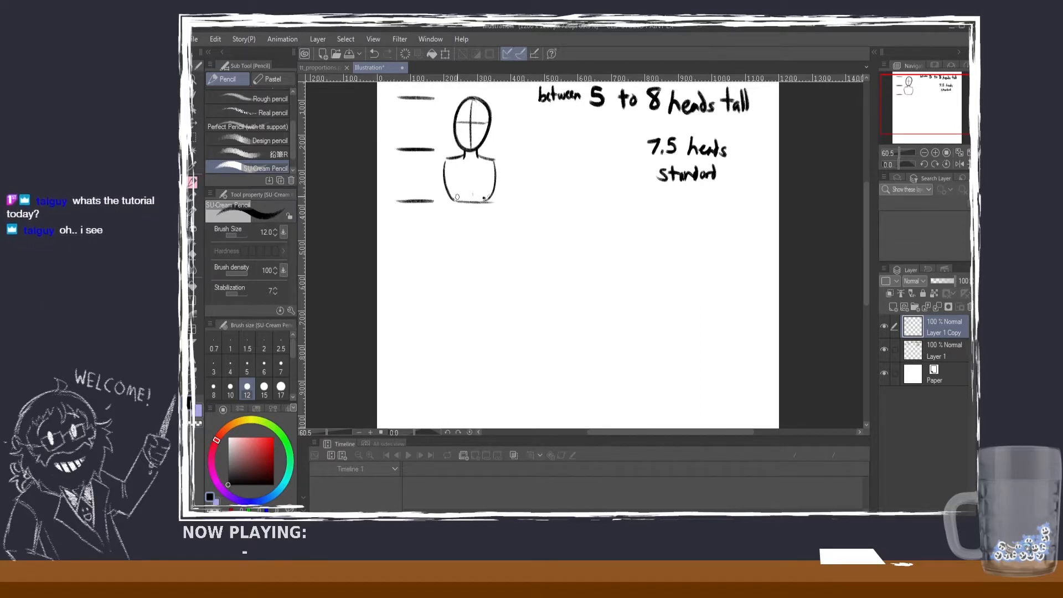
pyautogui.hotkey('ctrl', 'z')
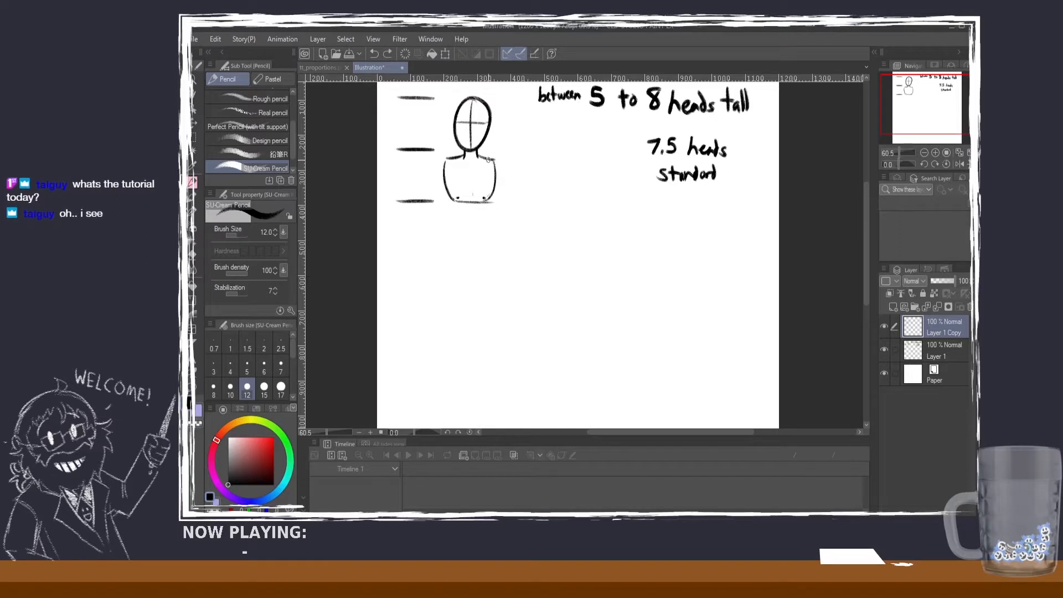
pyautogui.hotkey('ctrl', 'z')
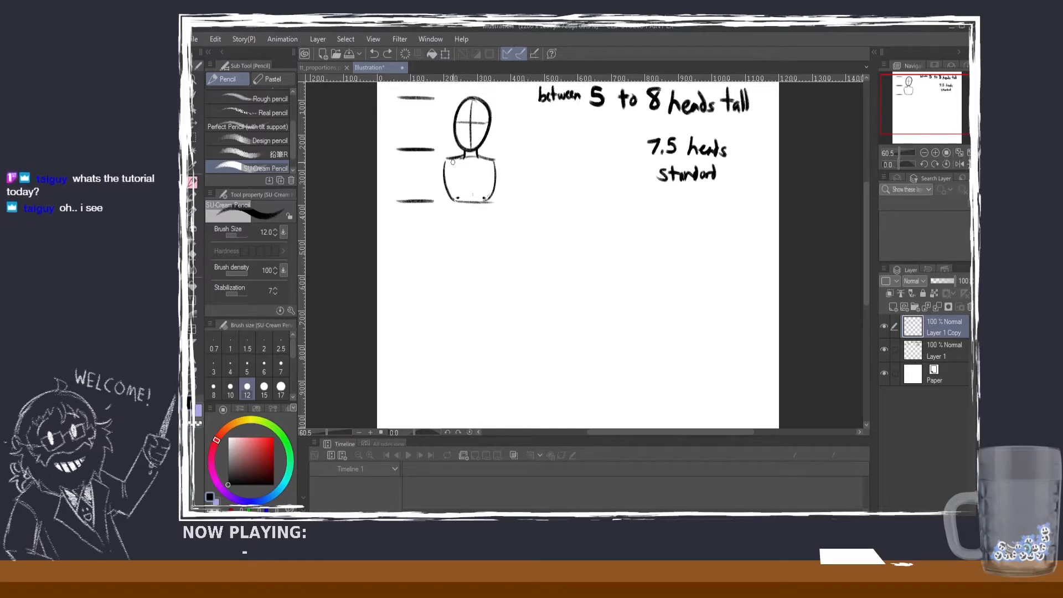
# Step: Sketch the ribcage over the torso, with sides extending below the chest line and an arch between them
pyautogui.moveTo(470, 157)
pyautogui.mouseDown()
pyautogui.moveTo(445, 177)
pyautogui.moveTo(454, 216)
pyautogui.mouseUp()
pyautogui.hotkey('ctrl', 'z')
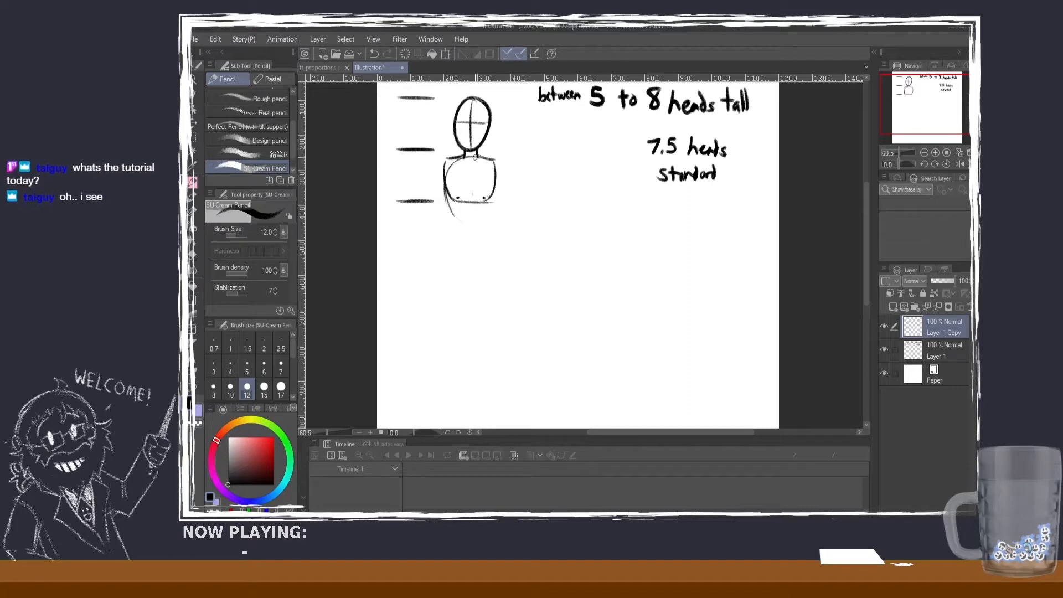
pyautogui.moveTo(495, 177)
pyautogui.mouseDown()
pyautogui.moveTo(482, 221)
pyautogui.moveTo(488, 214)
pyautogui.moveTo(468, 205)
pyautogui.moveTo(454, 215)
pyautogui.moveTo(467, 205)
pyautogui.mouseUp()
pyautogui.hotkey('ctrl', 'z')
pyautogui.hotkey('ctrl', 'z')
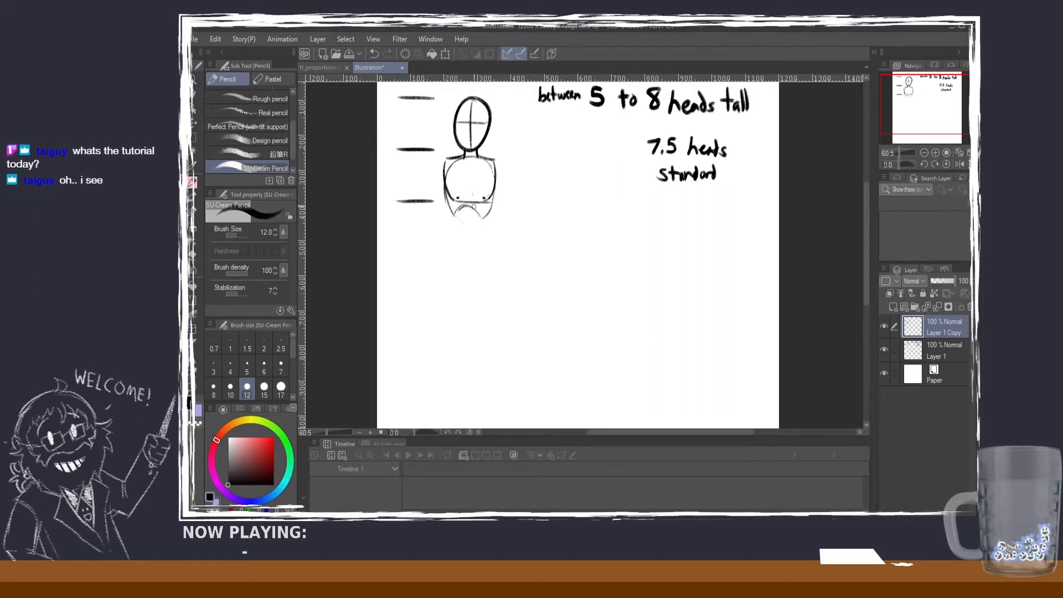
# Step: Undo the ribcage arch and erase the ribcage sides extending below the chest line
pyautogui.hotkey('ctrl', 'z')
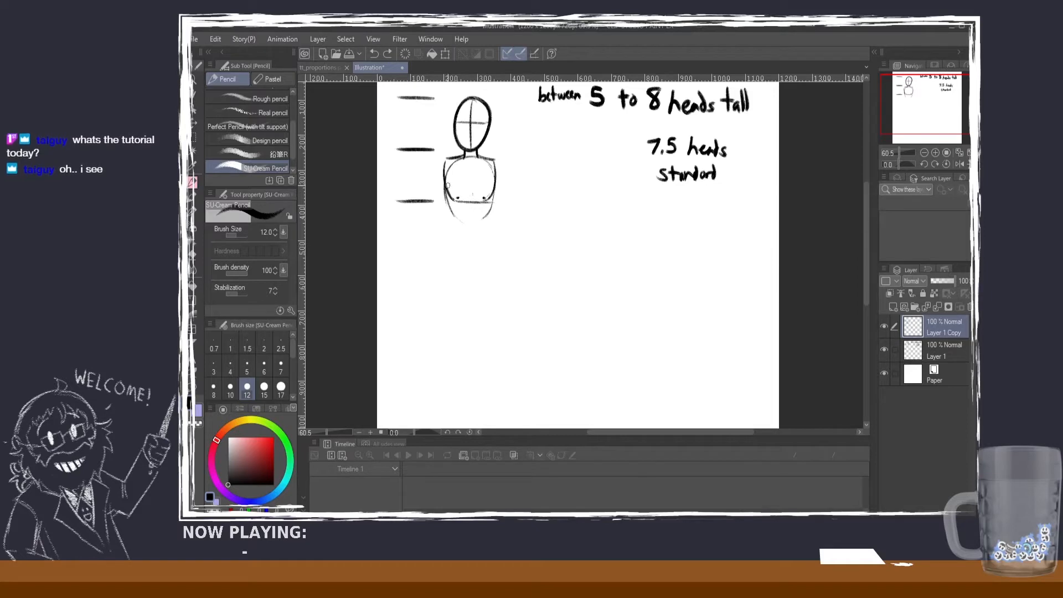
pyautogui.moveTo(445, 183); pyautogui.dragTo(446, 219)
pyautogui.hotkey('ctrl', 'z')
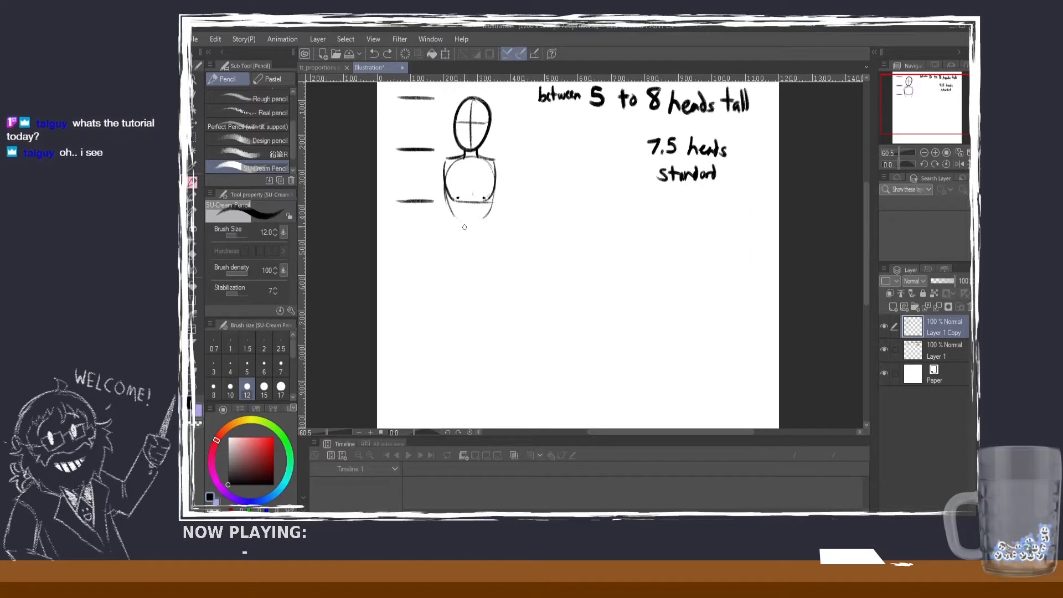
pyautogui.click(197, 251)
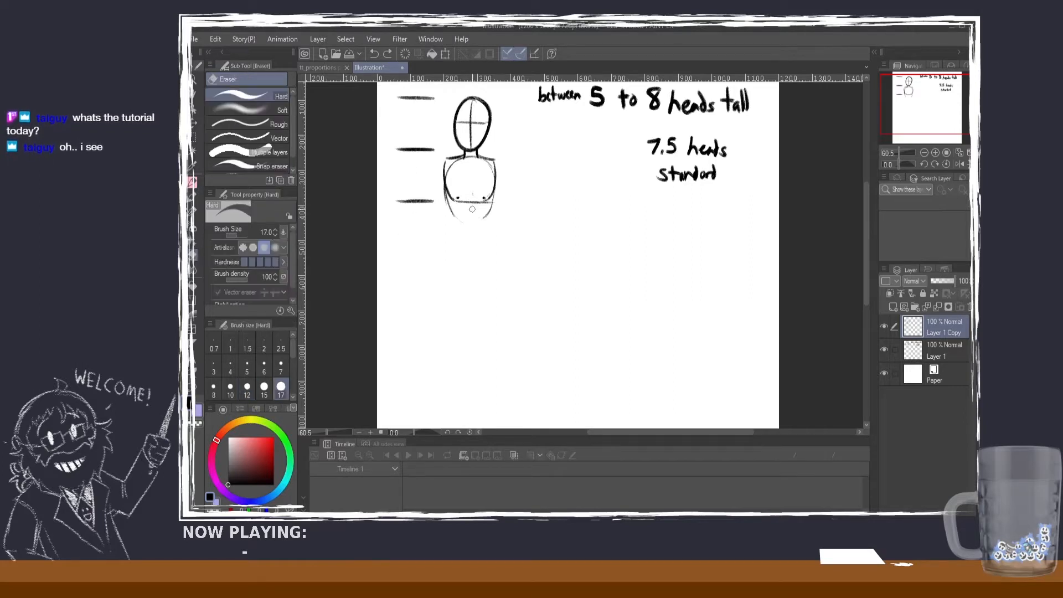
pyautogui.moveTo(443, 180)
pyautogui.mouseDown()
pyautogui.moveTo(447, 205)
pyautogui.moveTo(467, 221)
pyautogui.moveTo(493, 209)
pyautogui.mouseUp()
# Step: Duplicate the two lower head marks and move the copy down one head height to add a fourth mark
pyautogui.click(194, 137)
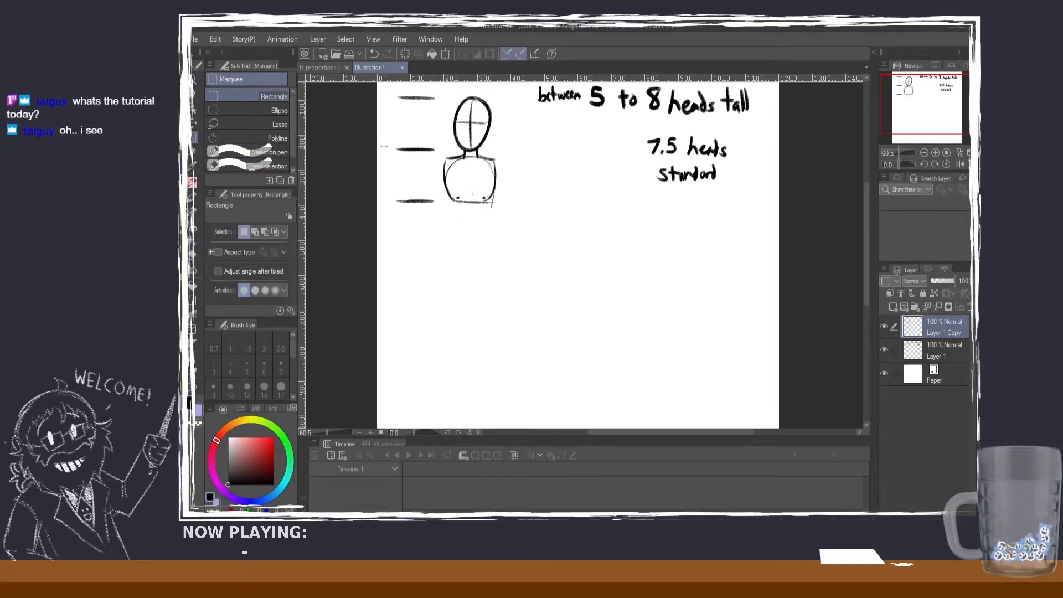
pyautogui.moveTo(385, 137); pyautogui.dragTo(437, 212)
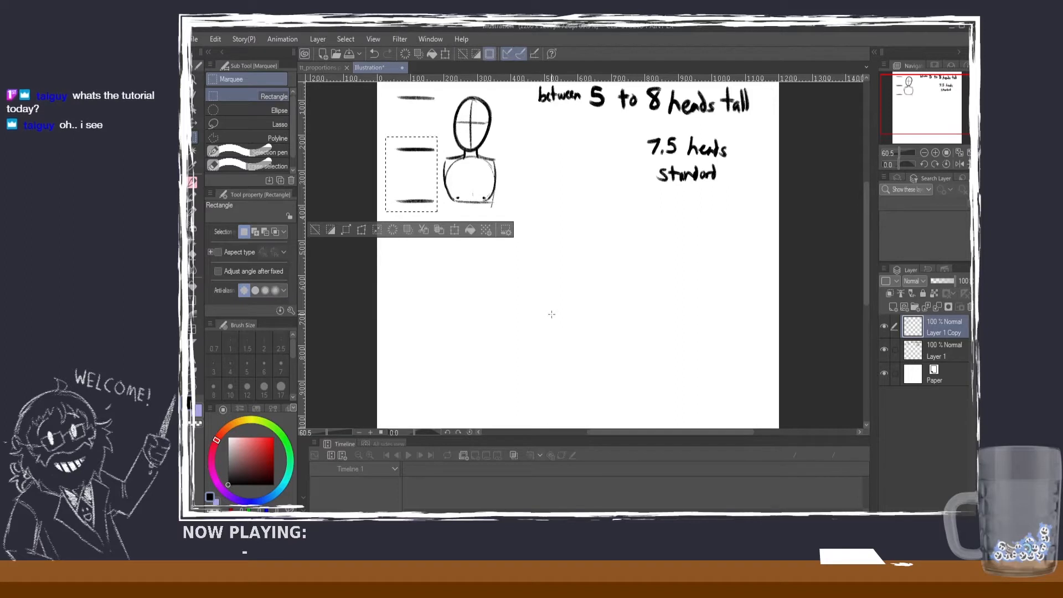
pyautogui.hotkey('ctrl', 'v')
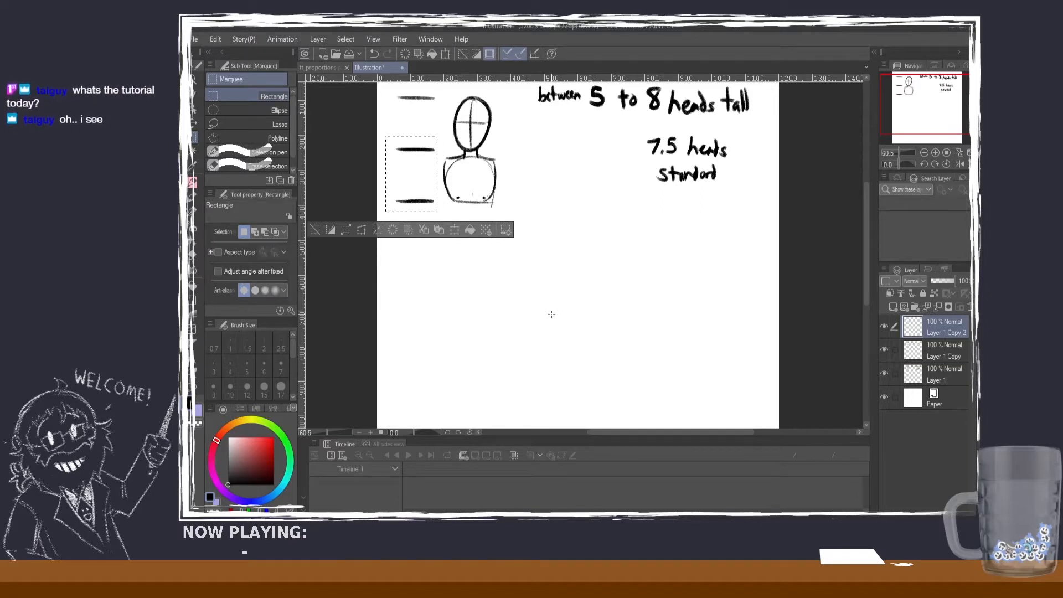
pyautogui.press('k')
pyautogui.moveTo(413, 201); pyautogui.dragTo(412, 252)
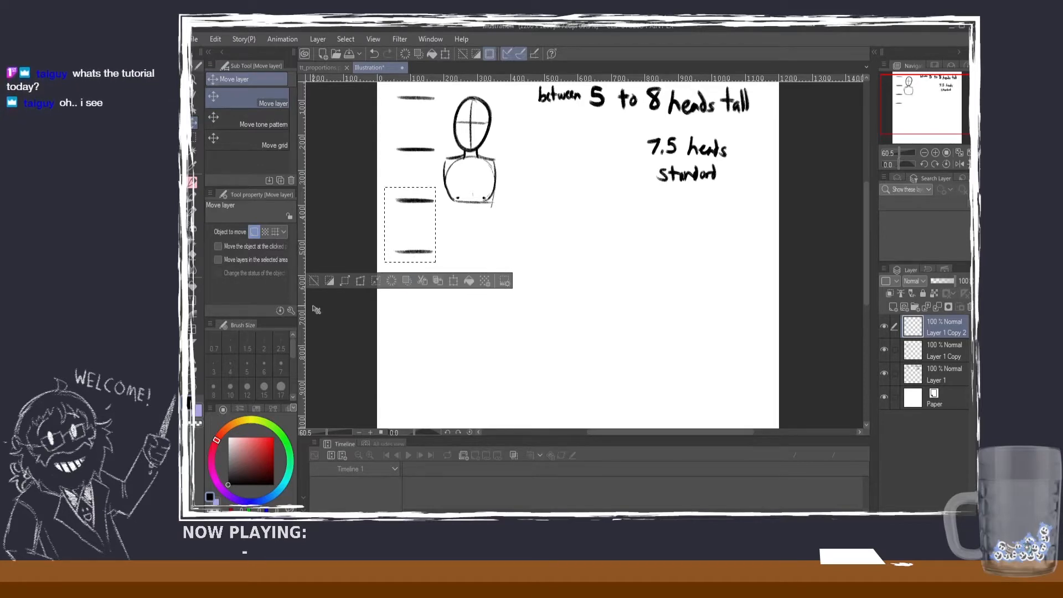
pyautogui.click(313, 283)
# Step: Try to sketch a longer ribcage with a curved side running below the chest line
pyautogui.click(194, 180)
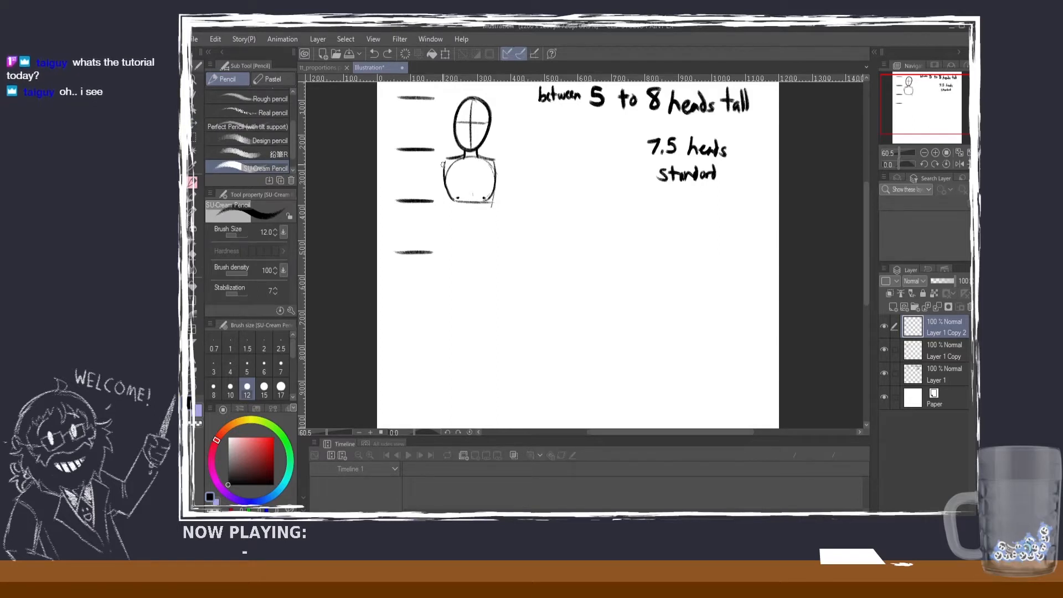
pyautogui.moveTo(456, 160)
pyautogui.mouseDown()
pyautogui.moveTo(445, 226)
pyautogui.moveTo(442, 206)
pyautogui.moveTo(452, 244)
pyautogui.moveTo(462, 222)
pyautogui.mouseUp()
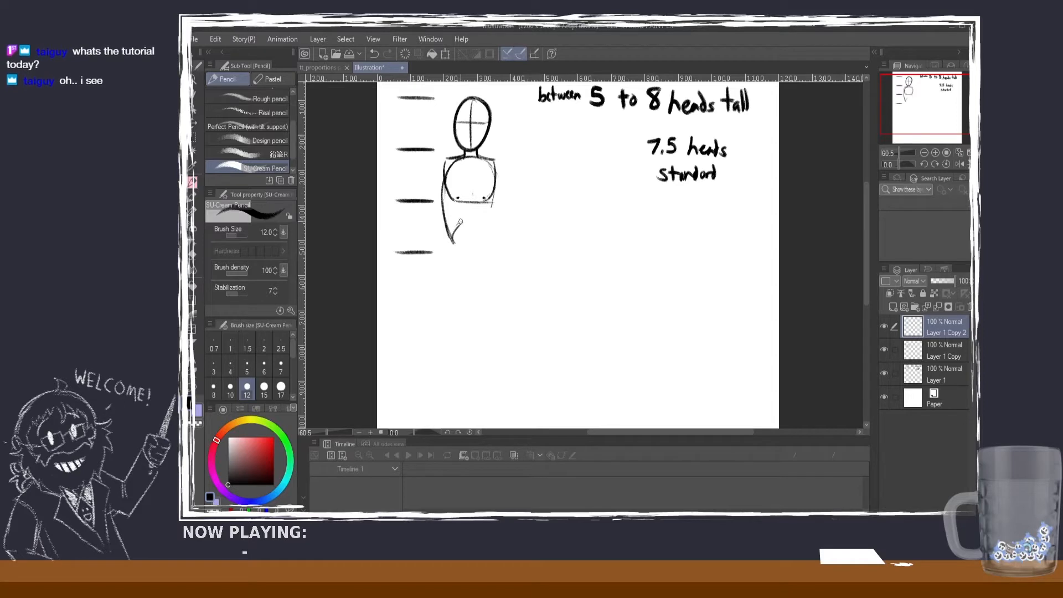
pyautogui.moveTo(442, 175)
pyautogui.mouseDown()
pyautogui.moveTo(449, 237)
pyautogui.moveTo(462, 222)
pyautogui.mouseUp()
pyautogui.hotkey('ctrl', 'z')
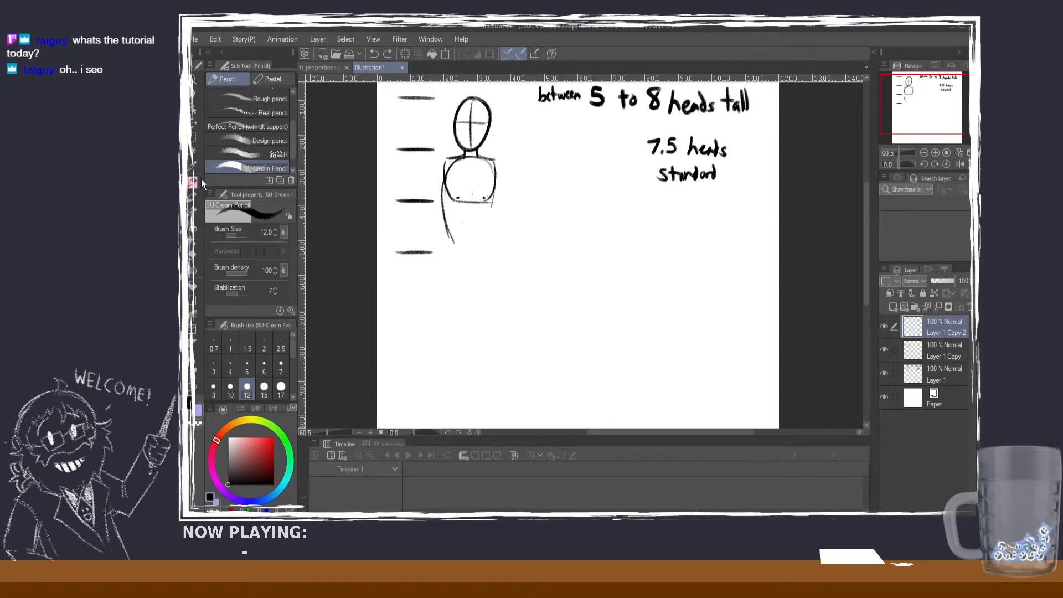
# Step: Erase the leftover ribcage stroke and the torso below the shoulders with the Hard eraser at size 30
pyautogui.press('e')
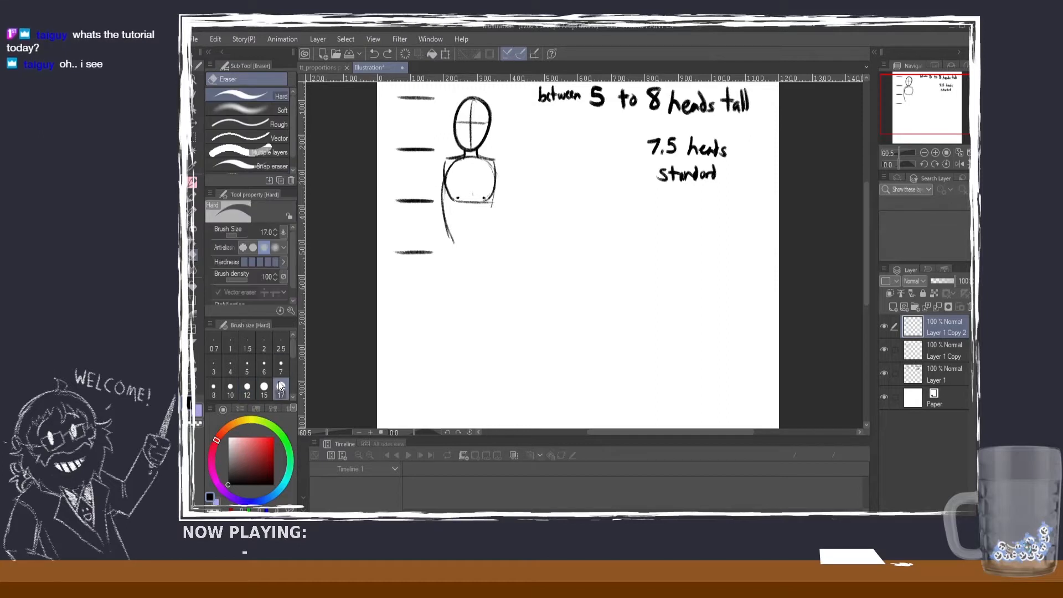
pyautogui.scroll(-1, 293, 397)
pyautogui.click(247, 386)
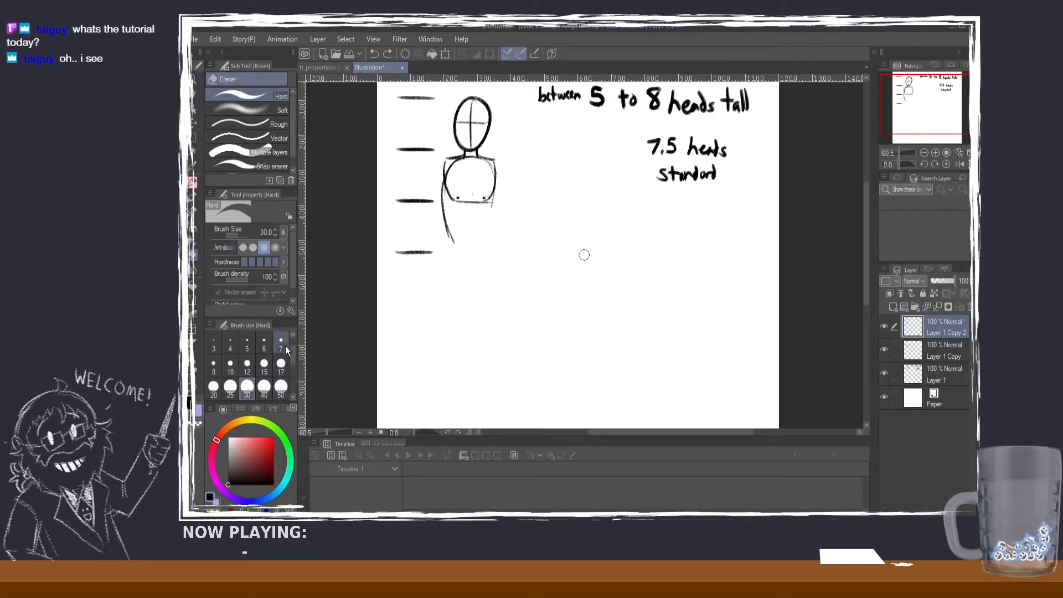
pyautogui.moveTo(446, 202); pyautogui.dragTo(443, 223)
pyautogui.click(918, 350)
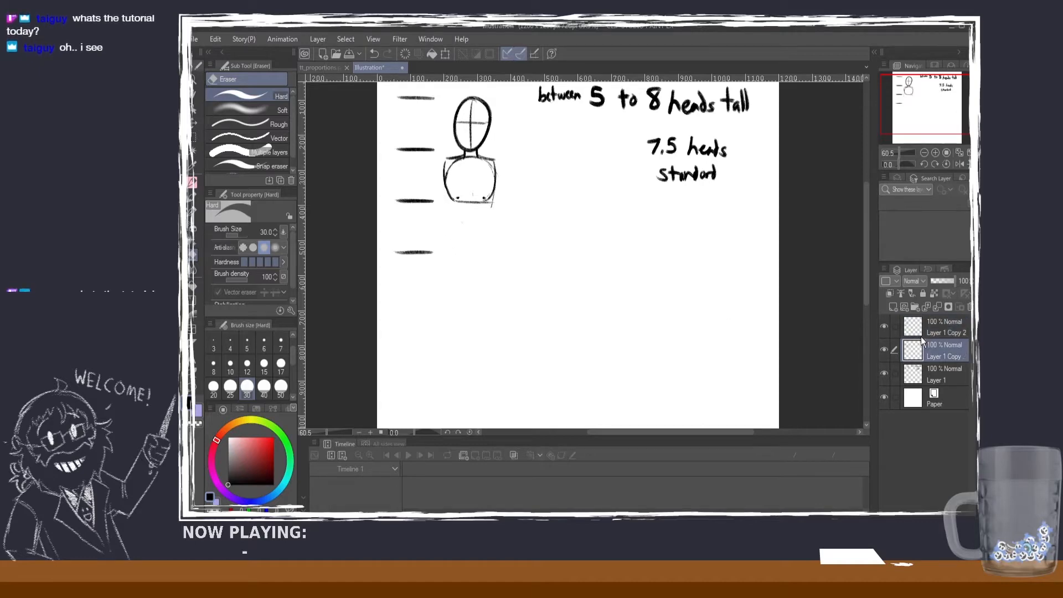
pyautogui.moveTo(511, 187)
pyautogui.mouseDown()
pyautogui.moveTo(451, 196)
pyautogui.moveTo(482, 173)
pyautogui.mouseUp()
# Step: Merge Layer 1, Layer 1 Copy and Layer 1 Copy 2 into one layer, keeping the Paper layer separate
pyautogui.click(194, 137)
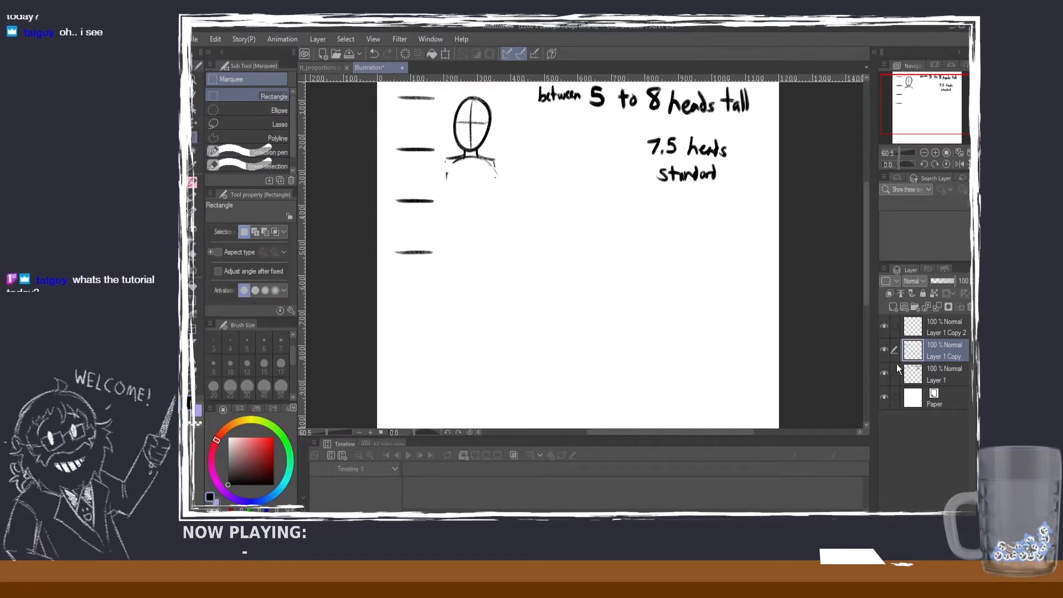
pyautogui.click(935, 371)
pyautogui.keyDown('shift'); pyautogui.click(936, 322); pyautogui.keyUp('shift')
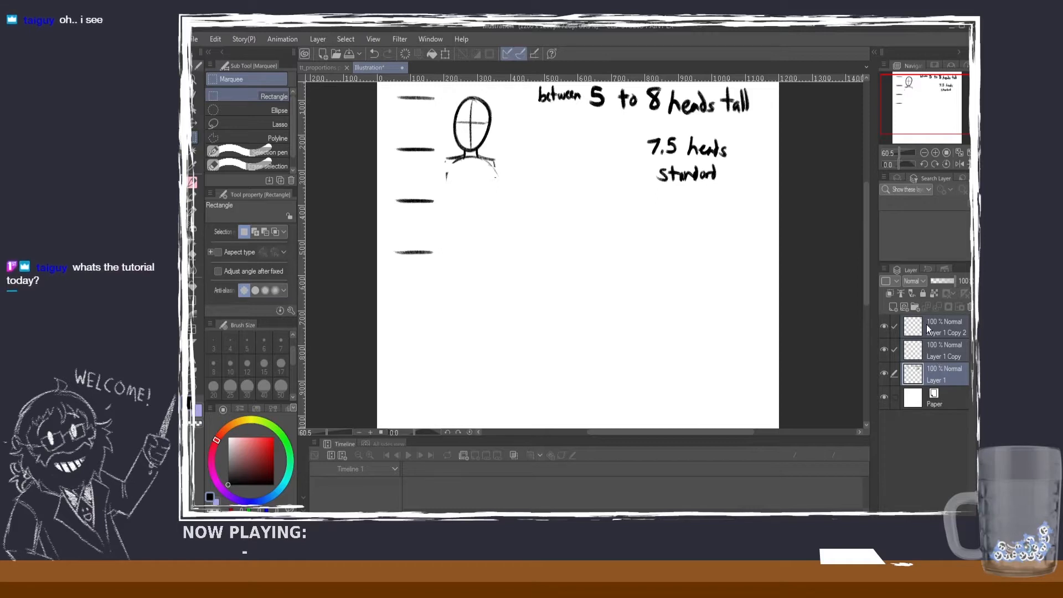
pyautogui.hotkey('ctrl', 'shift', 'e')
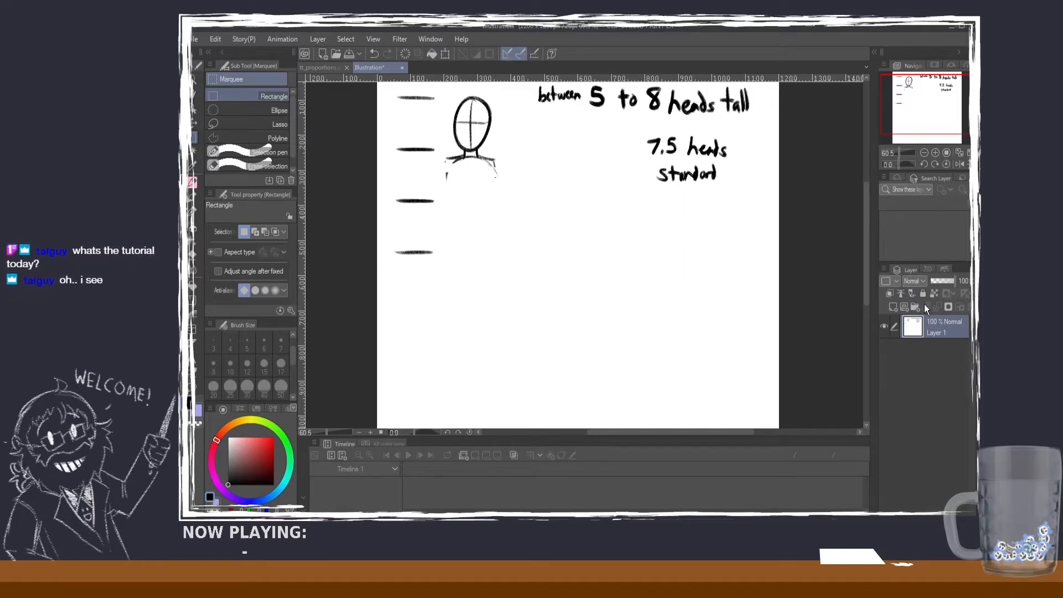
pyautogui.hotkey('ctrl', 'z')
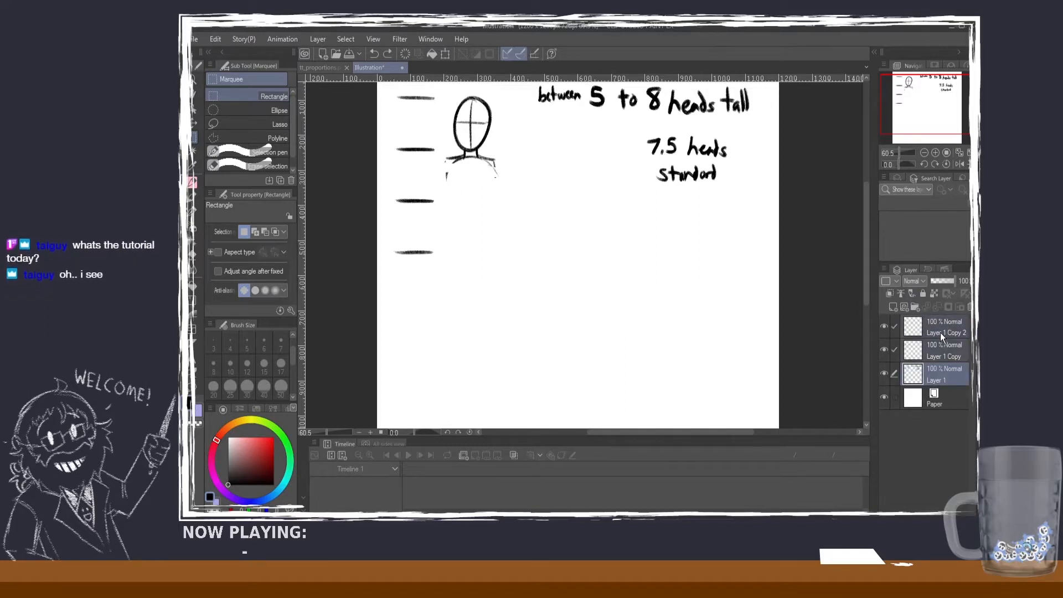
pyautogui.click(872, 463)
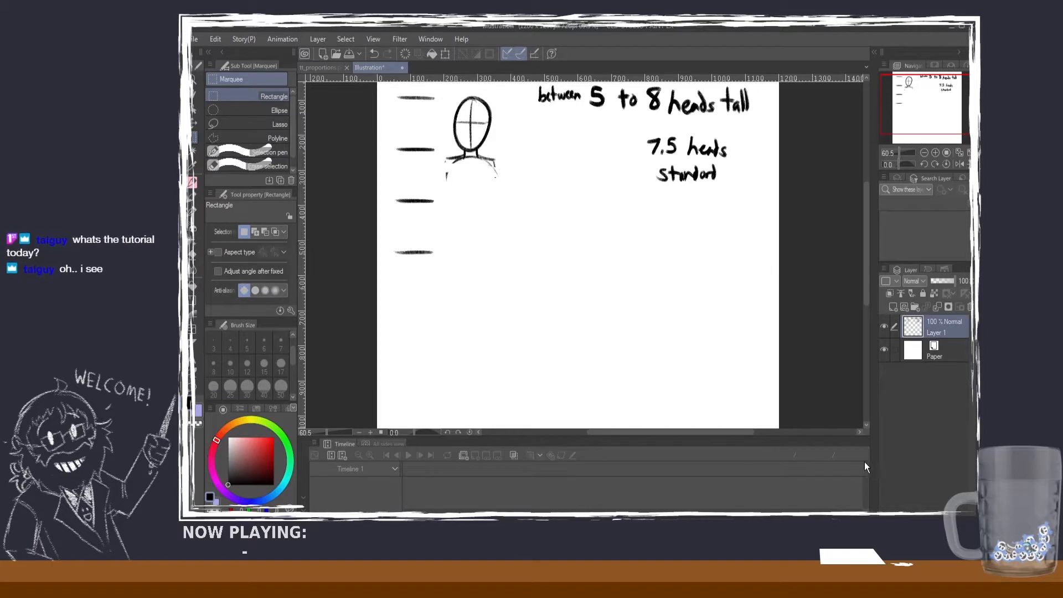
# Step: Duplicate the four head marks and move the copy down three head heights, overlapping its first mark with the lowest existing one
pyautogui.scroll(-2, 409, 121)
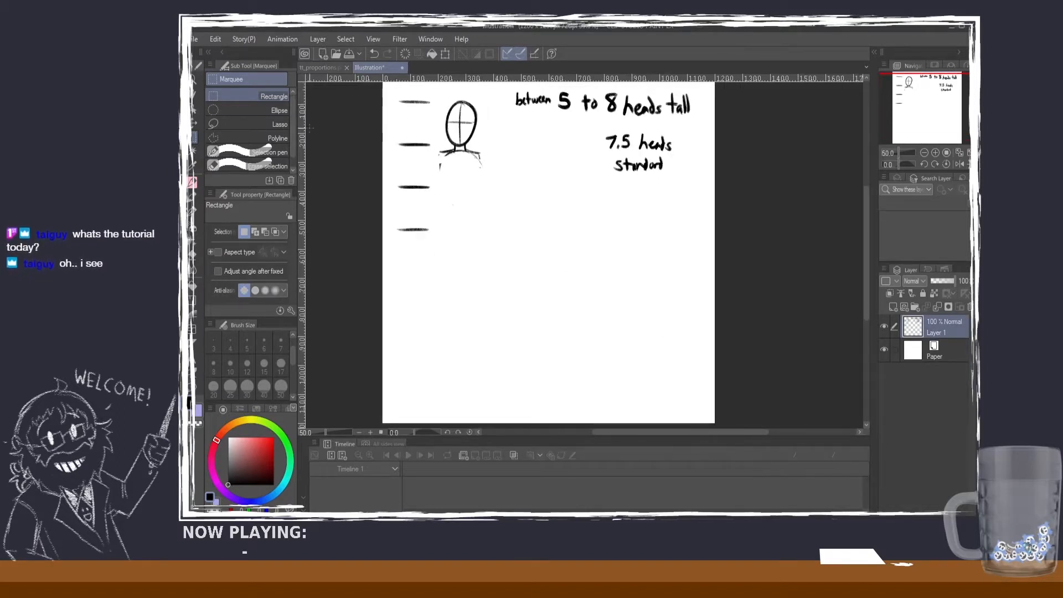
pyautogui.moveTo(371, 93); pyautogui.dragTo(435, 239)
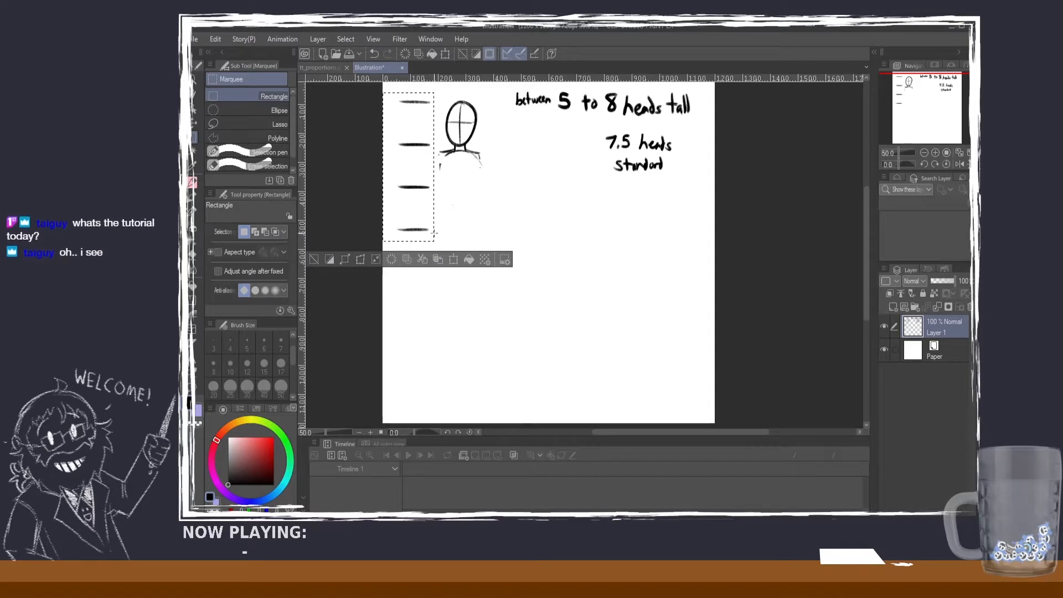
pyautogui.hotkey('ctrl', 'c')
pyautogui.hotkey('ctrl', 'v')
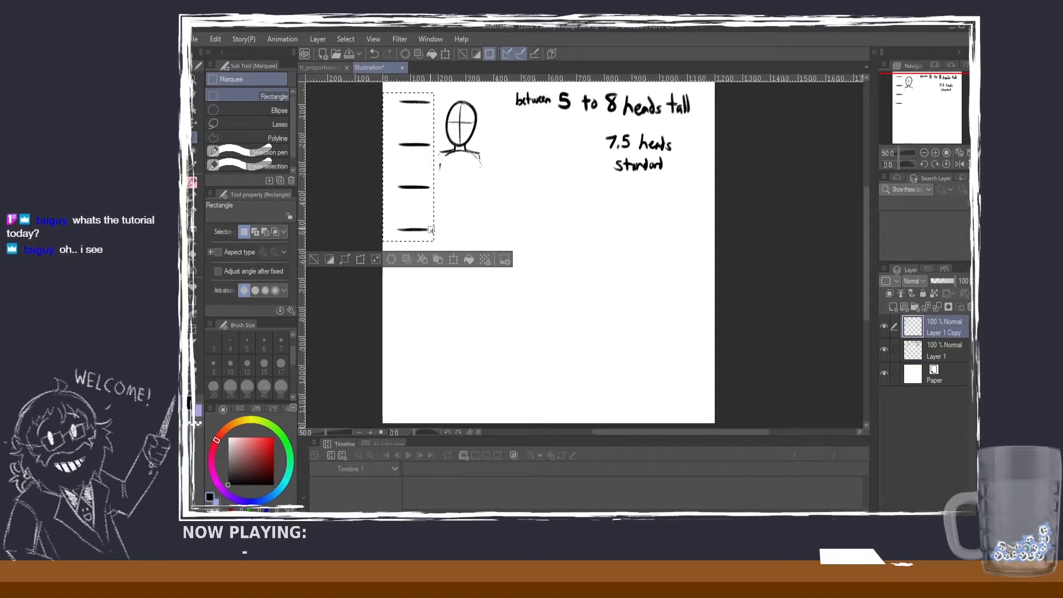
pyautogui.click(198, 123)
pyautogui.moveTo(426, 152); pyautogui.dragTo(425, 277)
pyautogui.click(316, 386)
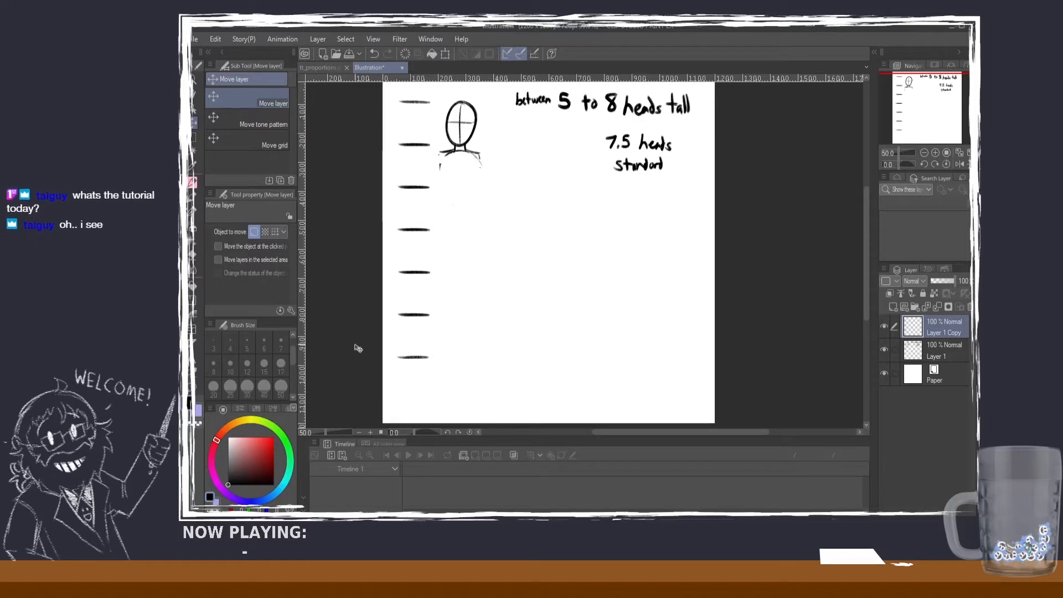
# Step: Handwrite the numbers 1 to 6 with the SU-Cream Pencil beside the spaces between the head marks
pyautogui.click(193, 182)
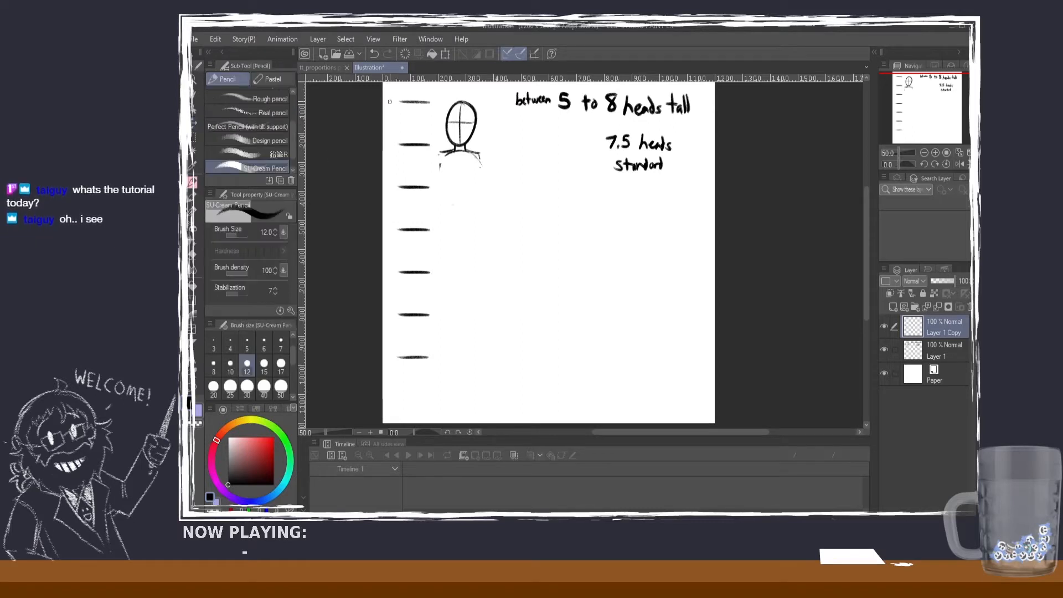
pyautogui.moveTo(388, 114); pyautogui.dragTo(390, 341)
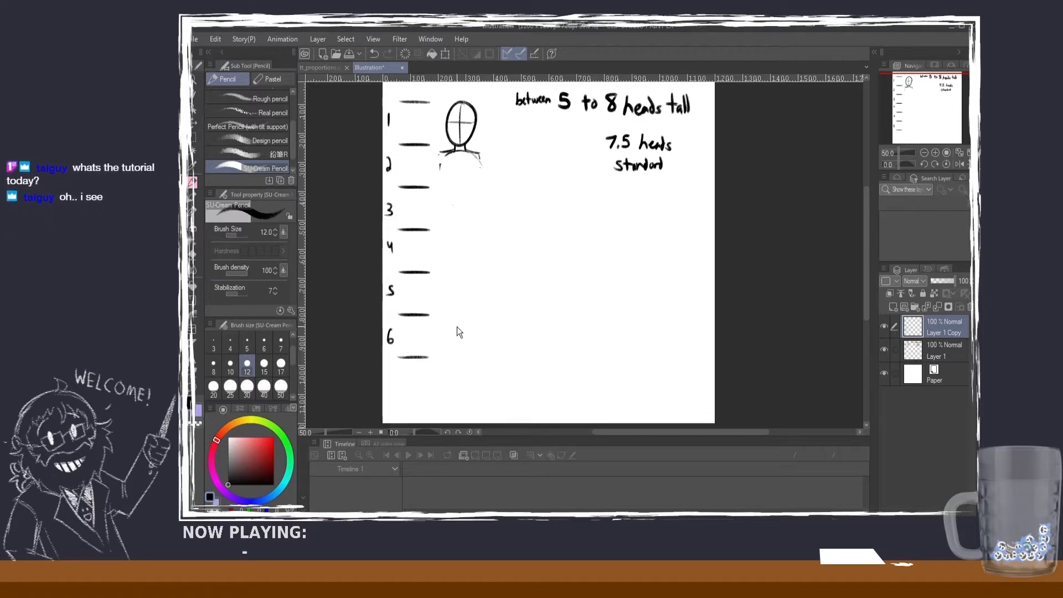
# Step: Paste another copy of the head marks and move it down to add one more mark near the page's lower edge
pyautogui.hotkey('ctrl', 'v')
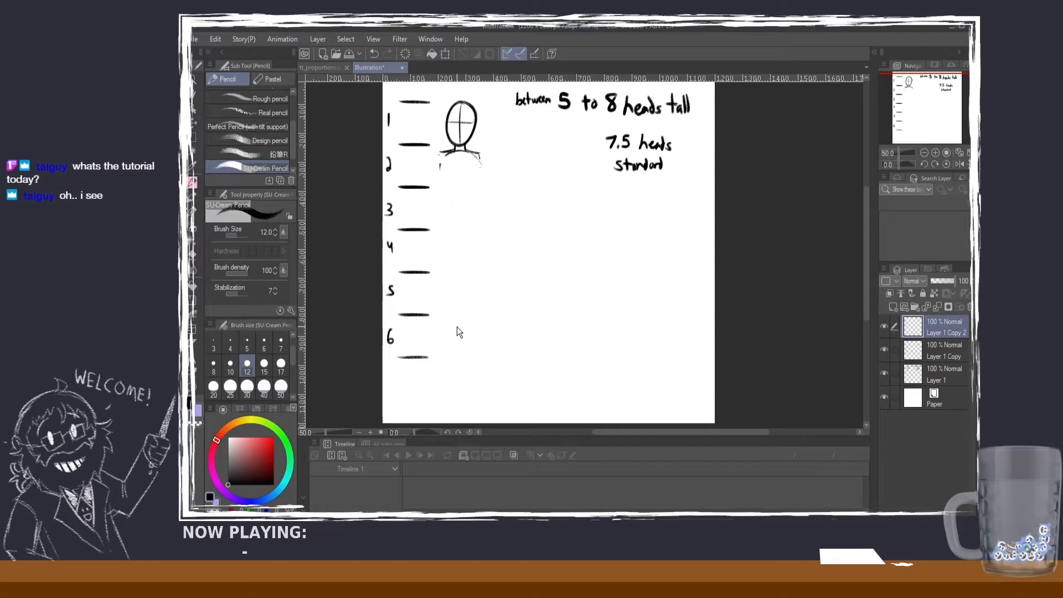
pyautogui.click(192, 124)
pyautogui.moveTo(413, 249); pyautogui.dragTo(395, 407)
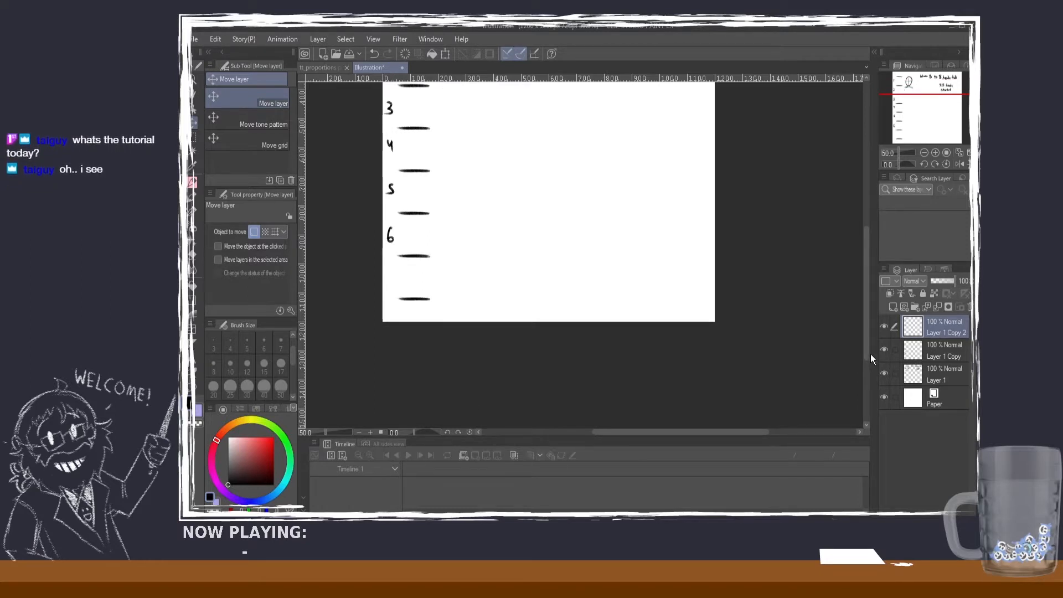
pyautogui.moveTo(870, 358); pyautogui.dragTo(855, 305)
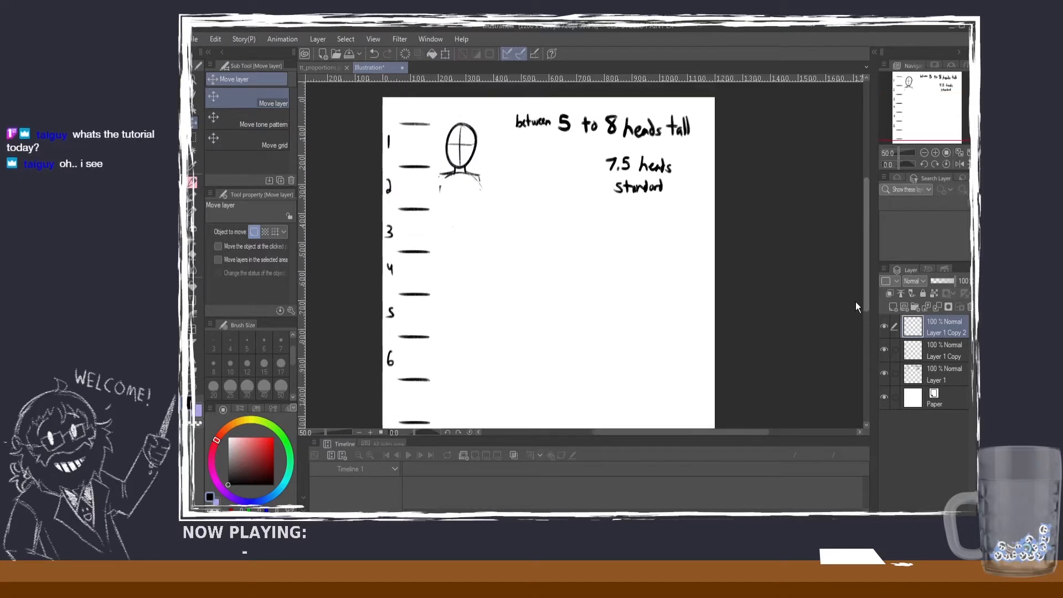
# Step: Select the whole column of marks and numbers across all three drawing layers and shift it up slightly
pyautogui.keyDown('shift'); pyautogui.click(938, 368); pyautogui.keyUp('shift')
pyautogui.click(194, 138)
pyautogui.scroll(-1, 313, 143)
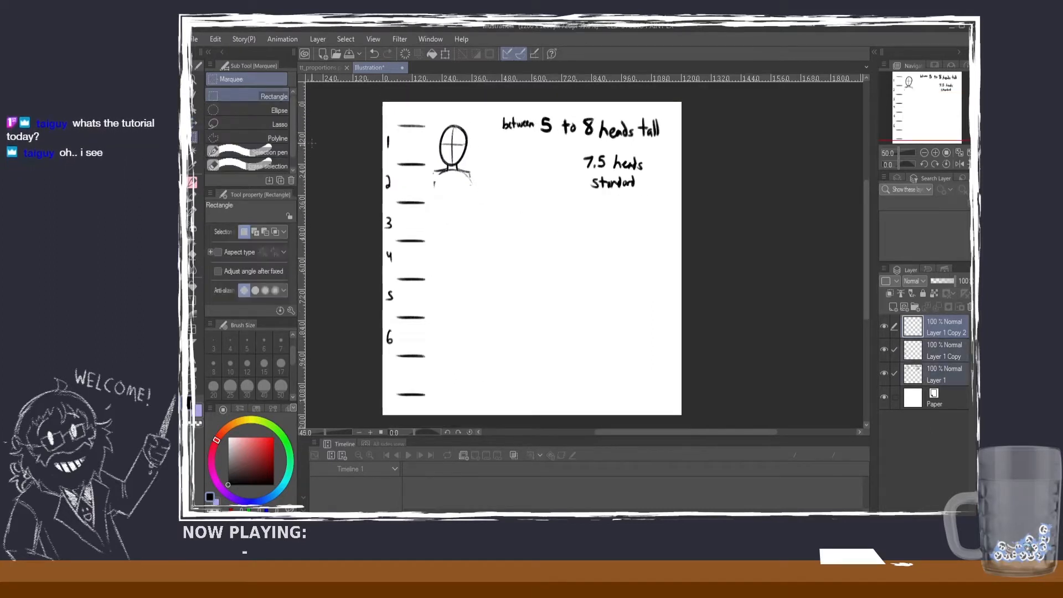
pyautogui.moveTo(355, 111); pyautogui.dragTo(432, 401)
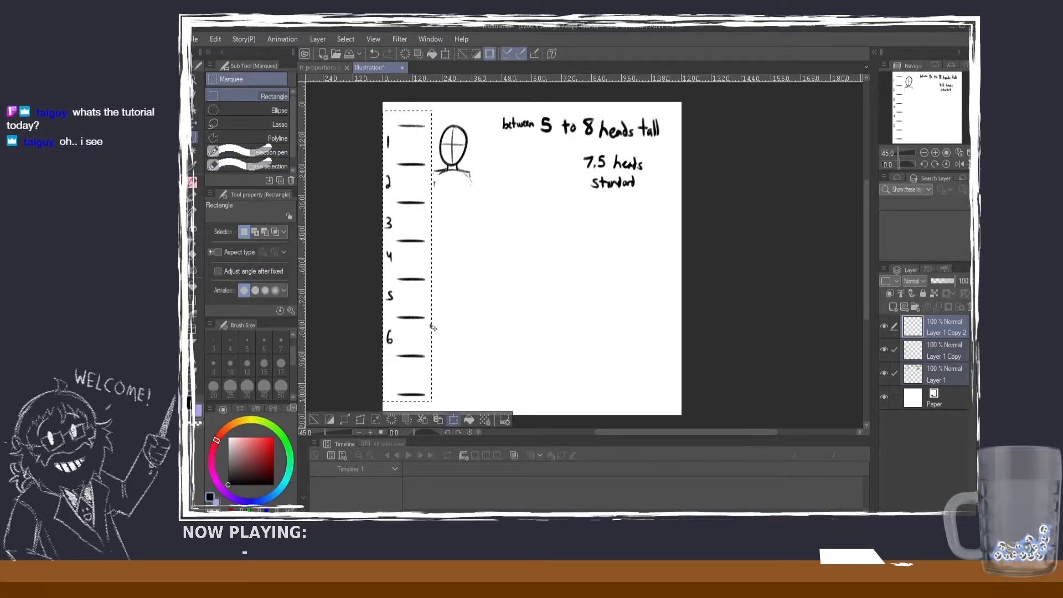
pyautogui.click(454, 419)
pyautogui.moveTo(424, 319); pyautogui.dragTo(425, 314)
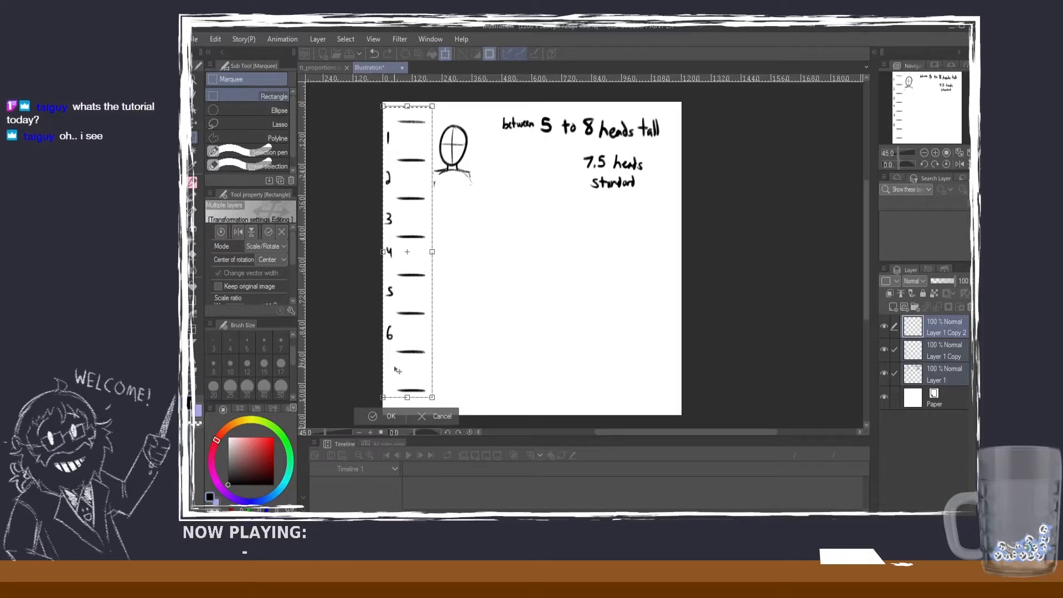
pyautogui.click(378, 414)
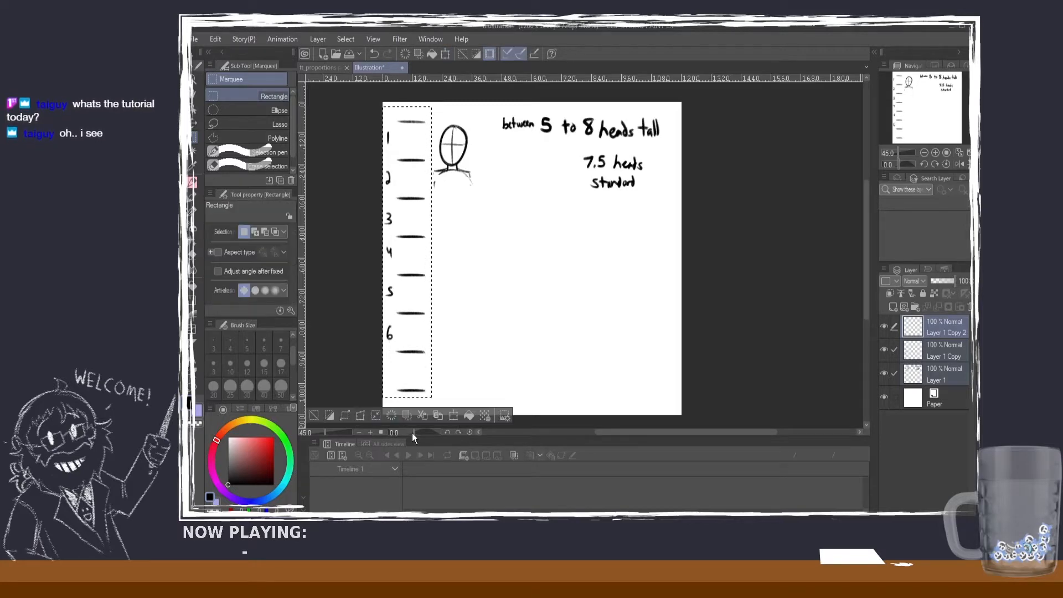
pyautogui.click(314, 415)
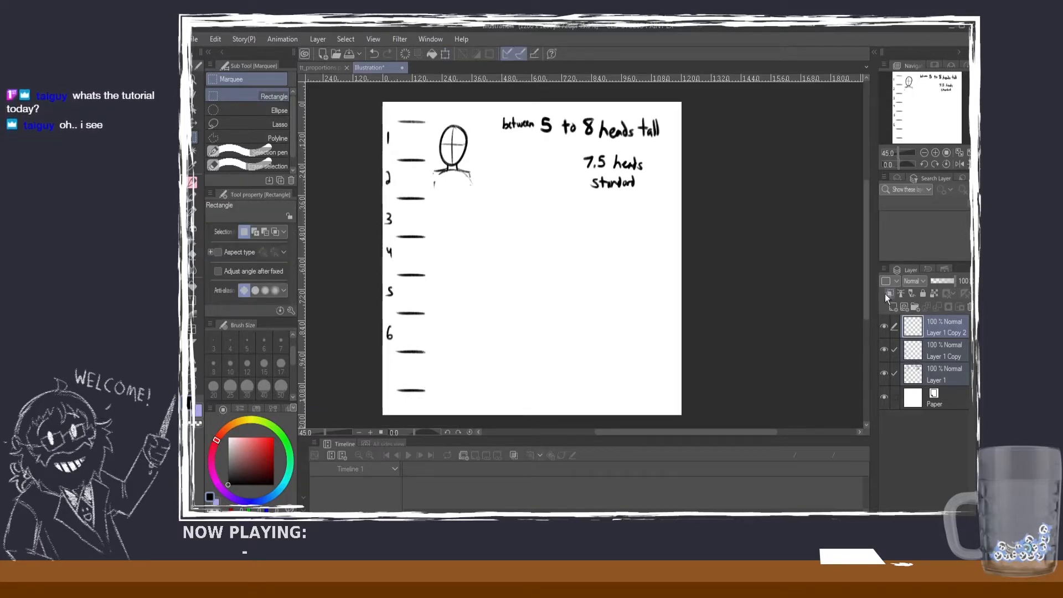
# Step: Select the head and shoulders sketch on Layer 1 and move it slightly right and up, aligning the head with the top mark
pyautogui.click(895, 371)
pyautogui.click(884, 375)
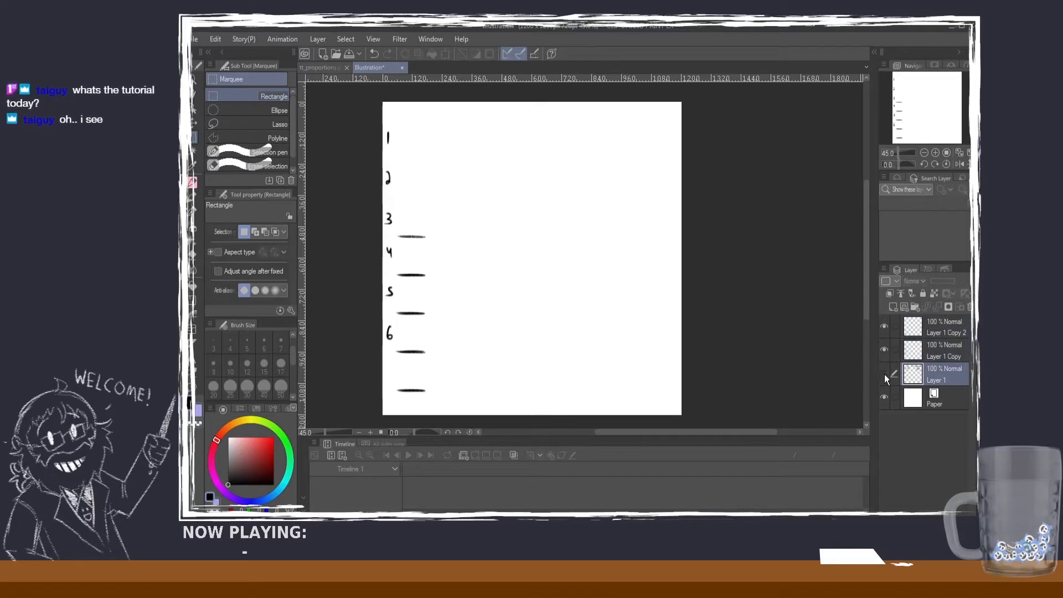
pyautogui.click(883, 375)
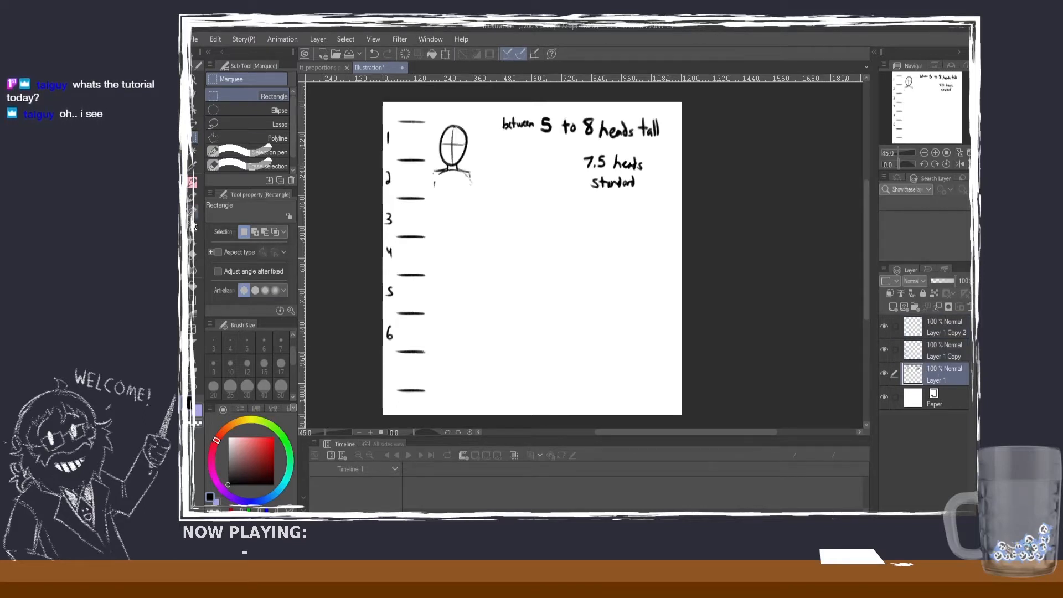
pyautogui.click(193, 252)
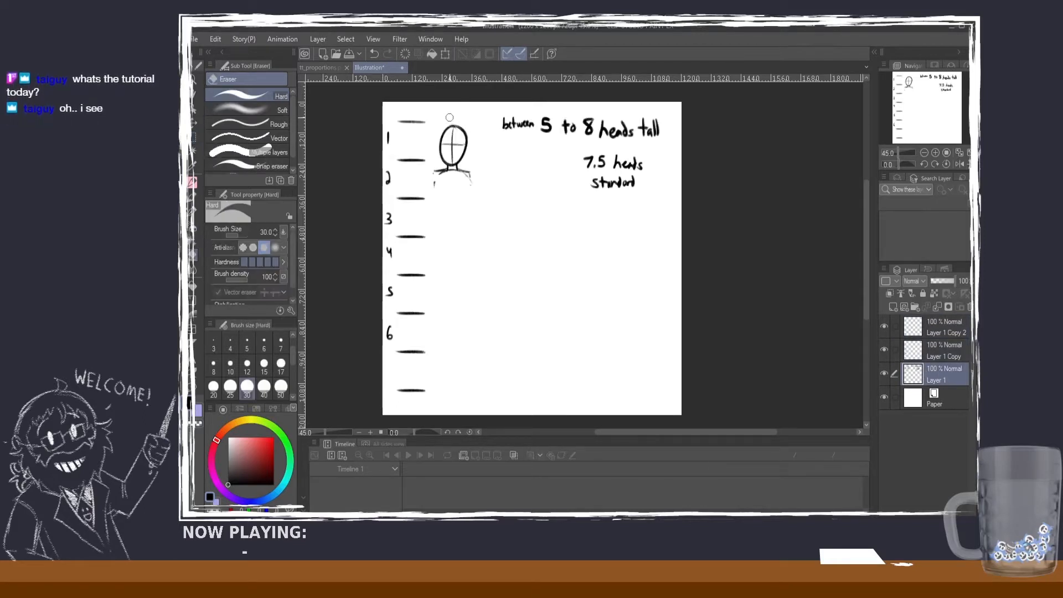
pyautogui.click(193, 137)
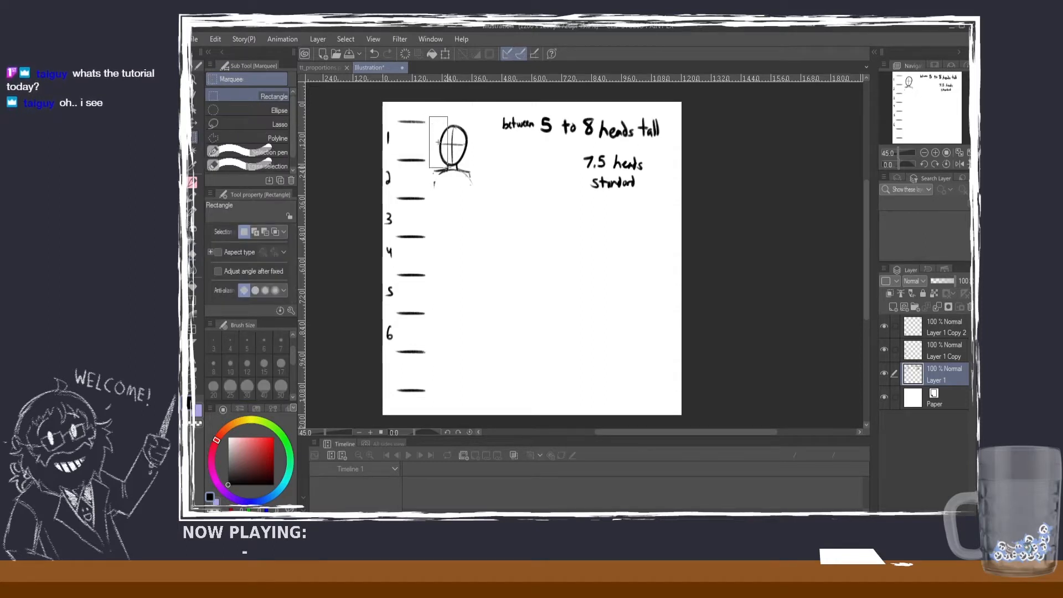
pyautogui.moveTo(437, 142); pyautogui.dragTo(483, 202)
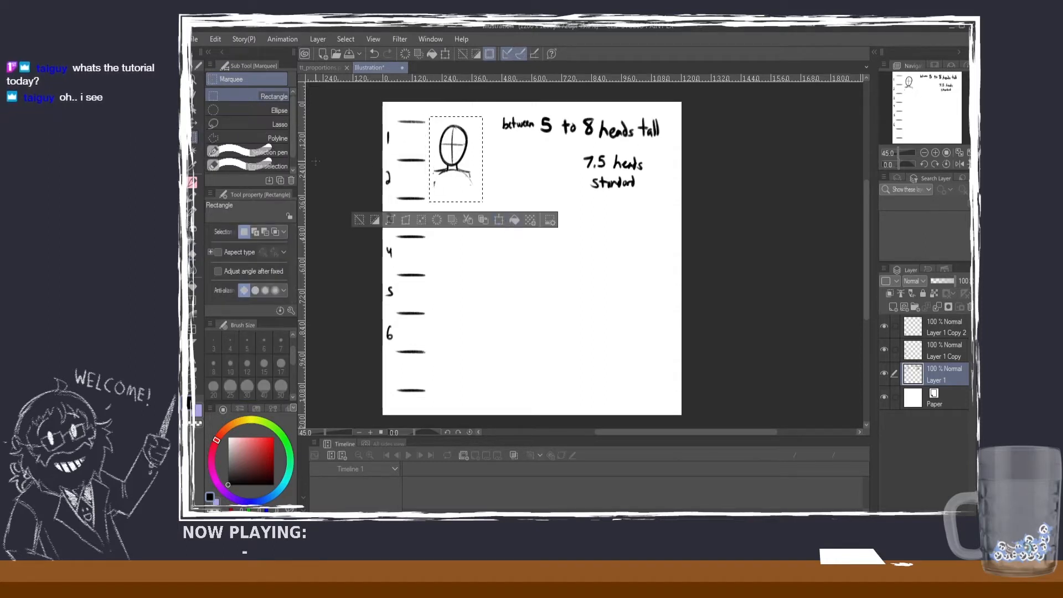
pyautogui.click(193, 123)
pyautogui.moveTo(480, 183); pyautogui.dragTo(479, 172)
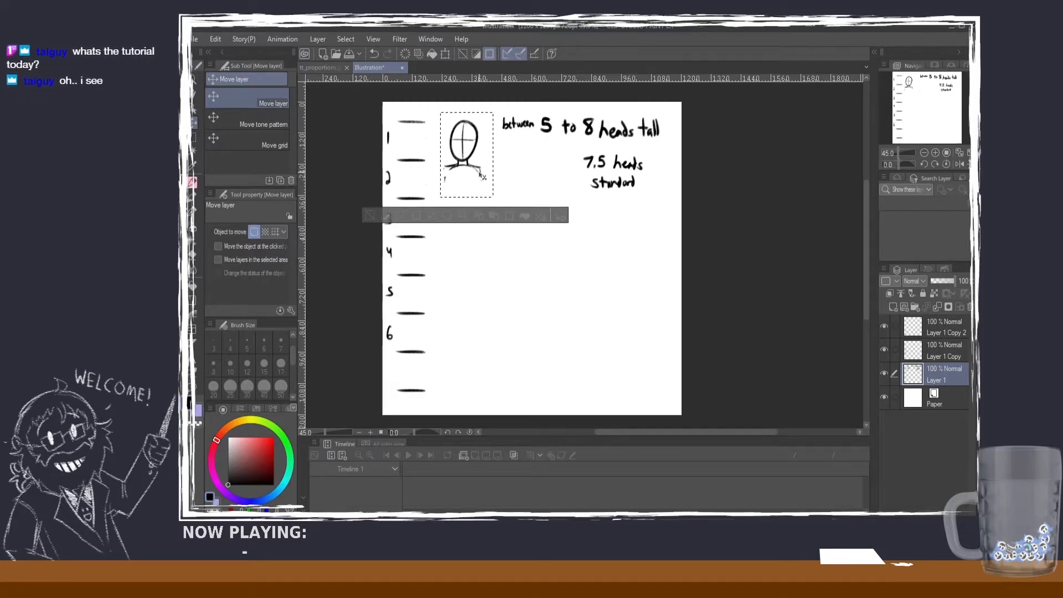
pyautogui.click(370, 214)
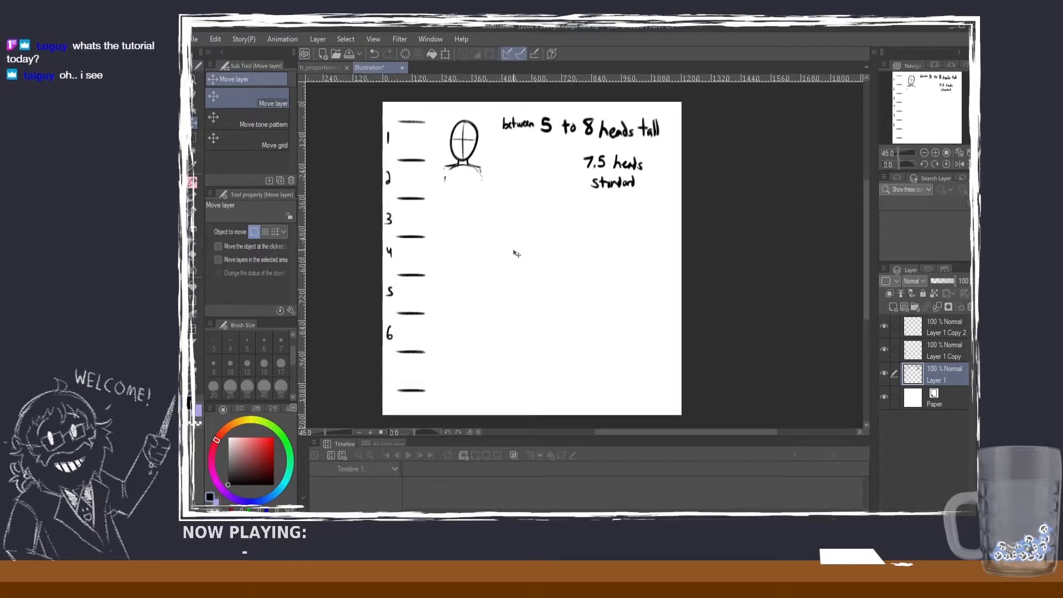
# Step: Merge Layer 1, Layer 1 Copy and Layer 1 Copy 2 into a single layer
pyautogui.press('p')
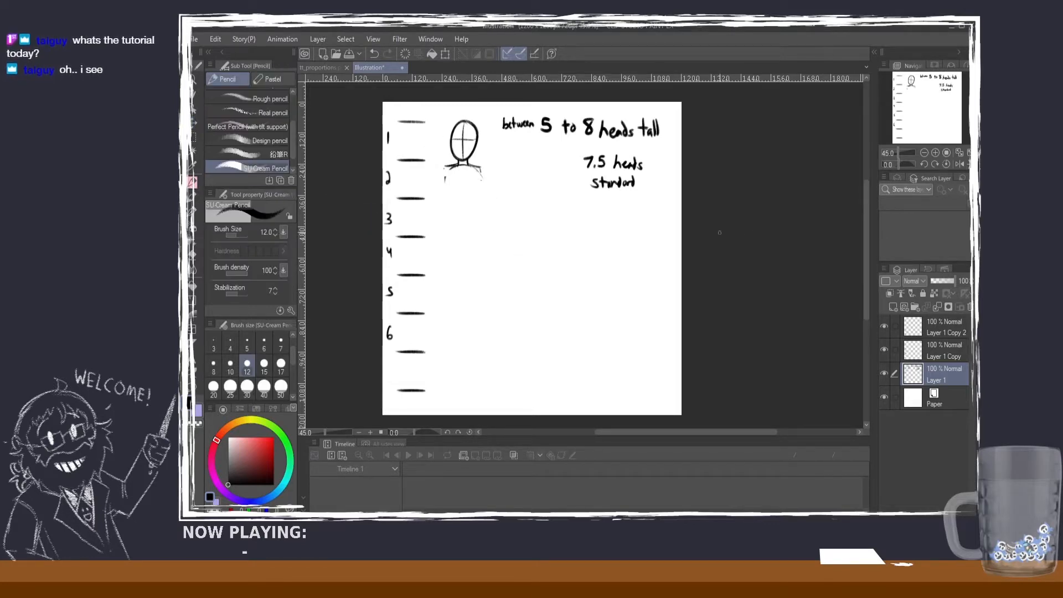
pyautogui.click(884, 373)
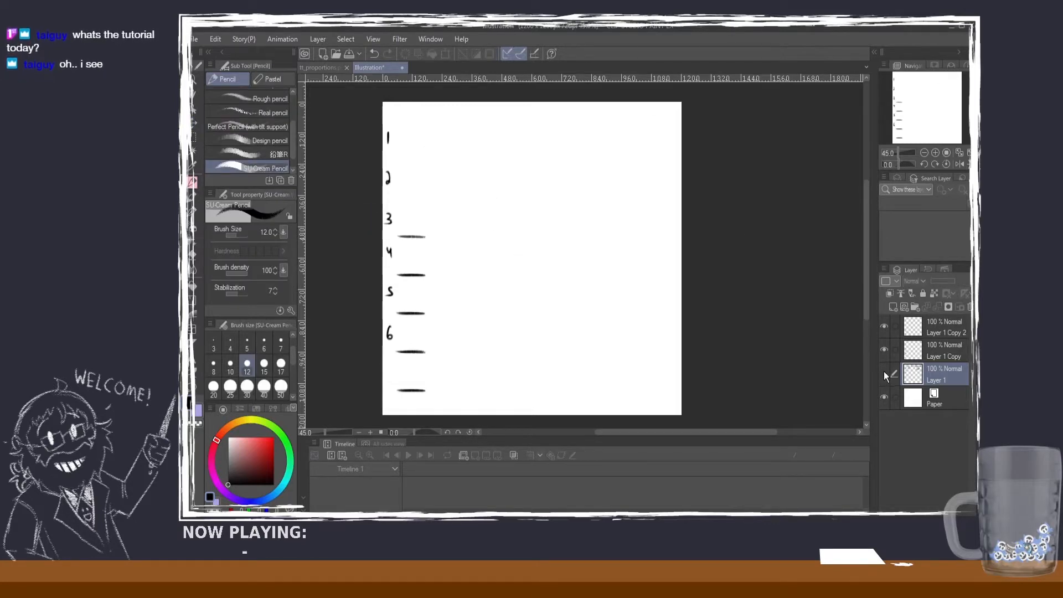
pyautogui.click(884, 371)
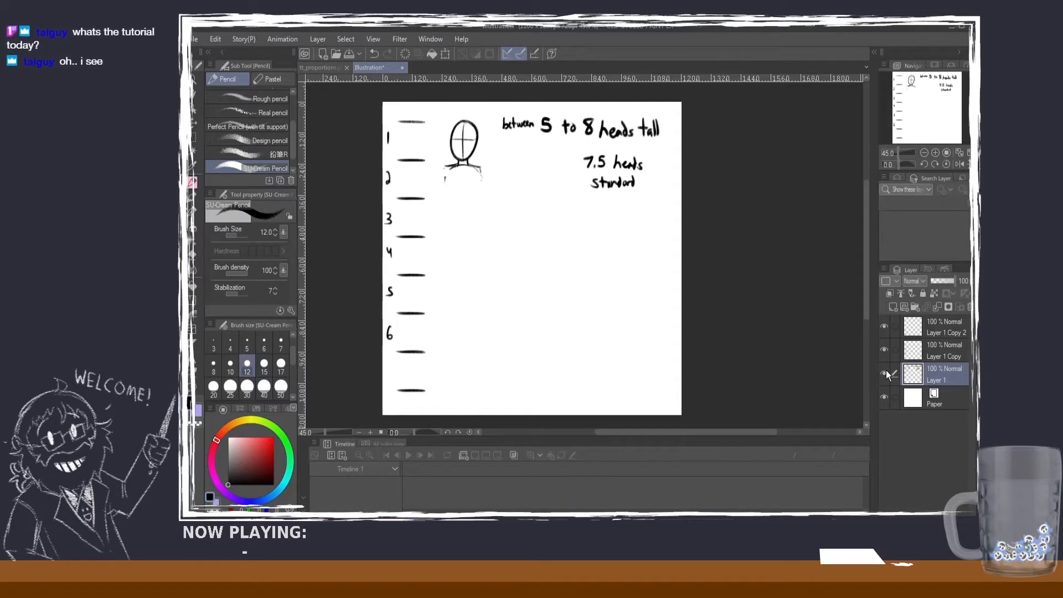
pyautogui.click(936, 331)
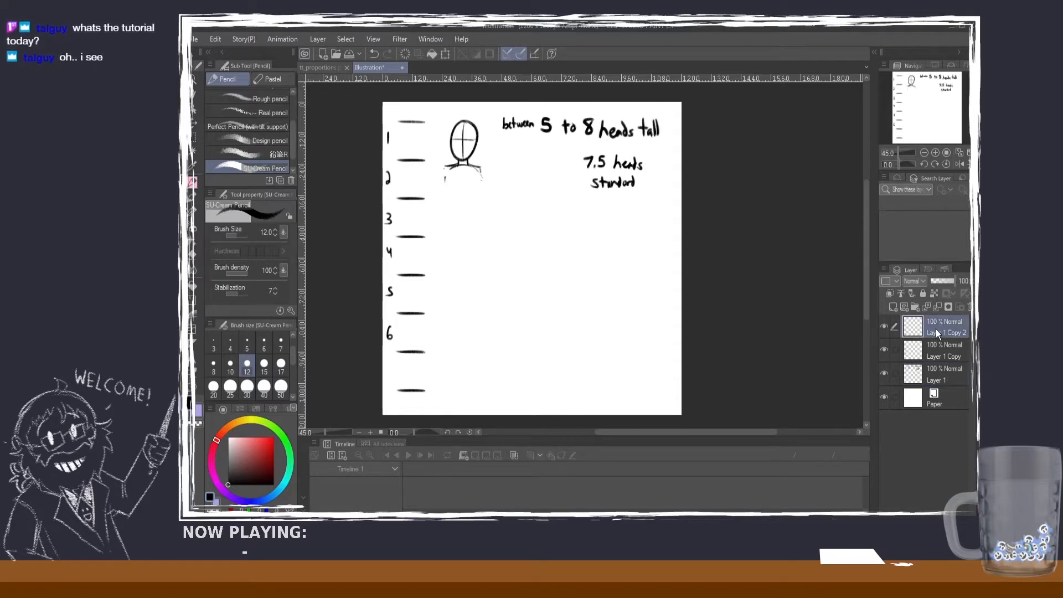
pyautogui.keyDown('shift'); pyautogui.click(942, 374); pyautogui.keyUp('shift')
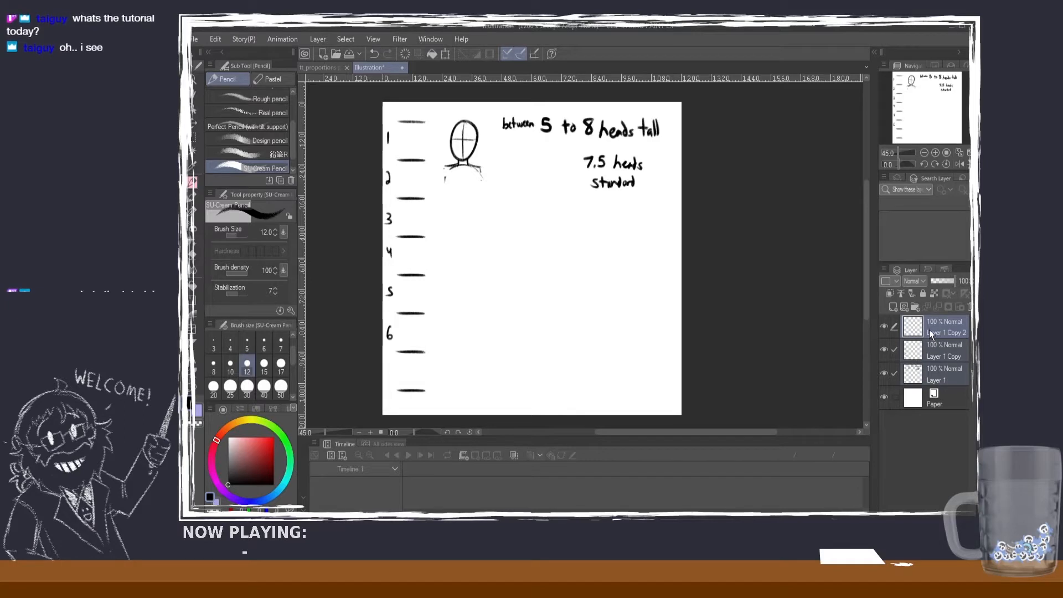
pyautogui.hotkey('shift', 'alt', 'e')
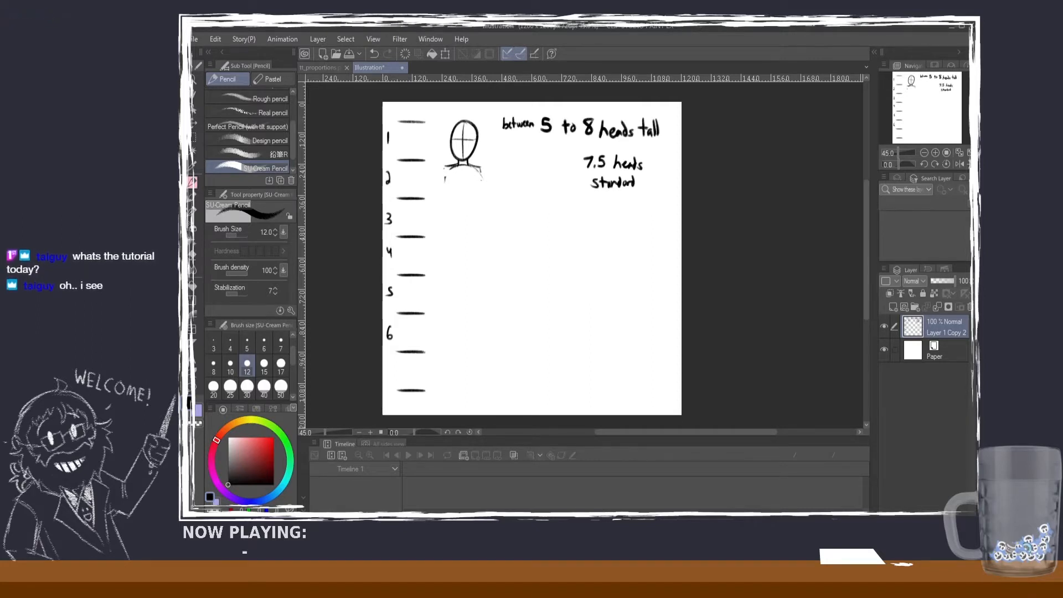
# Step: Select the handwritten notes about head heights, scale them down slightly within the page's upper right area, and deselect them
pyautogui.press('m')
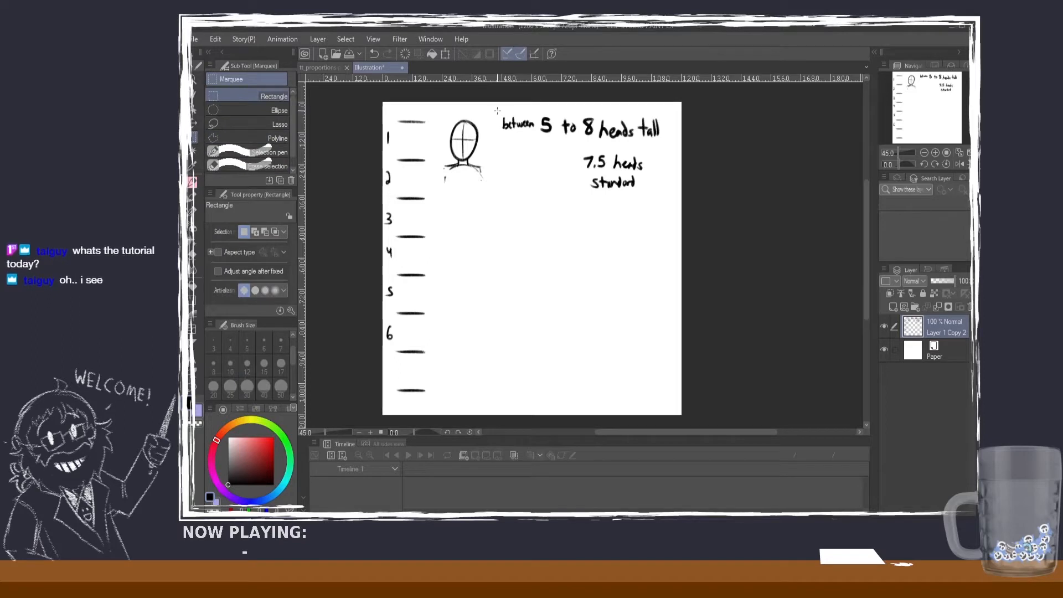
pyautogui.moveTo(495, 110)
pyautogui.mouseDown()
pyautogui.moveTo(678, 208)
pyautogui.moveTo(673, 182)
pyautogui.moveTo(602, 191)
pyautogui.moveTo(613, 191)
pyautogui.mouseUp()
pyautogui.click(649, 231)
pyautogui.click(588, 208)
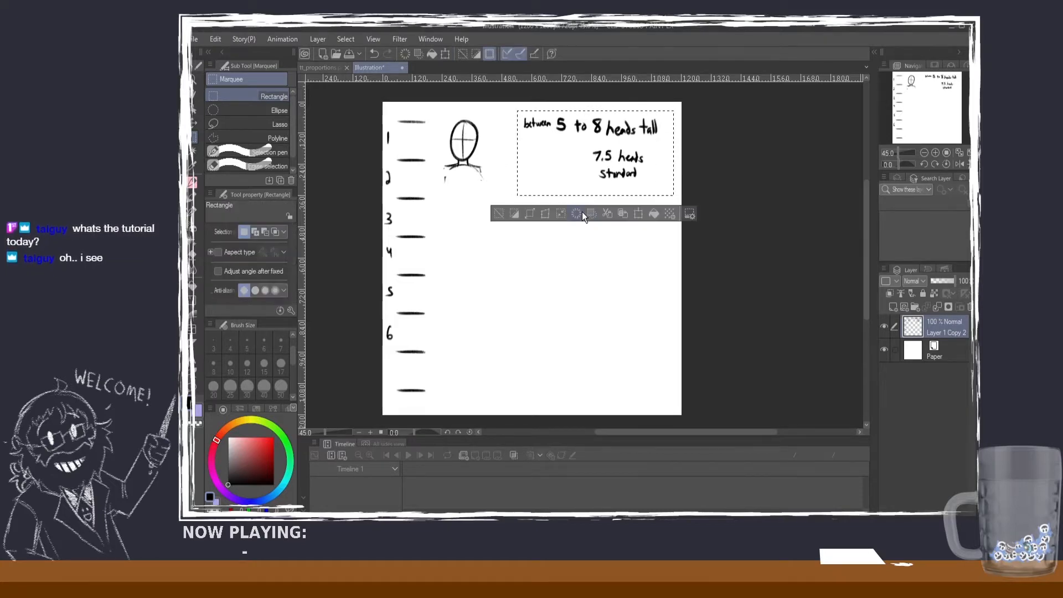
pyautogui.click(500, 212)
# Step: Draw a wider shoulder line with the SU-Cream Pencil, extending it on both sides of the neck and curving its ends downward
pyautogui.click(191, 181)
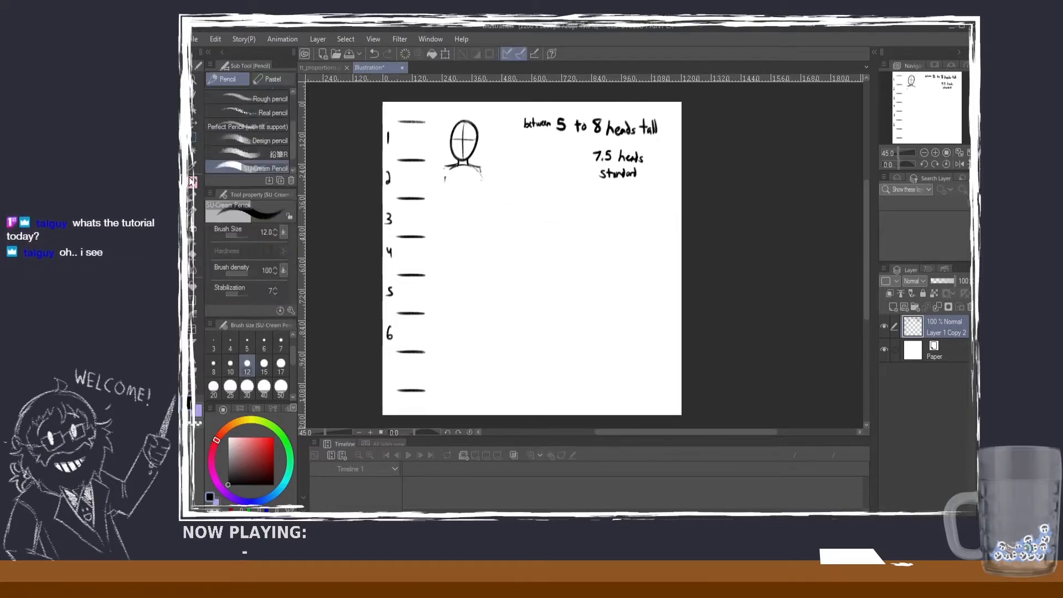
pyautogui.scroll(1, 442, 108)
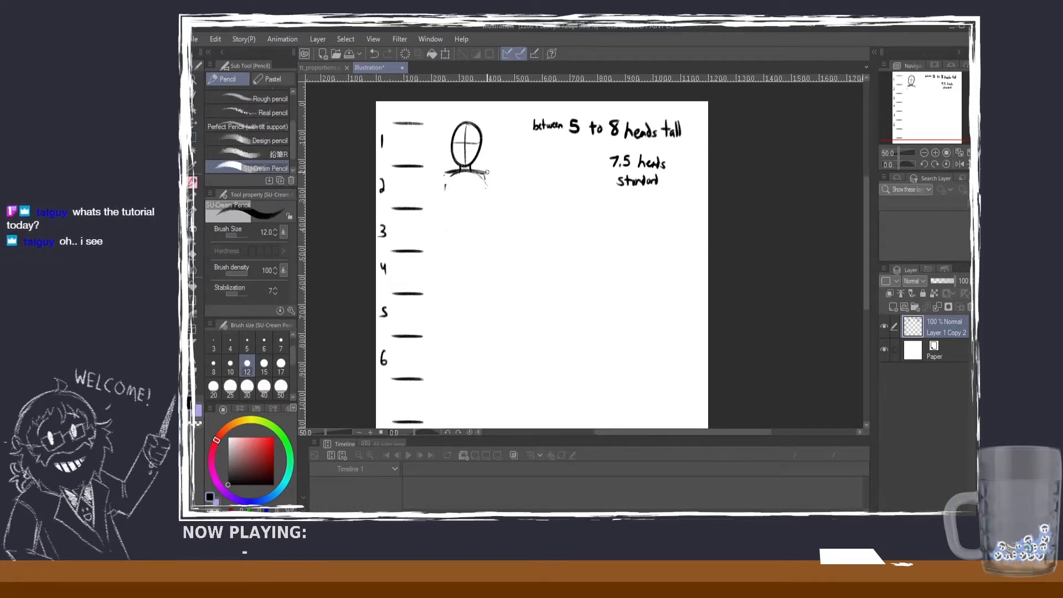
pyautogui.moveTo(460, 172); pyautogui.dragTo(491, 173)
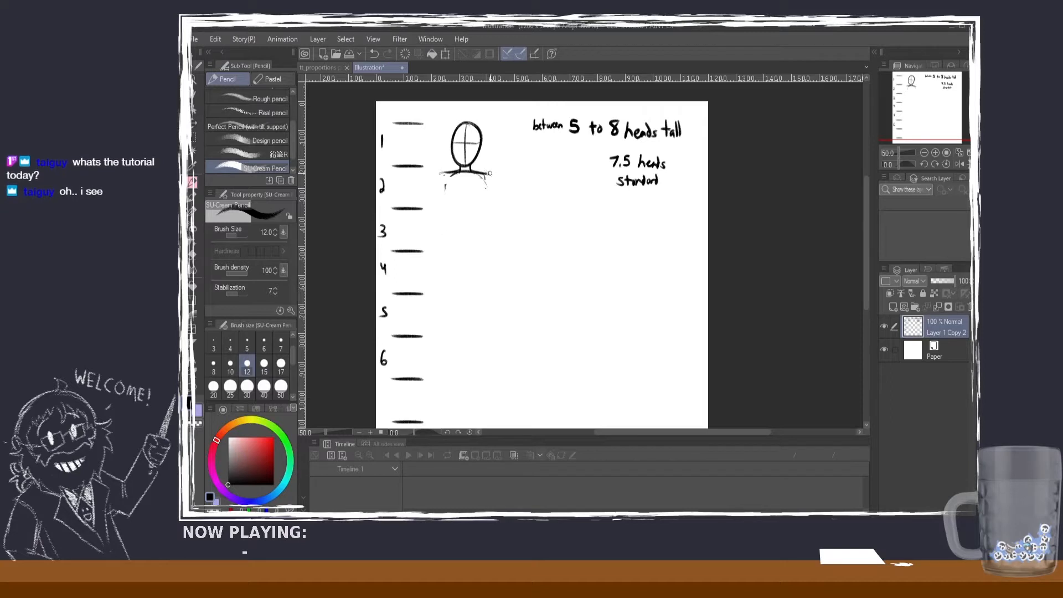
pyautogui.moveTo(479, 173)
pyautogui.mouseDown()
pyautogui.moveTo(500, 179)
pyautogui.moveTo(434, 180)
pyautogui.mouseUp()
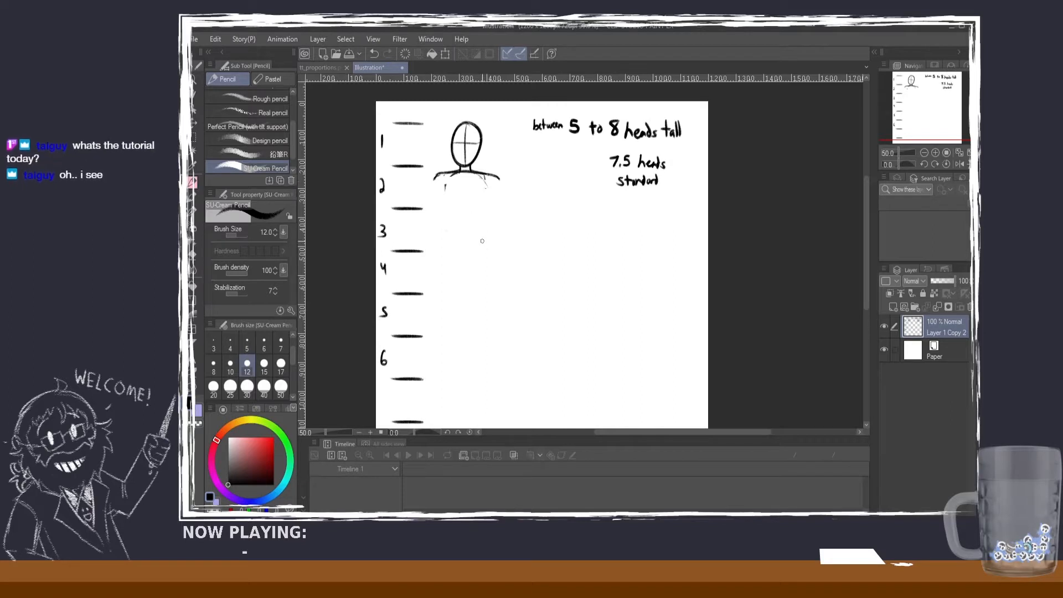
# Step: Draw short vertical ticks above the head's centre and on both sides of it, in line with the shoulder ends
pyautogui.click(194, 137)
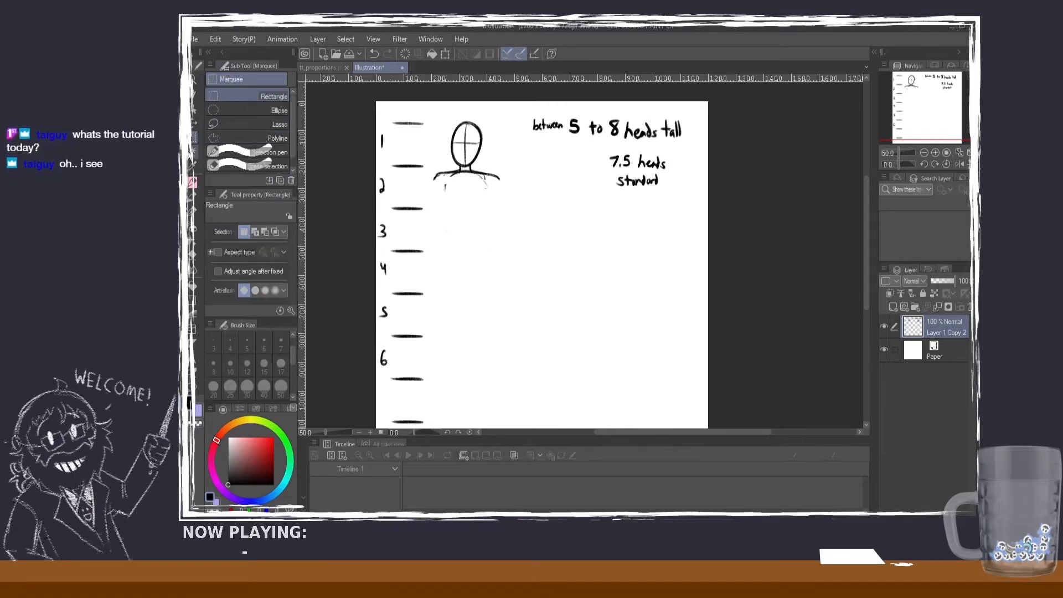
pyautogui.click(192, 185)
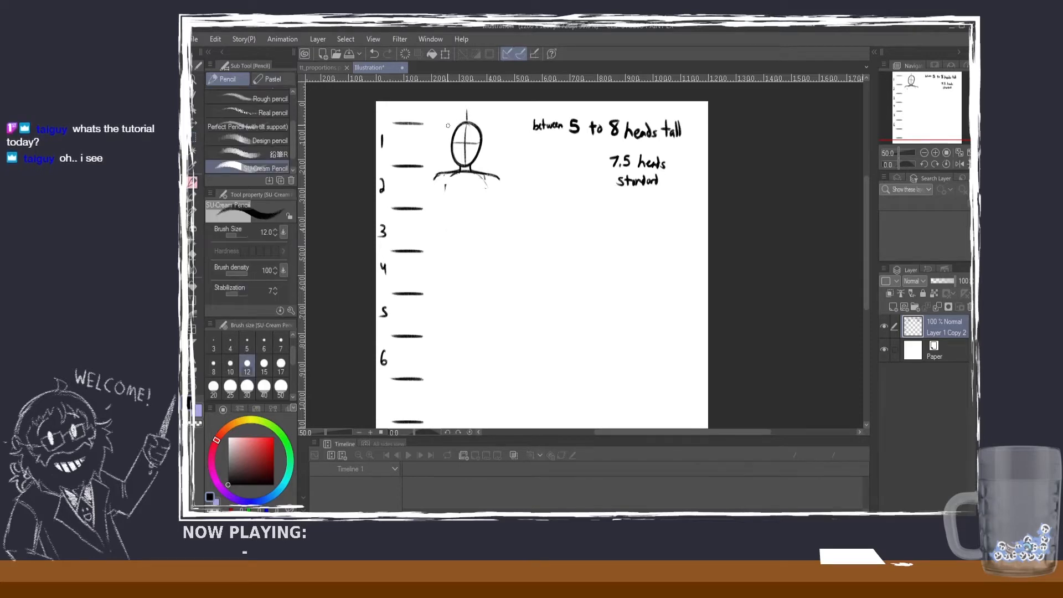
pyautogui.moveTo(432, 115); pyautogui.dragTo(432, 127)
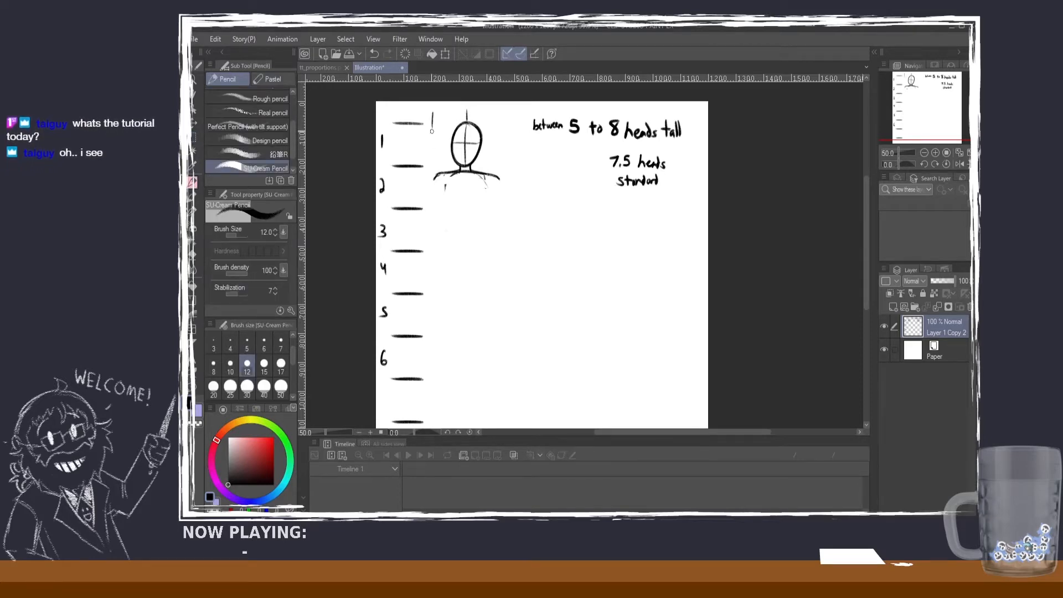
pyautogui.moveTo(498, 115); pyautogui.dragTo(500, 128)
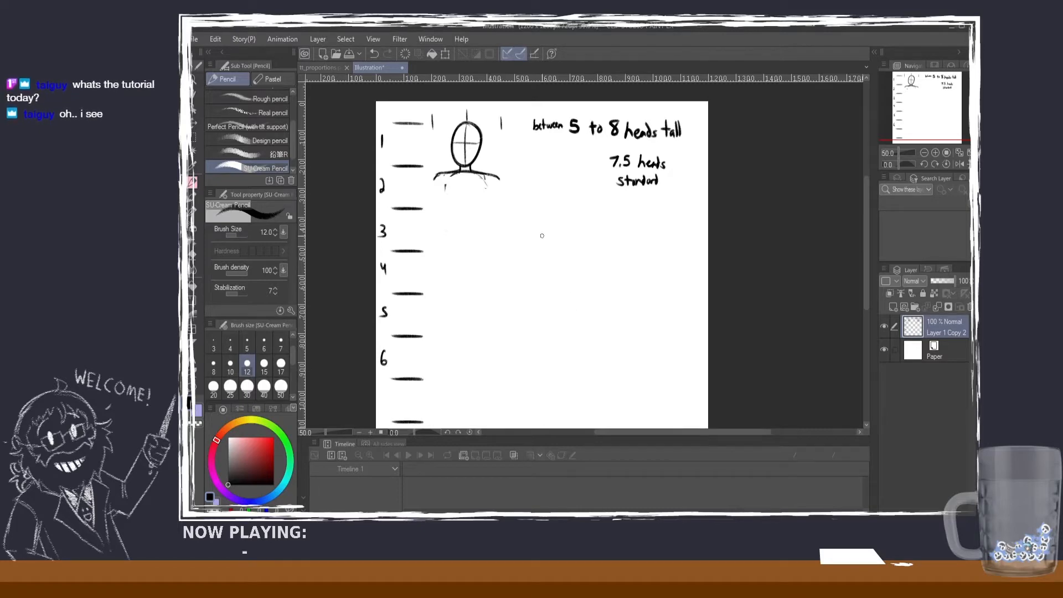
# Step: Draw thin vertical guide lines from the two side ticks down to the shoulder ends, plus an extra vertical line inside the head
pyautogui.scroll(4, 477, 170)
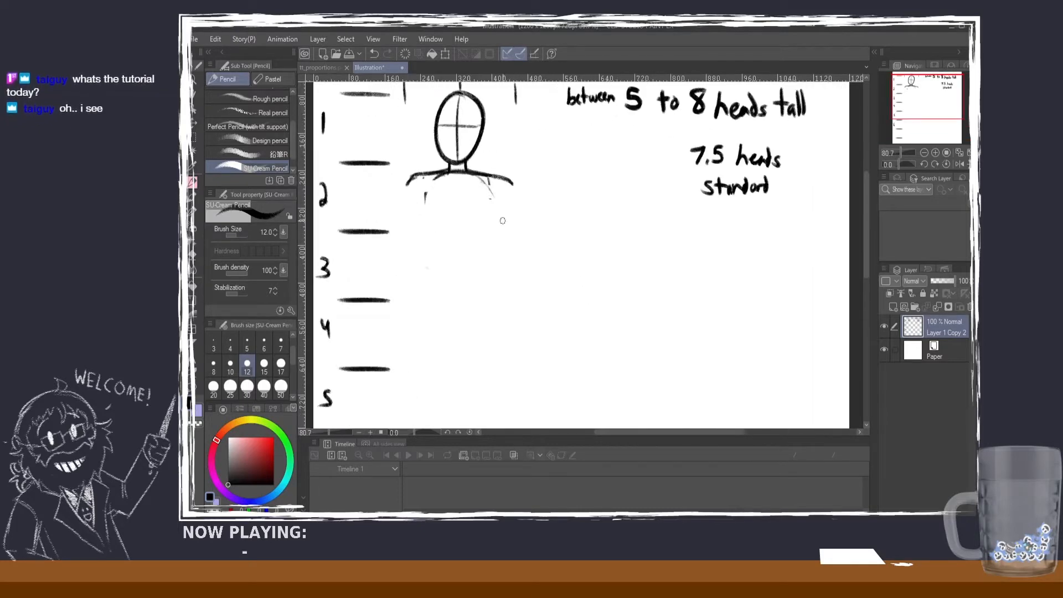
pyautogui.scroll(-2, 478, 167)
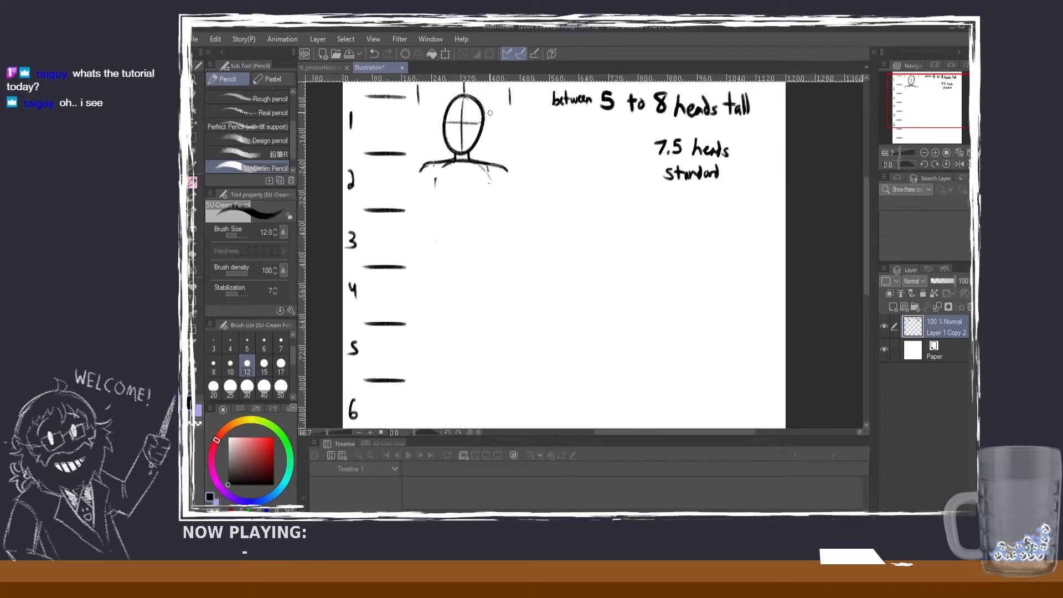
pyautogui.moveTo(463, 93); pyautogui.dragTo(468, 150)
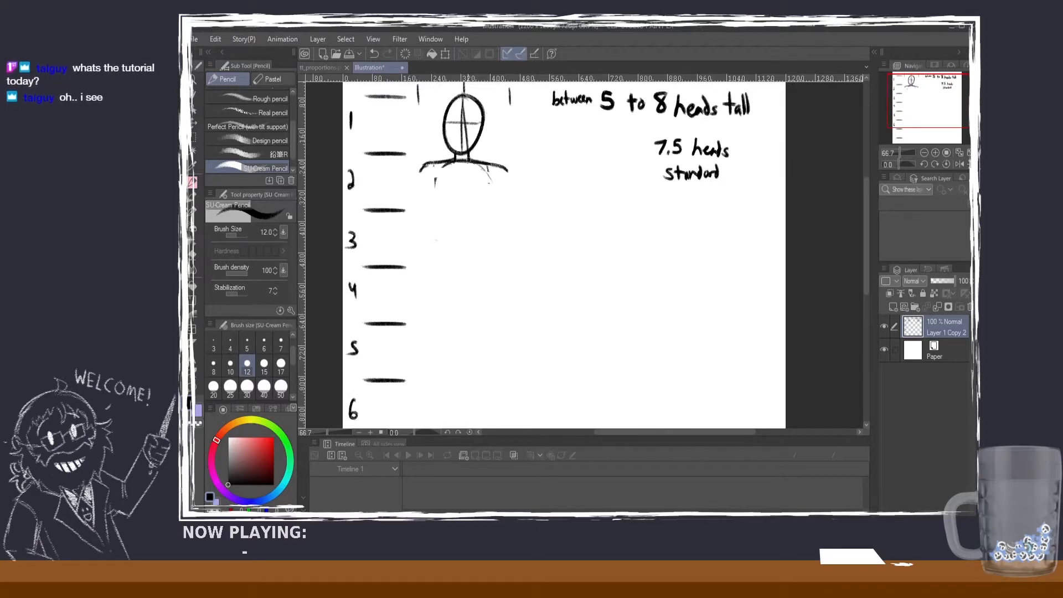
pyautogui.hotkey('ctrl', 'z')
pyautogui.moveTo(463, 92)
pyautogui.mouseDown()
pyautogui.moveTo(460, 176)
pyautogui.moveTo(462, 142)
pyautogui.moveTo(487, 152)
pyautogui.mouseUp()
pyautogui.hotkey('ctrl', 'z')
pyautogui.hotkey('ctrl', 'z')
pyautogui.hotkey('ctrl', 'z')
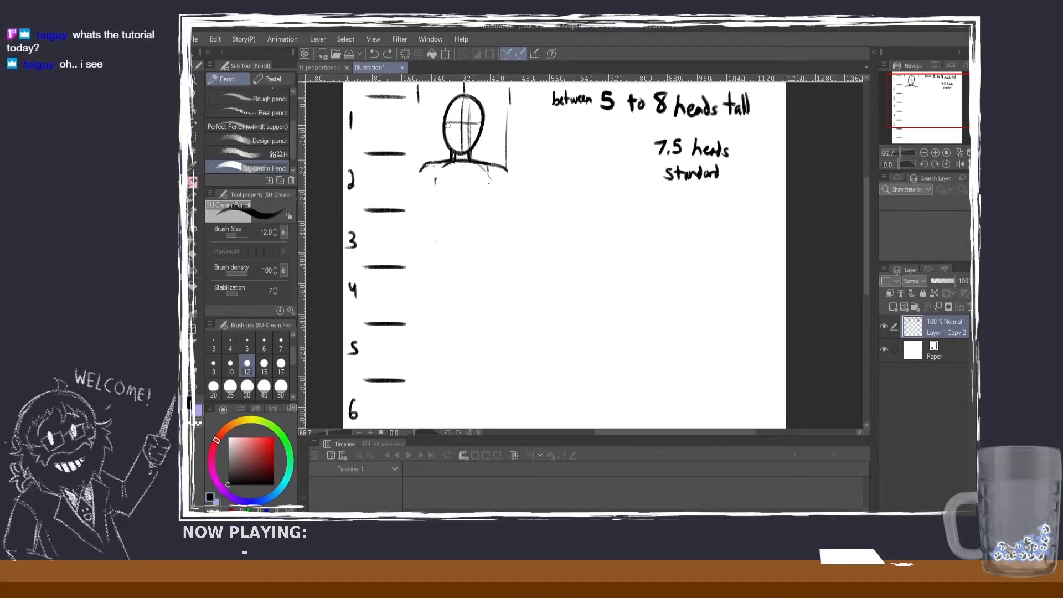
pyautogui.moveTo(419, 102); pyautogui.dragTo(421, 170)
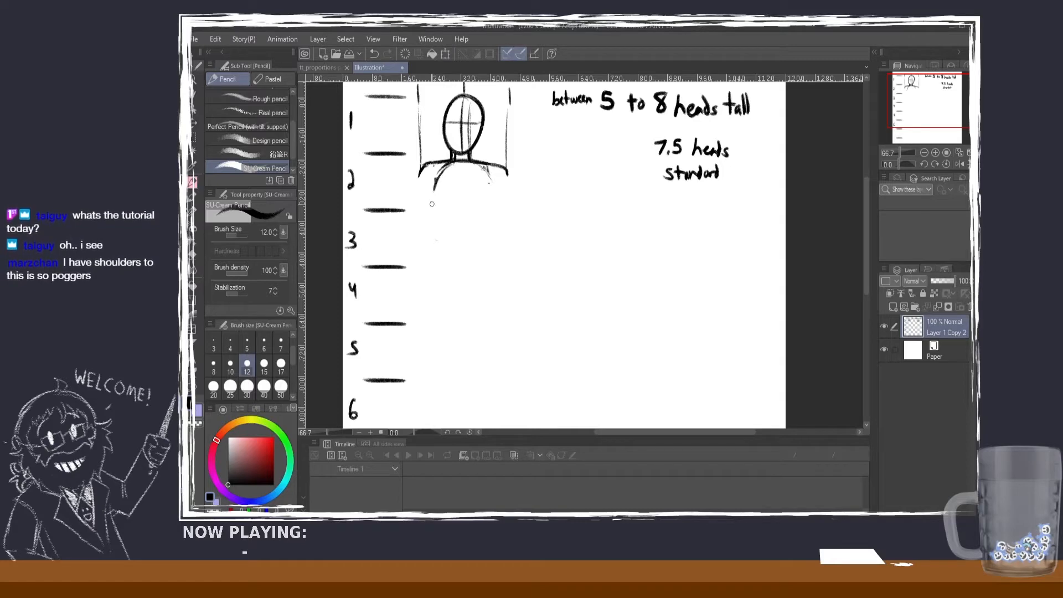
# Step: Sketch the ribcage's left outline as a curve from the base of the neck to just below the third head mark
pyautogui.hotkey('ctrl', 'z')
pyautogui.moveTo(433, 211); pyautogui.dragTo(434, 215)
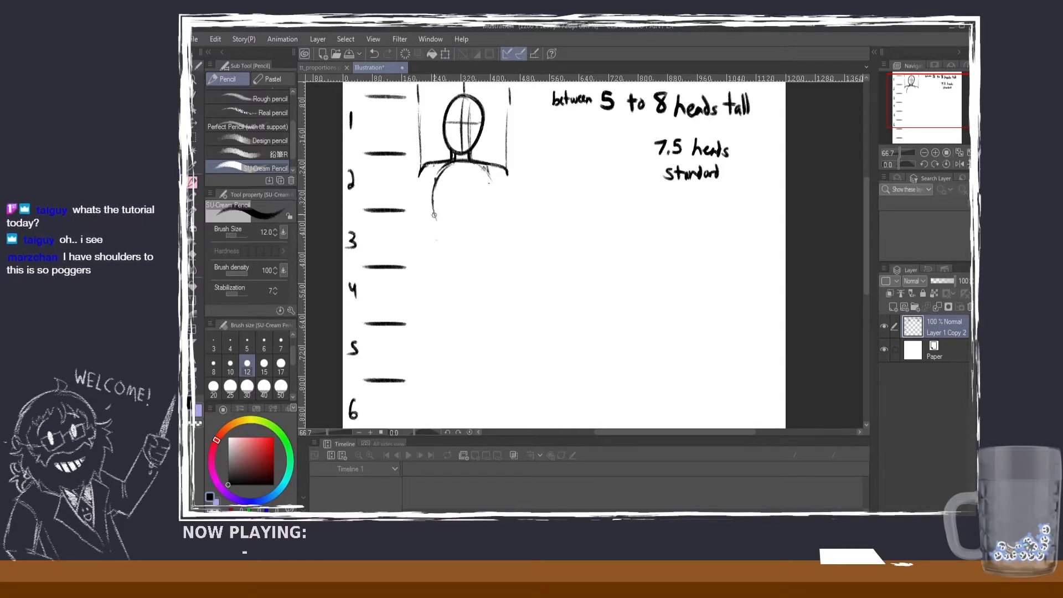
pyautogui.hotkey('ctrl', 'z')
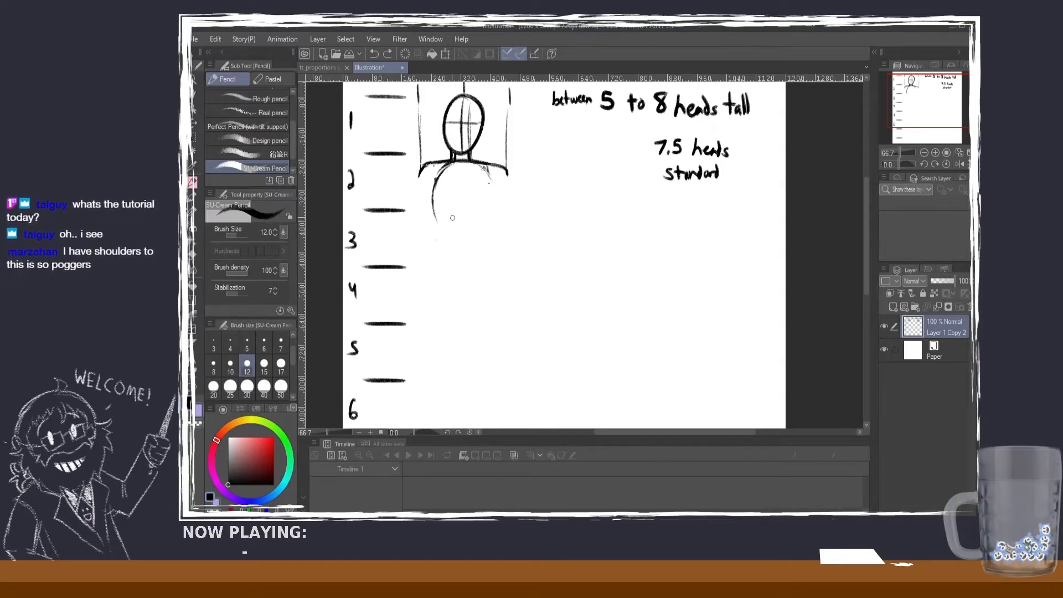
pyautogui.hotkey('ctrl', 'y')
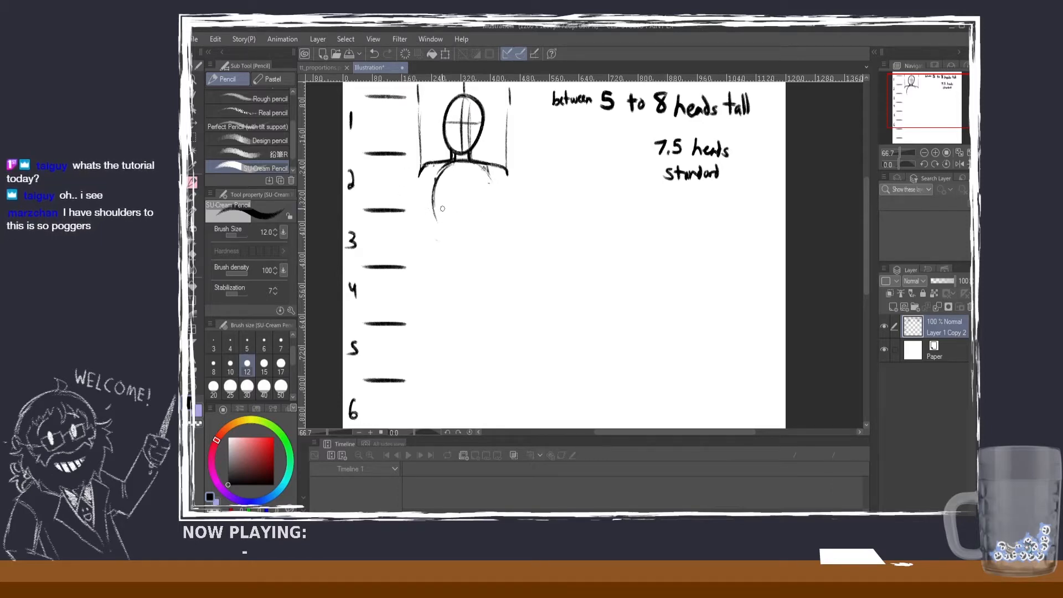
# Step: Add two short nipple marks level with the third head mark and a navel mark just below the fourth
pyautogui.moveTo(445, 209); pyautogui.dragTo(448, 210)
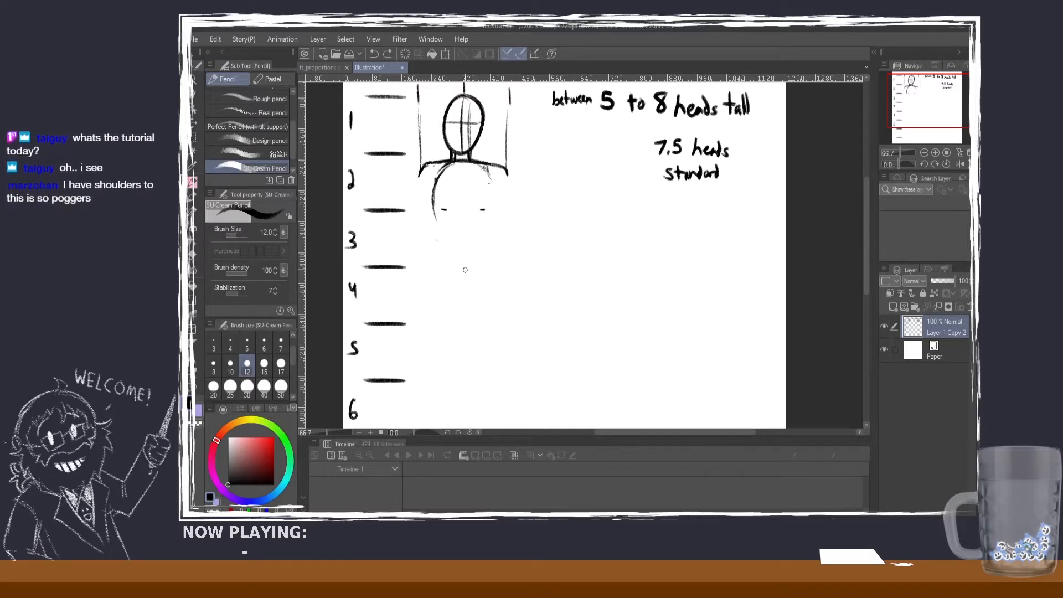
pyautogui.moveTo(460, 269); pyautogui.dragTo(467, 269)
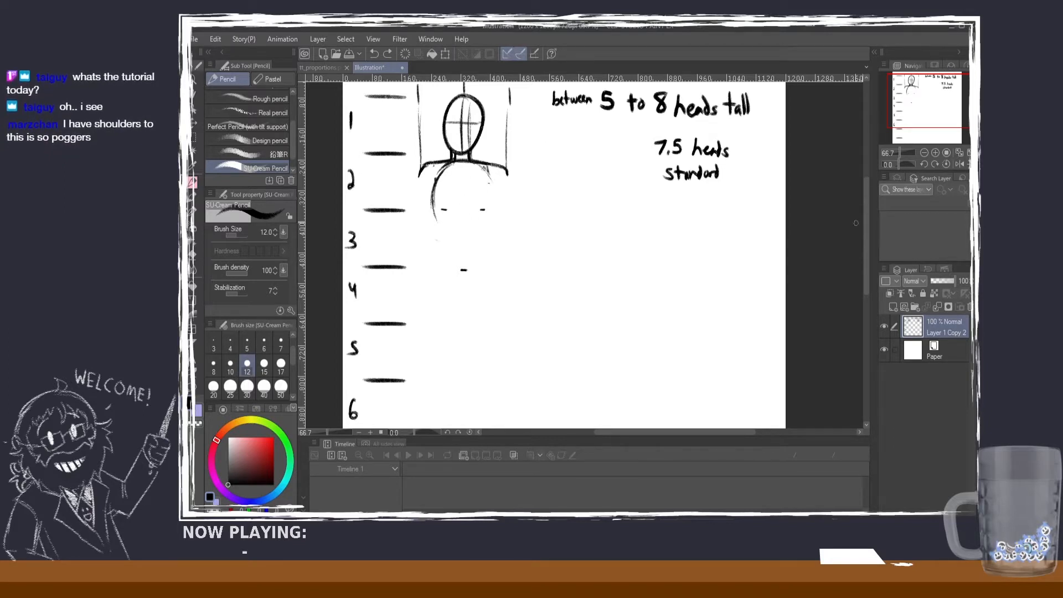
# Step: Sketch the collarbone curves, two sternum lines and the curved lower edges of the chest beneath the nipple marks
pyautogui.moveTo(866, 226)
pyautogui.mouseDown()
pyautogui.moveTo(868, 245)
pyautogui.moveTo(871, 231)
pyautogui.mouseUp()
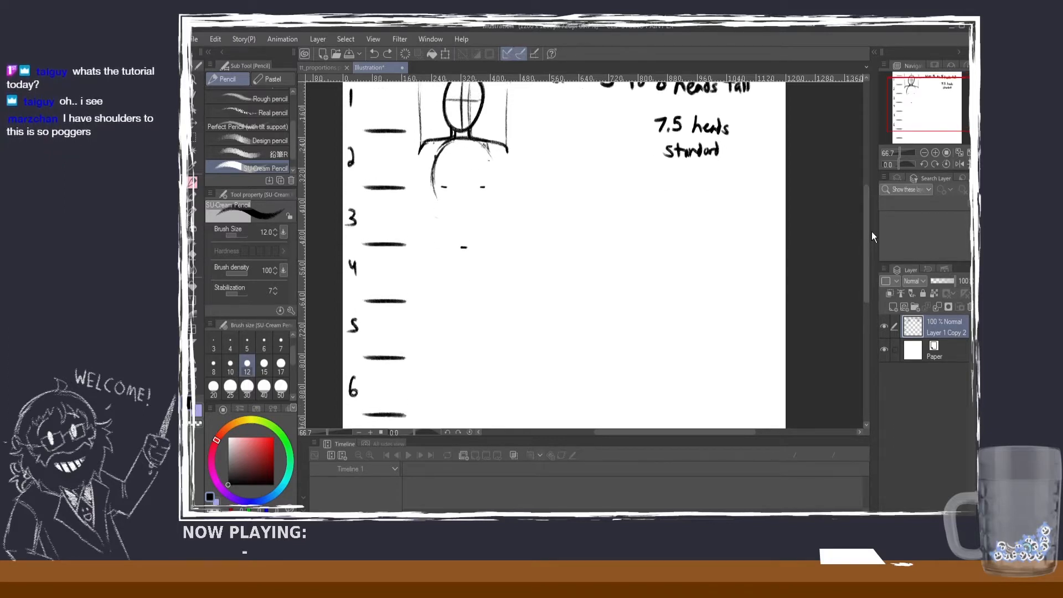
pyautogui.moveTo(480, 140)
pyautogui.mouseDown()
pyautogui.moveTo(471, 188)
pyautogui.moveTo(467, 181)
pyautogui.moveTo(488, 191)
pyautogui.moveTo(458, 167)
pyautogui.moveTo(456, 187)
pyautogui.moveTo(479, 144)
pyautogui.mouseUp()
pyautogui.hotkey('ctrl', 'z')
pyautogui.hotkey('ctrl', 'z')
pyautogui.hotkey('ctrl', 'z')
pyautogui.hotkey('ctrl', 'z')
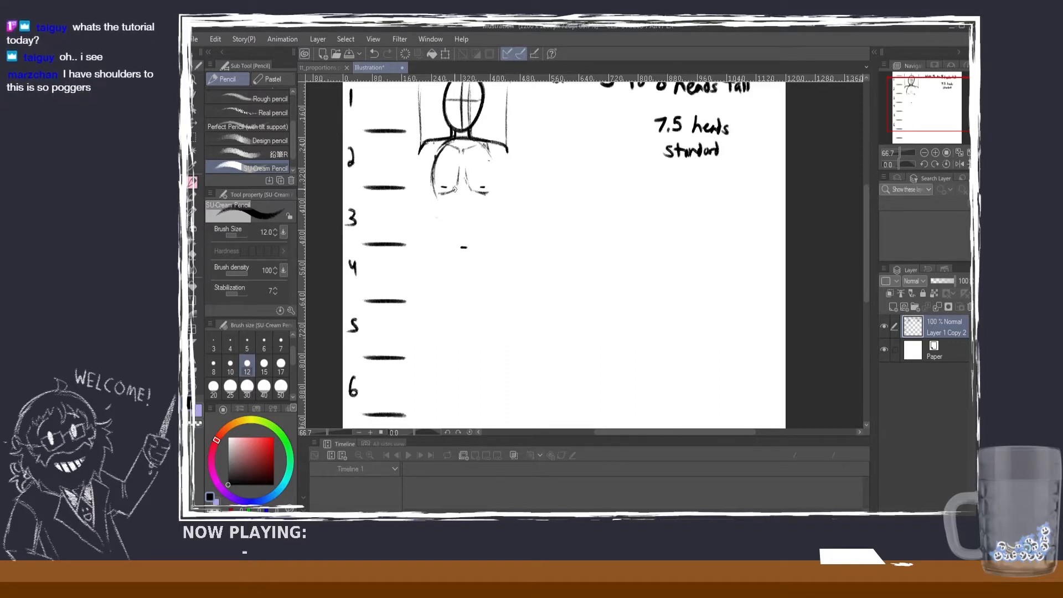
pyautogui.hotkey('ctrl', 'z')
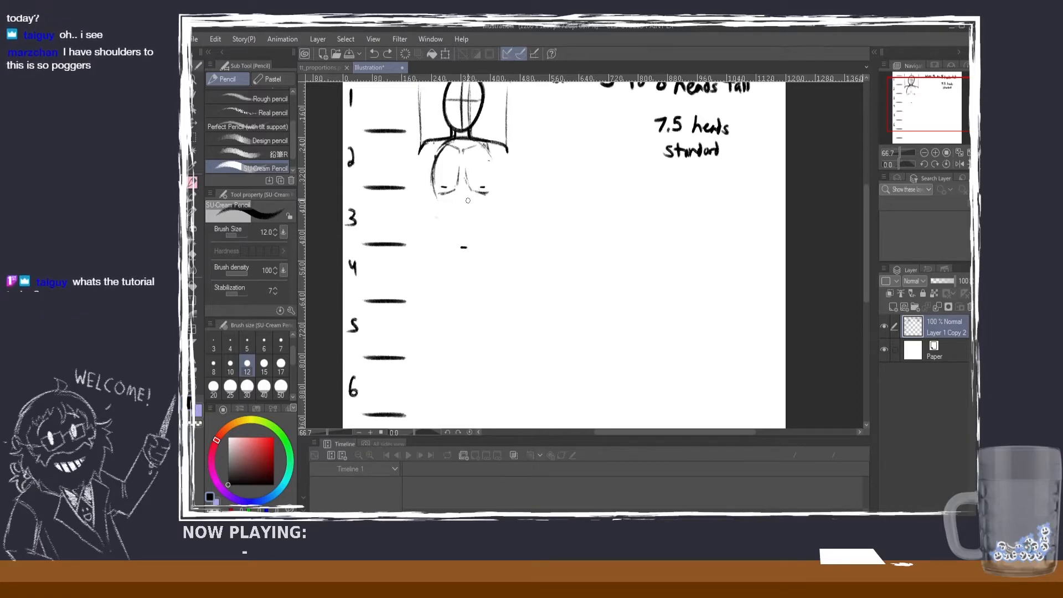
pyautogui.click(464, 197)
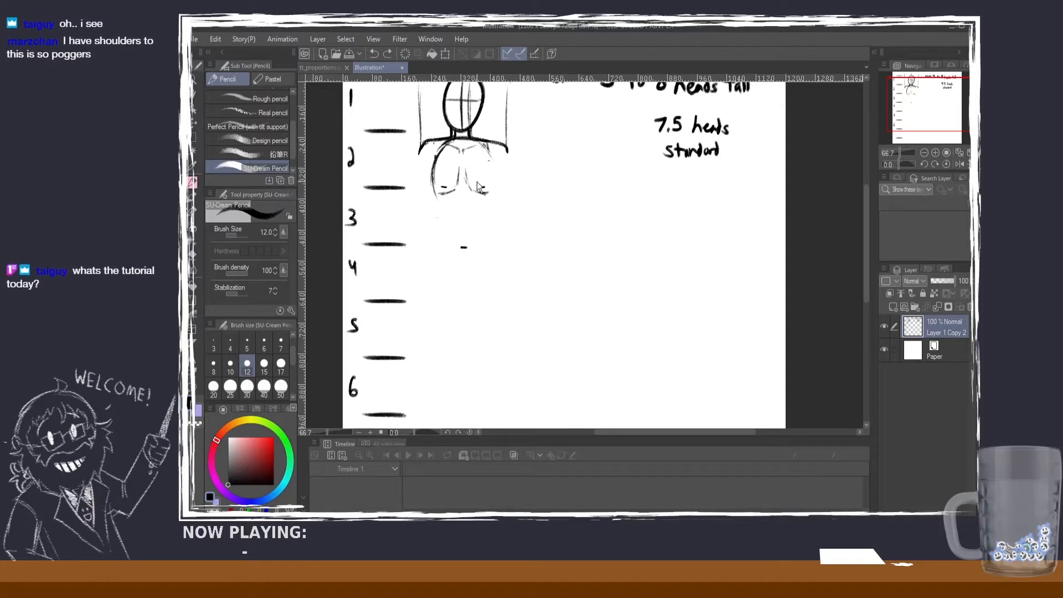
pyautogui.moveTo(468, 197); pyautogui.dragTo(461, 202)
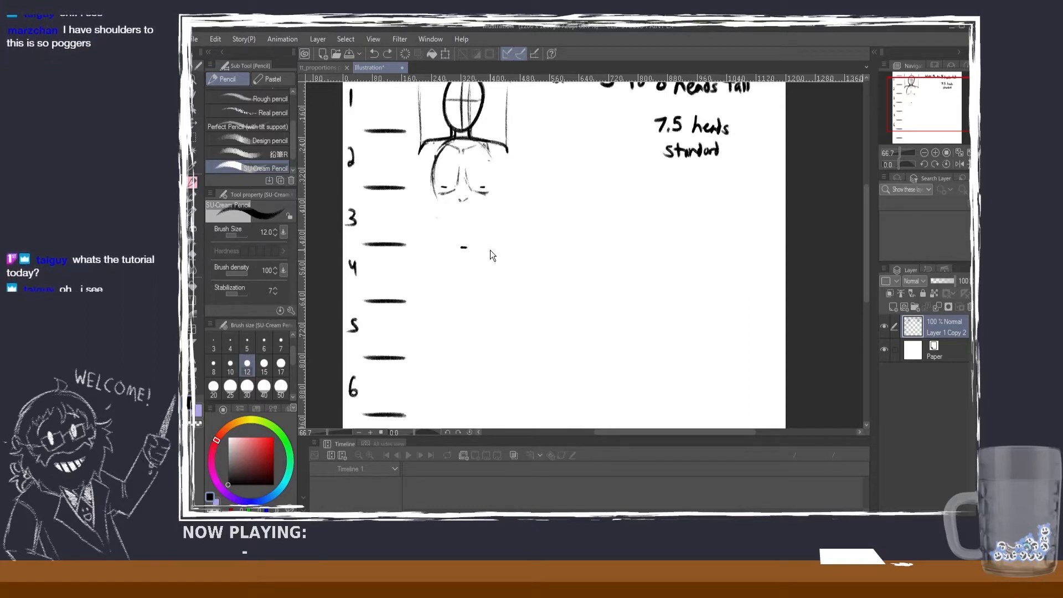
pyautogui.hotkey('ctrl', 'z')
pyautogui.hotkey('ctrl', 'z')
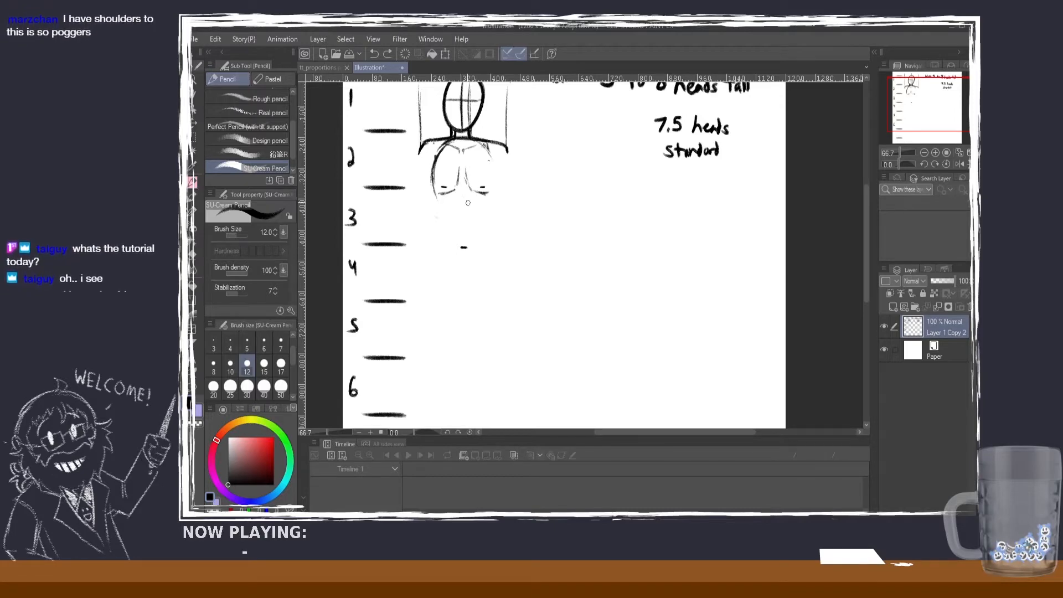
# Step: Sketch two lower rib curves flaring outward from the base of the sternum, between the third and fourth head marks
pyautogui.moveTo(467, 197)
pyautogui.mouseDown()
pyautogui.moveTo(482, 219)
pyautogui.moveTo(444, 223)
pyautogui.moveTo(438, 236)
pyautogui.mouseUp()
pyautogui.hotkey('ctrl', 'z')
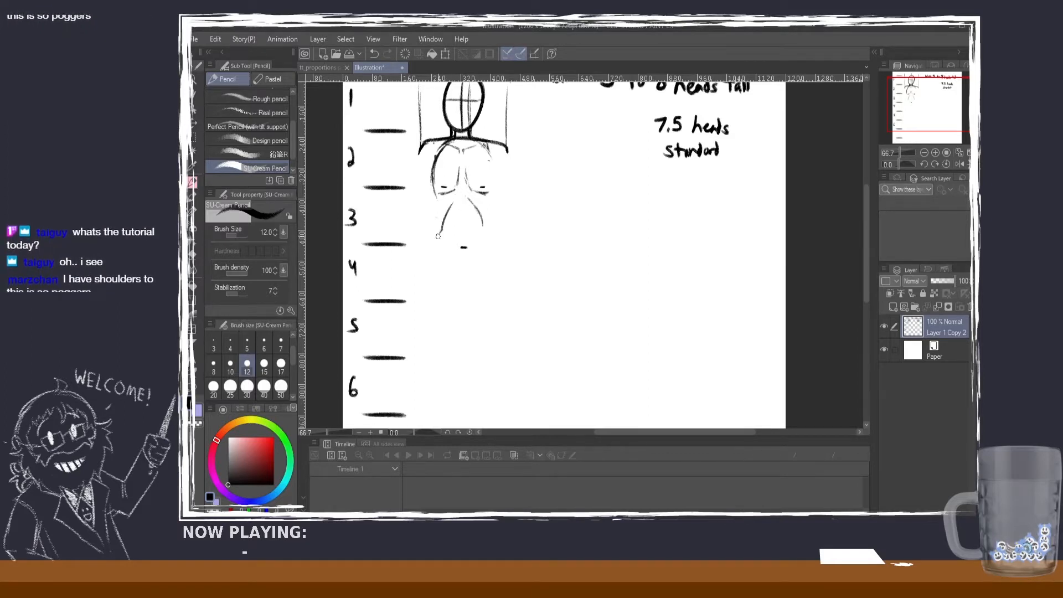
pyautogui.hotkey('ctrl', 'z')
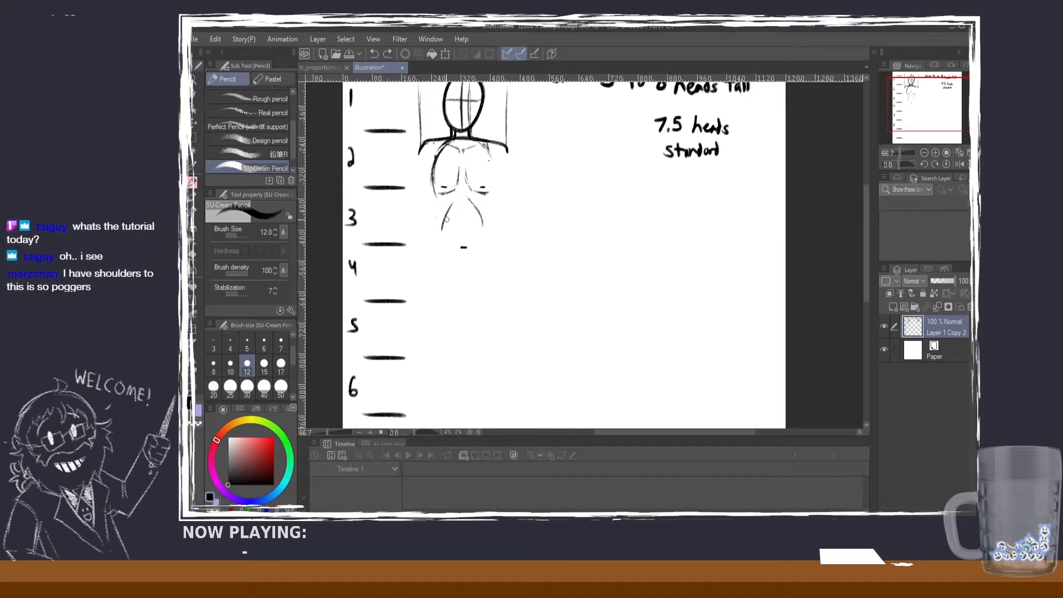
pyautogui.moveTo(440, 227); pyautogui.dragTo(437, 233)
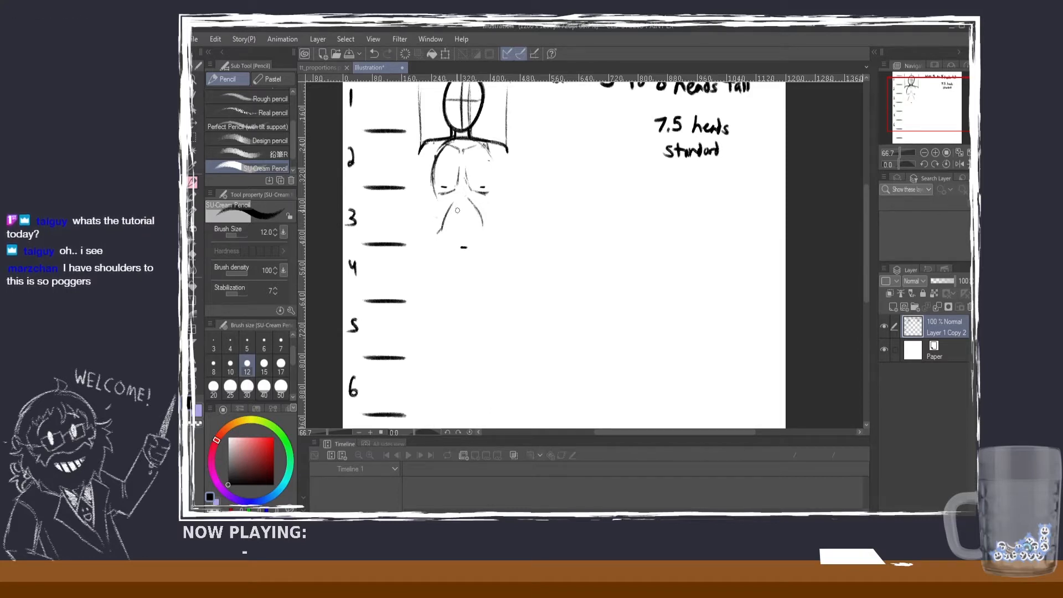
pyautogui.hotkey('ctrl', 'z')
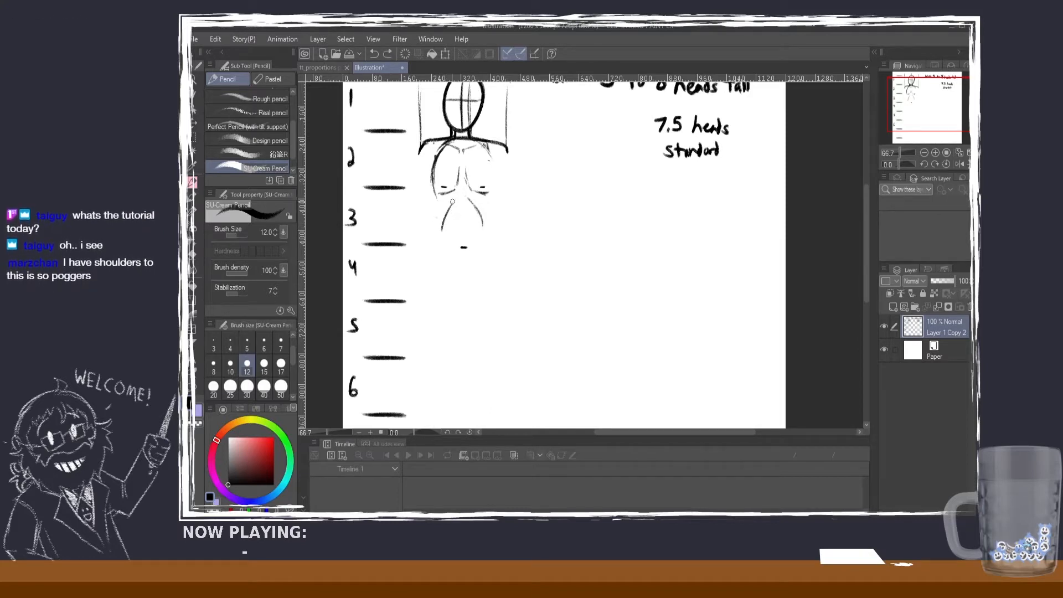
pyautogui.hotkey('ctrl', 'z')
pyautogui.moveTo(455, 200)
pyautogui.mouseDown()
pyautogui.moveTo(450, 216)
pyautogui.moveTo(474, 210)
pyautogui.moveTo(484, 224)
pyautogui.moveTo(453, 205)
pyautogui.moveTo(444, 223)
pyautogui.mouseUp()
pyautogui.hotkey('ctrl', 'z')
pyautogui.hotkey('ctrl', 'z')
pyautogui.hotkey('ctrl', 'z')
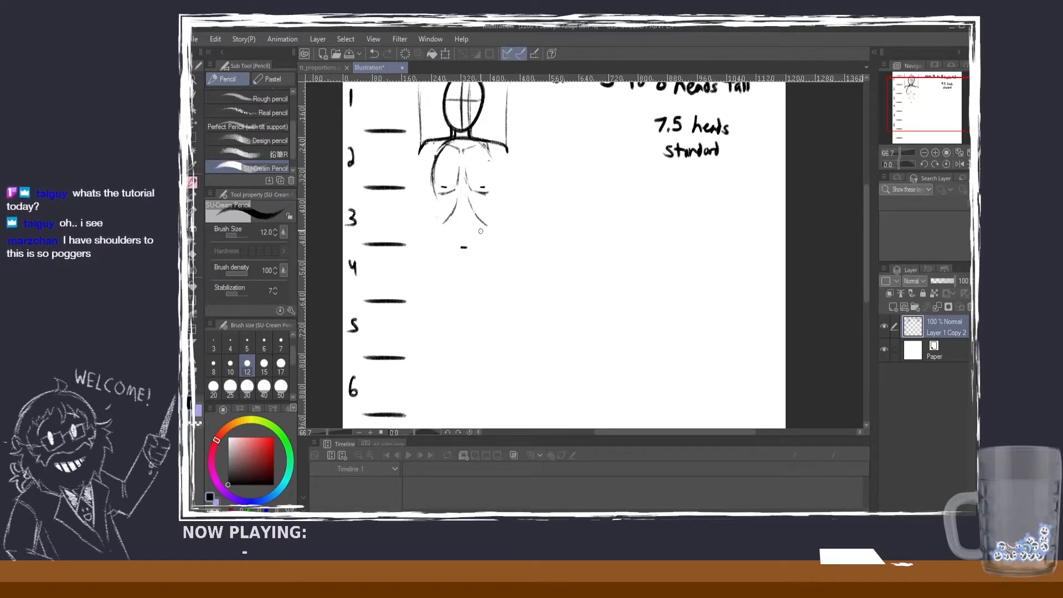
# Step: Draw the ribcage's right outline as a curve from the shoulder down to the end of the lower rib line
pyautogui.moveTo(485, 149)
pyautogui.mouseDown()
pyautogui.moveTo(496, 211)
pyautogui.moveTo(489, 149)
pyautogui.moveTo(485, 225)
pyautogui.mouseUp()
pyautogui.hotkey('ctrl', 'z')
pyautogui.hotkey('ctrl', 'z')
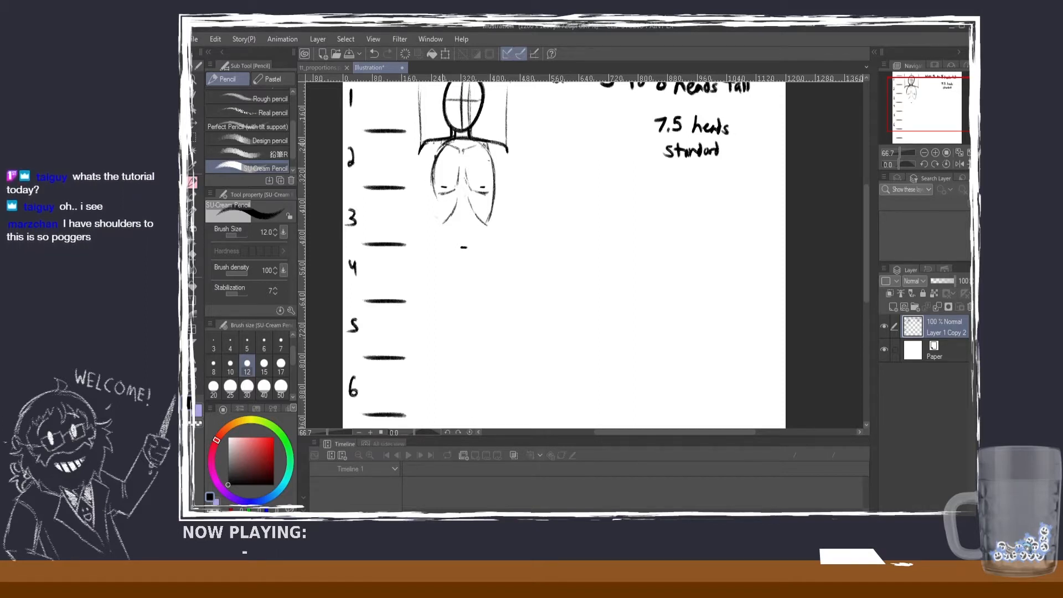
# Step: Complete the ribcage's left outline and draw both sides of the waist flaring out to the hips below the fourth head mark
pyautogui.moveTo(443, 145)
pyautogui.mouseDown()
pyautogui.moveTo(438, 224)
pyautogui.moveTo(490, 234)
pyautogui.moveTo(497, 268)
pyautogui.mouseUp()
pyautogui.hotkey('ctrl', 'z')
pyautogui.hotkey('ctrl', 'z')
pyautogui.moveTo(434, 217); pyautogui.dragTo(433, 264)
pyautogui.hotkey('ctrl', 'z')
pyautogui.hotkey('ctrl', 'z')
pyautogui.hotkey('ctrl', 'z')
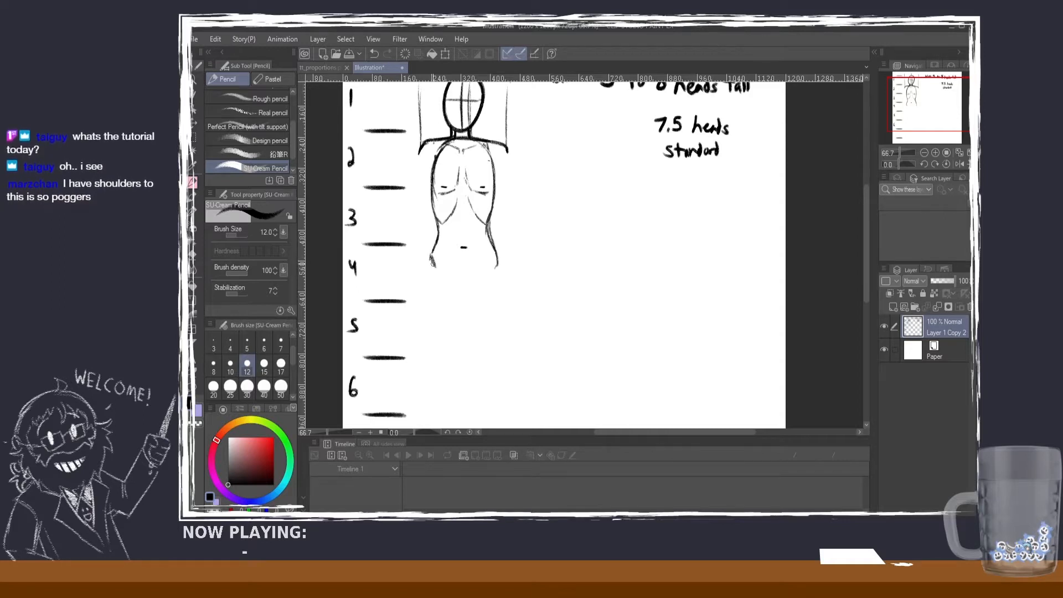
# Step: Erase the navel mark and redraw it as a short dash level with the fourth head mark
pyautogui.click(193, 255)
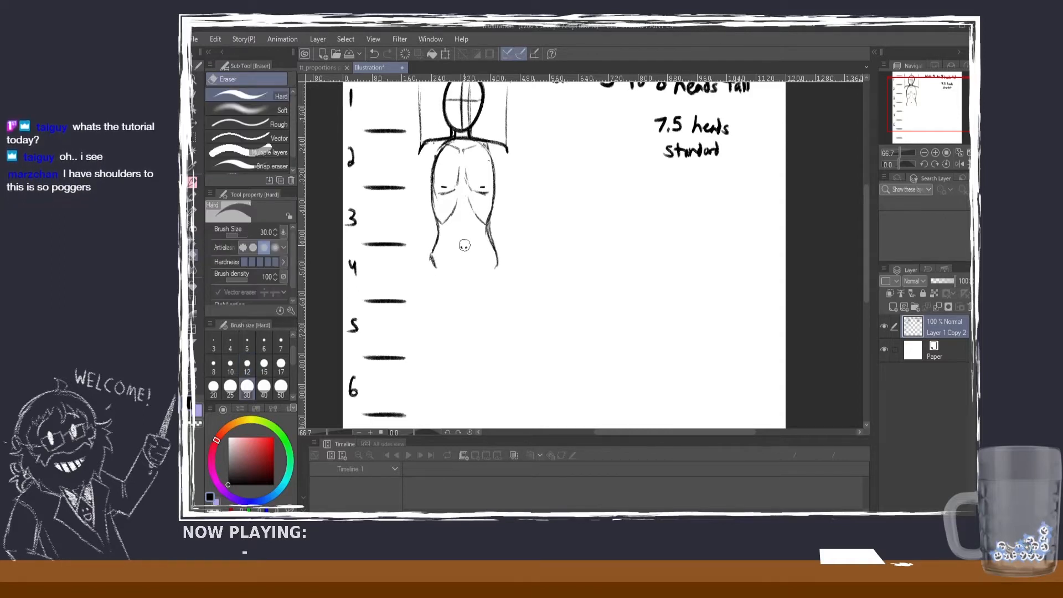
pyautogui.click(193, 181)
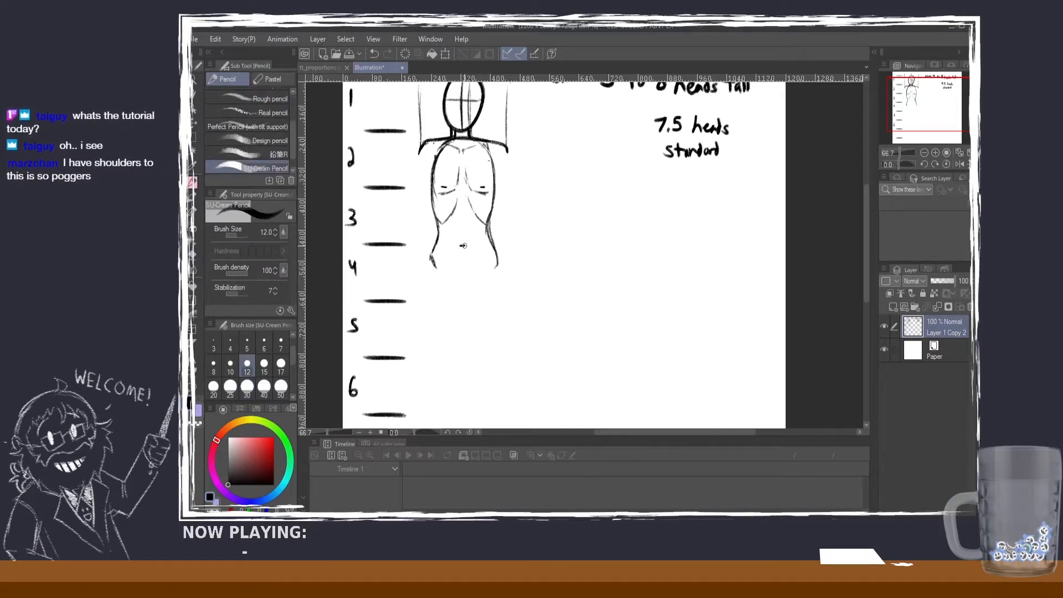
pyautogui.moveTo(460, 246); pyautogui.dragTo(465, 245)
pyautogui.scroll(-1, 510, 275)
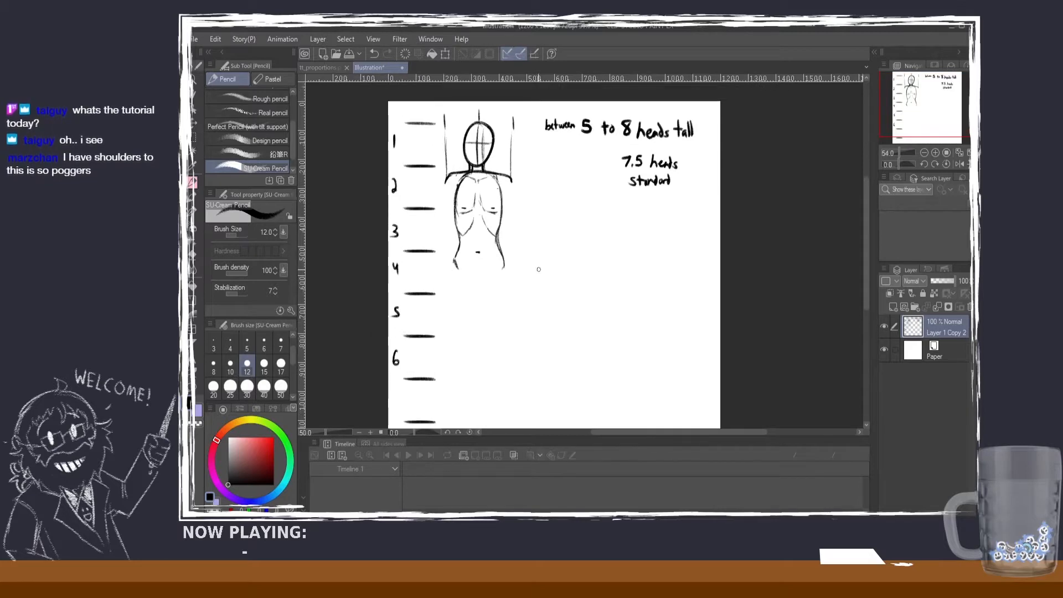
pyautogui.scroll(1, 492, 146)
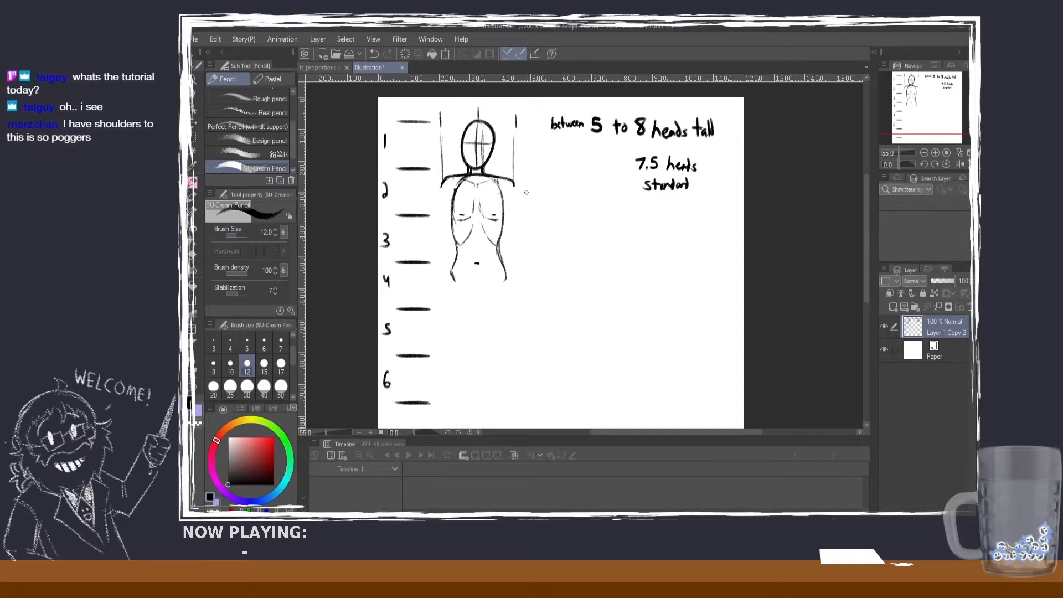
pyautogui.moveTo(513, 182); pyautogui.dragTo(513, 201)
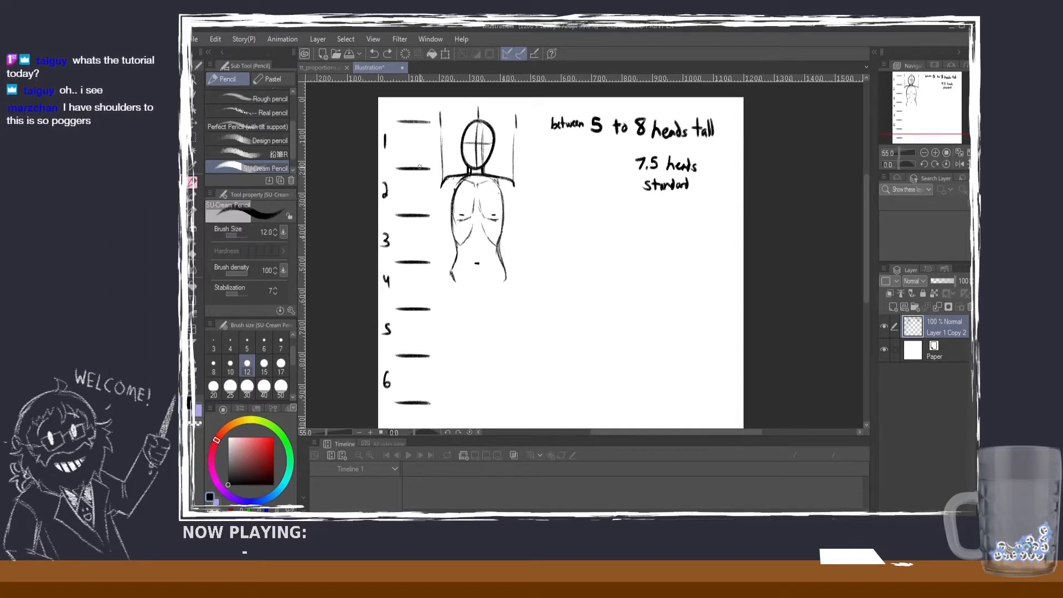
pyautogui.moveTo(470, 121); pyautogui.dragTo(487, 125)
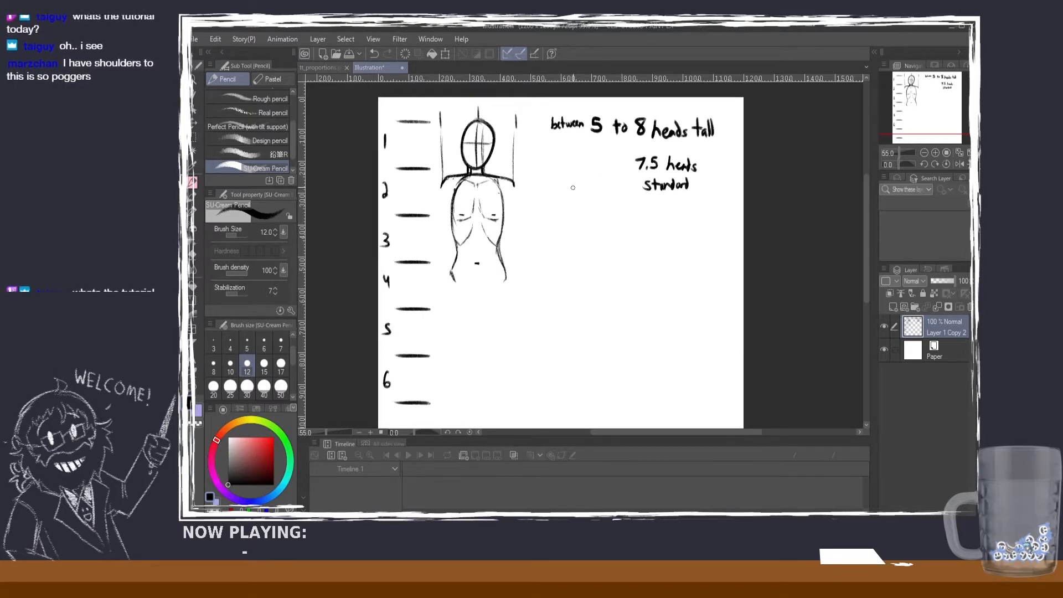
pyautogui.moveTo(575, 176)
pyautogui.mouseDown()
pyautogui.moveTo(584, 217)
pyautogui.moveTo(559, 203)
pyautogui.moveTo(590, 196)
pyautogui.moveTo(567, 187)
pyautogui.moveTo(569, 226)
pyautogui.moveTo(561, 193)
pyautogui.mouseUp()
pyautogui.hotkey('ctrl', 'z')
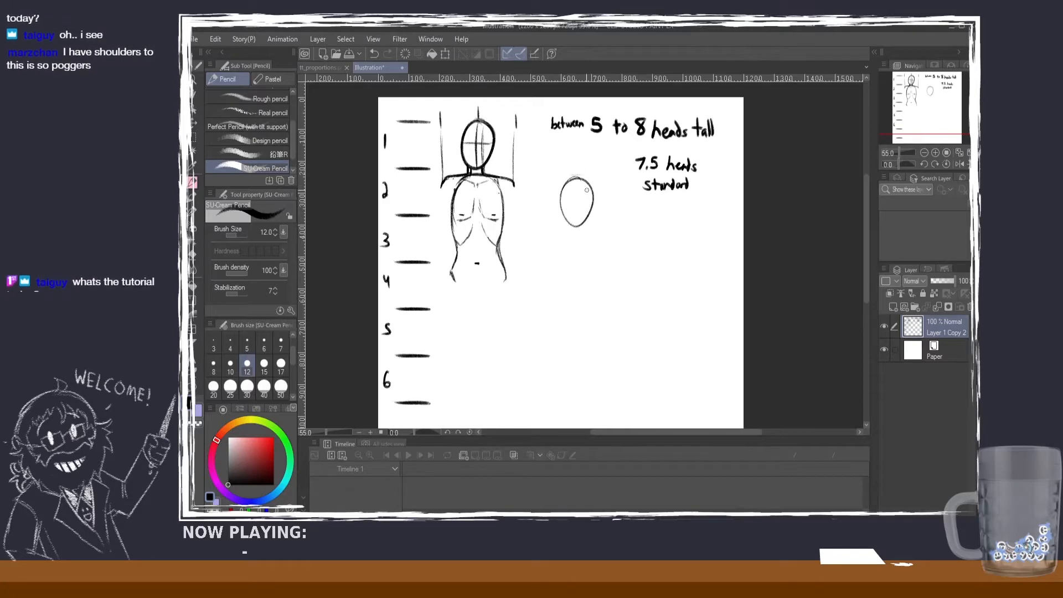
pyautogui.moveTo(591, 227)
pyautogui.mouseDown()
pyautogui.moveTo(558, 226)
pyautogui.moveTo(566, 228)
pyautogui.mouseUp()
pyautogui.hotkey('ctrl', 'z')
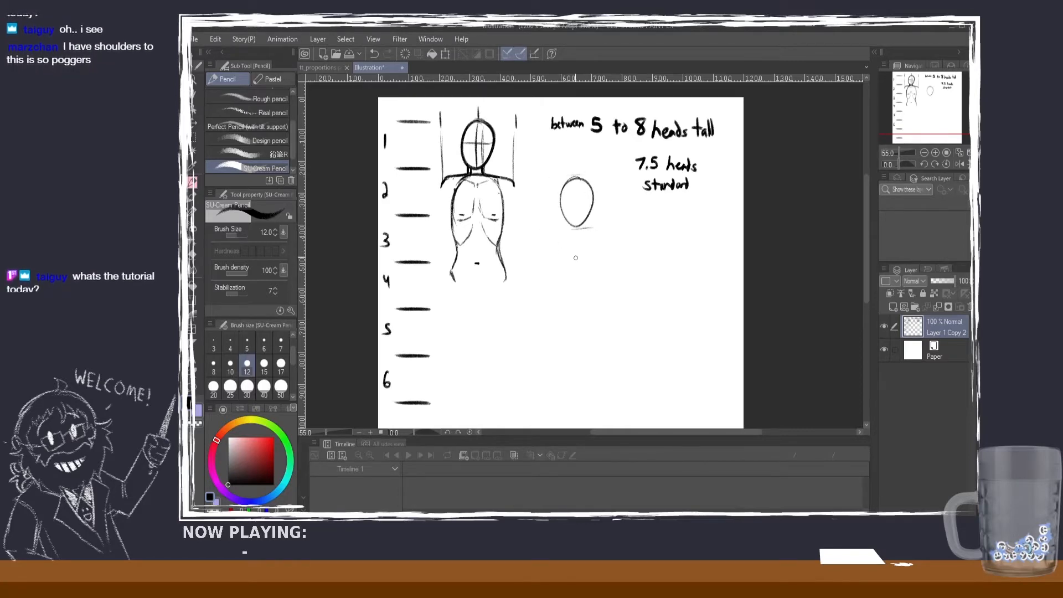
pyautogui.hotkey('ctrl', 'z')
pyautogui.hotkey('ctrl', 'z')
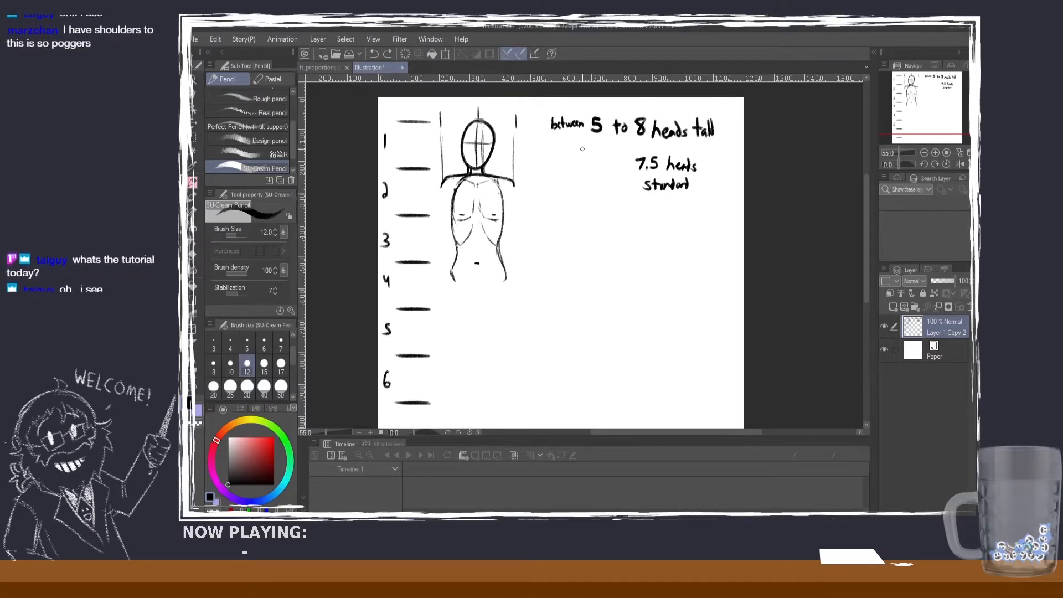
pyautogui.moveTo(580, 143)
pyautogui.mouseDown()
pyautogui.moveTo(570, 166)
pyautogui.moveTo(581, 142)
pyautogui.mouseUp()
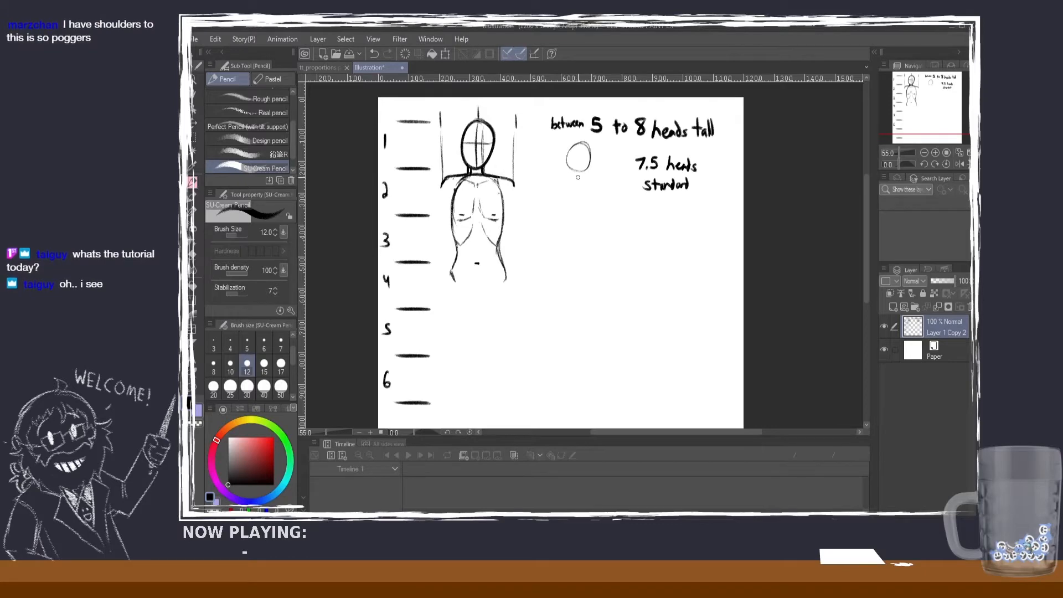
pyautogui.moveTo(579, 191); pyautogui.dragTo(586, 329)
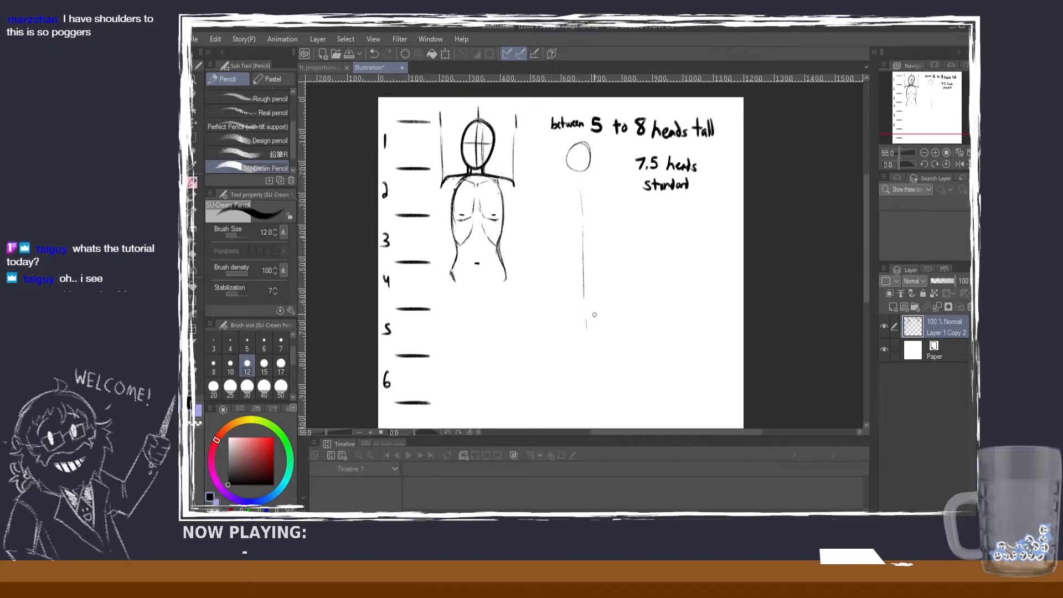
pyautogui.hotkey('ctrl', 'z')
pyautogui.hotkey('ctrl', 'z')
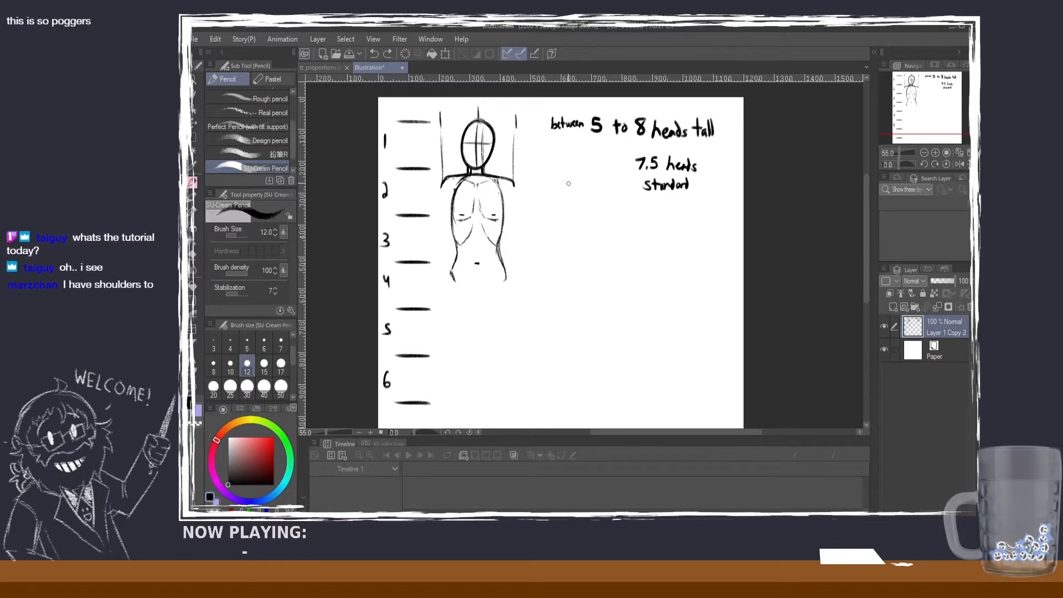
pyautogui.moveTo(576, 156); pyautogui.dragTo(584, 155)
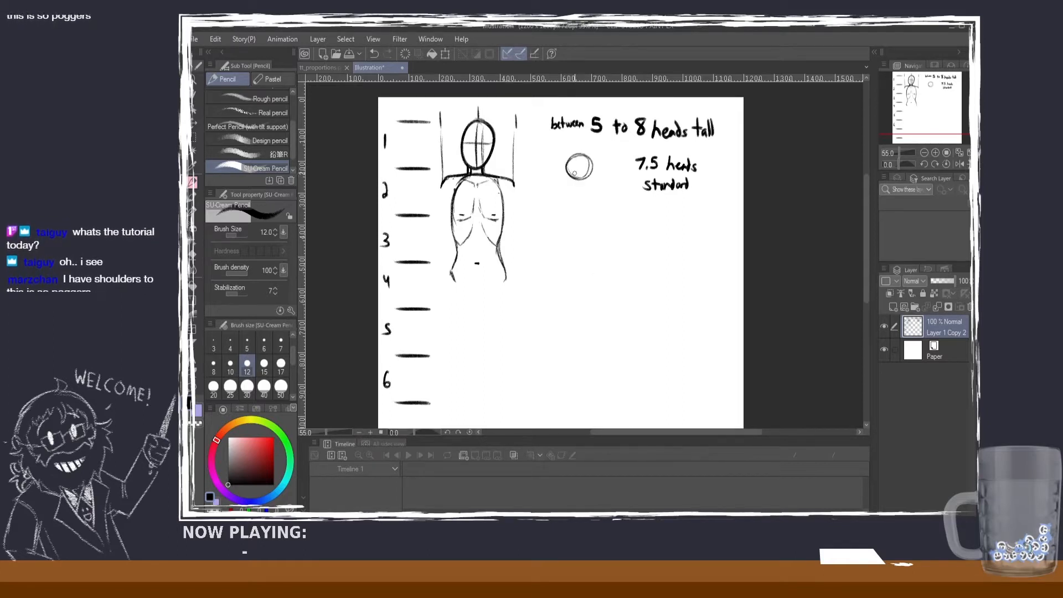
pyautogui.hotkey('ctrl', 'z')
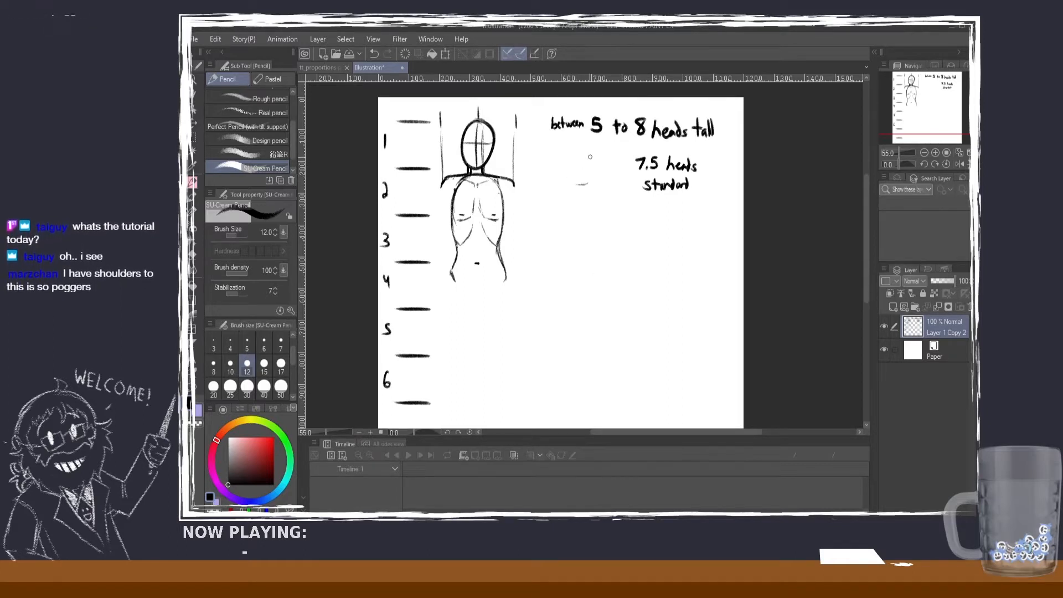
pyautogui.moveTo(585, 152); pyautogui.dragTo(580, 183)
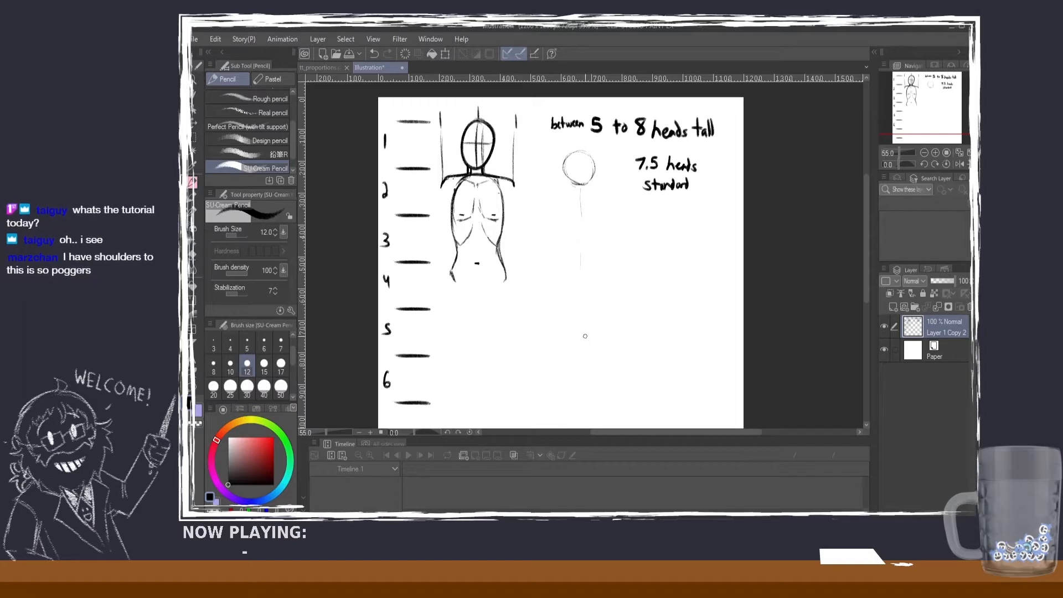
pyautogui.hotkey('ctrl', 'z')
pyautogui.hotkey('ctrl', 'z')
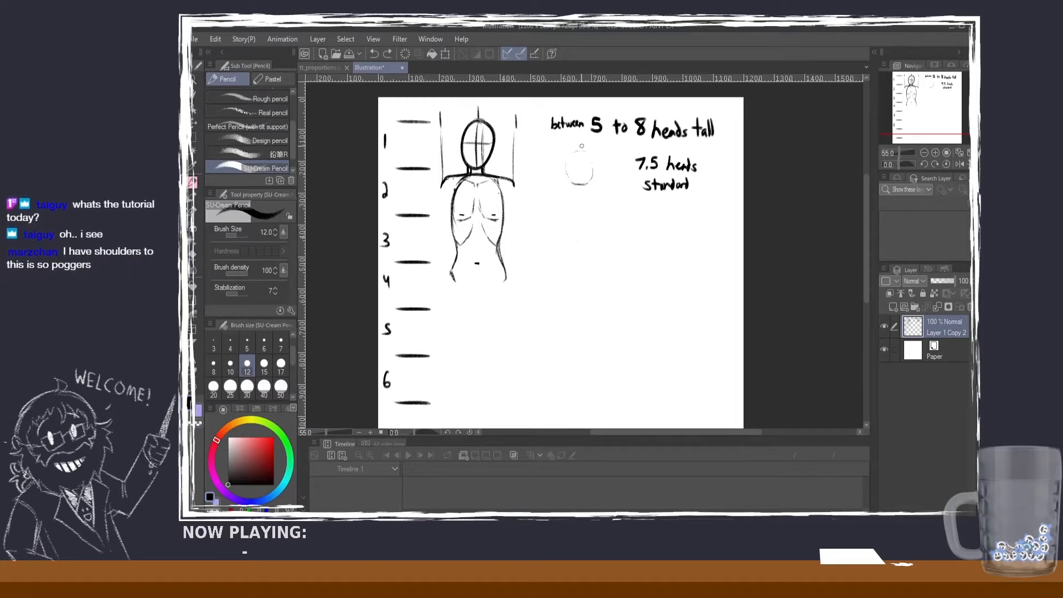
pyautogui.hotkey('ctrl', 'z')
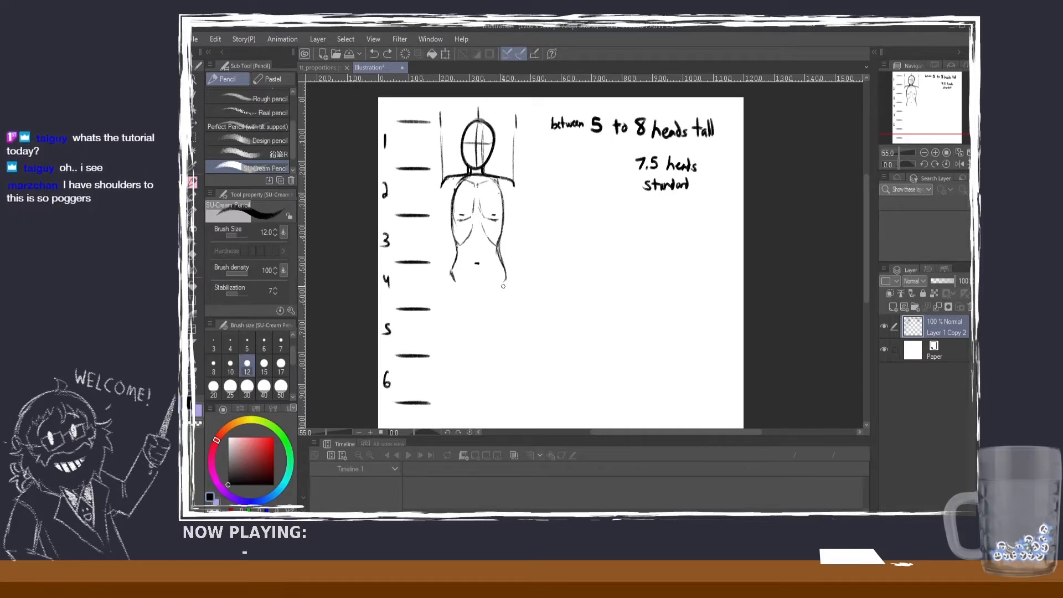
# Step: Sketch the pelvis as lines tapering from both hips to a short rounded base at the fifth head mark
pyautogui.moveTo(497, 286)
pyautogui.mouseDown()
pyautogui.moveTo(486, 305)
pyautogui.moveTo(466, 299)
pyautogui.moveTo(470, 307)
pyautogui.mouseUp()
pyautogui.moveTo(463, 294); pyautogui.dragTo(458, 286)
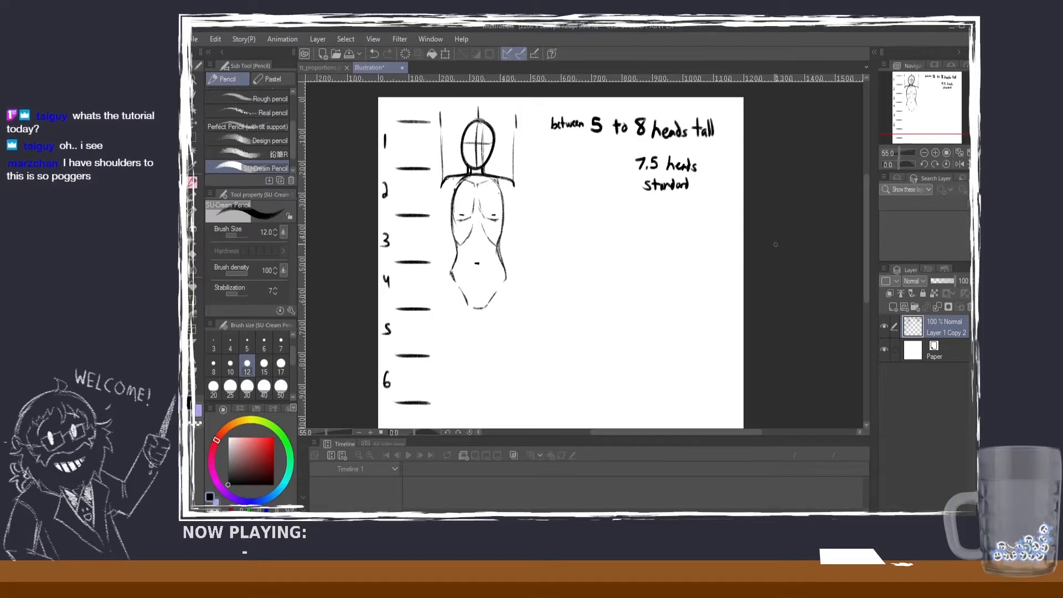
# Step: Extend the head scale with a 7, a short vertical stroke below the last mark, and a closing mark along the page's bottom edge
pyautogui.scroll(-3, 775, 244)
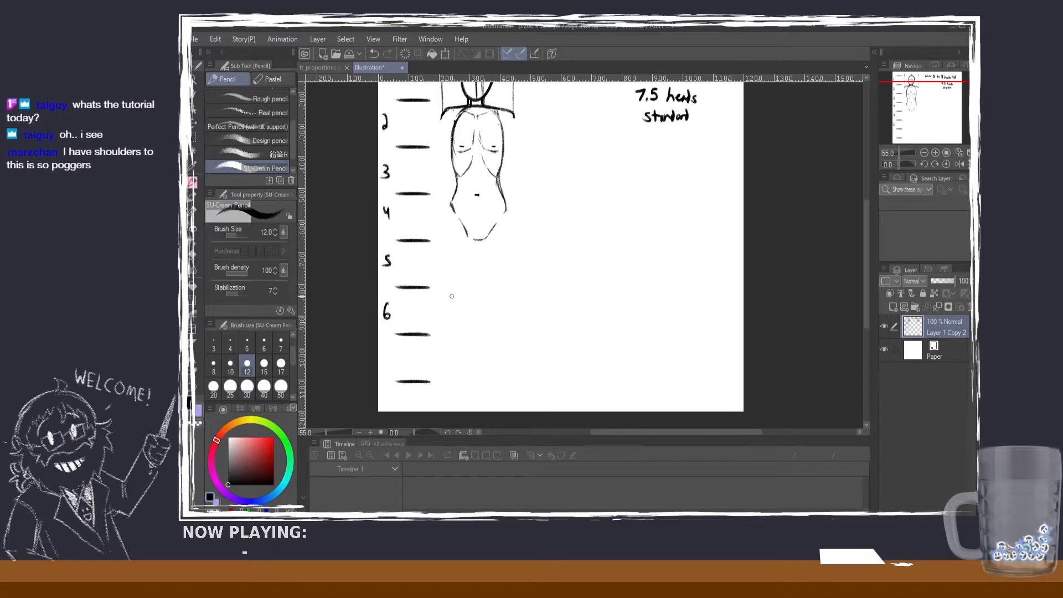
pyautogui.moveTo(382, 353); pyautogui.dragTo(385, 410)
pyautogui.hotkey('ctrl', 'z')
pyautogui.hotkey('ctrl', 'z')
pyautogui.moveTo(866, 278); pyautogui.dragTo(869, 247)
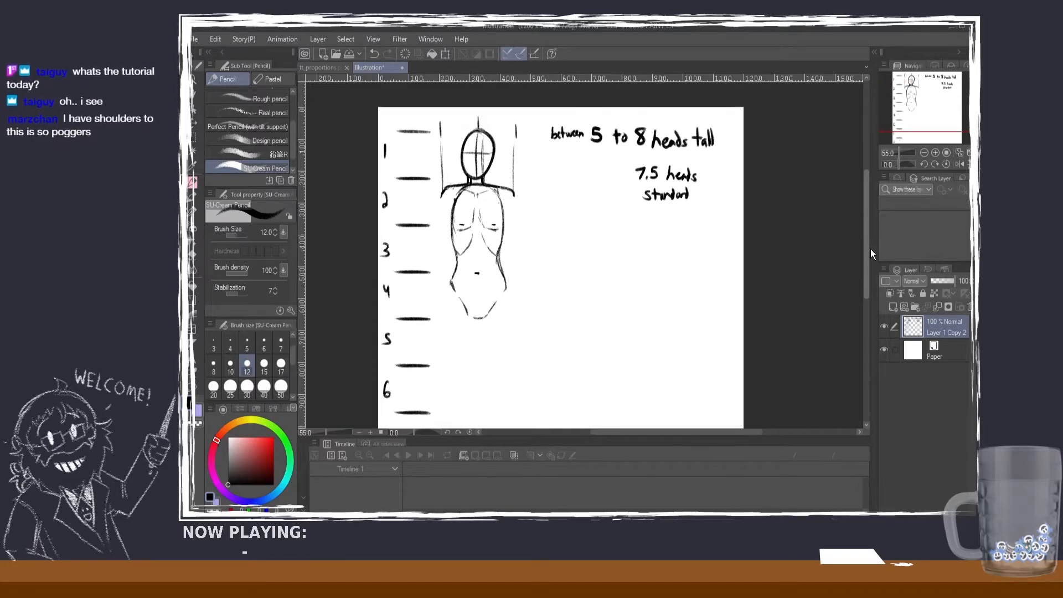
pyautogui.moveTo(871, 247); pyautogui.dragTo(869, 303)
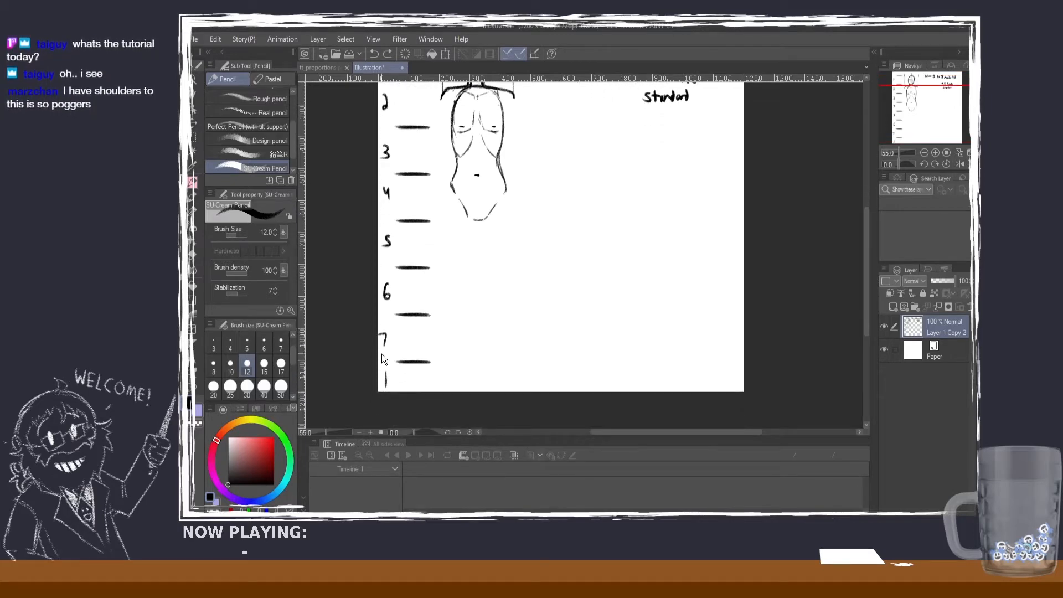
pyautogui.moveTo(427, 392); pyautogui.dragTo(400, 392)
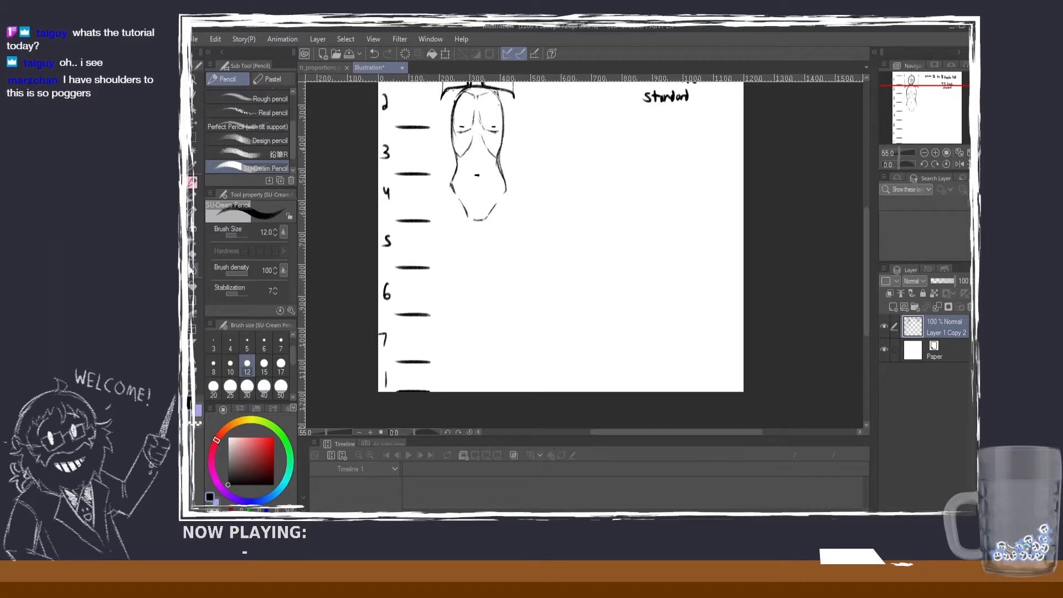
# Step: Erase the short vertical stroke below the 7 on the head scale and write 7.5 in its place
pyautogui.click(193, 255)
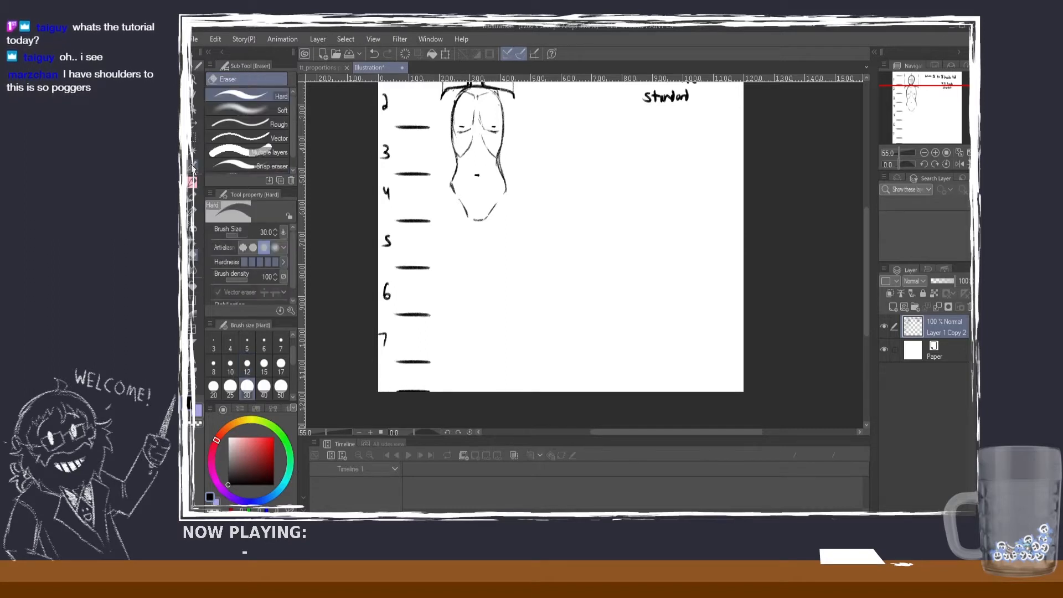
pyautogui.click(192, 182)
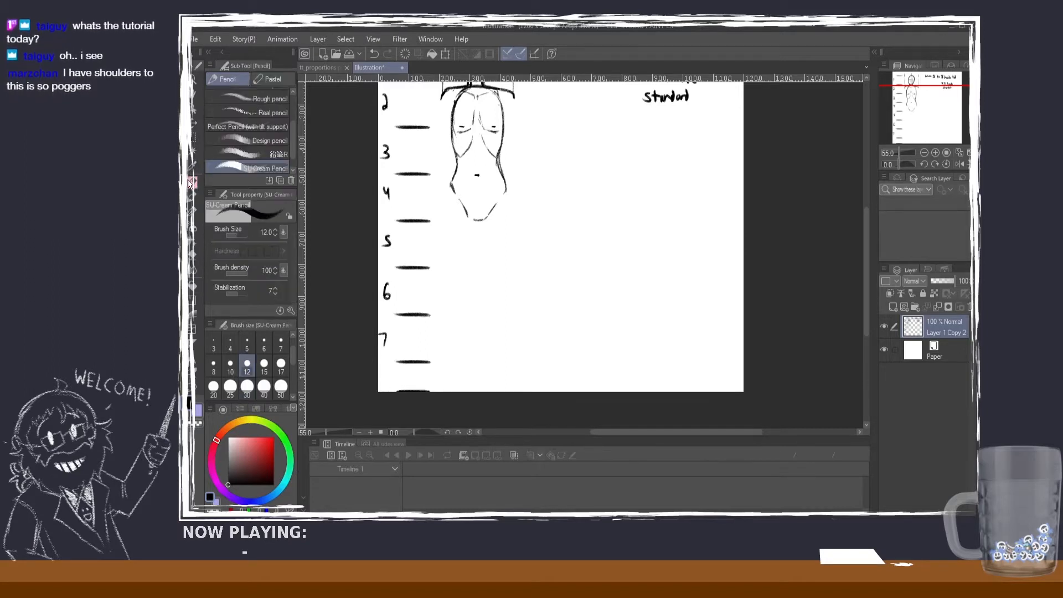
pyautogui.moveTo(381, 371); pyautogui.dragTo(389, 382)
pyautogui.click(388, 379)
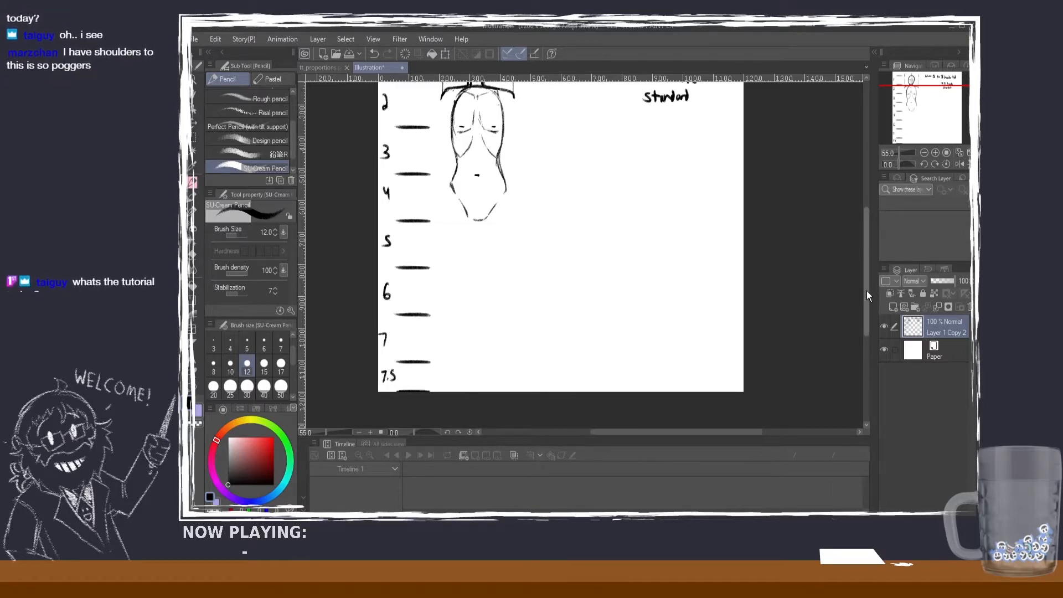
pyautogui.scroll(2, 572, 236)
pyautogui.scroll(-2, 617, 191)
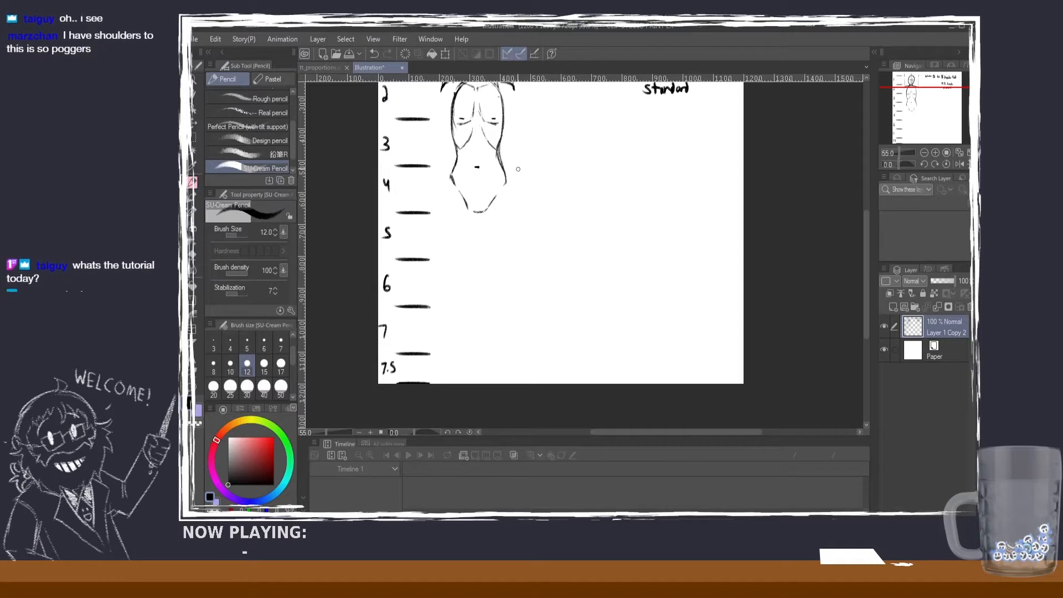
pyautogui.moveTo(448, 262); pyautogui.dragTo(504, 261)
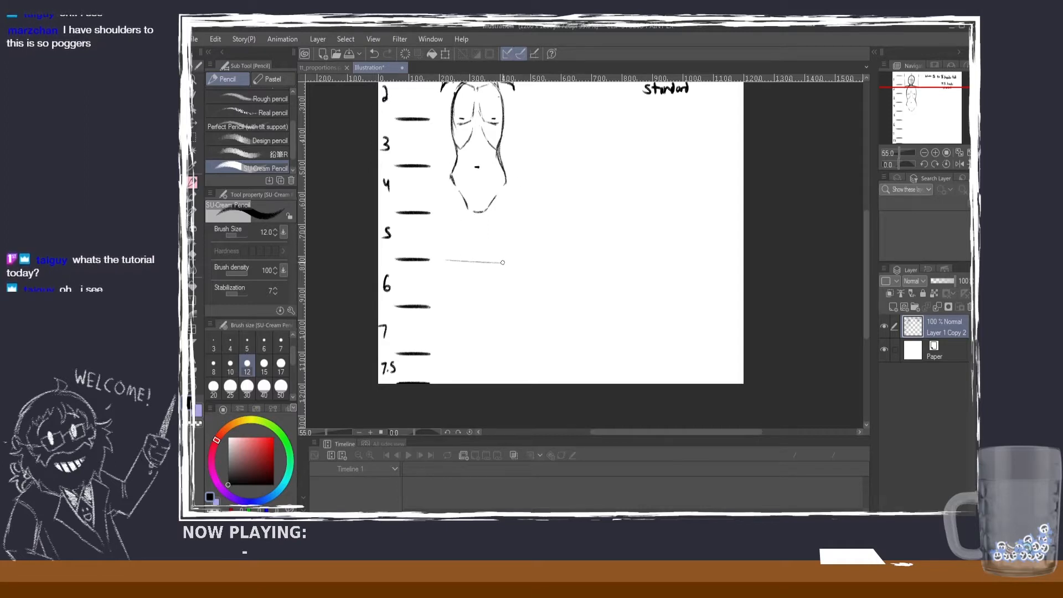
pyautogui.hotkey('ctrl', 'z')
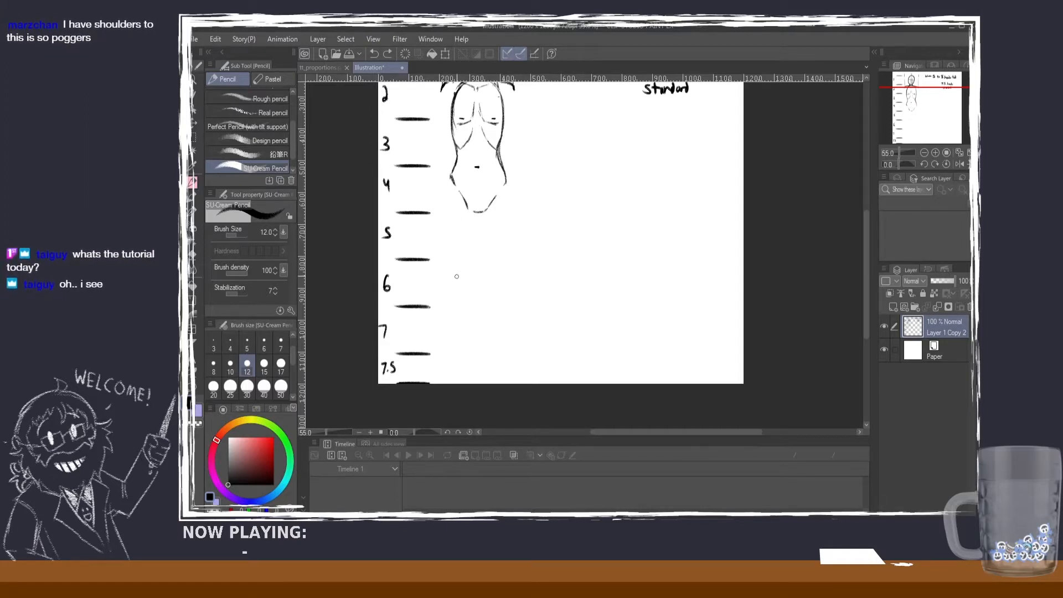
pyautogui.moveTo(447, 262); pyautogui.dragTo(504, 260)
pyautogui.hotkey('ctrl', 'z')
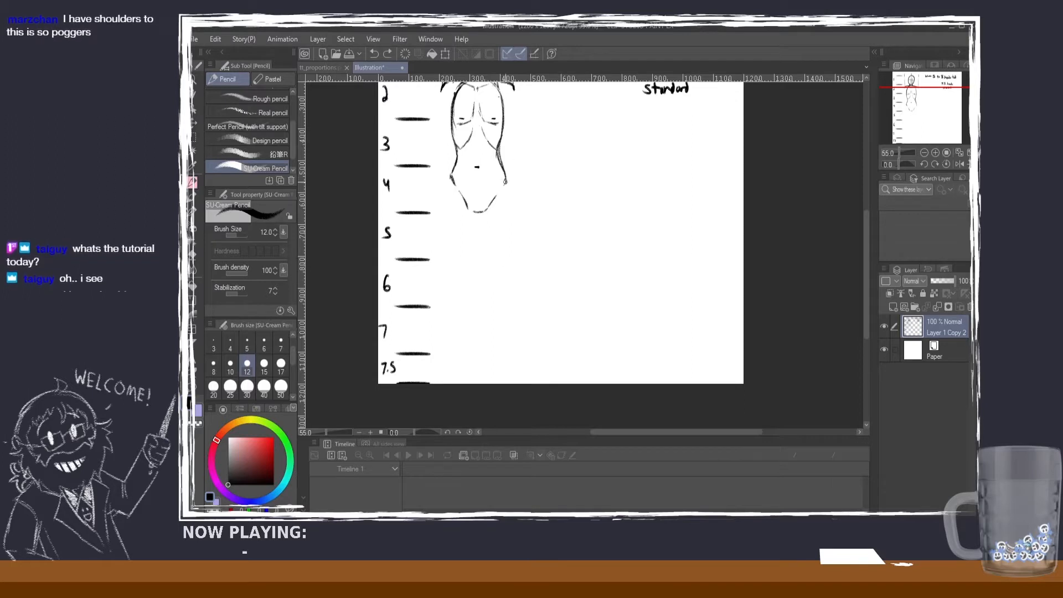
# Step: Draw the figure's right outer thigh as one long, slightly curved line from the hip down to the sixth head mark
pyautogui.moveTo(504, 178); pyautogui.dragTo(508, 256)
pyautogui.hotkey('ctrl', 'z')
pyautogui.hotkey('ctrl', 'z')
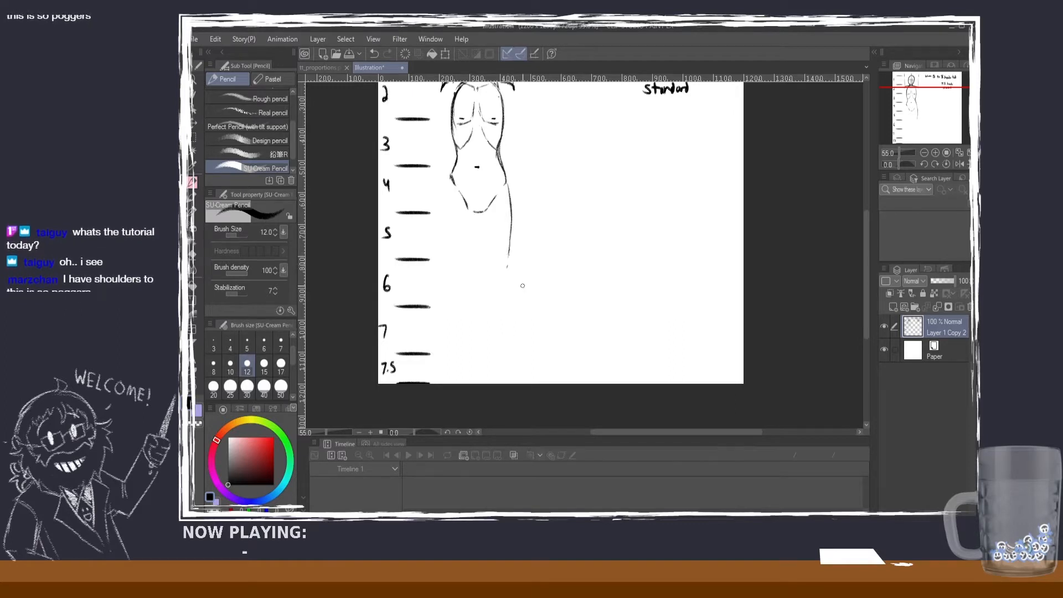
pyautogui.hotkey('ctrl', 'z')
pyautogui.moveTo(508, 251); pyautogui.dragTo(509, 258)
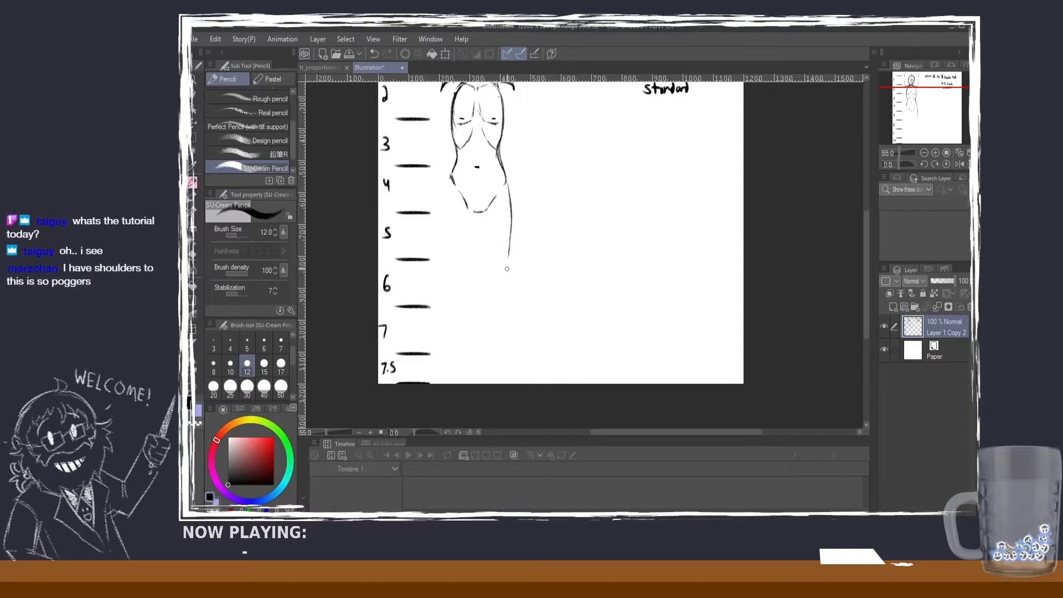
pyautogui.moveTo(499, 262); pyautogui.dragTo(487, 267)
pyautogui.hotkey('ctrl', 'z')
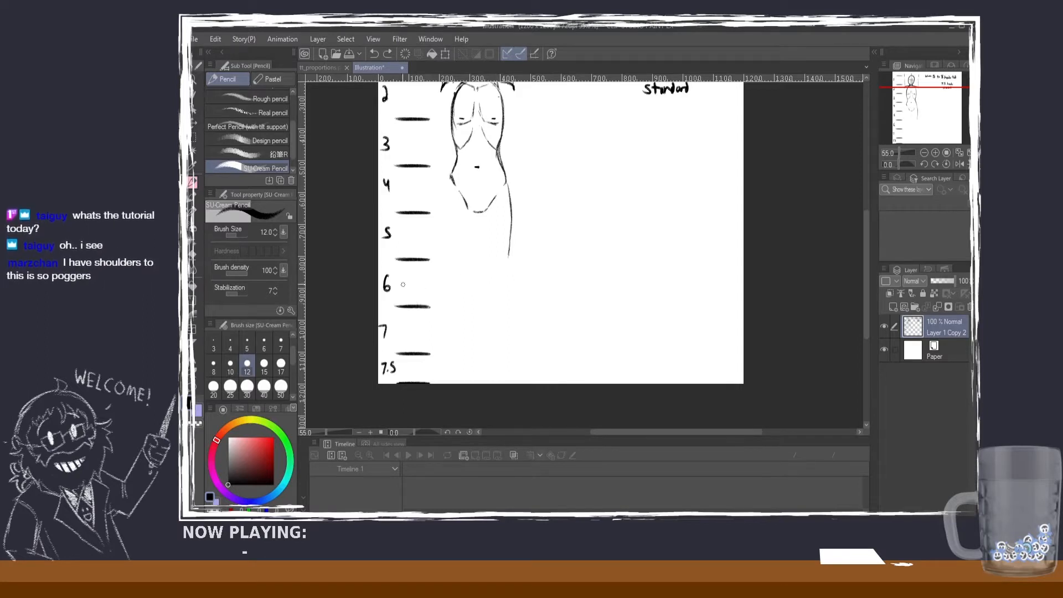
pyautogui.press('m')
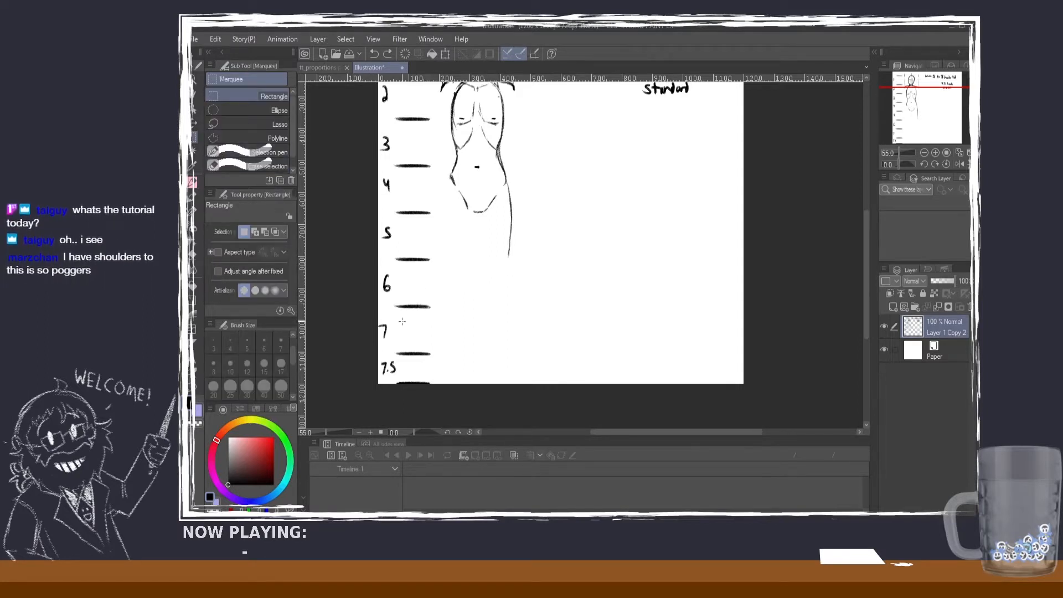
pyautogui.moveTo(866, 288)
pyautogui.mouseDown()
pyautogui.moveTo(866, 274)
pyautogui.moveTo(866, 283)
pyautogui.mouseUp()
pyautogui.click(193, 183)
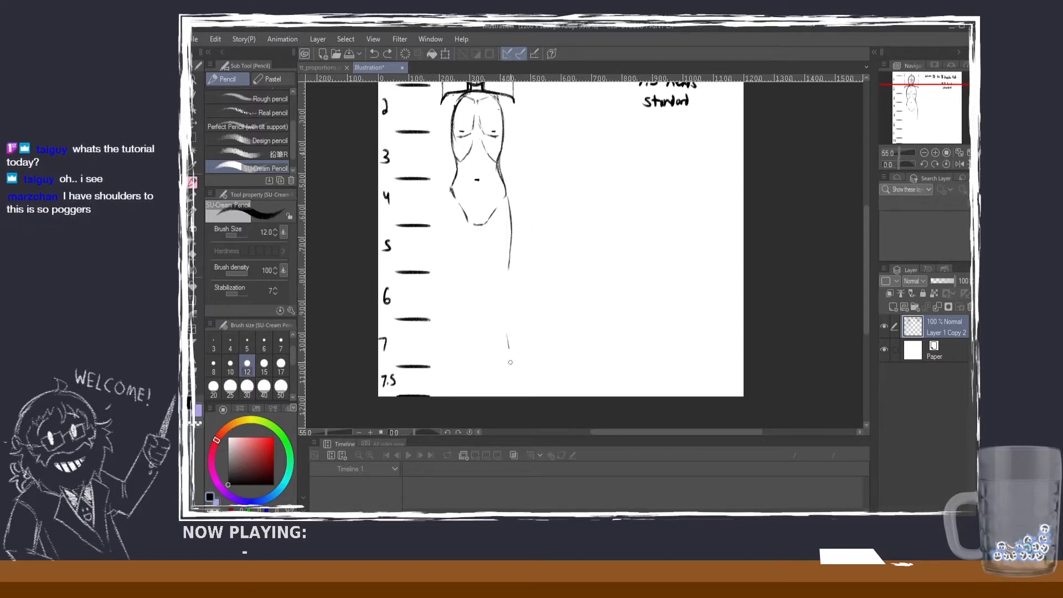
pyautogui.moveTo(508, 347); pyautogui.dragTo(511, 381)
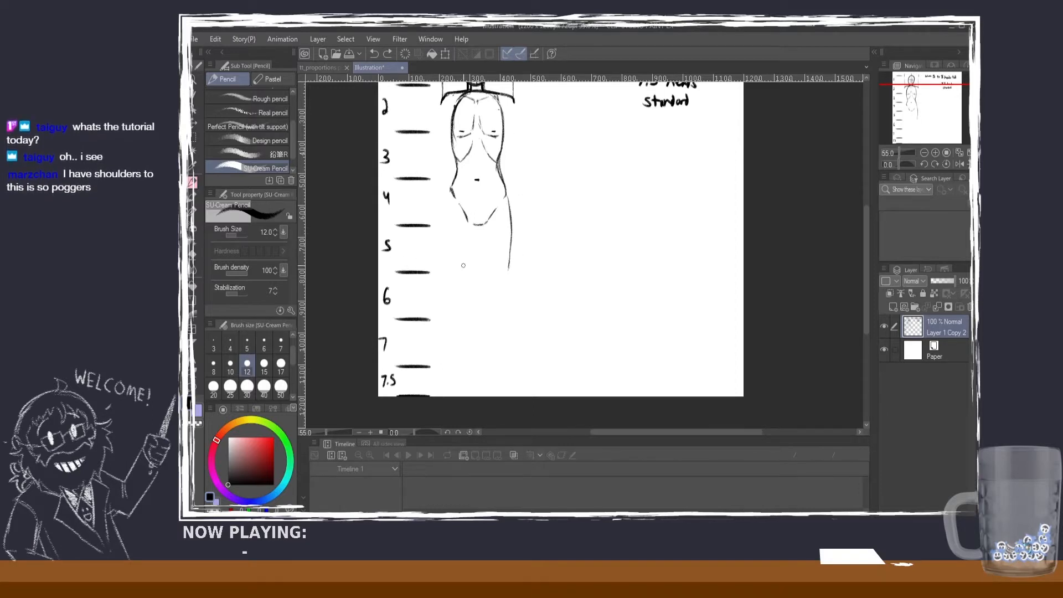
# Step: Handwrite the labels Head, Chest and Navel beside numbers 1, 2 and 3 of the head scale
pyautogui.moveTo(865, 281); pyautogui.dragTo(866, 254)
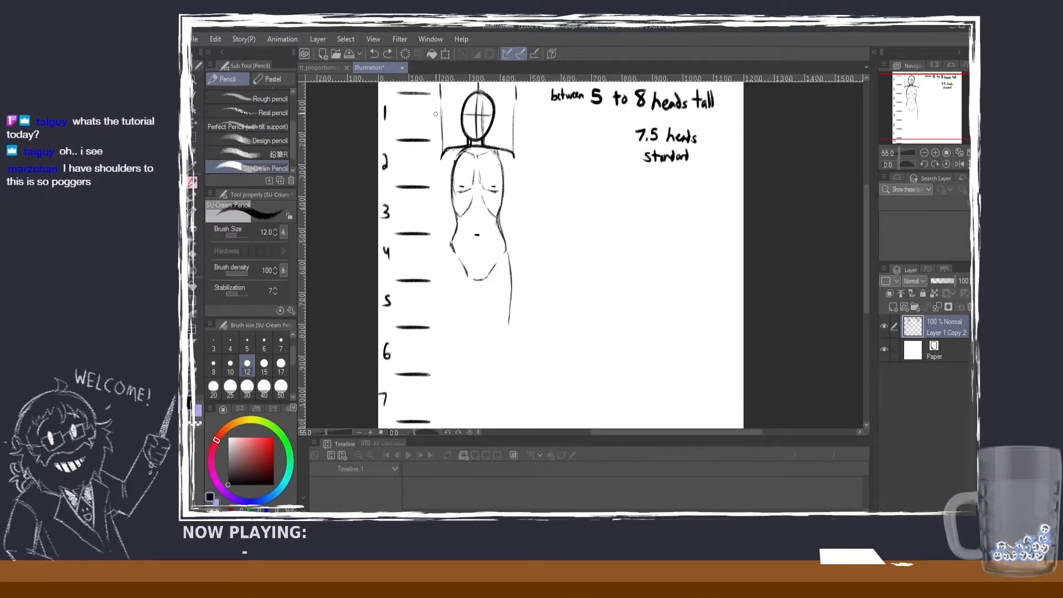
pyautogui.moveTo(399, 126); pyautogui.dragTo(419, 102)
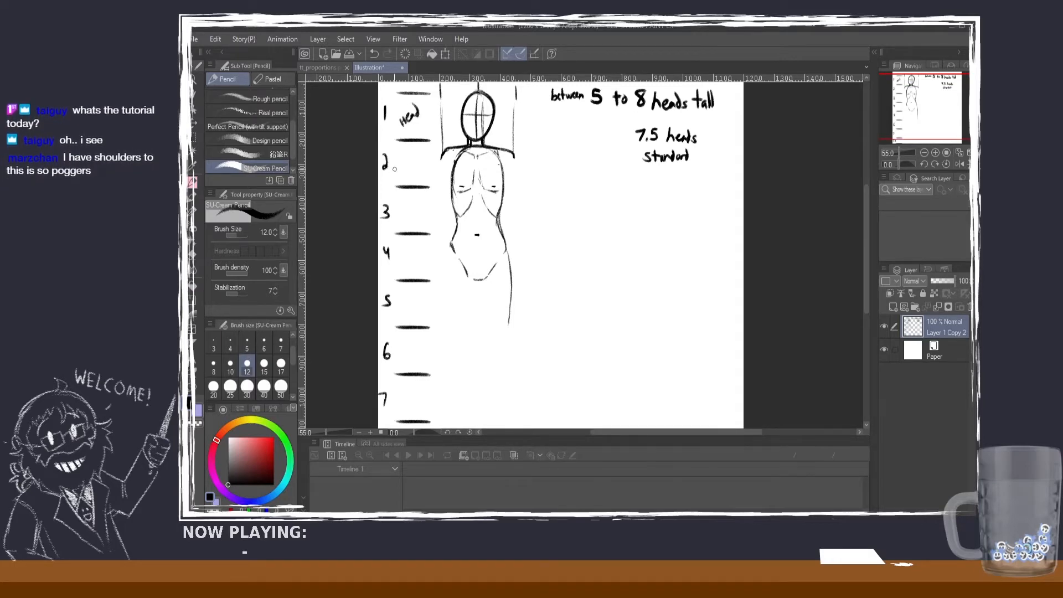
pyautogui.moveTo(402, 161); pyautogui.dragTo(420, 169)
pyautogui.moveTo(417, 162); pyautogui.dragTo(424, 160)
pyautogui.moveTo(399, 217)
pyautogui.mouseDown()
pyautogui.moveTo(406, 226)
pyautogui.moveTo(407, 213)
pyautogui.mouseUp()
pyautogui.moveTo(407, 222); pyautogui.dragTo(426, 224)
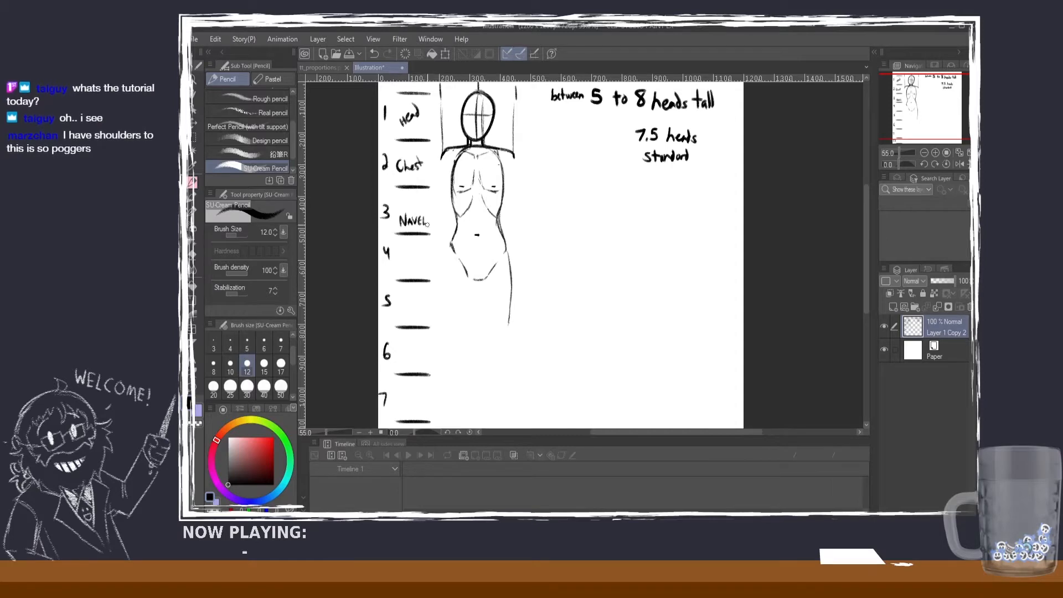
pyautogui.moveTo(401, 261); pyautogui.dragTo(403, 270)
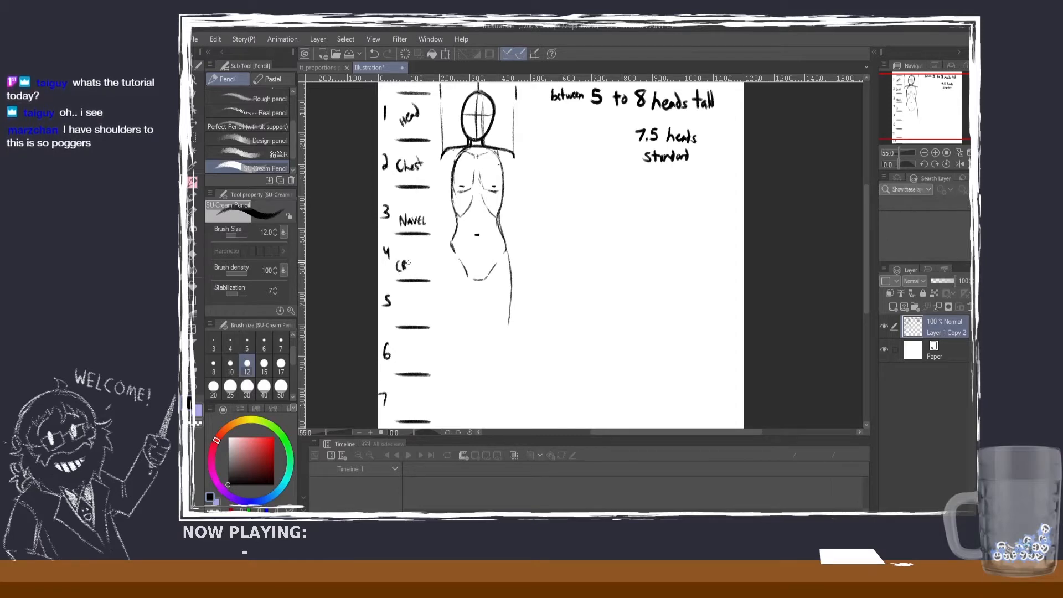
pyautogui.hotkey('ctrl', 'z')
pyautogui.hotkey('ctrl', 'z')
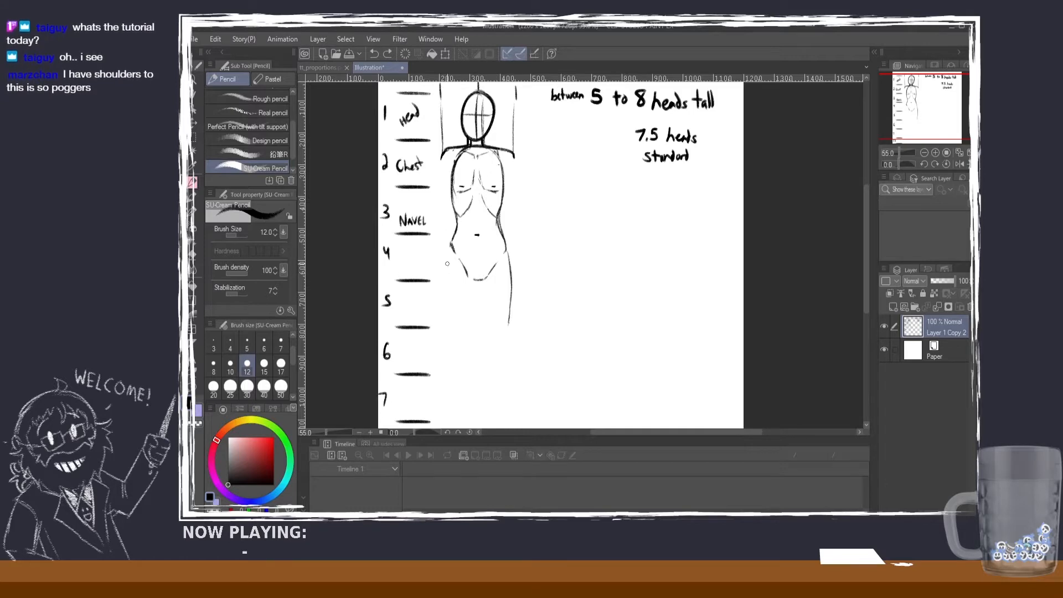
pyautogui.moveTo(434, 280); pyautogui.dragTo(443, 279)
pyautogui.hotkey('ctrl', 'z')
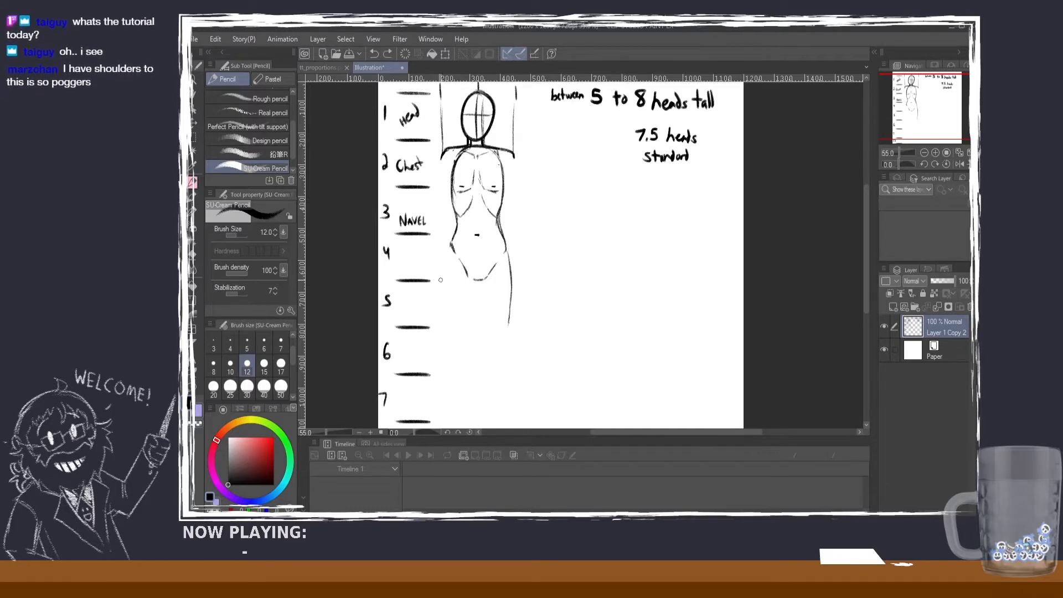
pyautogui.click(443, 281)
pyautogui.hotkey('ctrl', 'z')
pyautogui.click(439, 281)
pyautogui.hotkey('ctrl', 'z')
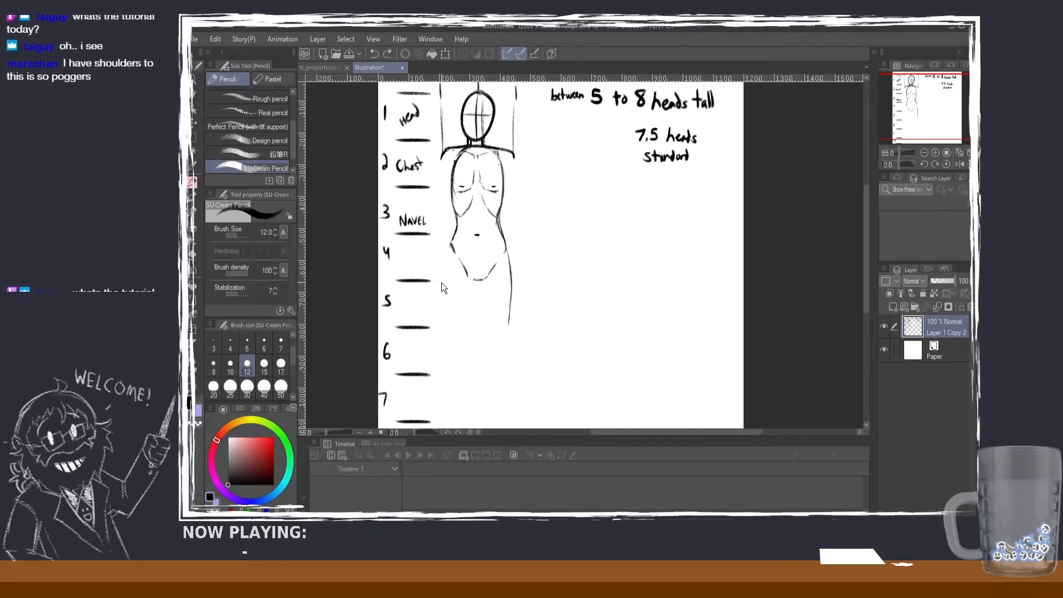
pyautogui.moveTo(439, 281); pyautogui.dragTo(451, 282)
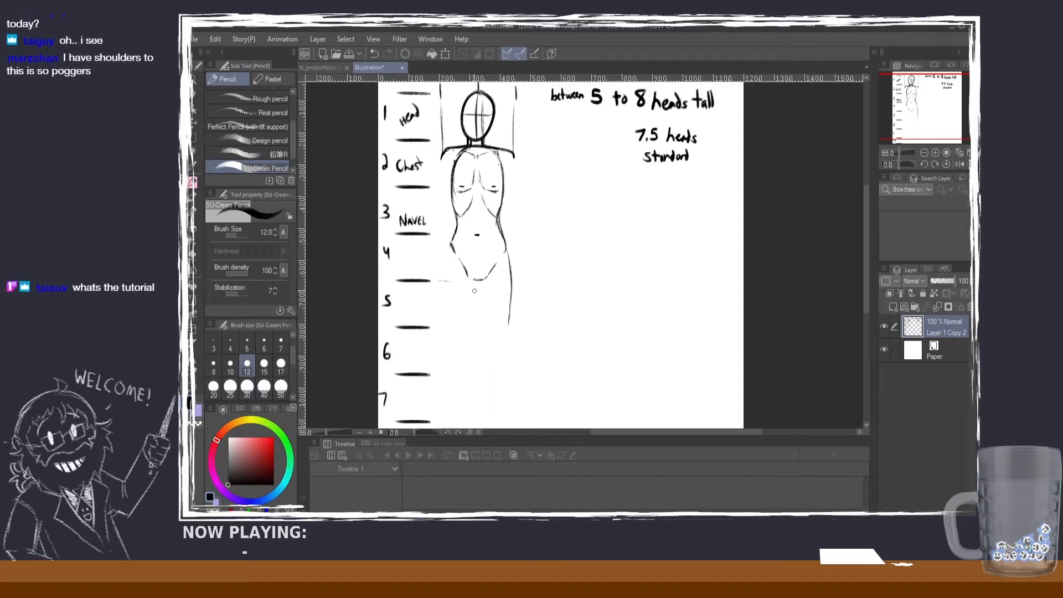
pyautogui.hotkey('ctrl', 'z')
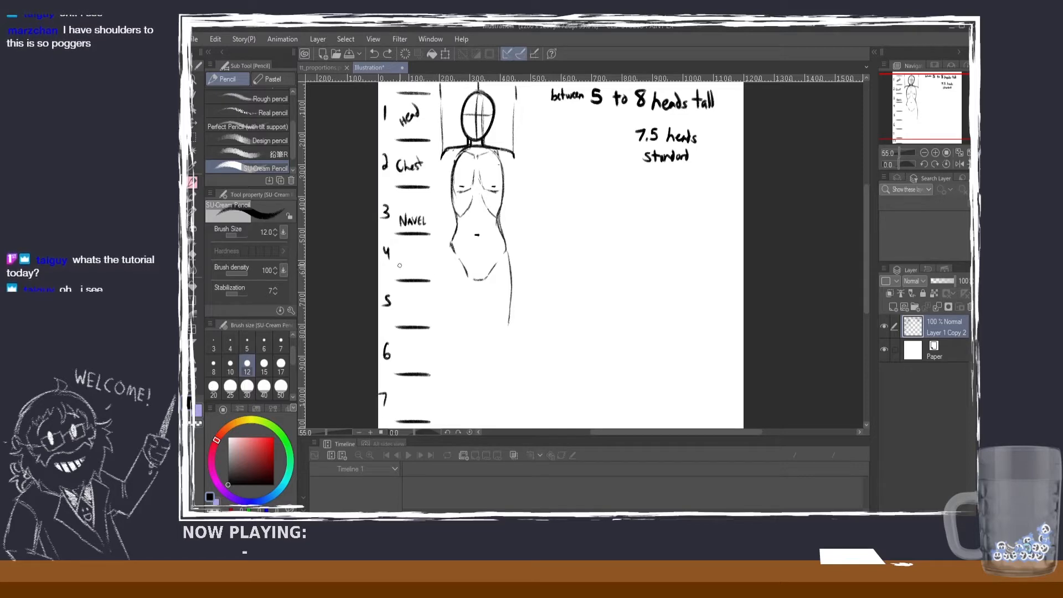
pyautogui.moveTo(400, 265); pyautogui.dragTo(403, 273)
pyautogui.hotkey('ctrl', 'z')
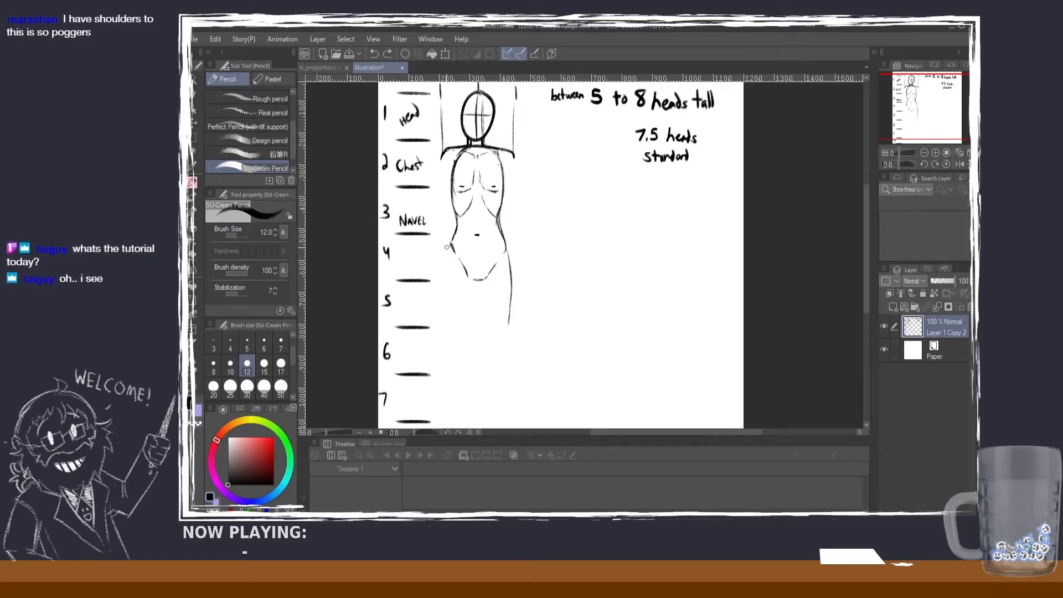
# Step: Label number 4 of the head scale "Bottom HIP" and draw the short outer hip line on the figure's left side
pyautogui.moveTo(401, 263)
pyautogui.mouseDown()
pyautogui.moveTo(401, 277)
pyautogui.moveTo(408, 269)
pyautogui.mouseUp()
pyautogui.moveTo(411, 266); pyautogui.dragTo(415, 277)
pyautogui.moveTo(414, 265)
pyautogui.mouseDown()
pyautogui.moveTo(407, 259)
pyautogui.moveTo(429, 259)
pyautogui.mouseUp()
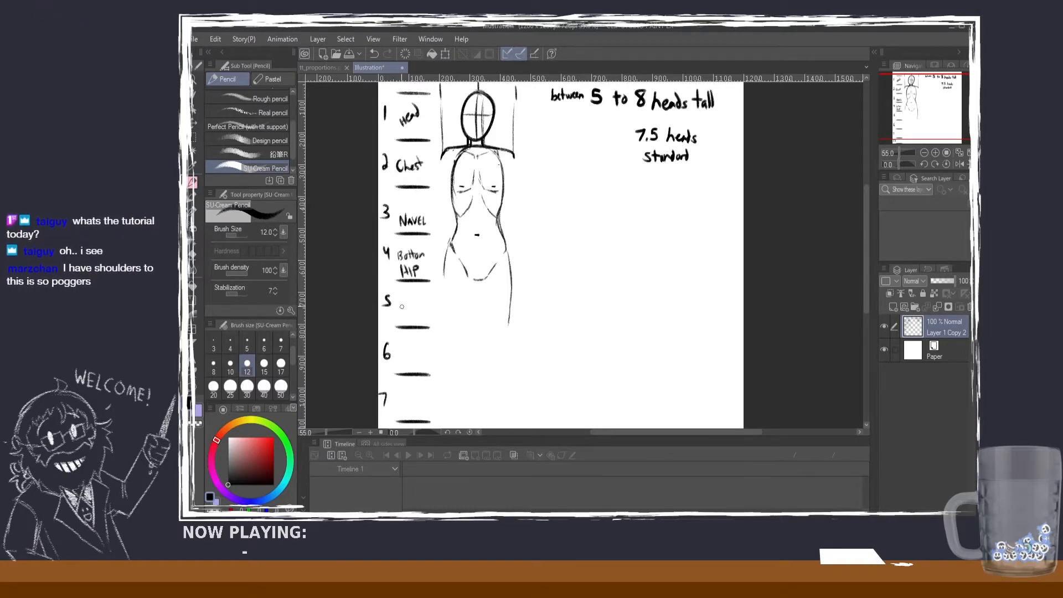
# Step: Handwrite the labels THIGH and KNEE beside numbers 5 and 6 of the head scale
pyautogui.moveTo(399, 304); pyautogui.dragTo(407, 318)
pyautogui.moveTo(407, 313); pyautogui.dragTo(423, 313)
pyautogui.moveTo(424, 308); pyautogui.dragTo(427, 306)
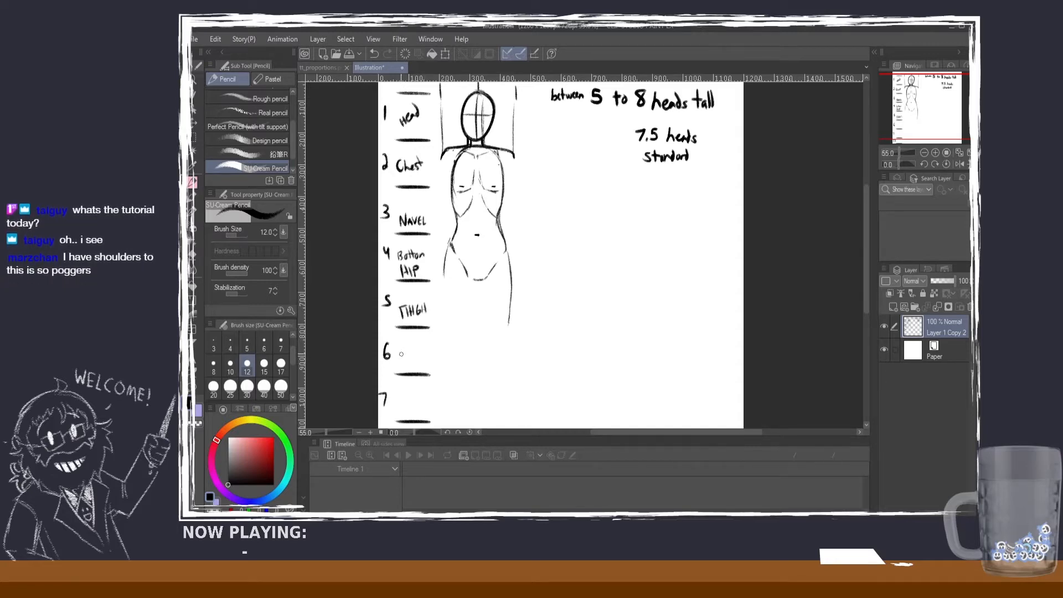
pyautogui.hotkey('ctrl', 'z')
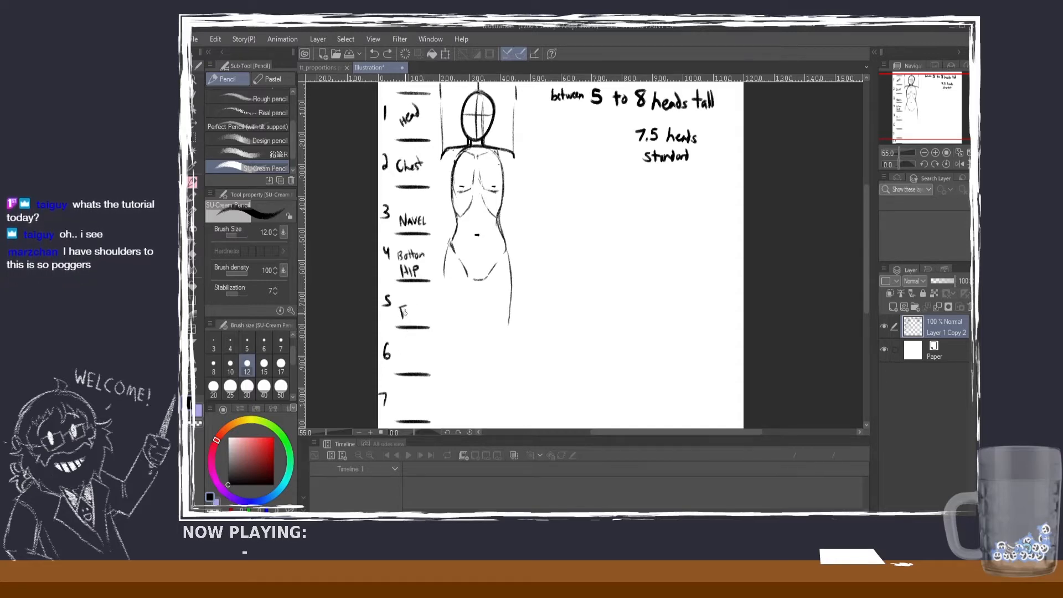
pyautogui.moveTo(406, 313); pyautogui.dragTo(411, 313)
pyautogui.moveTo(415, 308)
pyautogui.mouseDown()
pyautogui.moveTo(414, 318)
pyautogui.moveTo(426, 315)
pyautogui.moveTo(398, 362)
pyautogui.mouseUp()
pyautogui.moveTo(404, 345)
pyautogui.mouseDown()
pyautogui.moveTo(401, 358)
pyautogui.moveTo(419, 358)
pyautogui.mouseUp()
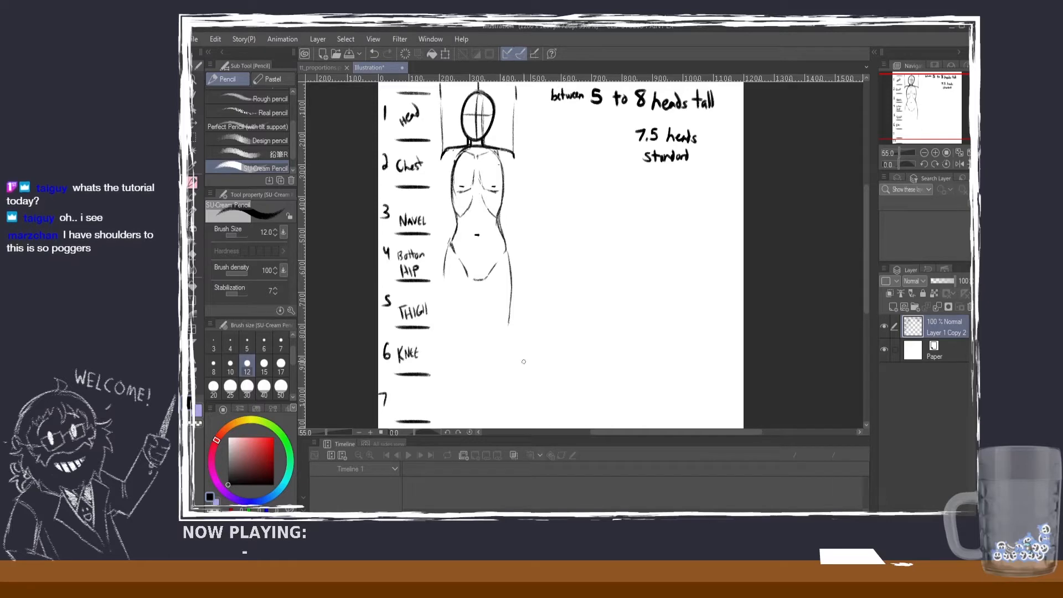
# Step: Handwrite the labels SHIN and FEET beside 7 and 7.5 at the lower end of the head scale
pyautogui.scroll(-3, 391, 311)
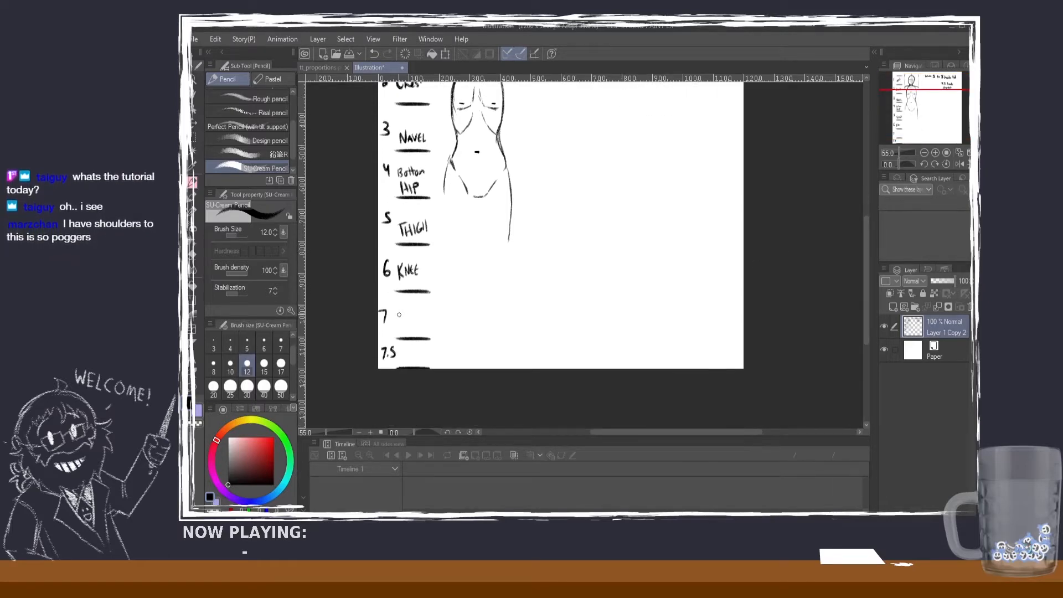
pyautogui.moveTo(402, 315)
pyautogui.mouseDown()
pyautogui.moveTo(396, 328)
pyautogui.moveTo(419, 311)
pyautogui.mouseUp()
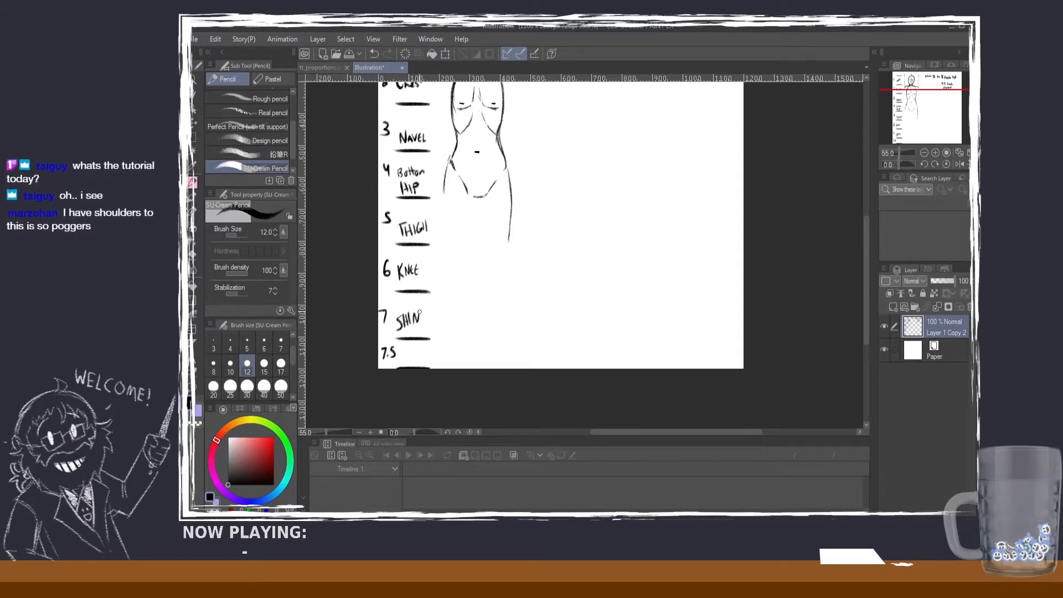
pyautogui.moveTo(400, 349)
pyautogui.mouseDown()
pyautogui.moveTo(399, 363)
pyautogui.moveTo(409, 353)
pyautogui.mouseUp()
pyautogui.hotkey('ctrl', 'z')
pyautogui.moveTo(412, 348); pyautogui.dragTo(410, 361)
pyautogui.moveTo(412, 351)
pyautogui.mouseDown()
pyautogui.moveTo(422, 348)
pyautogui.moveTo(418, 359)
pyautogui.mouseUp()
pyautogui.hotkey('ctrl', 'z')
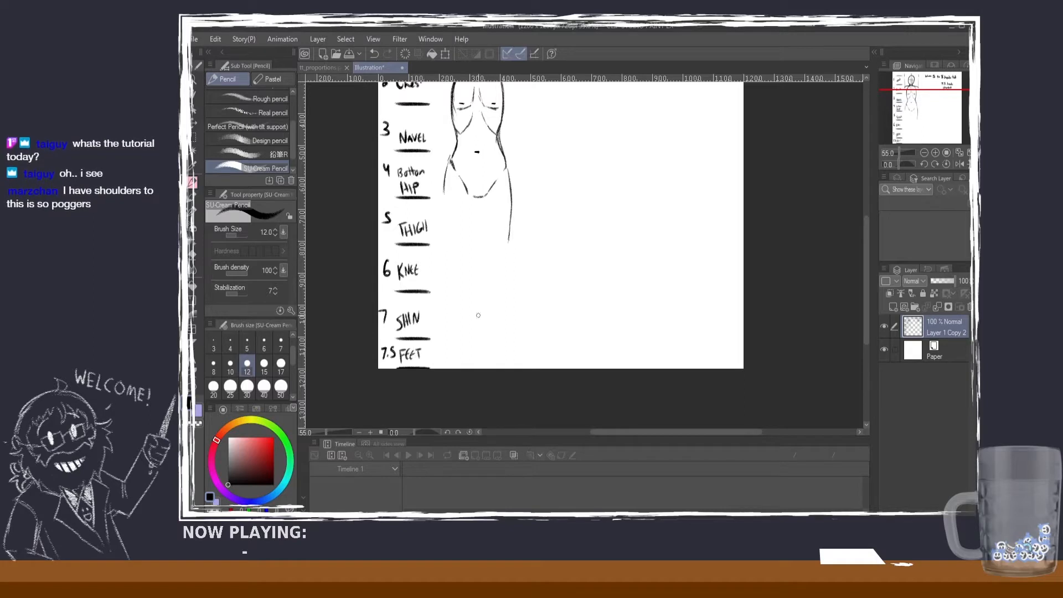
pyautogui.moveTo(509, 232); pyautogui.dragTo(505, 256)
pyautogui.hotkey('ctrl', 'z')
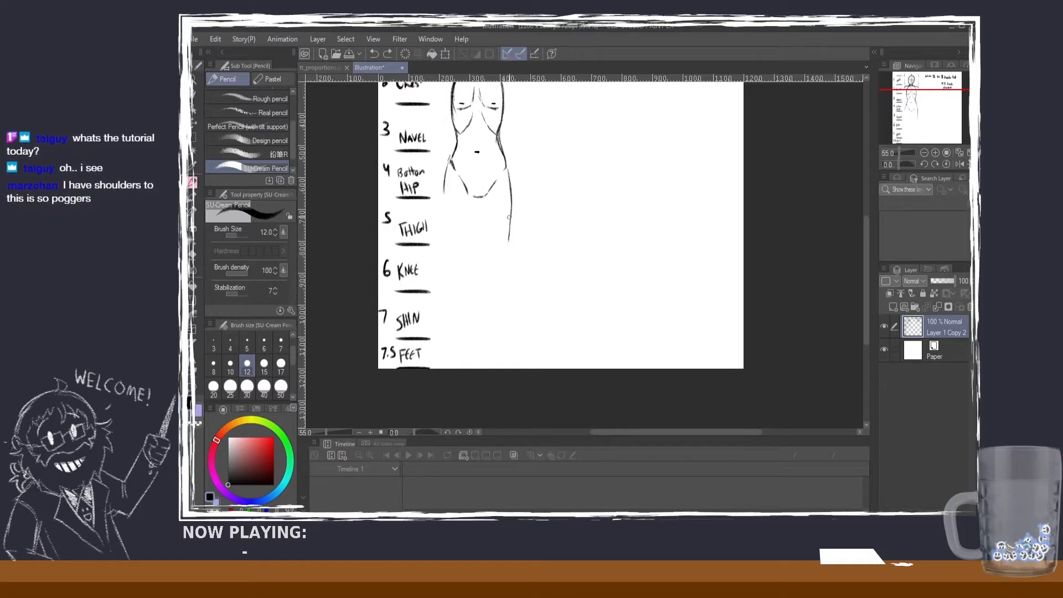
pyautogui.moveTo(512, 213); pyautogui.dragTo(508, 243)
pyautogui.hotkey('ctrl', 'z')
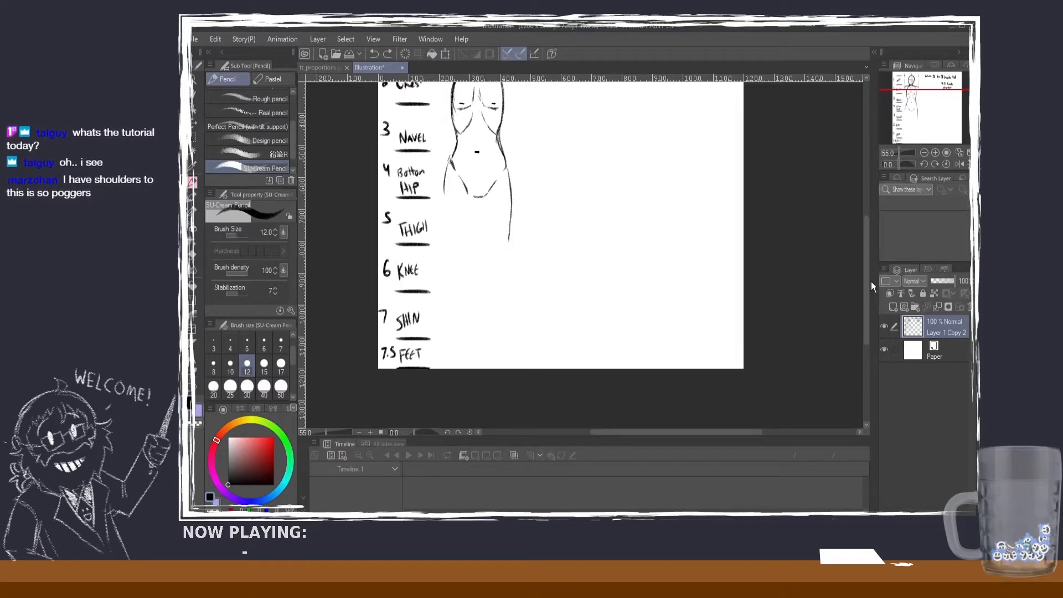
# Step: Reinforce the rounded base of the pelvis and draw a small V for the right knee level with the KNEE label
pyautogui.moveTo(866, 260); pyautogui.dragTo(866, 224)
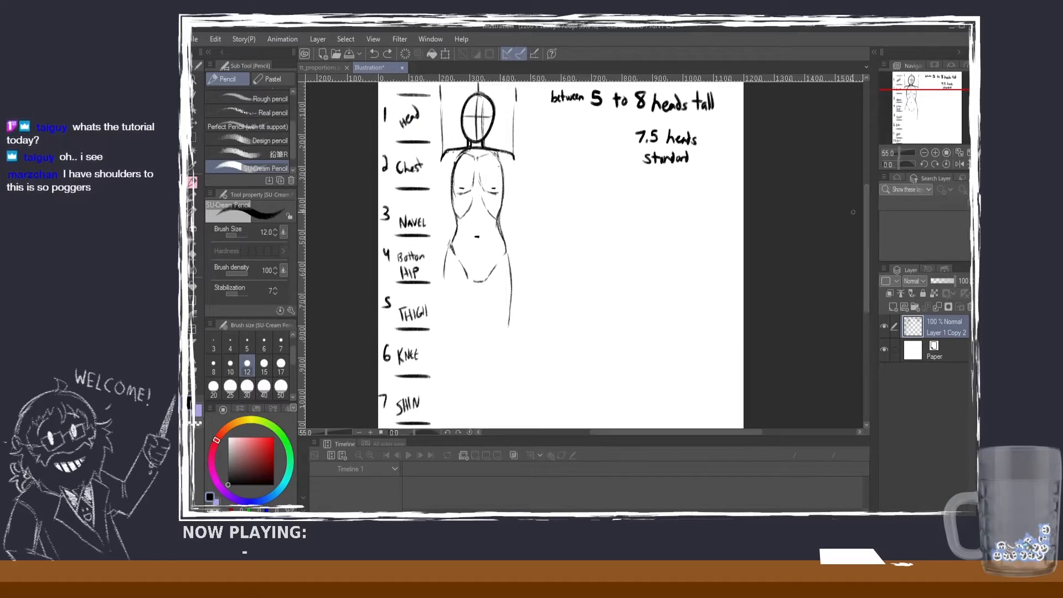
pyautogui.moveTo(465, 271); pyautogui.dragTo(482, 280)
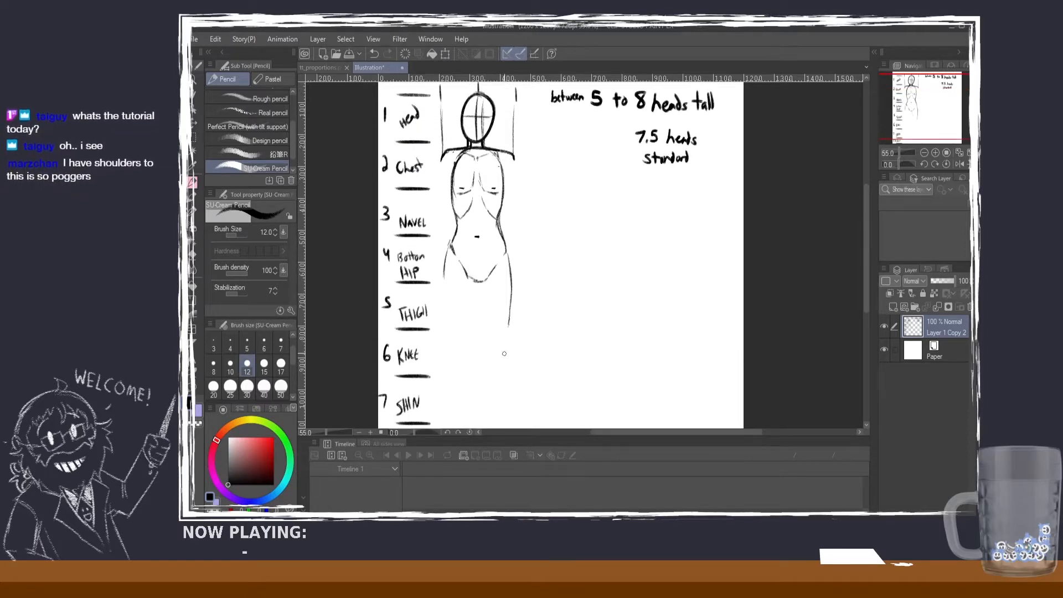
pyautogui.moveTo(504, 353); pyautogui.dragTo(494, 356)
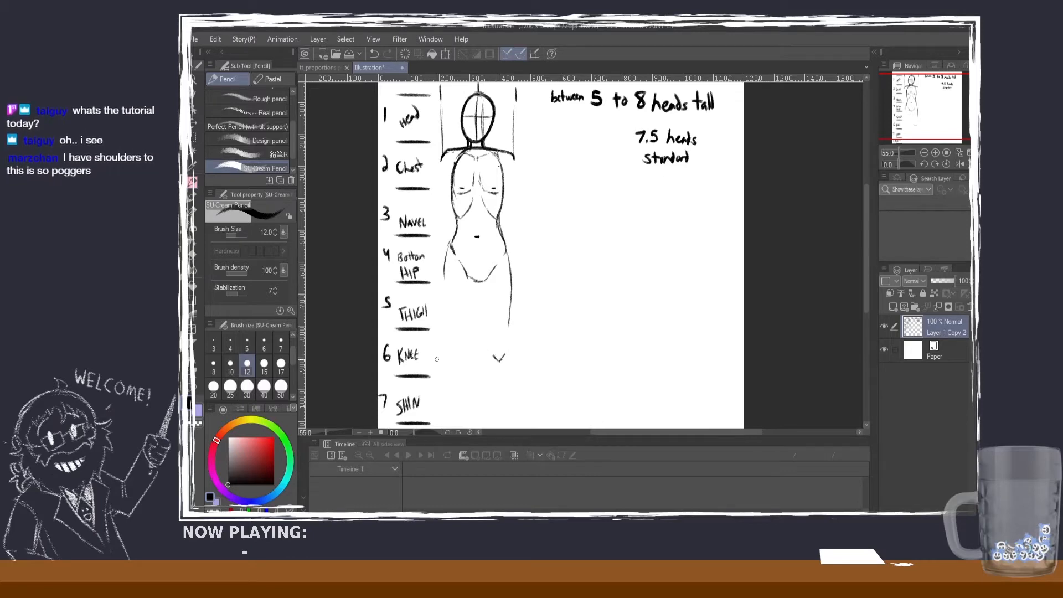
# Step: Draw a small V for the left knee, level with the KNEE label
pyautogui.moveTo(452, 355); pyautogui.dragTo(441, 355)
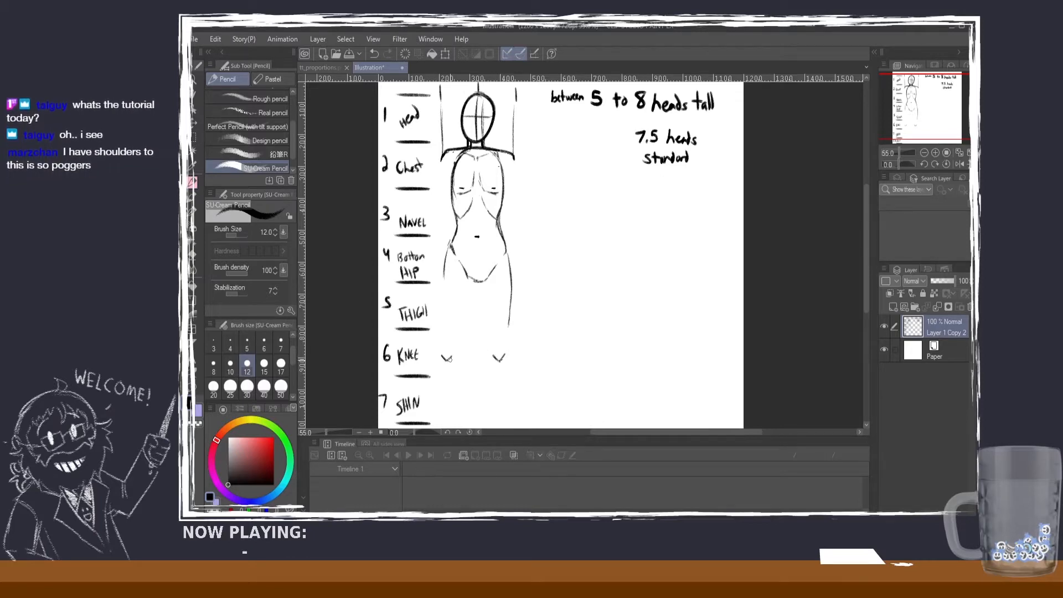
pyautogui.scroll(-2, 830, 278)
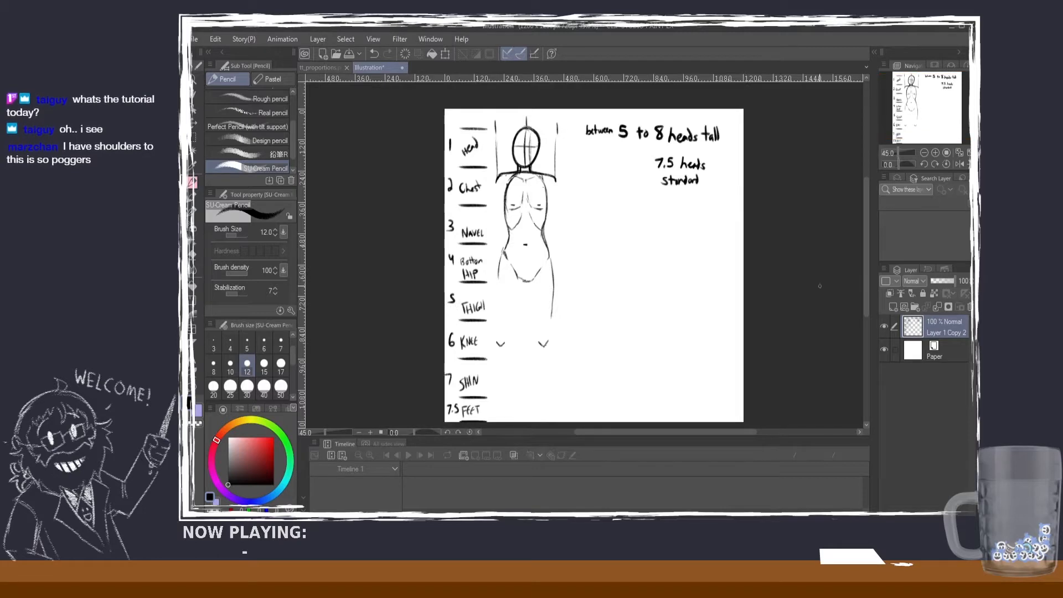
pyautogui.scroll(1, 714, 390)
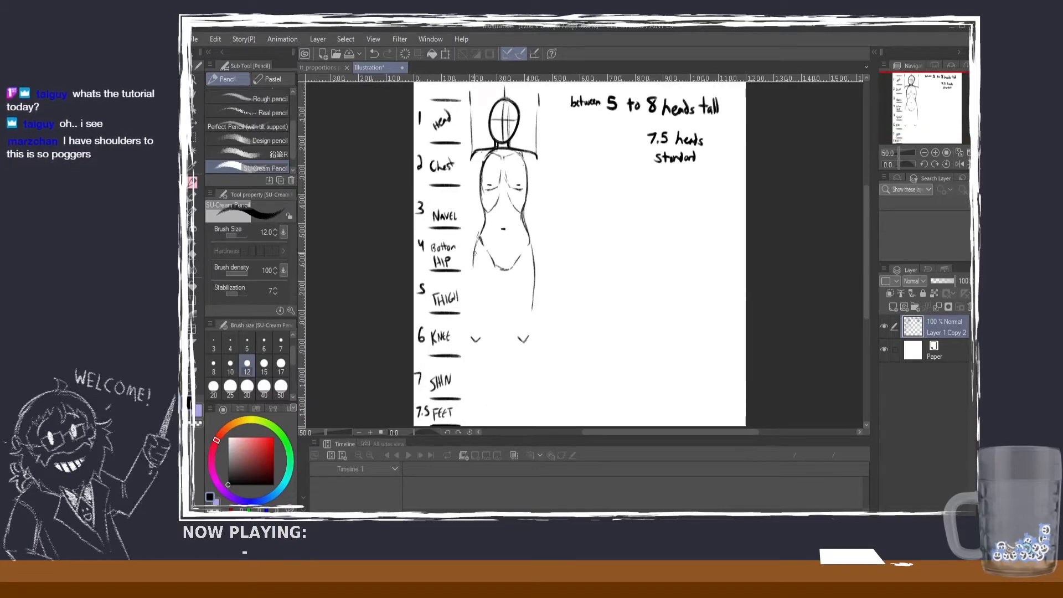
# Step: Redraw the outer hip line on the figure's left side and mark the left knee's upper and lower limits with short light dashes
pyautogui.moveTo(480, 239); pyautogui.dragTo(473, 285)
pyautogui.hotkey('ctrl', 'z')
pyautogui.hotkey('ctrl', 'z')
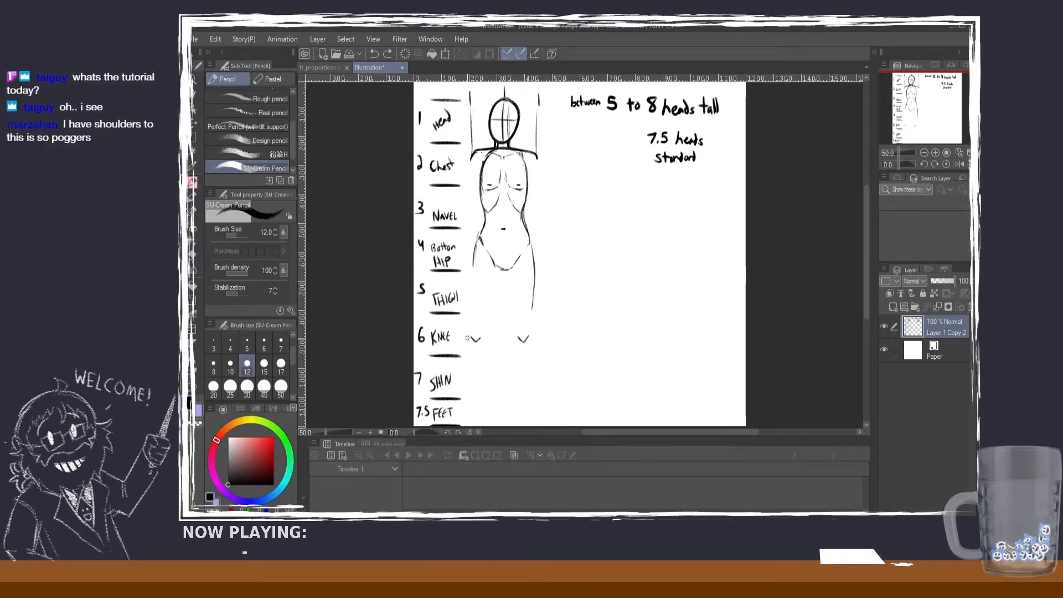
pyautogui.moveTo(475, 357); pyautogui.dragTo(487, 356)
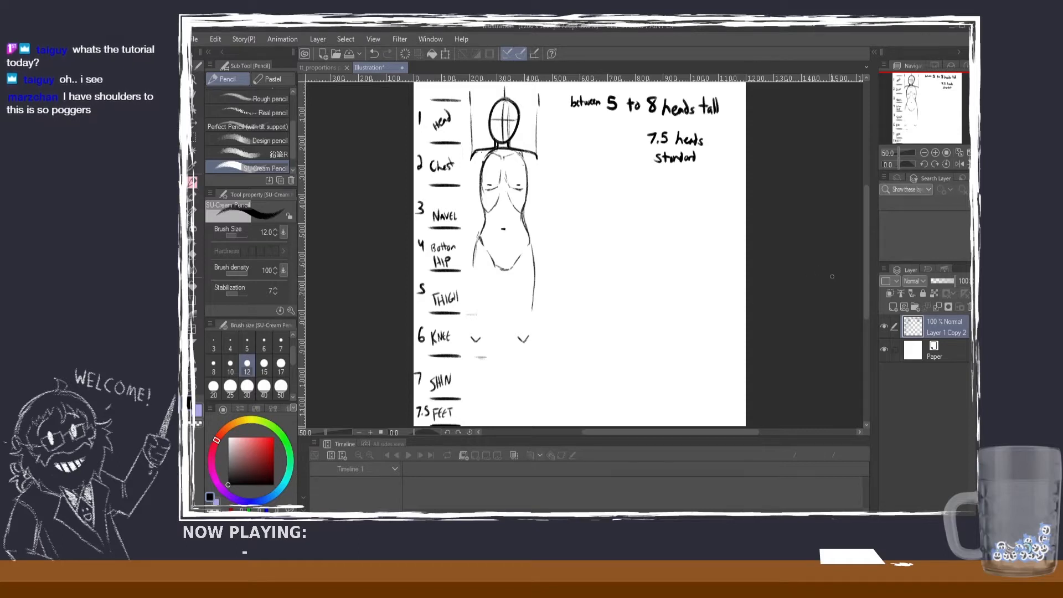
pyautogui.scroll(-1, 866, 284)
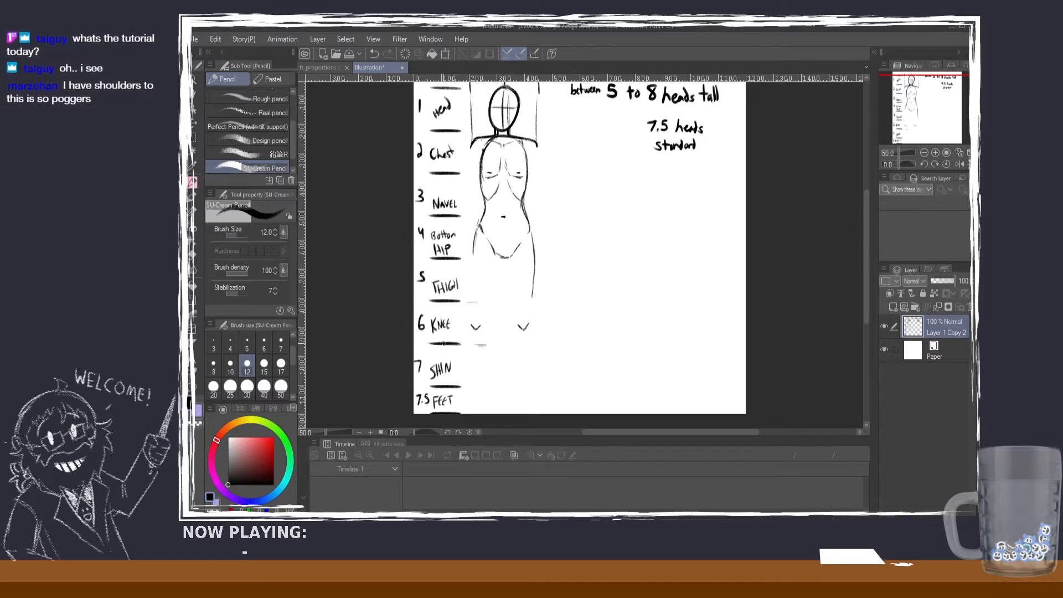
pyautogui.scroll(1, 866, 291)
pyautogui.scroll(-2, 865, 299)
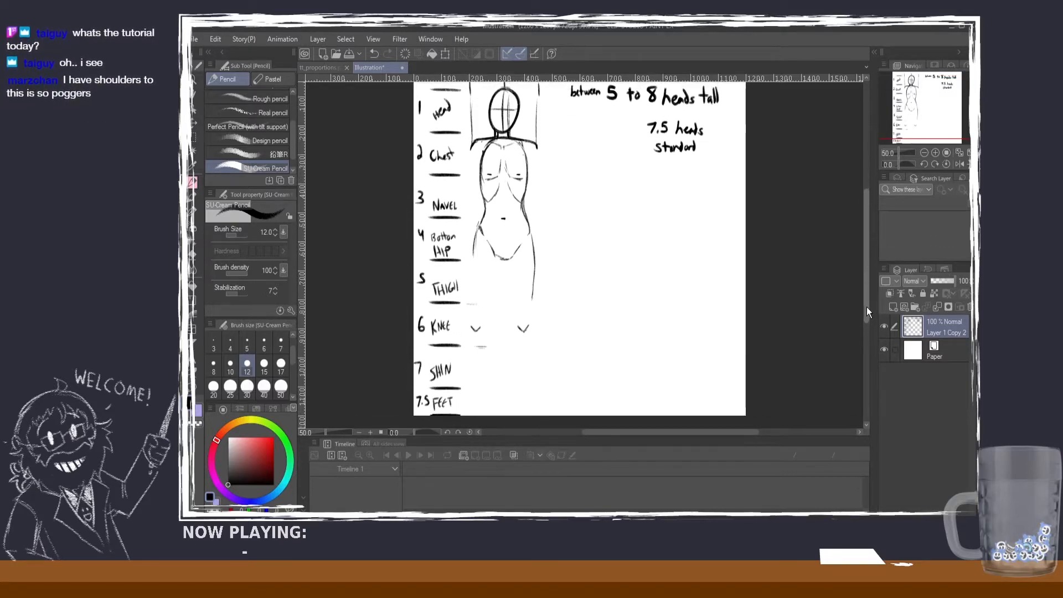
# Step: Draw the outer thigh contours on both sides from the hips down to the line under the THIGH label
pyautogui.moveTo(481, 212); pyautogui.dragTo(476, 298)
pyautogui.moveTo(473, 247); pyautogui.dragTo(481, 307)
pyautogui.hotkey('ctrl', 'z')
pyautogui.hotkey('ctrl', 'z')
pyautogui.hotkey('ctrl', 'z')
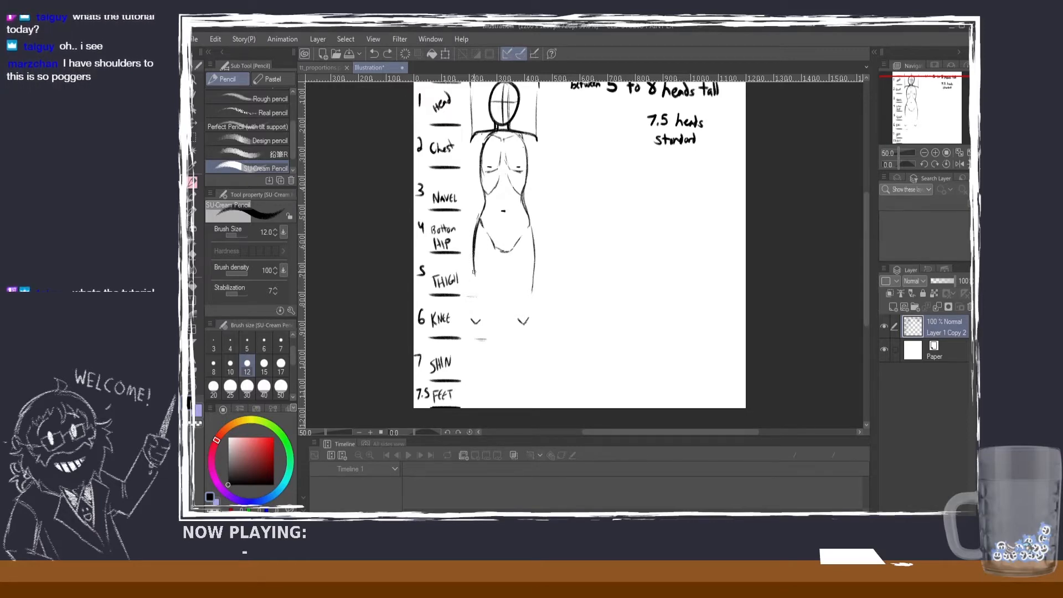
pyautogui.moveTo(473, 252); pyautogui.dragTo(477, 295)
pyautogui.moveTo(528, 215); pyautogui.dragTo(532, 295)
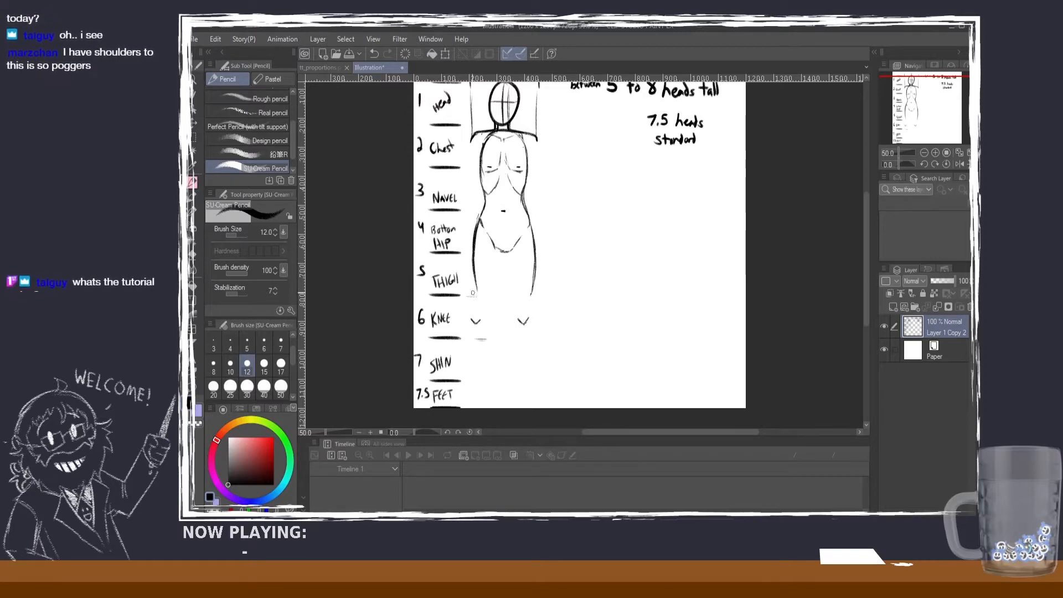
# Step: Erase both V-shaped knee marks beside the KNEE label, then return to the pencil
pyautogui.click(193, 254)
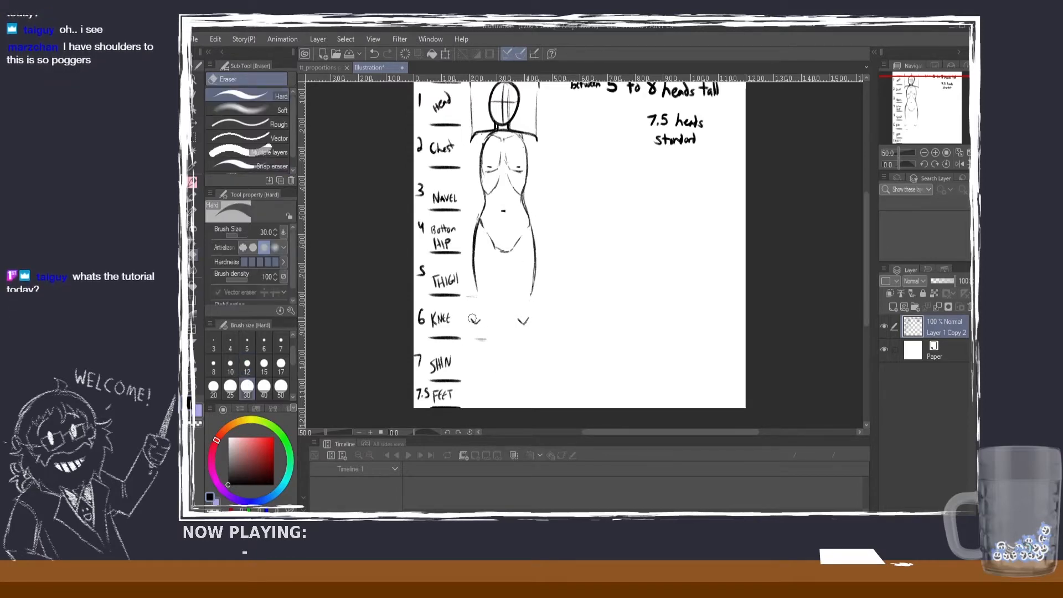
pyautogui.moveTo(470, 319); pyautogui.dragTo(517, 320)
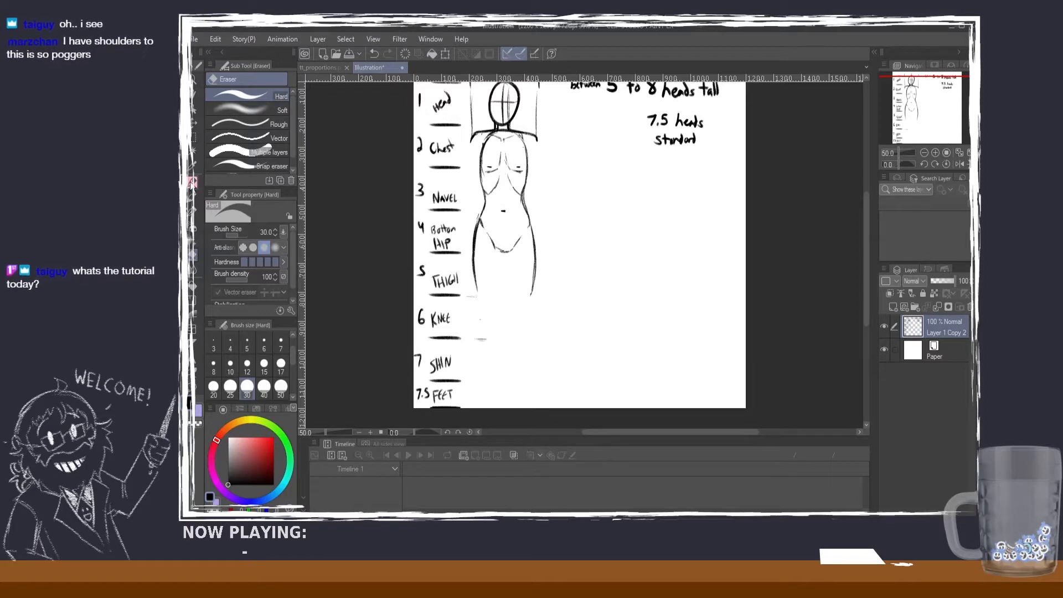
pyautogui.click(193, 183)
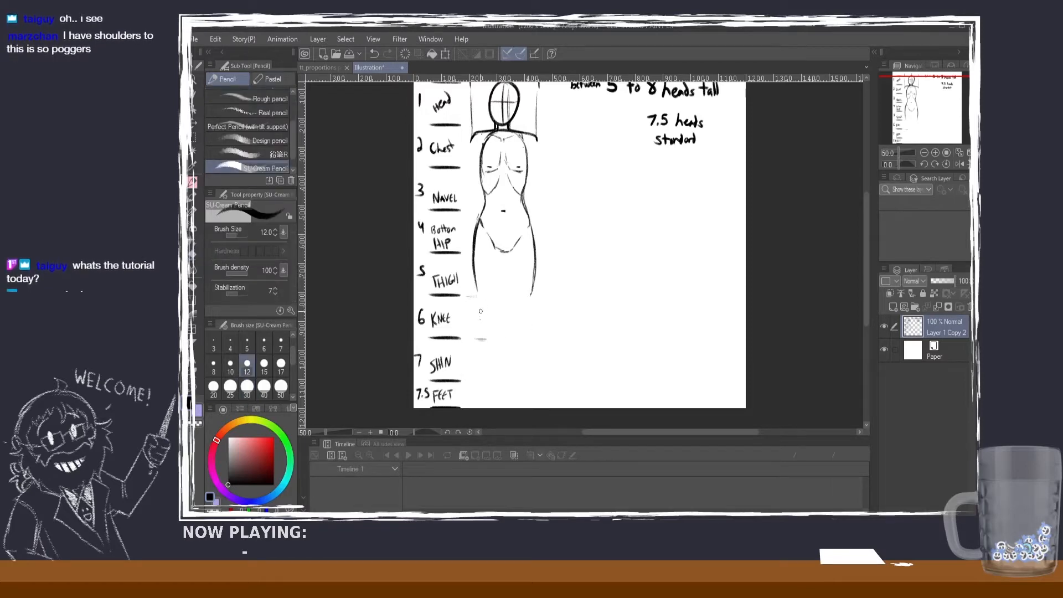
# Step: Extend the left outer thigh line, draw the right inner thigh line, and add small curved marks for both kneecaps
pyautogui.moveTo(473, 284); pyautogui.dragTo(480, 297)
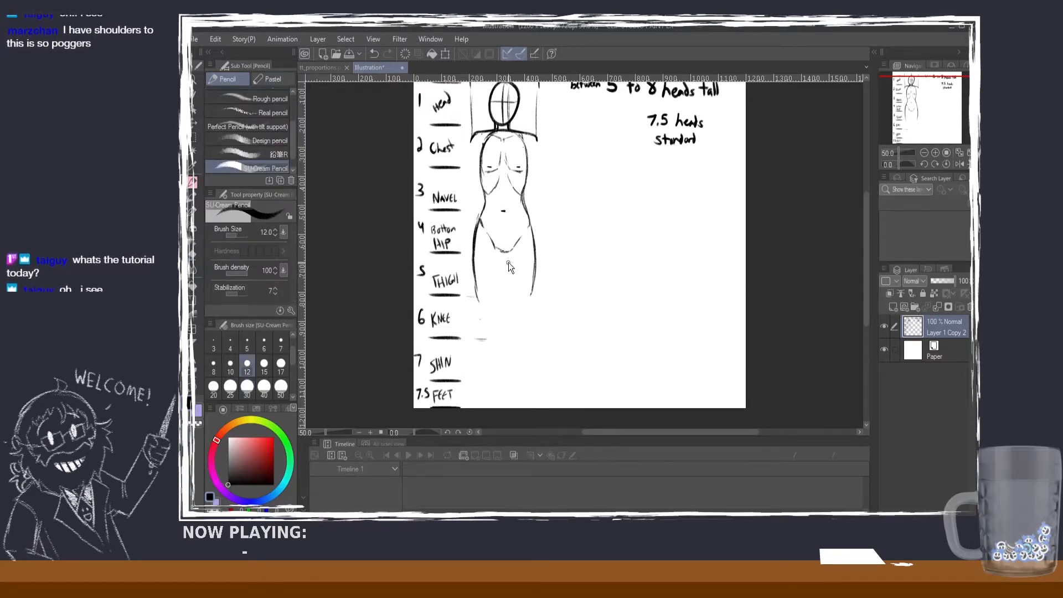
pyautogui.moveTo(505, 250); pyautogui.dragTo(517, 308)
pyautogui.hotkey('ctrl', 'z')
pyautogui.moveTo(507, 268)
pyautogui.mouseDown()
pyautogui.moveTo(516, 308)
pyautogui.moveTo(533, 306)
pyautogui.moveTo(524, 328)
pyautogui.moveTo(489, 307)
pyautogui.moveTo(492, 326)
pyautogui.mouseUp()
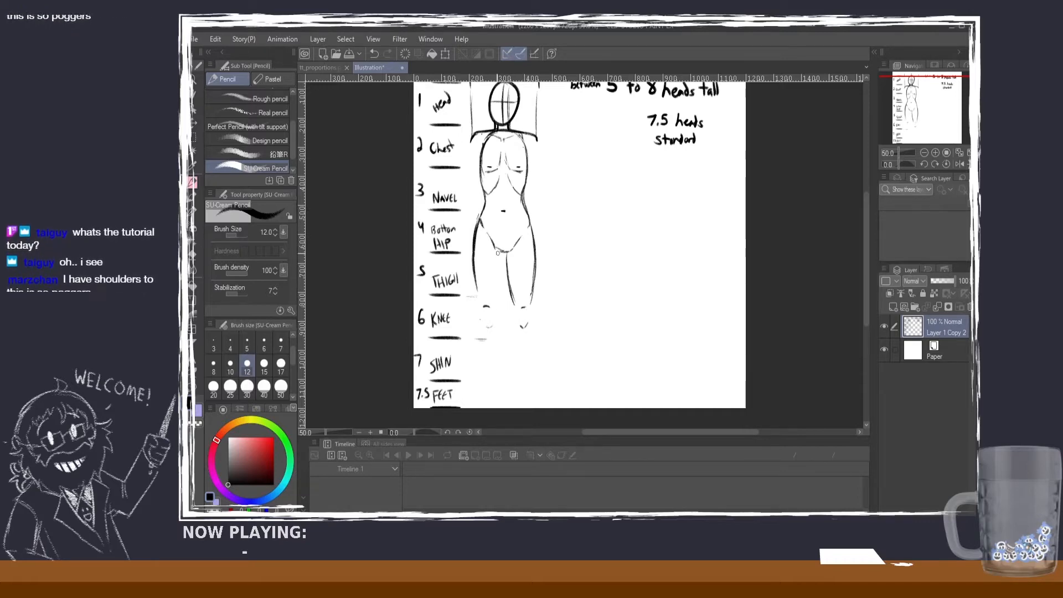
# Step: Draw the left leg's inner thigh line from the crotch down to the knee, redoing the stroke until it is clean
pyautogui.moveTo(501, 255); pyautogui.dragTo(497, 301)
pyautogui.moveTo(504, 258); pyautogui.dragTo(496, 305)
pyautogui.moveTo(501, 255); pyautogui.dragTo(496, 305)
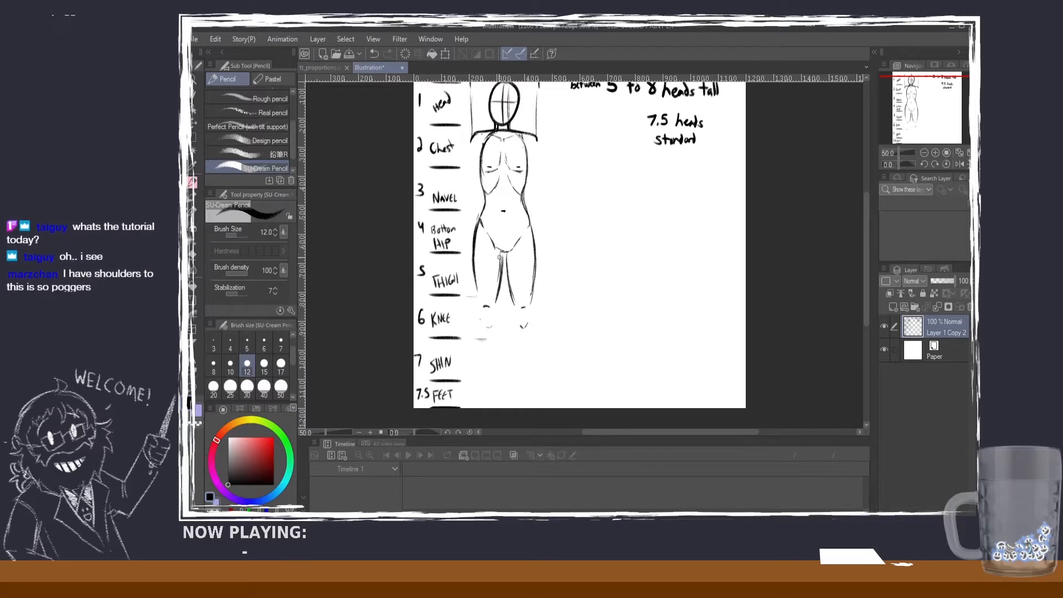
pyautogui.hotkey('ctrl', 'z')
pyautogui.hotkey('ctrl', 'z')
pyautogui.hotkey('ctrl', 'z')
pyautogui.hotkey('ctrl', 'z')
pyautogui.moveTo(501, 252); pyautogui.dragTo(498, 300)
pyautogui.hotkey('ctrl', 'z')
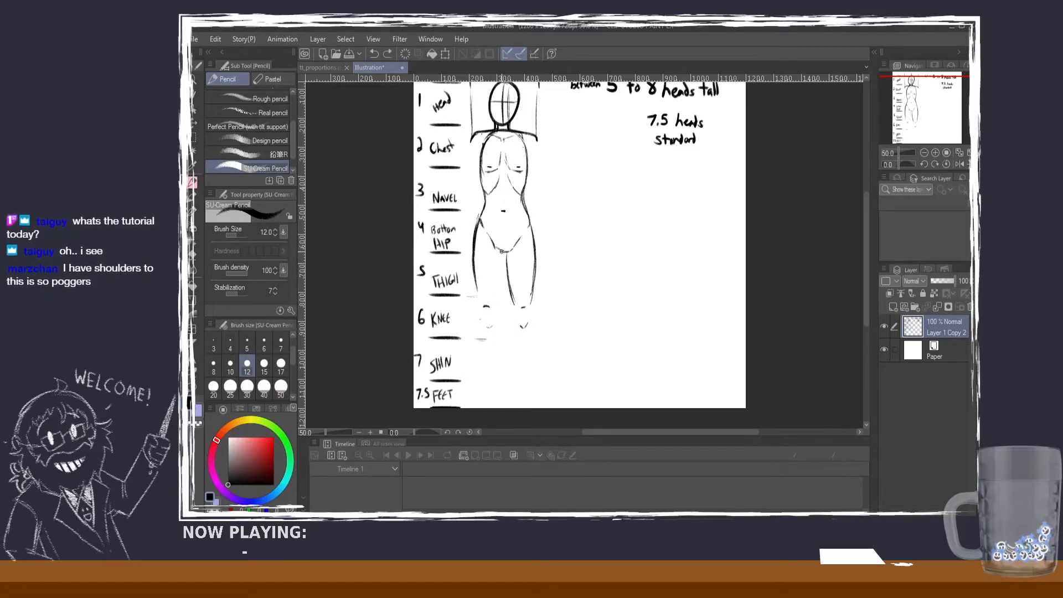
pyautogui.moveTo(503, 253)
pyautogui.mouseDown()
pyautogui.moveTo(495, 304)
pyautogui.moveTo(474, 286)
pyautogui.moveTo(476, 272)
pyautogui.moveTo(479, 308)
pyautogui.mouseUp()
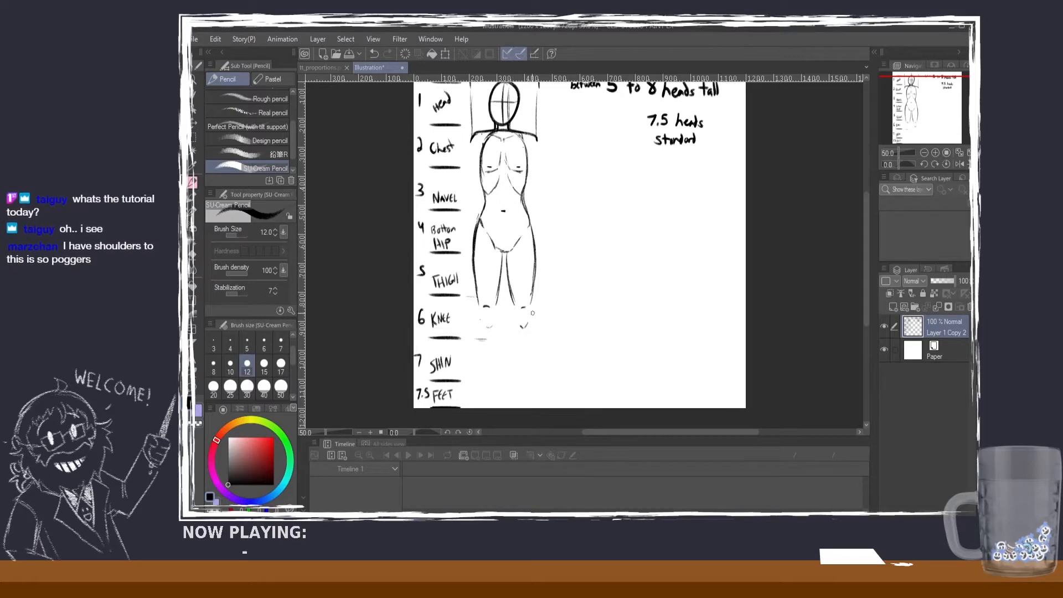
pyautogui.hotkey('ctrl', 'z')
pyautogui.moveTo(533, 294)
pyautogui.mouseDown()
pyautogui.moveTo(533, 350)
pyautogui.moveTo(535, 332)
pyautogui.moveTo(512, 313)
pyautogui.moveTo(516, 375)
pyautogui.mouseUp()
pyautogui.hotkey('ctrl', 'z')
pyautogui.hotkey('ctrl', 'z')
pyautogui.hotkey('ctrl', 'z')
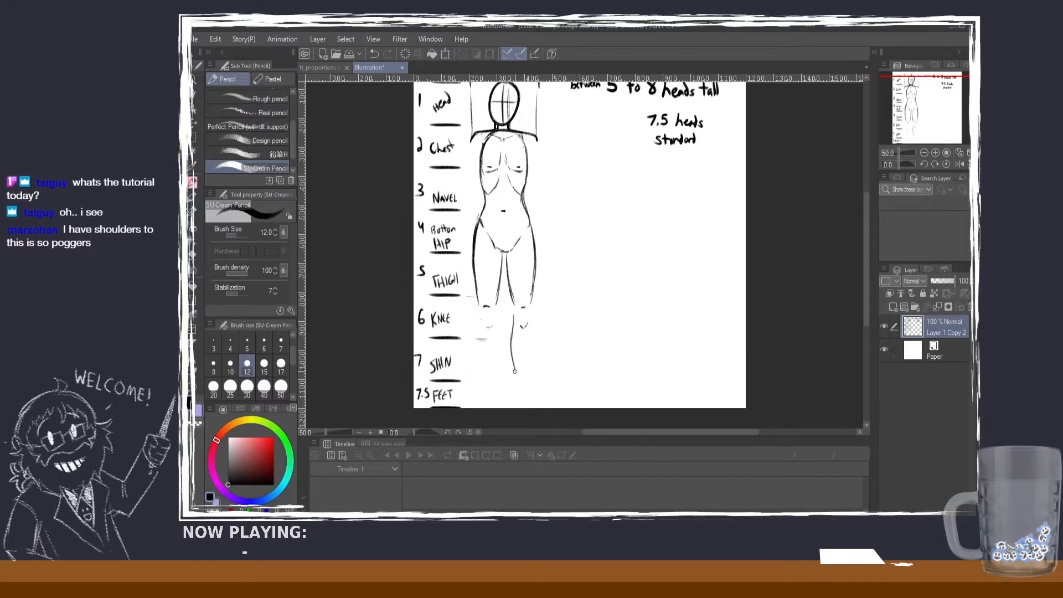
pyautogui.moveTo(515, 325)
pyautogui.mouseDown()
pyautogui.moveTo(518, 379)
pyautogui.moveTo(515, 308)
pyautogui.mouseUp()
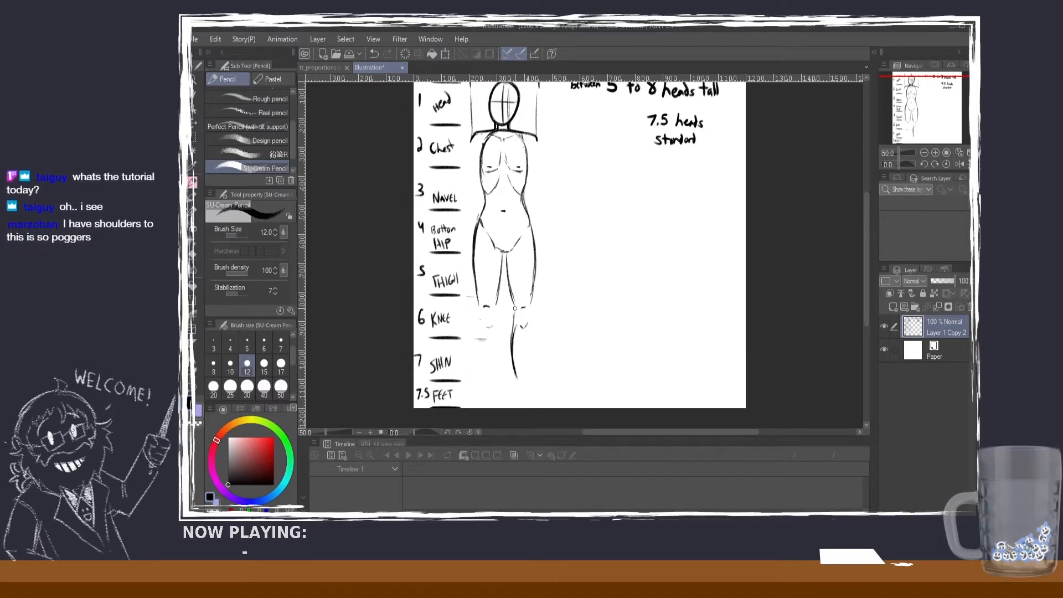
pyautogui.hotkey('ctrl', 'z')
pyautogui.hotkey('ctrl', 'z')
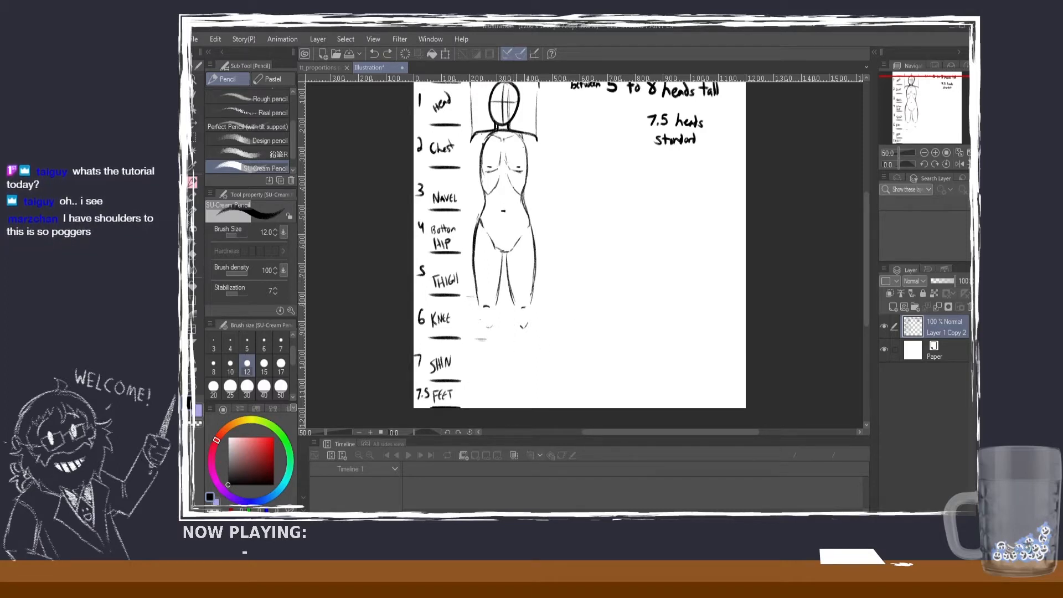
# Step: Darken the inner and outer contours of both thighs and extend them down to the knees
pyautogui.moveTo(507, 281)
pyautogui.mouseDown()
pyautogui.moveTo(516, 312)
pyautogui.moveTo(517, 301)
pyautogui.mouseUp()
pyautogui.hotkey('ctrl', 'z')
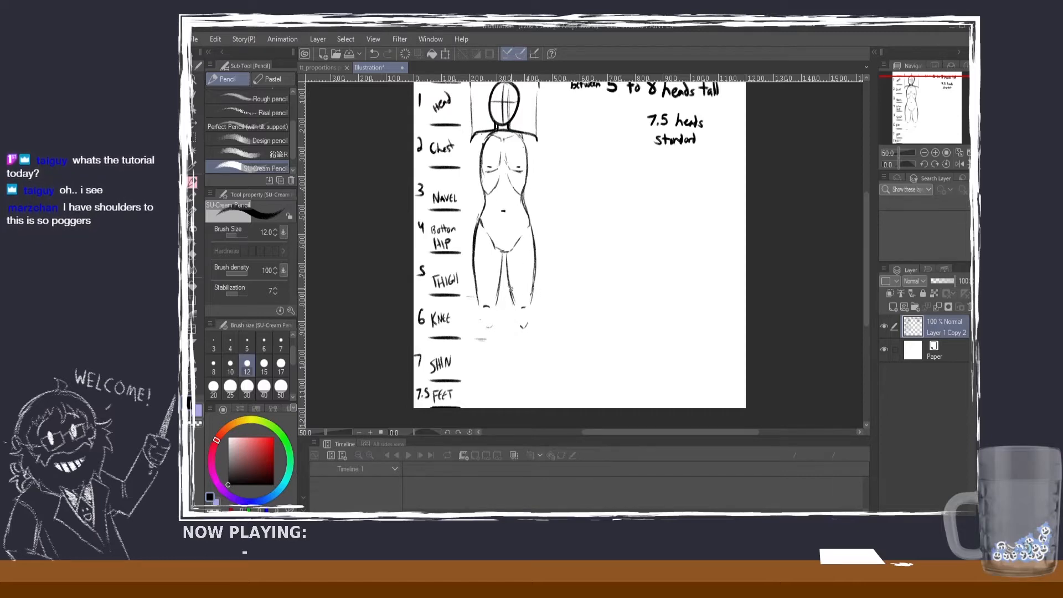
pyautogui.moveTo(508, 266); pyautogui.dragTo(516, 317)
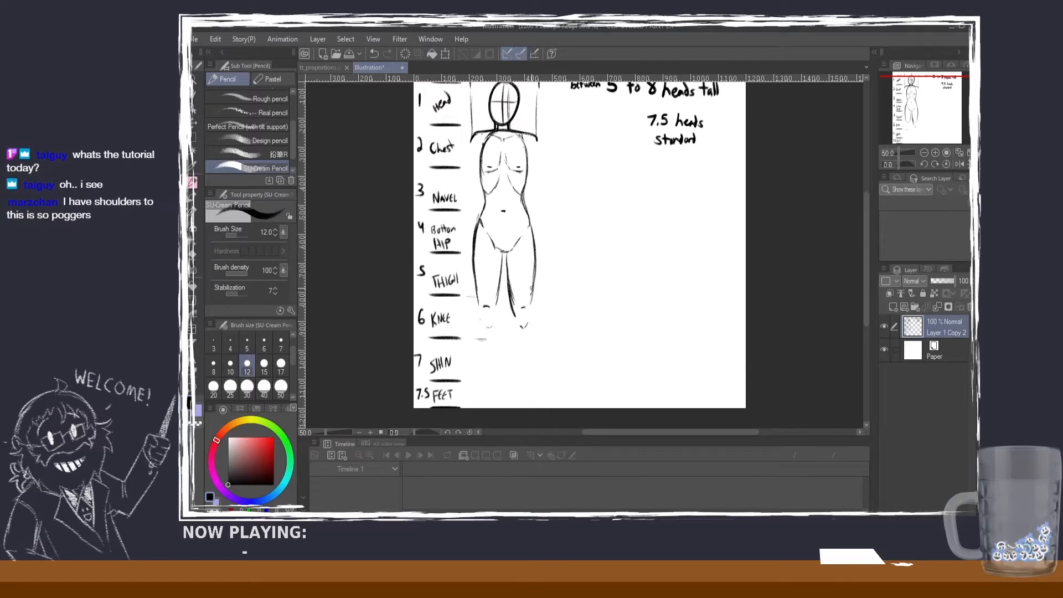
pyautogui.hotkey('ctrl', 'z')
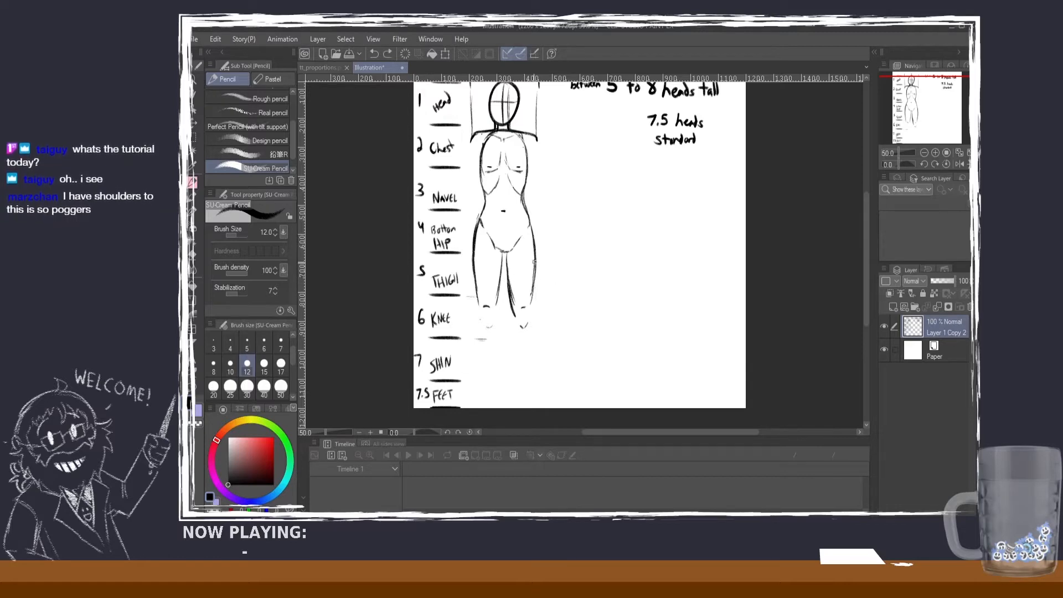
pyautogui.moveTo(536, 273); pyautogui.dragTo(532, 313)
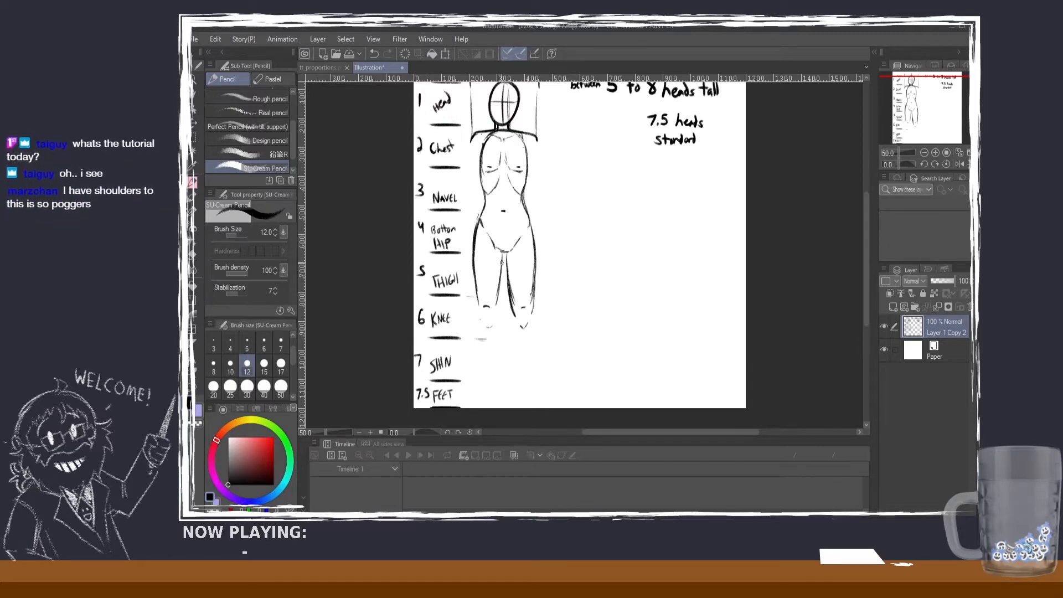
pyautogui.moveTo(502, 265); pyautogui.dragTo(496, 312)
pyautogui.moveTo(471, 257); pyautogui.dragTo(481, 317)
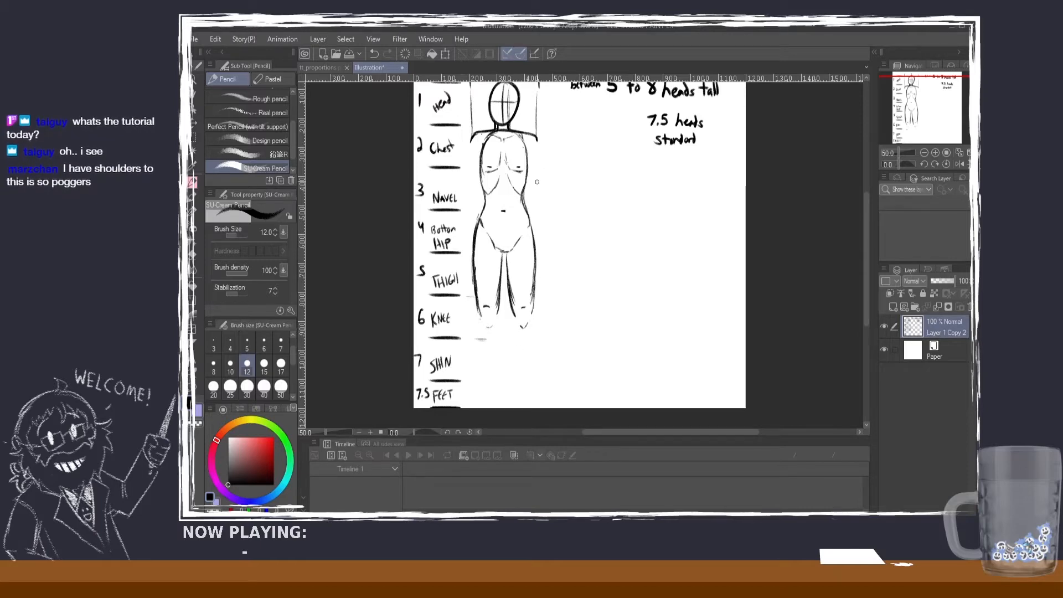
pyautogui.moveTo(534, 324); pyautogui.dragTo(531, 363)
pyautogui.hotkey('ctrl', 'z')
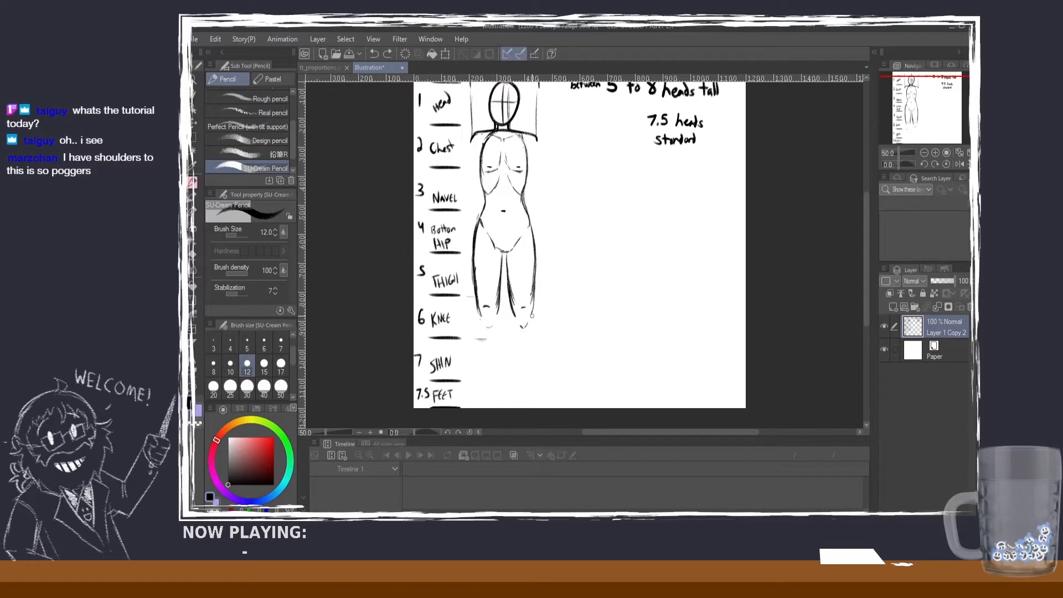
pyautogui.moveTo(533, 313); pyautogui.dragTo(531, 360)
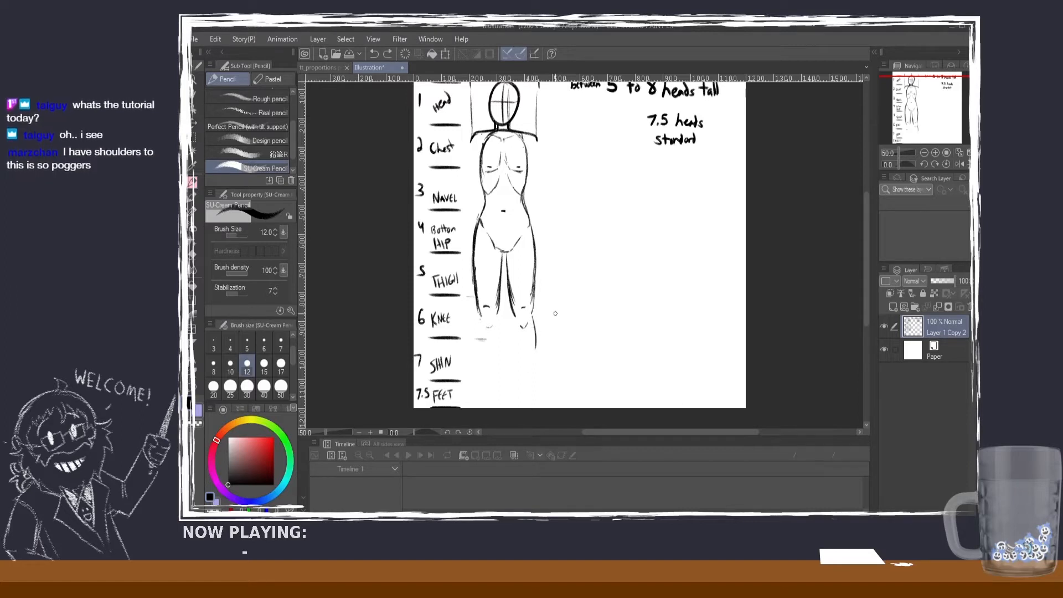
pyautogui.moveTo(533, 319); pyautogui.dragTo(540, 353)
pyautogui.moveTo(512, 318); pyautogui.dragTo(519, 377)
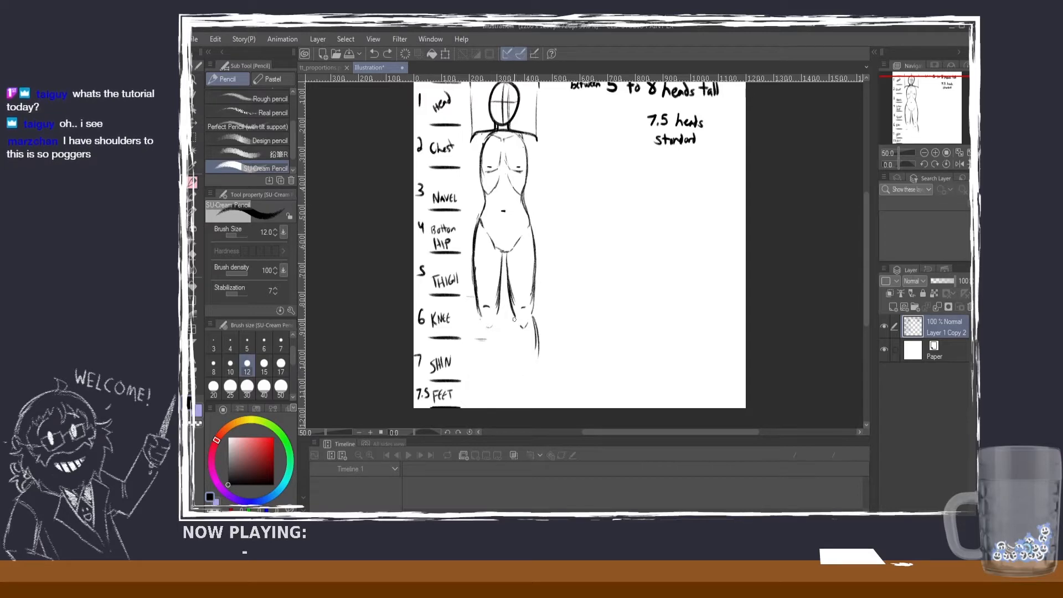
pyautogui.hotkey('ctrl', 'z')
pyautogui.moveTo(515, 316); pyautogui.dragTo(520, 371)
pyautogui.hotkey('ctrl', 'z')
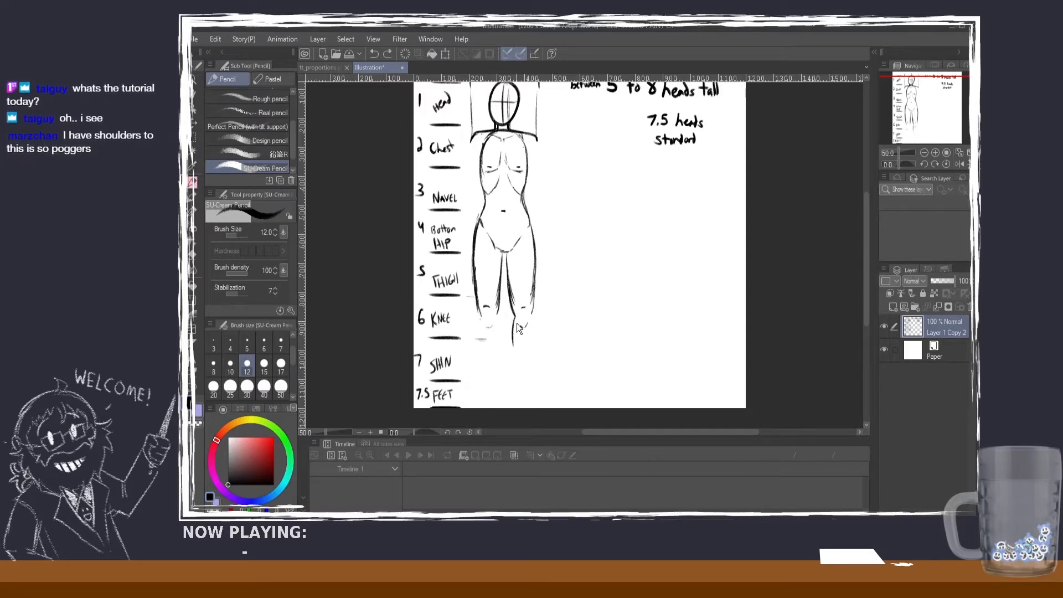
pyautogui.moveTo(514, 315); pyautogui.dragTo(515, 366)
pyautogui.hotkey('ctrl', 'z')
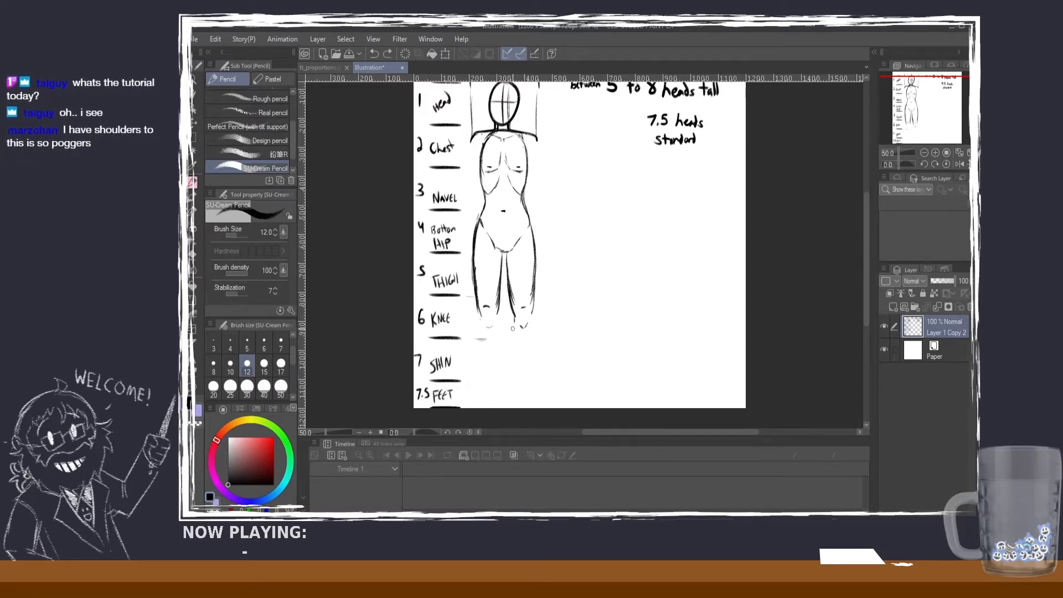
# Step: Draw the right lower leg's inner and outer contours from the knee to the ankle and add the foot at the FEET level
pyautogui.moveTo(513, 321); pyautogui.dragTo(519, 372)
pyautogui.moveTo(532, 312); pyautogui.dragTo(538, 354)
pyautogui.hotkey('ctrl', 'z')
pyautogui.hotkey('ctrl', 'z')
pyautogui.moveTo(532, 315)
pyautogui.mouseDown()
pyautogui.moveTo(537, 380)
pyautogui.moveTo(519, 403)
pyautogui.moveTo(543, 401)
pyautogui.moveTo(540, 389)
pyautogui.moveTo(546, 406)
pyautogui.moveTo(517, 406)
pyautogui.moveTo(544, 406)
pyautogui.mouseUp()
pyautogui.hotkey('ctrl', 'z')
pyautogui.hotkey('ctrl', 'z')
pyautogui.hotkey('ctrl', 'z')
pyautogui.hotkey('ctrl', 'z')
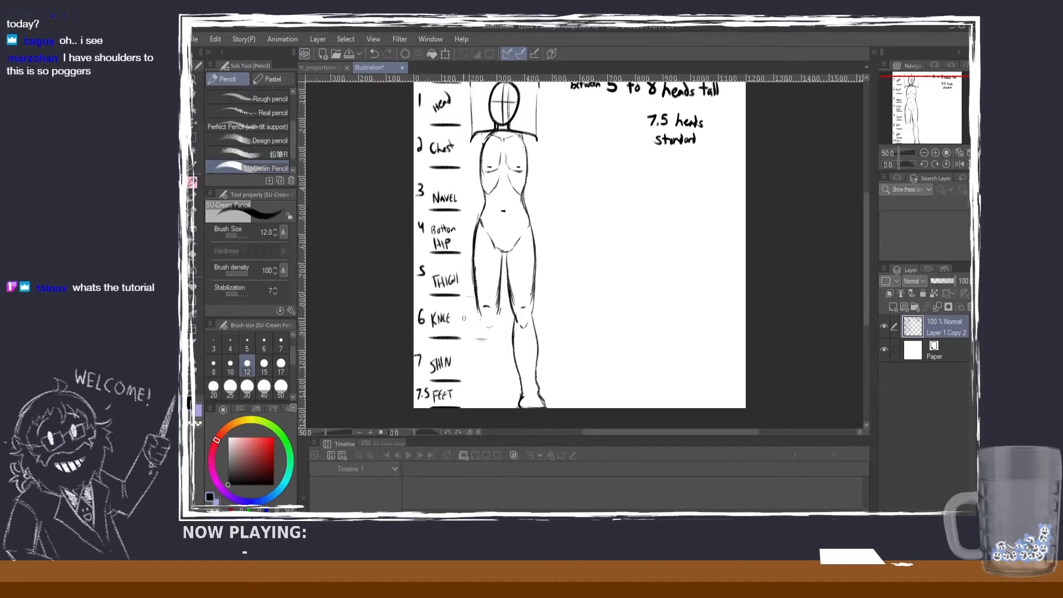
# Step: Draw the left leg's inner calf line from the knee down past the SHIN level and rough in the outer side
pyautogui.moveTo(480, 312)
pyautogui.mouseDown()
pyautogui.moveTo(478, 339)
pyautogui.moveTo(497, 320)
pyautogui.moveTo(499, 361)
pyautogui.mouseUp()
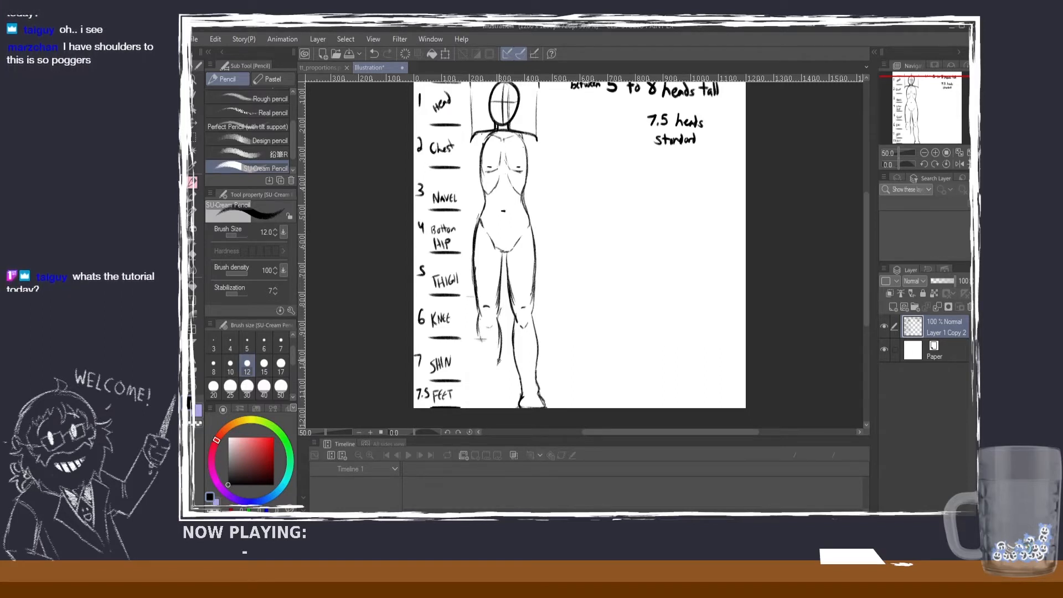
pyautogui.moveTo(500, 314)
pyautogui.mouseDown()
pyautogui.moveTo(496, 385)
pyautogui.moveTo(477, 328)
pyautogui.moveTo(484, 376)
pyautogui.mouseUp()
pyautogui.hotkey('ctrl', 'z')
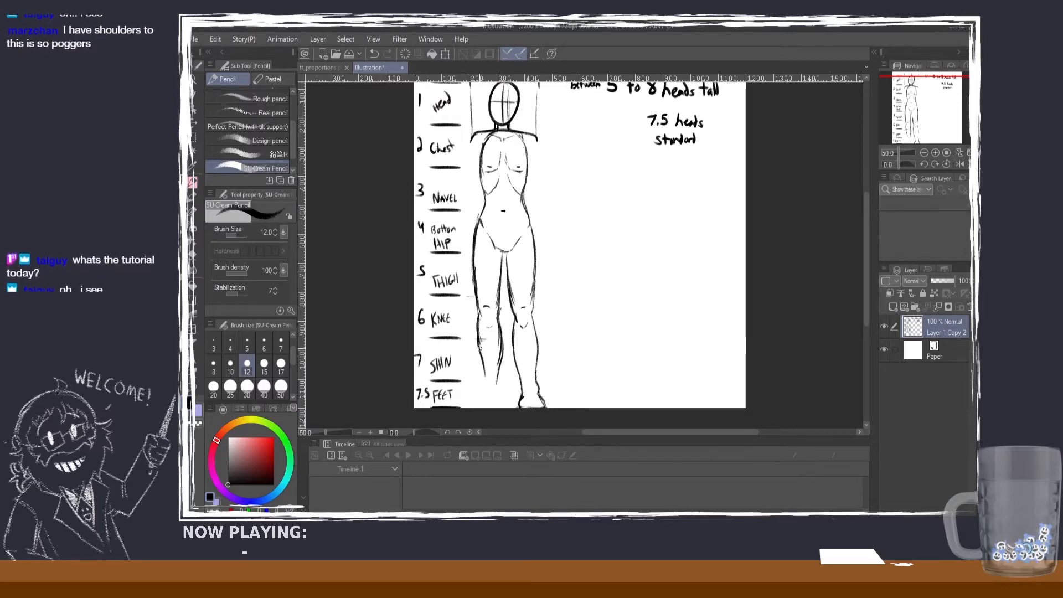
# Step: Undo the left leg's rough outer calf line and redraw it from the knee to the ankle, adding the foot at the FEET level
pyautogui.hotkey('ctrl', 'z')
pyautogui.hotkey('ctrl', 'z')
pyautogui.moveTo(478, 328); pyautogui.dragTo(480, 355)
pyautogui.hotkey('ctrl', 'z')
pyautogui.hotkey('ctrl', 'z')
pyautogui.hotkey('ctrl', 'z')
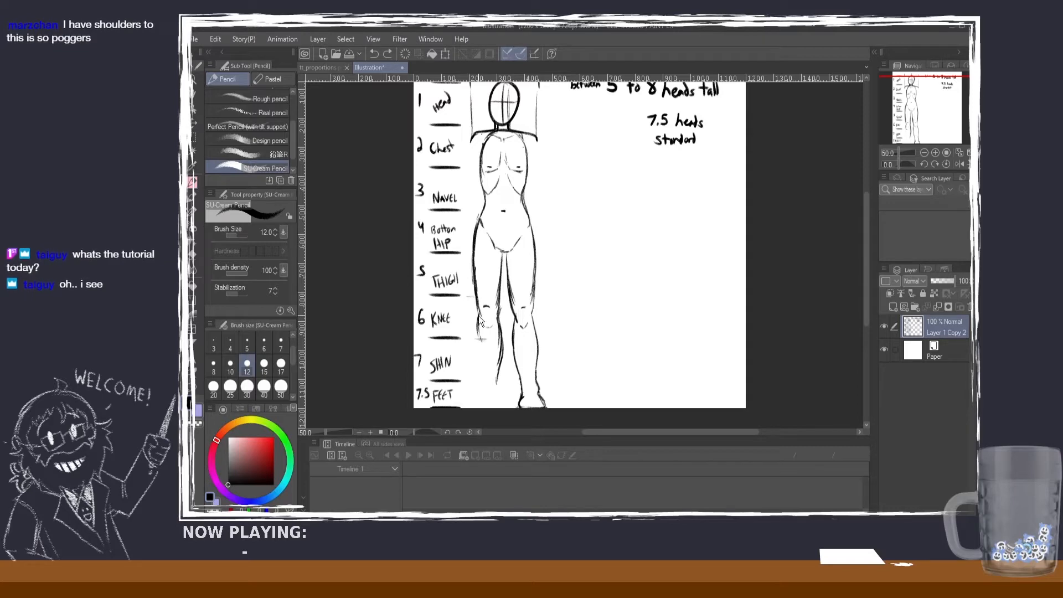
pyautogui.moveTo(480, 316)
pyautogui.mouseDown()
pyautogui.moveTo(481, 383)
pyautogui.moveTo(505, 408)
pyautogui.mouseUp()
pyautogui.moveTo(481, 372); pyautogui.dragTo(481, 407)
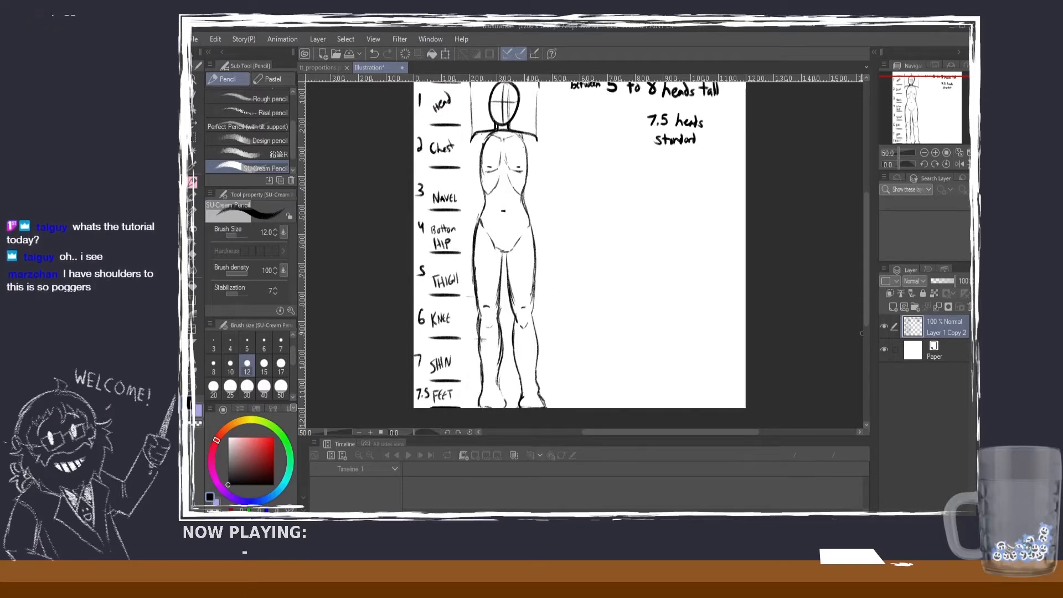
# Step: Erase and redraw the lower leg beside the scale with bolder inner and outer calf contours, a lower knee mark and a foot
pyautogui.moveTo(866, 299); pyautogui.dragTo(863, 292)
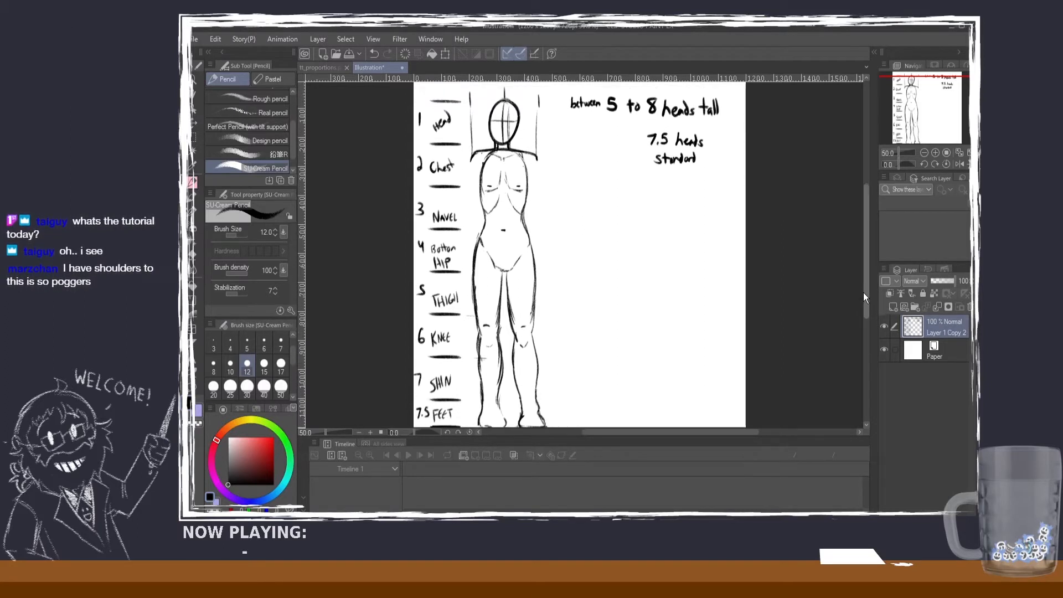
pyautogui.click(193, 255)
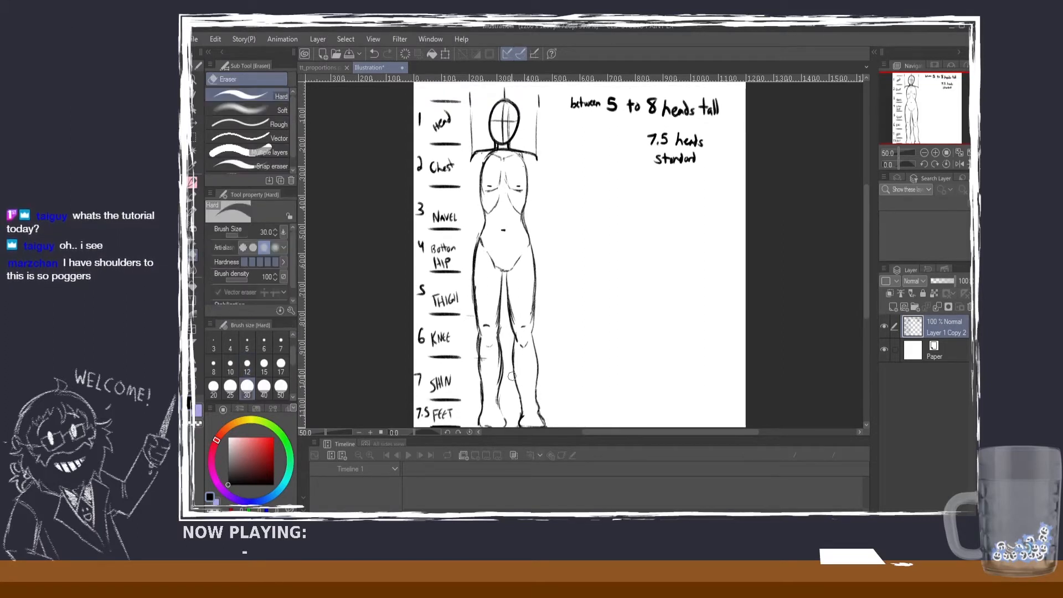
pyautogui.moveTo(494, 399)
pyautogui.mouseDown()
pyautogui.moveTo(490, 324)
pyautogui.moveTo(484, 341)
pyautogui.moveTo(494, 329)
pyautogui.moveTo(534, 343)
pyautogui.moveTo(515, 343)
pyautogui.moveTo(517, 357)
pyautogui.mouseUp()
pyautogui.press('p')
pyautogui.hotkey('ctrl', 'z')
pyautogui.moveTo(500, 319)
pyautogui.mouseDown()
pyautogui.moveTo(486, 351)
pyautogui.moveTo(500, 376)
pyautogui.moveTo(502, 351)
pyautogui.moveTo(502, 410)
pyautogui.moveTo(501, 382)
pyautogui.moveTo(500, 410)
pyautogui.moveTo(481, 365)
pyautogui.moveTo(499, 395)
pyautogui.moveTo(490, 414)
pyautogui.moveTo(505, 423)
pyautogui.moveTo(481, 421)
pyautogui.moveTo(492, 419)
pyautogui.moveTo(480, 381)
pyautogui.moveTo(481, 427)
pyautogui.mouseUp()
pyautogui.hotkey('ctrl', 'z')
pyautogui.hotkey('ctrl', 'z')
pyautogui.hotkey('ctrl', 'z')
pyautogui.hotkey('ctrl', 'z')
pyautogui.moveTo(500, 391)
pyautogui.mouseDown()
pyautogui.moveTo(505, 418)
pyautogui.moveTo(480, 411)
pyautogui.mouseUp()
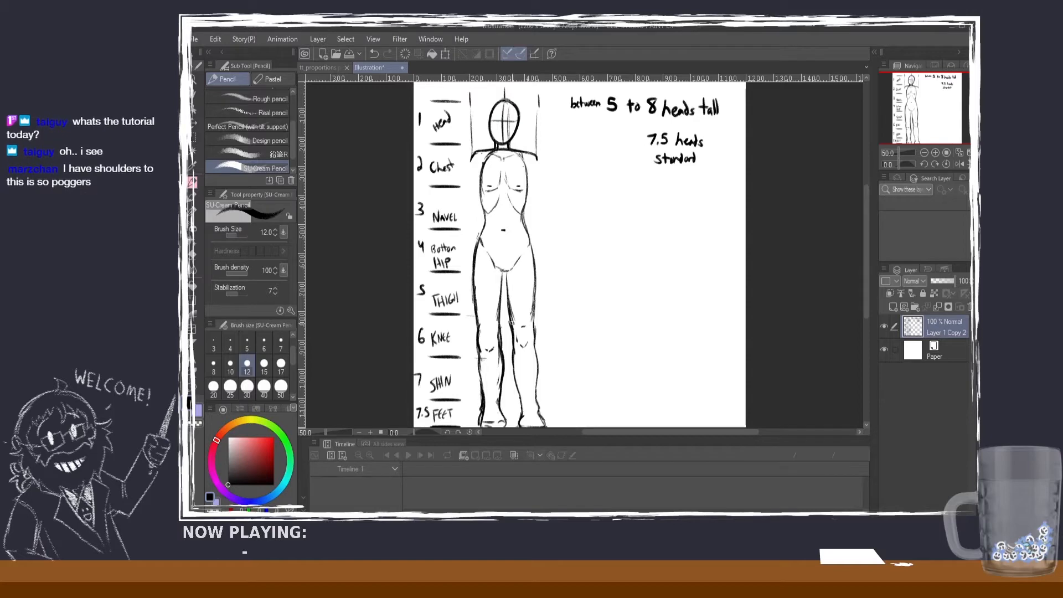
pyautogui.moveTo(478, 370); pyautogui.dragTo(483, 395)
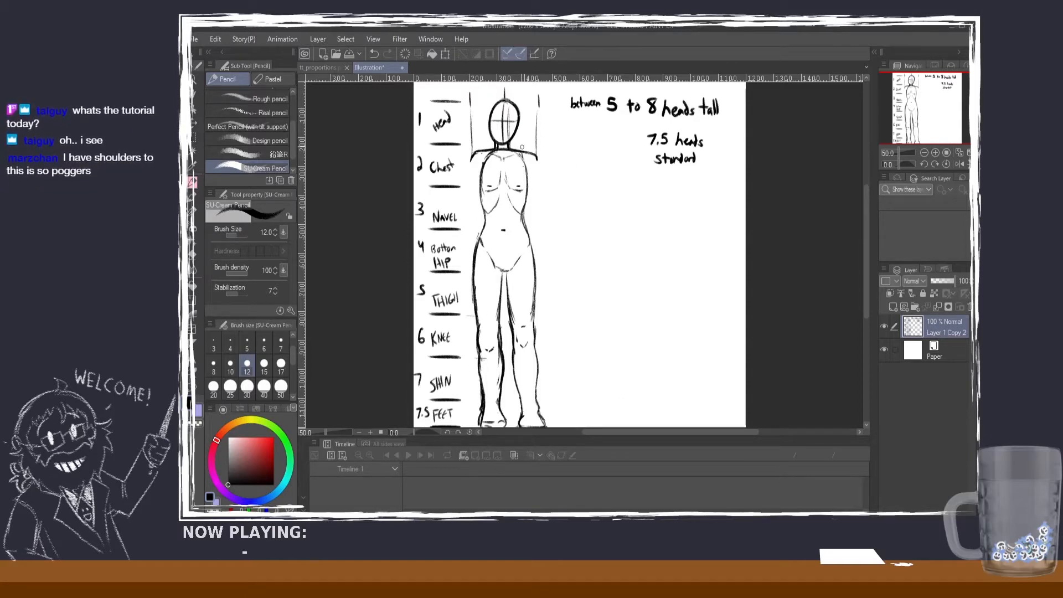
# Step: Move the drawing layer slightly upward so the feet fit inside the page, and switch back to the pencil
pyautogui.scroll(-2, 540, 154)
pyautogui.scroll(1, 523, 119)
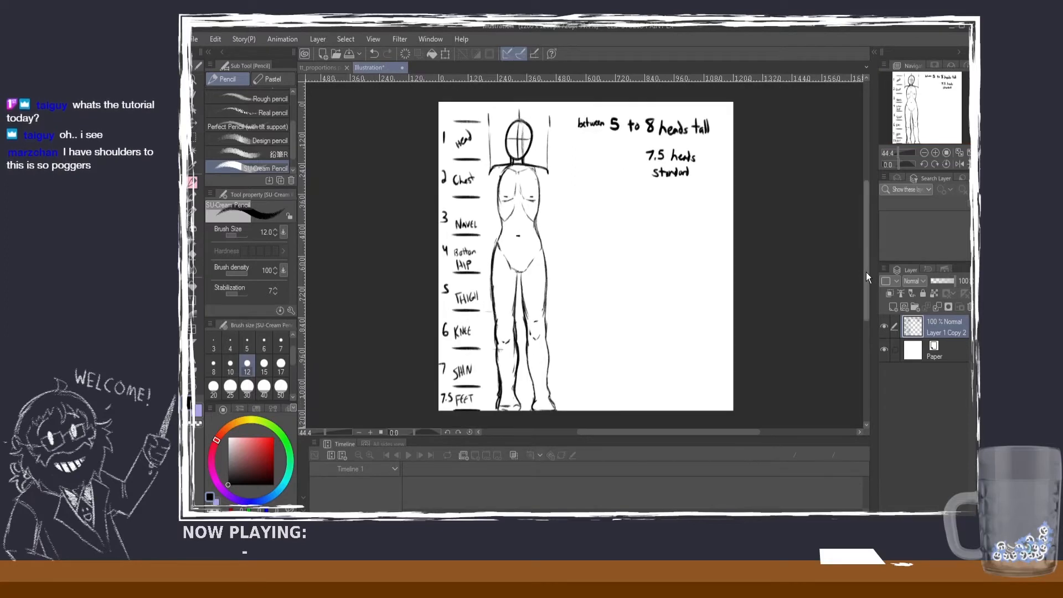
pyautogui.moveTo(865, 271); pyautogui.dragTo(865, 267)
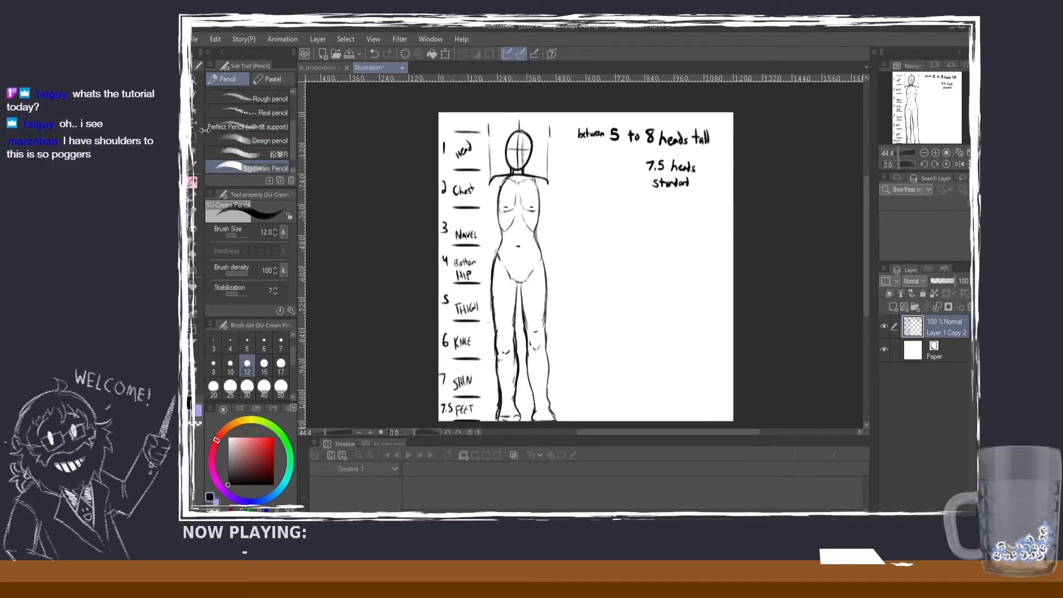
pyautogui.press('k')
pyautogui.moveTo(540, 276); pyautogui.dragTo(540, 270)
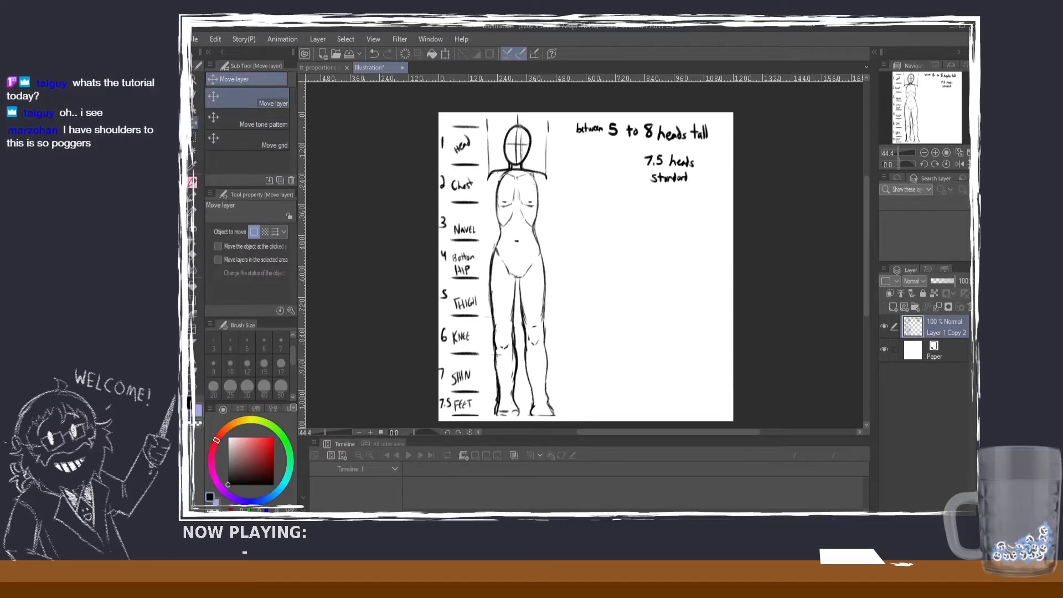
pyautogui.click(196, 184)
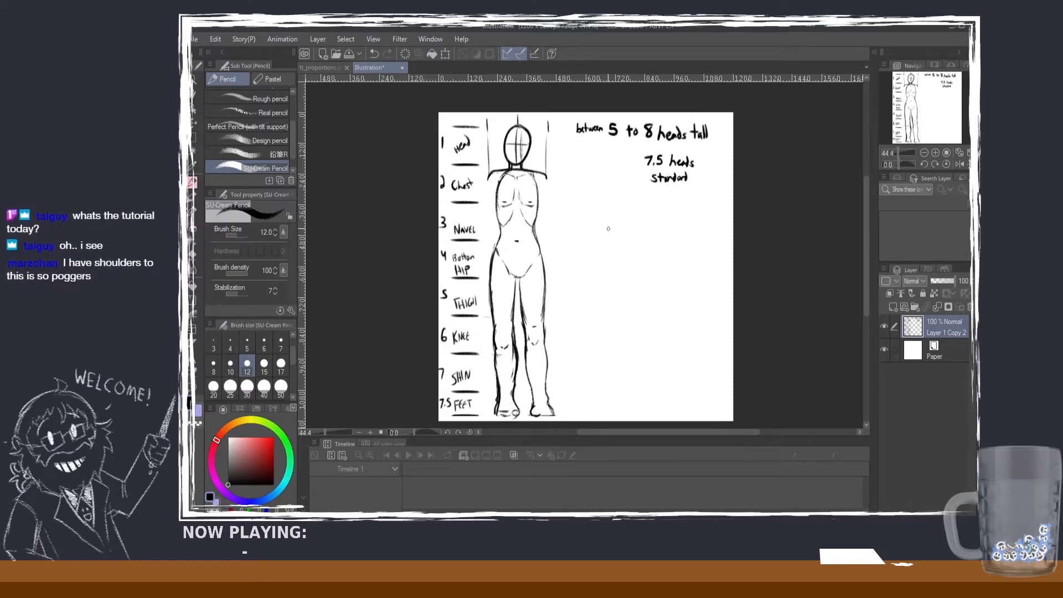
pyautogui.moveTo(669, 239)
pyautogui.mouseDown()
pyautogui.moveTo(638, 242)
pyautogui.moveTo(678, 262)
pyautogui.moveTo(629, 374)
pyautogui.mouseUp()
pyautogui.hotkey('ctrl', 'z')
pyautogui.hotkey('ctrl', 'z')
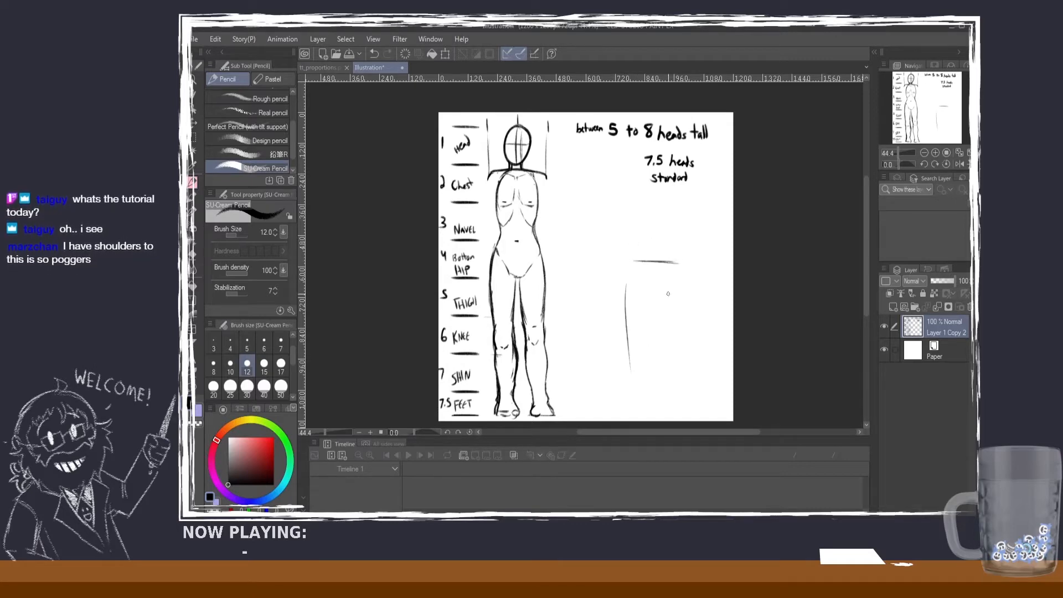
pyautogui.moveTo(677, 286)
pyautogui.mouseDown()
pyautogui.moveTo(680, 399)
pyautogui.moveTo(641, 408)
pyautogui.mouseUp()
pyautogui.moveTo(636, 389); pyautogui.dragTo(636, 405)
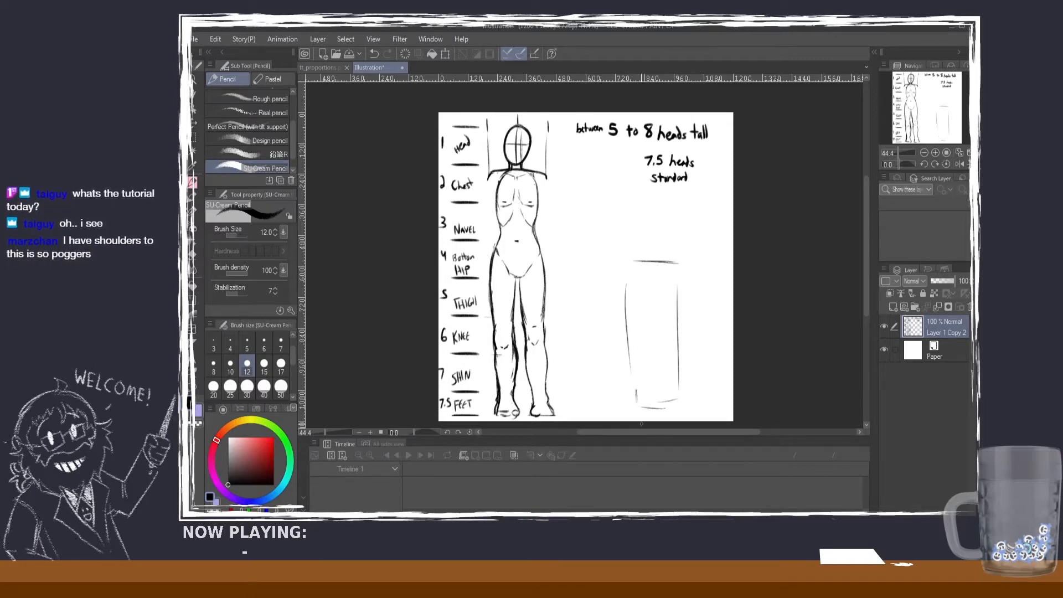
pyautogui.hotkey('ctrl', 'z')
pyautogui.hotkey('ctrl', 'z')
pyautogui.hotkey('ctrl', 'z')
pyautogui.hotkey('ctrl', 'z')
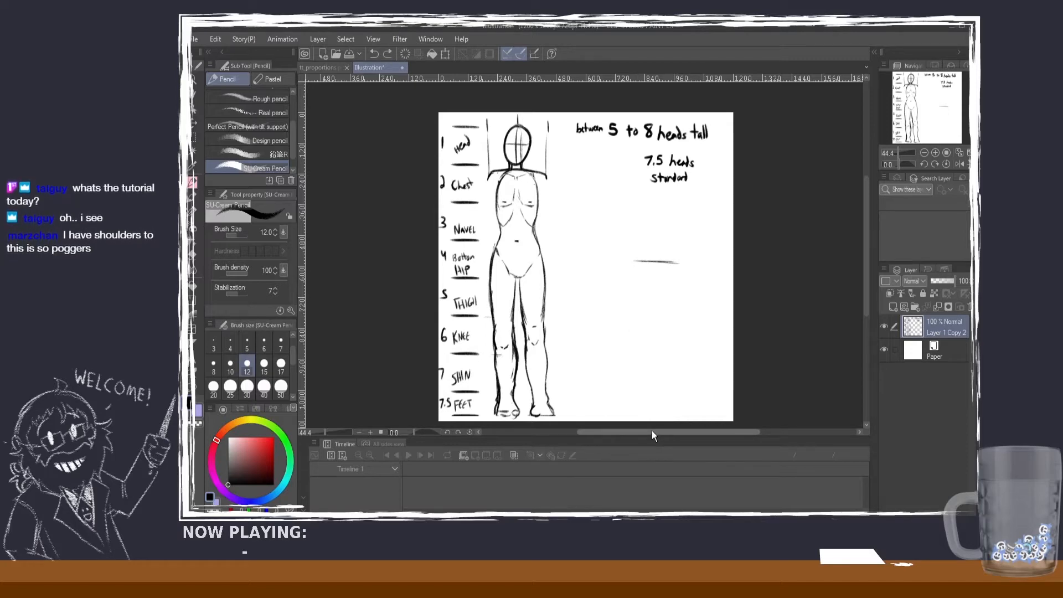
pyautogui.hotkey('ctrl', 'z')
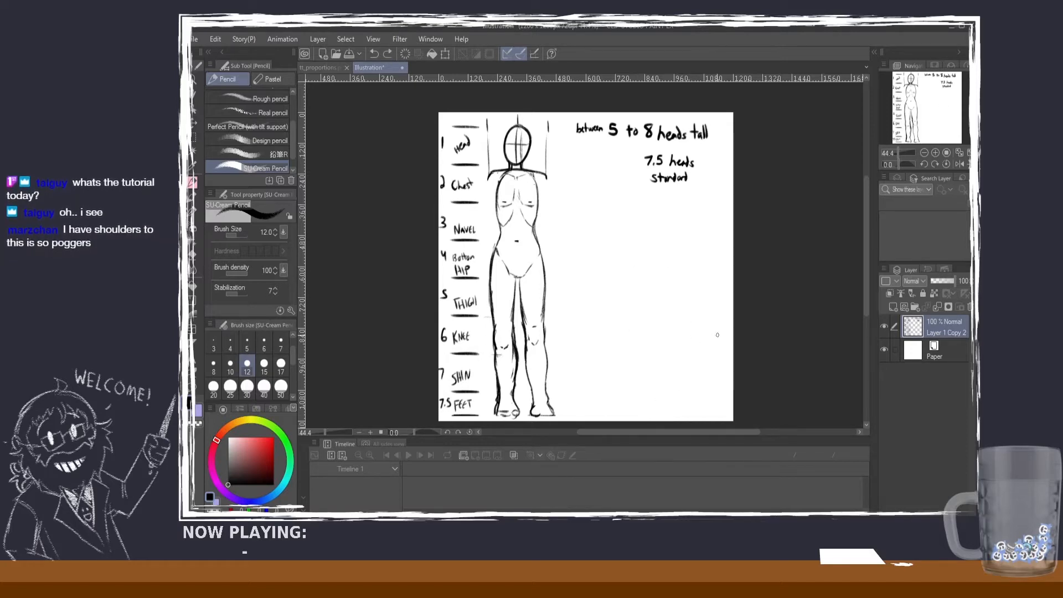
pyautogui.moveTo(719, 334); pyautogui.dragTo(691, 333)
pyautogui.hotkey('ctrl', 'z')
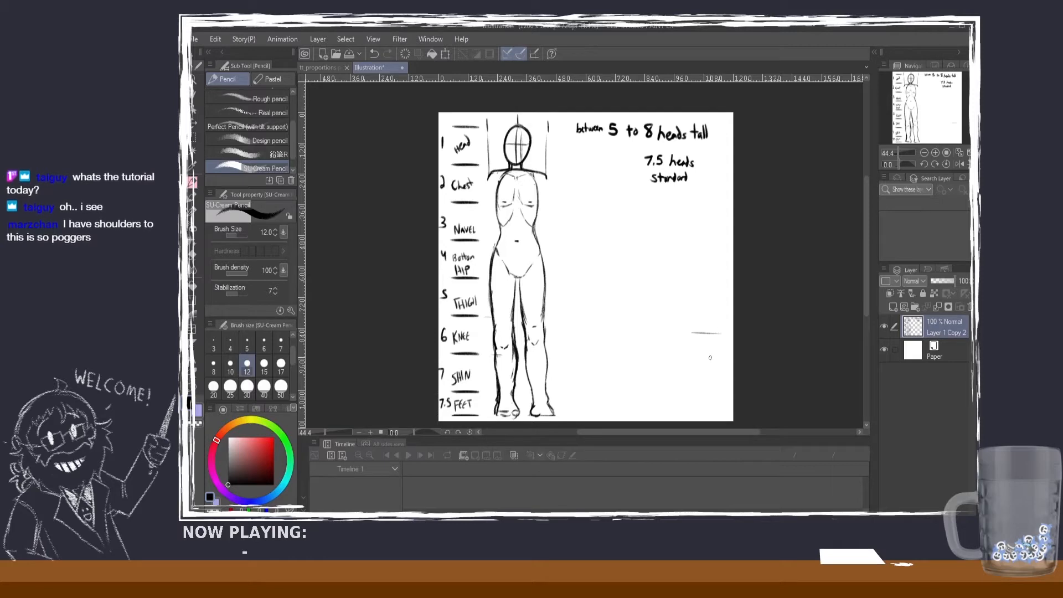
pyautogui.hotkey('ctrl', 'z')
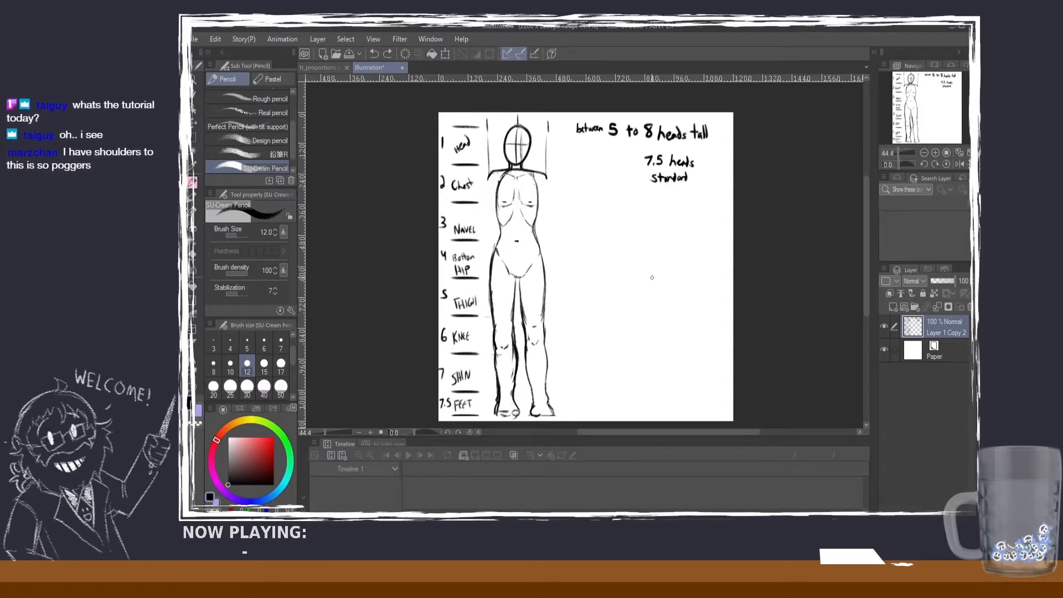
# Step: Sketch a small figure with raised arms and height brackets in the page's lower right area, and erase it again
pyautogui.moveTo(676, 287)
pyautogui.mouseDown()
pyautogui.moveTo(680, 314)
pyautogui.moveTo(681, 283)
pyautogui.moveTo(667, 297)
pyautogui.moveTo(692, 350)
pyautogui.moveTo(691, 362)
pyautogui.moveTo(666, 347)
pyautogui.moveTo(675, 366)
pyautogui.mouseUp()
pyautogui.hotkey('ctrl', 'z')
pyautogui.hotkey('ctrl', 'z')
pyautogui.moveTo(683, 321)
pyautogui.mouseDown()
pyautogui.moveTo(649, 326)
pyautogui.moveTo(652, 365)
pyautogui.moveTo(671, 411)
pyautogui.moveTo(674, 374)
pyautogui.moveTo(695, 389)
pyautogui.moveTo(695, 360)
pyautogui.moveTo(700, 405)
pyautogui.mouseUp()
pyautogui.hotkey('ctrl', 'z')
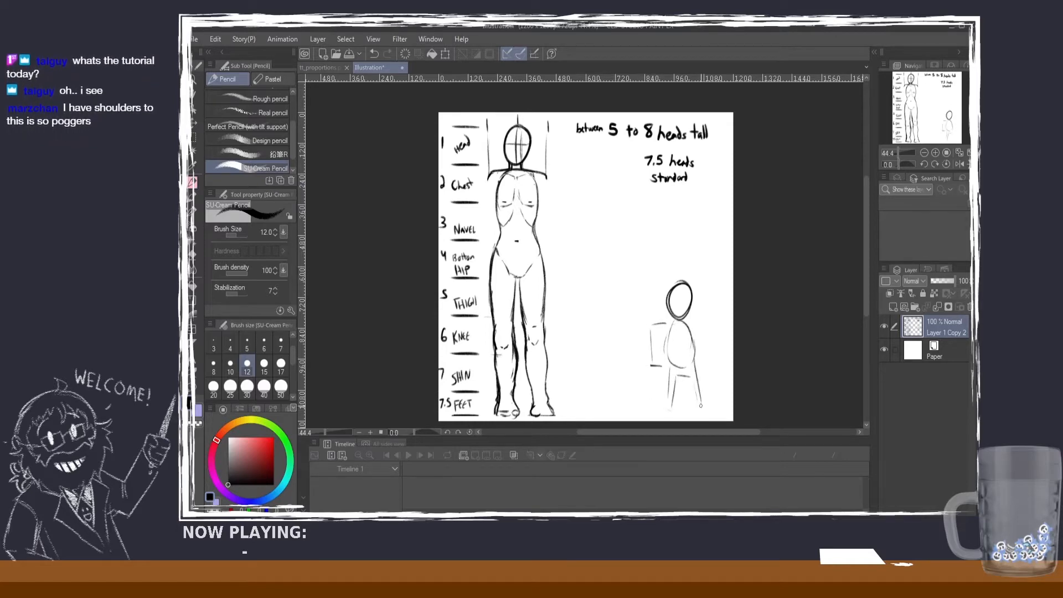
pyautogui.moveTo(652, 367); pyautogui.dragTo(656, 413)
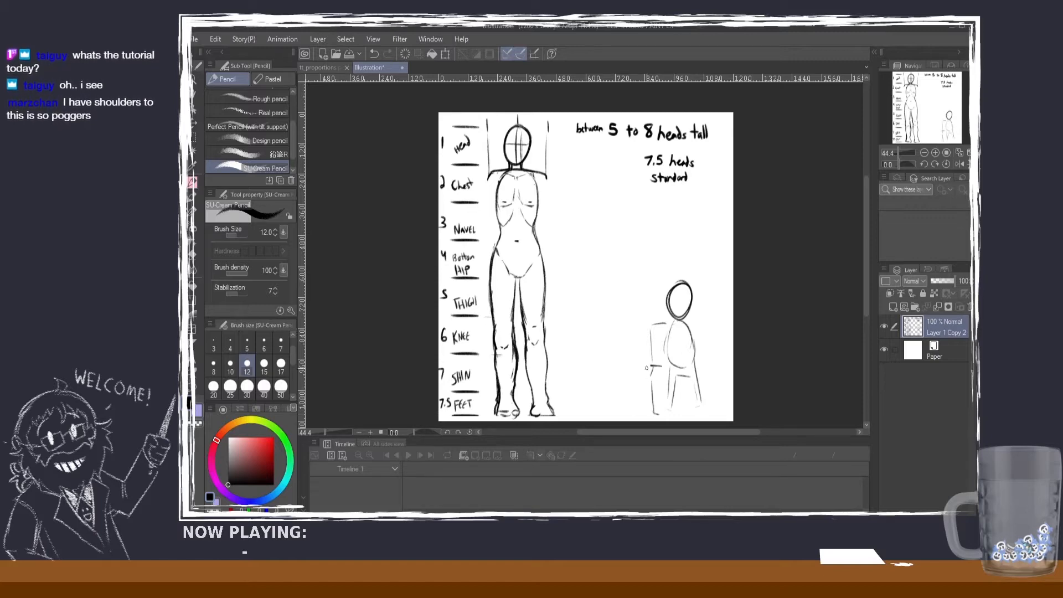
pyautogui.moveTo(648, 333)
pyautogui.mouseDown()
pyautogui.moveTo(642, 297)
pyautogui.moveTo(652, 280)
pyautogui.mouseUp()
pyautogui.moveTo(690, 323); pyautogui.dragTo(712, 303)
pyautogui.moveTo(715, 304)
pyautogui.mouseDown()
pyautogui.moveTo(695, 322)
pyautogui.moveTo(646, 302)
pyautogui.moveTo(689, 302)
pyautogui.moveTo(692, 288)
pyautogui.mouseUp()
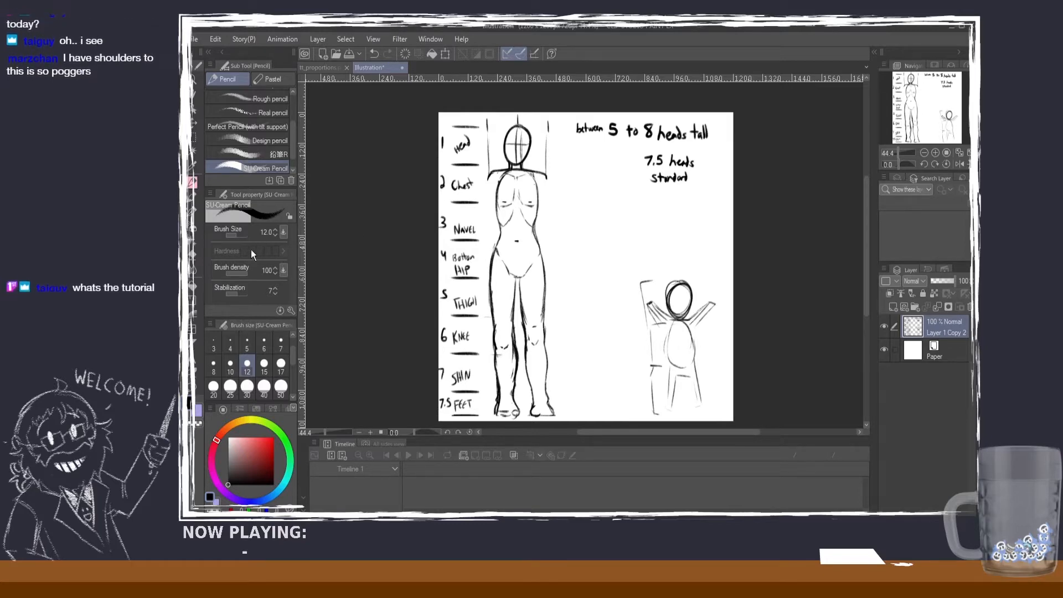
pyautogui.click(192, 255)
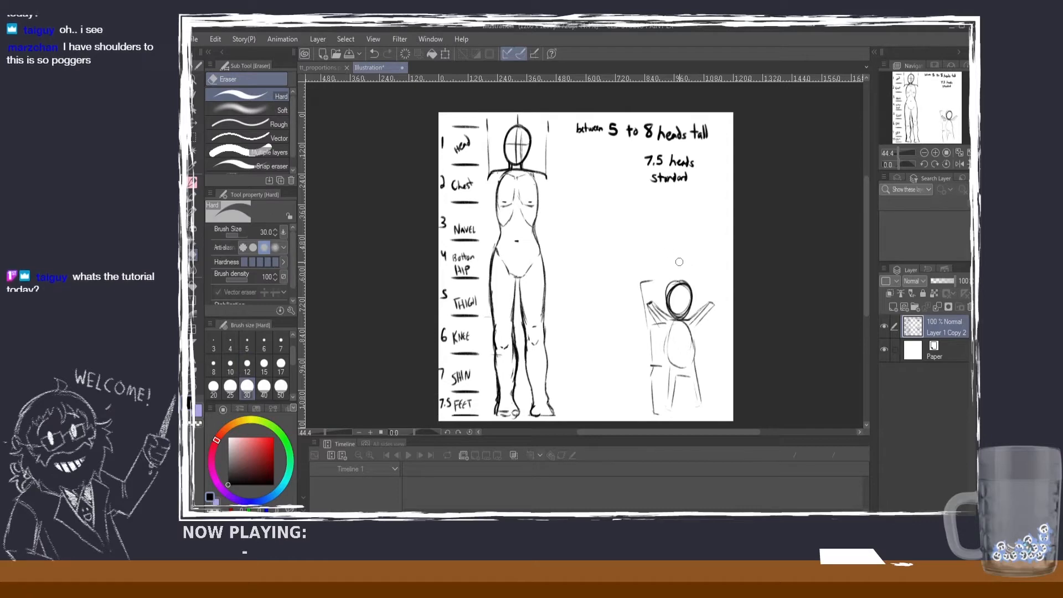
pyautogui.moveTo(679, 262)
pyautogui.mouseDown()
pyautogui.moveTo(720, 318)
pyautogui.moveTo(717, 345)
pyautogui.moveTo(656, 294)
pyautogui.moveTo(646, 299)
pyautogui.moveTo(643, 286)
pyautogui.moveTo(713, 331)
pyautogui.moveTo(696, 336)
pyautogui.moveTo(687, 360)
pyautogui.moveTo(659, 345)
pyautogui.moveTo(678, 377)
pyautogui.moveTo(673, 410)
pyautogui.moveTo(643, 388)
pyautogui.moveTo(644, 360)
pyautogui.moveTo(690, 384)
pyautogui.mouseUp()
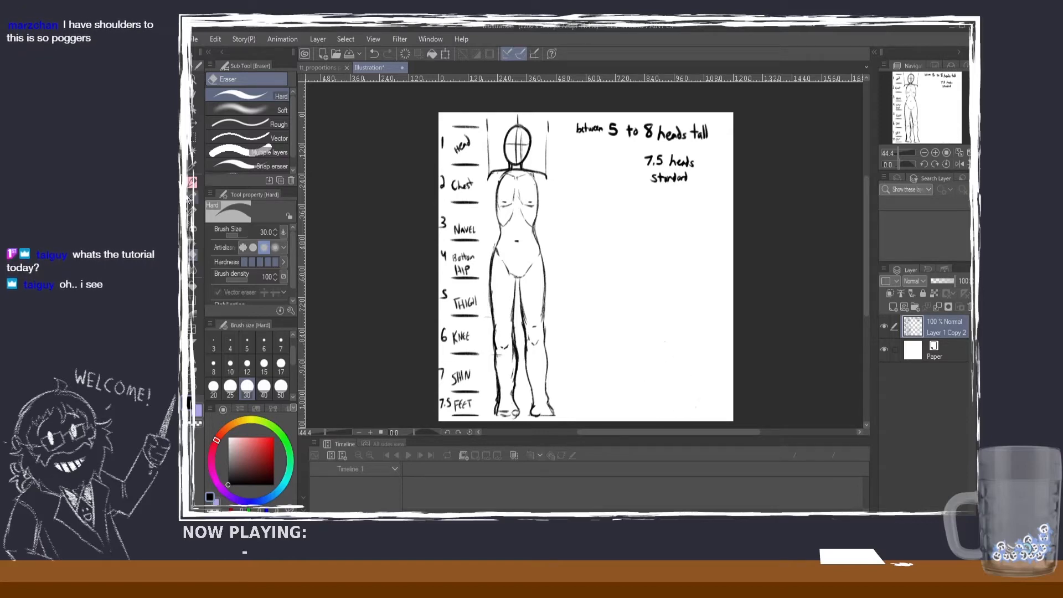
pyautogui.press('p')
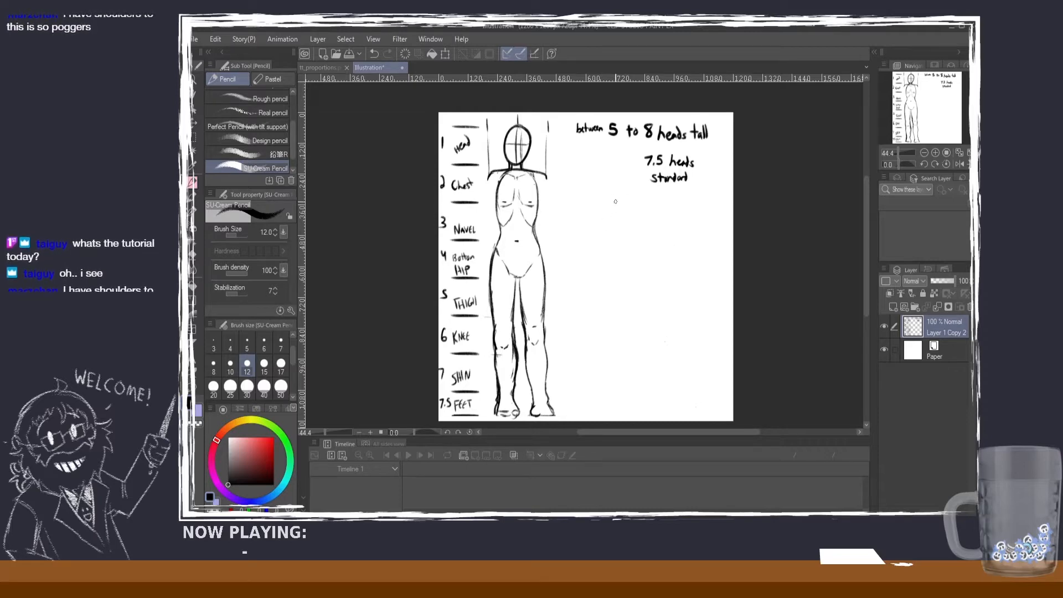
pyautogui.moveTo(620, 185)
pyautogui.mouseDown()
pyautogui.moveTo(609, 213)
pyautogui.moveTo(611, 200)
pyautogui.mouseUp()
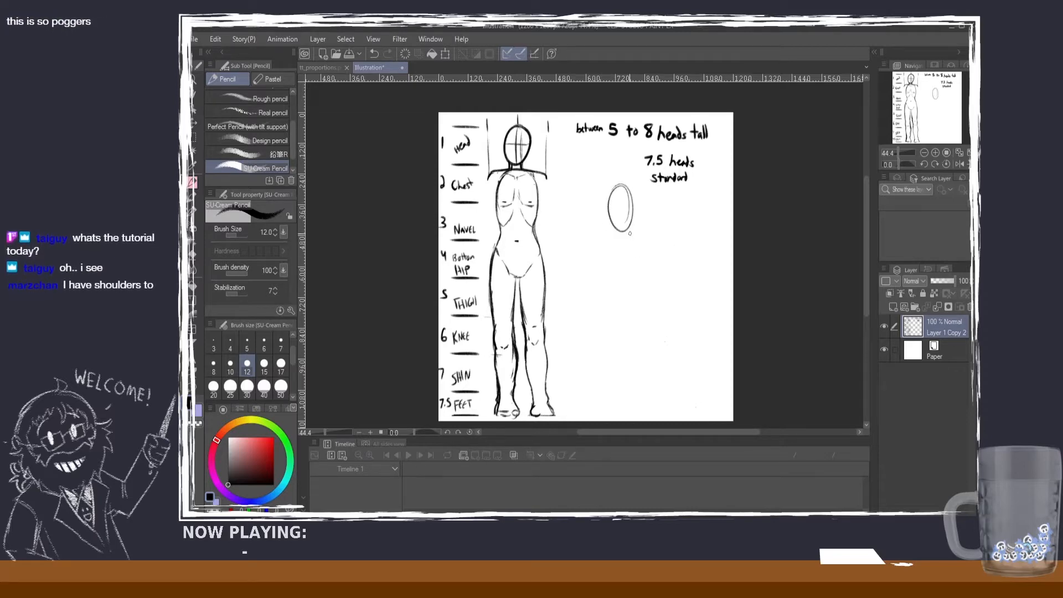
pyautogui.hotkey('ctrl', 'z')
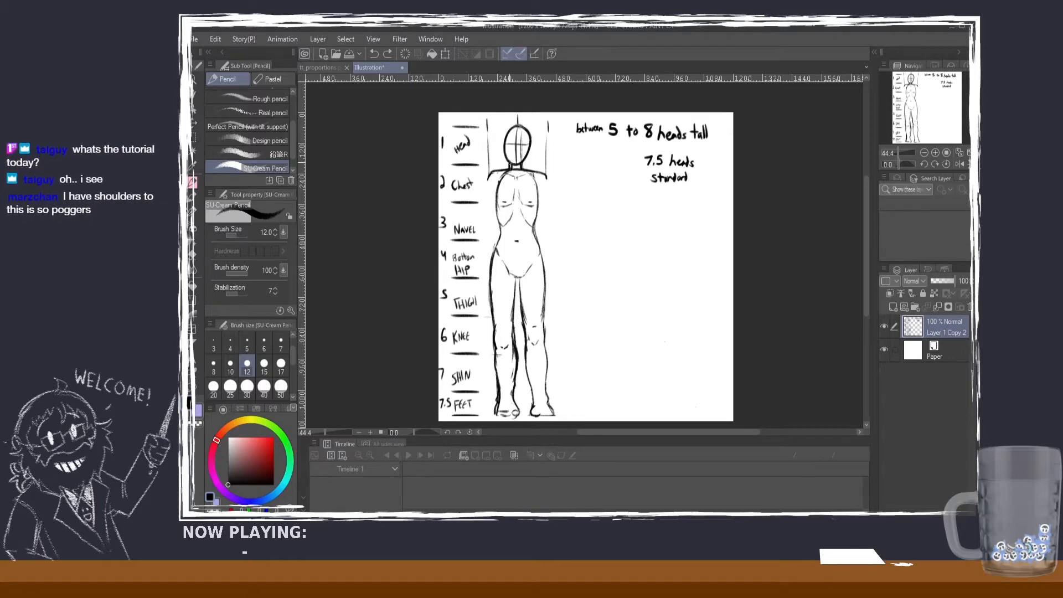
# Step: Mark the elbow level at the base of the ribs and draw the upper arm from the shoulder down to a small elbow circle
pyautogui.scroll(3, 546, 152)
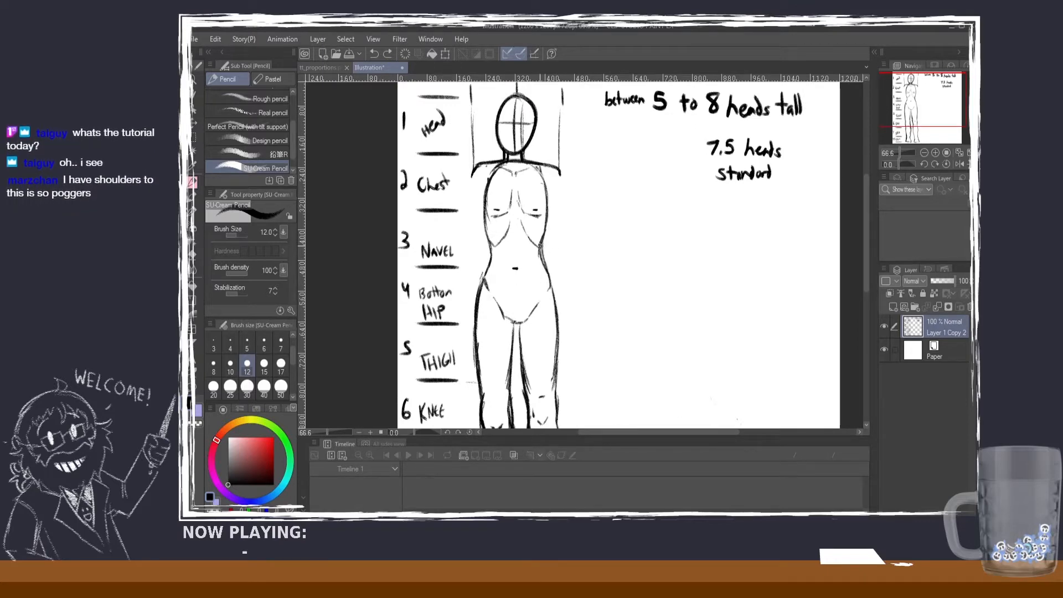
pyautogui.moveTo(541, 247); pyautogui.dragTo(576, 230)
pyautogui.hotkey('ctrl', 'z')
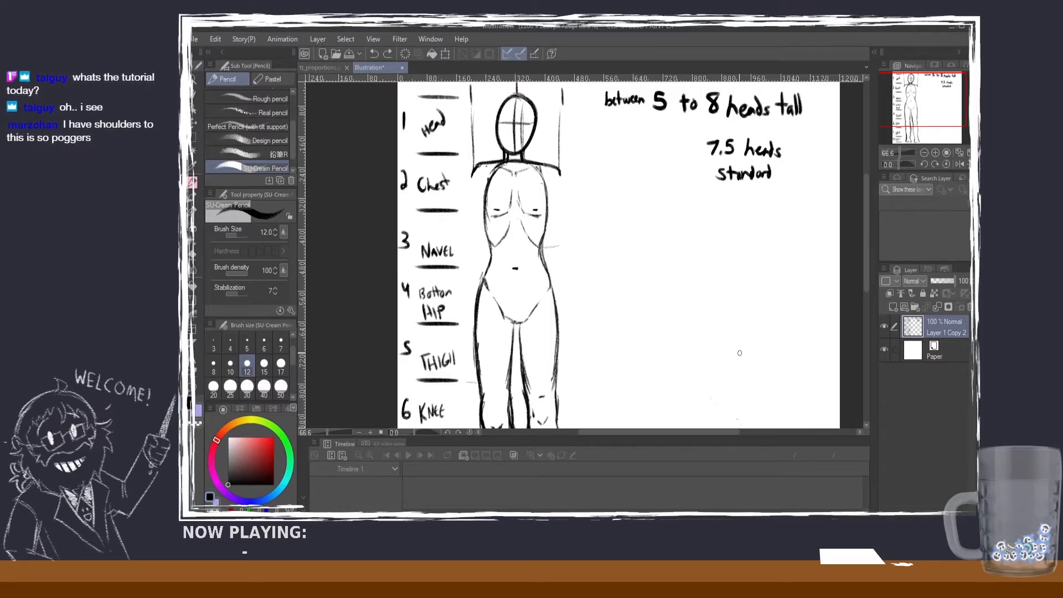
pyautogui.moveTo(537, 245); pyautogui.dragTo(544, 249)
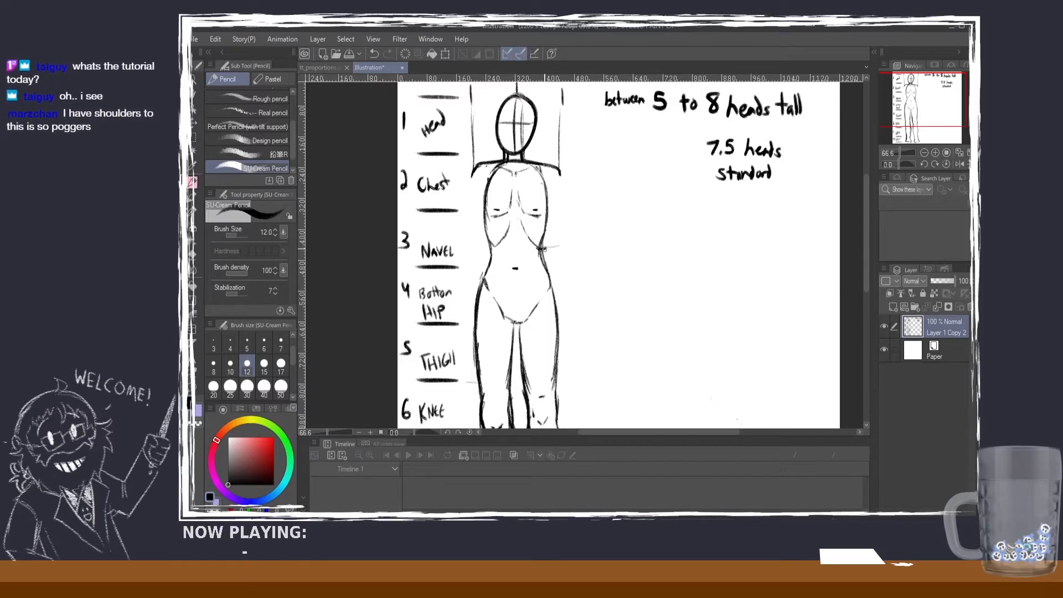
pyautogui.moveTo(558, 175); pyautogui.dragTo(567, 221)
pyautogui.hotkey('ctrl', 'z')
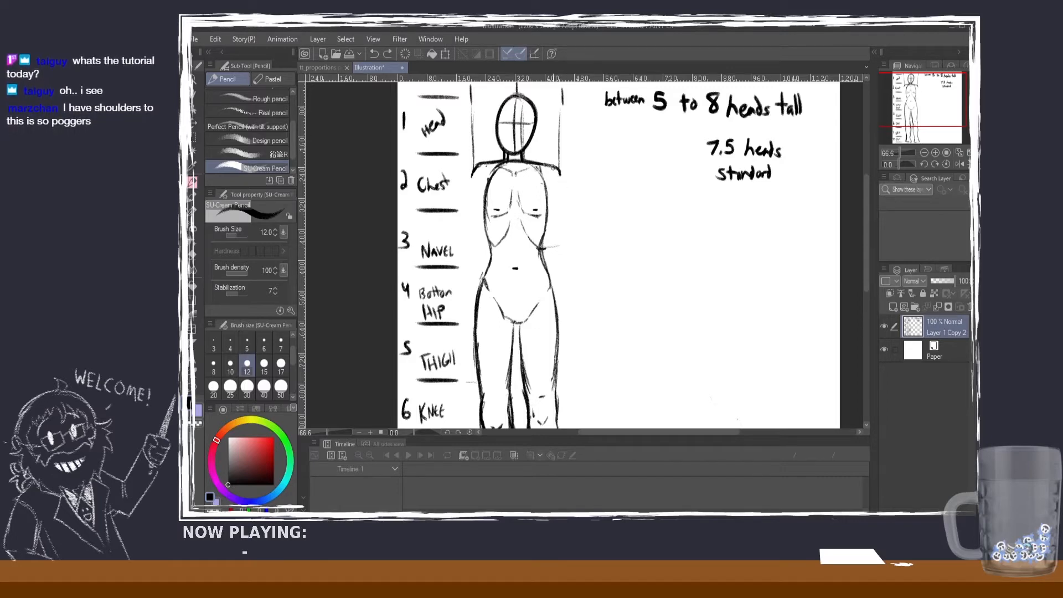
pyautogui.moveTo(555, 169)
pyautogui.mouseDown()
pyautogui.moveTo(569, 238)
pyautogui.moveTo(552, 238)
pyautogui.moveTo(546, 214)
pyautogui.moveTo(568, 240)
pyautogui.mouseUp()
pyautogui.moveTo(569, 237)
pyautogui.mouseDown()
pyautogui.moveTo(553, 242)
pyautogui.moveTo(566, 243)
pyautogui.mouseUp()
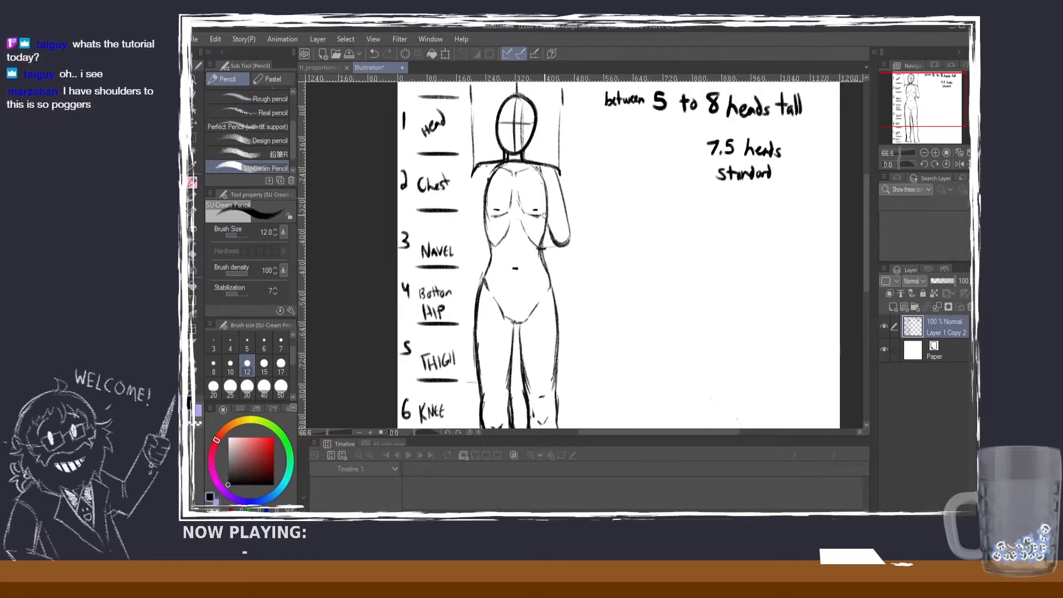
pyautogui.moveTo(561, 238); pyautogui.dragTo(568, 242)
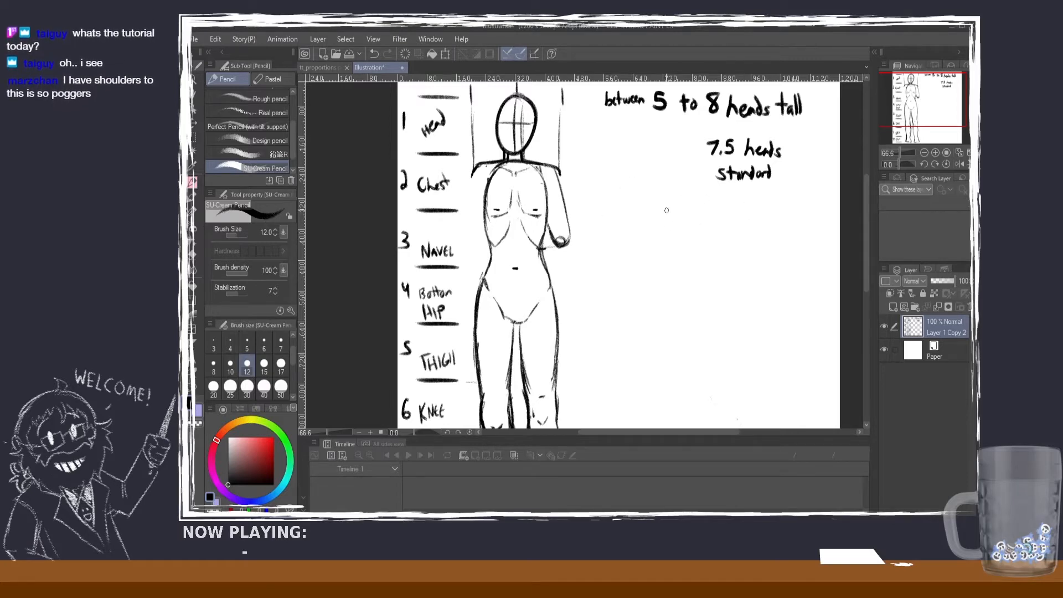
# Step: Write the note "Elbow at Rib base" below the 7.5 heads note and darken the elbow-level line on the figure
pyautogui.moveTo(664, 208)
pyautogui.mouseDown()
pyautogui.moveTo(666, 225)
pyautogui.moveTo(714, 223)
pyautogui.mouseUp()
pyautogui.moveTo(719, 201)
pyautogui.mouseDown()
pyautogui.moveTo(721, 220)
pyautogui.moveTo(735, 222)
pyautogui.mouseUp()
pyautogui.click(735, 205)
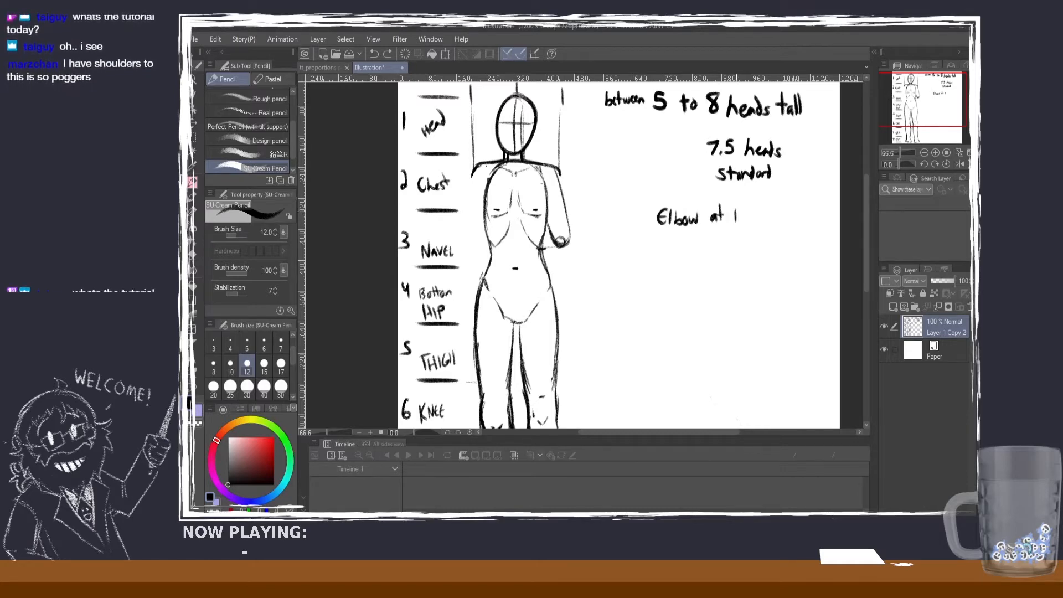
pyautogui.hotkey('ctrl', 'z')
pyautogui.hotkey('ctrl', 'z')
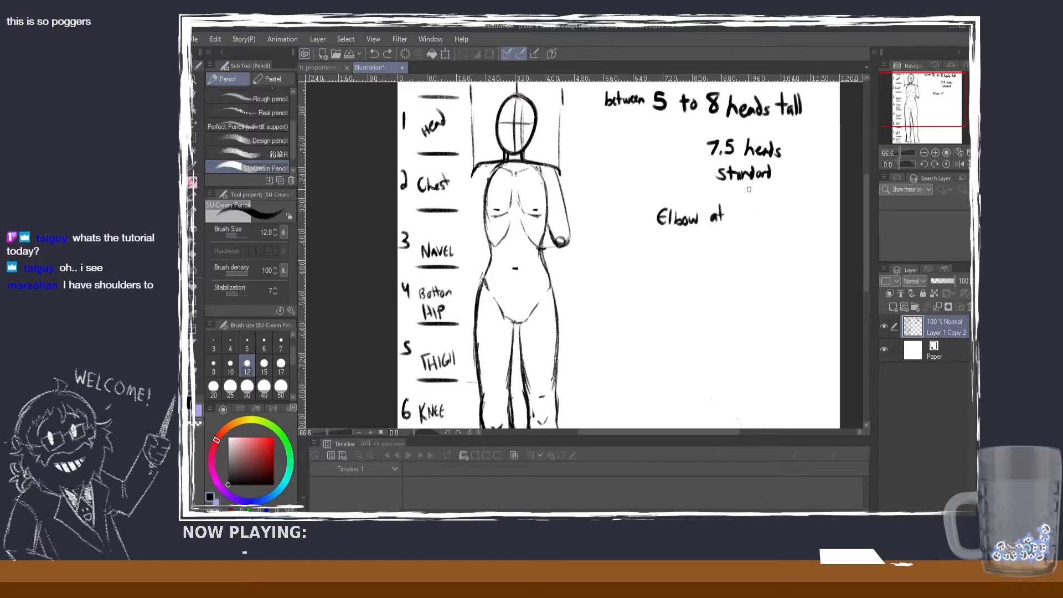
pyautogui.moveTo(545, 248); pyautogui.dragTo(569, 248)
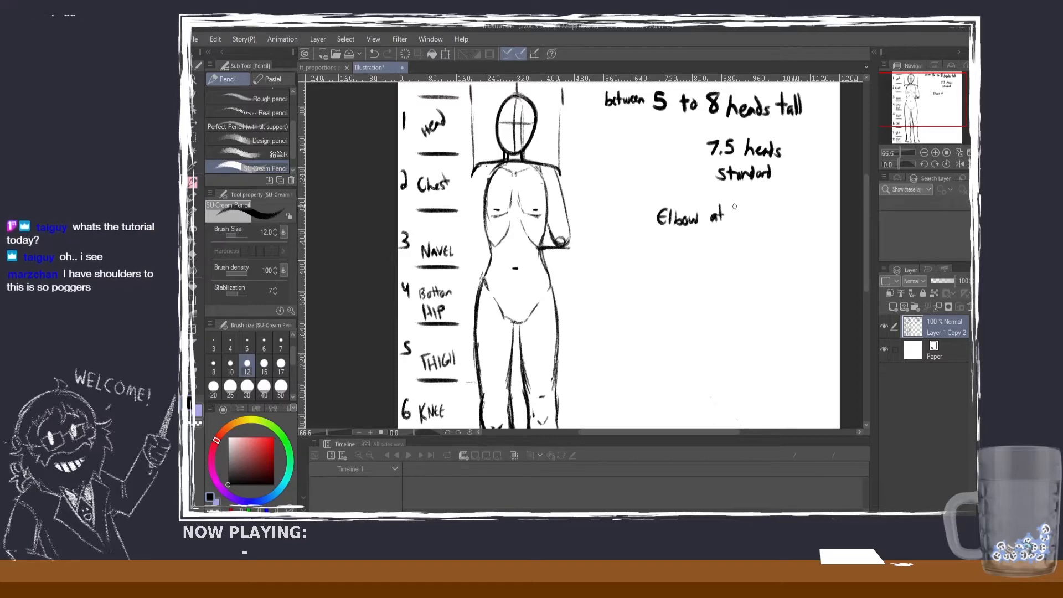
pyautogui.moveTo(734, 205)
pyautogui.mouseDown()
pyautogui.moveTo(732, 221)
pyautogui.moveTo(797, 224)
pyautogui.mouseUp()
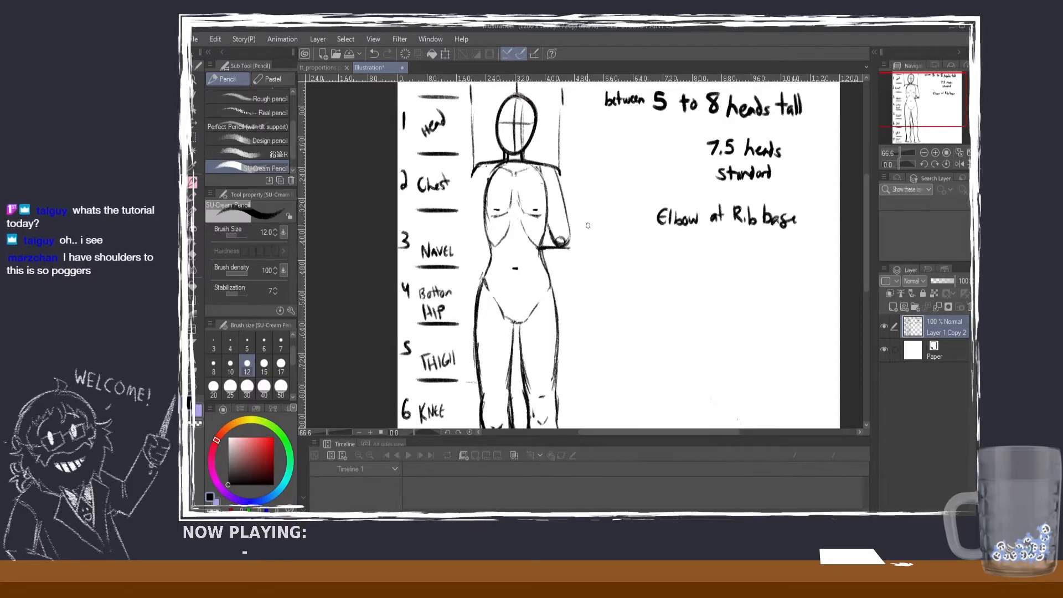
# Step: Draw an arrow from the elbow note pointing towards the figure's arm
pyautogui.scroll(-2, 761, 203)
pyautogui.moveTo(661, 221); pyautogui.dragTo(619, 223)
pyautogui.moveTo(627, 217)
pyautogui.mouseDown()
pyautogui.moveTo(618, 223)
pyautogui.moveTo(628, 228)
pyautogui.mouseUp()
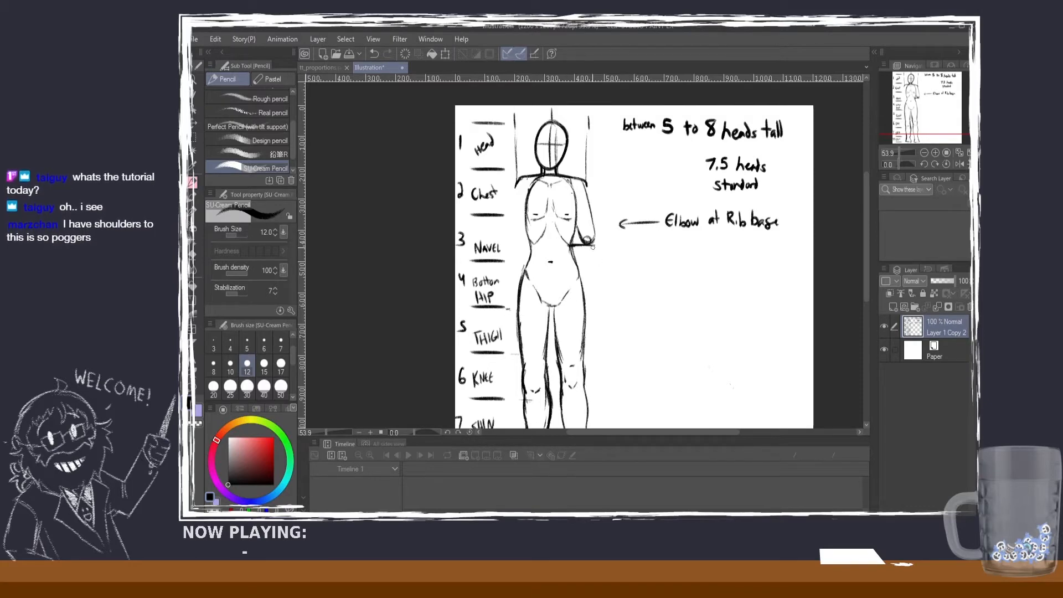
pyautogui.moveTo(591, 237)
pyautogui.mouseDown()
pyautogui.moveTo(598, 301)
pyautogui.moveTo(597, 273)
pyautogui.moveTo(589, 301)
pyautogui.mouseUp()
pyautogui.hotkey('ctrl', 'z')
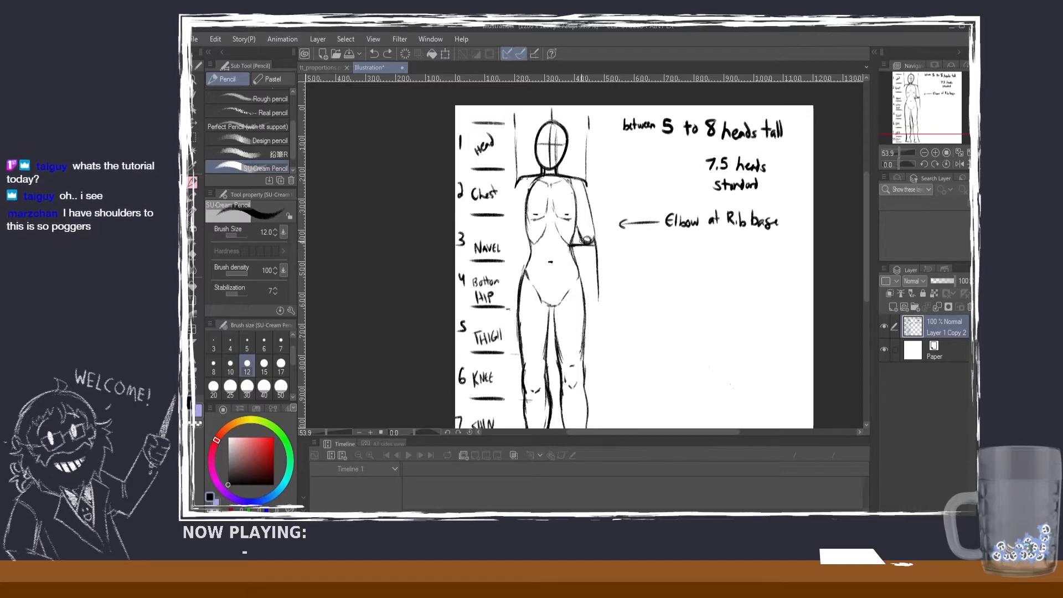
pyautogui.moveTo(585, 240); pyautogui.dragTo(592, 290)
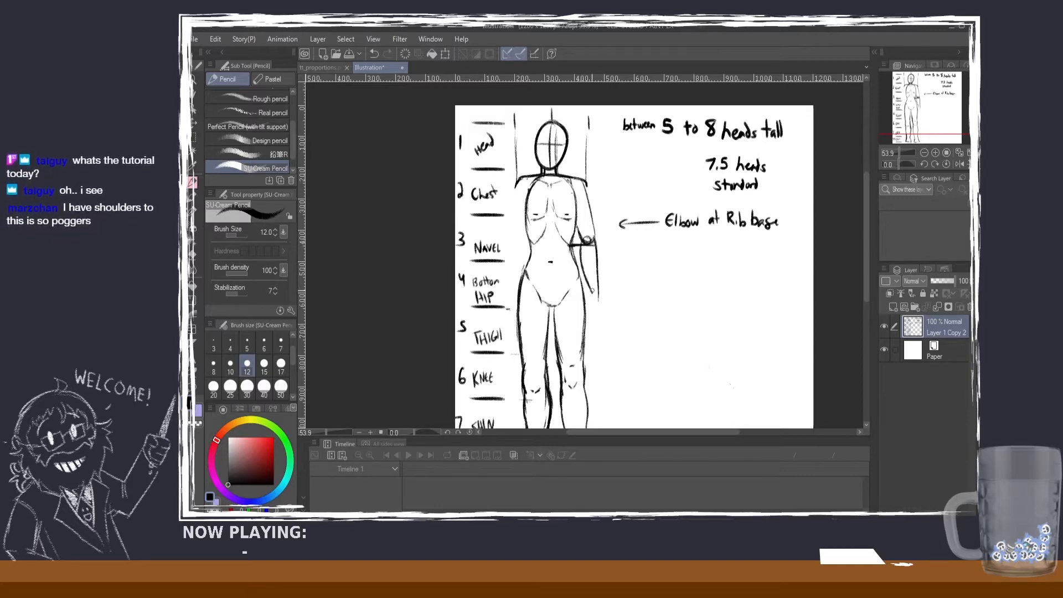
pyautogui.moveTo(589, 238); pyautogui.dragTo(600, 299)
pyautogui.hotkey('ctrl', 'z')
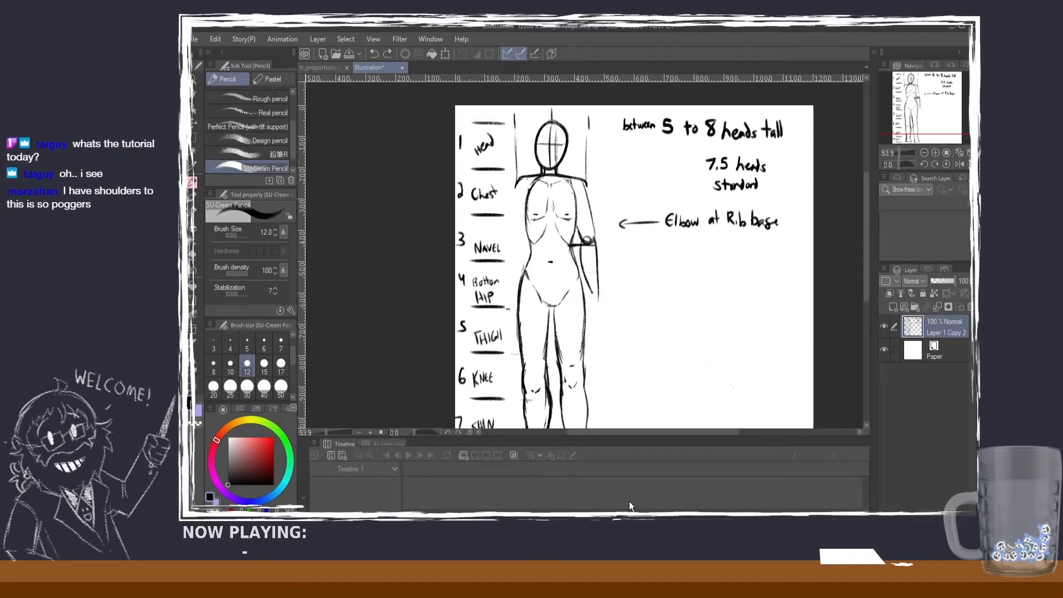
pyautogui.moveTo(596, 249)
pyautogui.mouseDown()
pyautogui.moveTo(599, 300)
pyautogui.moveTo(580, 249)
pyautogui.mouseUp()
pyautogui.moveTo(597, 288)
pyautogui.mouseDown()
pyautogui.moveTo(600, 300)
pyautogui.moveTo(597, 291)
pyautogui.mouseUp()
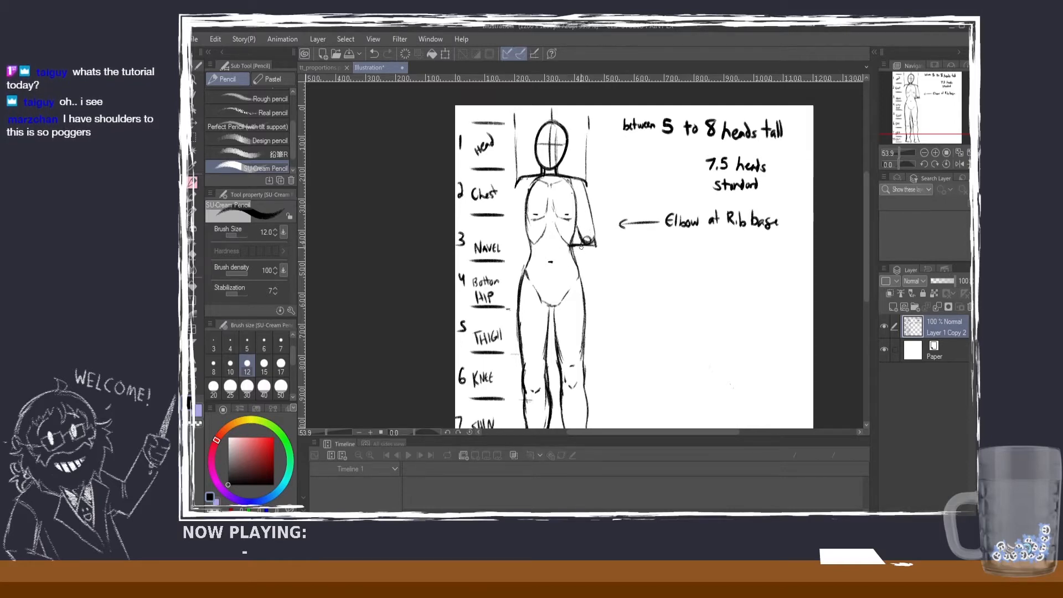
pyautogui.hotkey('ctrl', 'z')
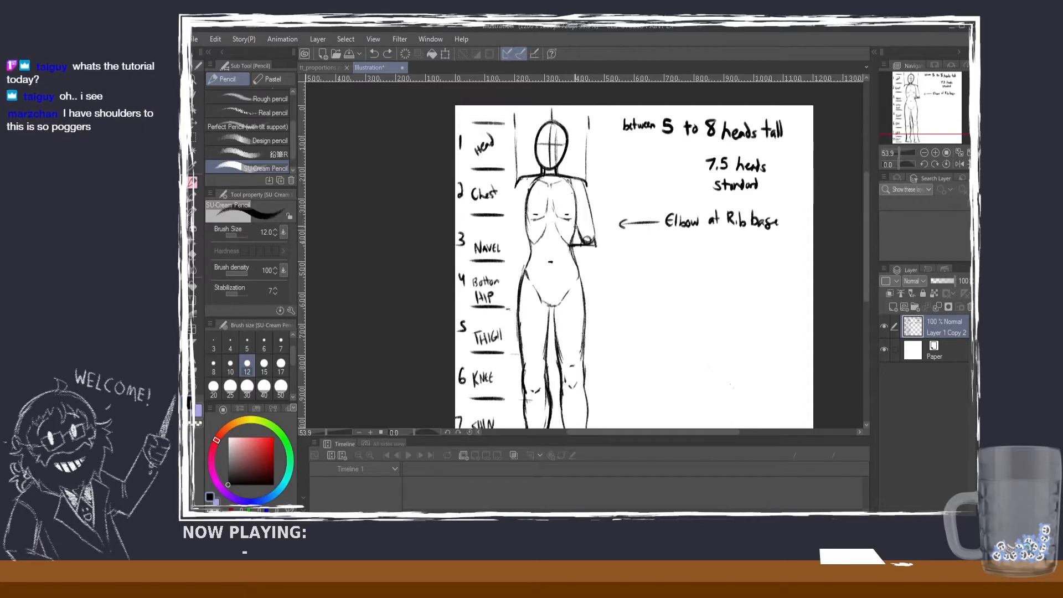
# Step: Write the note "(between Rib and navel)" below the "Elbow at Rib base" note
pyautogui.hotkey('ctrl', 'y')
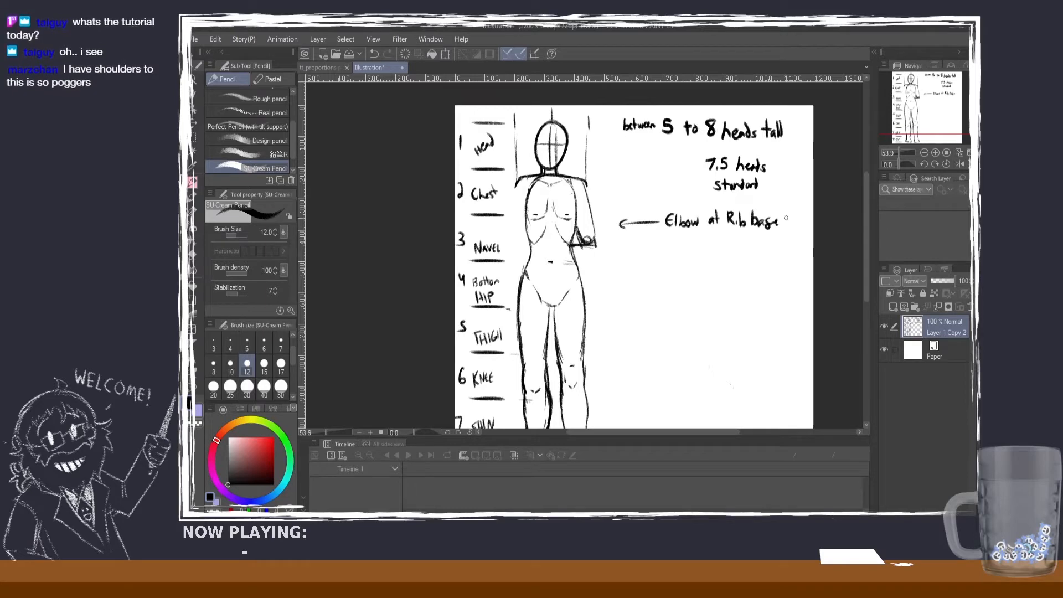
pyautogui.hotkey('ctrl', 'z')
pyautogui.moveTo(680, 233)
pyautogui.mouseDown()
pyautogui.moveTo(679, 251)
pyautogui.moveTo(696, 239)
pyautogui.moveTo(791, 241)
pyautogui.moveTo(794, 228)
pyautogui.moveTo(796, 250)
pyautogui.mouseUp()
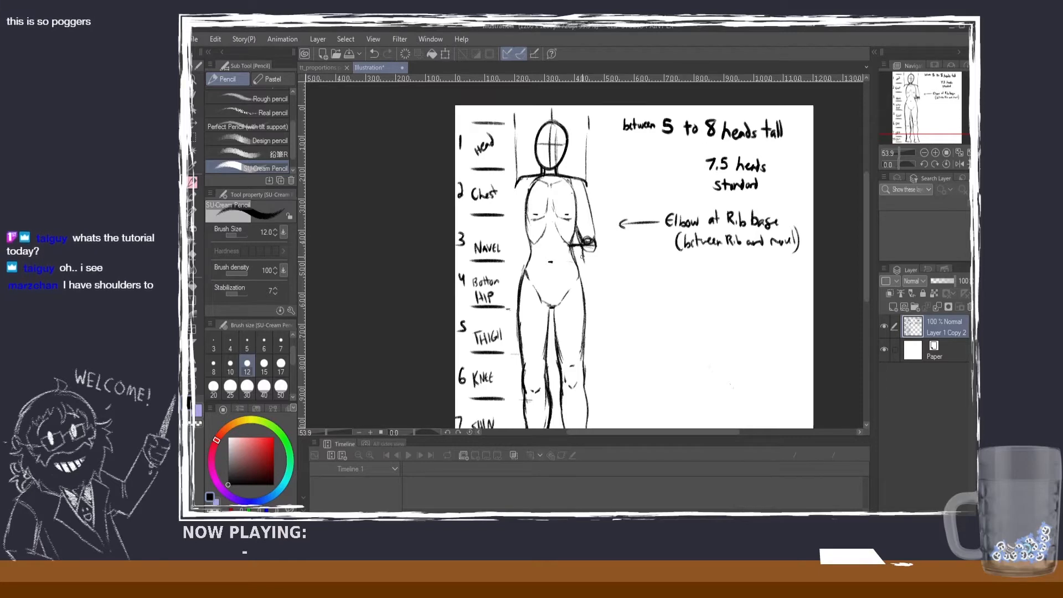
# Step: Draw the inner and outer forearm contours from the elbow circle down and slightly outward beside the hip
pyautogui.moveTo(588, 242); pyautogui.dragTo(603, 272)
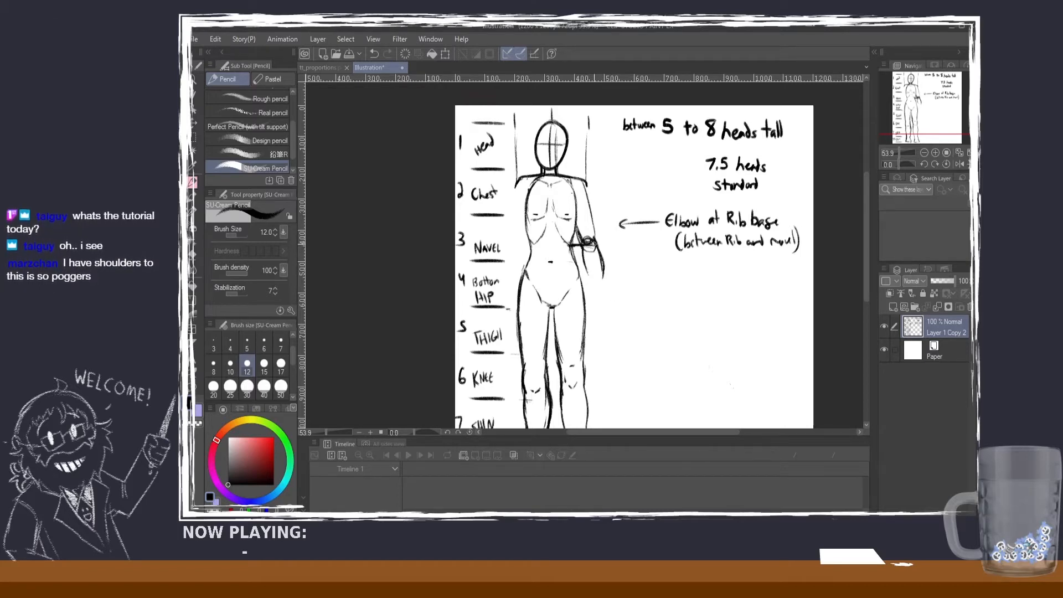
pyautogui.moveTo(588, 242); pyautogui.dragTo(603, 280)
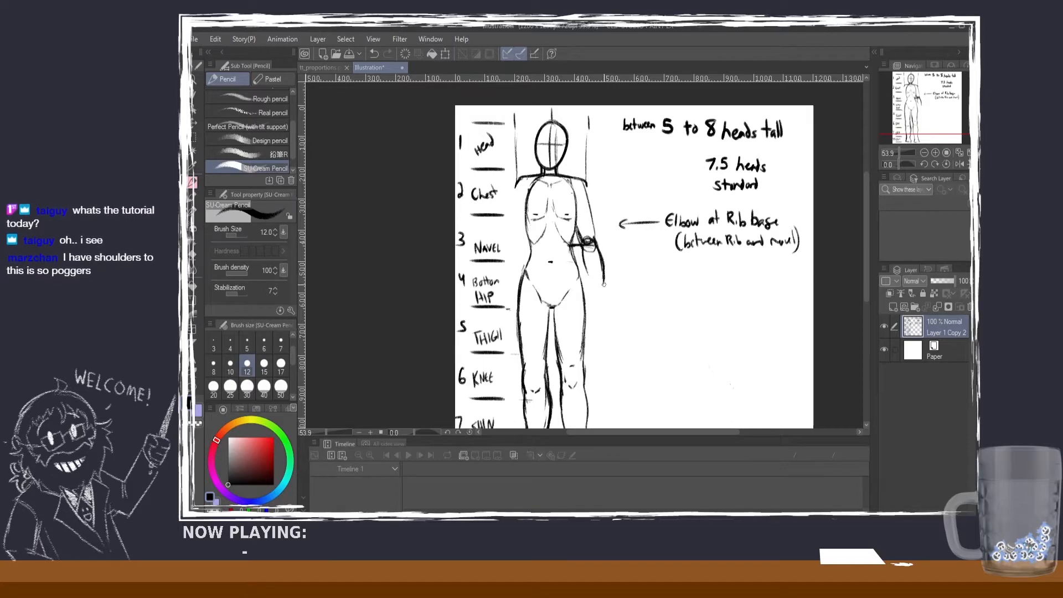
pyautogui.hotkey('ctrl', 'z')
pyautogui.moveTo(584, 264); pyautogui.dragTo(606, 290)
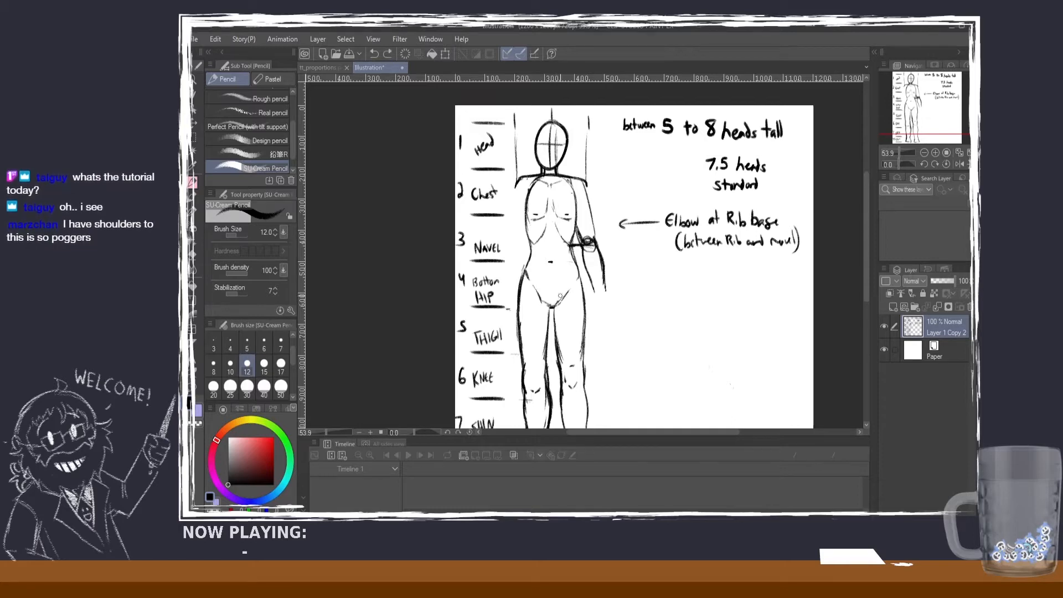
# Step: Darken the V-shaped crotch lines of the pelvis and close the forearm with a short wrist line near crotch level
pyautogui.moveTo(568, 287); pyautogui.dragTo(557, 302)
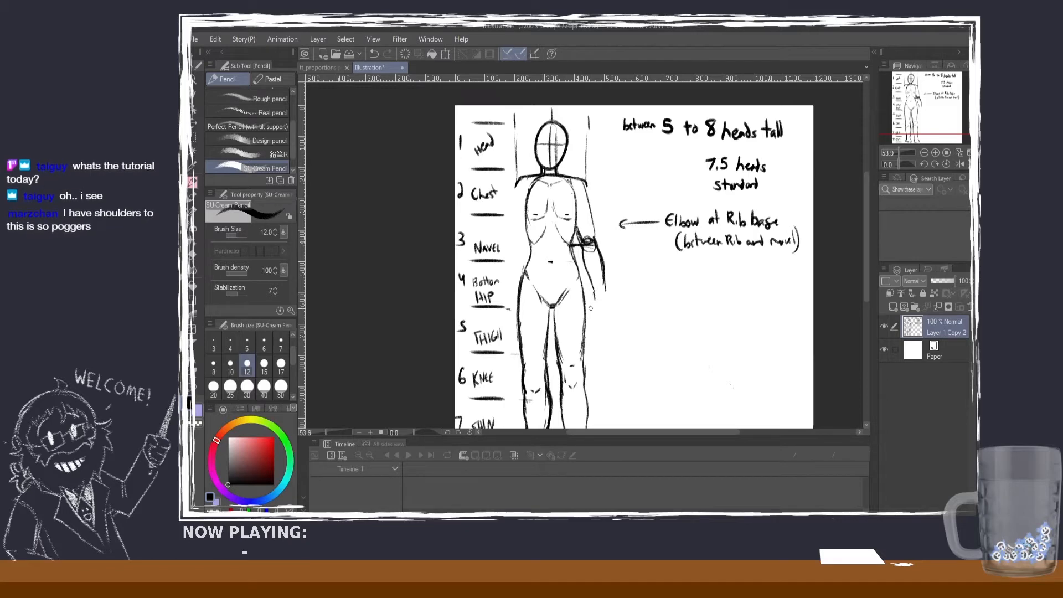
pyautogui.hotkey('ctrl', 'z')
pyautogui.moveTo(595, 294); pyautogui.dragTo(607, 298)
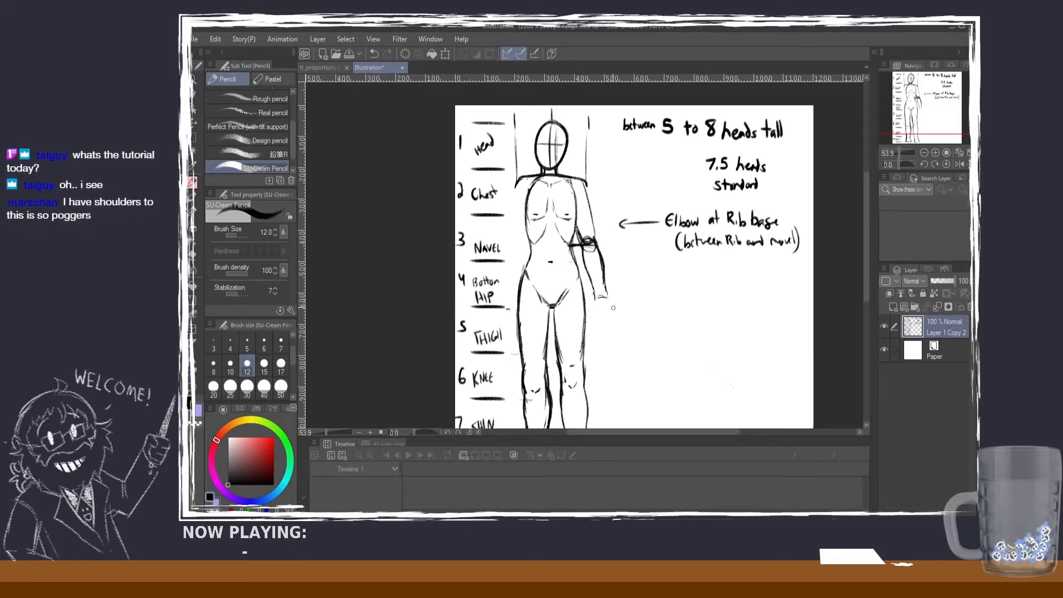
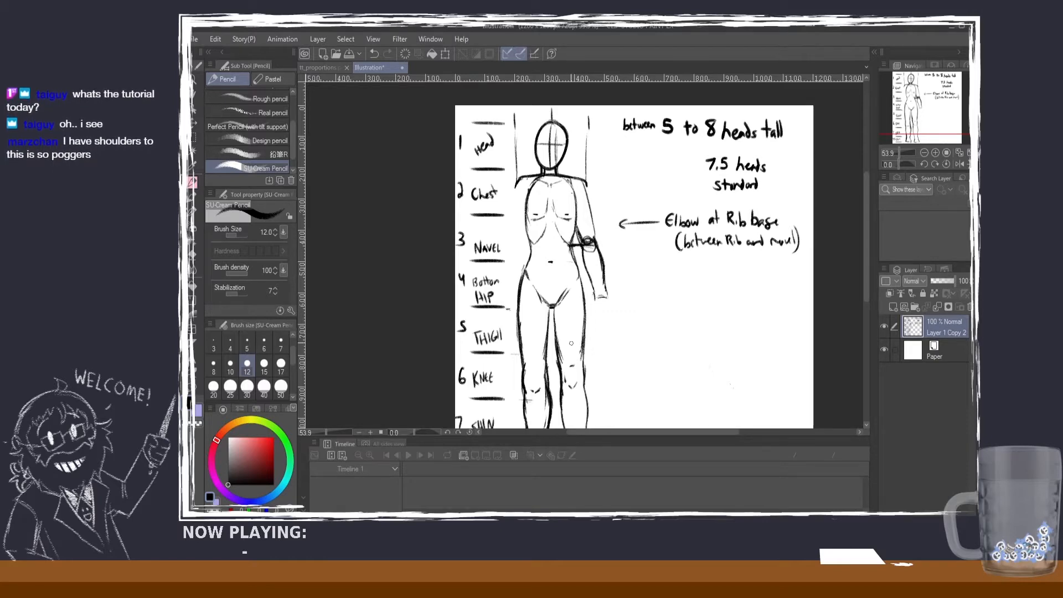
# Step: Draw a short wrist-level line at crotch height and sketch the hand with thumb and fingers beside the upper thigh
pyautogui.hotkey('ctrl', 'z')
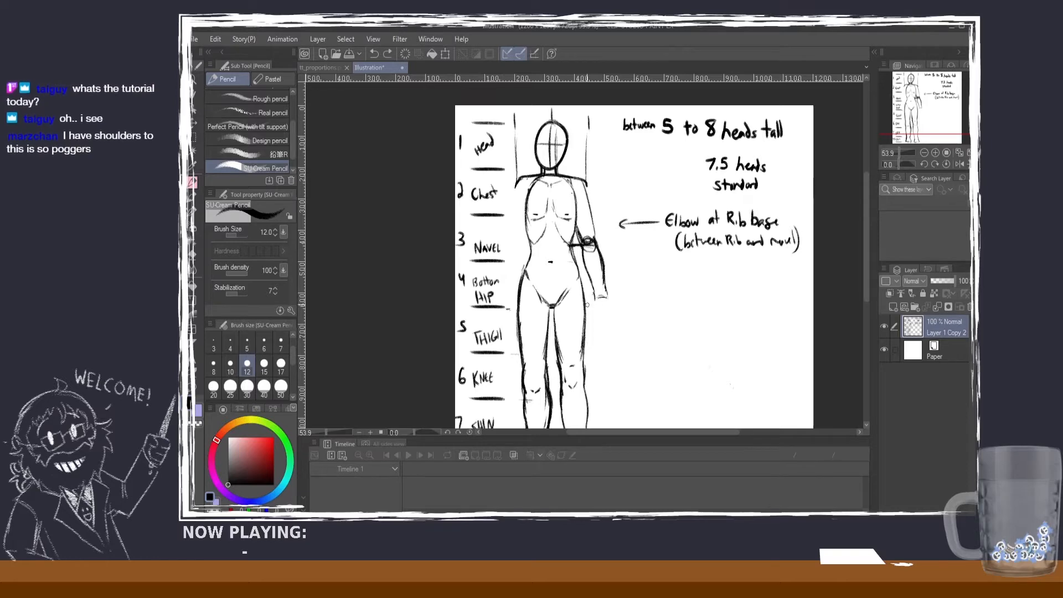
pyautogui.moveTo(587, 305); pyautogui.dragTo(596, 303)
pyautogui.hotkey('ctrl', 'z')
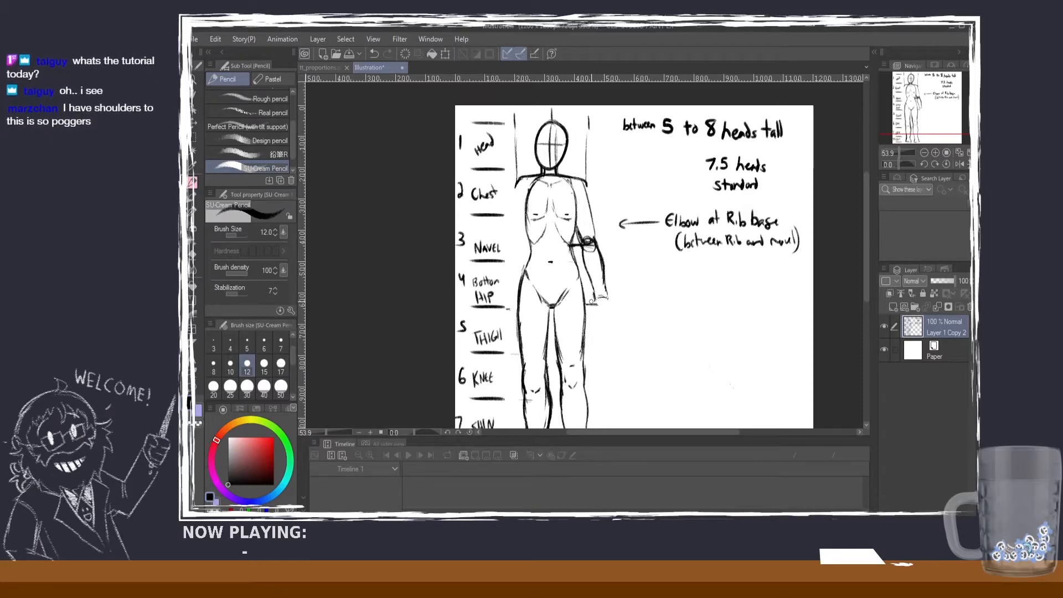
pyautogui.moveTo(594, 300)
pyautogui.mouseDown()
pyautogui.moveTo(592, 309)
pyautogui.moveTo(610, 308)
pyautogui.moveTo(598, 302)
pyautogui.moveTo(590, 323)
pyautogui.moveTo(609, 326)
pyautogui.moveTo(607, 302)
pyautogui.moveTo(610, 326)
pyautogui.moveTo(591, 307)
pyautogui.mouseUp()
pyautogui.hotkey('ctrl', 'z')
pyautogui.hotkey('ctrl', 'z')
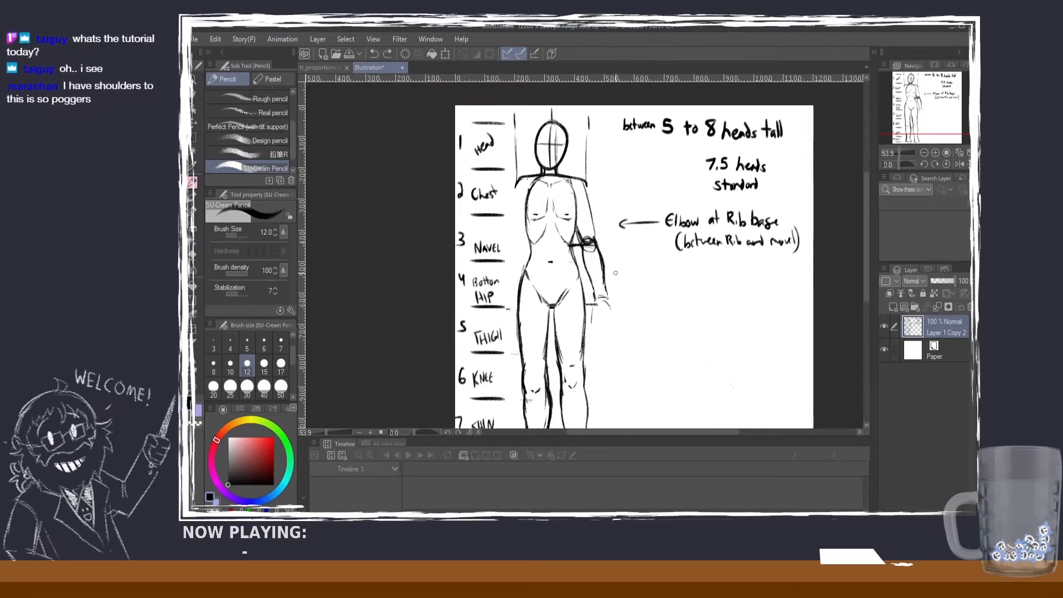
pyautogui.moveTo(595, 306)
pyautogui.mouseDown()
pyautogui.moveTo(598, 320)
pyautogui.moveTo(609, 315)
pyautogui.moveTo(590, 326)
pyautogui.moveTo(594, 307)
pyautogui.moveTo(589, 323)
pyautogui.moveTo(609, 337)
pyautogui.mouseUp()
pyautogui.hotkey('ctrl', 'z')
pyautogui.hotkey('ctrl', 'z')
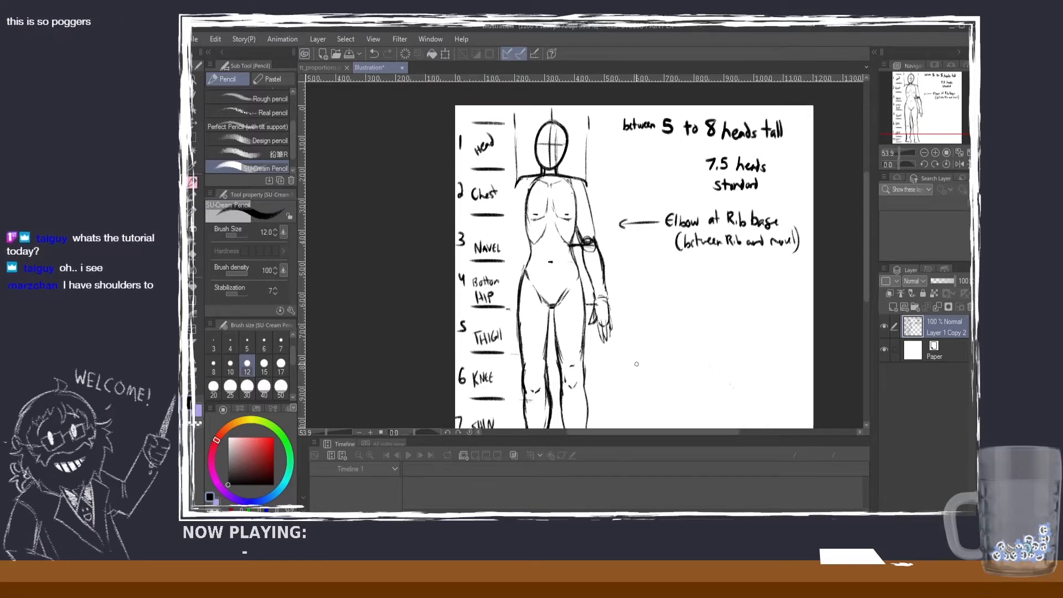
# Step: Refine the outer contour of the hand just below the wrist with a short stroke
pyautogui.scroll(3, 588, 313)
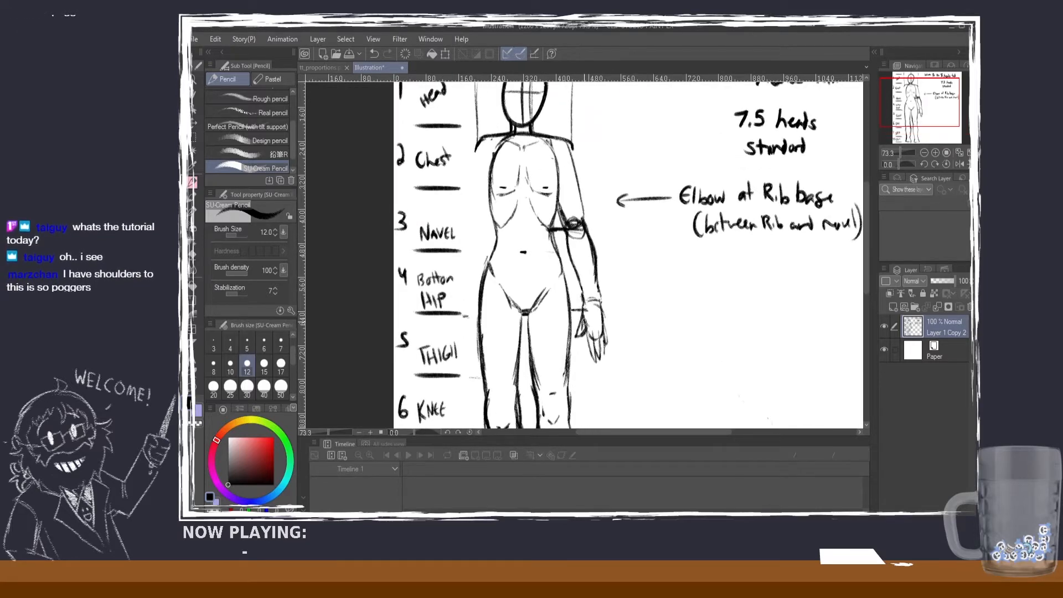
pyautogui.moveTo(601, 304); pyautogui.dragTo(605, 344)
pyautogui.hotkey('ctrl', 'z')
pyautogui.hotkey('ctrl', 'z')
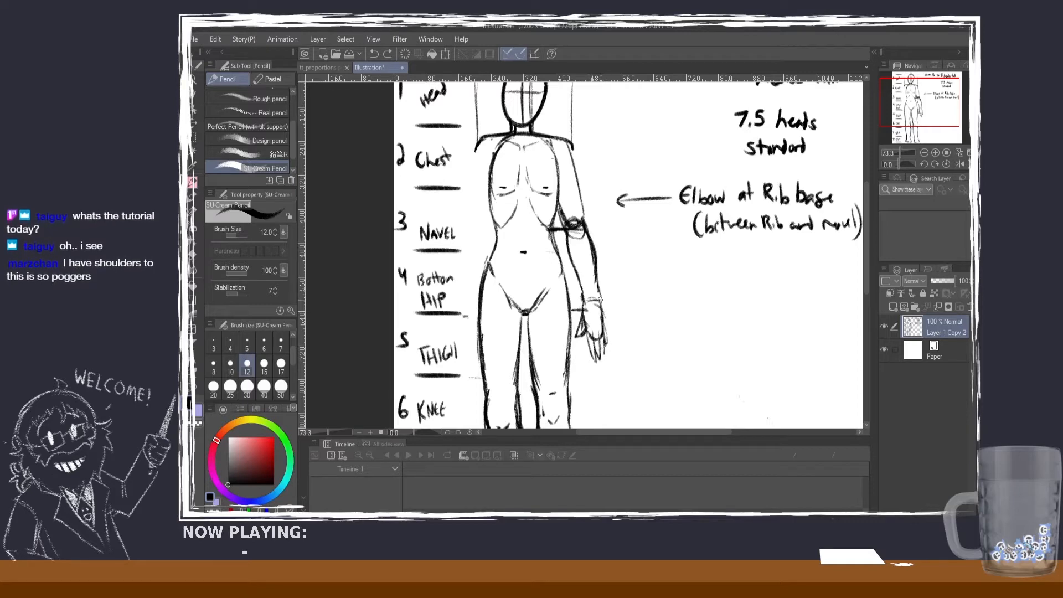
pyautogui.moveTo(600, 302); pyautogui.dragTo(601, 315)
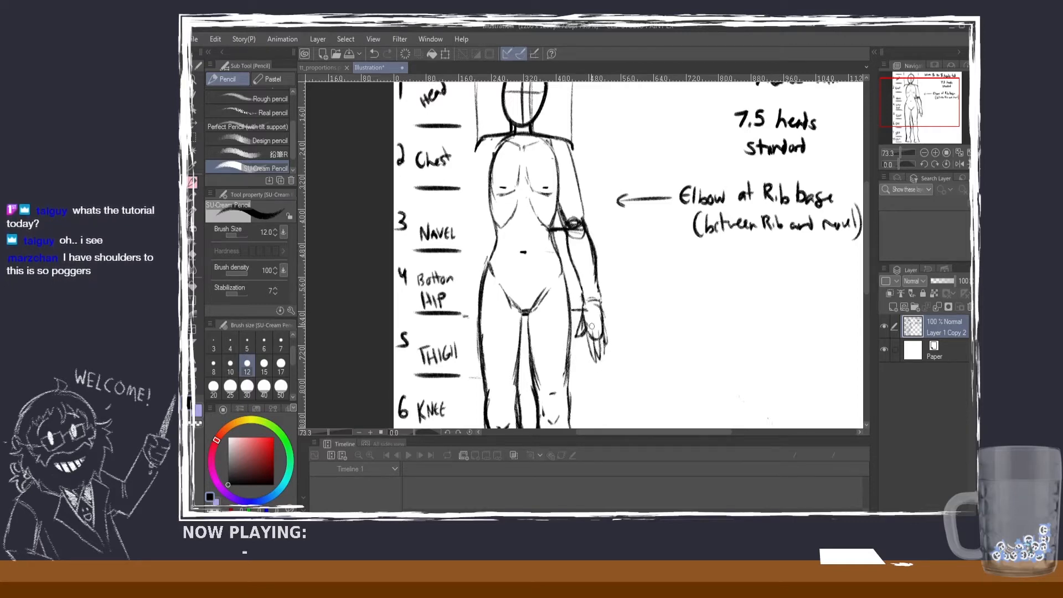
pyautogui.scroll(-3, 600, 365)
pyautogui.scroll(1, 606, 350)
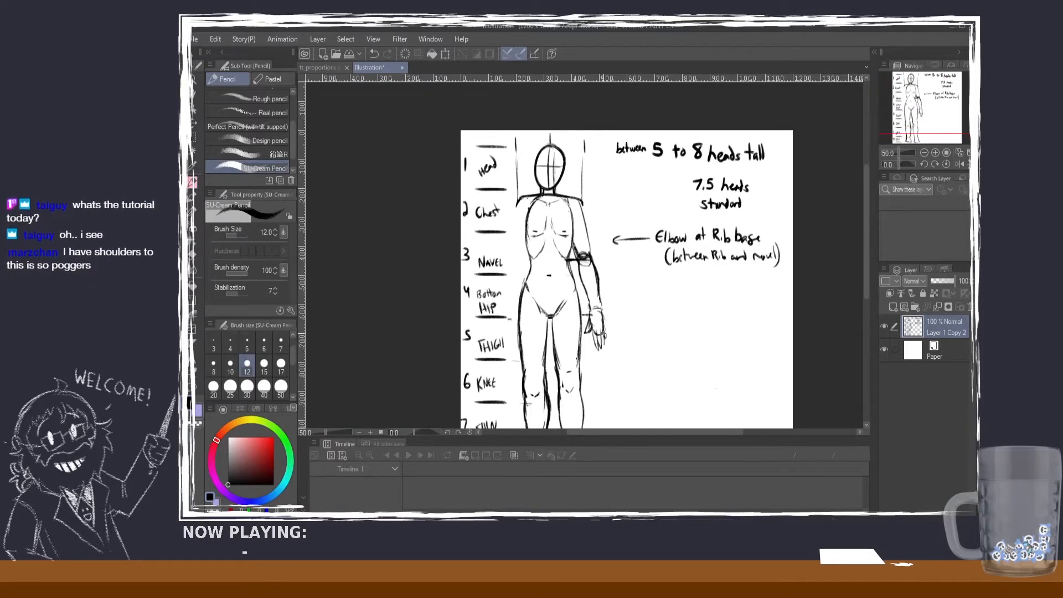
# Step: Write the note "WRIST AT THIGH GAP" beside the figure's wrist and draw an arrow from it towards the wrist
pyautogui.scroll(1, 624, 301)
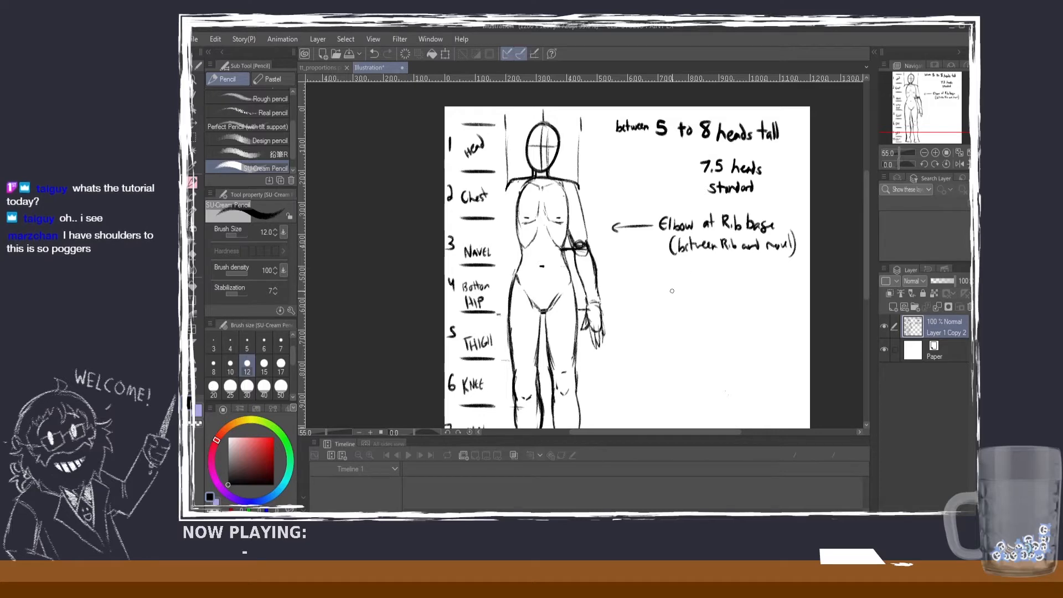
pyautogui.moveTo(674, 289)
pyautogui.mouseDown()
pyautogui.moveTo(697, 299)
pyautogui.moveTo(711, 285)
pyautogui.mouseUp()
pyautogui.moveTo(706, 287)
pyautogui.mouseDown()
pyautogui.moveTo(707, 299)
pyautogui.moveTo(718, 299)
pyautogui.mouseUp()
pyautogui.moveTo(721, 288); pyautogui.dragTo(725, 294)
pyautogui.moveTo(722, 288); pyautogui.dragTo(725, 299)
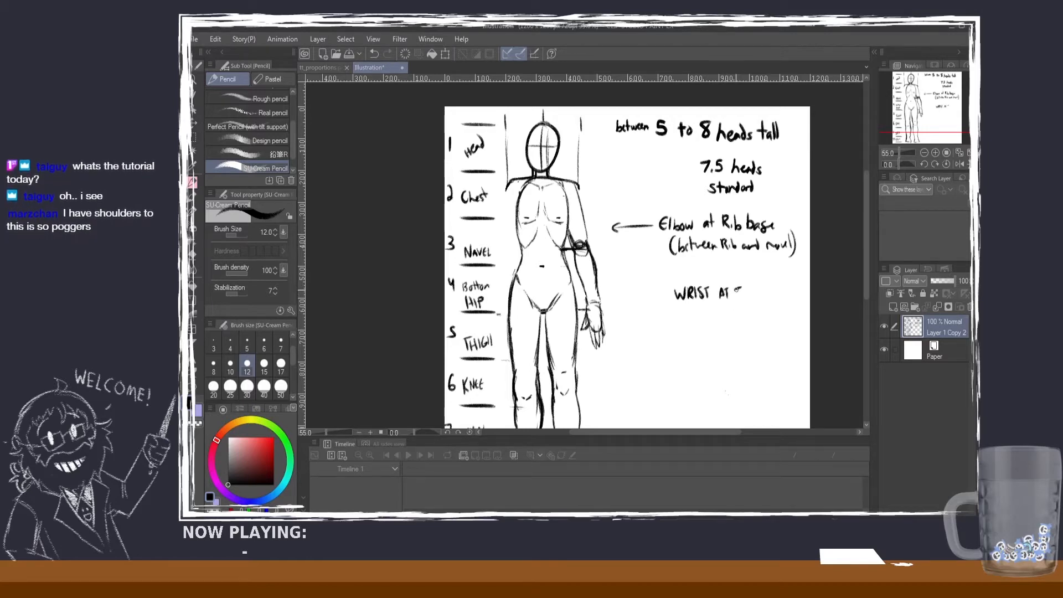
pyautogui.hotkey('ctrl', 'z')
pyautogui.moveTo(736, 286); pyautogui.dragTo(742, 286)
pyautogui.hotkey('ctrl', 'z')
pyautogui.moveTo(738, 288); pyautogui.dragTo(746, 297)
pyautogui.moveTo(743, 293); pyautogui.dragTo(764, 290)
pyautogui.moveTo(763, 283)
pyautogui.mouseDown()
pyautogui.moveTo(763, 297)
pyautogui.moveTo(755, 293)
pyautogui.moveTo(765, 290)
pyautogui.mouseUp()
pyautogui.hotkey('ctrl', 'z')
pyautogui.hotkey('ctrl', 'z')
pyautogui.hotkey('ctrl', 'z')
pyautogui.hotkey('ctrl', 'z')
pyautogui.hotkey('ctrl', 'z')
pyautogui.moveTo(766, 284)
pyautogui.mouseDown()
pyautogui.moveTo(765, 297)
pyautogui.moveTo(776, 297)
pyautogui.mouseUp()
pyautogui.moveTo(779, 285); pyautogui.dragTo(781, 292)
pyautogui.moveTo(784, 285); pyautogui.dragTo(784, 296)
pyautogui.moveTo(783, 284); pyautogui.dragTo(786, 286)
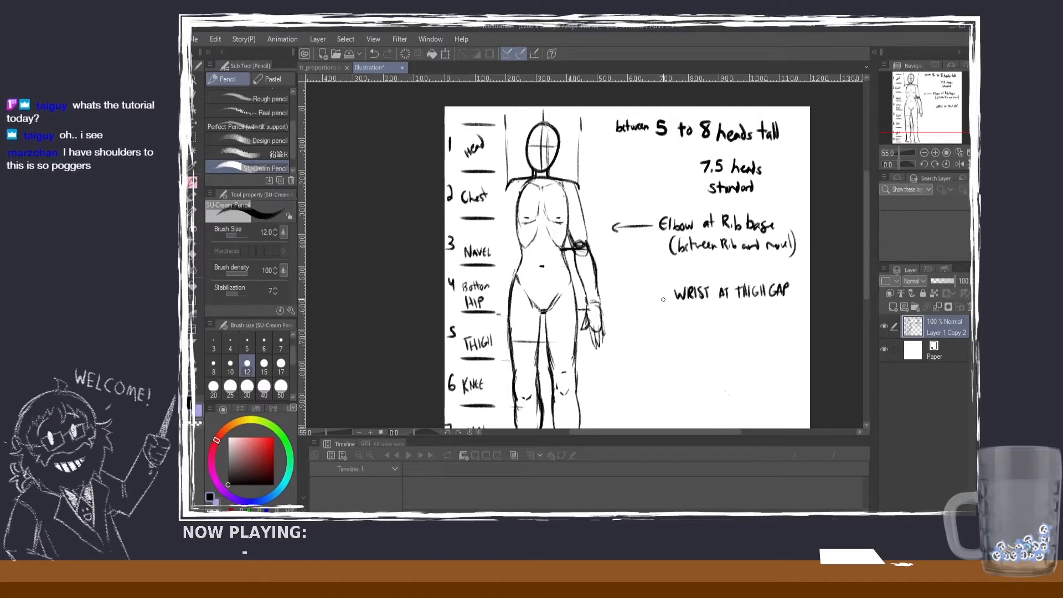
pyautogui.moveTo(667, 299); pyautogui.dragTo(635, 304)
# Step: Draw an arrow towards the fingertips and write the note "FINGER TIPS HALFWAY DOWN THIGH" beside it
pyautogui.moveTo(617, 346)
pyautogui.mouseDown()
pyautogui.moveTo(662, 346)
pyautogui.moveTo(670, 332)
pyautogui.mouseUp()
pyautogui.moveTo(663, 339)
pyautogui.mouseDown()
pyautogui.moveTo(698, 342)
pyautogui.moveTo(714, 329)
pyautogui.moveTo(713, 341)
pyautogui.mouseUp()
pyautogui.moveTo(717, 330); pyautogui.dragTo(718, 335)
pyautogui.moveTo(724, 329)
pyautogui.mouseDown()
pyautogui.moveTo(718, 340)
pyautogui.moveTo(743, 330)
pyautogui.mouseUp()
pyautogui.moveTo(743, 330); pyautogui.dragTo(745, 335)
pyautogui.moveTo(748, 330); pyautogui.dragTo(750, 331)
pyautogui.moveTo(750, 331); pyautogui.dragTo(766, 334)
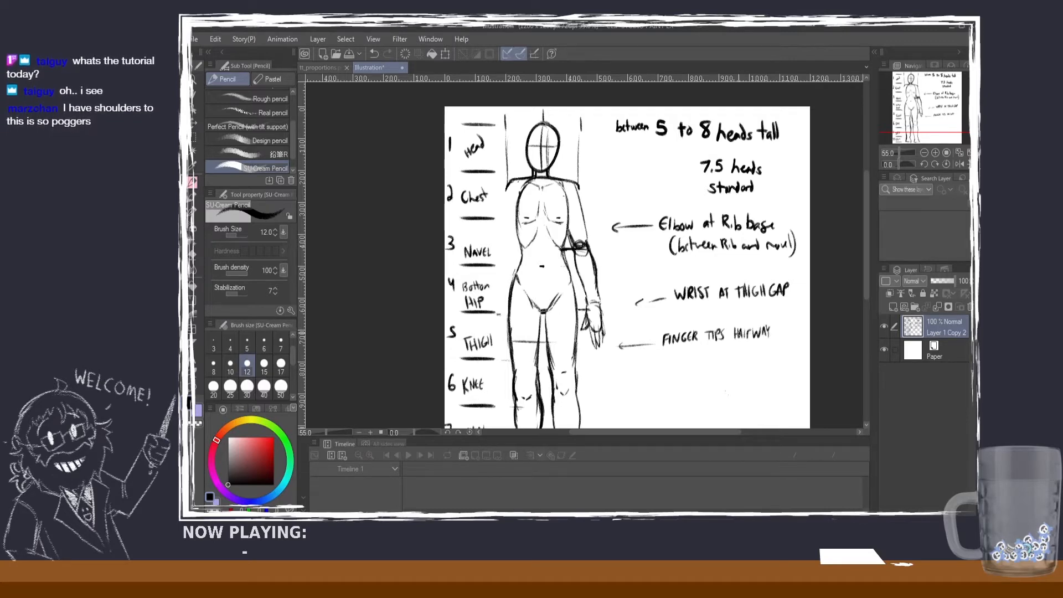
pyautogui.moveTo(681, 349)
pyautogui.mouseDown()
pyautogui.moveTo(683, 360)
pyautogui.moveTo(723, 345)
pyautogui.moveTo(718, 357)
pyautogui.mouseUp()
pyautogui.moveTo(721, 348); pyautogui.dragTo(736, 357)
pyautogui.moveTo(739, 344); pyautogui.dragTo(740, 356)
pyautogui.moveTo(736, 351); pyautogui.dragTo(740, 351)
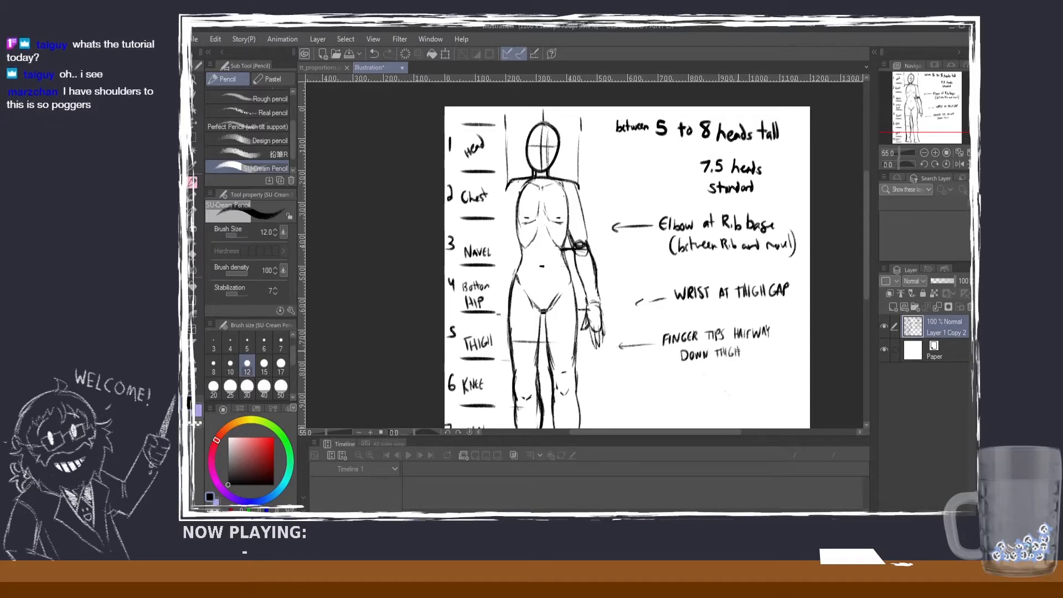
pyautogui.scroll(-3, 843, 249)
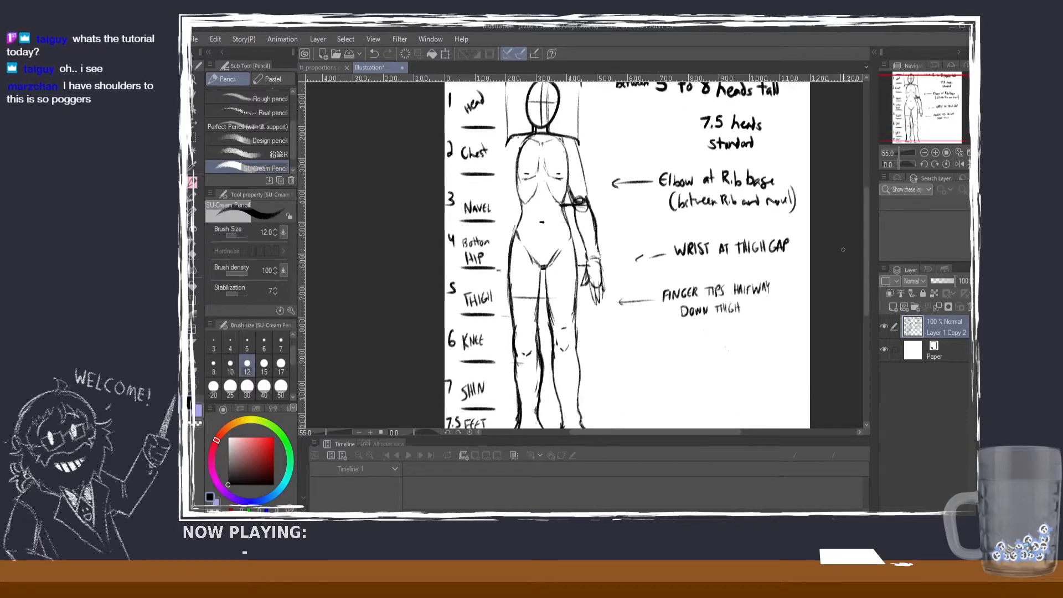
pyautogui.scroll(-2, 842, 249)
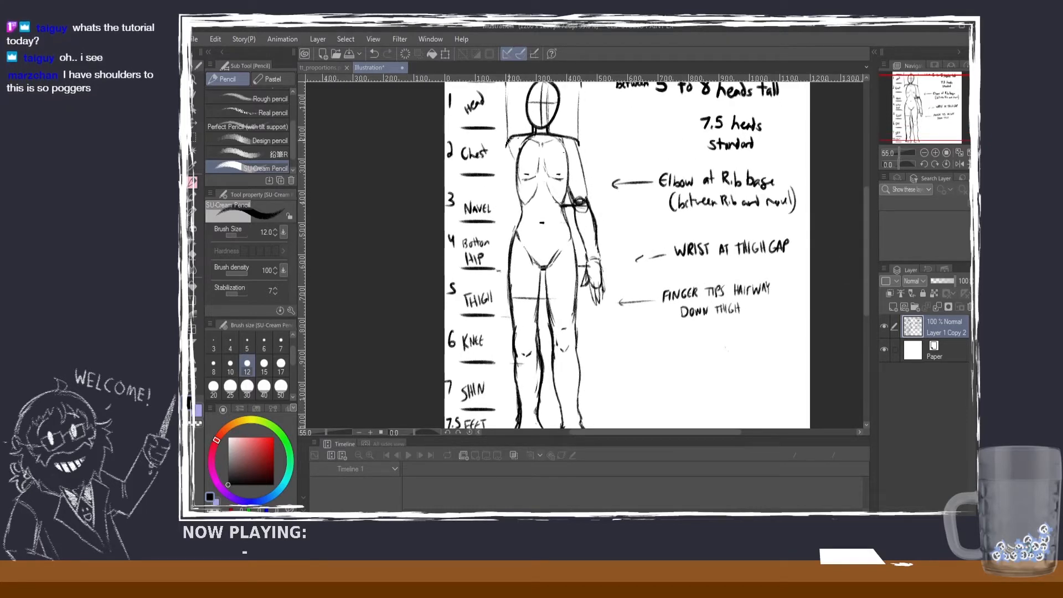
pyautogui.scroll(2, 842, 259)
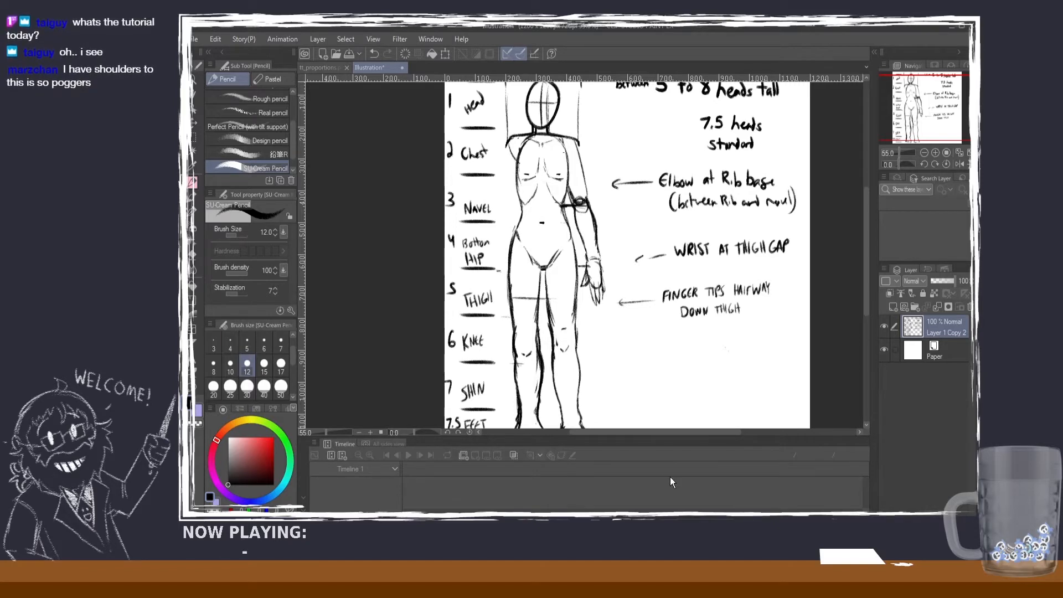
pyautogui.scroll(-2, 717, 331)
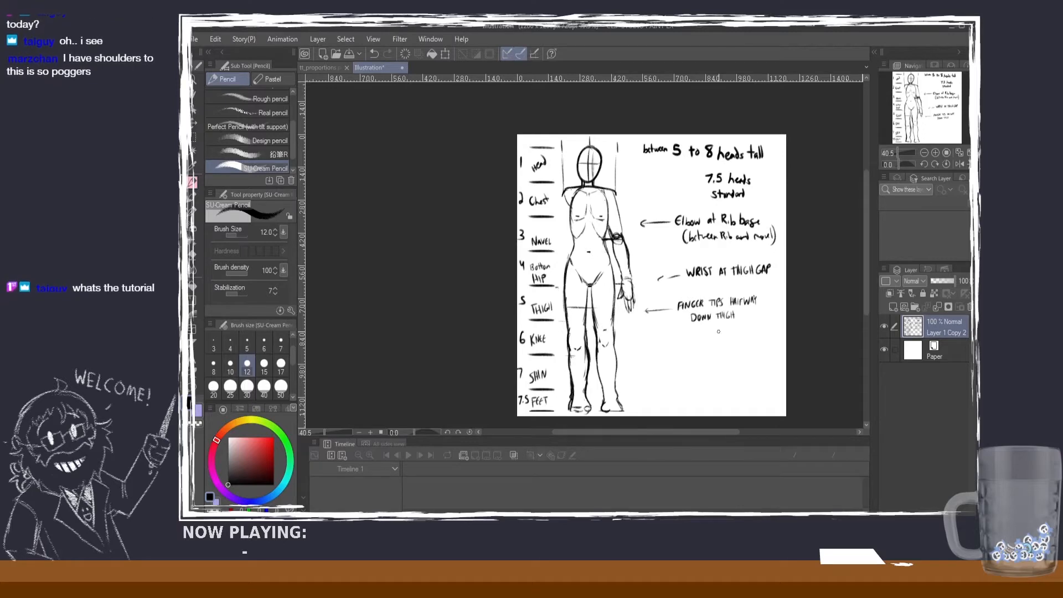
# Step: Tidy the underside of the figure's foot with the Hard eraser and return to the SU-Cream Pencil
pyautogui.moveTo(864, 273); pyautogui.dragTo(865, 291)
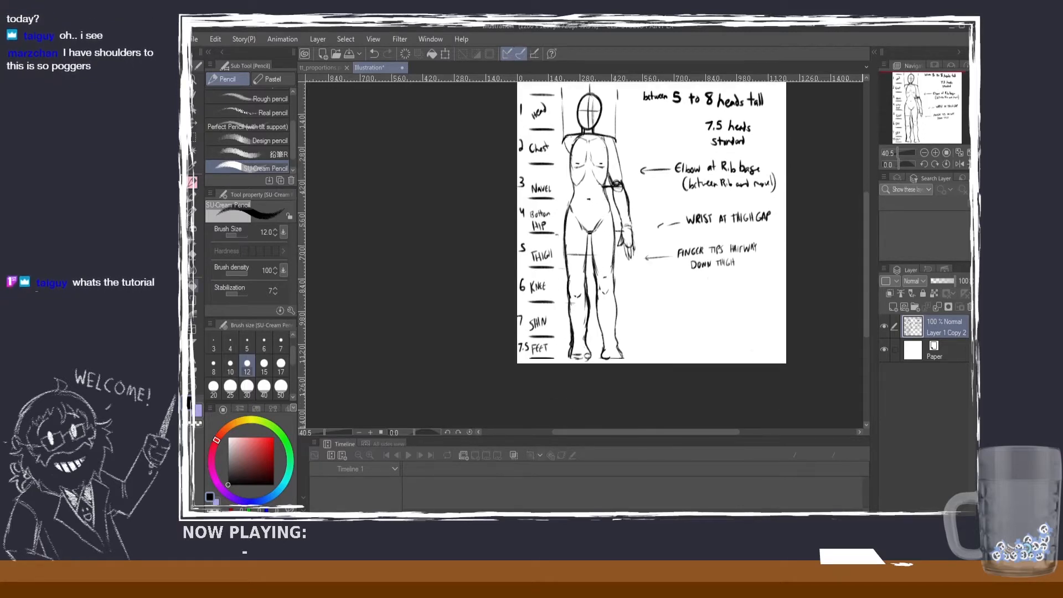
pyautogui.click(193, 258)
pyautogui.scroll(1, 559, 320)
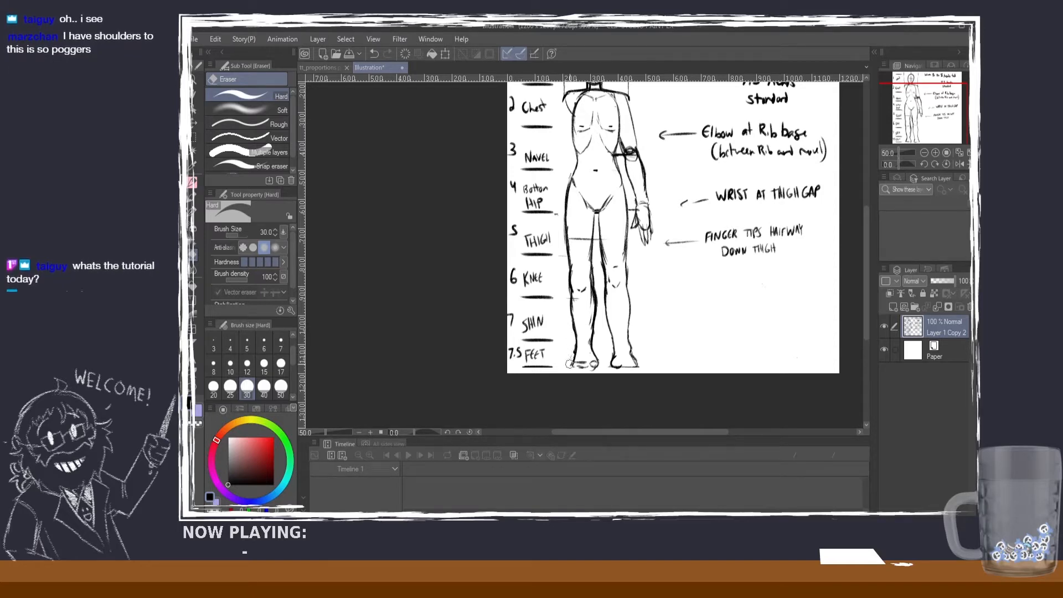
pyautogui.click(193, 182)
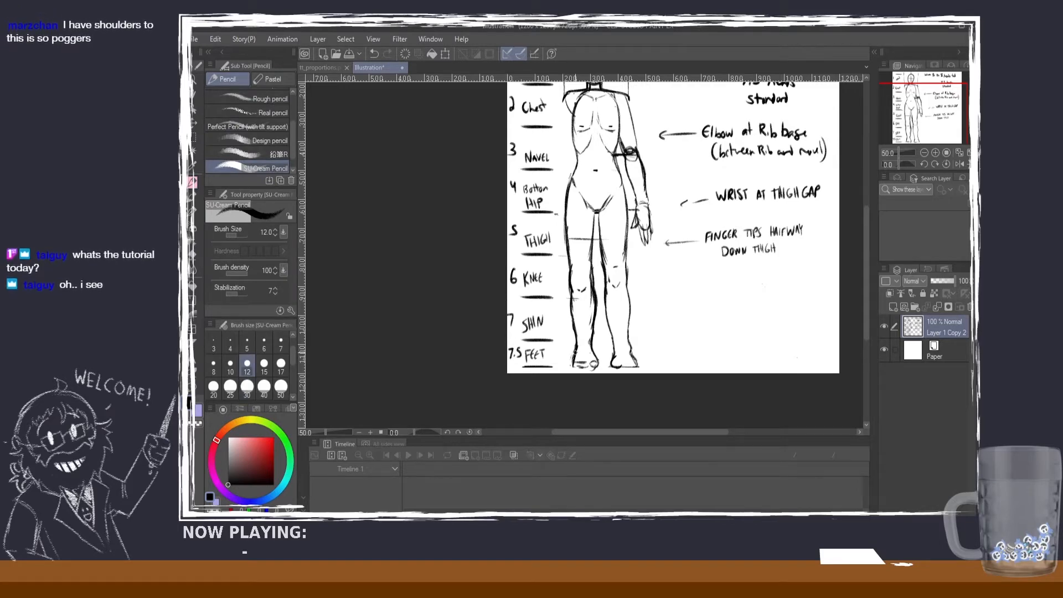
# Step: Mark short vertical guide strokes on both sides of the head above the shoulders
pyautogui.moveTo(867, 269); pyautogui.dragTo(867, 240)
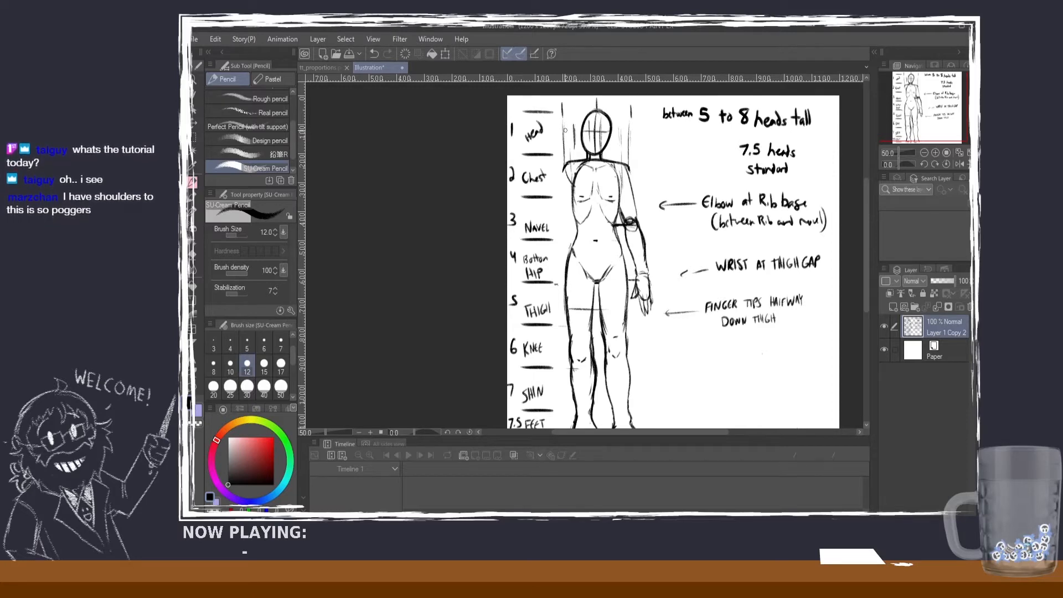
pyautogui.hotkey('ctrl', 'z')
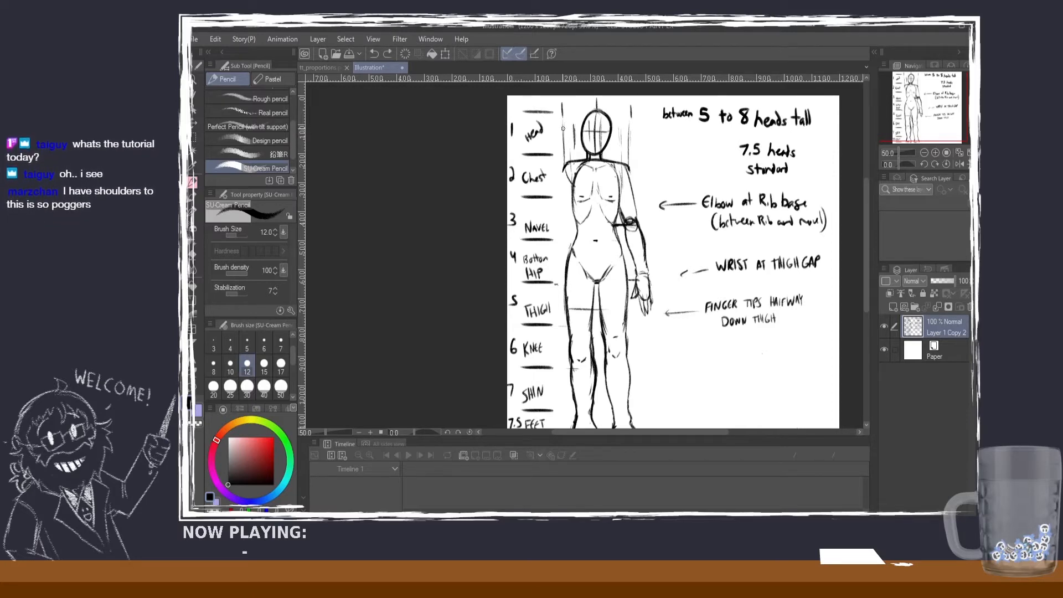
pyautogui.click(563, 128)
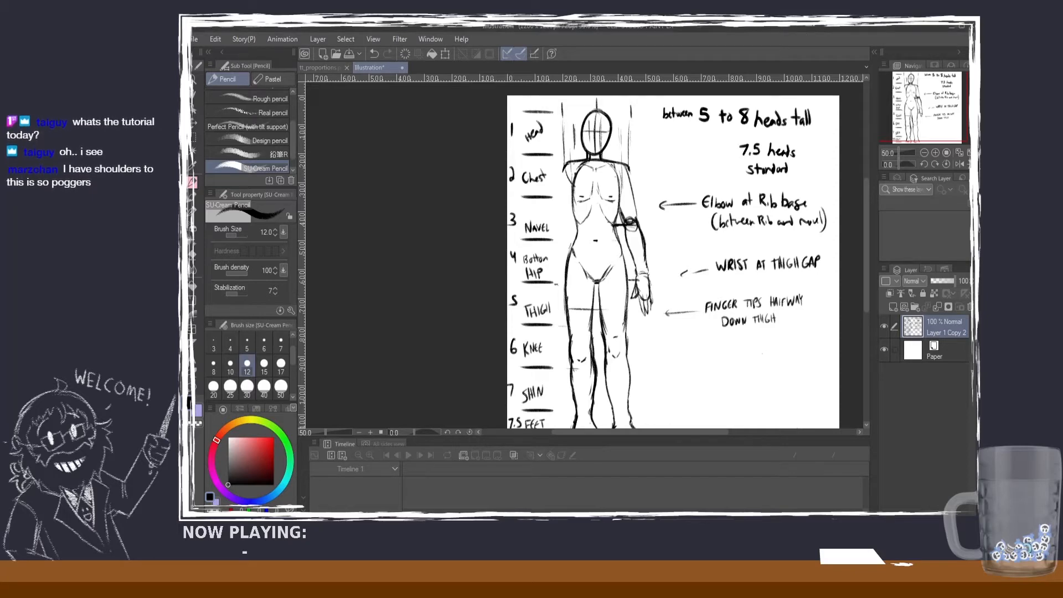
pyautogui.moveTo(866, 194); pyautogui.dragTo(865, 234)
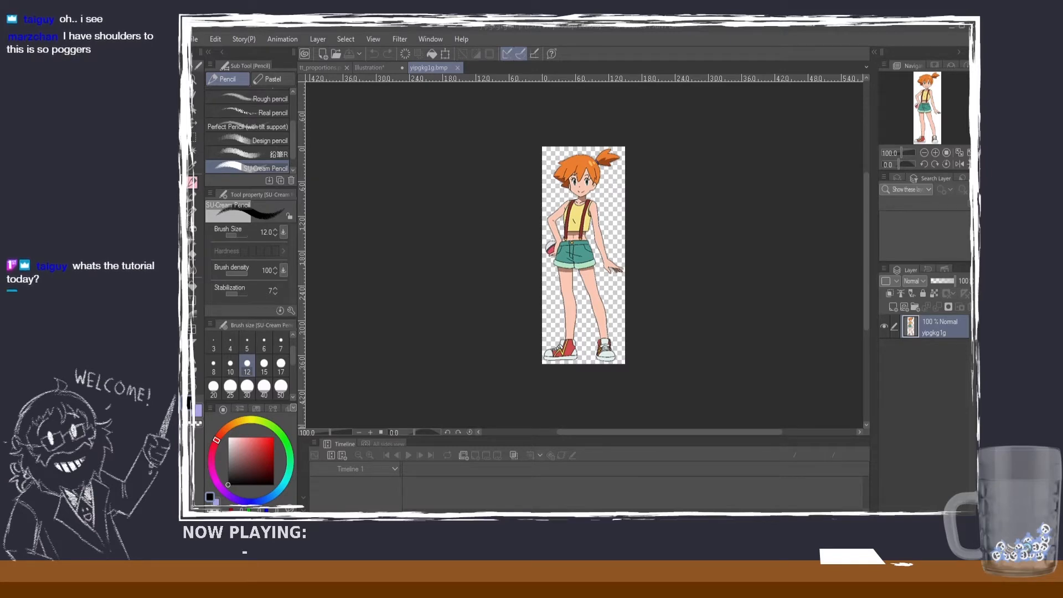
# Step: Close the tt_proportions.png announcement image
pyautogui.click(378, 63)
pyautogui.click(341, 70)
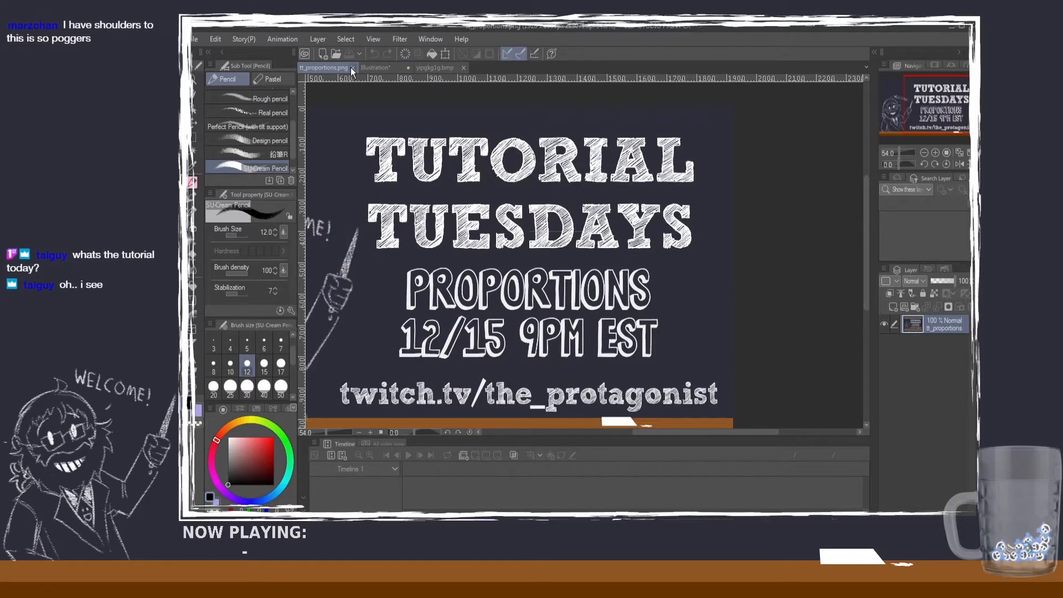
pyautogui.click(353, 67)
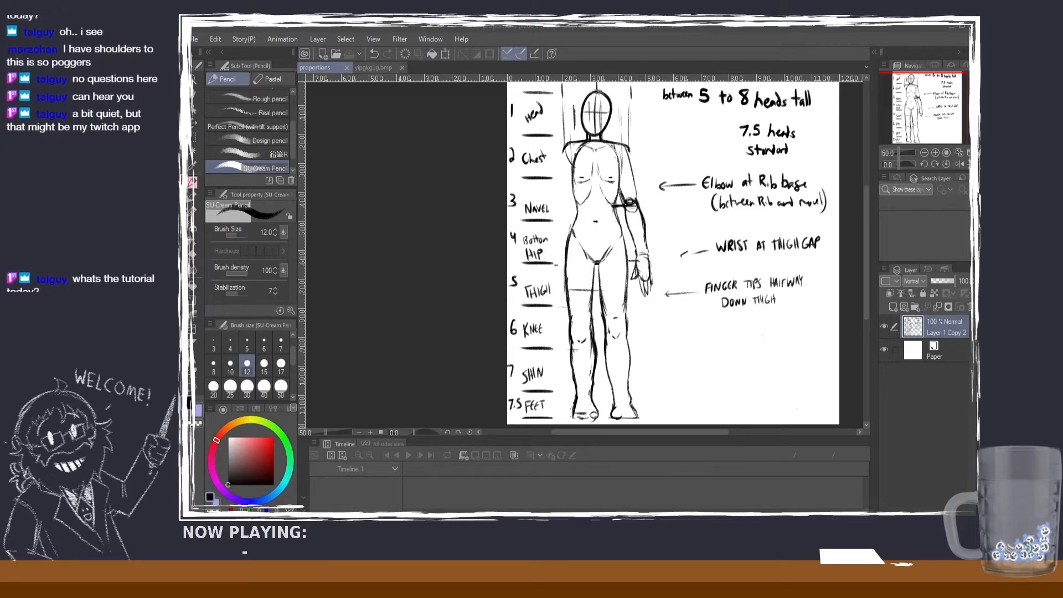
# Step: Open the character sheet du9auec9.bmp and compare it with yipgkg1g.bmp and the proportions drawing
pyautogui.moveTo(423, 27); pyautogui.dragTo(422, 79)
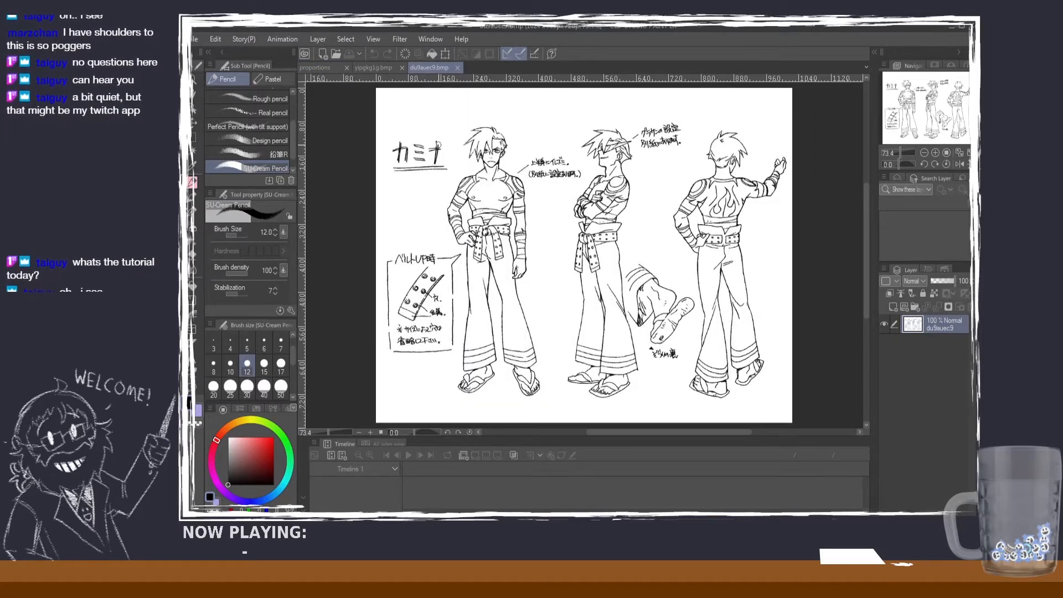
pyautogui.click(371, 67)
pyautogui.click(444, 67)
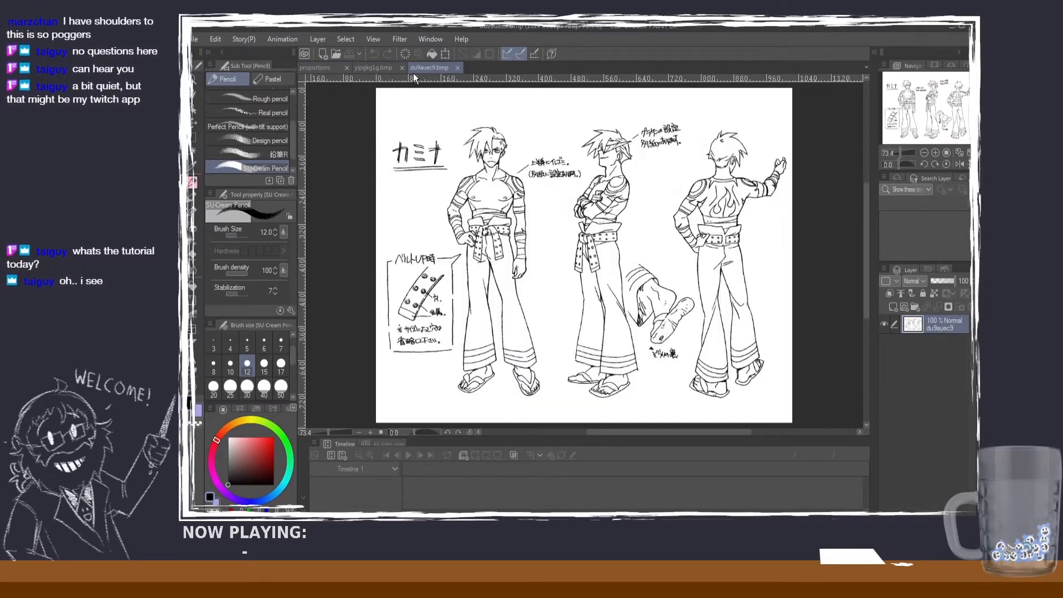
pyautogui.click(389, 70)
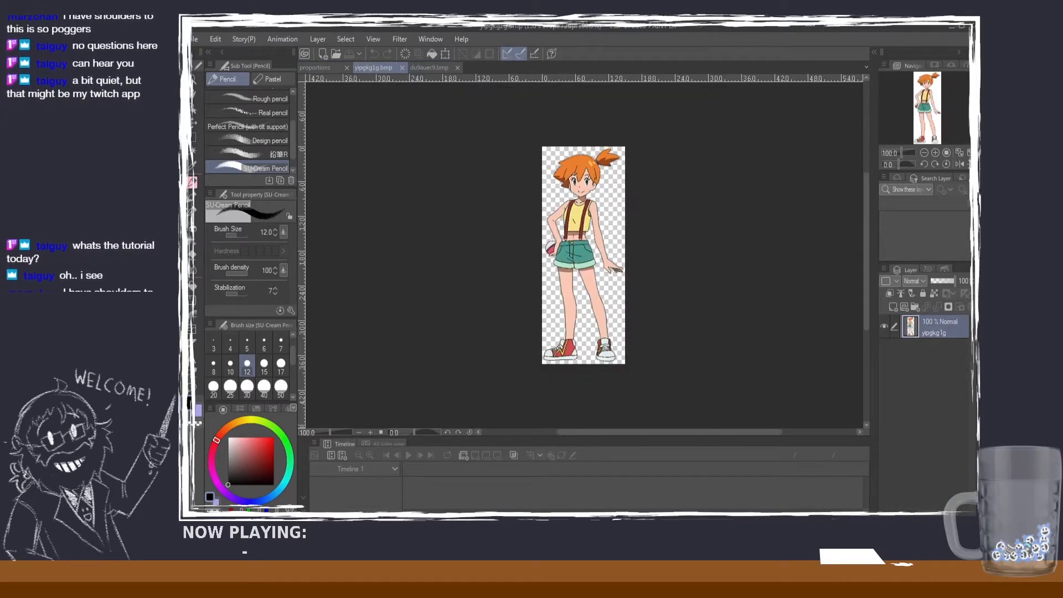
pyautogui.click(318, 68)
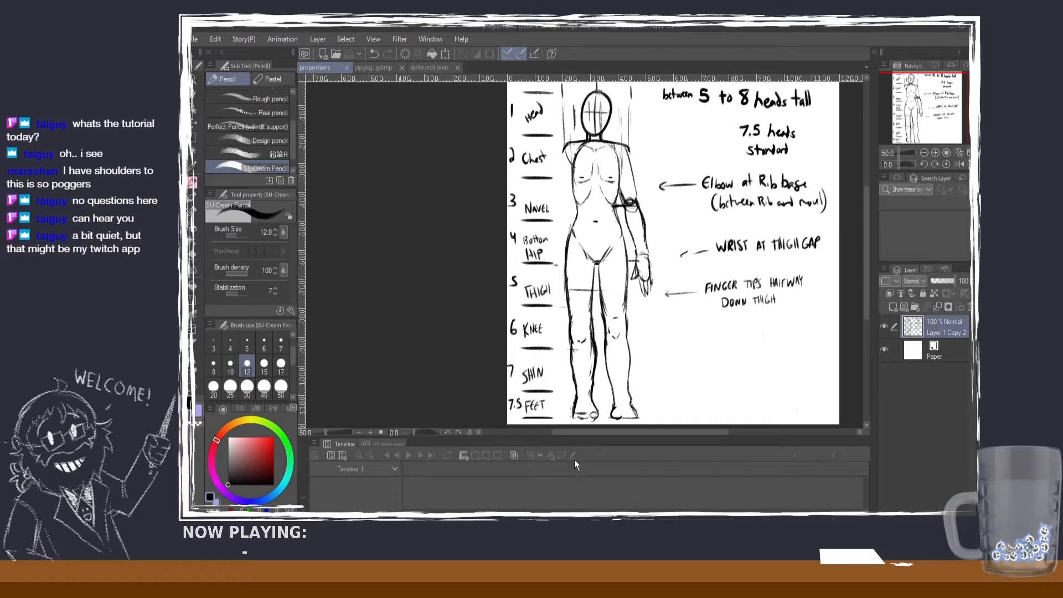
pyautogui.click(424, 67)
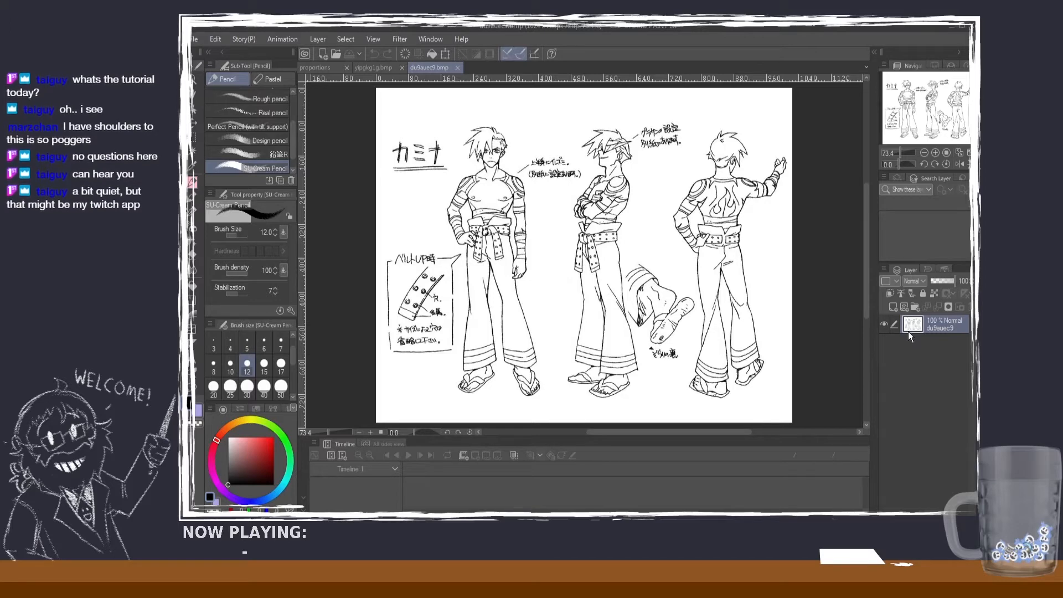
# Step: Add a new layer above the character sheet drawing and set the pencil's brush size to 8
pyautogui.click(894, 307)
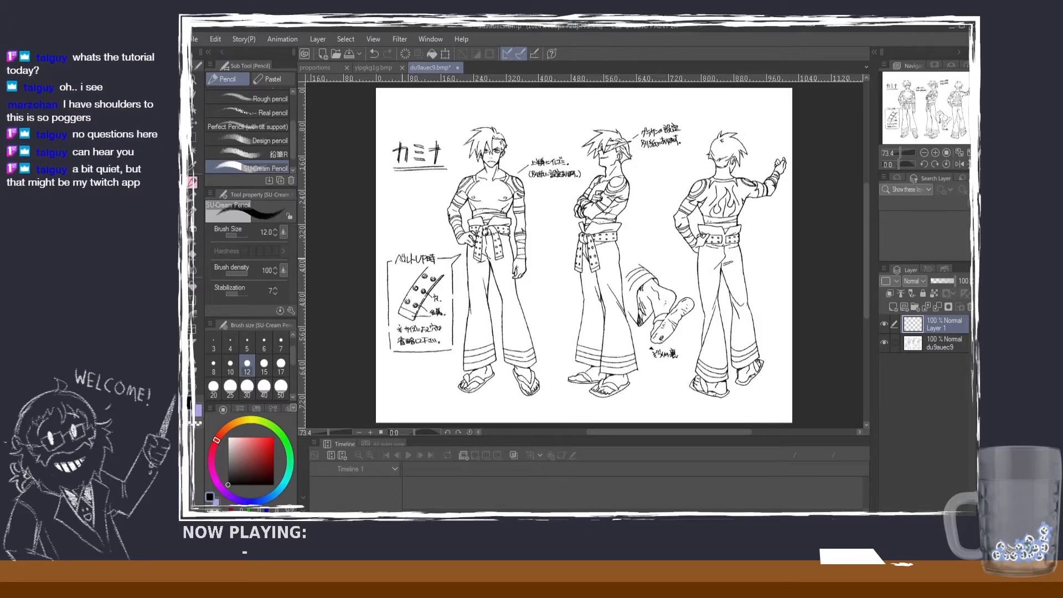
pyautogui.scroll(2, 396, 261)
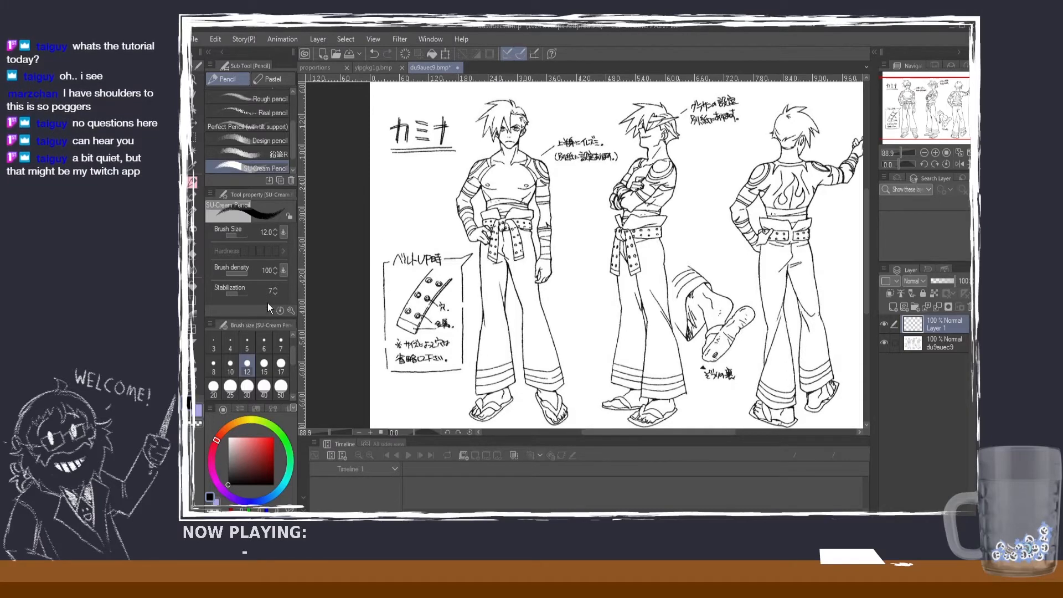
pyautogui.click(230, 366)
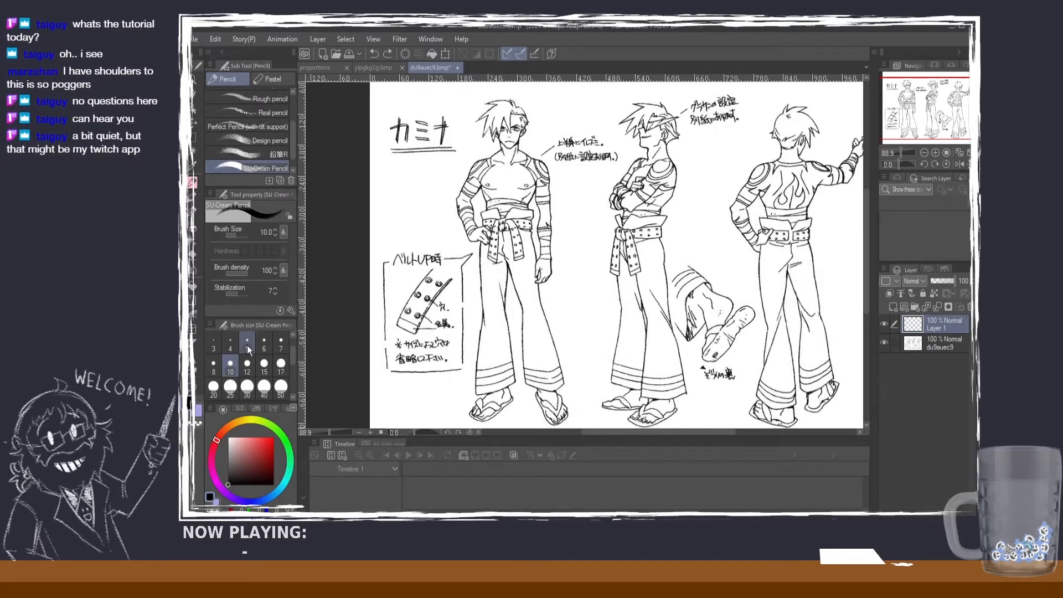
pyautogui.click(213, 365)
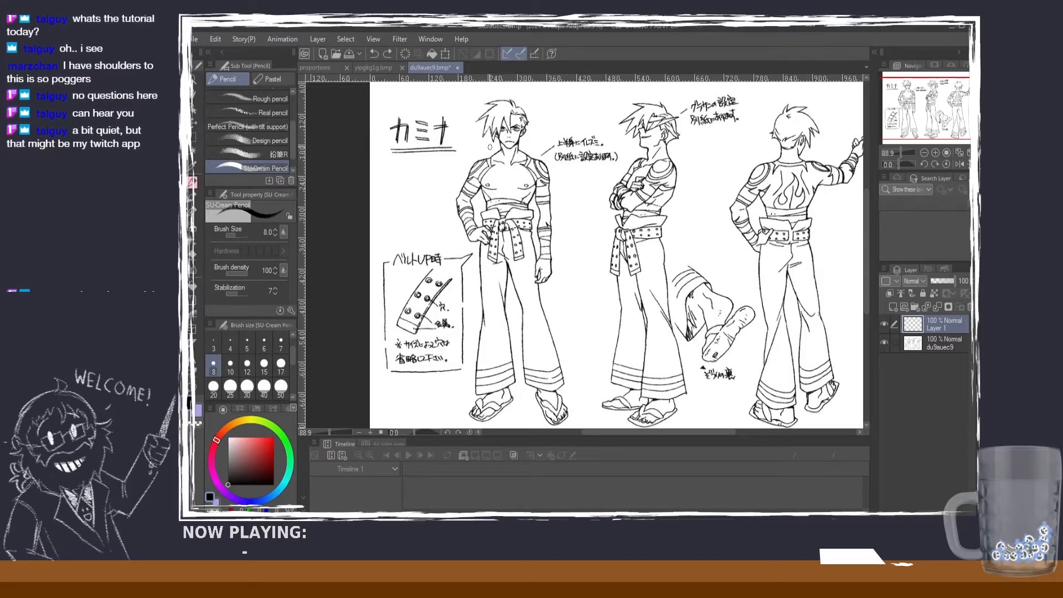
# Step: Draw short horizontal marks level with the crown and chin beside the front figure to define one head height
pyautogui.moveTo(489, 147); pyautogui.dragTo(468, 146)
pyautogui.hotkey('ctrl', 'z')
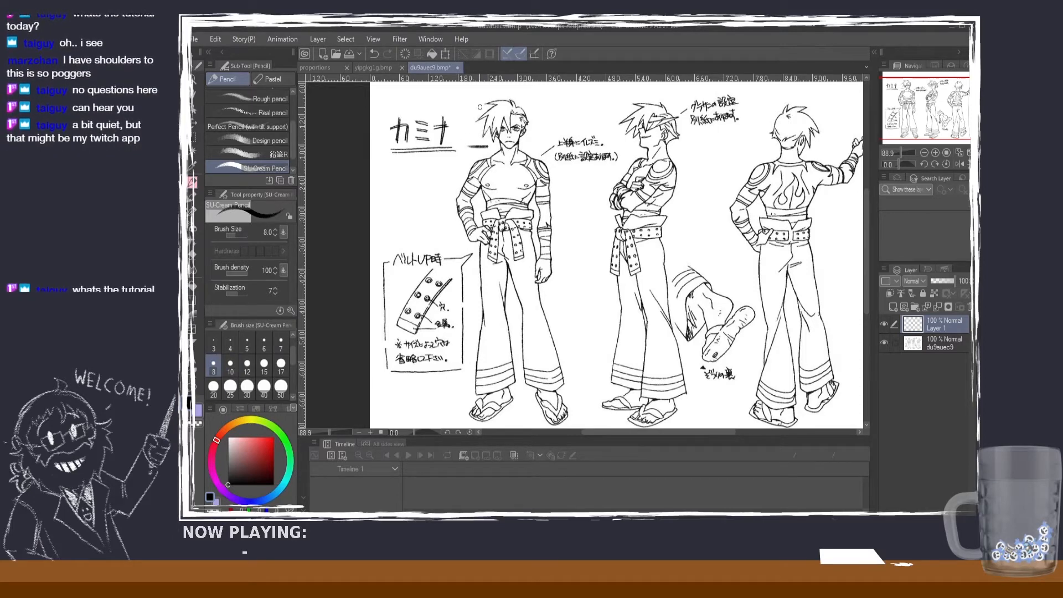
pyautogui.moveTo(482, 107); pyautogui.dragTo(448, 107)
pyautogui.hotkey('ctrl', 'z')
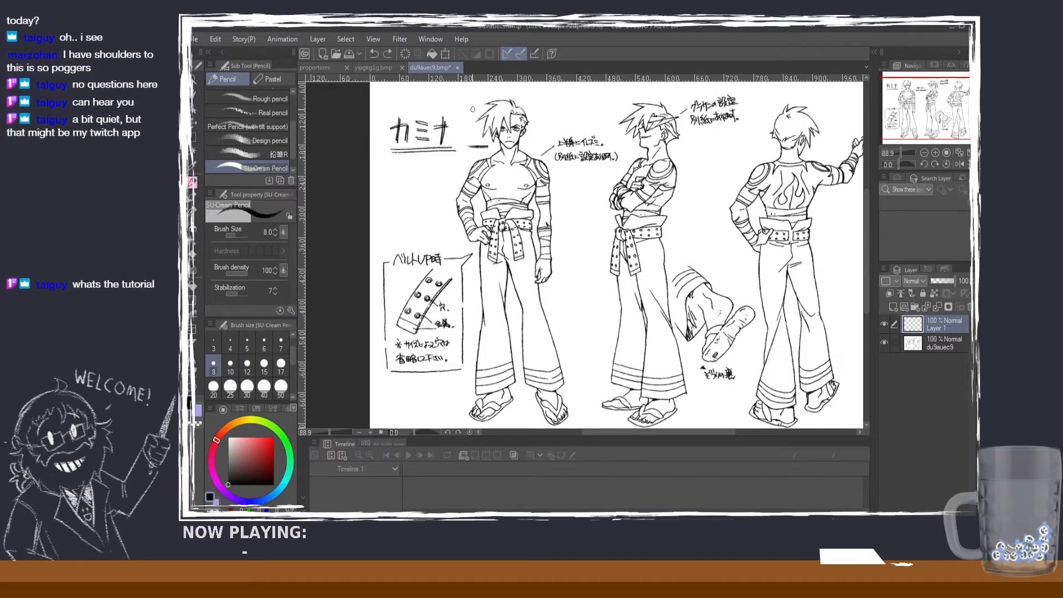
pyautogui.hotkey('ctrl', 'z')
pyautogui.moveTo(481, 145); pyautogui.dragTo(455, 148)
pyautogui.hotkey('ctrl', 'z')
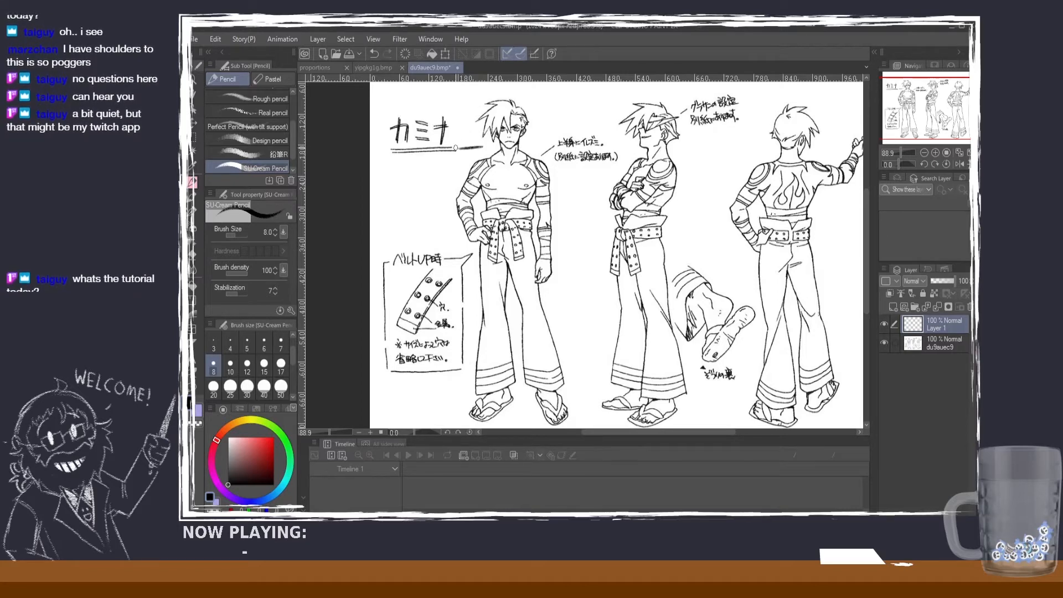
pyautogui.hotkey('ctrl', 'z')
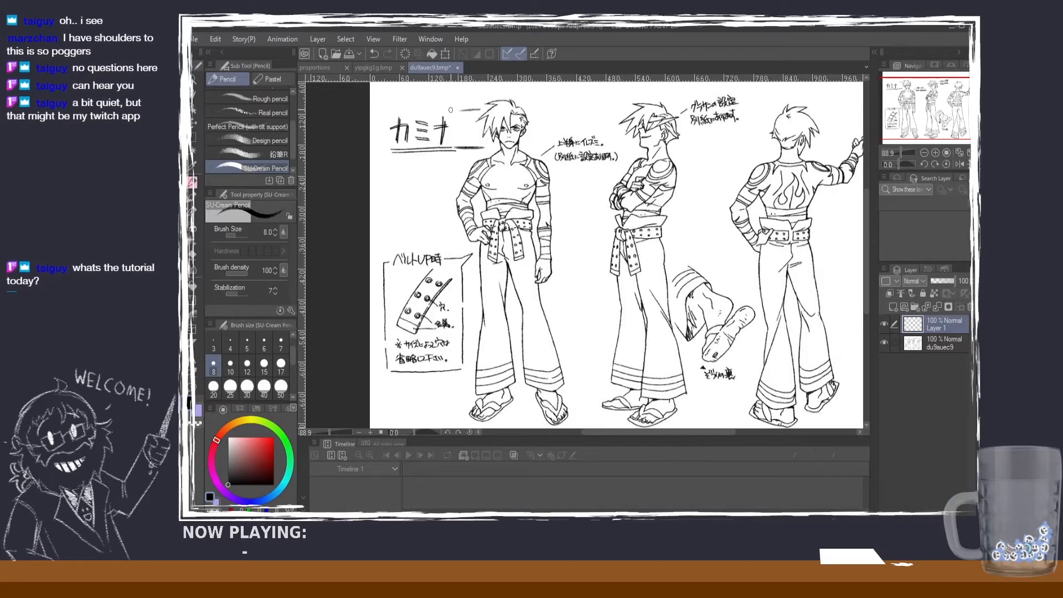
pyautogui.hotkey('ctrl', 'z')
pyautogui.hotkey('ctrl', 'z')
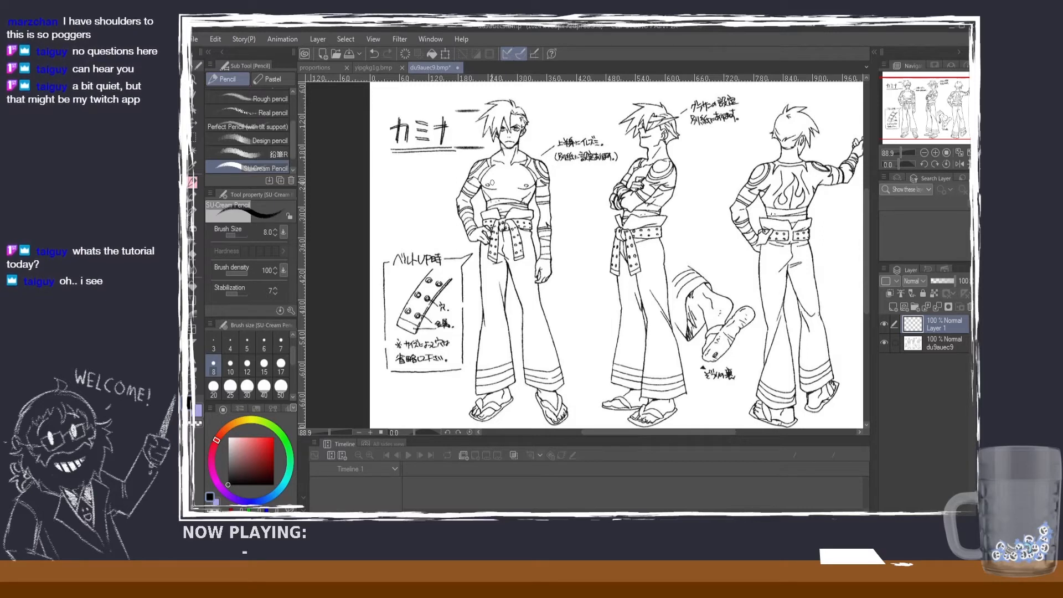
# Step: Continue the head-height scale with marks at chest and waist level, and number the first intervals 1 and 2
pyautogui.moveTo(487, 184); pyautogui.dragTo(454, 182)
pyautogui.hotkey('ctrl', 'z')
pyautogui.hotkey('ctrl', 'z')
pyautogui.hotkey('ctrl', 'z')
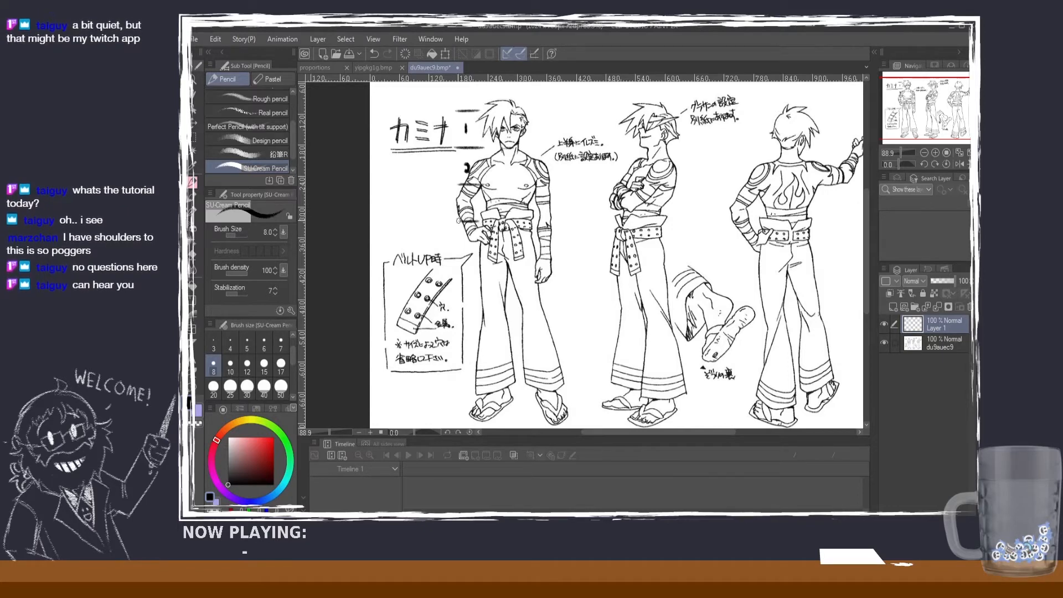
pyautogui.hotkey('ctrl', 'z')
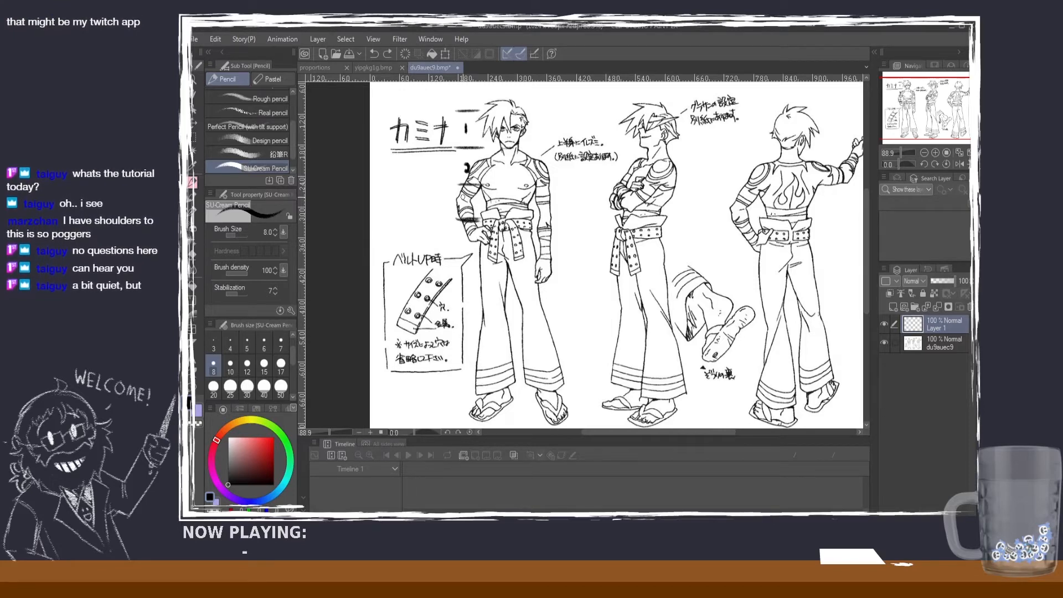
# Step: Draw the fourth head-height line at the front figure's crotch and number the intervals above it 3 and 4
pyautogui.moveTo(512, 264); pyautogui.dragTo(447, 253)
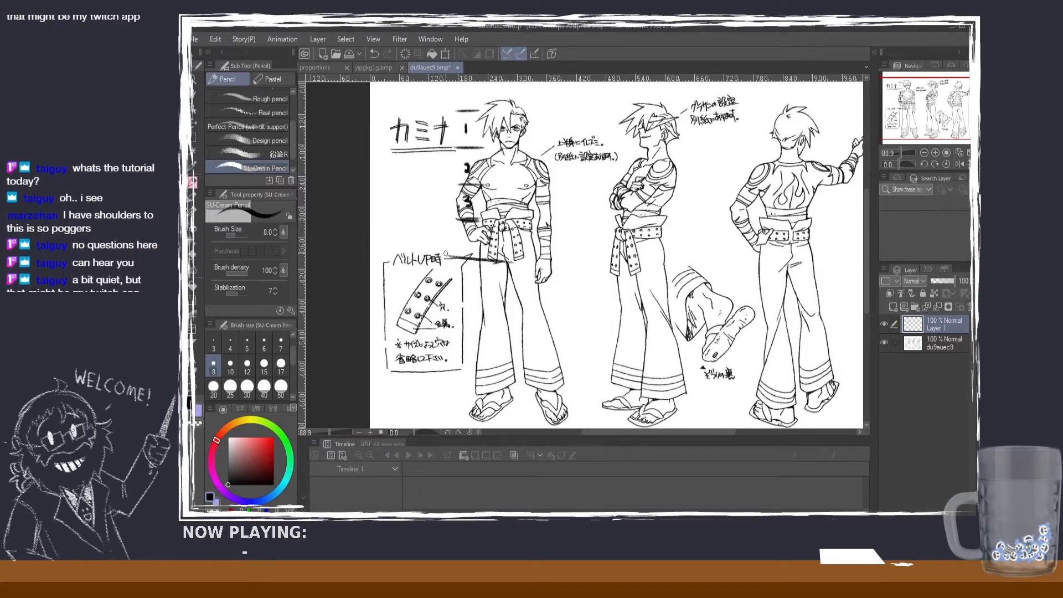
pyautogui.hotkey('ctrl', 'z')
pyautogui.moveTo(532, 260); pyautogui.dragTo(445, 257)
pyautogui.hotkey('ctrl', 'z')
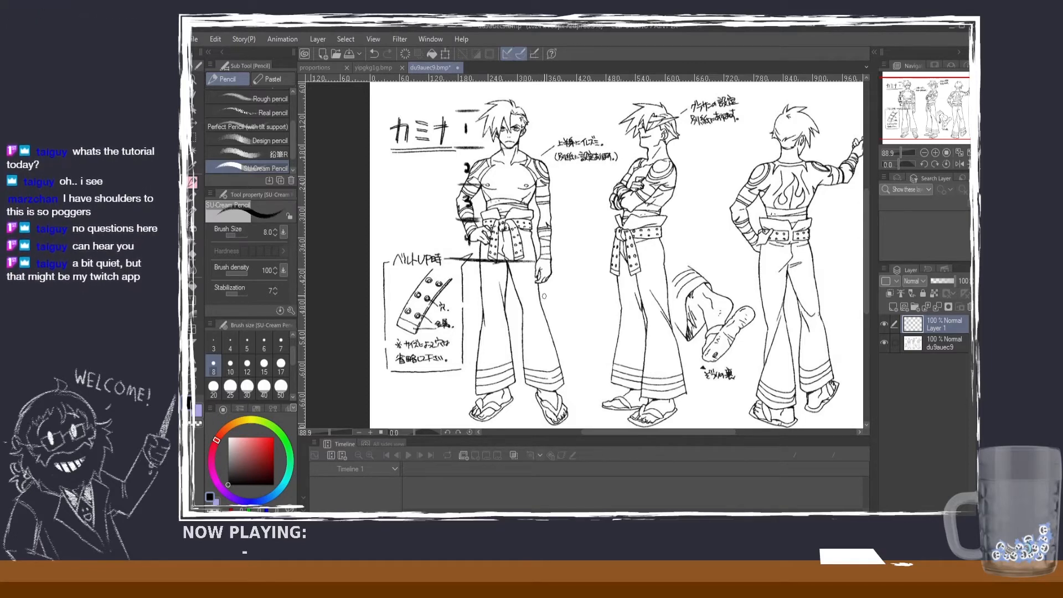
# Step: Try drawing the fifth and sixth head-height lines across the front figure's trouser legs, numbering the intervals 5 and 6
pyautogui.moveTo(552, 294)
pyautogui.mouseDown()
pyautogui.moveTo(458, 293)
pyautogui.moveTo(504, 296)
pyautogui.moveTo(466, 292)
pyautogui.mouseUp()
pyautogui.hotkey('ctrl', 'z')
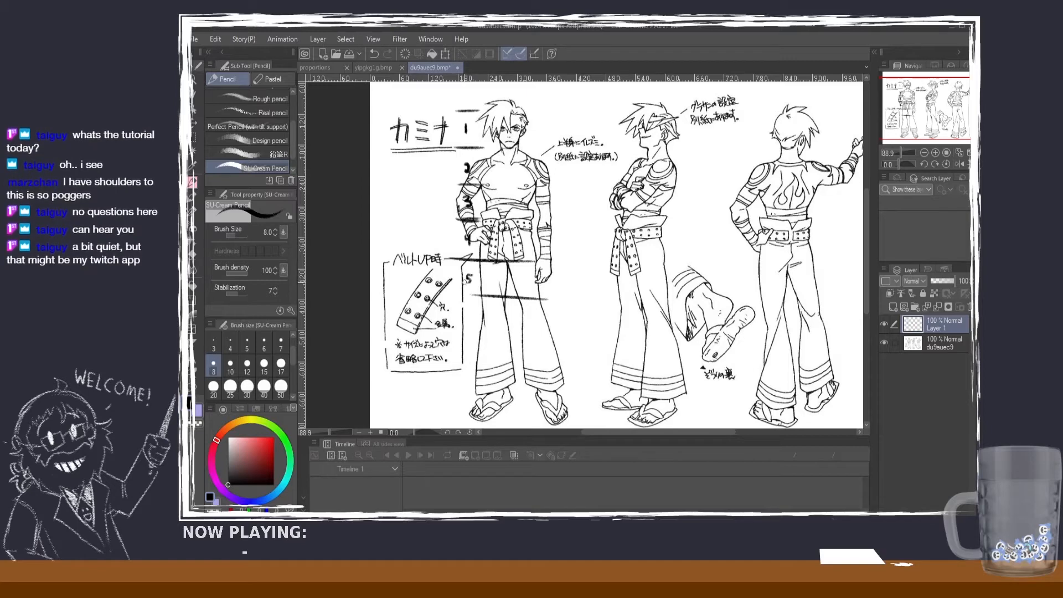
pyautogui.moveTo(477, 334); pyautogui.dragTo(560, 341)
pyautogui.hotkey('ctrl', 'z')
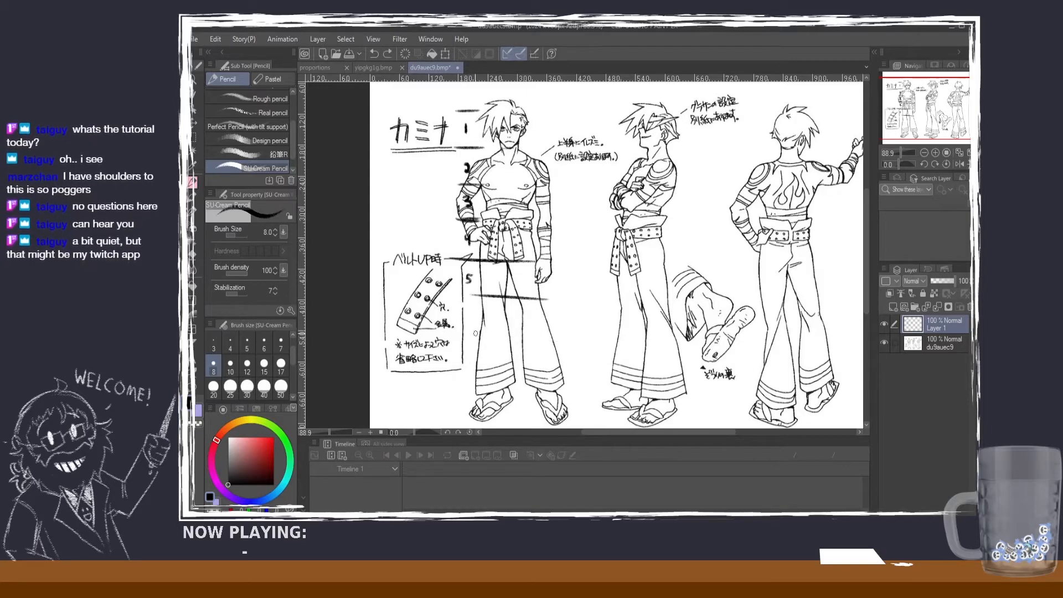
pyautogui.moveTo(469, 336); pyautogui.dragTo(559, 329)
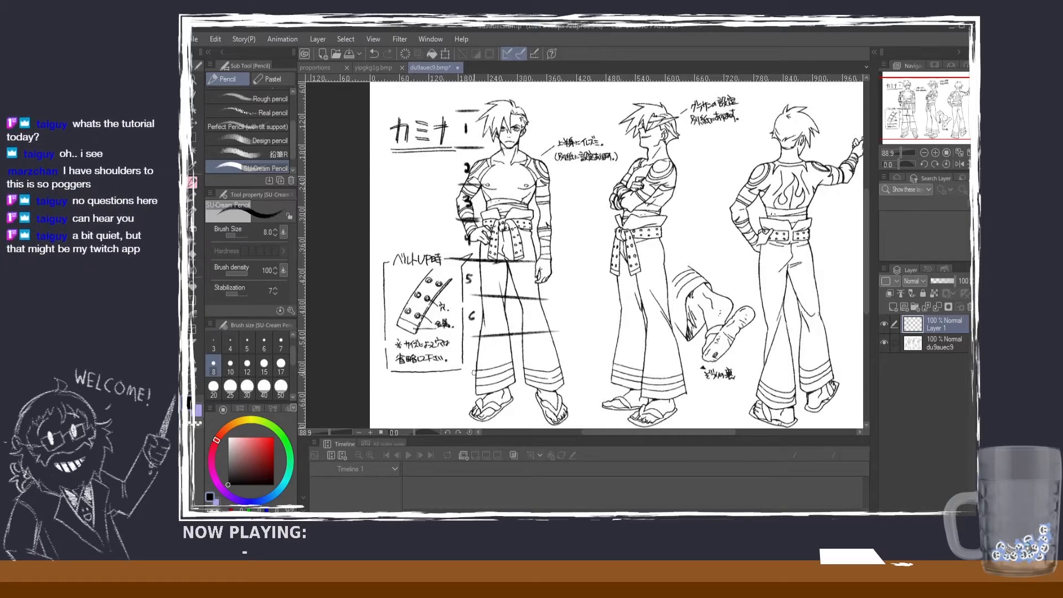
# Step: Try drawing the seventh head-height line across the trouser hems and number its interval 7
pyautogui.moveTo(470, 375)
pyautogui.mouseDown()
pyautogui.moveTo(588, 383)
pyautogui.moveTo(572, 377)
pyautogui.mouseUp()
pyautogui.hotkey('ctrl', 'z')
pyautogui.hotkey('ctrl', 'z')
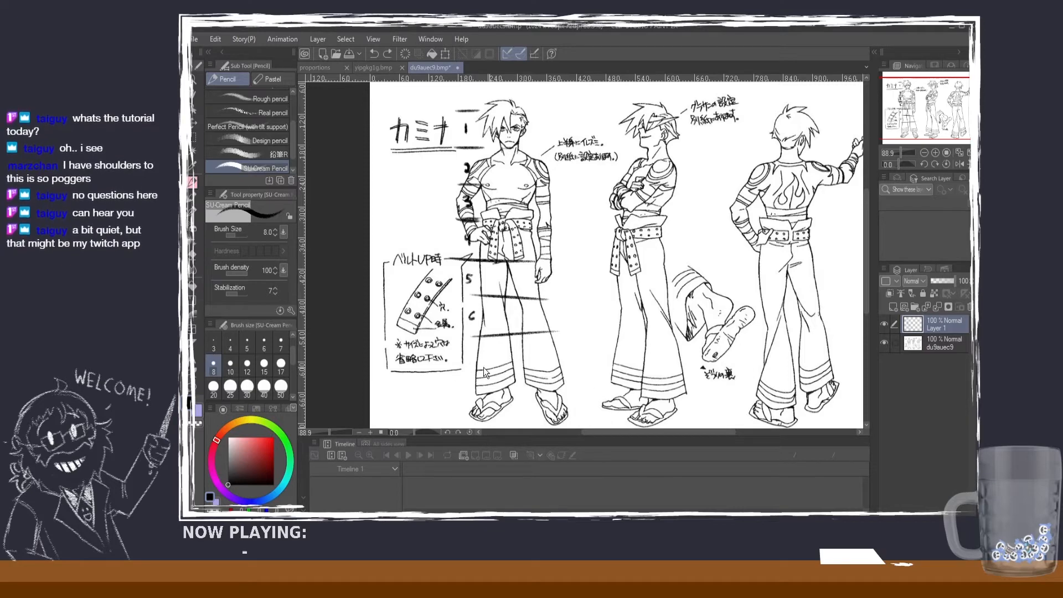
pyautogui.moveTo(466, 372); pyautogui.dragTo(576, 364)
pyautogui.hotkey('ctrl', 'z')
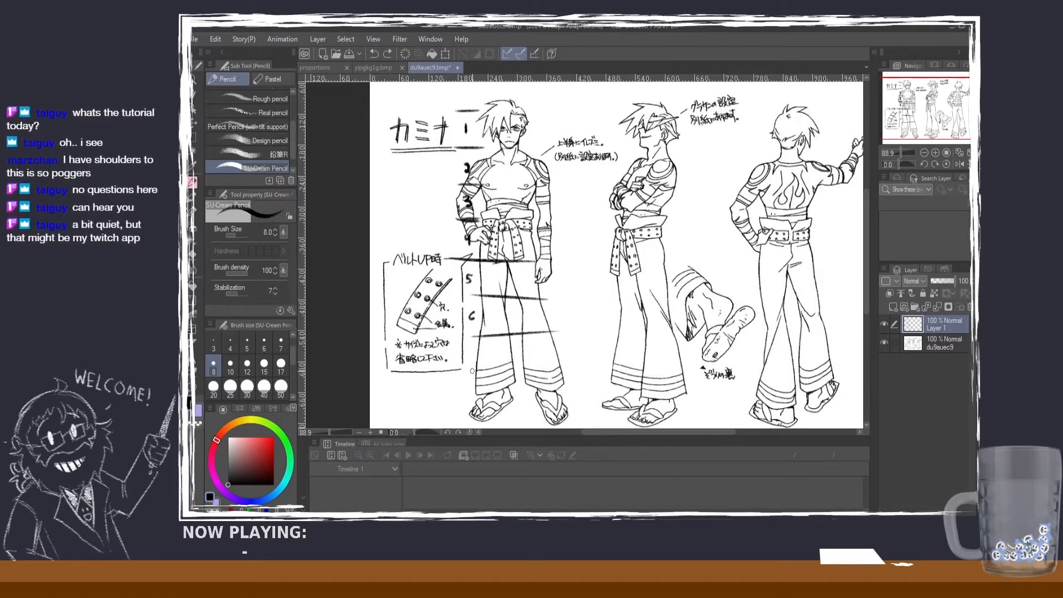
pyautogui.moveTo(472, 370); pyautogui.dragTo(575, 367)
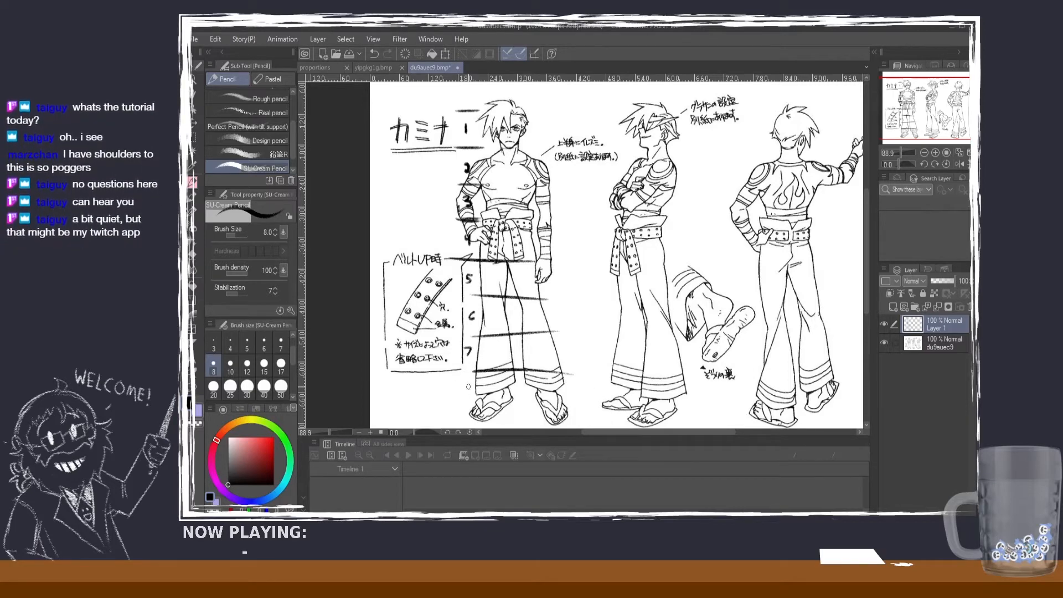
# Step: Try drawing lines across the ankles and under the sandals, and number the last interval 8
pyautogui.moveTo(465, 415); pyautogui.dragTo(537, 417)
pyautogui.hotkey('ctrl', 'z')
pyautogui.moveTo(470, 416); pyautogui.dragTo(583, 416)
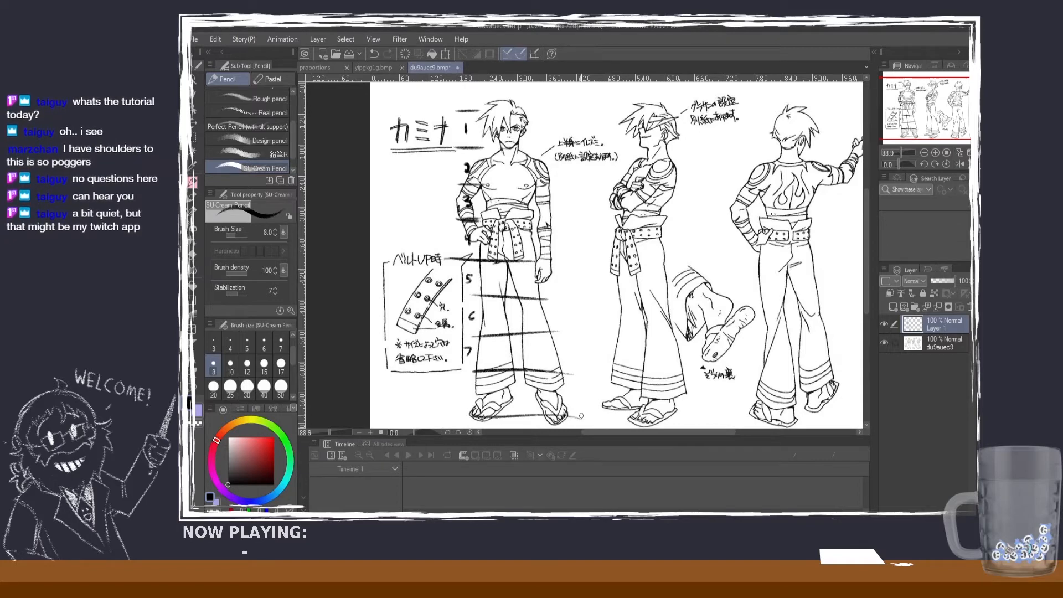
pyautogui.hotkey('ctrl', 'z')
pyautogui.moveTo(468, 395); pyautogui.dragTo(586, 394)
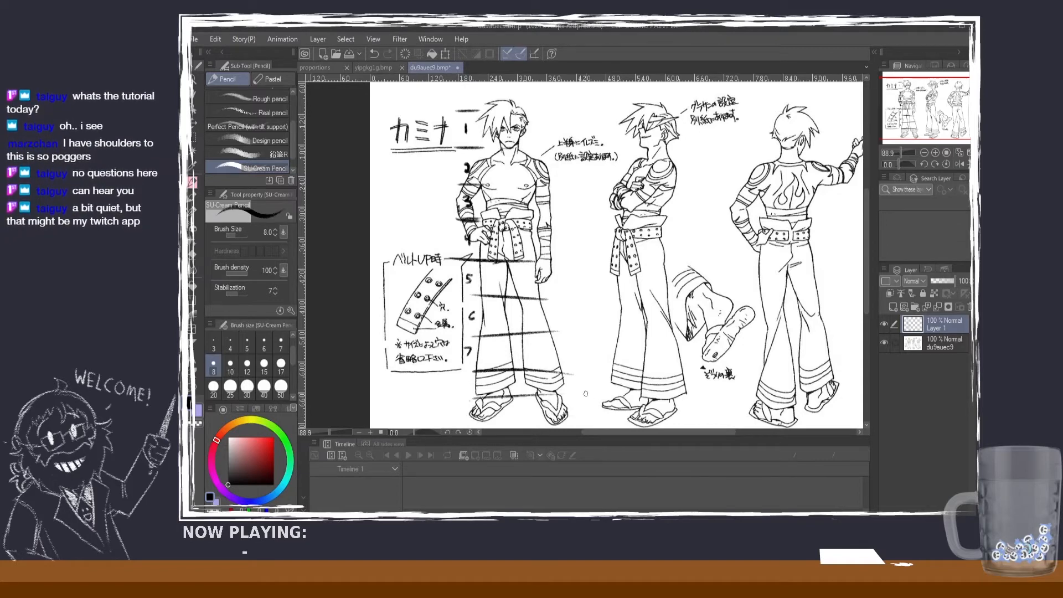
pyautogui.hotkey('ctrl', 'z')
pyautogui.moveTo(470, 394); pyautogui.dragTo(560, 391)
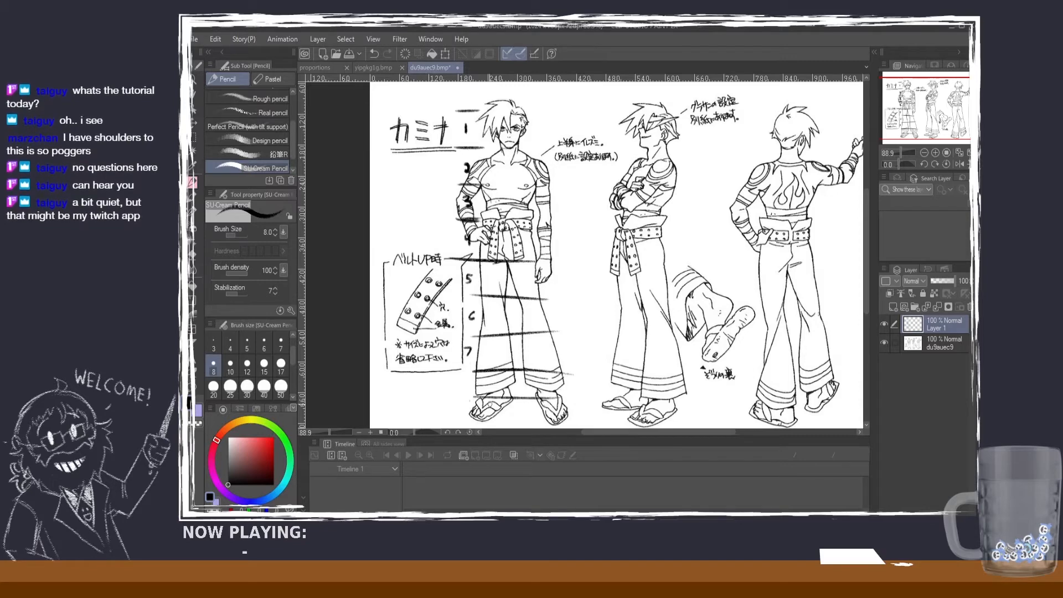
pyautogui.moveTo(469, 418); pyautogui.dragTo(603, 421)
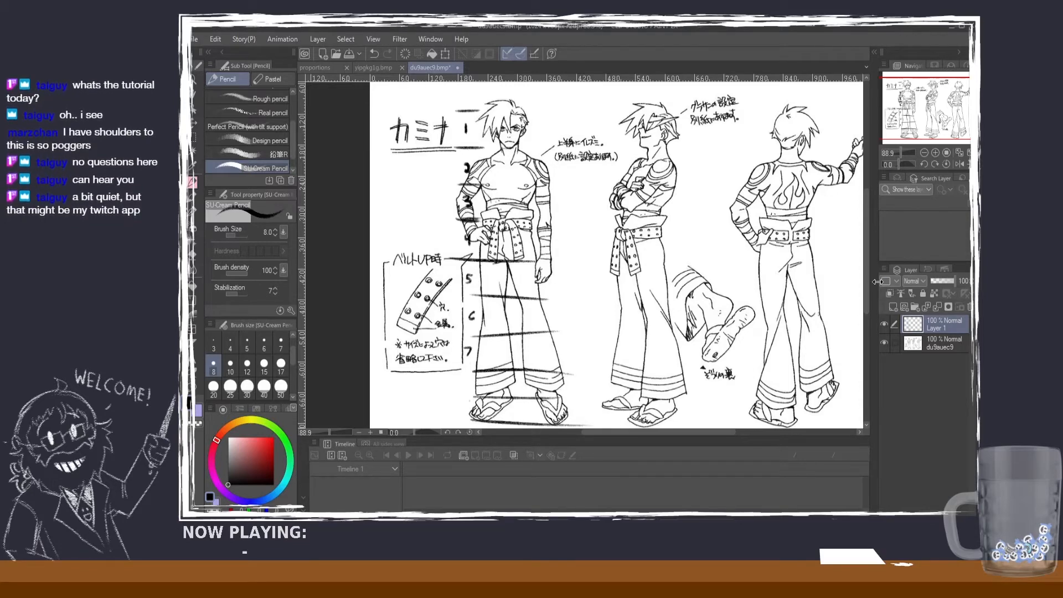
pyautogui.scroll(-1, 587, 332)
pyautogui.moveTo(466, 369); pyautogui.dragTo(468, 381)
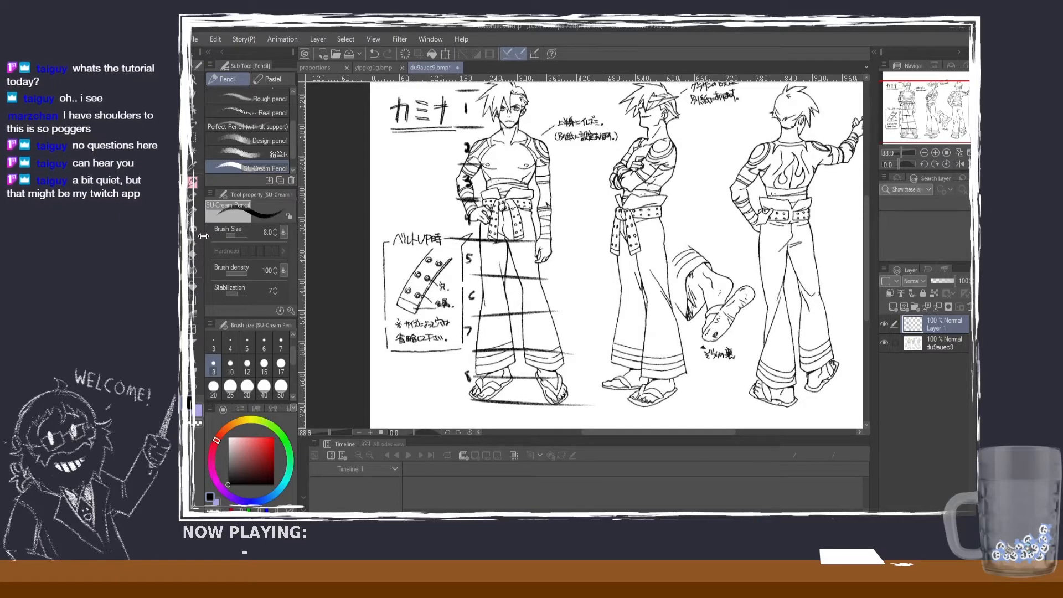
# Step: Erase the head-height lines and numbers 5 to 8 over the legs and shorten the crotch line to the figure's side
pyautogui.click(193, 254)
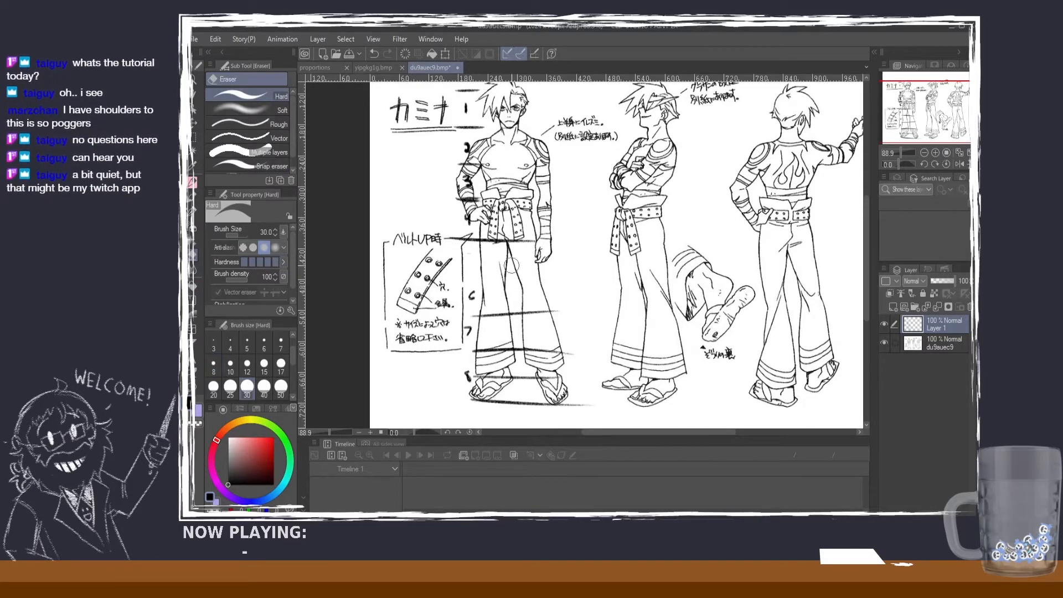
pyautogui.moveTo(558, 311); pyautogui.dragTo(472, 317)
pyautogui.moveTo(469, 256); pyautogui.dragTo(471, 299)
pyautogui.moveTo(516, 350)
pyautogui.mouseDown()
pyautogui.moveTo(477, 345)
pyautogui.moveTo(472, 372)
pyautogui.moveTo(581, 409)
pyautogui.mouseUp()
pyautogui.moveTo(475, 377)
pyautogui.mouseDown()
pyautogui.moveTo(578, 379)
pyautogui.moveTo(515, 349)
pyautogui.mouseUp()
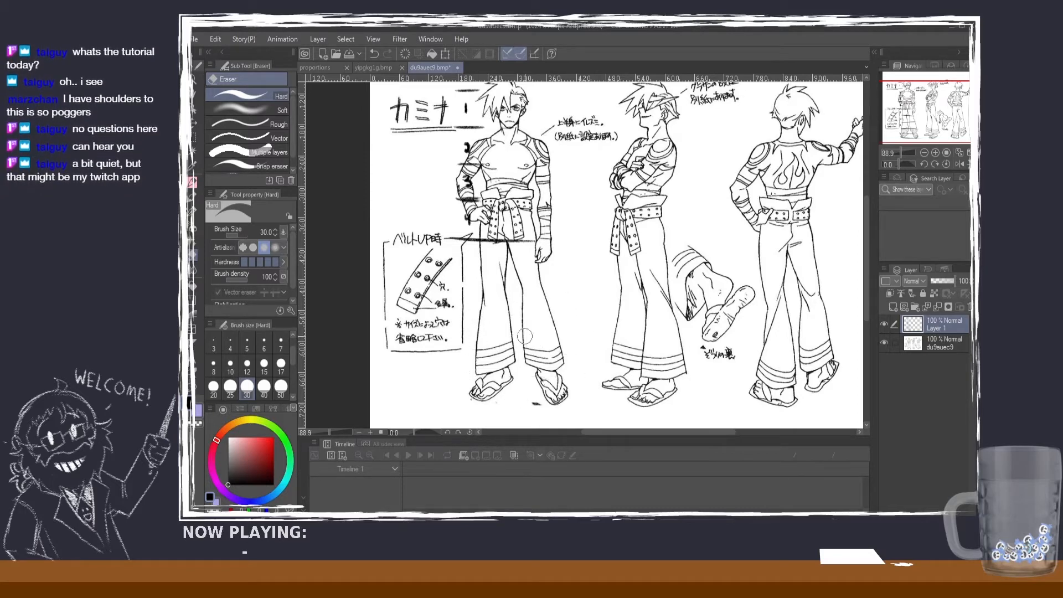
pyautogui.moveTo(530, 402); pyautogui.dragTo(541, 404)
pyautogui.moveTo(866, 270); pyautogui.dragTo(866, 220)
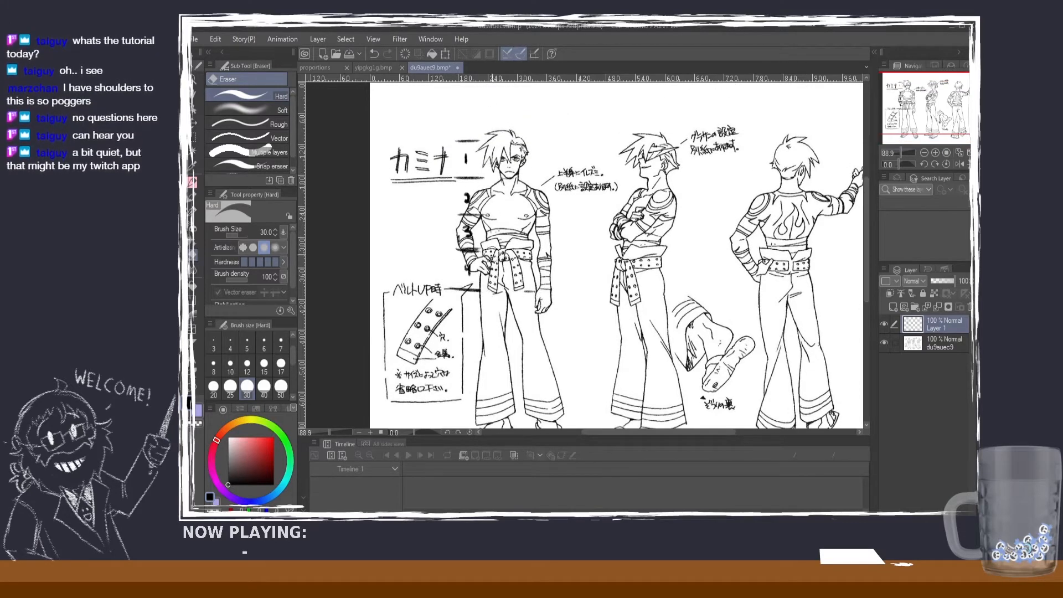
# Step: Redraw short pencil marks for the fifth and sixth head heights beside the legs and number them 5 and 6
pyautogui.click(193, 186)
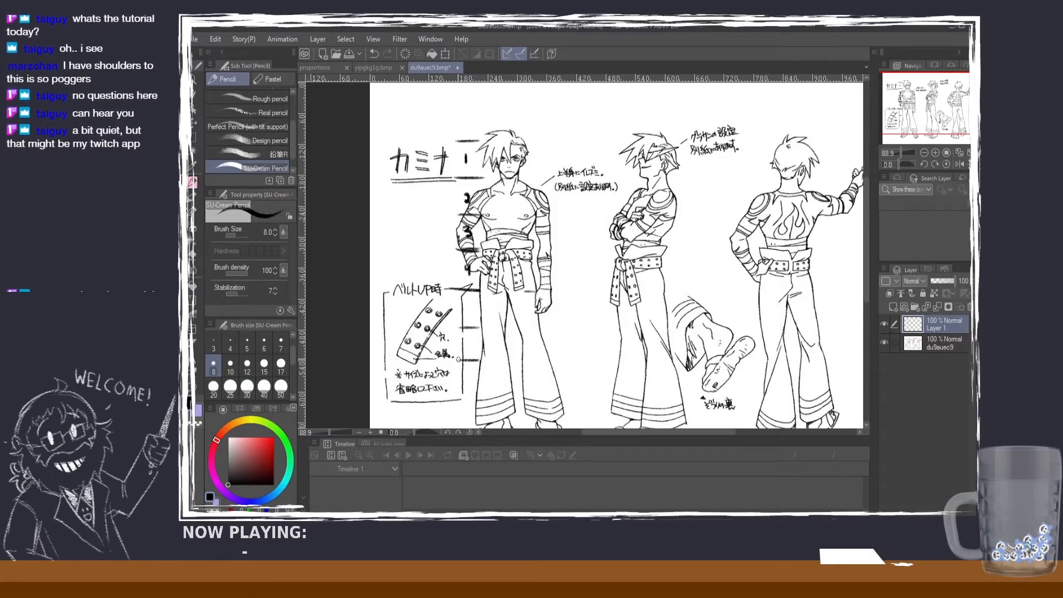
pyautogui.hotkey('ctrl', 'z')
pyautogui.moveTo(477, 368); pyautogui.dragTo(457, 368)
pyautogui.moveTo(471, 304); pyautogui.dragTo(466, 354)
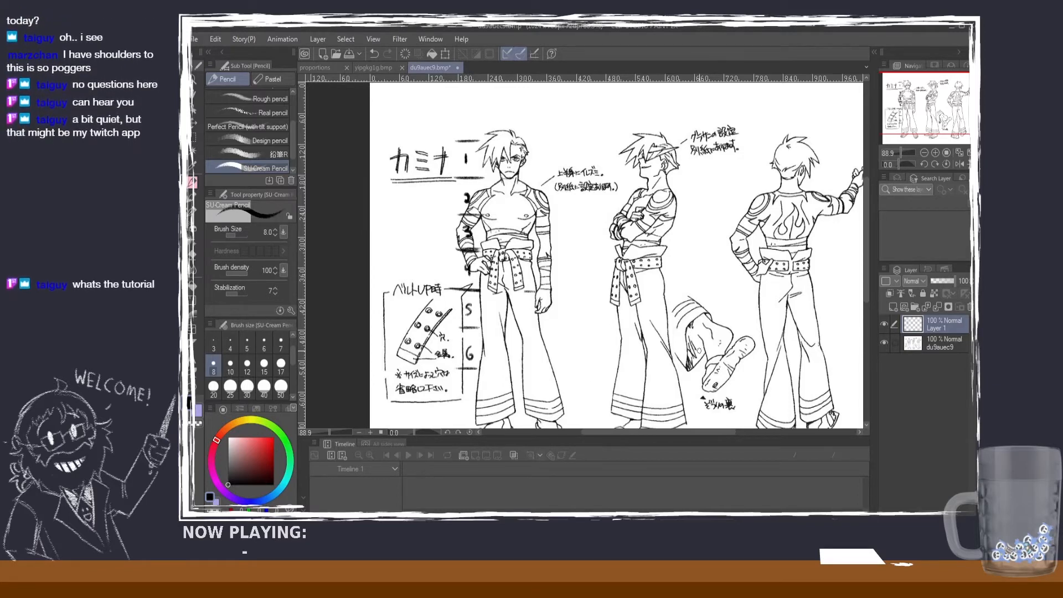
# Step: Add the seventh head-height mark beside the trouser hem and number the interval 7
pyautogui.scroll(-2, 865, 302)
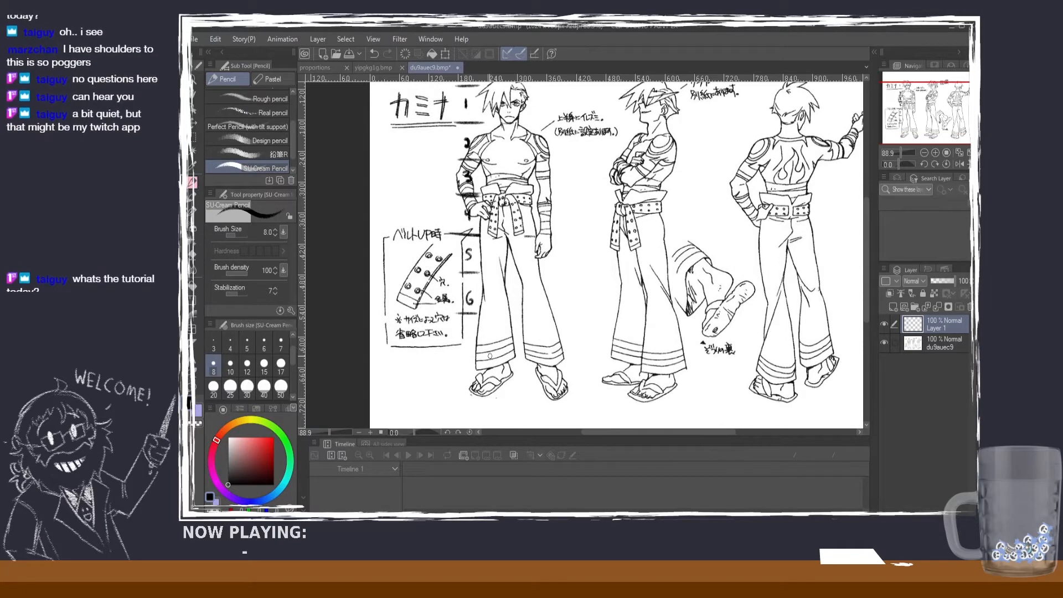
pyautogui.moveTo(487, 357); pyautogui.dragTo(553, 352)
pyautogui.hotkey('ctrl', 'z')
pyautogui.moveTo(482, 357)
pyautogui.mouseDown()
pyautogui.moveTo(532, 350)
pyautogui.moveTo(570, 361)
pyautogui.moveTo(520, 356)
pyautogui.mouseUp()
pyautogui.hotkey('ctrl', 'z')
pyautogui.hotkey('ctrl', 'z')
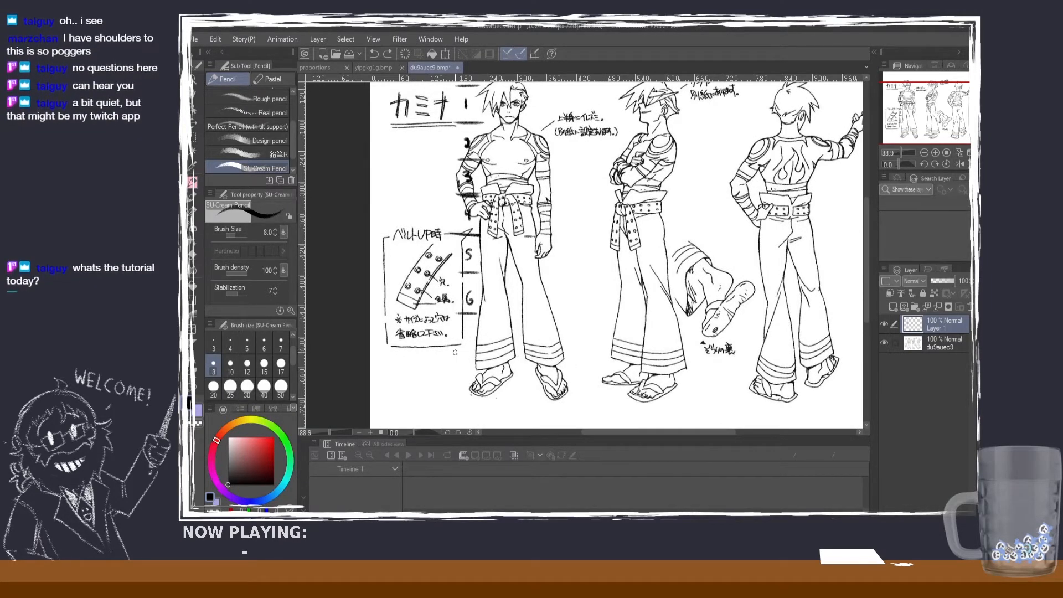
pyautogui.moveTo(456, 353)
pyautogui.mouseDown()
pyautogui.moveTo(549, 359)
pyautogui.moveTo(495, 352)
pyautogui.moveTo(545, 353)
pyautogui.mouseUp()
pyautogui.hotkey('ctrl', 'z')
pyautogui.hotkey('ctrl', 'z')
pyautogui.hotkey('ctrl', 'z')
pyautogui.moveTo(457, 358); pyautogui.dragTo(485, 357)
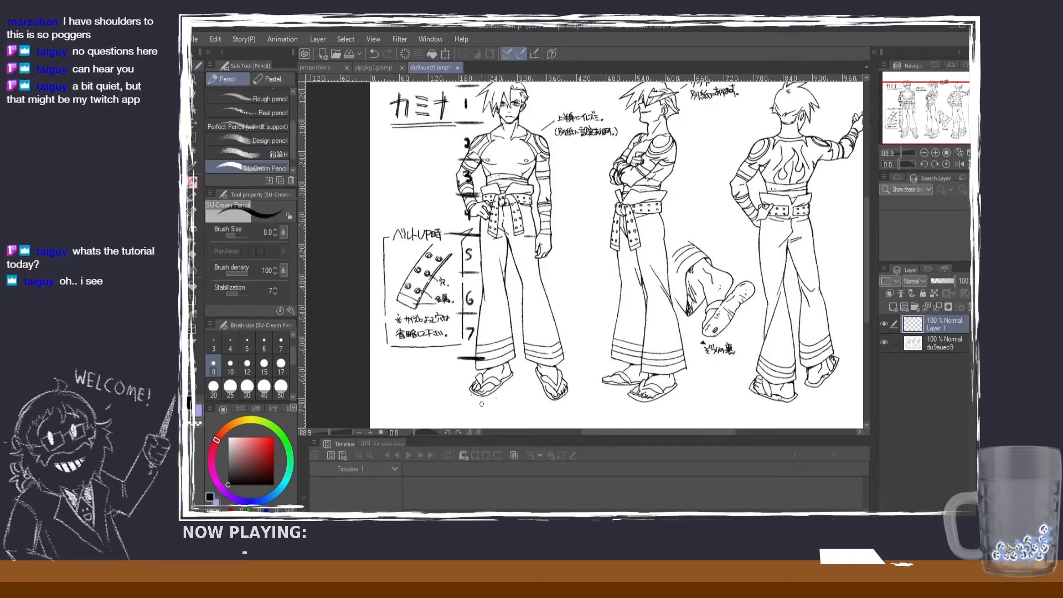
# Step: Write the number 8 beside the feet and draw the final head-height mark under the sandal
pyautogui.moveTo(462, 395)
pyautogui.mouseDown()
pyautogui.moveTo(489, 397)
pyautogui.moveTo(468, 397)
pyautogui.moveTo(463, 379)
pyautogui.mouseUp()
pyautogui.hotkey('ctrl', 'z')
pyautogui.hotkey('ctrl', 'z')
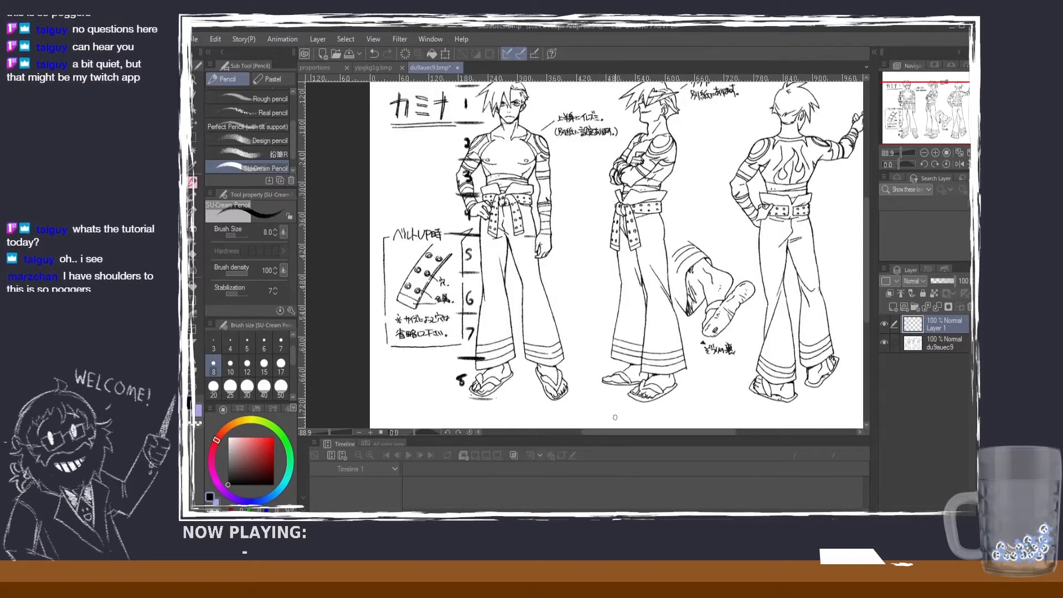
# Step: Try marking the head width with short vertical strokes above the front figure's head
pyautogui.scroll(-1, 614, 417)
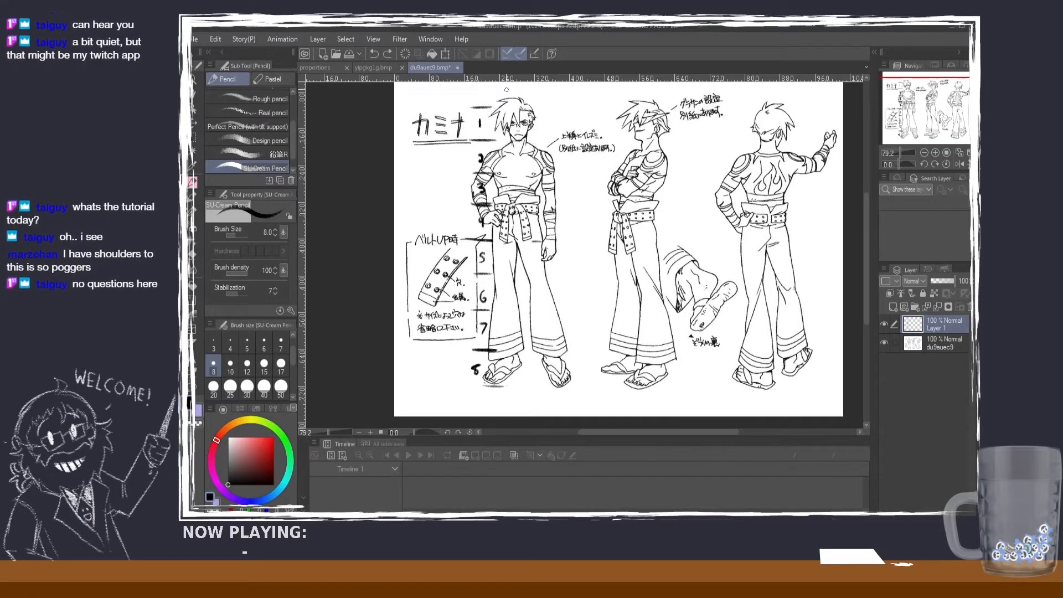
pyautogui.moveTo(502, 86)
pyautogui.mouseDown()
pyautogui.moveTo(503, 99)
pyautogui.moveTo(535, 107)
pyautogui.mouseUp()
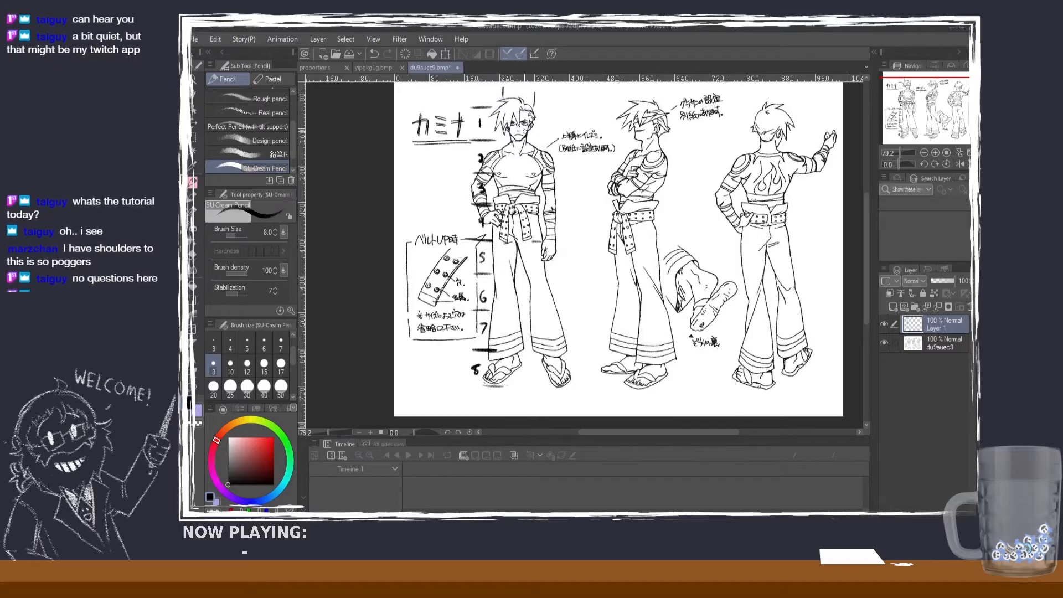
pyautogui.hotkey('ctrl', 'z')
pyautogui.hotkey('ctrl', 'z')
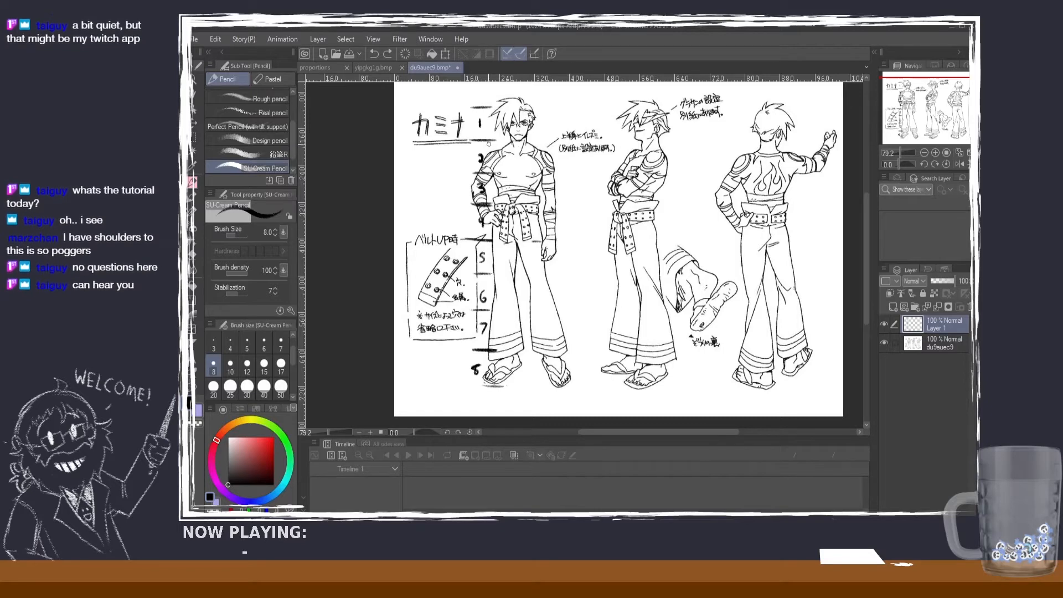
# Step: Draw vertical shoulder-width strokes on the front figure and horizontal guides at its waist, crotch and fingertips
pyautogui.moveTo(518, 144)
pyautogui.mouseDown()
pyautogui.moveTo(518, 169)
pyautogui.moveTo(549, 150)
pyautogui.moveTo(552, 176)
pyautogui.mouseUp()
pyautogui.moveTo(488, 147); pyautogui.dragTo(486, 172)
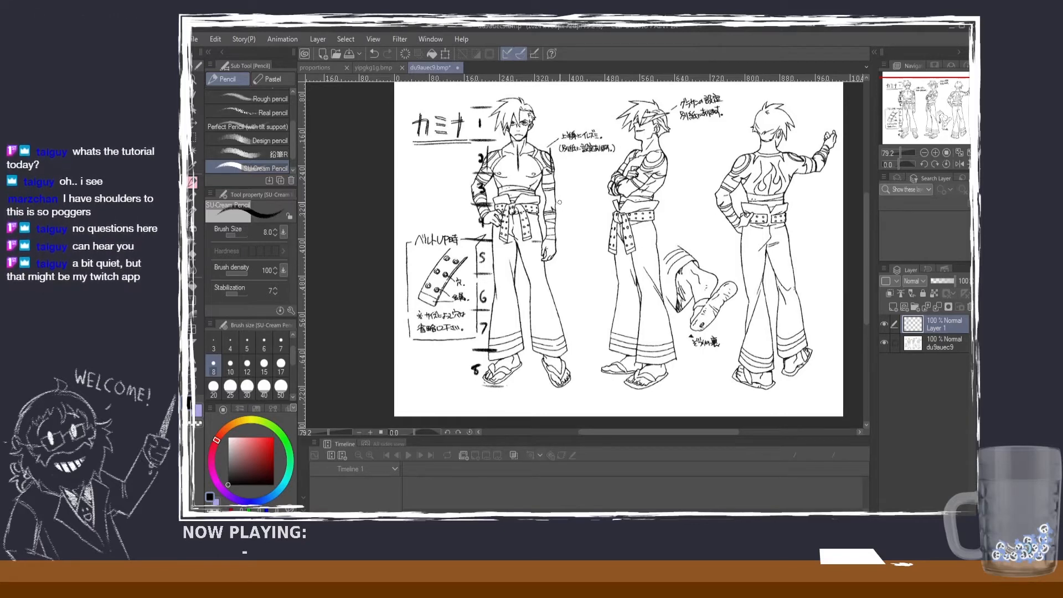
pyautogui.moveTo(521, 189); pyautogui.dragTo(549, 200)
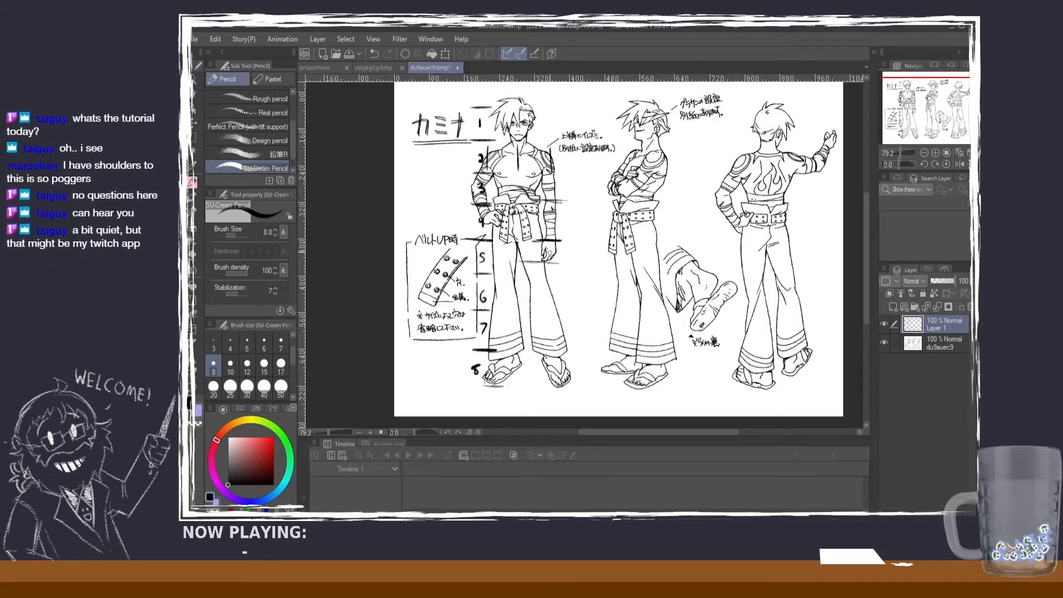
pyautogui.scroll(5, 555, 257)
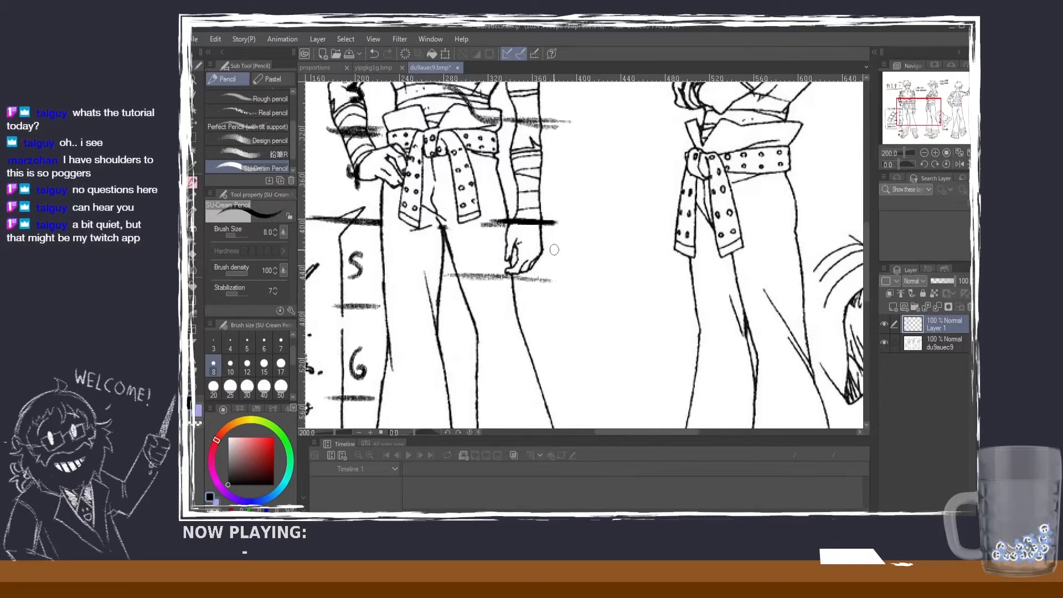
# Step: Undo the front figure's fingertip guide and try redrawing the horizontal line across the thigh
pyautogui.scroll(2, 534, 263)
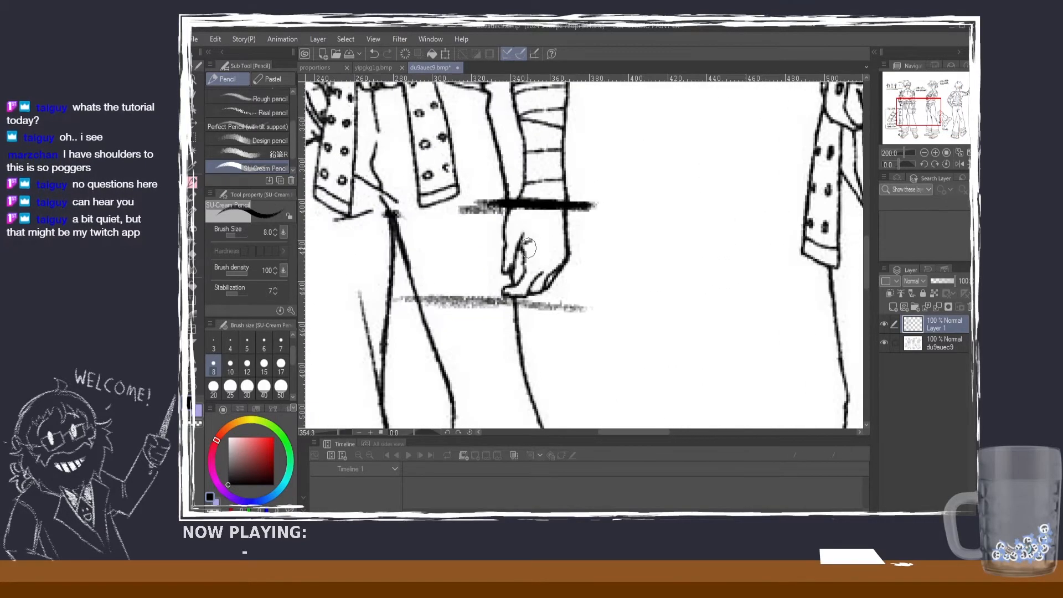
pyautogui.scroll(-4, 532, 266)
pyautogui.scroll(-2, 529, 266)
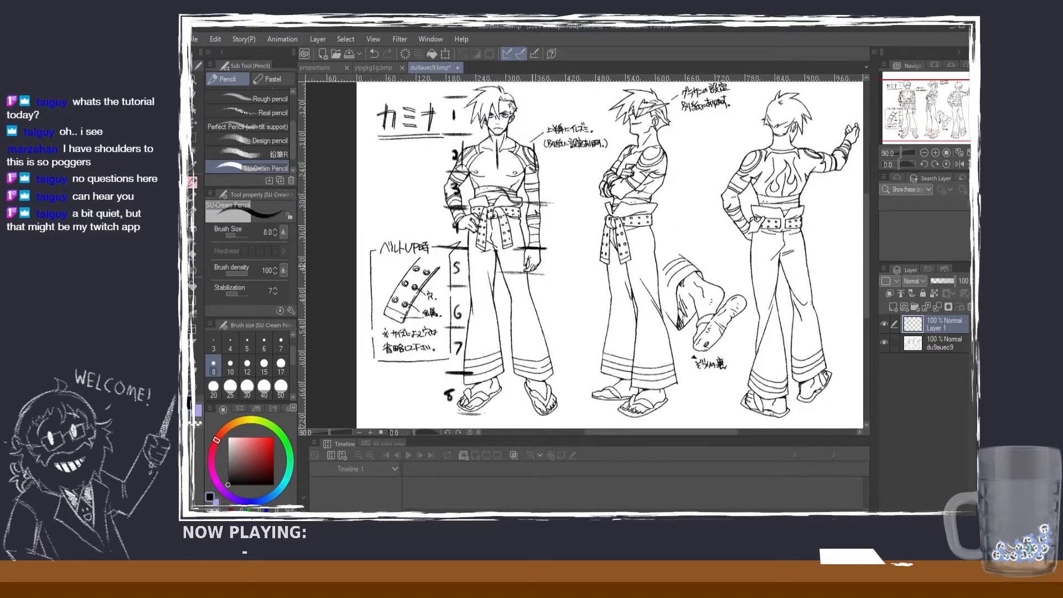
pyautogui.scroll(-1, 542, 272)
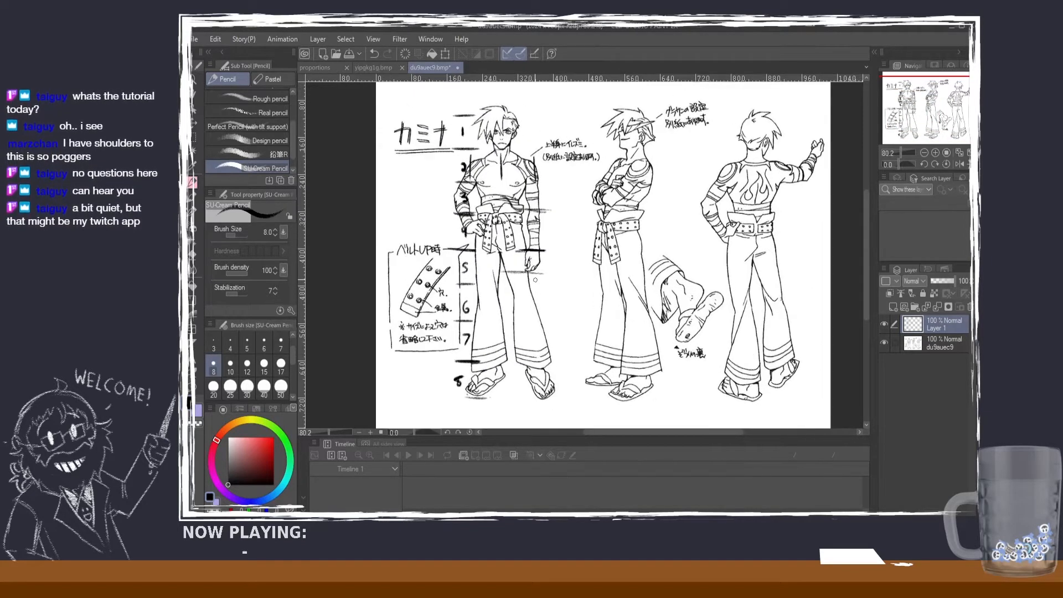
pyautogui.scroll(2, 537, 269)
pyautogui.hotkey('ctrl', 'z')
pyautogui.hotkey('ctrl', 'z')
pyautogui.hotkey('ctrl', 'z')
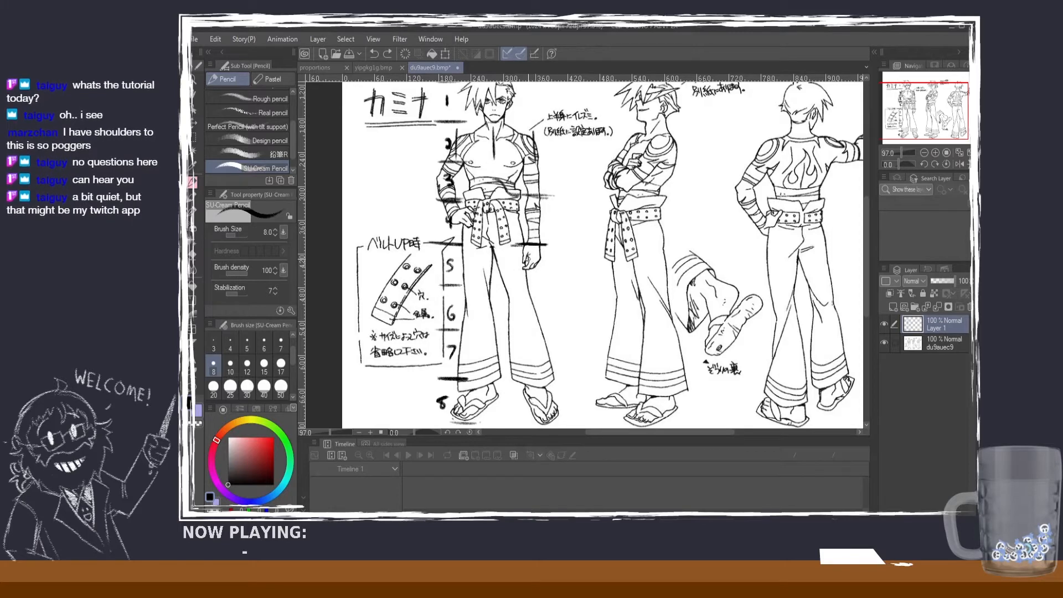
pyautogui.moveTo(529, 278); pyautogui.dragTo(500, 280)
pyautogui.hotkey('ctrl', 'z')
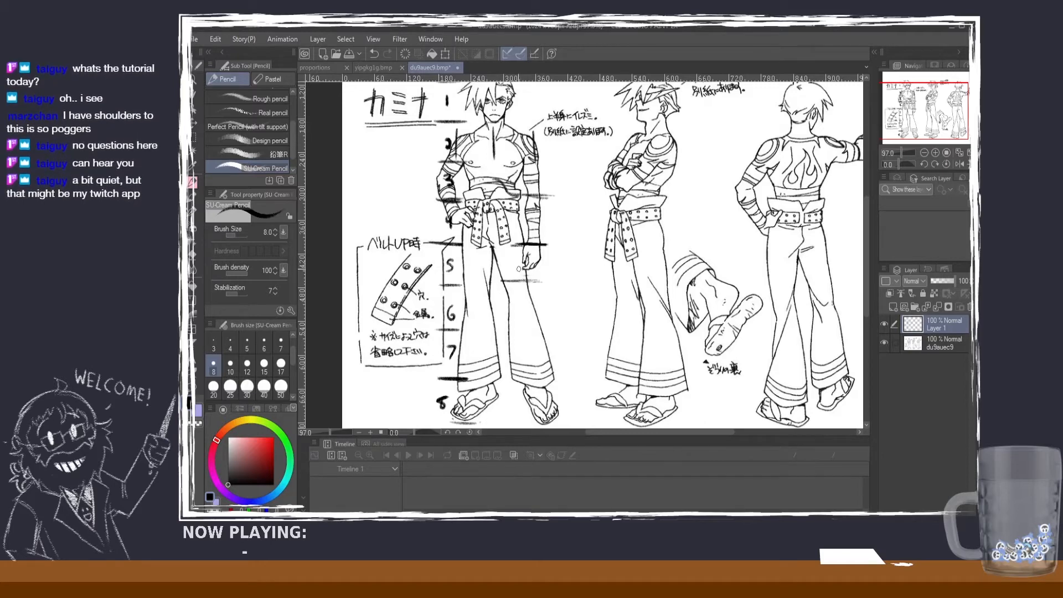
pyautogui.hotkey('ctrl', 'z')
pyautogui.hotkey('ctrl', 'z')
pyautogui.hotkey('ctrl', 'z')
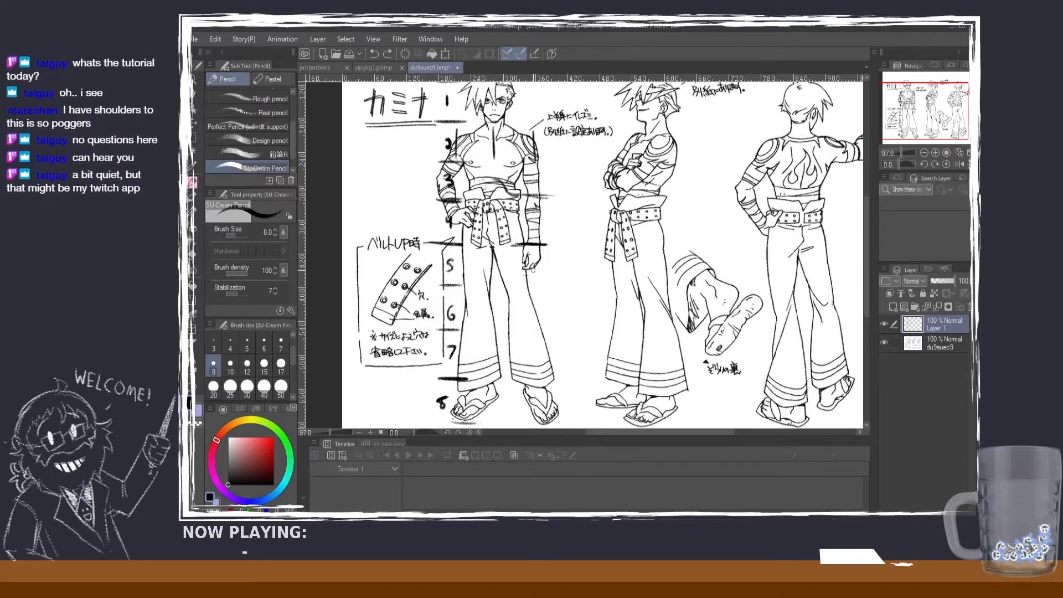
# Step: Mark both knees on the front figure with short curved strokes and mark the knees of the side-view figure
pyautogui.moveTo(518, 305); pyautogui.dragTo(523, 306)
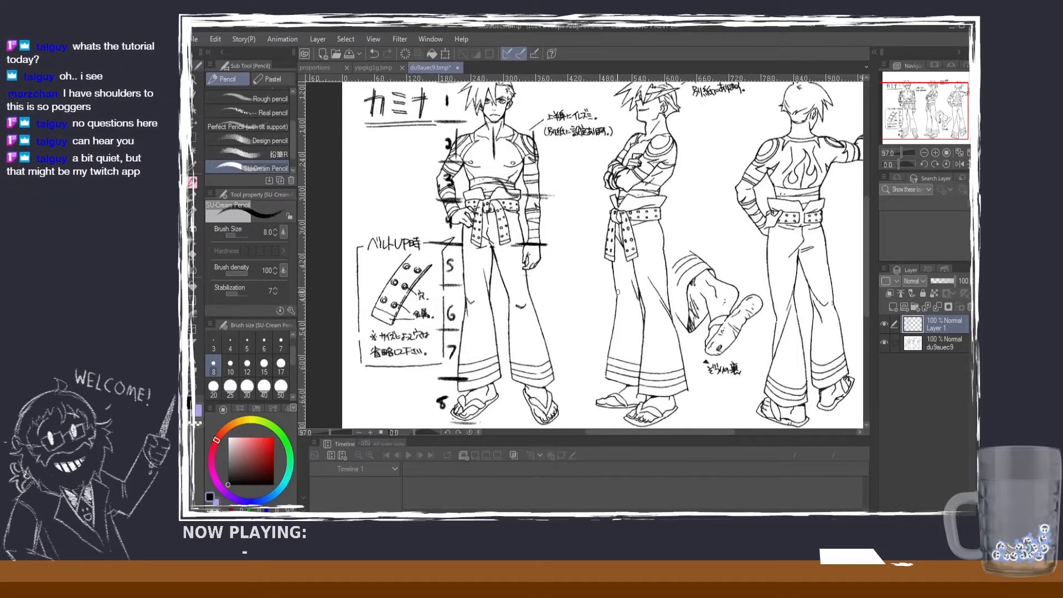
pyautogui.hotkey('ctrl', 'z')
pyautogui.moveTo(616, 284)
pyautogui.mouseDown()
pyautogui.moveTo(637, 307)
pyautogui.moveTo(641, 289)
pyautogui.moveTo(646, 317)
pyautogui.mouseUp()
pyautogui.hotkey('ctrl', 'z')
pyautogui.hotkey('ctrl', 'z')
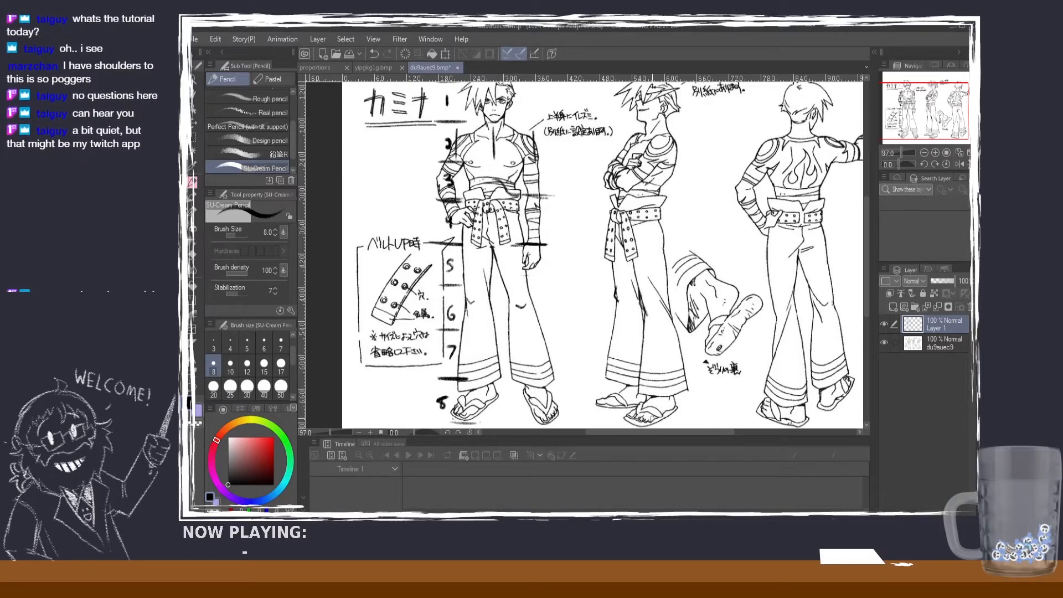
pyautogui.moveTo(660, 432); pyautogui.dragTo(668, 433)
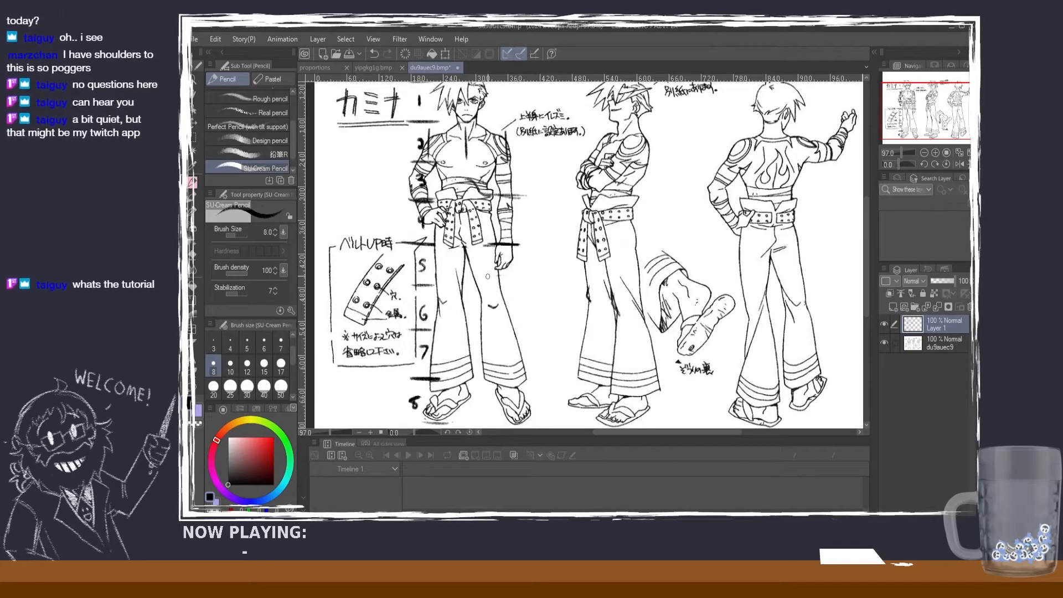
# Step: Redraw the short horizontal guide at the front figure's fingertips
pyautogui.moveTo(479, 279)
pyautogui.mouseDown()
pyautogui.moveTo(509, 279)
pyautogui.moveTo(473, 274)
pyautogui.mouseUp()
pyautogui.hotkey('ctrl', 'z')
pyautogui.hotkey('ctrl', 'z')
pyautogui.hotkey('ctrl', 'z')
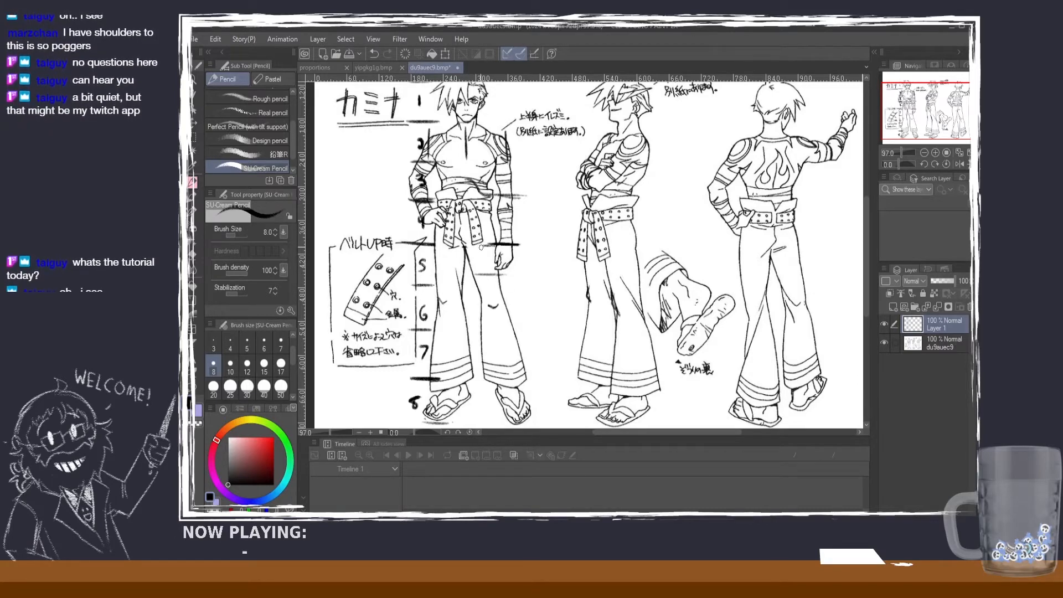
# Step: Examine the front figure's upper body against its head-height marks
pyautogui.click(192, 253)
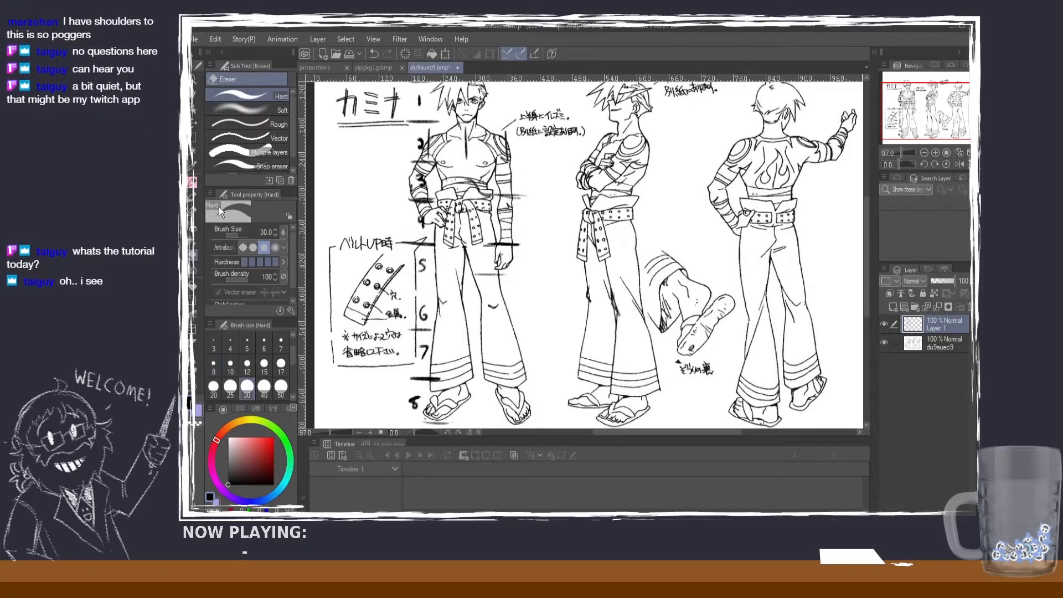
pyautogui.click(194, 182)
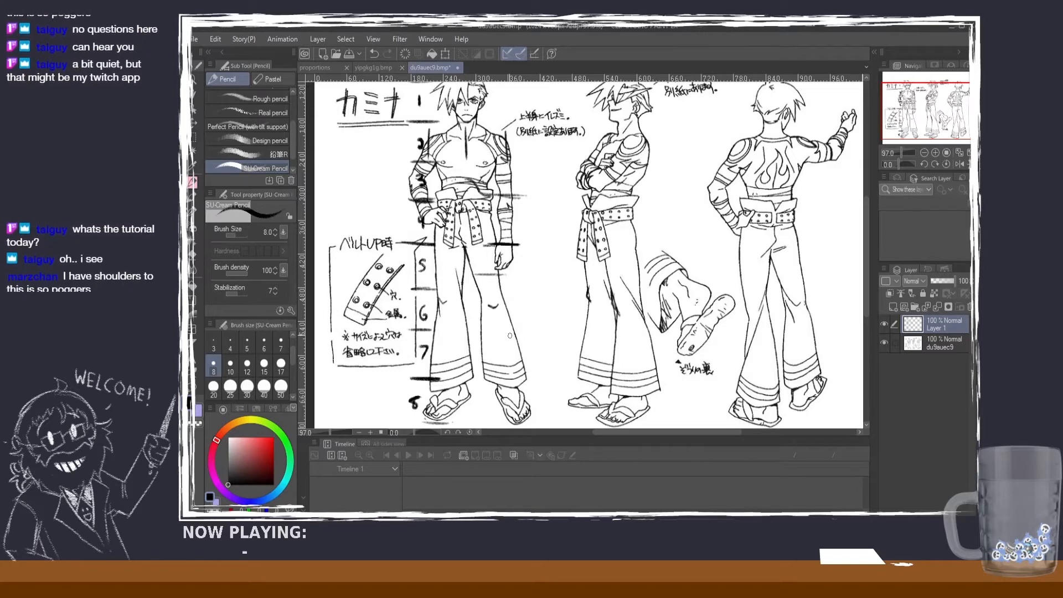
pyautogui.scroll(-2, 598, 187)
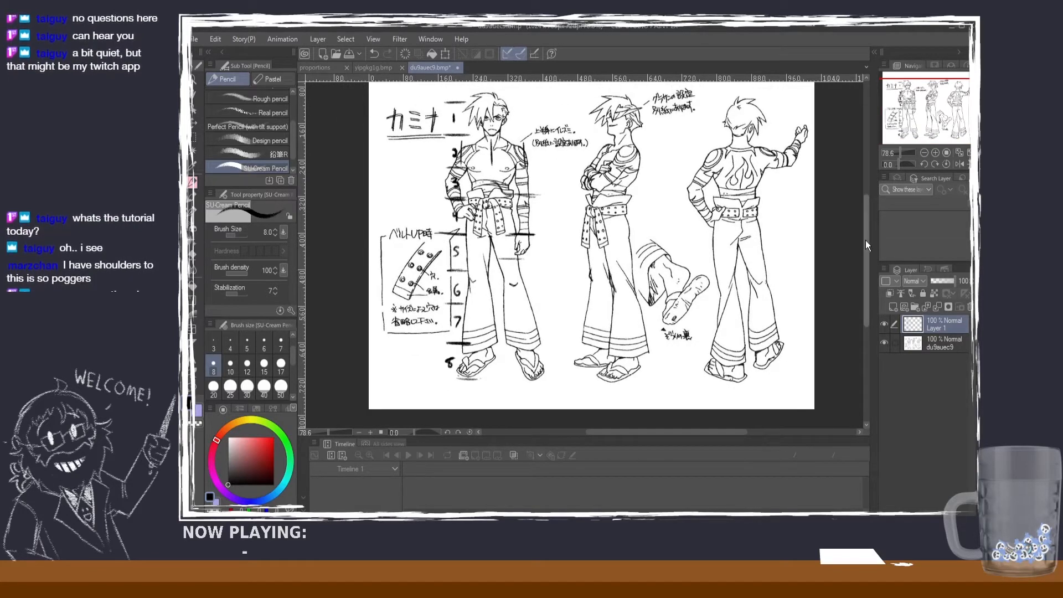
pyautogui.moveTo(865, 240); pyautogui.dragTo(863, 224)
pyautogui.scroll(2, 457, 159)
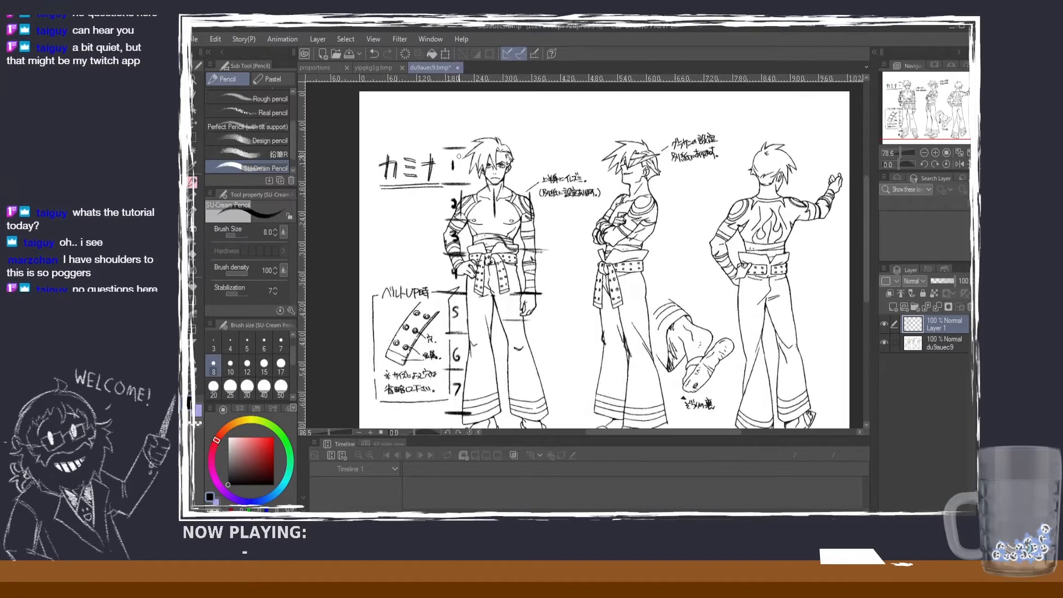
pyautogui.scroll(3, 559, 238)
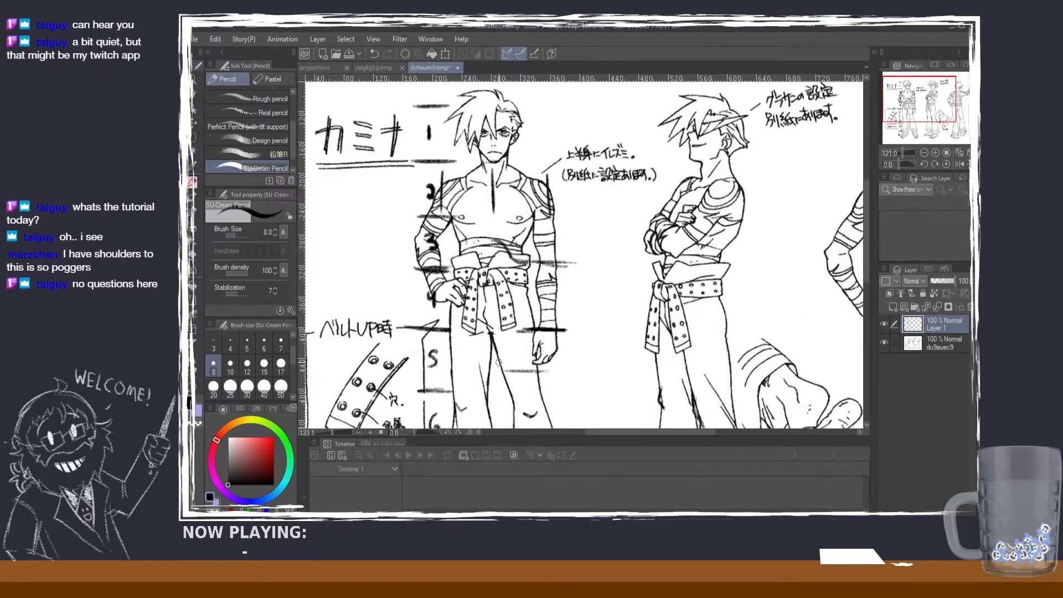
pyautogui.scroll(-1, 564, 243)
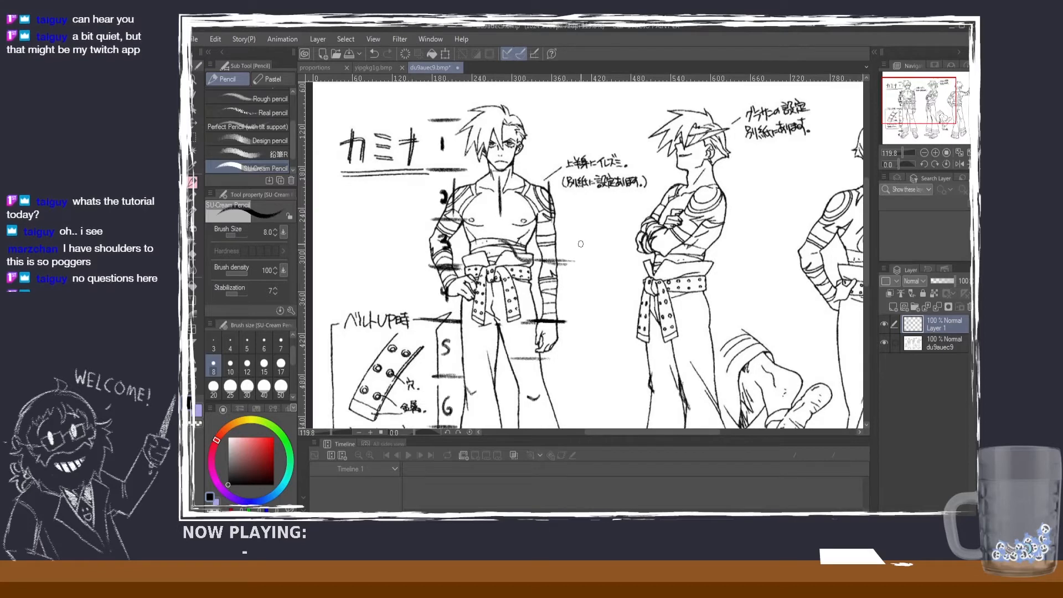
pyautogui.scroll(-1, 580, 243)
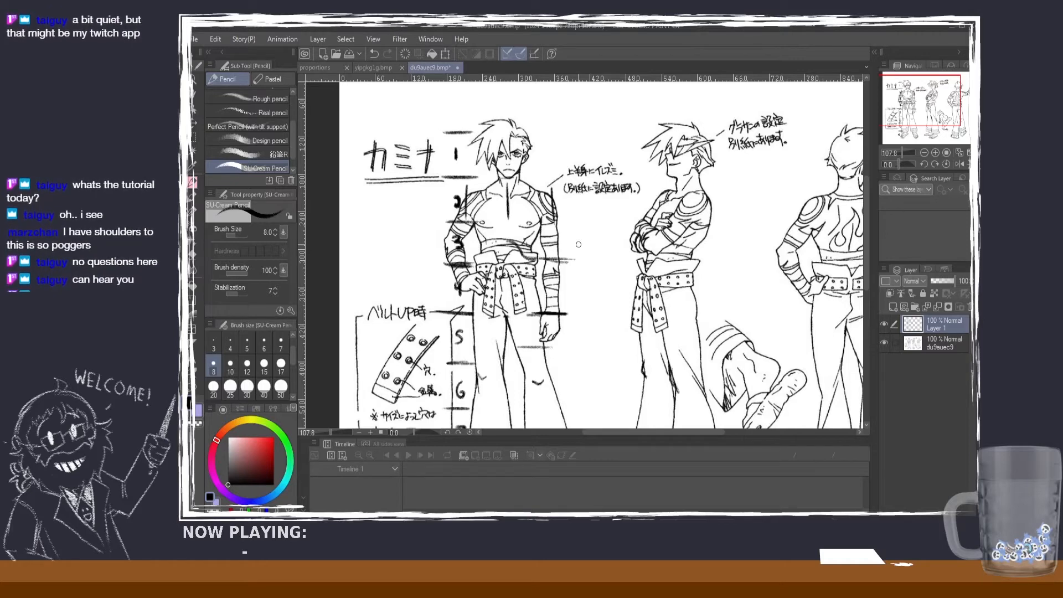
pyautogui.scroll(1, 578, 245)
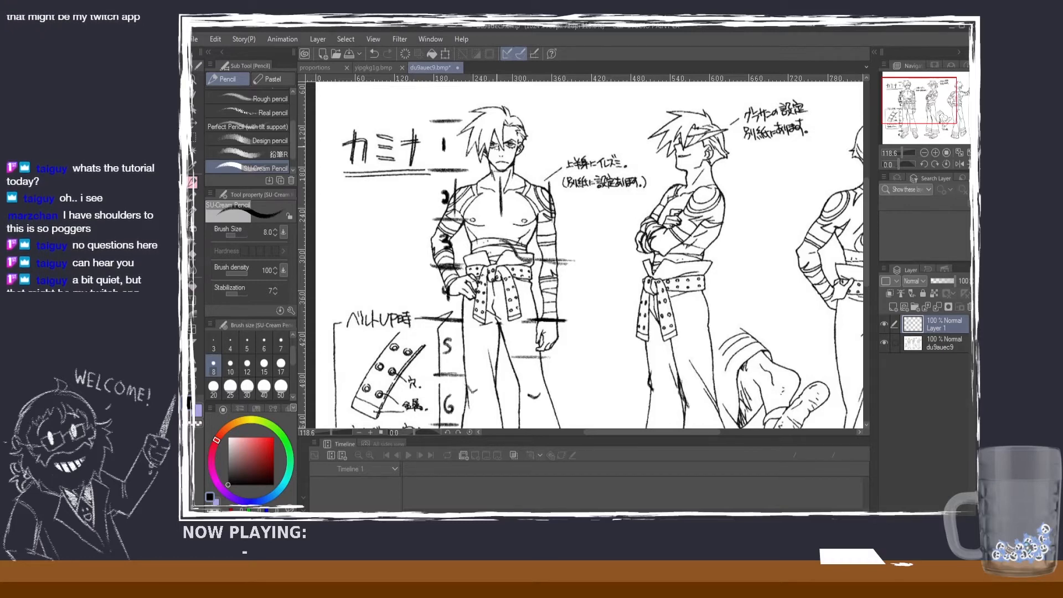
# Step: Draw a horizontal collarbone line over the front figure's chest and outline both sides of the rib cage below it
pyautogui.moveTo(512, 177); pyautogui.dragTo(529, 197)
pyautogui.hotkey('ctrl', 'z')
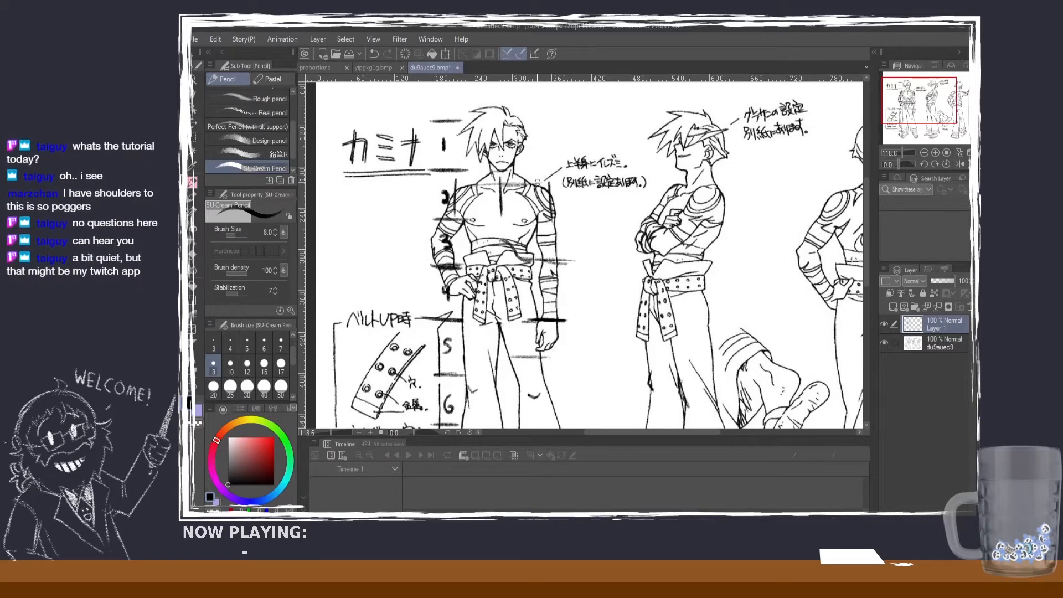
pyautogui.moveTo(529, 182); pyautogui.dragTo(503, 182)
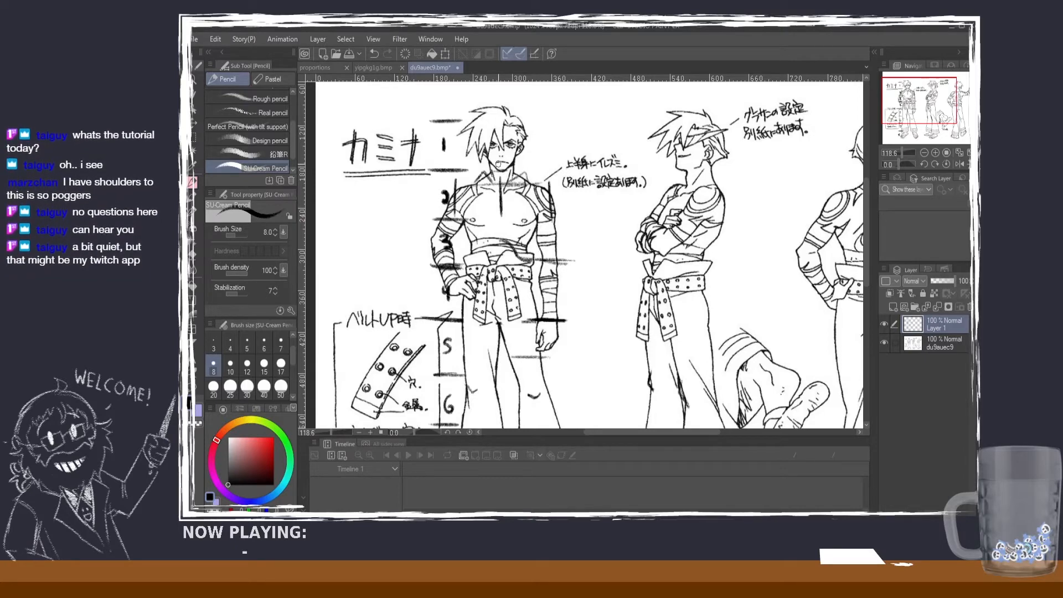
pyautogui.hotkey('ctrl', 'z')
pyautogui.hotkey('ctrl', 'z')
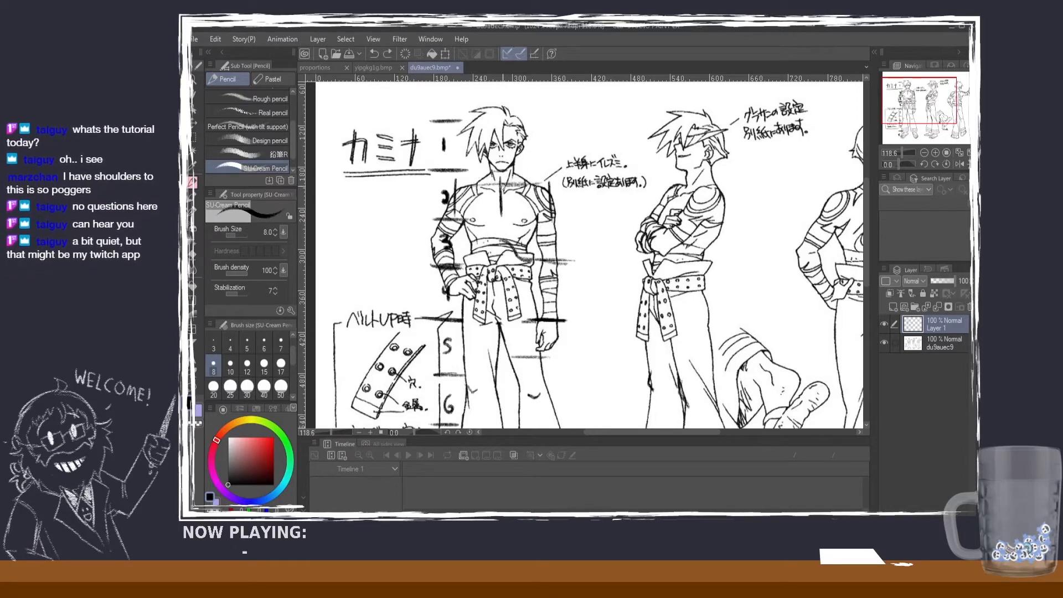
pyautogui.moveTo(517, 182)
pyautogui.mouseDown()
pyautogui.moveTo(533, 229)
pyautogui.moveTo(517, 256)
pyautogui.moveTo(507, 242)
pyautogui.mouseUp()
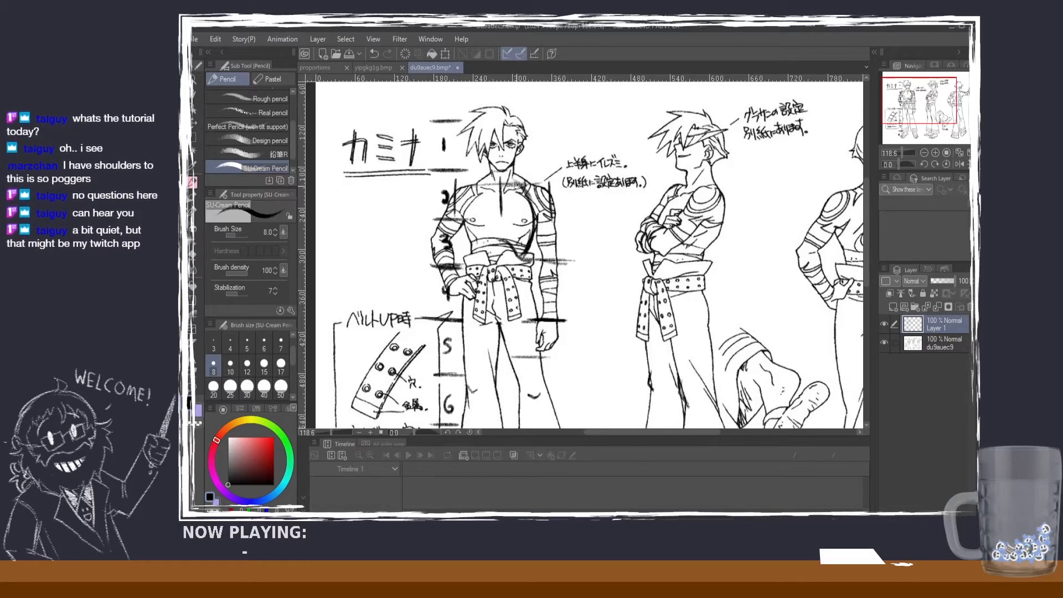
pyautogui.moveTo(517, 183)
pyautogui.mouseDown()
pyautogui.moveTo(467, 201)
pyautogui.moveTo(478, 186)
pyautogui.moveTo(464, 216)
pyautogui.moveTo(469, 194)
pyautogui.moveTo(474, 250)
pyautogui.mouseUp()
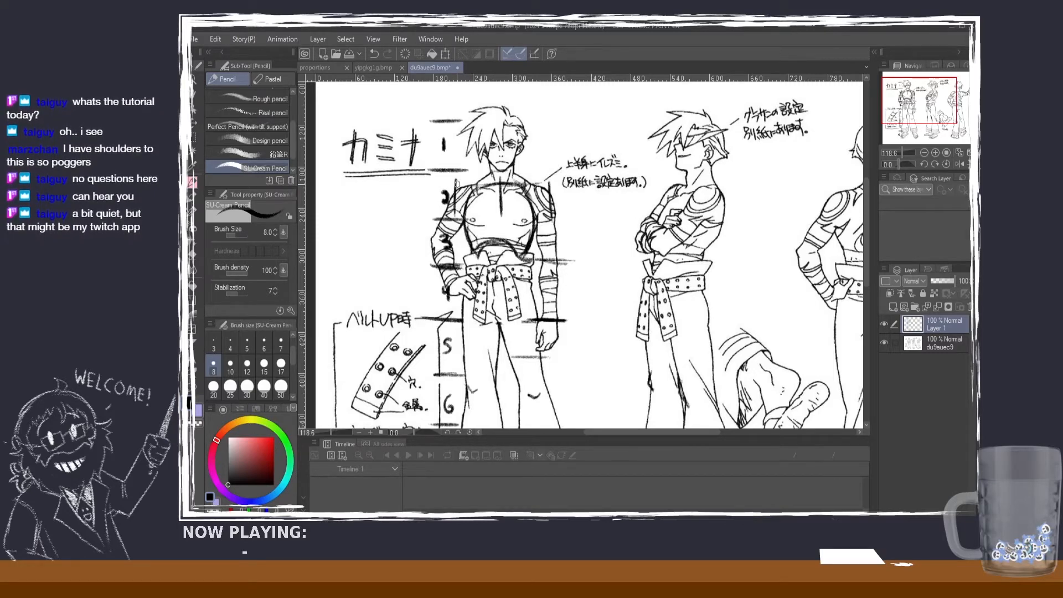
# Step: Mark the levels of the front figure's rib cage top and base with short horizontal strokes beside the head-height scale
pyautogui.moveTo(457, 184); pyautogui.dragTo(435, 183)
pyautogui.moveTo(426, 257); pyautogui.dragTo(459, 255)
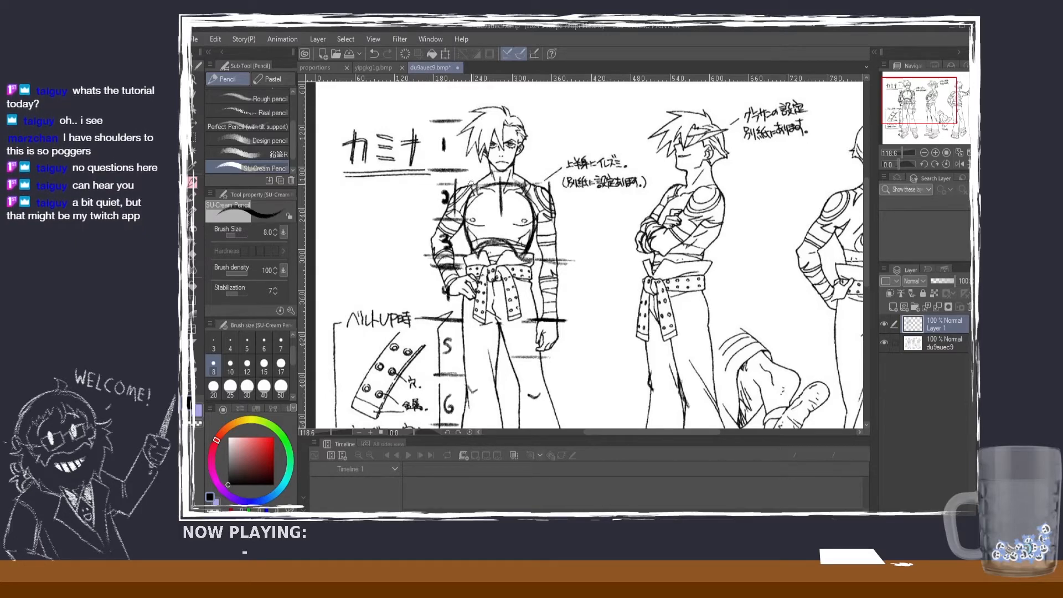
pyautogui.moveTo(467, 184); pyautogui.dragTo(434, 183)
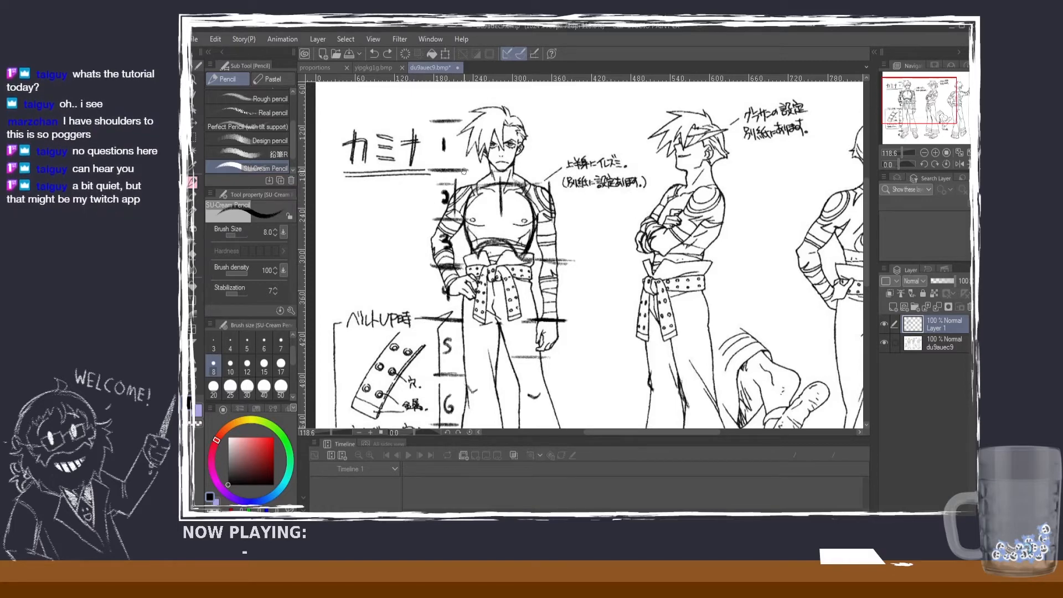
pyautogui.moveTo(452, 223); pyautogui.dragTo(449, 230)
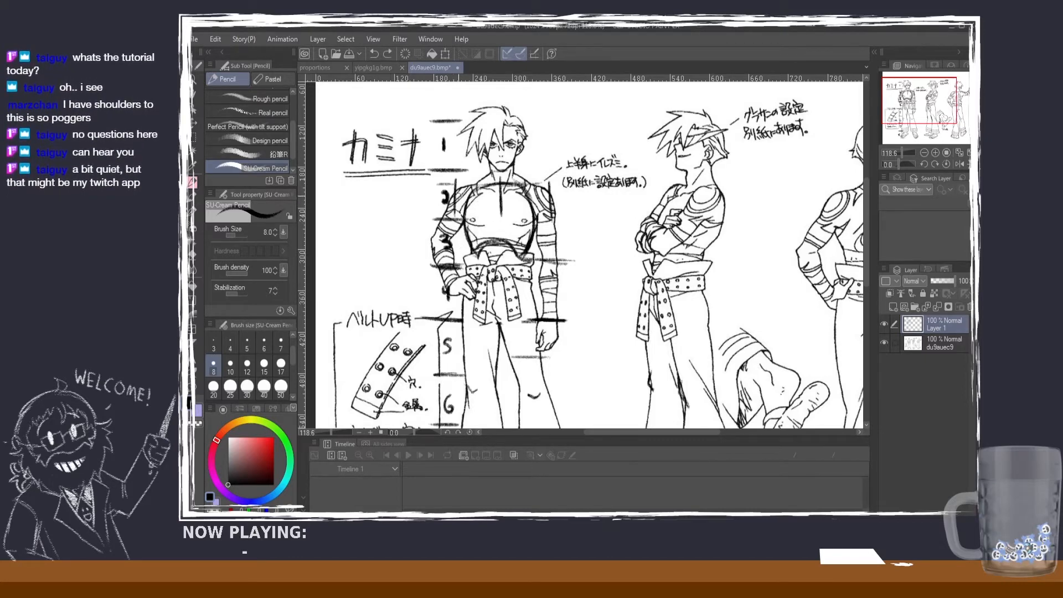
# Step: In the proportions drawing, outline the figure's rib cage and add short marks for its top and base beside the scale
pyautogui.click(321, 68)
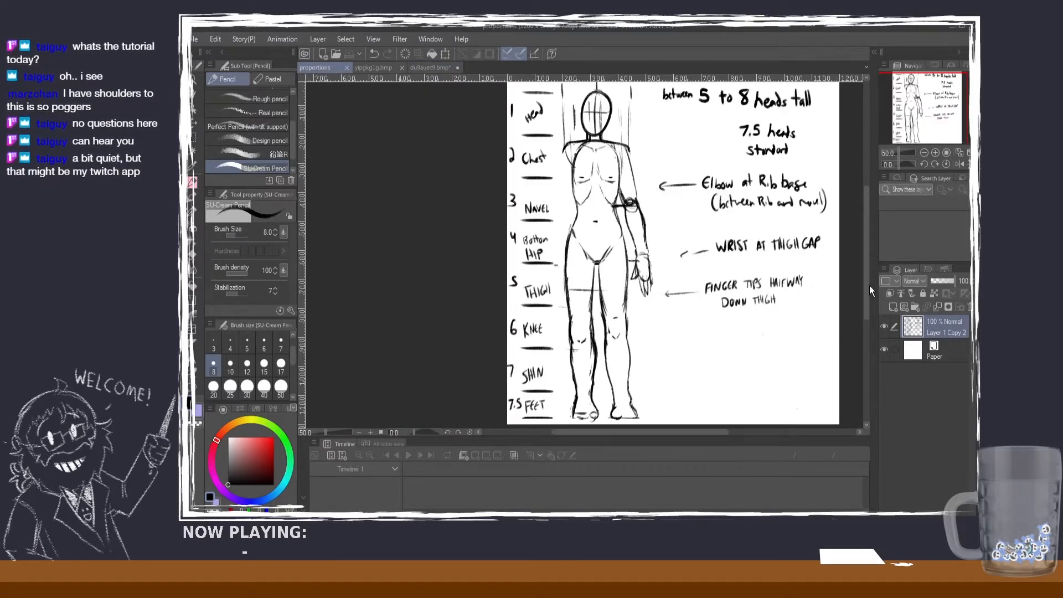
pyautogui.moveTo(867, 286); pyautogui.dragTo(867, 276)
pyautogui.scroll(1, 602, 172)
pyautogui.scroll(1, 603, 173)
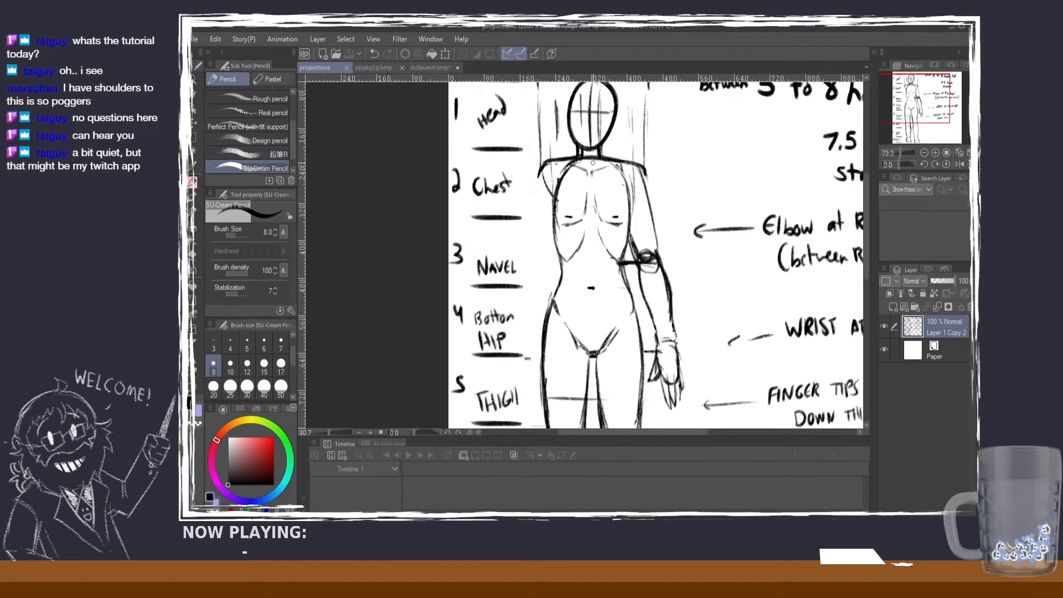
pyautogui.hotkey('ctrl', 'z')
pyautogui.moveTo(563, 169)
pyautogui.mouseDown()
pyautogui.moveTo(600, 163)
pyautogui.moveTo(596, 155)
pyautogui.moveTo(631, 257)
pyautogui.moveTo(633, 225)
pyautogui.moveTo(607, 254)
pyautogui.mouseUp()
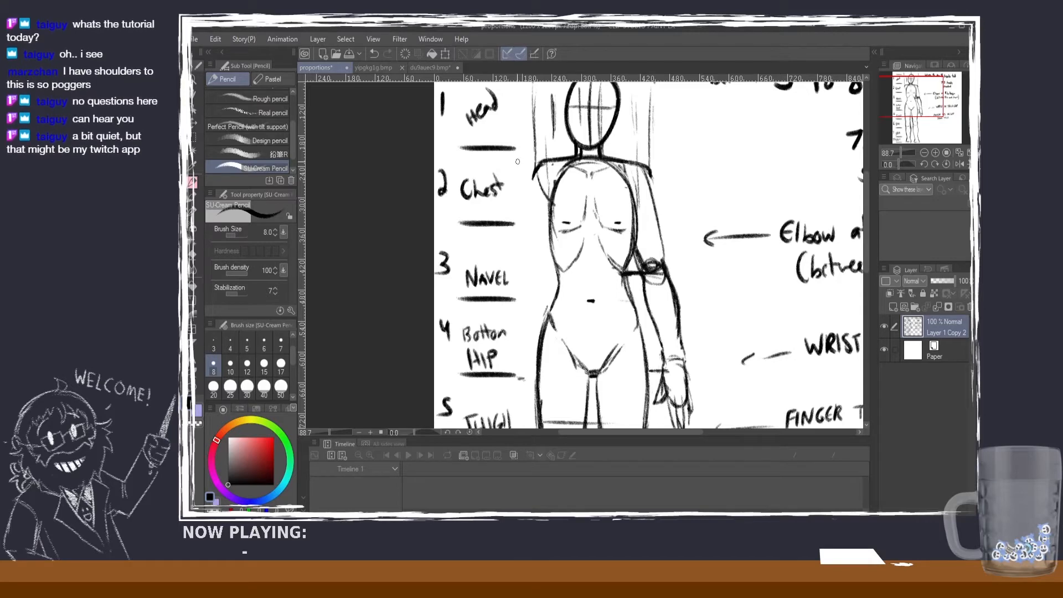
pyautogui.moveTo(517, 161); pyautogui.dragTo(501, 162)
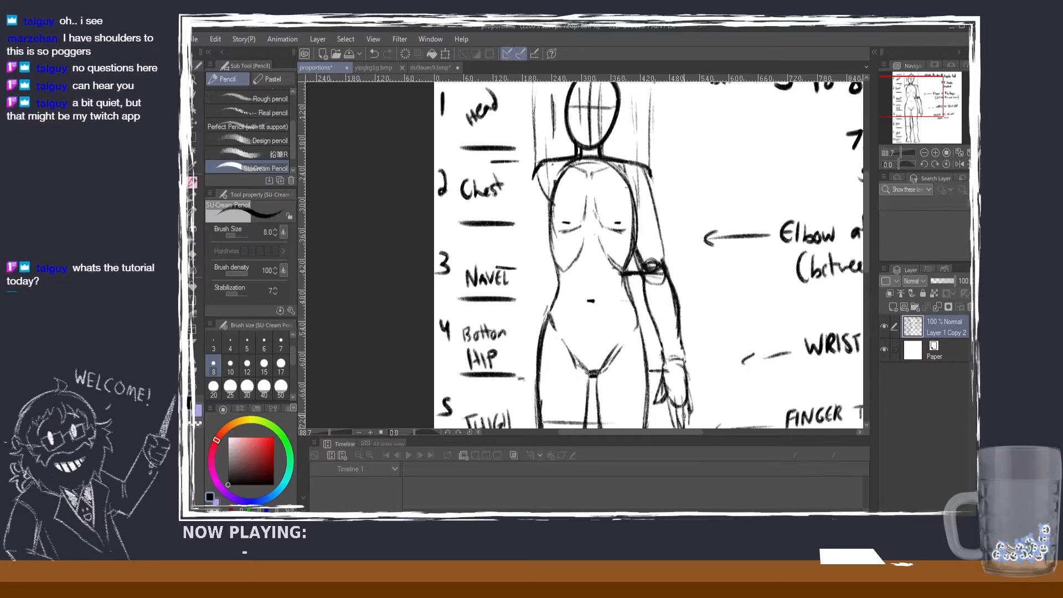
# Step: Select the elbow, wrist and fingertip notes with their arrows as one block, move it slightly down, and deselect
pyautogui.moveTo(683, 432); pyautogui.dragTo(750, 433)
pyautogui.scroll(-1, 792, 276)
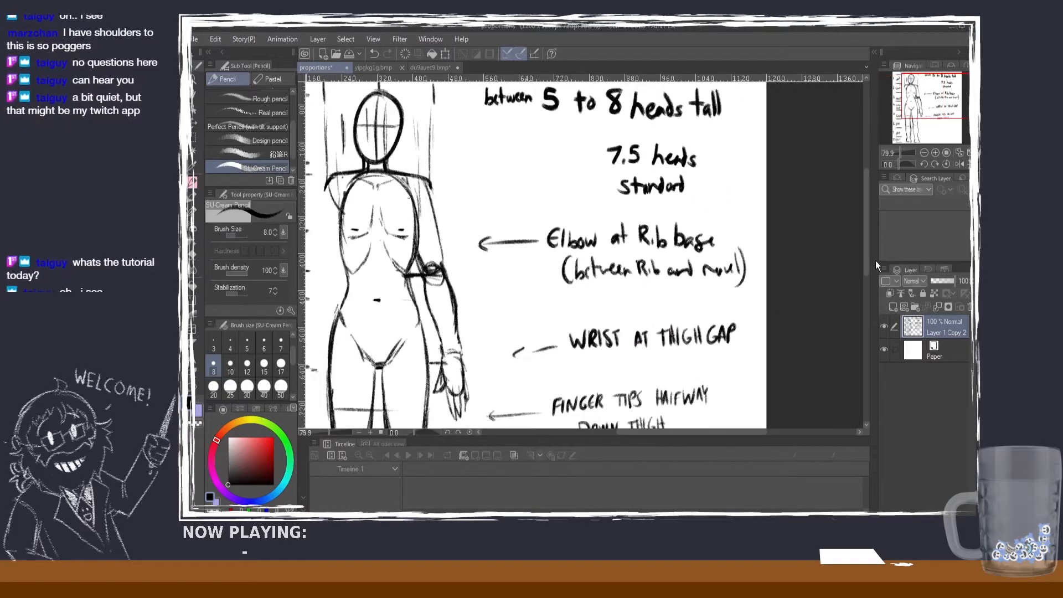
pyautogui.moveTo(866, 258); pyautogui.dragTo(862, 327)
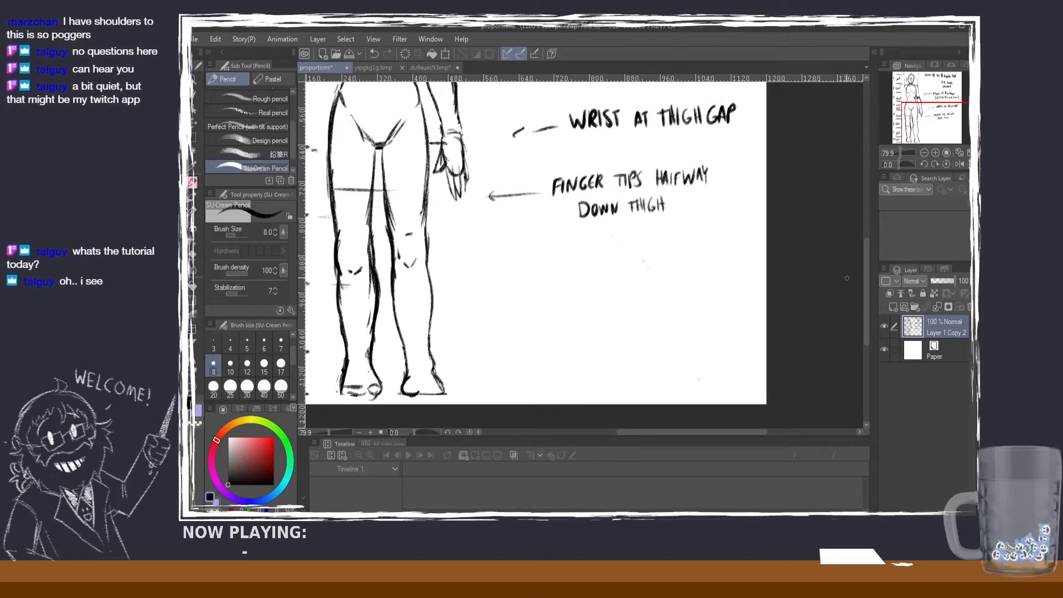
pyautogui.moveTo(866, 288); pyautogui.dragTo(868, 241)
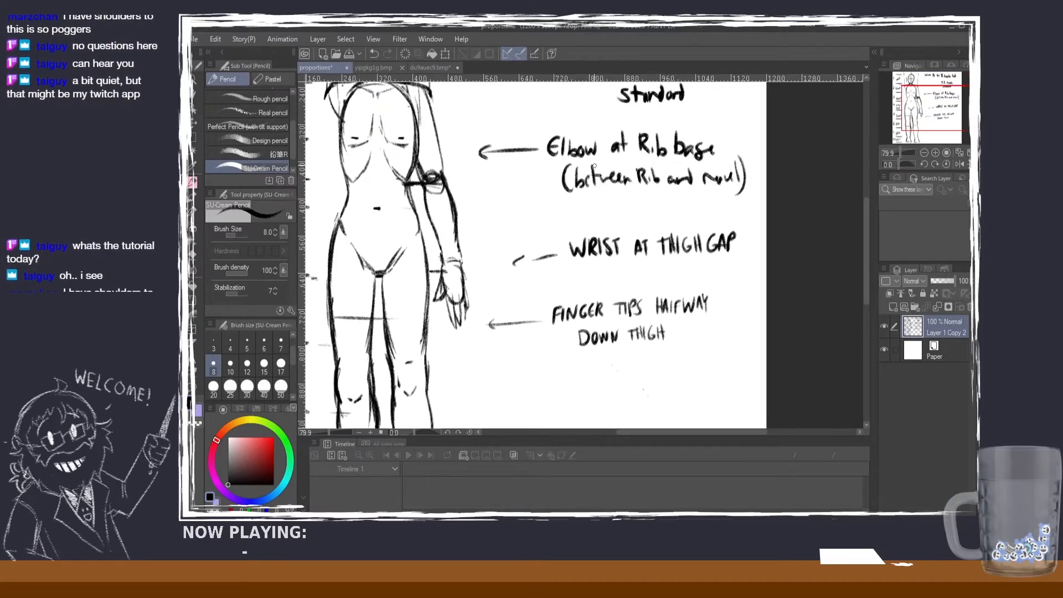
pyautogui.scroll(-2, 594, 166)
pyautogui.scroll(-1, 247, 121)
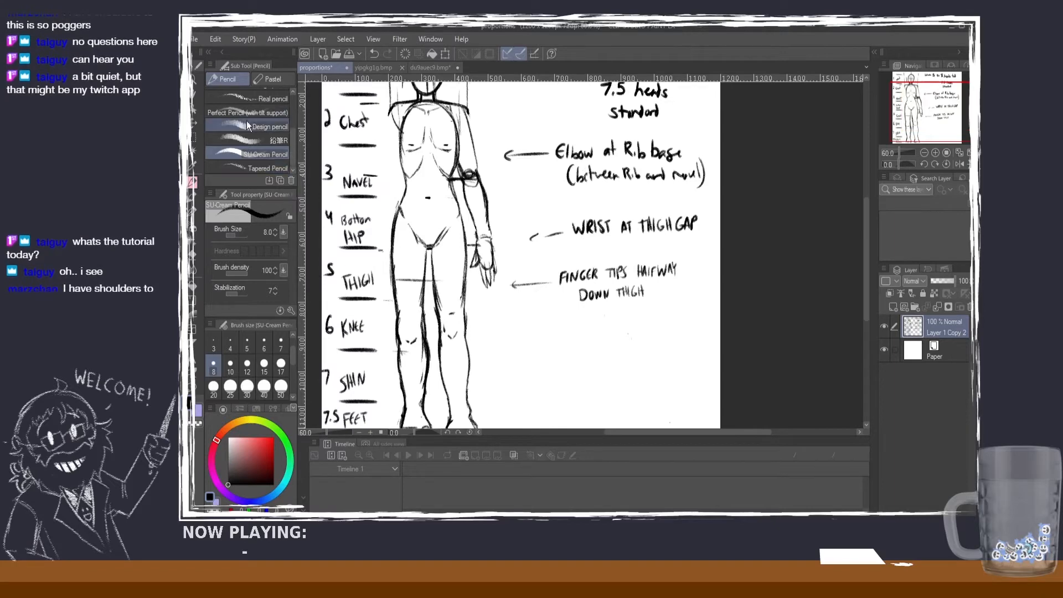
pyautogui.click(197, 139)
pyautogui.moveTo(500, 130); pyautogui.dragTo(708, 305)
pyautogui.click(728, 309)
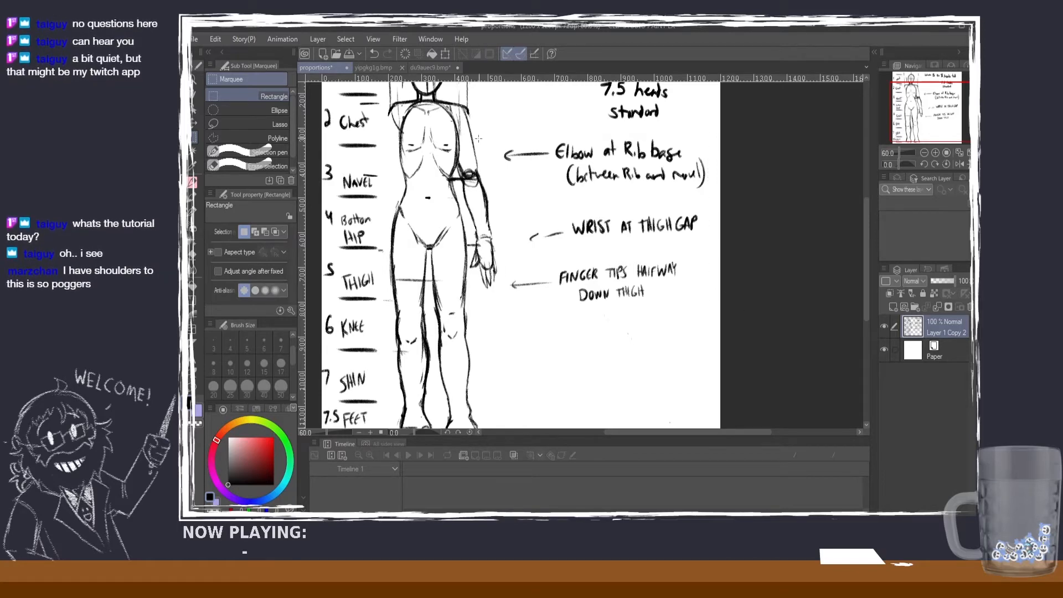
pyautogui.moveTo(500, 138); pyautogui.dragTo(708, 314)
pyautogui.click(646, 331)
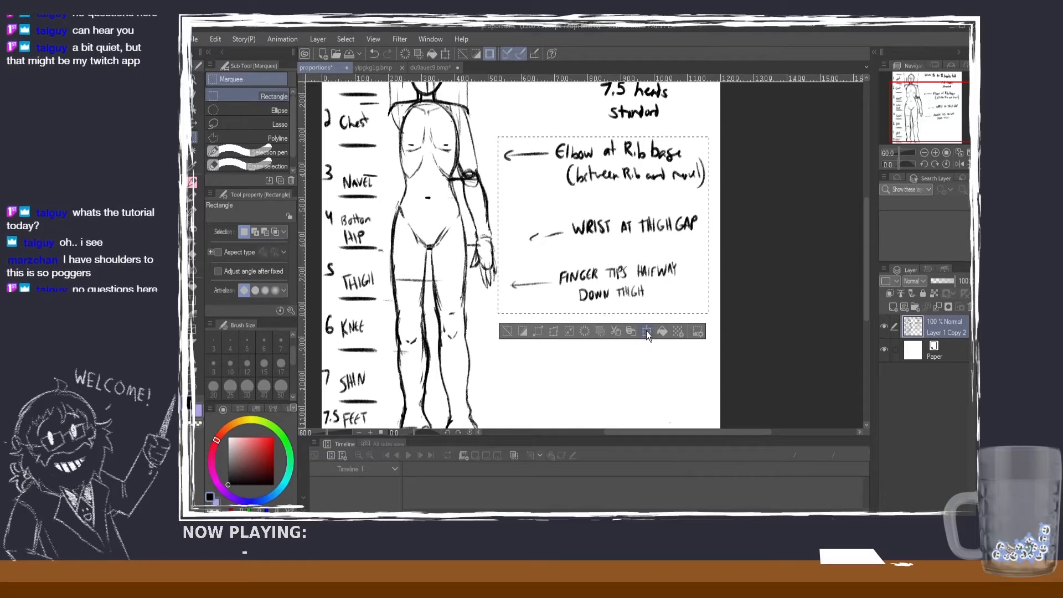
pyautogui.moveTo(637, 382); pyautogui.dragTo(644, 372)
pyautogui.click(574, 350)
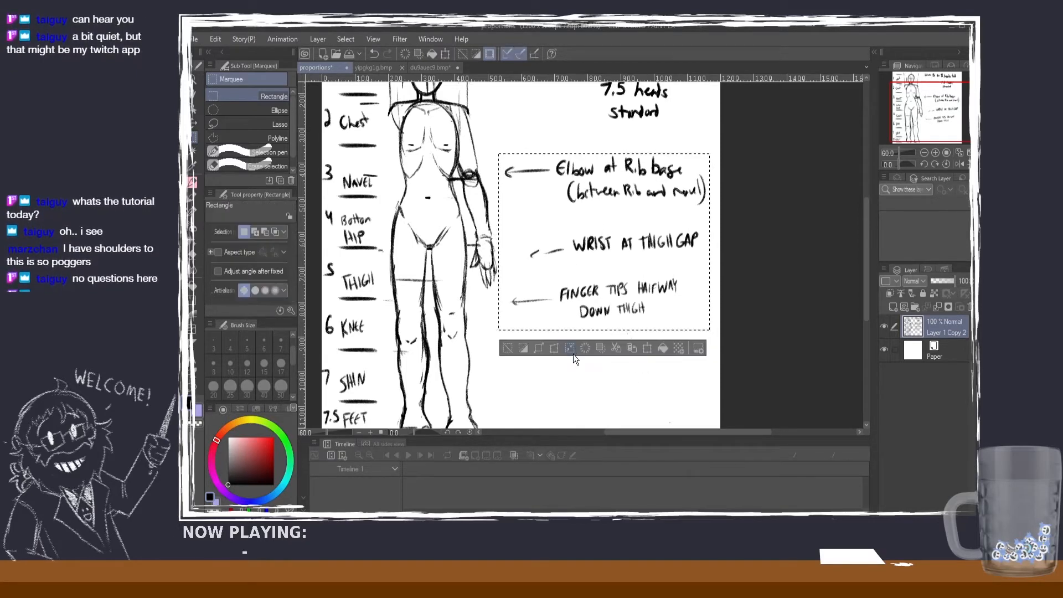
pyautogui.click(488, 333)
# Step: Erase the arrow of the fingertips note and redraw it slanting up towards the figure's fingertips
pyautogui.click(192, 255)
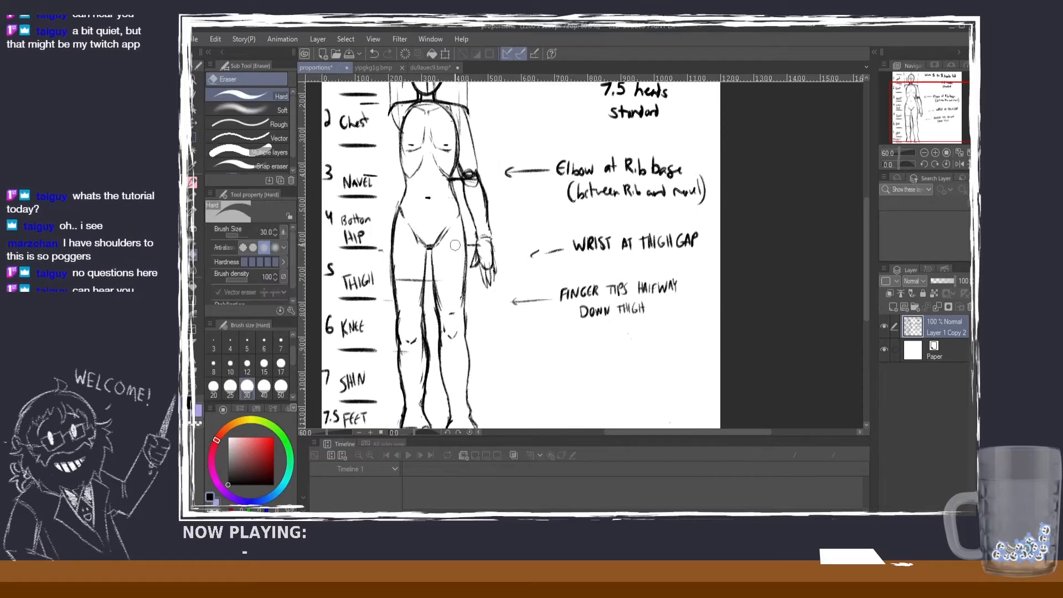
pyautogui.click(194, 182)
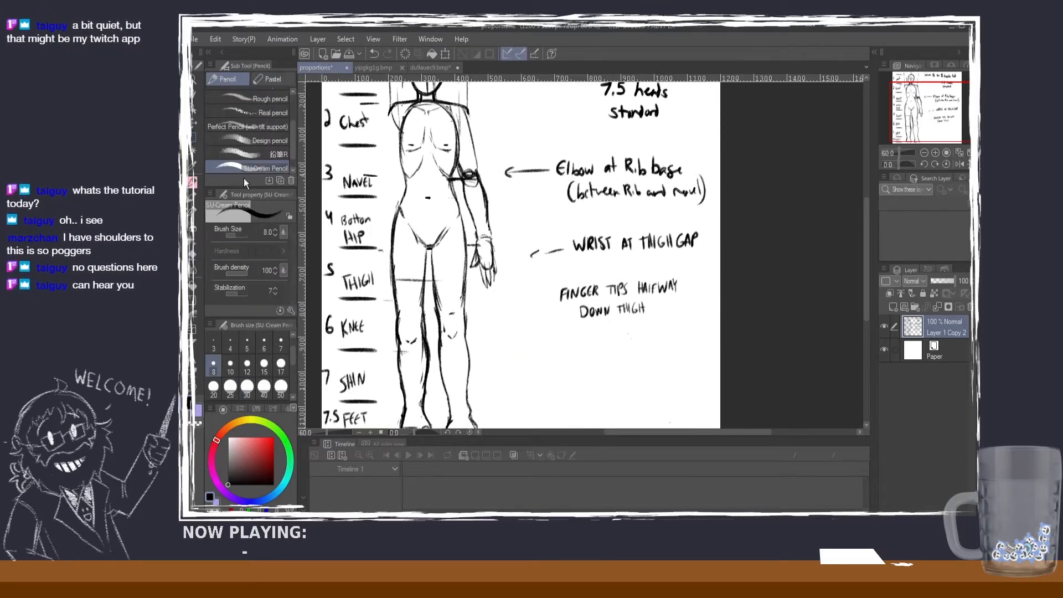
pyautogui.moveTo(549, 293); pyautogui.dragTo(512, 285)
pyautogui.hotkey('ctrl', 'z')
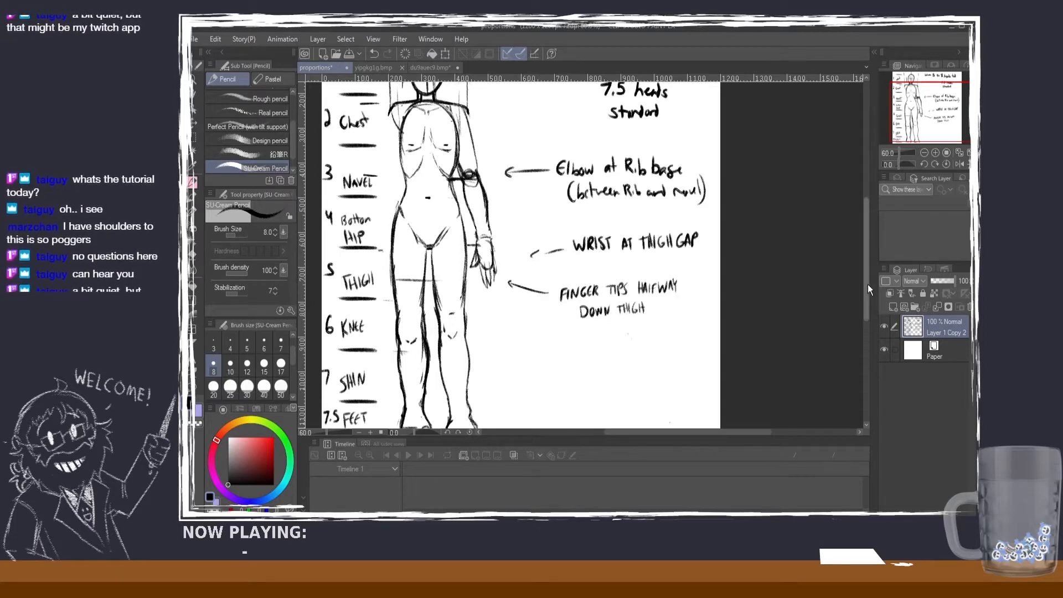
# Step: Select the "7.5 heads standard" note and move it up directly beneath the "5 to 8 heads tall" line
pyautogui.moveTo(869, 285); pyautogui.dragTo(867, 243)
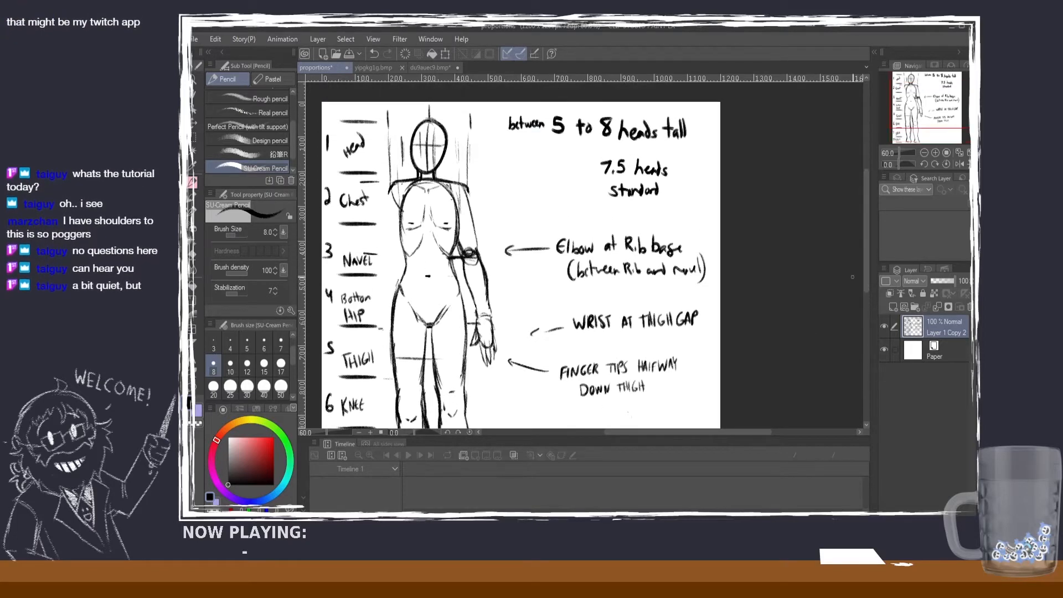
pyautogui.click(193, 138)
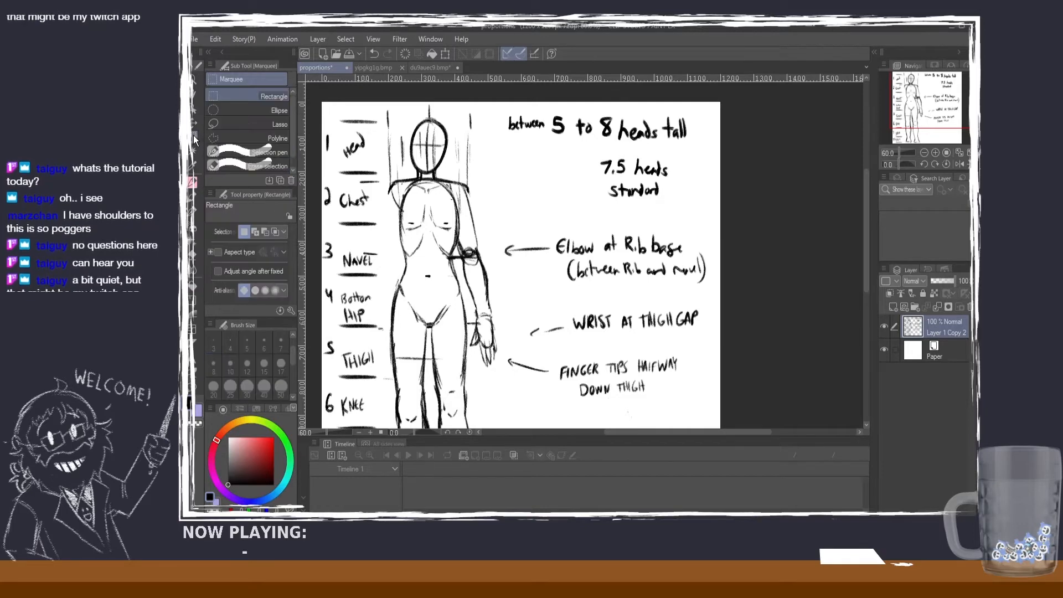
pyautogui.moveTo(586, 152); pyautogui.dragTo(674, 200)
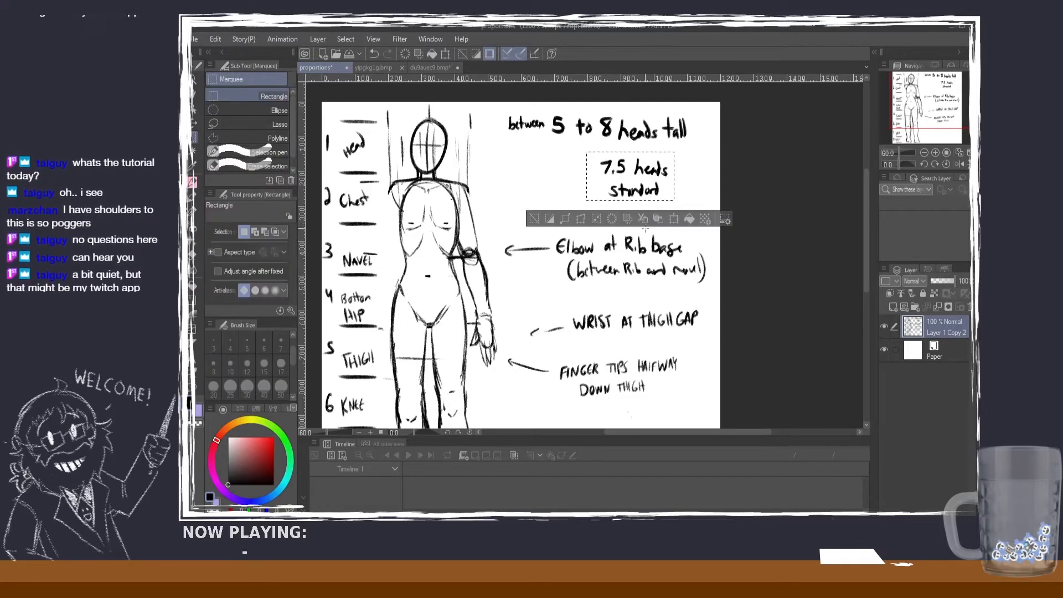
pyautogui.click(670, 217)
pyautogui.press('Left')
pyautogui.press('Left')
pyautogui.press('Left')
pyautogui.press('Left')
pyautogui.press('Left')
pyautogui.press('Left')
pyautogui.press('Left')
pyautogui.press('Left')
pyautogui.press('Left')
pyautogui.press('Left')
pyautogui.press('Left')
pyautogui.press('Left')
pyautogui.press('Left')
pyautogui.press('Left')
pyautogui.press('Left')
pyautogui.press('Left')
pyautogui.press('Left')
pyautogui.press('Left')
pyautogui.press('Left')
pyautogui.press('Left')
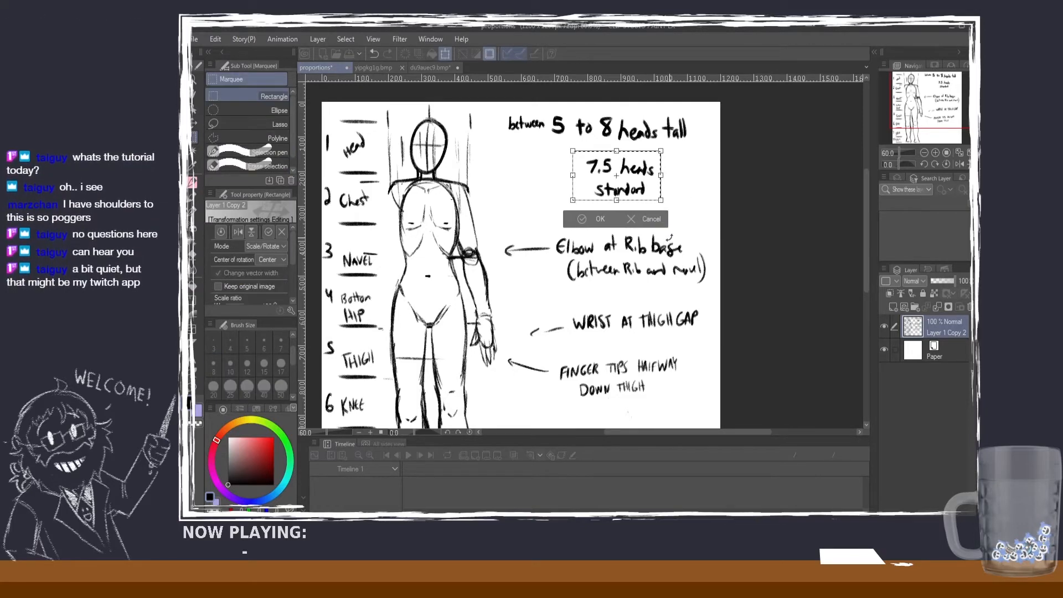
pyautogui.press('Left')
pyautogui.press('Left')
pyautogui.press('Left')
pyautogui.press('Left')
pyautogui.press('Left')
pyautogui.press('Left')
pyautogui.press('Left')
pyautogui.press('Up')
pyautogui.press('Up')
pyautogui.press('Up')
pyautogui.press('Up')
pyautogui.press('Up')
pyautogui.press('Up')
pyautogui.press('Up')
pyautogui.press('Up')
pyautogui.press('Up')
pyautogui.press('Up')
pyautogui.press('Up')
pyautogui.press('Up')
pyautogui.press('Up')
pyautogui.press('Up')
pyautogui.press('Up')
pyautogui.press('Up')
pyautogui.press('Up')
pyautogui.press('Up')
pyautogui.press('Up')
pyautogui.press('Up')
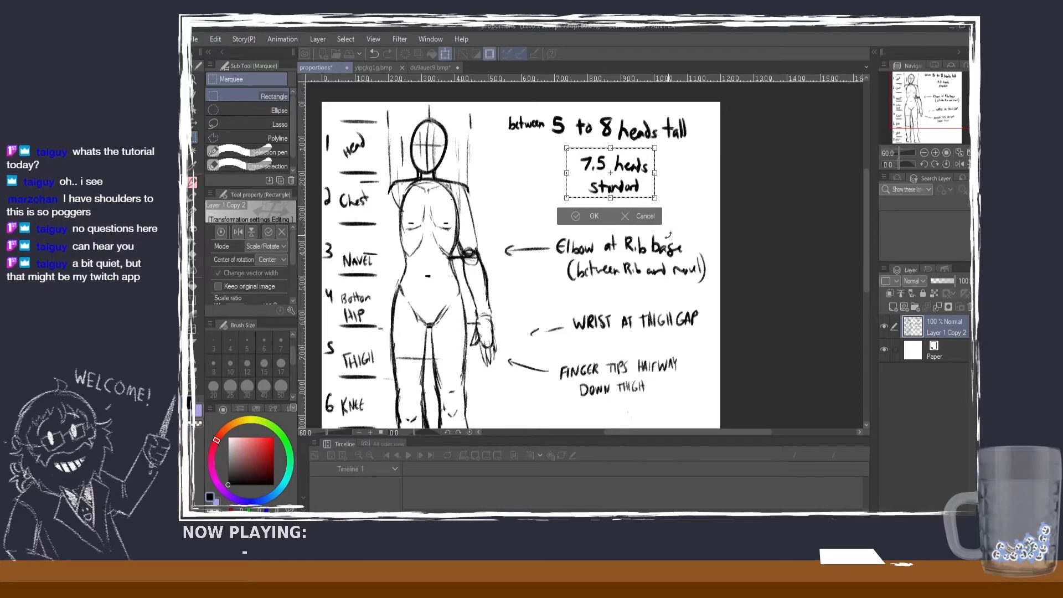
pyautogui.moveTo(616, 170); pyautogui.dragTo(602, 167)
pyautogui.click(572, 205)
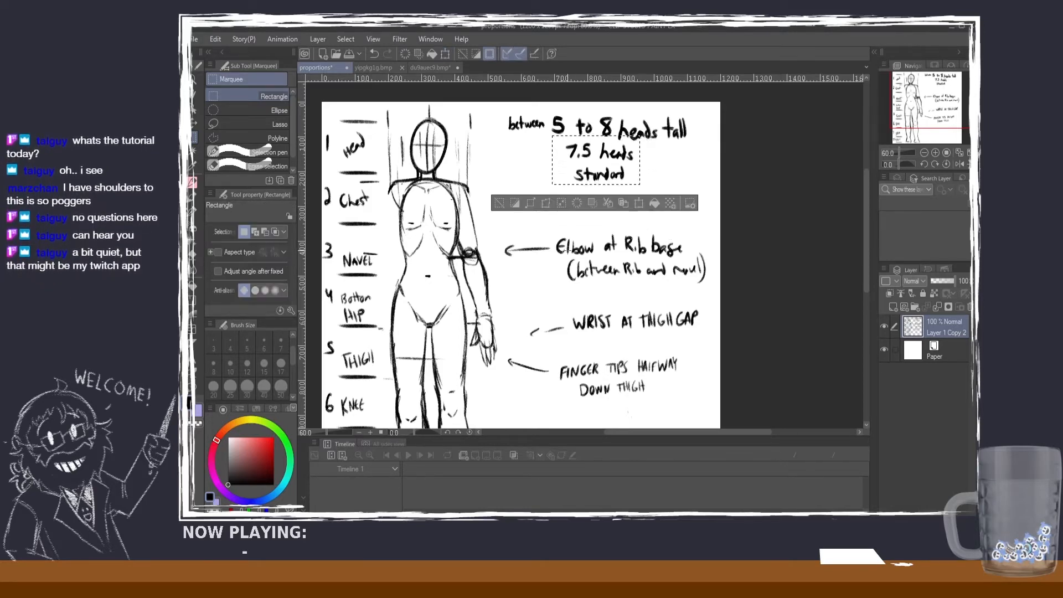
pyautogui.click(498, 204)
# Step: Clean up the figure's shoulder corner and write the note "RIB CAGE ROUGHLY 1.5 heads" with an arrow towards the rib cage
pyautogui.click(193, 183)
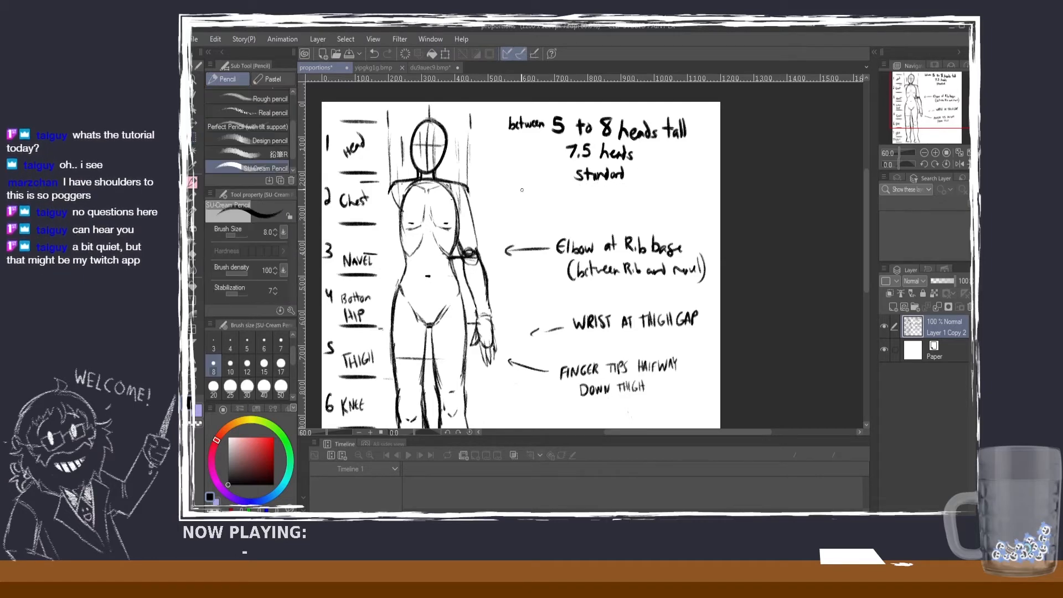
pyautogui.click(193, 253)
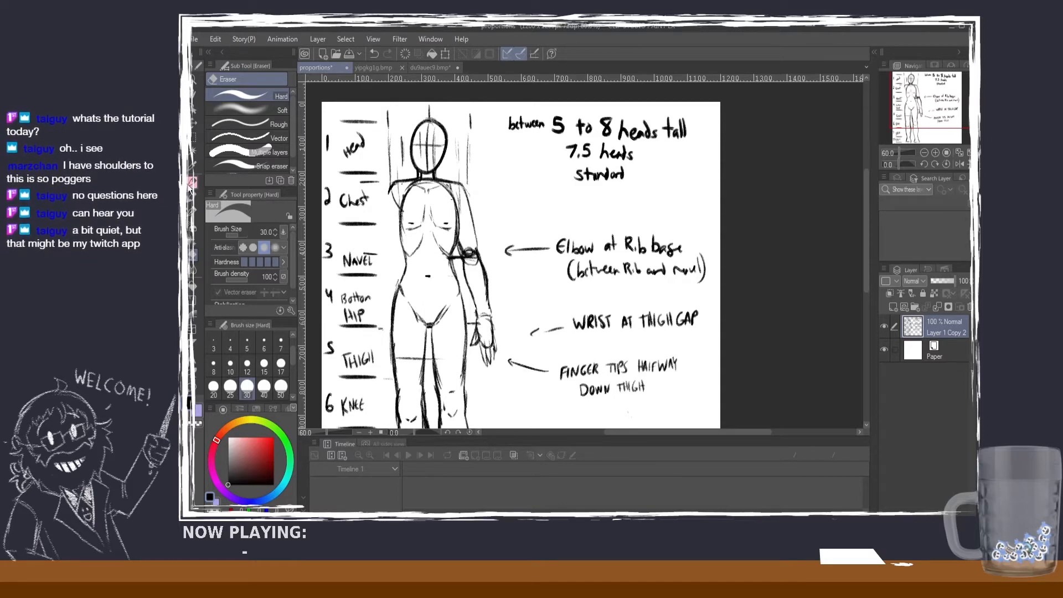
pyautogui.click(192, 183)
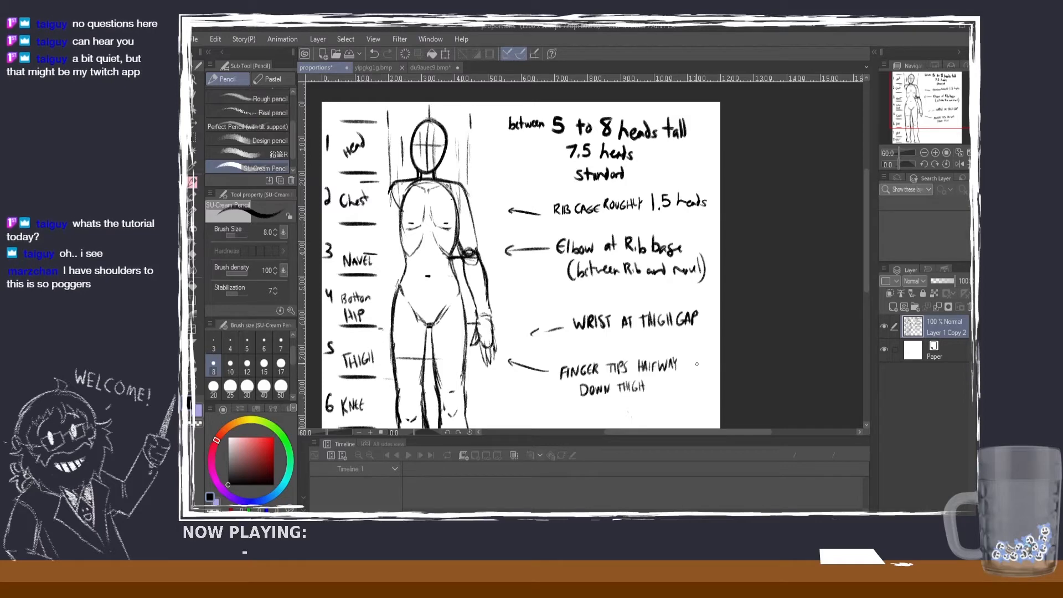
# Step: Draw thin horizontal level lines at the figure's wrist and fingertips, and tidy the word "ROUGHLY" in the rib cage note
pyautogui.scroll(-2, 866, 258)
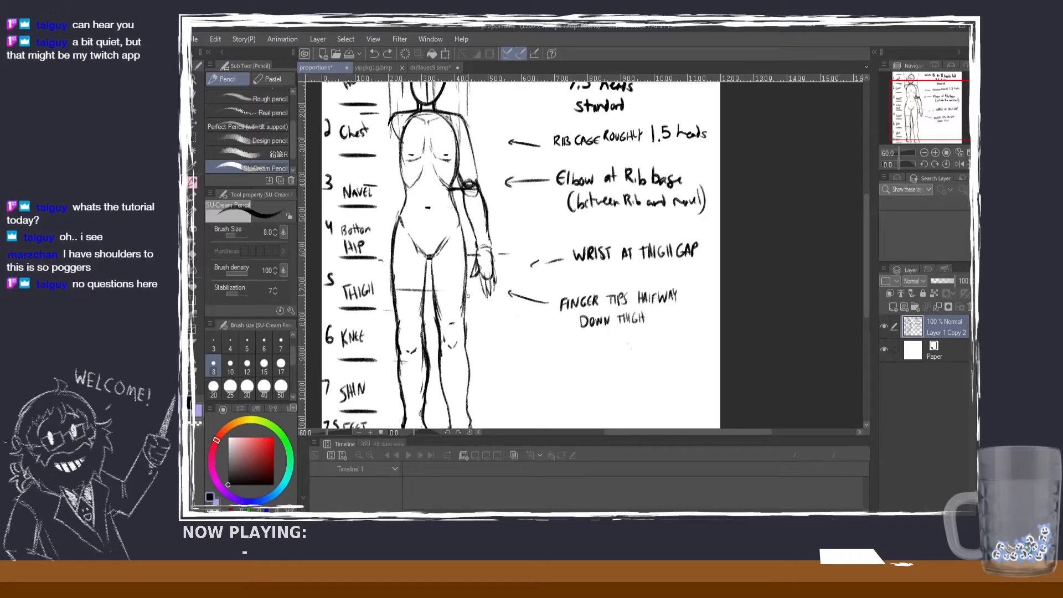
pyautogui.scroll(2, 867, 269)
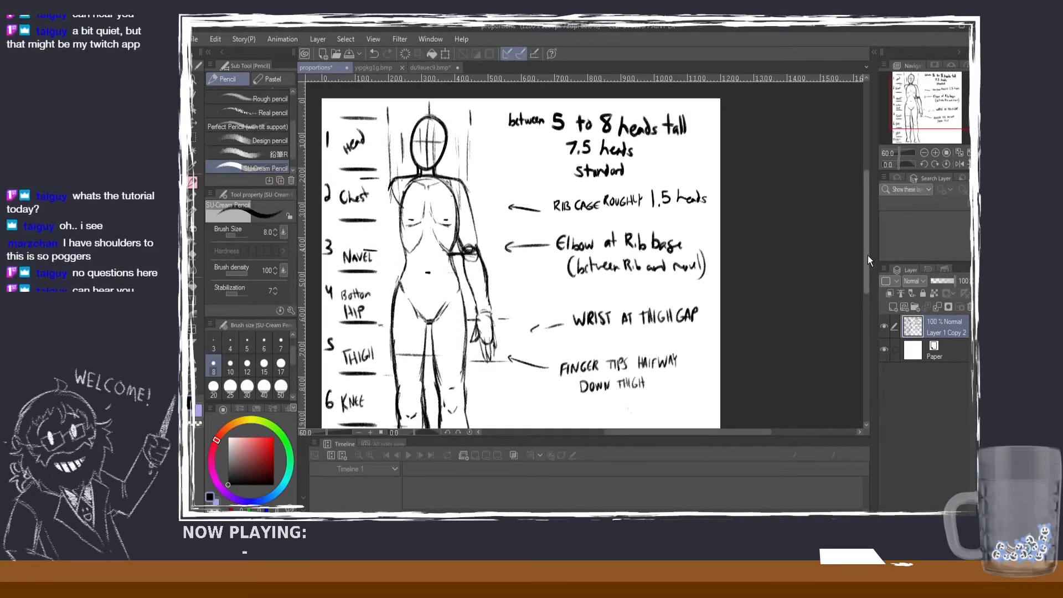
pyautogui.scroll(1, 868, 254)
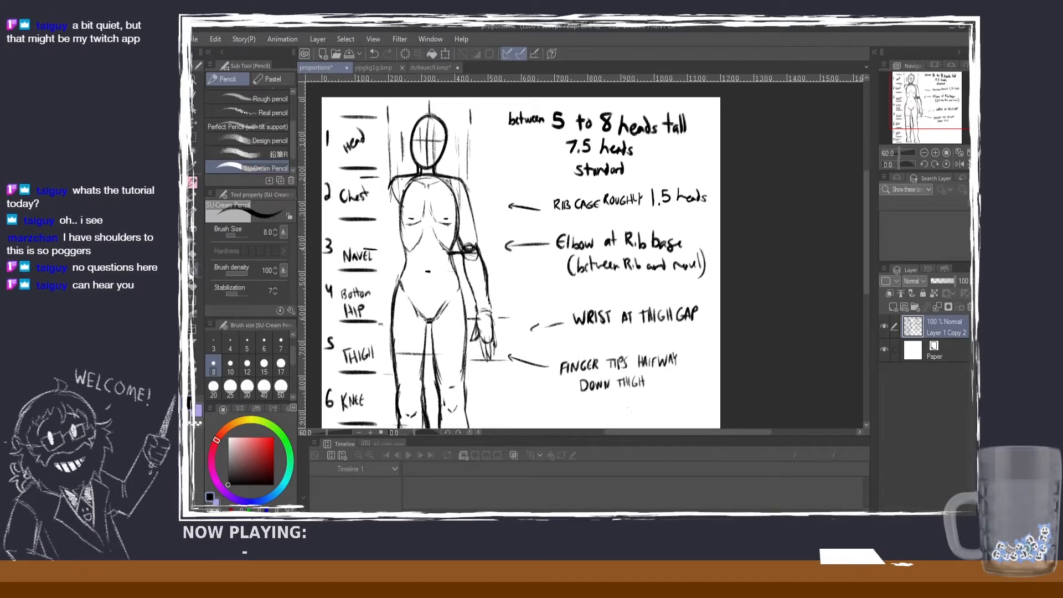
pyautogui.press('e')
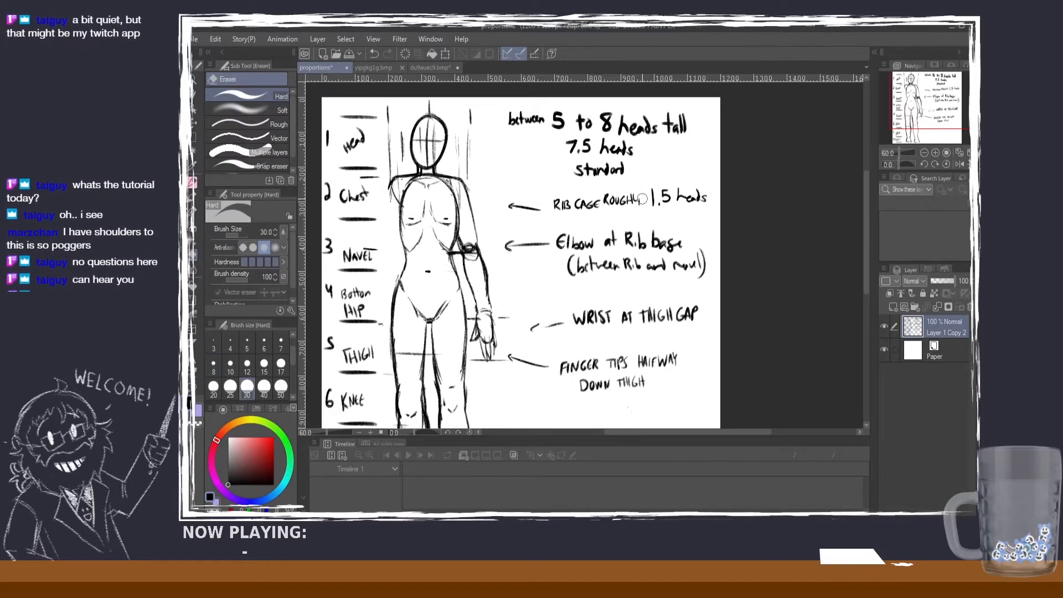
pyautogui.press('p')
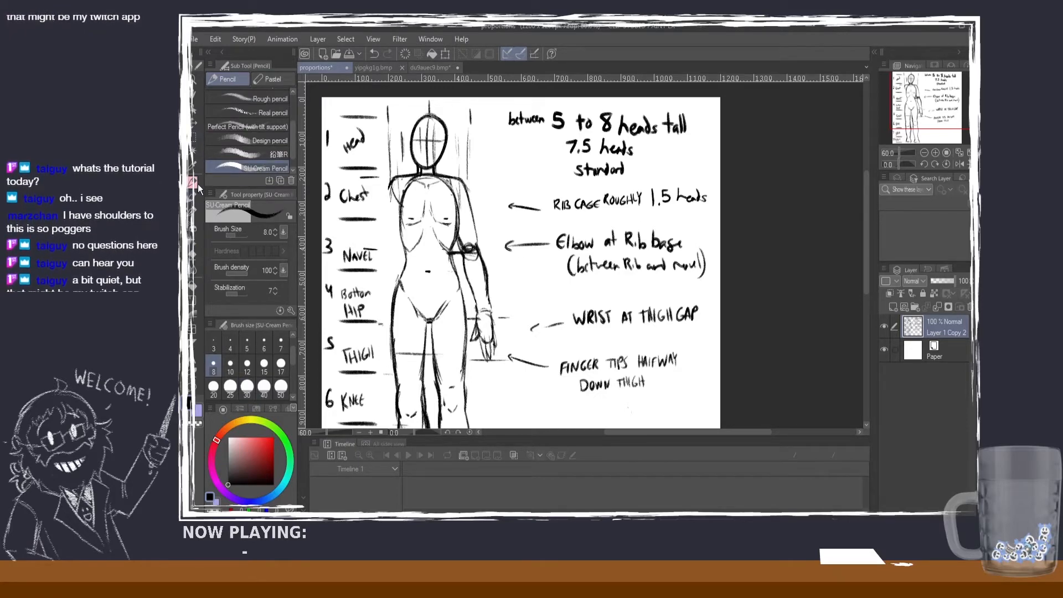
# Step: Move "7.5 heads" and "standard" separately so they sit side by side on one line under the heading
pyautogui.click(193, 137)
pyautogui.moveTo(574, 140)
pyautogui.mouseDown()
pyautogui.moveTo(639, 160)
pyautogui.moveTo(577, 158)
pyautogui.mouseUp()
pyautogui.click(639, 181)
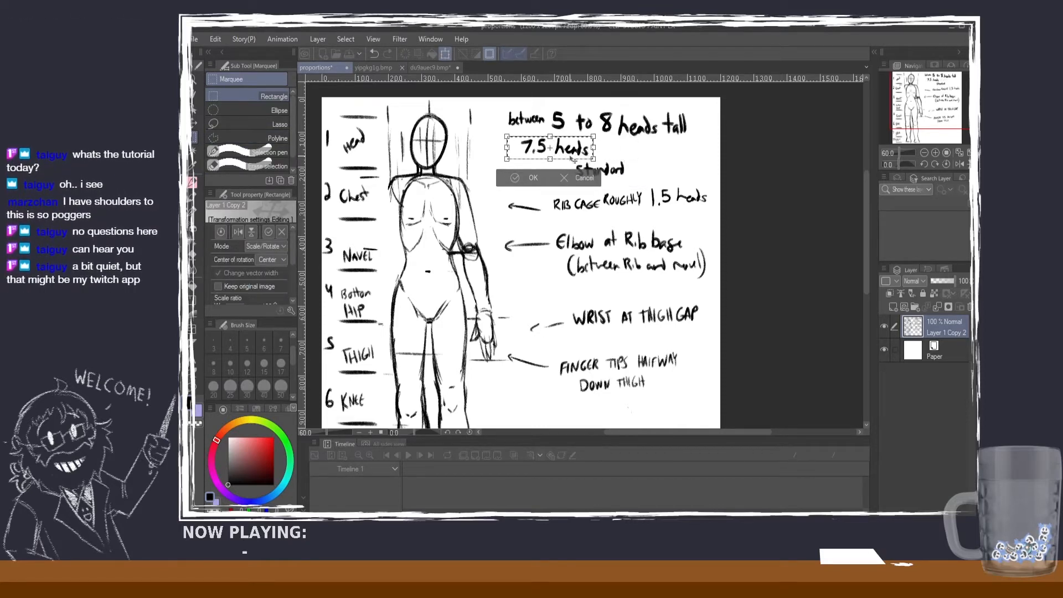
pyautogui.click(528, 178)
pyautogui.click(518, 177)
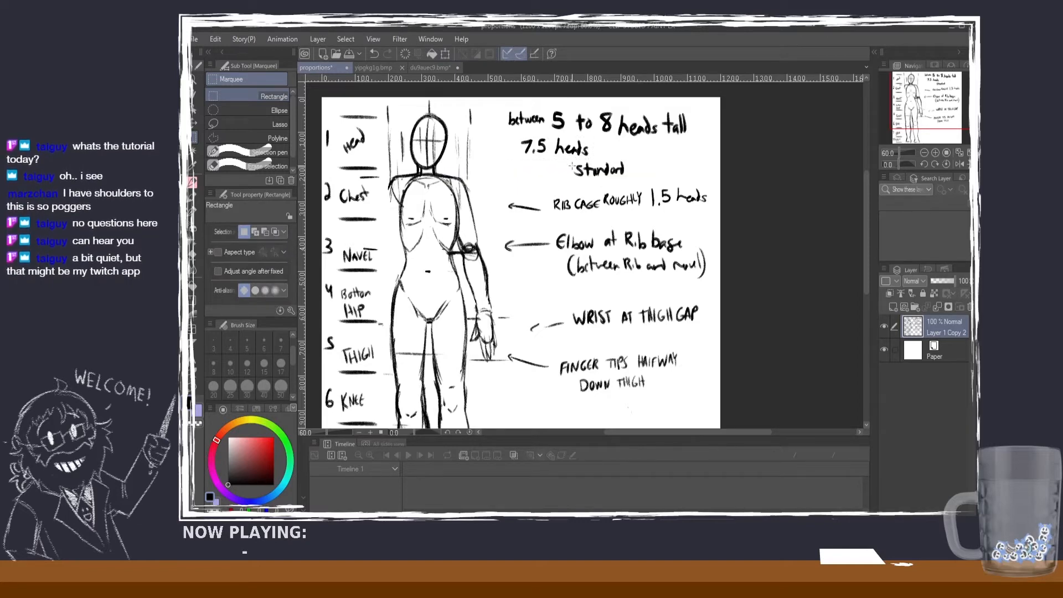
pyautogui.moveTo(569, 161); pyautogui.dragTo(649, 153)
pyautogui.click(194, 122)
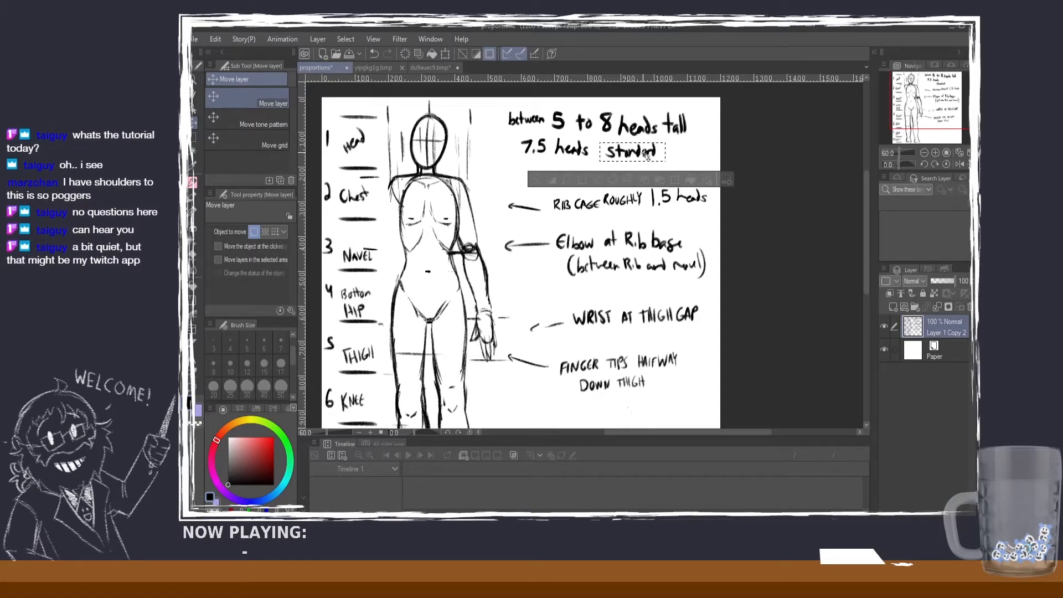
pyautogui.click(535, 182)
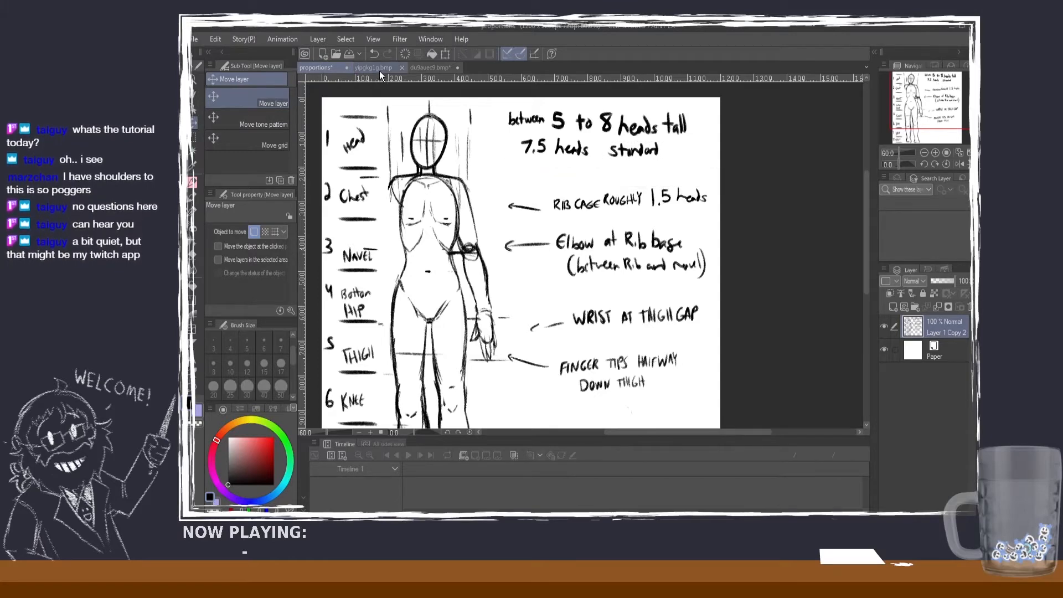
# Step: Switch to the red-haired character's image and widen its canvas to 375 px, keeping the character centred
pyautogui.click(380, 68)
pyautogui.scroll(1, 650, 286)
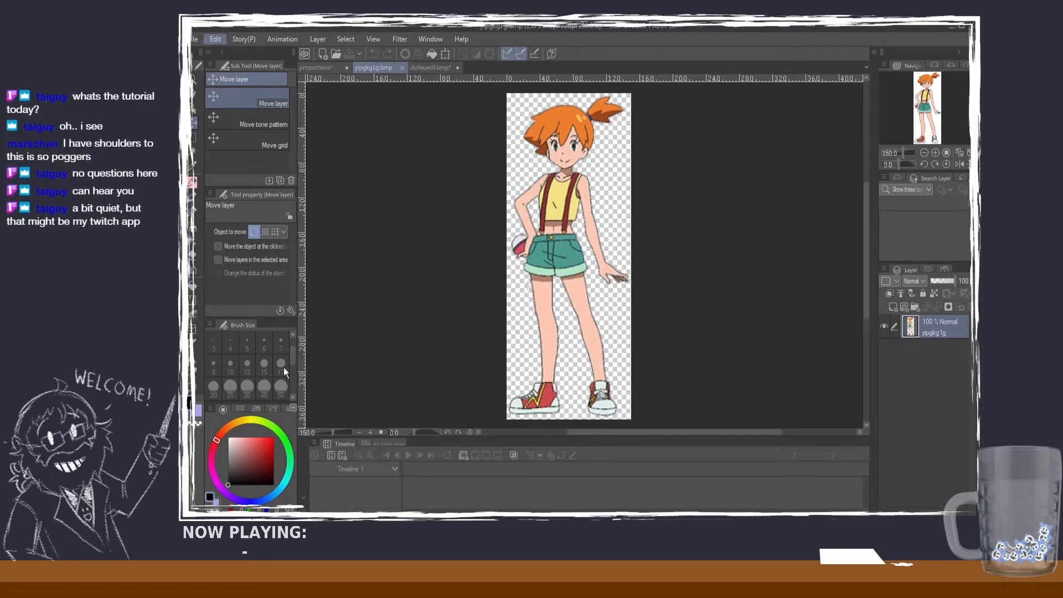
pyautogui.hotkey('ctrl', 't')
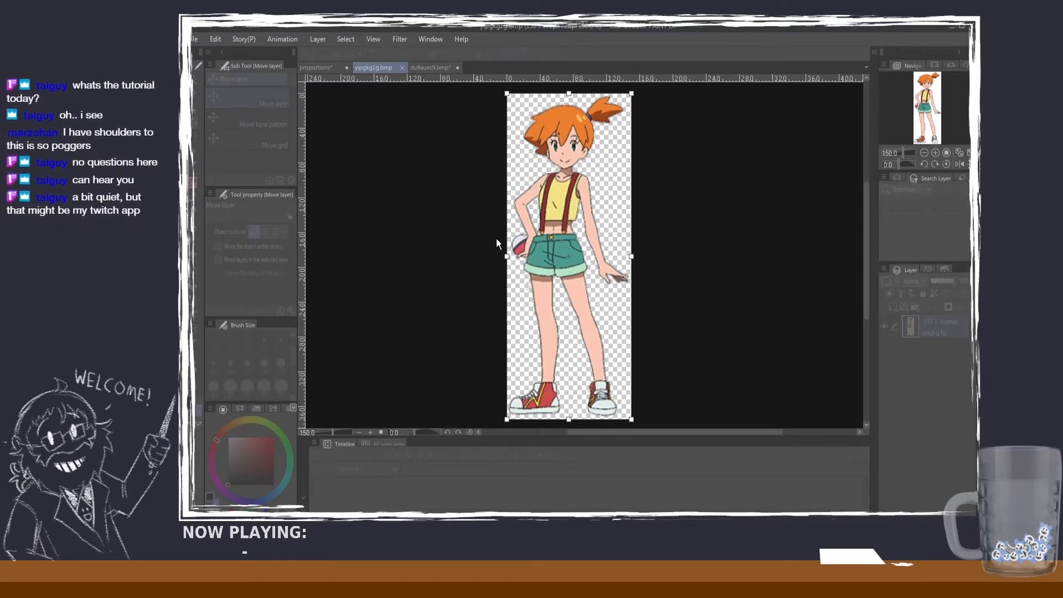
pyautogui.write('37')
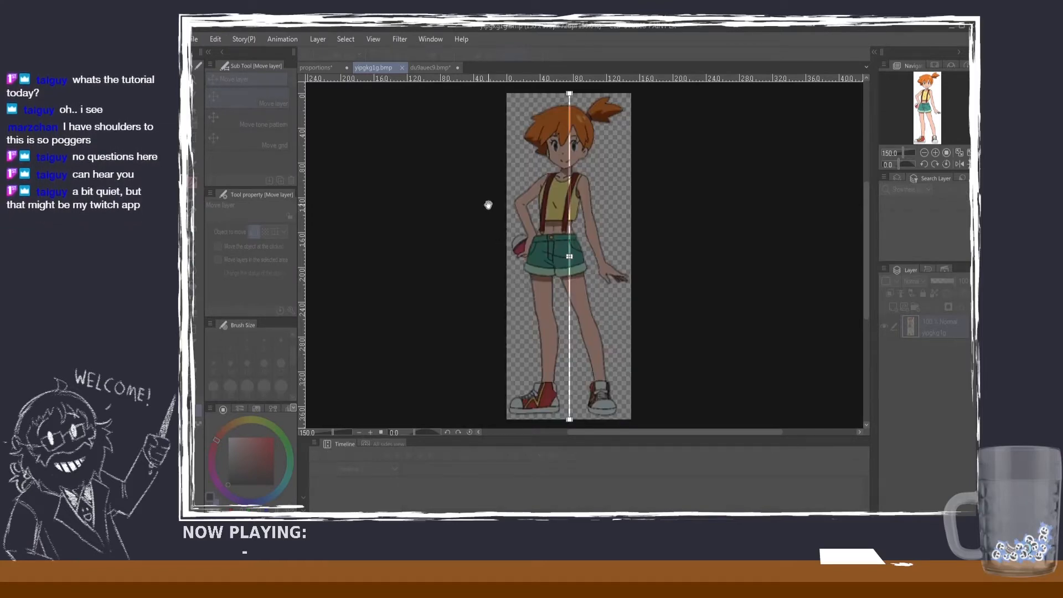
pyautogui.write('5')
pyautogui.press('Return')
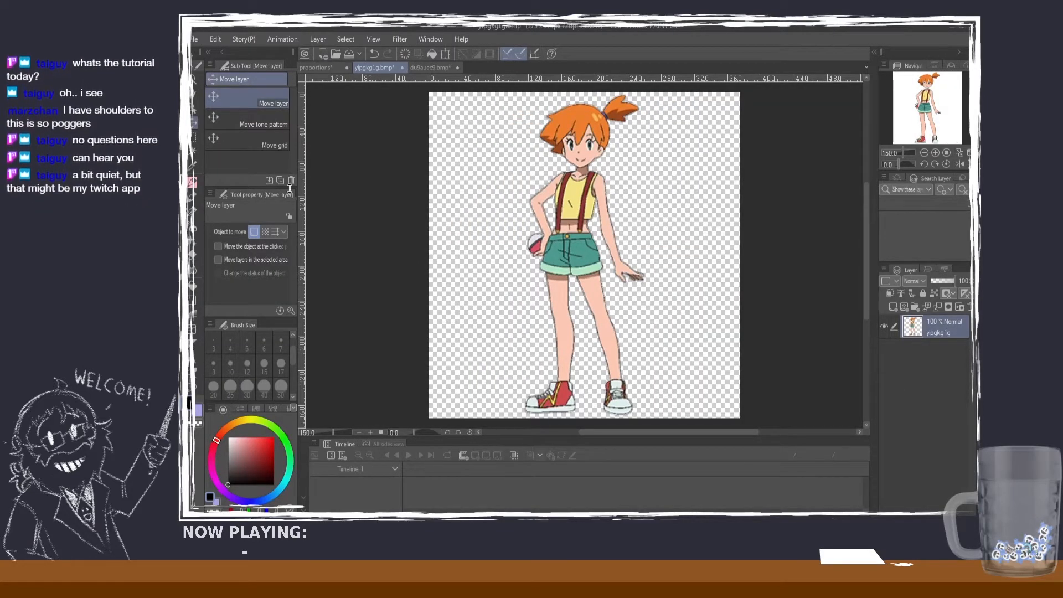
# Step: Set the SU-Cream Pencil to size 7 and draw a short horizontal mark beside the character's head at chin level
pyautogui.click(192, 180)
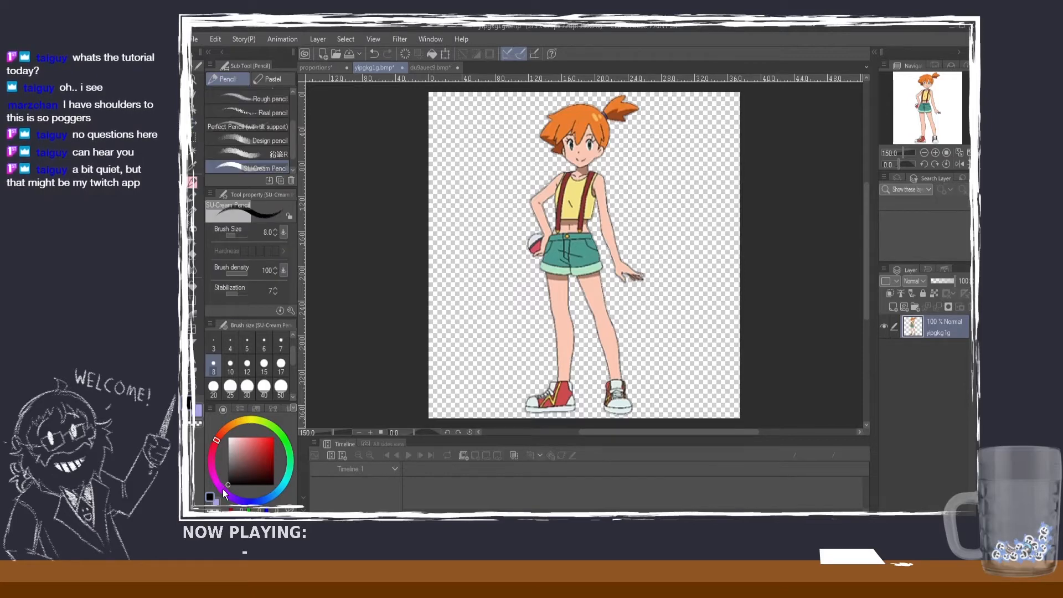
pyautogui.click(280, 343)
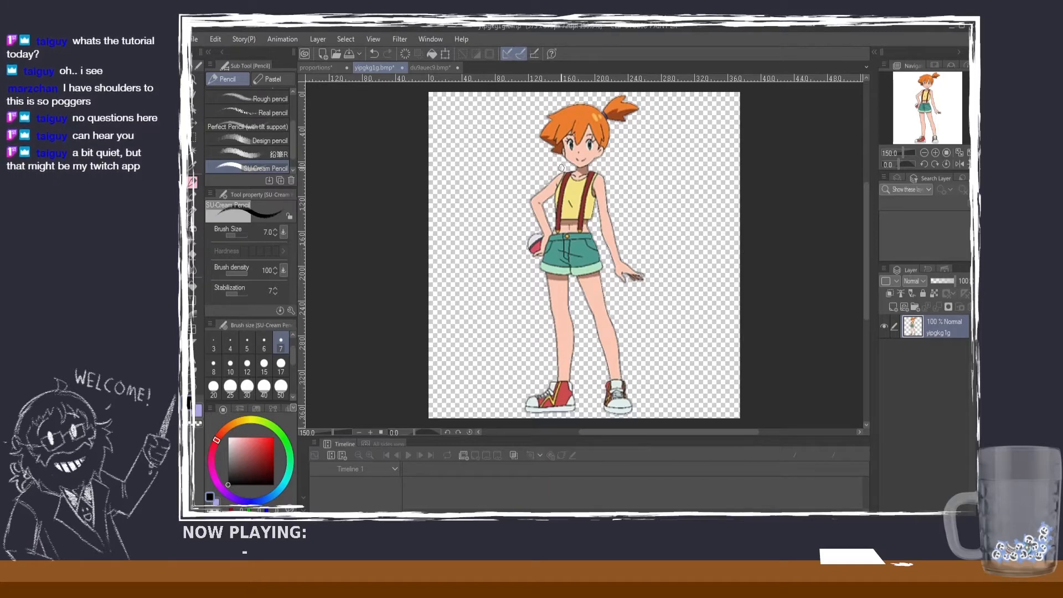
pyautogui.moveTo(565, 165); pyautogui.dragTo(525, 166)
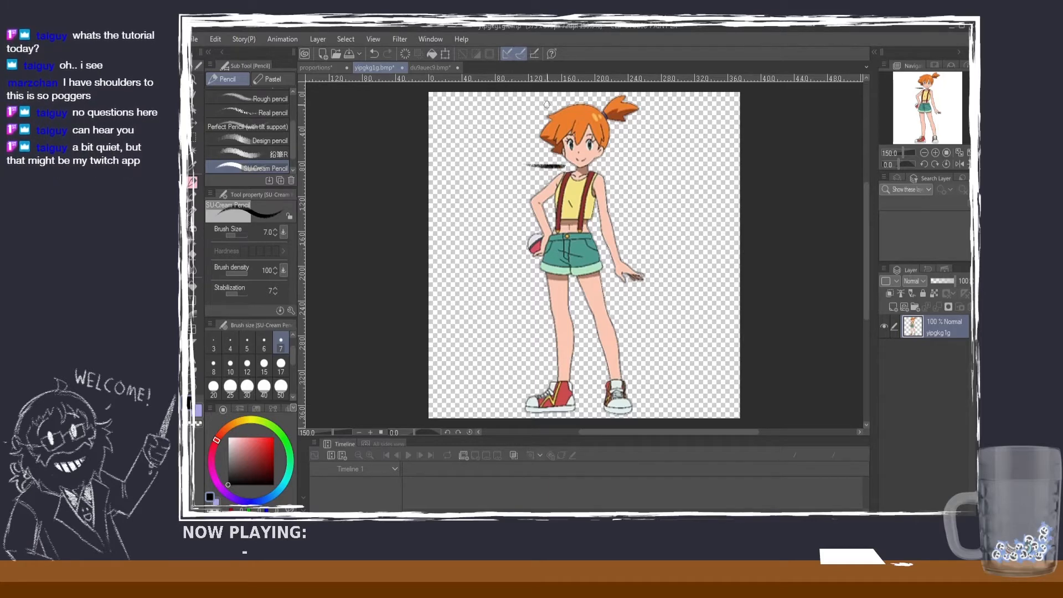
# Step: Undo the chin mark, add a new layer, and redraw short horizontal marks on it at the character's chin and head top
pyautogui.hotkey('ctrl', 'z')
pyautogui.click(892, 307)
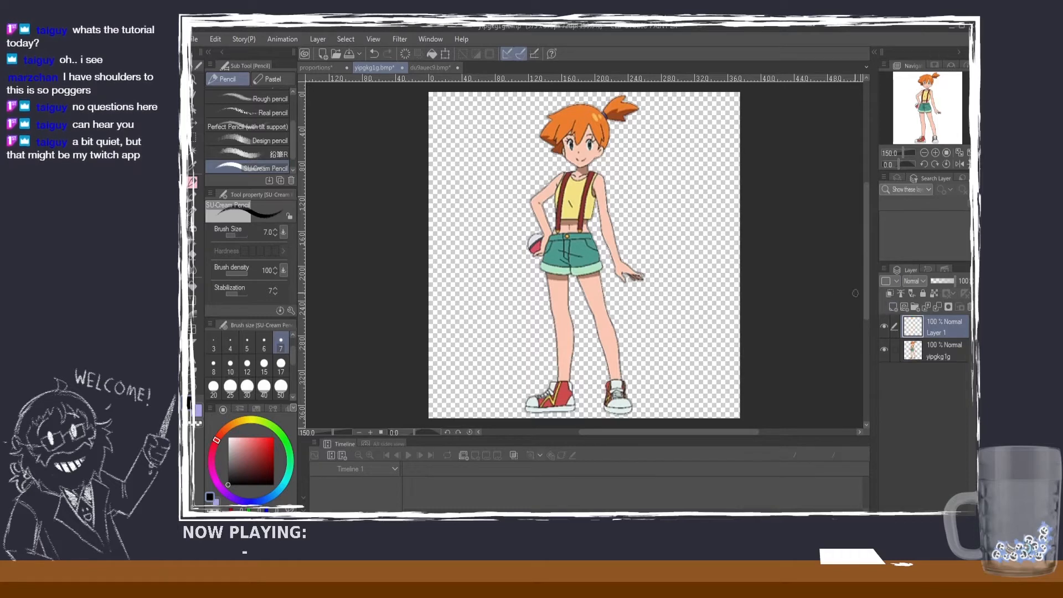
pyautogui.moveTo(517, 166); pyautogui.dragTo(553, 166)
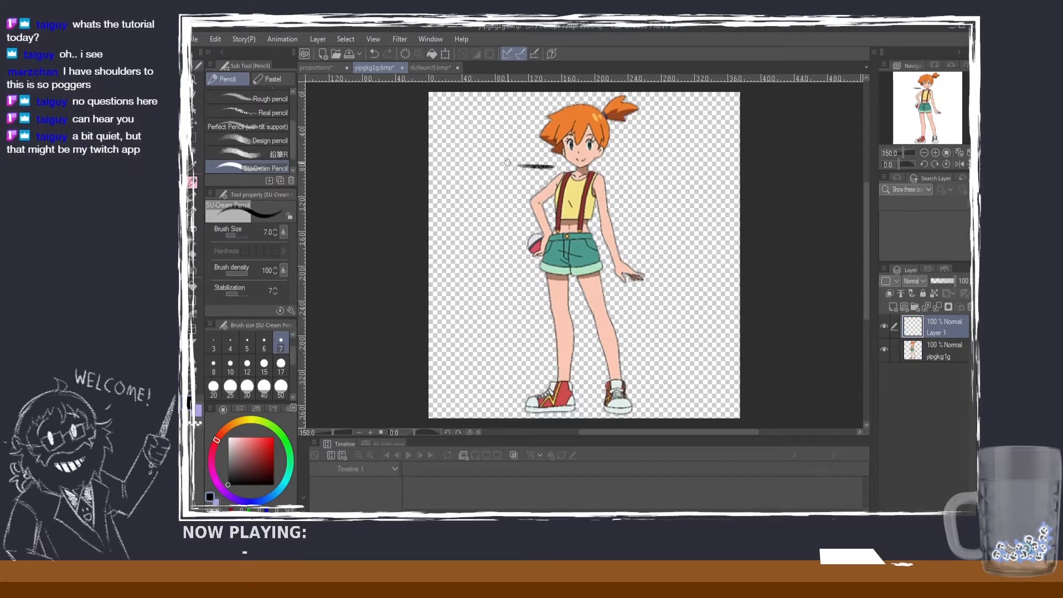
pyautogui.hotkey('ctrl', 'z')
pyautogui.hotkey('ctrl', 'y')
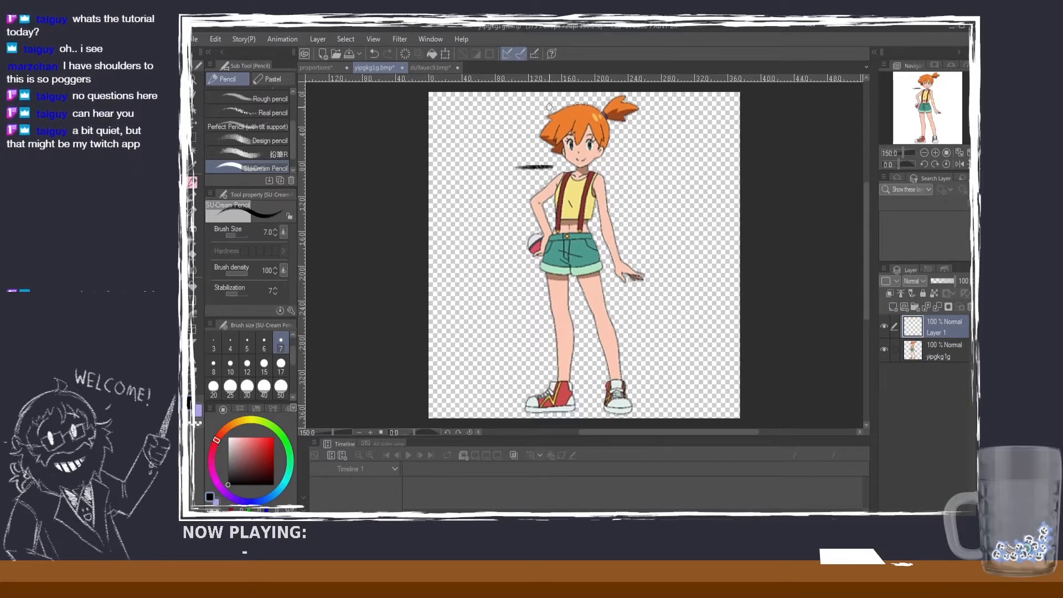
pyautogui.moveTo(552, 107); pyautogui.dragTo(515, 107)
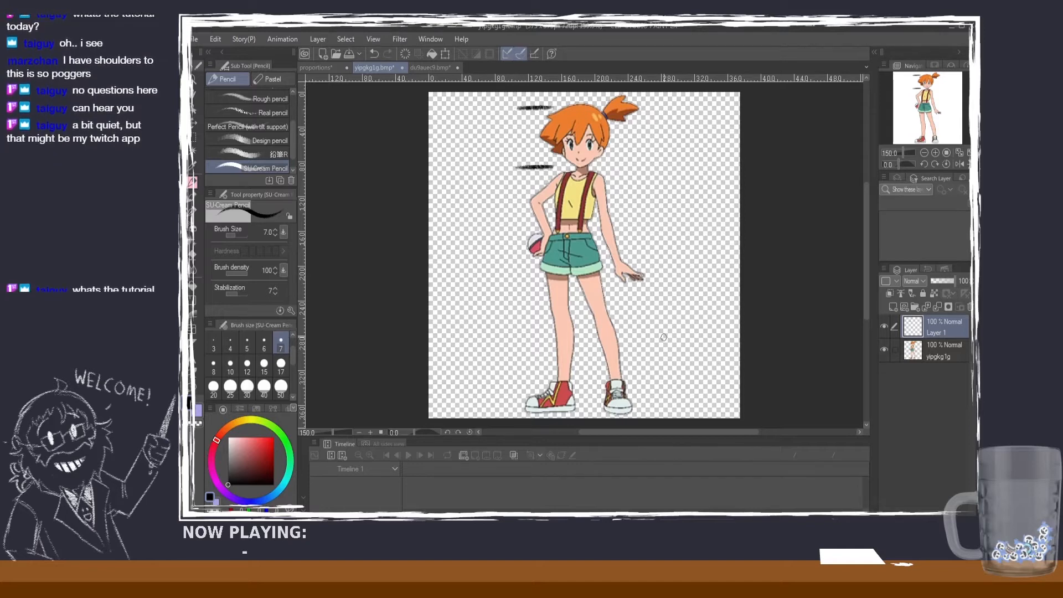
# Step: Select the two head marks, duplicate them, and move the copy down one head height so its upper mark meets the chin mark
pyautogui.press('m')
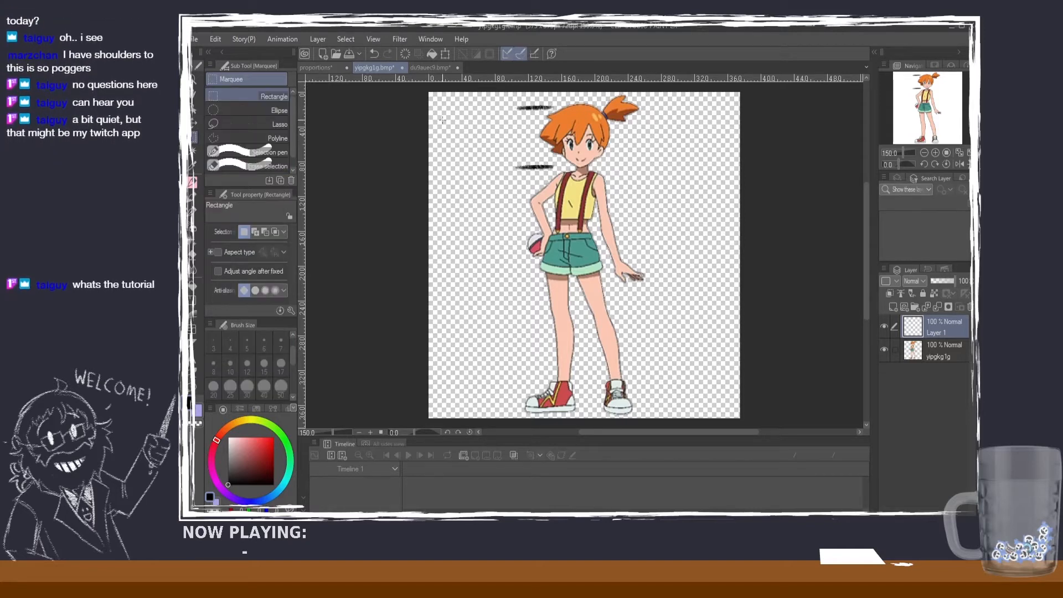
pyautogui.moveTo(487, 106); pyautogui.dragTo(566, 160)
pyautogui.hotkey('ctrl', 'd')
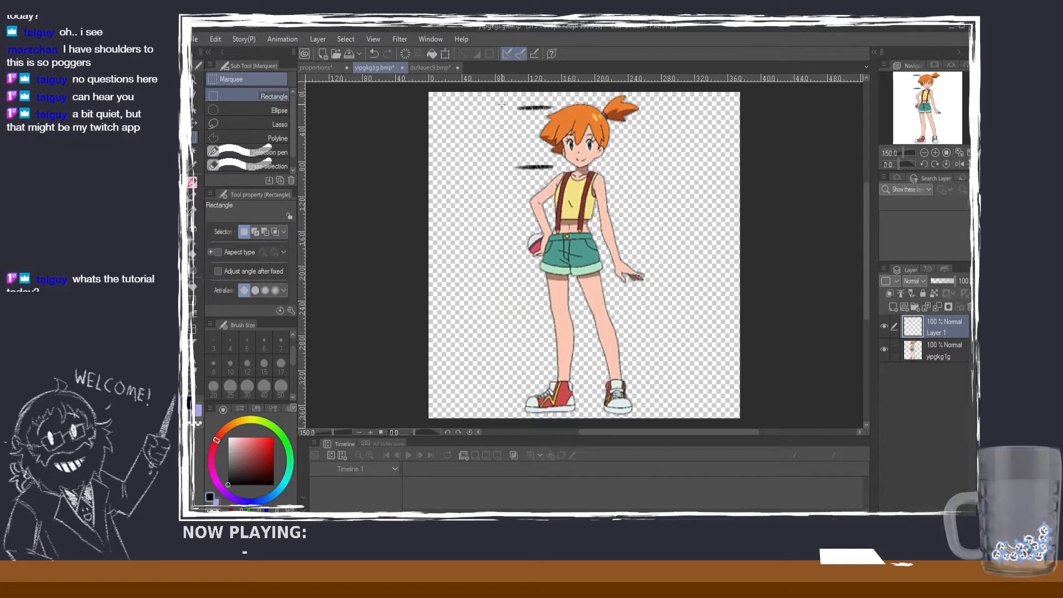
pyautogui.moveTo(502, 101); pyautogui.dragTo(563, 178)
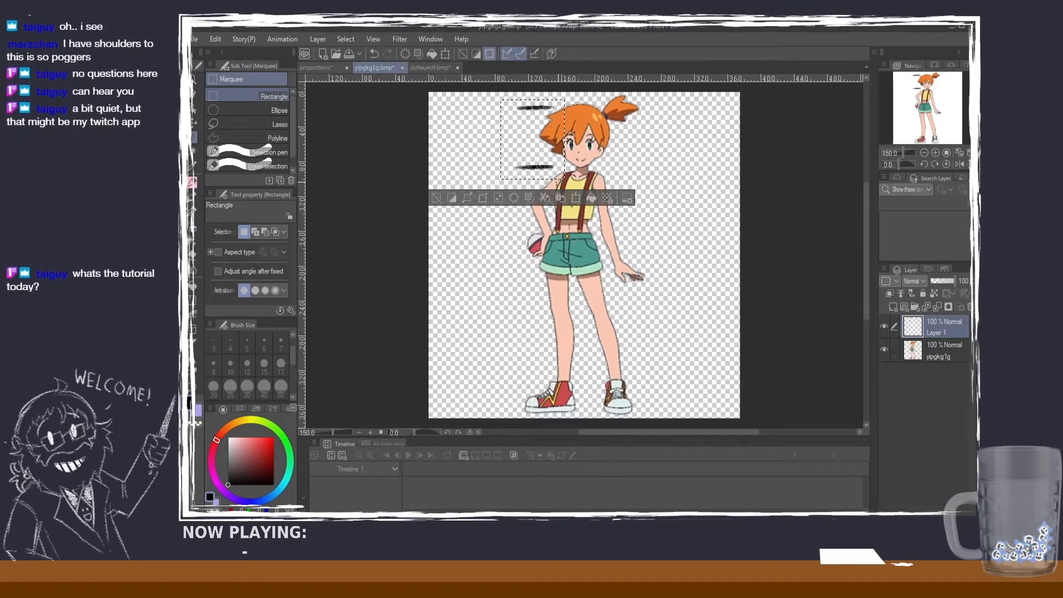
pyautogui.hotkey('ctrl', 'c')
pyautogui.hotkey('ctrl', 'v')
pyautogui.click(194, 122)
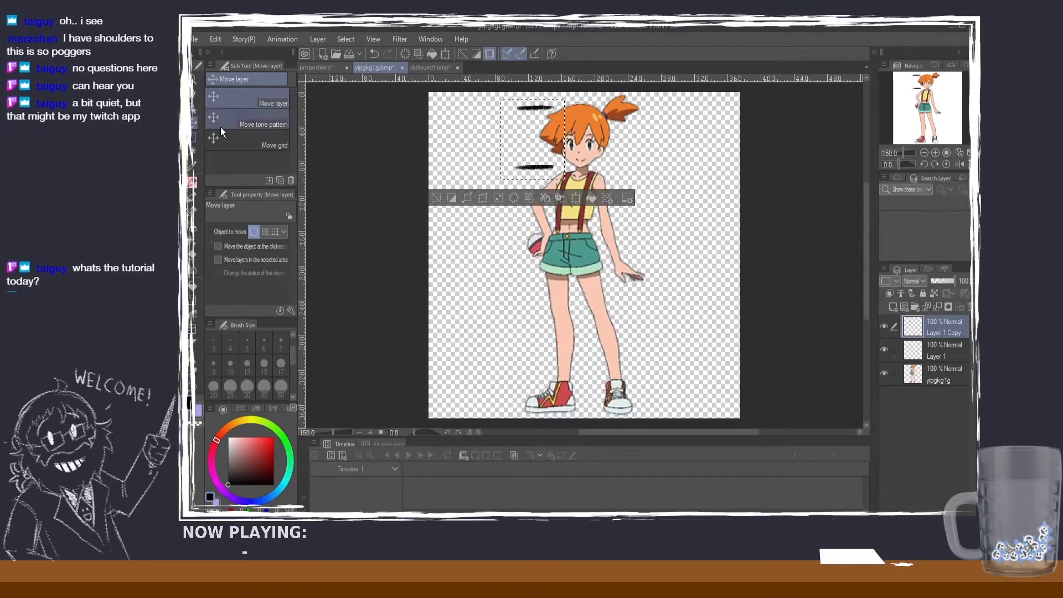
pyautogui.moveTo(505, 183); pyautogui.dragTo(500, 238)
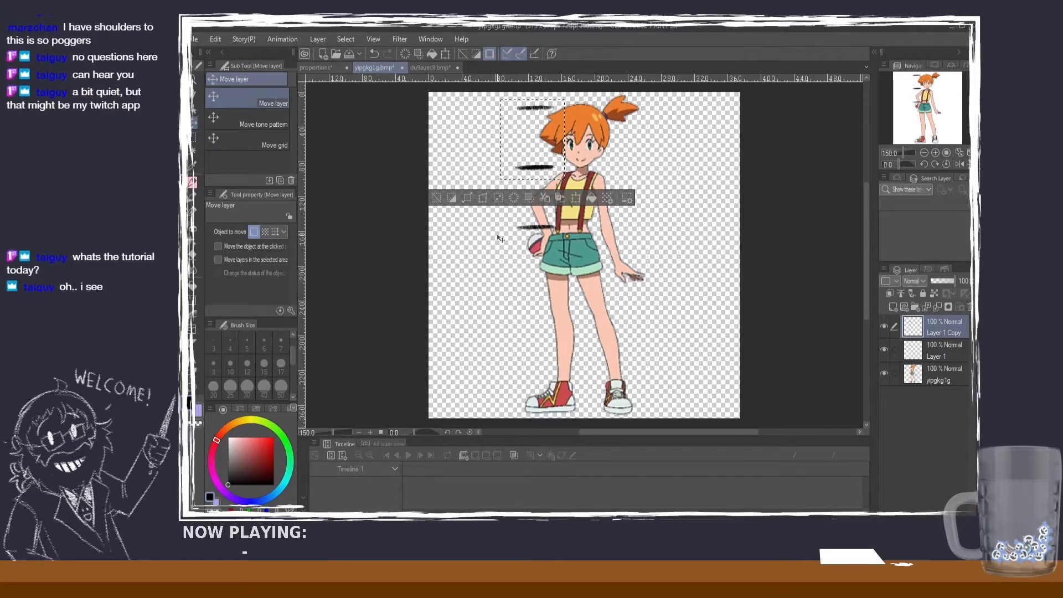
pyautogui.hotkey('ctrl', 'd')
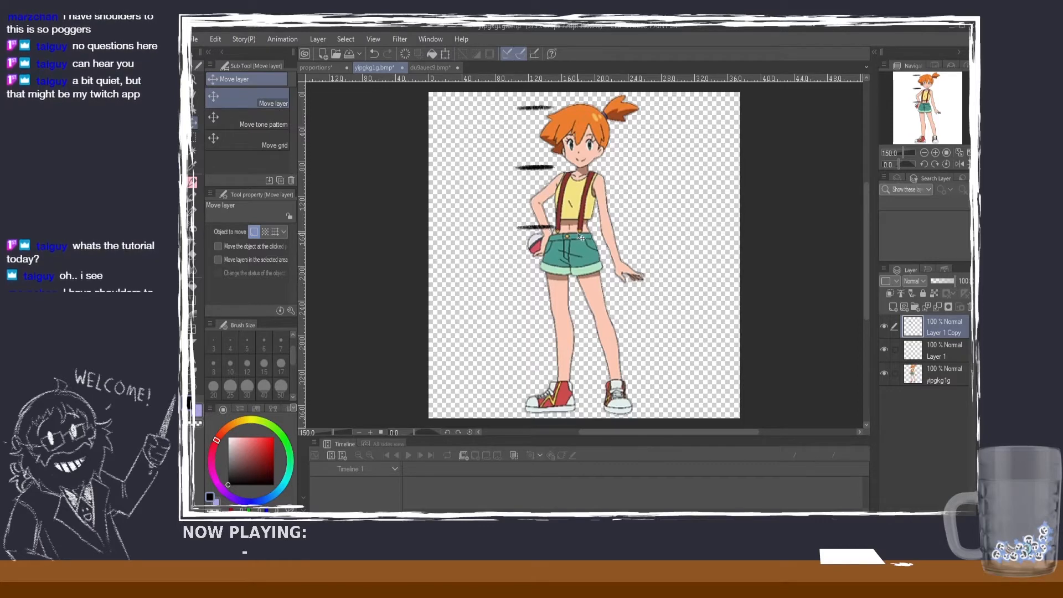
# Step: Paste three more copies of the head marks and stack them end to end down to the character's feet
pyautogui.hotkey('ctrl', 'v')
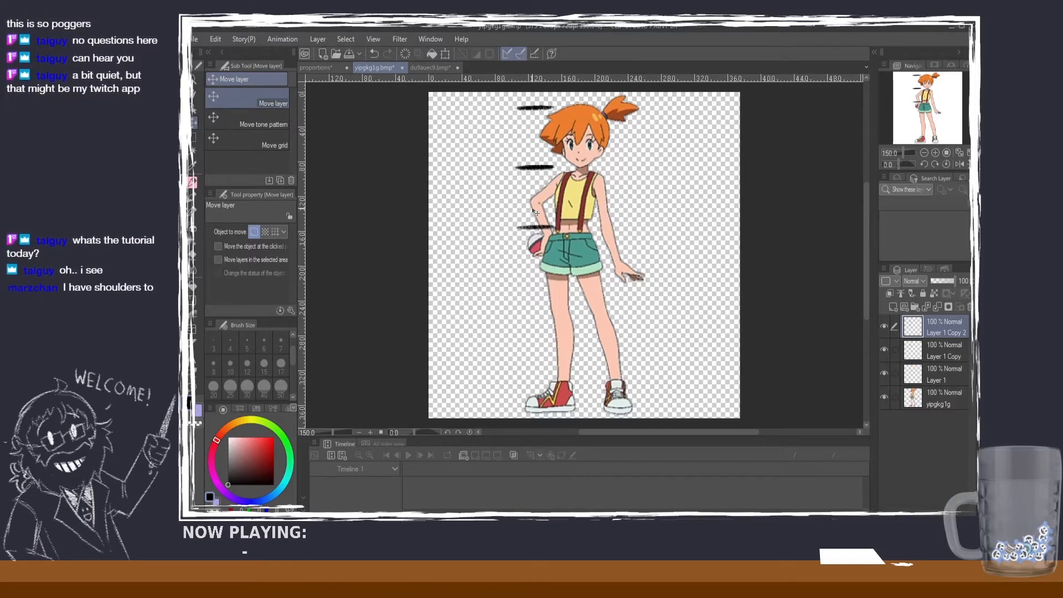
pyautogui.moveTo(548, 135); pyautogui.dragTo(552, 256)
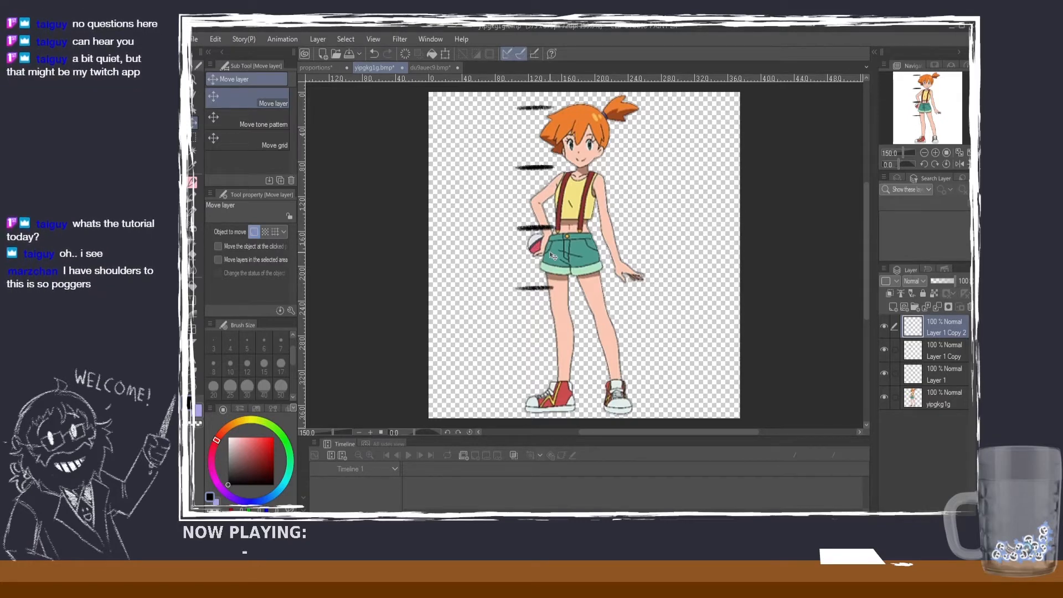
pyautogui.hotkey('ctrl', 'v')
pyautogui.moveTo(551, 256); pyautogui.dragTo(531, 429)
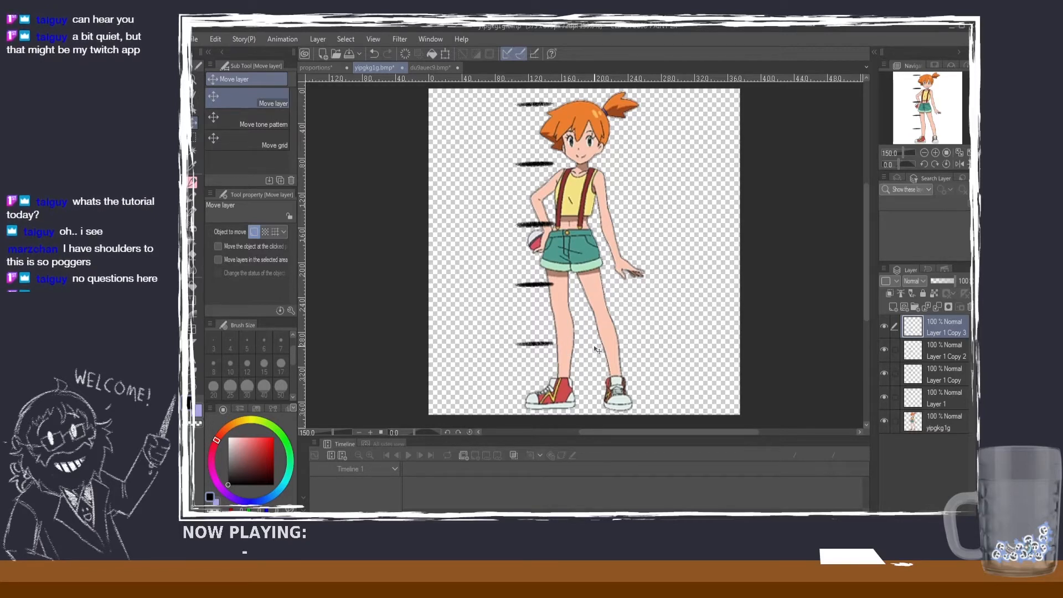
pyautogui.hotkey('ctrl', 'v')
pyautogui.moveTo(561, 342)
pyautogui.mouseDown()
pyautogui.moveTo(524, 502)
pyautogui.moveTo(564, 299)
pyautogui.moveTo(557, 338)
pyautogui.mouseUp()
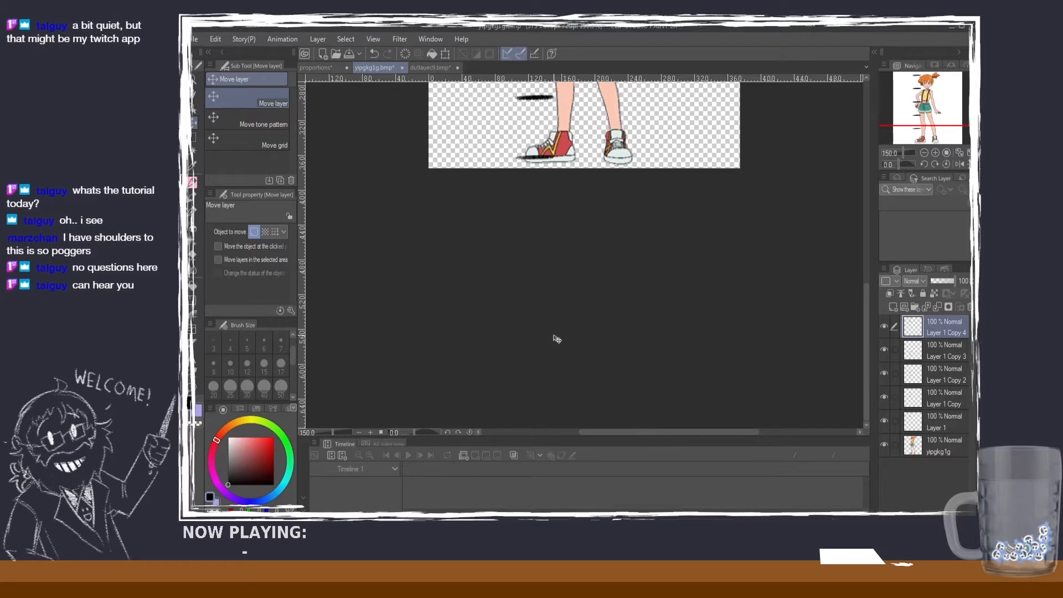
# Step: Select all five mark layers together and shift the whole head-height scale slightly down to align with the head top and soles
pyautogui.moveTo(866, 347); pyautogui.dragTo(861, 244)
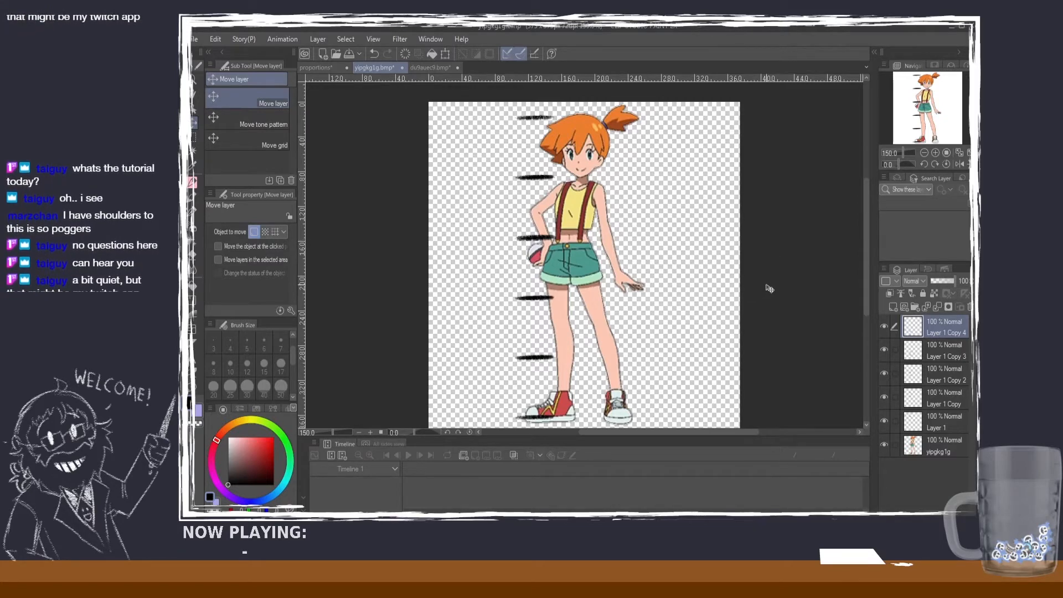
pyautogui.scroll(2, 588, 129)
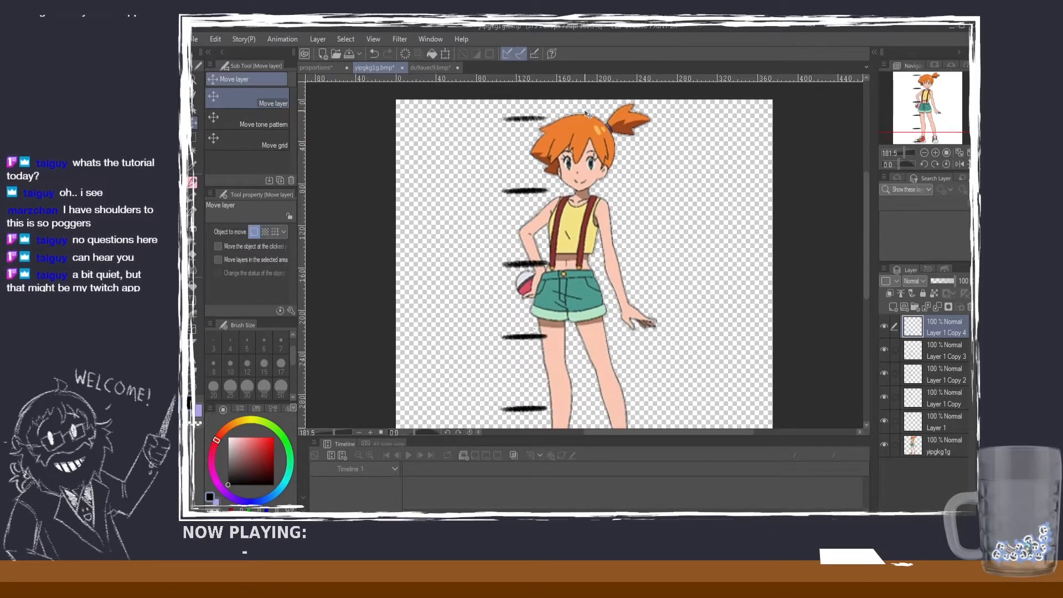
pyautogui.scroll(-1, 588, 118)
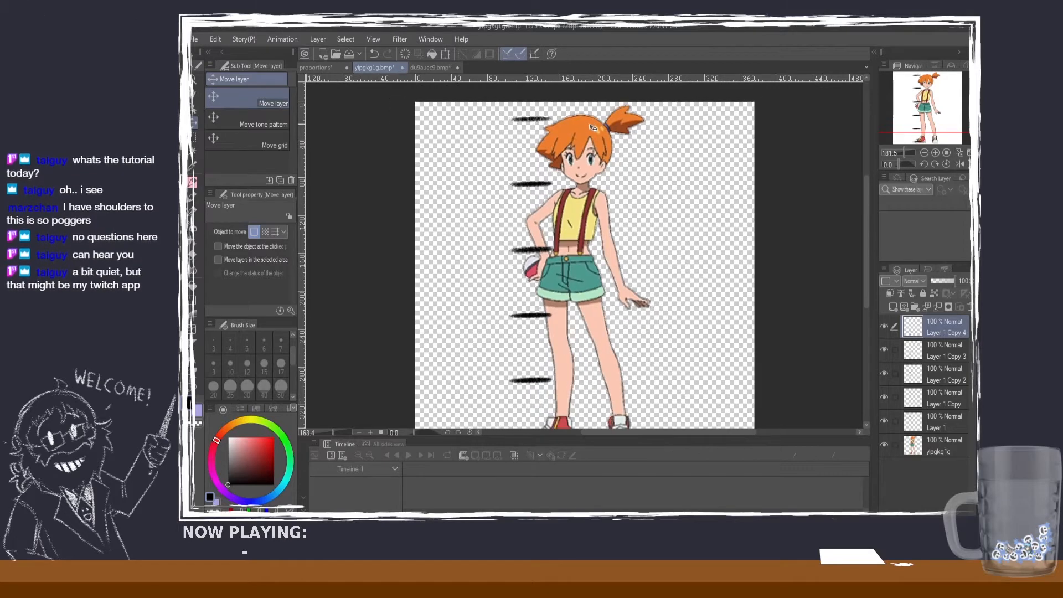
pyautogui.keyDown('shift'); pyautogui.click(936, 426); pyautogui.keyUp('shift')
pyautogui.moveTo(636, 204); pyautogui.dragTo(638, 209)
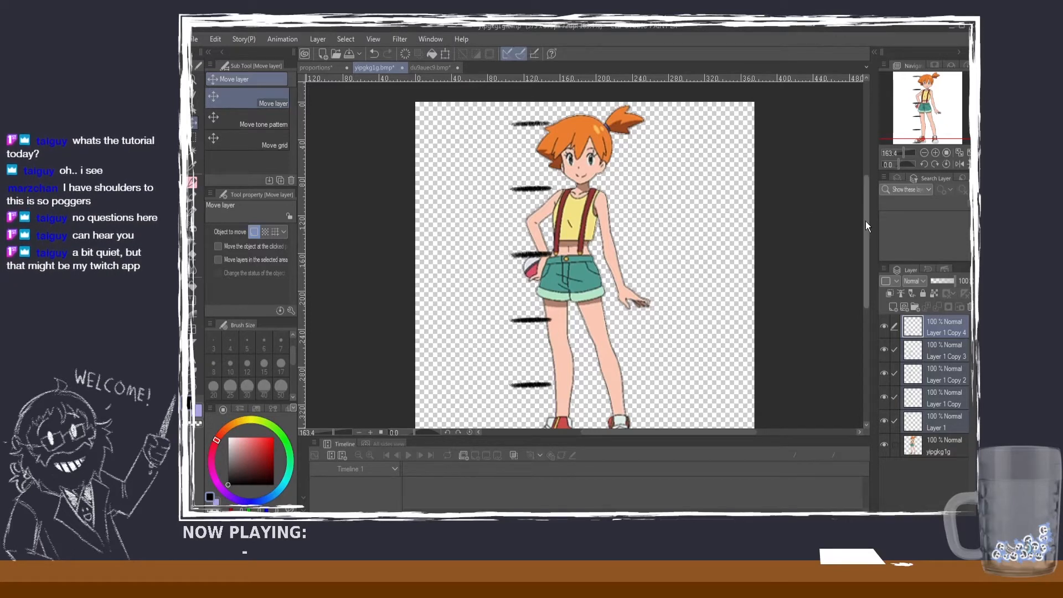
pyautogui.moveTo(865, 221); pyautogui.dragTo(870, 241)
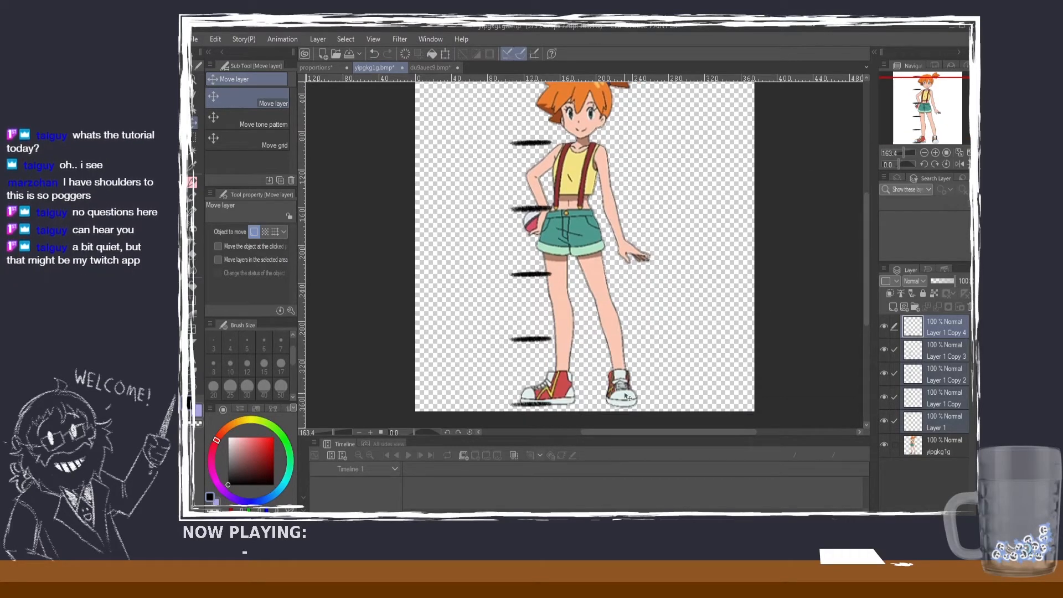
pyautogui.moveTo(868, 268); pyautogui.dragTo(863, 259)
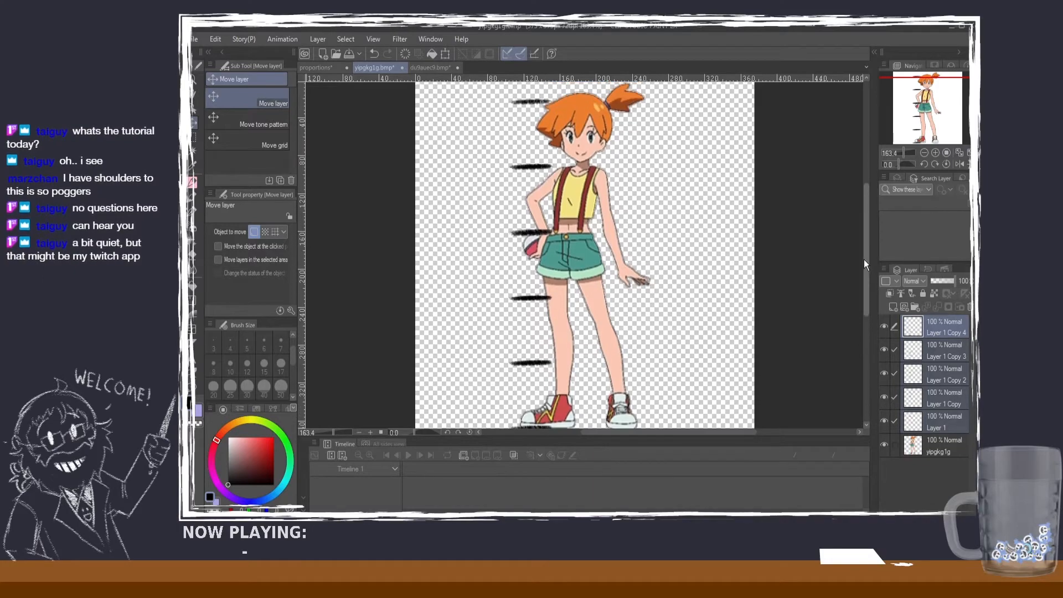
# Step: Review the head-count notes in the proportions document, then return to the red-haired character's image
pyautogui.click(309, 66)
pyautogui.scroll(5, 594, 106)
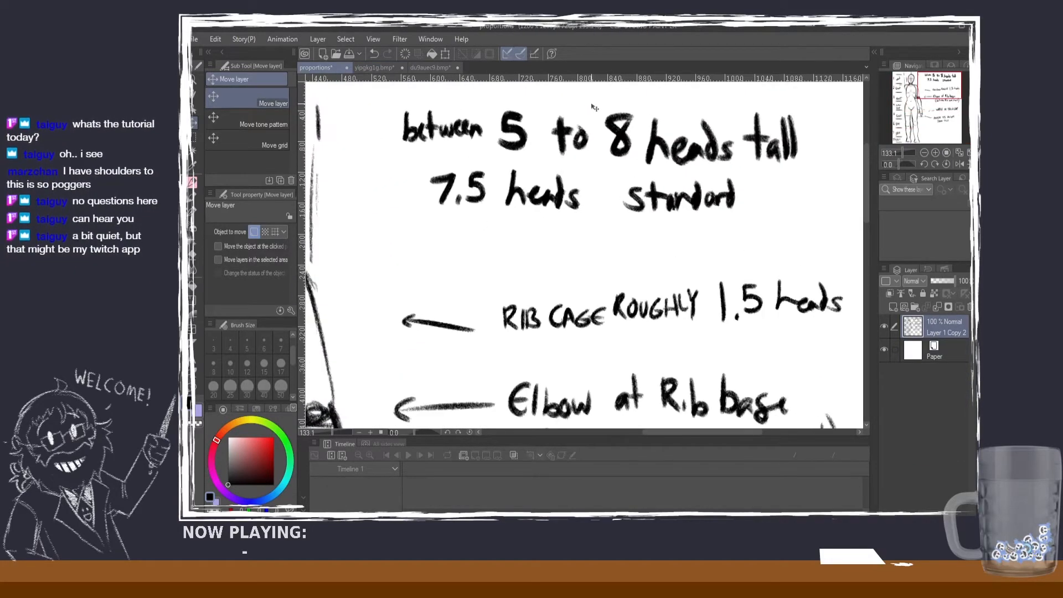
pyautogui.scroll(-5, 594, 107)
pyautogui.click(394, 65)
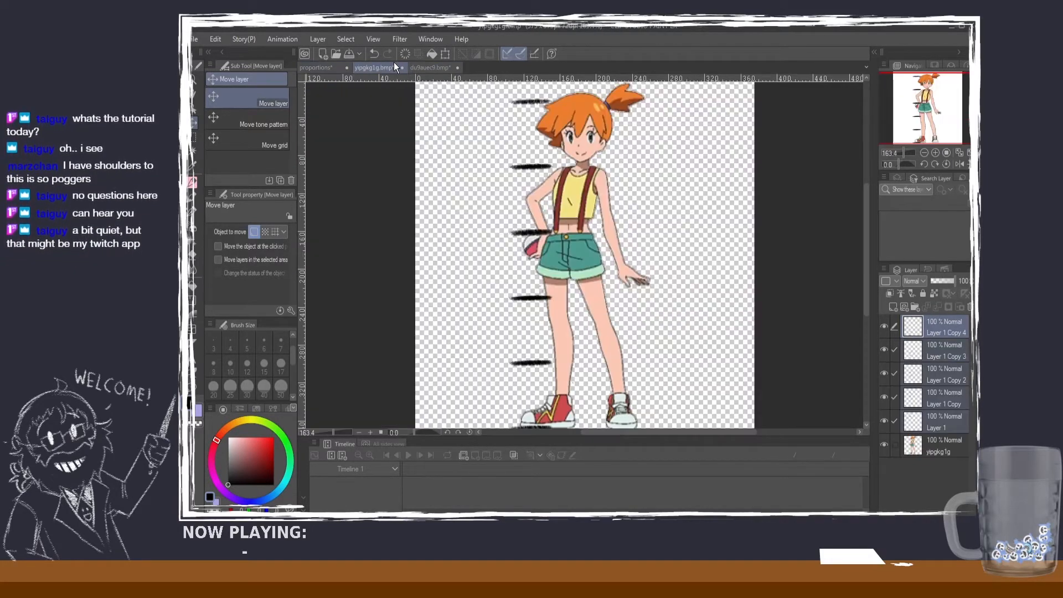
# Step: Examine how the character's chin, waist, legs and feet line up with the head-height marks
pyautogui.scroll(-1, 783, 170)
pyautogui.scroll(1, 783, 170)
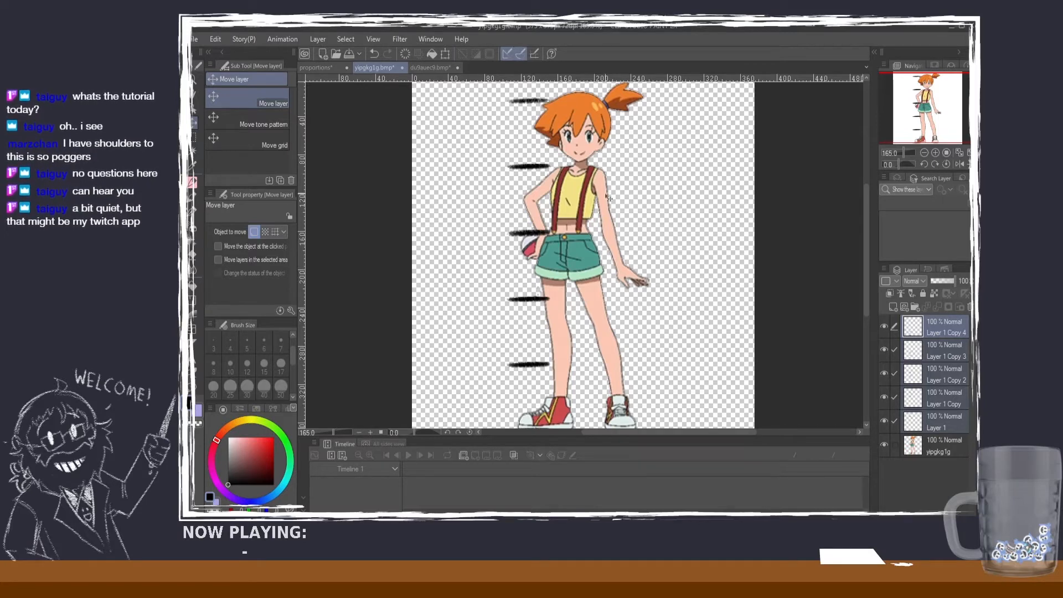
pyautogui.scroll(1, 555, 235)
pyautogui.scroll(-1, 555, 235)
pyautogui.scroll(1, 556, 236)
pyautogui.scroll(-3, 553, 235)
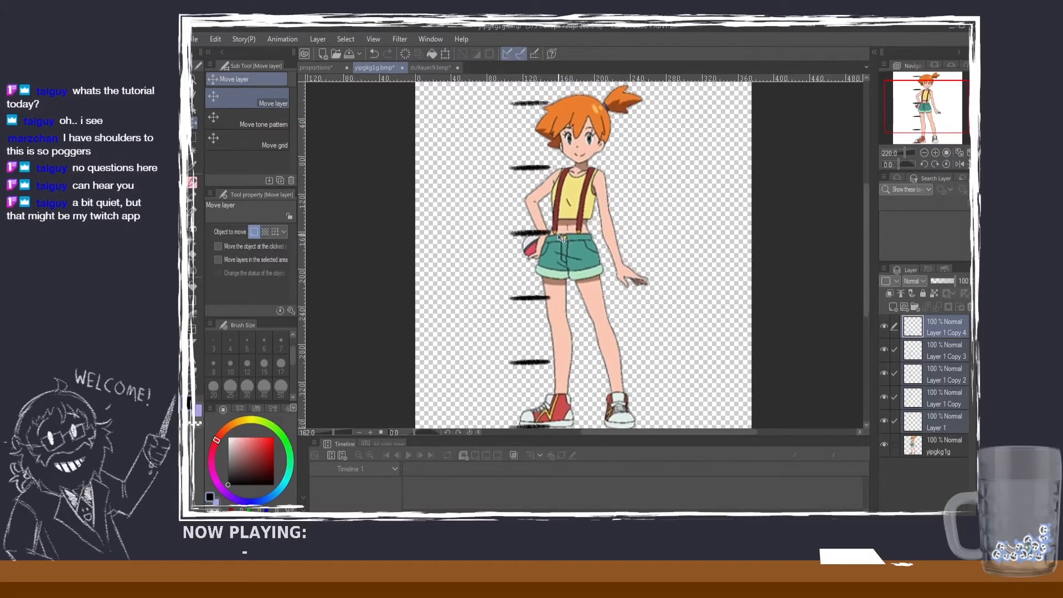
pyautogui.scroll(2, 553, 234)
pyautogui.scroll(-4, 554, 235)
pyautogui.scroll(1, 554, 235)
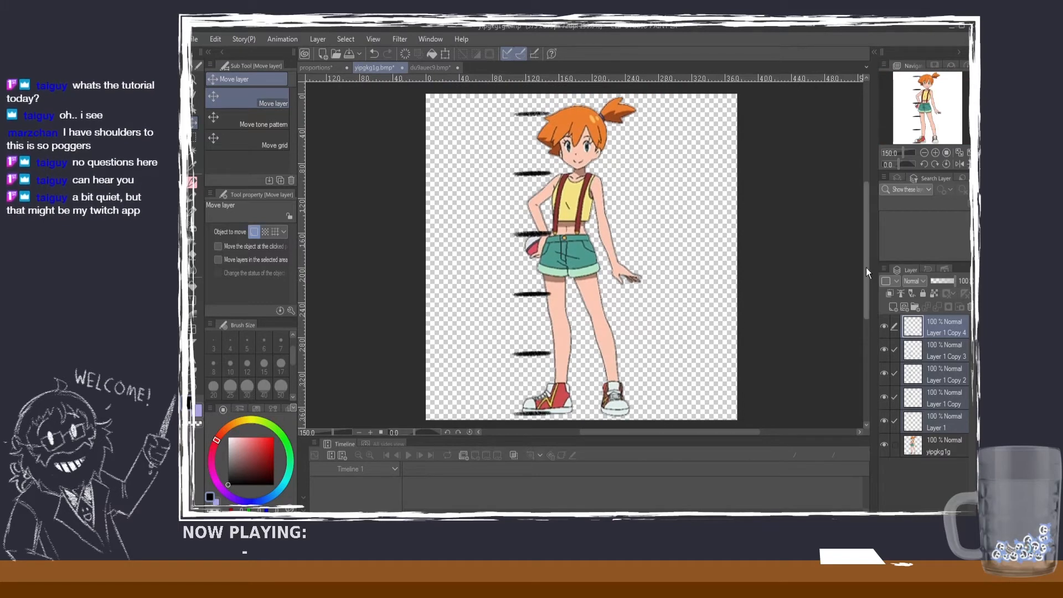
pyautogui.moveTo(866, 268)
pyautogui.mouseDown()
pyautogui.moveTo(866, 254)
pyautogui.moveTo(867, 267)
pyautogui.mouseUp()
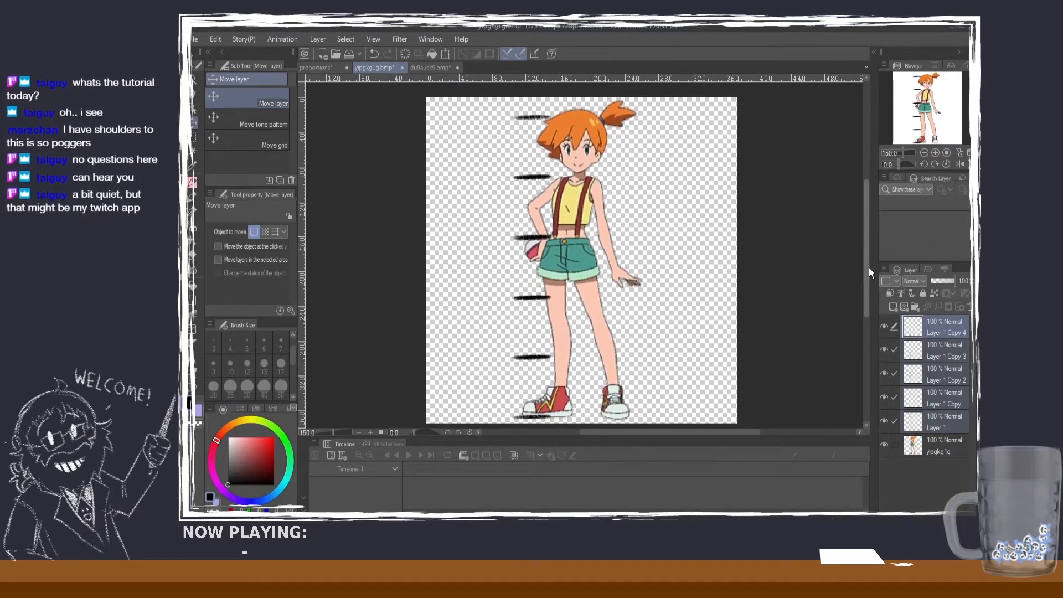
pyautogui.click(194, 135)
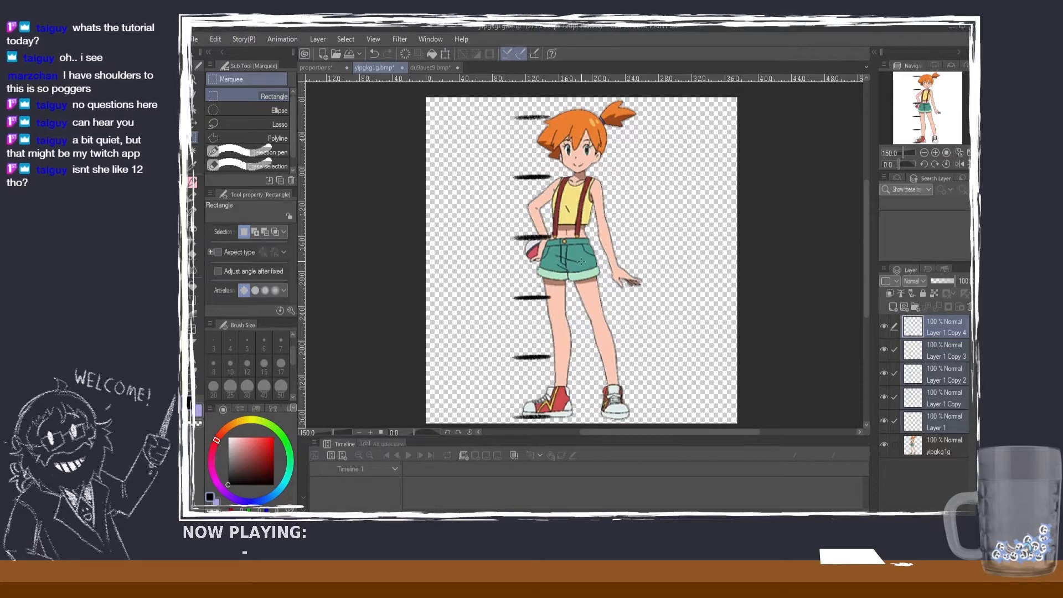
pyautogui.scroll(-1, 565, 256)
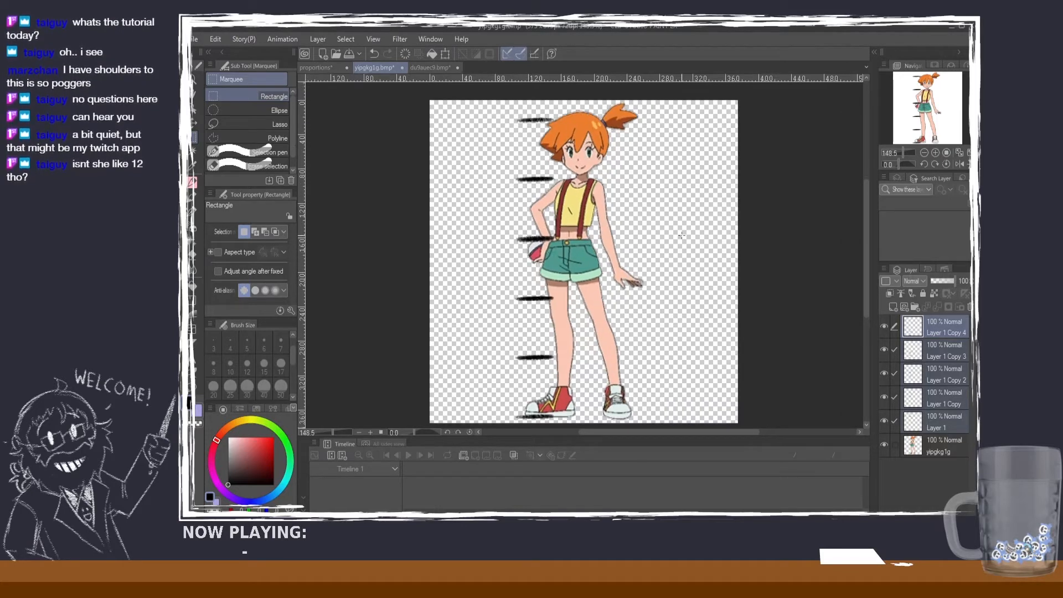
pyautogui.scroll(2, 332, 145)
pyautogui.scroll(-2, 491, 175)
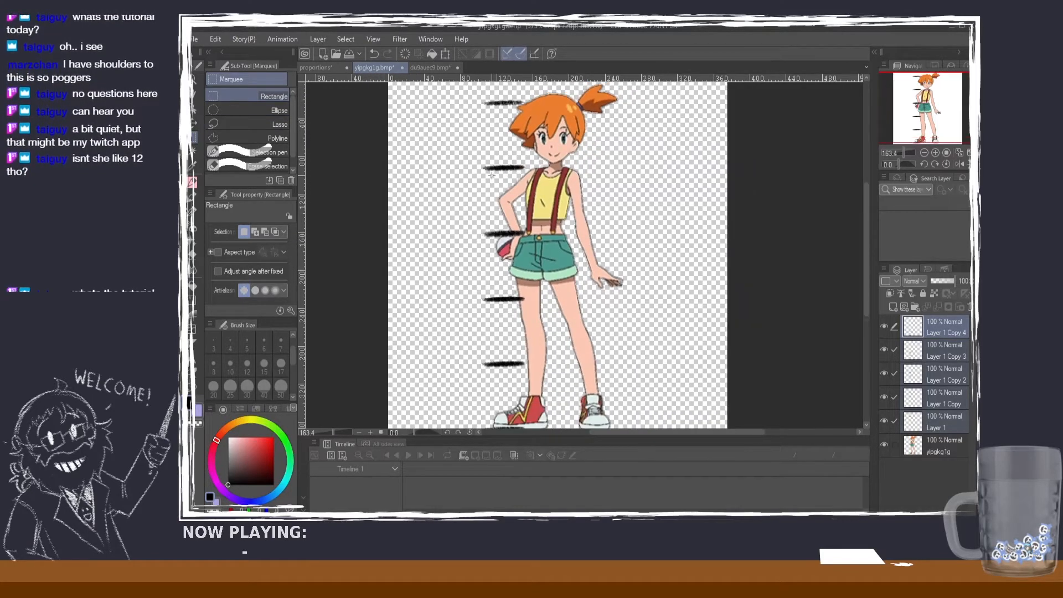
pyautogui.scroll(1, 491, 175)
pyautogui.scroll(-1, 492, 176)
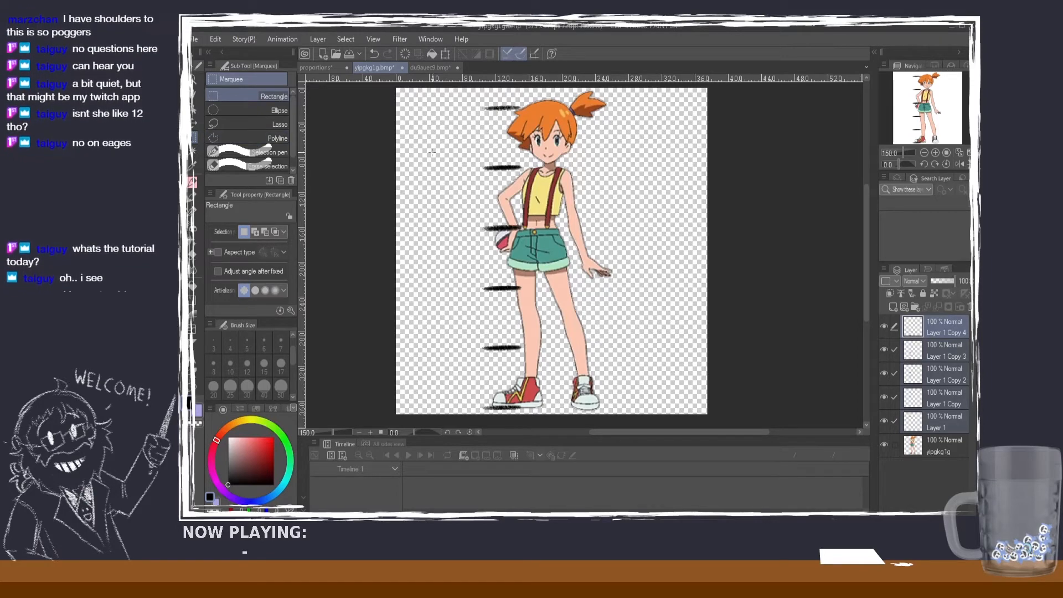
pyautogui.scroll(-1, 487, 264)
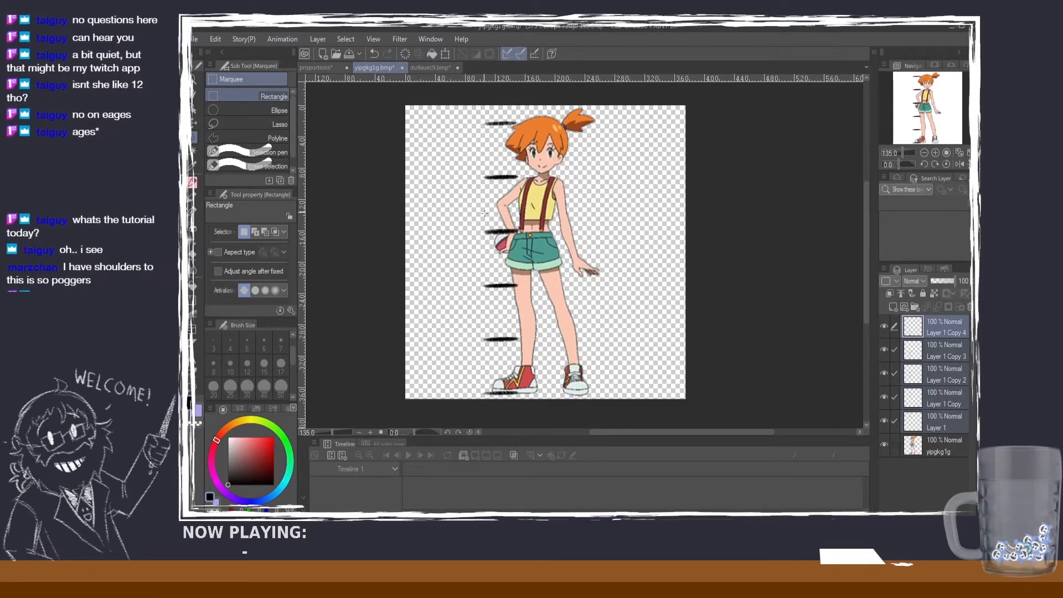
pyautogui.scroll(1, 525, 230)
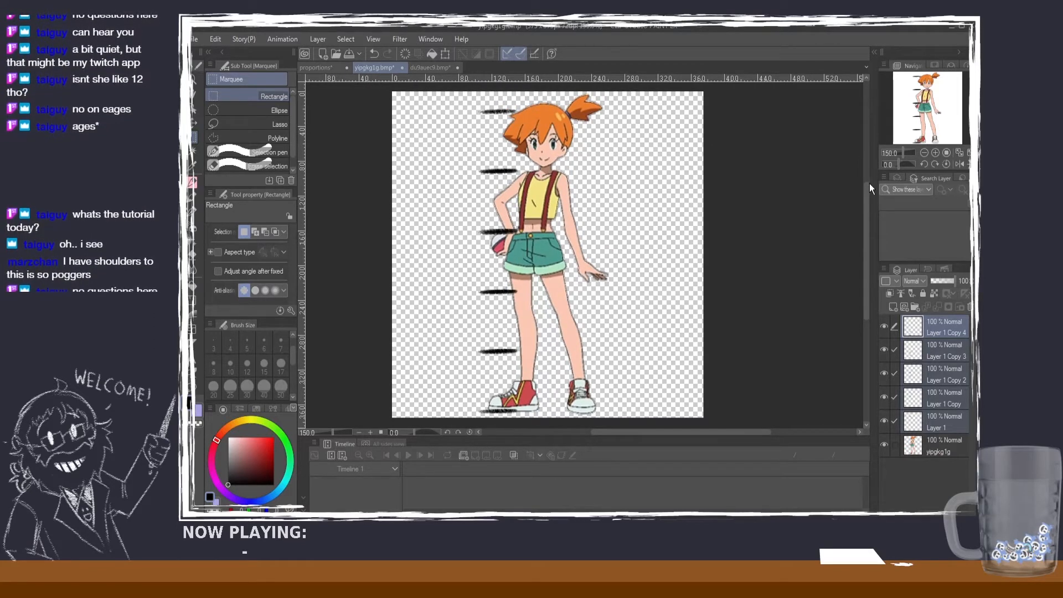
pyautogui.scroll(1, 867, 184)
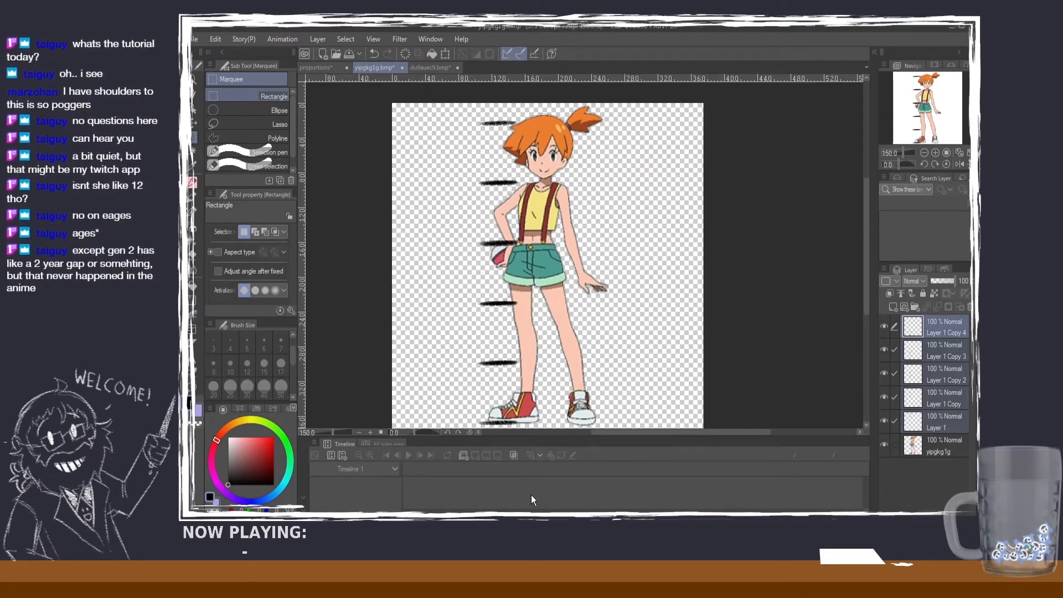
# Step: Handwrite the numbers 1 to 5 between the red-haired character's head-height marks with the SU-Cream Pencil, reducing the brush size to 6 after the 1
pyautogui.click(193, 183)
pyautogui.moveTo(483, 148); pyautogui.dragTo(485, 159)
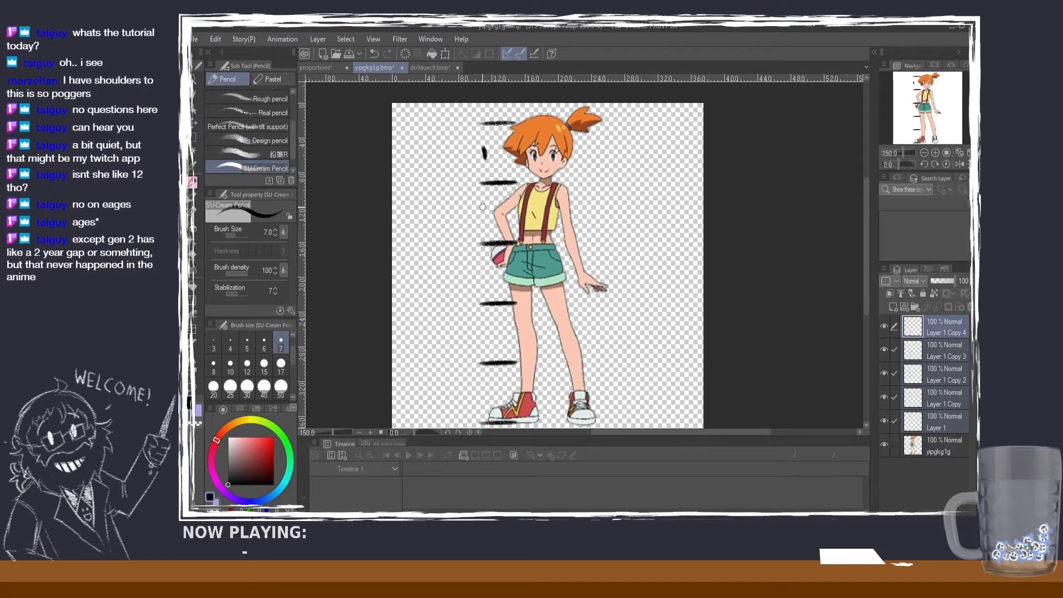
pyautogui.moveTo(480, 210); pyautogui.dragTo(480, 218)
pyautogui.moveTo(481, 274); pyautogui.dragTo(482, 280)
pyautogui.hotkey('ctrl', 'z')
pyautogui.hotkey('ctrl', 'z')
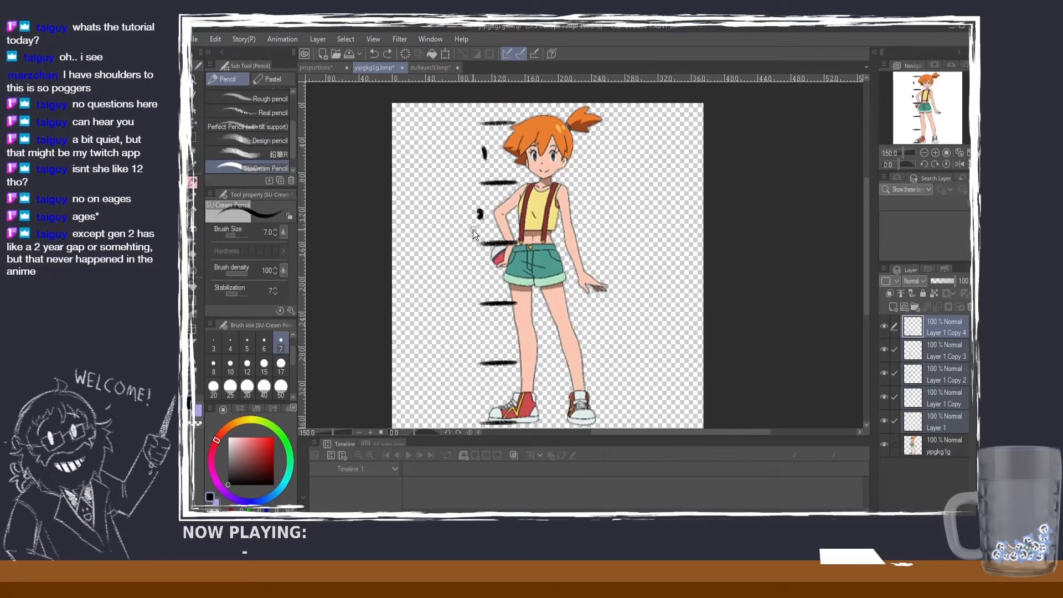
pyautogui.click(264, 341)
pyautogui.moveTo(476, 206); pyautogui.dragTo(486, 218)
pyautogui.moveTo(472, 266)
pyautogui.mouseDown()
pyautogui.moveTo(481, 276)
pyautogui.moveTo(469, 278)
pyautogui.mouseUp()
pyautogui.moveTo(473, 324); pyautogui.dragTo(476, 338)
pyautogui.moveTo(483, 380); pyautogui.dragTo(475, 396)
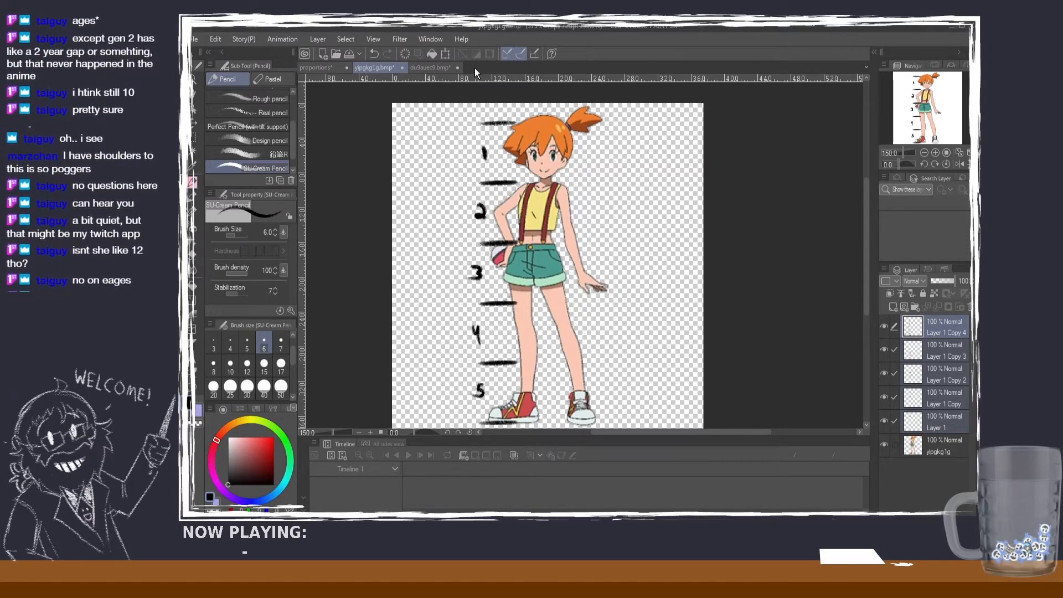
# Step: Look over the turnaround sheet of the round character's Current Re-Design, Season 1 and Pilot versions
pyautogui.scroll(2, 520, 133)
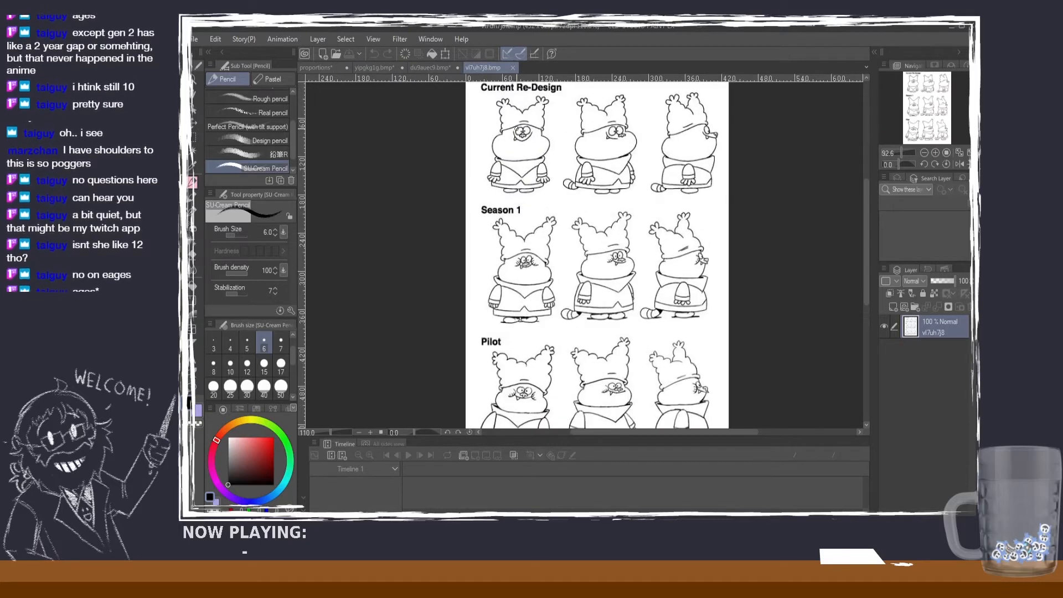
pyautogui.scroll(-1, 651, 190)
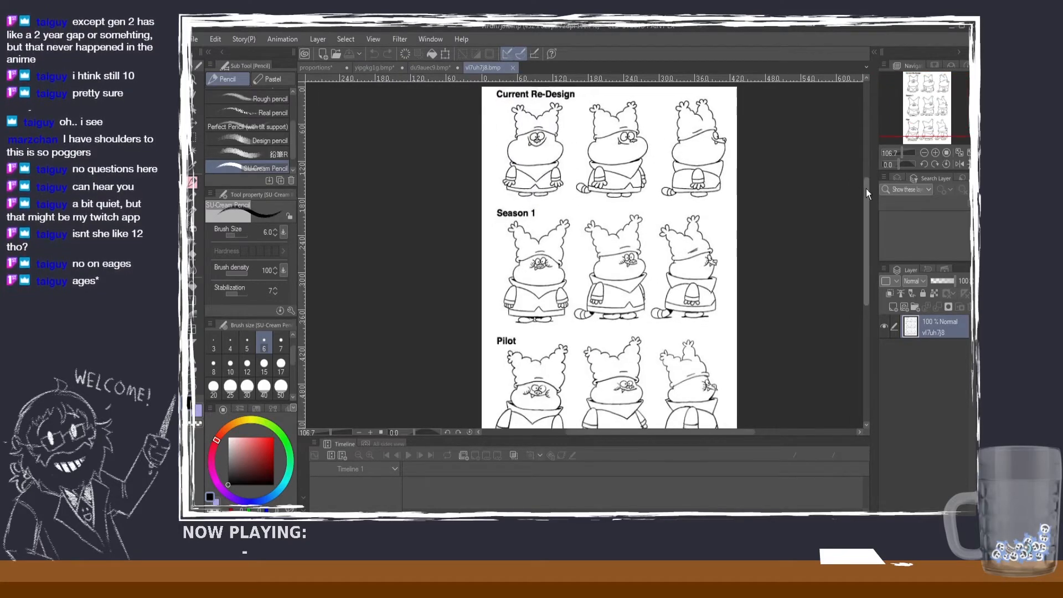
pyautogui.moveTo(866, 188); pyautogui.dragTo(864, 198)
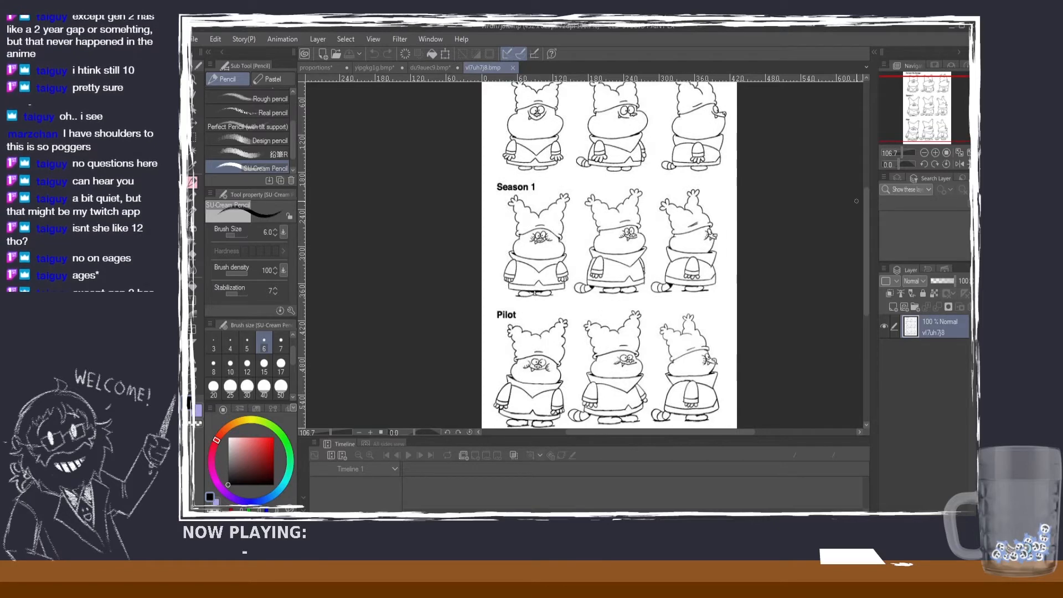
pyautogui.moveTo(867, 209)
pyautogui.mouseDown()
pyautogui.moveTo(865, 185)
pyautogui.moveTo(864, 200)
pyautogui.mouseUp()
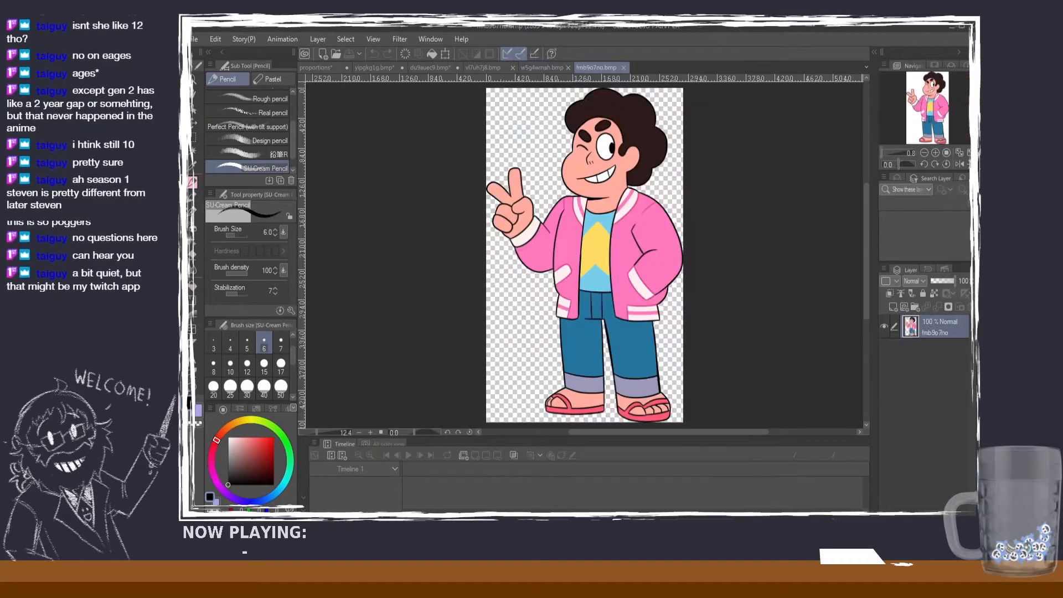
# Step: Compare the proportions of the curly-haired boy in the star T-shirt image with his pink-jacket version
pyautogui.click(549, 66)
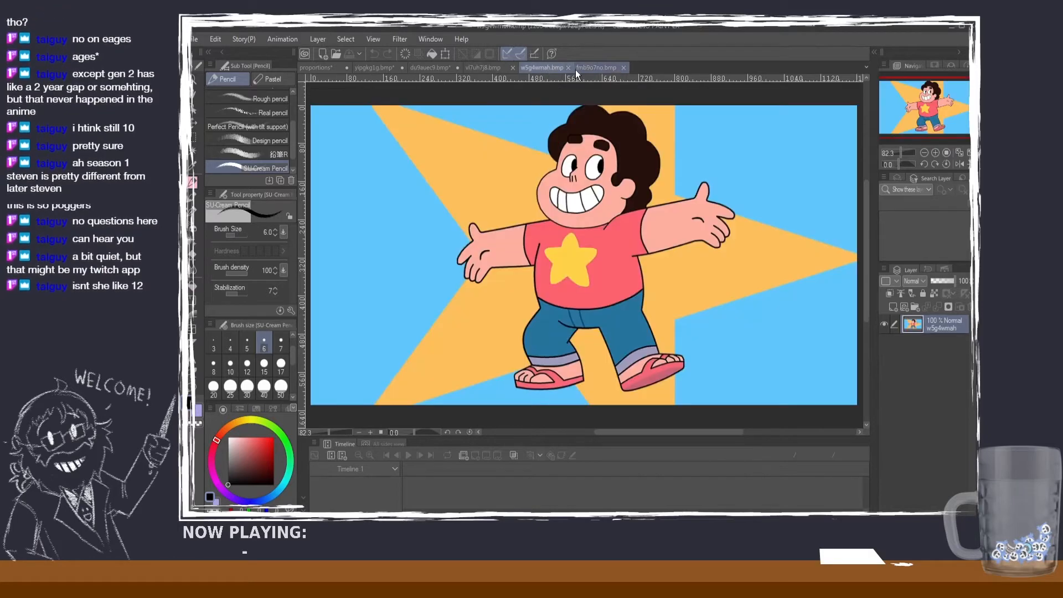
pyautogui.click(611, 68)
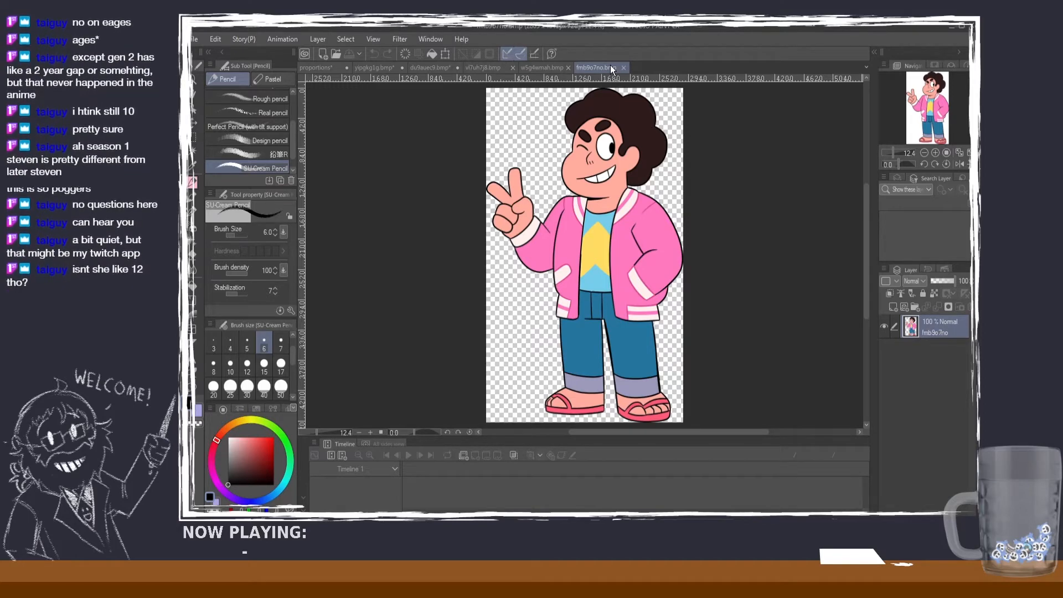
pyautogui.click(537, 67)
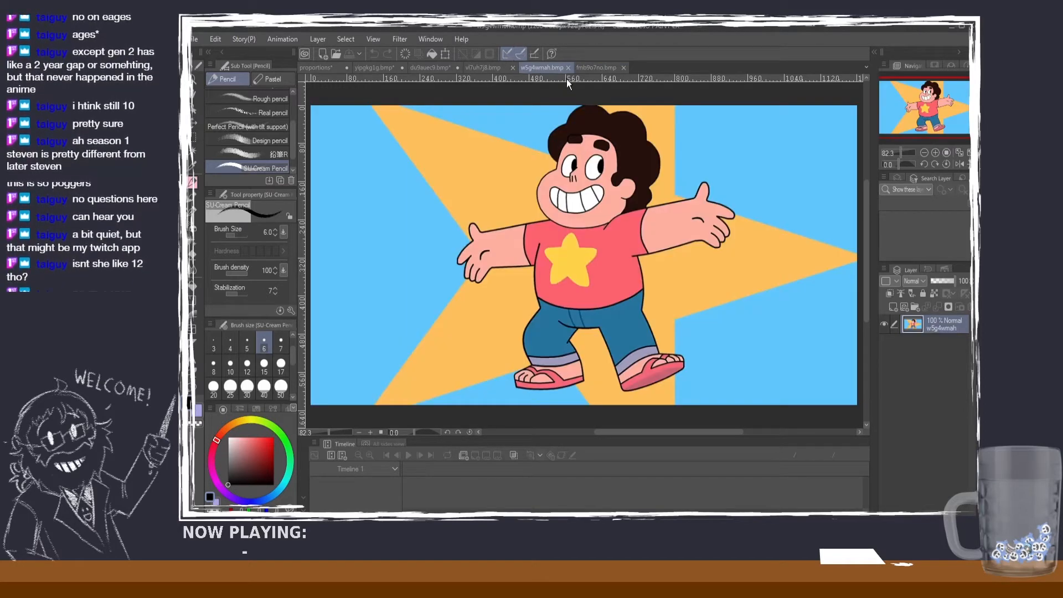
pyautogui.click(606, 67)
pyautogui.click(528, 69)
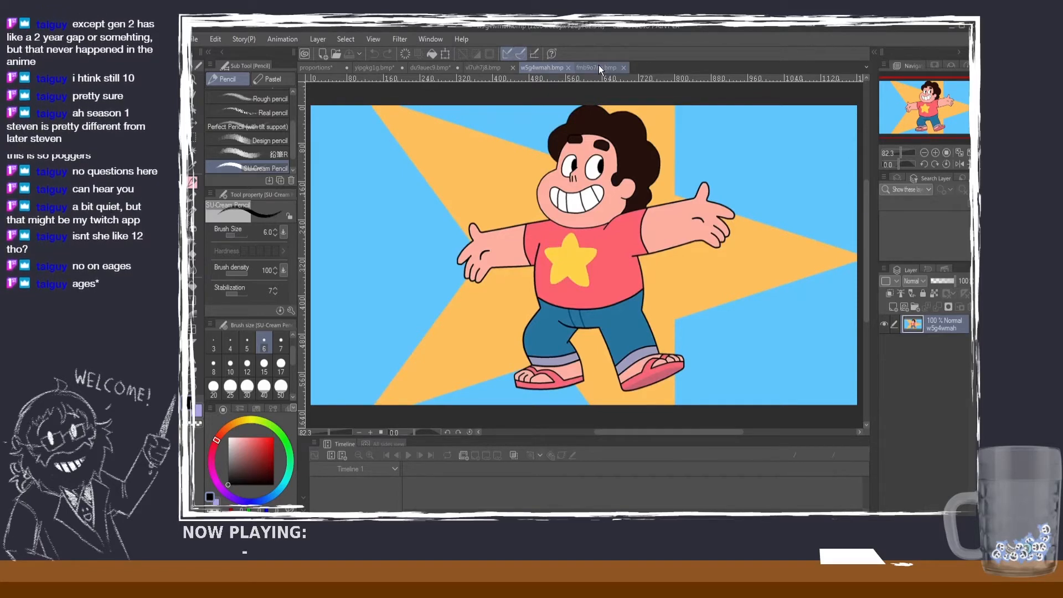
# Step: Go back through the marked reference sheets and compare the red-haired character's numbered heads with the notes in the proportions guide
pyautogui.click(501, 68)
pyautogui.click(443, 67)
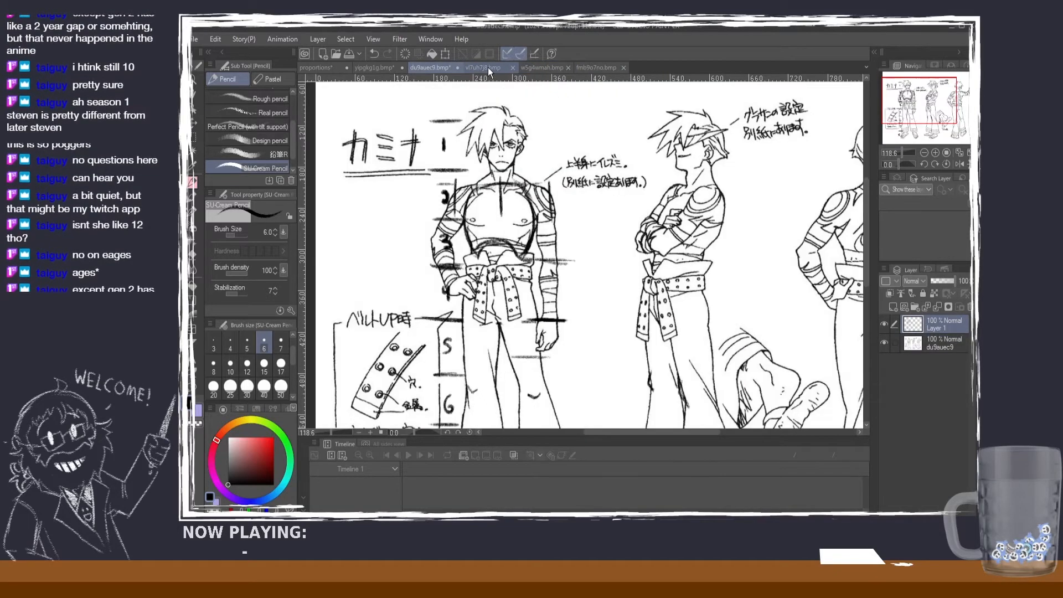
pyautogui.click(390, 68)
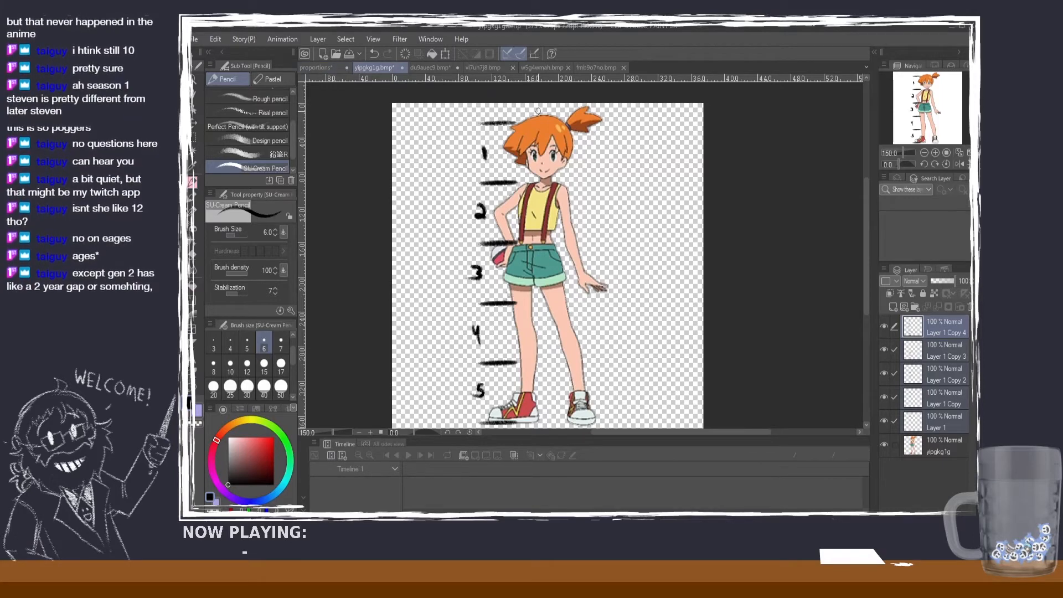
pyautogui.click(314, 68)
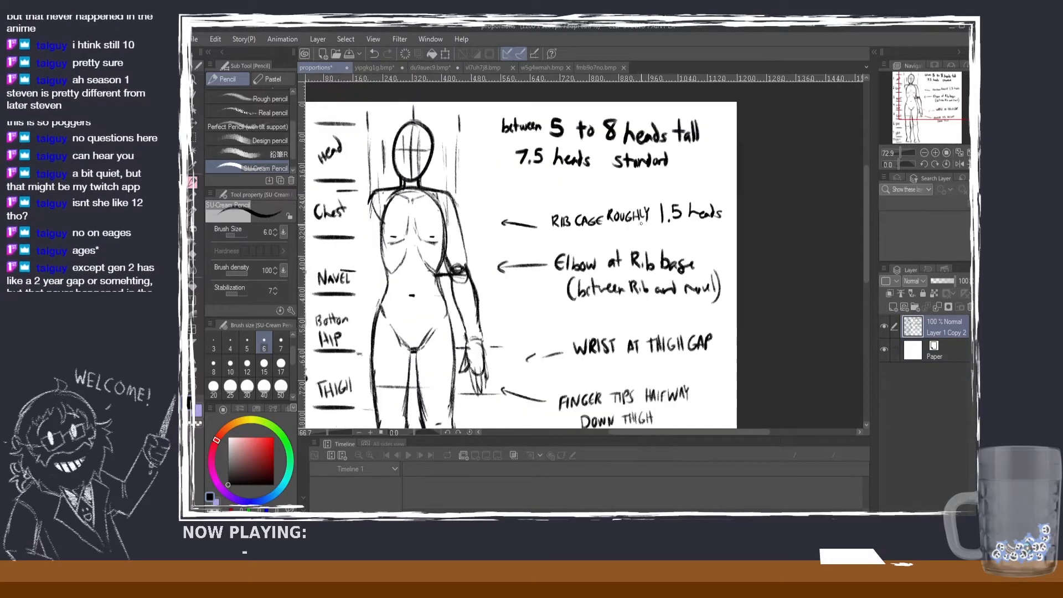
pyautogui.moveTo(868, 208)
pyautogui.mouseDown()
pyautogui.moveTo(864, 237)
pyautogui.moveTo(852, 210)
pyautogui.mouseUp()
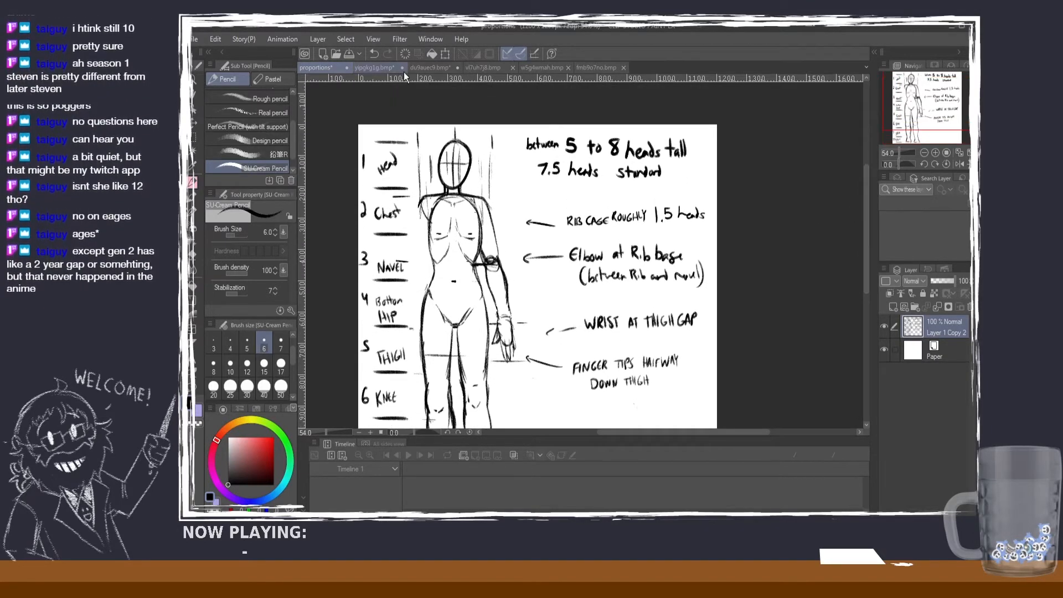
pyautogui.click(370, 67)
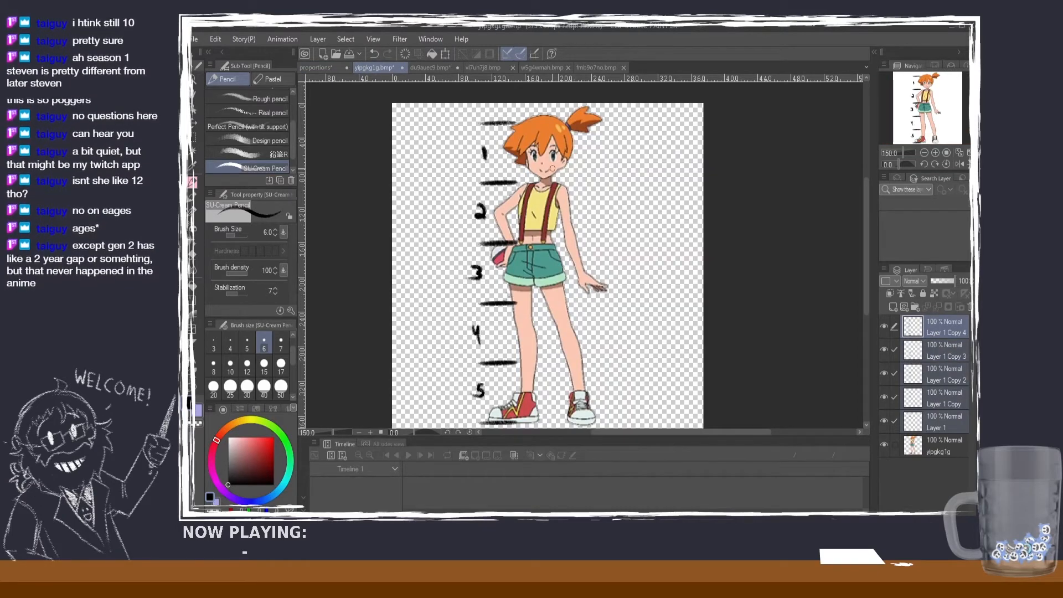
pyautogui.moveTo(866, 237); pyautogui.dragTo(858, 241)
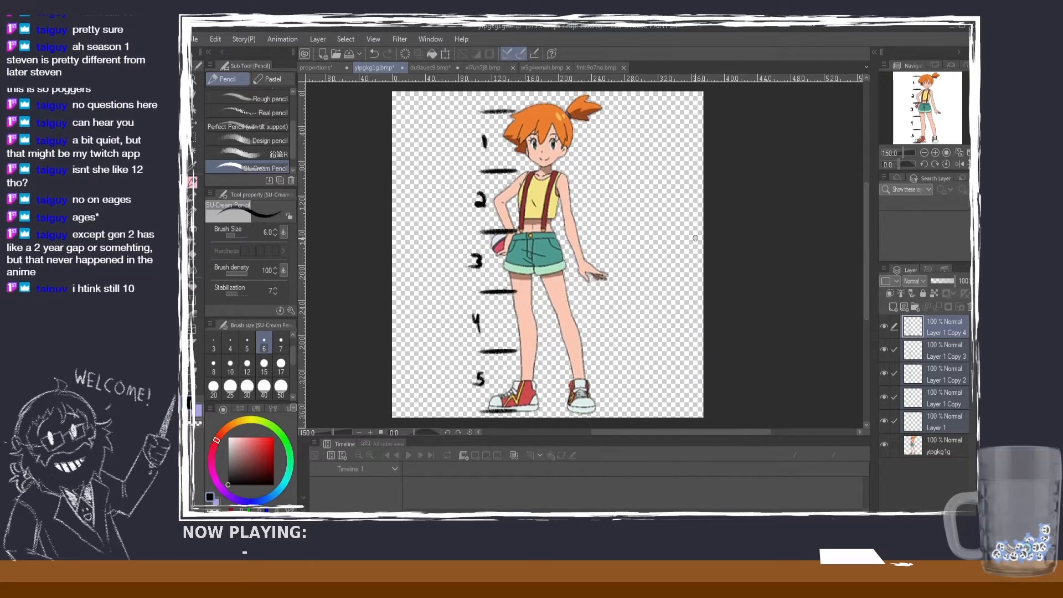
pyautogui.click(322, 67)
pyautogui.scroll(-3, 528, 131)
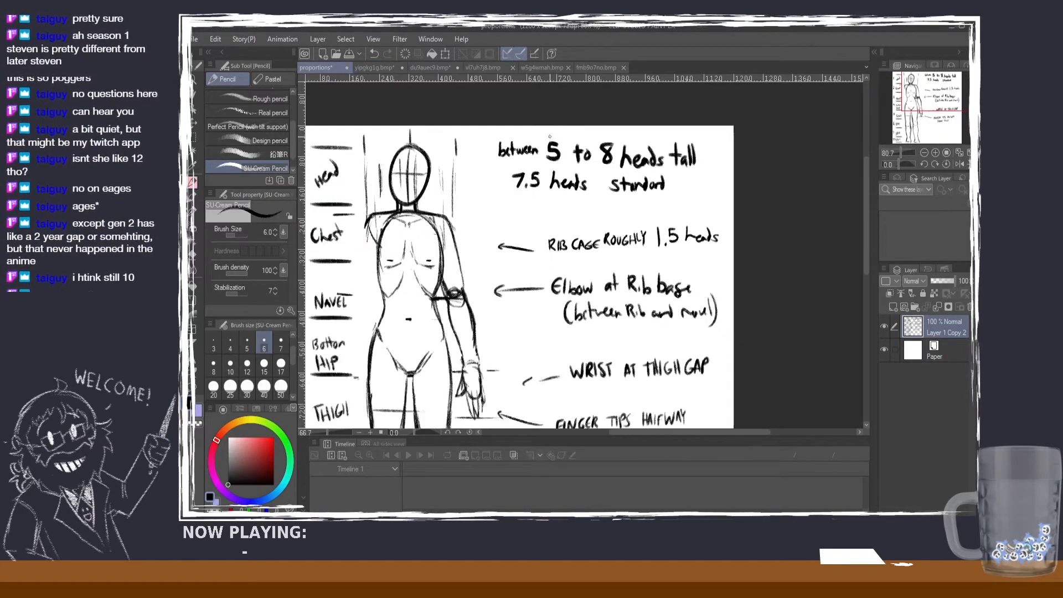
pyautogui.click(394, 71)
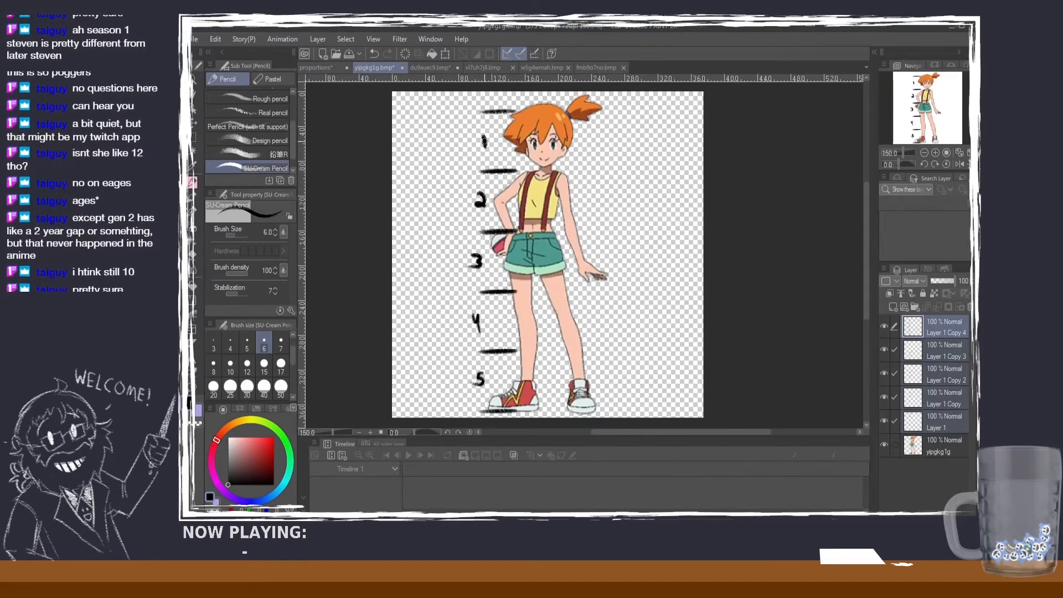
# Step: Examine the tattooed man's numbered head scale, then study the head-to-body ratio of the Current Re-Design figures
pyautogui.click(447, 66)
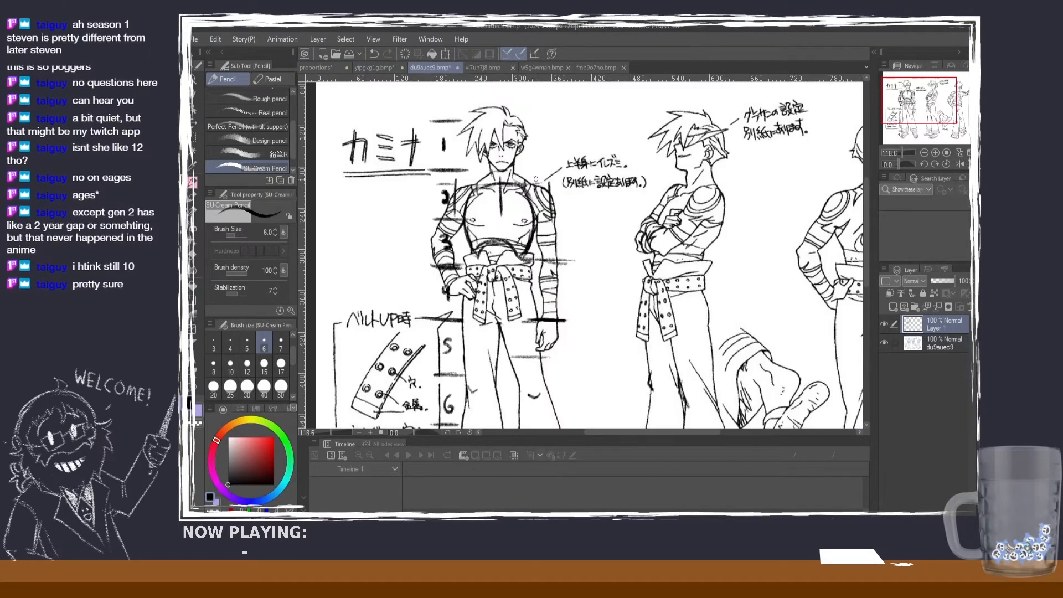
pyautogui.scroll(-1, 616, 252)
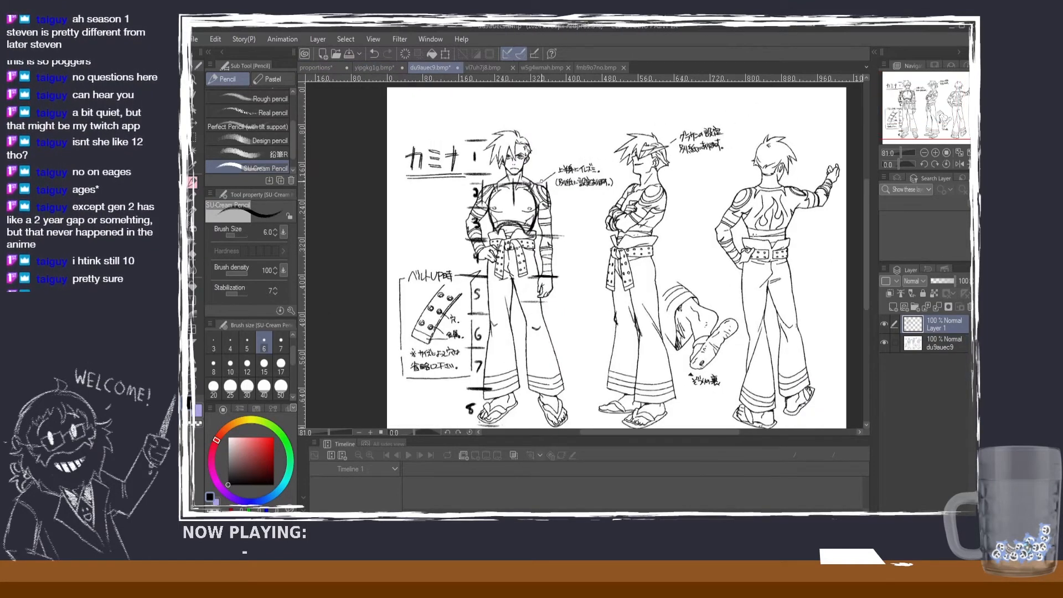
pyautogui.scroll(2, 555, 221)
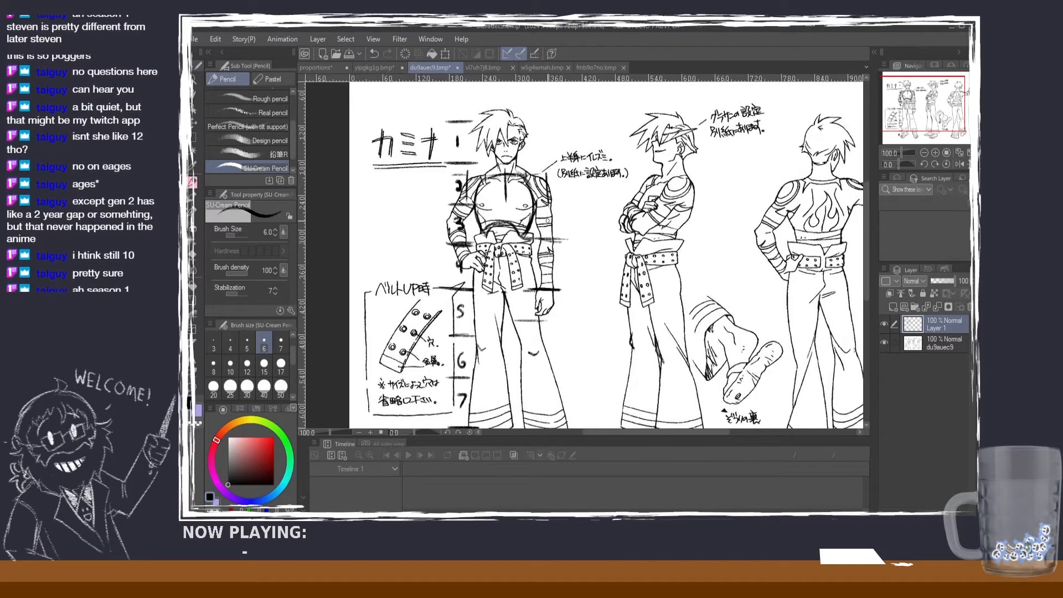
pyautogui.click(491, 68)
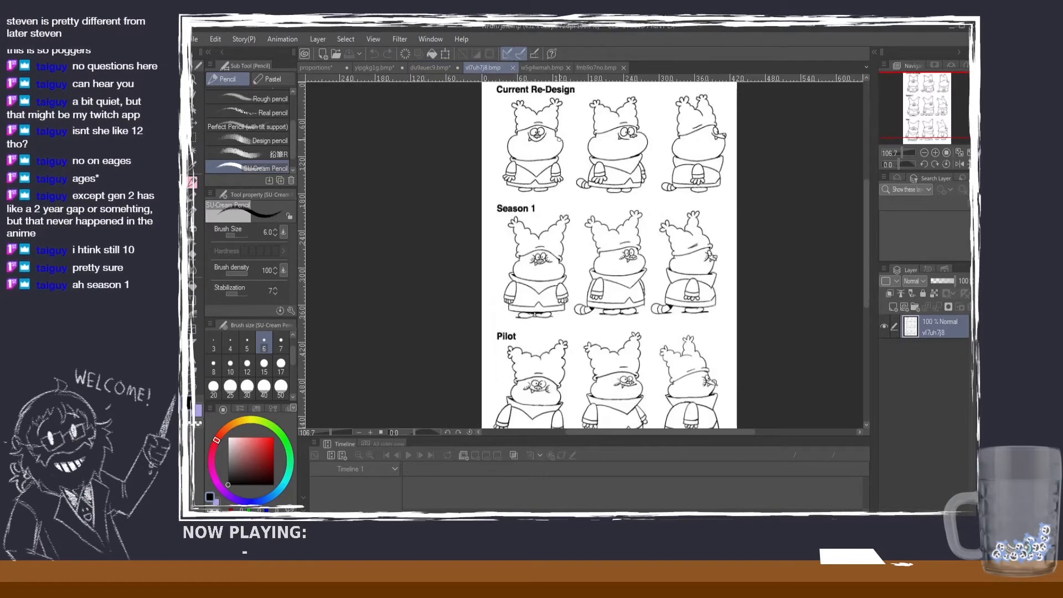
pyautogui.scroll(2, 610, 144)
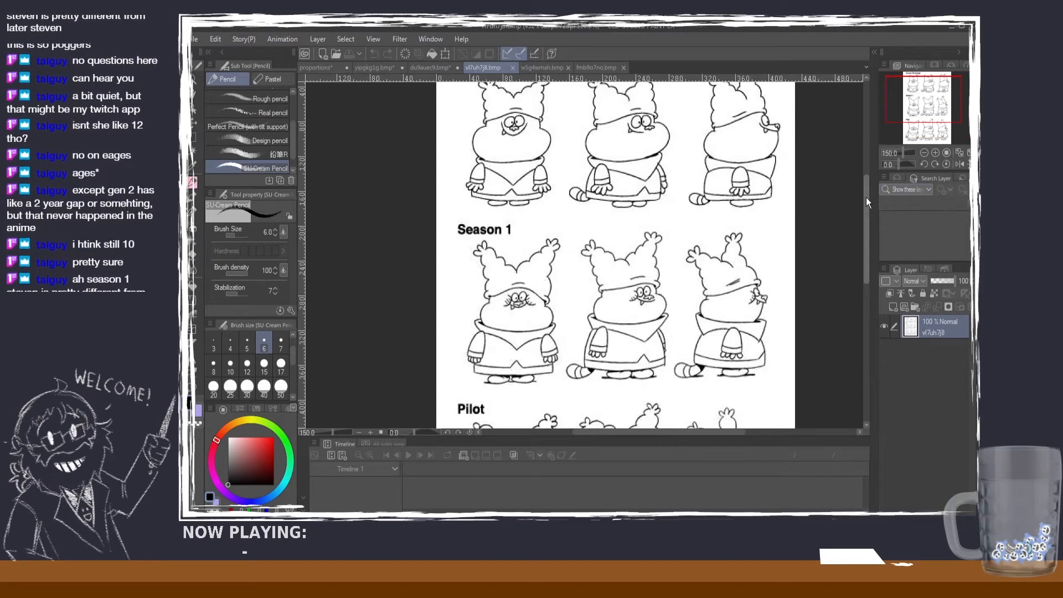
pyautogui.moveTo(866, 197); pyautogui.dragTo(864, 181)
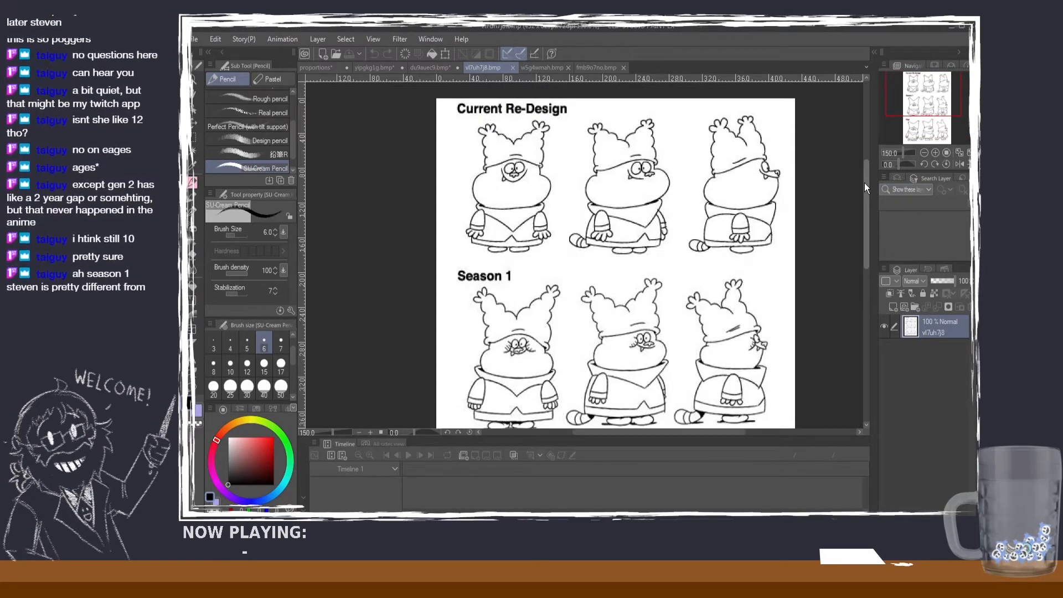
pyautogui.moveTo(865, 183); pyautogui.dragTo(843, 182)
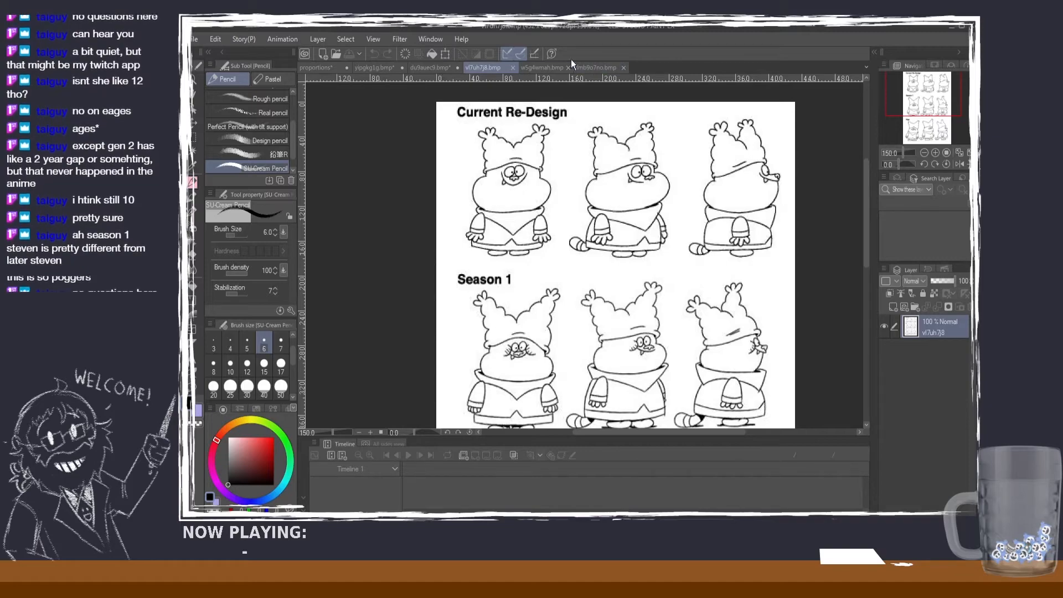
pyautogui.scroll(4, 648, 143)
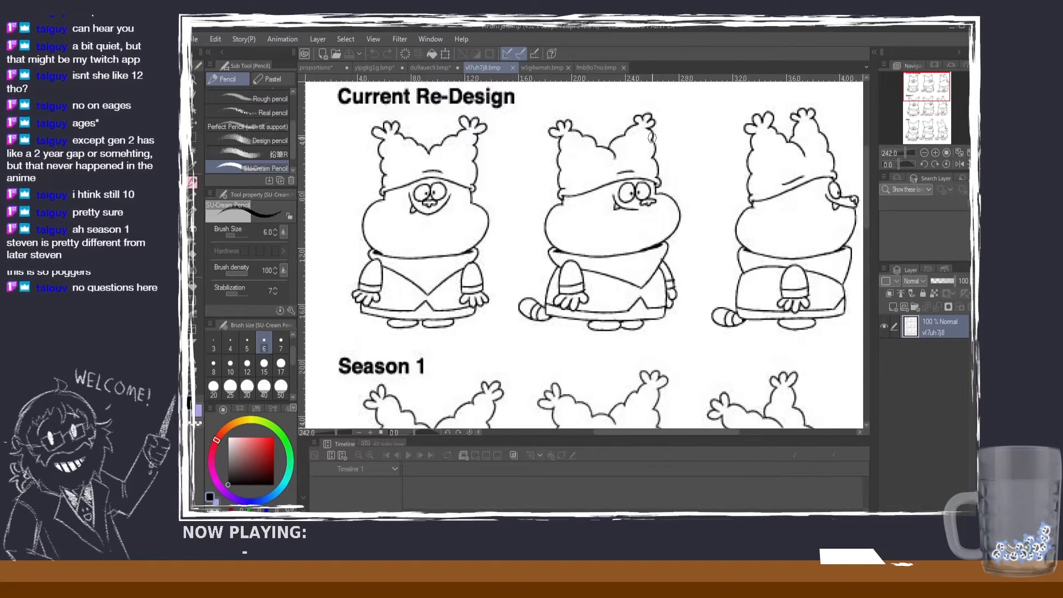
pyautogui.scroll(-3, 649, 143)
pyautogui.scroll(4, 648, 142)
pyautogui.scroll(-4, 637, 146)
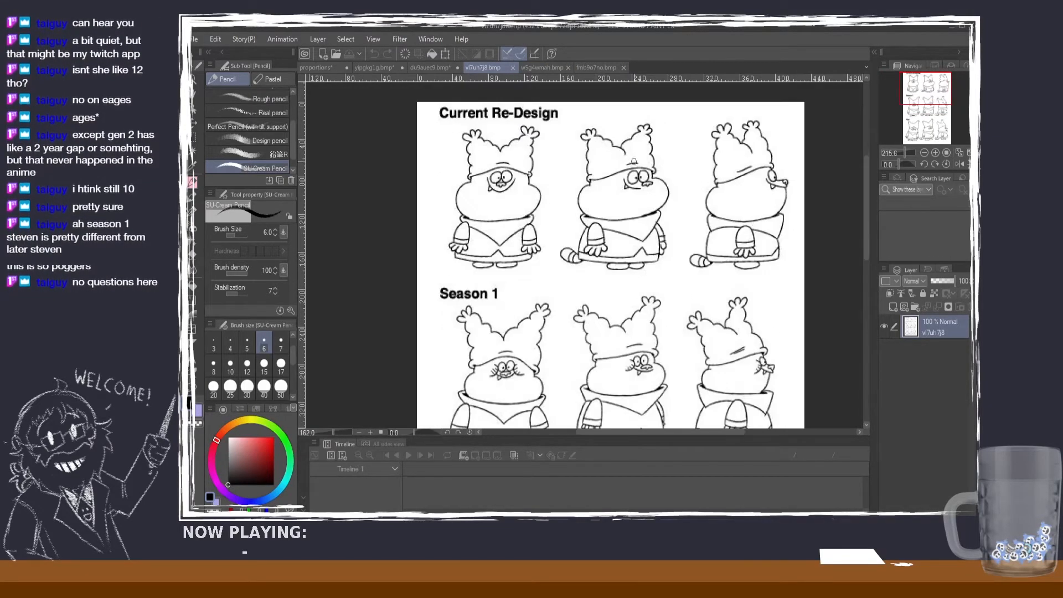
pyautogui.scroll(1, 619, 153)
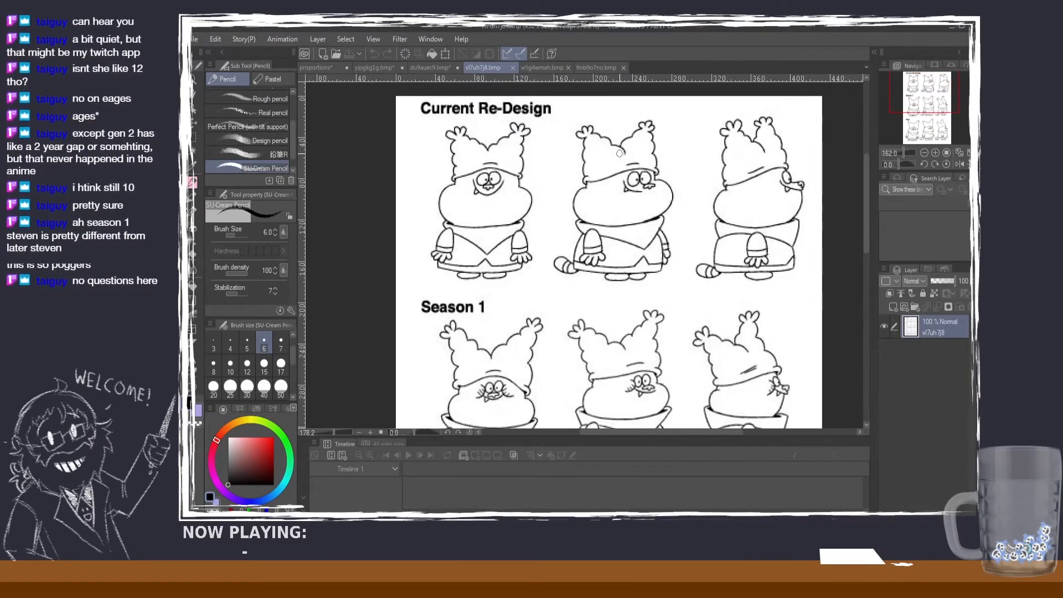
# Step: Switch to the star T-shirt boy's image and add a new raster layer above it
pyautogui.click(537, 67)
pyautogui.scroll(-1, 651, 188)
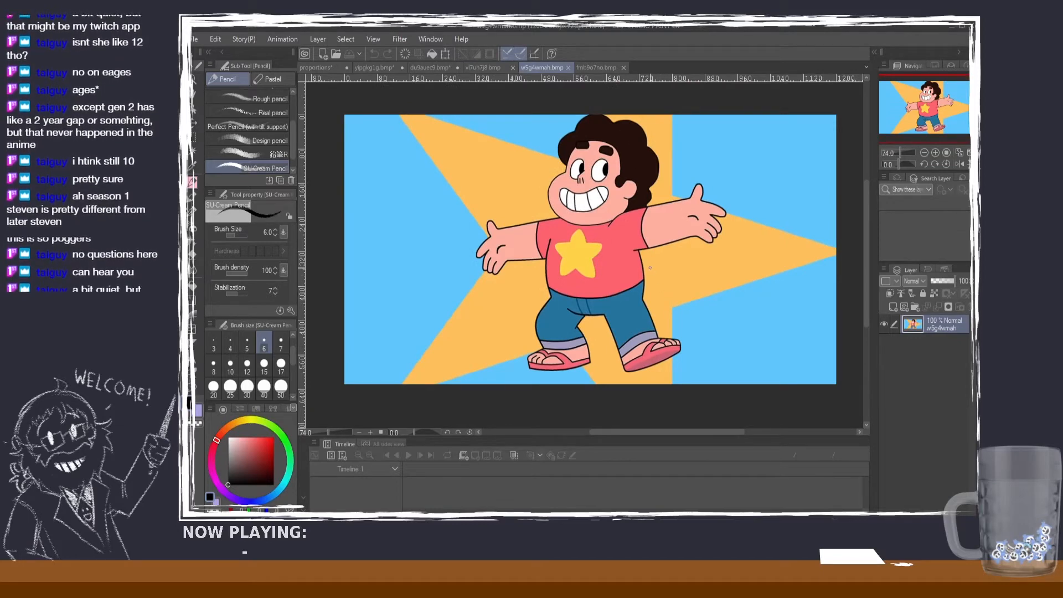
pyautogui.click(893, 307)
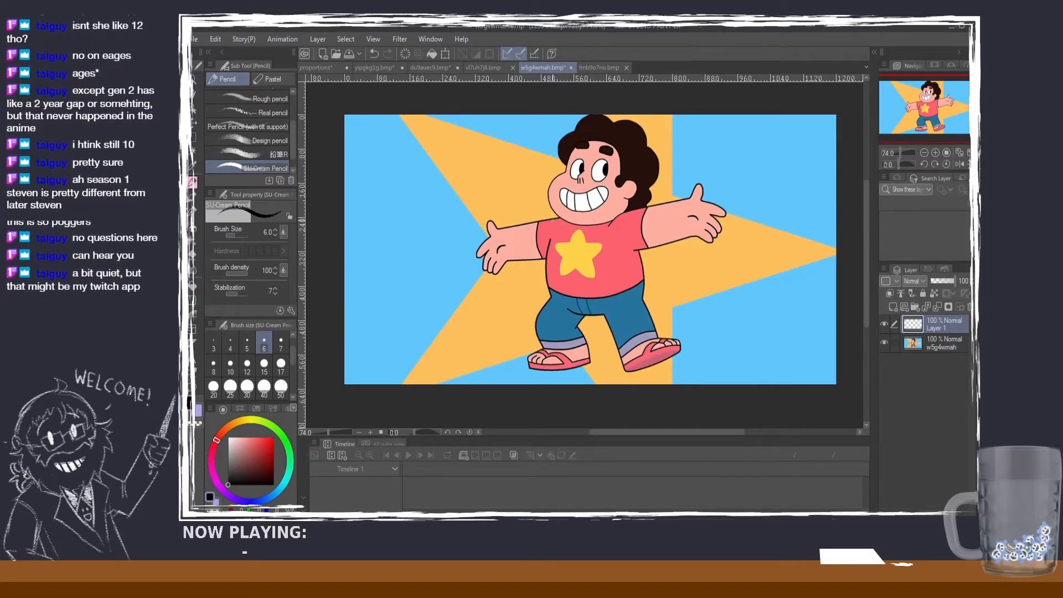
# Step: Draw four short horizontal head-height marks beside the boy, at his head top, chin, upper shorts and sandals, undoing any misplaced strokes
pyautogui.moveTo(548, 221); pyautogui.dragTo(582, 214)
pyautogui.hotkey('ctrl', 'z')
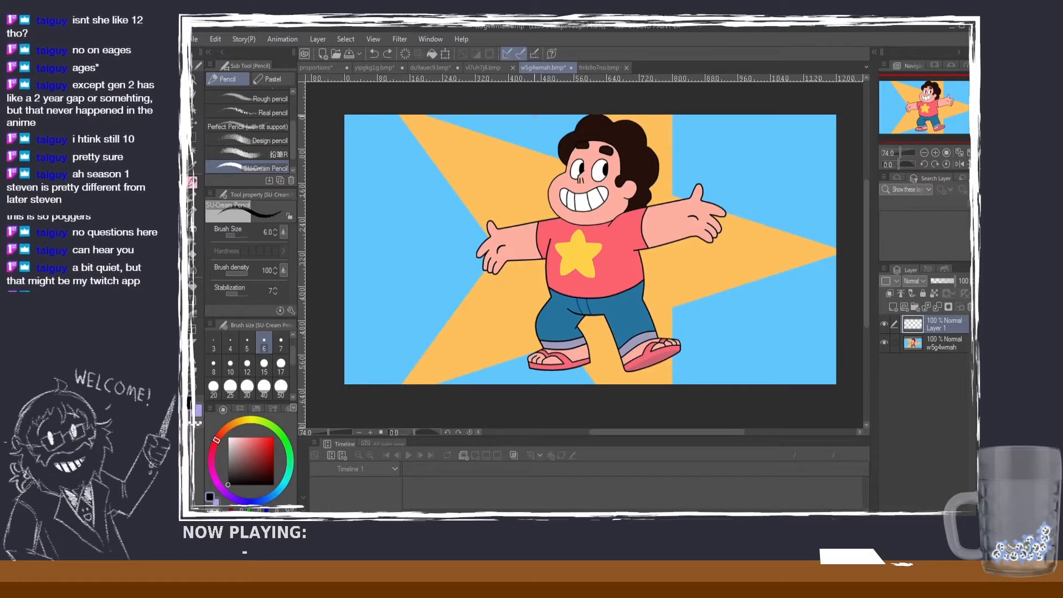
pyautogui.moveTo(539, 120)
pyautogui.mouseDown()
pyautogui.moveTo(487, 127)
pyautogui.moveTo(512, 128)
pyautogui.mouseUp()
pyautogui.hotkey('ctrl', 'z')
pyautogui.hotkey('ctrl', 'z')
pyautogui.hotkey('ctrl', 'z')
pyautogui.moveTo(548, 215); pyautogui.dragTo(510, 214)
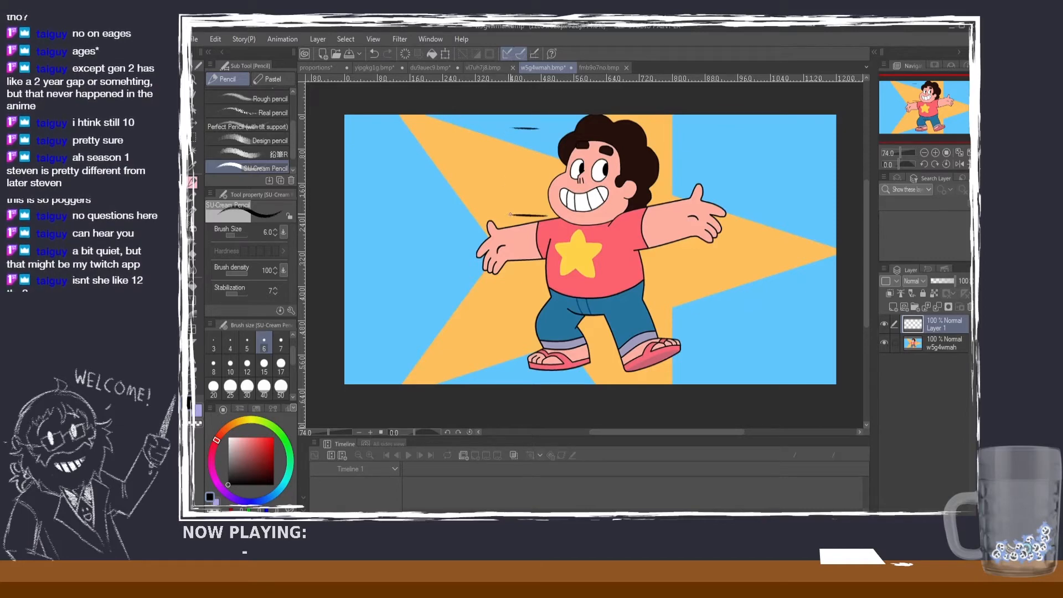
pyautogui.moveTo(541, 302); pyautogui.dragTo(501, 301)
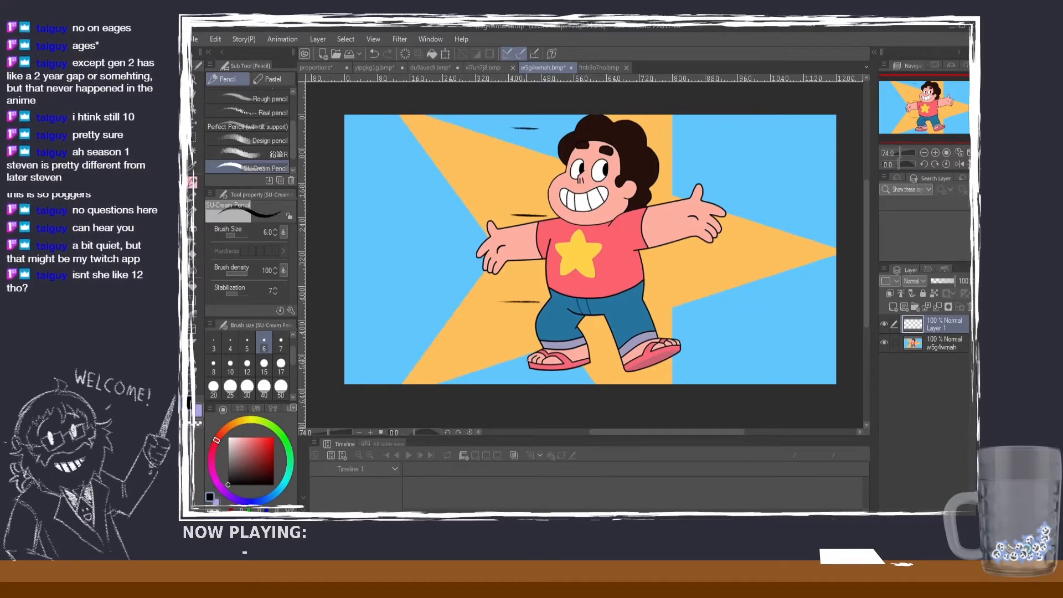
pyautogui.moveTo(530, 367); pyautogui.dragTo(508, 367)
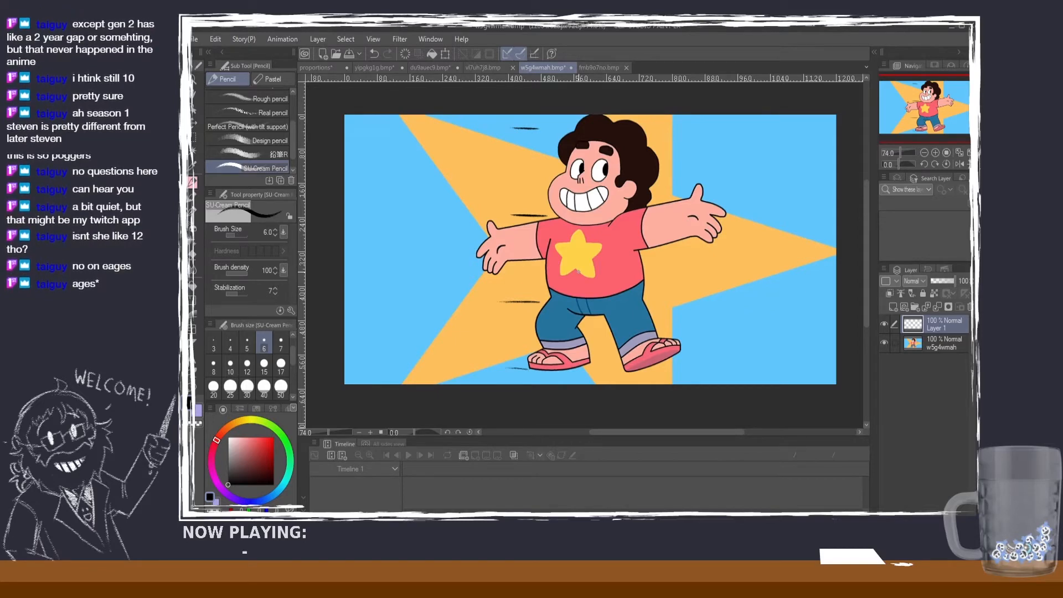
# Step: Switch to the pink-jacket boy's image and set the pencil's brush size to 40
pyautogui.click(591, 66)
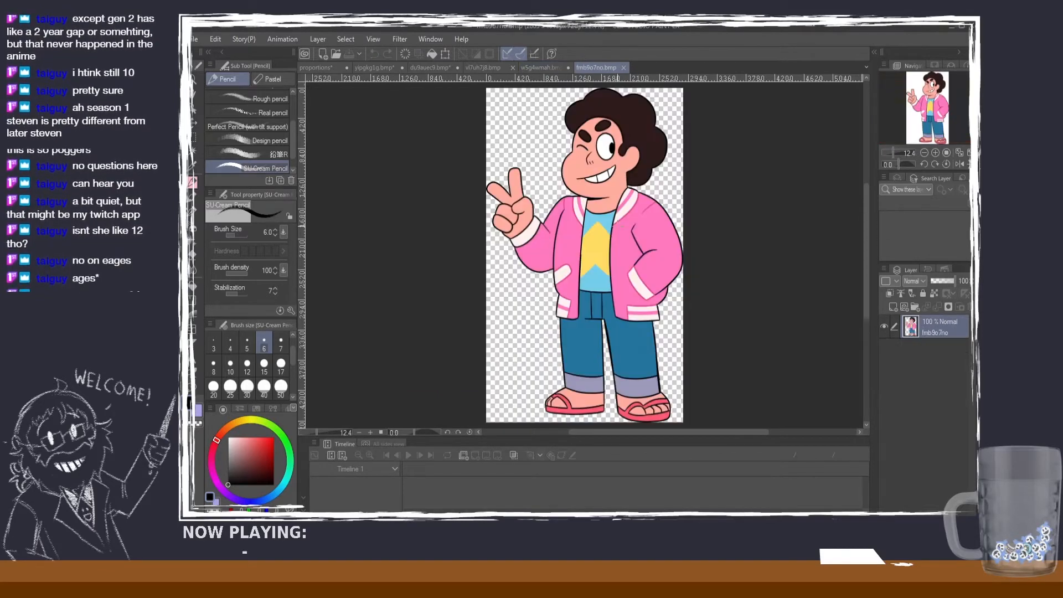
pyautogui.moveTo(558, 194); pyautogui.dragTo(530, 193)
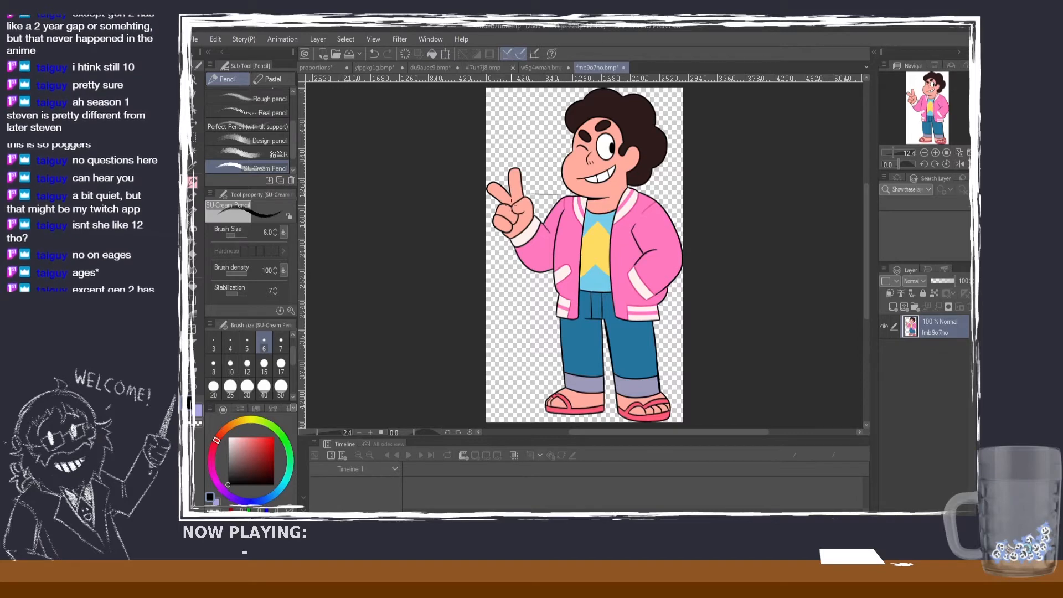
pyautogui.hotkey('ctrl', 'z')
pyautogui.click(266, 366)
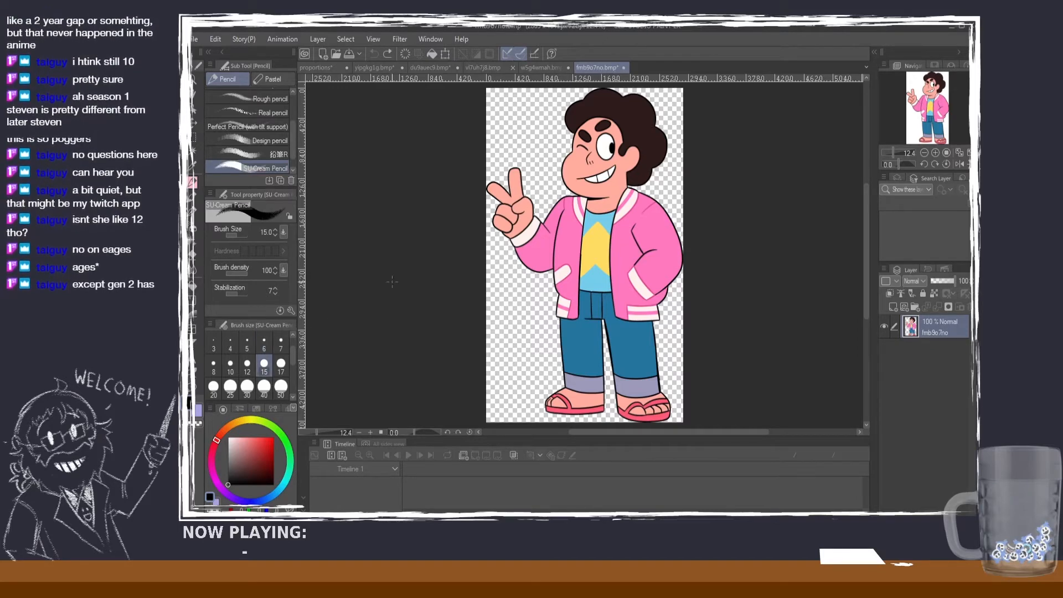
pyautogui.click(281, 366)
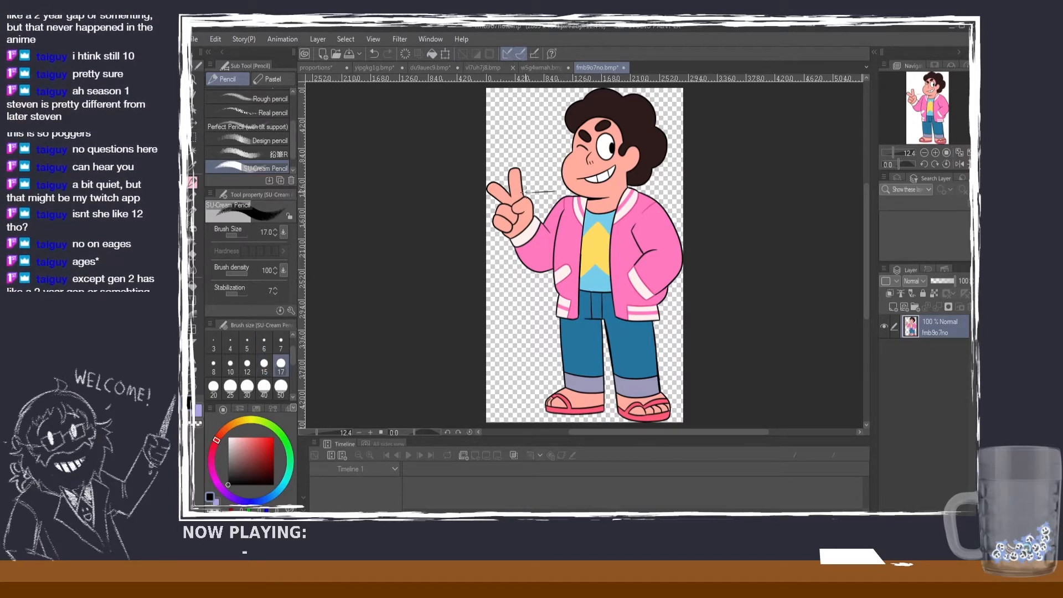
pyautogui.click(264, 385)
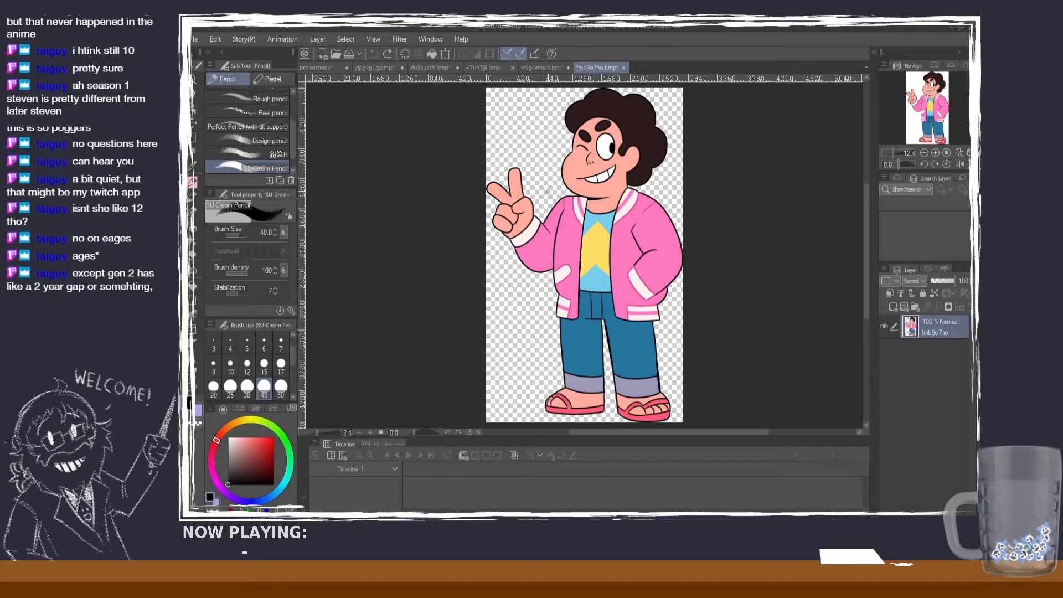
# Step: Undo the trial chin and head-top strokes drawn on the jacket boy's image and add a new raster layer above it
pyautogui.moveTo(554, 191)
pyautogui.mouseDown()
pyautogui.moveTo(515, 191)
pyautogui.moveTo(525, 189)
pyautogui.mouseUp()
pyautogui.hotkey('ctrl', 'z')
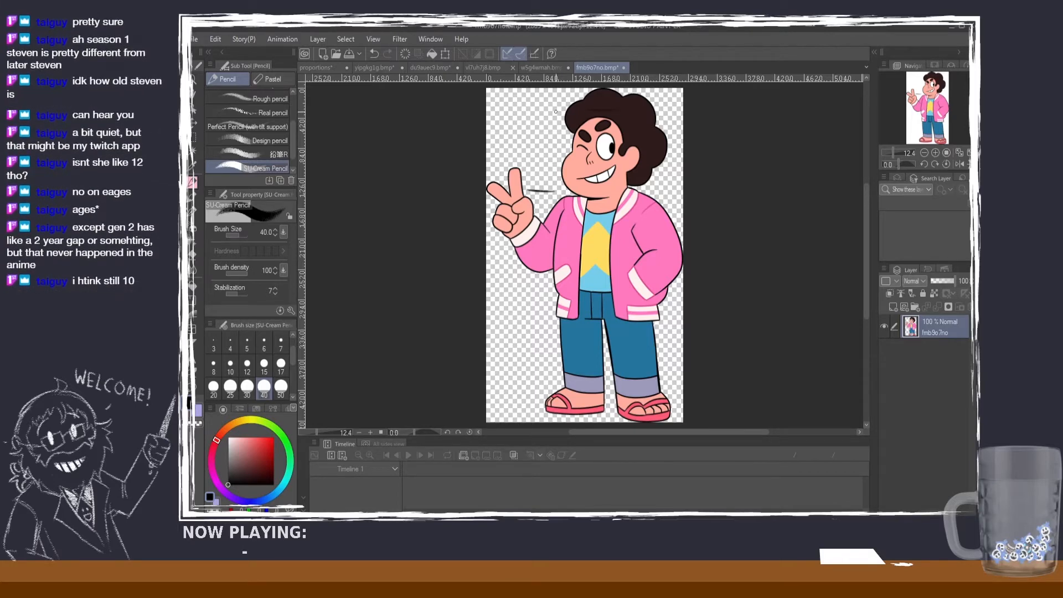
pyautogui.moveTo(556, 111); pyautogui.dragTo(517, 110)
pyautogui.hotkey('ctrl', 'z')
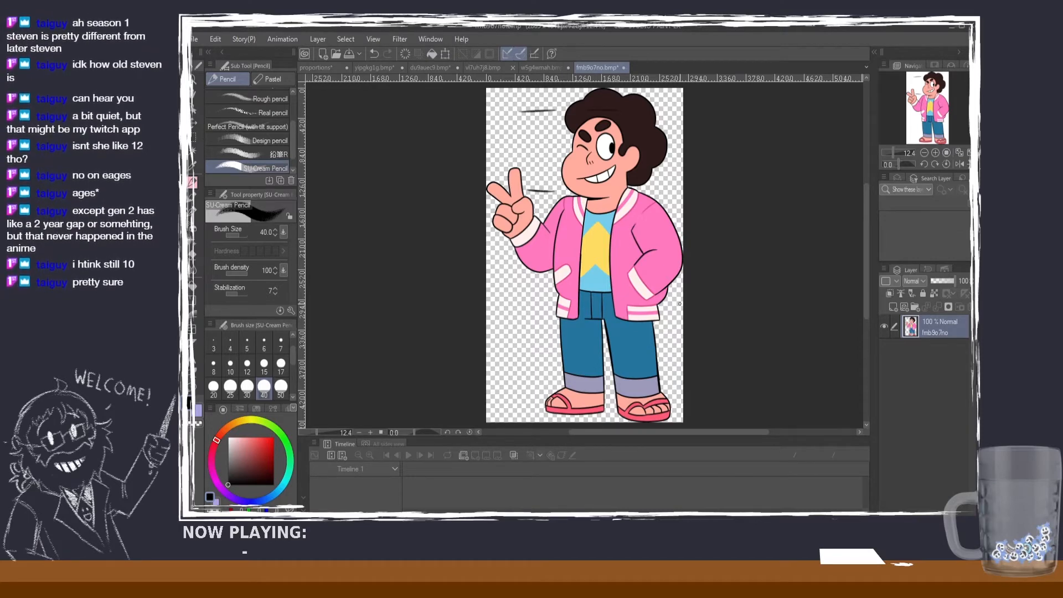
pyautogui.hotkey('ctrl', 'z')
pyautogui.hotkey('ctrl', 'z')
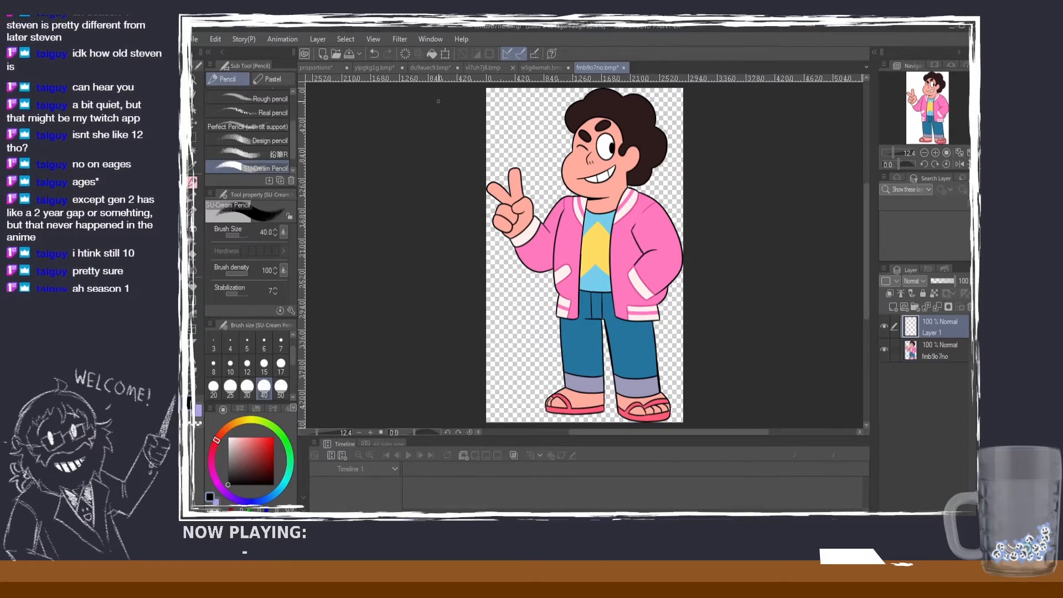
# Step: Compare where the head marks sit on the star T-shirt boy, then return to the pink-jacket boy's image
pyautogui.click(543, 67)
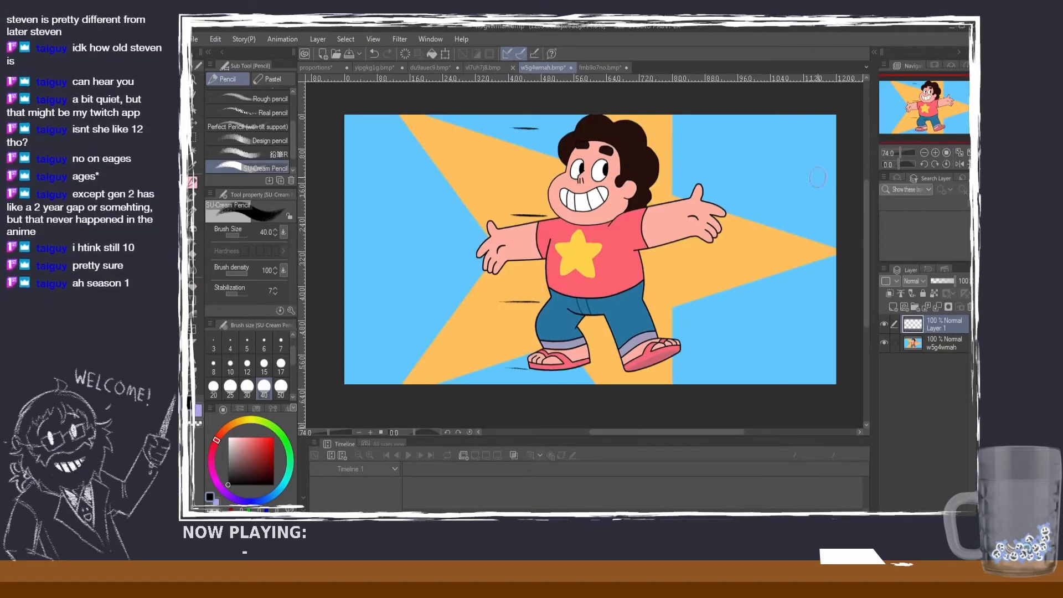
pyautogui.scroll(1, 664, 203)
pyautogui.scroll(-1, 667, 215)
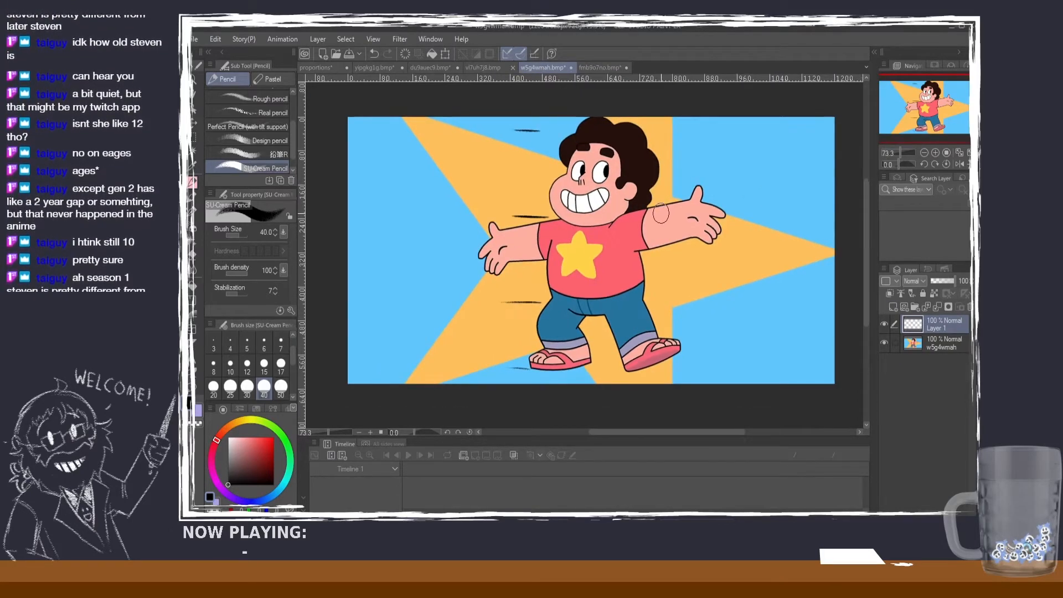
pyautogui.scroll(1, 664, 215)
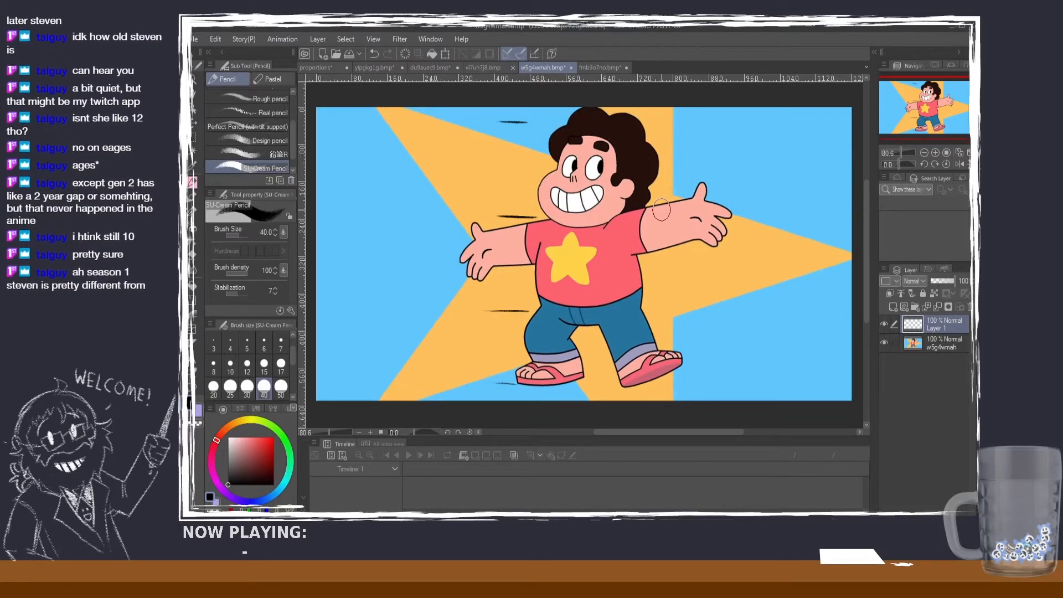
pyautogui.click(598, 68)
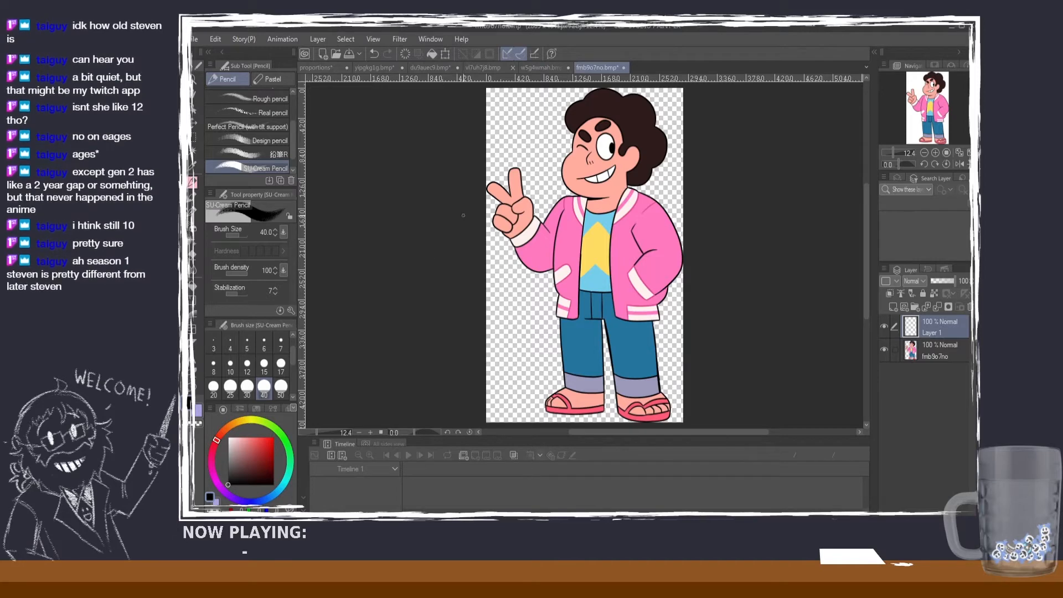
pyautogui.moveTo(524, 191); pyautogui.dragTo(562, 191)
pyautogui.hotkey('ctrl', 'z')
pyautogui.hotkey('ctrl', 'z')
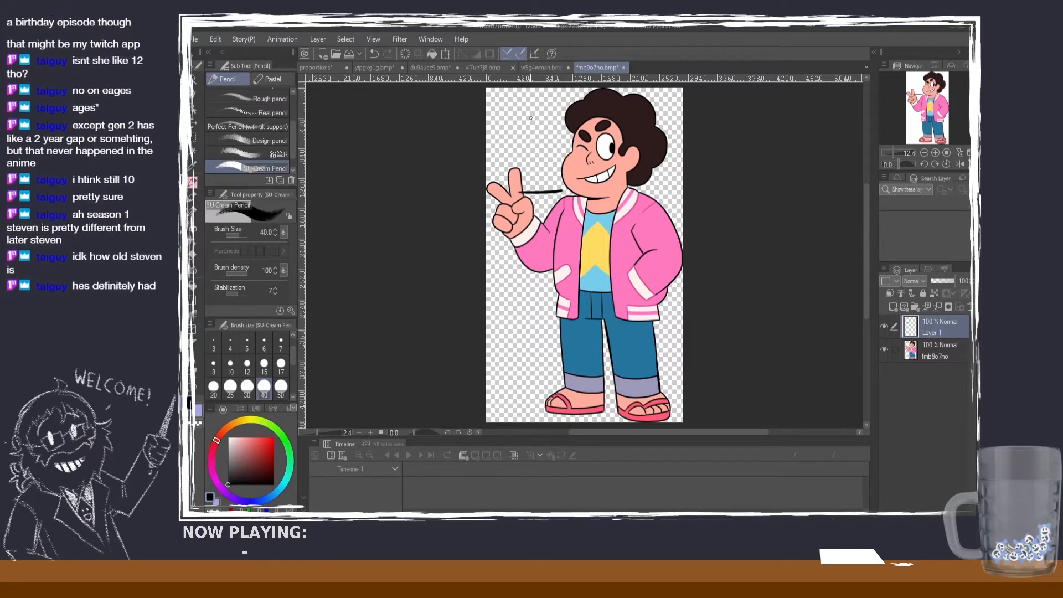
pyautogui.moveTo(556, 118); pyautogui.dragTo(521, 116)
pyautogui.hotkey('ctrl', 'z')
pyautogui.hotkey('ctrl', 'z')
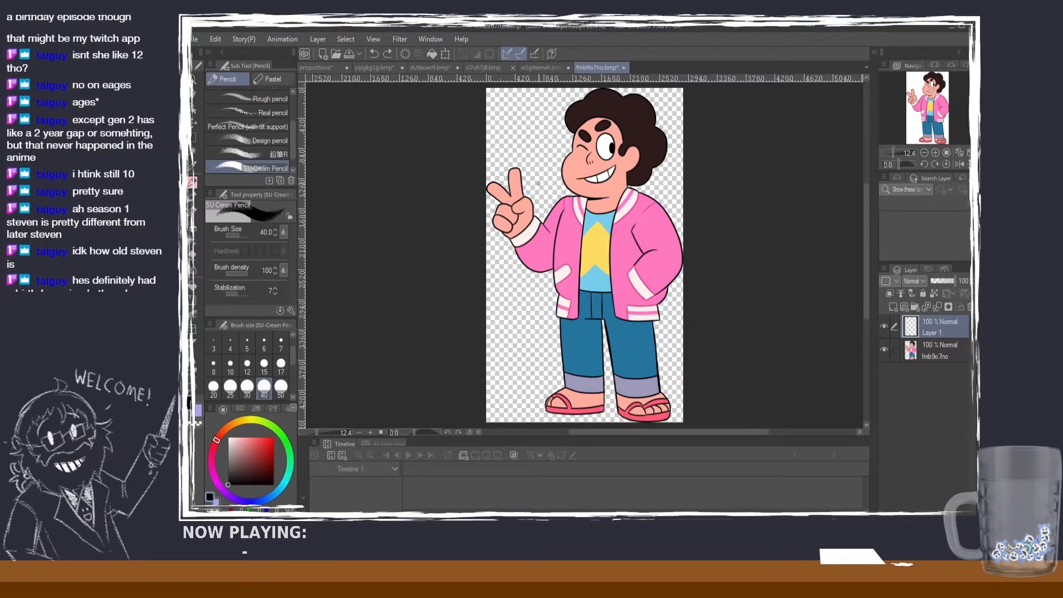
# Step: Draw horizontal head-height marks beside the jacket boy at his chin and near the top of his head, undoing misplaced strokes
pyautogui.moveTo(522, 191)
pyautogui.mouseDown()
pyautogui.moveTo(575, 185)
pyautogui.moveTo(515, 192)
pyautogui.mouseUp()
pyautogui.hotkey('ctrl', 'z')
pyautogui.hotkey('ctrl', 'z')
pyautogui.hotkey('ctrl', 'z')
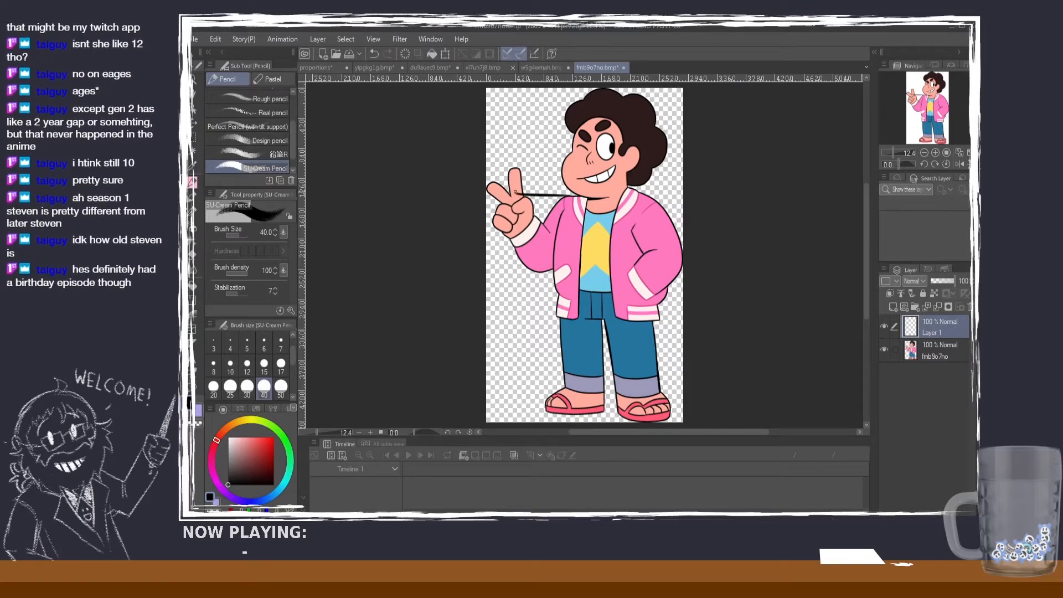
pyautogui.hotkey('ctrl', 'z')
pyautogui.moveTo(560, 115); pyautogui.dragTo(509, 111)
pyautogui.moveTo(533, 110); pyautogui.dragTo(513, 110)
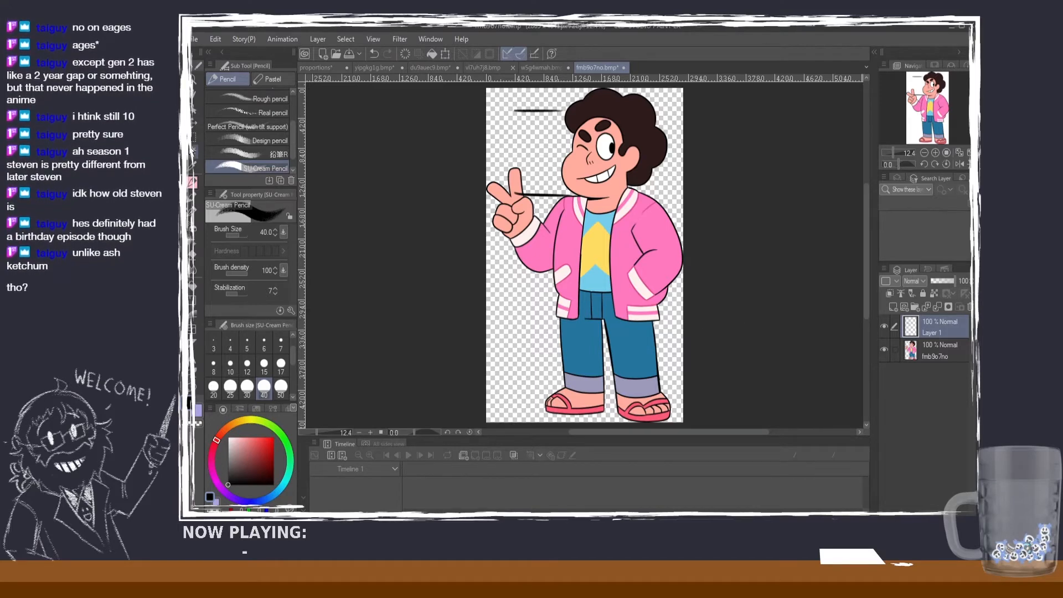
# Step: Select a rectangular area around the head-top and chin marks and switch to the Move layer tool
pyautogui.press('m')
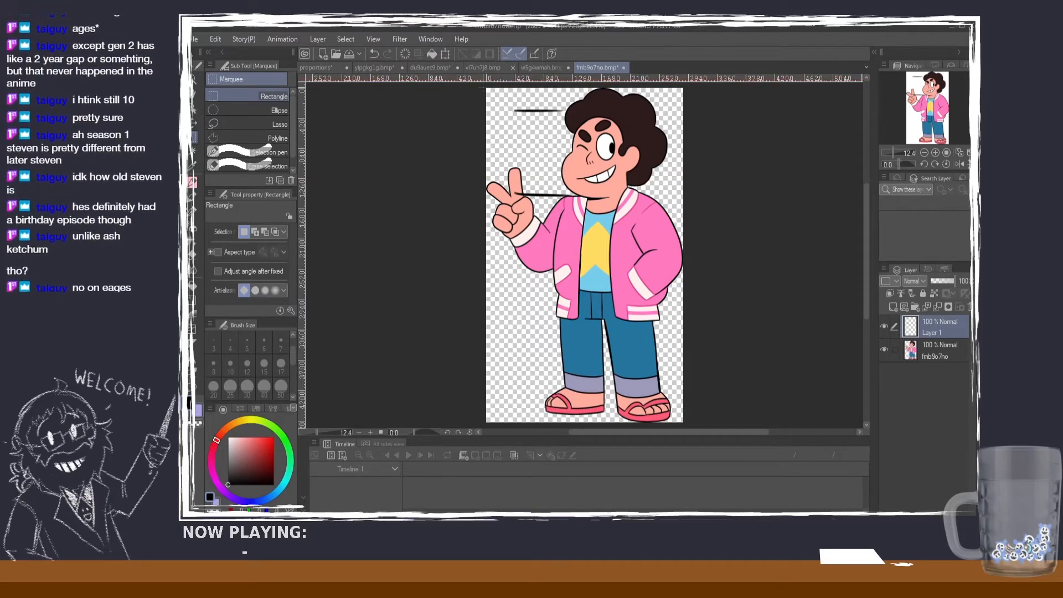
pyautogui.moveTo(485, 88); pyautogui.dragTo(596, 213)
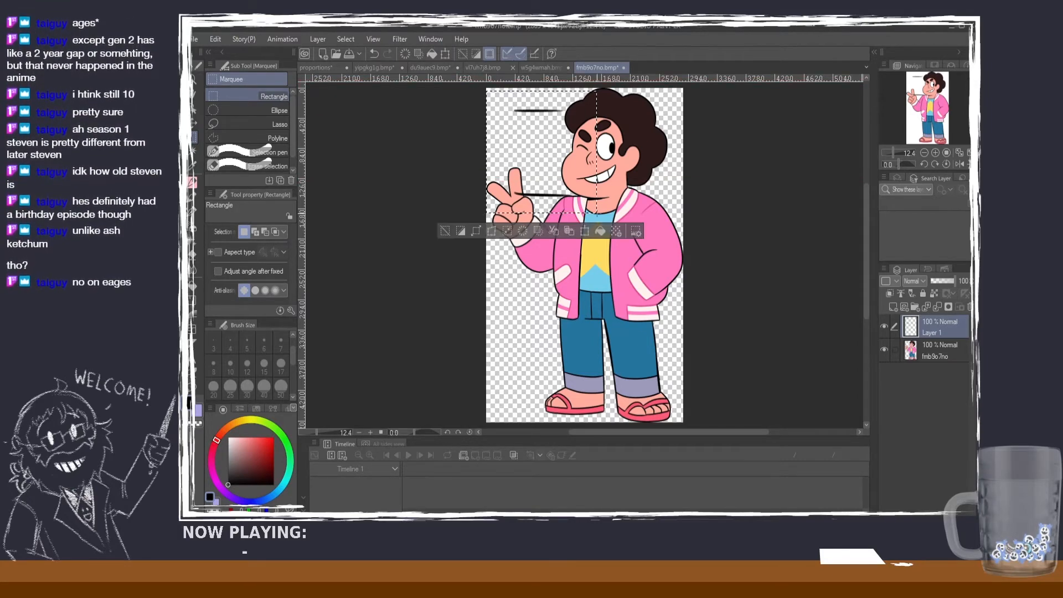
pyautogui.click(196, 127)
pyautogui.moveTo(535, 163); pyautogui.dragTo(541, 273)
pyautogui.hotkey('ctrl', 'z')
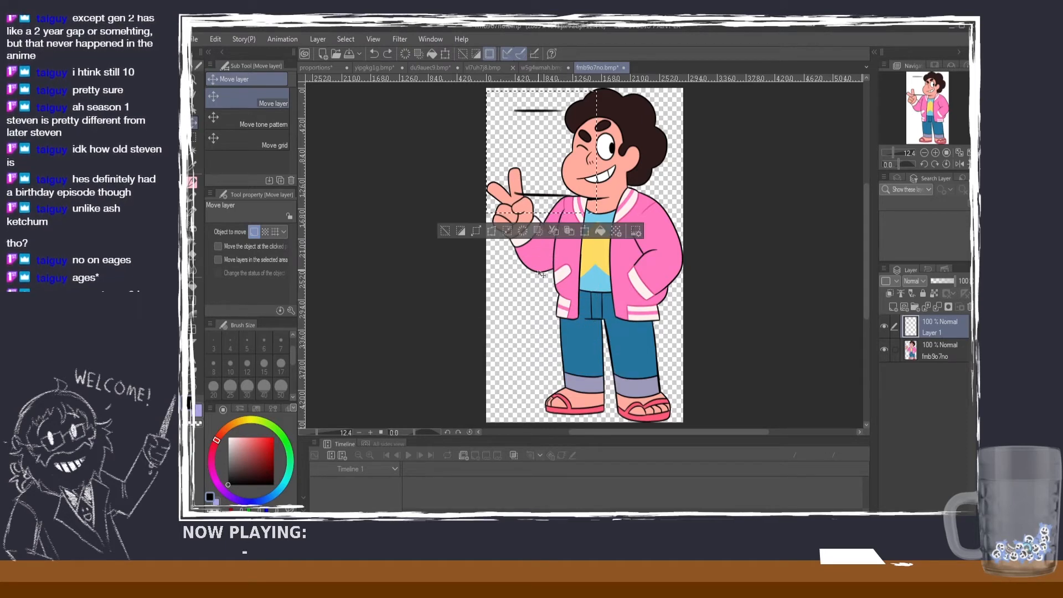
pyautogui.moveTo(543, 199); pyautogui.dragTo(545, 275)
pyautogui.hotkey('ctrl', 'z')
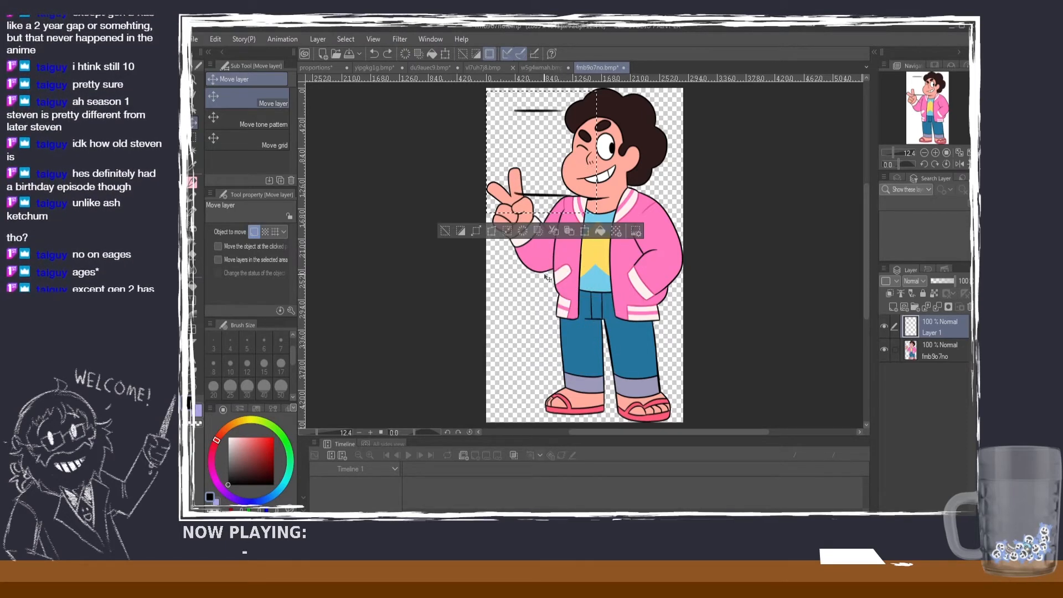
pyautogui.hotkey('ctrl', 'd')
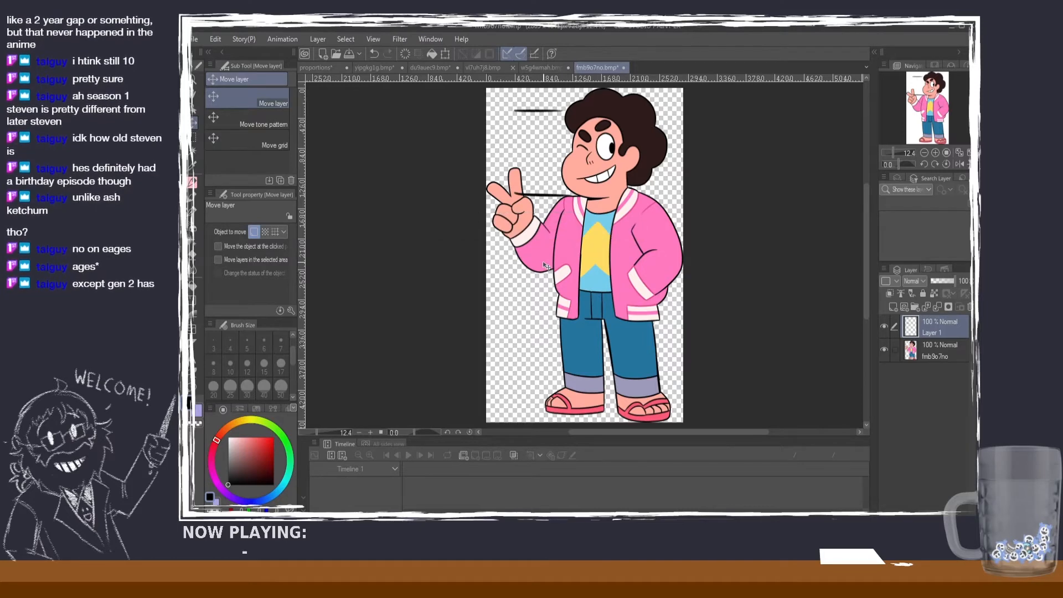
pyautogui.moveTo(546, 209); pyautogui.dragTo(546, 241)
pyautogui.hotkey('ctrl', 'z')
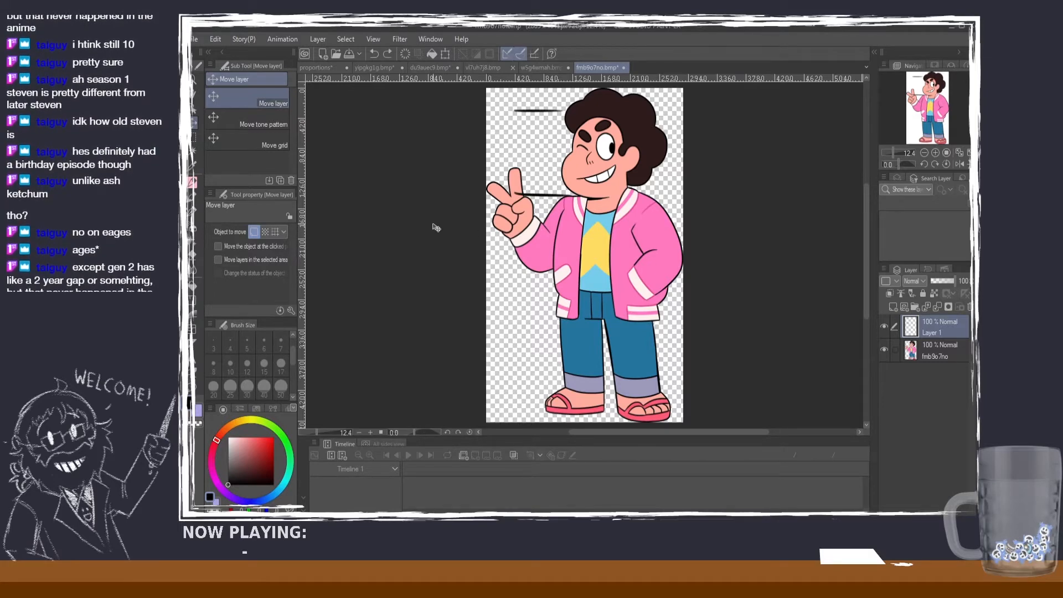
pyautogui.hotkey('ctrl', 'z')
# Step: Duplicate the two selected marks onto a new layer, move the copy down one head height to the jacket hem area, and deselect
pyautogui.hotkey('ctrl', 'c')
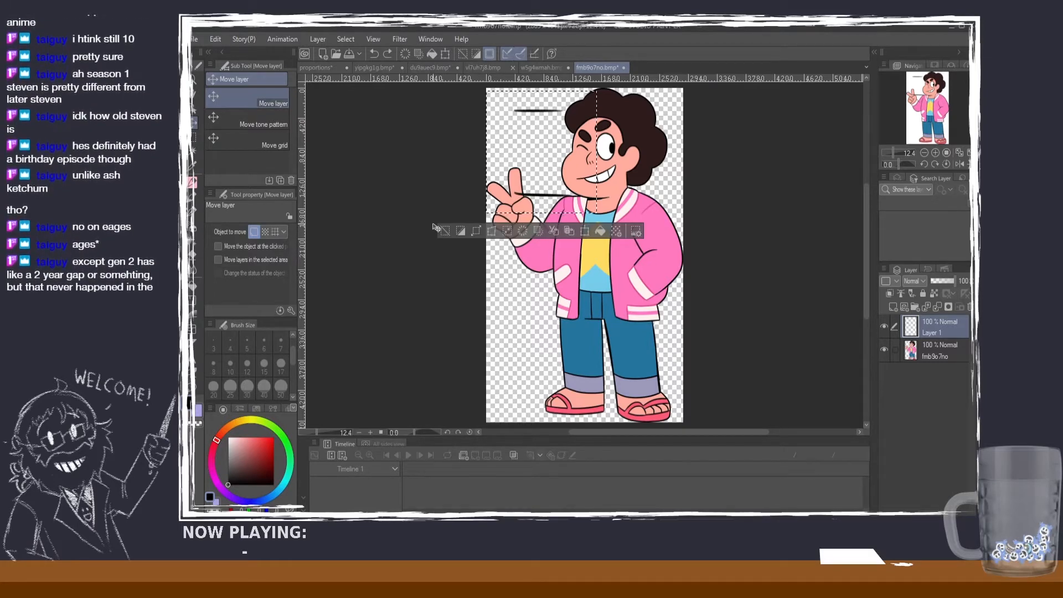
pyautogui.hotkey('ctrl', 'v')
pyautogui.moveTo(573, 197); pyautogui.dragTo(576, 281)
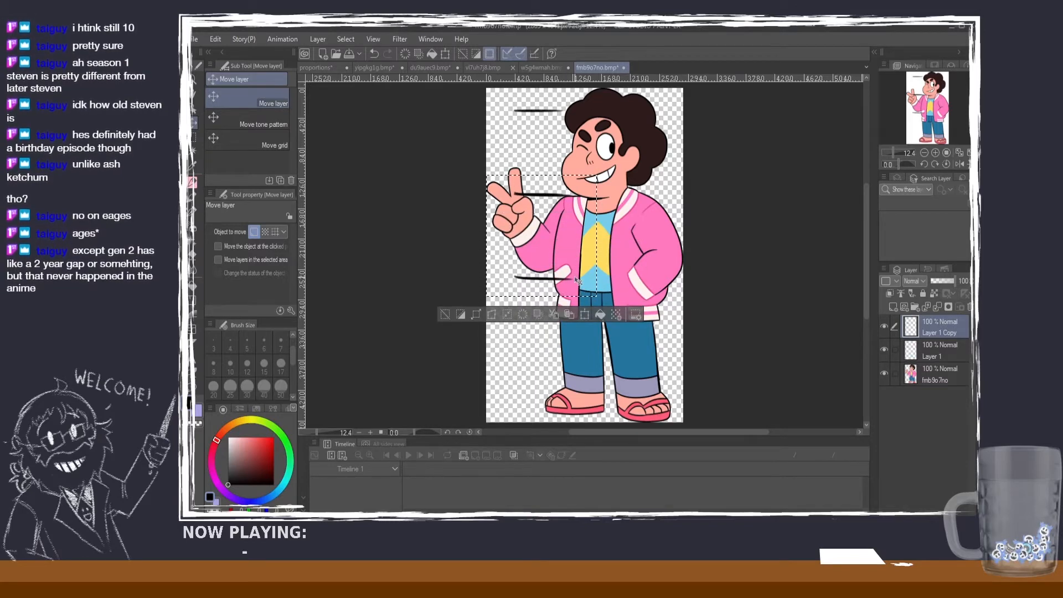
pyautogui.click(447, 316)
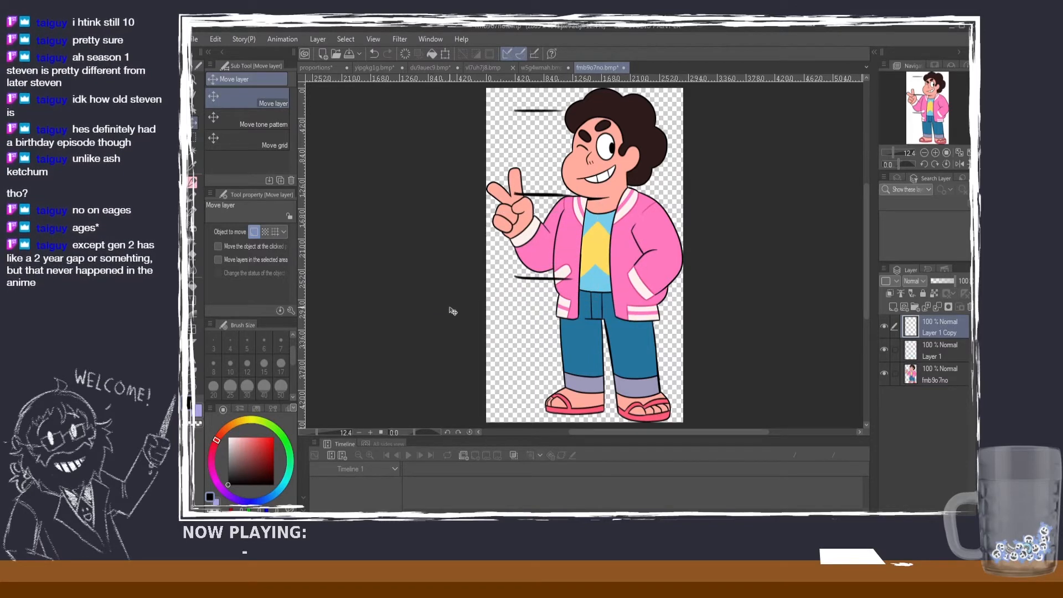
# Step: Paste two more copies of the marks, extending the head-height scale down to the jacket boy's lower trouser legs
pyautogui.hotkey('ctrl', 'v')
pyautogui.moveTo(556, 188); pyautogui.dragTo(553, 351)
pyautogui.hotkey('ctrl', 'v')
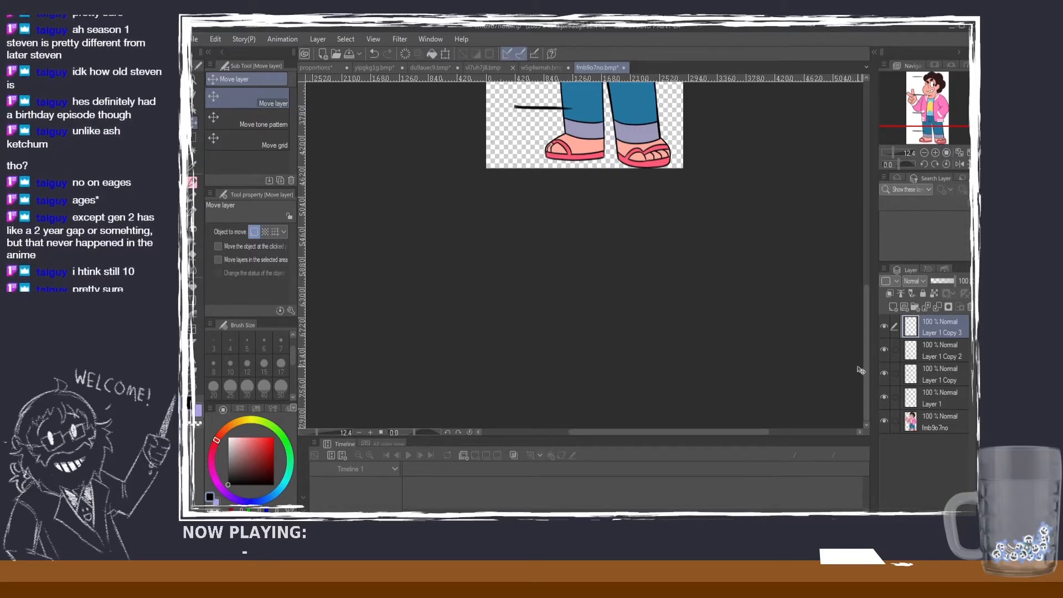
pyautogui.moveTo(865, 354); pyautogui.dragTo(860, 253)
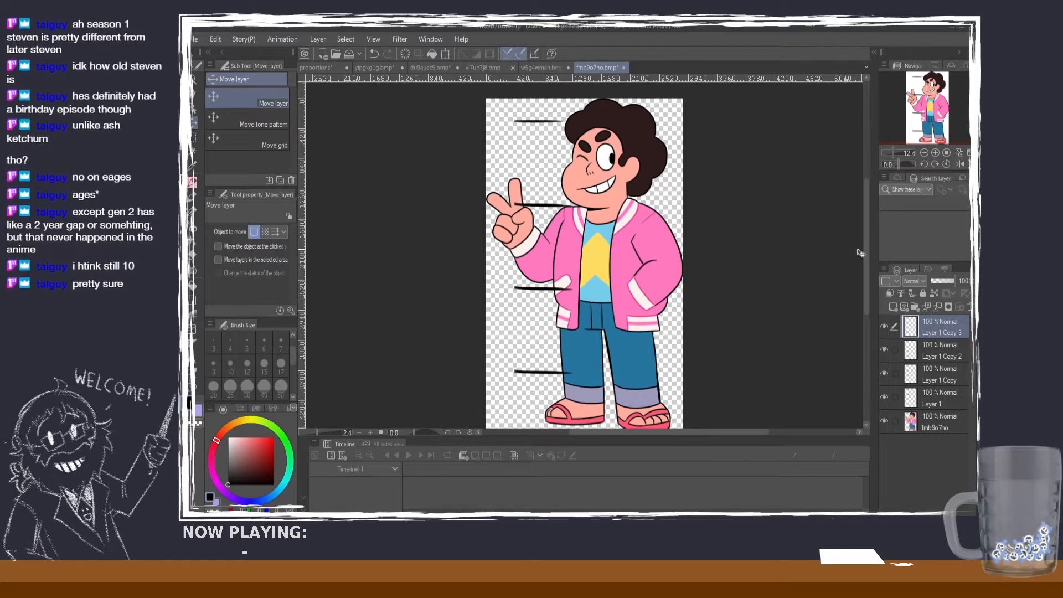
# Step: Draw a short pencil mark at the jacket boy's sandals to close the scale, undoing misplaced strokes
pyautogui.press('p')
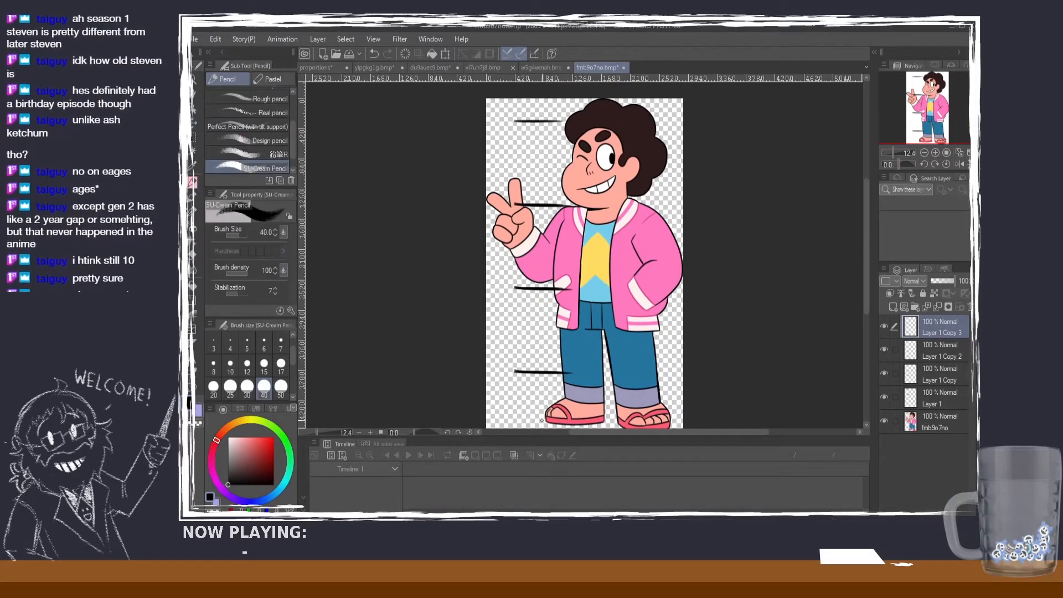
pyautogui.moveTo(500, 419)
pyautogui.mouseDown()
pyautogui.moveTo(563, 420)
pyautogui.moveTo(508, 424)
pyautogui.moveTo(563, 420)
pyautogui.moveTo(516, 420)
pyautogui.mouseUp()
pyautogui.hotkey('ctrl', 'z')
pyautogui.hotkey('ctrl', 'z')
pyautogui.hotkey('ctrl', 'z')
pyautogui.hotkey('ctrl', 'z')
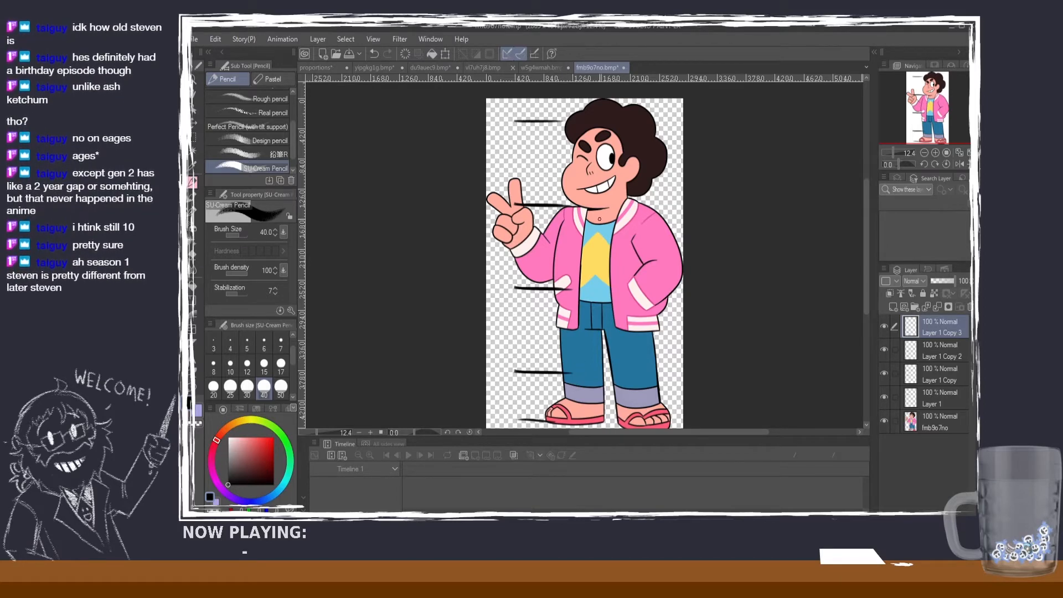
# Step: Examine how the jacket boy's body divides along the head-height marks from hair to sandals
pyautogui.scroll(-1, 599, 219)
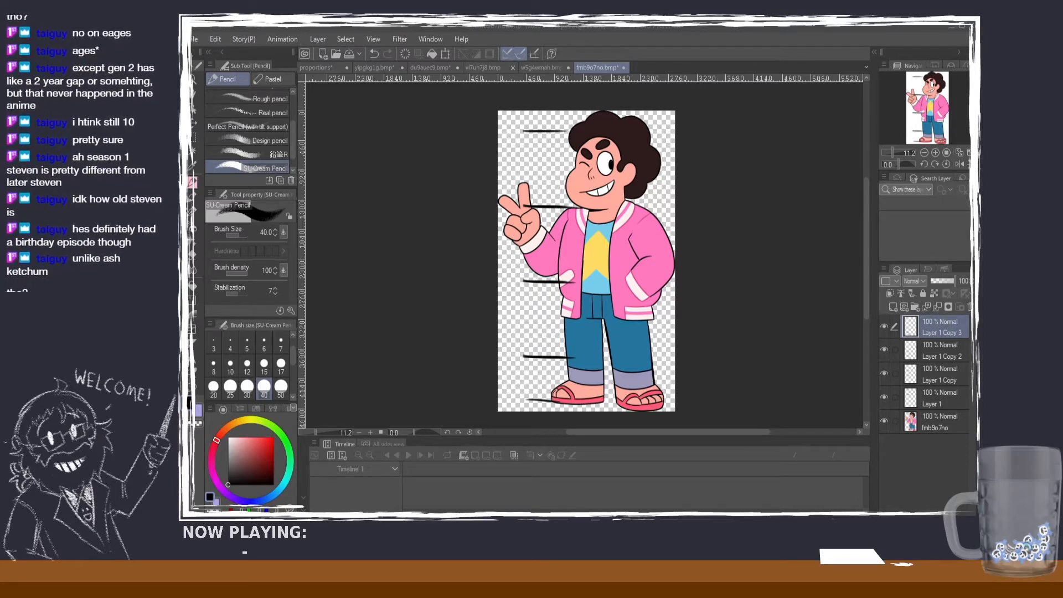
pyautogui.scroll(3, 652, 255)
pyautogui.scroll(-3, 652, 255)
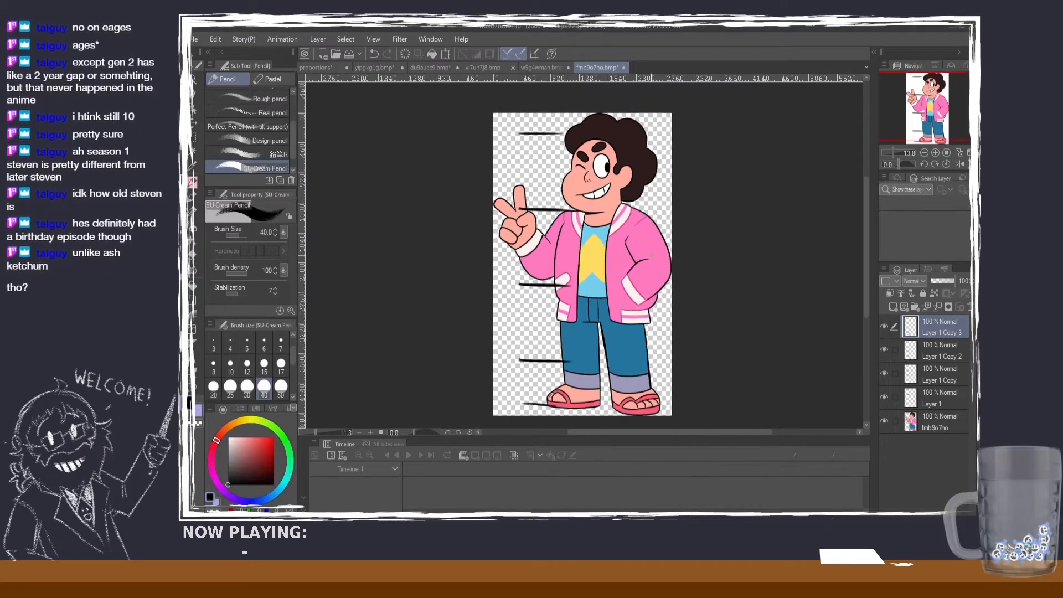
pyautogui.scroll(1, 652, 255)
pyautogui.scroll(-1, 652, 255)
pyautogui.scroll(1, 652, 256)
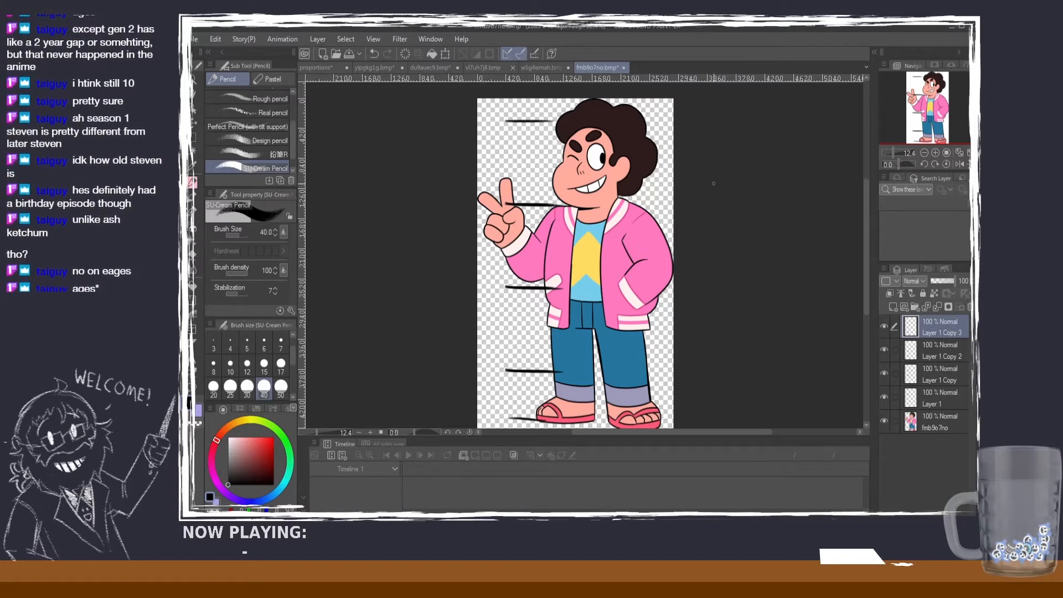
pyautogui.scroll(-1, 713, 183)
pyautogui.scroll(1, 714, 178)
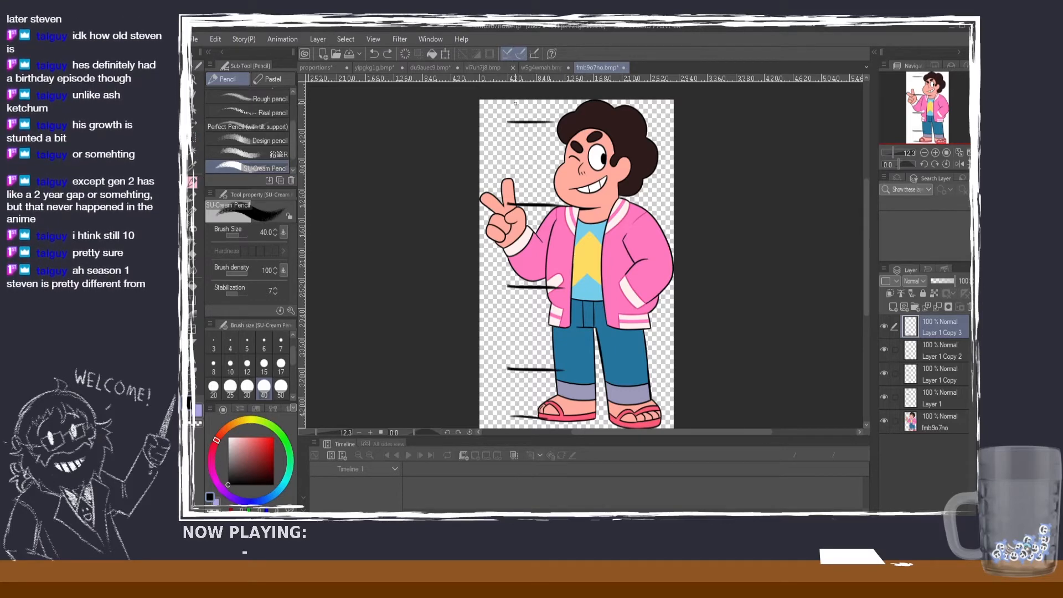
# Step: Draw a short horizontal mark at the very top of the jacket boy's hair, then switch to the red-haired character's numbered image
pyautogui.moveTo(515, 104); pyautogui.dragTo(565, 102)
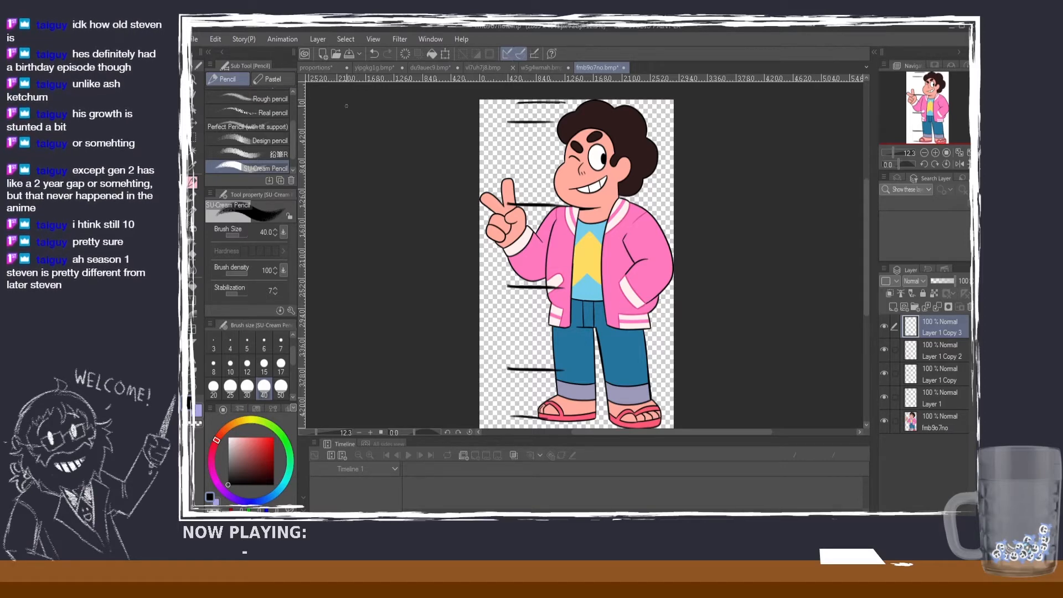
pyautogui.click(379, 68)
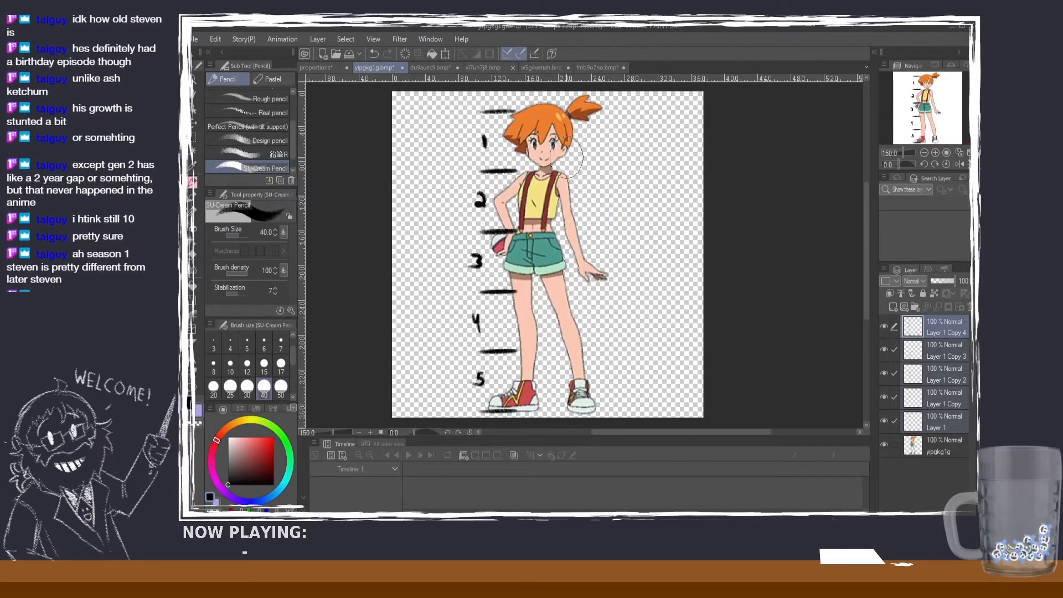
# Step: Compare the jacket boy's head-height marks with the red-haired character's numbered scale, examining her proportions from hair to shoes
pyautogui.click(597, 66)
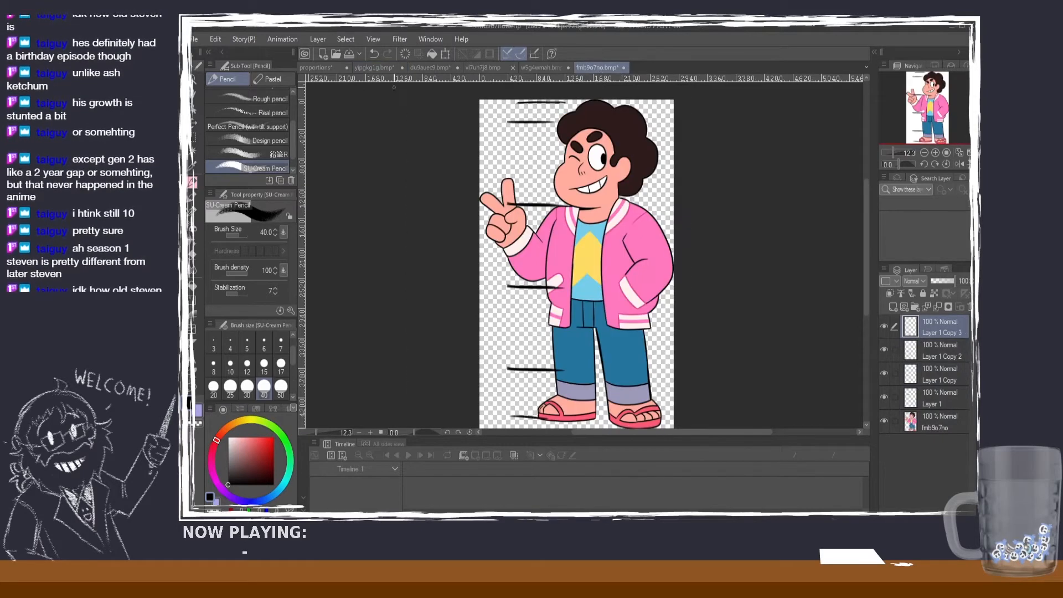
pyautogui.click(383, 70)
pyautogui.scroll(3, 573, 172)
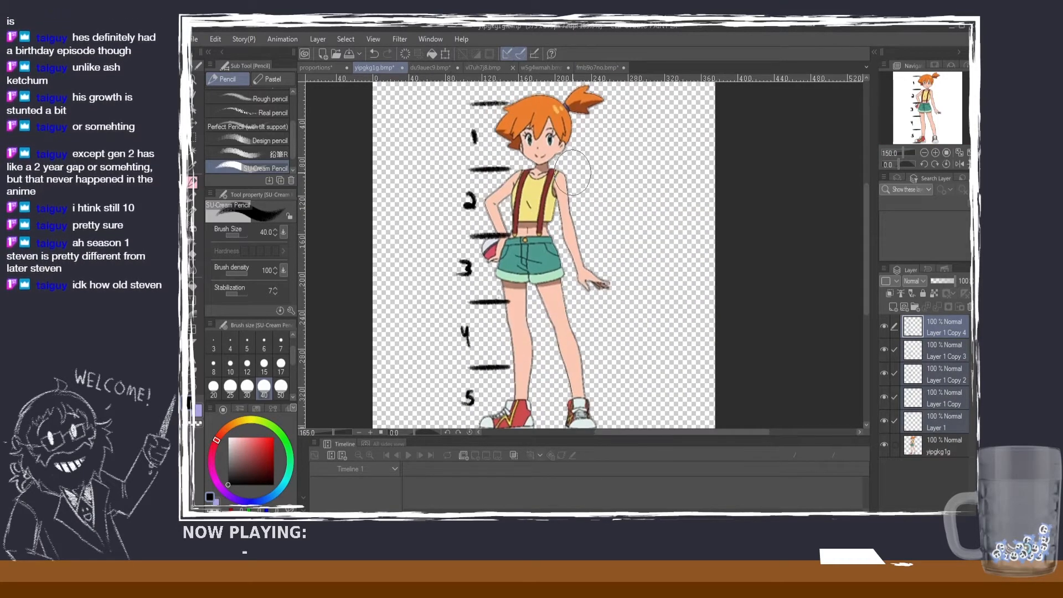
pyautogui.scroll(-2, 573, 172)
pyautogui.scroll(2, 573, 171)
pyautogui.scroll(-1, 620, 254)
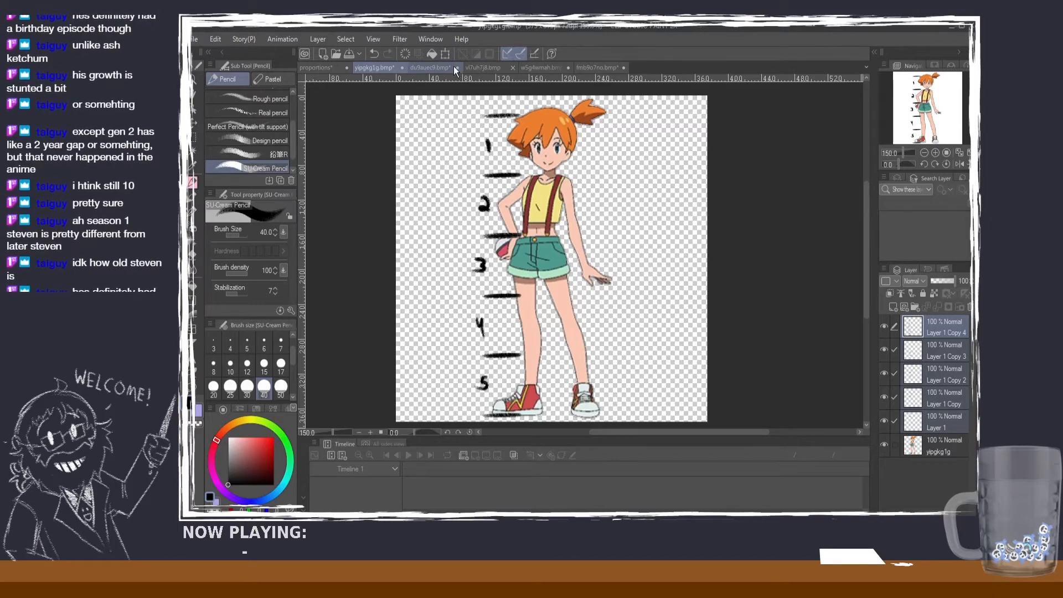
# Step: Compare the head-height divisions of the shirtless man's line-art model sheet with those of the jacket boy, ending on the model sheet
pyautogui.click(437, 67)
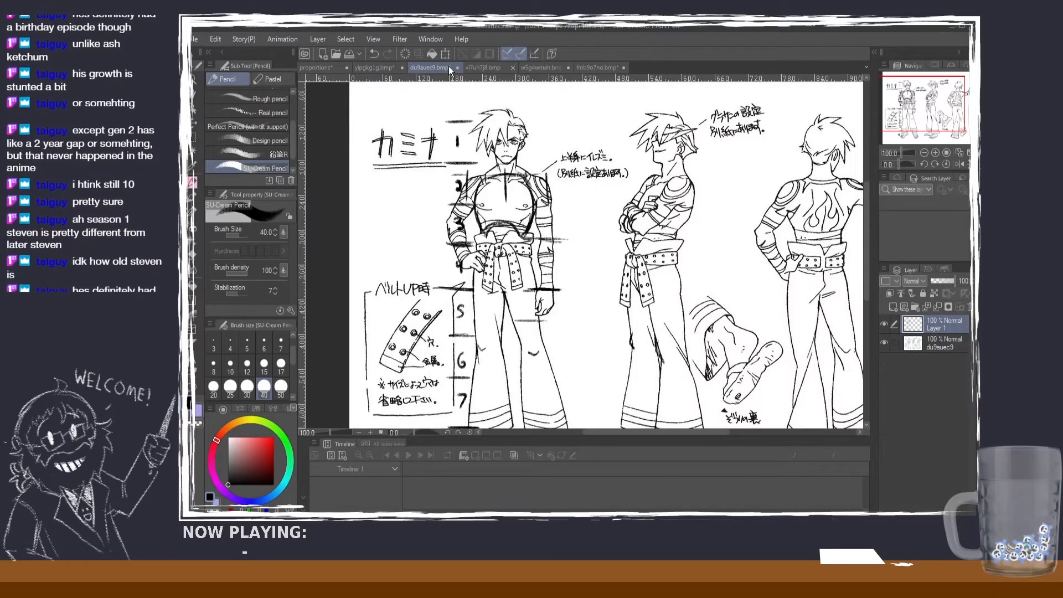
pyautogui.click(601, 67)
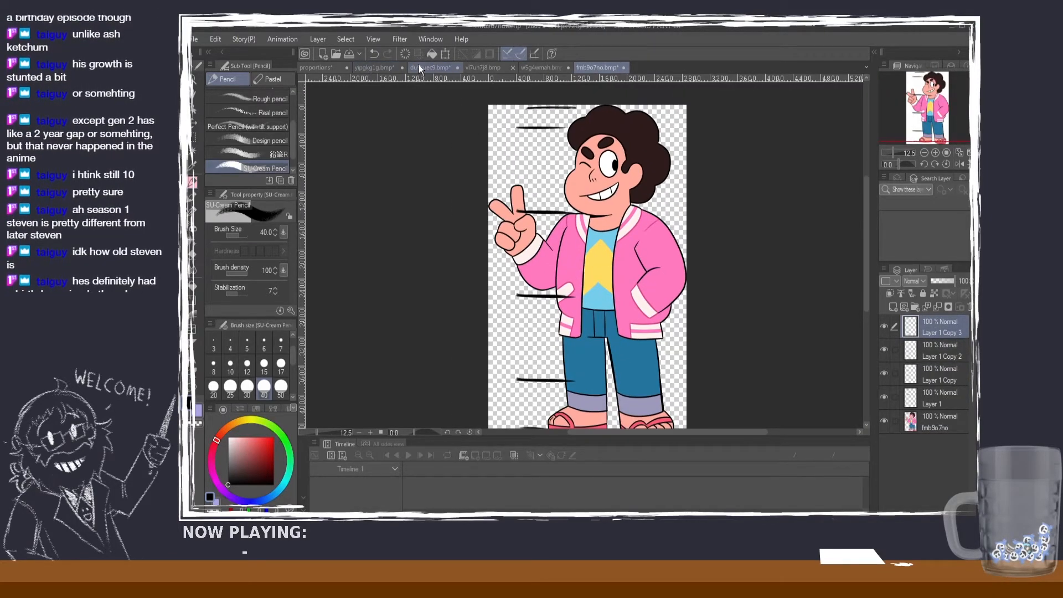
pyautogui.click(420, 65)
pyautogui.click(597, 68)
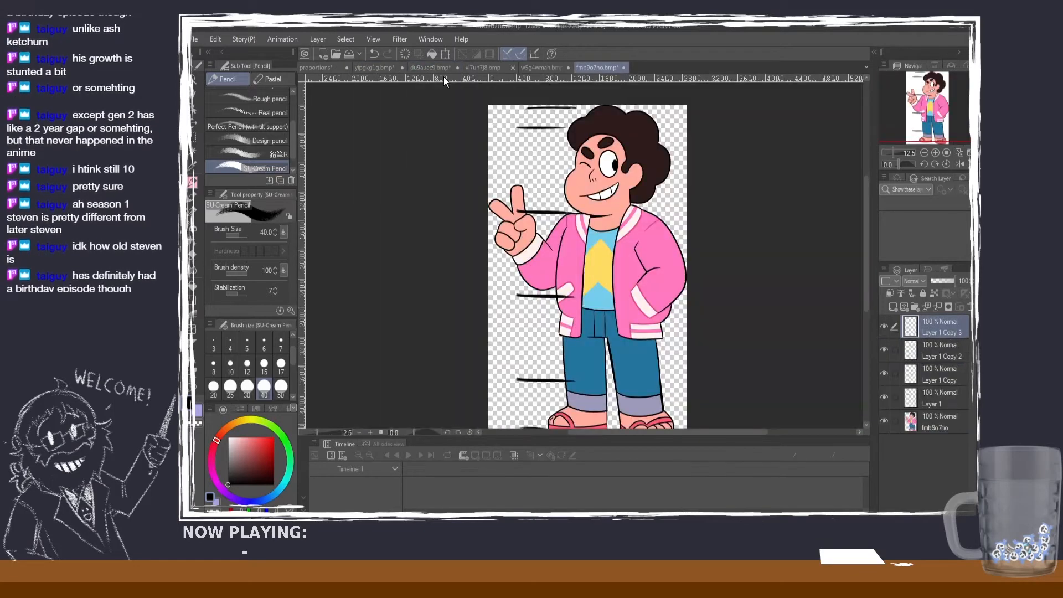
pyautogui.click(435, 68)
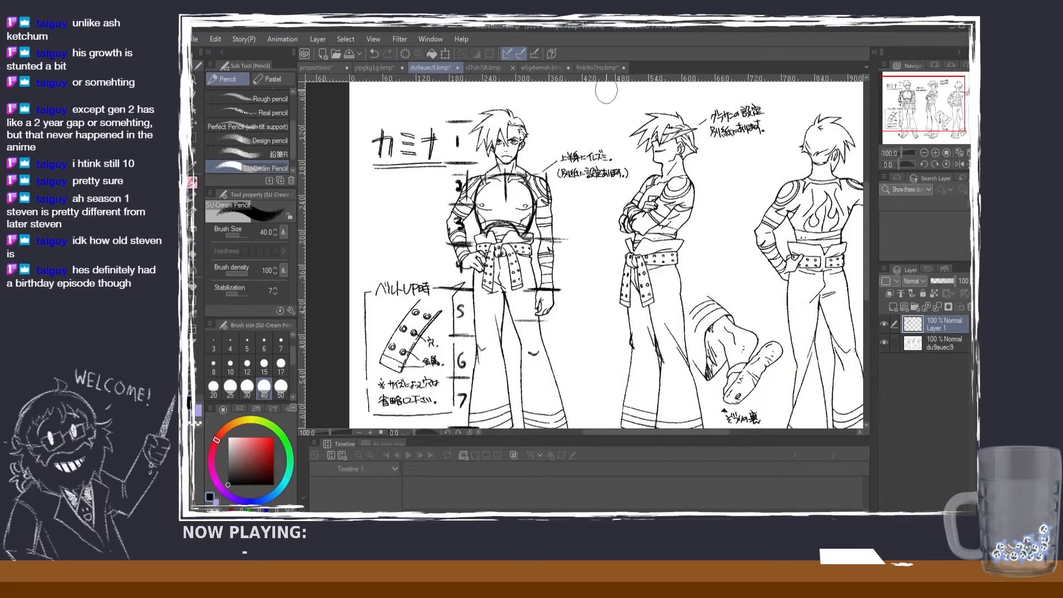
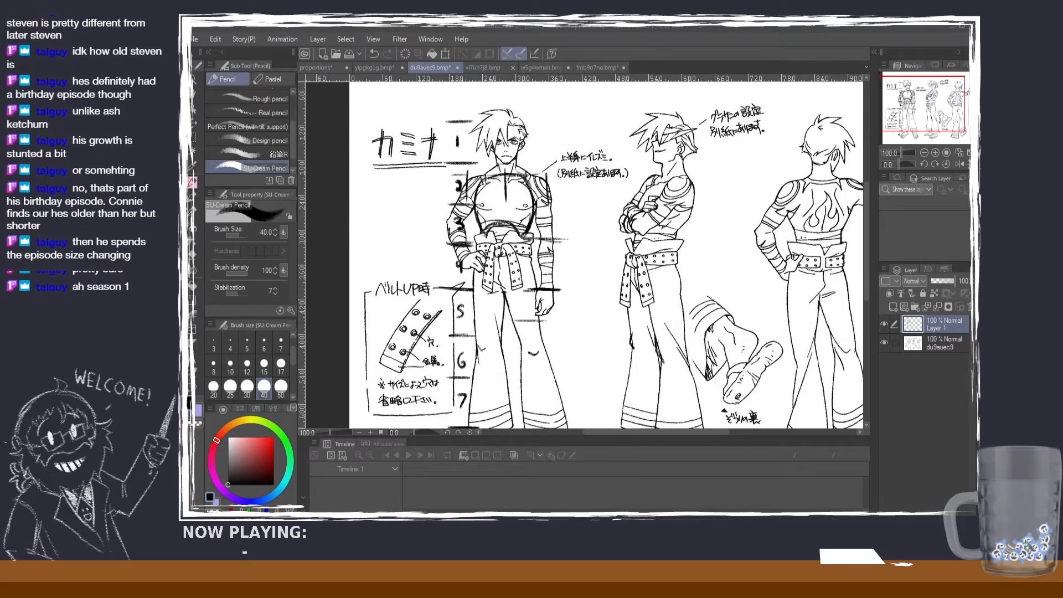
# Step: Compare the head-height divisions of the shirtless man's model sheet, the red-haired character, the jacket boy and the star-shirt boy
pyautogui.scroll(-2, 547, 272)
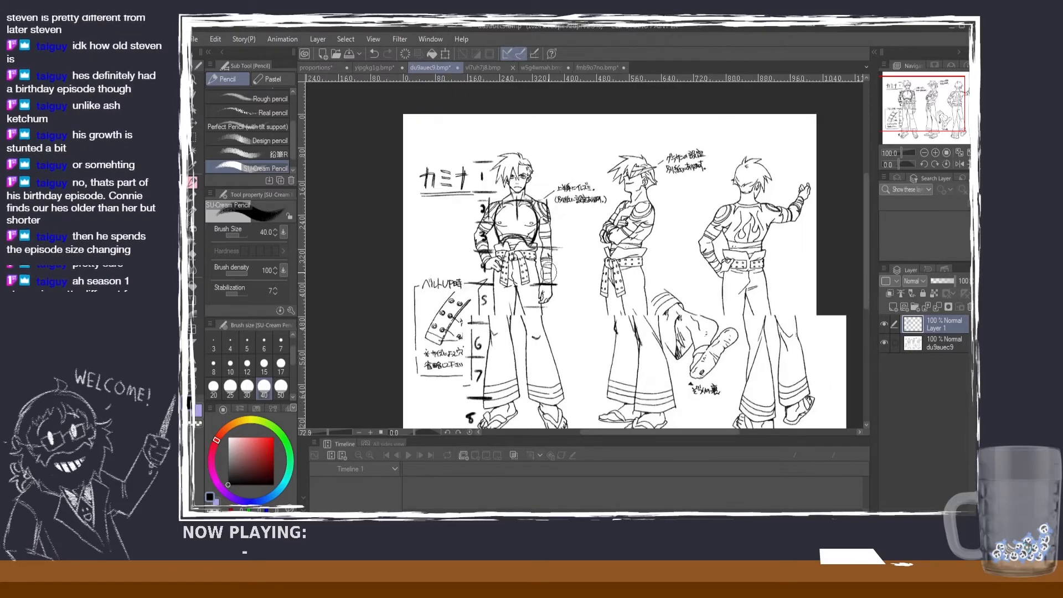
pyautogui.scroll(1, 547, 274)
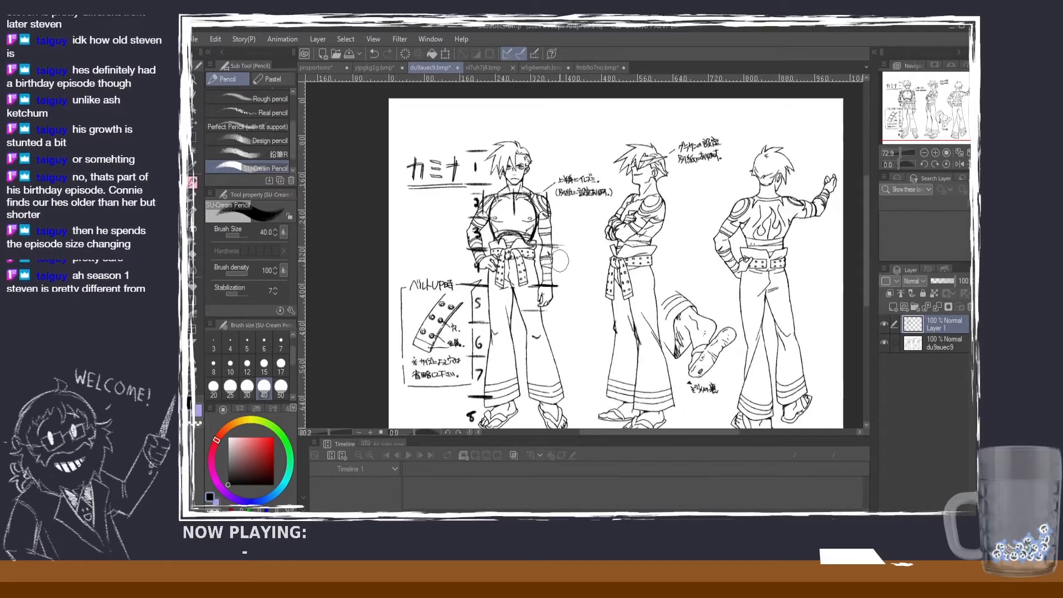
pyautogui.click(370, 69)
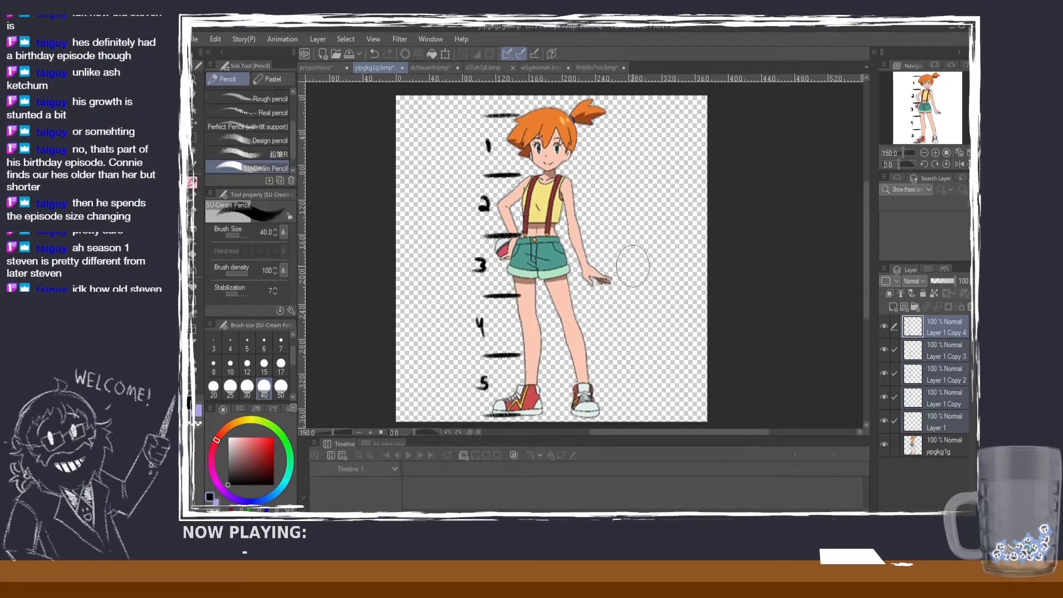
pyautogui.scroll(1, 614, 260)
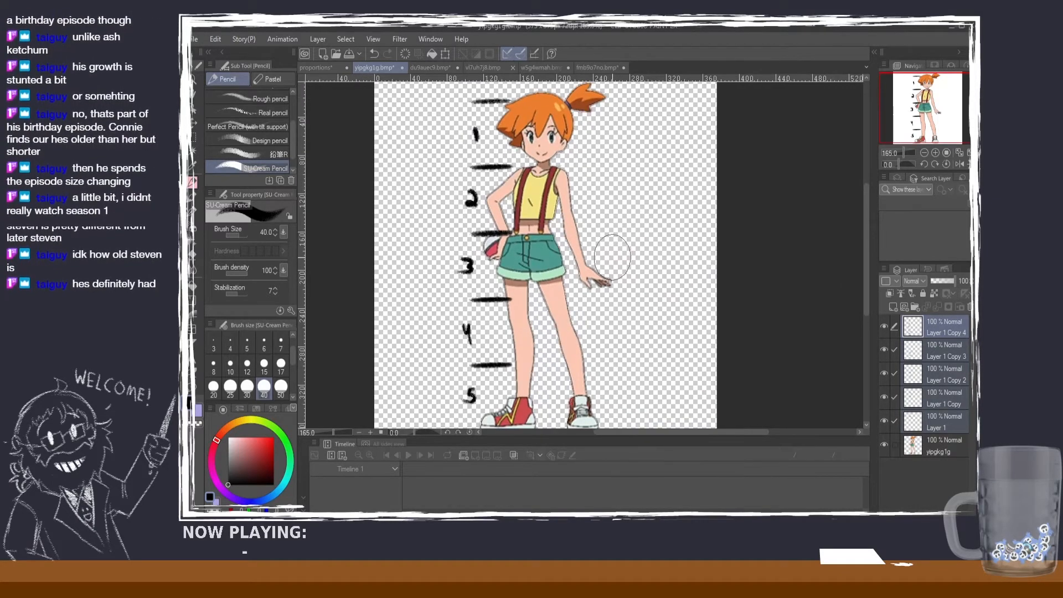
pyautogui.scroll(-1, 611, 256)
pyautogui.scroll(1, 612, 257)
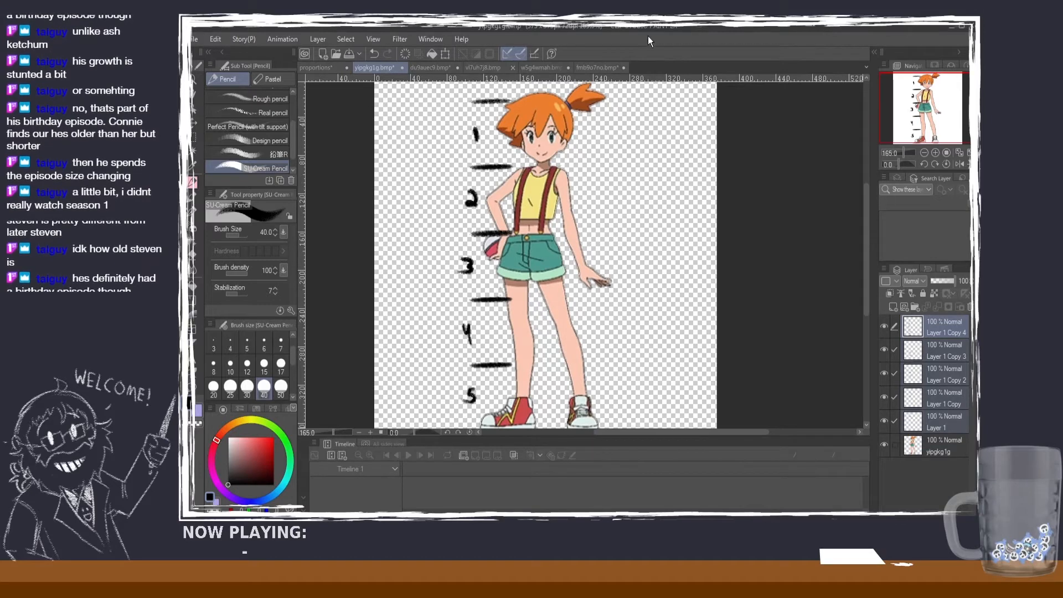
pyautogui.click(603, 67)
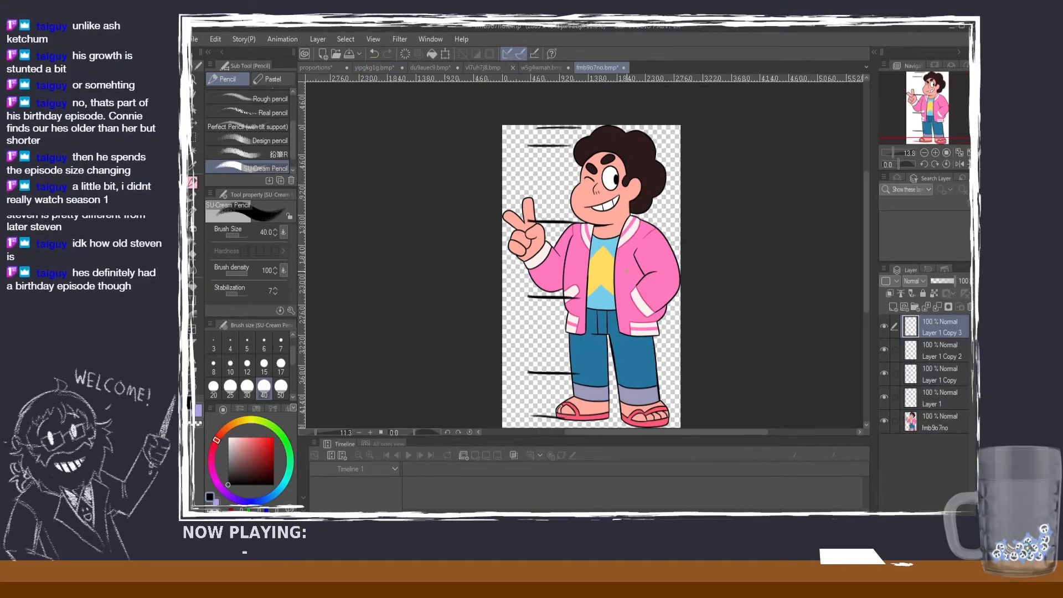
pyautogui.scroll(1, 628, 179)
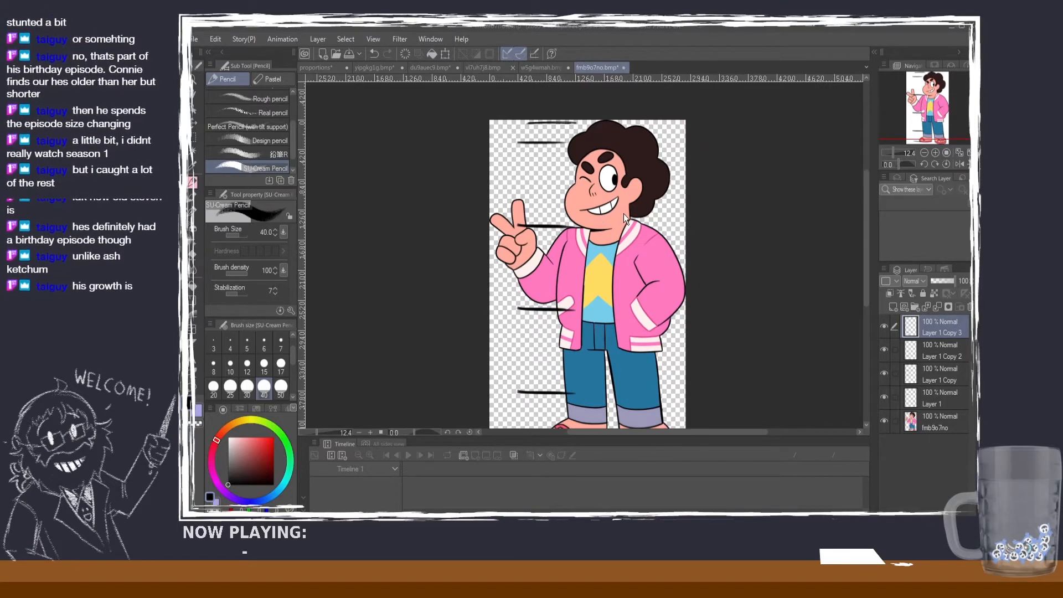
pyautogui.scroll(-1, 706, 209)
pyautogui.scroll(1, 712, 209)
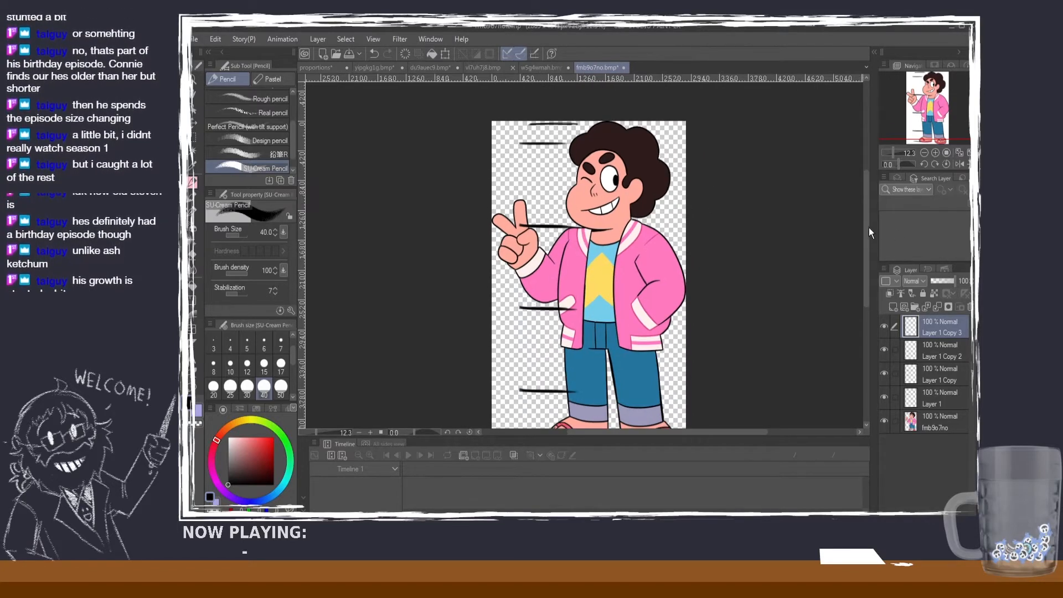
pyautogui.scroll(-1, 866, 229)
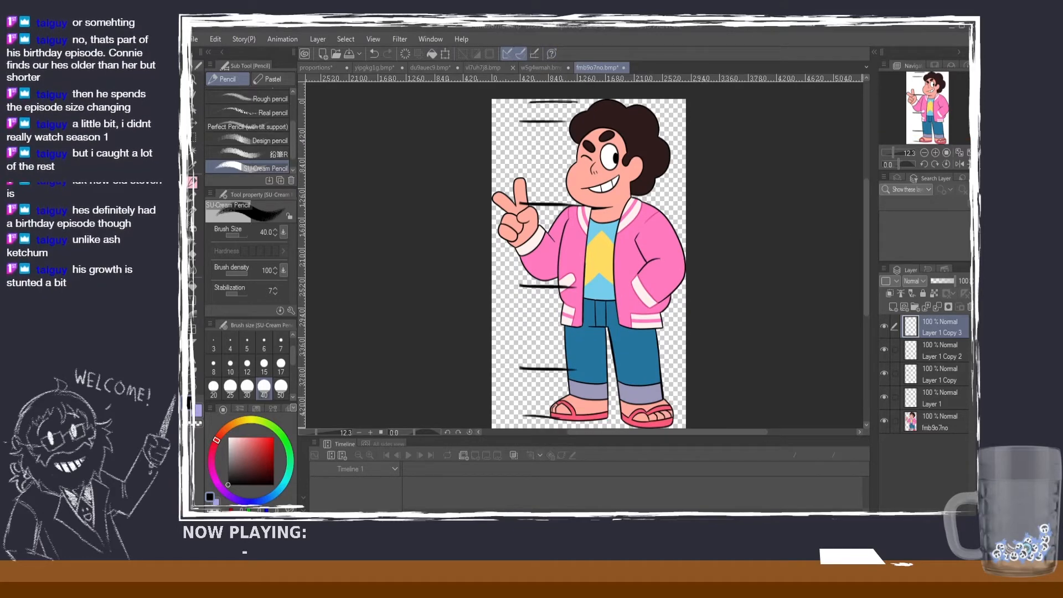
pyautogui.click(546, 67)
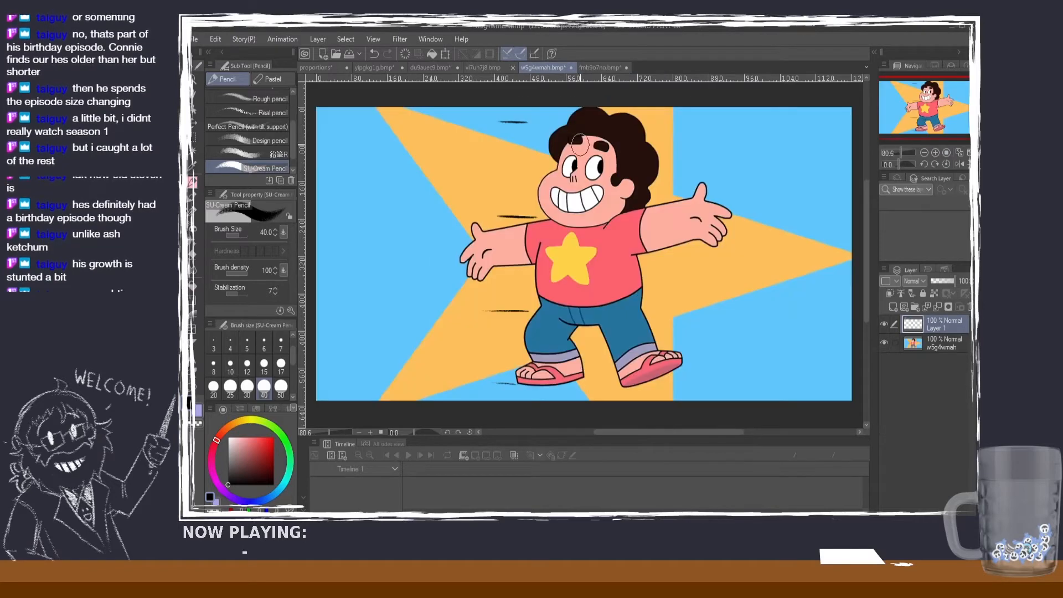
# Step: Close the jacket boy's image and the star-shirt boy's image
pyautogui.click(597, 67)
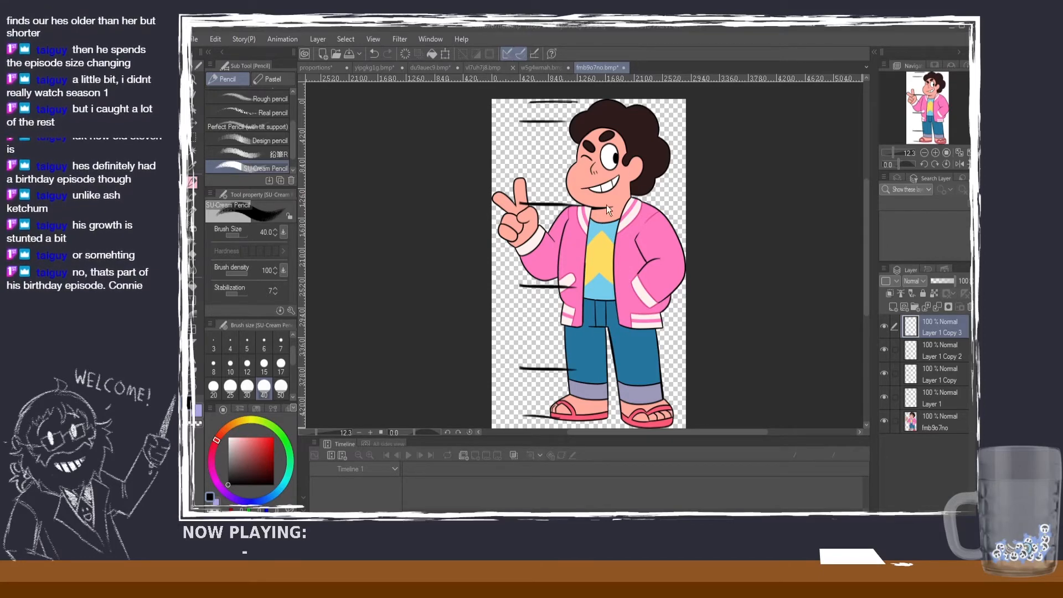
pyautogui.click(614, 149)
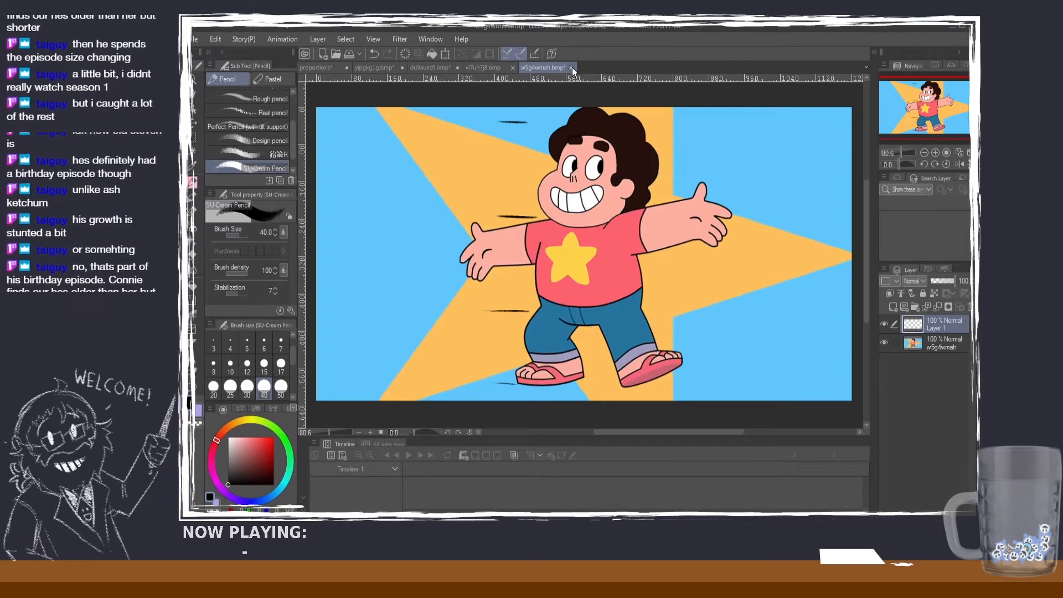
pyautogui.click(605, 224)
# Step: Examine the "Current Re-Design" and "Season 1" character sheet, the proportion guide and the red-haired character's numbered head heights
pyautogui.scroll(-2, 637, 272)
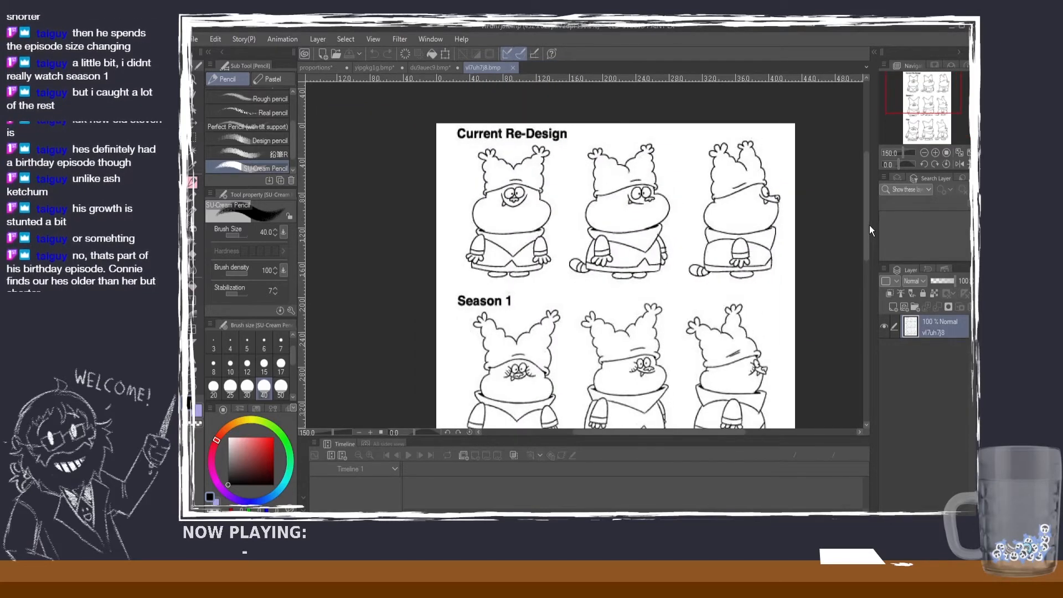
pyautogui.moveTo(869, 226)
pyautogui.mouseDown()
pyautogui.moveTo(868, 272)
pyautogui.moveTo(862, 222)
pyautogui.mouseUp()
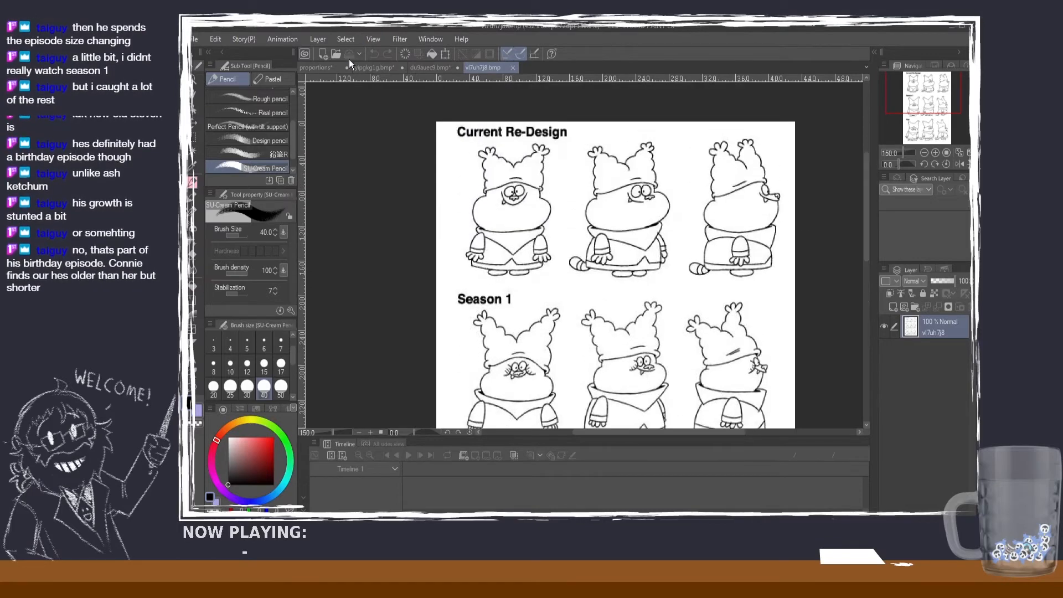
pyautogui.click(328, 69)
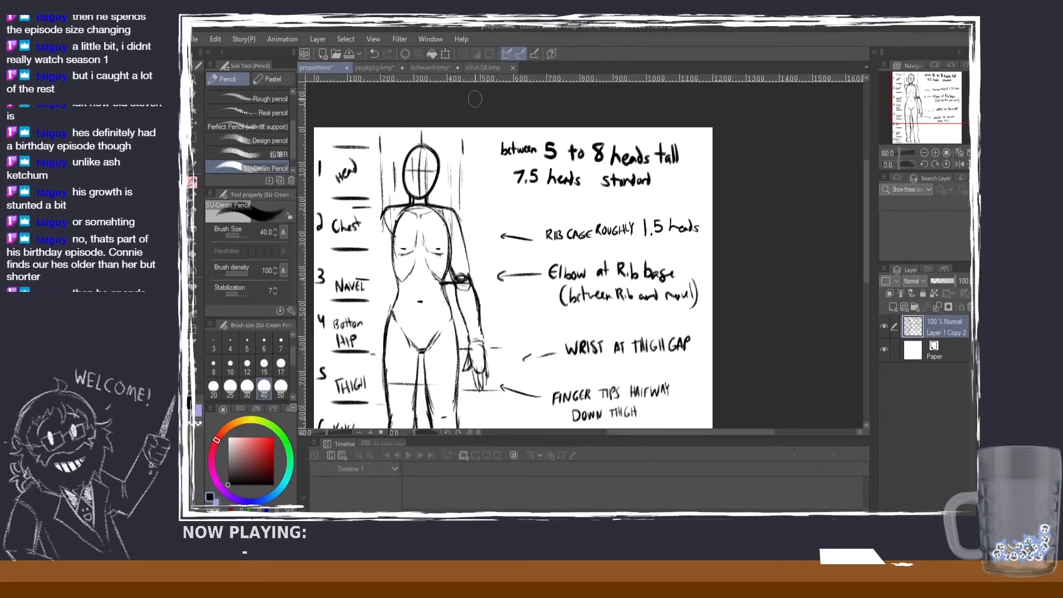
pyautogui.moveTo(869, 191)
pyautogui.mouseDown()
pyautogui.moveTo(861, 234)
pyautogui.moveTo(857, 208)
pyautogui.mouseUp()
pyautogui.click(388, 69)
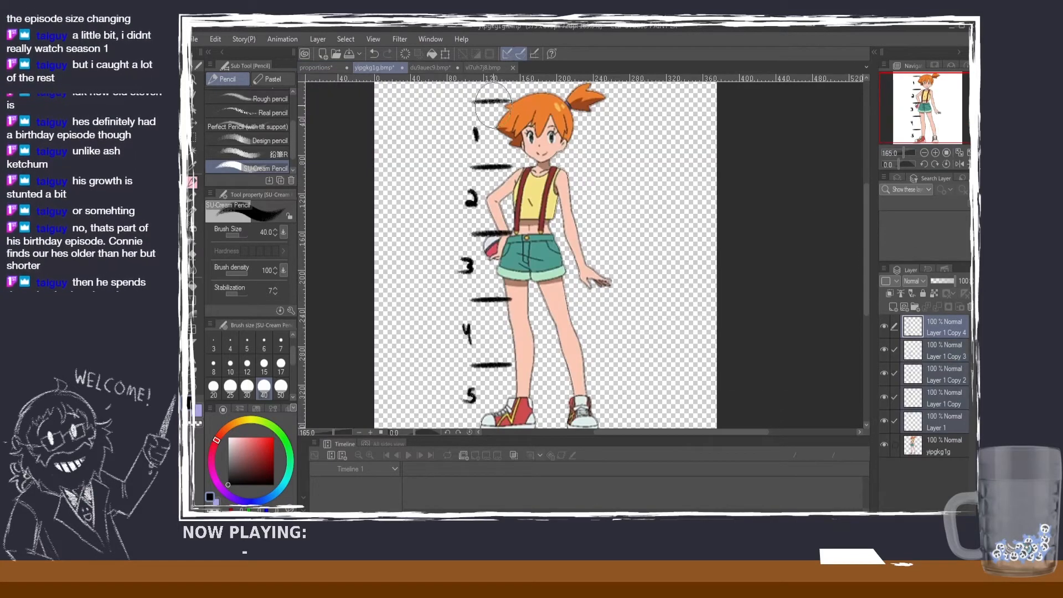
pyautogui.scroll(-1, 616, 150)
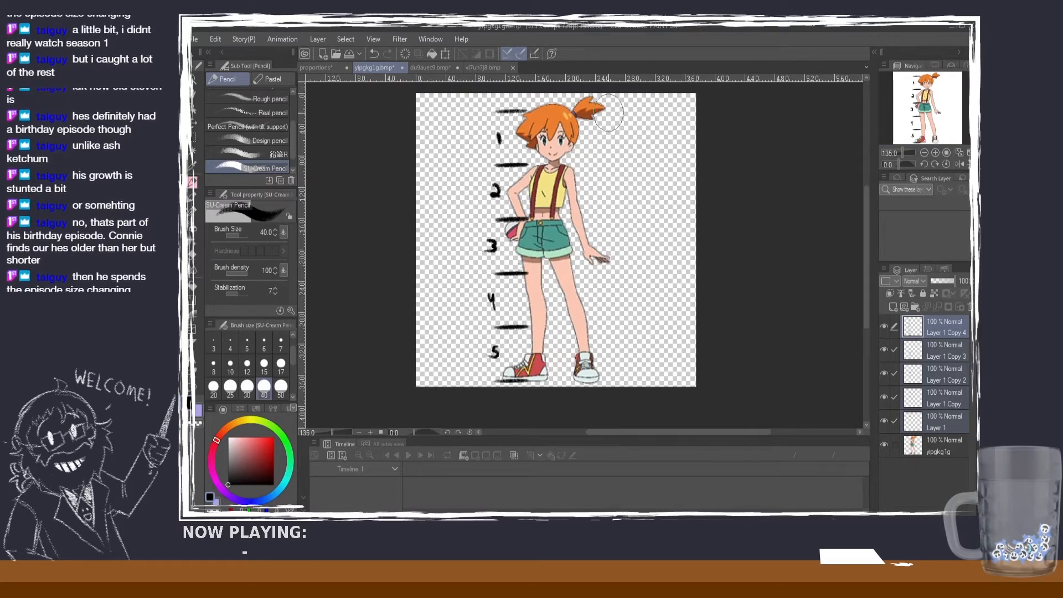
pyautogui.scroll(1, 609, 114)
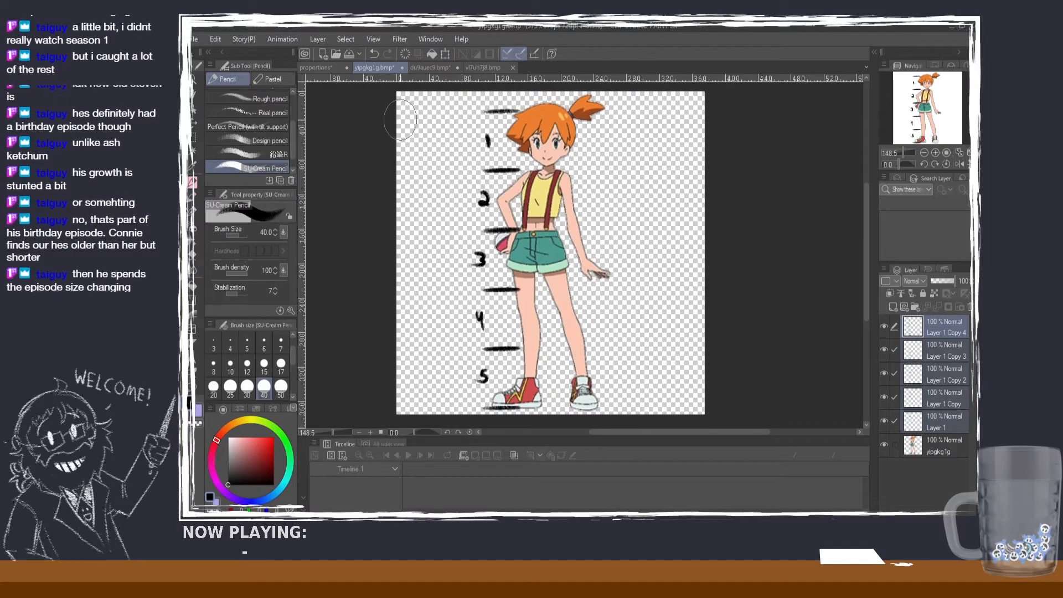
# Step: In the proportion guide, shrink the "between 5 to 8 heads tall, 7.5 heads standard" note slightly and shift it right
pyautogui.click(336, 69)
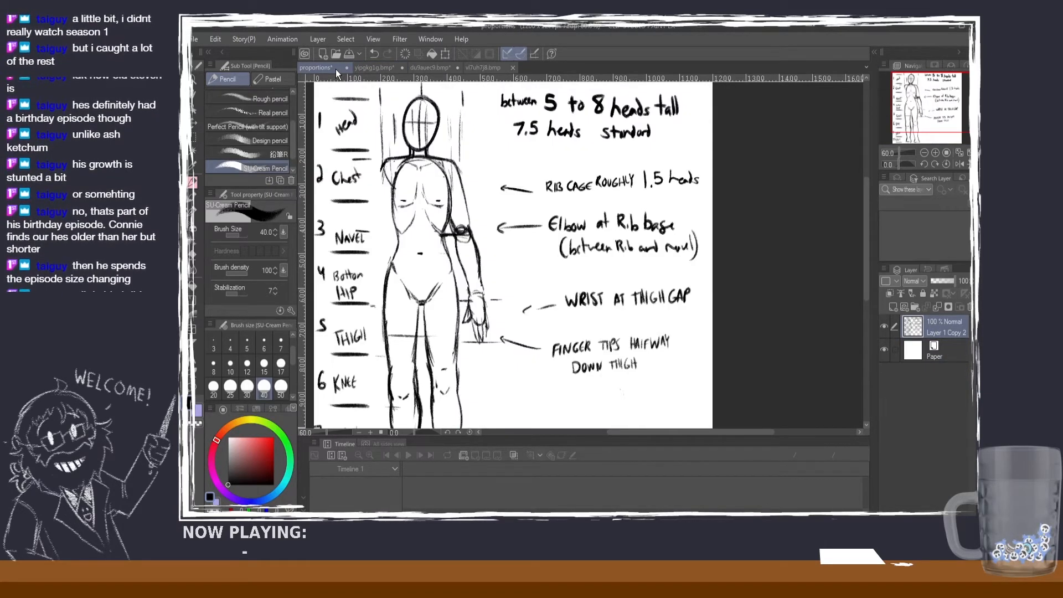
pyautogui.scroll(-1, 714, 203)
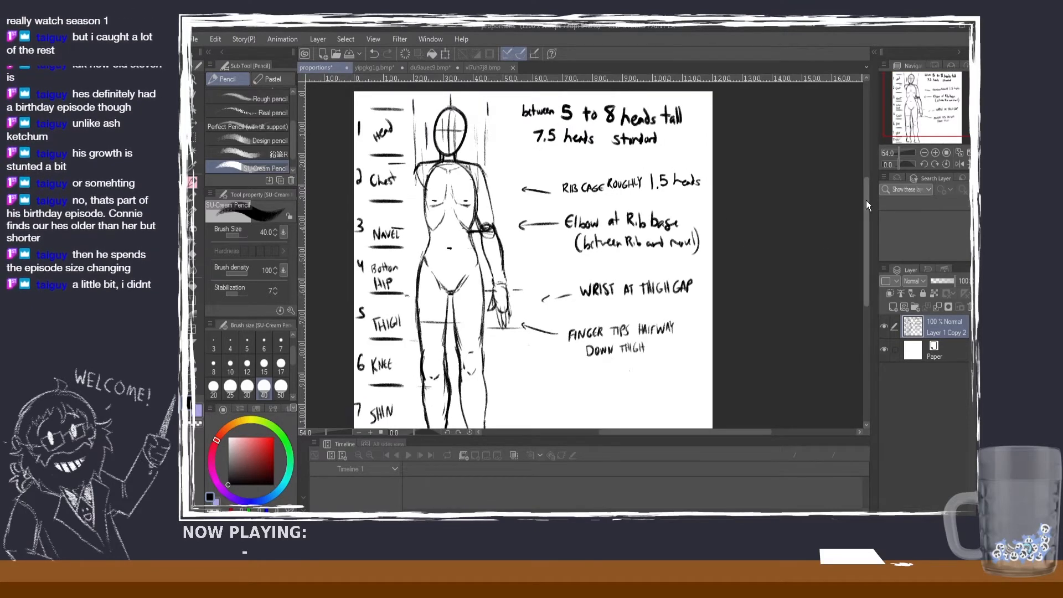
pyautogui.moveTo(865, 200); pyautogui.dragTo(865, 200)
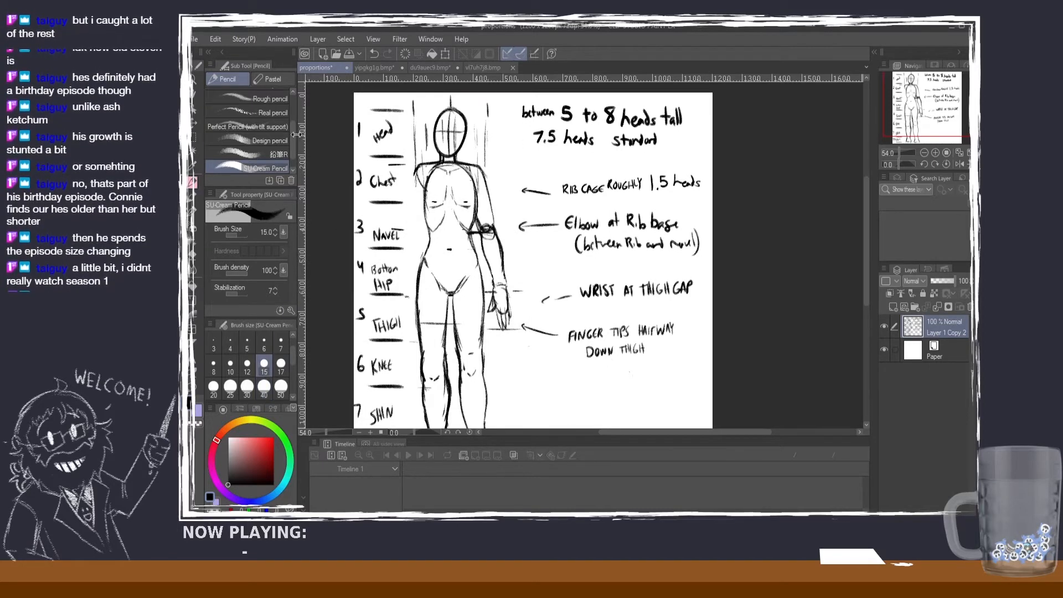
pyautogui.click(194, 131)
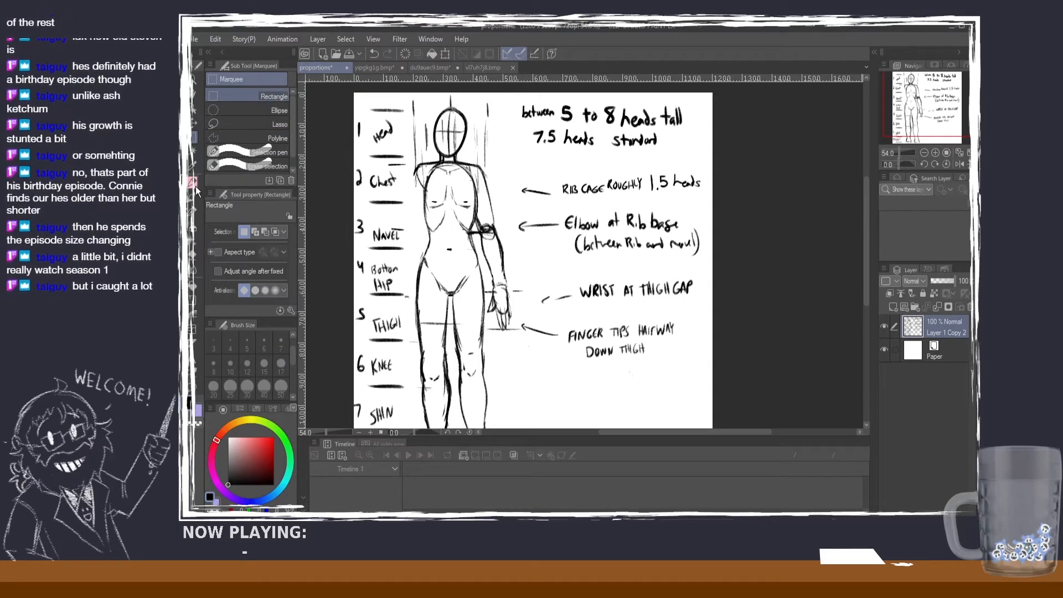
pyautogui.moveTo(513, 99); pyautogui.dragTo(653, 133)
pyautogui.hotkey('ctrl', 't')
pyautogui.click(607, 168)
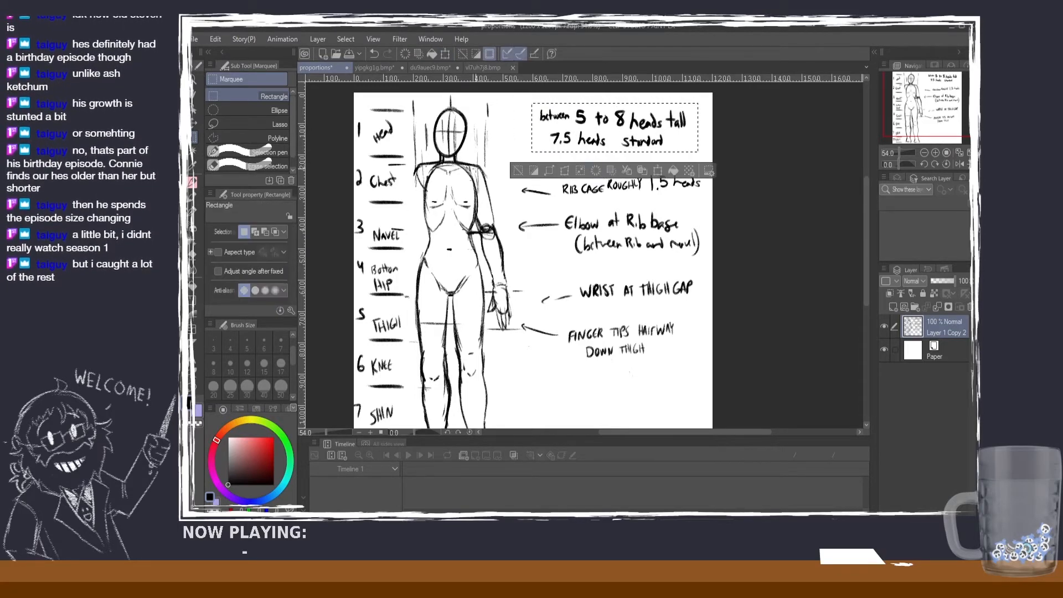
# Step: Deselect the note and handwrite the heading "Adult Proportion Rule" above it with the pencil at brush size 6
pyautogui.press('p')
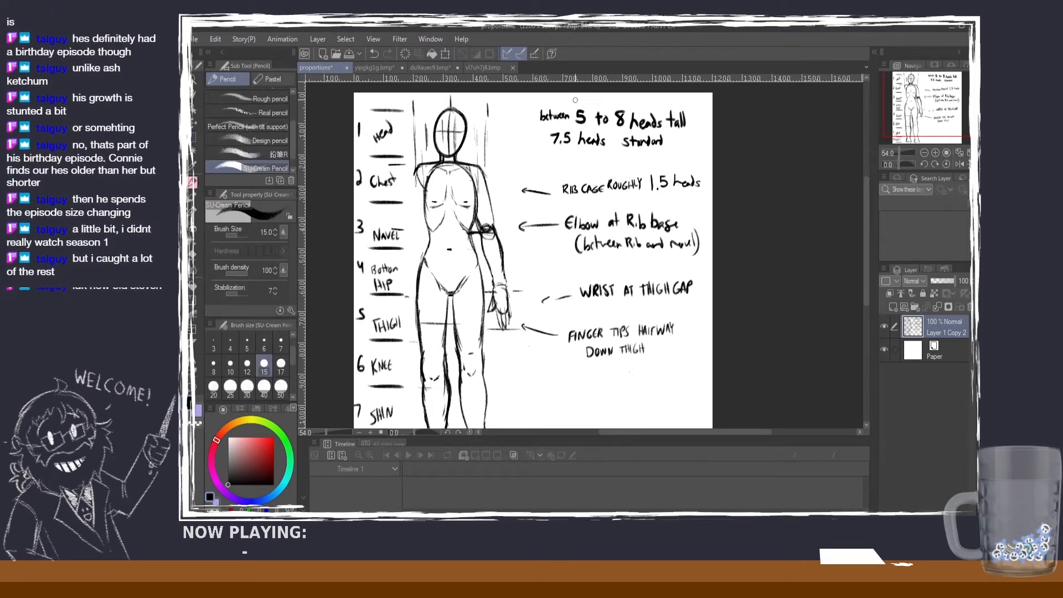
pyautogui.click(264, 342)
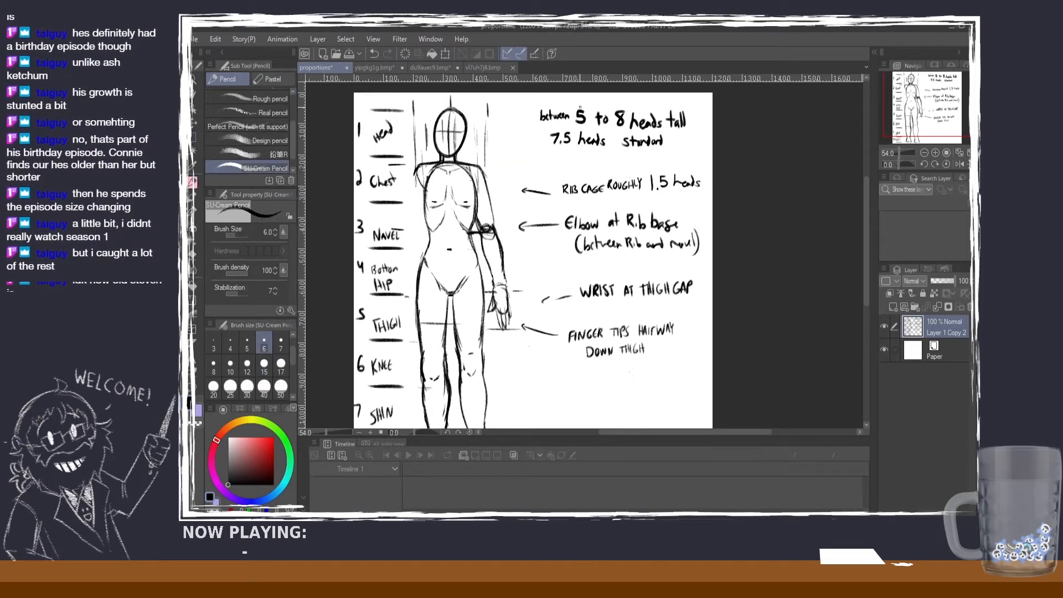
pyautogui.moveTo(582, 99); pyautogui.dragTo(595, 106)
pyautogui.moveTo(597, 98); pyautogui.dragTo(610, 105)
pyautogui.moveTo(609, 98); pyautogui.dragTo(614, 100)
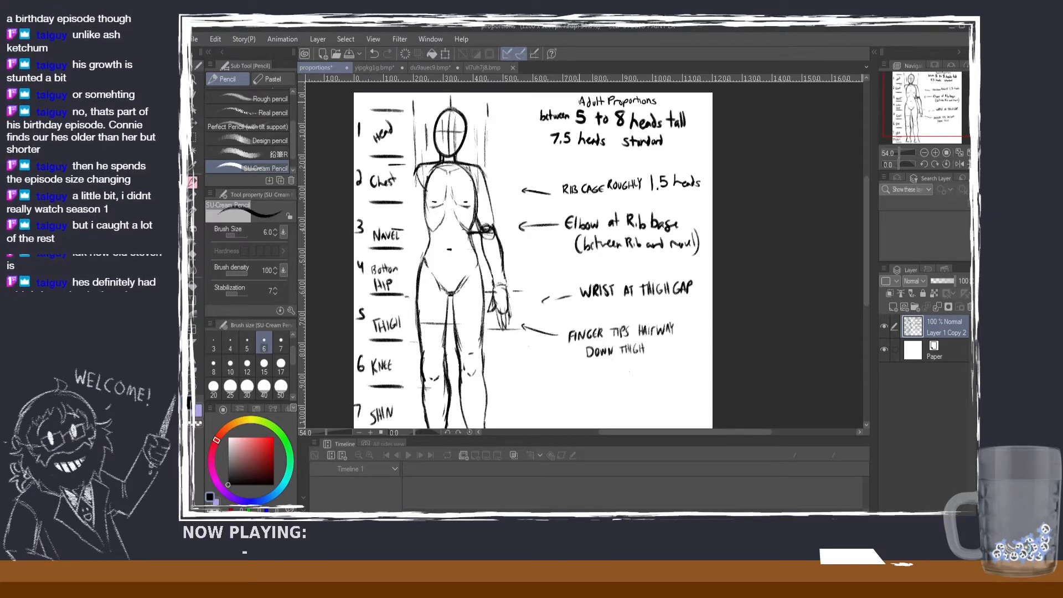
pyautogui.hotkey('ctrl', 'z')
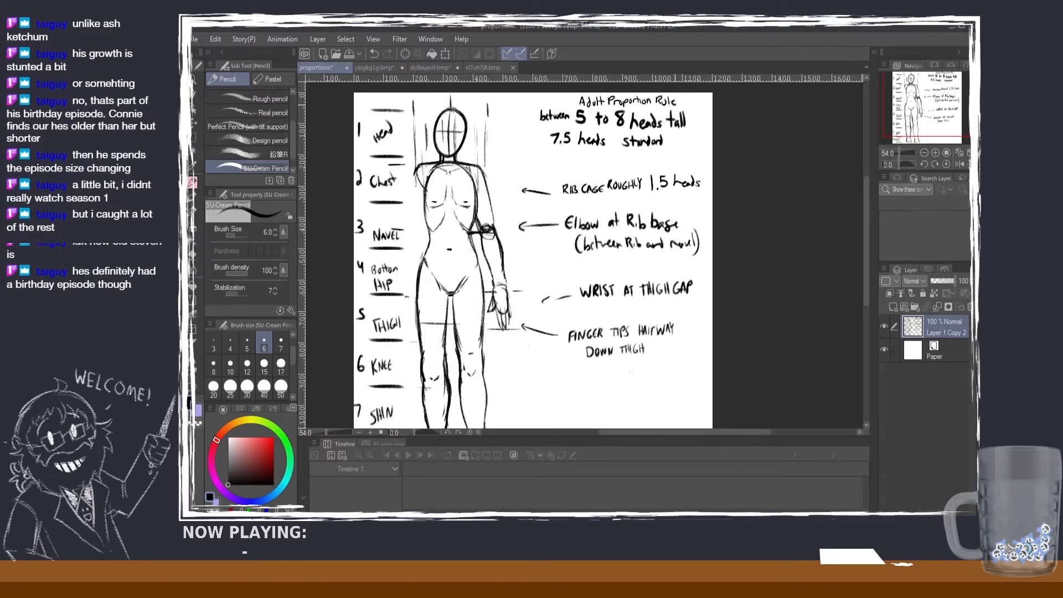
# Step: Handwrite "Child Character Varies between 2-4" in two lines near the bottom of the page, beside the figure's feet
pyautogui.moveTo(868, 217); pyautogui.dragTo(863, 245)
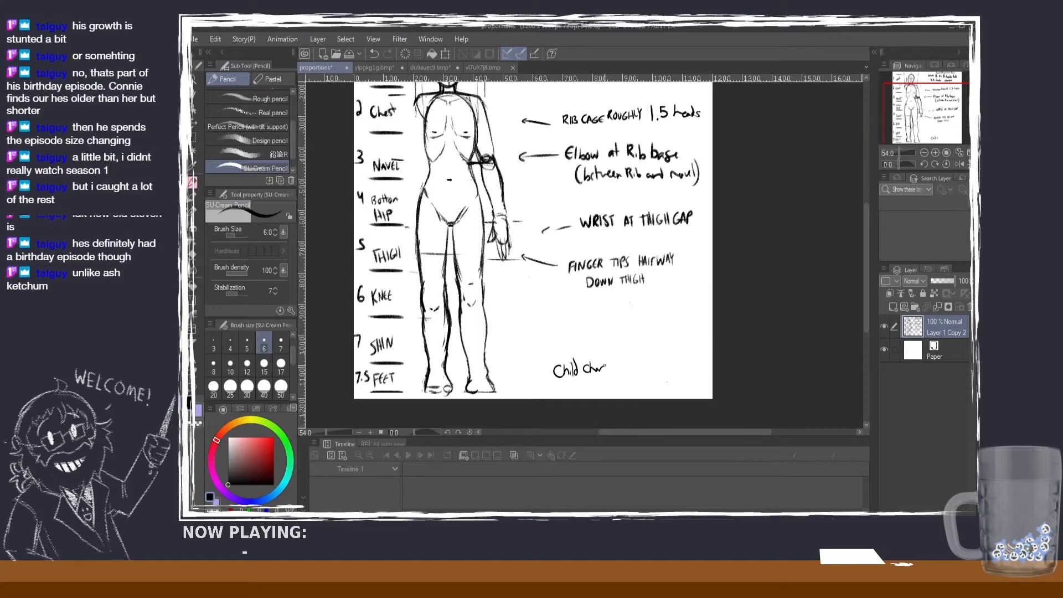
pyautogui.hotkey('ctrl', 'z')
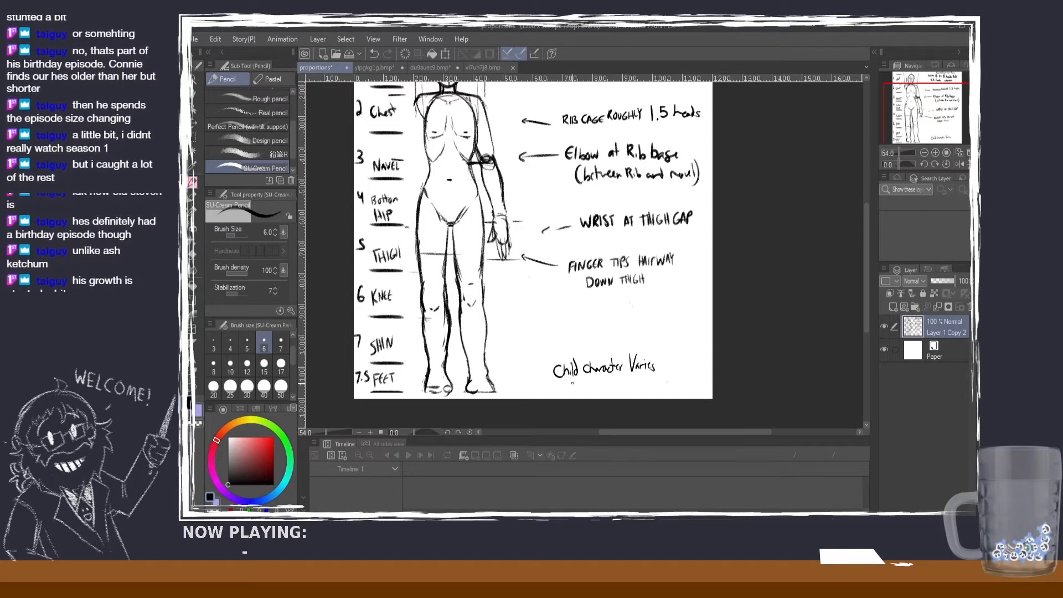
pyautogui.moveTo(584, 381); pyautogui.dragTo(598, 384)
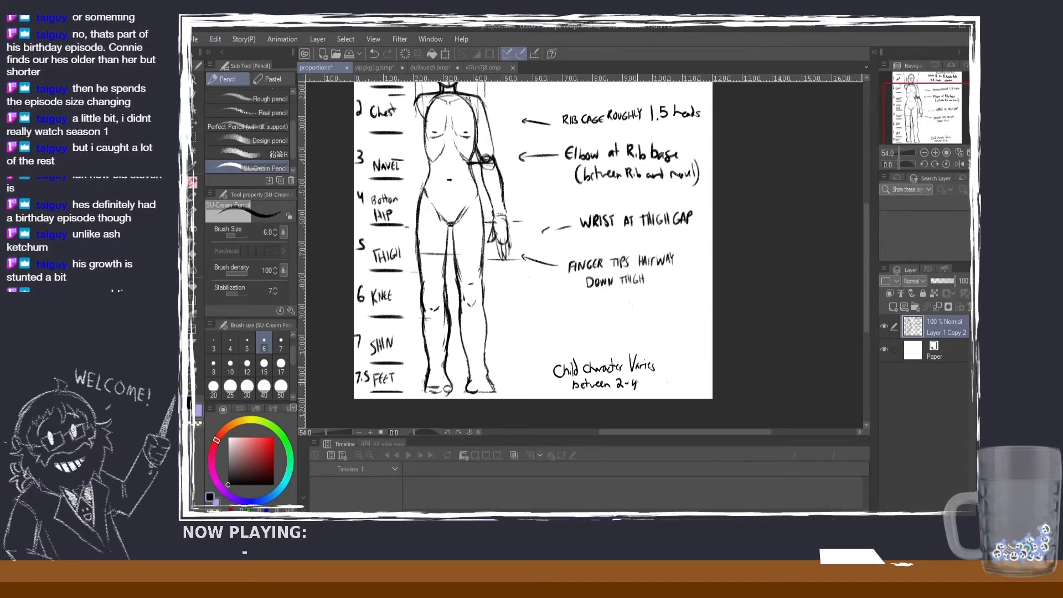
pyautogui.moveTo(649, 387); pyautogui.dragTo(667, 389)
pyautogui.moveTo(663, 384); pyautogui.dragTo(676, 389)
pyautogui.moveTo(680, 375); pyautogui.dragTo(680, 389)
pyautogui.hotkey('ctrl', 'z')
pyautogui.hotkey('ctrl', 'z')
pyautogui.hotkey('ctrl', 'z')
pyautogui.hotkey('ctrl', 'z')
pyautogui.hotkey('ctrl', 'z')
pyautogui.hotkey('ctrl', 'z')
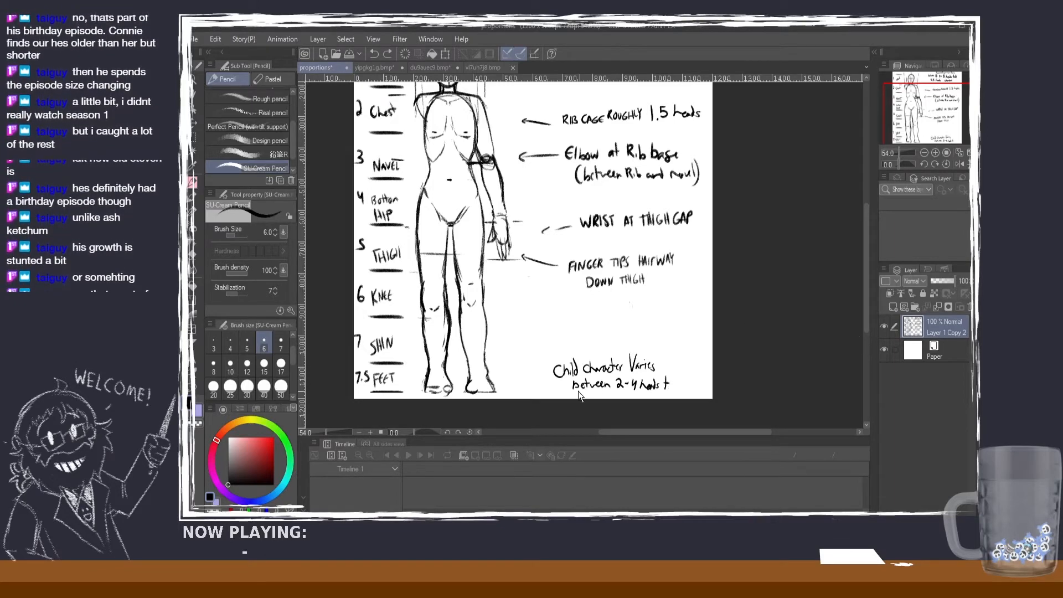
# Step: Undo the small lettering after "2-4" in the child character note and rewrite "heads" with the pencil at brush size 10
pyautogui.click(230, 365)
pyautogui.hotkey('ctrl', 'z')
pyautogui.hotkey('ctrl', 'z')
pyautogui.hotkey('ctrl', 'z')
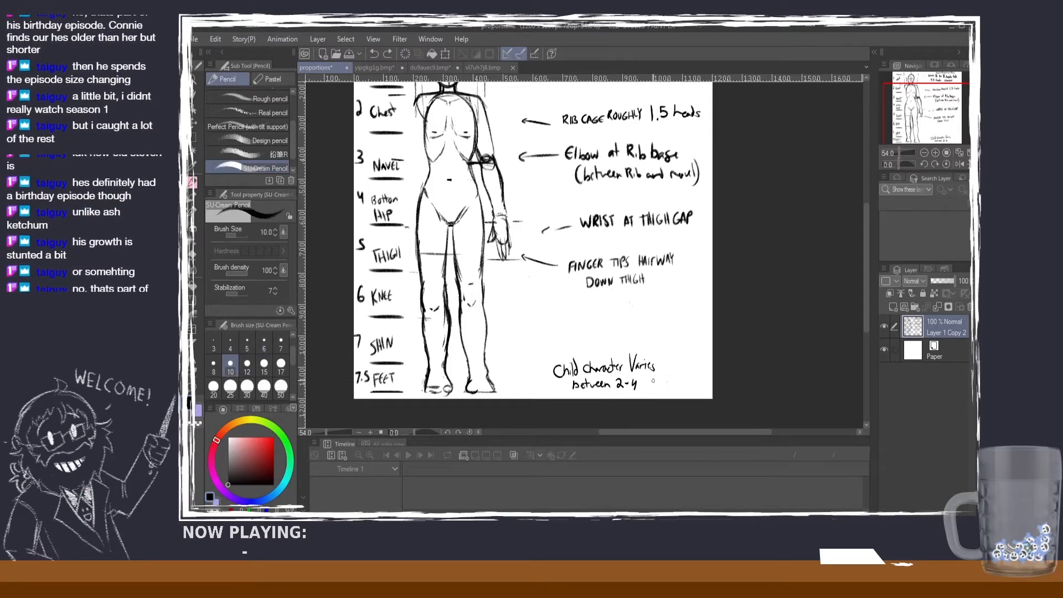
pyautogui.moveTo(642, 379); pyautogui.dragTo(664, 389)
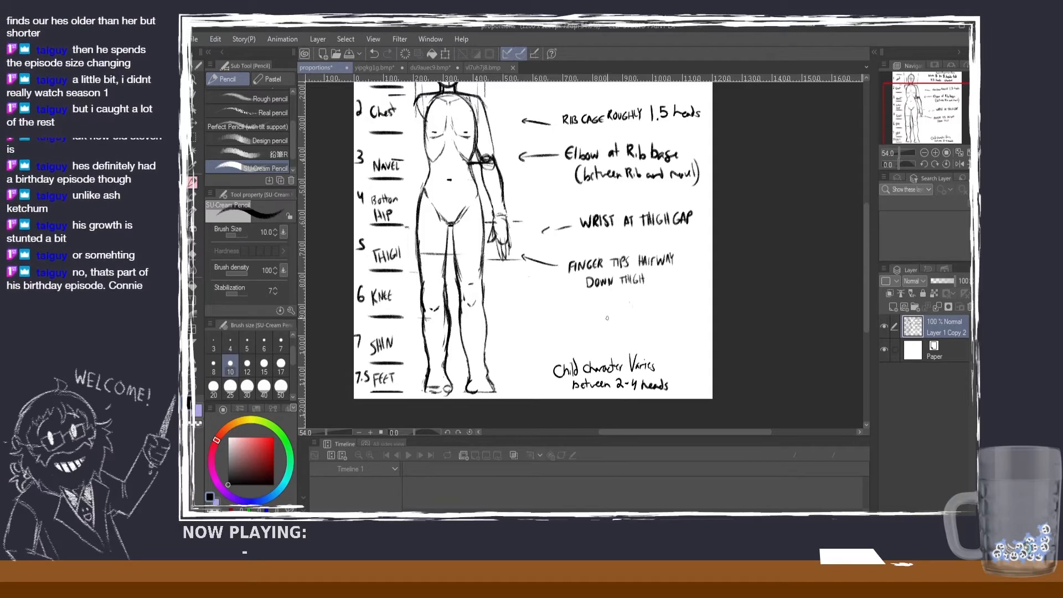
pyautogui.moveTo(866, 240); pyautogui.dragTo(865, 204)
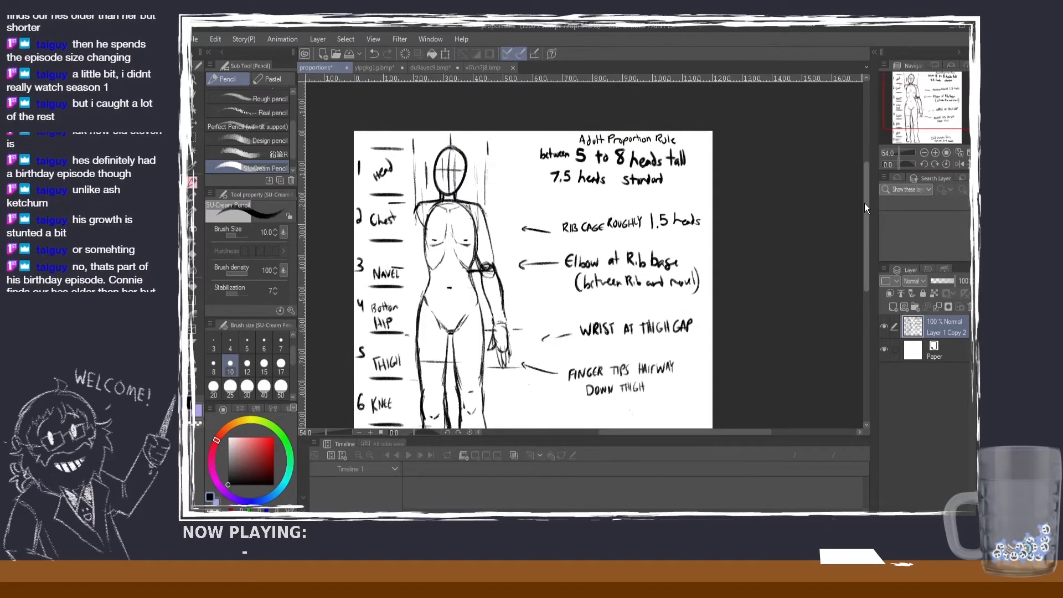
pyautogui.scroll(1, 538, 195)
pyautogui.scroll(1, 541, 193)
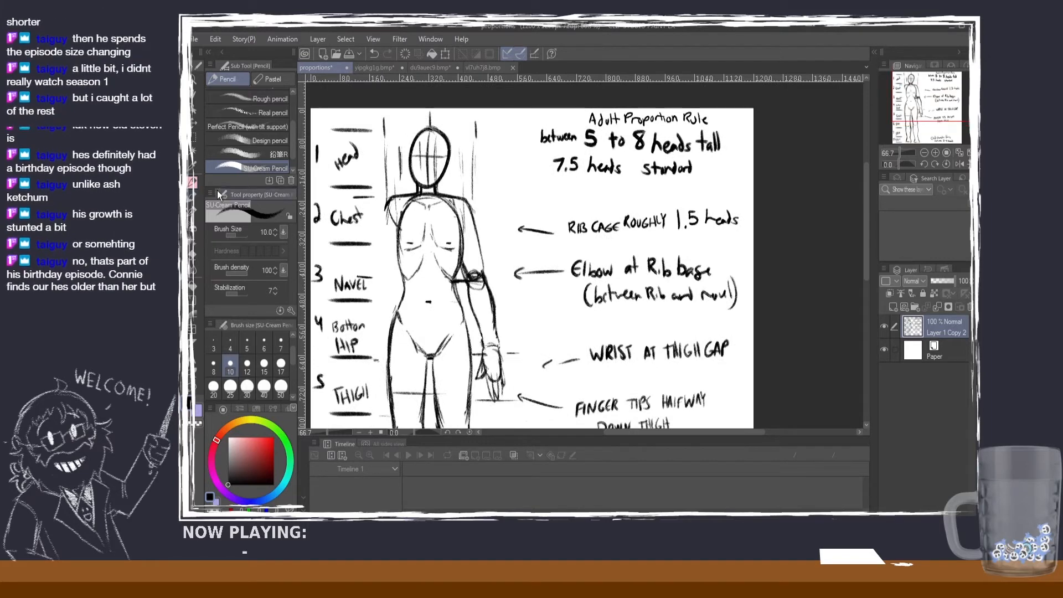
# Step: On the orange-haired girl's reference, try vertical guides from both sides of her head down to the shoulders, and undo them
pyautogui.click(375, 68)
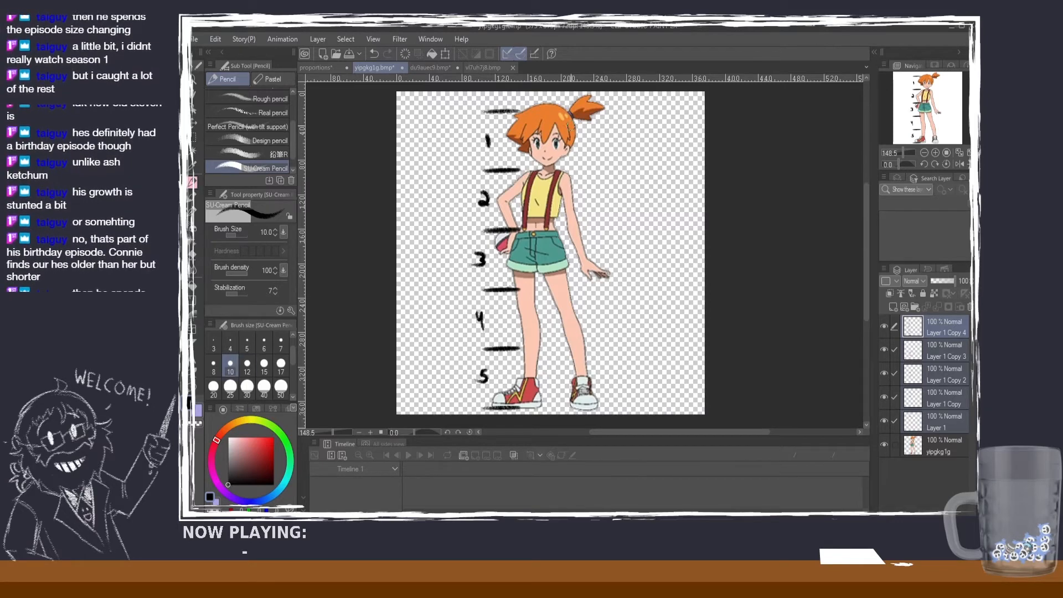
pyautogui.hotkey('ctrl', 'z')
pyautogui.moveTo(571, 127)
pyautogui.mouseDown()
pyautogui.moveTo(570, 201)
pyautogui.moveTo(569, 191)
pyautogui.mouseUp()
pyautogui.moveTo(529, 134); pyautogui.dragTo(528, 190)
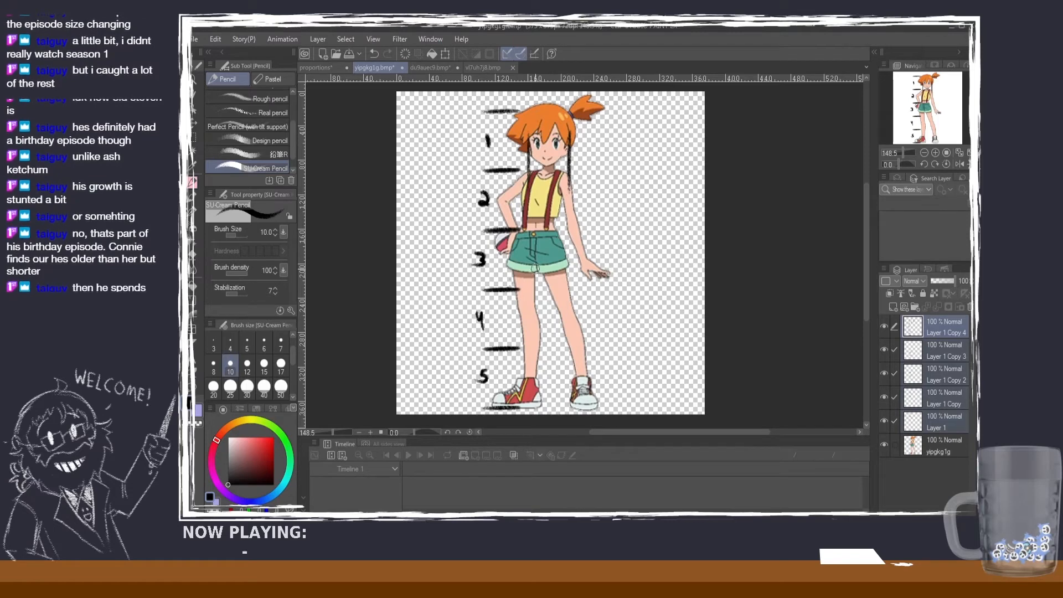
pyautogui.hotkey('ctrl', 'z')
pyautogui.hotkey('ctrl', 'z')
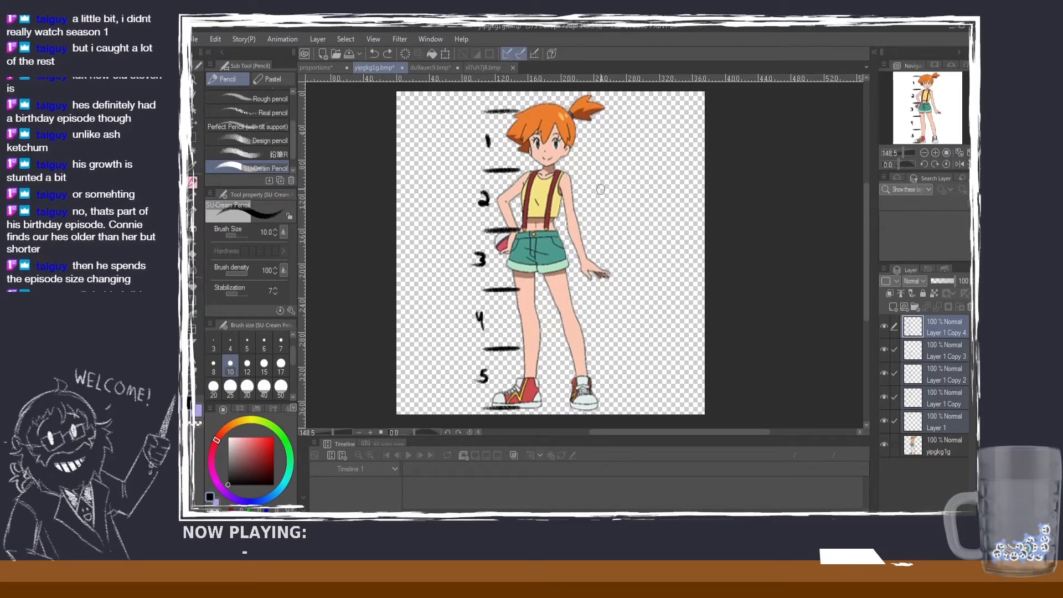
# Step: Try short shoulder-level marks beside the girl's shoulders, reducing the pencil to brush size 8, and undo the marks
pyautogui.moveTo(596, 172); pyautogui.dragTo(577, 168)
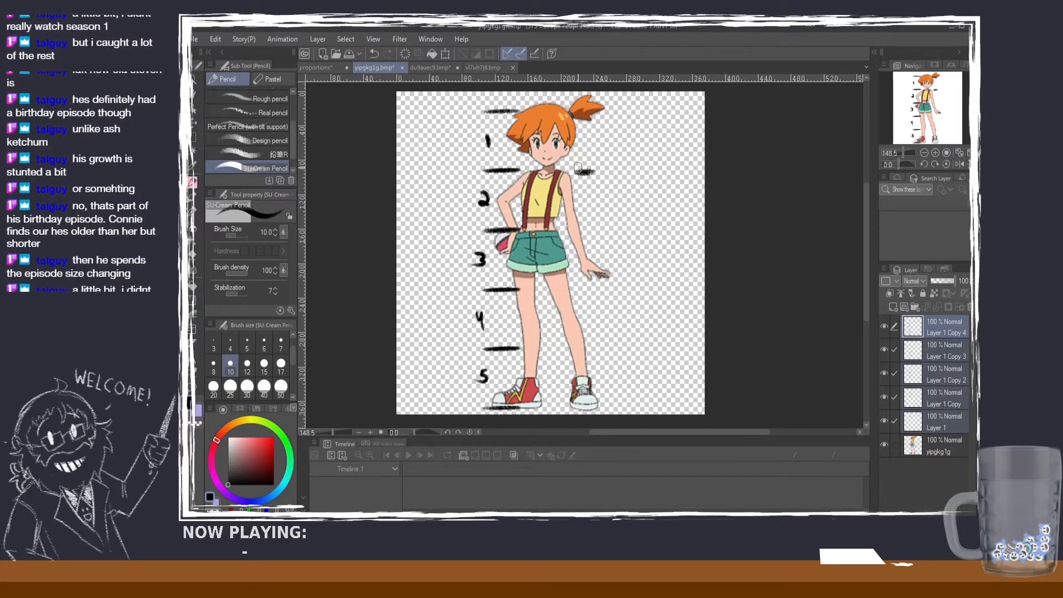
pyautogui.hotkey('ctrl', 'z')
pyautogui.click(214, 364)
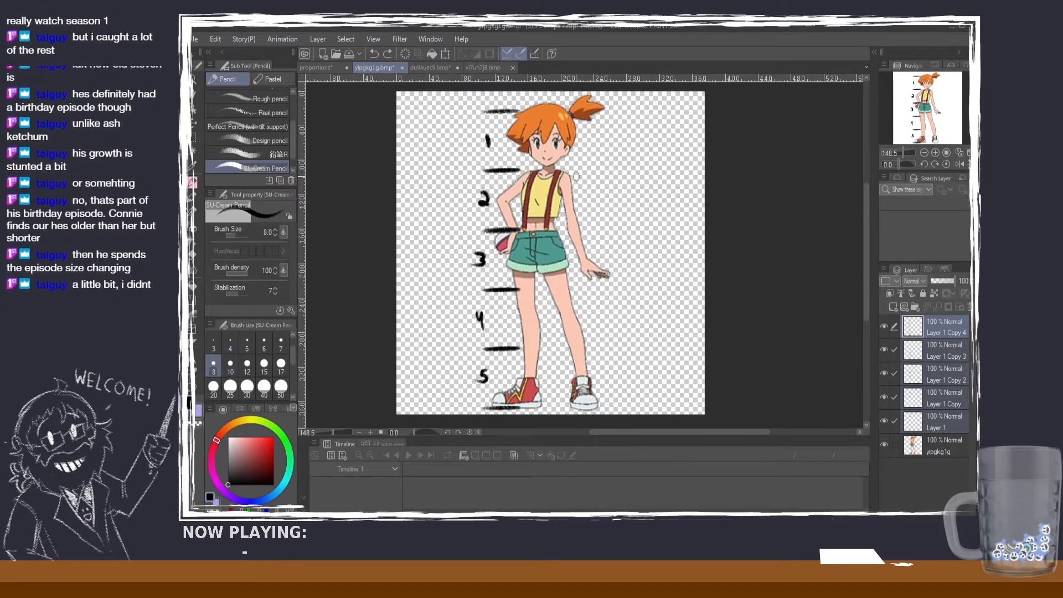
pyautogui.moveTo(583, 173); pyautogui.dragTo(572, 173)
pyautogui.moveTo(577, 168); pyautogui.dragTo(576, 178)
pyautogui.moveTo(505, 174); pyautogui.dragTo(512, 177)
pyautogui.hotkey('ctrl', 'z')
pyautogui.hotkey('ctrl', 'z')
pyautogui.hotkey('ctrl', 'z')
pyautogui.hotkey('ctrl', 'z')
pyautogui.hotkey('ctrl', 'z')
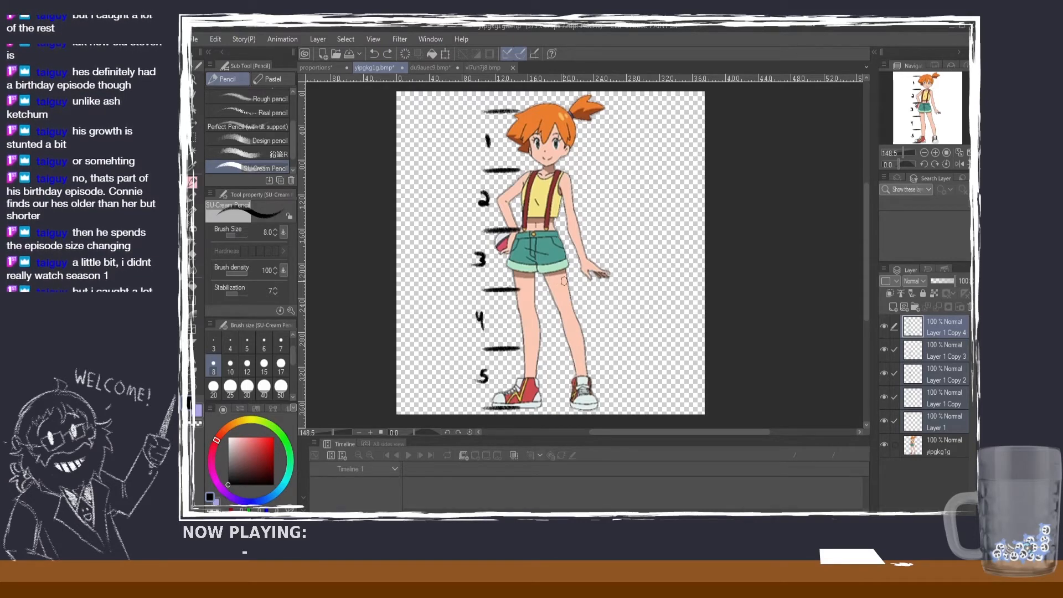
# Step: On the shirtless man's character sheet, try vertical guides beside the front view's head down across the chest, and undo them
pyautogui.click(429, 69)
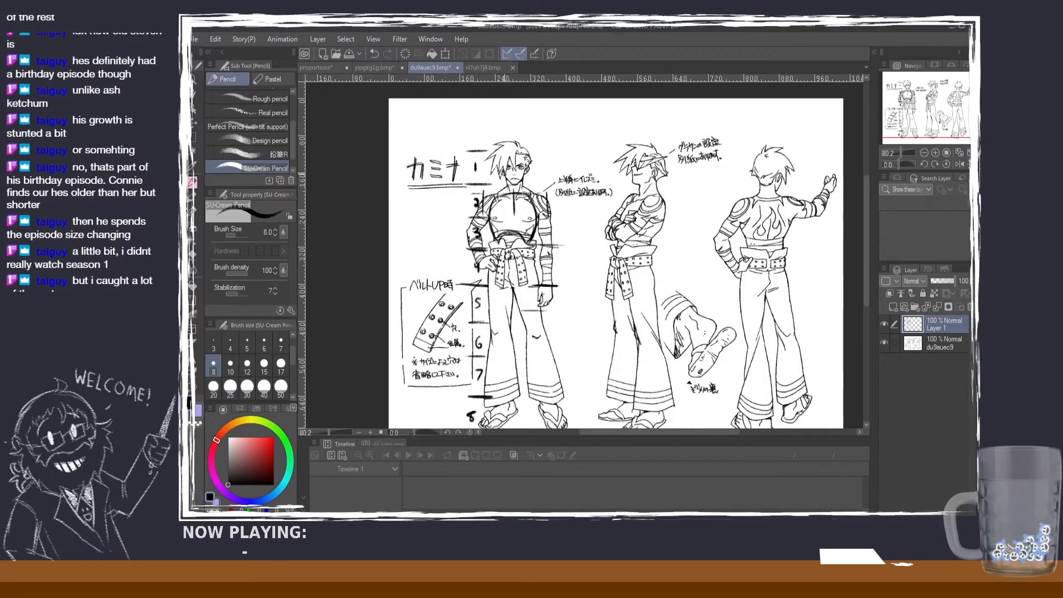
pyautogui.scroll(2, 533, 183)
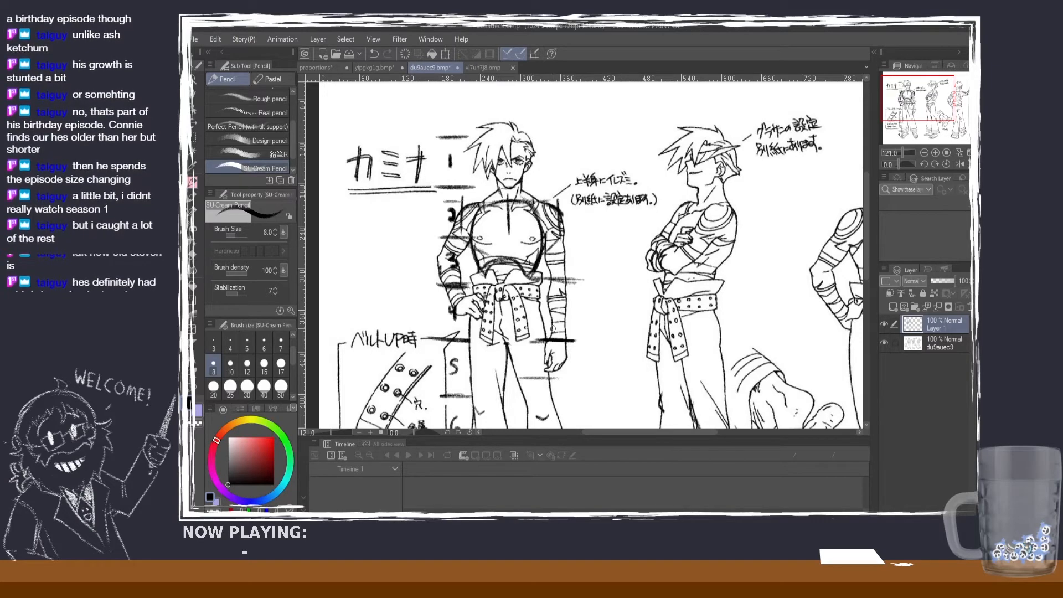
pyautogui.moveTo(538, 208); pyautogui.dragTo(550, 261)
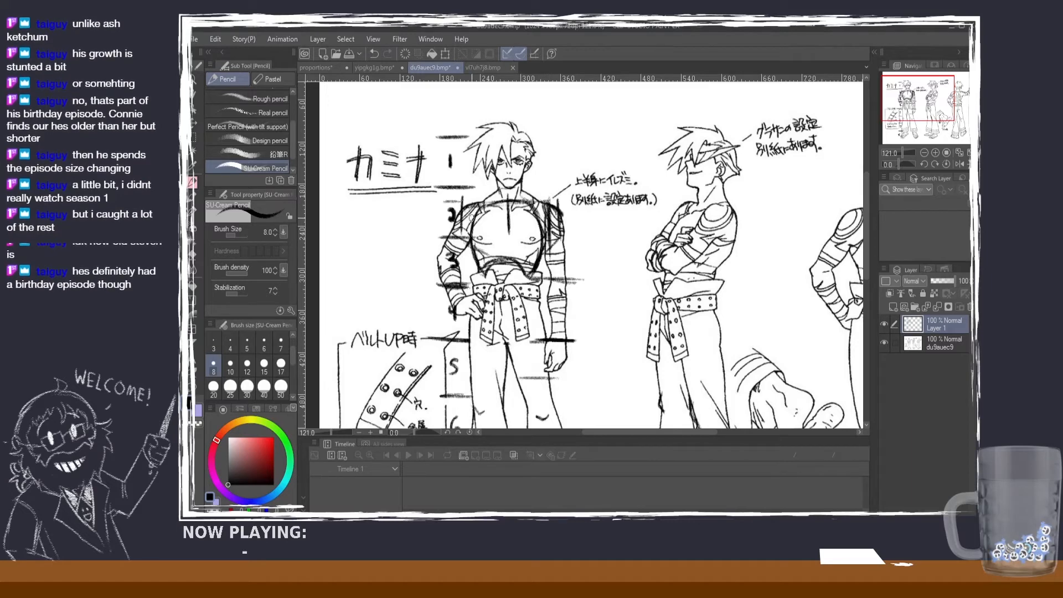
pyautogui.moveTo(475, 193); pyautogui.dragTo(472, 249)
pyautogui.hotkey('ctrl', 'z')
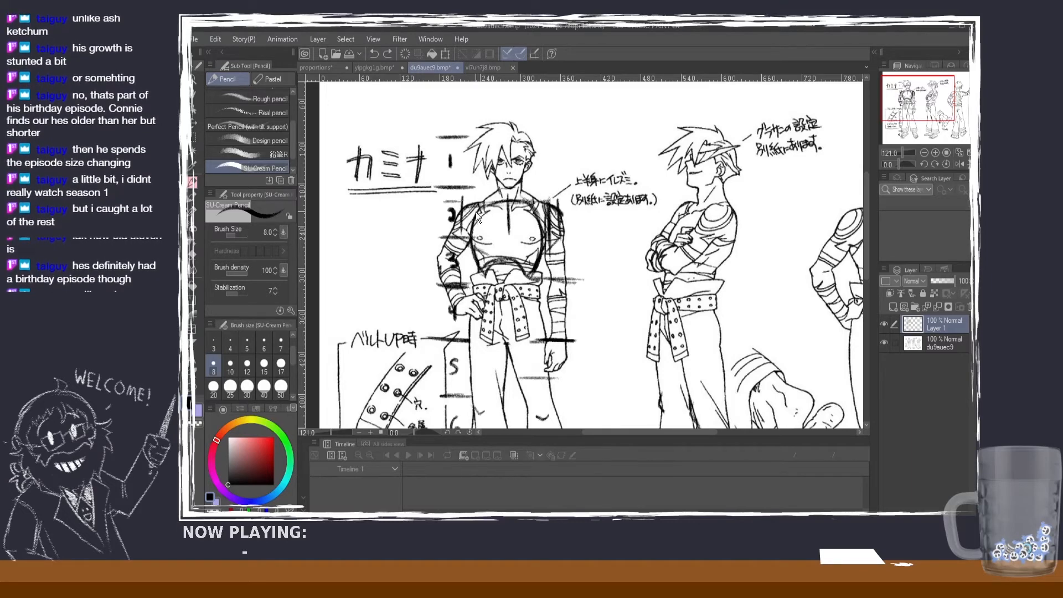
pyautogui.moveTo(475, 201); pyautogui.dragTo(472, 260)
pyautogui.hotkey('ctrl', 'z')
pyautogui.moveTo(474, 190); pyautogui.dragTo(471, 264)
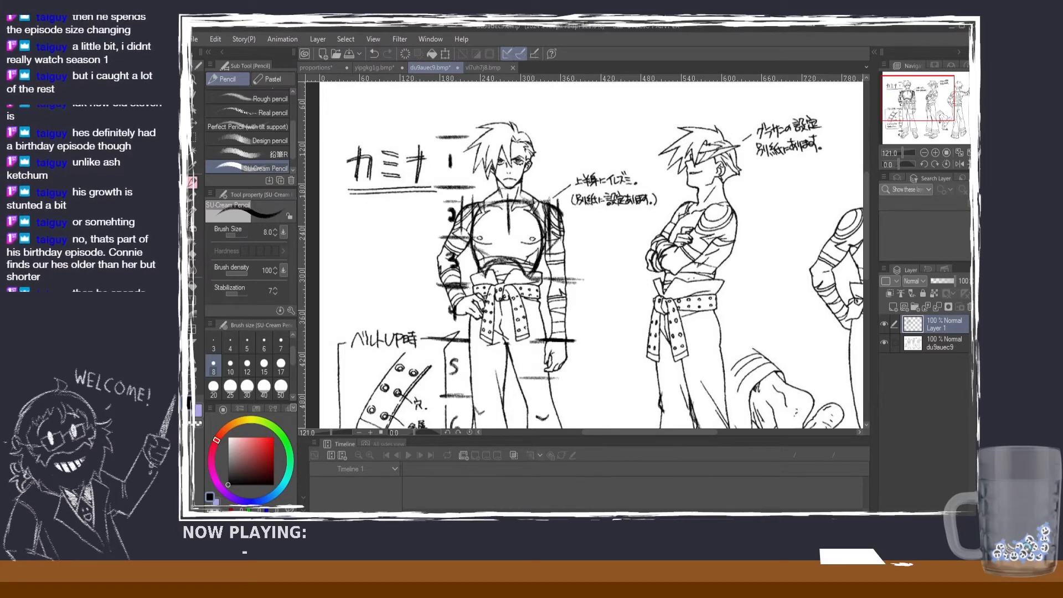
# Step: Open the reference sheet 5kmzr7q4.bmp and add a new layer above the drawing
pyautogui.moveTo(518, 284)
pyautogui.mouseDown()
pyautogui.moveTo(498, 129)
pyautogui.moveTo(520, 68)
pyautogui.moveTo(472, 68)
pyautogui.mouseUp()
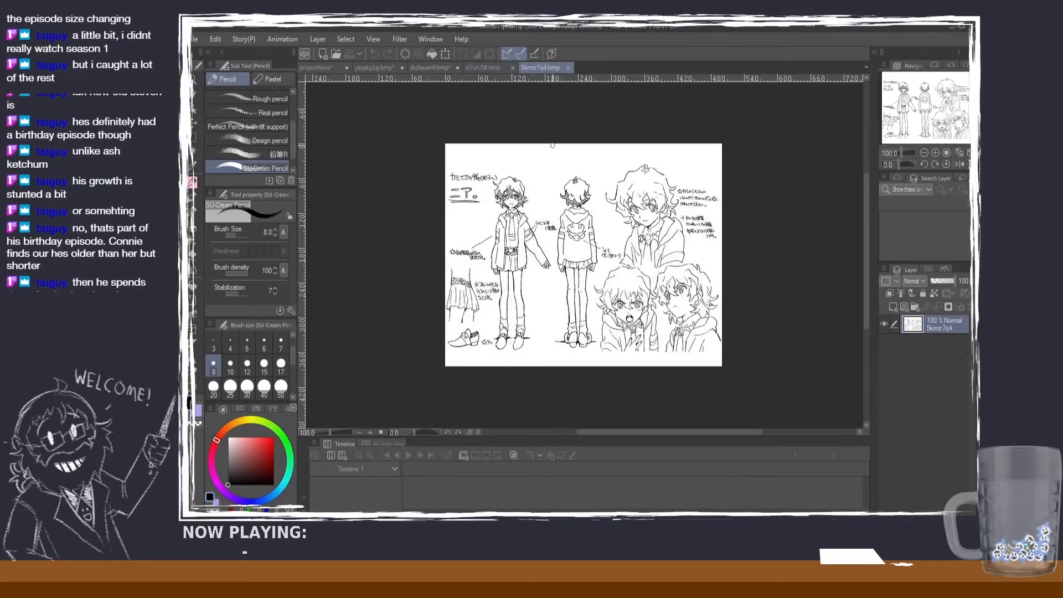
pyautogui.scroll(4, 567, 234)
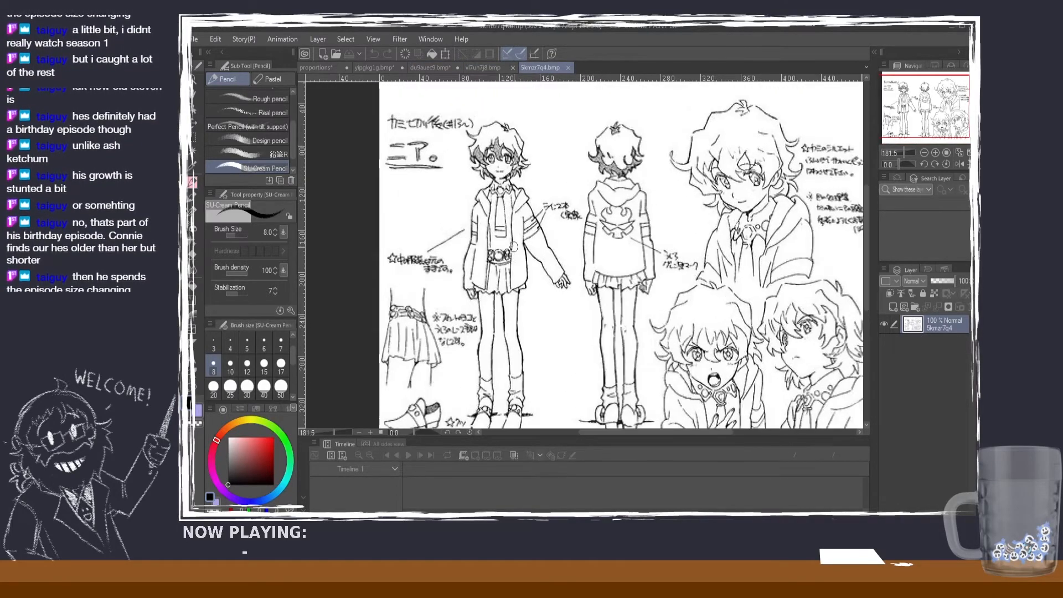
pyautogui.scroll(2, 496, 147)
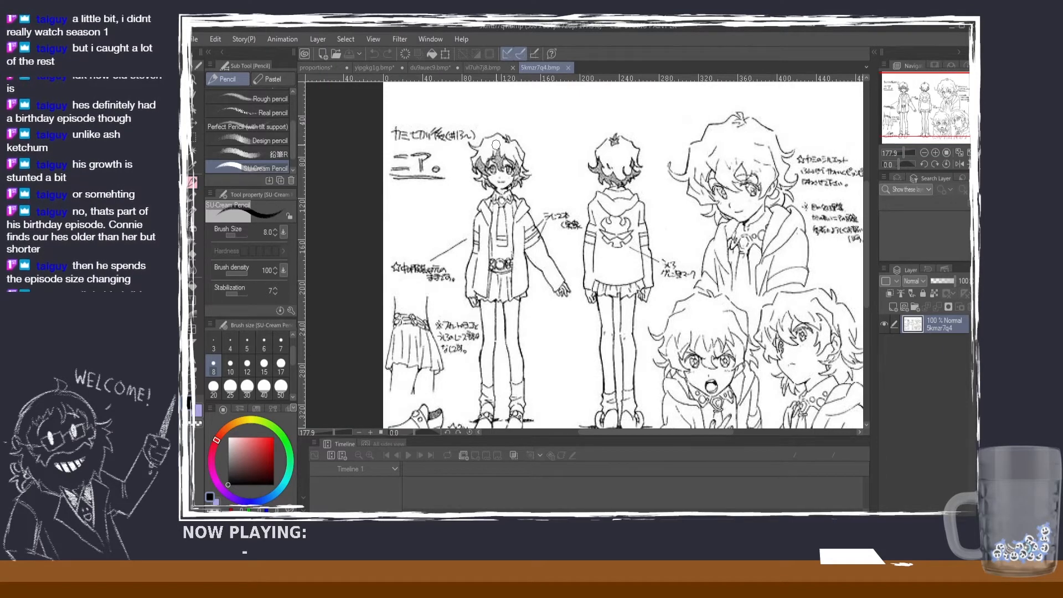
pyautogui.click(892, 307)
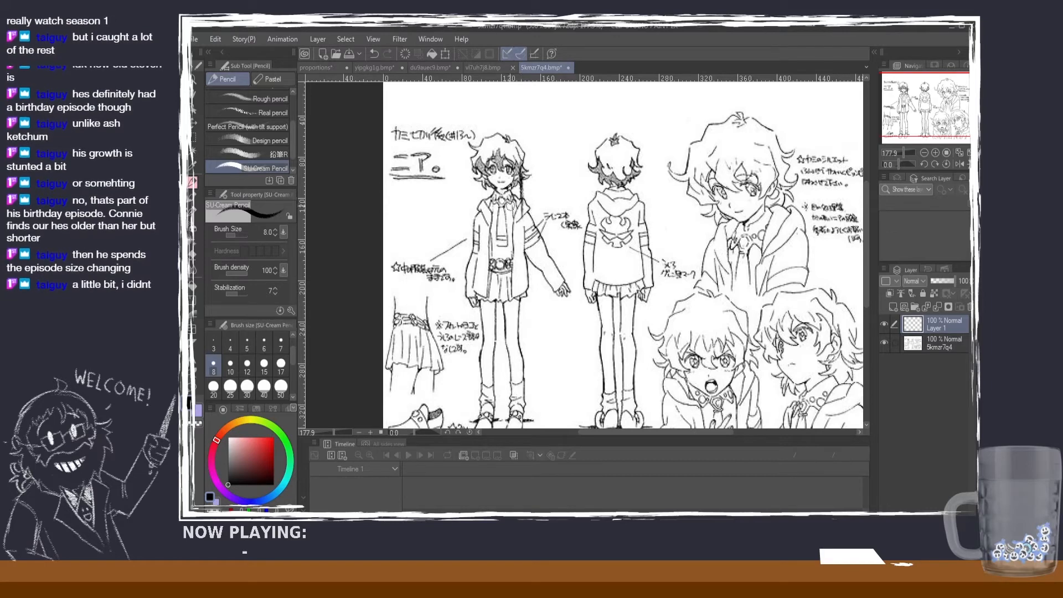
# Step: Try vertical head-width guides on the front figure and on the large portrait, and undo them
pyautogui.moveTo(478, 156); pyautogui.dragTo(480, 252)
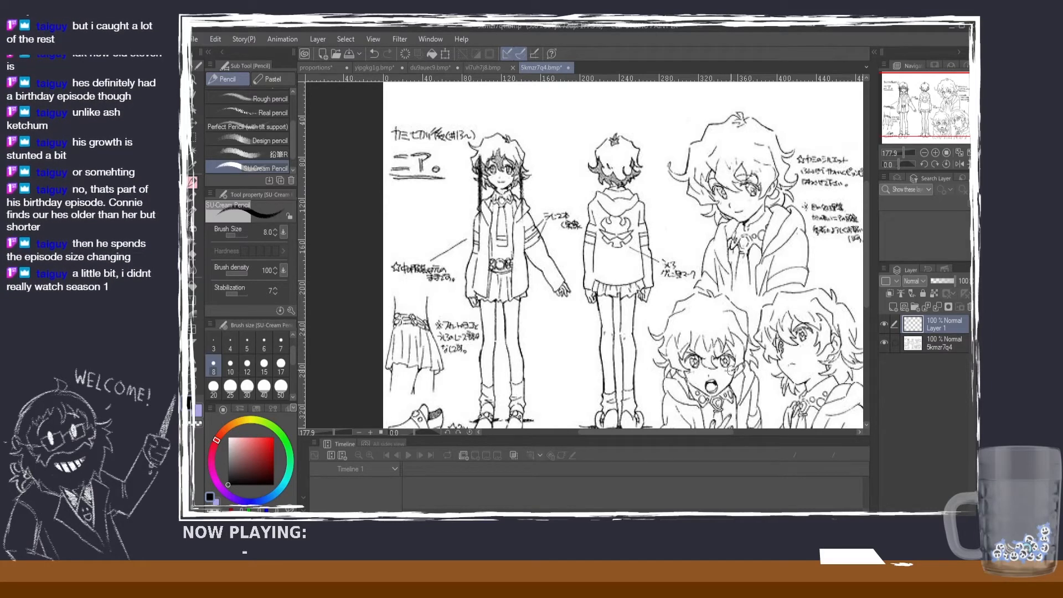
pyautogui.hotkey('ctrl', 'z')
pyautogui.hotkey('ctrl', 'z')
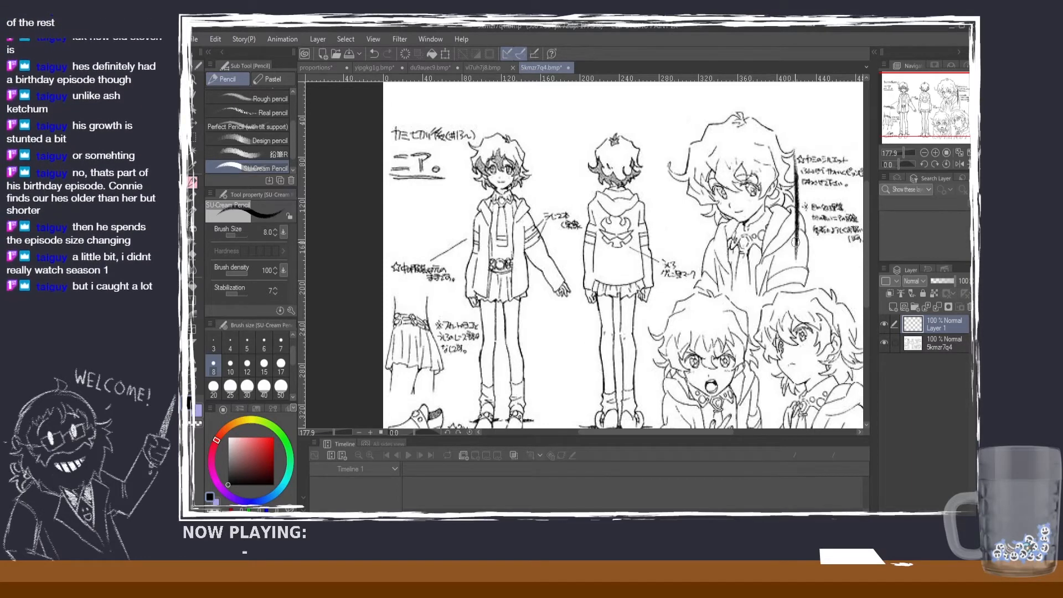
pyautogui.moveTo(798, 169); pyautogui.dragTo(798, 258)
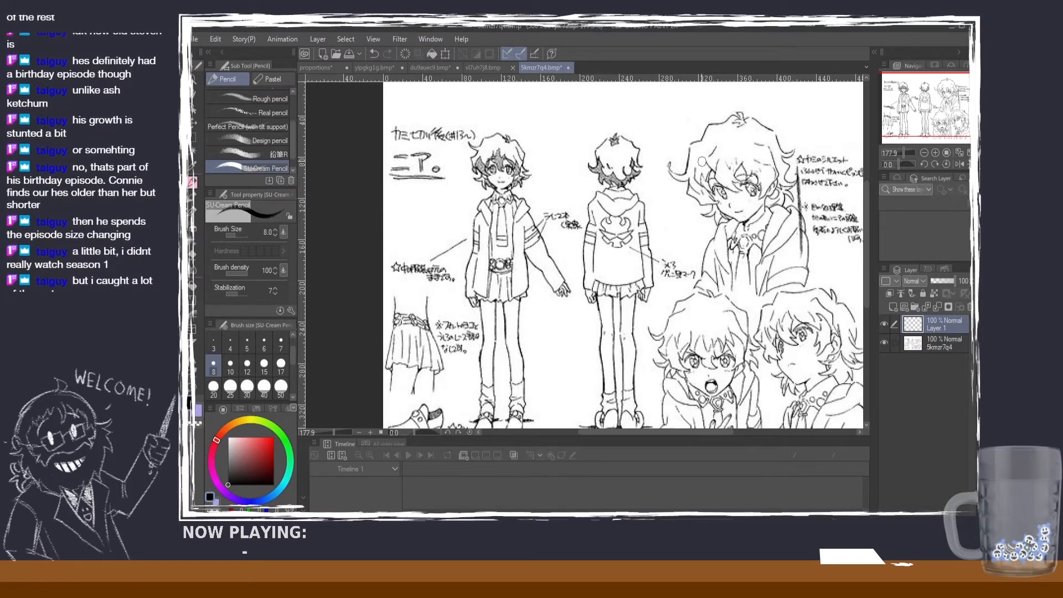
pyautogui.moveTo(703, 163); pyautogui.dragTo(702, 246)
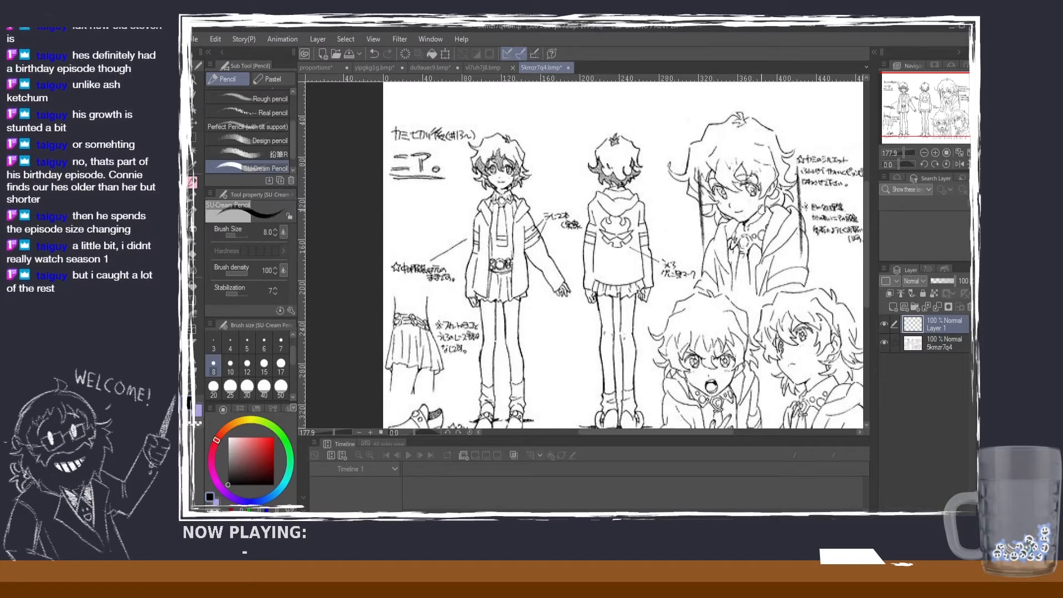
pyautogui.hotkey('ctrl', 'z')
pyautogui.hotkey('ctrl', 'z')
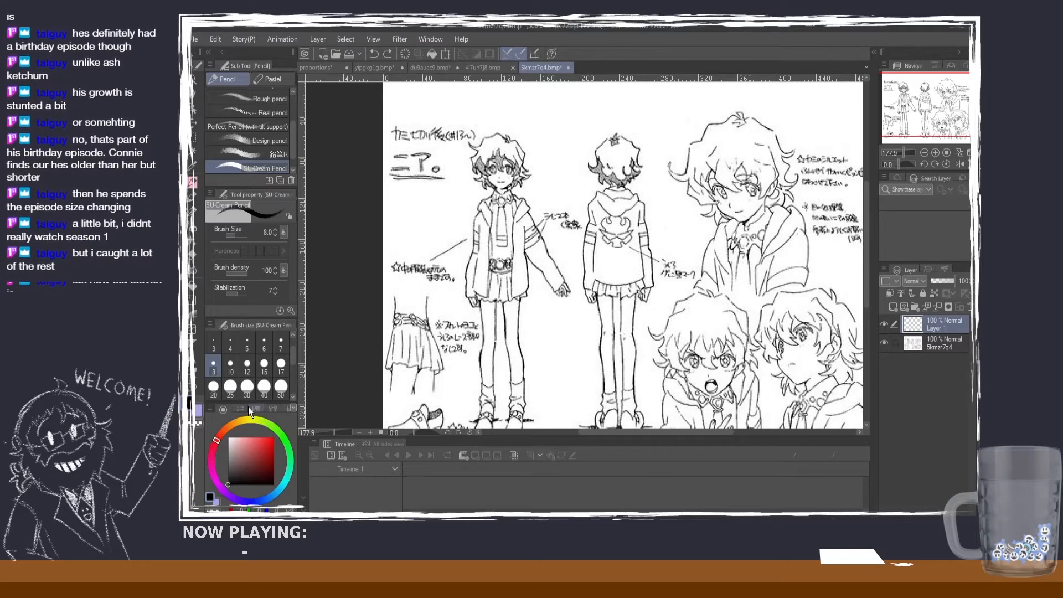
# Step: Try vertical guides down both sides of the back-view figure's head, and undo them
pyautogui.scroll(-1, 536, 319)
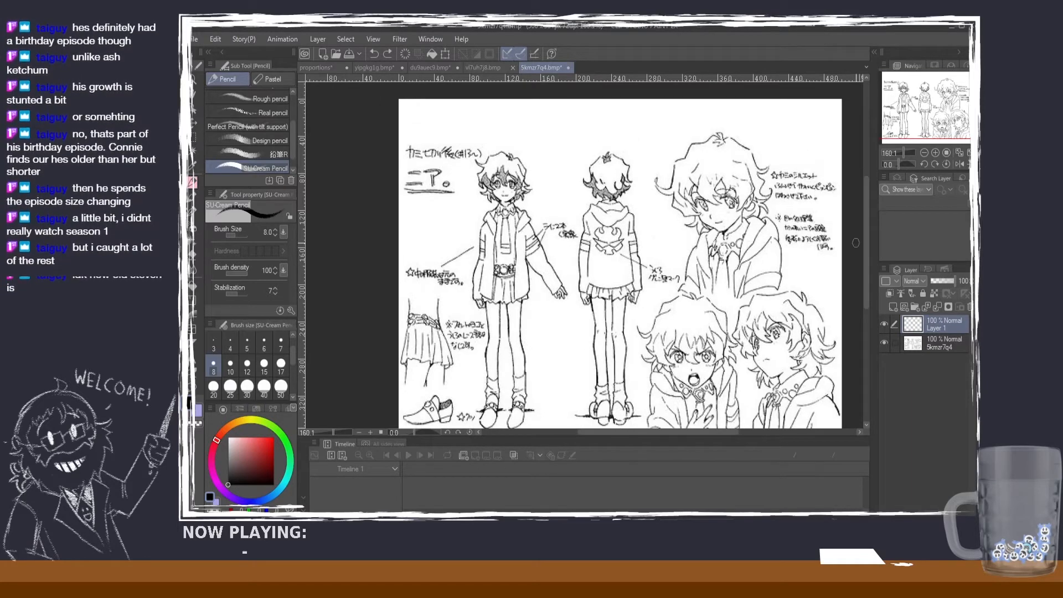
pyautogui.scroll(-2, 867, 244)
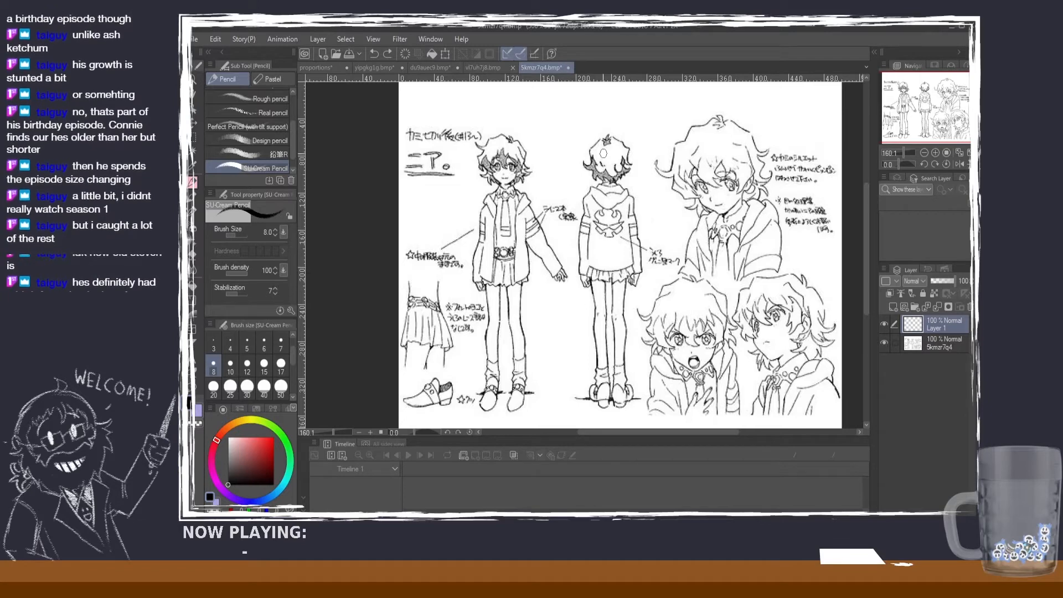
pyautogui.moveTo(590, 141); pyautogui.dragTo(595, 247)
pyautogui.hotkey('ctrl', 'z')
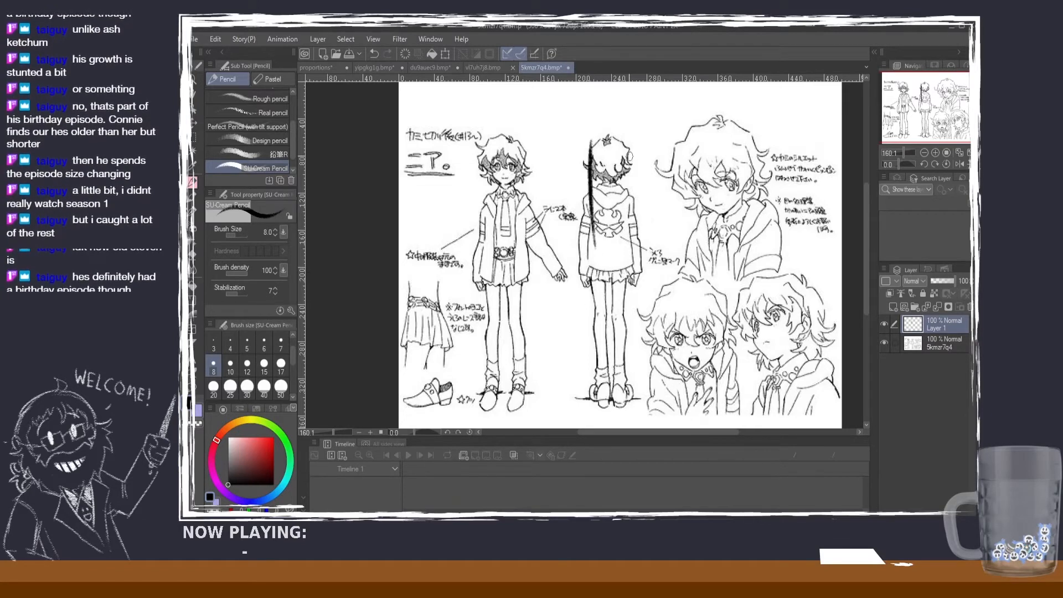
pyautogui.moveTo(629, 138); pyautogui.dragTo(629, 239)
pyautogui.hotkey('ctrl', 'z')
# Step: Draw two vertical guides through the back-view figure's head and torso, plus a shorter line outside each for the shoulder width
pyautogui.hotkey('ctrl', 'z')
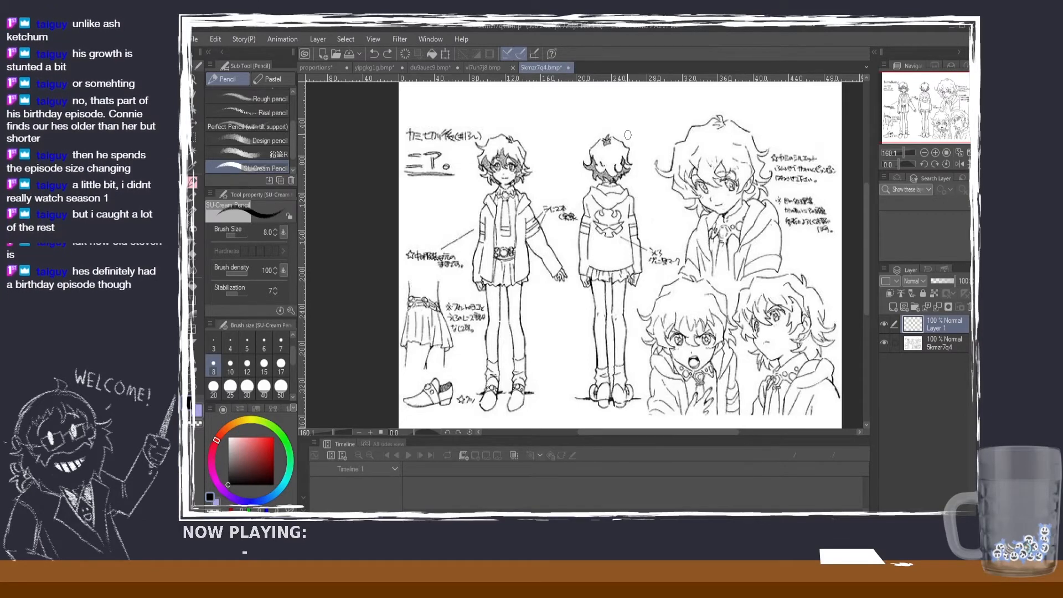
pyautogui.moveTo(628, 139); pyautogui.dragTo(625, 249)
pyautogui.moveTo(589, 141); pyautogui.dragTo(590, 256)
pyautogui.hotkey('ctrl', 'z')
pyautogui.moveTo(590, 140); pyautogui.dragTo(592, 238)
pyautogui.moveTo(633, 158); pyautogui.dragTo(634, 205)
pyautogui.moveTo(578, 157); pyautogui.dragTo(582, 206)
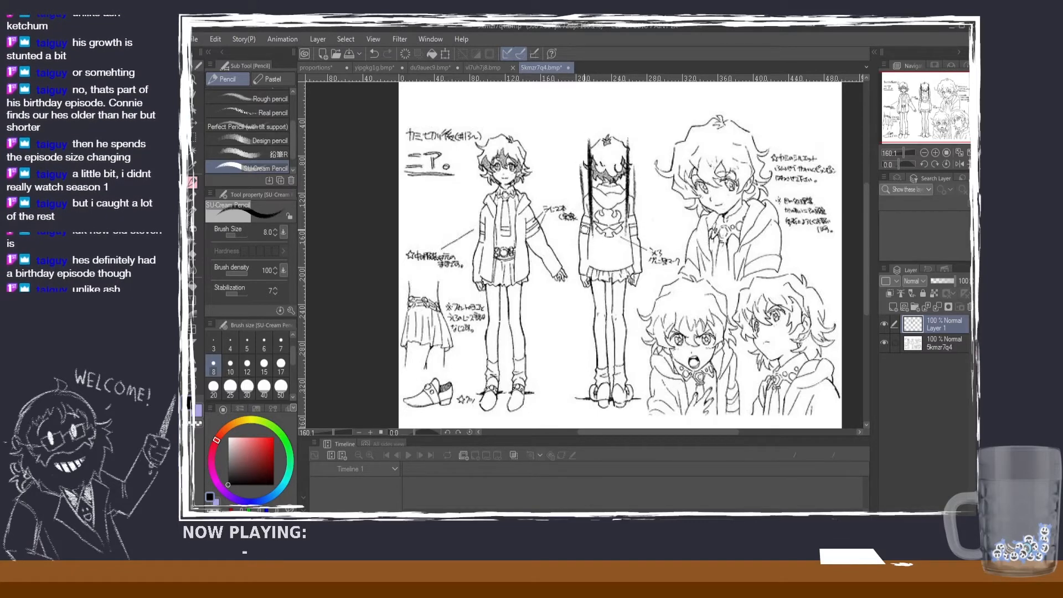
pyautogui.hotkey('ctrl', 'z')
pyautogui.moveTo(584, 159); pyautogui.dragTo(585, 216)
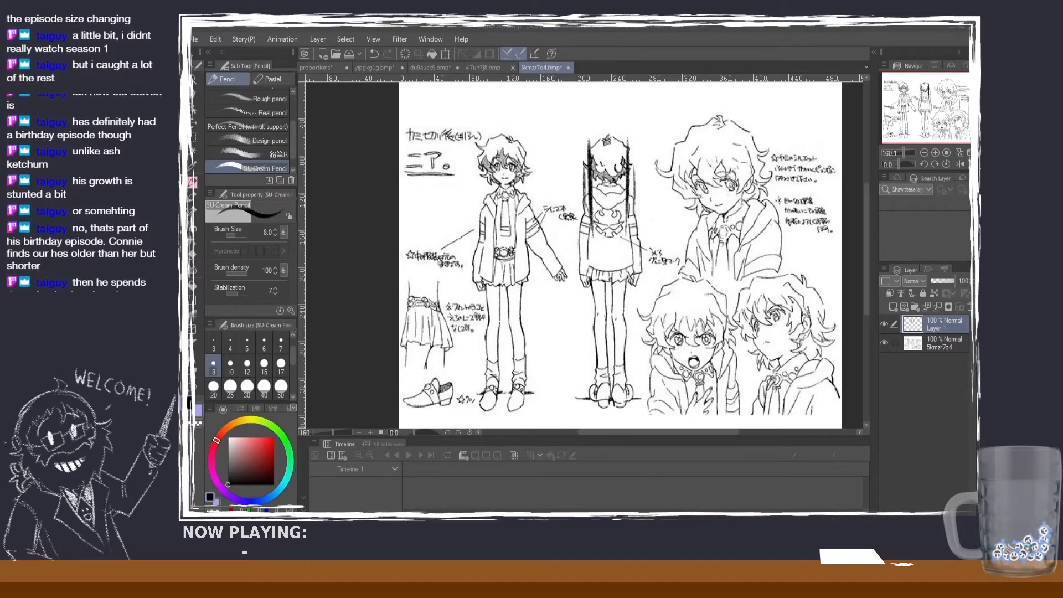
# Step: Open the reference sheet b91jhri4.bmp, undo the stray chin stroke made on the image, and add a new layer above it
pyautogui.moveTo(547, 386); pyautogui.dragTo(586, 72)
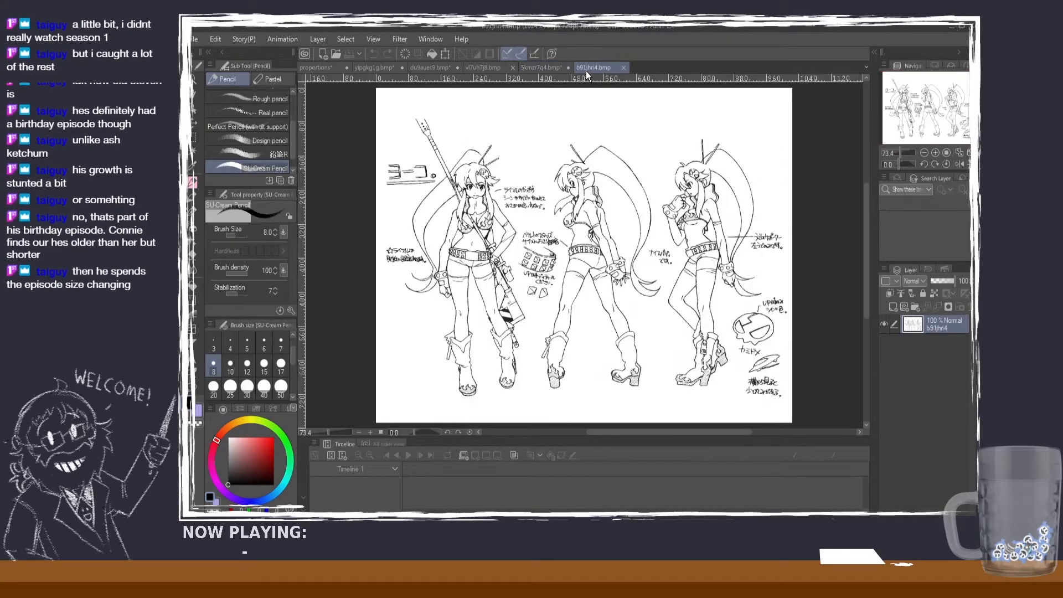
pyautogui.scroll(3, 480, 296)
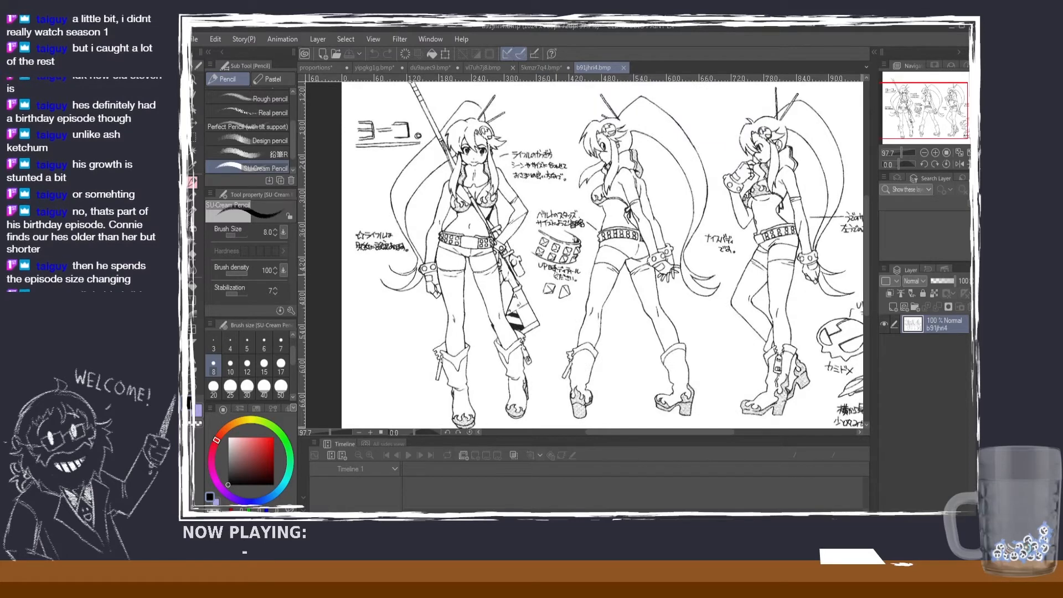
pyautogui.scroll(-1, 500, 238)
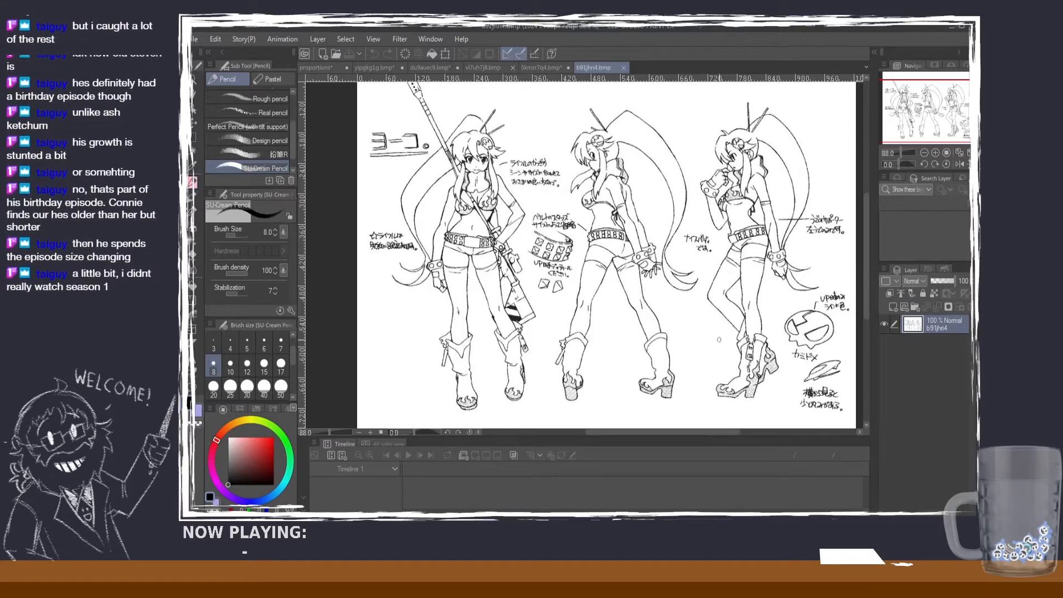
pyautogui.scroll(2, 438, 166)
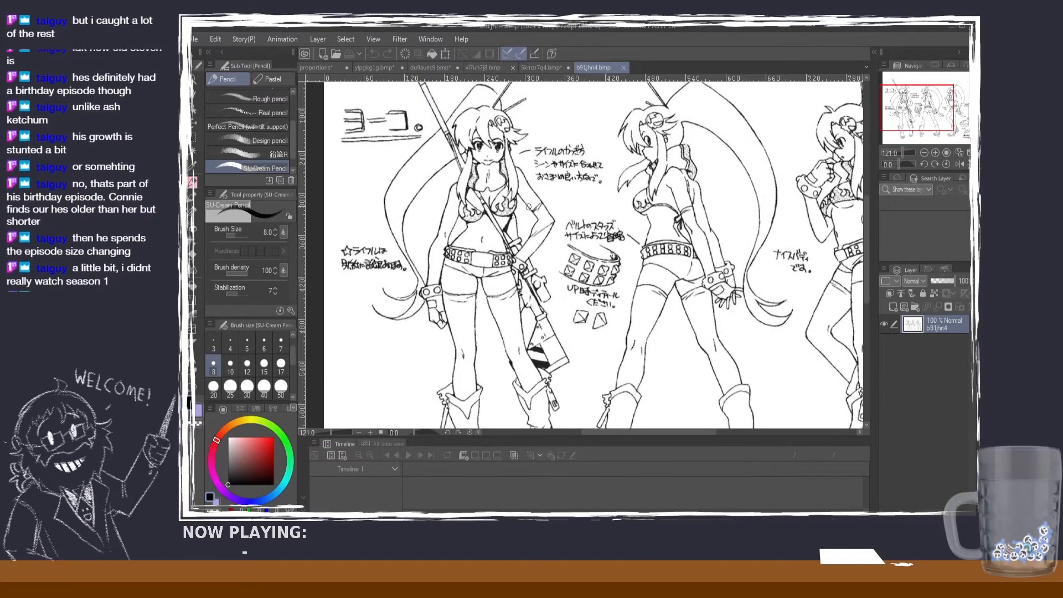
pyautogui.scroll(2, 865, 237)
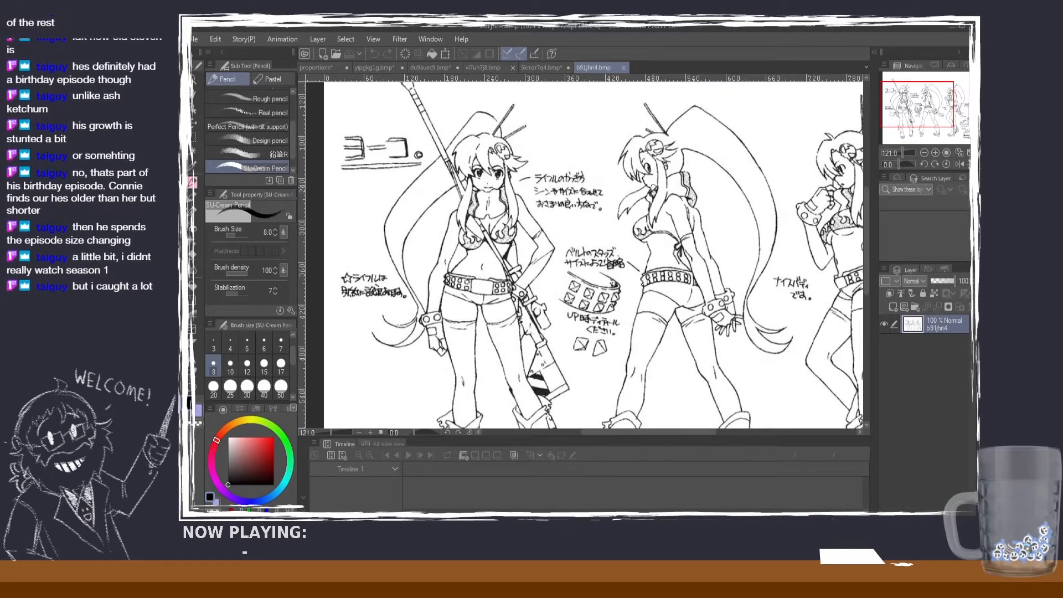
pyautogui.moveTo(485, 198); pyautogui.dragTo(464, 198)
pyautogui.hotkey('ctrl', 'z')
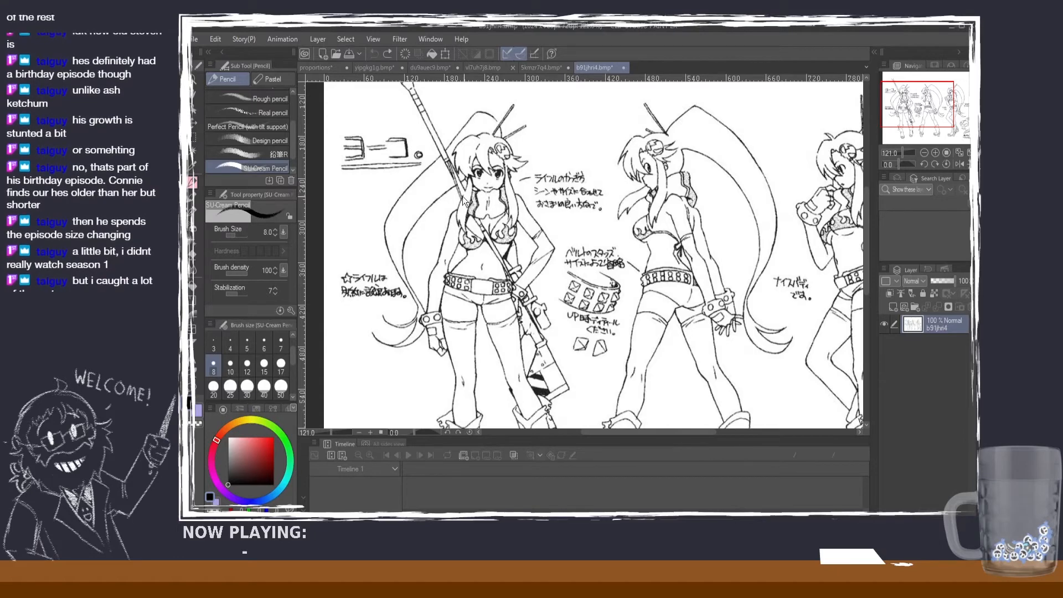
pyautogui.click(892, 307)
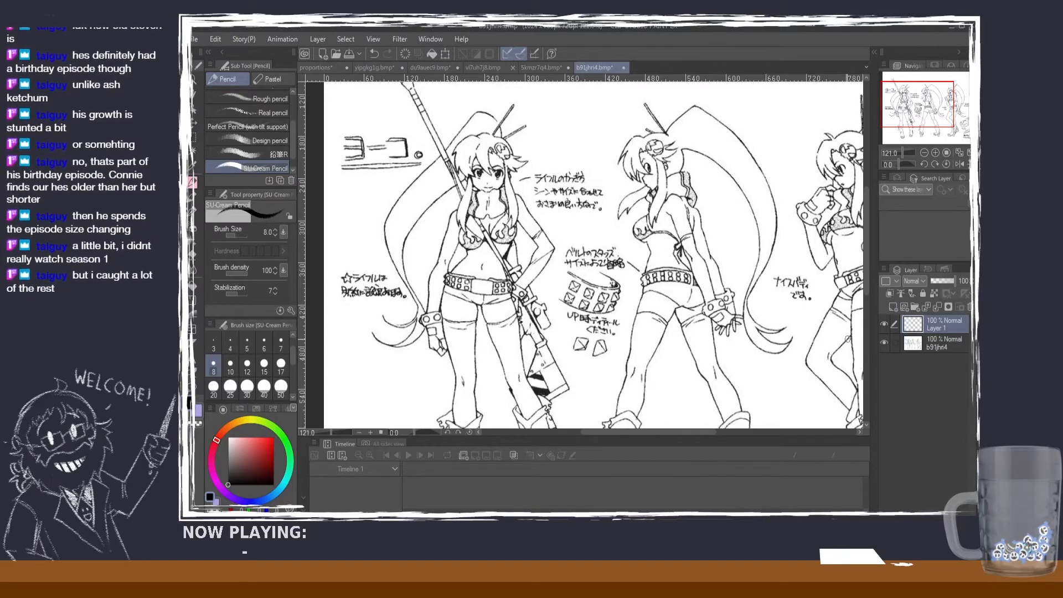
# Step: Mark the top of the head and the chin with short horizontal lines beside the front-view figure at brush size 7
pyautogui.click(280, 342)
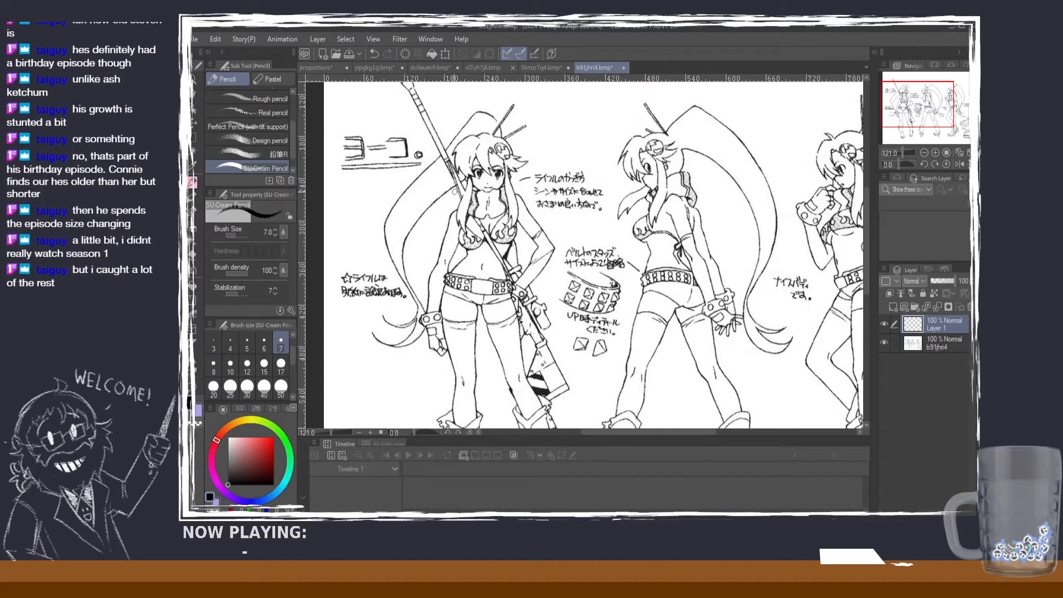
pyautogui.moveTo(436, 192)
pyautogui.mouseDown()
pyautogui.moveTo(423, 192)
pyautogui.moveTo(434, 197)
pyautogui.mouseUp()
pyautogui.hotkey('ctrl', 'z')
pyautogui.hotkey('ctrl', 'z')
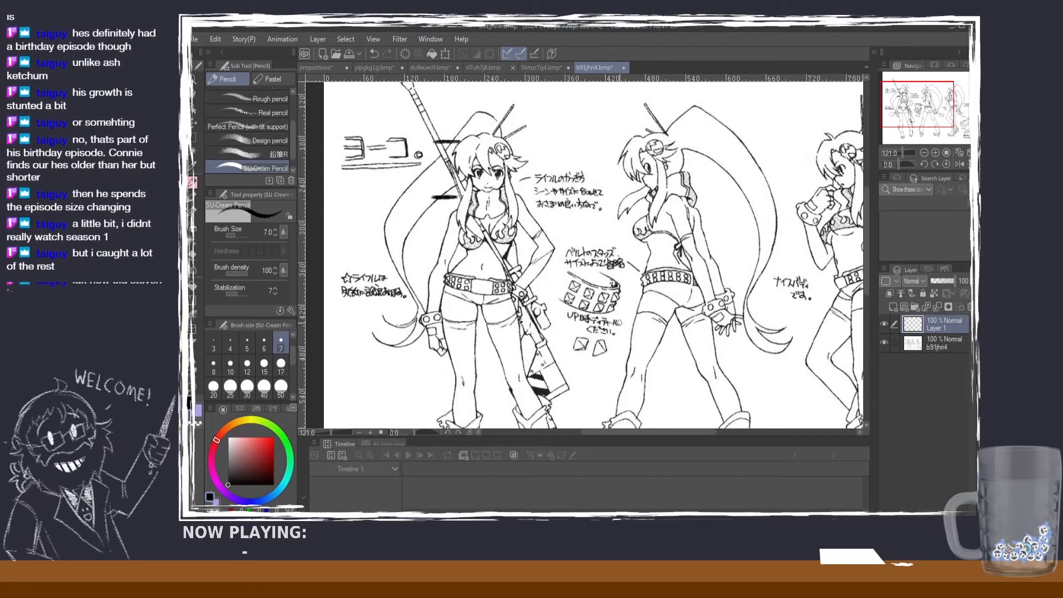
# Step: Copy the two head-height marks with a rectangular selection, paste them, and move the copy one head height down the front-view figure
pyautogui.click(193, 136)
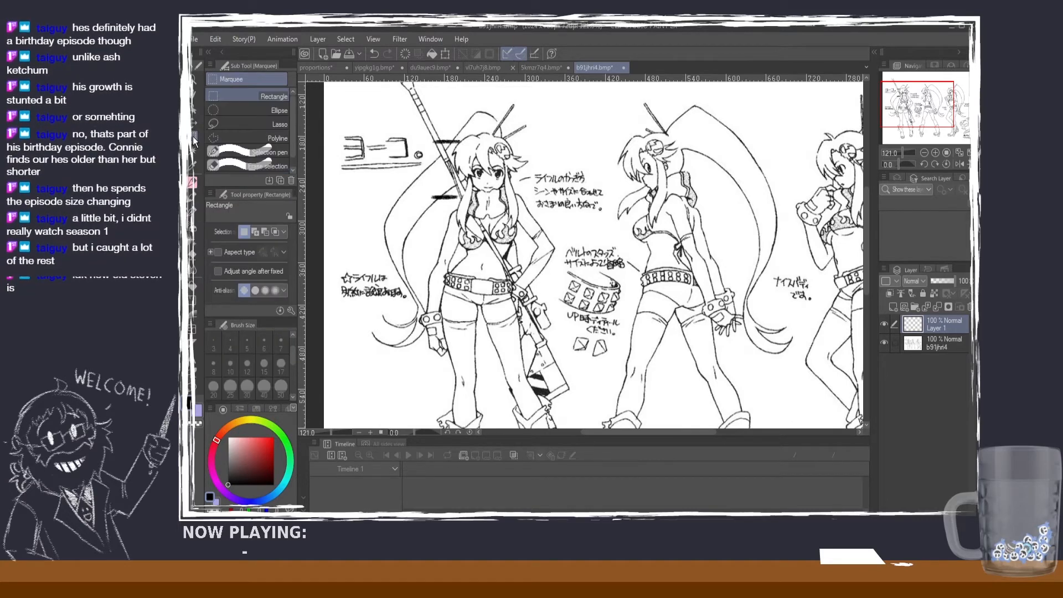
pyautogui.moveTo(424, 129); pyautogui.dragTo(491, 217)
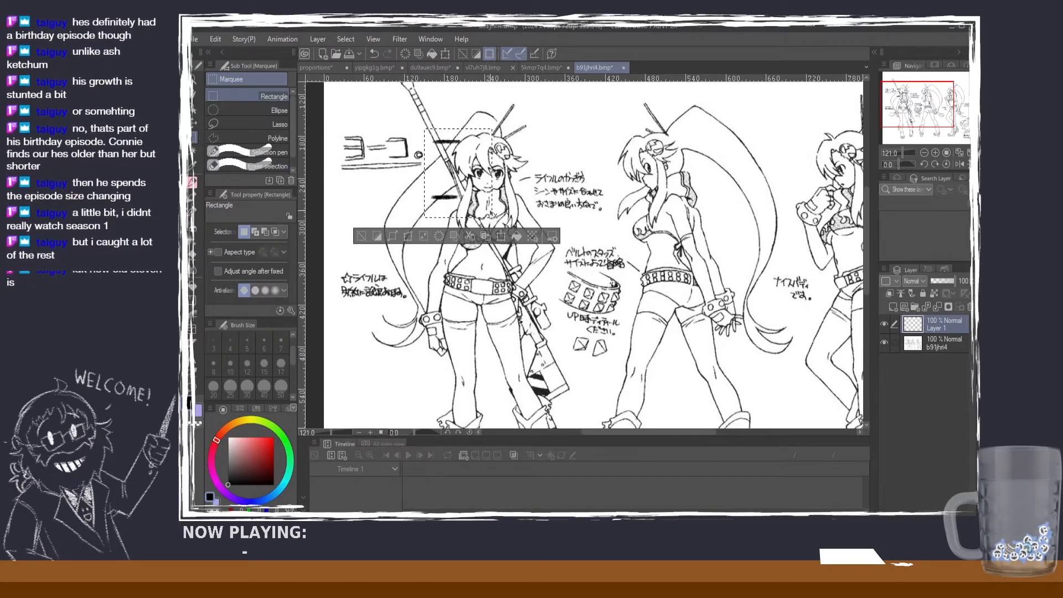
pyautogui.hotkey('ctrl', 'c')
pyautogui.hotkey('ctrl', 'v')
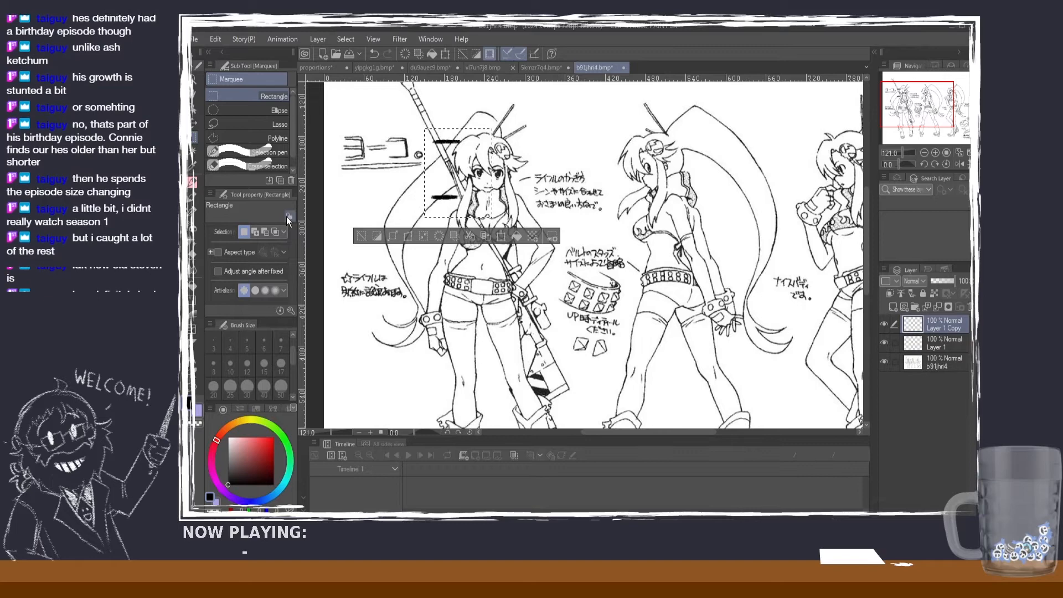
pyautogui.click(362, 236)
pyautogui.click(194, 121)
pyautogui.moveTo(466, 238); pyautogui.dragTo(466, 296)
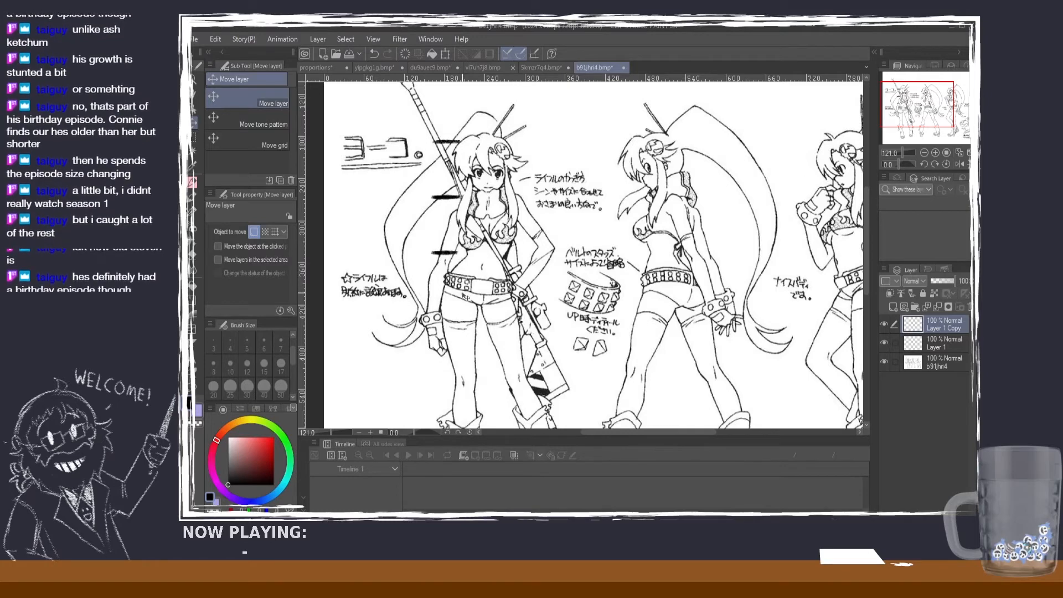
# Step: Paste four more copies of the head-height marks, stacking each one head height lower down the front-view figure to the boots
pyautogui.hotkey('ctrl', 'v')
pyautogui.moveTo(456, 346); pyautogui.dragTo(440, 404)
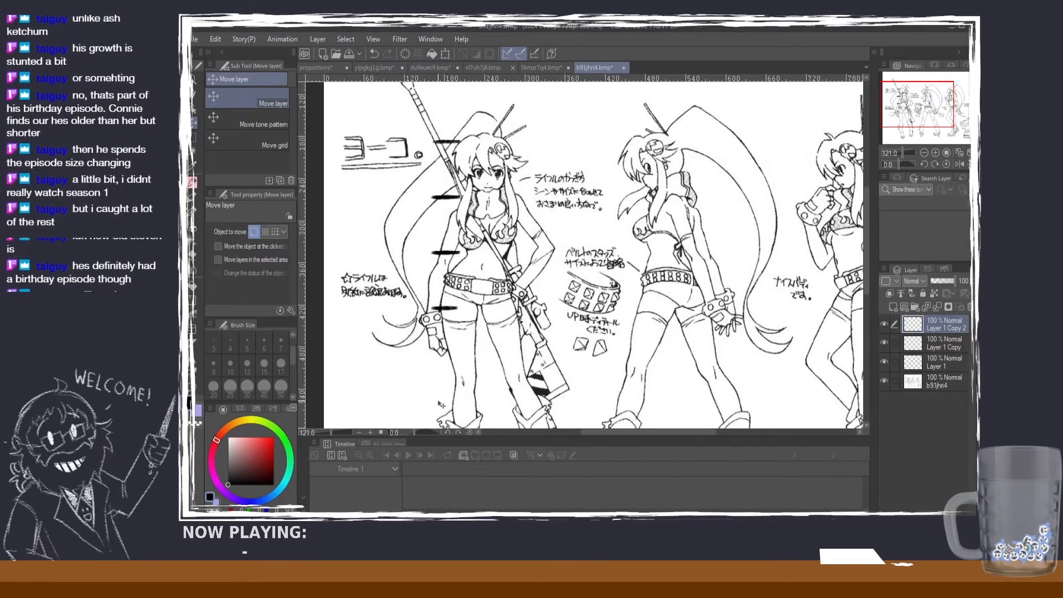
pyautogui.hotkey('ctrl', 'v')
pyautogui.moveTo(448, 410); pyautogui.dragTo(459, 431)
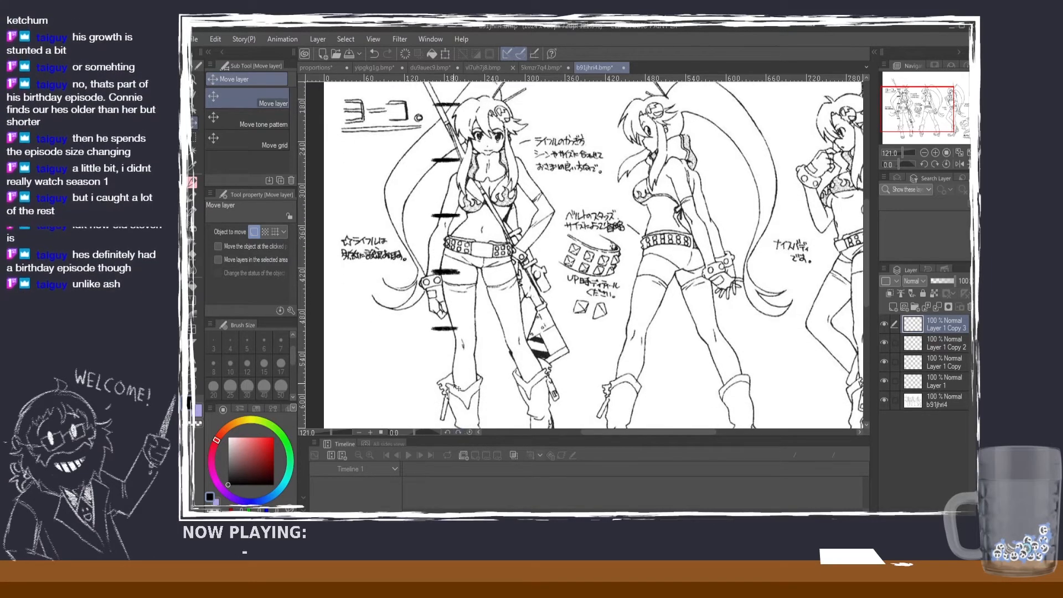
pyautogui.moveTo(453, 381); pyautogui.dragTo(452, 379)
pyautogui.hotkey('ctrl', 'v')
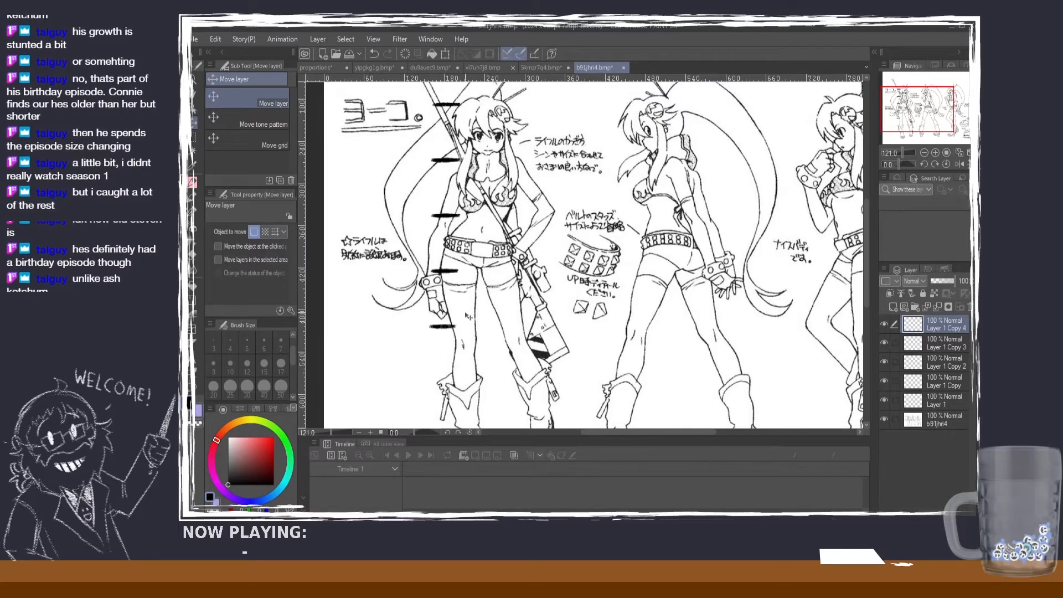
pyautogui.moveTo(466, 303); pyautogui.dragTo(464, 412)
pyautogui.hotkey('ctrl', 'v')
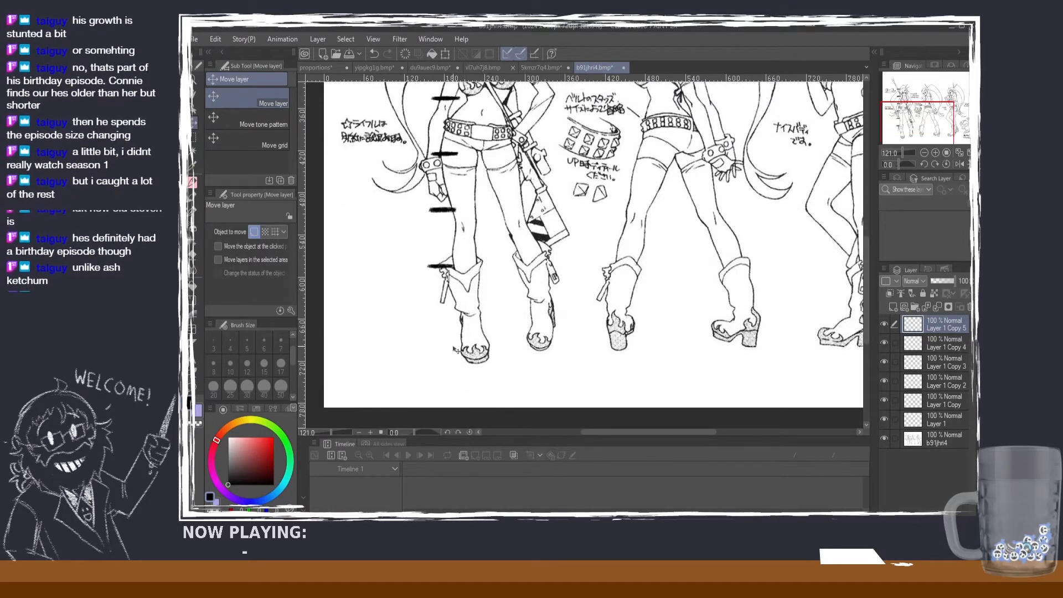
pyautogui.moveTo(464, 223); pyautogui.dragTo(475, 358)
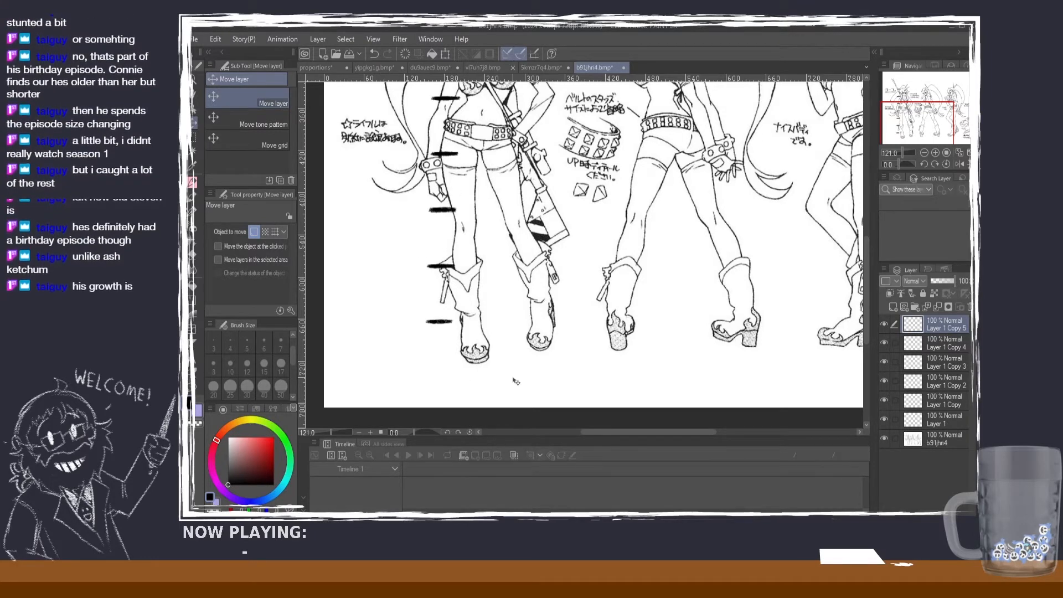
# Step: Examine how the stacked head-height marks line up with the front-view figure from head to feet
pyautogui.scroll(3, 516, 382)
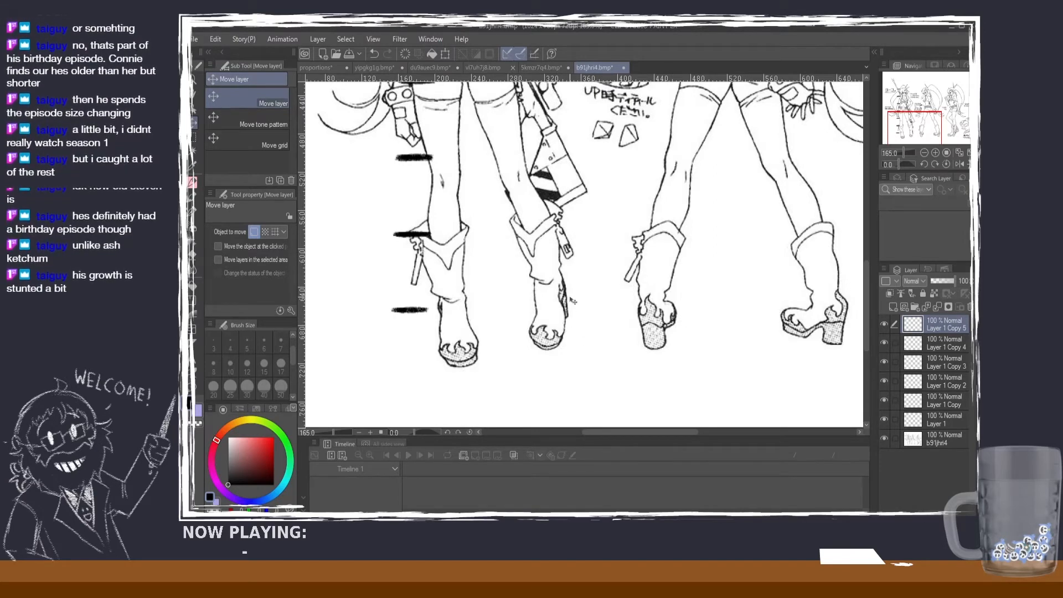
pyautogui.scroll(-3, 468, 263)
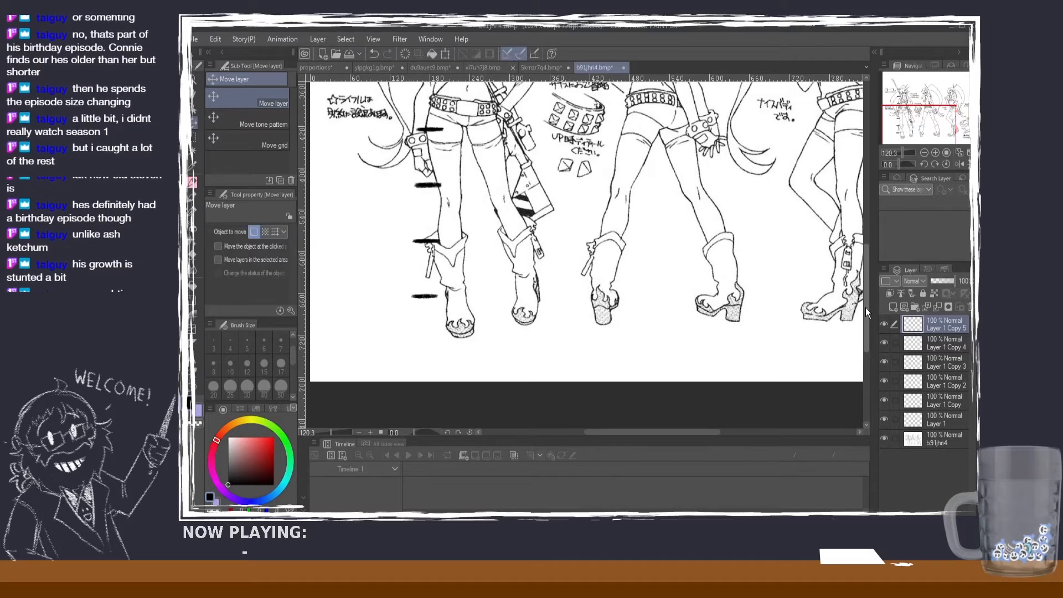
pyautogui.moveTo(865, 307); pyautogui.dragTo(858, 262)
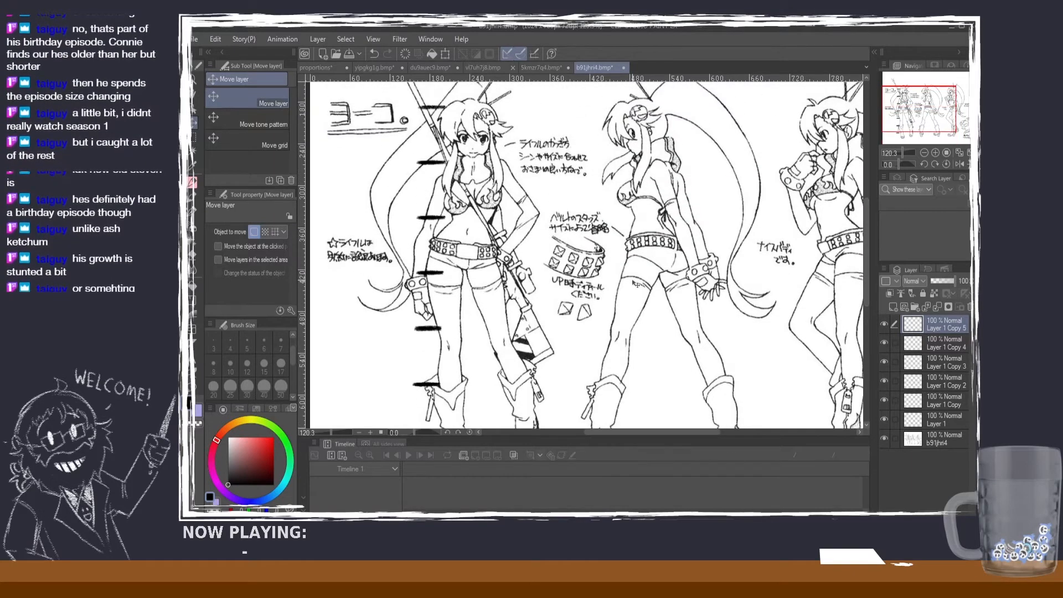
pyautogui.scroll(-1, 632, 279)
pyautogui.scroll(1, 479, 232)
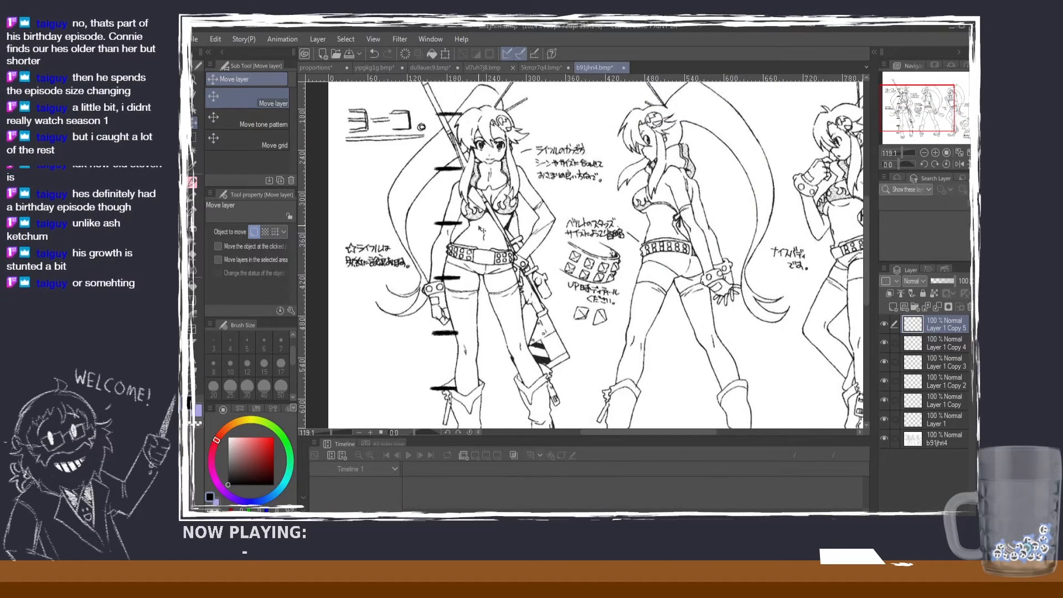
pyautogui.scroll(-1, 526, 227)
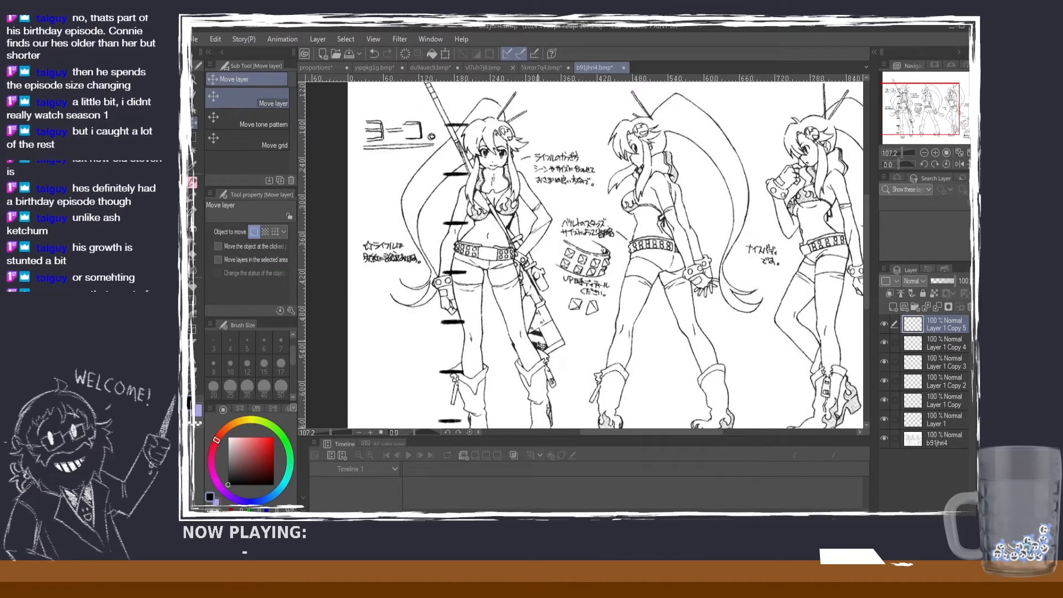
pyautogui.scroll(-1, 693, 352)
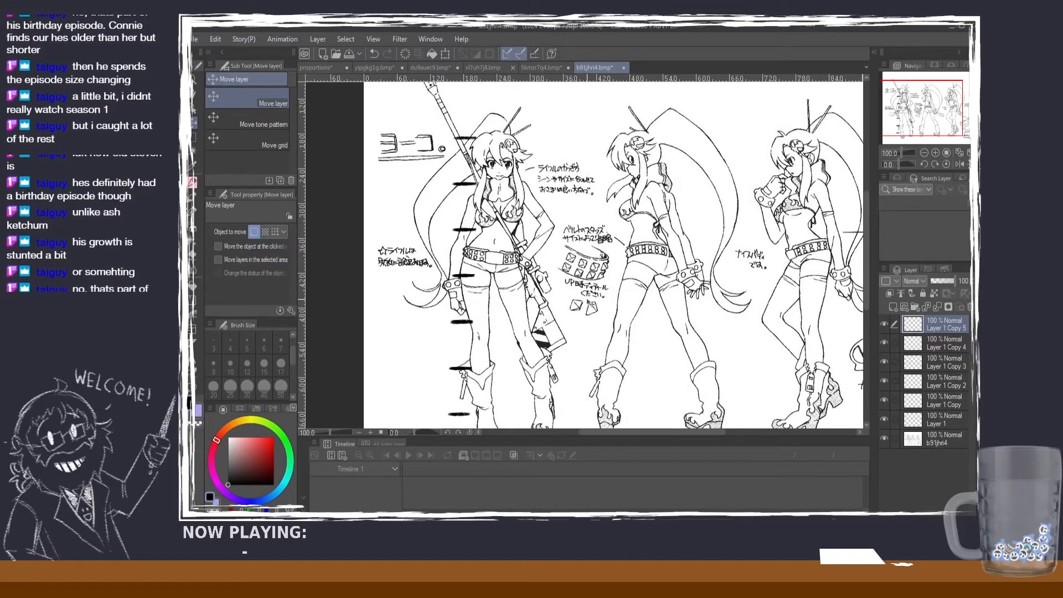
pyautogui.scroll(-1, 641, 295)
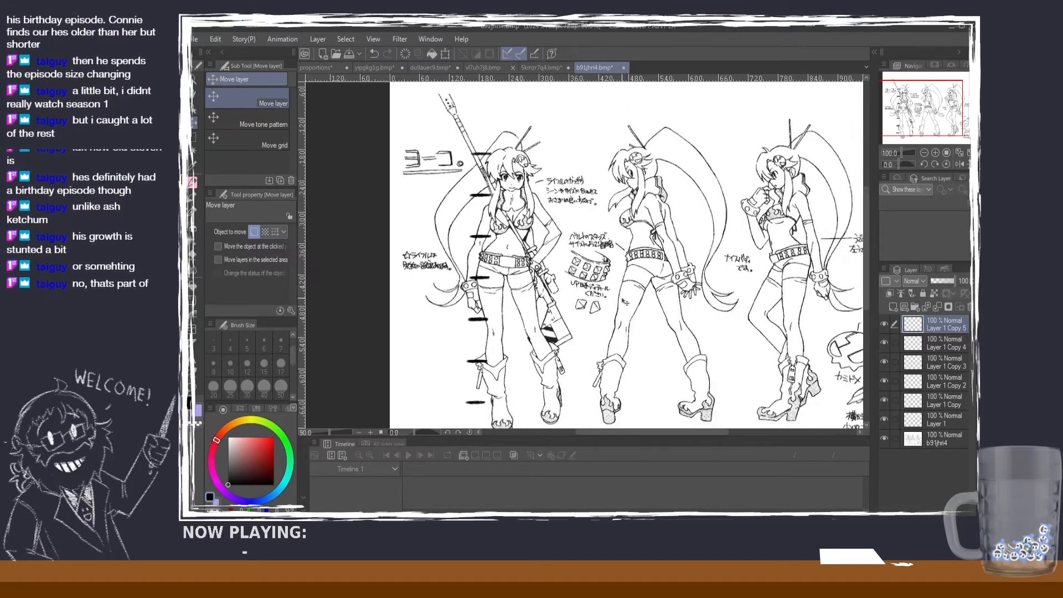
pyautogui.scroll(1, 624, 302)
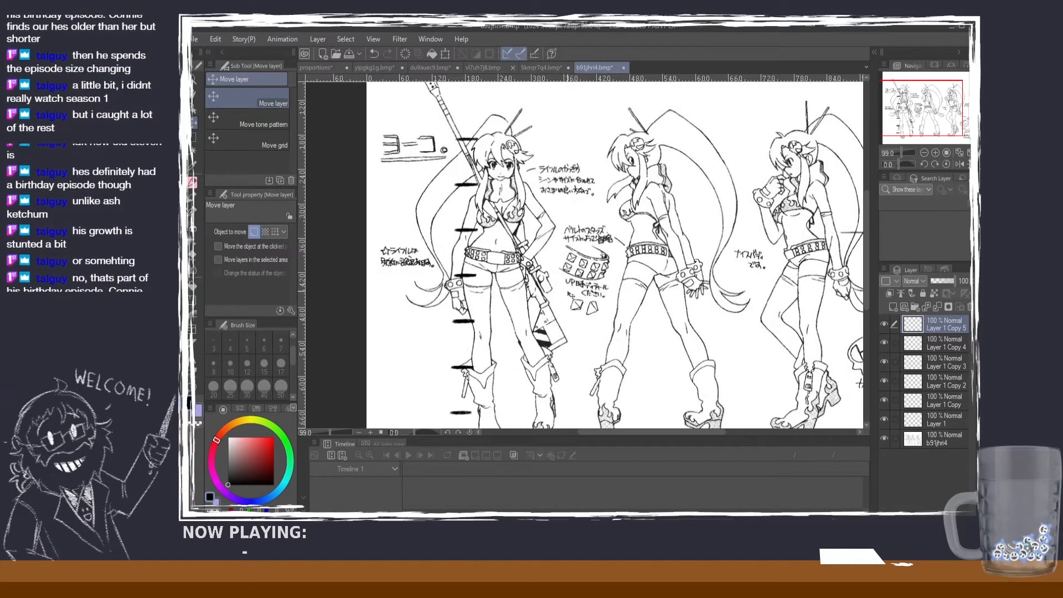
pyautogui.scroll(-1, 698, 316)
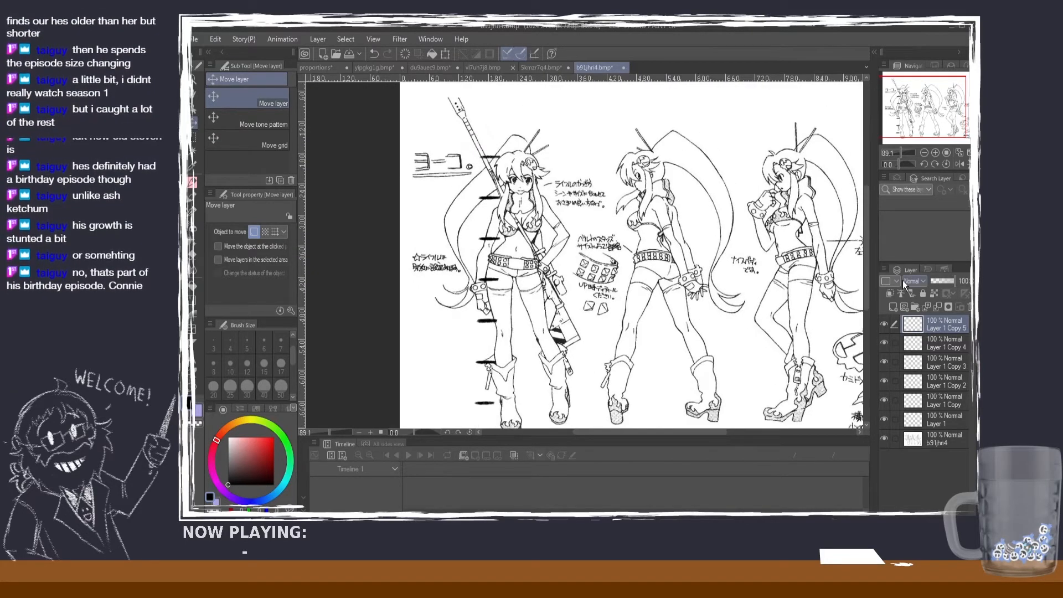
pyautogui.scroll(1, 619, 140)
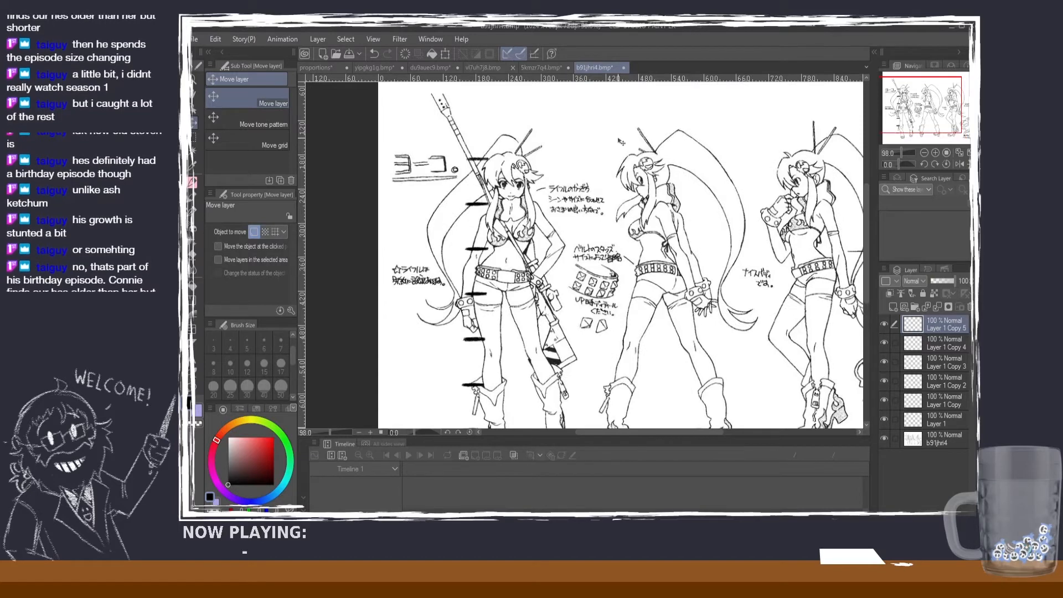
pyautogui.scroll(1, 537, 249)
pyautogui.scroll(1, 507, 224)
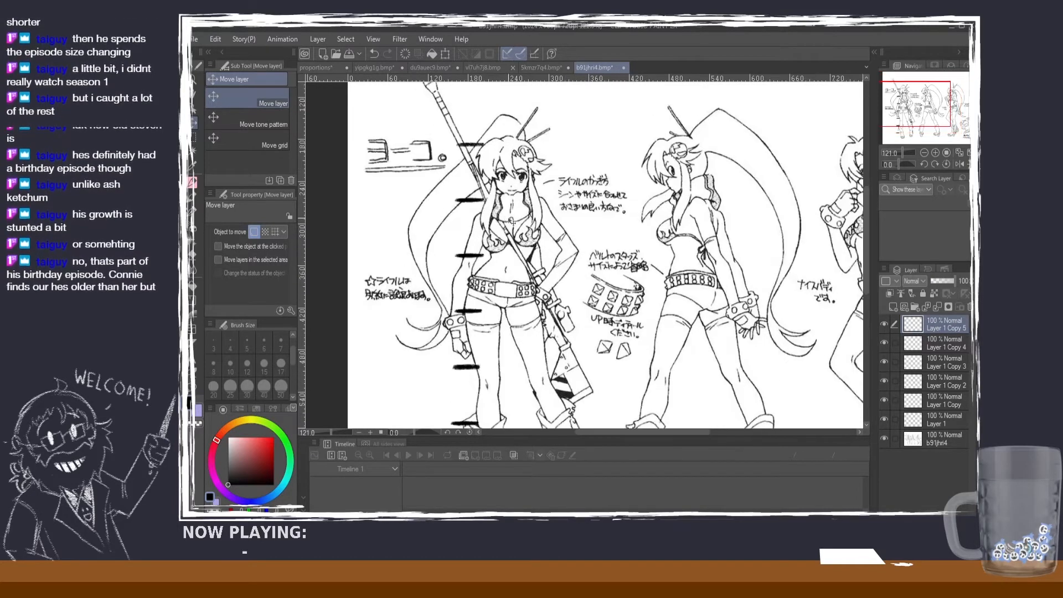
pyautogui.scroll(1, 494, 221)
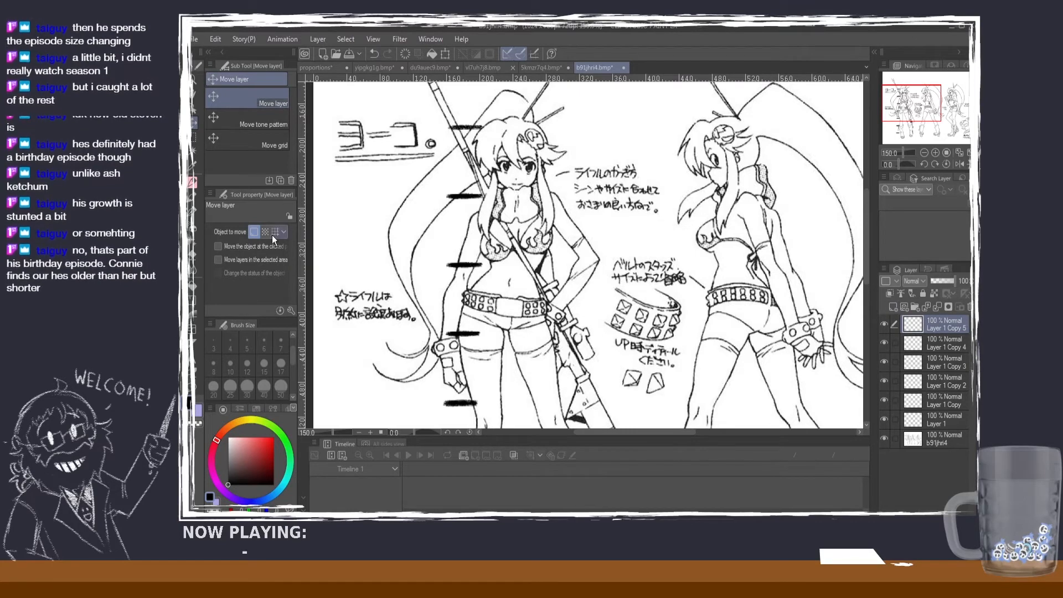
# Step: Try short pencil marks on both sides of the front-view figure's neck, and undo them
pyautogui.press('p')
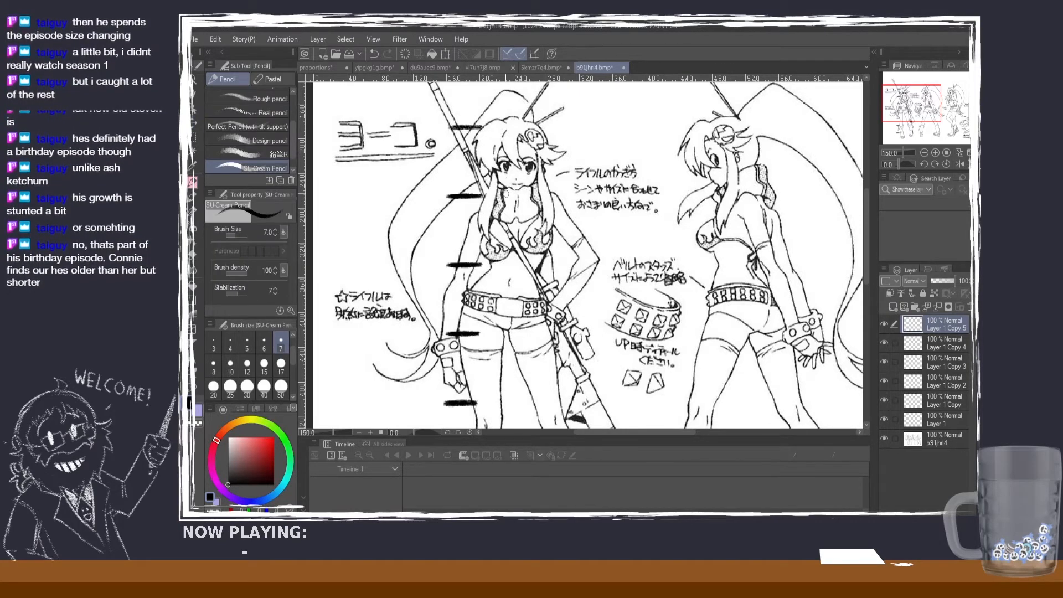
pyautogui.moveTo(510, 200); pyautogui.dragTo(506, 219)
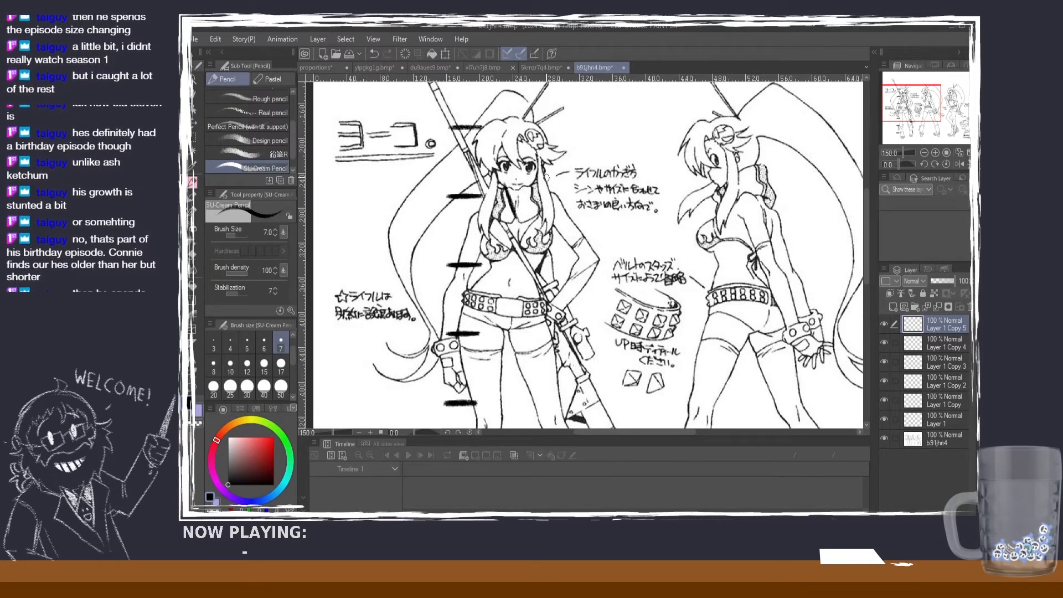
pyautogui.moveTo(554, 189); pyautogui.dragTo(556, 204)
pyautogui.hotkey('ctrl', 'z')
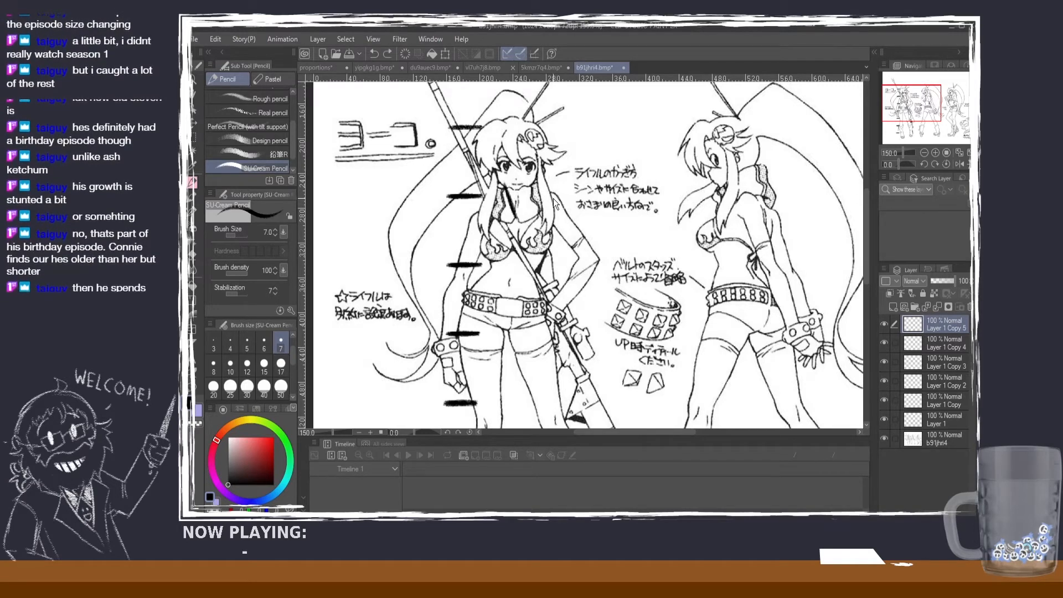
pyautogui.hotkey('ctrl', 'z')
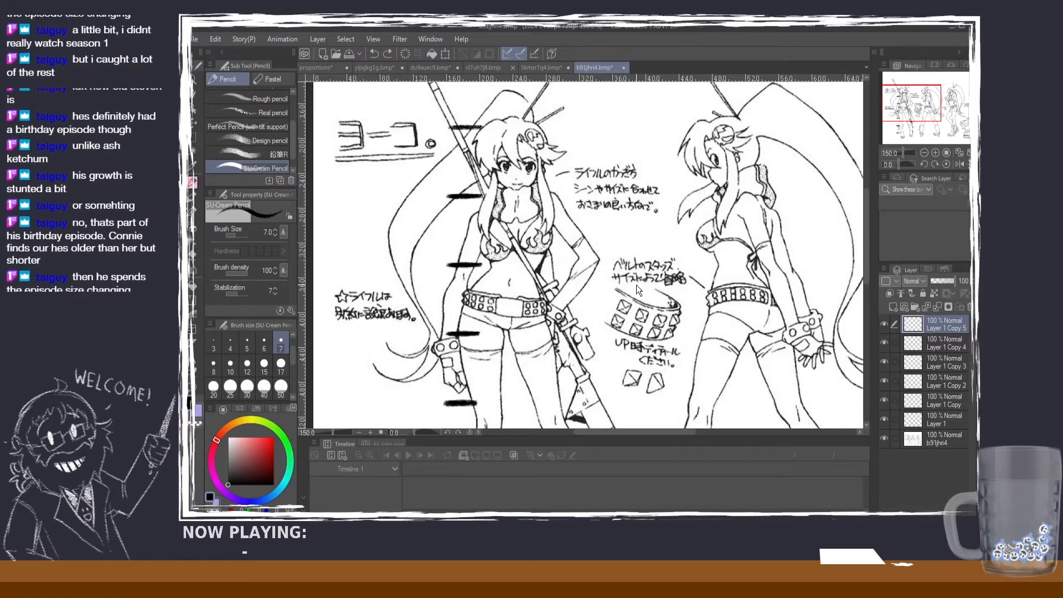
# Step: Paste another copy of the head-height marks, move it onto the front-view figure's head, and rotate it nearly upright to span the shoulders
pyautogui.hotkey('ctrl', 'v')
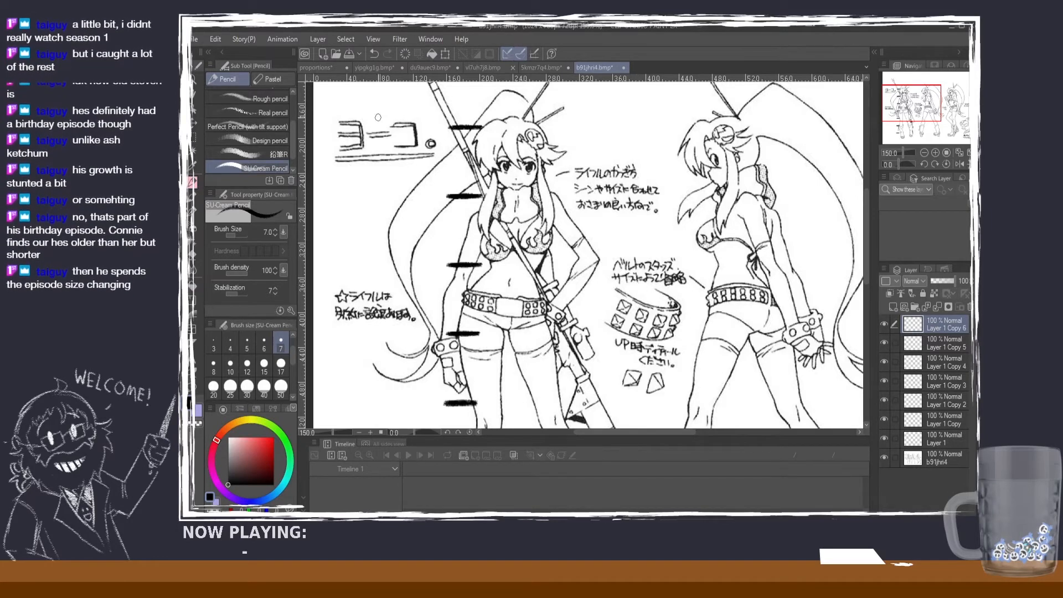
pyautogui.click(194, 121)
pyautogui.moveTo(584, 219); pyautogui.dragTo(619, 222)
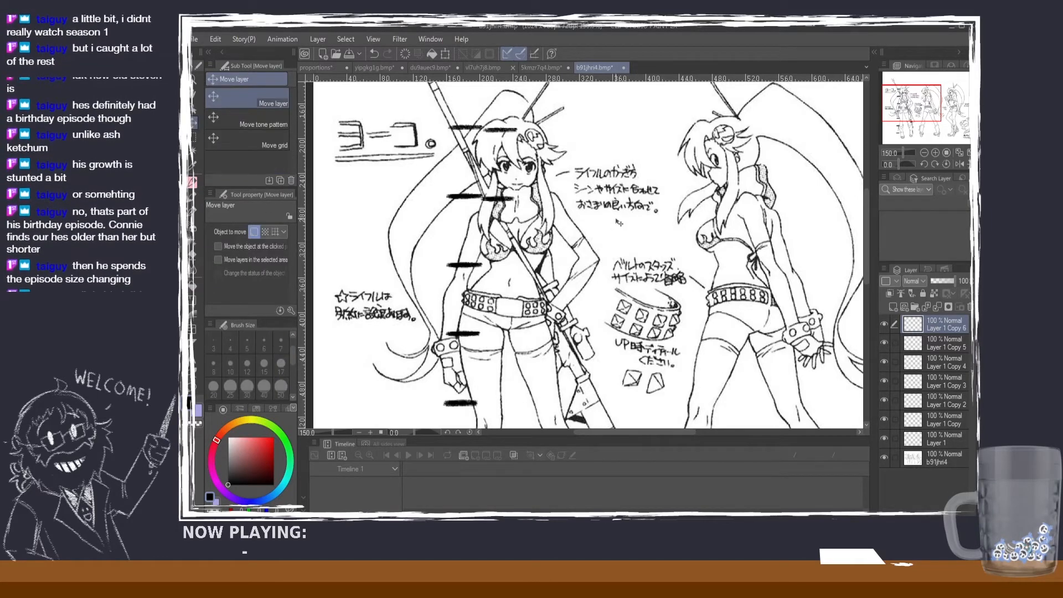
pyautogui.click(445, 53)
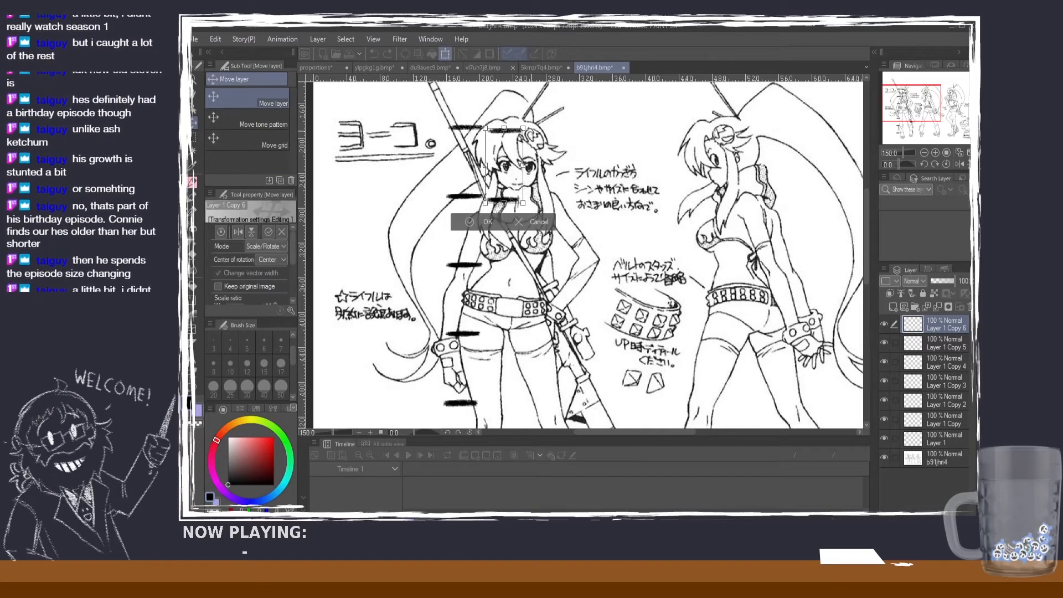
pyautogui.moveTo(531, 129); pyautogui.dragTo(549, 193)
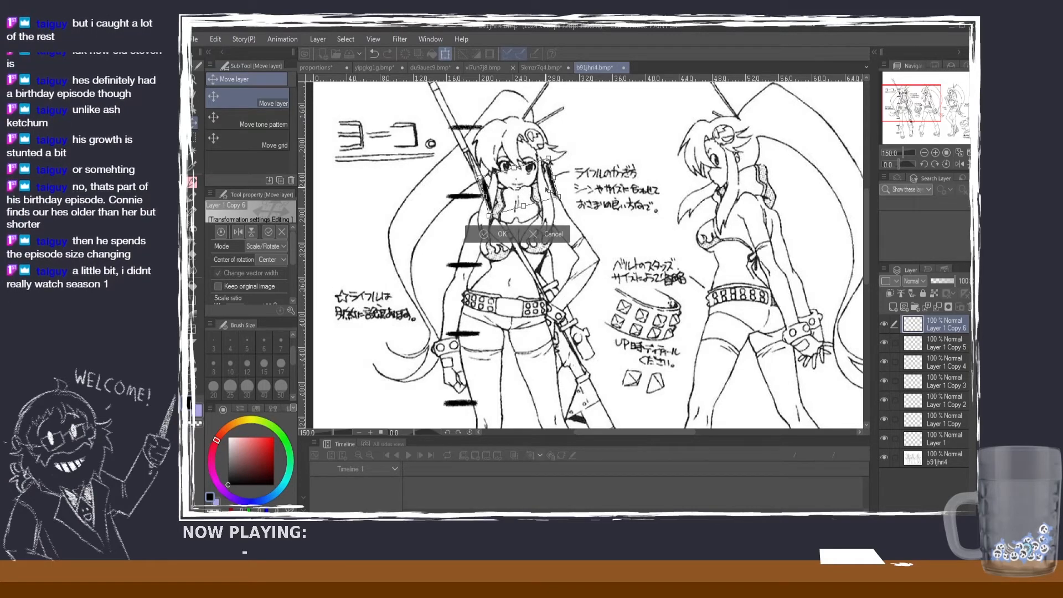
pyautogui.click(503, 234)
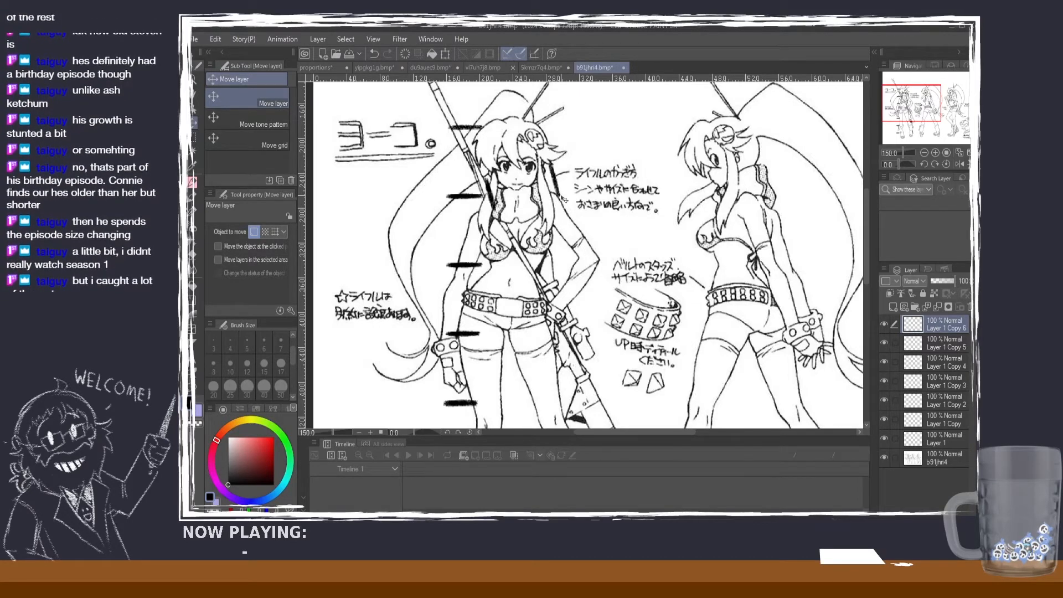
# Step: Try to move the rotated pair of marks up beside the front-view figure's head, and cancel the transformation
pyautogui.scroll(-2, 590, 287)
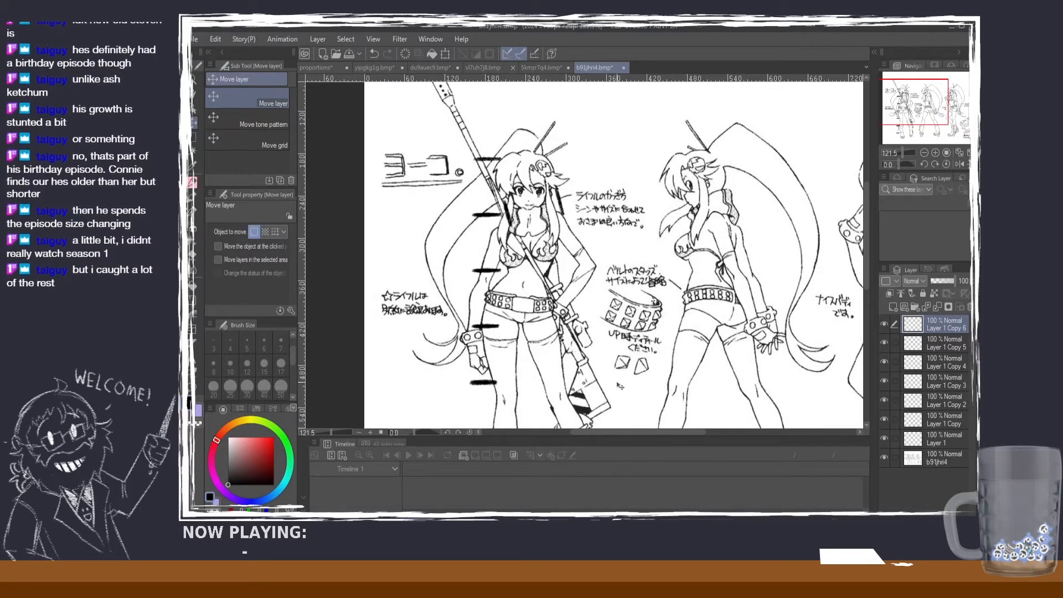
pyautogui.scroll(-1, 551, 274)
pyautogui.scroll(2, 554, 232)
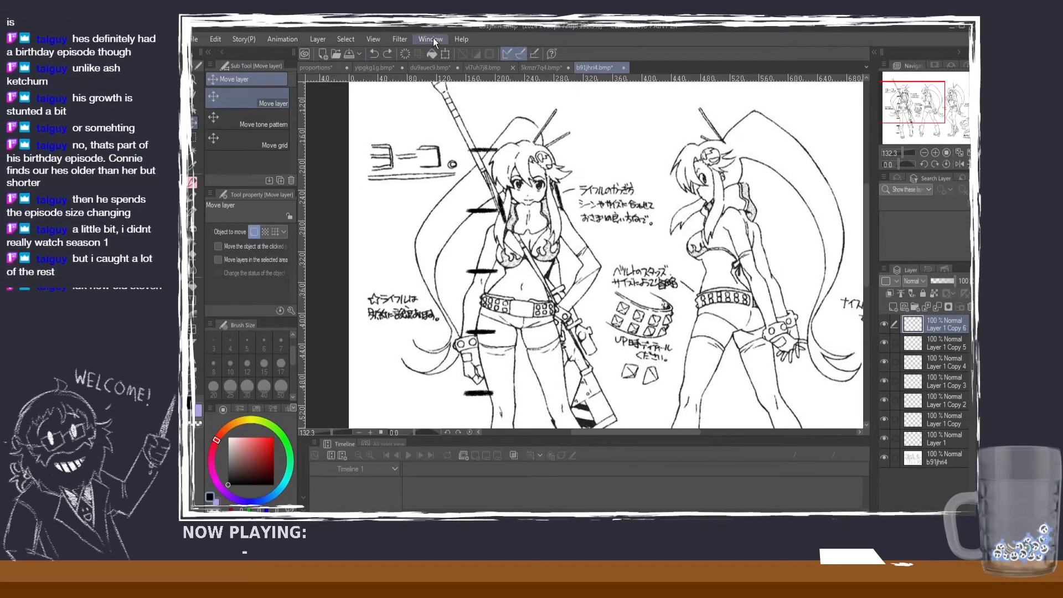
pyautogui.click(445, 53)
pyautogui.moveTo(574, 192); pyautogui.dragTo(589, 165)
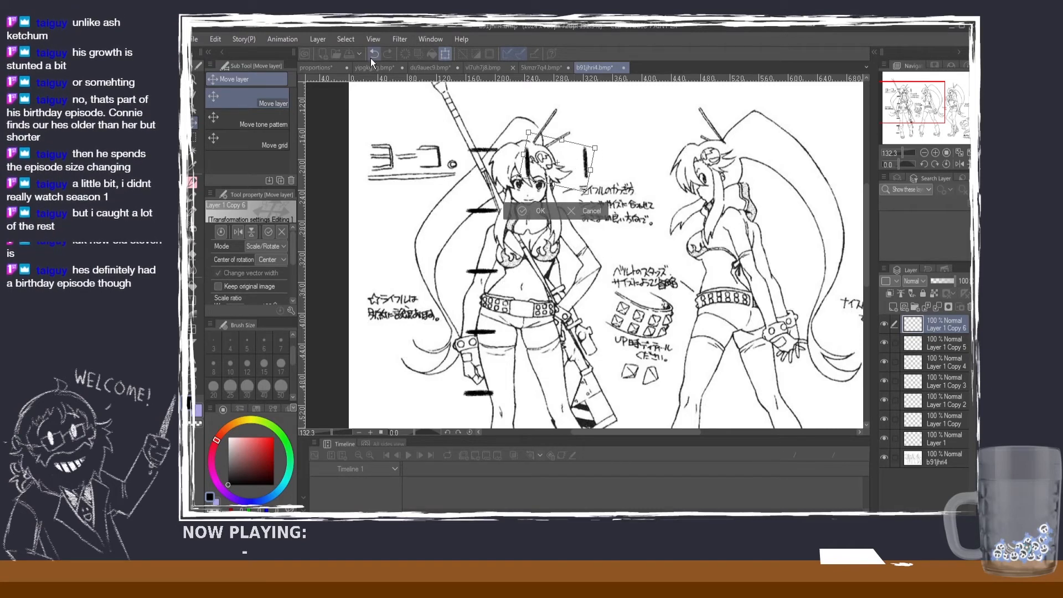
pyautogui.click(583, 213)
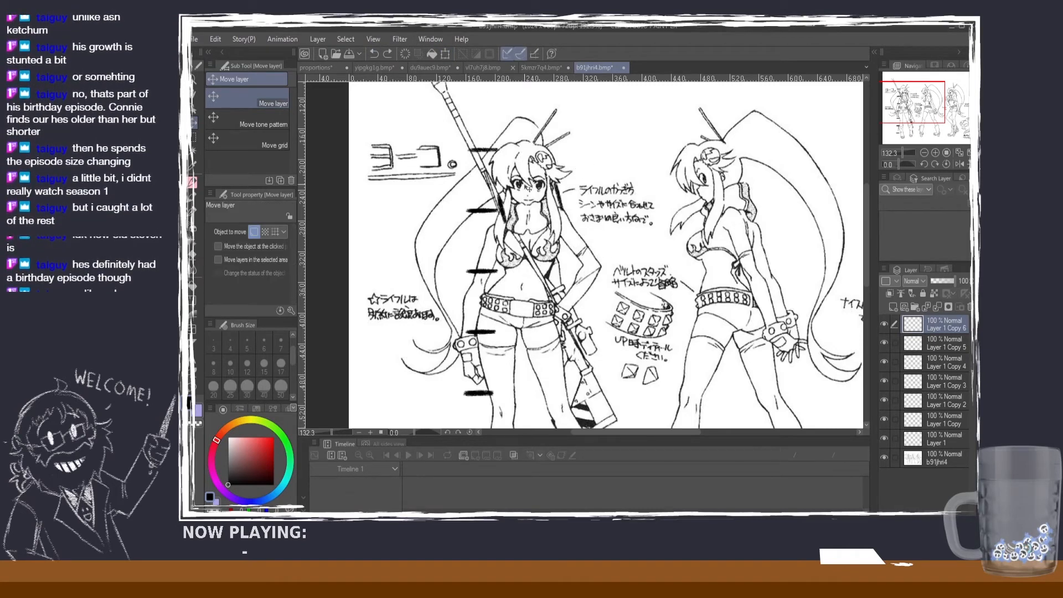
# Step: Switch to the reference sheet du9auec9.bmp to view its marked proportions
pyautogui.click(367, 68)
pyautogui.click(427, 71)
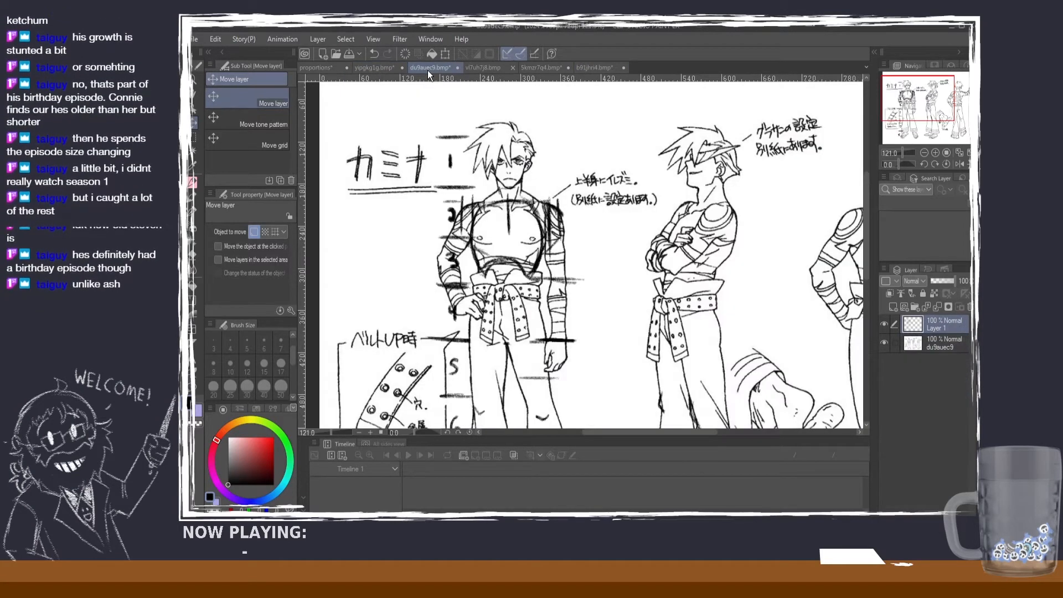
# Step: Examine the marked torso and shoulders on du9auec9.bmp, and the head-height marks on the rifle-carrying character's sheet
pyautogui.scroll(1, 470, 234)
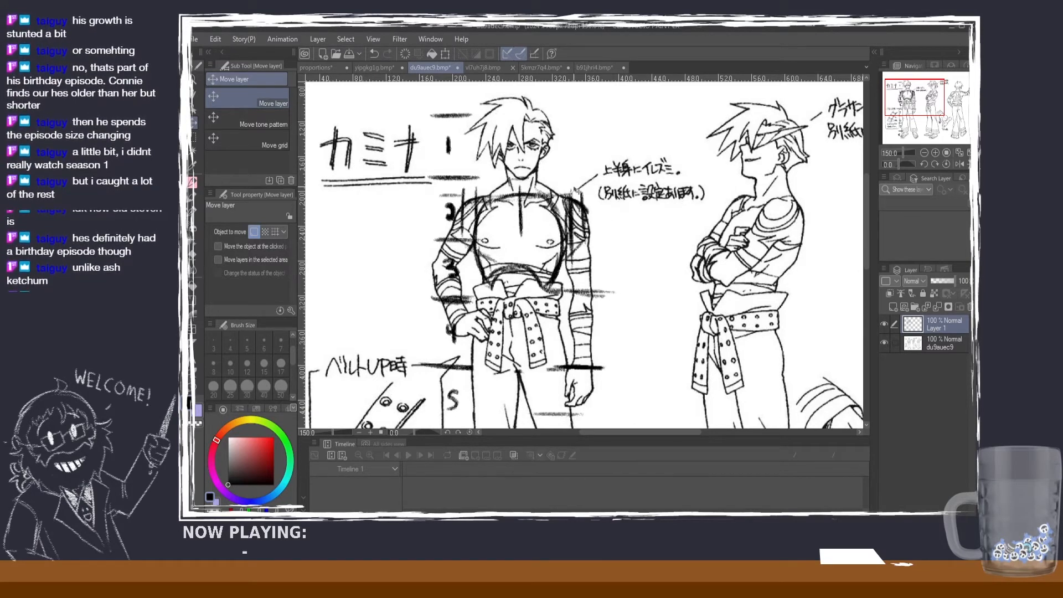
pyautogui.scroll(-1, 561, 189)
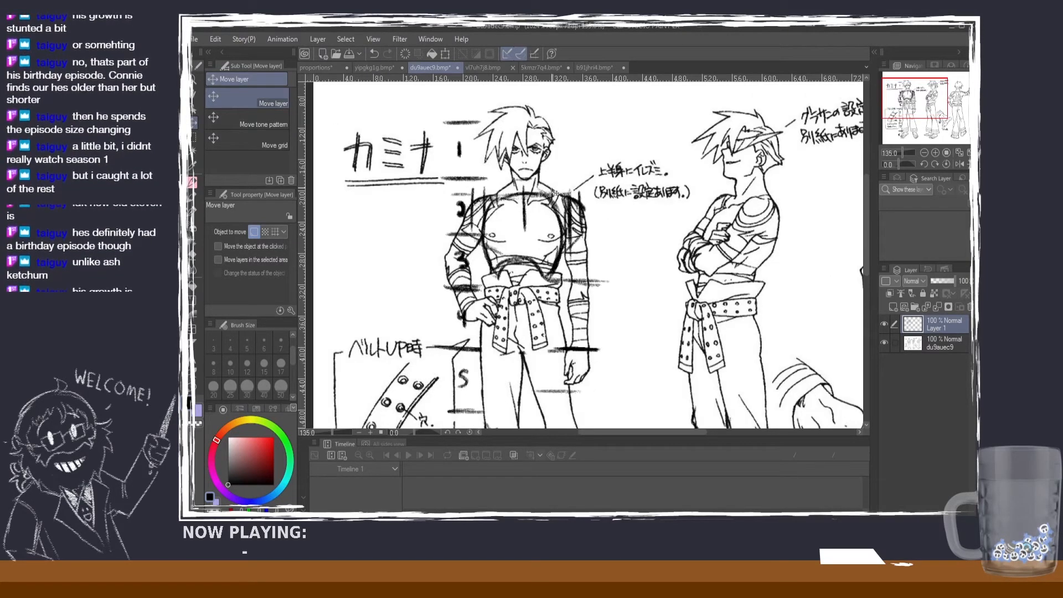
pyautogui.scroll(1, 546, 206)
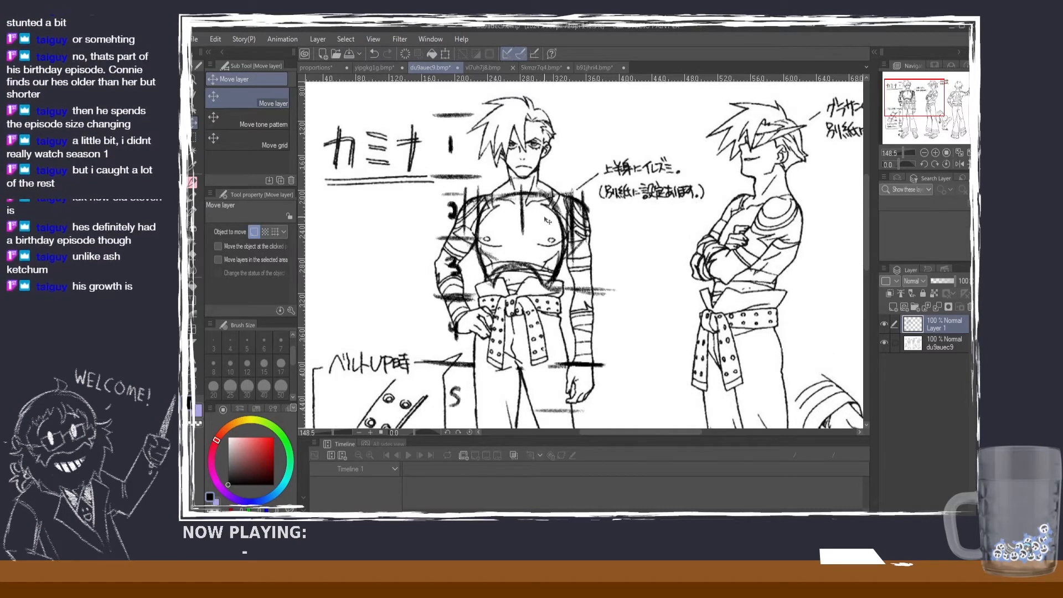
pyautogui.scroll(1, 539, 214)
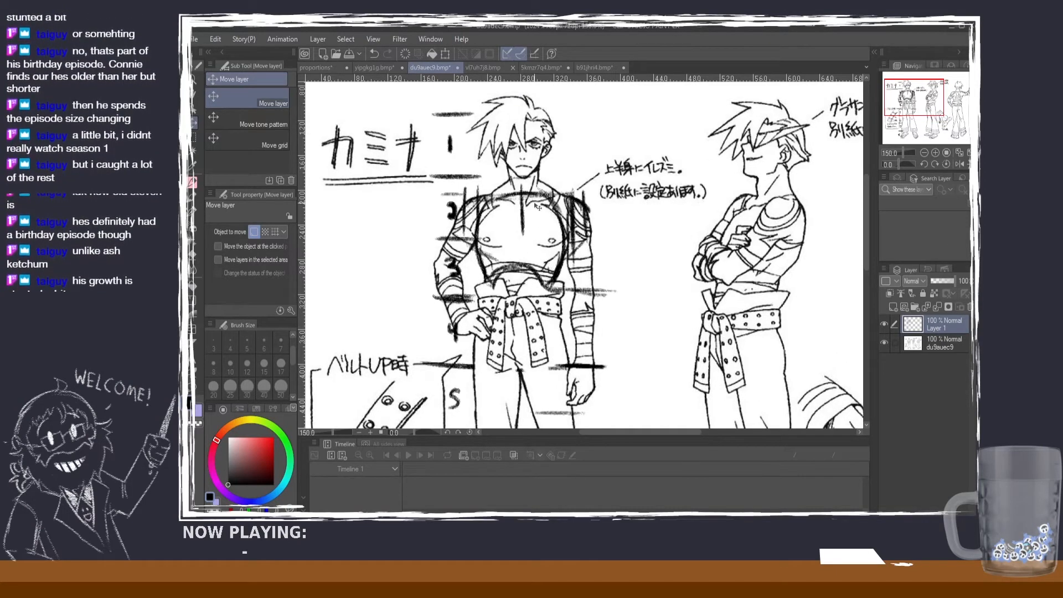
pyautogui.click(604, 71)
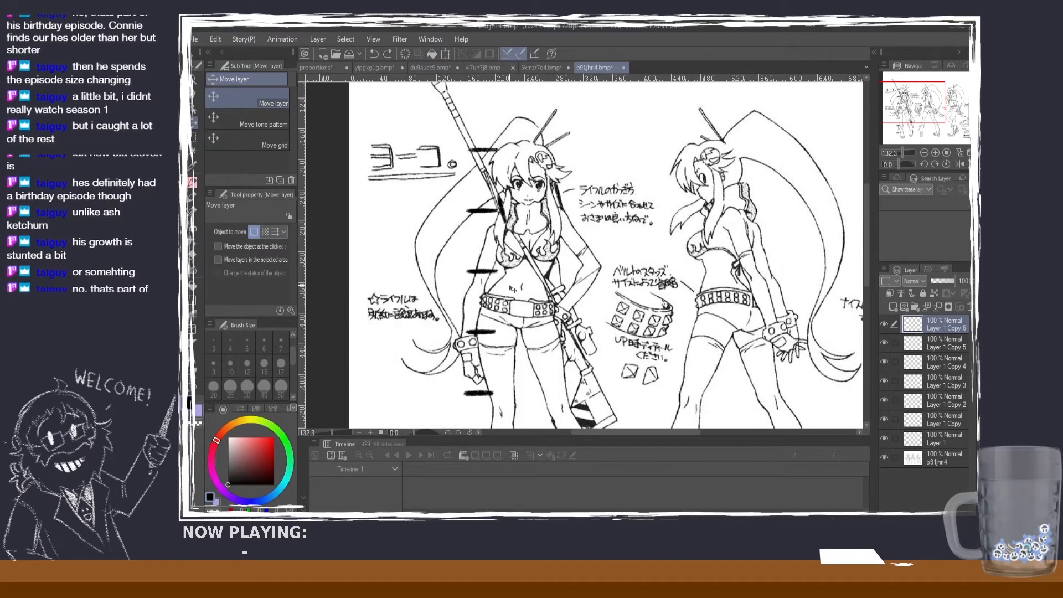
pyautogui.moveTo(497, 287)
pyautogui.mouseDown()
pyautogui.moveTo(511, 281)
pyautogui.moveTo(500, 278)
pyautogui.mouseUp()
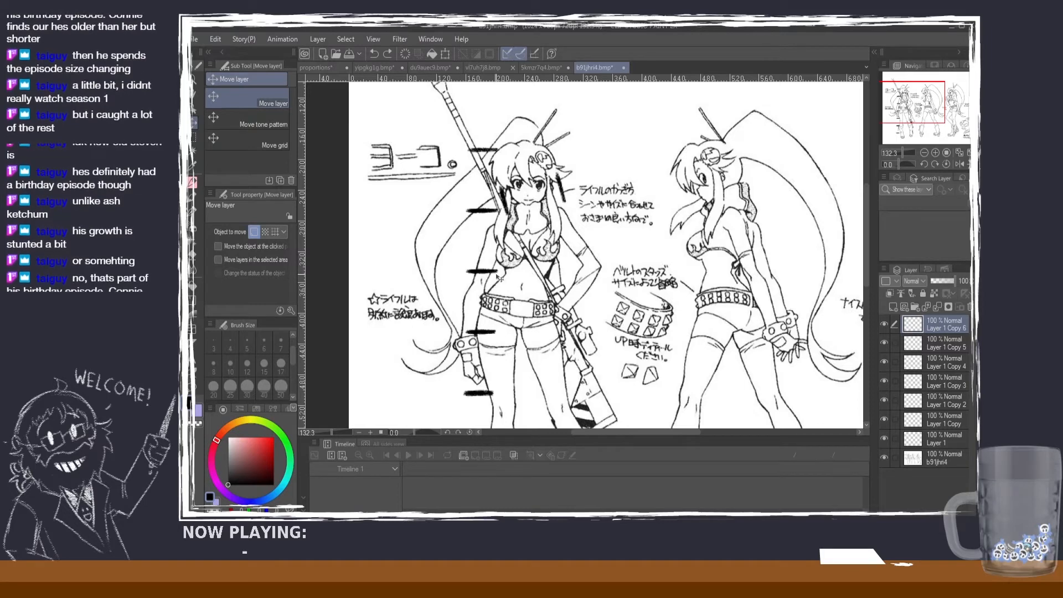
# Step: Go back to the proportions guide and review its adult figure and the notes beside it
pyautogui.click(319, 67)
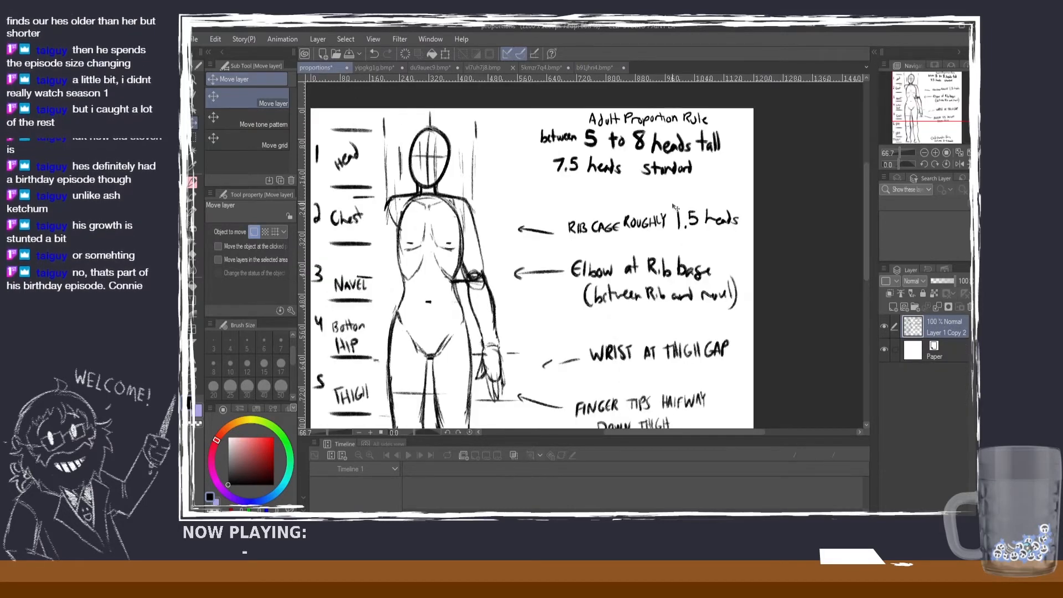
pyautogui.scroll(-2, 631, 206)
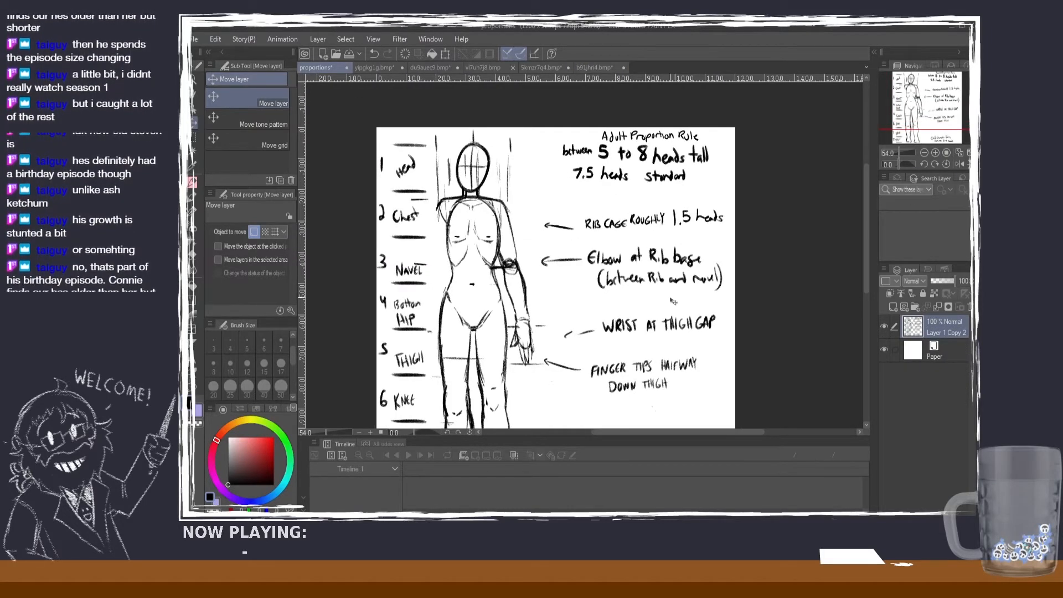
pyautogui.moveTo(866, 207)
pyautogui.mouseDown()
pyautogui.moveTo(862, 238)
pyautogui.moveTo(856, 221)
pyautogui.mouseUp()
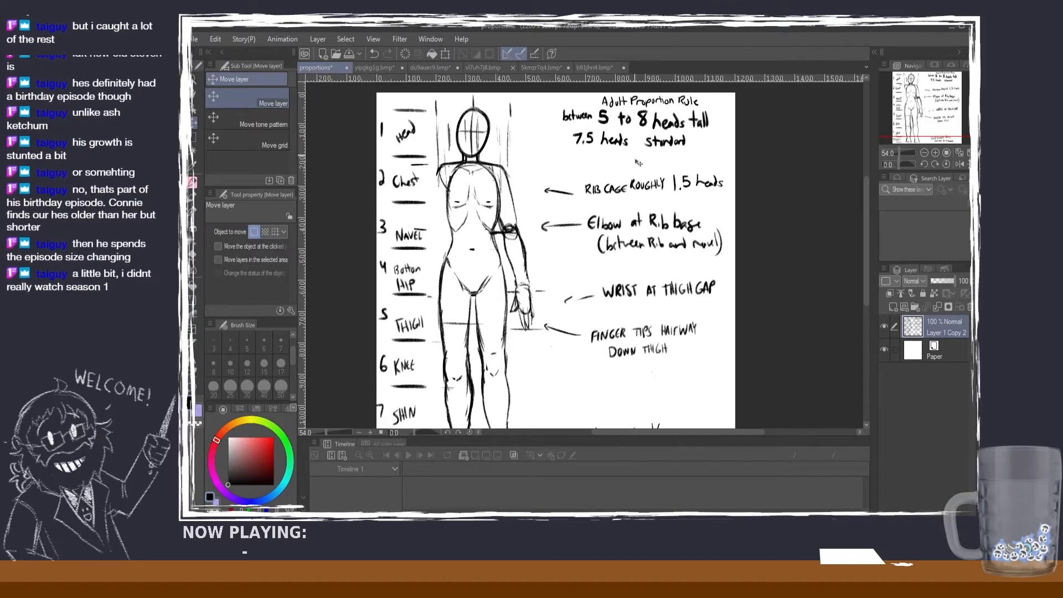
pyautogui.moveTo(863, 222)
pyautogui.mouseDown()
pyautogui.moveTo(864, 240)
pyautogui.moveTo(853, 218)
pyautogui.mouseUp()
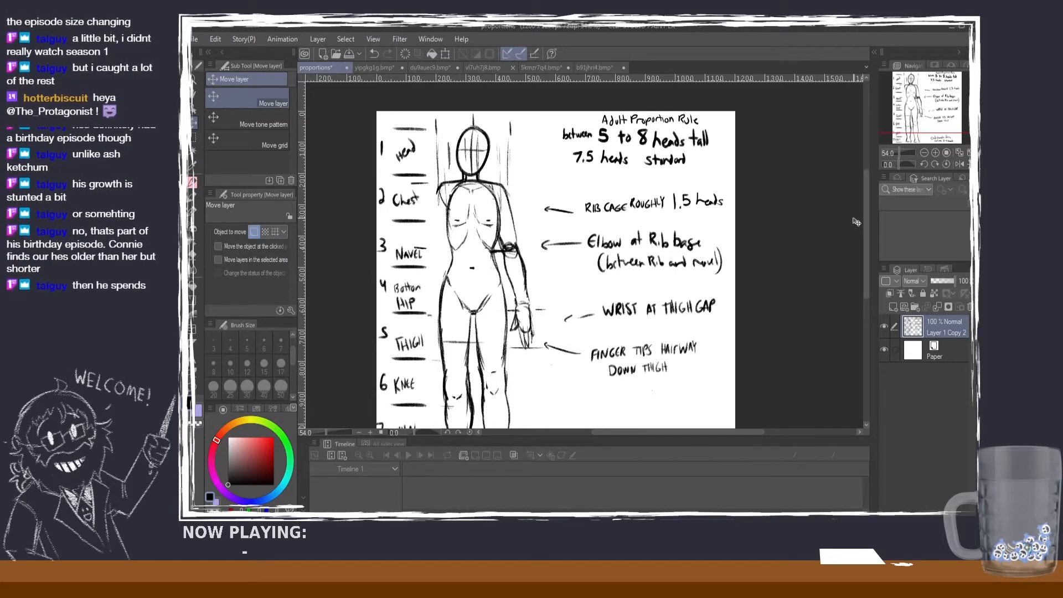
# Step: Inspect the reference sheet headed "Current Re-Design" and close that file
pyautogui.click(478, 67)
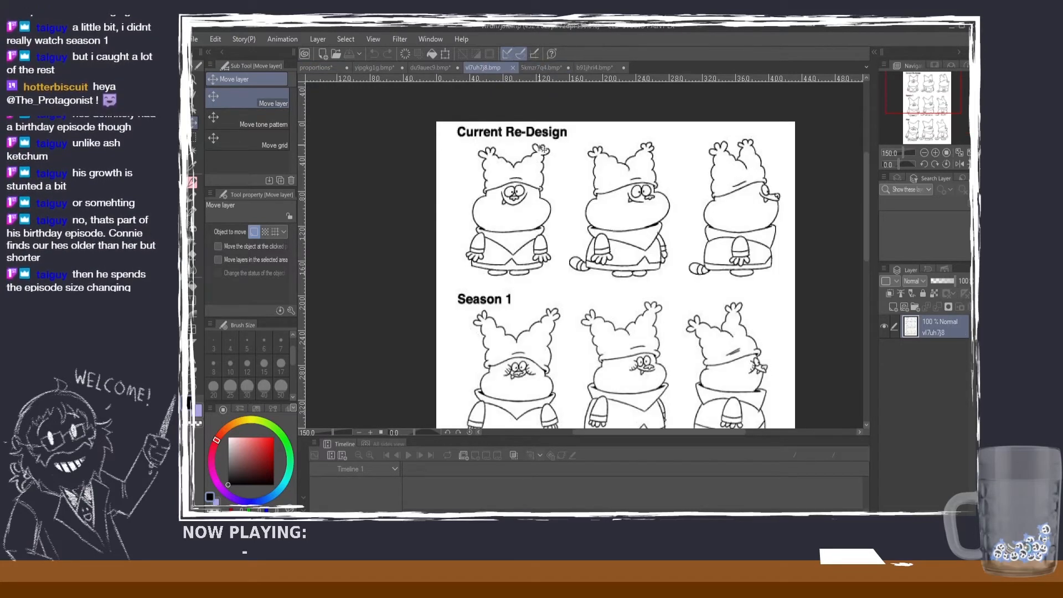
pyautogui.scroll(6, 542, 148)
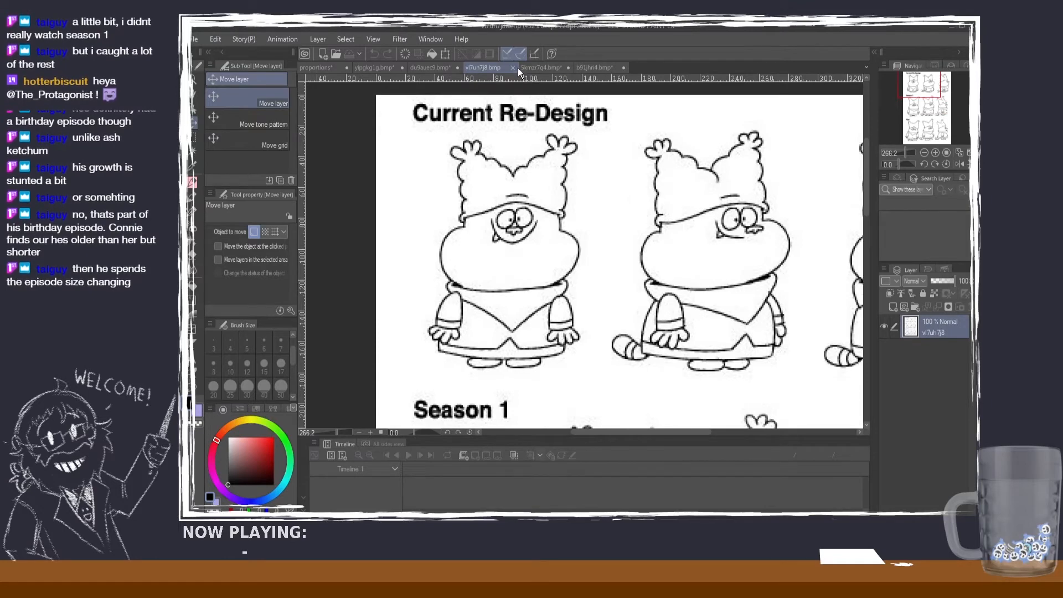
pyautogui.click(512, 67)
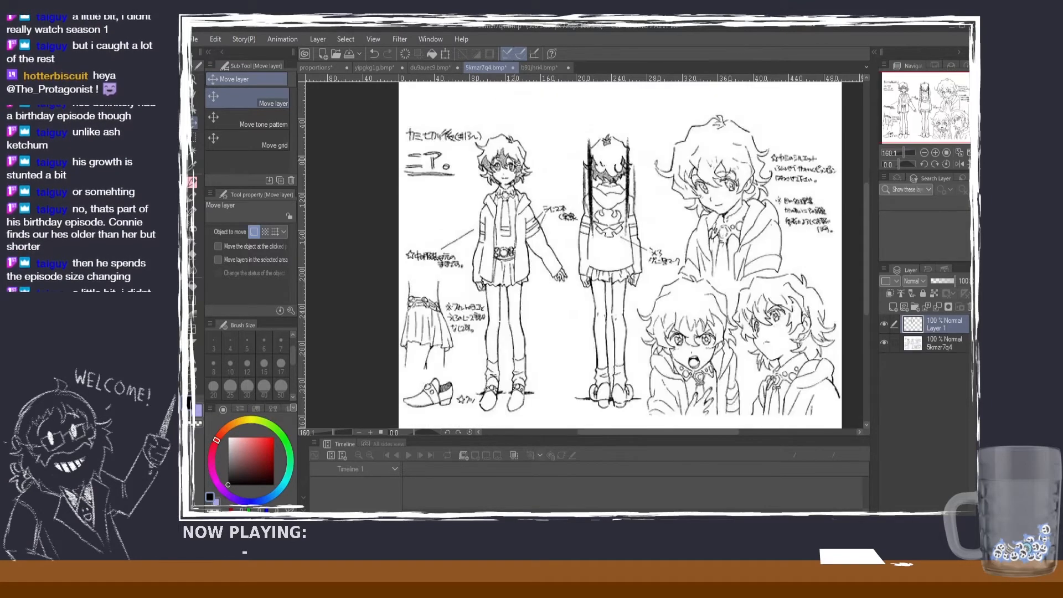
# Step: Compare the figures on 5kmzr7q4.bmp with the numbered head heights on yipgkg1g.bmp and the marked rifle-carrying character
pyautogui.scroll(-1, 513, 165)
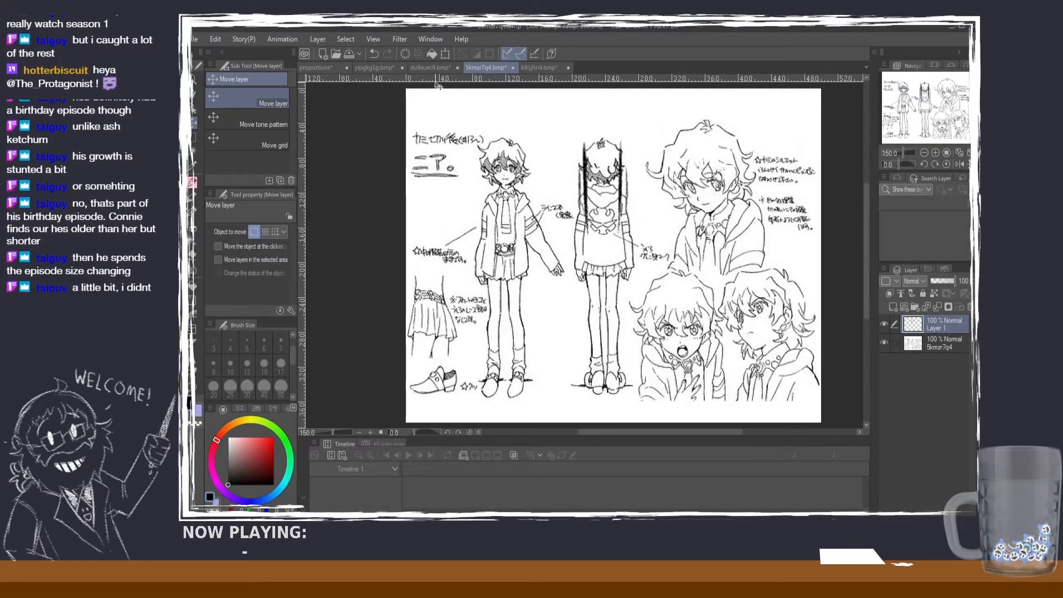
pyautogui.click(412, 69)
pyautogui.click(383, 69)
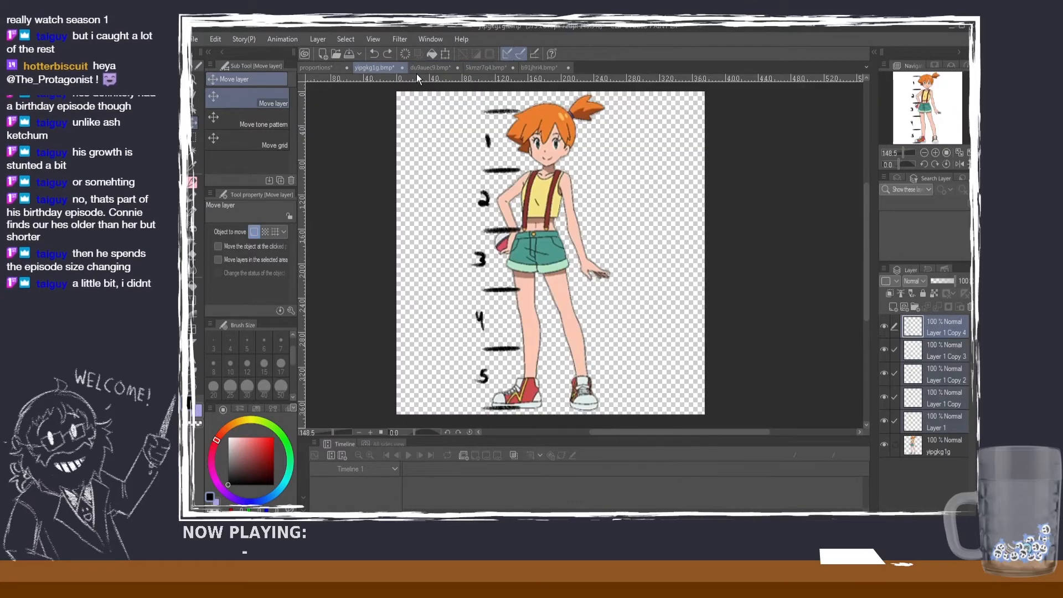
pyautogui.click(489, 68)
pyautogui.scroll(1, 529, 199)
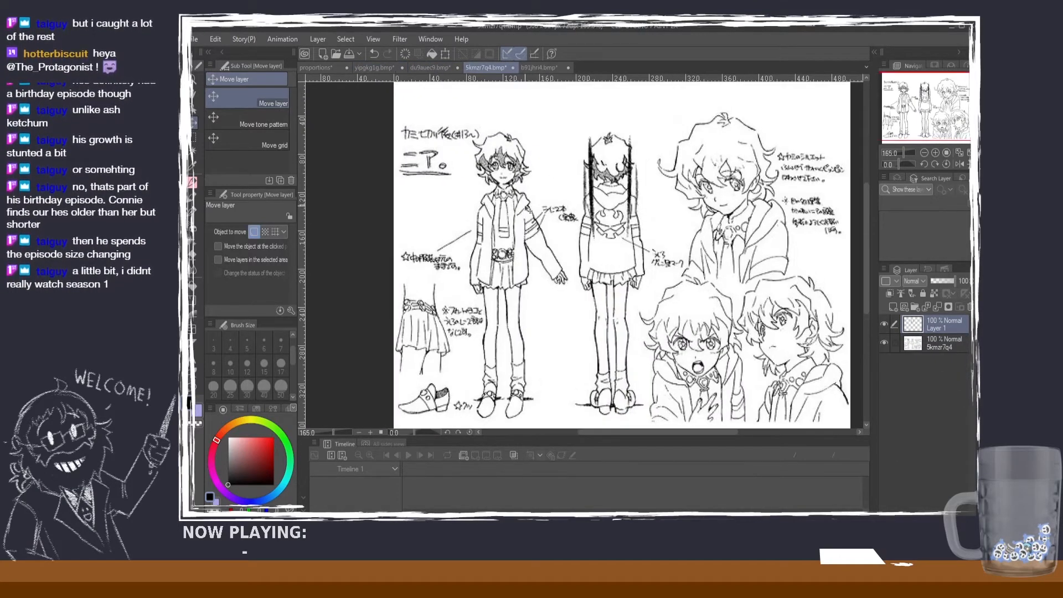
pyautogui.scroll(-1, 526, 207)
pyautogui.scroll(1, 484, 198)
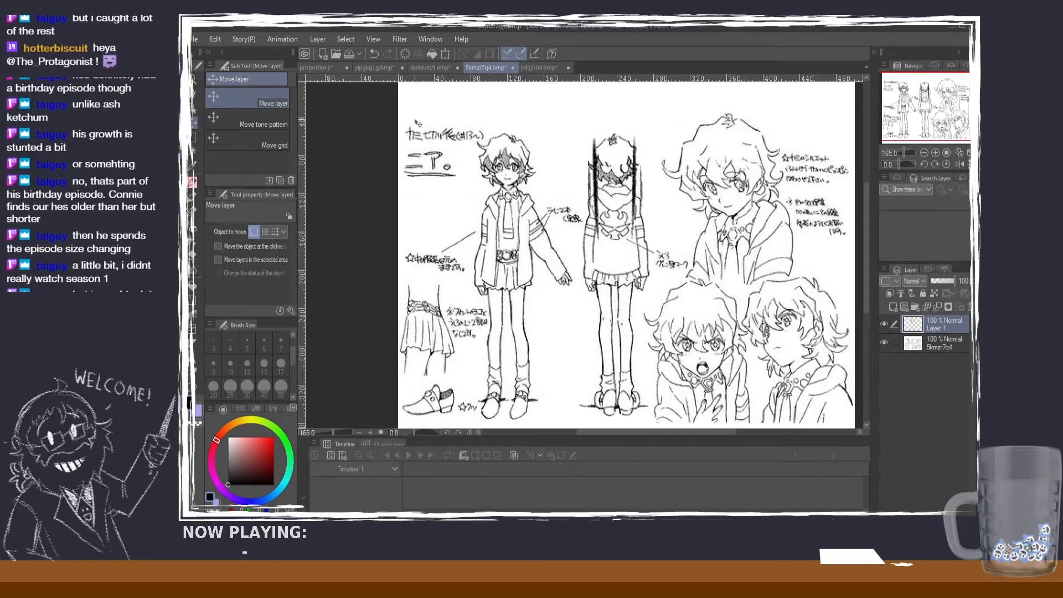
pyautogui.click(385, 71)
pyautogui.click(500, 67)
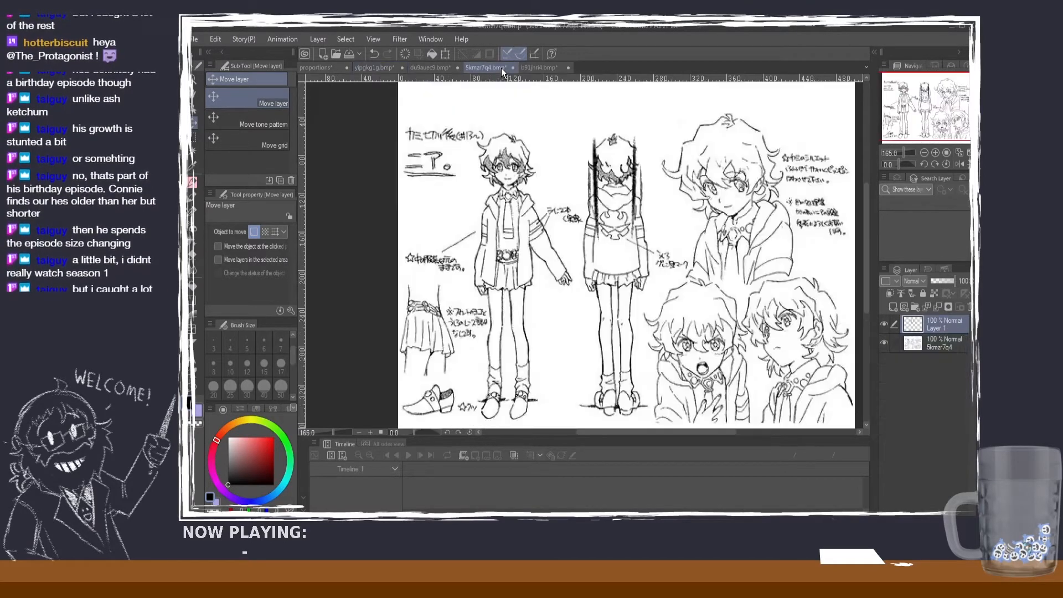
pyautogui.click(539, 68)
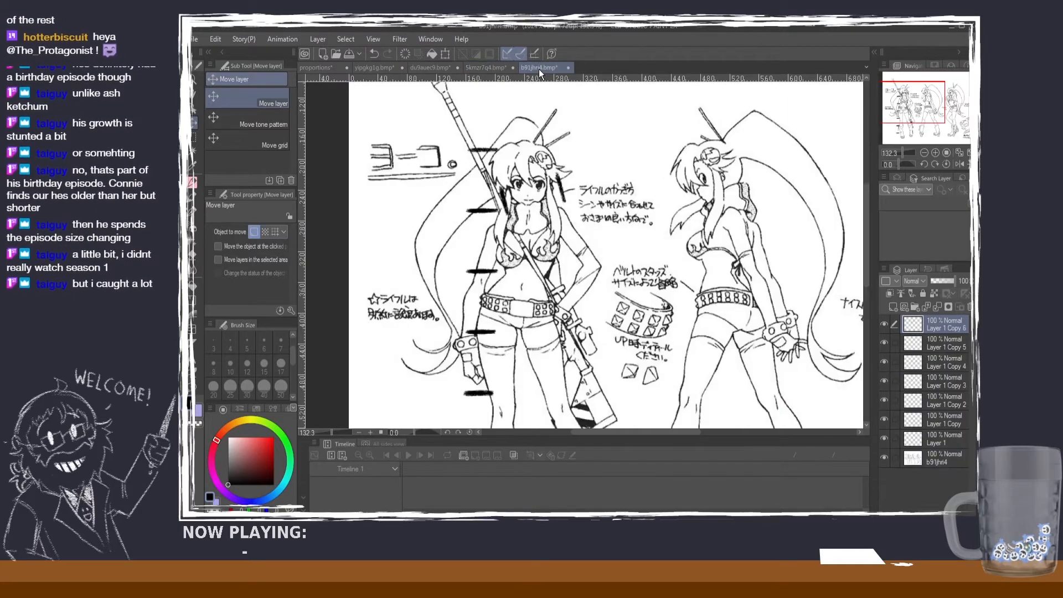
pyautogui.click(497, 66)
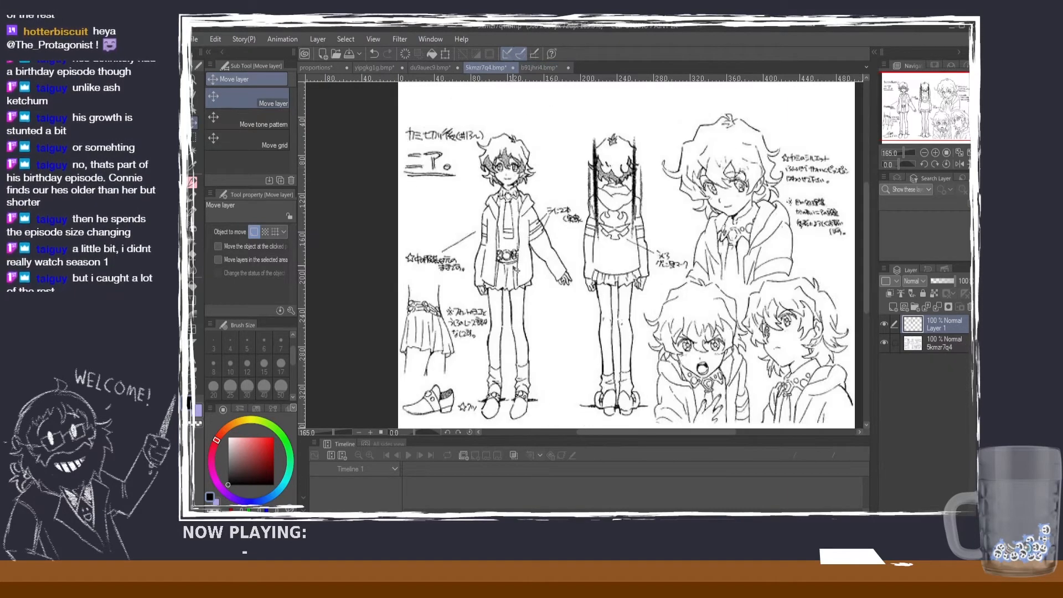
pyautogui.scroll(-1, 516, 270)
pyautogui.scroll(1, 528, 280)
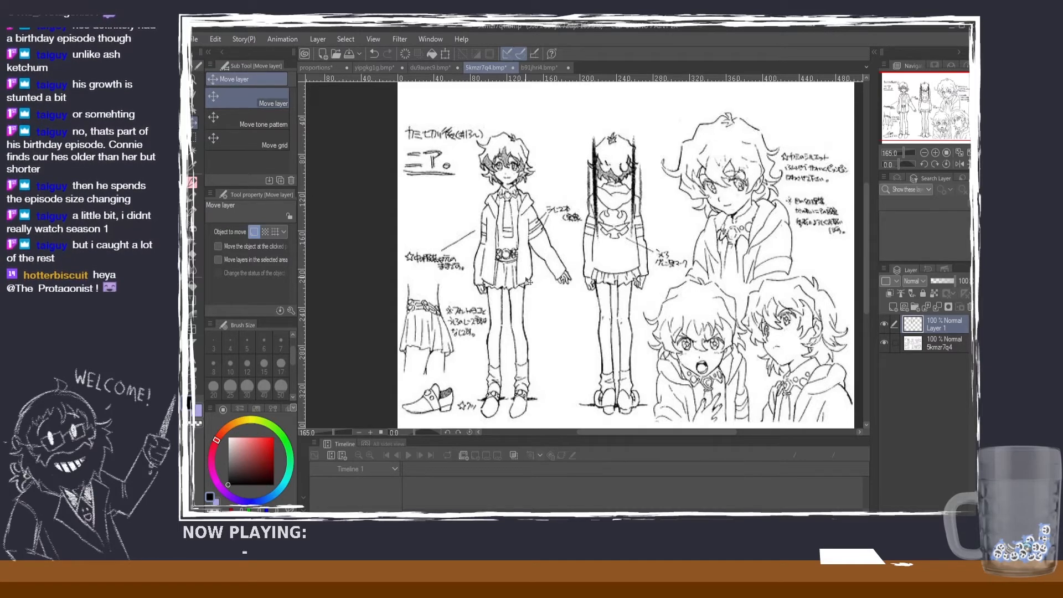
# Step: Review the full proportions guide, from the adult head-height divisions and arm notes to the child character note
pyautogui.click(318, 67)
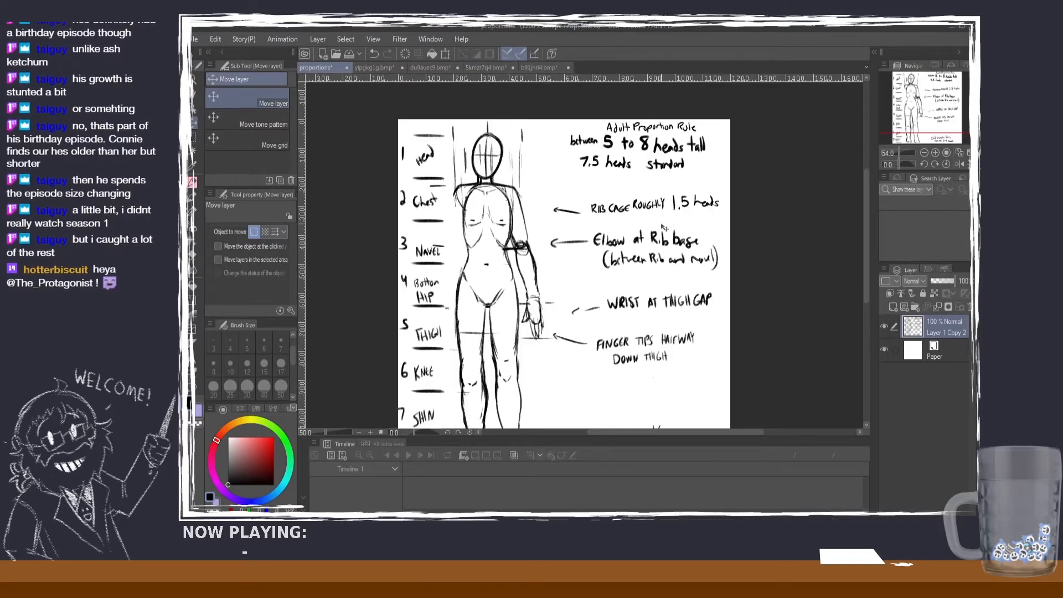
pyautogui.scroll(-1, 664, 227)
pyautogui.moveTo(868, 197)
pyautogui.mouseDown()
pyautogui.moveTo(865, 213)
pyautogui.moveTo(860, 204)
pyautogui.mouseUp()
pyautogui.scroll(1, 737, 235)
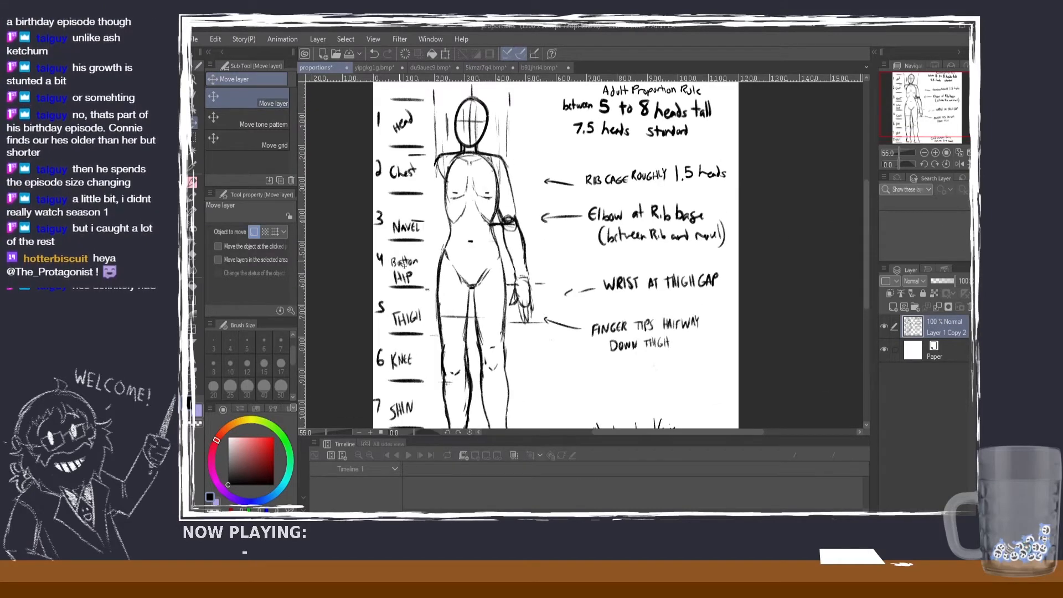
pyautogui.scroll(1, 509, 256)
pyautogui.scroll(-2, 664, 250)
pyautogui.scroll(1, 706, 247)
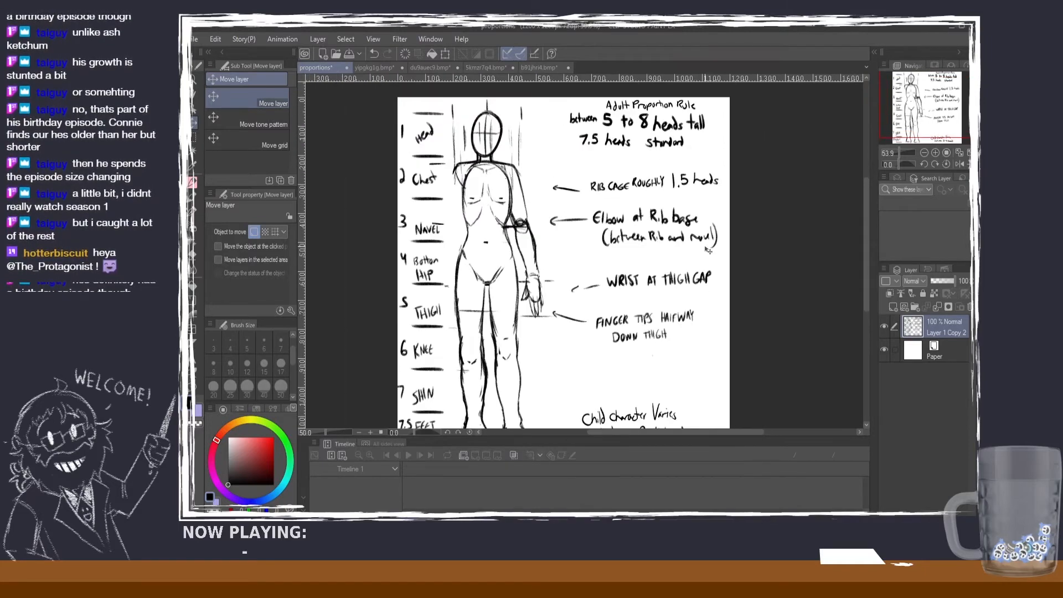
pyautogui.scroll(-1, 703, 247)
pyautogui.scroll(1, 702, 248)
pyautogui.scroll(-2, 700, 248)
pyautogui.scroll(1, 700, 249)
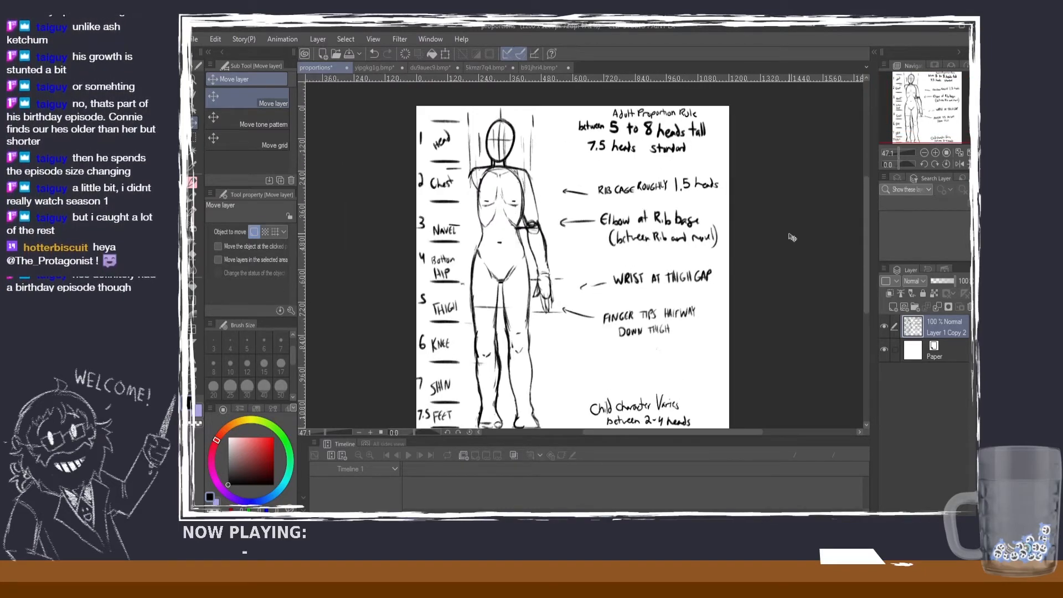
pyautogui.moveTo(865, 220); pyautogui.dragTo(865, 227)
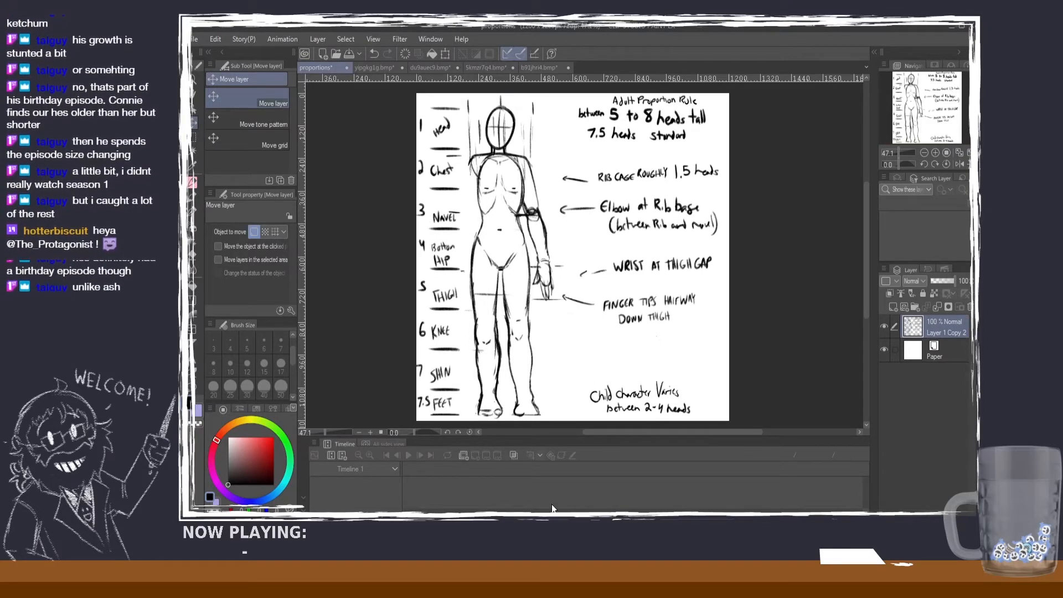
# Step: Look through the four character reference sheets once more, ending on the rifle-carrying character's head-height marks
pyautogui.click(382, 68)
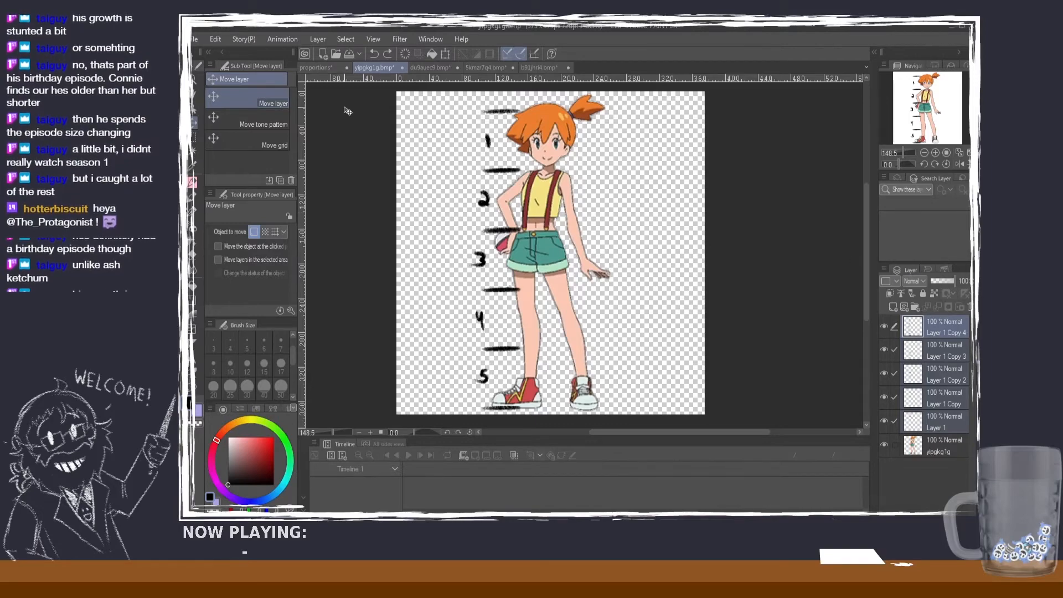
pyautogui.click(440, 68)
pyautogui.click(490, 66)
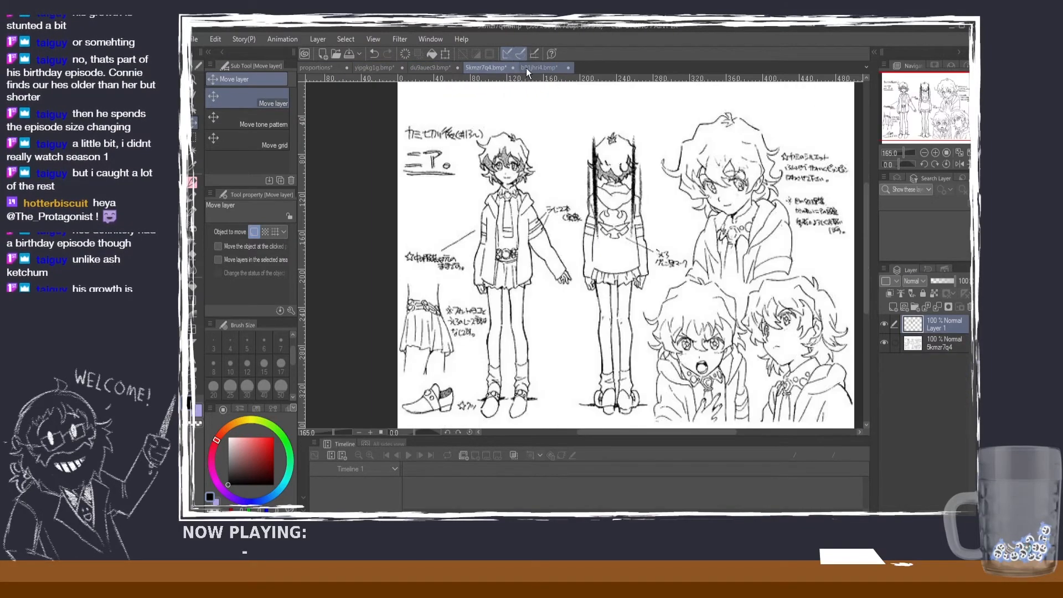
pyautogui.click(529, 68)
pyautogui.scroll(-2, 588, 148)
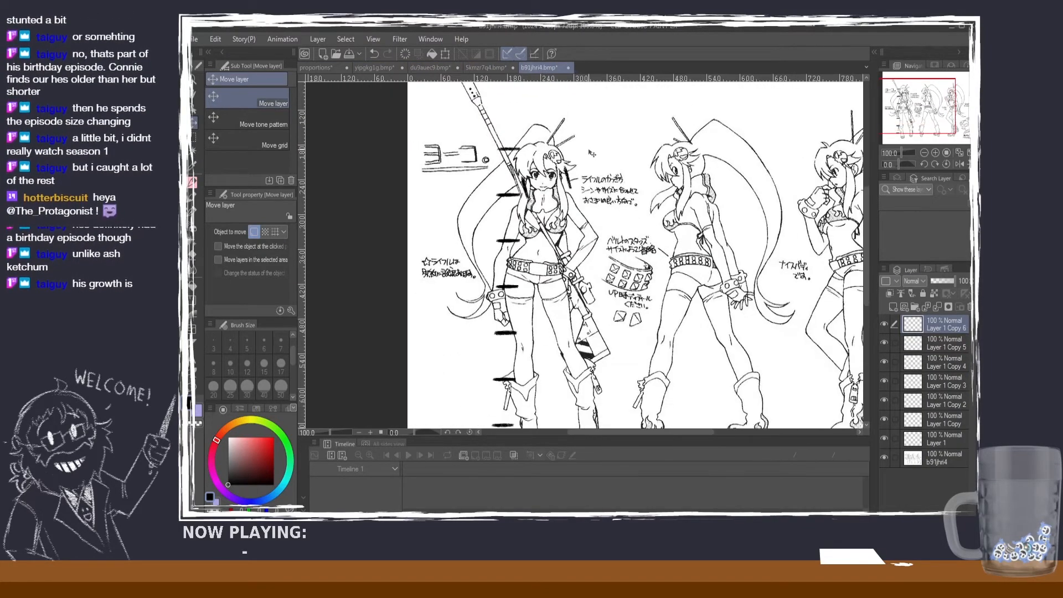
# Step: Return to the "Adult Proportion Rule" heading in the proportions guide and activate the Pencil tool
pyautogui.click(317, 69)
pyautogui.scroll(2, 866, 177)
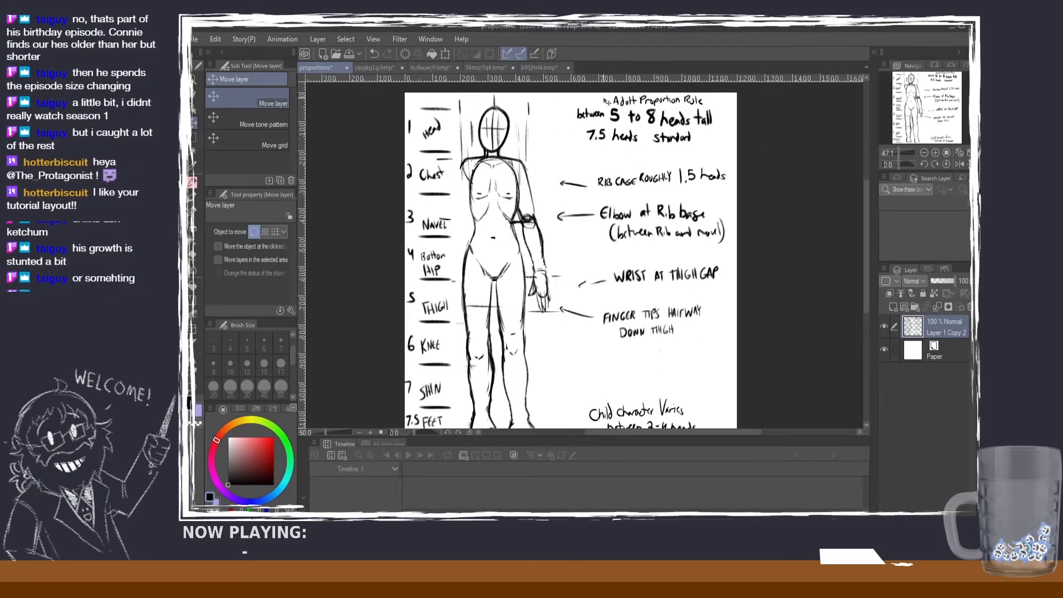
pyautogui.moveTo(867, 178); pyautogui.dragTo(864, 165)
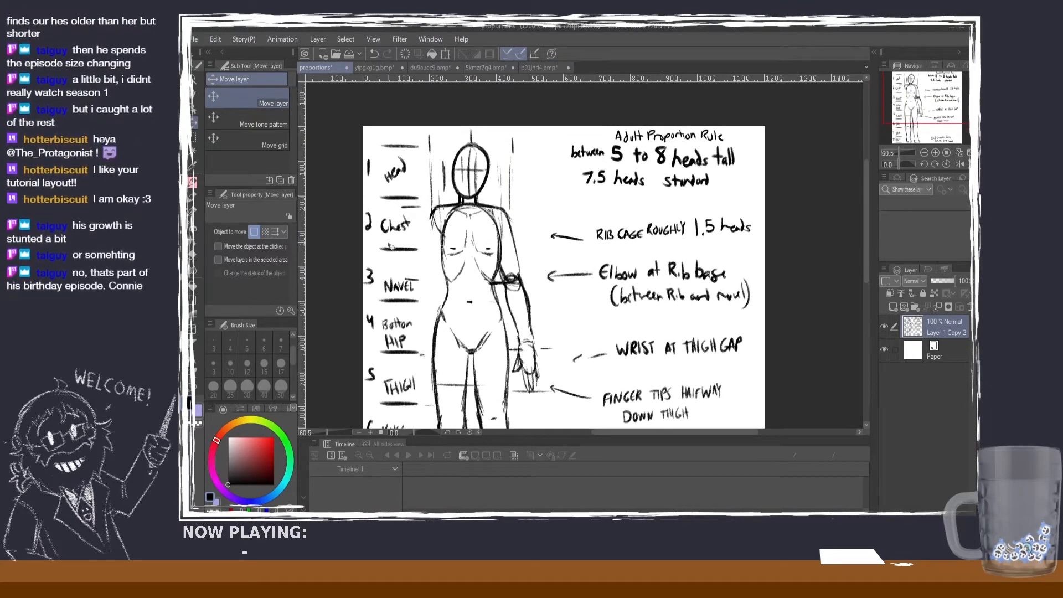
pyautogui.scroll(2, 640, 134)
pyautogui.press('p')
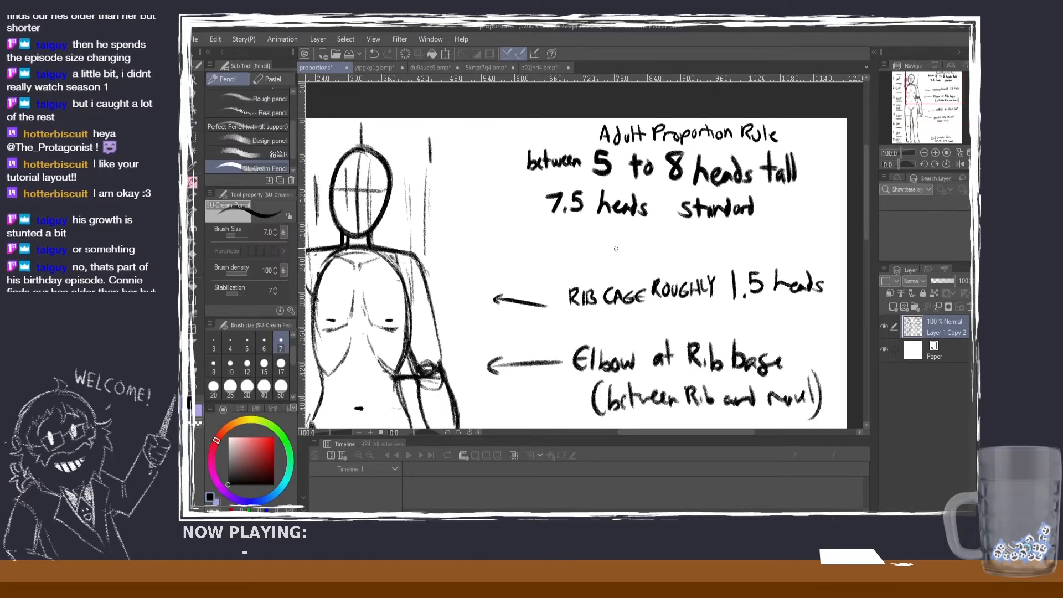
pyautogui.moveTo(519, 128)
pyautogui.mouseDown()
pyautogui.moveTo(533, 126)
pyautogui.moveTo(525, 143)
pyautogui.moveTo(538, 137)
pyautogui.mouseUp()
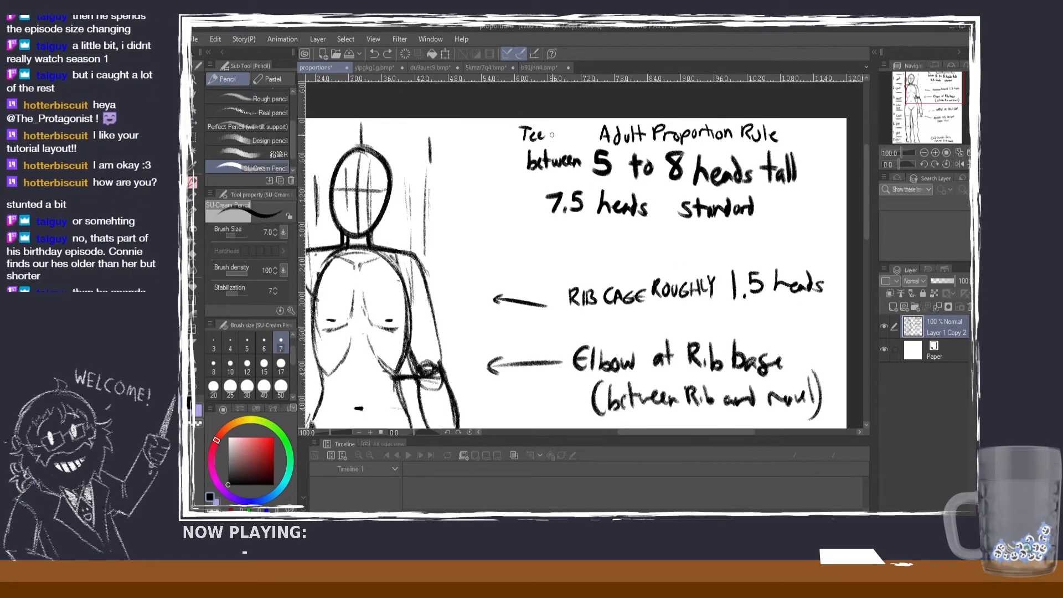
pyautogui.hotkey('ctrl', 'z')
# Step: Handwrite "Teen/" directly in front of the "Adult Proportion Rule" heading
pyautogui.hotkey('ctrl', 'z')
pyautogui.hotkey('ctrl', 'z')
pyautogui.moveTo(543, 128); pyautogui.dragTo(556, 127)
pyautogui.moveTo(549, 128)
pyautogui.mouseDown()
pyautogui.moveTo(549, 142)
pyautogui.moveTo(578, 133)
pyautogui.moveTo(580, 148)
pyautogui.mouseUp()
pyautogui.hotkey('ctrl', 'z')
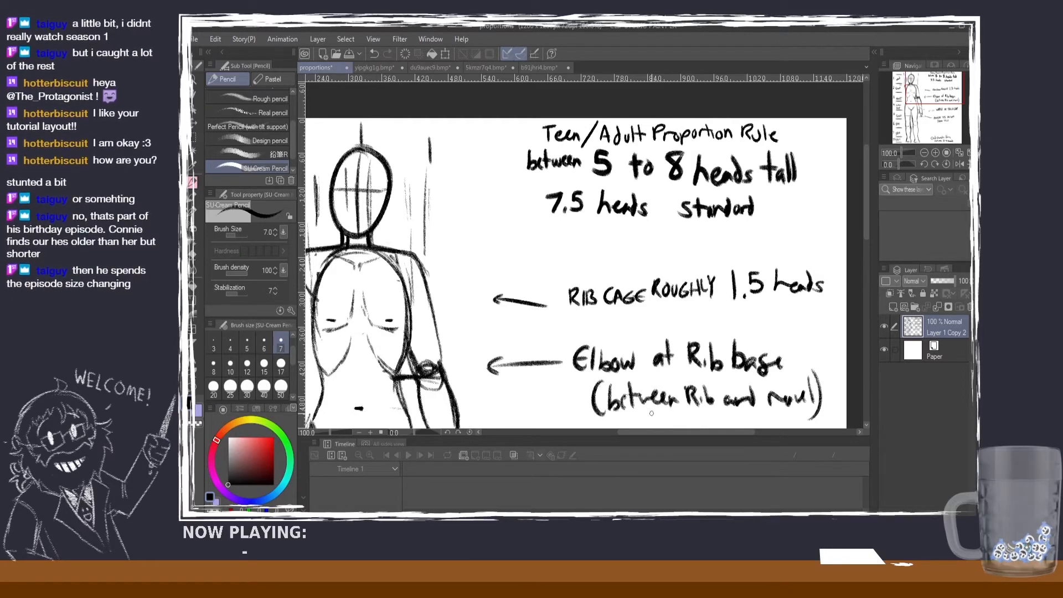
pyautogui.scroll(-2, 681, 366)
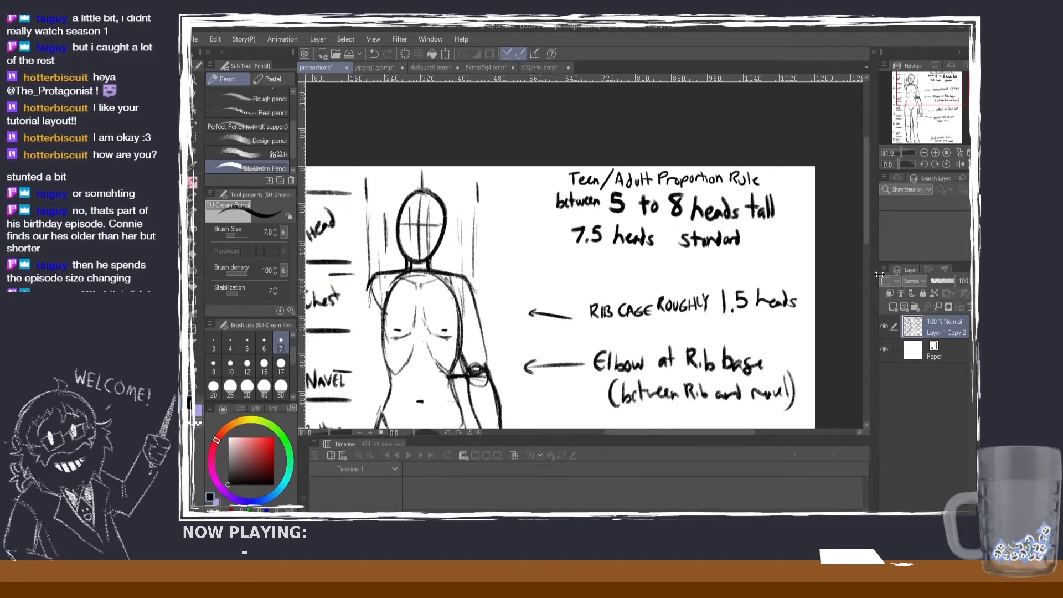
# Step: Check the revised Teen/Adult proportions guide down to the fingertip note and save the document
pyautogui.moveTo(865, 237); pyautogui.dragTo(863, 265)
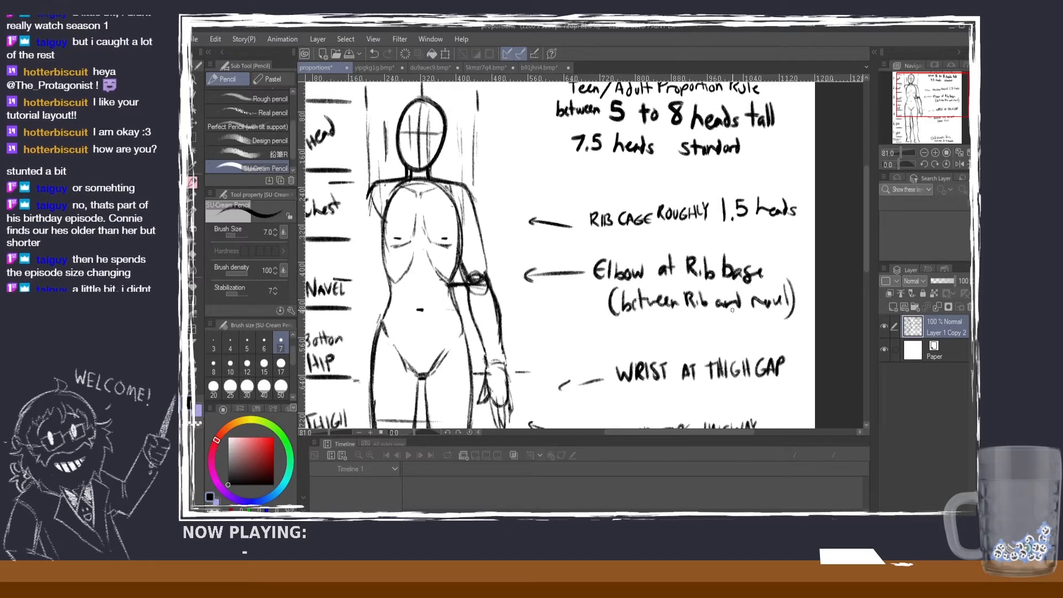
pyautogui.scroll(-2, 732, 310)
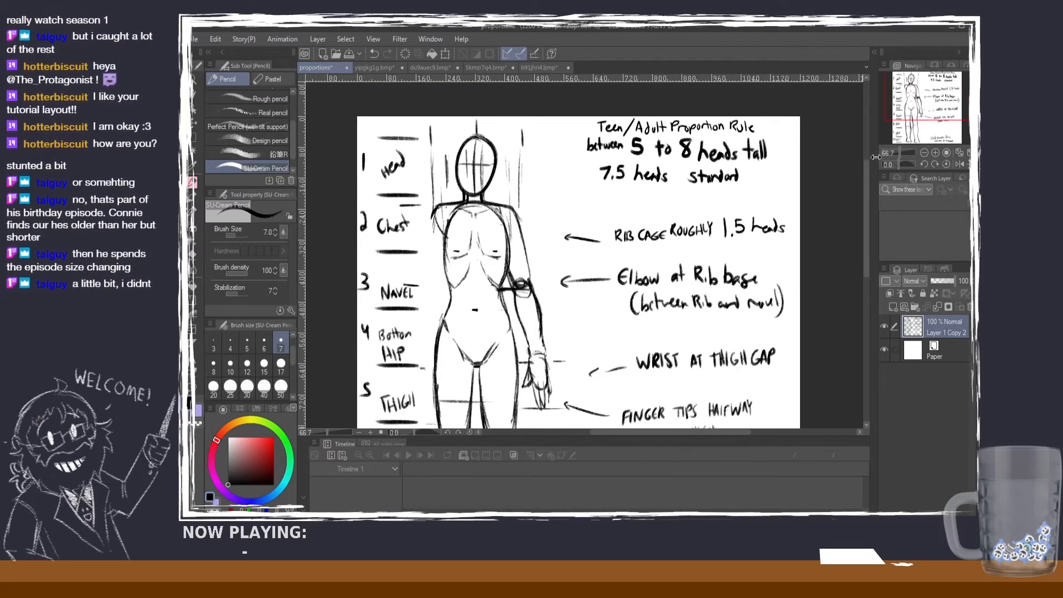
pyautogui.moveTo(868, 161); pyautogui.dragTo(859, 203)
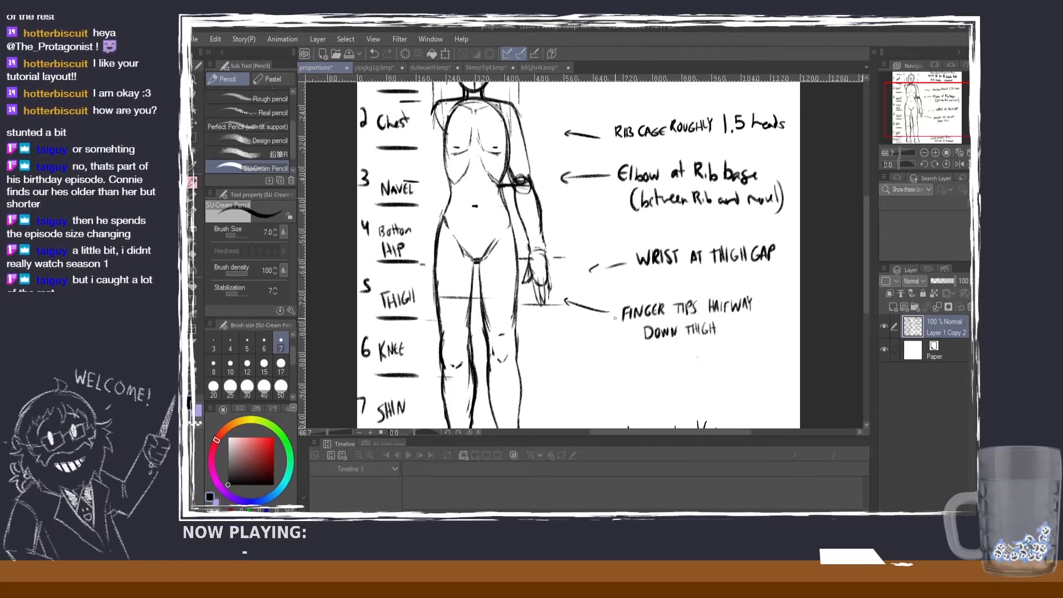
pyautogui.scroll(-1, 616, 289)
pyautogui.scroll(-1, 628, 289)
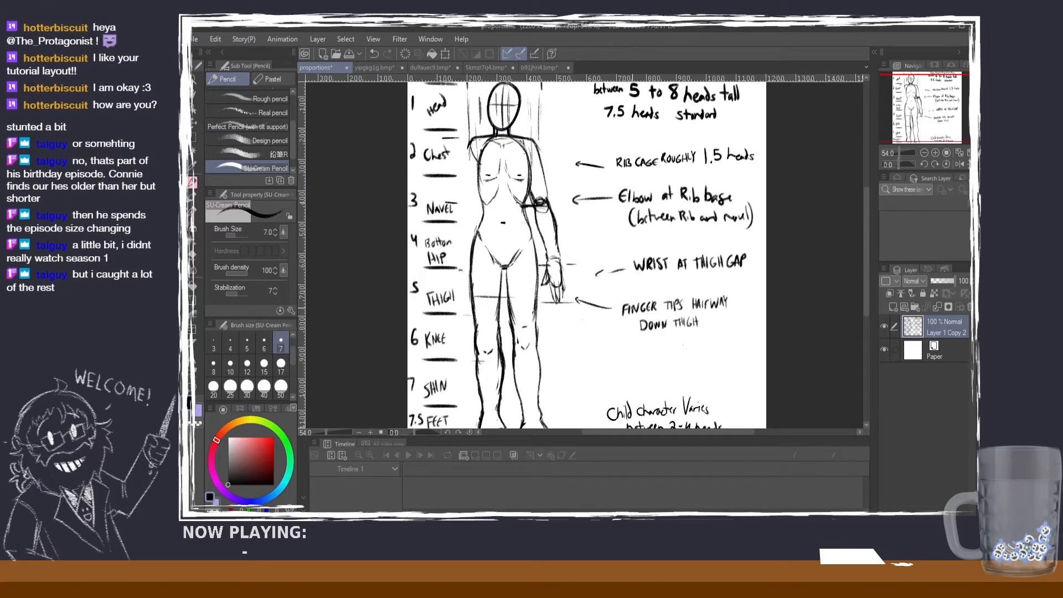
pyautogui.scroll(1, 636, 310)
pyautogui.scroll(1, 628, 261)
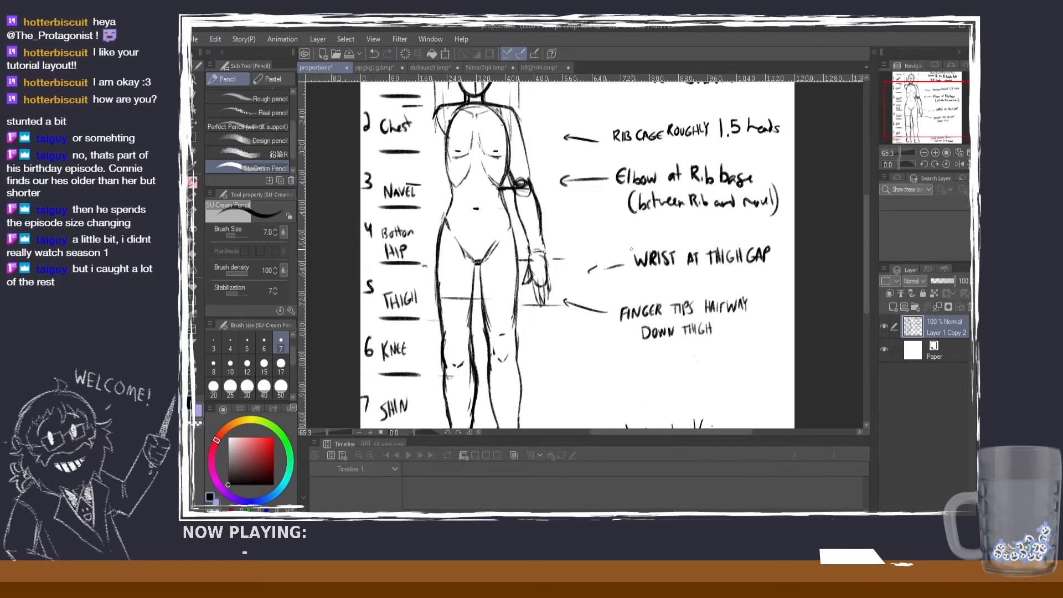
pyautogui.scroll(-1, 631, 249)
pyautogui.scroll(-2, 632, 249)
pyautogui.scroll(2, 643, 245)
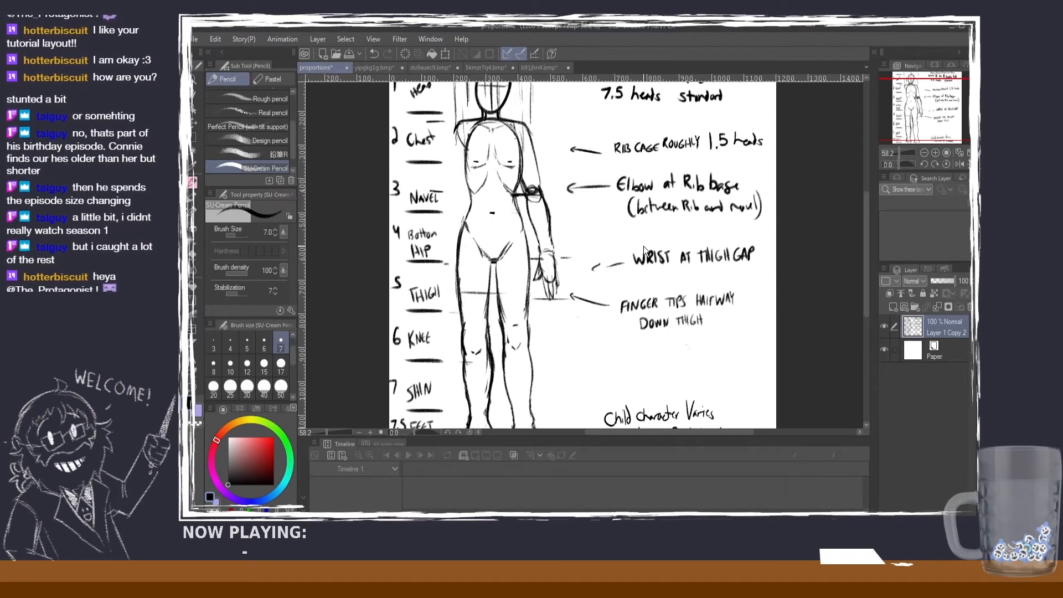
pyautogui.hotkey('ctrl', 's')
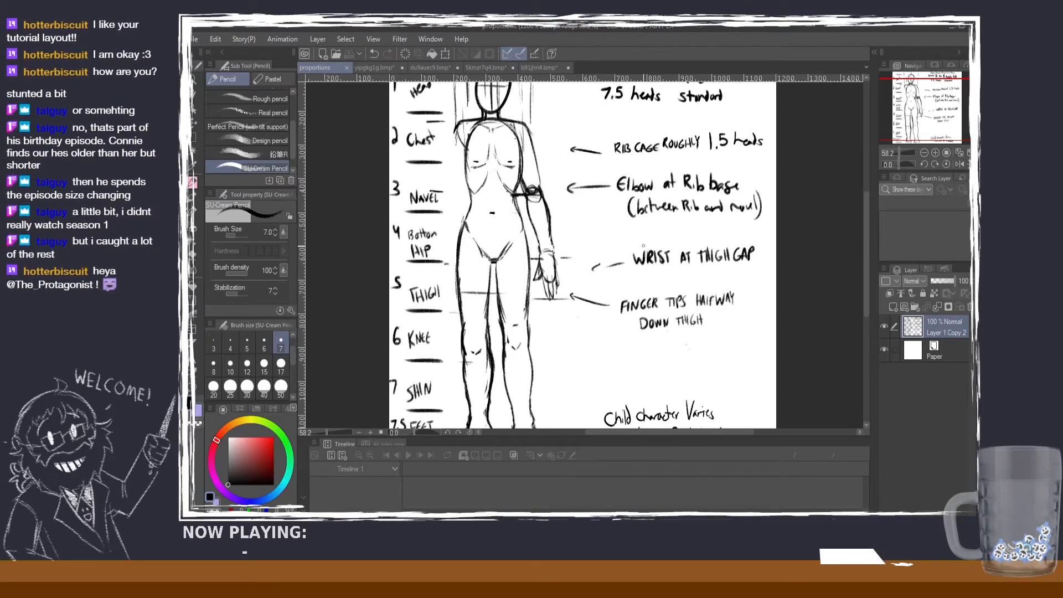
# Step: Examine the guide's numbered head divisions against the figure and its rib cage, elbow, wrist and fingertip notes
pyautogui.scroll(-2, 582, 188)
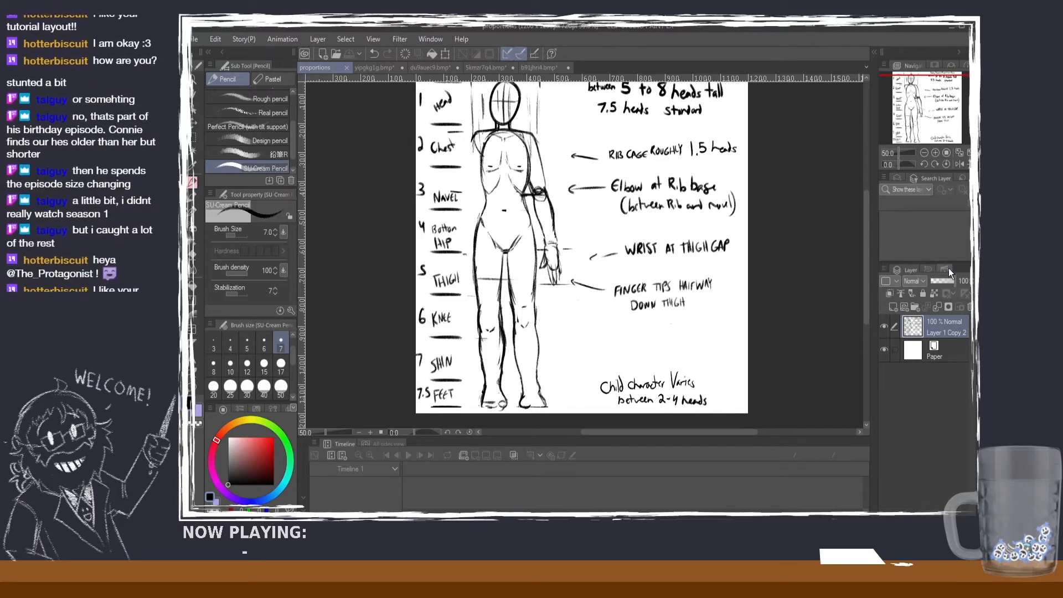
pyautogui.scroll(1, 864, 235)
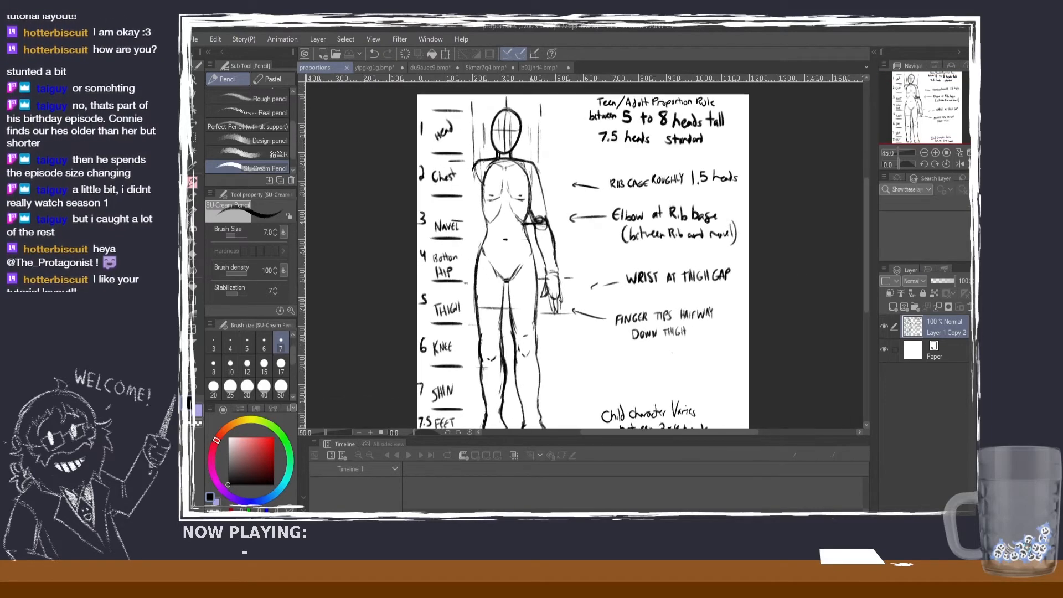
pyautogui.scroll(1, 578, 302)
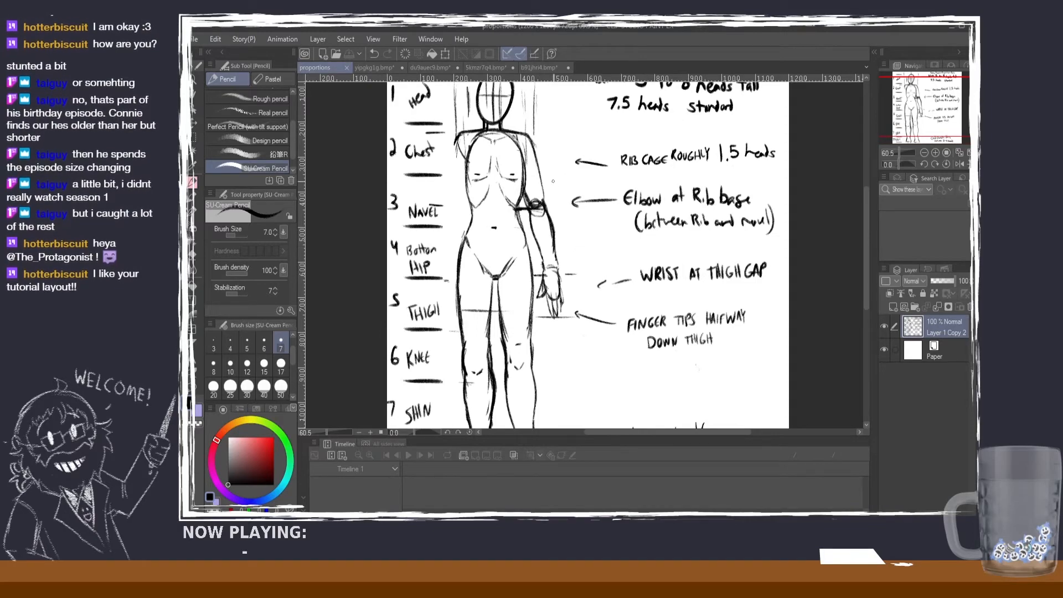
pyautogui.scroll(-1, 551, 180)
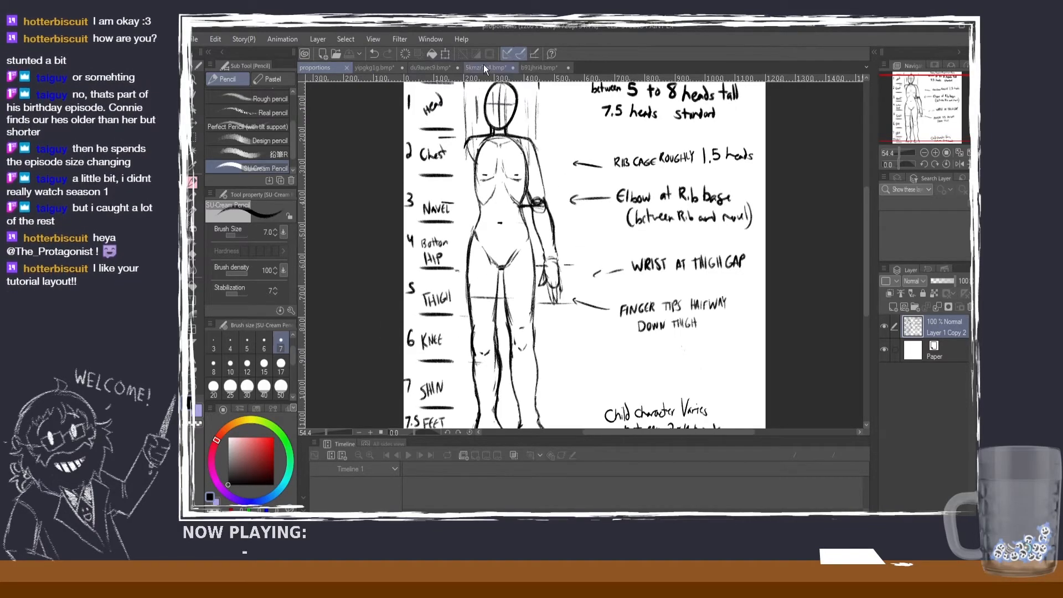
pyautogui.scroll(2, 481, 103)
pyautogui.scroll(-4, 481, 103)
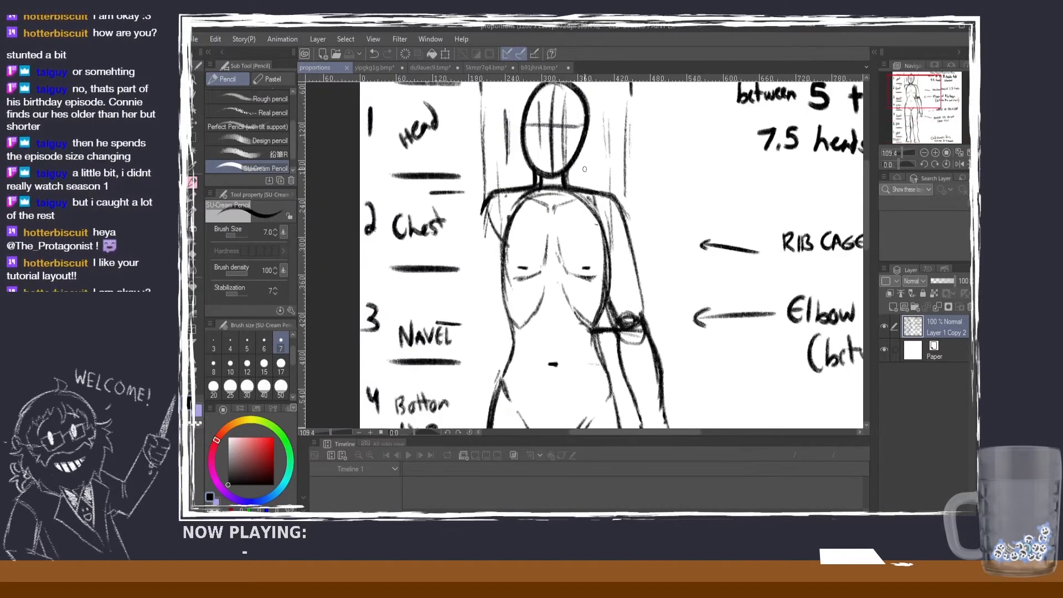
pyautogui.scroll(1, 686, 203)
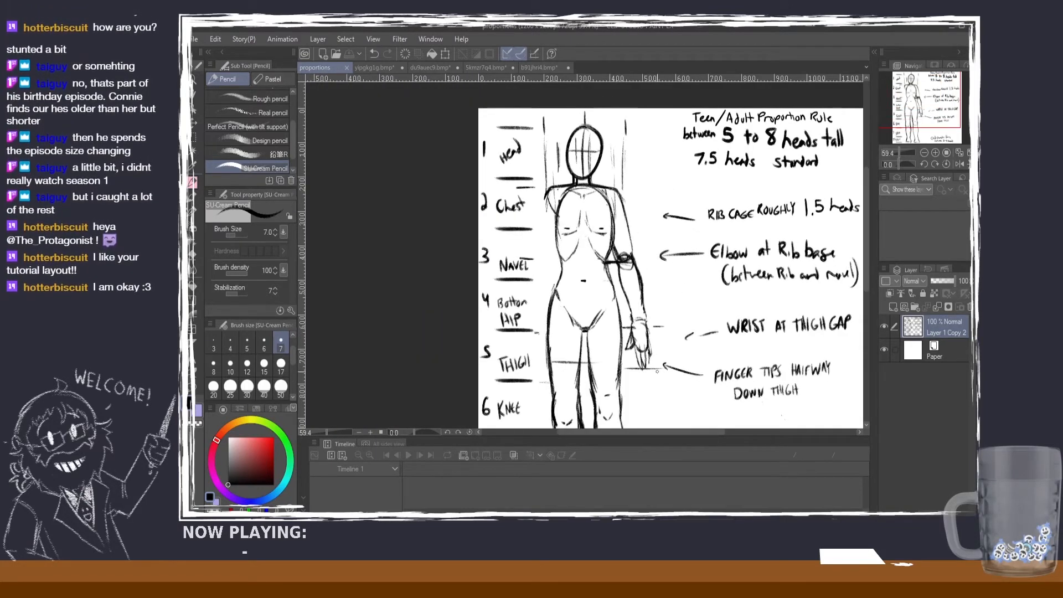
pyautogui.moveTo(648, 433); pyautogui.dragTo(673, 433)
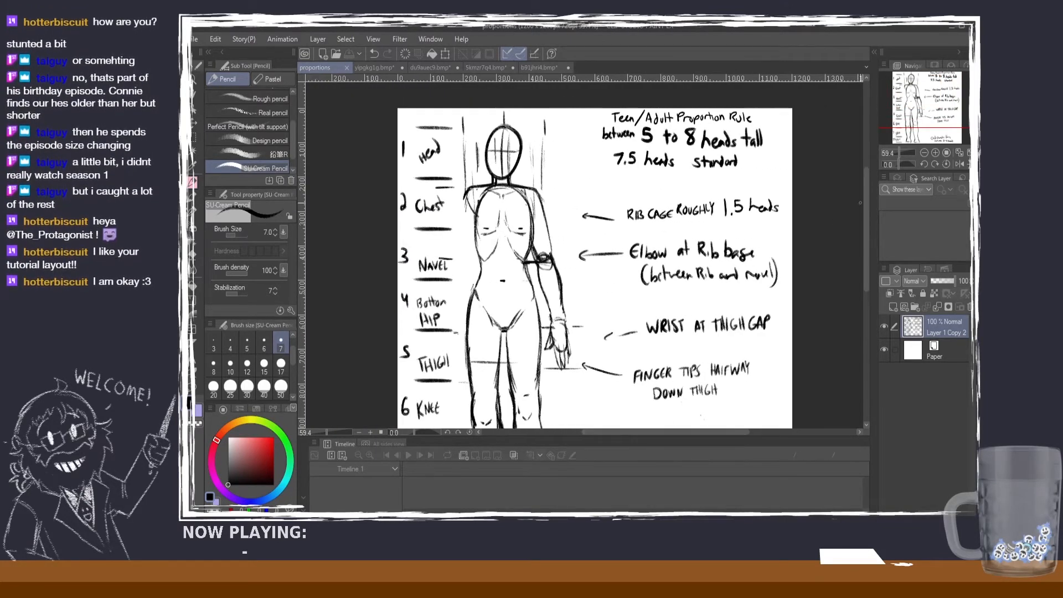
pyautogui.moveTo(867, 210)
pyautogui.mouseDown()
pyautogui.moveTo(869, 235)
pyautogui.moveTo(865, 220)
pyautogui.mouseUp()
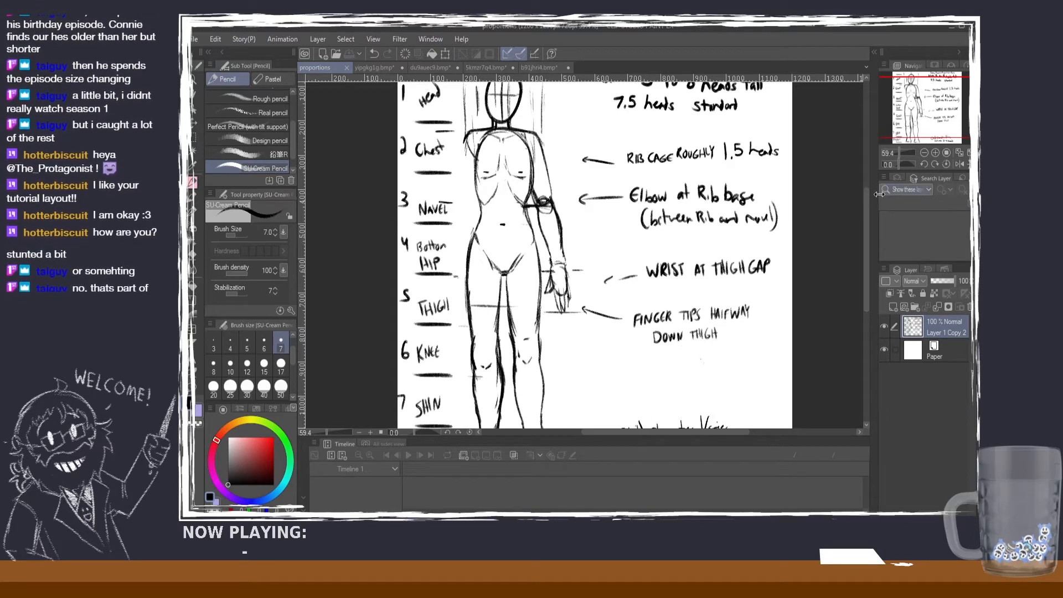
pyautogui.scroll(-1, 806, 154)
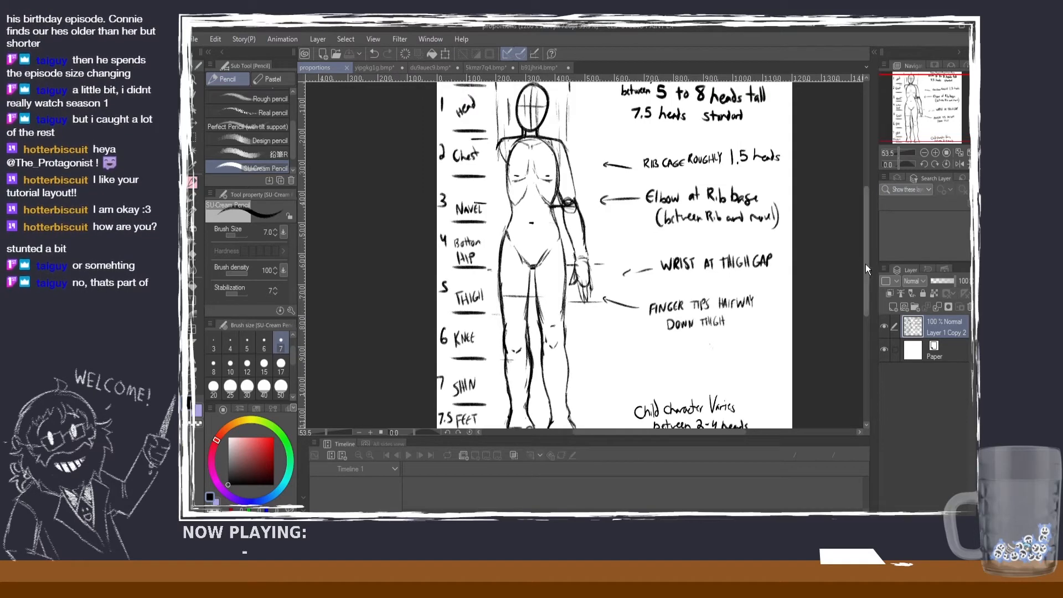
pyautogui.moveTo(866, 247)
pyautogui.mouseDown()
pyautogui.moveTo(865, 264)
pyautogui.moveTo(857, 237)
pyautogui.mouseUp()
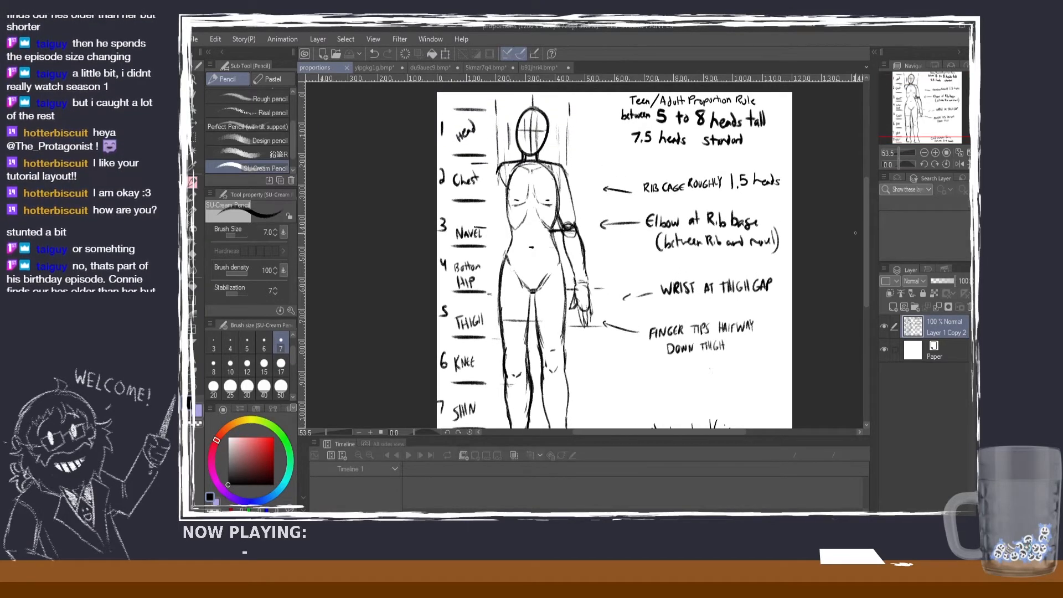
# Step: Read the child character note beside the figure's feet up close
pyautogui.moveTo(864, 225); pyautogui.dragTo(865, 271)
pyautogui.scroll(3, 639, 287)
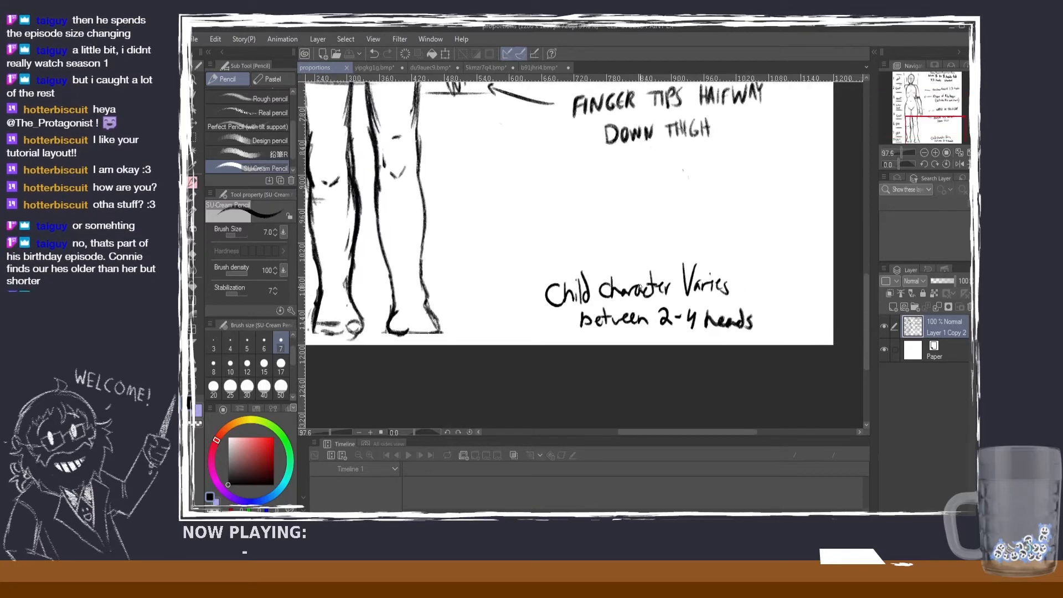
pyautogui.scroll(-2, 639, 287)
pyautogui.moveTo(868, 294); pyautogui.dragTo(845, 221)
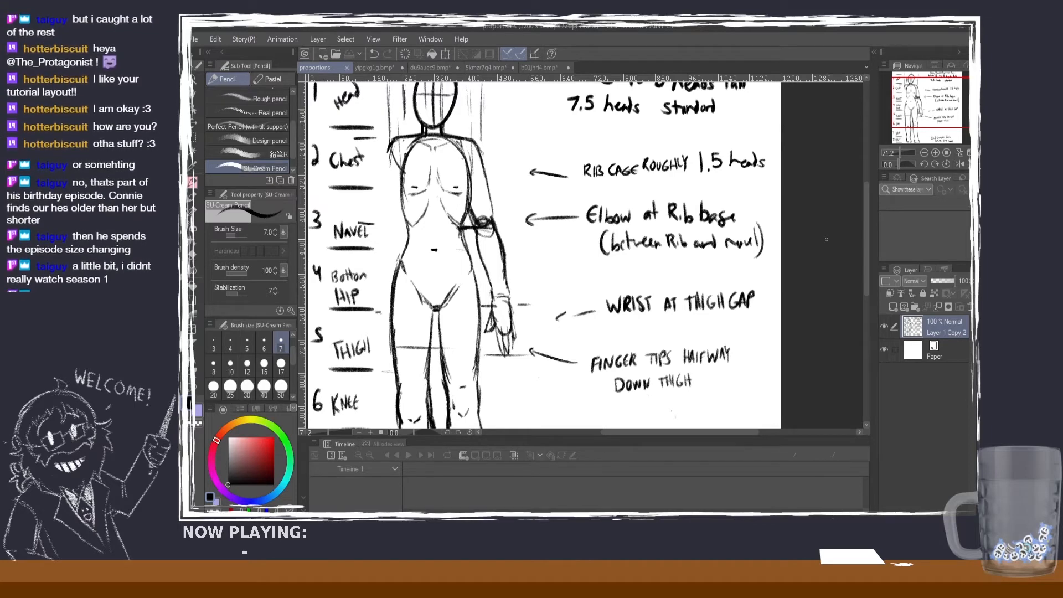
# Step: View the whole guide, check the orange-haired character's head-height marks, and return to the guide
pyautogui.scroll(-3, 826, 239)
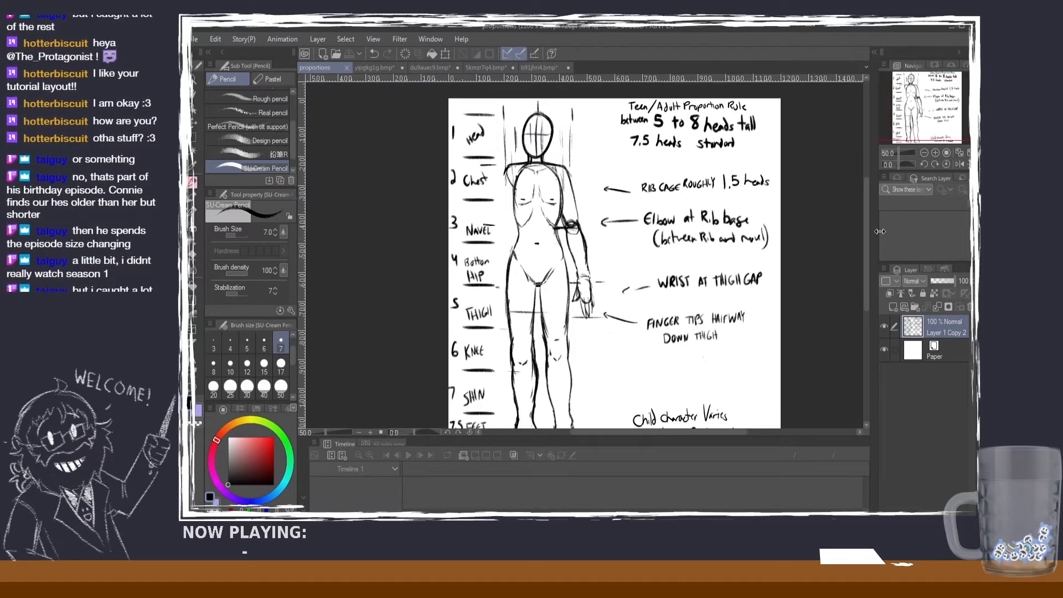
pyautogui.moveTo(868, 230); pyautogui.dragTo(865, 227)
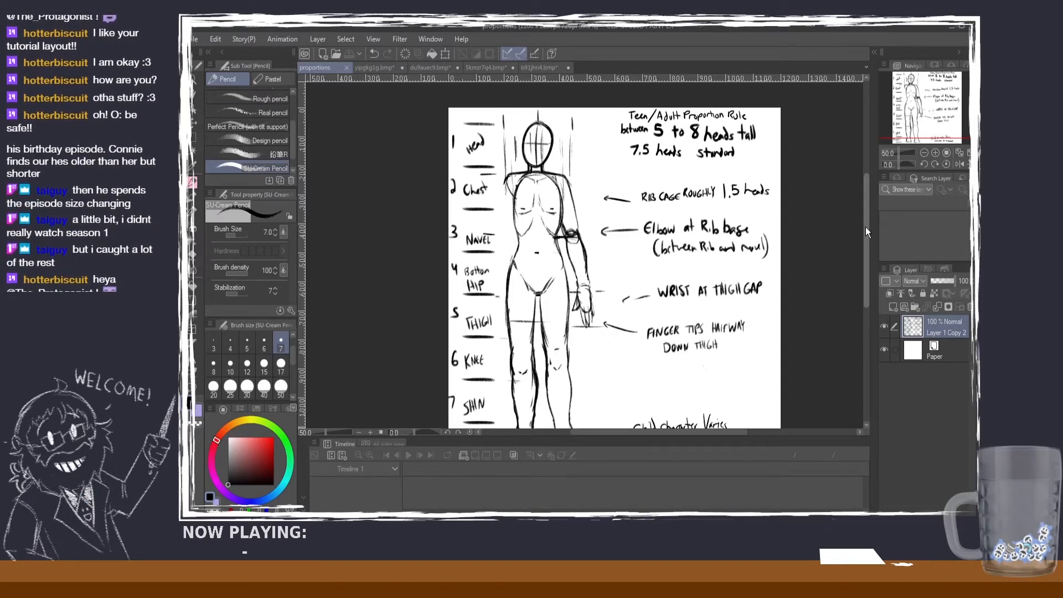
pyautogui.moveTo(865, 226); pyautogui.dragTo(862, 242)
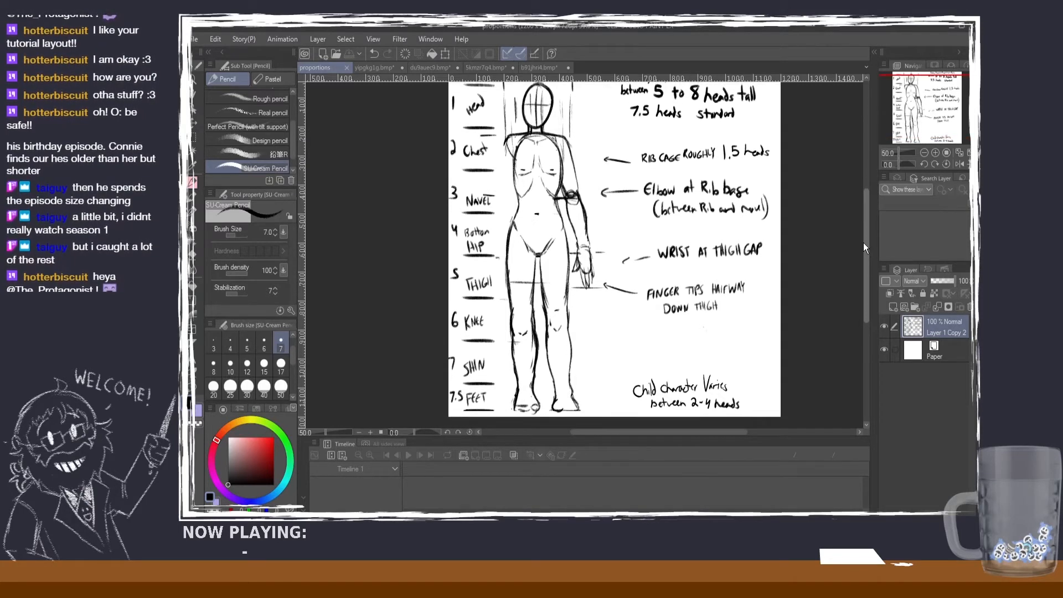
pyautogui.click(383, 68)
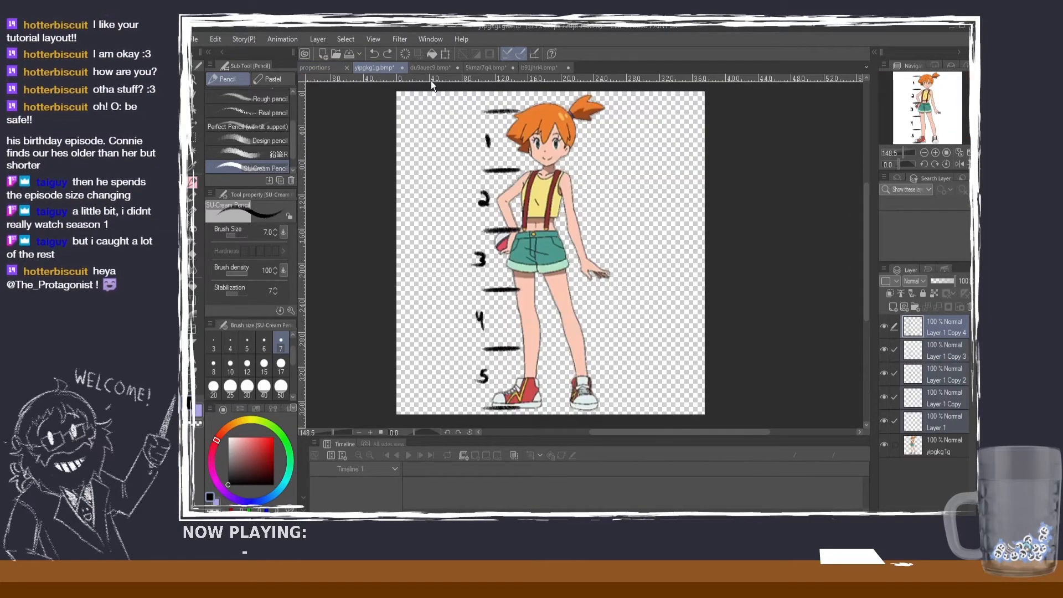
pyautogui.click(321, 67)
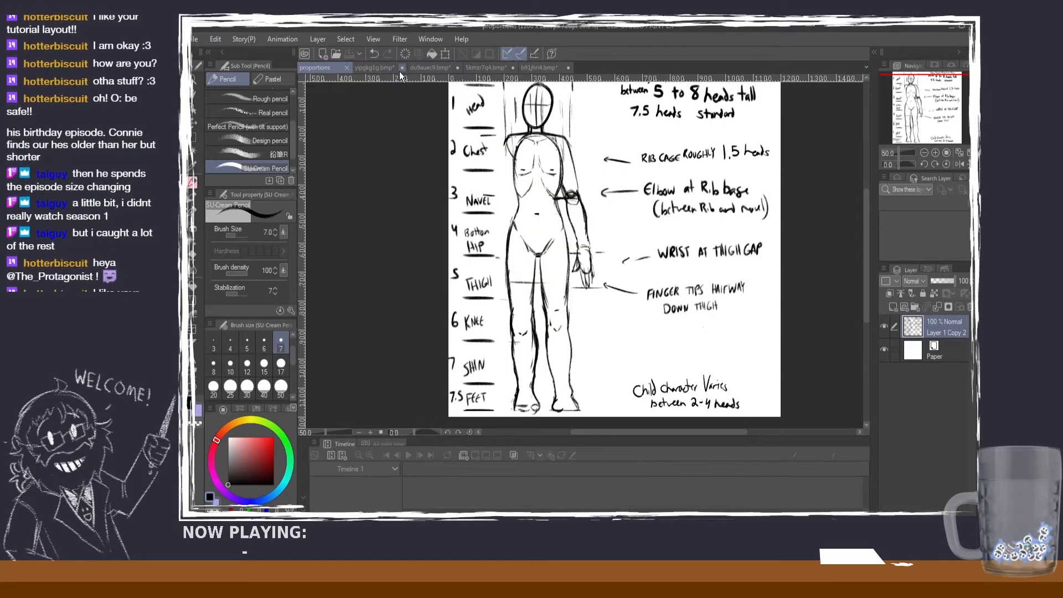
pyautogui.moveTo(868, 201); pyautogui.dragTo(865, 193)
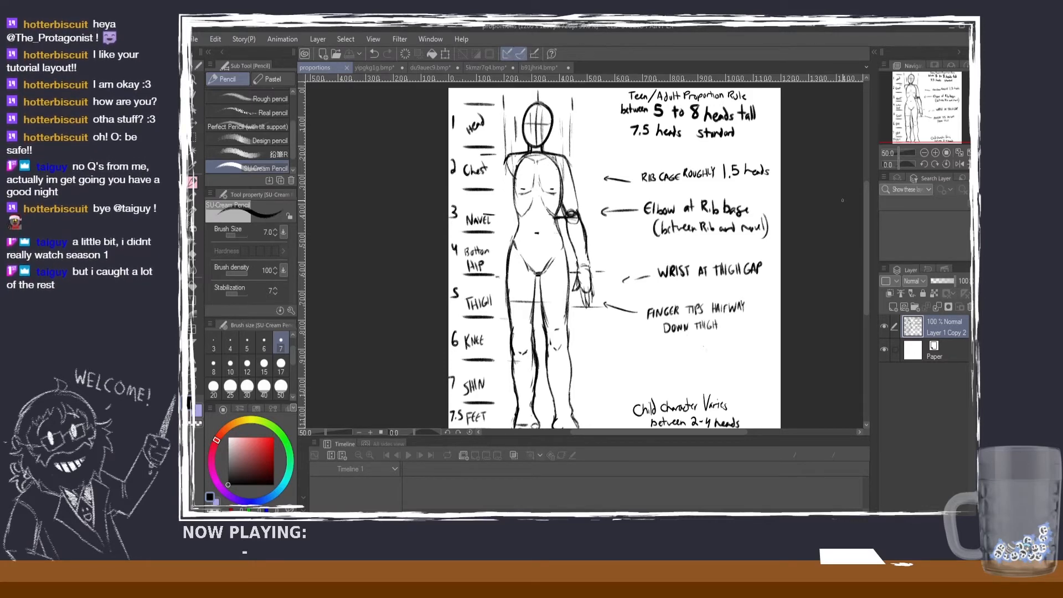
pyautogui.moveTo(867, 203); pyautogui.dragTo(870, 172)
pyautogui.scroll(1, 766, 139)
pyautogui.scroll(-2, 766, 139)
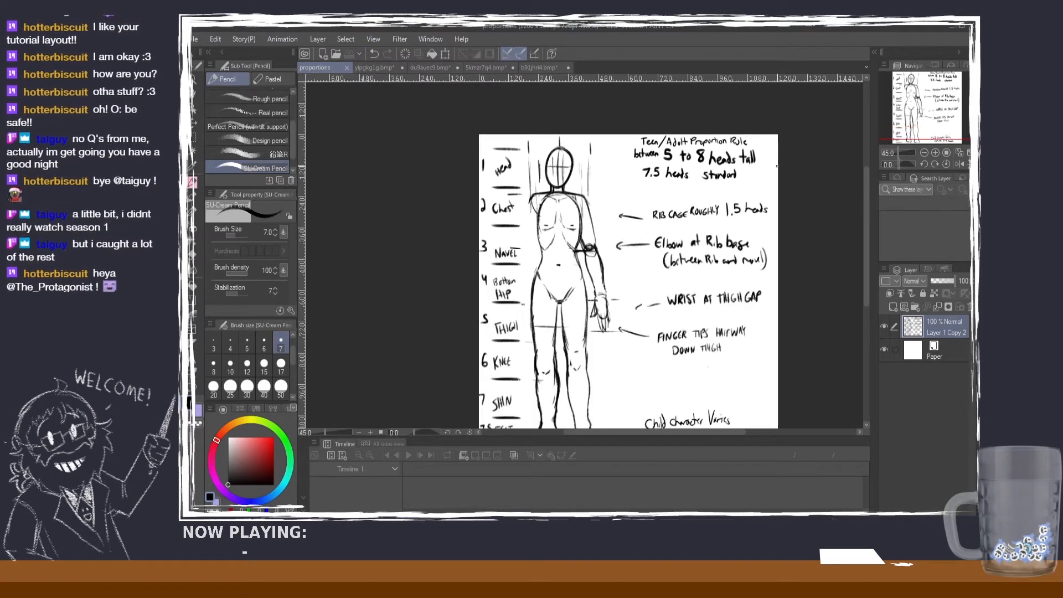
pyautogui.scroll(1, 792, 210)
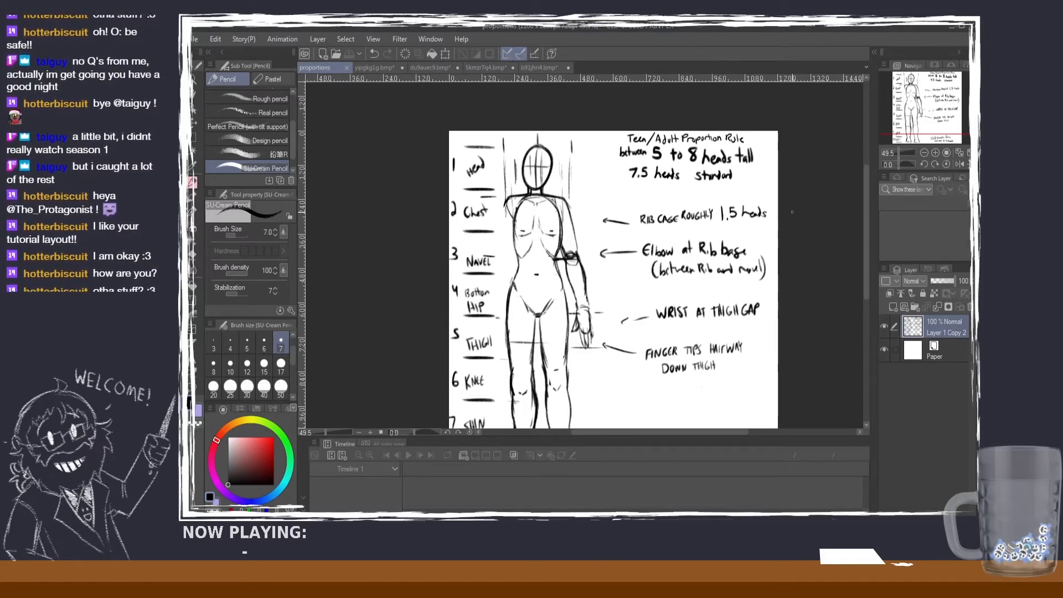
pyautogui.moveTo(867, 214)
pyautogui.mouseDown()
pyautogui.moveTo(862, 234)
pyautogui.moveTo(861, 222)
pyautogui.mouseUp()
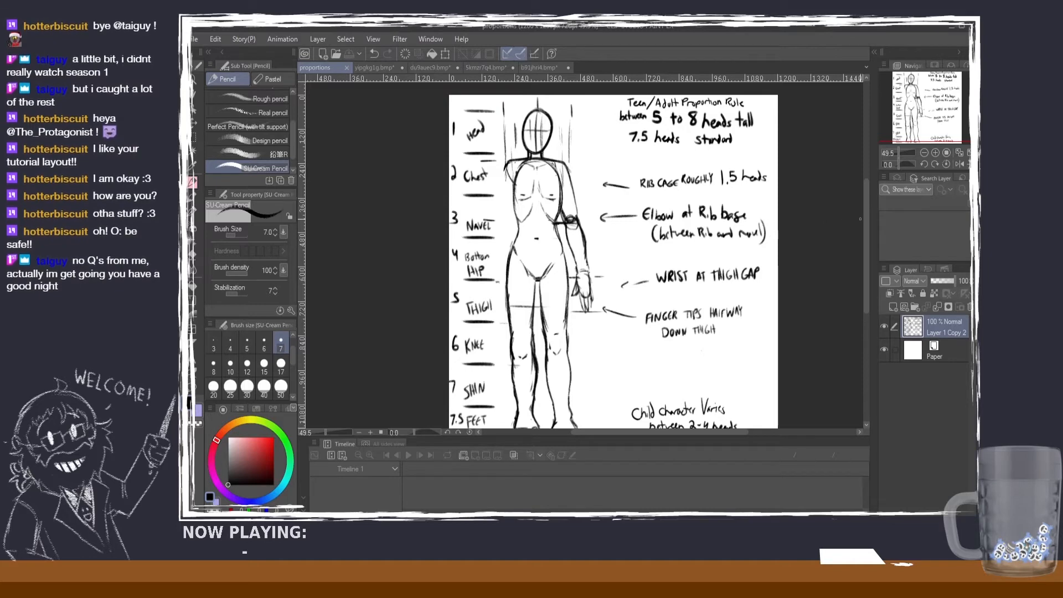
pyautogui.scroll(-3, 865, 217)
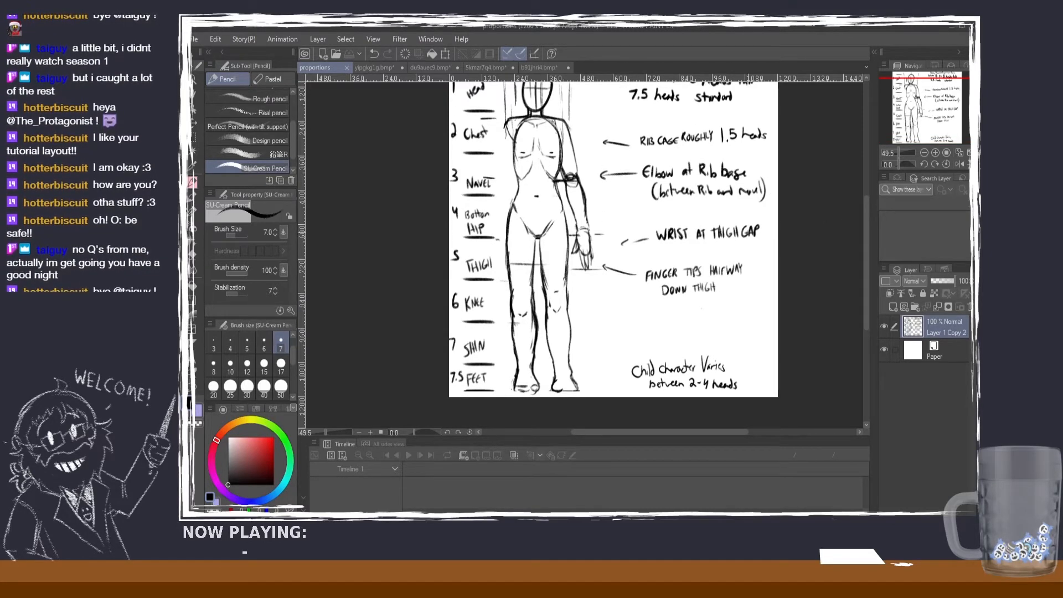
pyautogui.scroll(5, 732, 228)
pyautogui.scroll(-2, 732, 228)
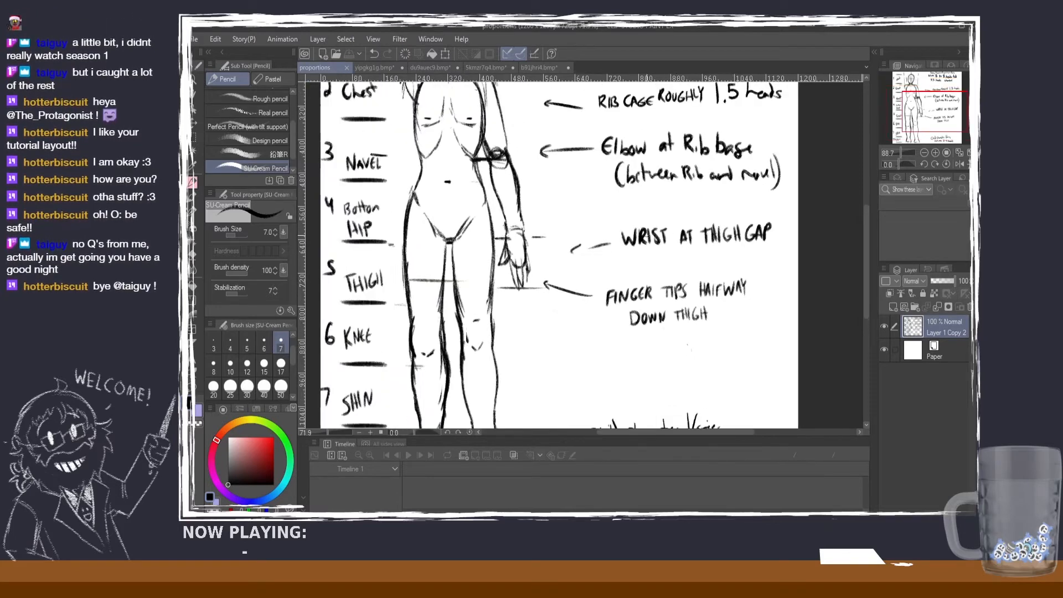
pyautogui.scroll(-2, 646, 235)
pyautogui.scroll(1, 370, 237)
pyautogui.scroll(-1, 370, 237)
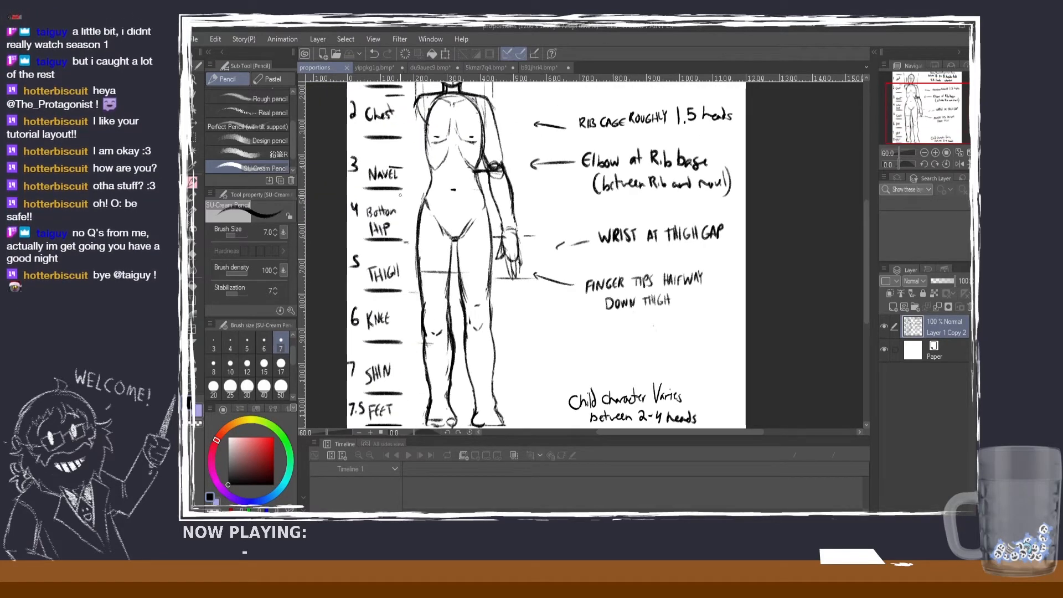
pyautogui.scroll(-1, 404, 194)
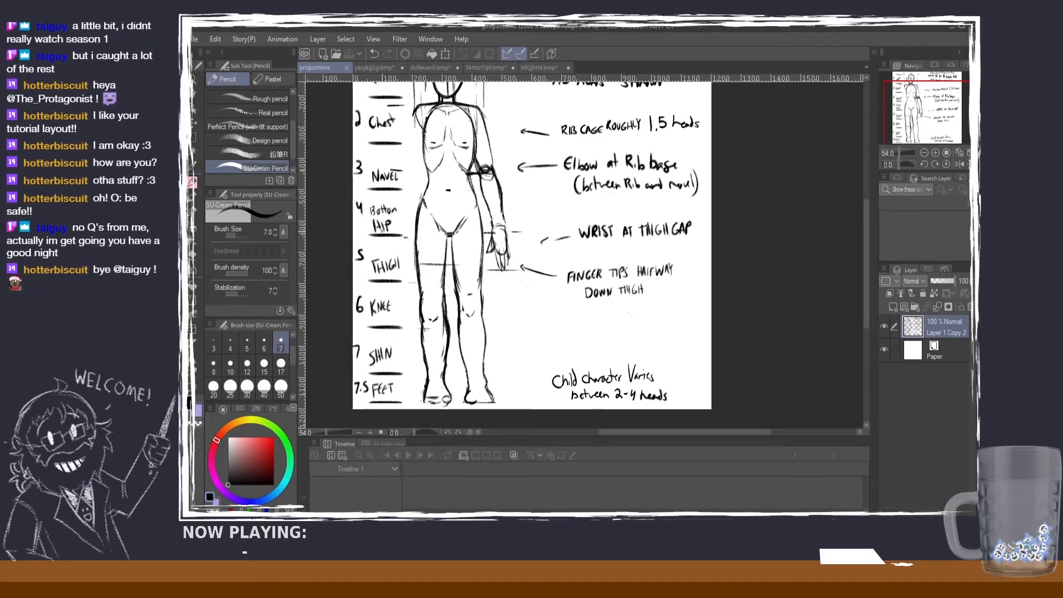
pyautogui.scroll(2, 405, 194)
pyautogui.scroll(-1, 382, 238)
pyautogui.scroll(1, 381, 237)
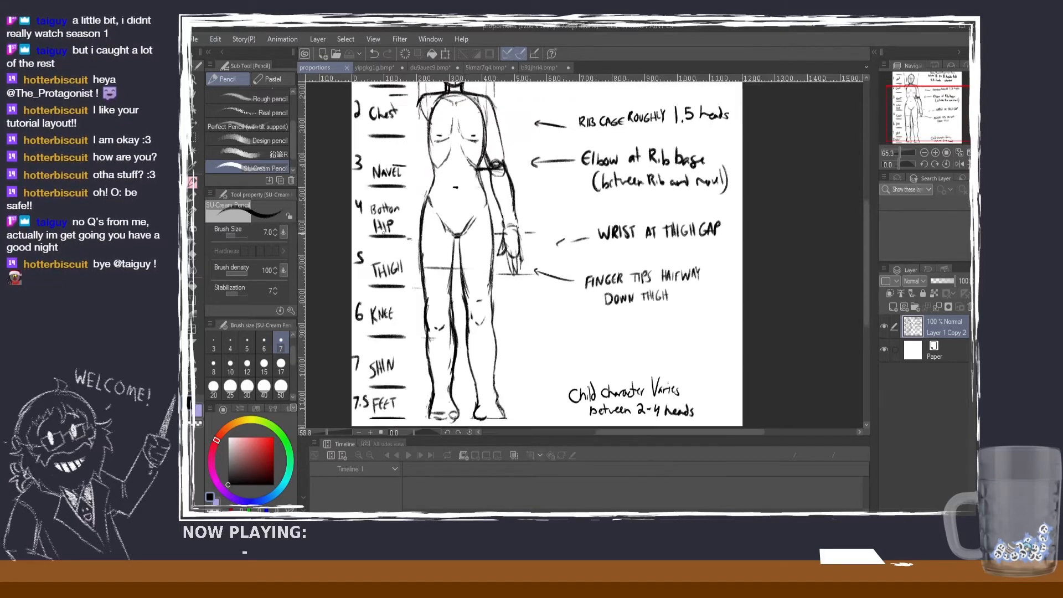
pyautogui.scroll(-1, 383, 234)
pyautogui.scroll(1, 388, 223)
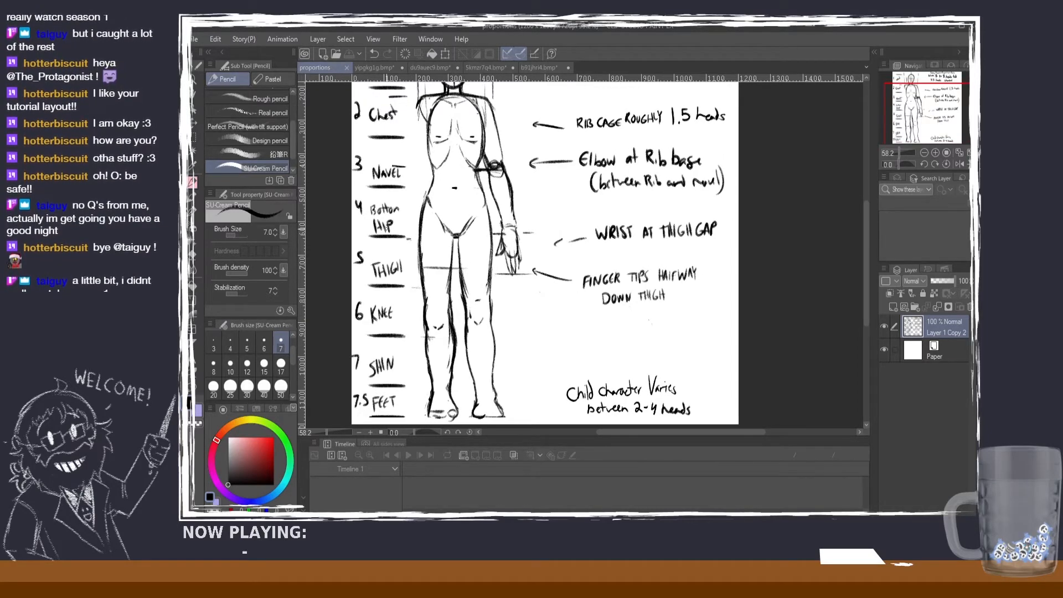
pyautogui.scroll(-1, 386, 228)
pyautogui.moveTo(868, 277); pyautogui.dragTo(866, 282)
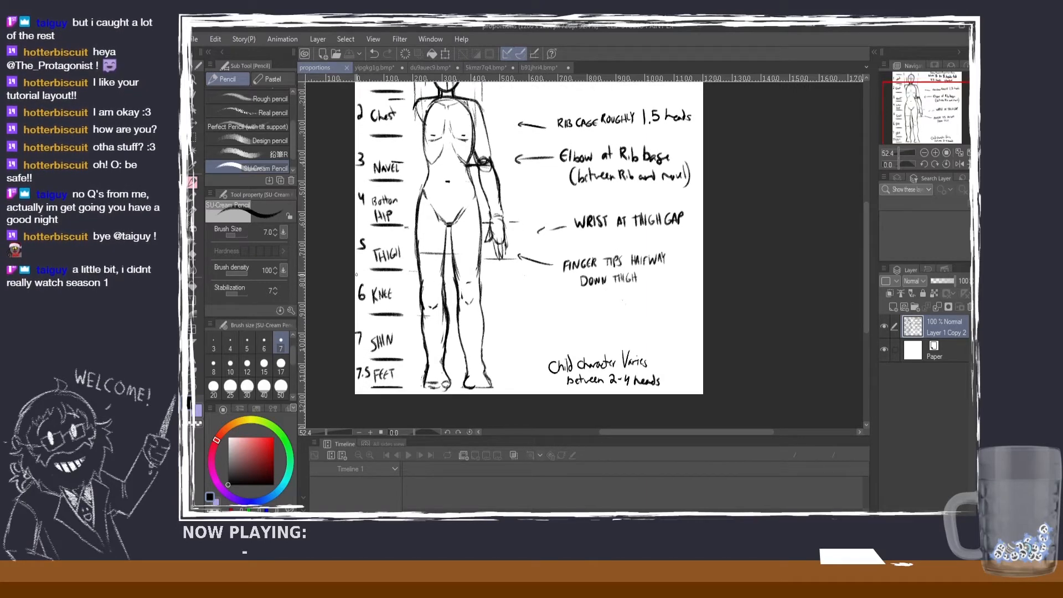
# Step: Examine the guide's leg divisions, wrist and fingertip notes and child character note, returning to the Teen/Adult Proportion Rule heading
pyautogui.scroll(1, 419, 271)
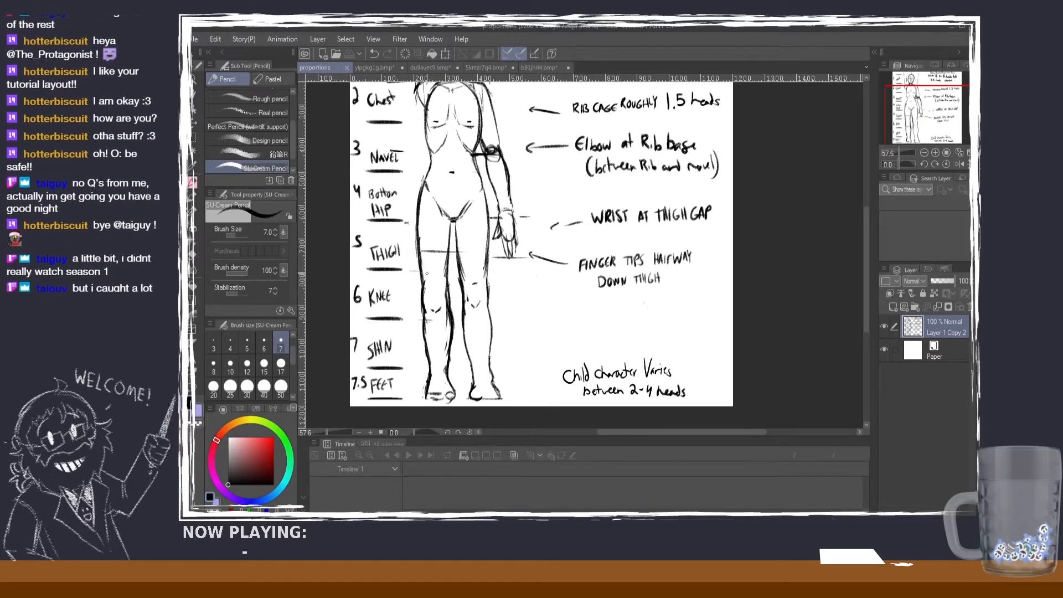
pyautogui.scroll(1, 405, 266)
pyautogui.scroll(-2, 406, 266)
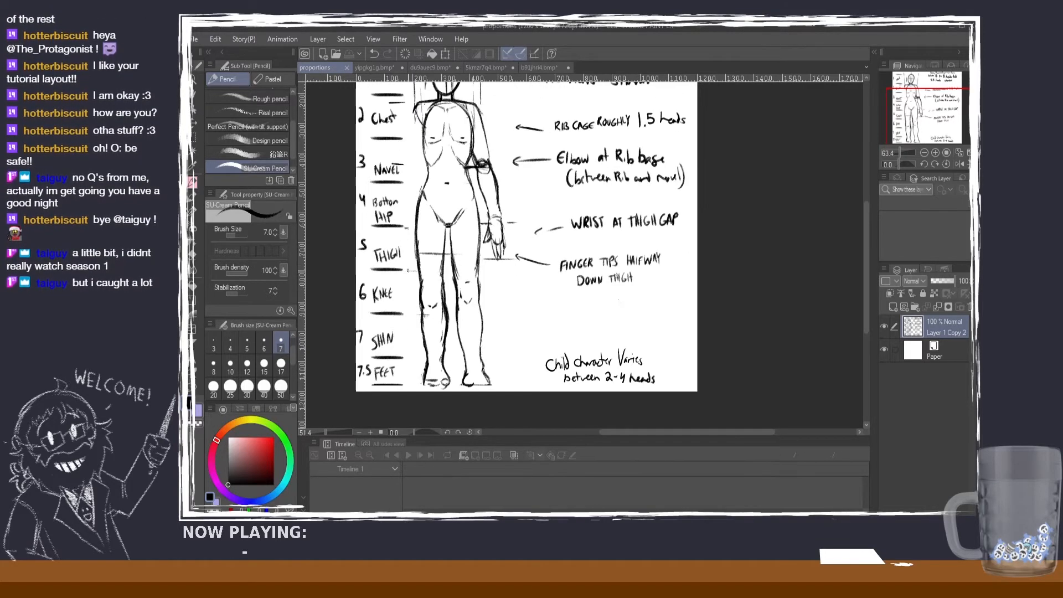
pyautogui.scroll(1, 421, 319)
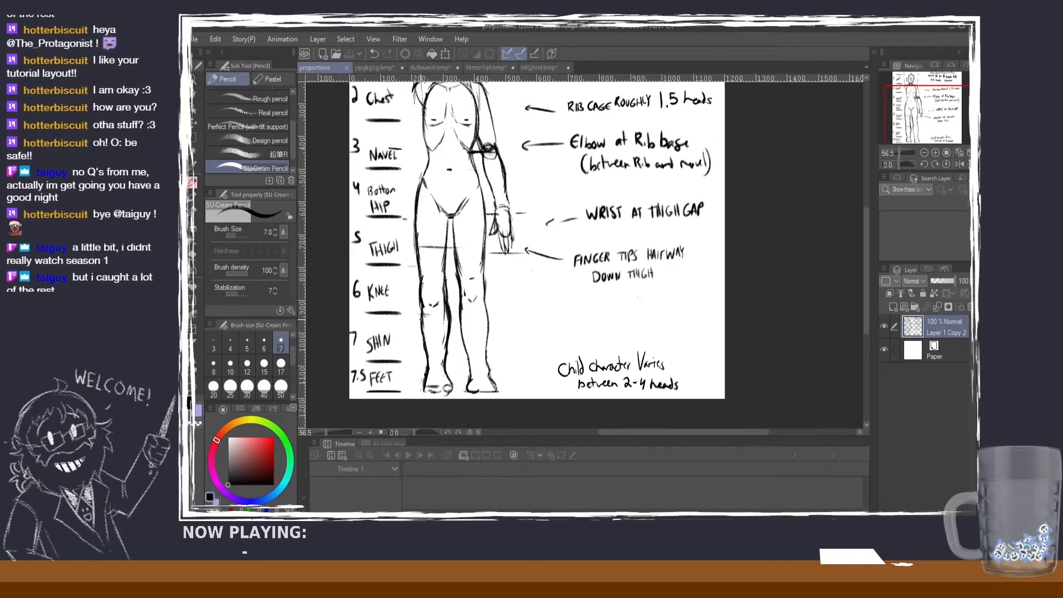
pyautogui.scroll(-1, 421, 321)
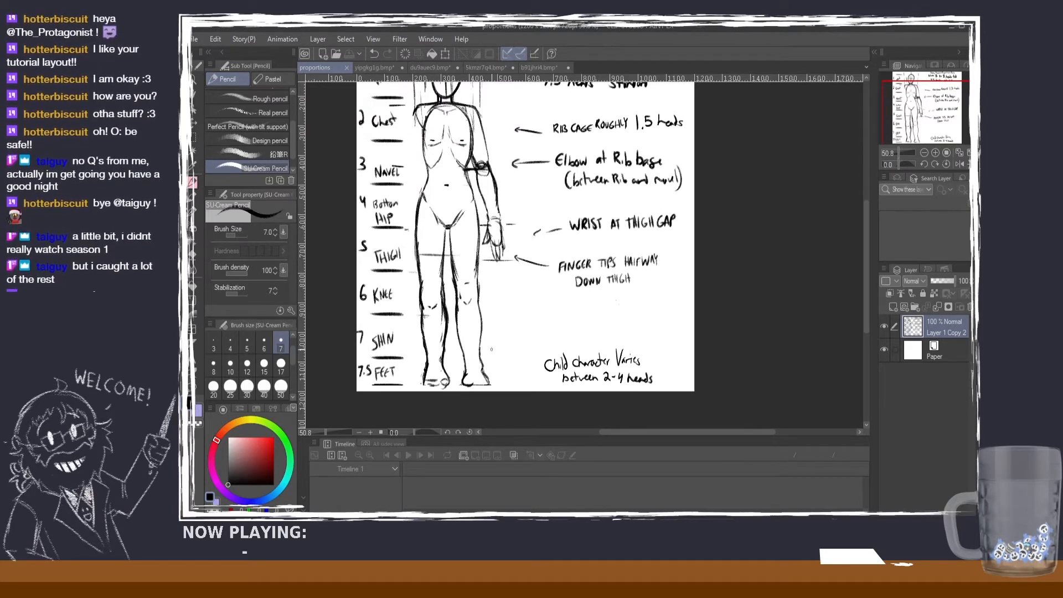
pyautogui.scroll(-1, 396, 291)
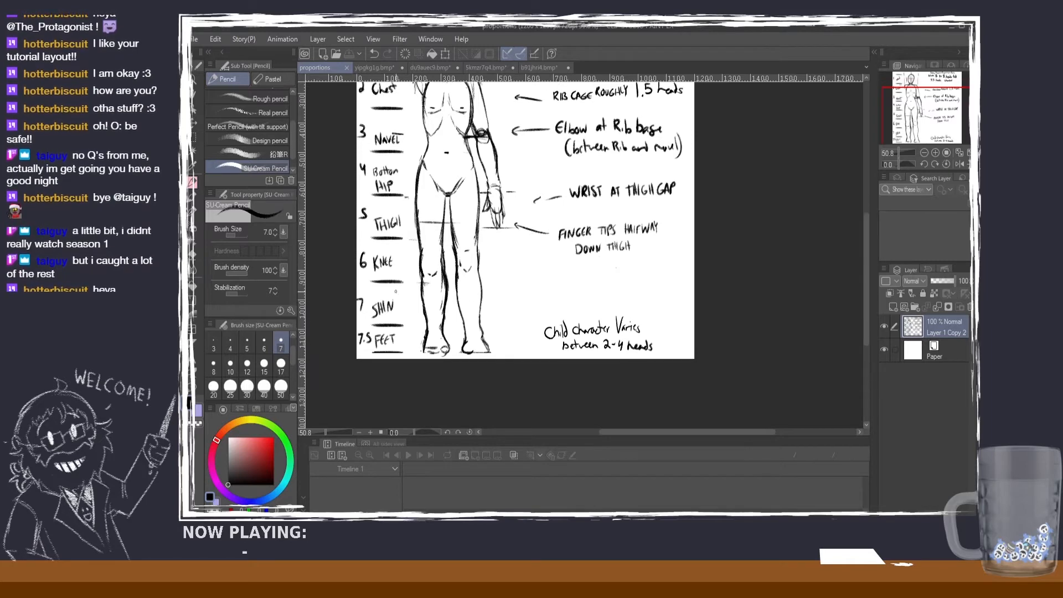
pyautogui.scroll(2, 396, 291)
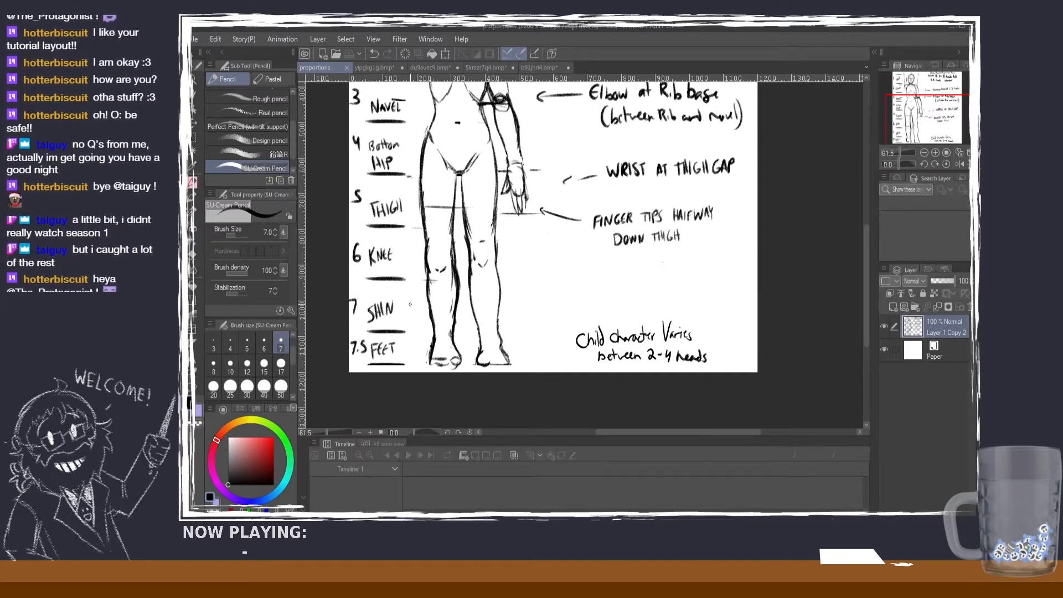
pyautogui.scroll(-2, 406, 229)
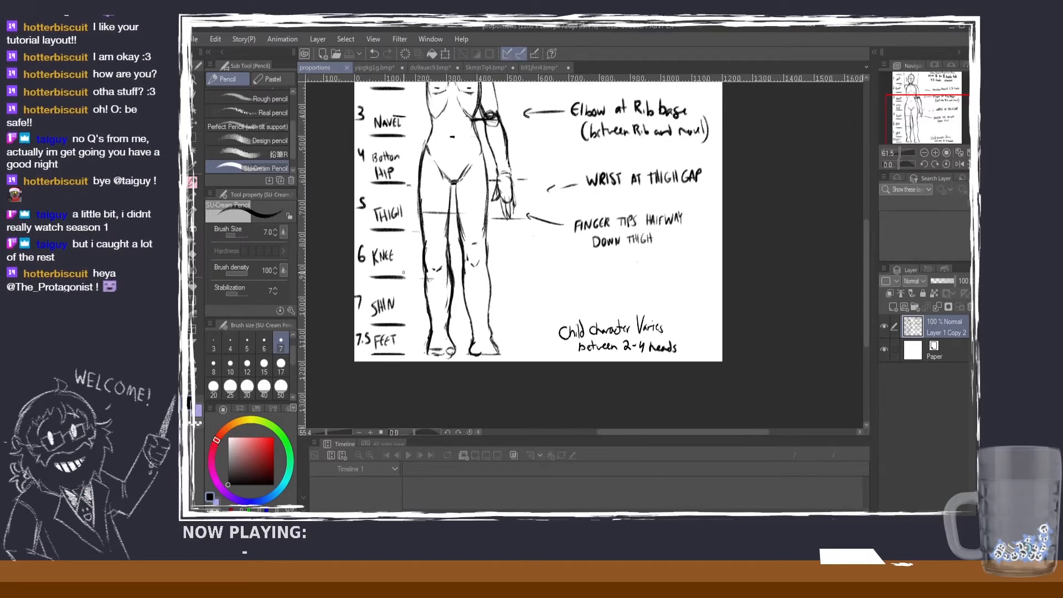
pyautogui.scroll(1, 396, 322)
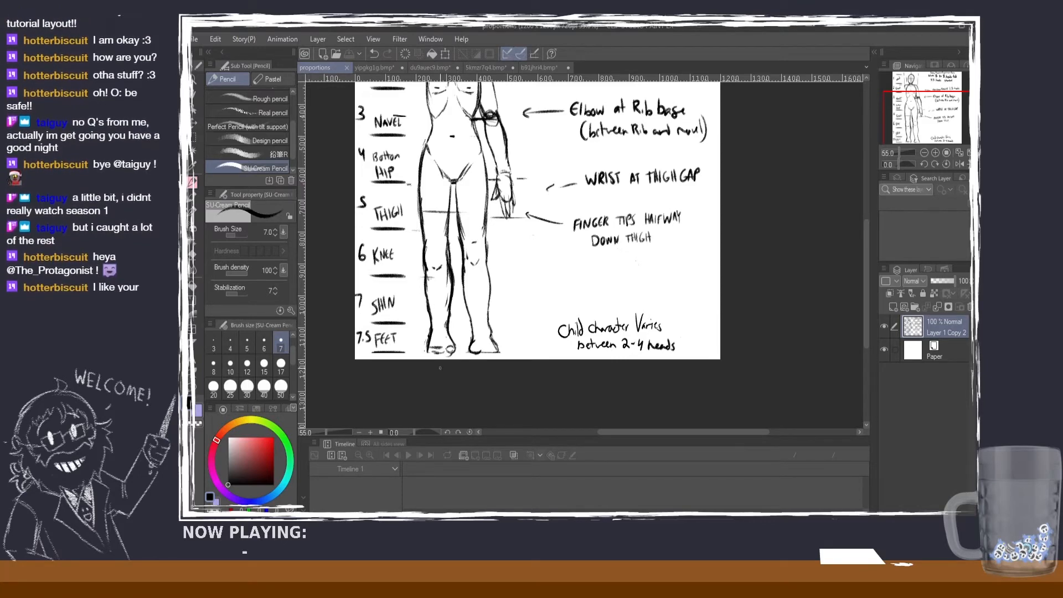
pyautogui.scroll(2, 433, 330)
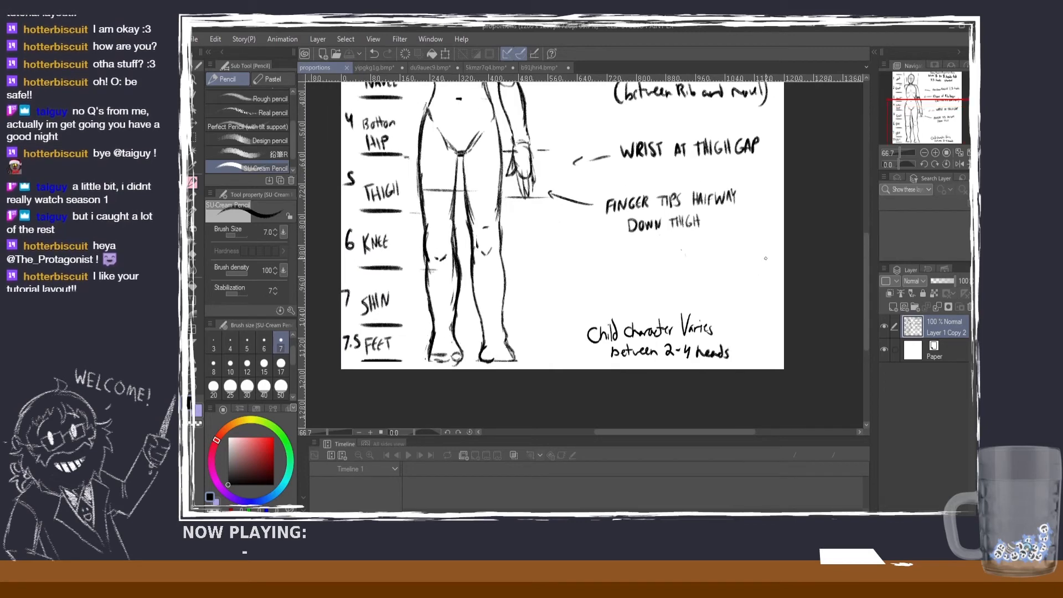
pyautogui.moveTo(865, 269); pyautogui.dragTo(861, 192)
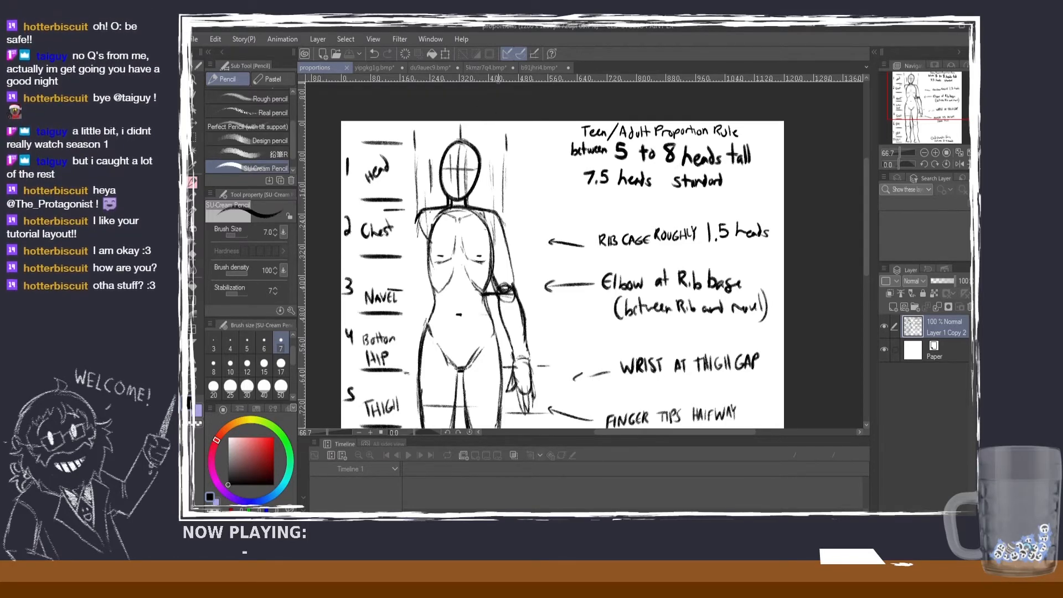
# Step: Check the eight head-height marks on the du9auec9 character sheet against the front-view figure from head to sandals
pyautogui.click(445, 66)
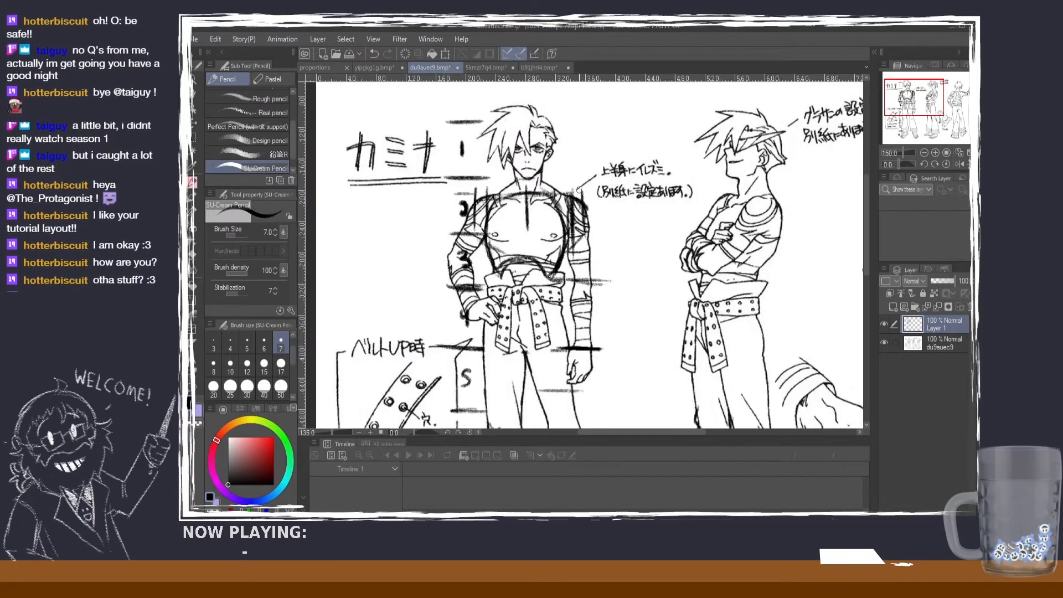
pyautogui.scroll(-3, 579, 190)
pyautogui.moveTo(867, 204); pyautogui.dragTo(859, 222)
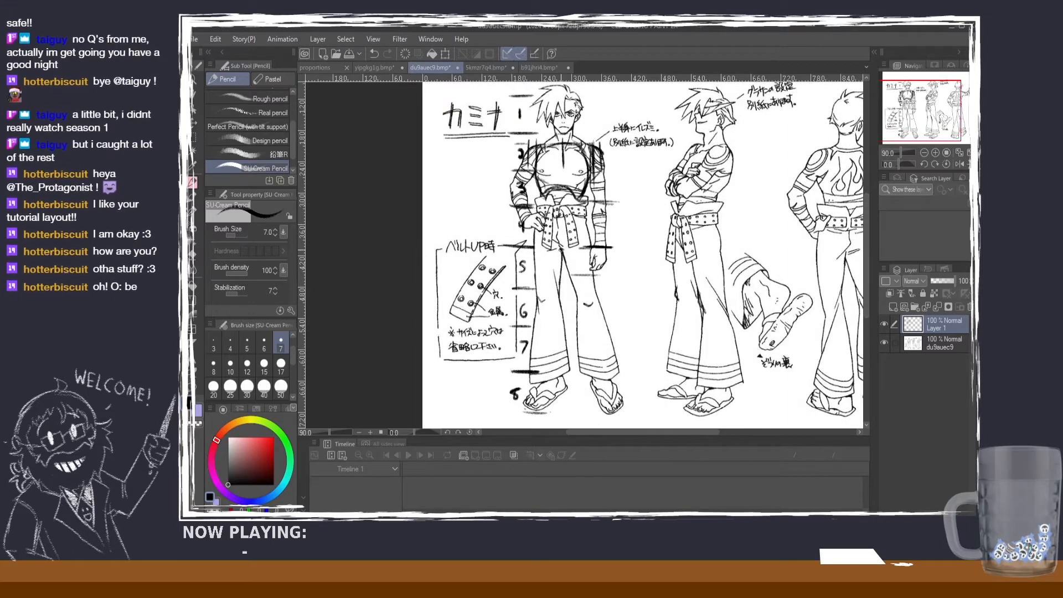
pyautogui.scroll(-1, 531, 321)
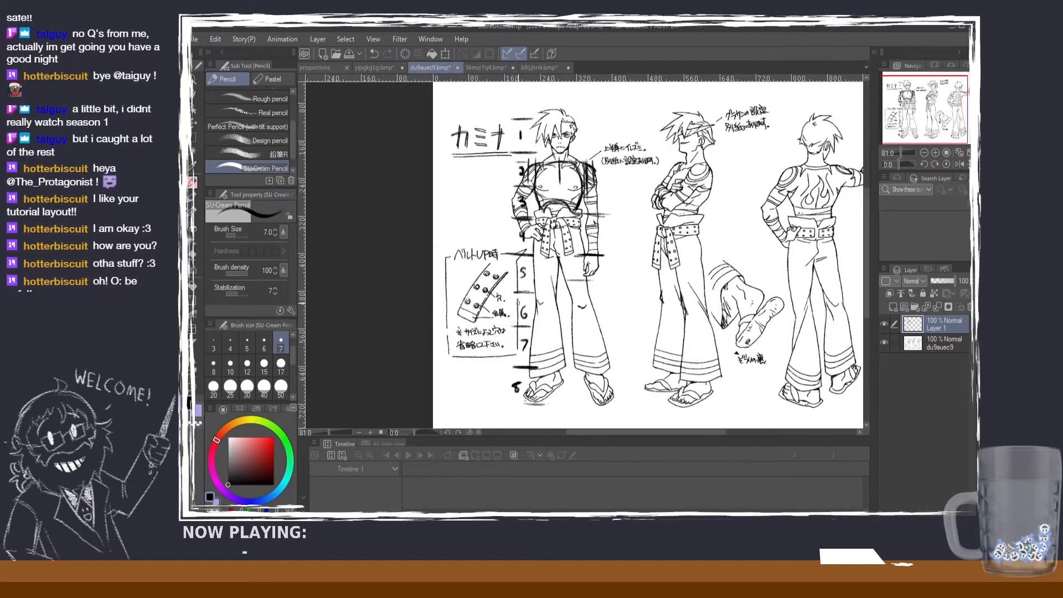
pyautogui.scroll(4, 530, 357)
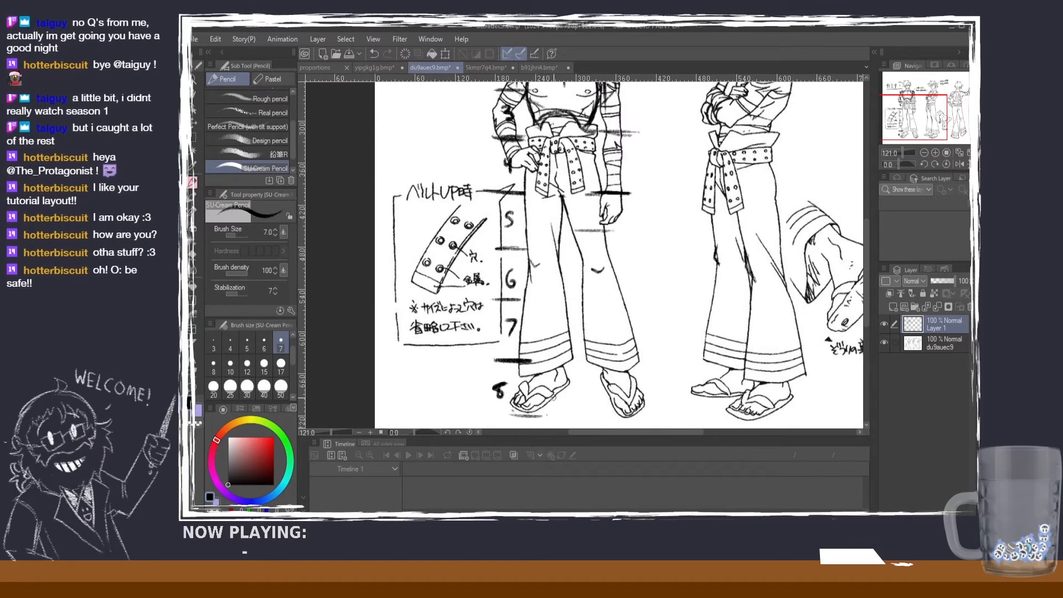
pyautogui.moveTo(866, 318); pyautogui.dragTo(859, 277)
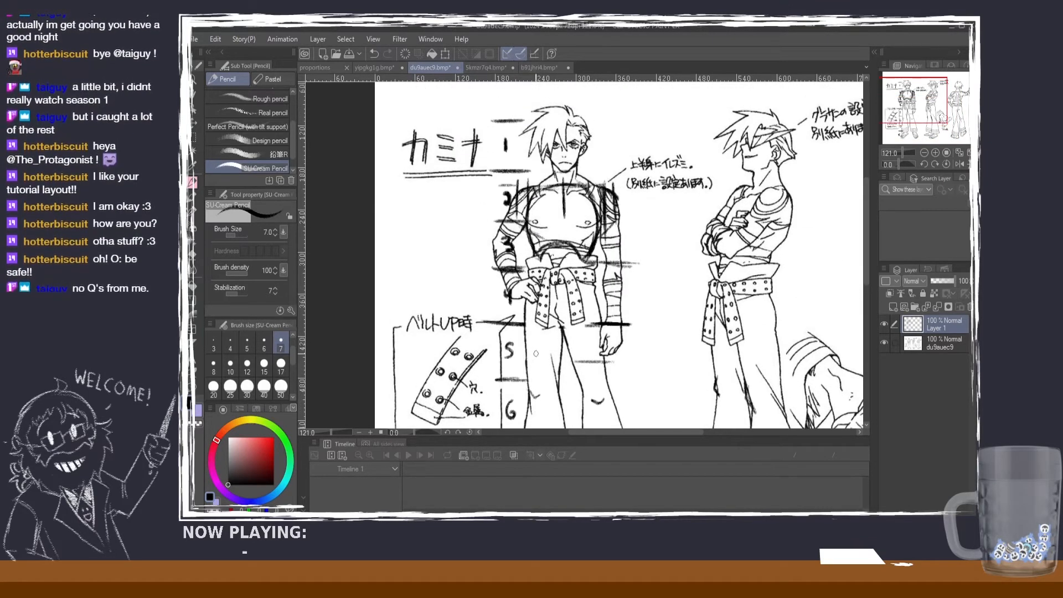
pyautogui.scroll(-2, 537, 357)
pyautogui.moveTo(865, 212); pyautogui.dragTo(862, 243)
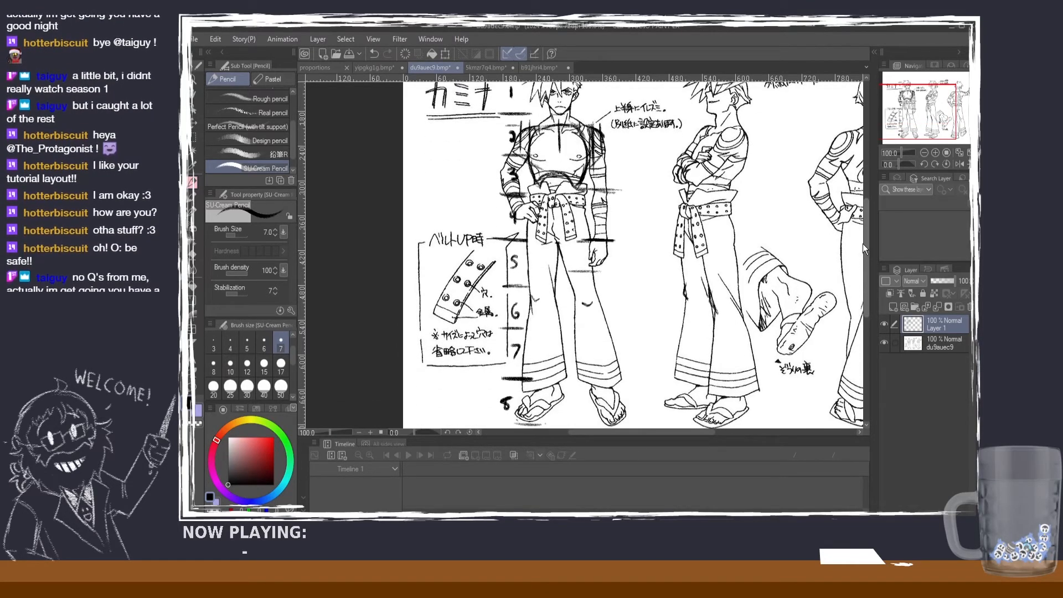
# Step: Return to the proportions guide and review it from the child character note back up to the Teen/Adult rule
pyautogui.click(328, 71)
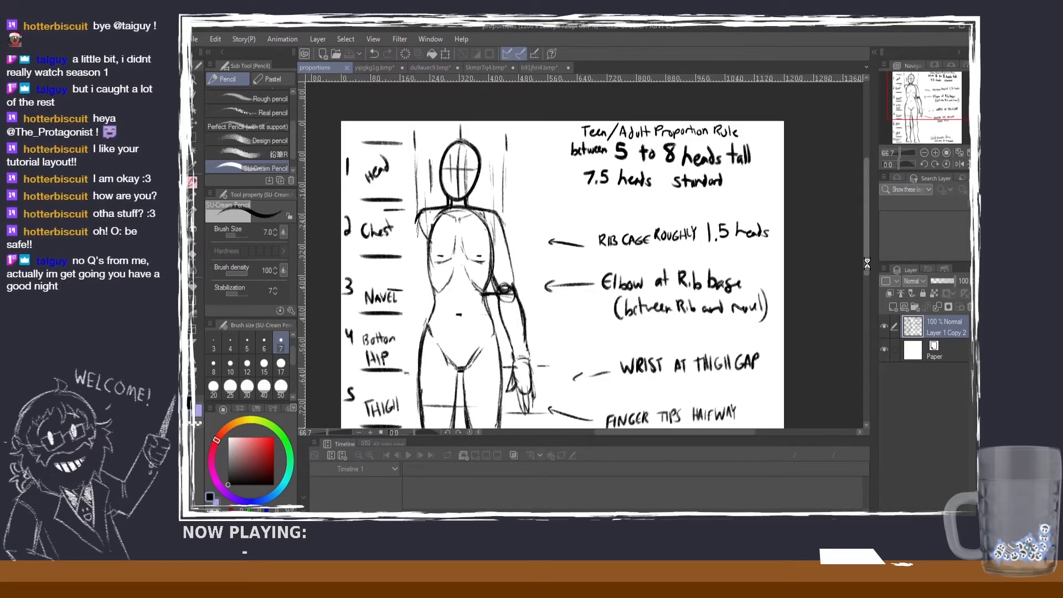
pyautogui.moveTo(867, 264); pyautogui.dragTo(864, 332)
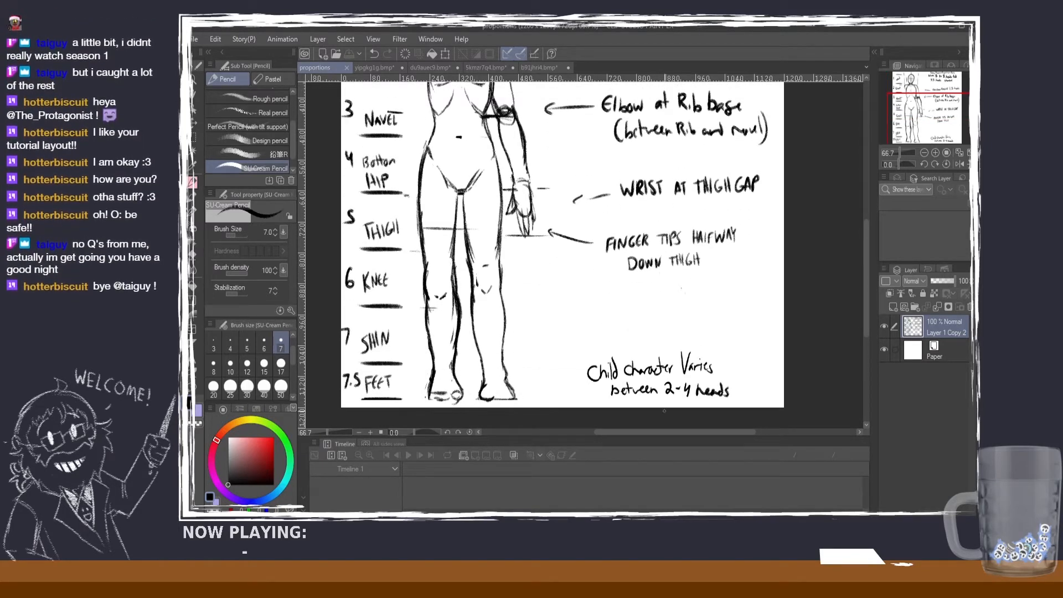
pyautogui.moveTo(866, 281); pyautogui.dragTo(869, 226)
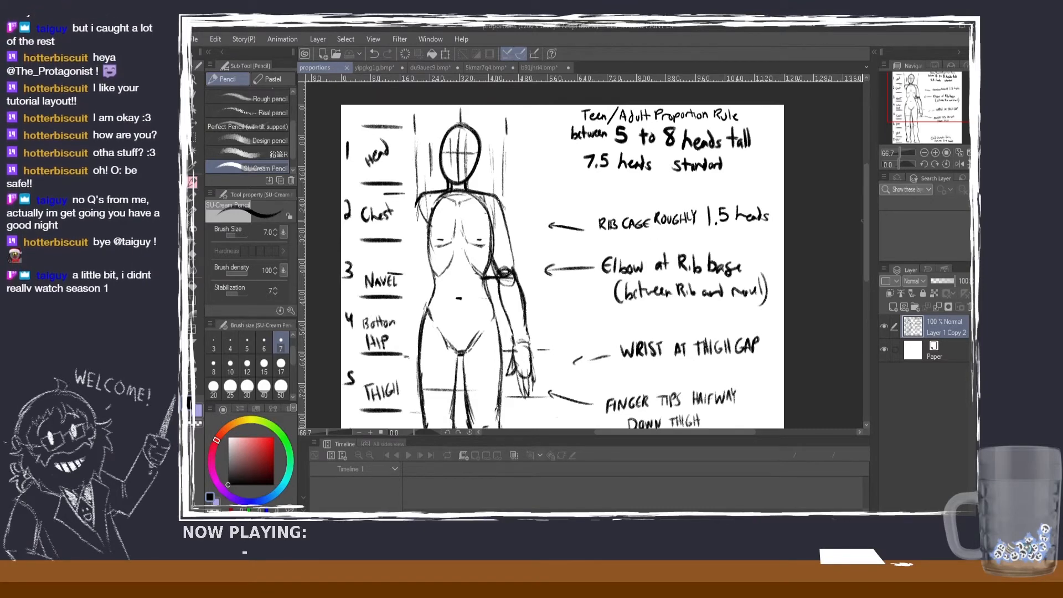
pyautogui.moveTo(865, 223); pyautogui.dragTo(865, 221)
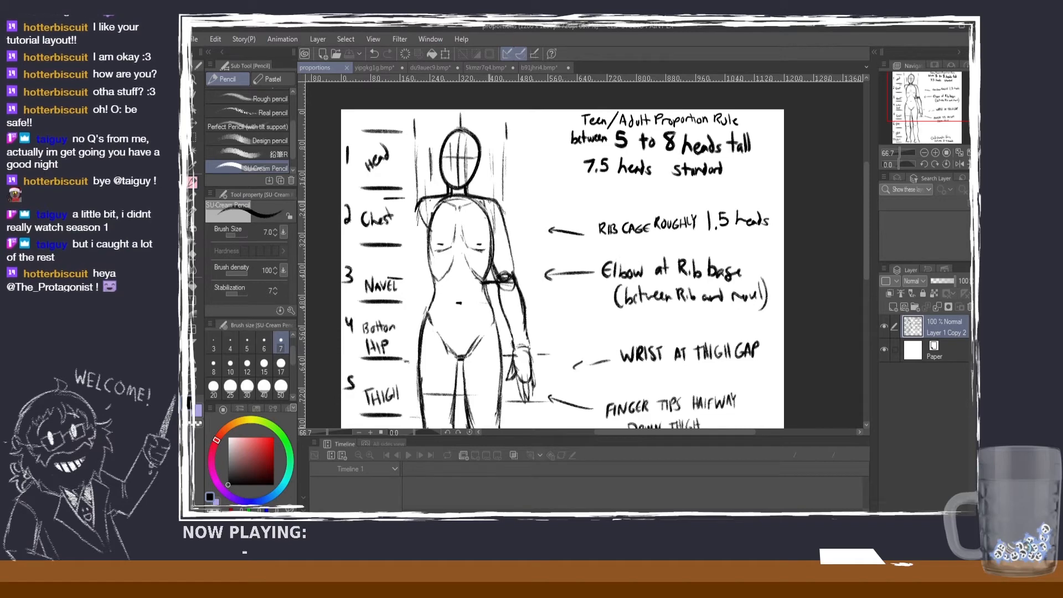
pyautogui.moveTo(489, 201); pyautogui.dragTo(498, 218)
pyautogui.hotkey('ctrl', 'z')
pyautogui.hotkey('ctrl', 'z')
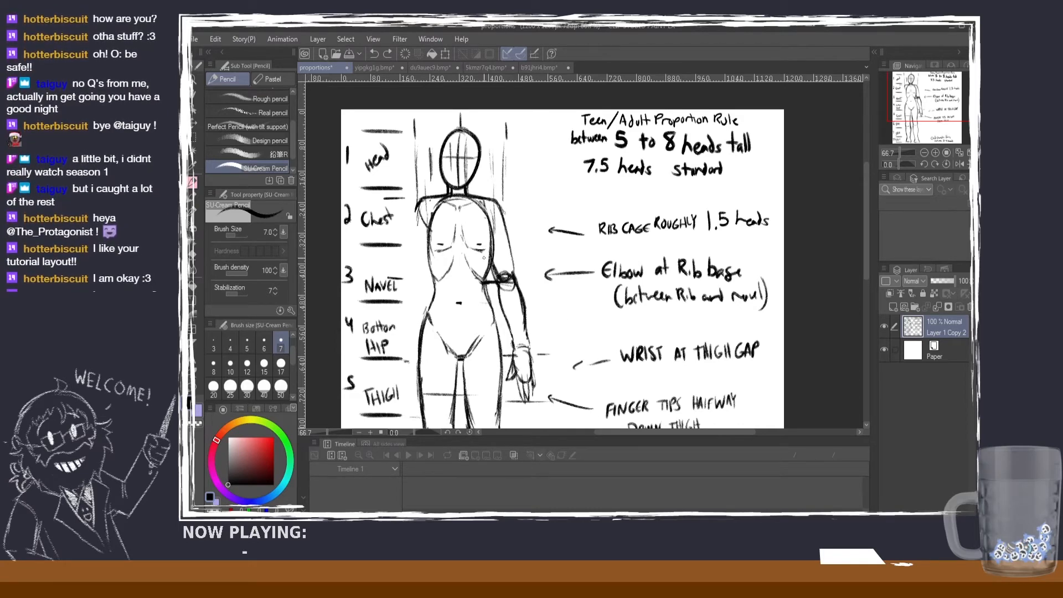
# Step: Inspect the orange-haired character's five head-height marks from the hair down to the shoes
pyautogui.click(376, 69)
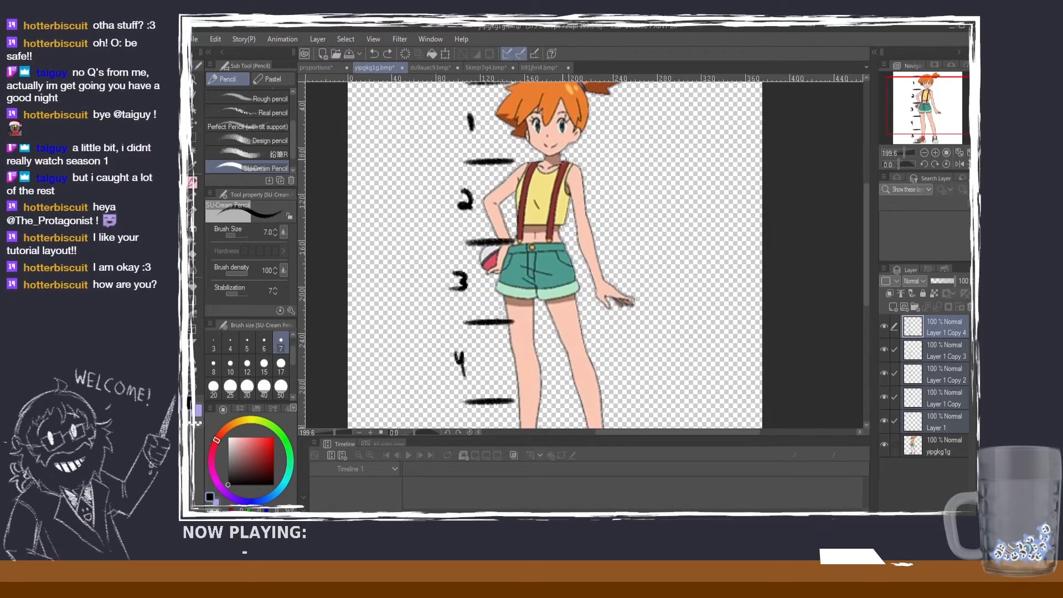
pyautogui.scroll(1, 562, 158)
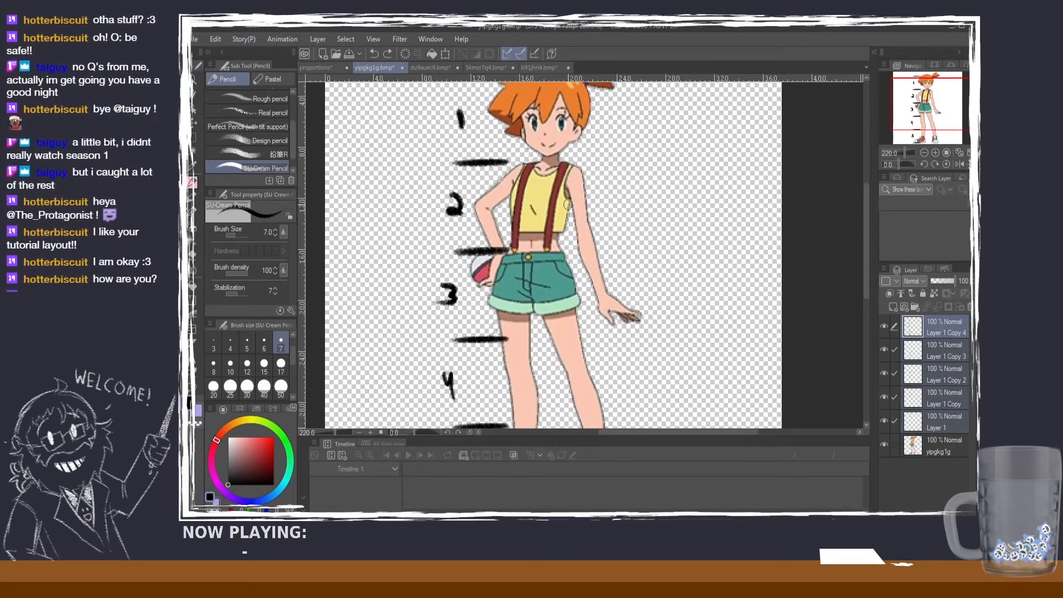
pyautogui.scroll(-1, 567, 204)
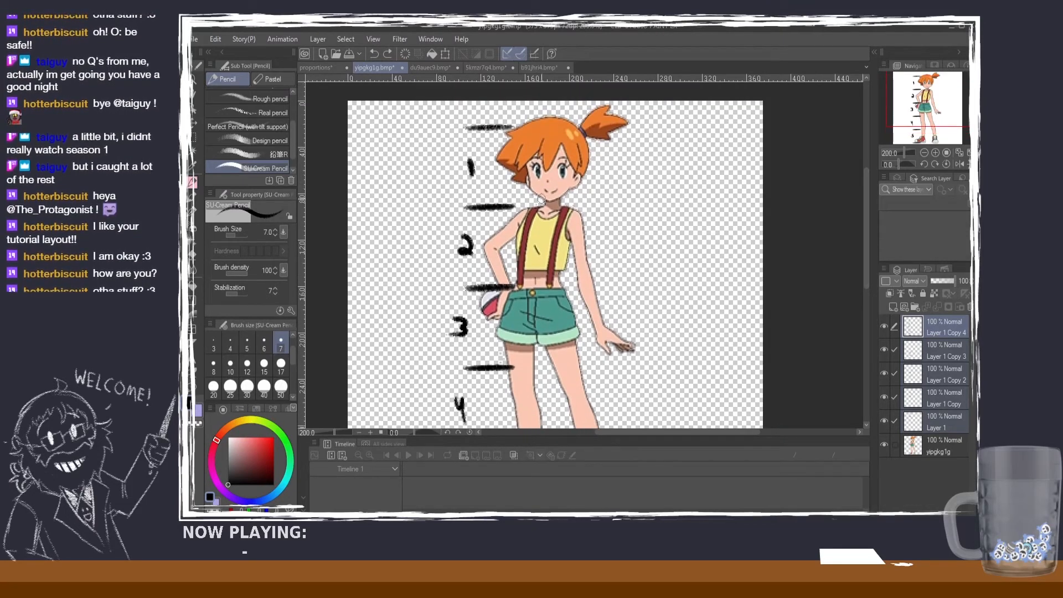
pyautogui.scroll(1, 545, 193)
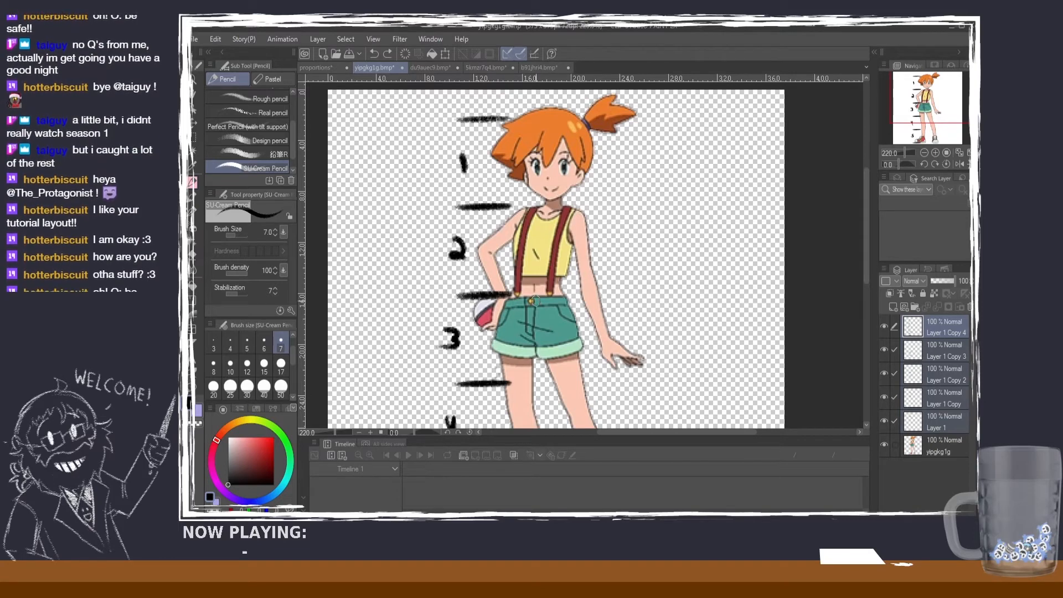
pyautogui.scroll(-1, 551, 290)
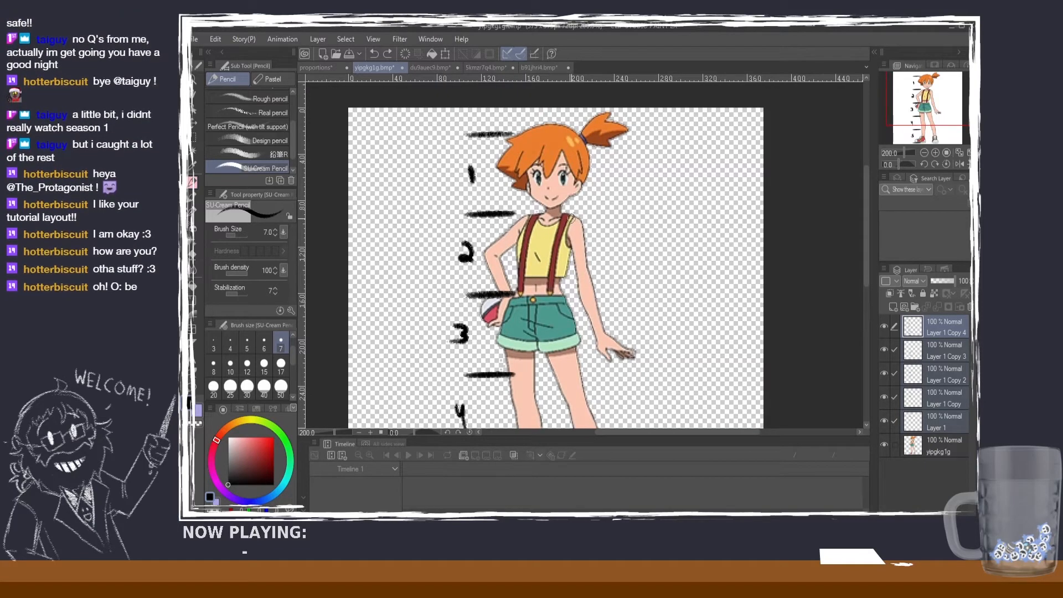
pyautogui.scroll(-1, 580, 228)
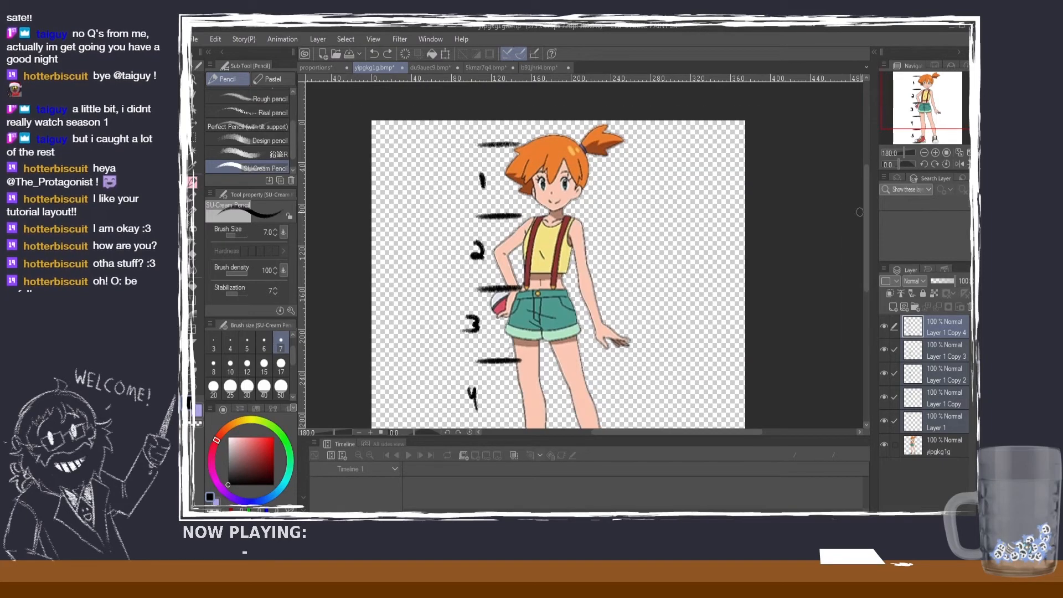
pyautogui.moveTo(866, 216); pyautogui.dragTo(868, 243)
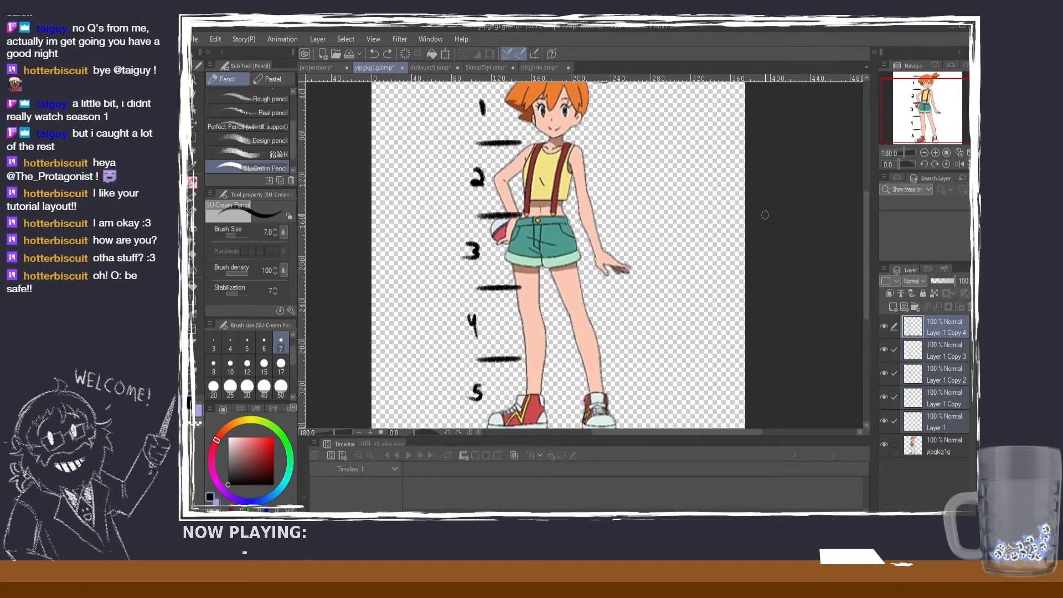
pyautogui.scroll(-1, 765, 215)
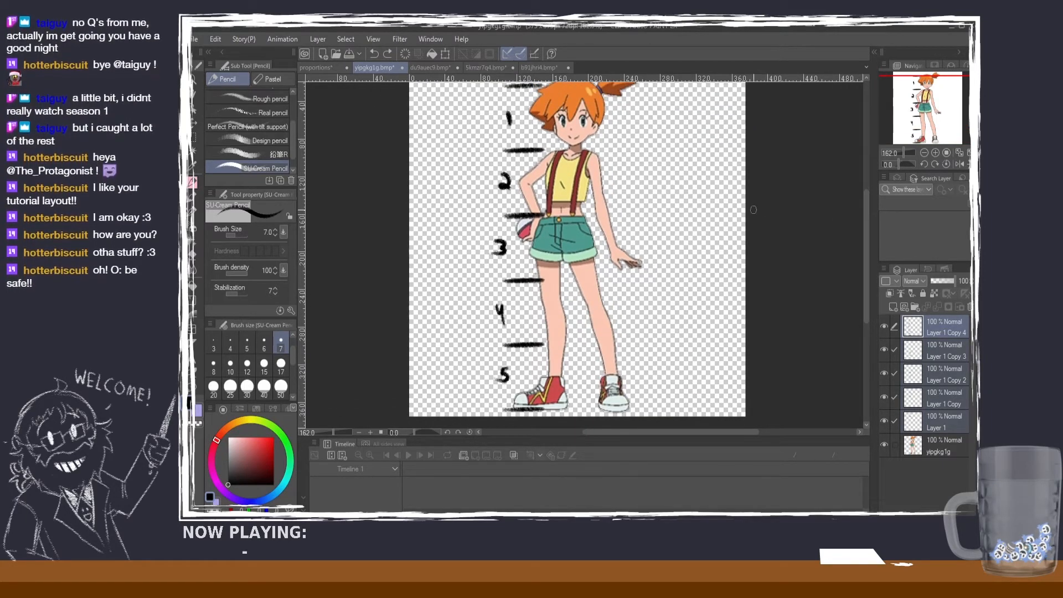
pyautogui.moveTo(866, 223)
pyautogui.mouseDown()
pyautogui.moveTo(865, 210)
pyautogui.moveTo(858, 220)
pyautogui.mouseUp()
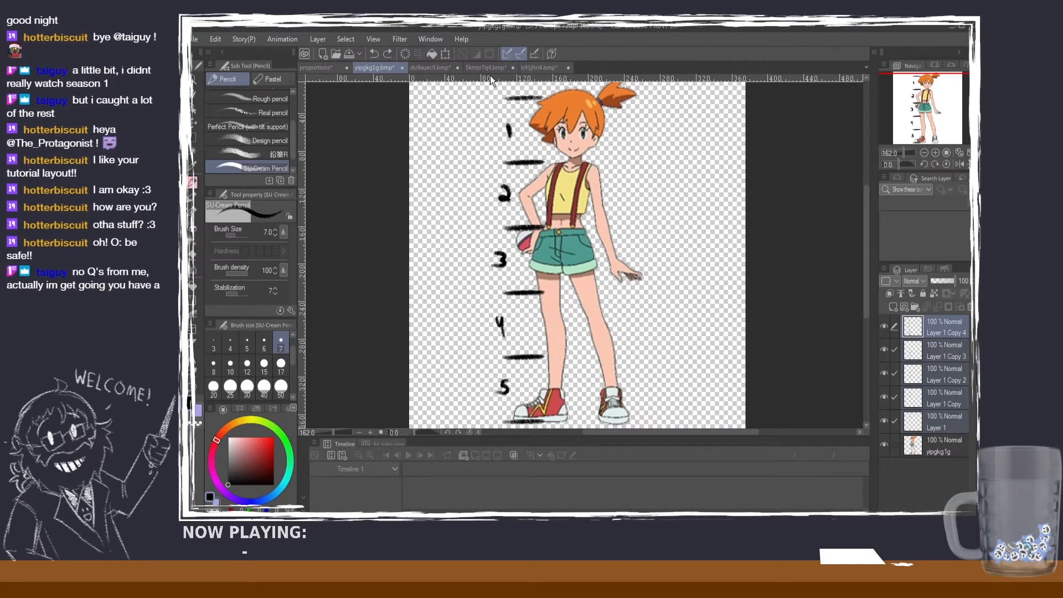
# Step: Go past the du9auec9 sheet to the 5kmzr7q4 character sheet and examine its front and back full-body figures up close
pyautogui.click(437, 71)
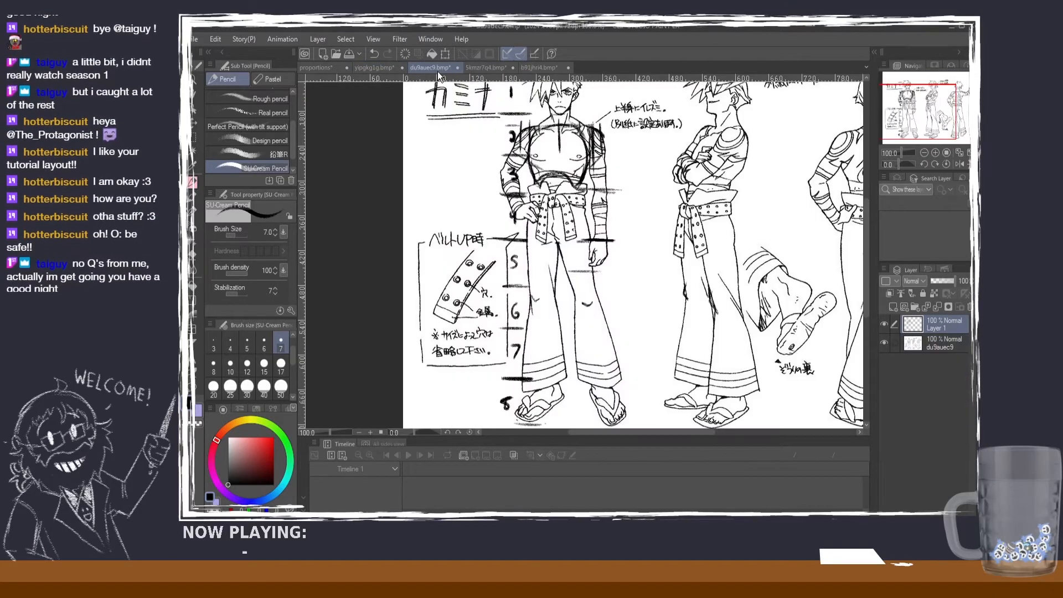
pyautogui.click(474, 66)
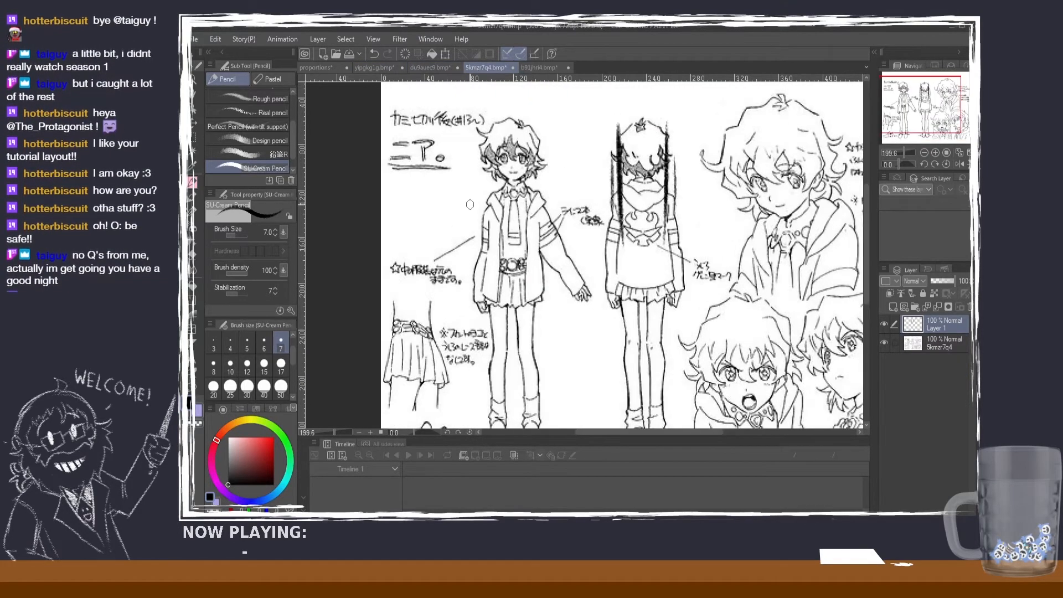
pyautogui.scroll(1, 470, 204)
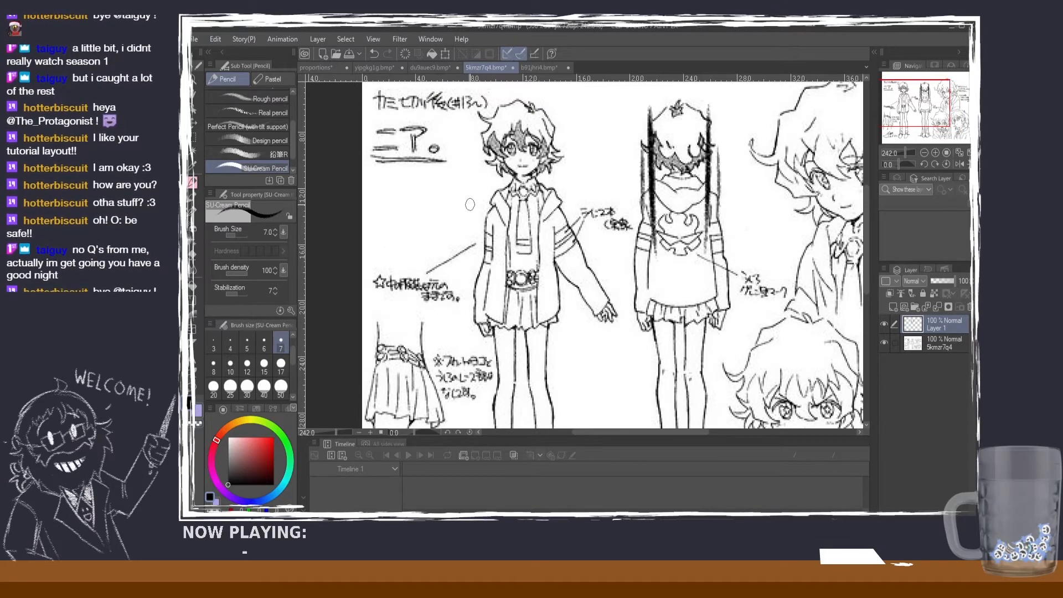
pyautogui.scroll(-1, 470, 204)
pyautogui.scroll(2, 470, 204)
pyautogui.scroll(-1, 553, 228)
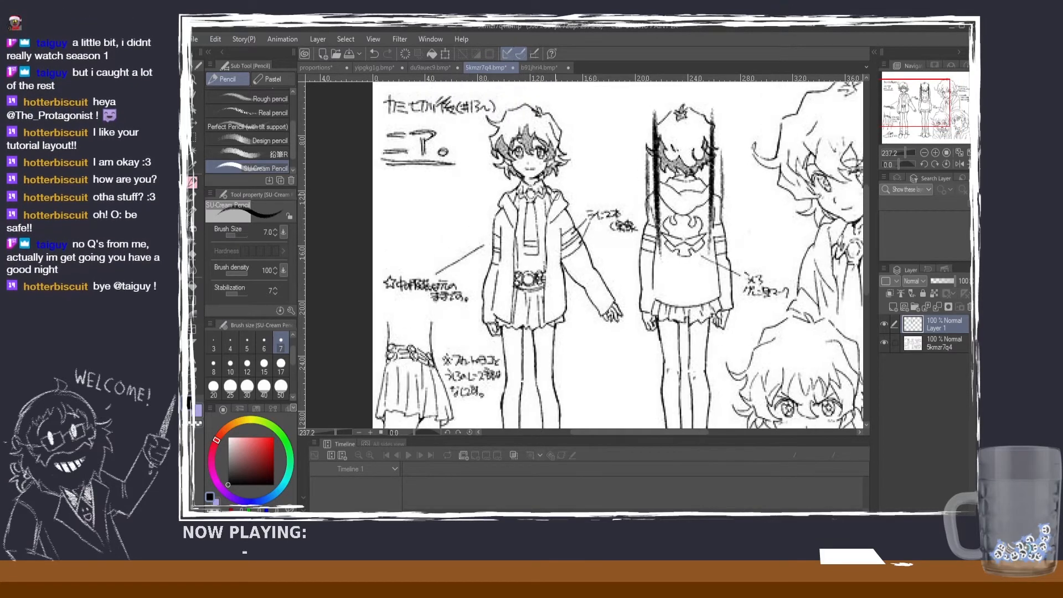
pyautogui.scroll(1, 554, 194)
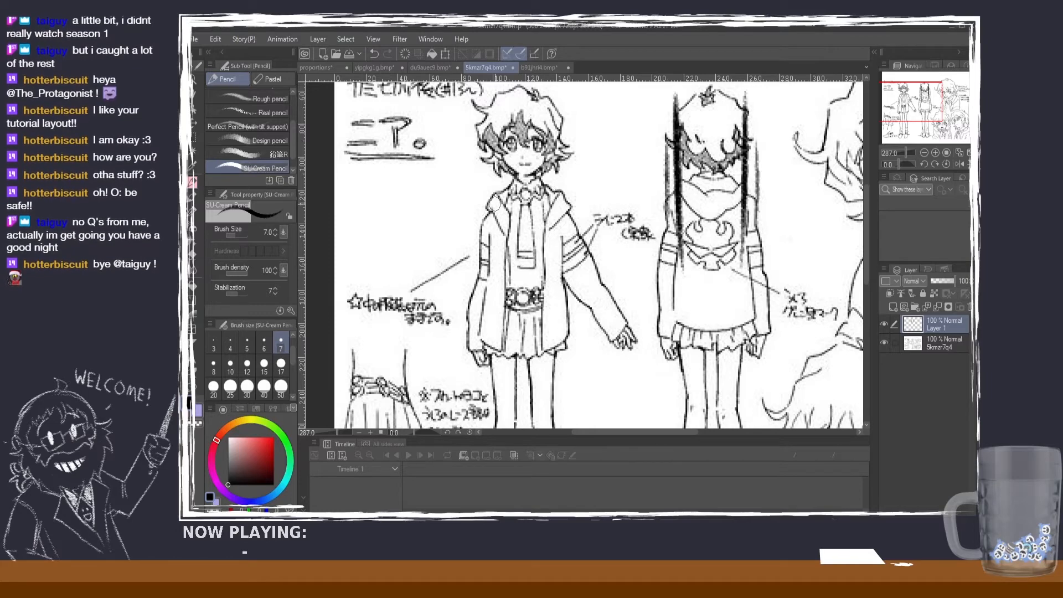
# Step: Go from the 5kmzr7q4 sheet to the ponytailed rifle character sheet and examine its front figure's head-height marks and side view
pyautogui.scroll(-3, 498, 216)
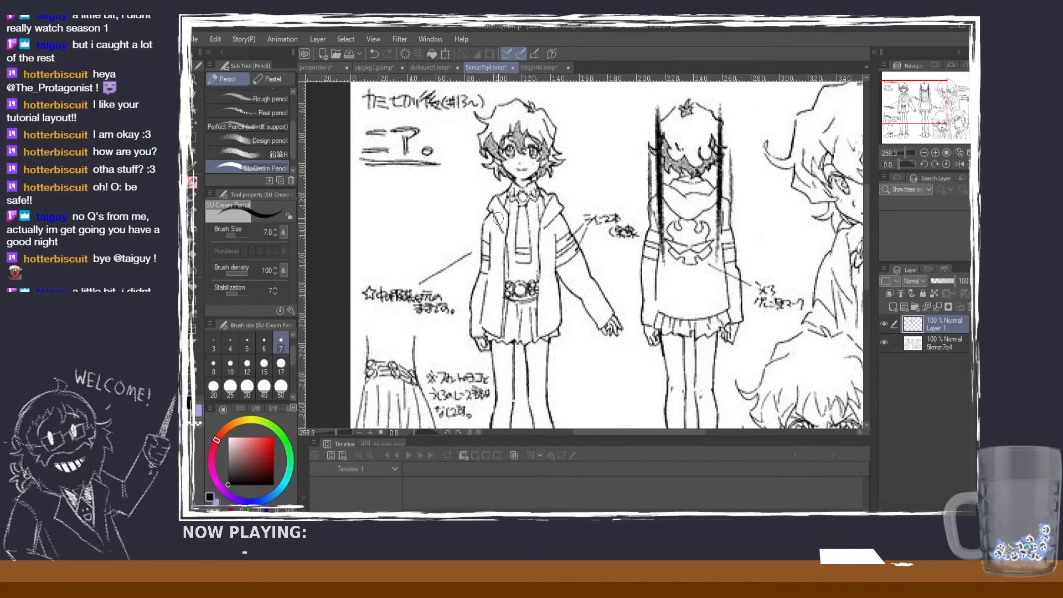
pyautogui.click(536, 67)
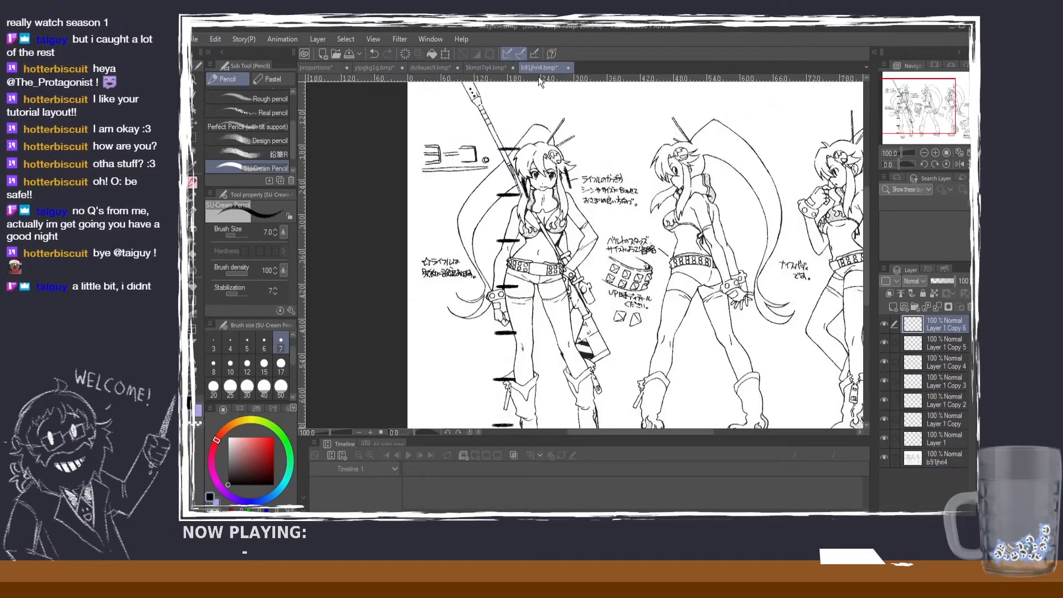
pyautogui.scroll(4, 508, 189)
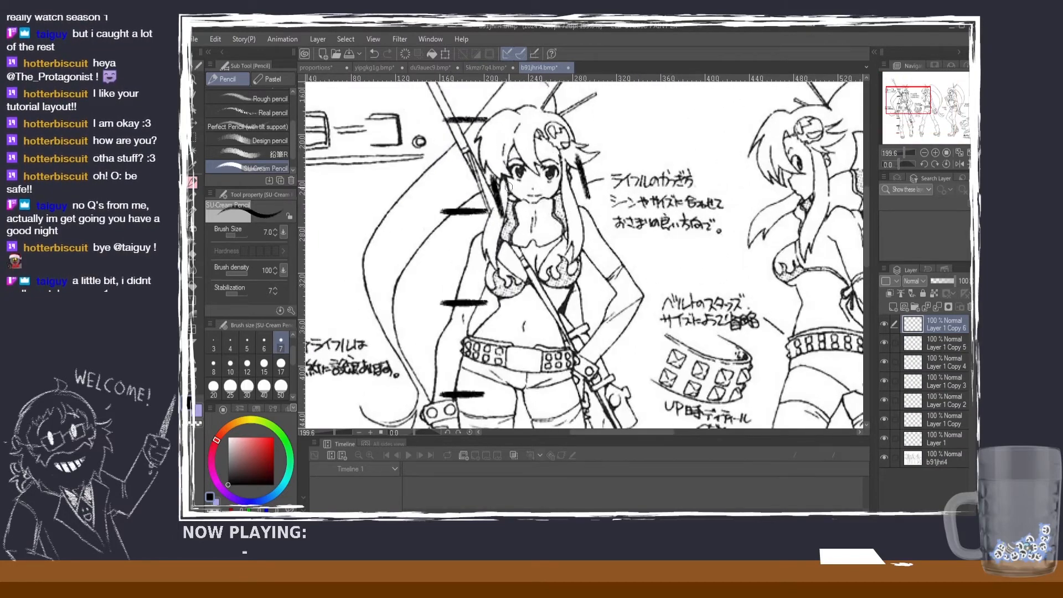
pyautogui.scroll(-4, 506, 187)
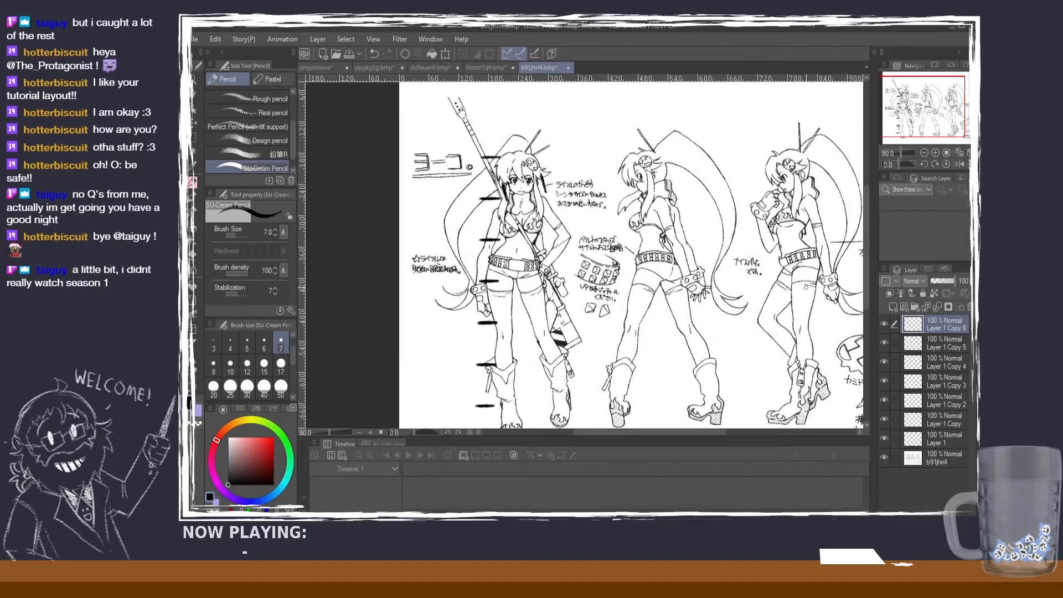
pyautogui.moveTo(866, 270); pyautogui.dragTo(864, 278)
pyautogui.scroll(3, 504, 159)
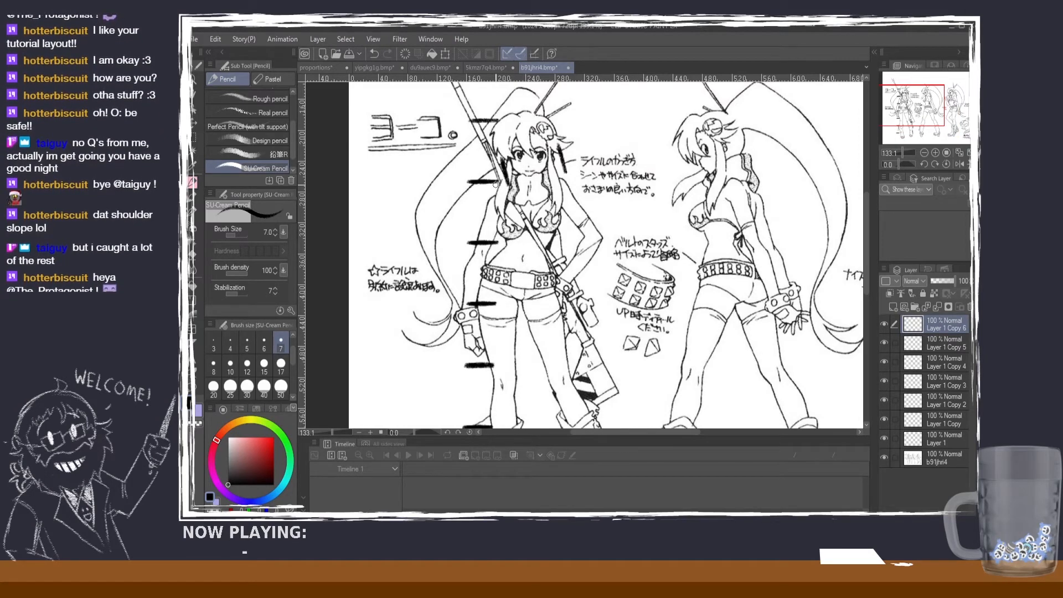
# Step: Compare the upper bodies on the 5kmzr7q4 sheet with the ponytailed rifle character's front figure
pyautogui.click(489, 69)
pyautogui.scroll(4, 755, 212)
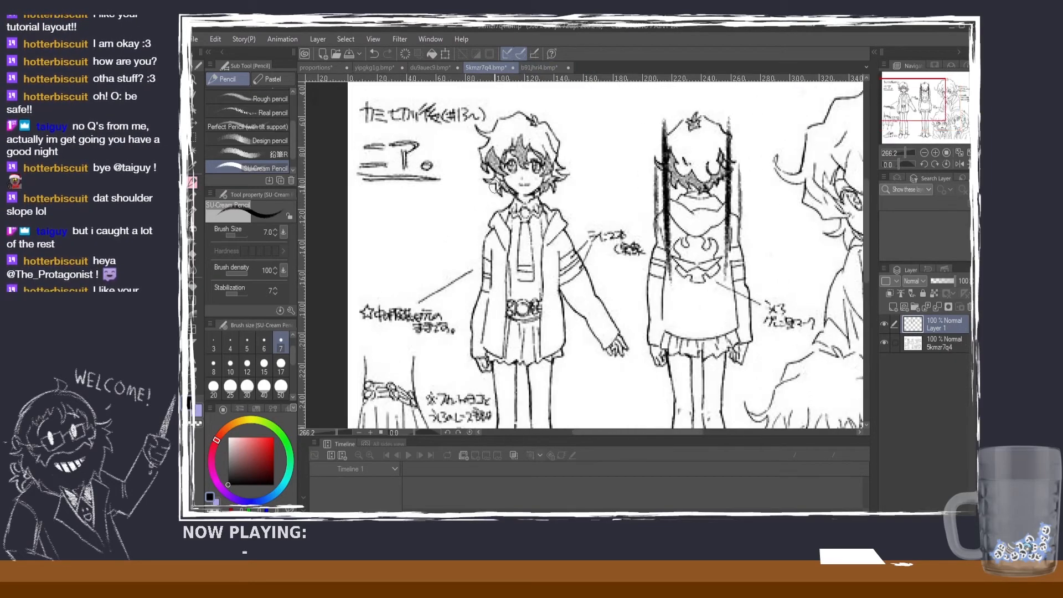
pyautogui.scroll(-3, 754, 212)
pyautogui.scroll(3, 534, 220)
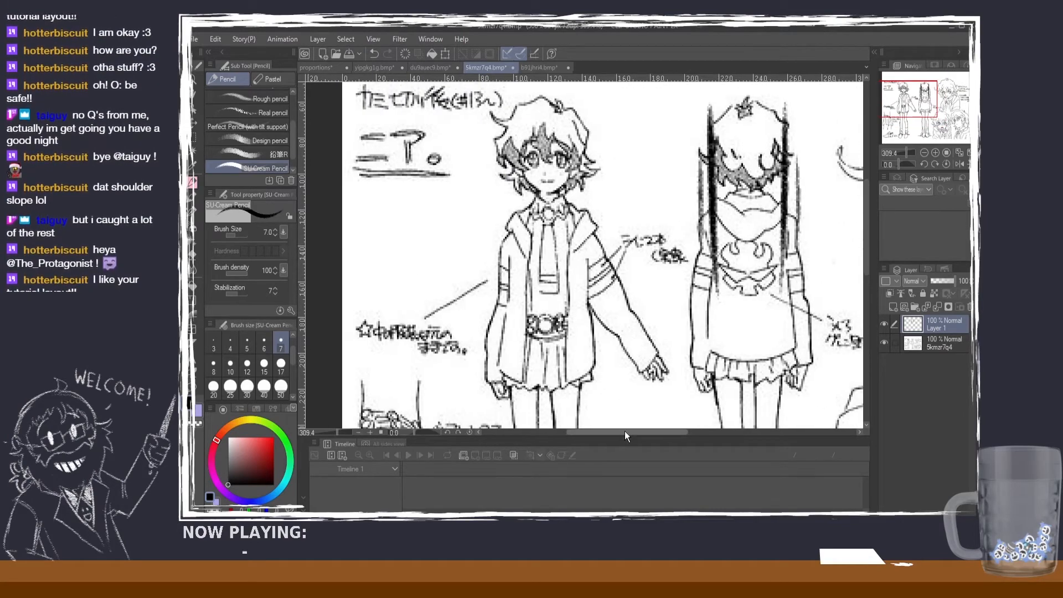
pyautogui.moveTo(625, 431)
pyautogui.mouseDown()
pyautogui.moveTo(725, 414)
pyautogui.moveTo(610, 411)
pyautogui.moveTo(614, 399)
pyautogui.mouseUp()
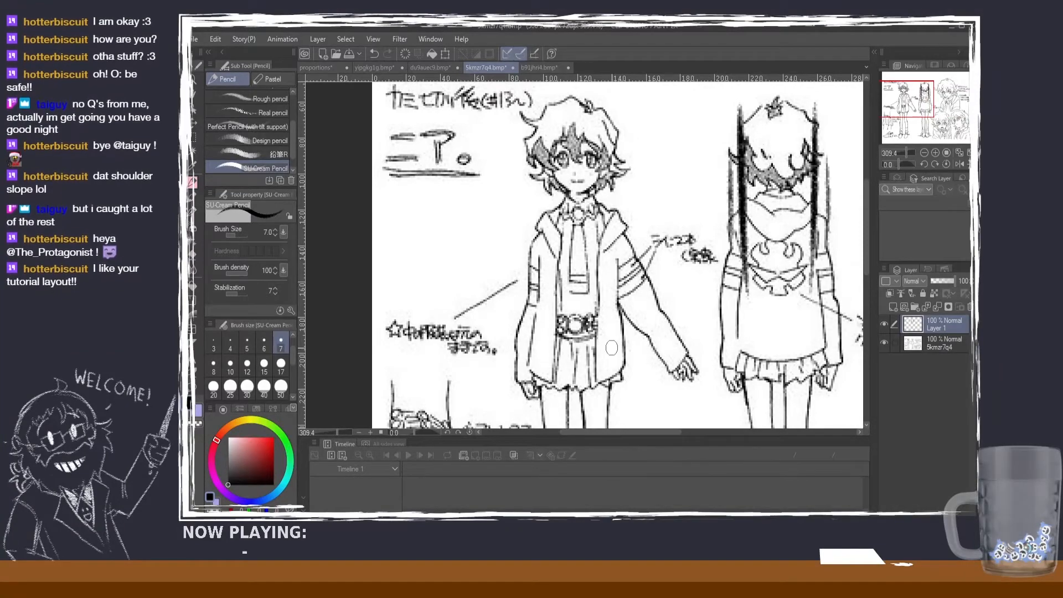
pyautogui.click(553, 67)
pyautogui.scroll(-3, 656, 179)
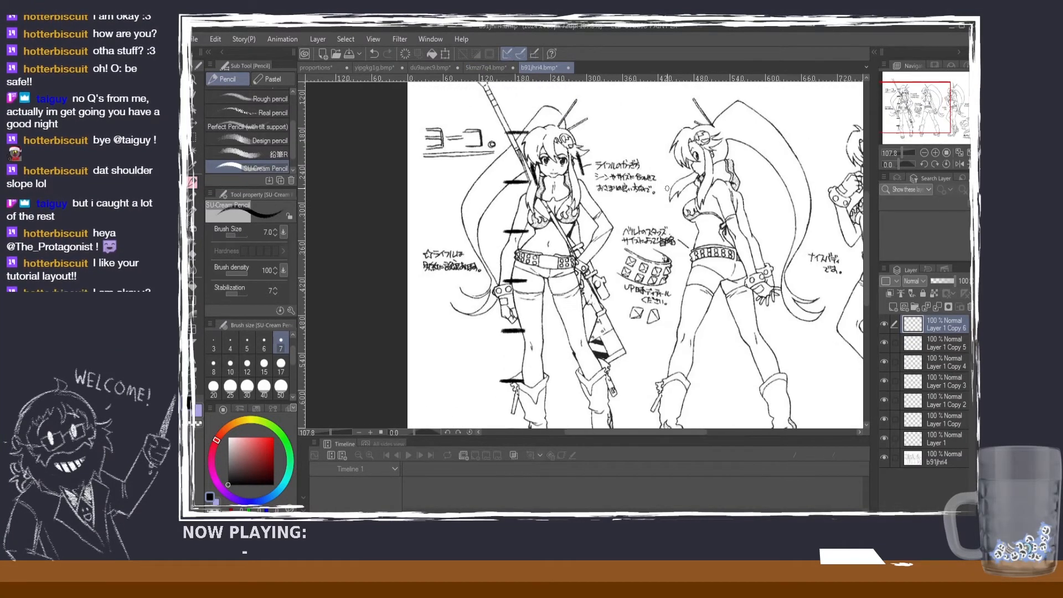
# Step: Examine the du9auec9 front figure's marked shoulders, rib cage and waist up close, along with its full body down to the sandals
pyautogui.click(448, 67)
pyautogui.scroll(-1, 634, 129)
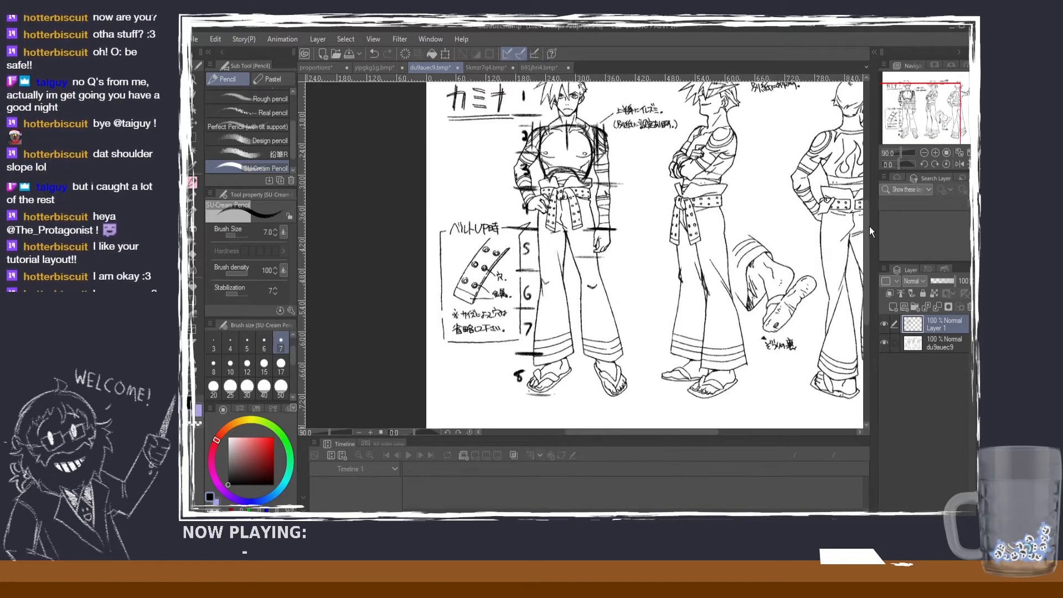
pyautogui.scroll(2, 864, 214)
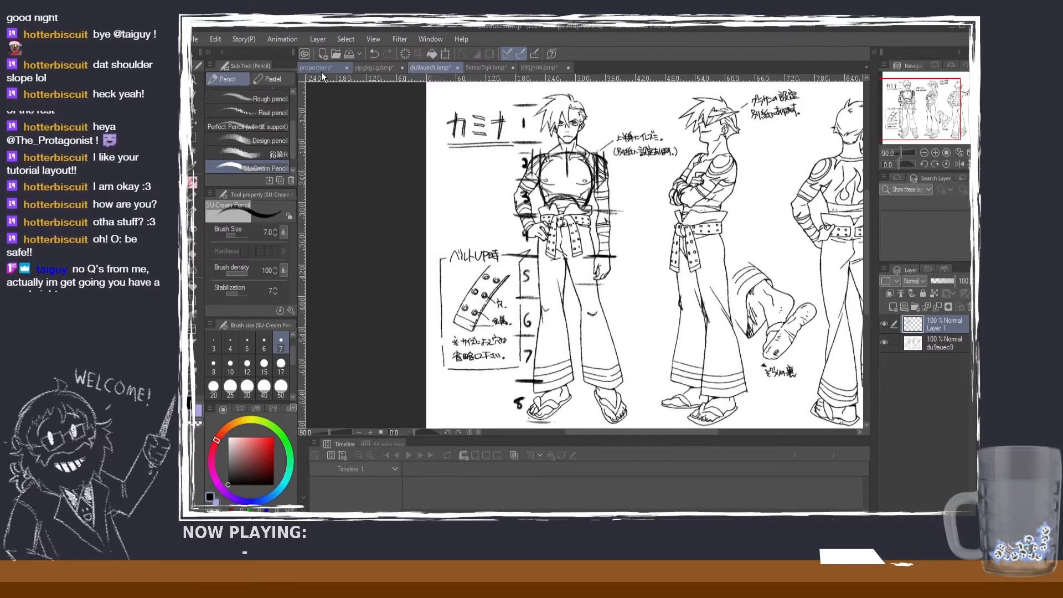
pyautogui.scroll(4, 585, 152)
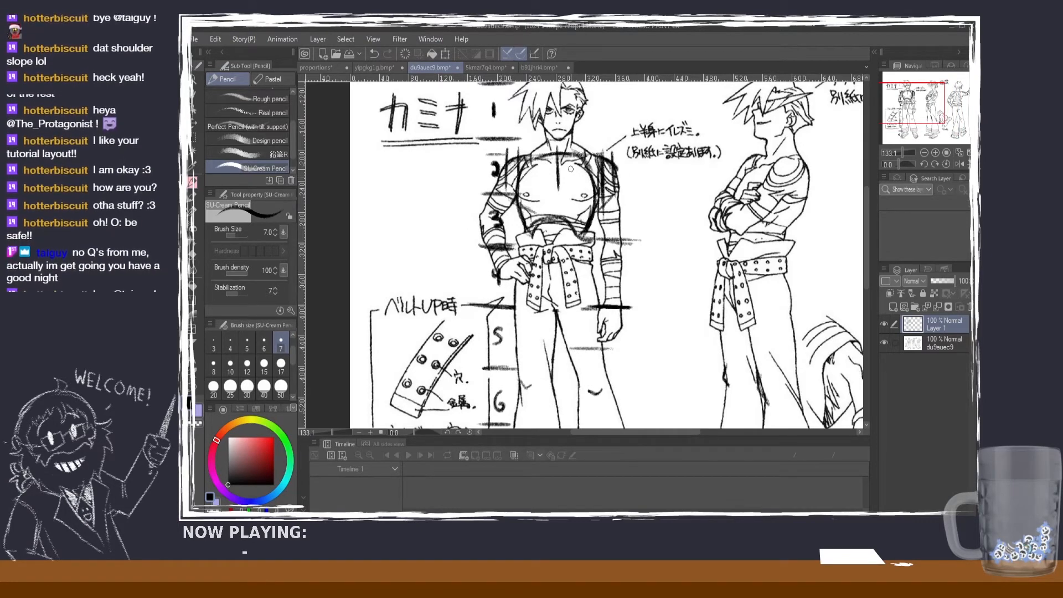
pyautogui.scroll(2, 571, 169)
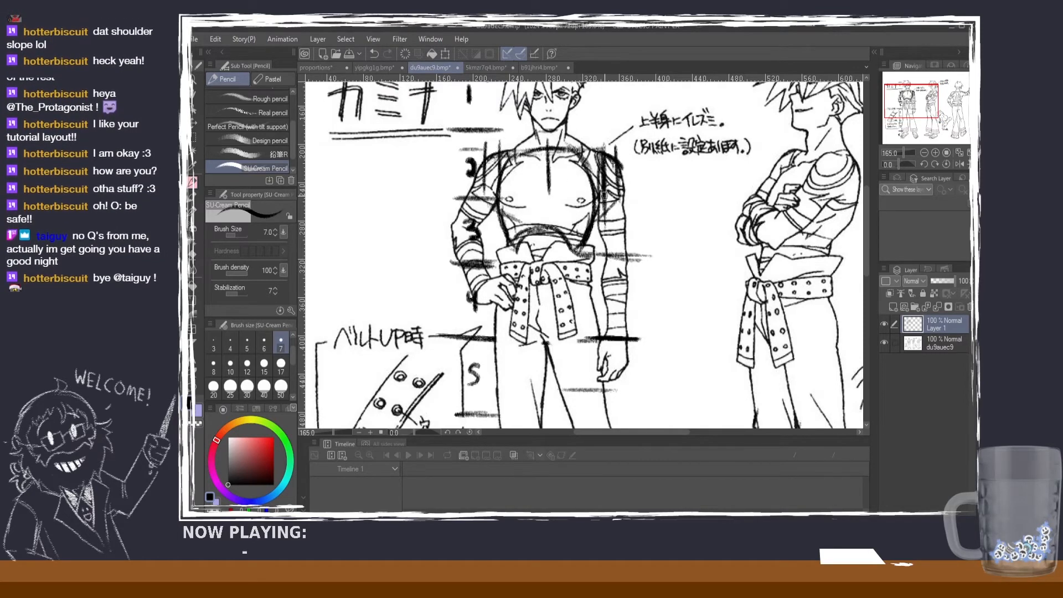
pyautogui.scroll(-1, 604, 195)
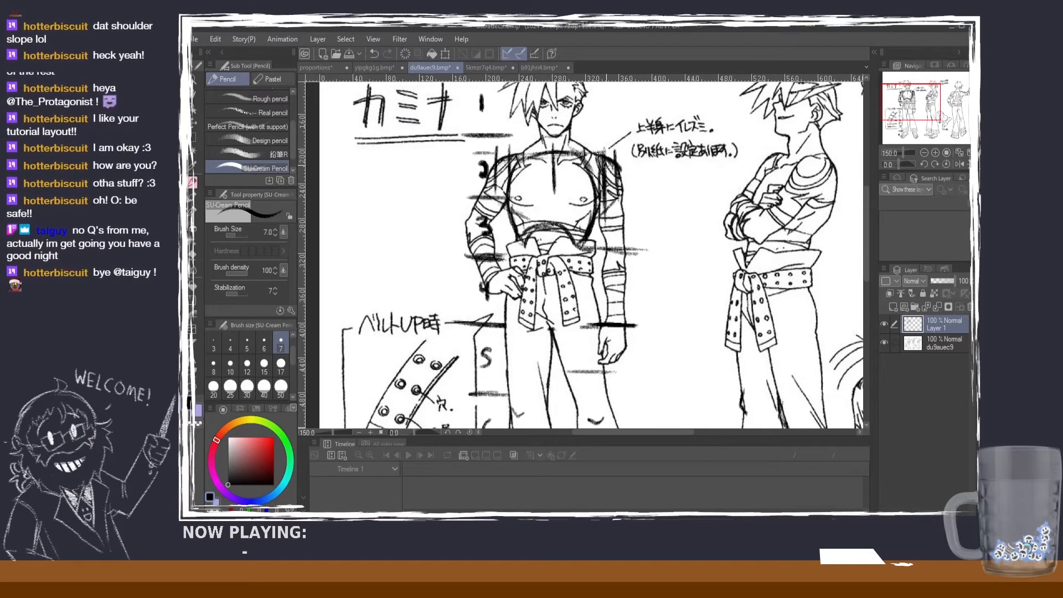
pyautogui.scroll(-1, 624, 174)
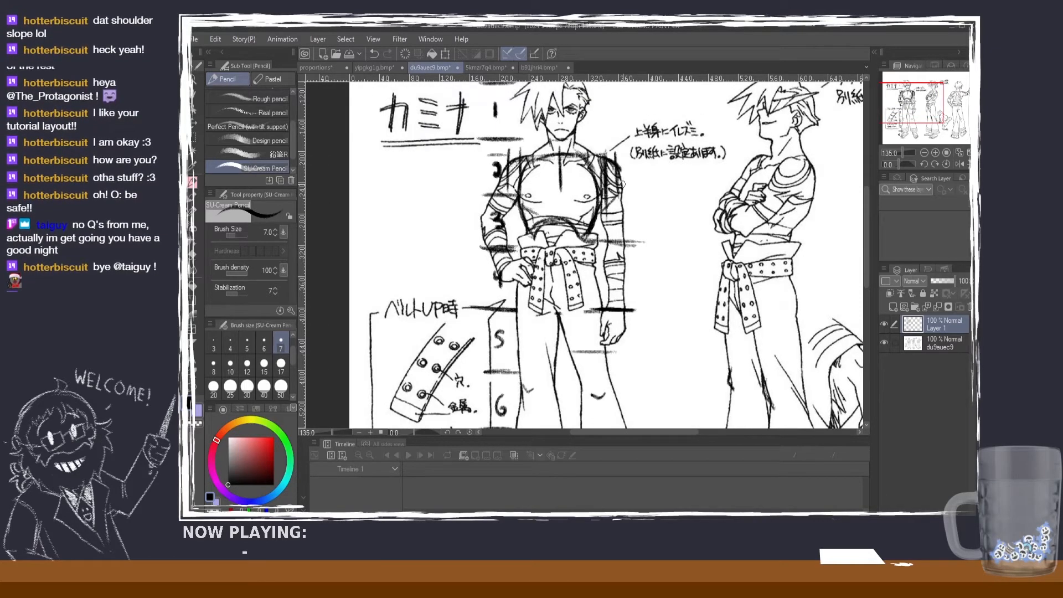
pyautogui.scroll(-2, 622, 183)
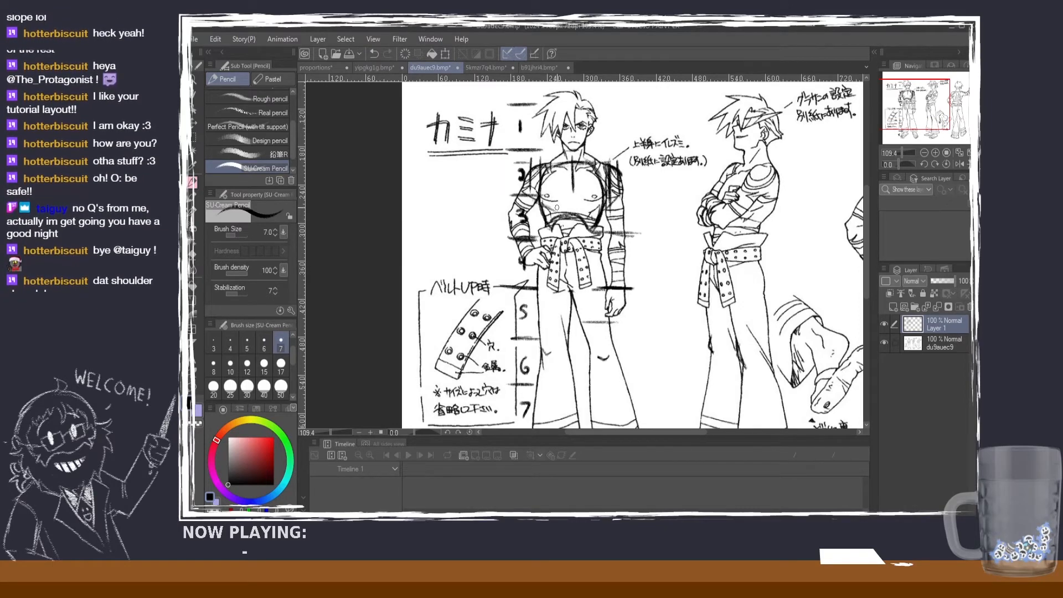
pyautogui.scroll(-1, 559, 210)
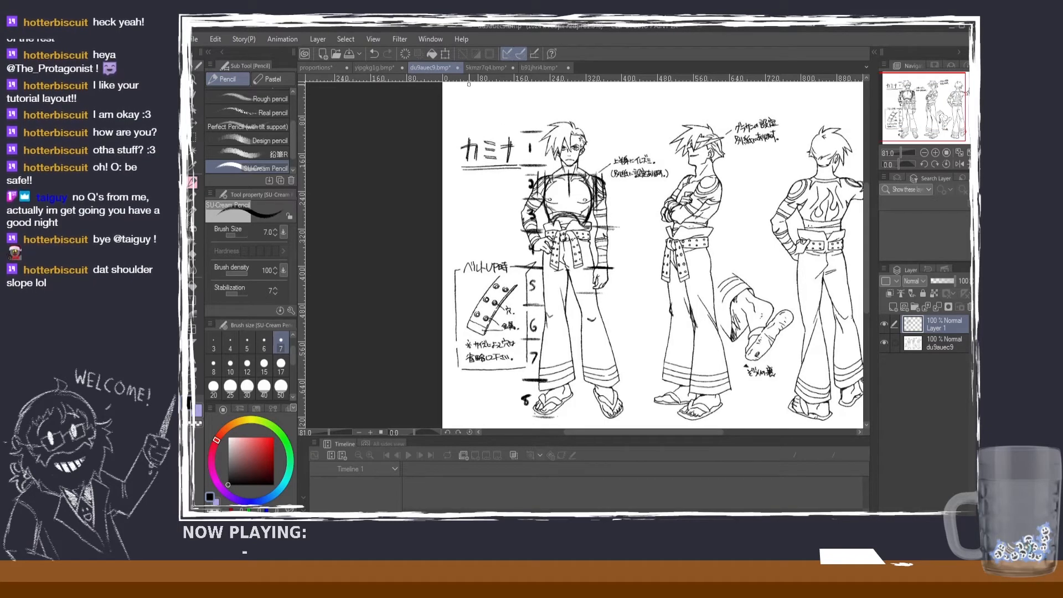
# Step: Compare the du9auec9 figure's build with the 5kmzr7q4 character and the orange-haired yipgkg1g character, alternating between their sheets
pyautogui.click(481, 69)
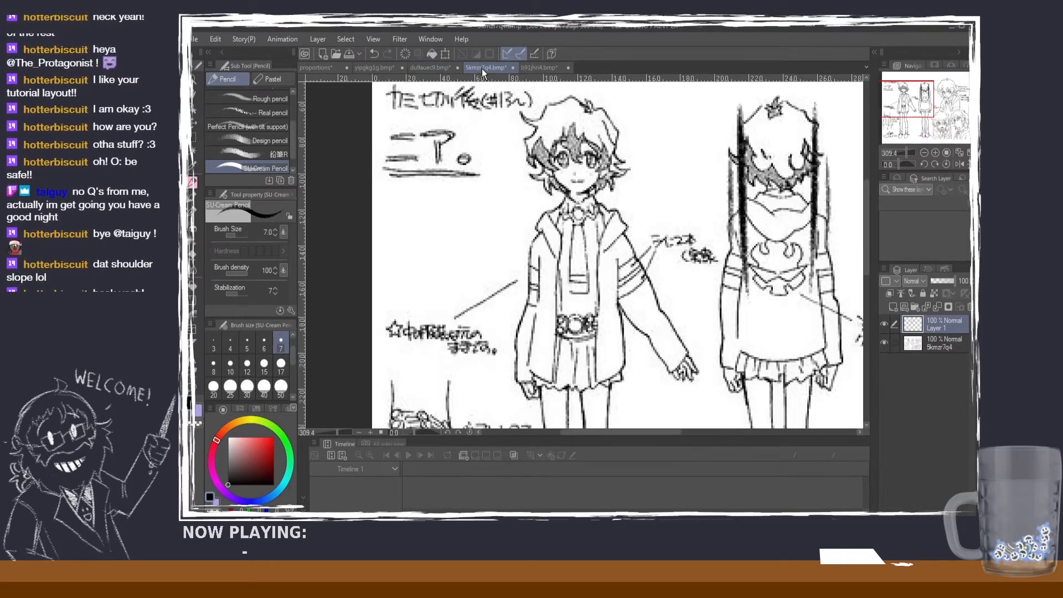
pyautogui.click(443, 65)
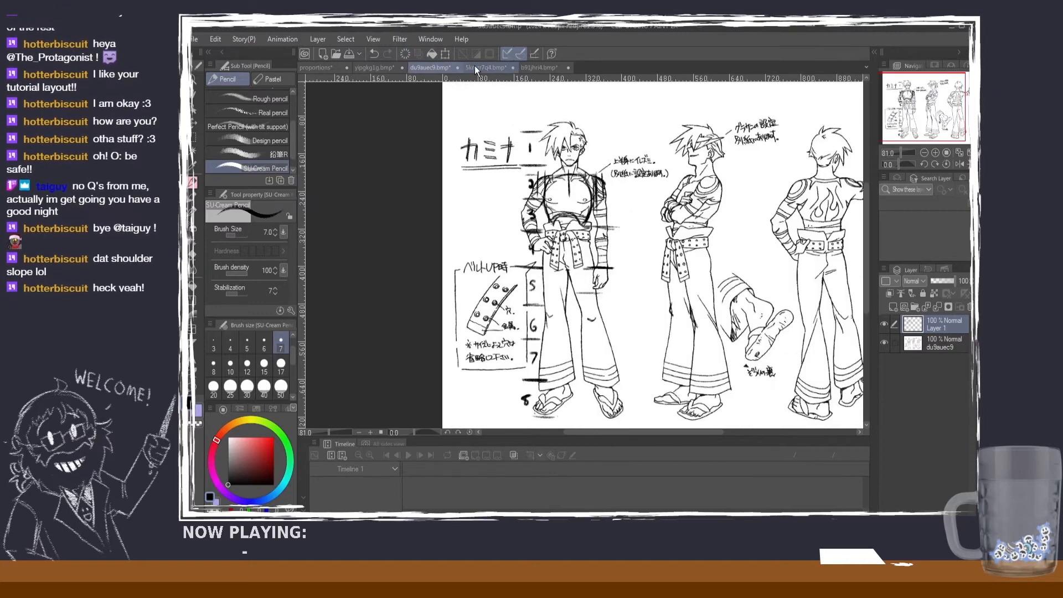
pyautogui.click(383, 66)
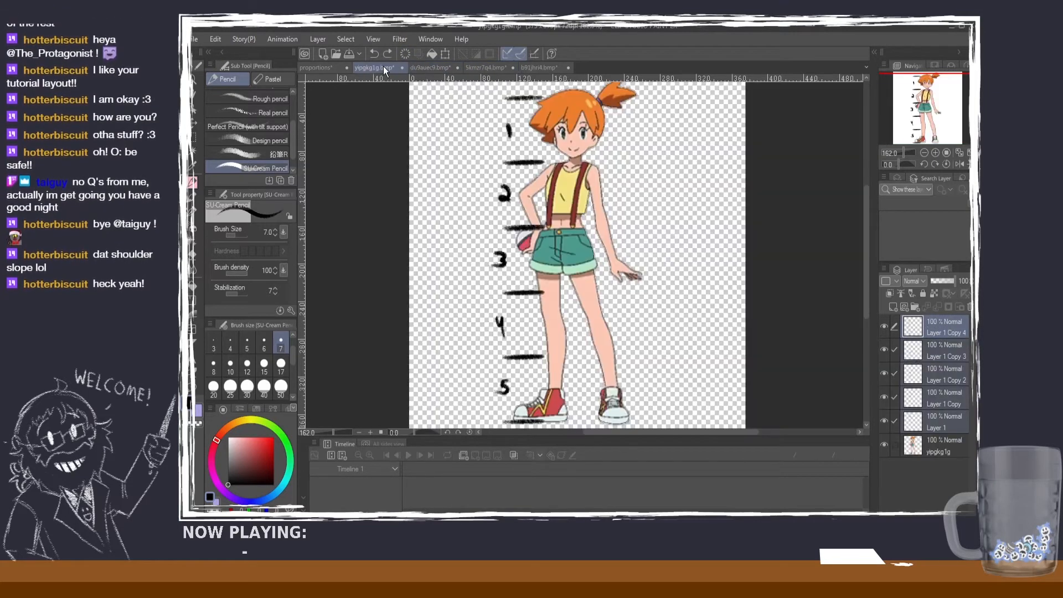
pyautogui.click(443, 66)
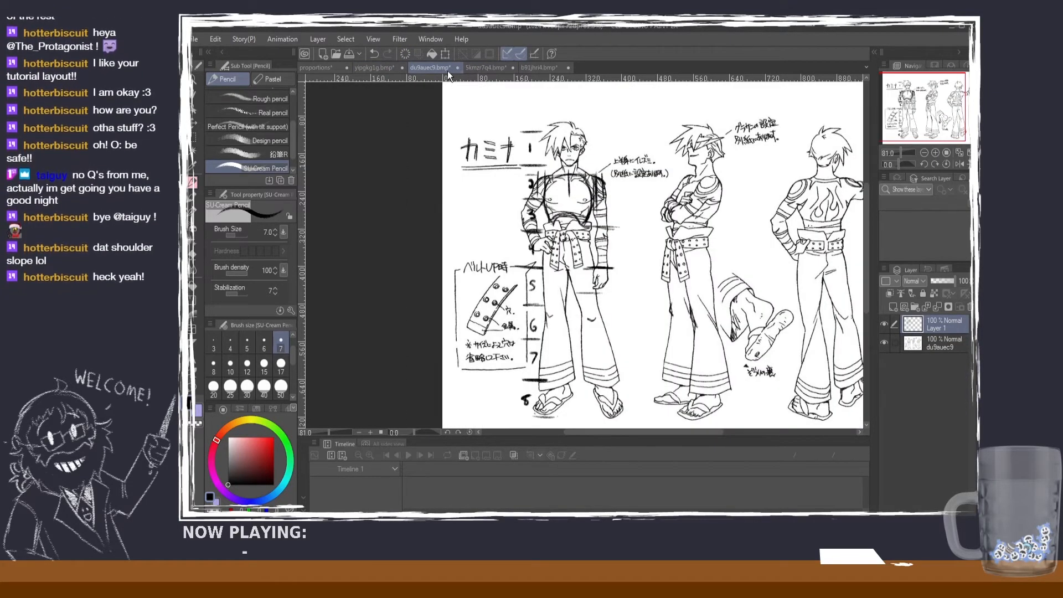
pyautogui.click(483, 66)
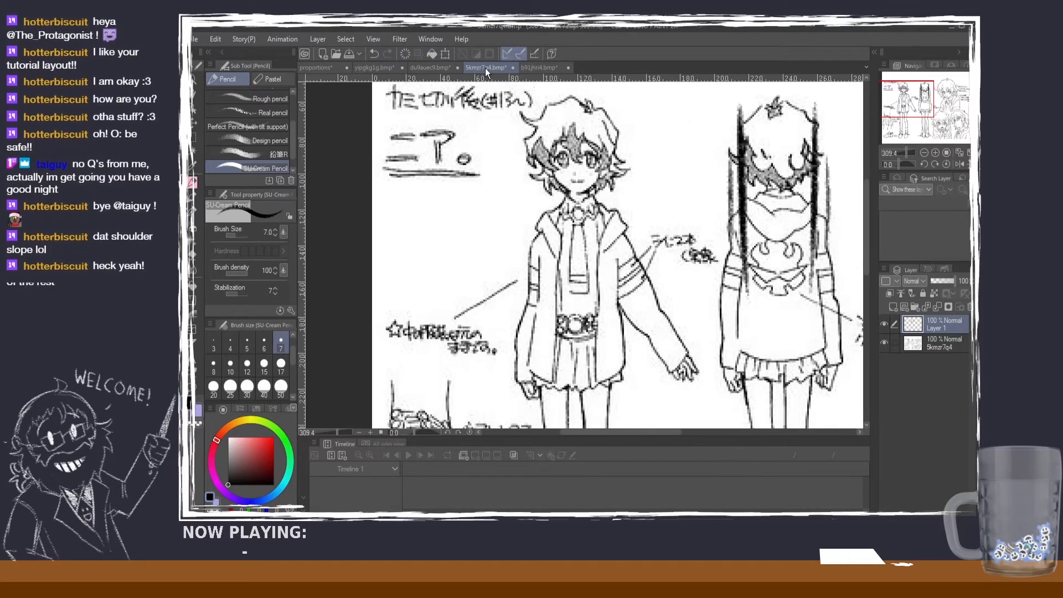
pyautogui.click(417, 67)
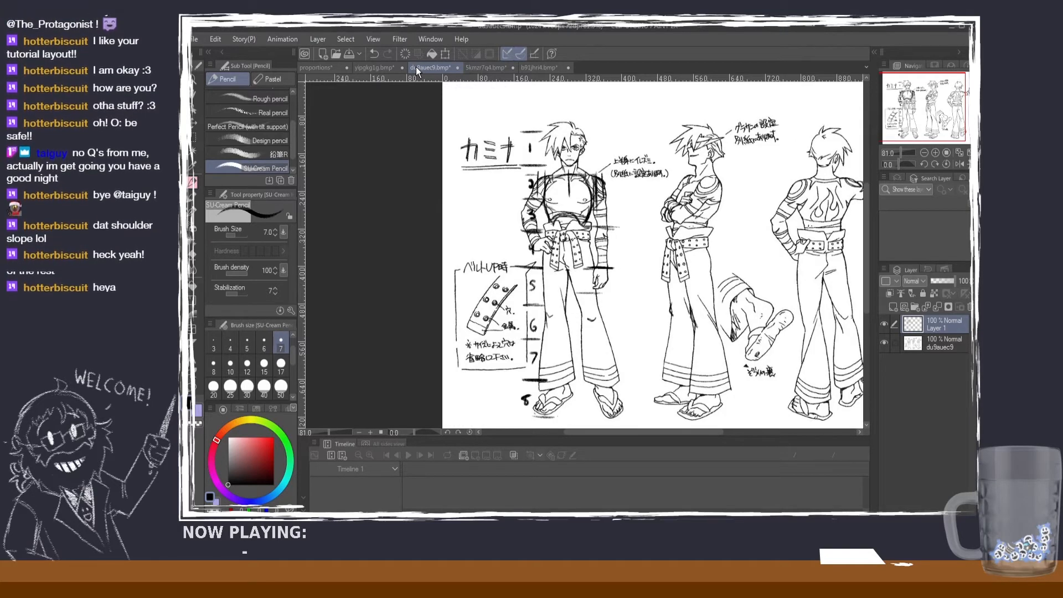
pyautogui.click(479, 63)
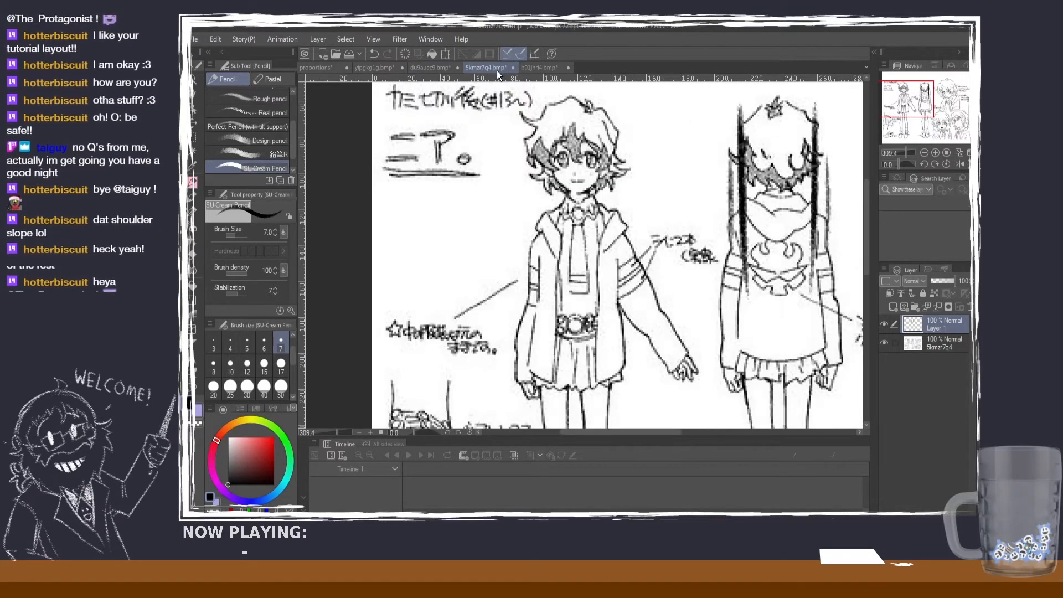
pyautogui.click(443, 65)
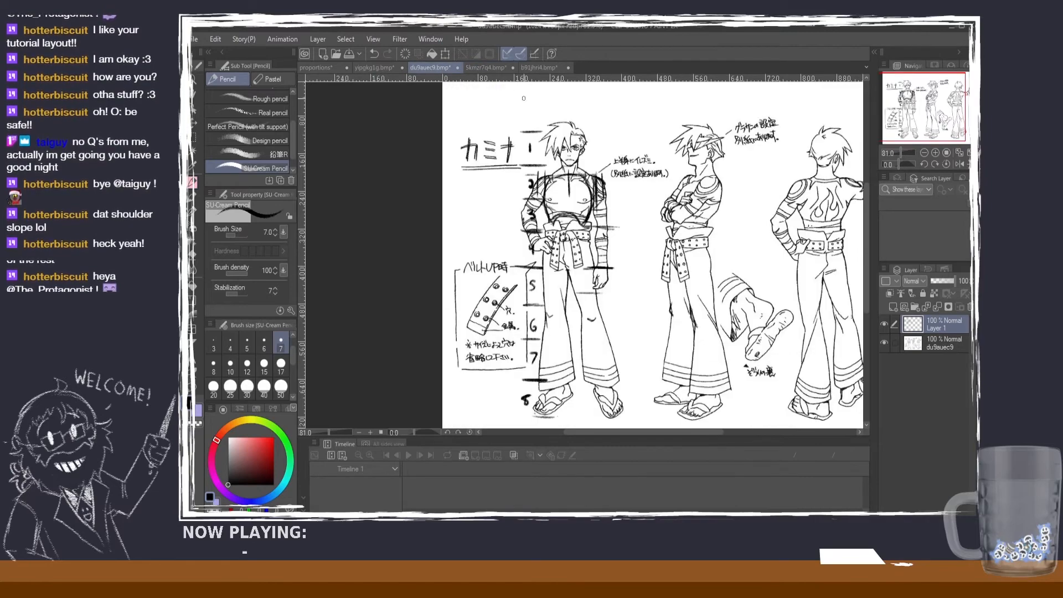
# Step: Return to the proportions guide and review the figure's head, shoulders and rib cage beside the Teen/Adult rule
pyautogui.click(304, 65)
pyautogui.scroll(3, 473, 190)
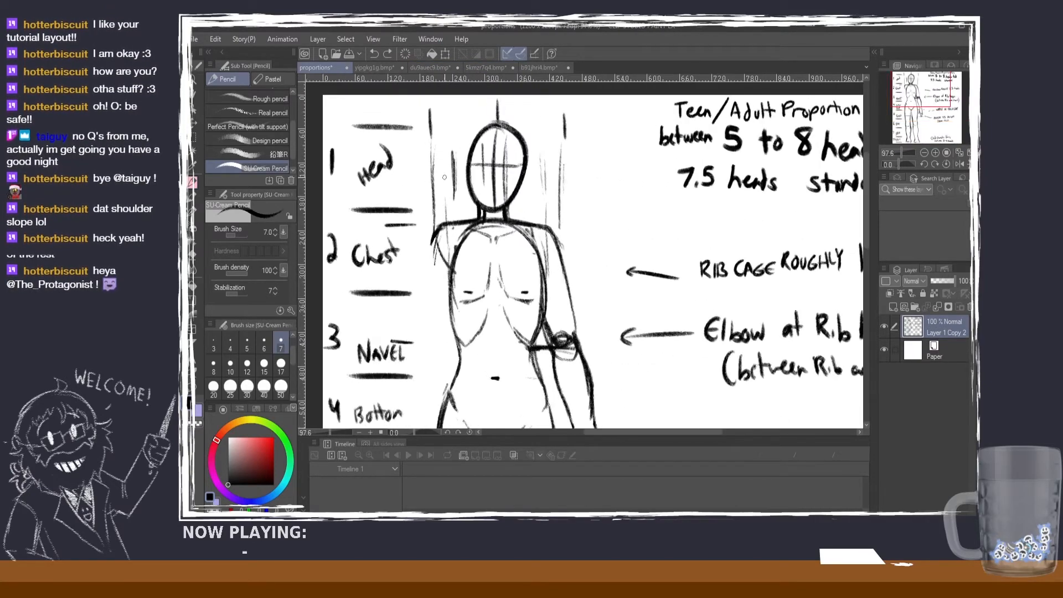
pyautogui.scroll(-1, 507, 208)
pyautogui.scroll(1, 519, 216)
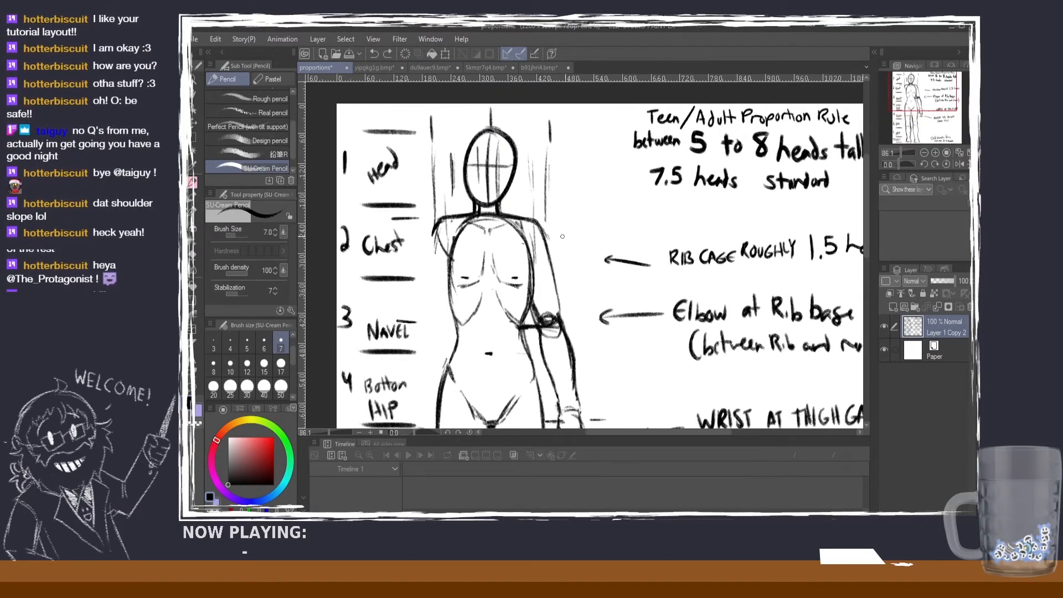
pyautogui.scroll(-1, 567, 235)
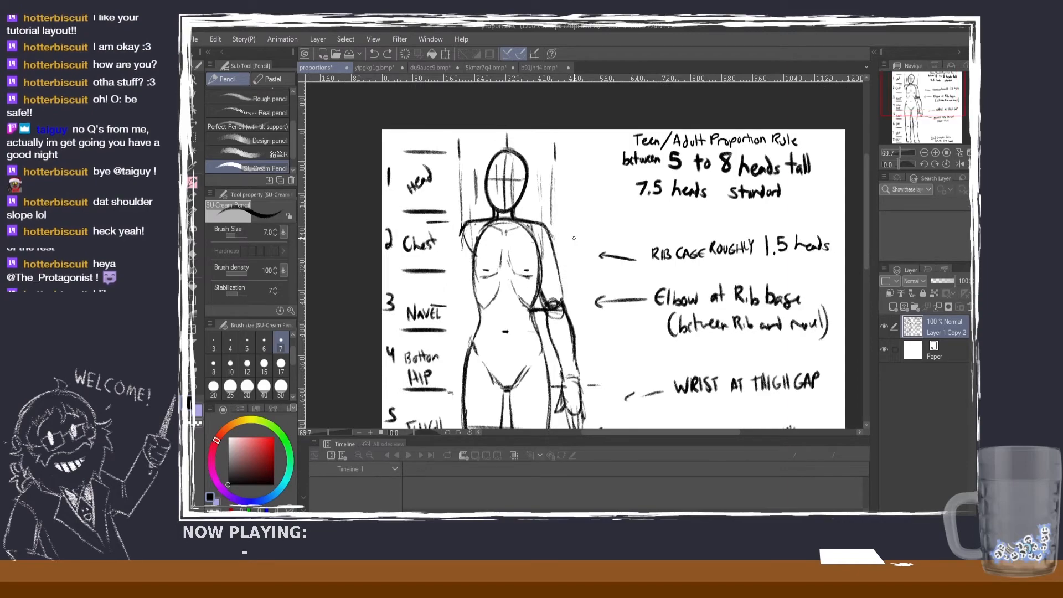
# Step: Compare the shoulders and torsos of the front figures on the du9auec9, 5kmzr7q4 and ponytailed rifle character sheets
pyautogui.click(434, 68)
pyautogui.scroll(3, 584, 170)
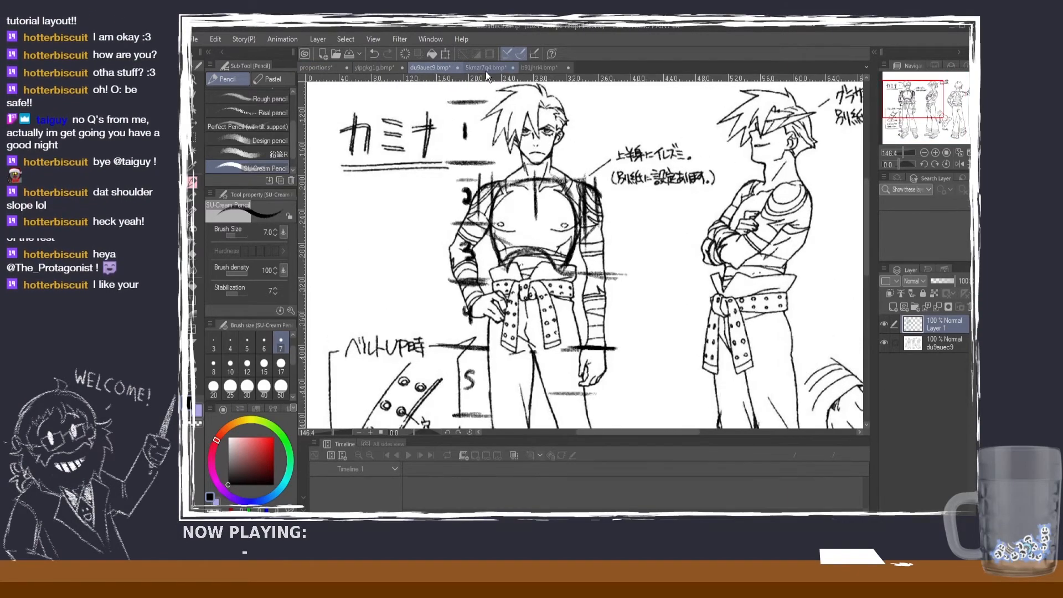
pyautogui.click(486, 67)
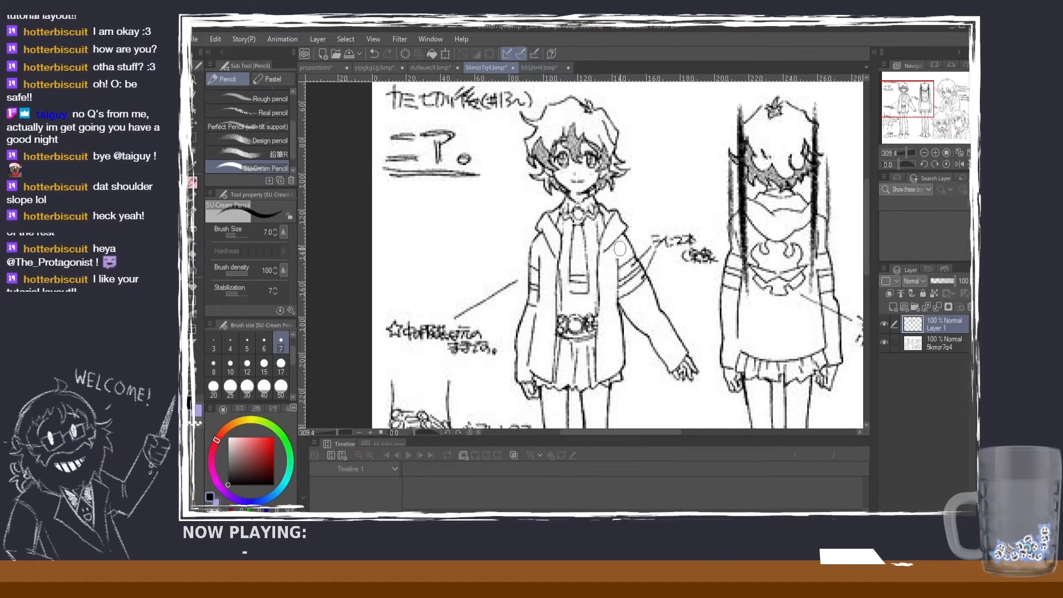
pyautogui.click(547, 69)
pyautogui.scroll(2, 549, 187)
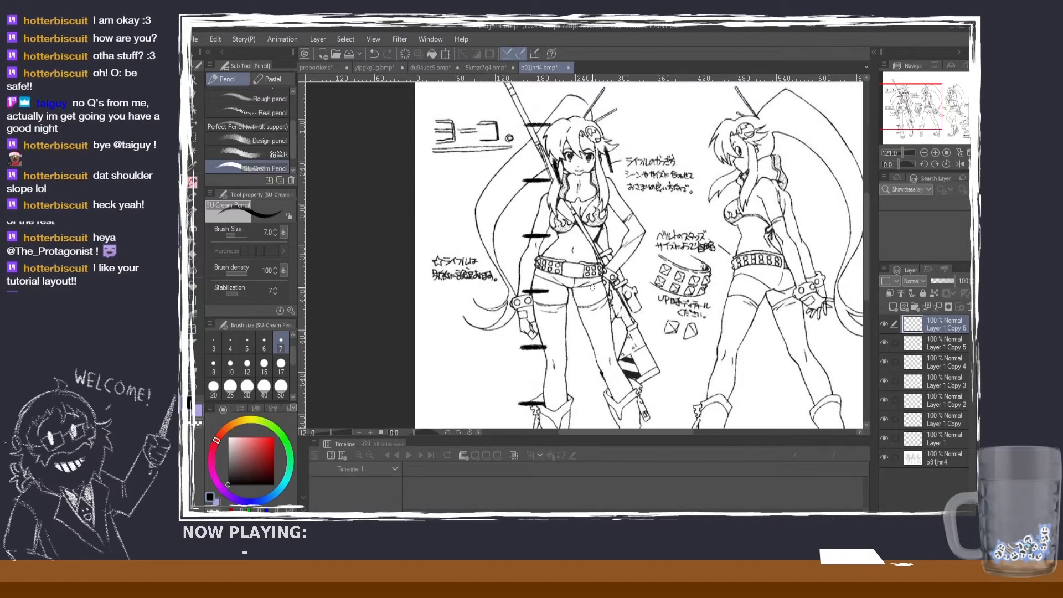
# Step: Examine the 5kmzr7q4 front and back figures from face to legs, and return to the proportions guide
pyautogui.click(500, 72)
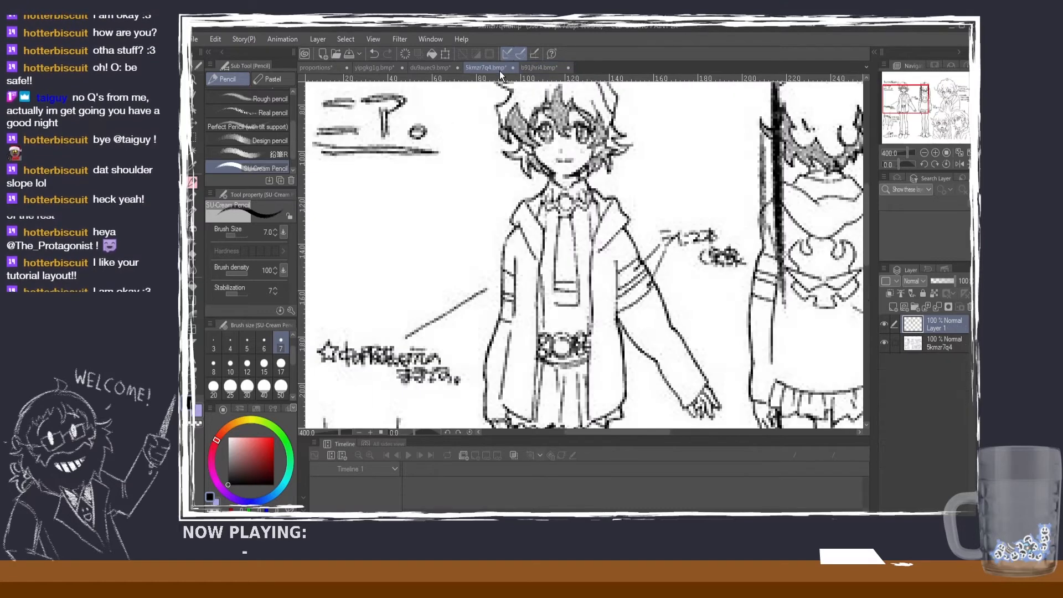
pyautogui.scroll(-2, 868, 229)
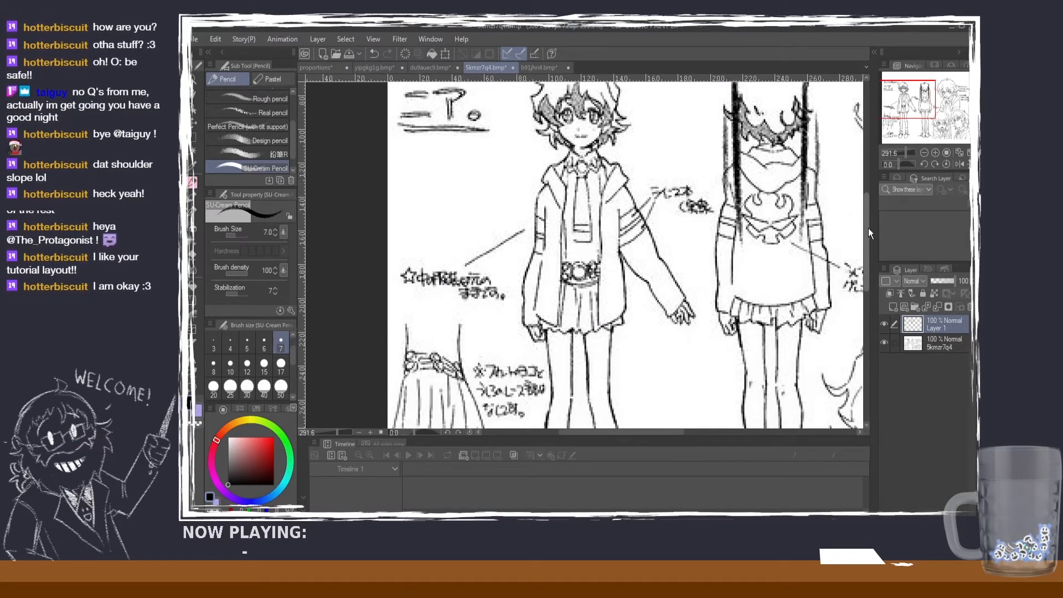
pyautogui.scroll(-1, 595, 236)
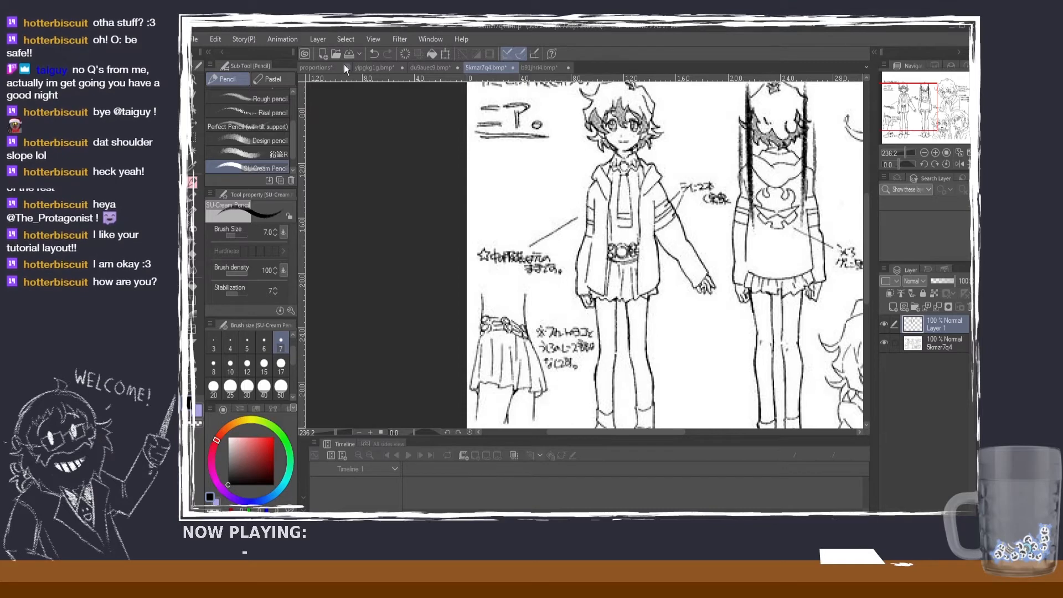
pyautogui.click(330, 71)
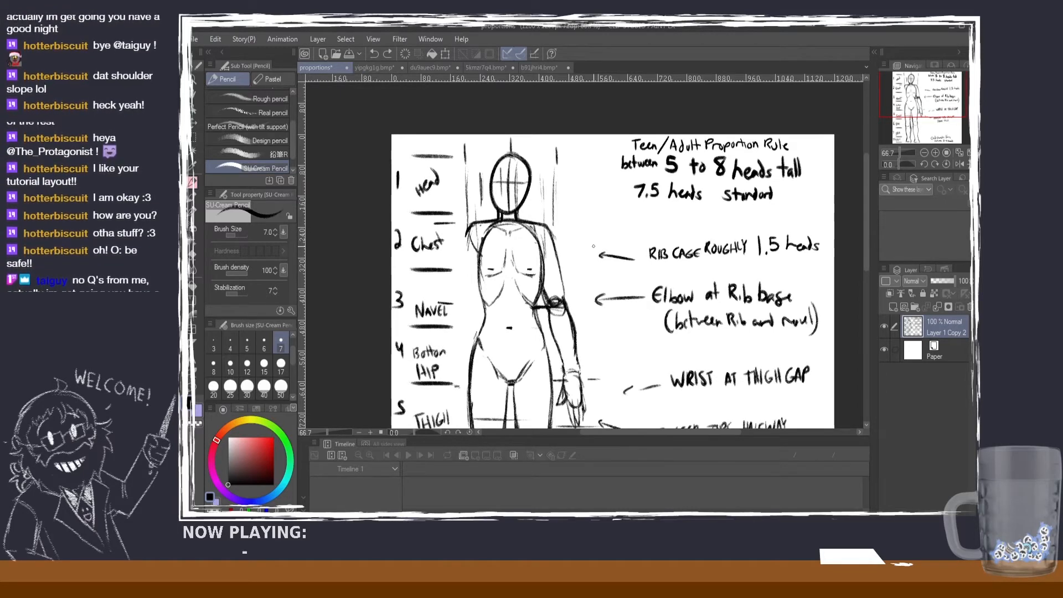
# Step: Review the guide's Teen/Adult figure from head to knee and compare it with the du9auec9 front figure's shoulders and rib cage
pyautogui.scroll(-2, 591, 238)
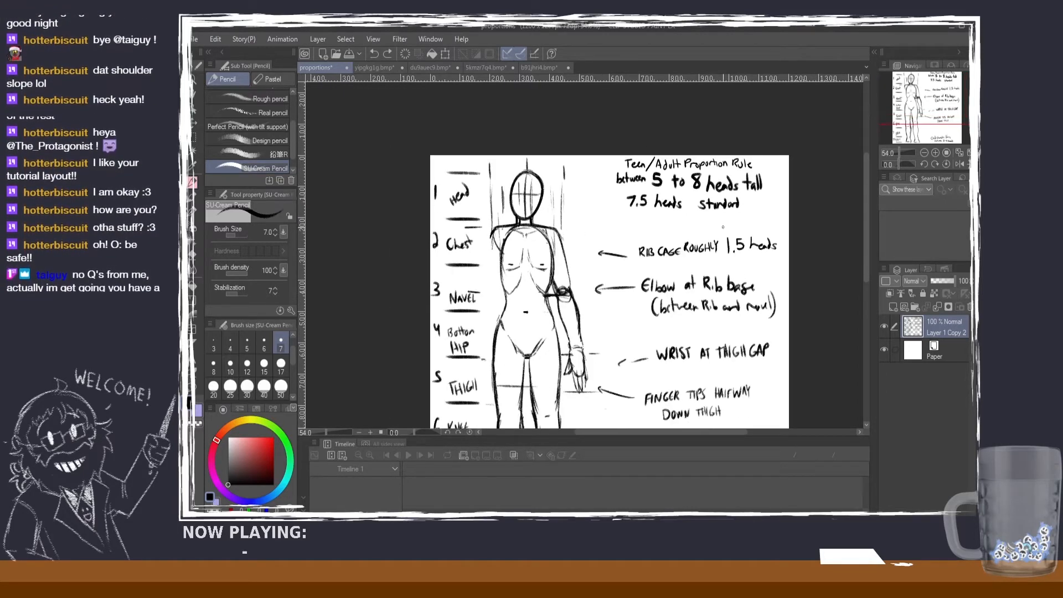
pyautogui.moveTo(866, 234); pyautogui.dragTo(867, 244)
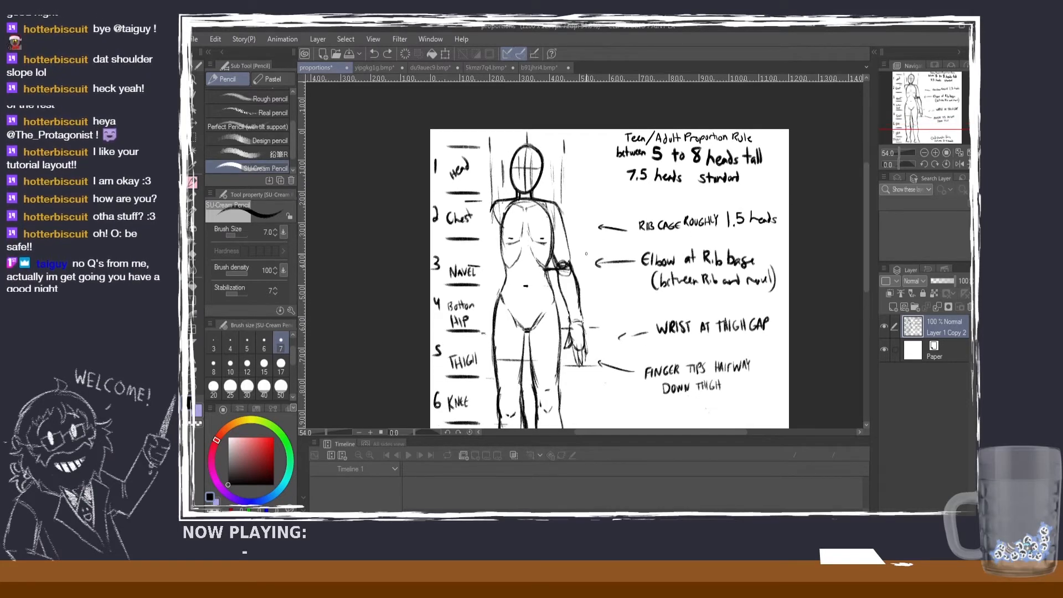
pyautogui.click(435, 65)
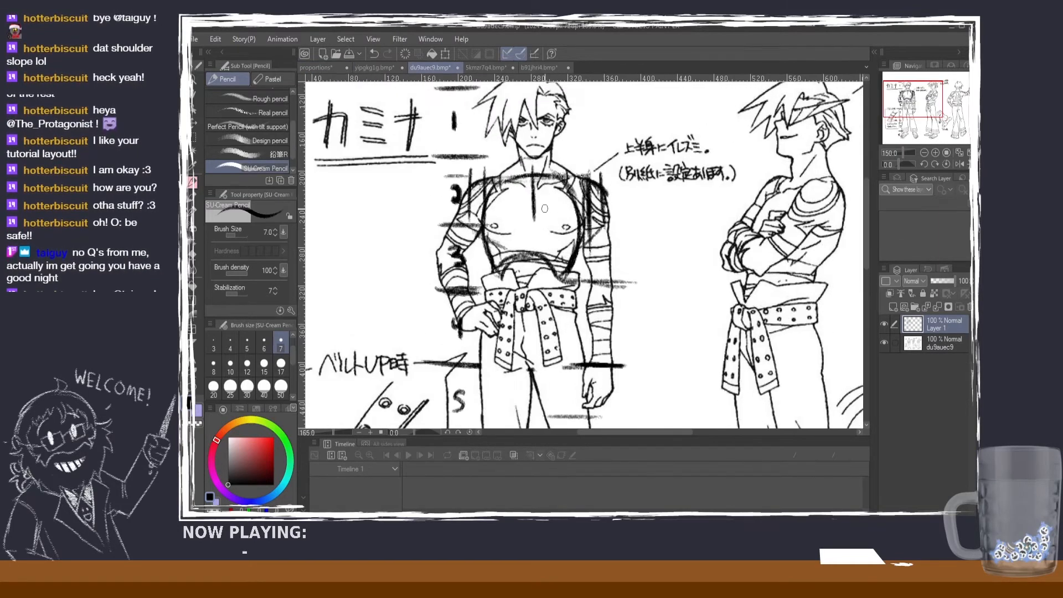
pyautogui.scroll(1, 545, 208)
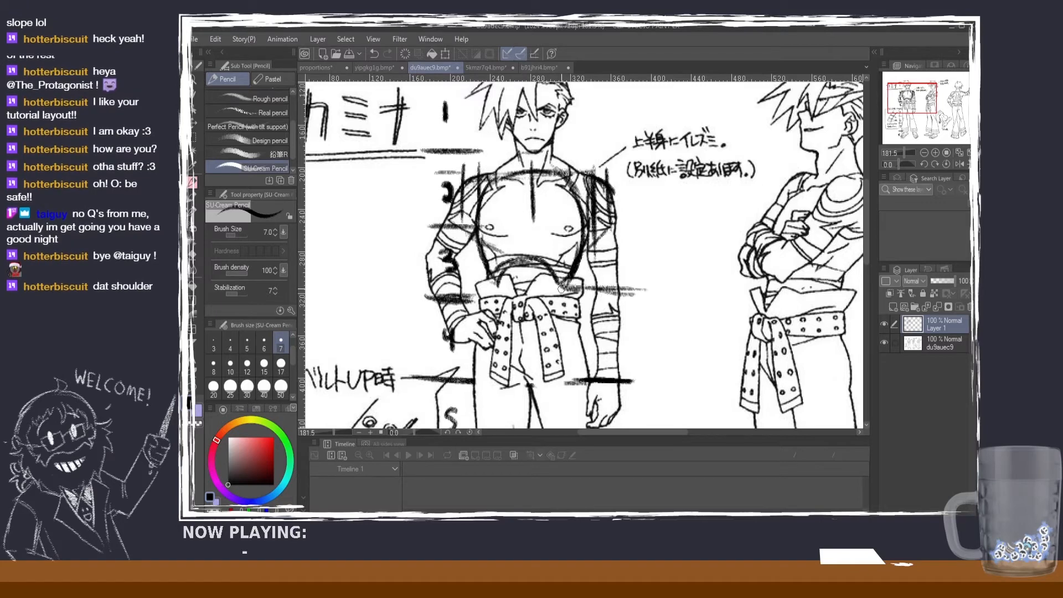
pyautogui.scroll(-1, 561, 287)
pyautogui.scroll(2, 559, 277)
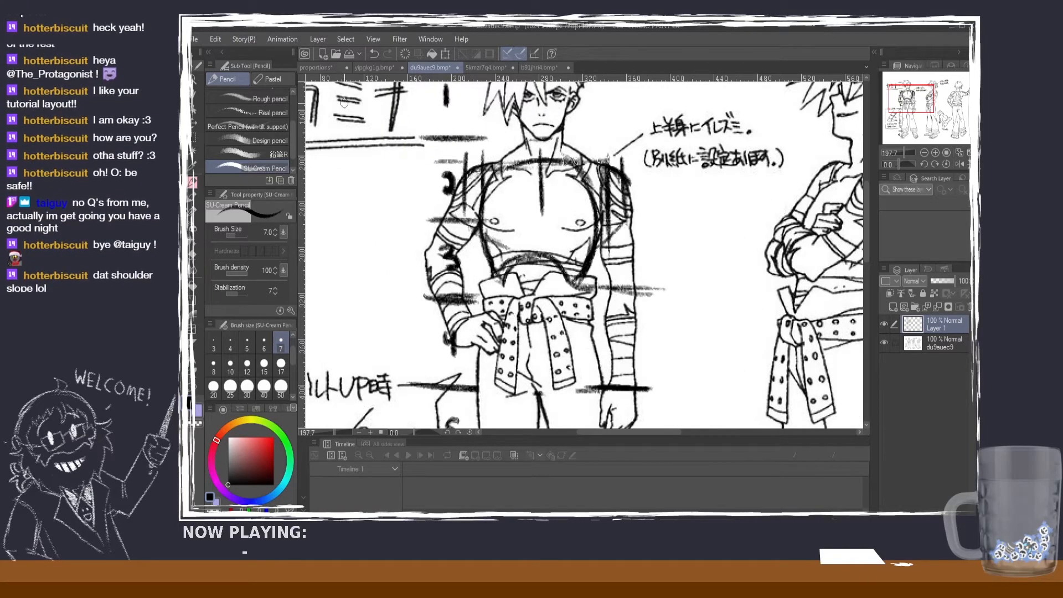
# Step: Return to the proportions guide and mark the rib cage's height with bracket lines and a small handwritten label beside the Chest and Navel rows
pyautogui.click(327, 67)
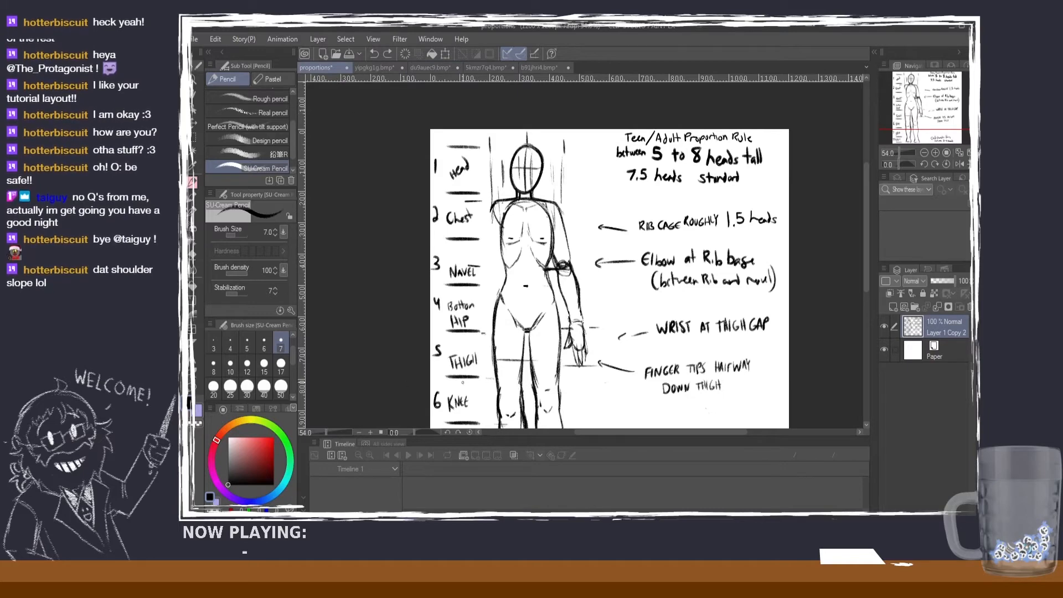
pyautogui.click(672, 312)
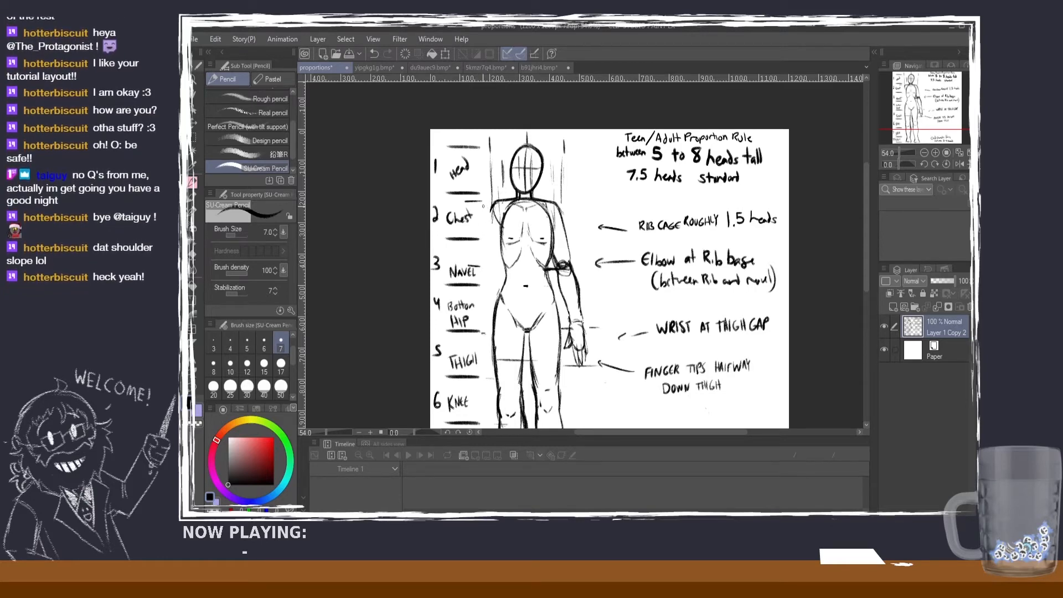
pyautogui.moveTo(485, 265); pyautogui.dragTo(494, 236)
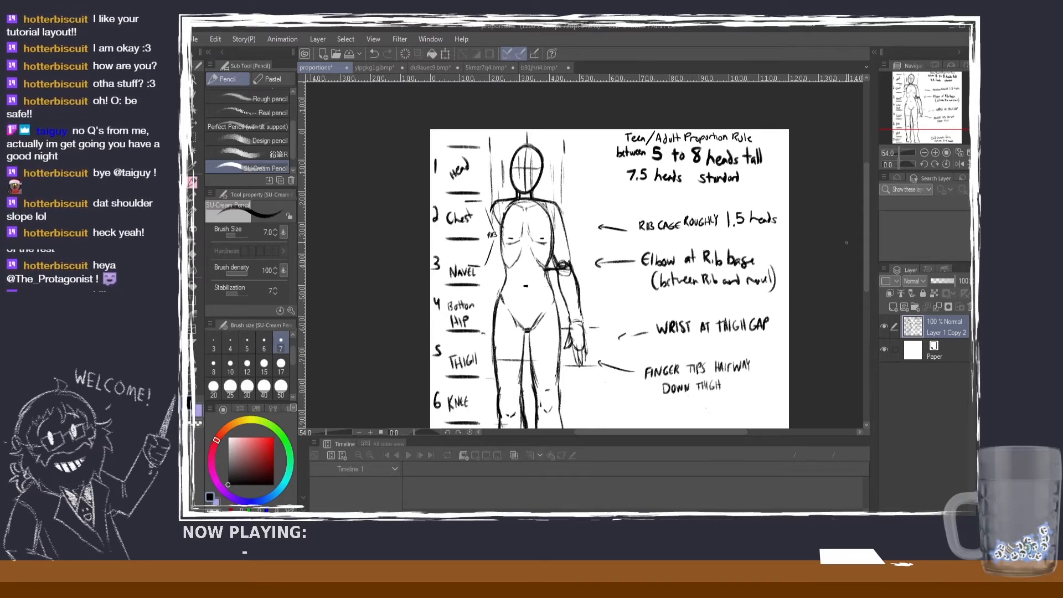
pyautogui.moveTo(866, 249); pyautogui.dragTo(866, 267)
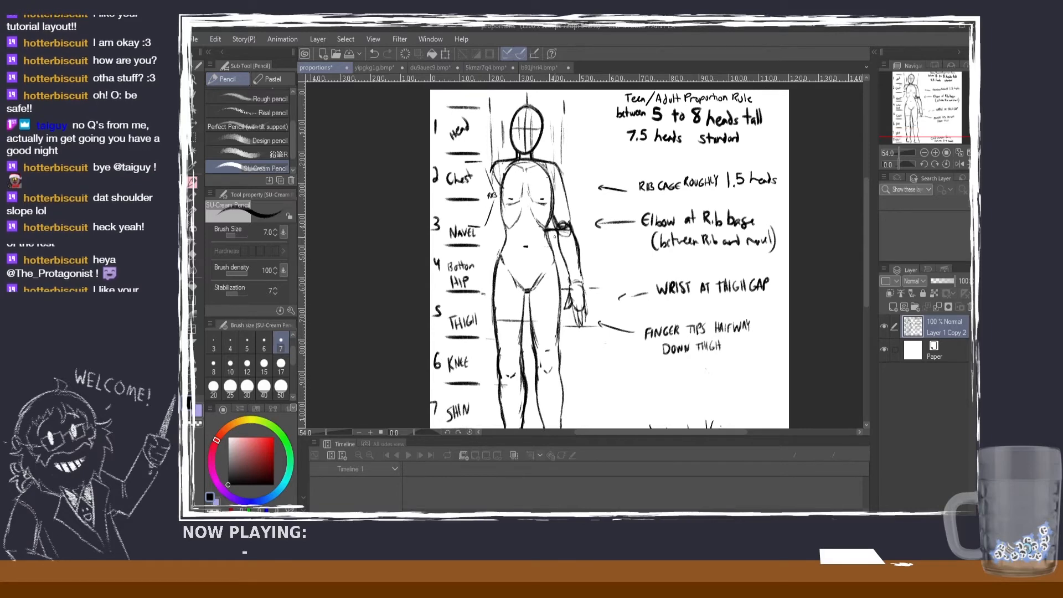
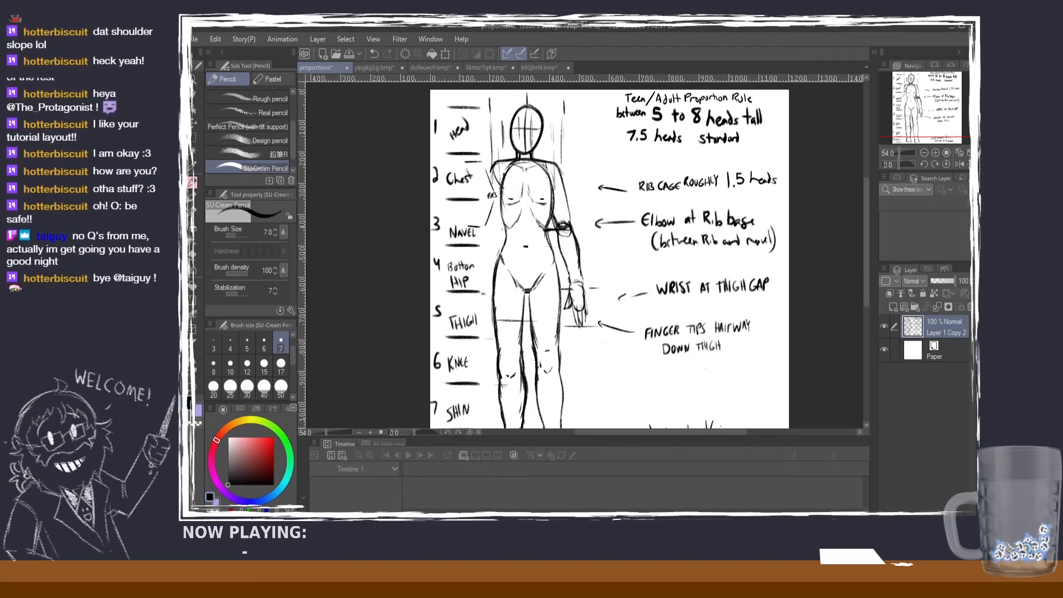
pyautogui.scroll(3, 556, 300)
pyautogui.scroll(-4, 493, 239)
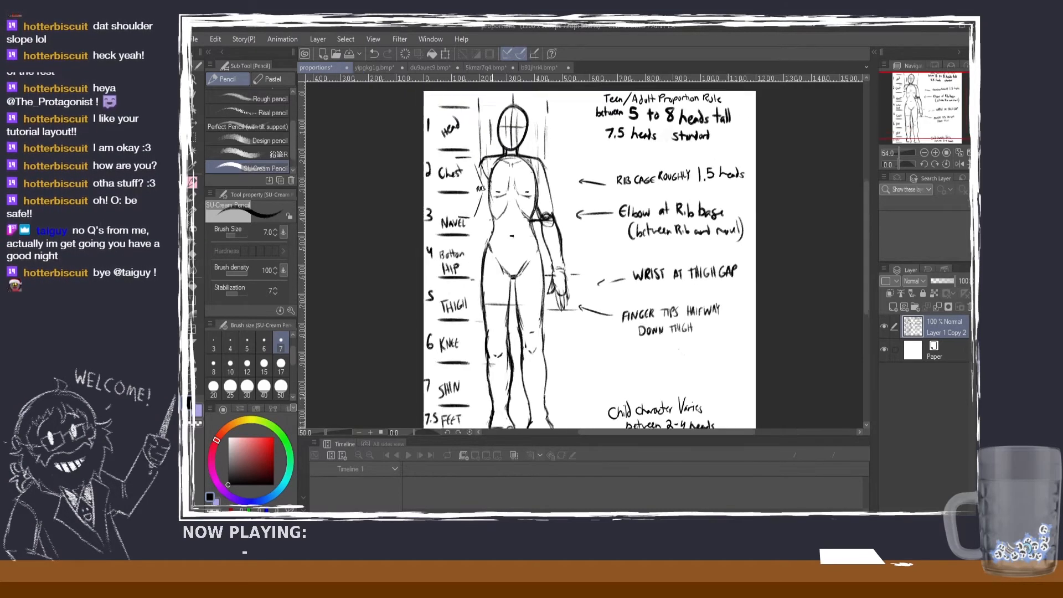
pyautogui.scroll(2, 493, 239)
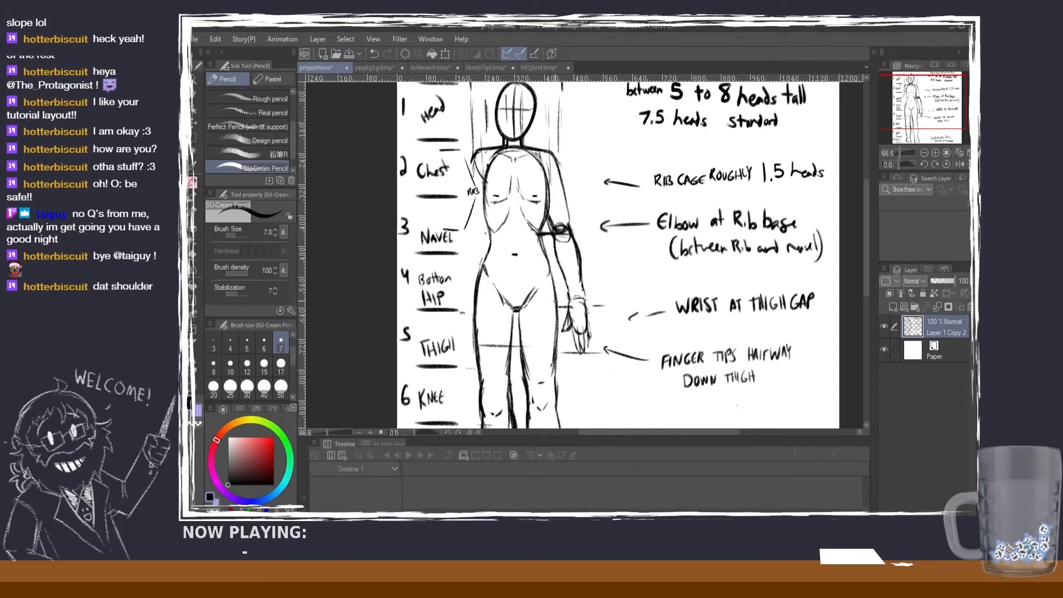
pyautogui.scroll(-1, 561, 306)
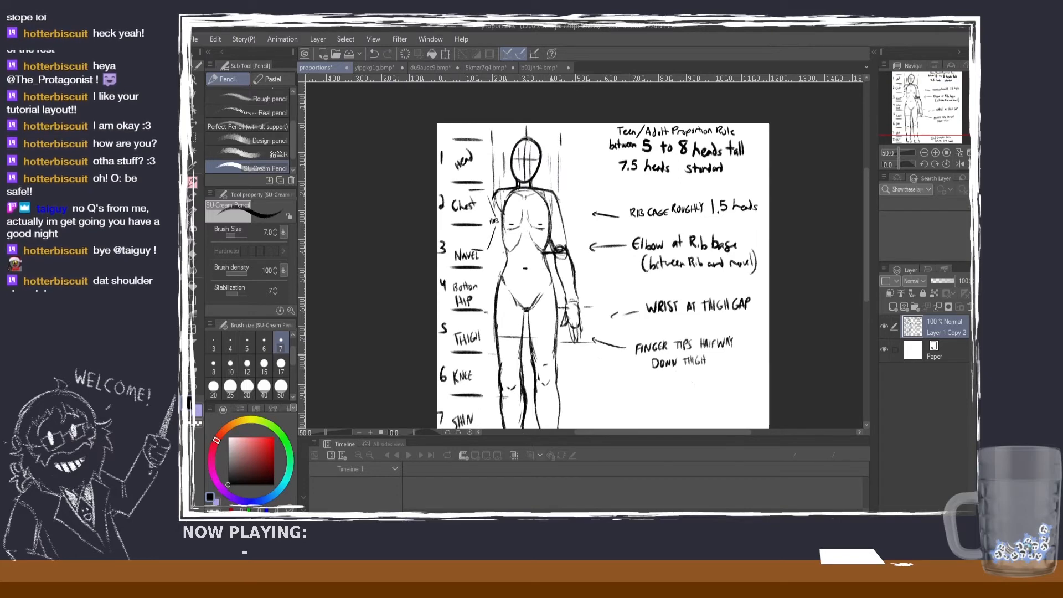
pyautogui.scroll(1, 531, 368)
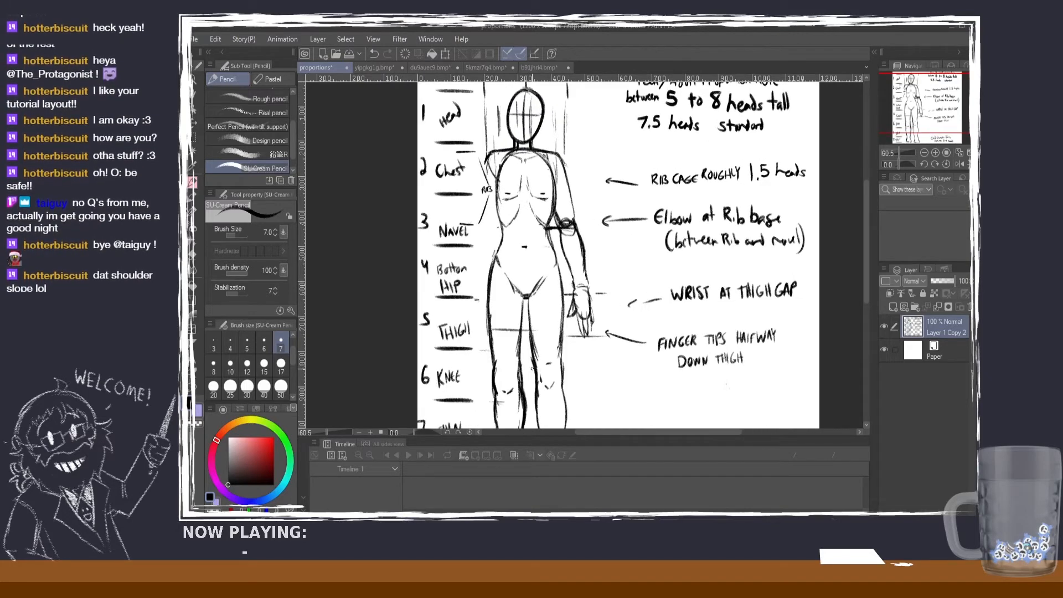
pyautogui.scroll(-1, 474, 355)
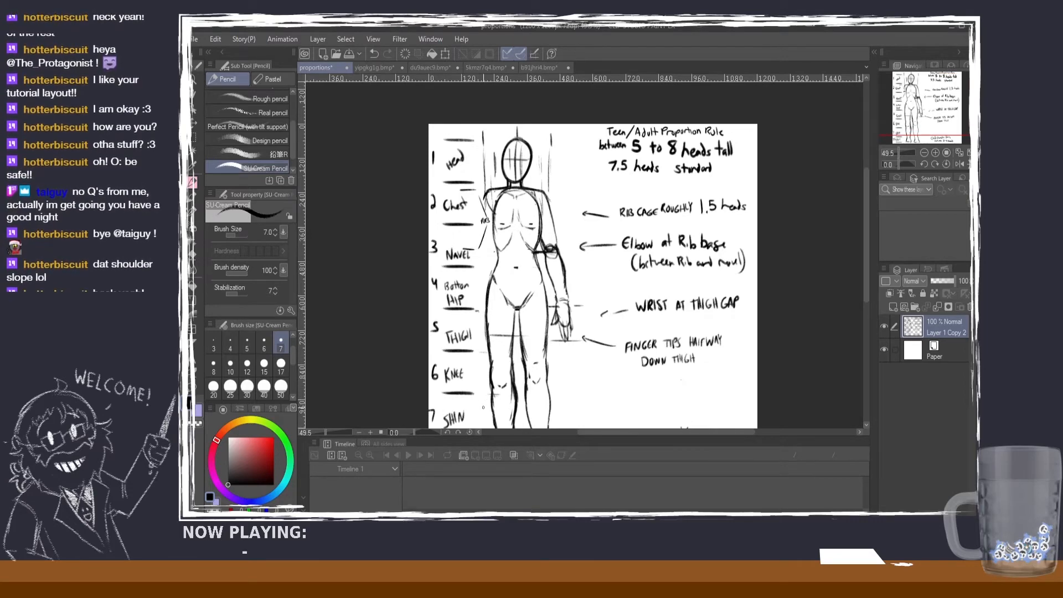
# Step: Write "CALF/" above the SHIN label in row 7 of the proportions guide
pyautogui.moveTo(866, 258); pyautogui.dragTo(866, 297)
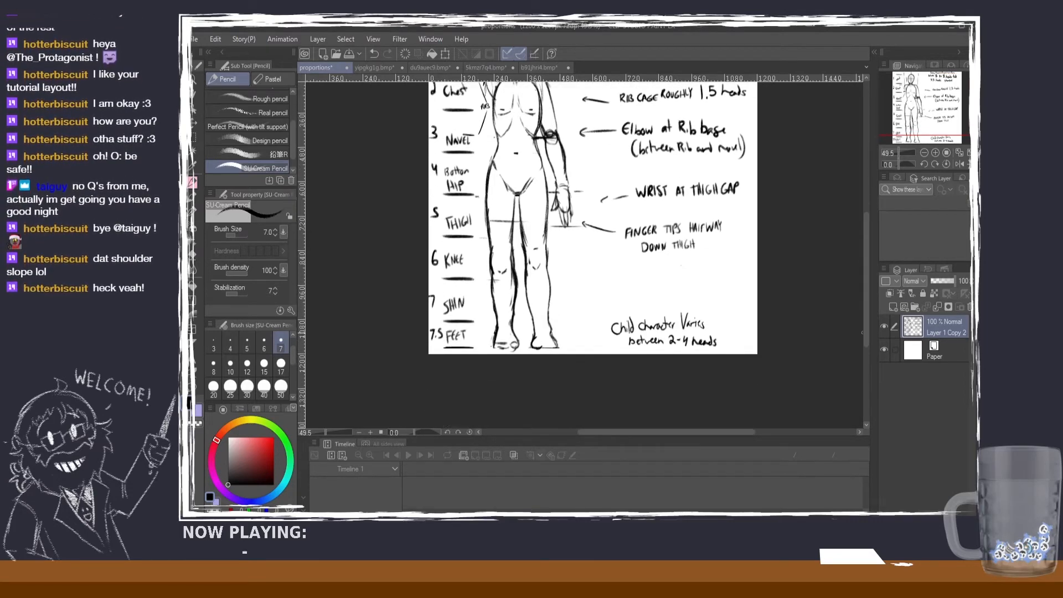
pyautogui.scroll(1, 697, 355)
pyautogui.scroll(1, 486, 351)
pyautogui.moveTo(413, 269)
pyautogui.mouseDown()
pyautogui.moveTo(411, 280)
pyautogui.moveTo(417, 270)
pyautogui.moveTo(430, 277)
pyautogui.mouseUp()
pyautogui.moveTo(430, 267); pyautogui.dragTo(435, 265)
pyautogui.moveTo(437, 265); pyautogui.dragTo(426, 281)
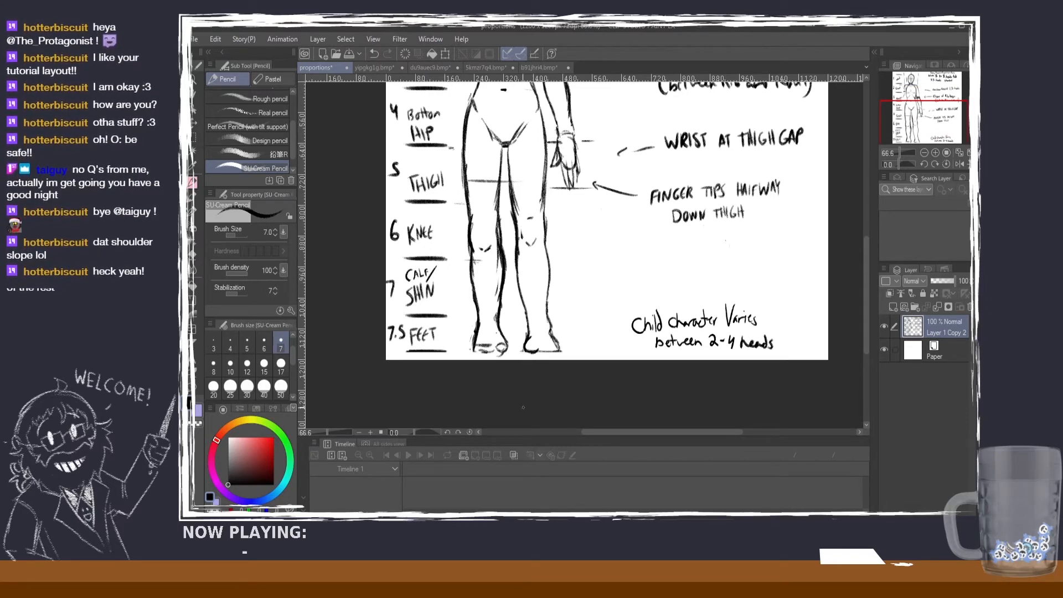
pyautogui.scroll(-3, 709, 333)
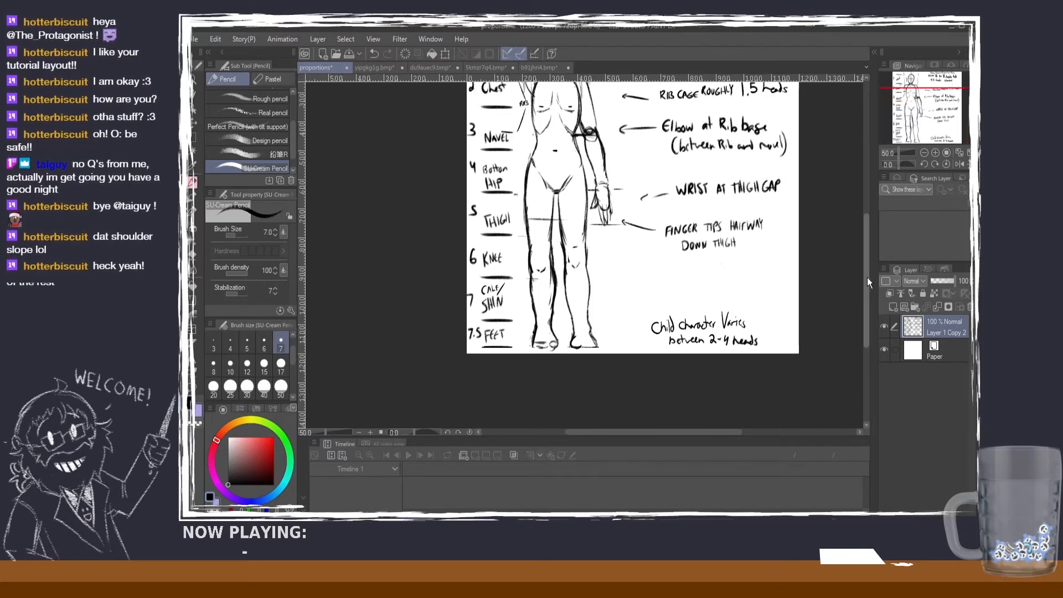
# Step: Review the guide's full figure, compare it with the orange-haired character on the yipgkg1g sheet, and return to the guide
pyautogui.moveTo(867, 278); pyautogui.dragTo(865, 249)
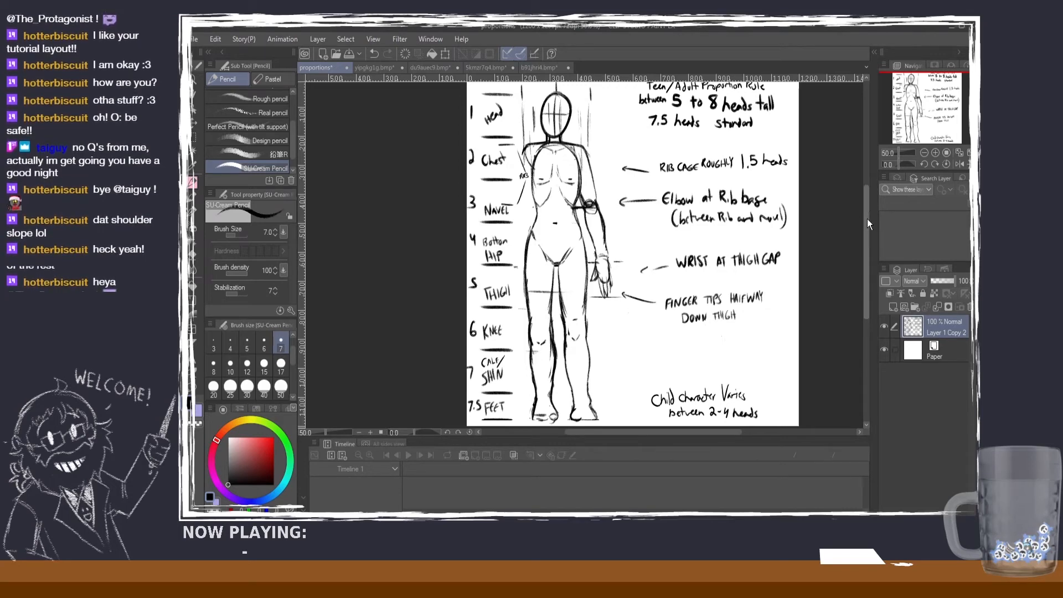
pyautogui.moveTo(866, 218); pyautogui.dragTo(866, 205)
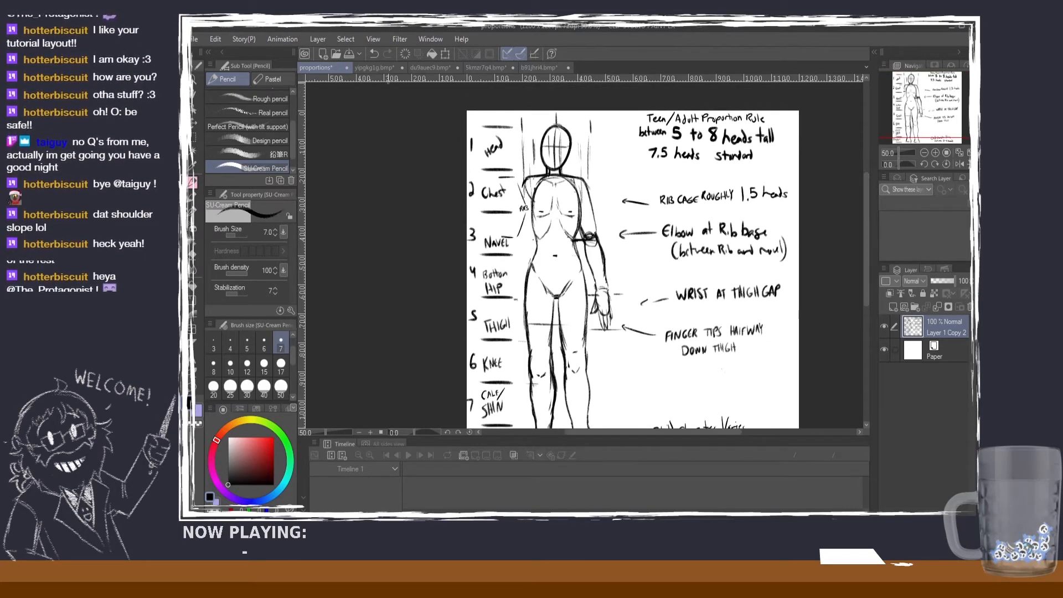
pyautogui.click(374, 68)
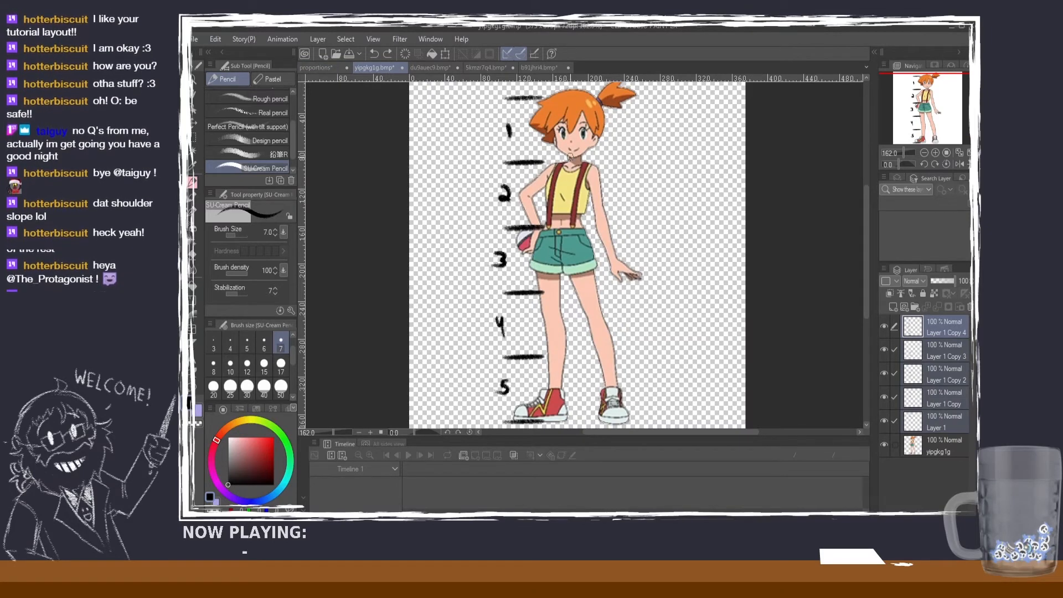
pyautogui.scroll(1, 570, 222)
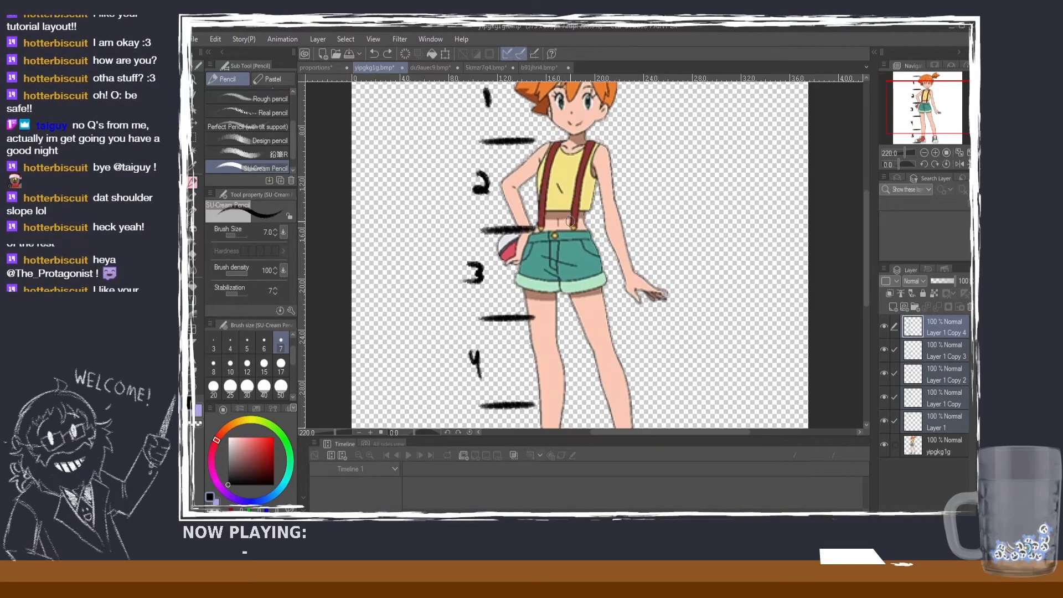
pyautogui.scroll(-2, 570, 221)
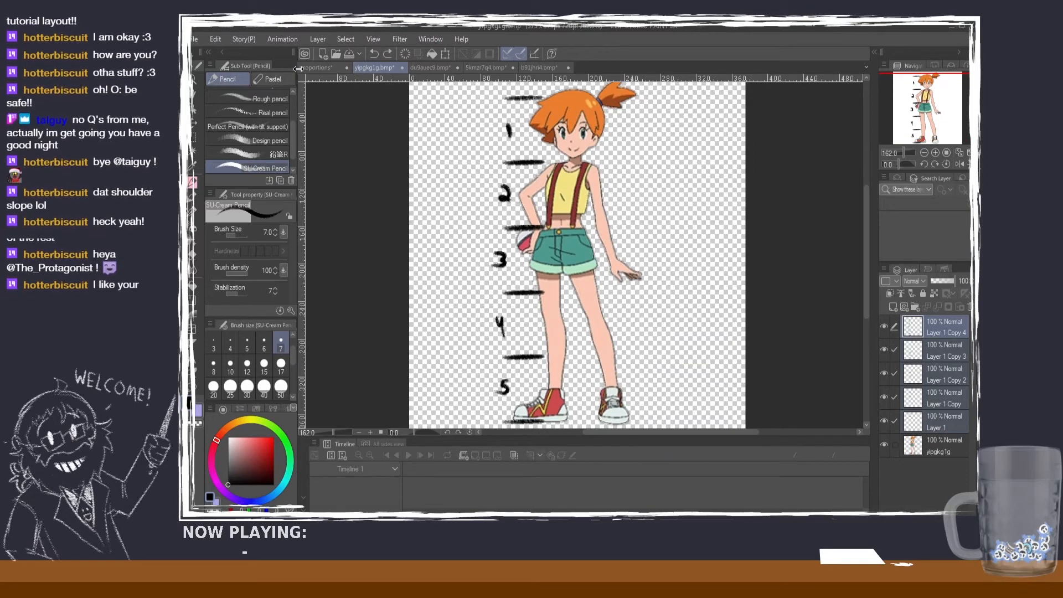
pyautogui.click(303, 69)
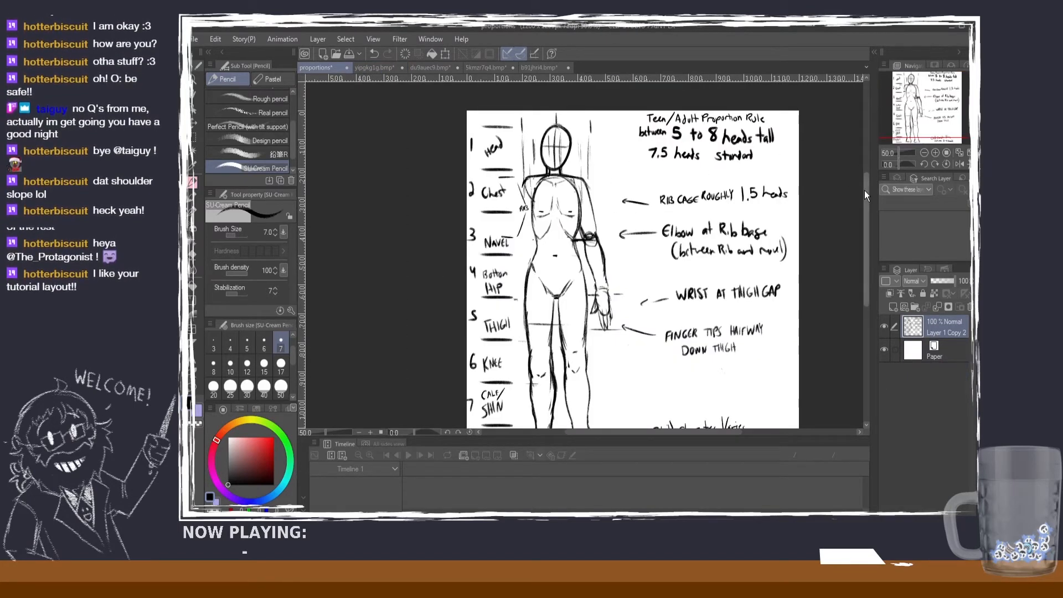
# Step: Check the guide from head to feet, examine the yipgkg1g character's five head divisions, and return to the guide
pyautogui.moveTo(865, 190); pyautogui.dragTo(861, 205)
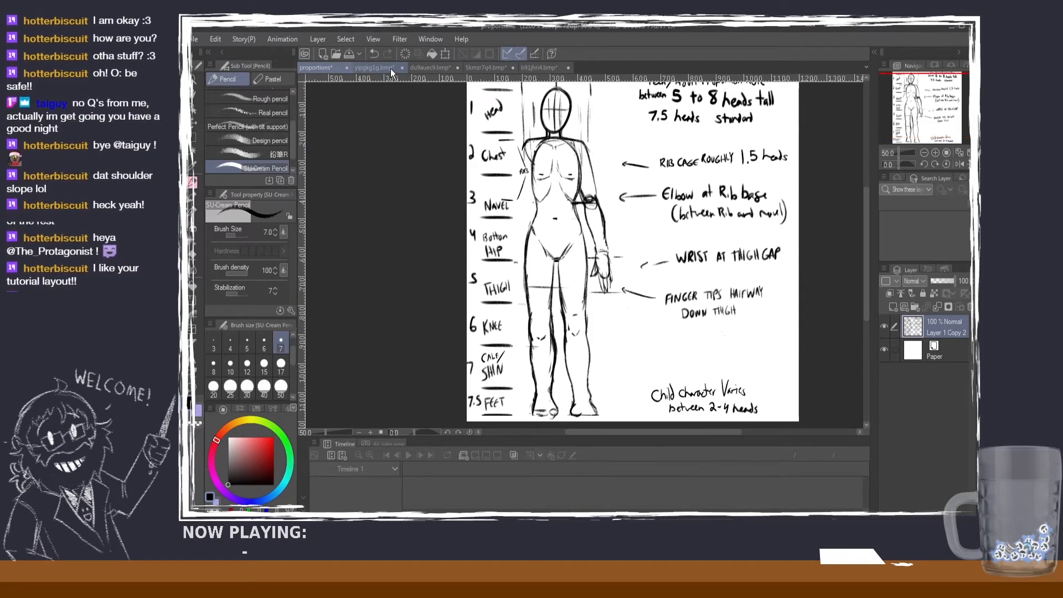
pyautogui.click(375, 68)
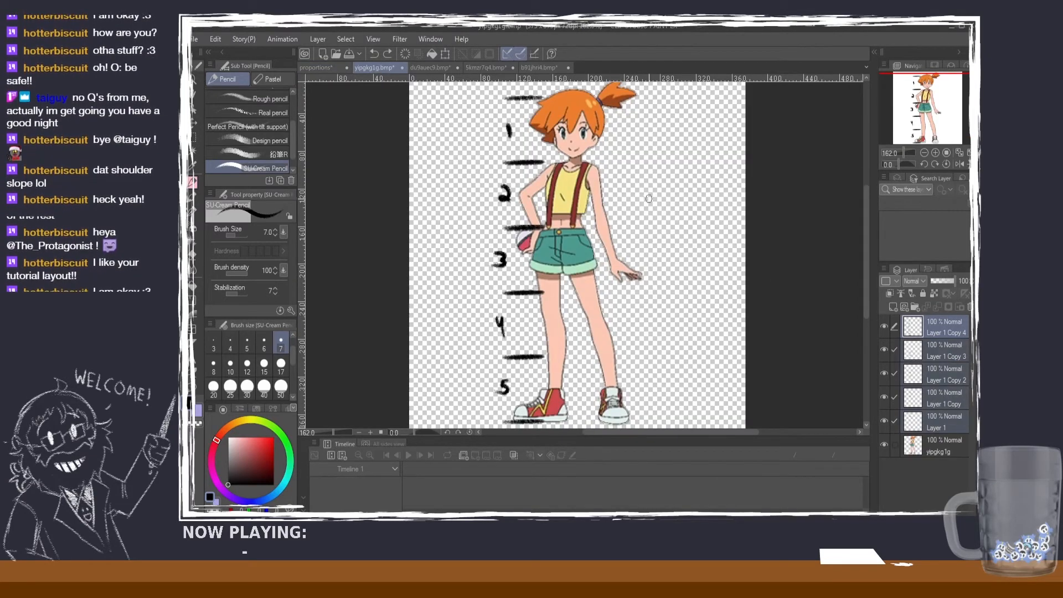
pyautogui.scroll(-1, 649, 199)
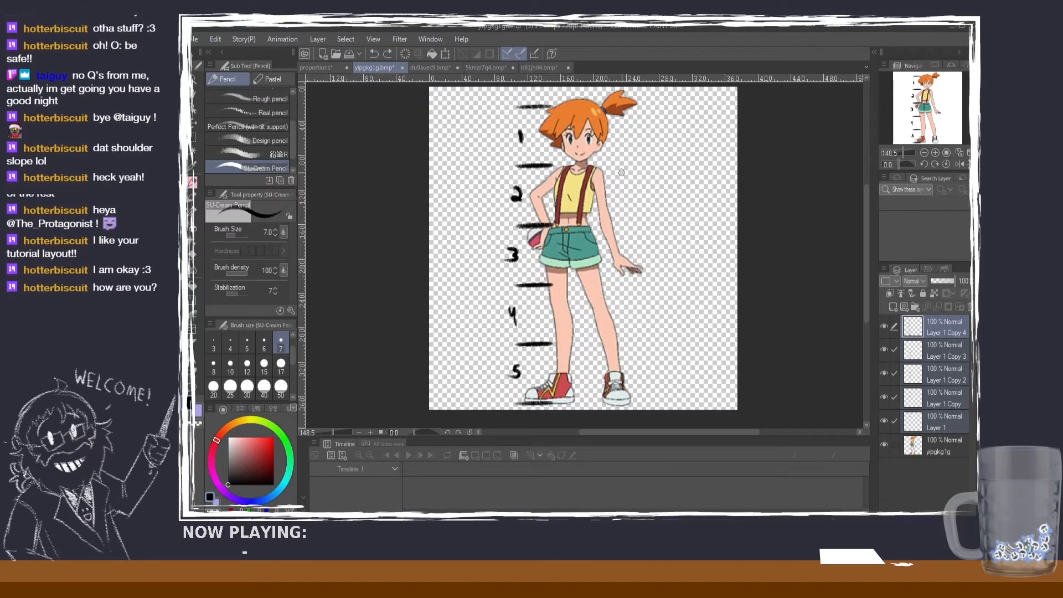
pyautogui.scroll(2, 620, 182)
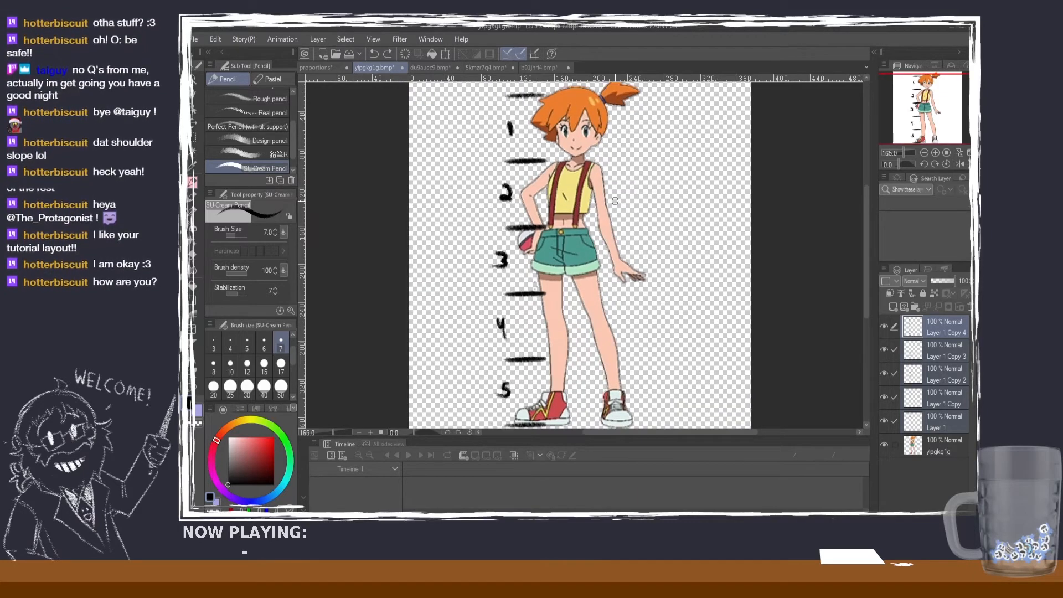
pyautogui.scroll(-1, 615, 201)
pyautogui.scroll(-1, 616, 208)
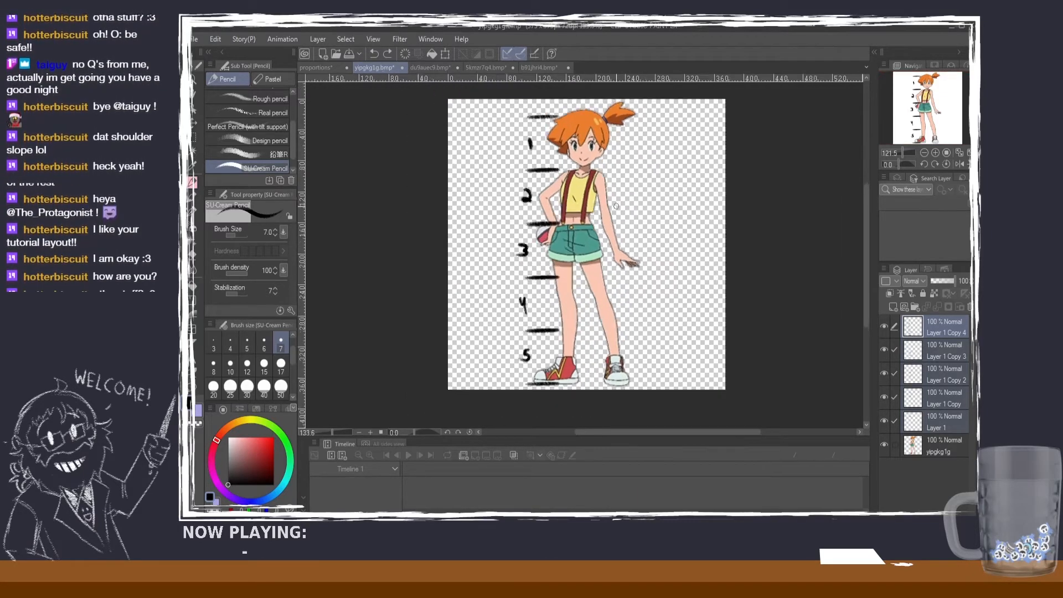
pyautogui.scroll(1, 616, 208)
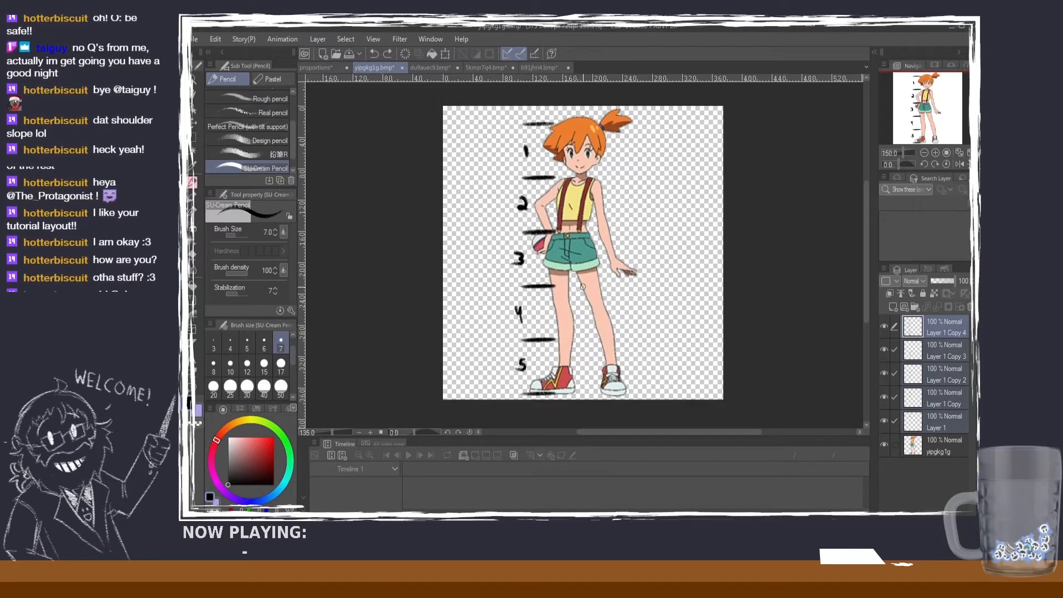
pyautogui.scroll(-1, 583, 287)
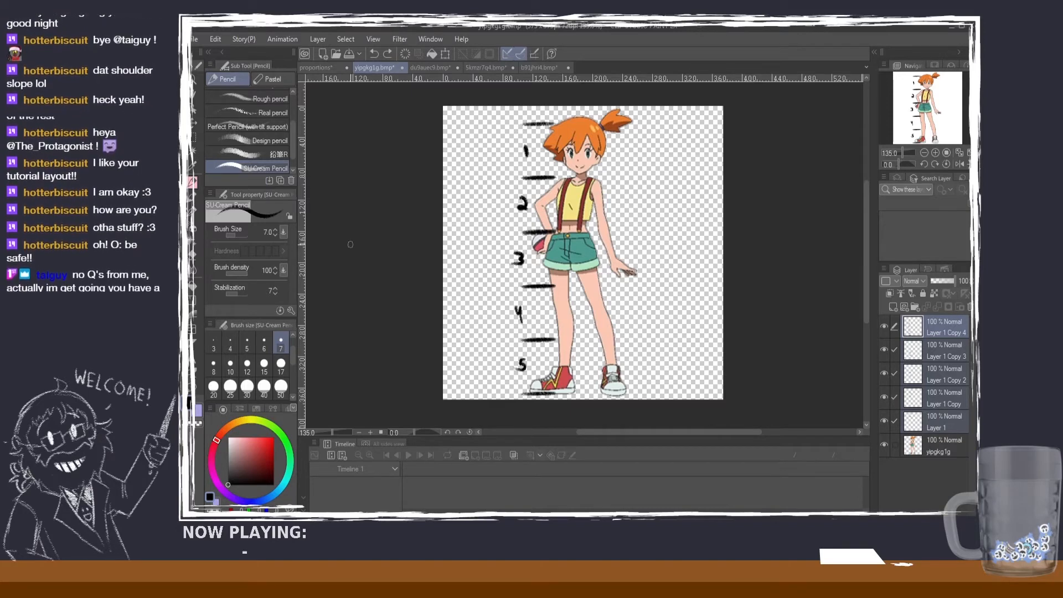
pyautogui.click(317, 68)
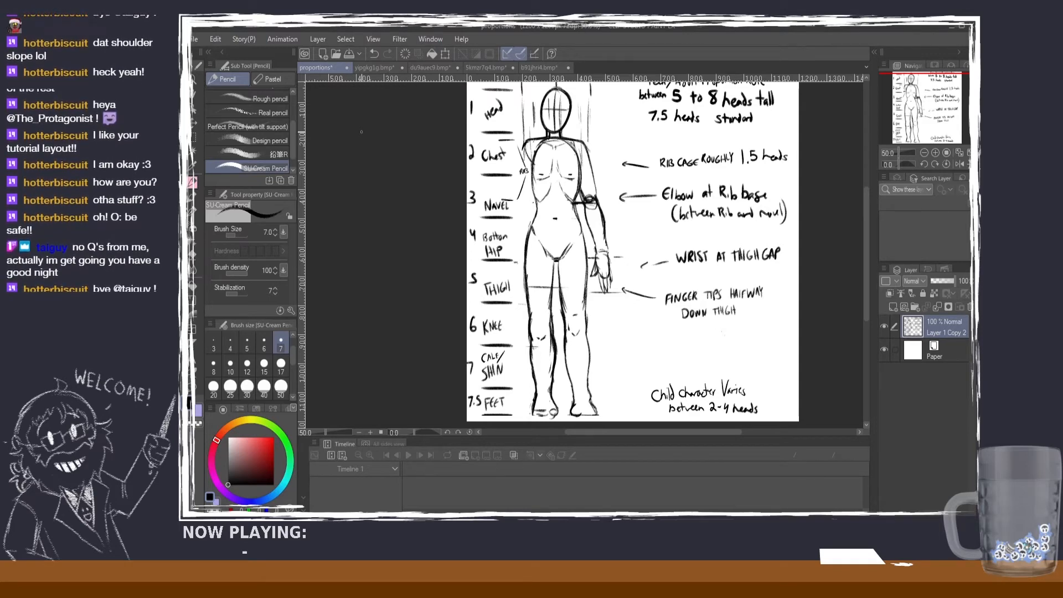
# Step: Compare the figures on the yipgkg1g, 5kmzr7q4 and ponytailed rifle character sheets, and return to the proportions guide
pyautogui.click(391, 69)
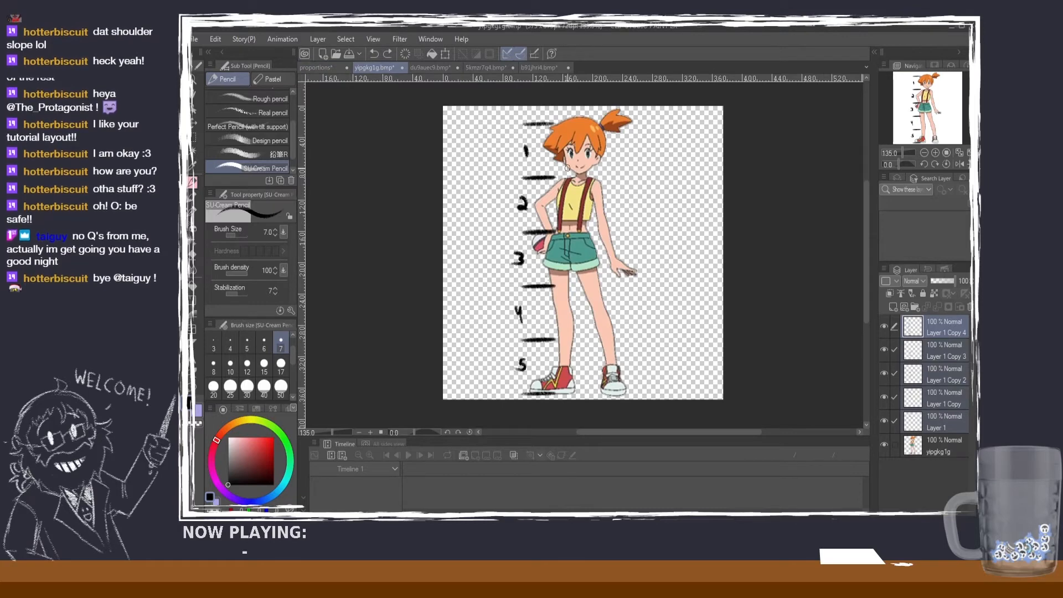
pyautogui.click(487, 68)
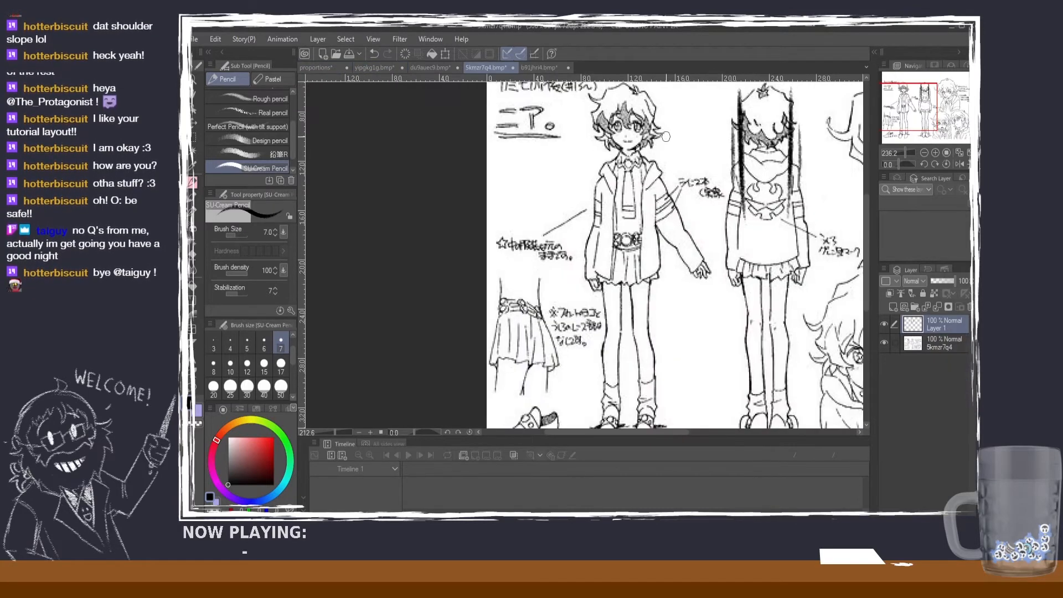
pyautogui.click(531, 69)
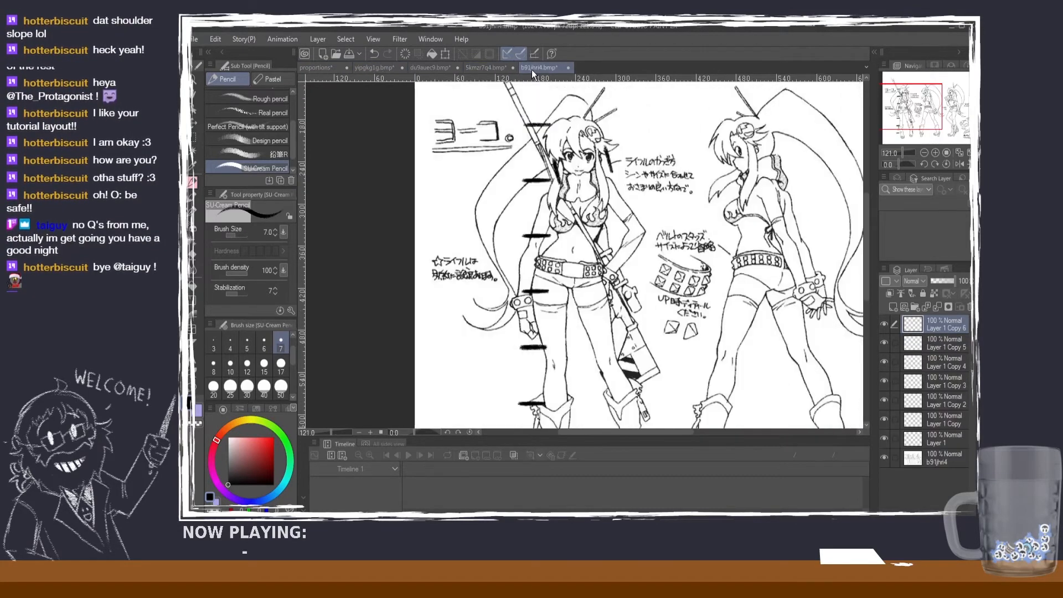
pyautogui.scroll(3, 681, 208)
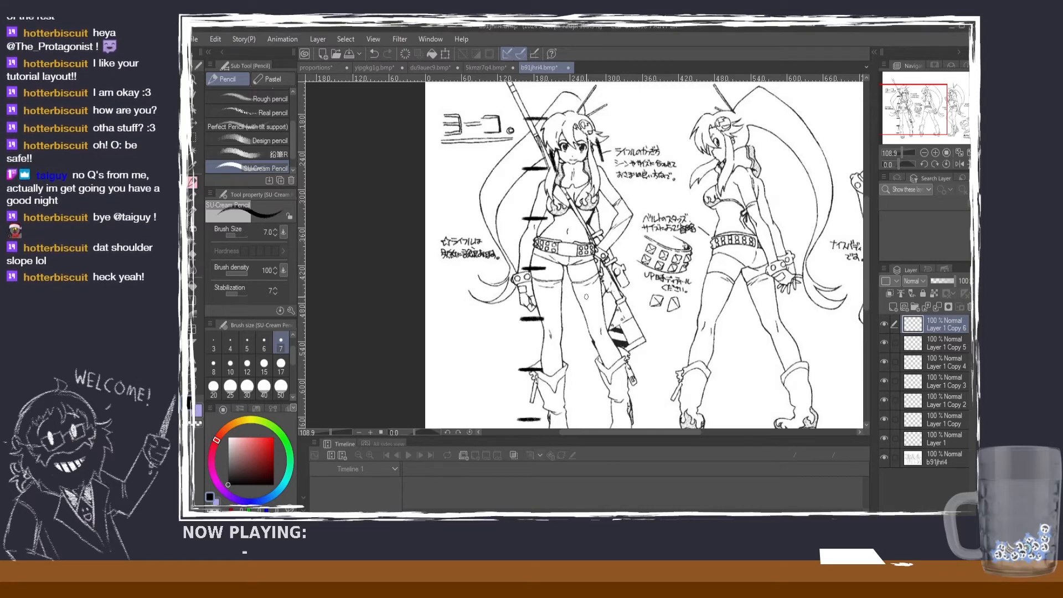
pyautogui.scroll(-2, 642, 271)
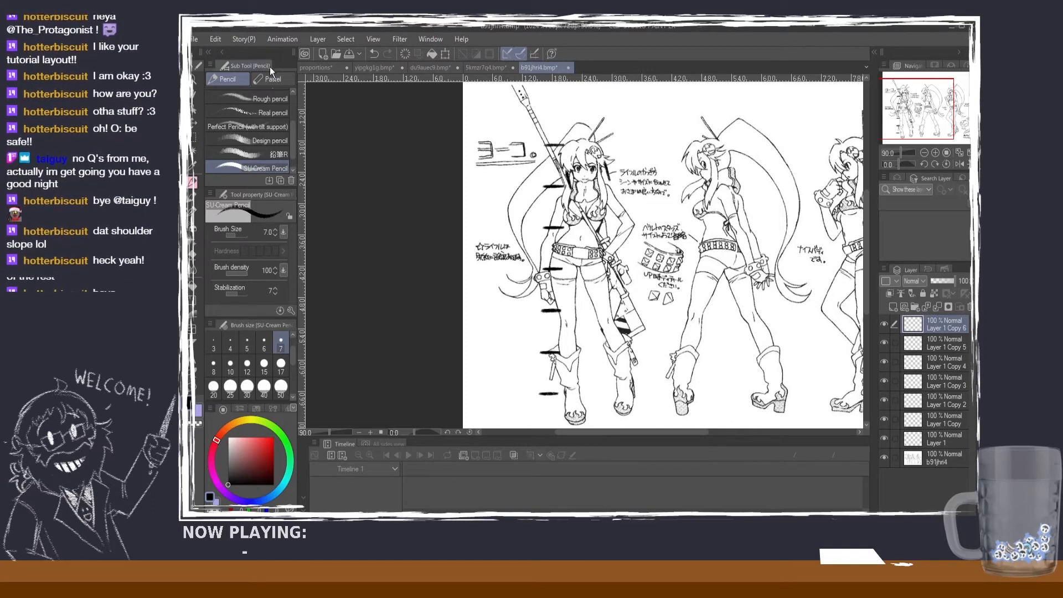
pyautogui.click(308, 70)
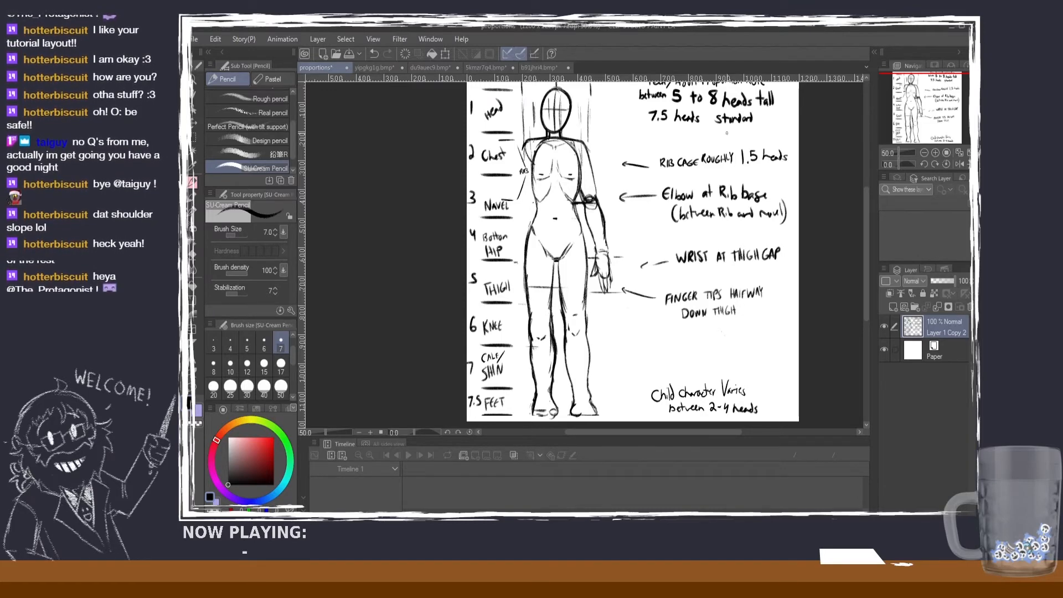
# Step: Check the guide's elbow rule, mark the yipgkg1g character's elbow level with a horizontal line from the waist across the arm, and return to the guide
pyautogui.moveTo(865, 202); pyautogui.dragTo(864, 195)
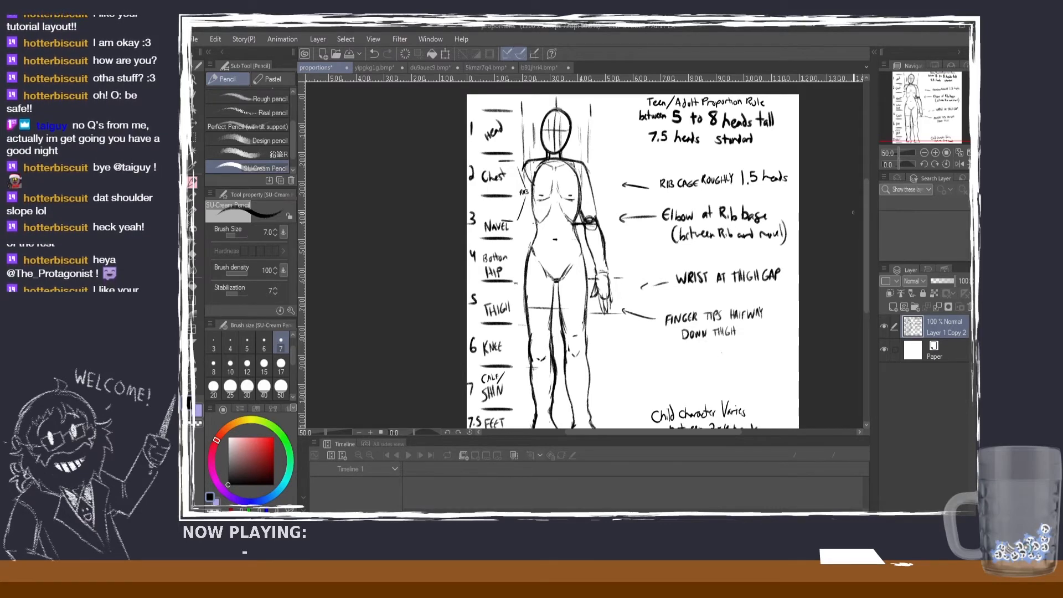
pyautogui.scroll(2, 748, 237)
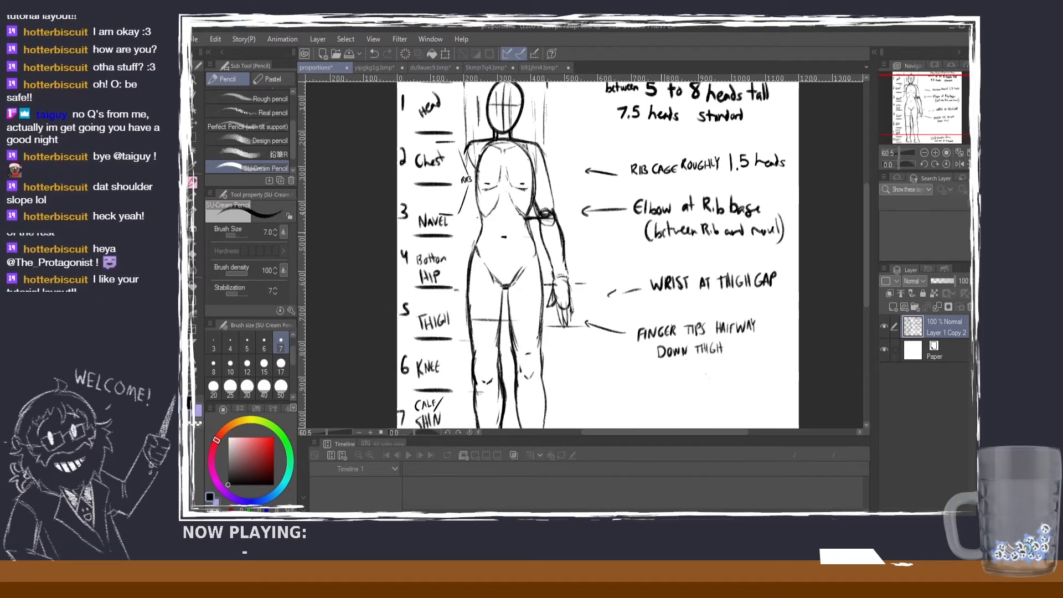
pyautogui.scroll(1, 749, 237)
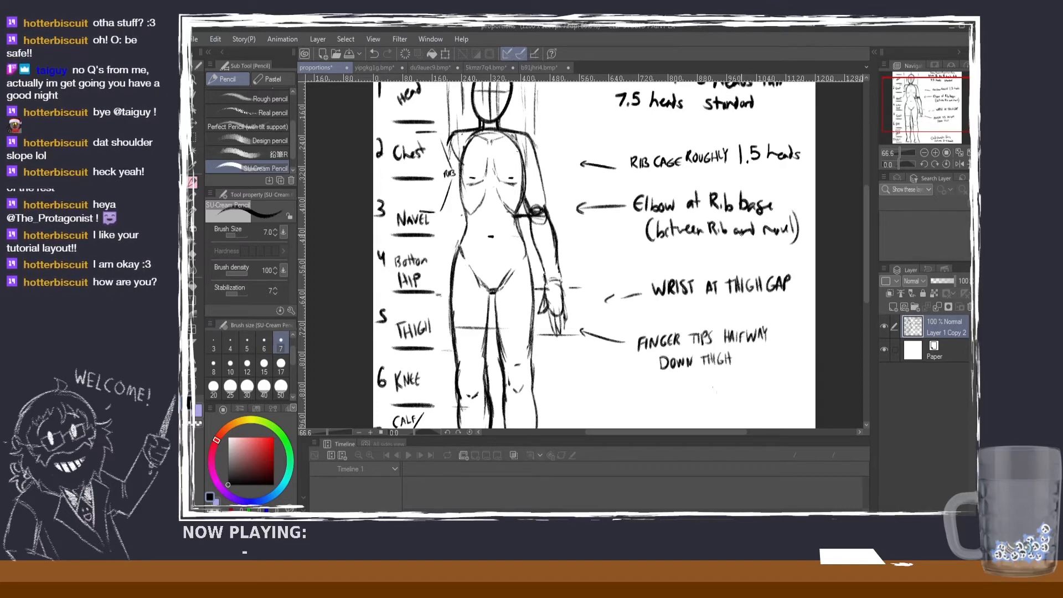
pyautogui.click(387, 68)
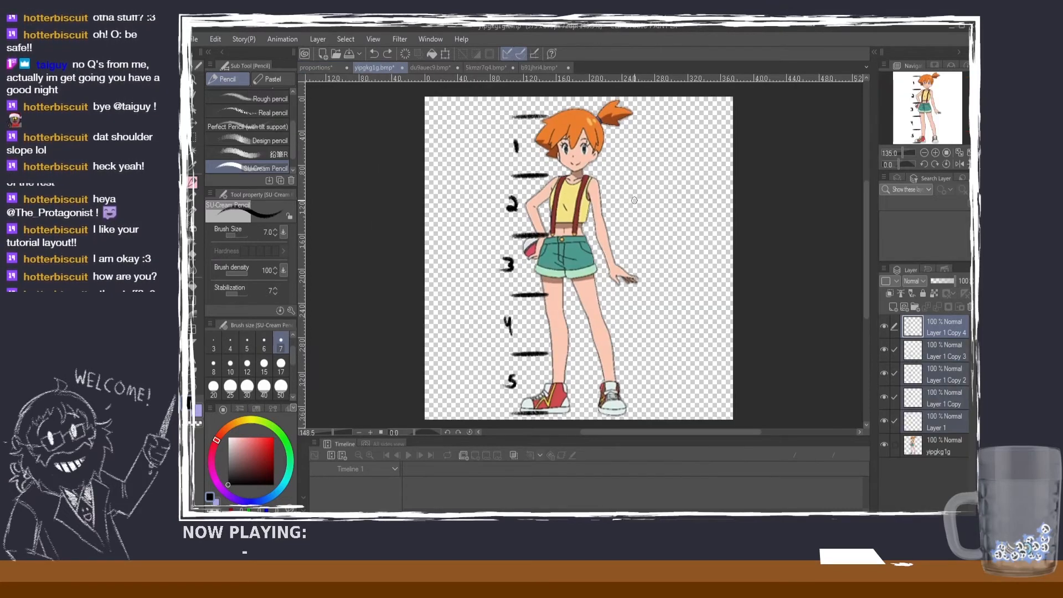
pyautogui.scroll(2, 635, 200)
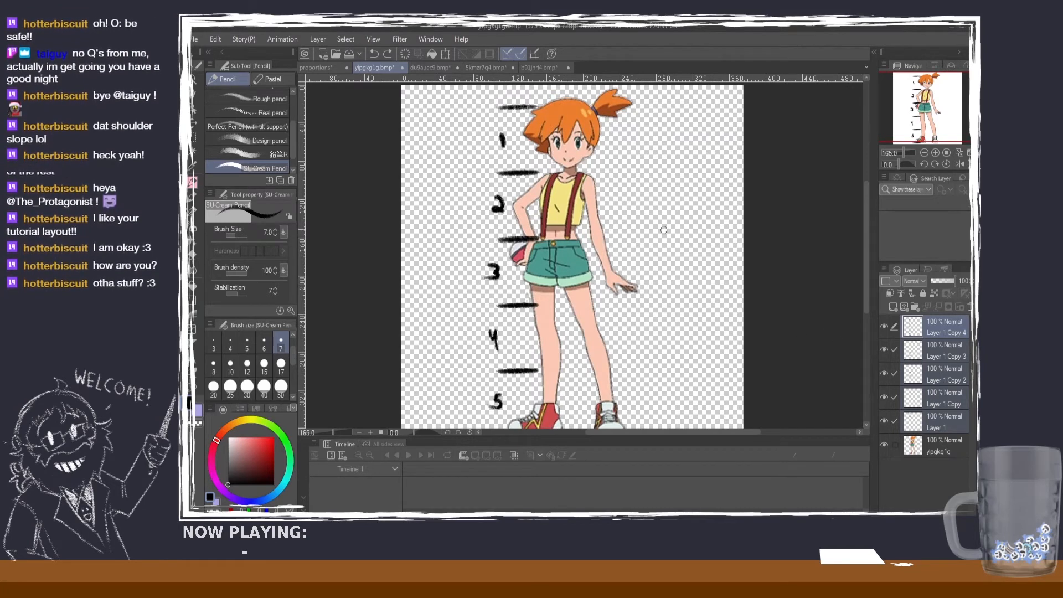
pyautogui.moveTo(578, 237); pyautogui.dragTo(640, 235)
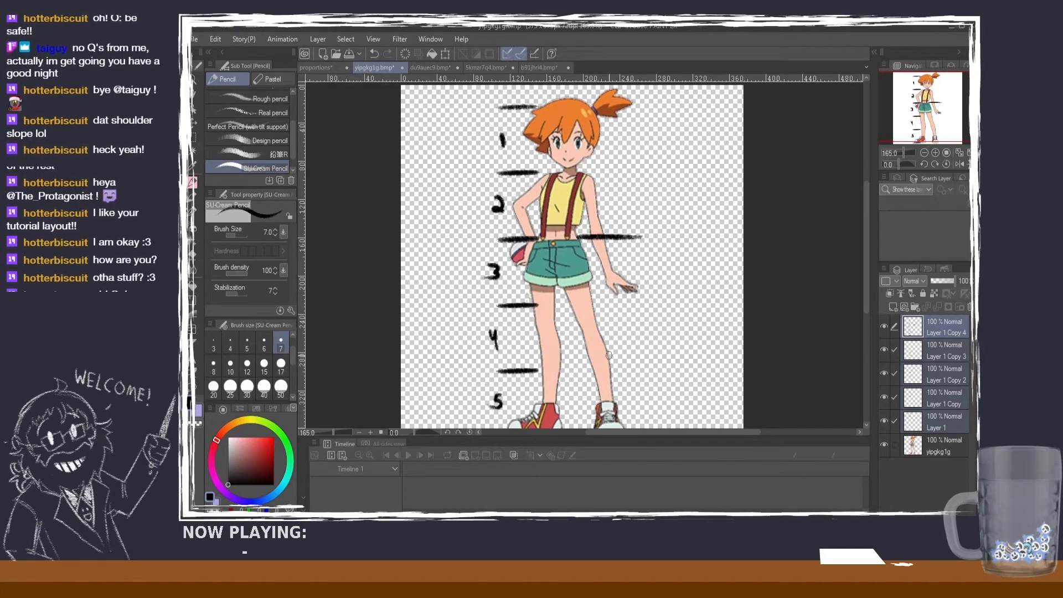
pyautogui.click(329, 71)
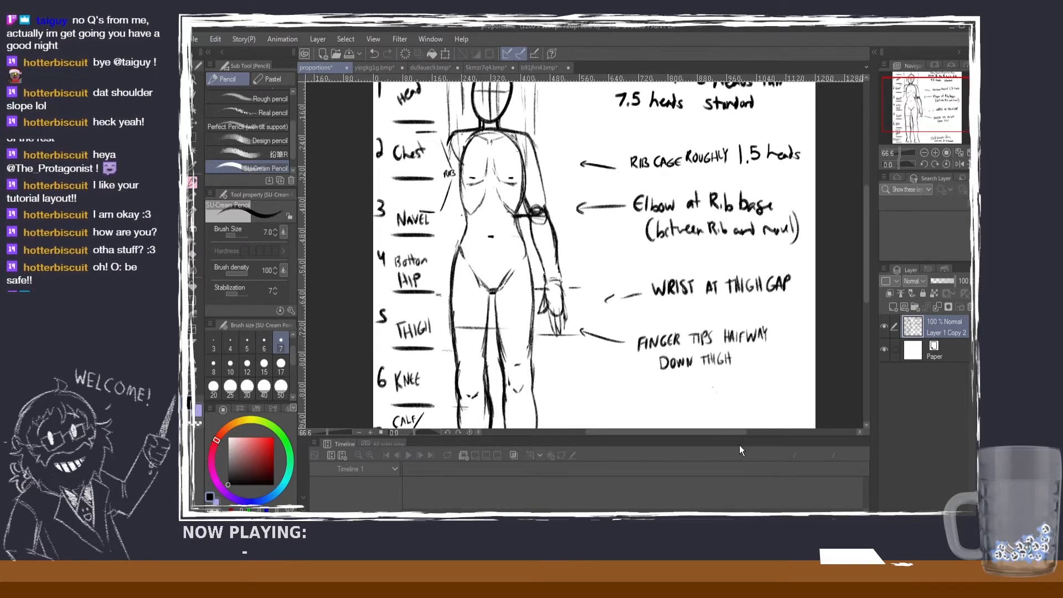
# Step: On the yipgkg1g sheet, try a line at the character's wrist, and undo it together with the line through the elbow
pyautogui.click(377, 70)
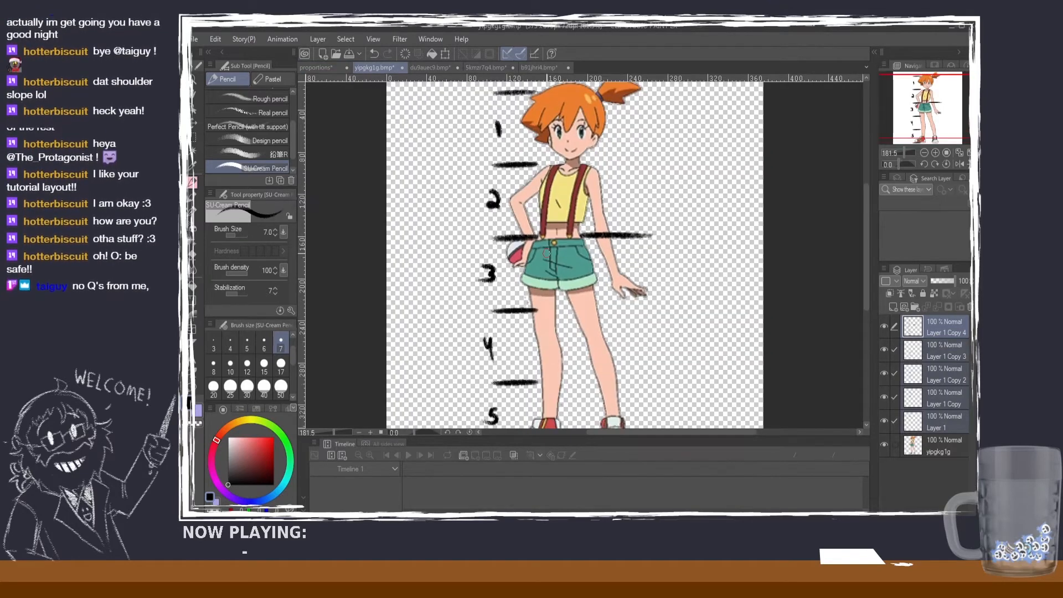
pyautogui.moveTo(589, 282)
pyautogui.mouseDown()
pyautogui.moveTo(658, 282)
pyautogui.moveTo(645, 284)
pyautogui.mouseUp()
pyautogui.hotkey('ctrl', 'z')
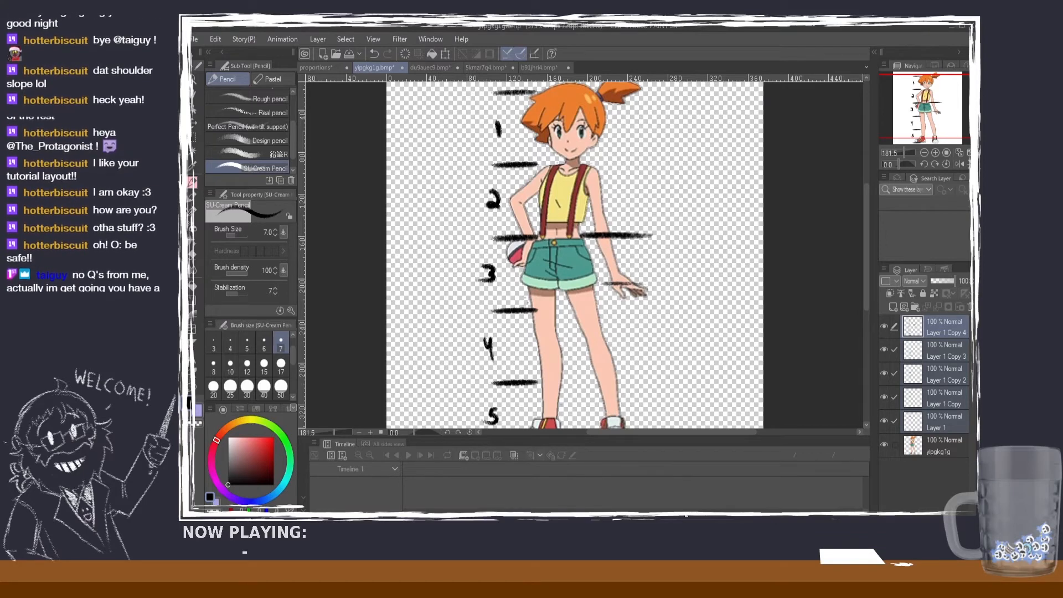
pyautogui.hotkey('ctrl', 'z')
# Step: Try marking the elbow level on the character's straight arm again and undo all of those strokes
pyautogui.hotkey('ctrl', 'z')
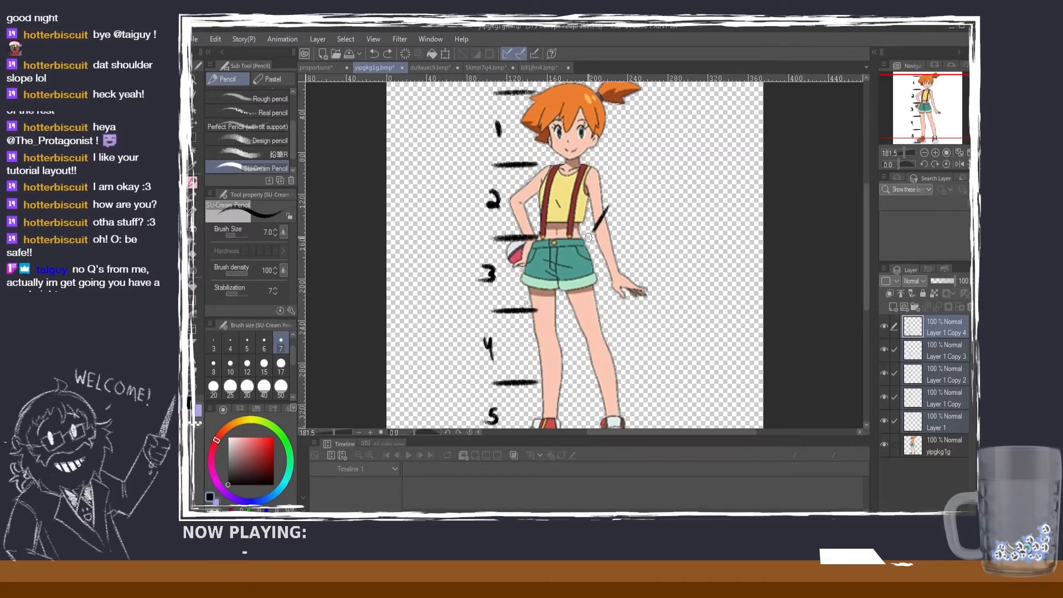
pyautogui.moveTo(609, 208)
pyautogui.mouseDown()
pyautogui.moveTo(589, 236)
pyautogui.moveTo(573, 221)
pyautogui.moveTo(616, 215)
pyautogui.moveTo(581, 222)
pyautogui.moveTo(631, 224)
pyautogui.mouseUp()
pyautogui.hotkey('ctrl', 'z')
pyautogui.hotkey('ctrl', 'z')
pyautogui.hotkey('ctrl', 'z')
pyautogui.hotkey('ctrl', 'z')
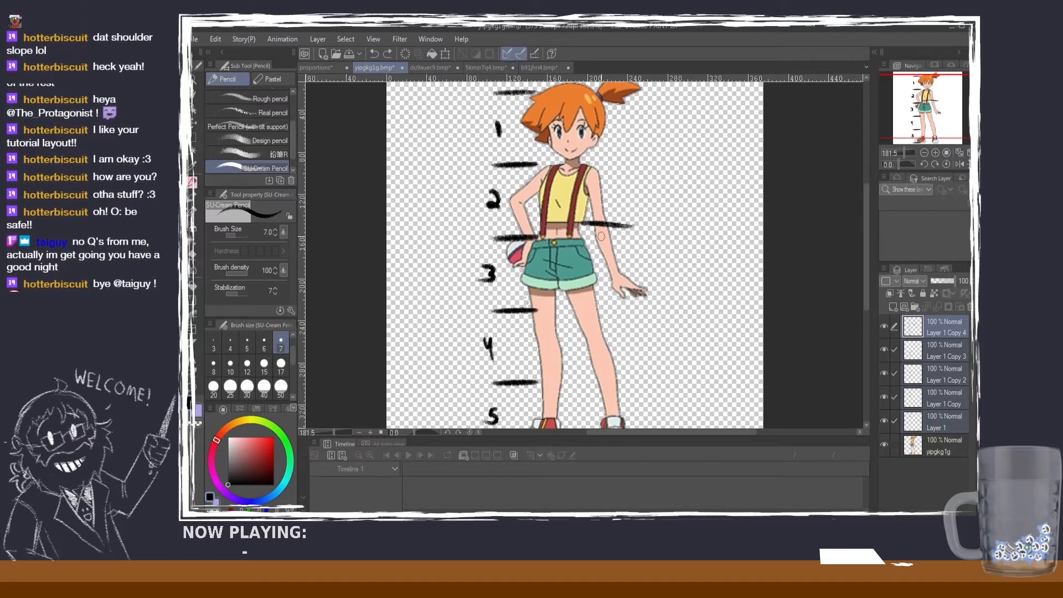
pyautogui.hotkey('ctrl', 'z')
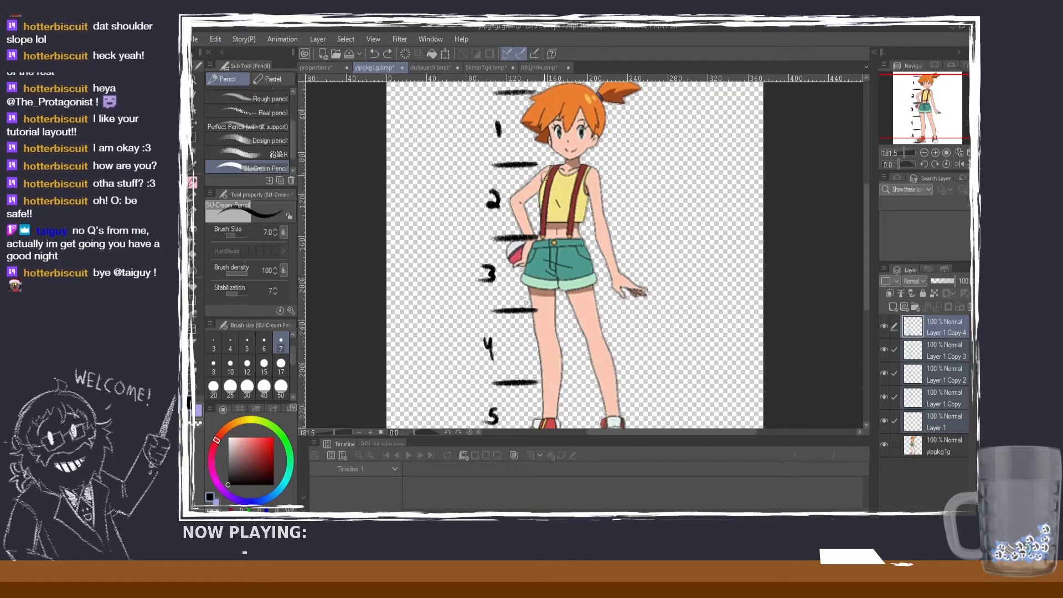
# Step: Set the pencil's brush size to 5 and draw a line along the character's bent upper arm from shoulder to elbow
pyautogui.moveTo(552, 170); pyautogui.dragTo(511, 203)
pyautogui.hotkey('ctrl', 'z')
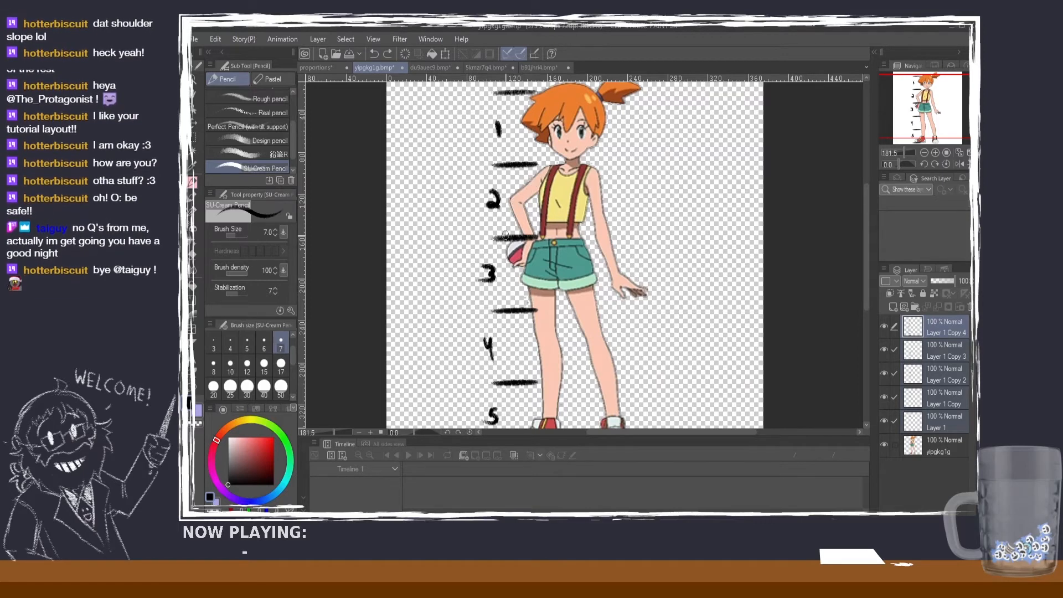
pyautogui.click(247, 340)
pyautogui.moveTo(547, 166)
pyautogui.mouseDown()
pyautogui.moveTo(503, 201)
pyautogui.moveTo(516, 193)
pyautogui.moveTo(511, 203)
pyautogui.moveTo(547, 219)
pyautogui.mouseUp()
pyautogui.hotkey('ctrl', 'z')
pyautogui.hotkey('ctrl', 'z')
pyautogui.hotkey('ctrl', 'z')
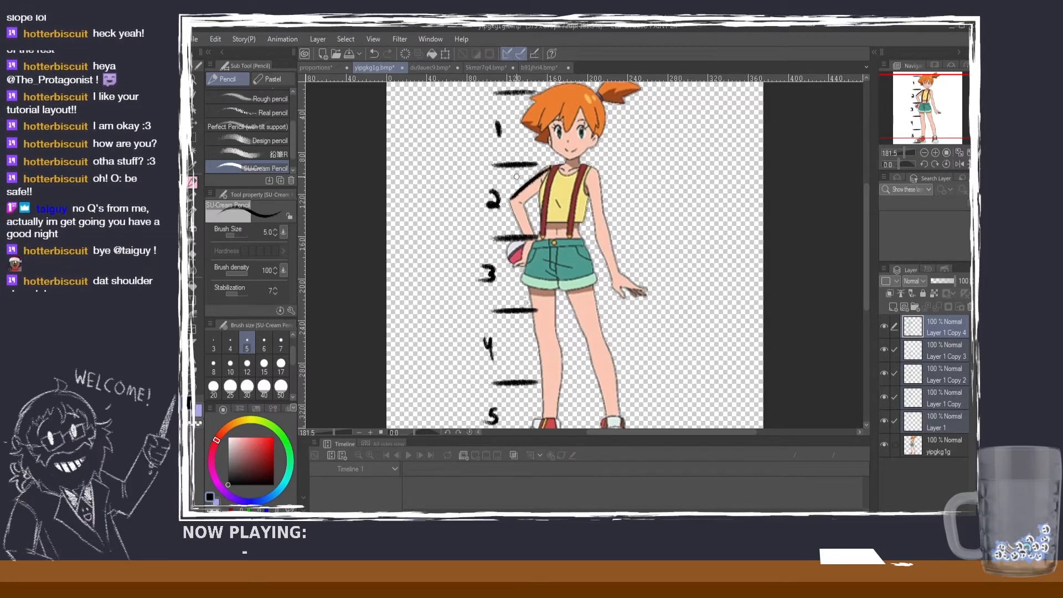
# Step: Draw an arc past the bent elbow down to the rib base, and undo the surplus strokes on the torso
pyautogui.moveTo(512, 167)
pyautogui.mouseDown()
pyautogui.moveTo(522, 213)
pyautogui.moveTo(544, 218)
pyautogui.moveTo(534, 234)
pyautogui.moveTo(548, 215)
pyautogui.moveTo(586, 223)
pyautogui.mouseUp()
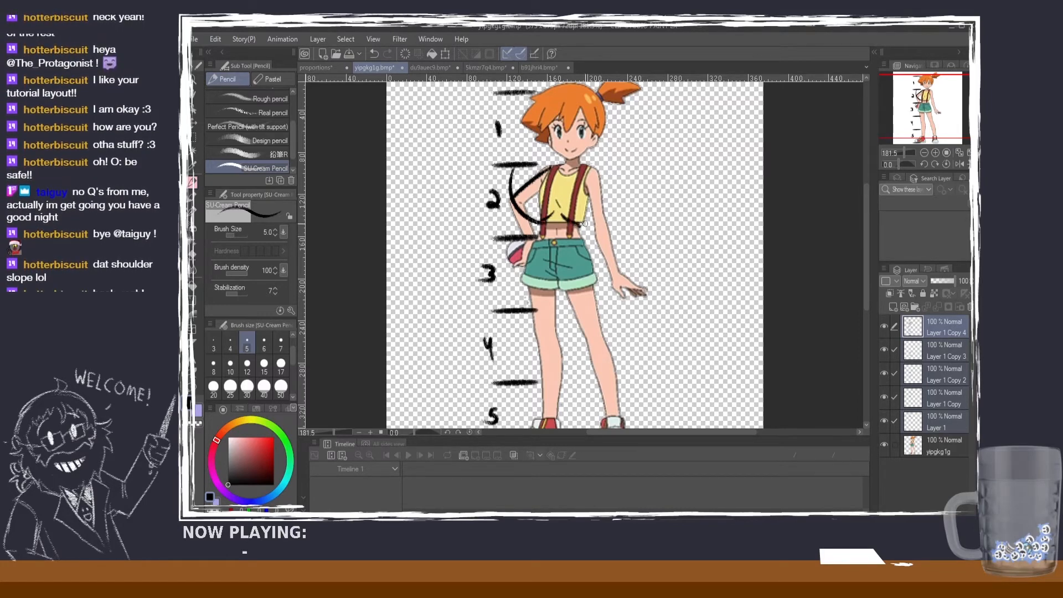
pyautogui.hotkey('ctrl', 'z')
pyautogui.hotkey('ctrl', 'z')
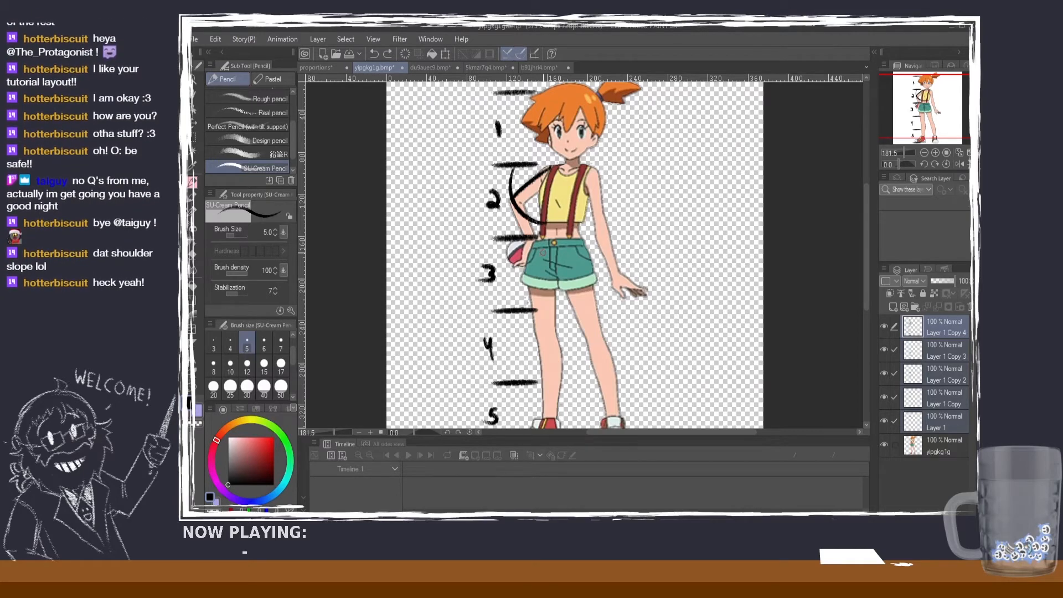
# Step: Check the guide's fingertip rule, draw an arc from the yipgkg1g character's fingertips to the thigh, and return to the guide
pyautogui.click(330, 66)
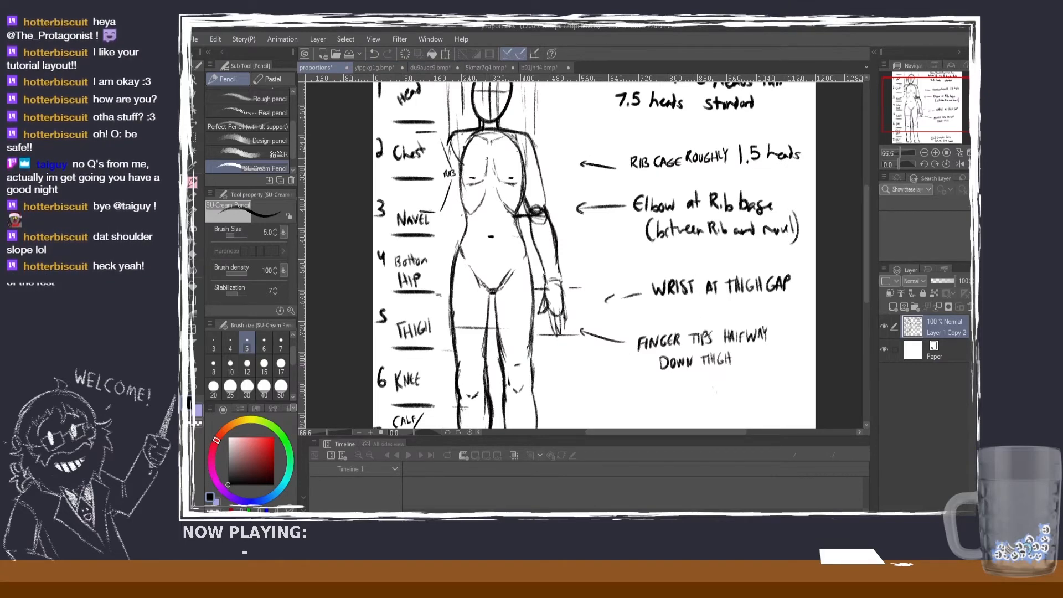
pyautogui.click(381, 68)
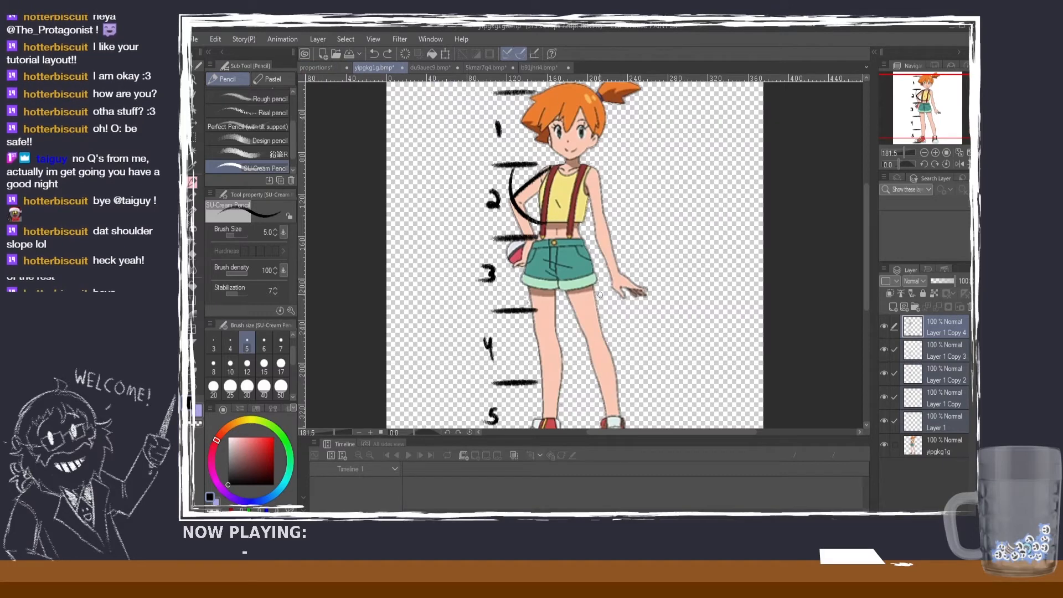
pyautogui.moveTo(645, 292)
pyautogui.mouseDown()
pyautogui.moveTo(622, 314)
pyautogui.moveTo(587, 314)
pyautogui.mouseUp()
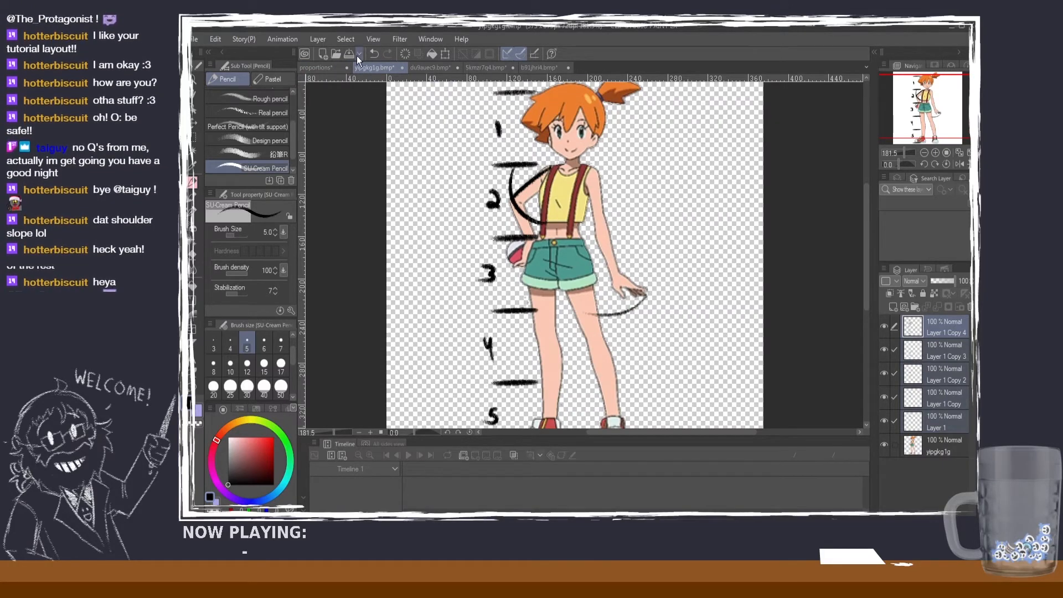
pyautogui.click(321, 68)
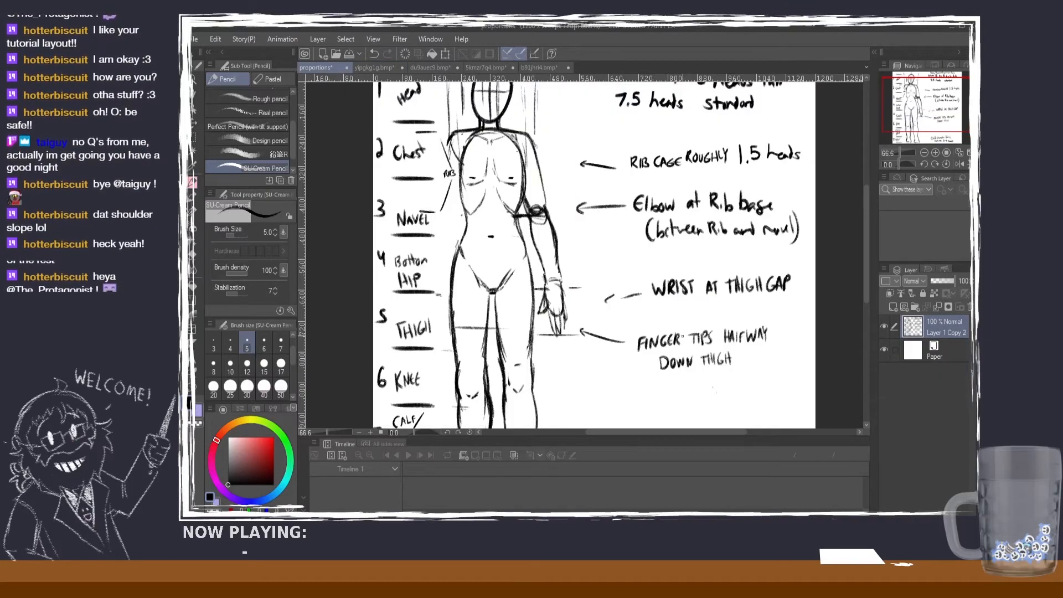
# Step: Review the guide's leg divisions, compare them with the full figure on the yipgkg1g sheet, and return to the guide
pyautogui.scroll(-3, 815, 273)
pyautogui.moveTo(865, 291); pyautogui.dragTo(864, 315)
pyautogui.scroll(2, 625, 268)
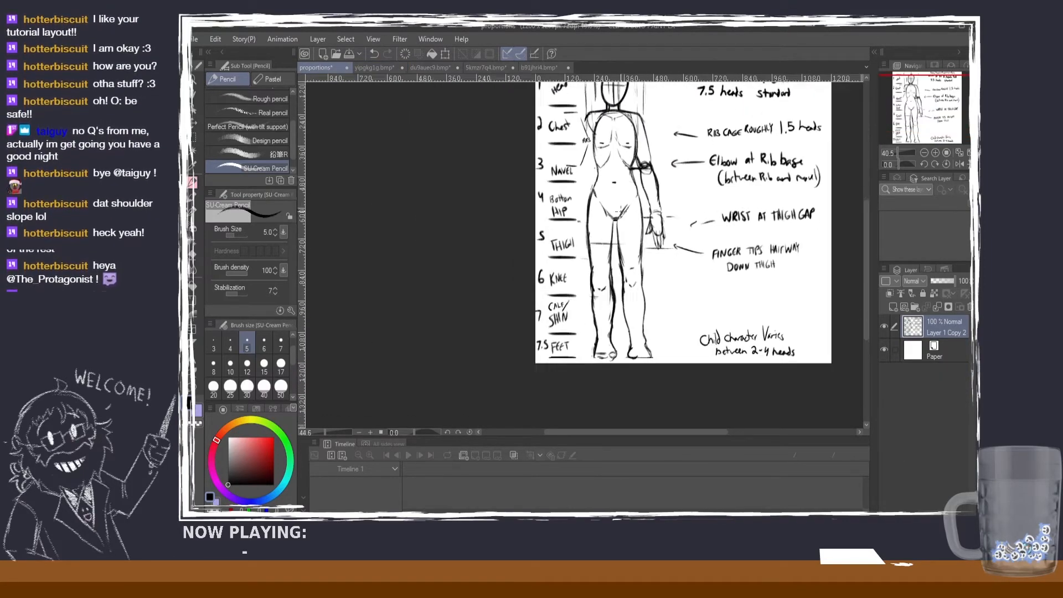
pyautogui.moveTo(868, 326); pyautogui.dragTo(868, 334)
pyautogui.click(375, 67)
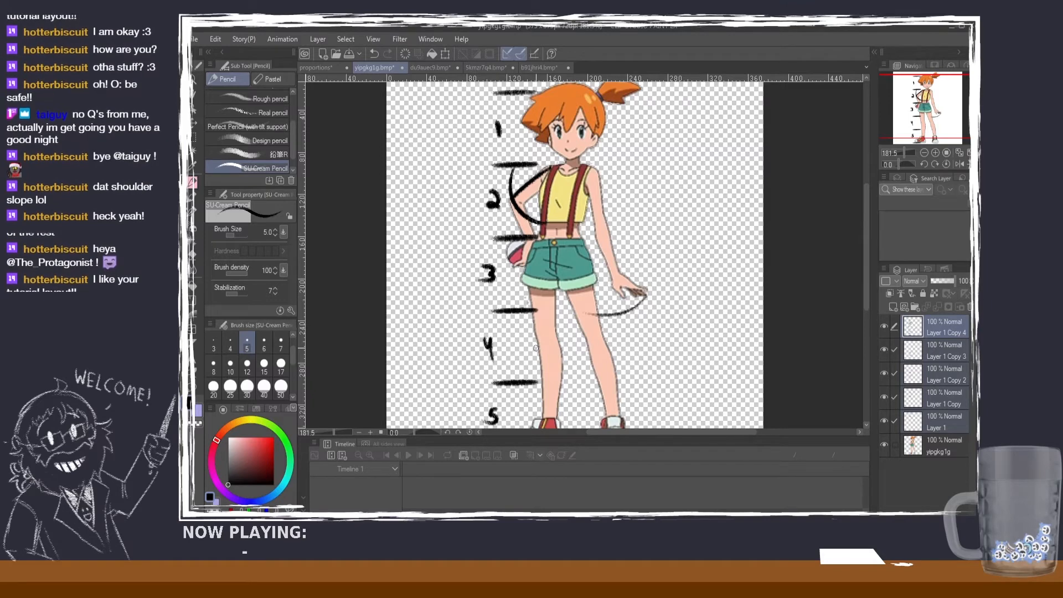
pyautogui.scroll(-1, 538, 345)
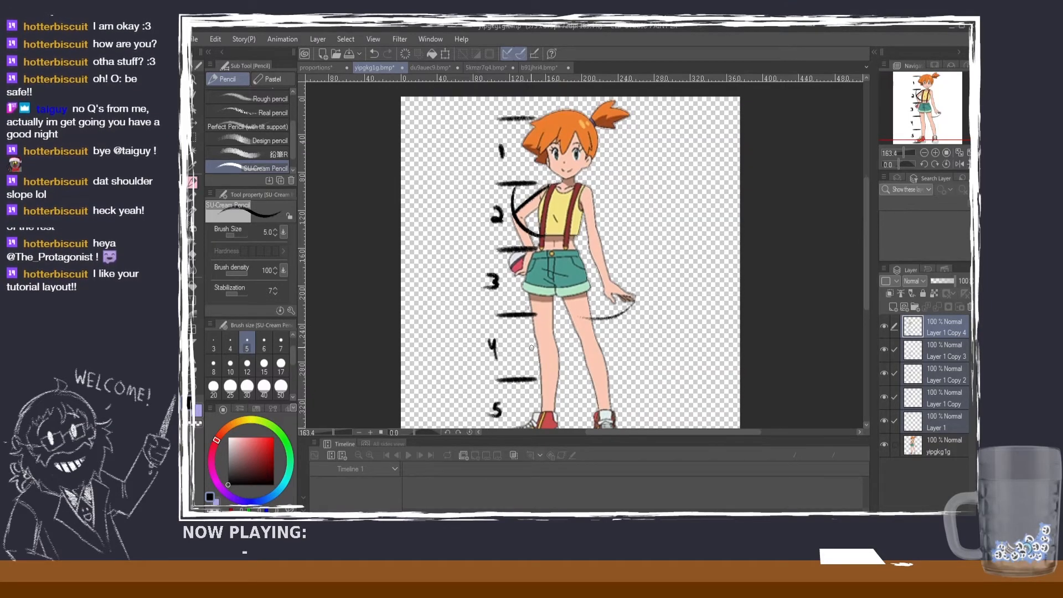
pyautogui.moveTo(530, 341)
pyautogui.mouseDown()
pyautogui.moveTo(618, 345)
pyautogui.moveTo(534, 342)
pyautogui.mouseUp()
pyautogui.click(319, 68)
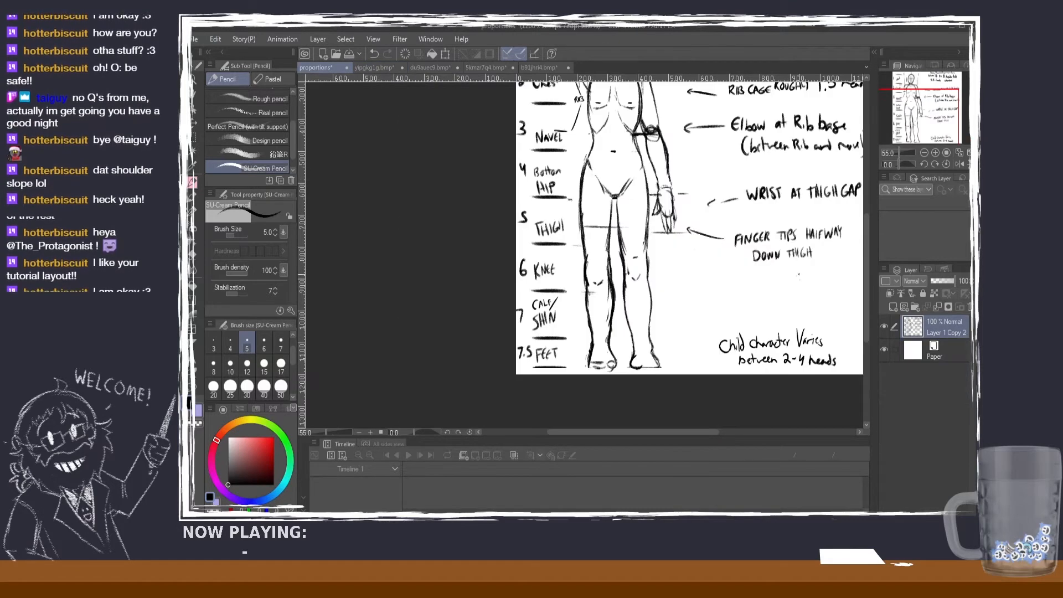
# Step: Draw thin horizontal marks across one leg of the guide figure at the ankle, the thigh gap and the top of the knee
pyautogui.moveTo(589, 344)
pyautogui.mouseDown()
pyautogui.moveTo(609, 344)
pyautogui.moveTo(591, 344)
pyautogui.mouseUp()
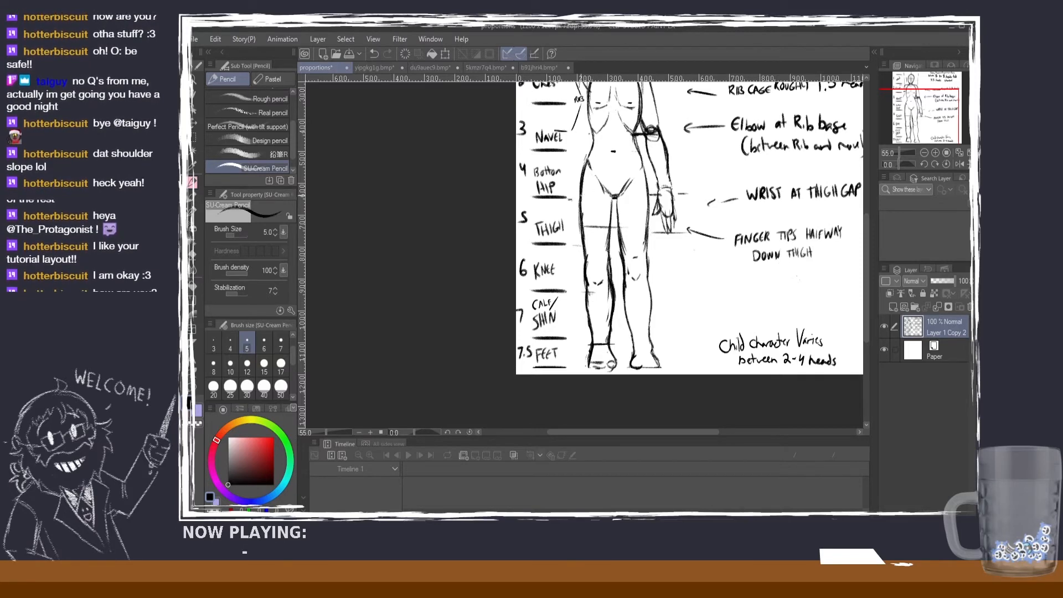
pyautogui.moveTo(581, 196); pyautogui.dragTo(610, 196)
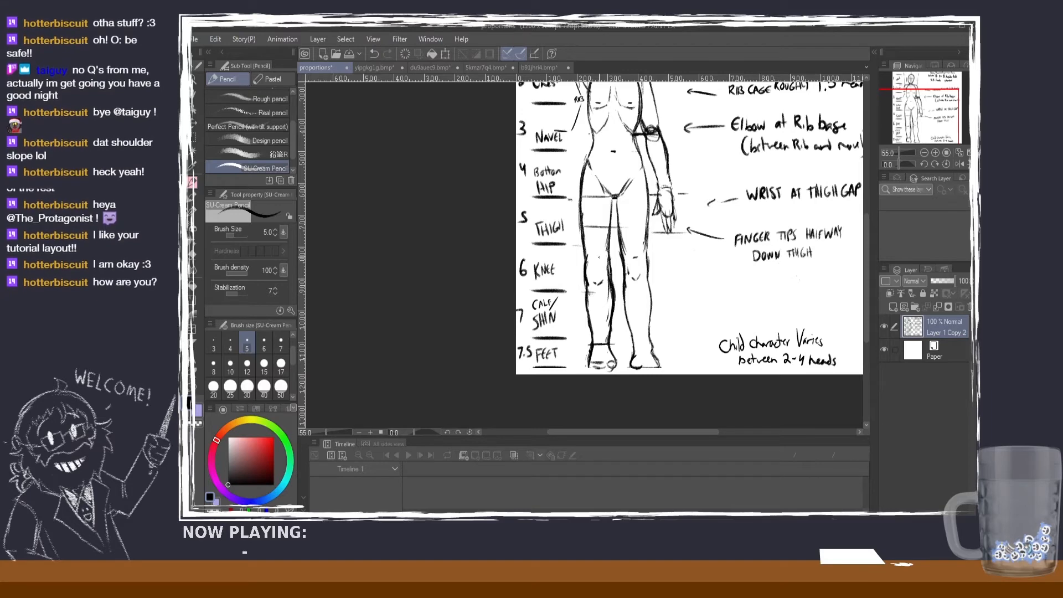
pyautogui.moveTo(558, 258); pyautogui.dragTo(570, 259)
pyautogui.hotkey('ctrl', 'z')
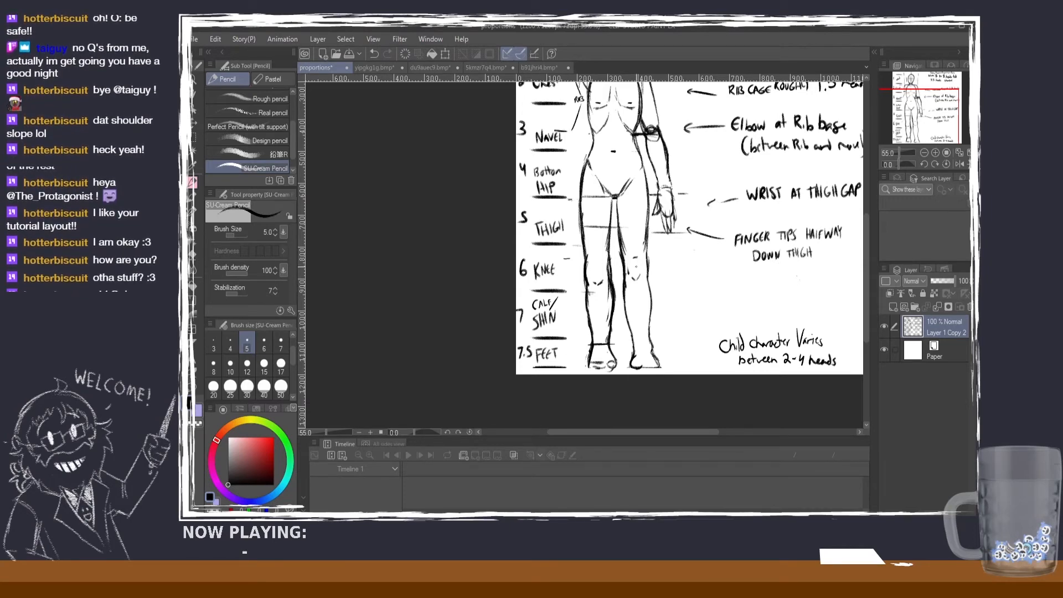
pyautogui.moveTo(587, 262); pyautogui.dragTo(606, 260)
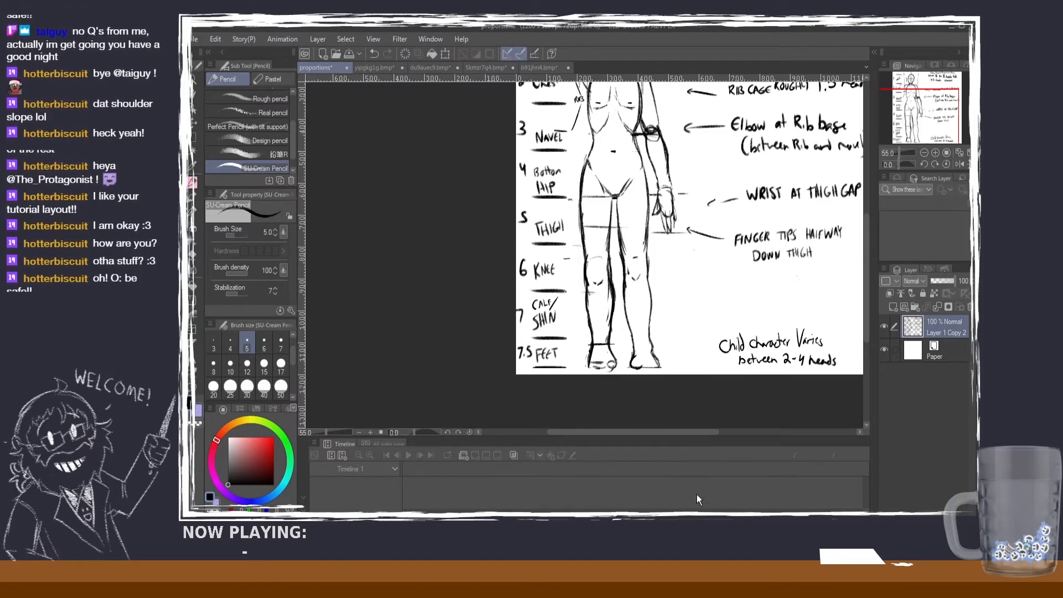
# Step: Review the whole guide, and compare the pink-jacketed character's proportions with those of the star-shirted character
pyautogui.scroll(-1, 768, 346)
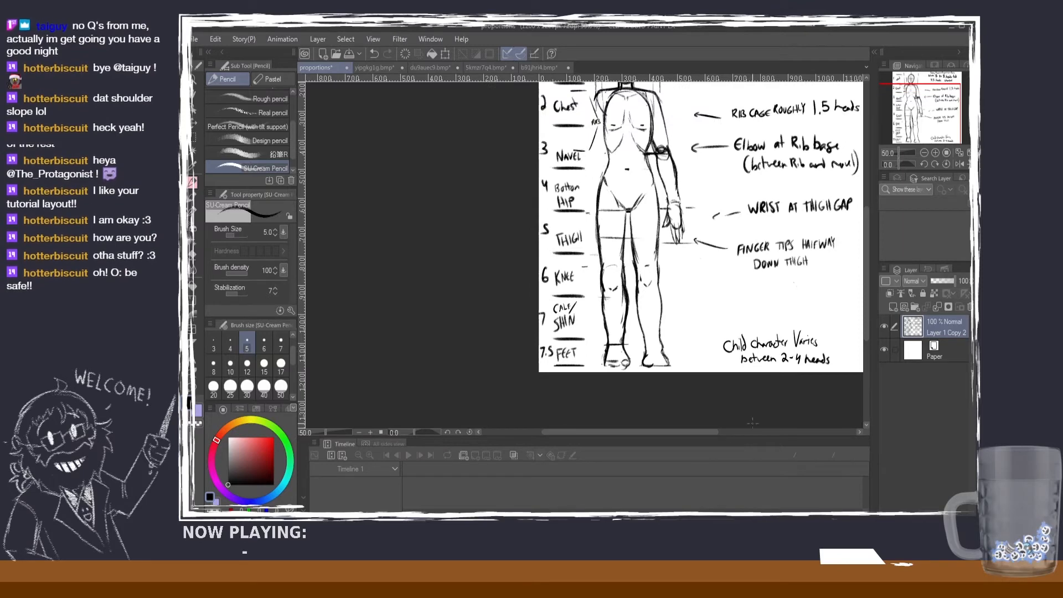
pyautogui.moveTo(702, 432); pyautogui.dragTo(723, 432)
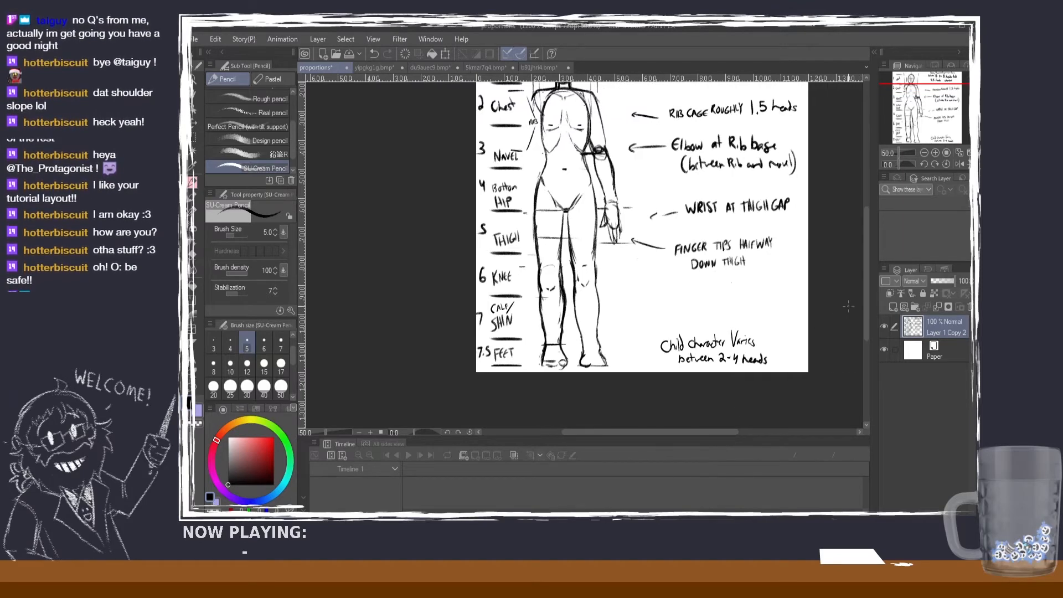
pyautogui.moveTo(865, 295); pyautogui.dragTo(865, 283)
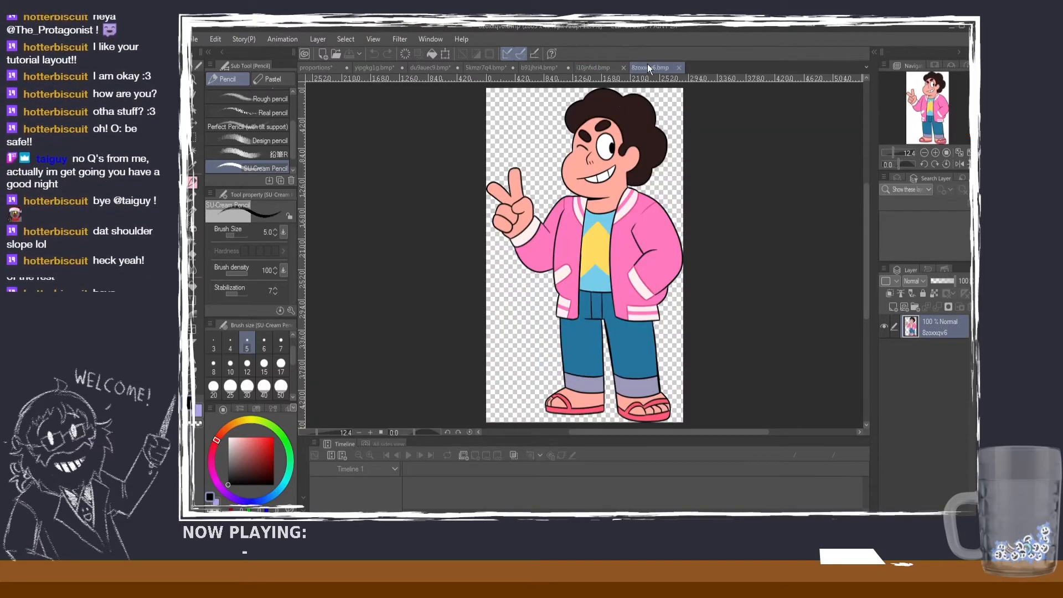
pyautogui.click(601, 66)
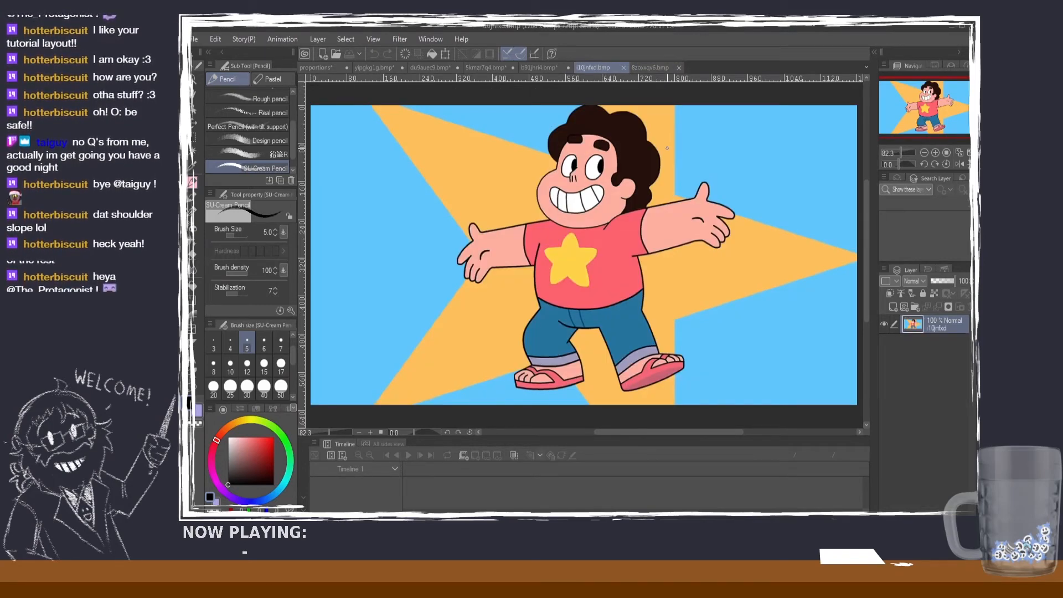
pyautogui.click(652, 67)
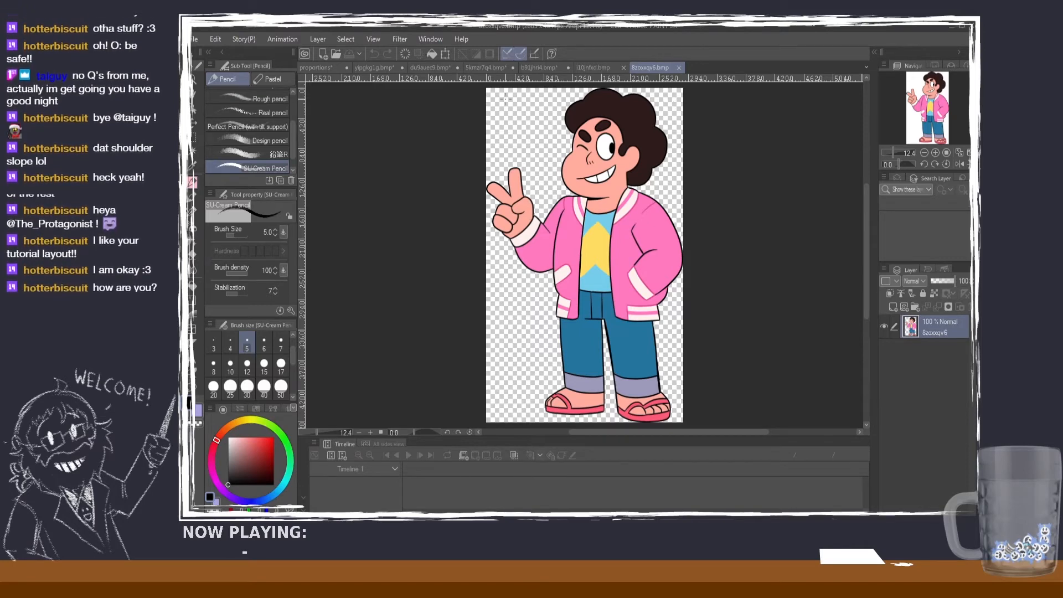
pyautogui.click(602, 70)
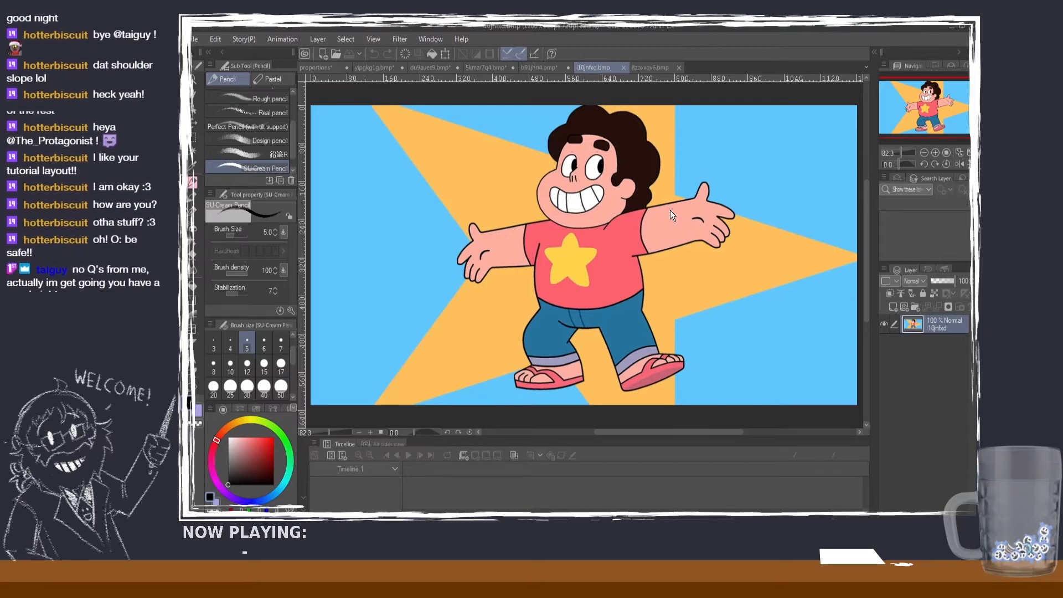
# Step: Examine the purple-hatted character's full figure, and return to the guide to review its head divisions and child proportion note
pyautogui.scroll(-1, 707, 217)
pyautogui.scroll(4, 708, 221)
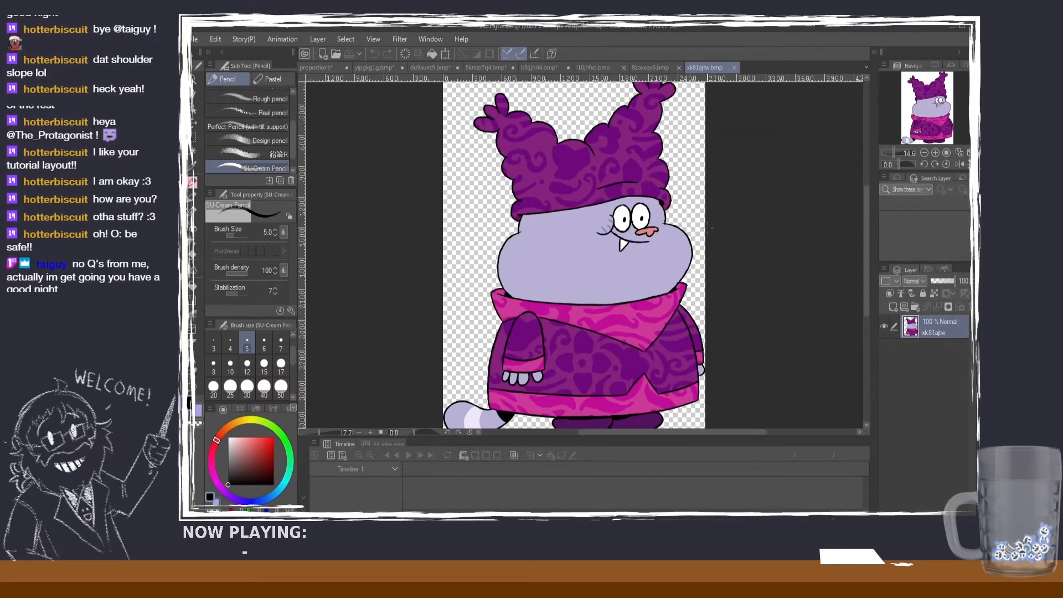
pyautogui.scroll(-3, 708, 229)
pyautogui.scroll(-1, 708, 228)
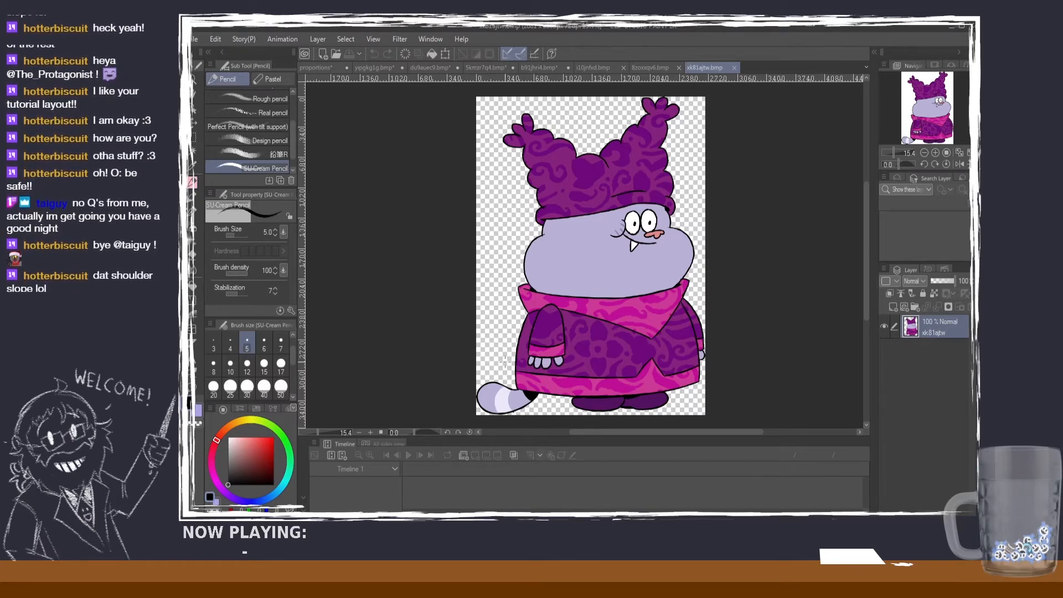
pyautogui.click(316, 67)
pyautogui.scroll(5, 739, 367)
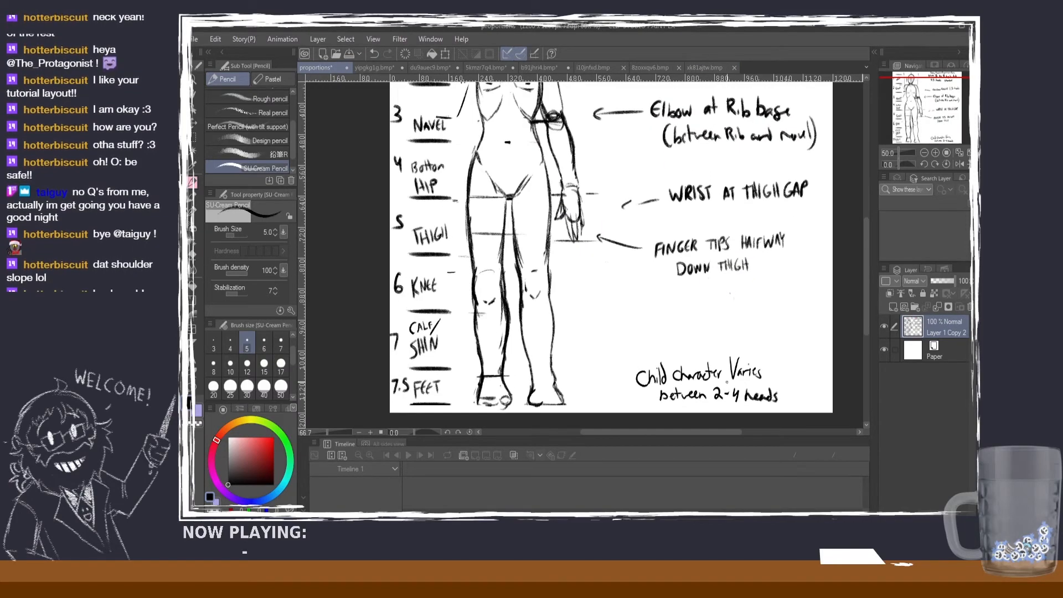
pyautogui.scroll(-4, 740, 367)
pyautogui.moveTo(865, 304); pyautogui.dragTo(864, 280)
pyautogui.scroll(-2, 786, 288)
pyautogui.scroll(1, 786, 287)
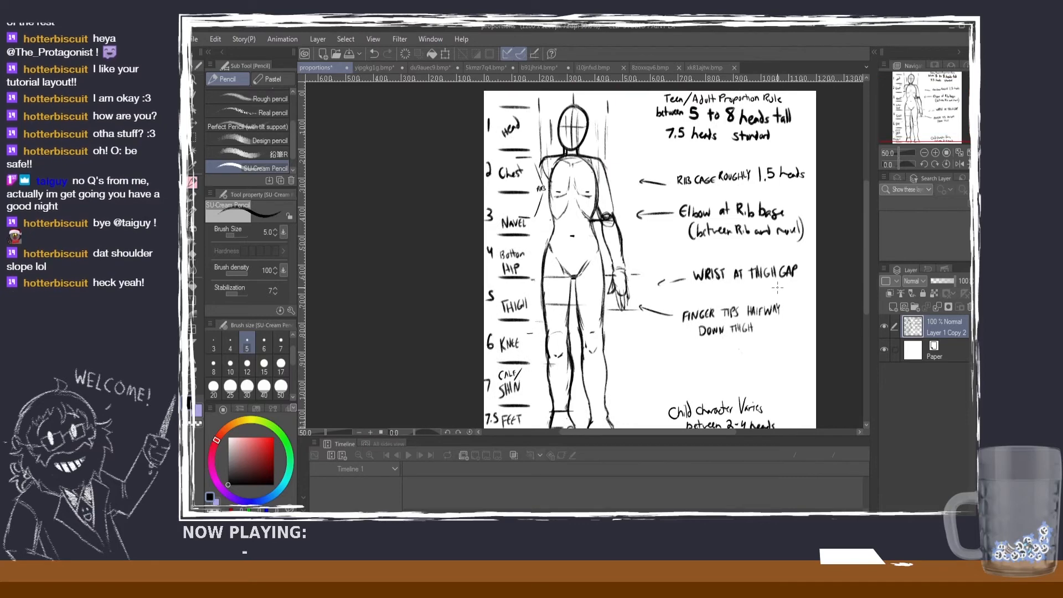
# Step: Examine the star-shirted character's head and body proportions up close, and return to the proportions guide
pyautogui.click(590, 70)
pyautogui.scroll(3, 584, 260)
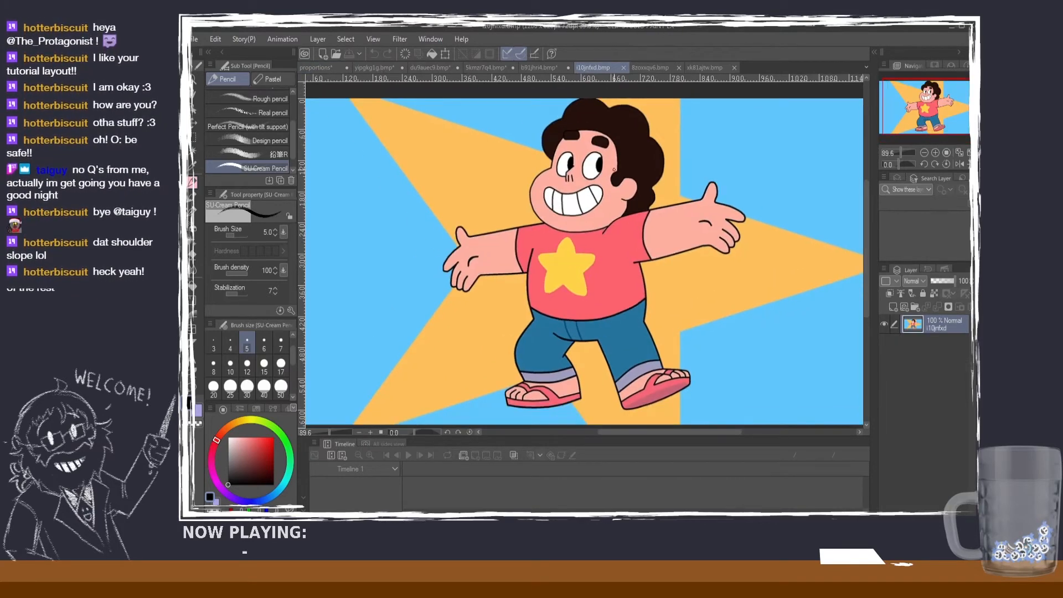
pyautogui.scroll(3, 611, 190)
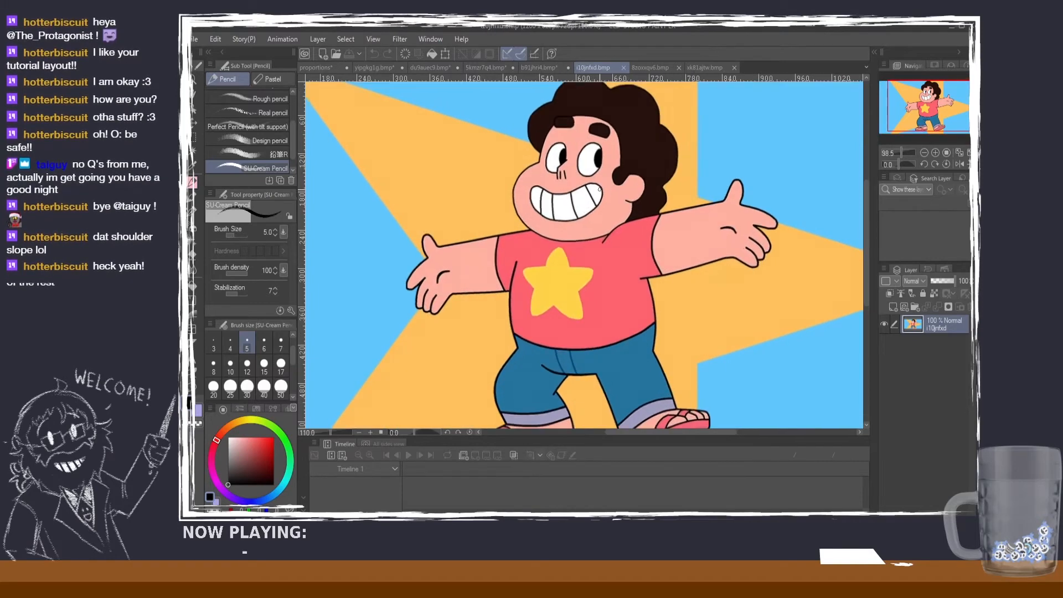
pyautogui.scroll(-3, 600, 188)
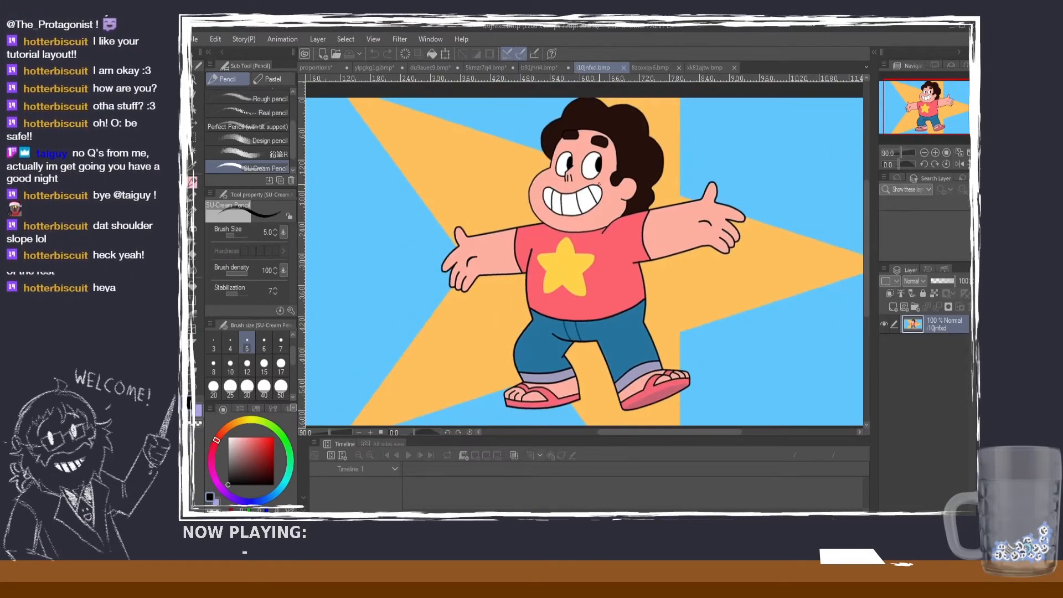
pyautogui.click(329, 70)
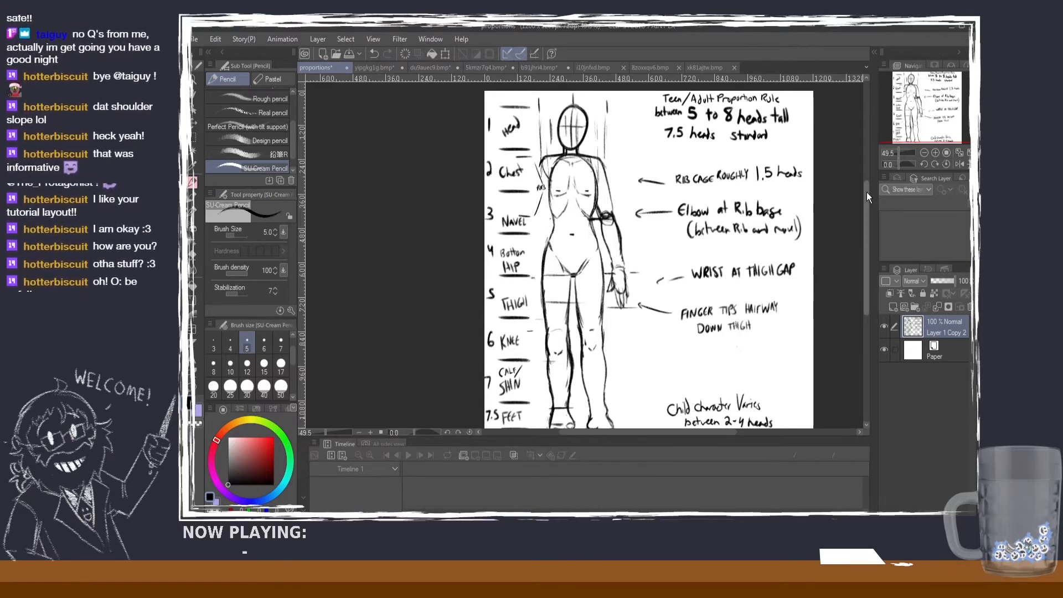
# Step: Review the guide figure's hand and thigh against the wrist and fingertip notes, and look over the whole guide
pyautogui.moveTo(867, 192); pyautogui.dragTo(867, 194)
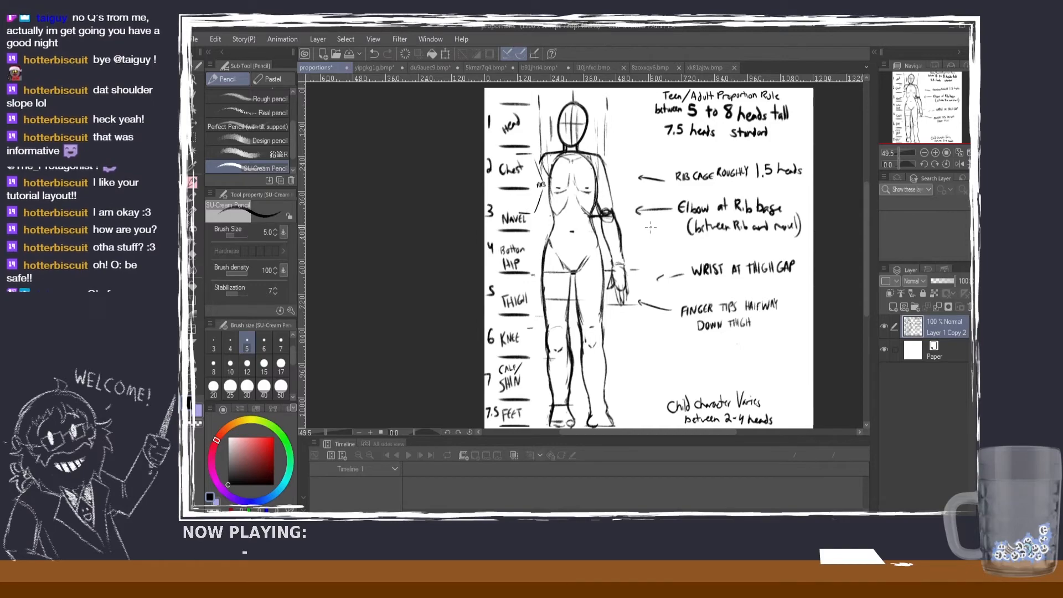
pyautogui.scroll(5, 636, 302)
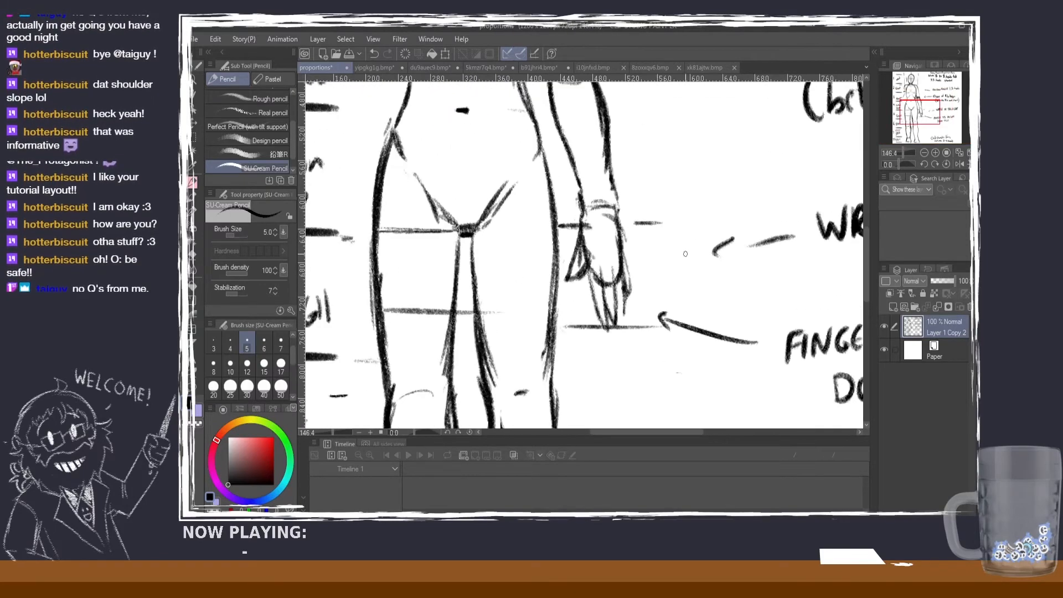
pyautogui.scroll(-3, 672, 269)
pyautogui.scroll(2, 671, 271)
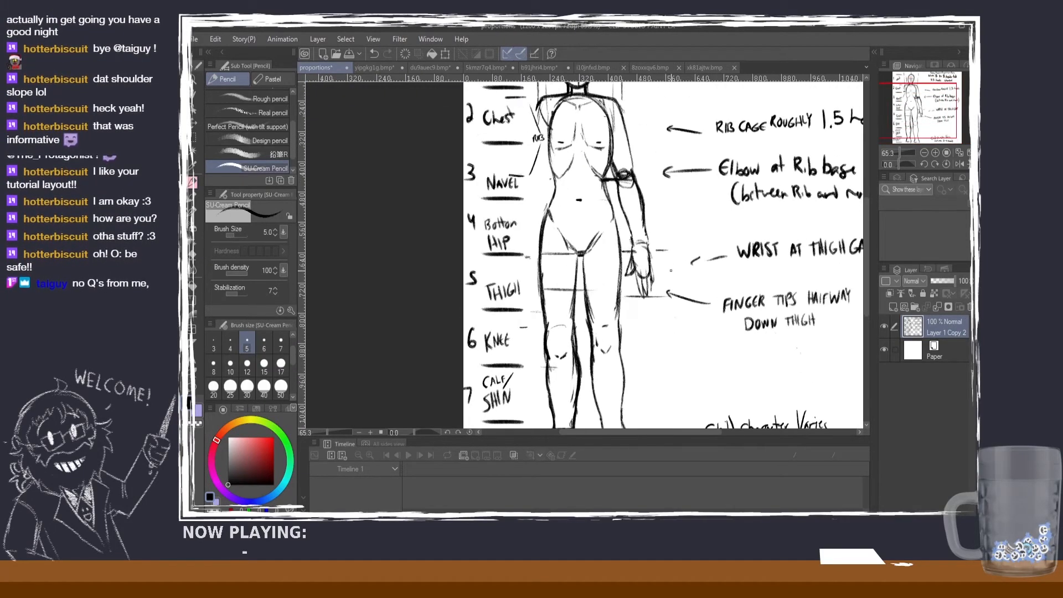
pyautogui.scroll(-2, 671, 271)
pyautogui.scroll(1, 671, 270)
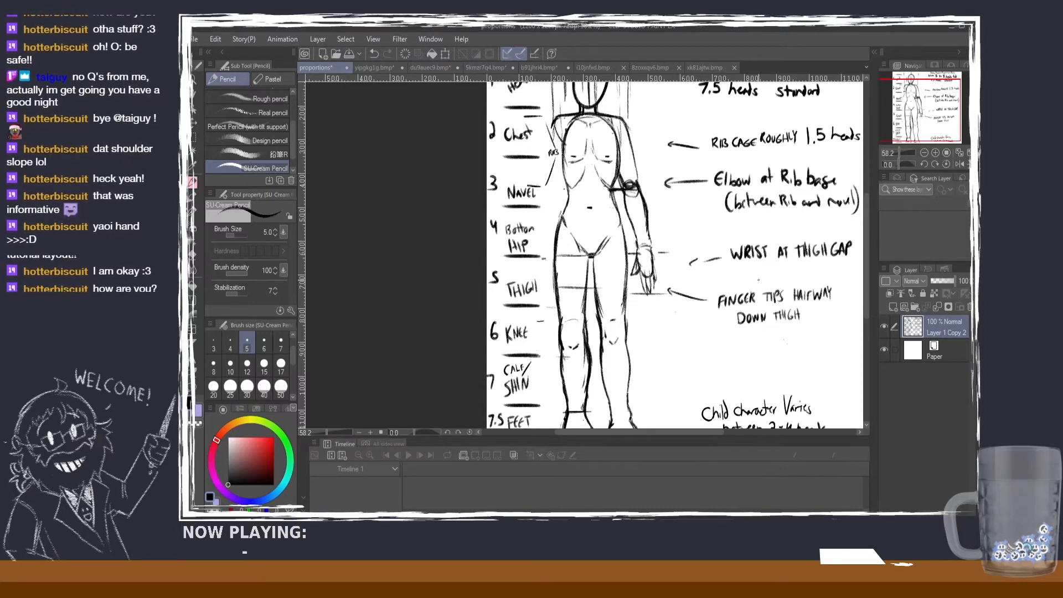
pyautogui.scroll(-2, 761, 236)
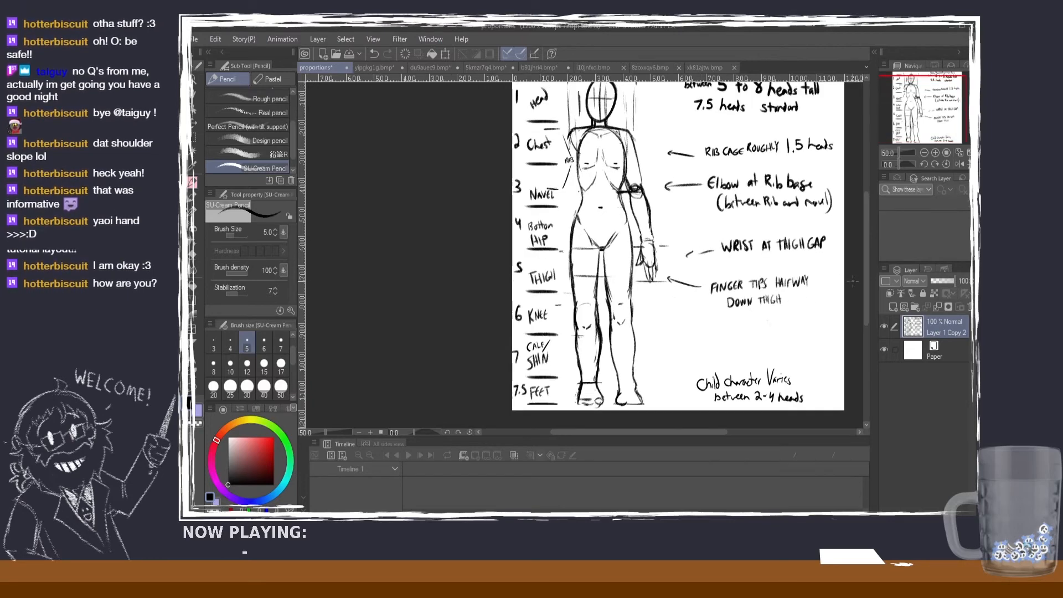
pyautogui.moveTo(866, 271); pyautogui.dragTo(866, 262)
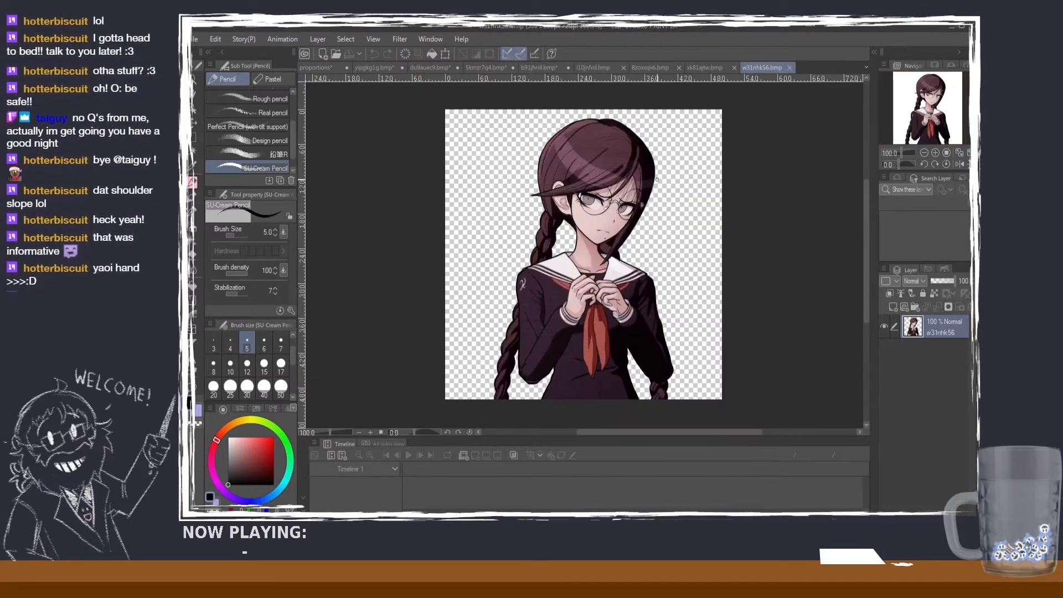
# Step: Examine the raised hands of the braided character in the sailor uniform up close, and compare them with her upper body
pyautogui.scroll(5, 643, 221)
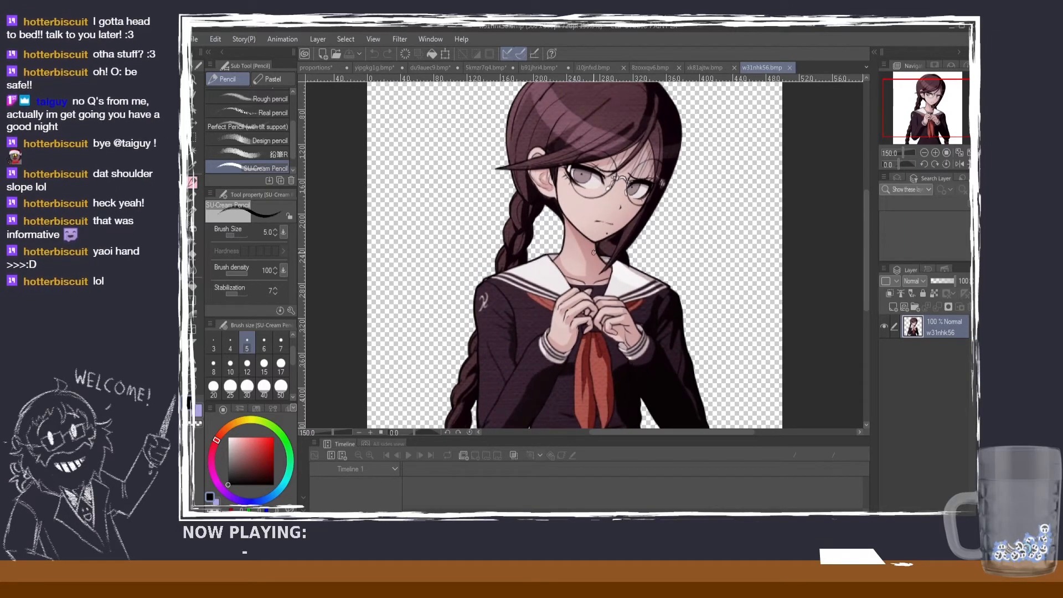
pyautogui.scroll(-1, 593, 252)
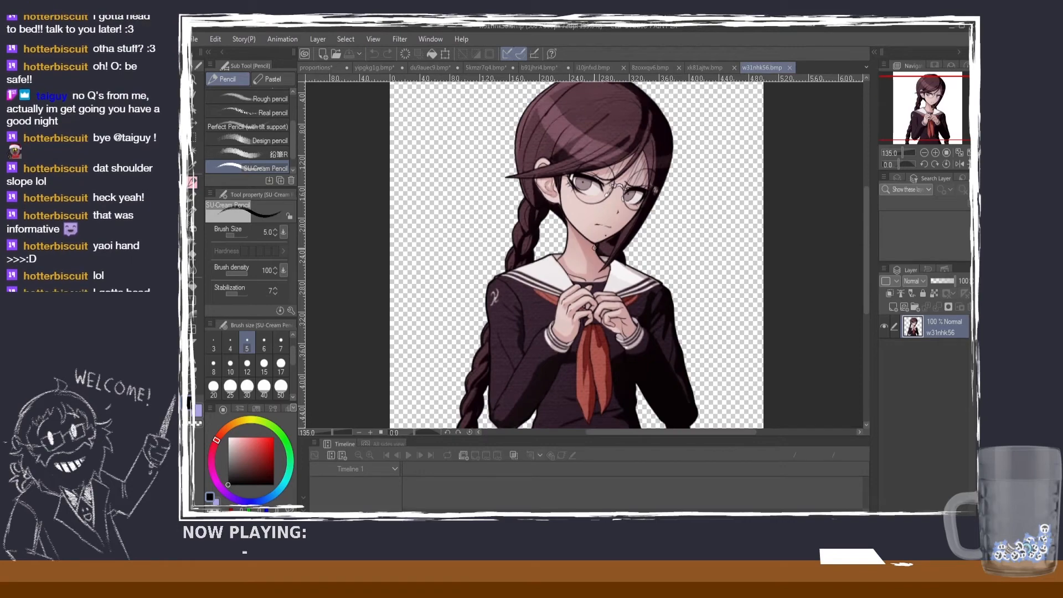
pyautogui.scroll(4, 593, 248)
pyautogui.scroll(5, 587, 283)
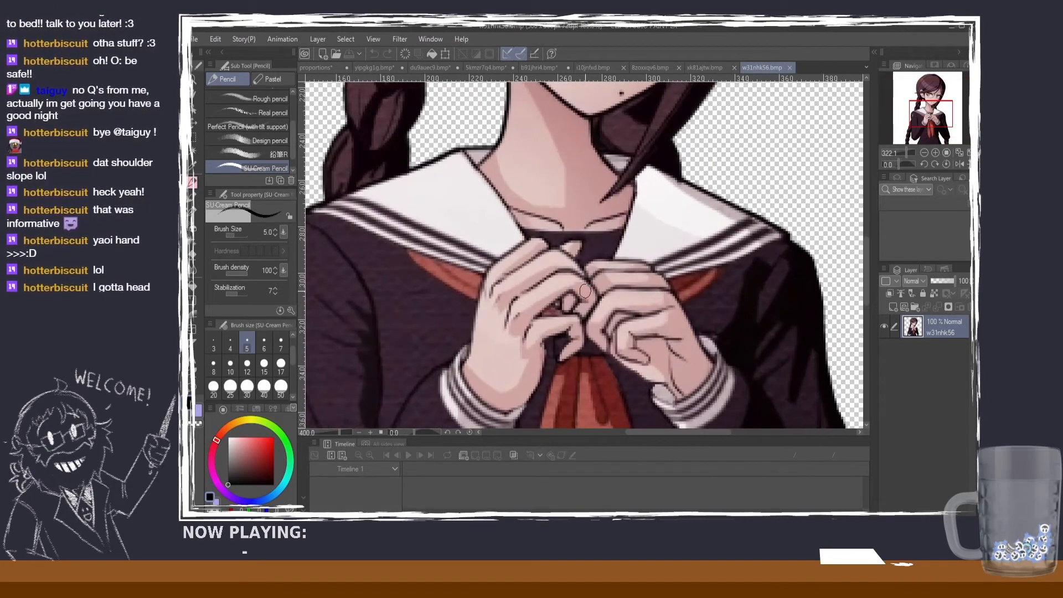
pyautogui.scroll(-5, 580, 290)
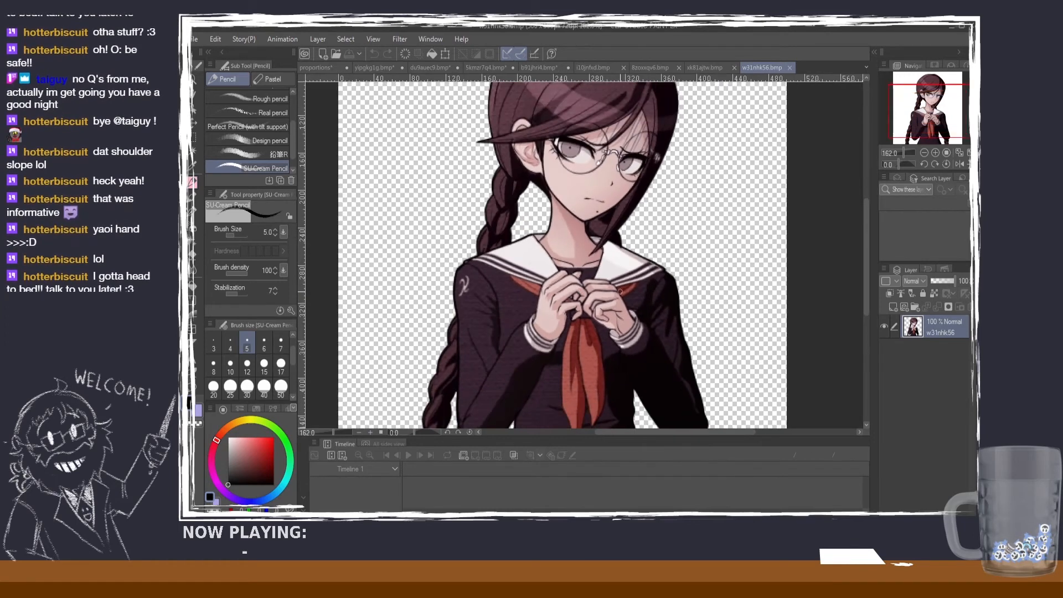
pyautogui.scroll(-1, 620, 290)
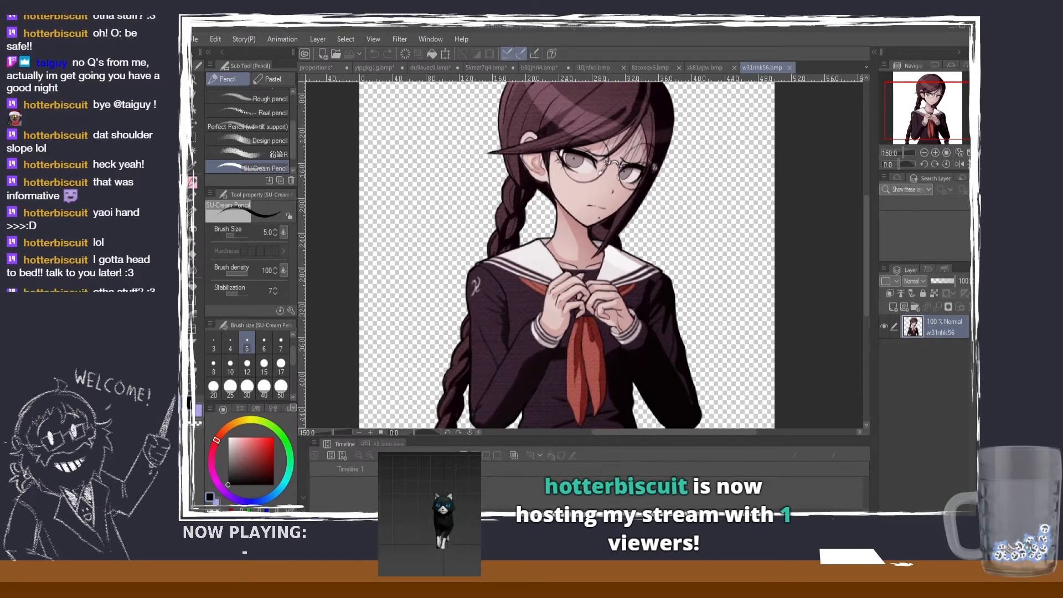
pyautogui.scroll(-3, 653, 212)
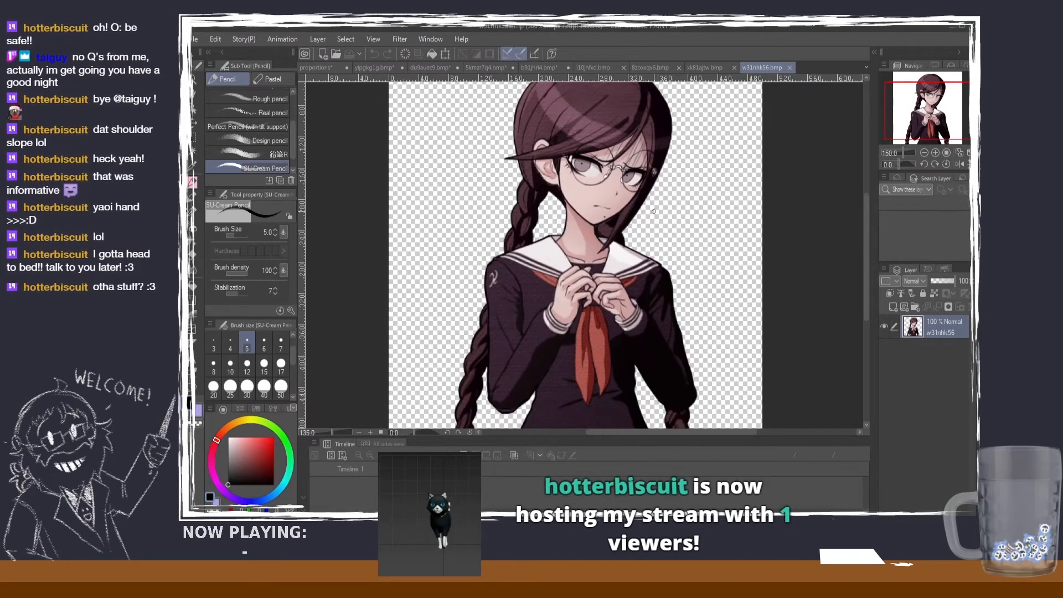
pyautogui.scroll(2, 653, 212)
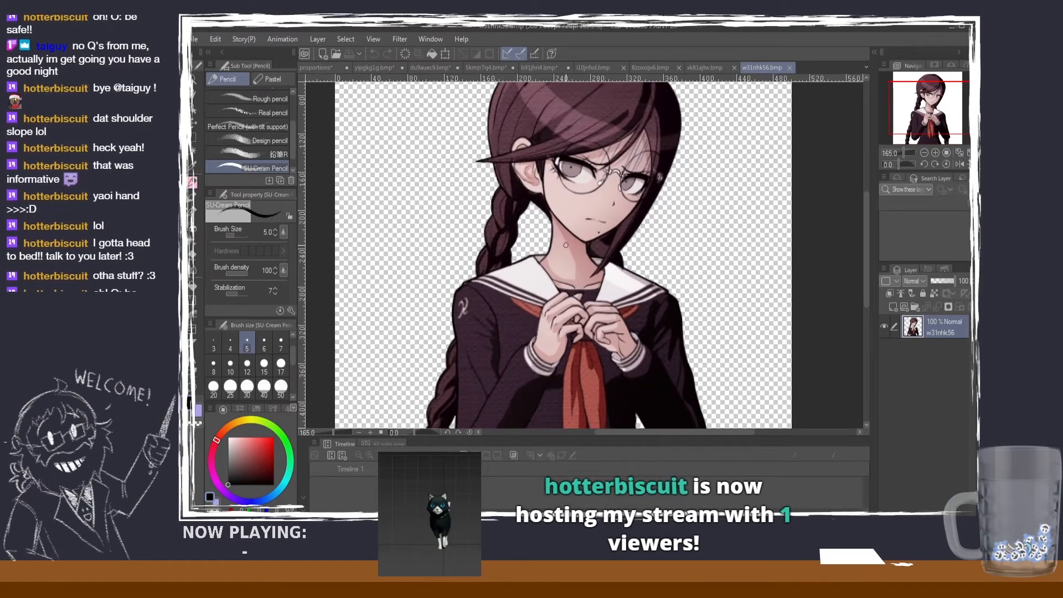
pyautogui.scroll(-2, 576, 240)
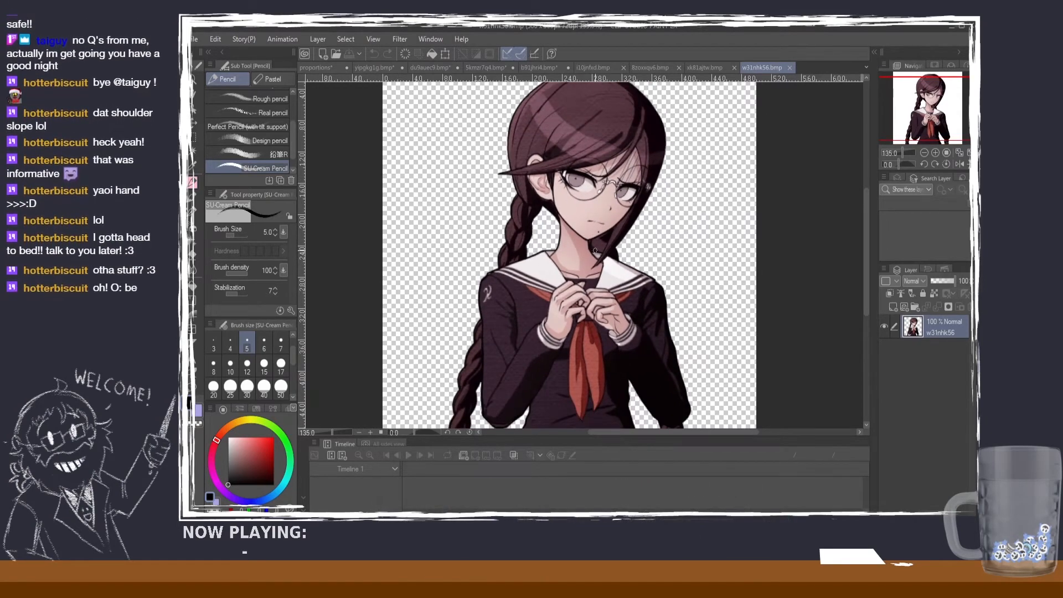
# Step: Examine the braided character's whole head and facial features up close
pyautogui.moveTo(866, 227); pyautogui.dragTo(864, 211)
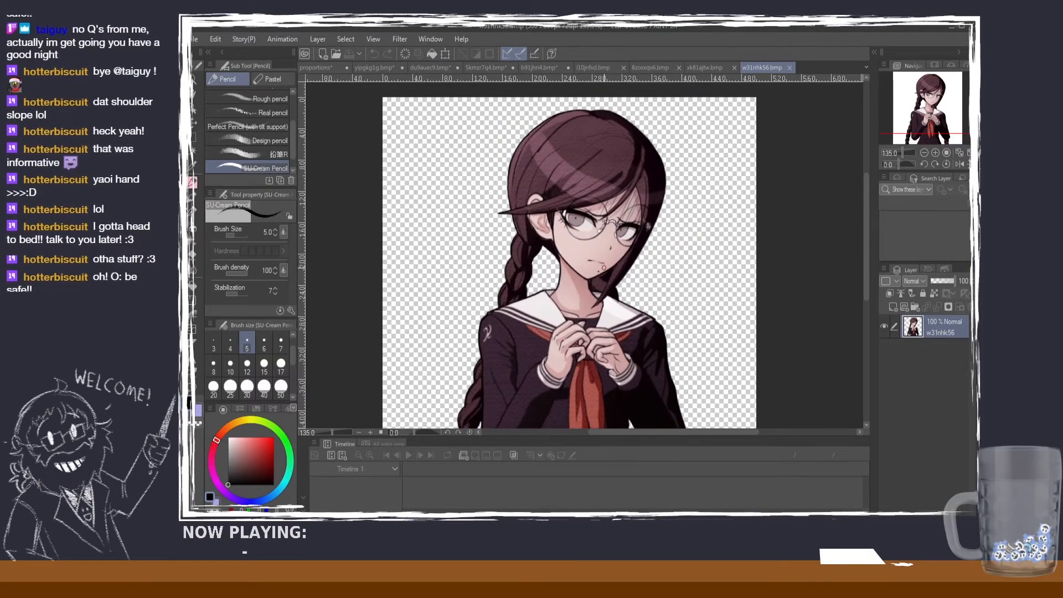
pyautogui.scroll(-1, 595, 258)
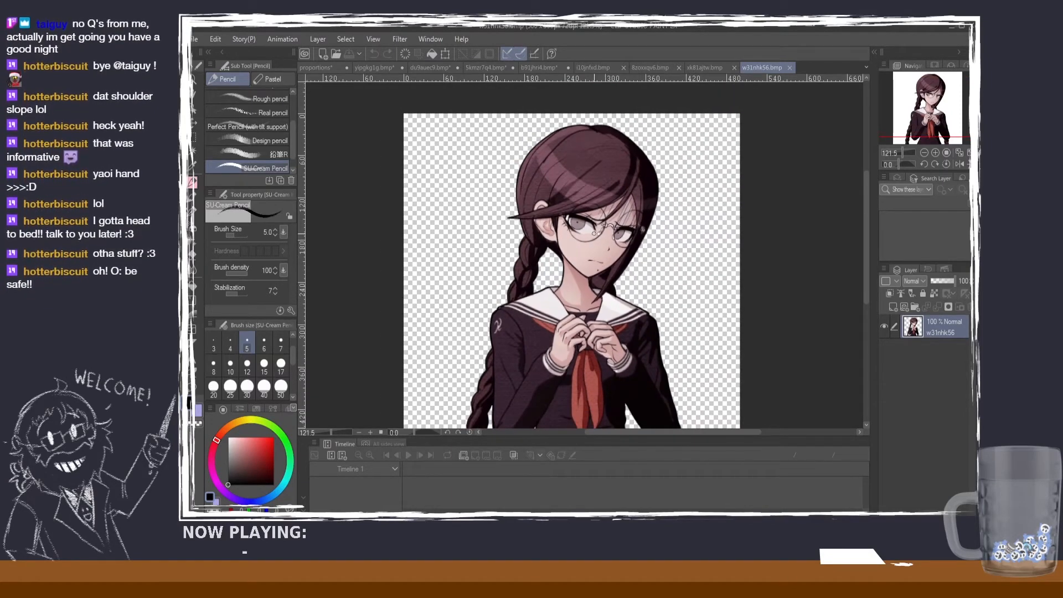
pyautogui.scroll(3, 588, 232)
pyautogui.scroll(2, 664, 230)
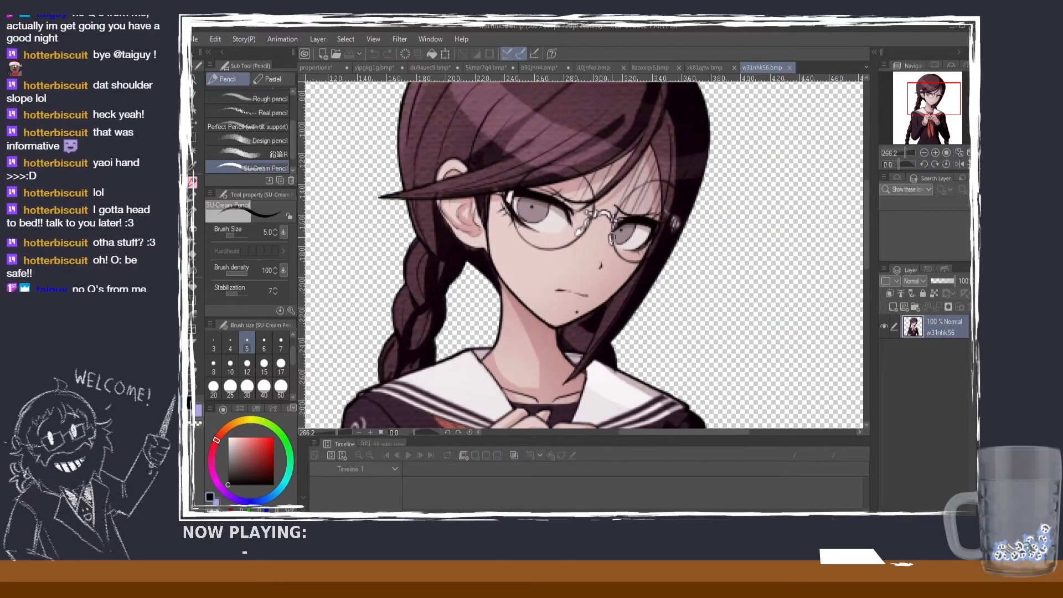
pyautogui.scroll(-1, 613, 233)
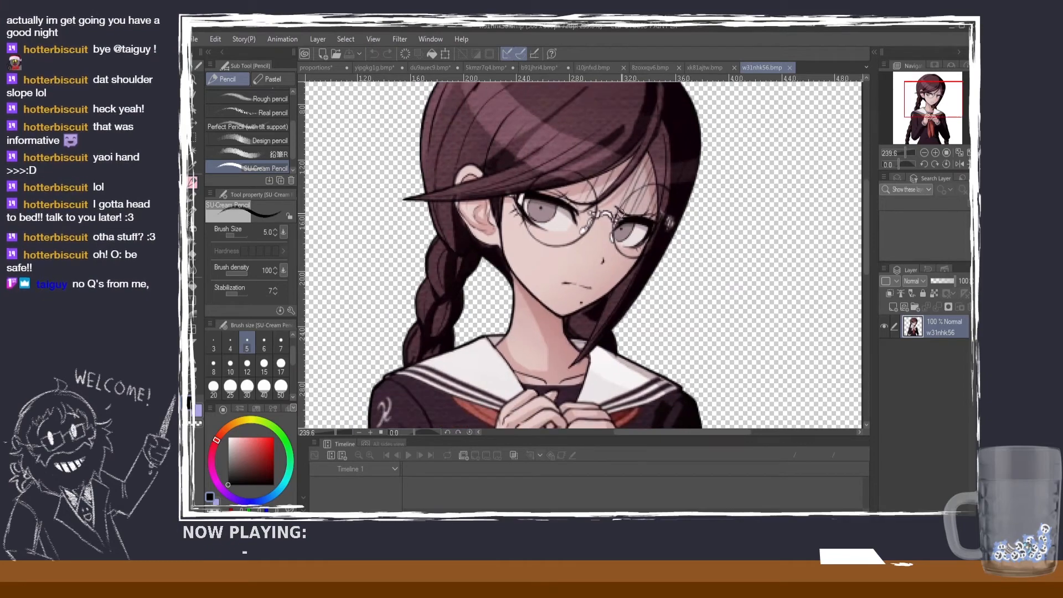
pyautogui.scroll(-3, 822, 287)
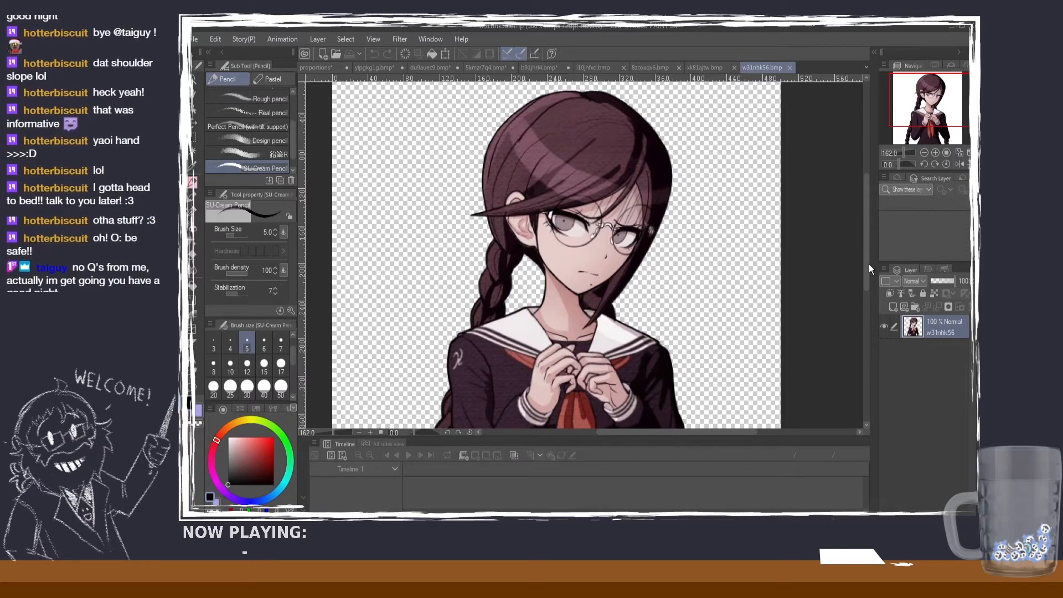
pyautogui.scroll(2, 542, 297)
pyautogui.scroll(-1, 543, 296)
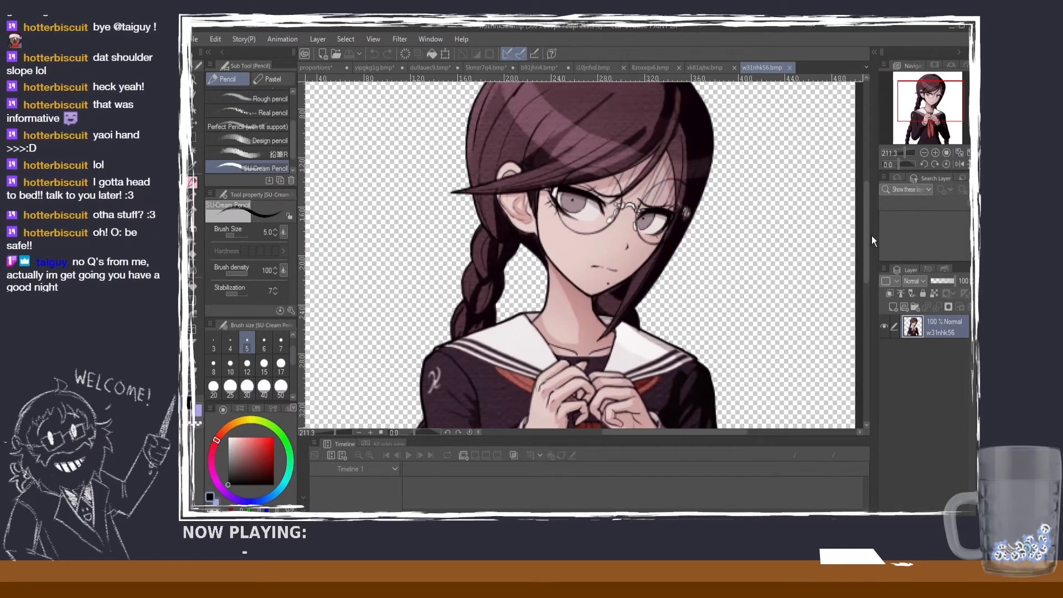
# Step: Examine the braided character's arms, torso and clasped hands in relation to her head size
pyautogui.moveTo(868, 236); pyautogui.dragTo(865, 277)
pyautogui.scroll(-3, 725, 281)
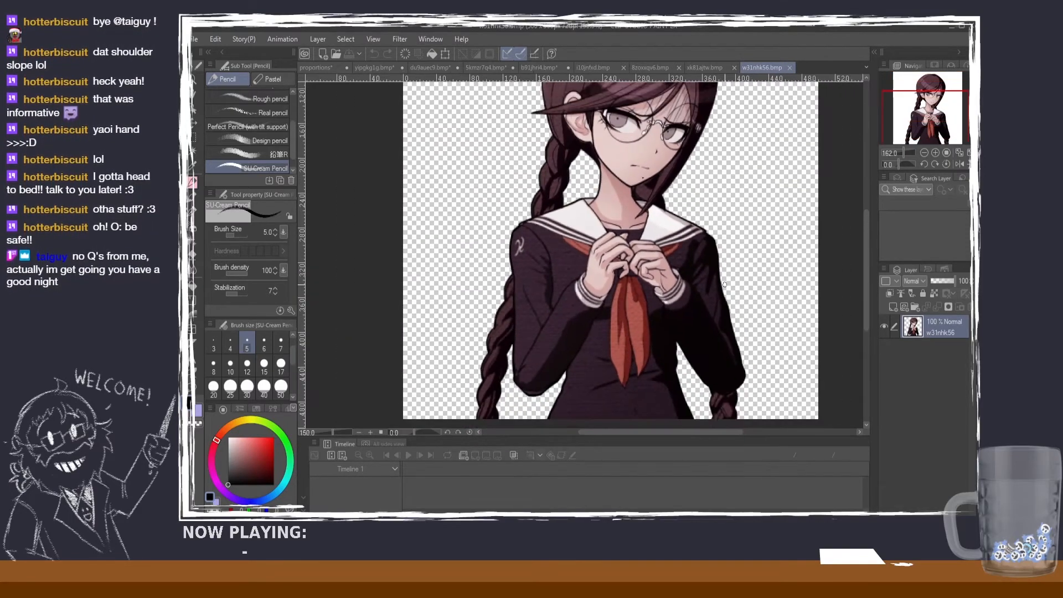
pyautogui.moveTo(863, 241); pyautogui.dragTo(867, 232)
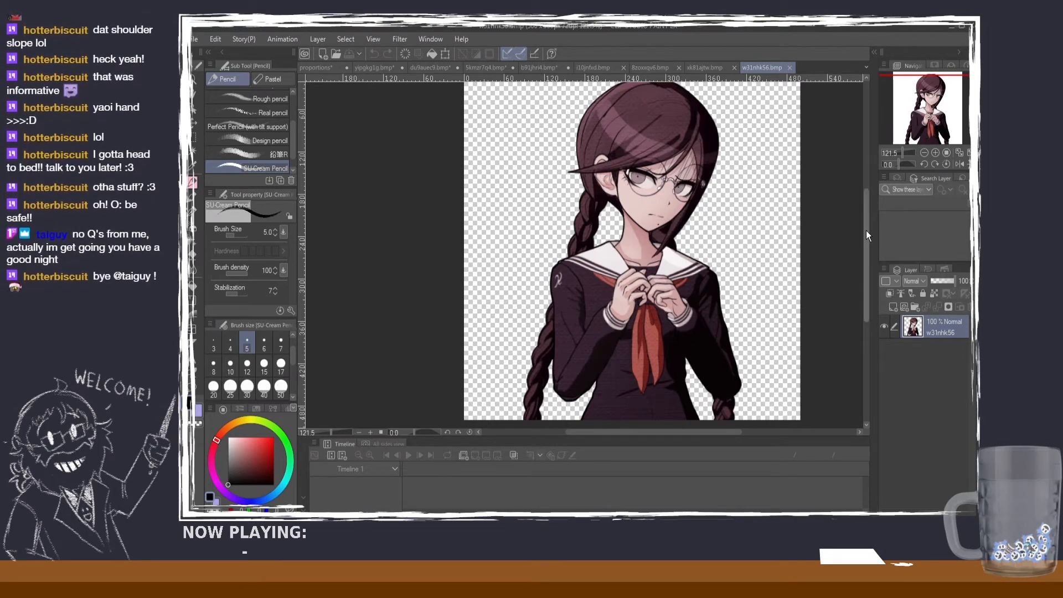
pyautogui.moveTo(866, 230); pyautogui.dragTo(864, 228)
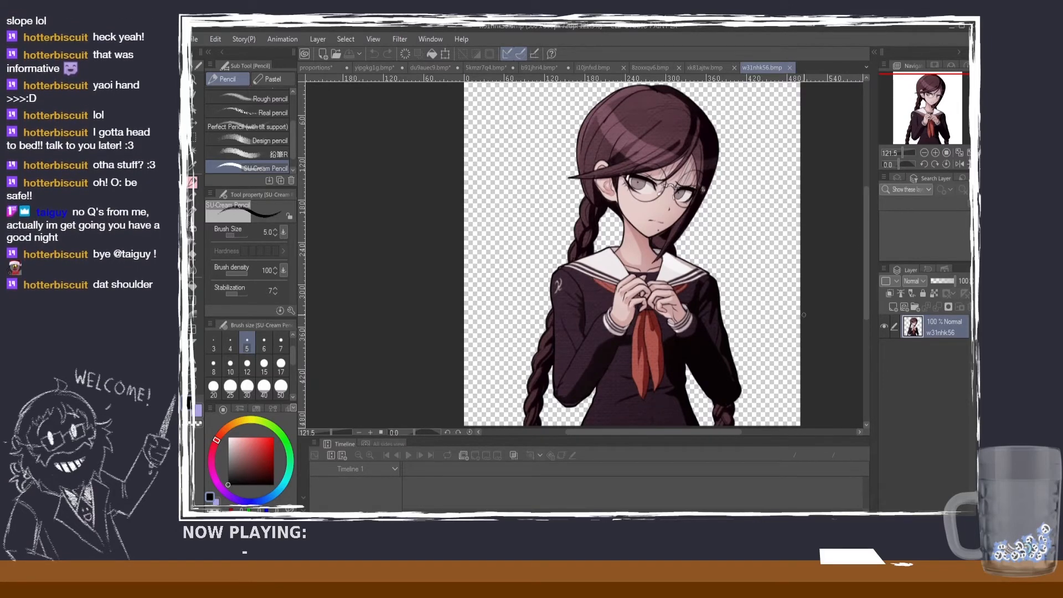
pyautogui.scroll(3, 716, 398)
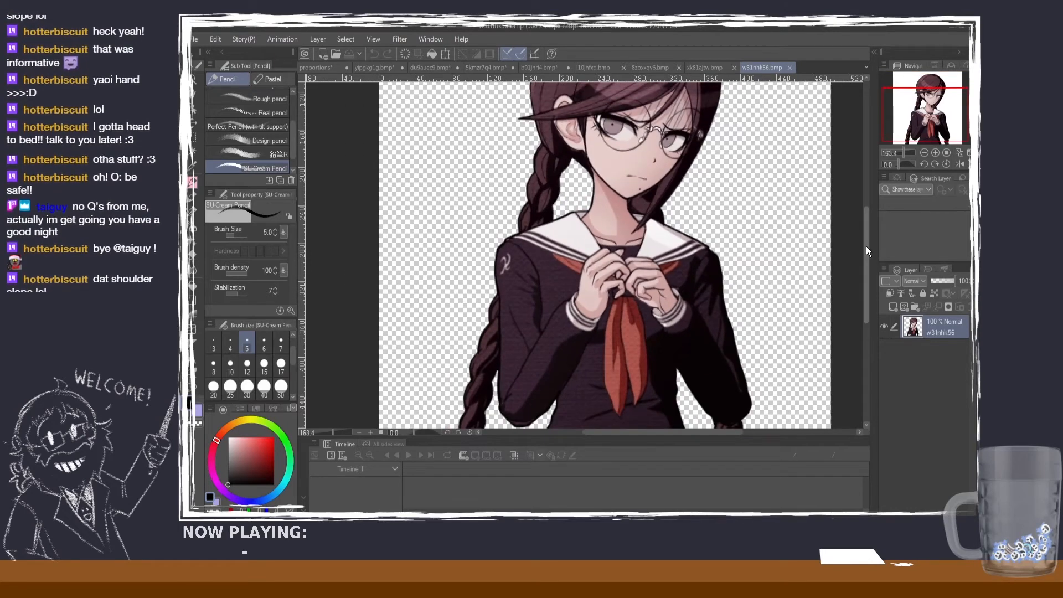
pyautogui.moveTo(865, 247)
pyautogui.mouseDown()
pyautogui.moveTo(864, 233)
pyautogui.moveTo(870, 269)
pyautogui.moveTo(859, 225)
pyautogui.moveTo(859, 240)
pyautogui.mouseUp()
pyautogui.scroll(2, 596, 301)
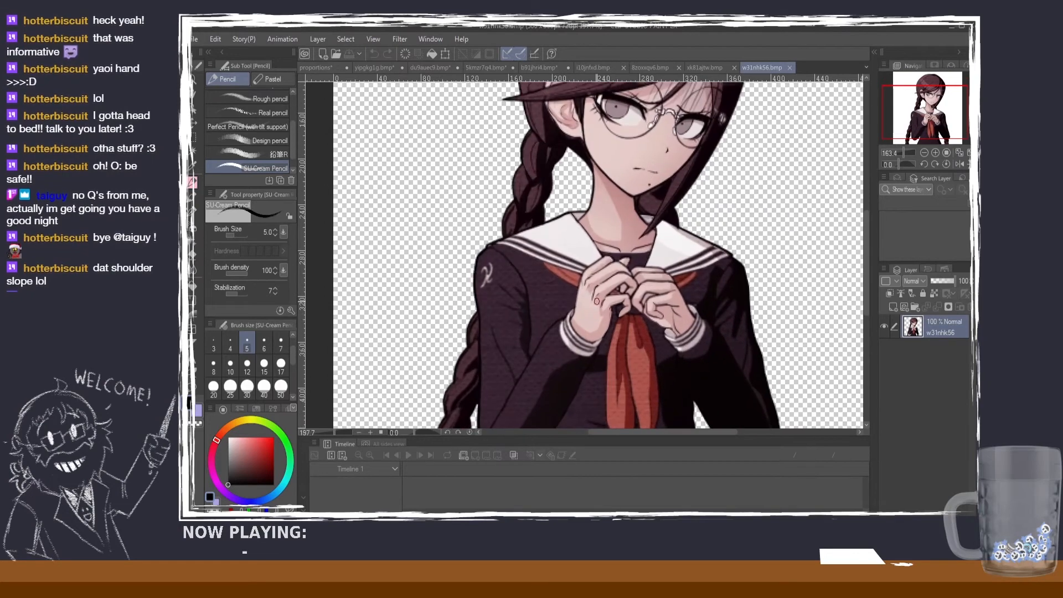
pyautogui.scroll(-4, 596, 301)
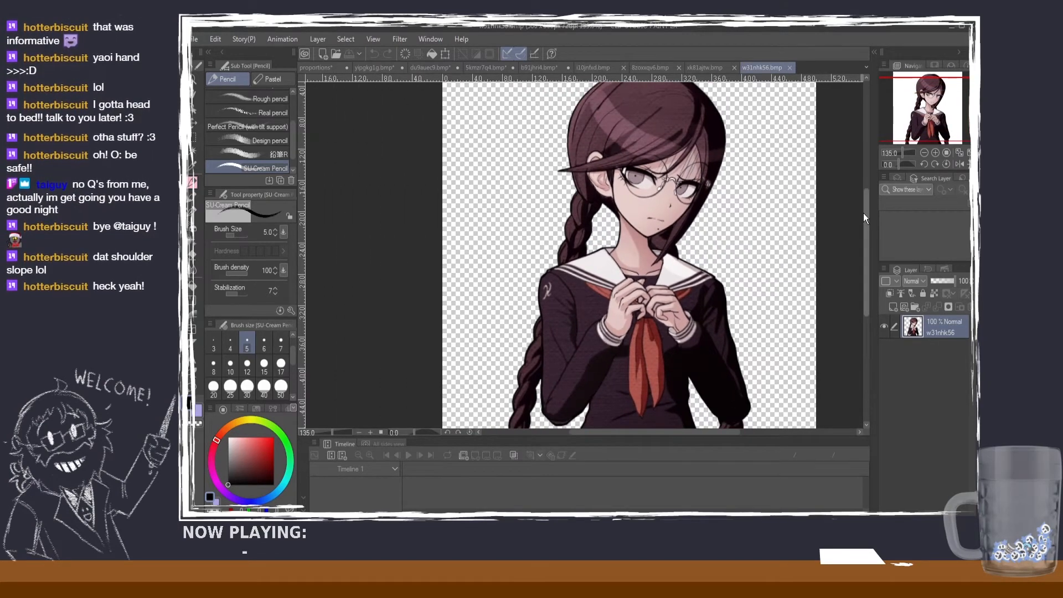
pyautogui.moveTo(862, 213); pyautogui.dragTo(862, 211)
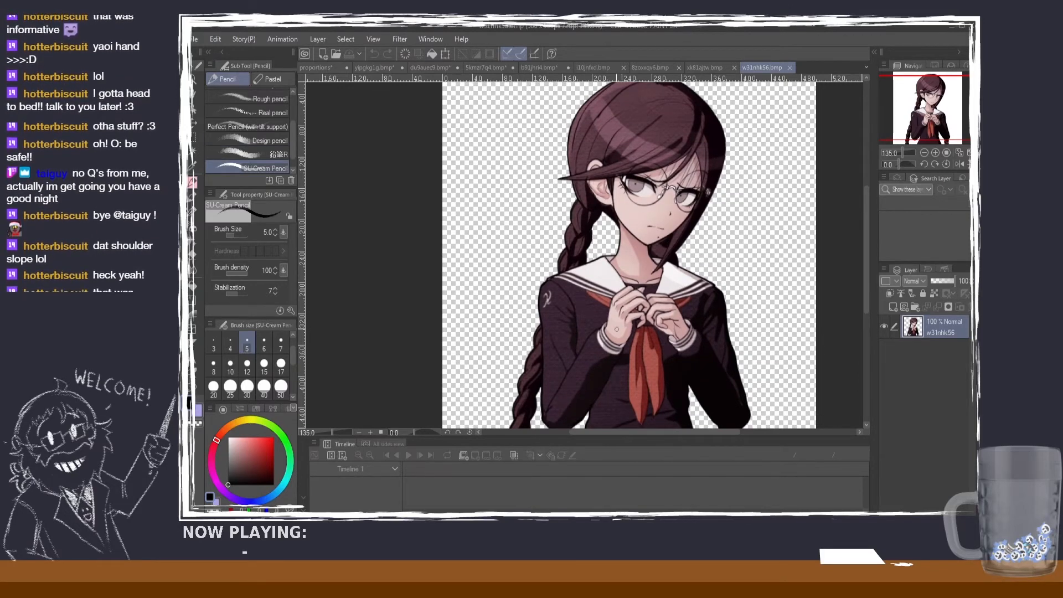
# Step: Try to mark the braided character's raised hand and face with short pencil strokes along the hand, mouth and eyes
pyautogui.moveTo(605, 321); pyautogui.dragTo(632, 356)
pyautogui.hotkey('ctrl', 'z')
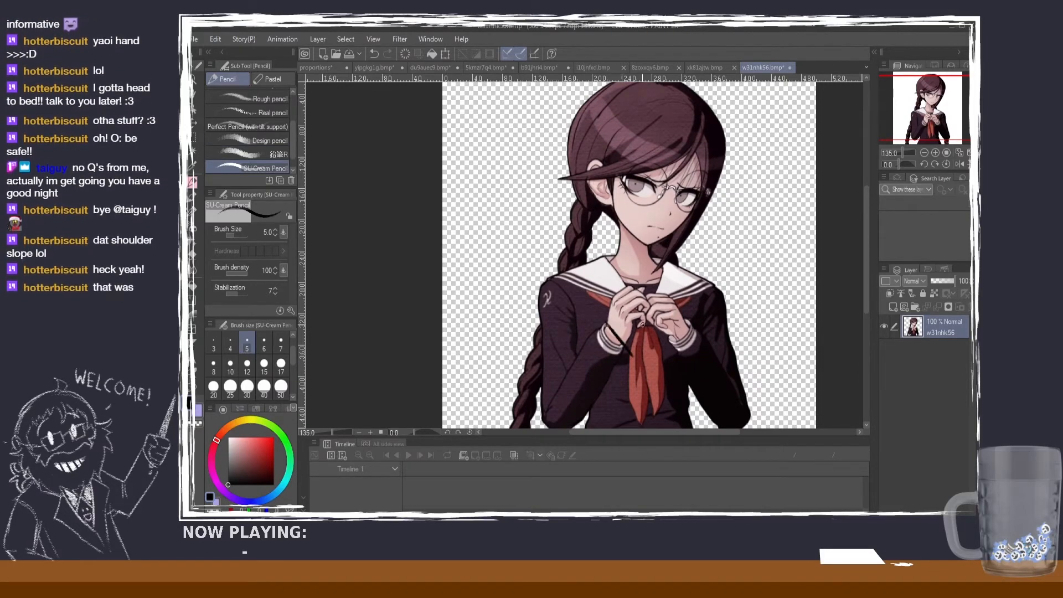
pyautogui.moveTo(631, 286); pyautogui.dragTo(650, 315)
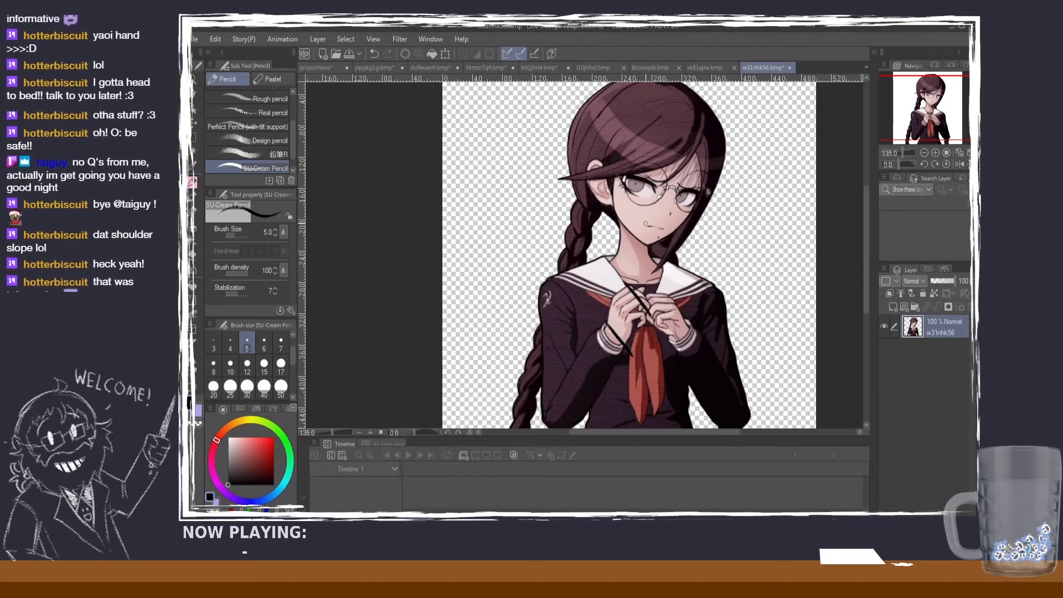
pyautogui.moveTo(644, 224); pyautogui.dragTo(670, 234)
pyautogui.moveTo(655, 190); pyautogui.dragTo(691, 207)
pyautogui.hotkey('ctrl', 'z')
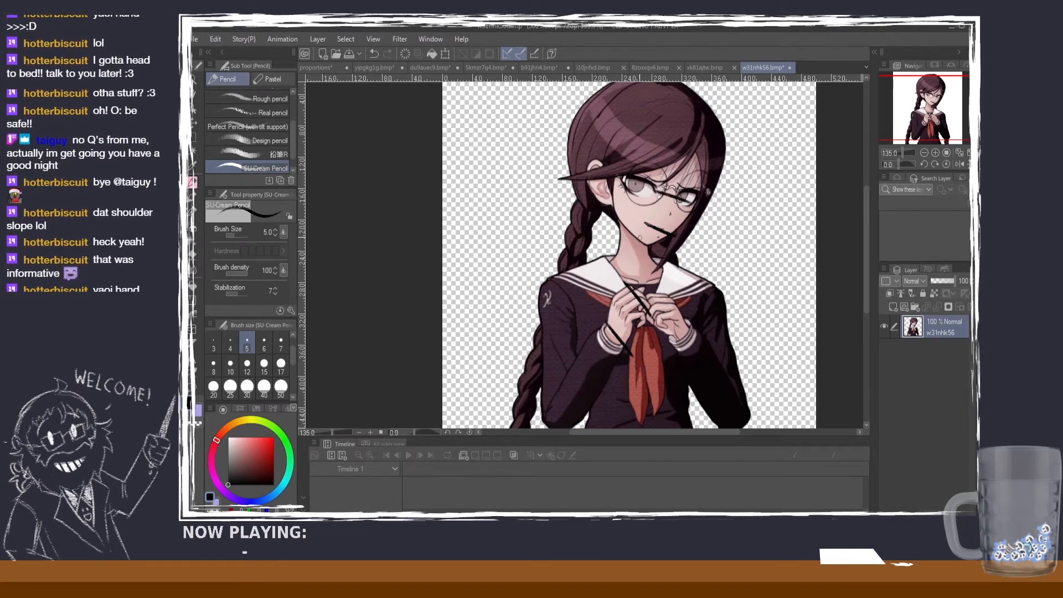
pyautogui.hotkey('ctrl', 'z')
pyautogui.hotkey('ctrl', 'z')
pyautogui.hotkey('ctrl', 'z')
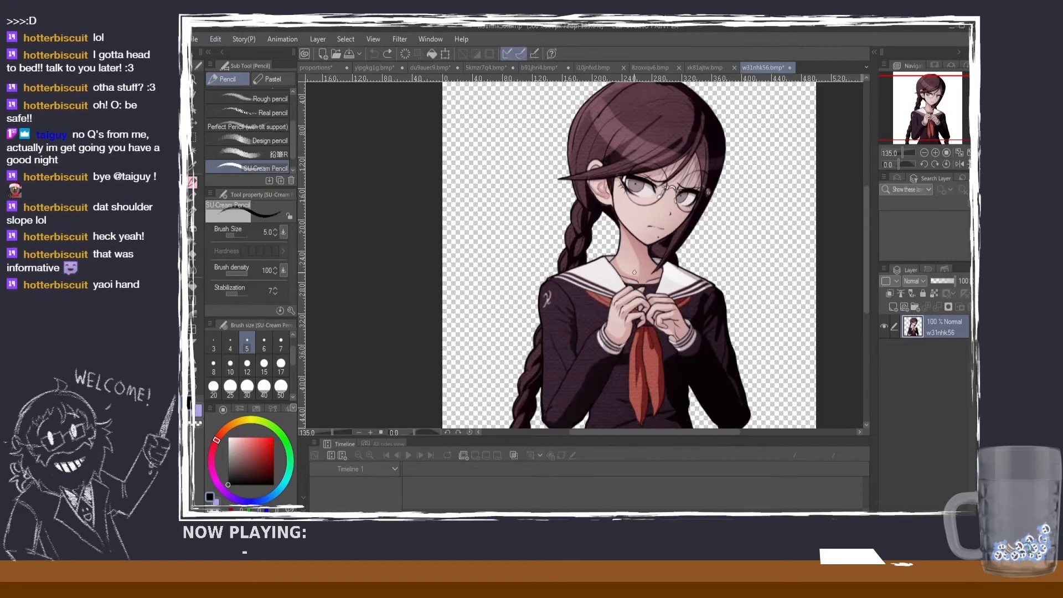
# Step: Draw dark pencil strokes over the braided character's raised hand and across her mouth and eyes to compare hand and face size
pyautogui.moveTo(606, 315)
pyautogui.mouseDown()
pyautogui.moveTo(620, 336)
pyautogui.moveTo(613, 328)
pyautogui.moveTo(648, 284)
pyautogui.mouseUp()
pyautogui.moveTo(667, 231); pyautogui.dragTo(640, 222)
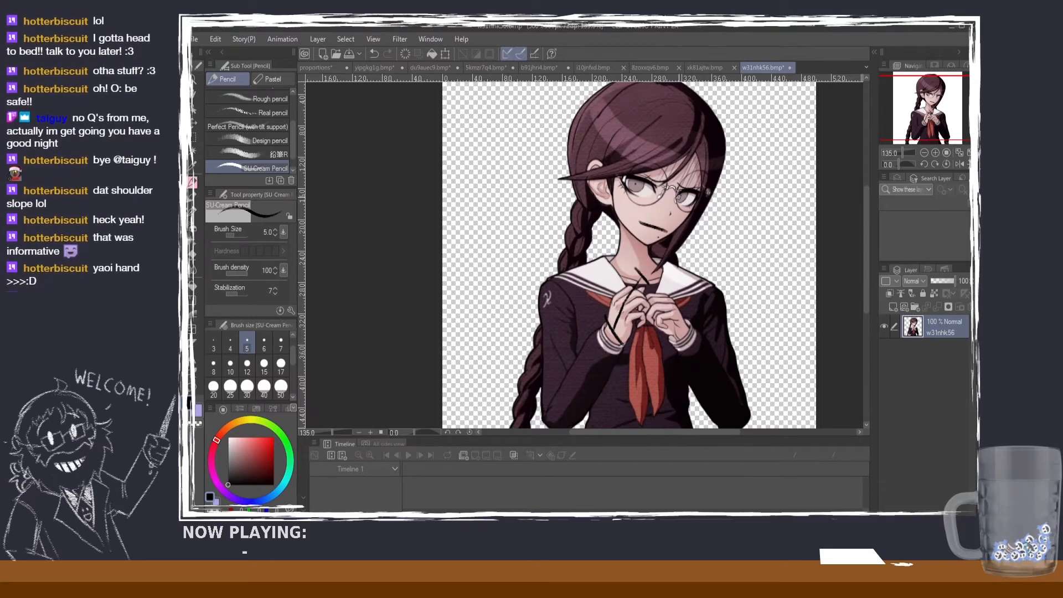
pyautogui.moveTo(687, 190)
pyautogui.mouseDown()
pyautogui.moveTo(646, 180)
pyautogui.moveTo(654, 174)
pyautogui.mouseUp()
pyautogui.hotkey('ctrl', 'z')
pyautogui.hotkey('ctrl', 'z')
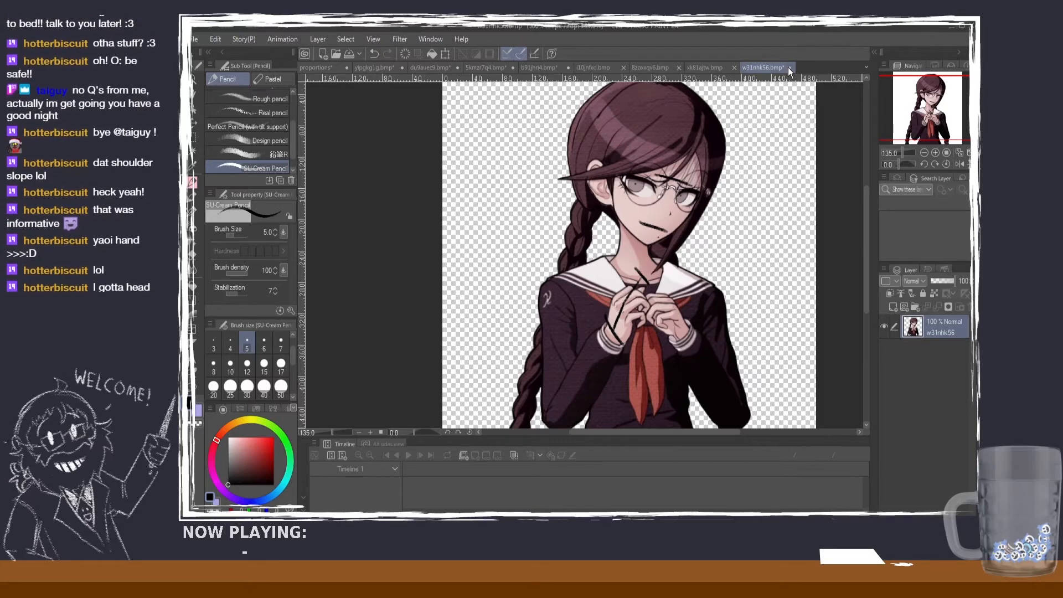
# Step: Close the braided character image, the purple-hatted cartoon character image and the 8zoxxqv4 image
pyautogui.scroll(-1, 816, 167)
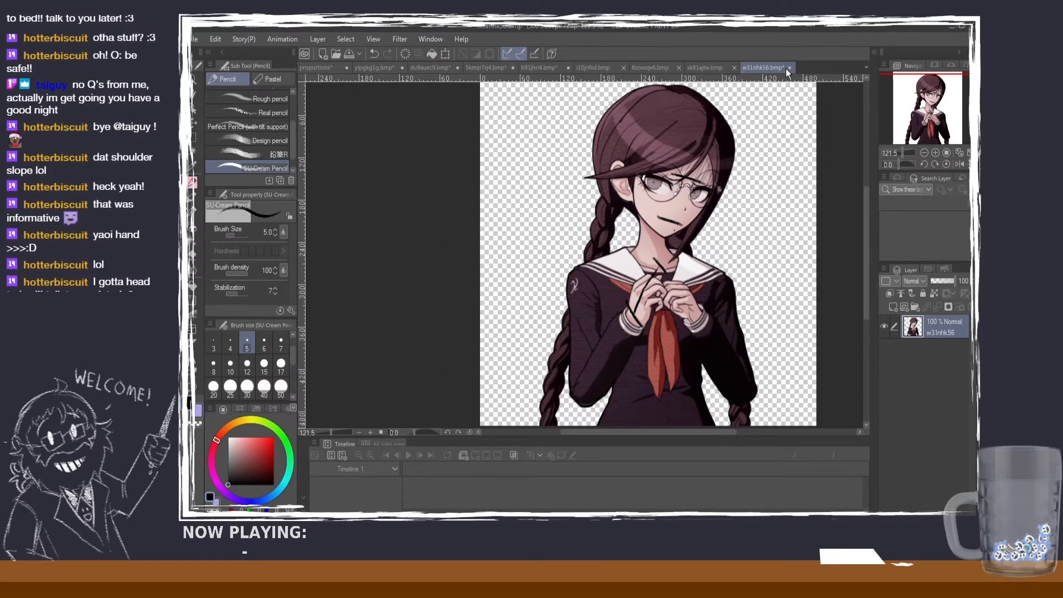
pyautogui.click(788, 68)
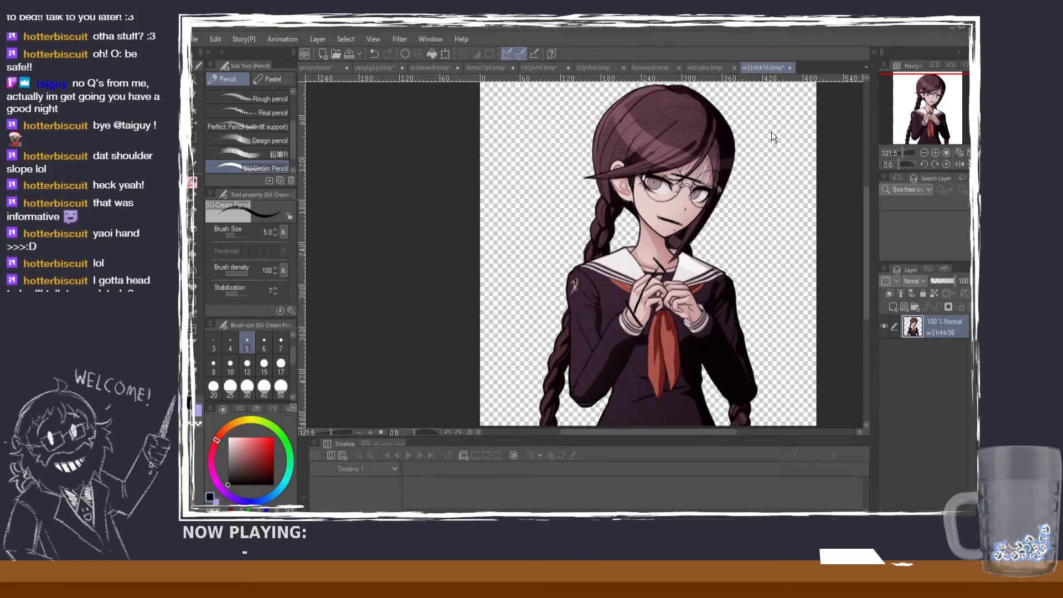
pyautogui.click(595, 215)
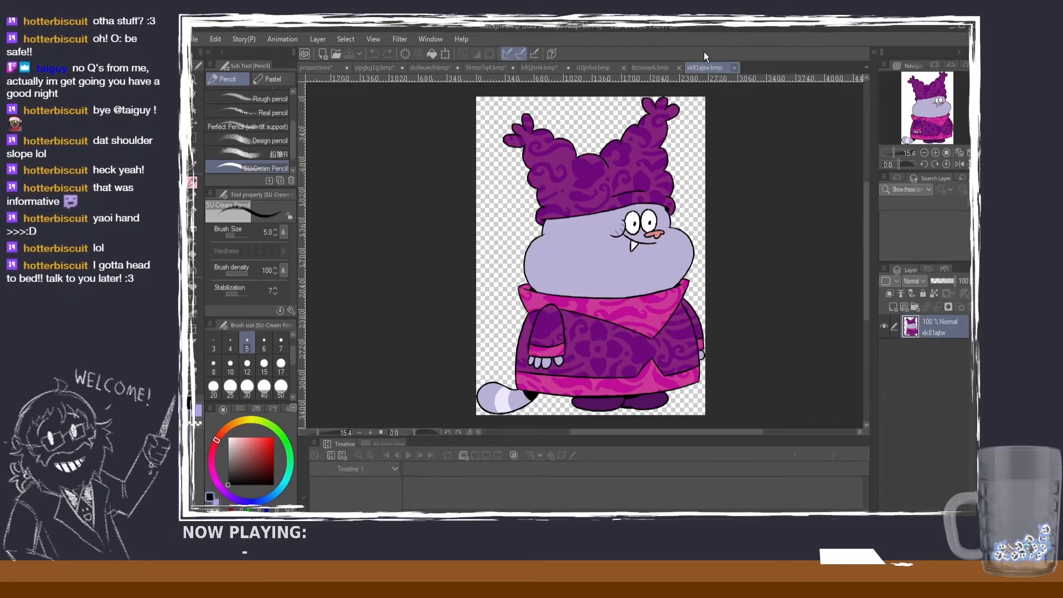
pyautogui.click(733, 68)
pyautogui.click(679, 67)
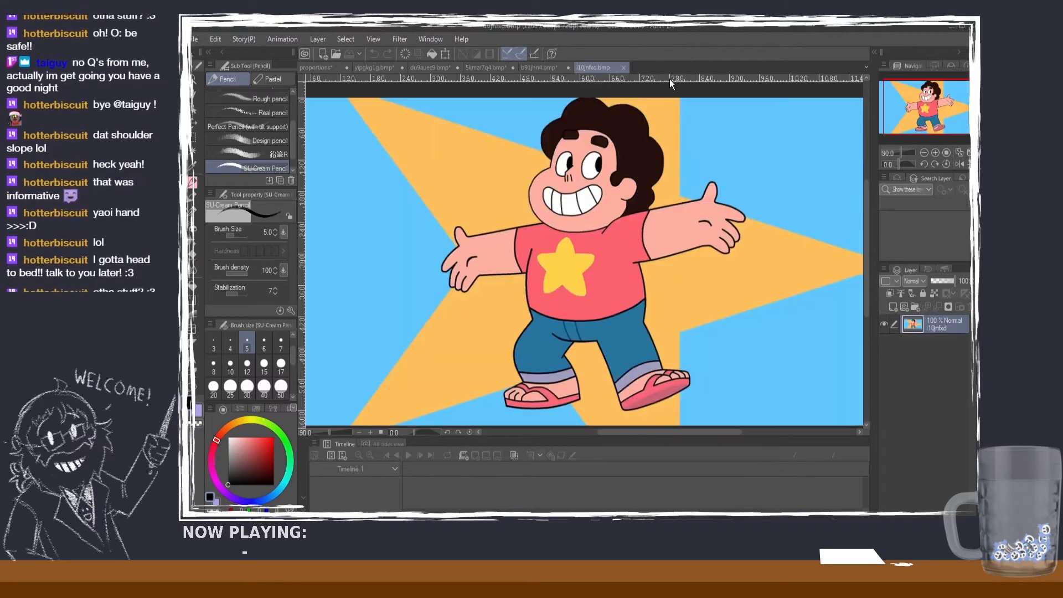
# Step: Look over the proportions of the boy in the star shirt and close his image
pyautogui.scroll(8, 739, 179)
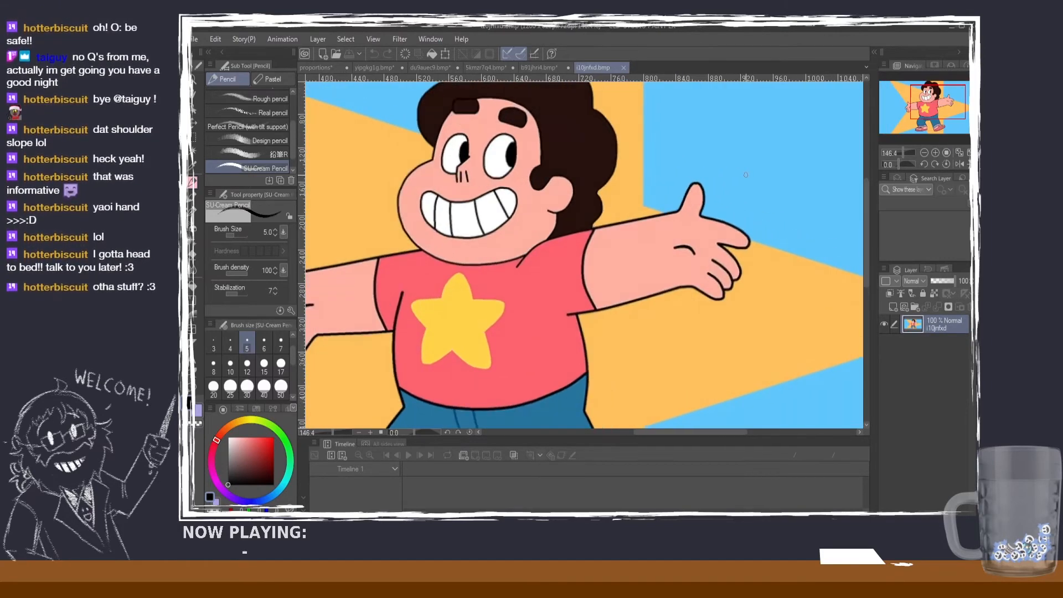
pyautogui.scroll(-6, 747, 178)
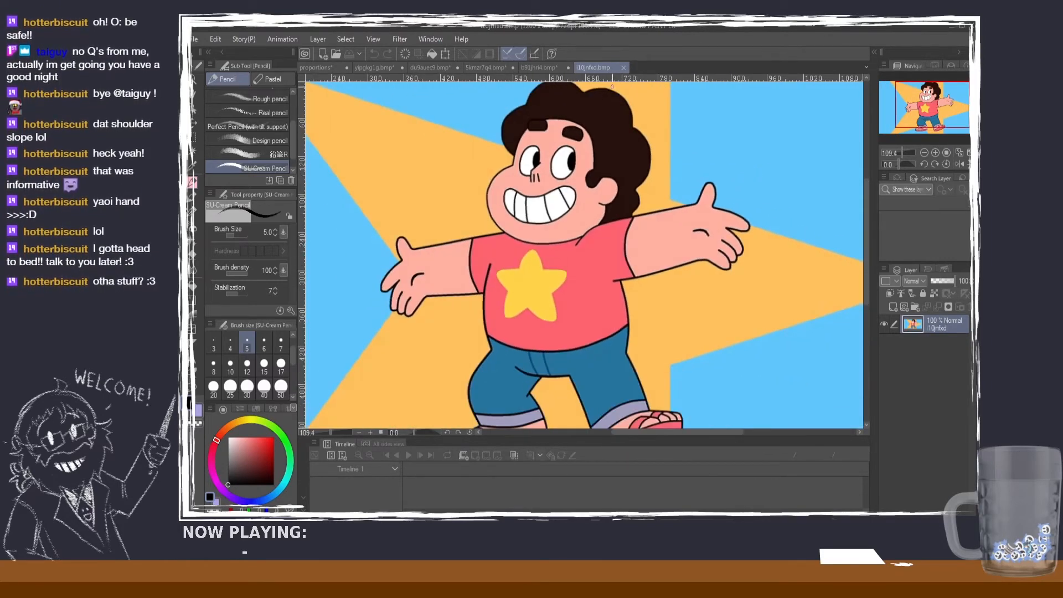
pyautogui.click(623, 66)
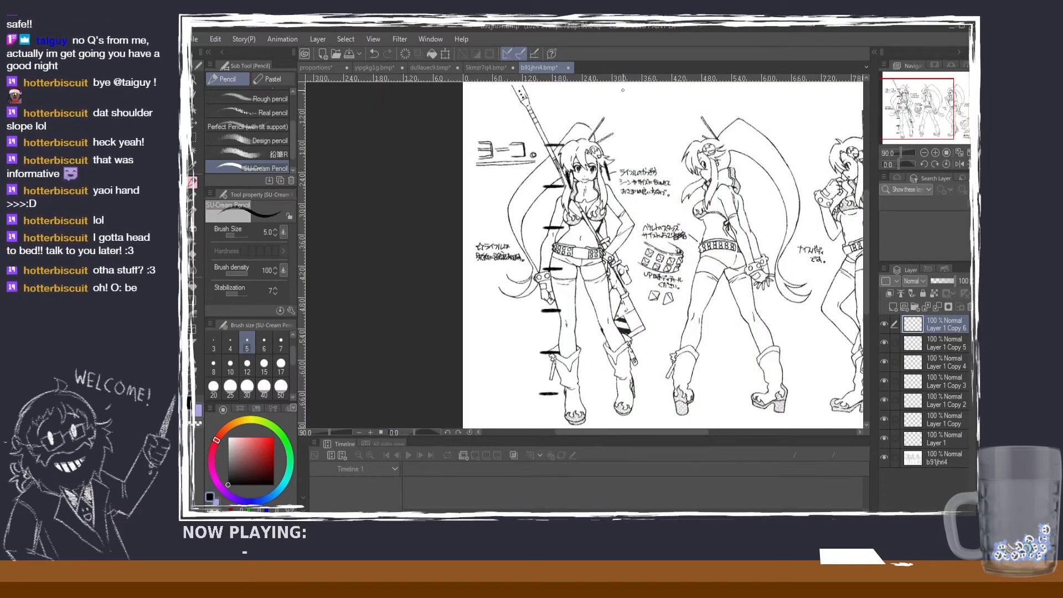
# Step: On the shirtless character's sheet, undo the last stroke and duplicate the first head-height mark beside his head onto a new layer
pyautogui.click(493, 66)
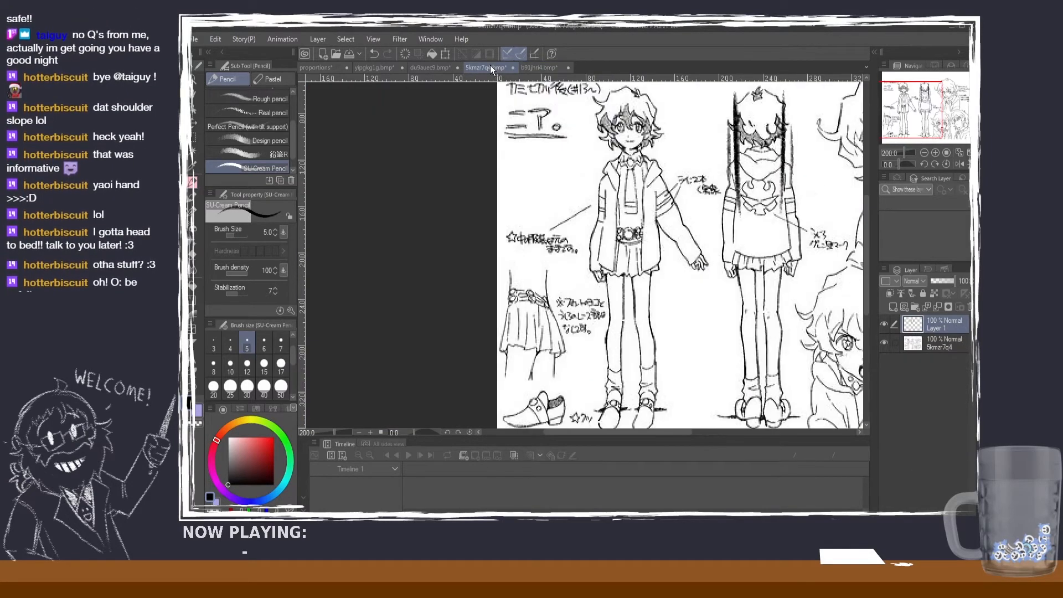
pyautogui.click(422, 68)
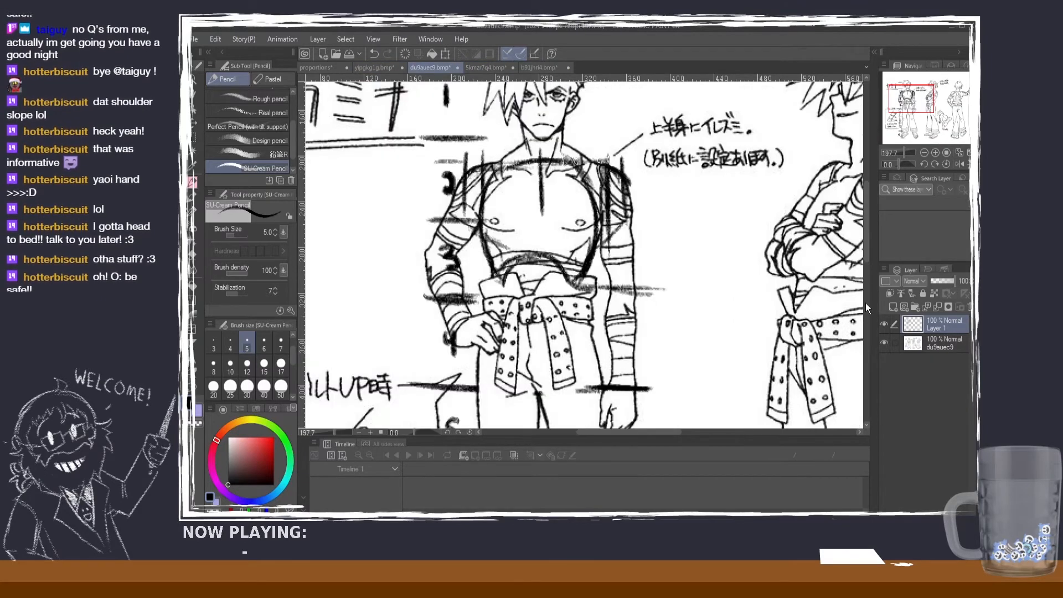
pyautogui.moveTo(867, 255)
pyautogui.mouseDown()
pyautogui.moveTo(870, 271)
pyautogui.moveTo(866, 248)
pyautogui.mouseUp()
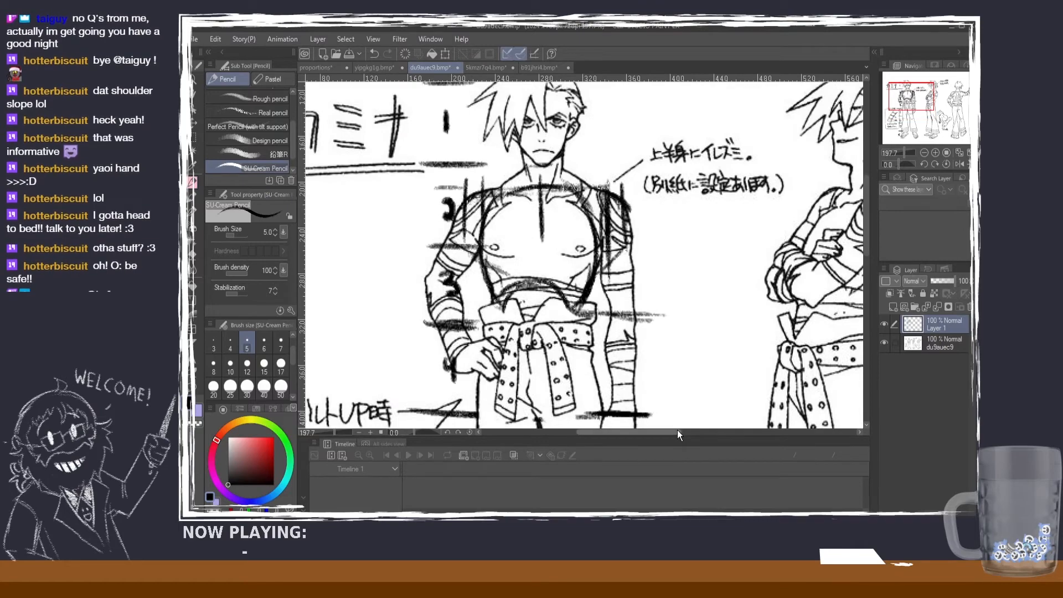
pyautogui.moveTo(676, 430)
pyautogui.mouseDown()
pyautogui.moveTo(777, 421)
pyautogui.moveTo(680, 424)
pyautogui.mouseUp()
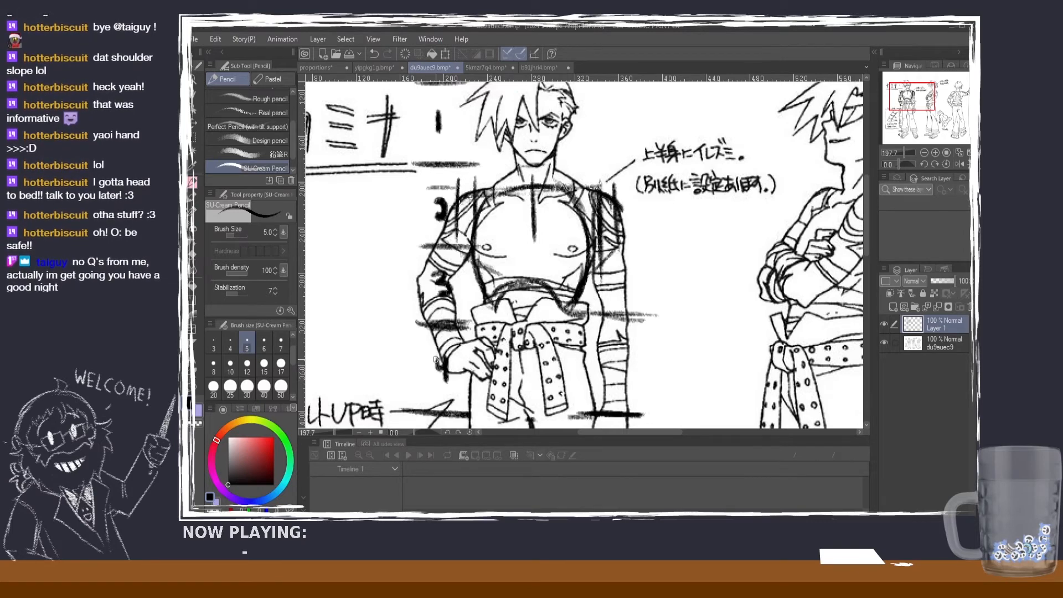
pyautogui.hotkey('ctrl', 'z')
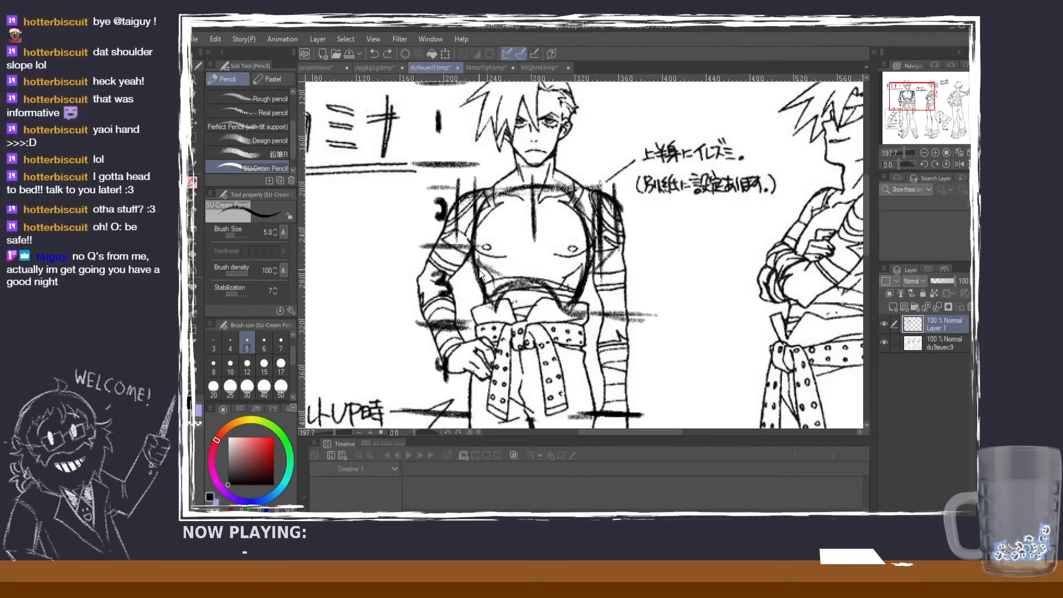
pyautogui.scroll(-1, 574, 308)
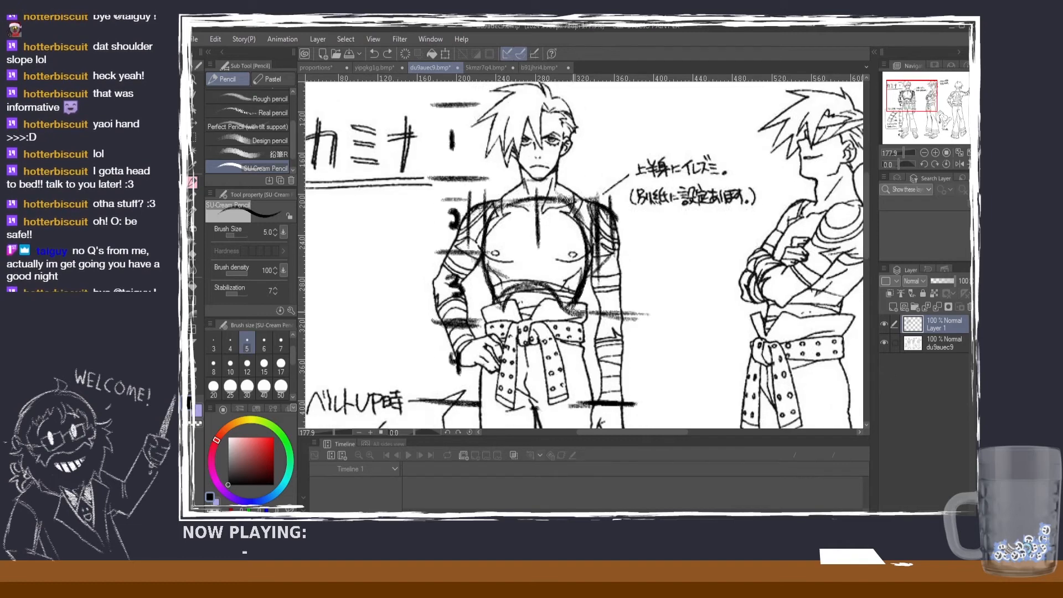
pyautogui.click(193, 136)
pyautogui.moveTo(418, 103); pyautogui.dragTo(493, 180)
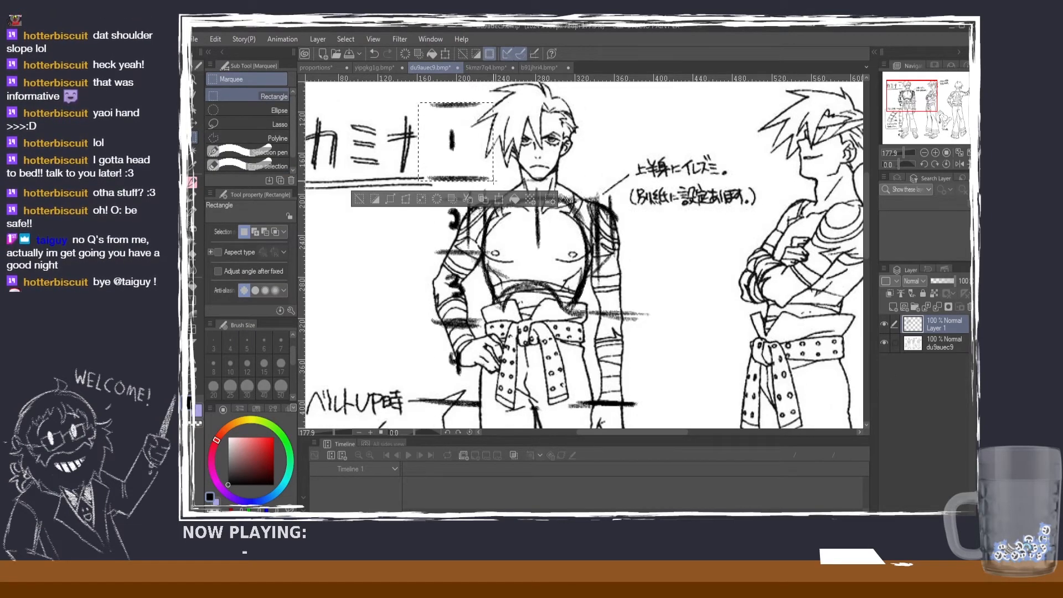
pyautogui.hotkey('ctrl', 'c')
pyautogui.hotkey('ctrl', 'v')
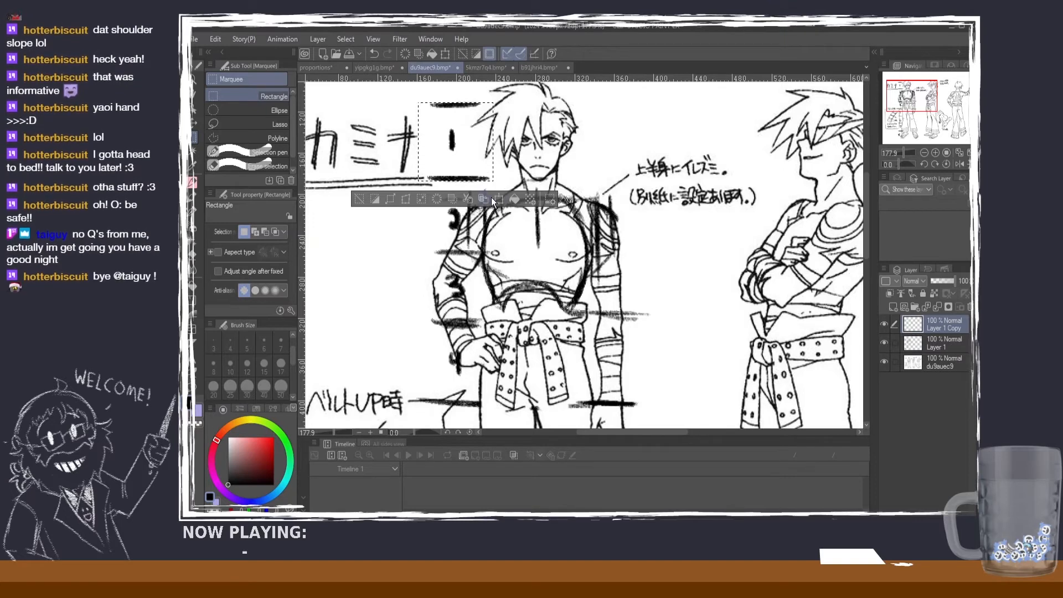
# Step: Move the copied head-height mark over the hand on his hip and rotate it clockwise to follow the hand's angle
pyautogui.click(193, 122)
pyautogui.moveTo(460, 144)
pyautogui.mouseDown()
pyautogui.moveTo(459, 360)
pyautogui.moveTo(500, 364)
pyautogui.mouseUp()
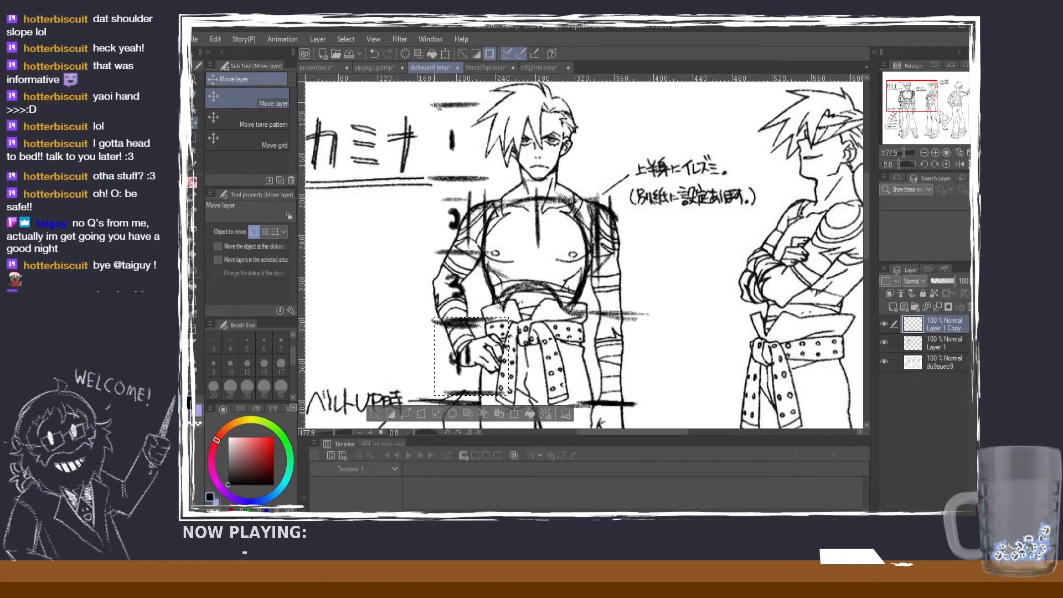
pyautogui.click(443, 54)
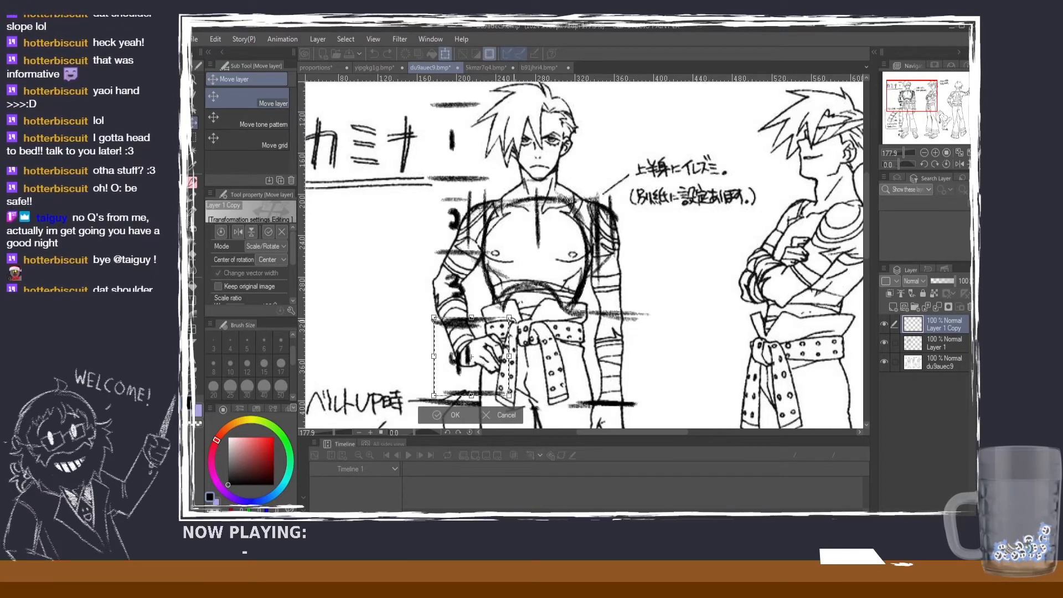
pyautogui.moveTo(518, 318)
pyautogui.mouseDown()
pyautogui.moveTo(530, 363)
pyautogui.moveTo(503, 406)
pyautogui.mouseUp()
pyautogui.moveTo(510, 360); pyautogui.dragTo(533, 364)
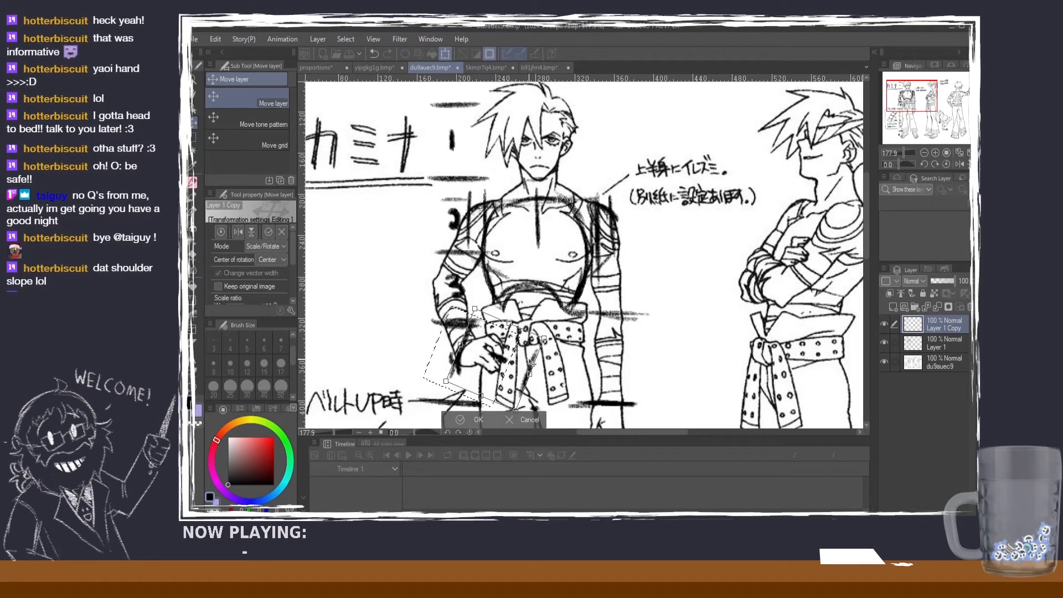
pyautogui.moveTo(531, 363); pyautogui.dragTo(531, 364)
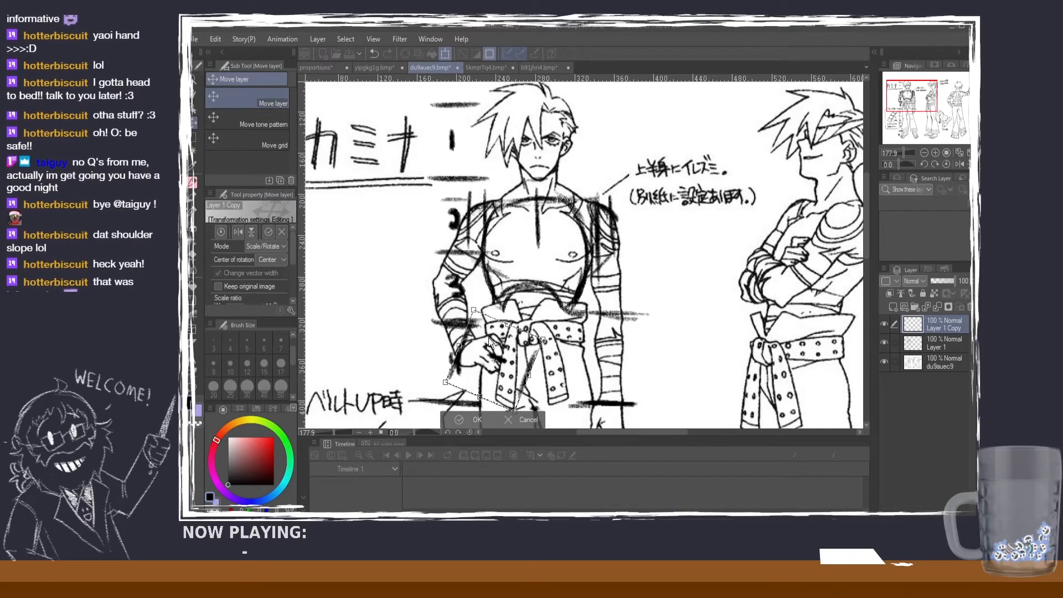
pyautogui.press('Return')
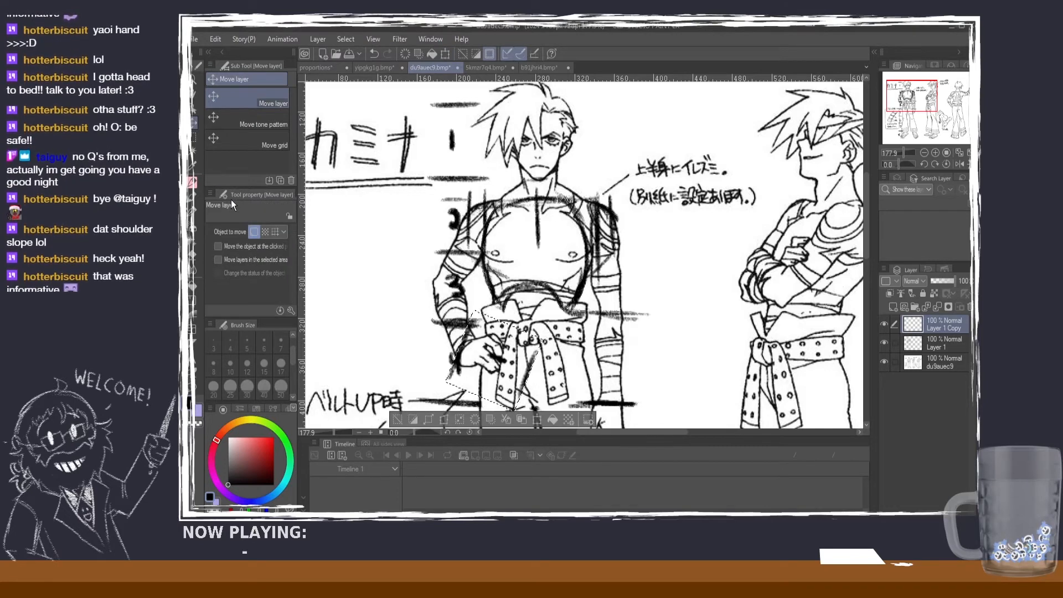
# Step: Try short pencil strokes over the hand on his hip, undo the first one, and clear the selection
pyautogui.click(194, 183)
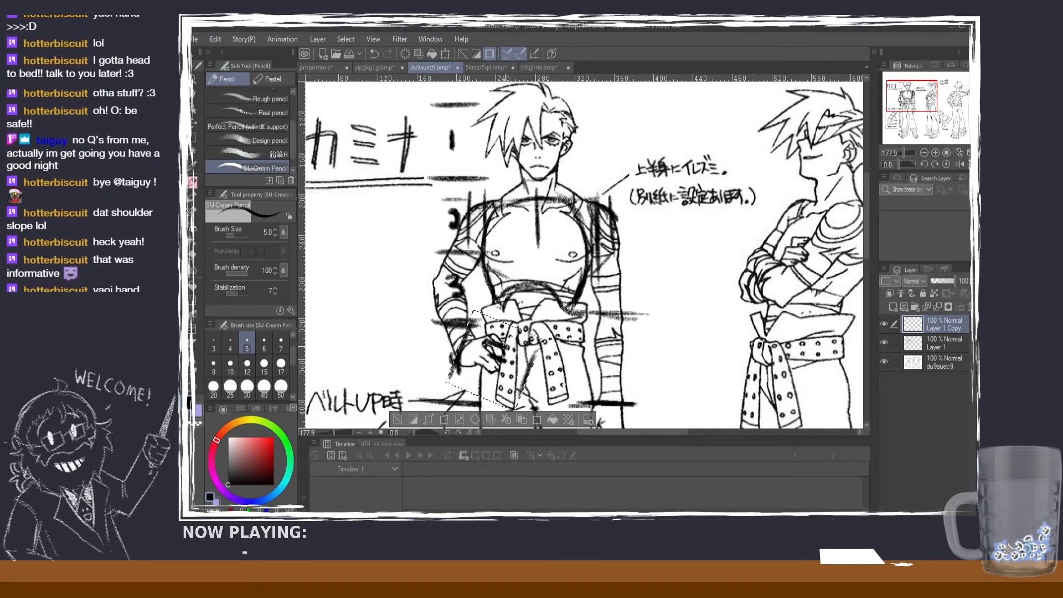
pyautogui.moveTo(486, 338)
pyautogui.mouseDown()
pyautogui.moveTo(530, 349)
pyautogui.moveTo(490, 346)
pyautogui.moveTo(518, 316)
pyautogui.moveTo(502, 347)
pyautogui.mouseUp()
pyautogui.hotkey('ctrl', 'z')
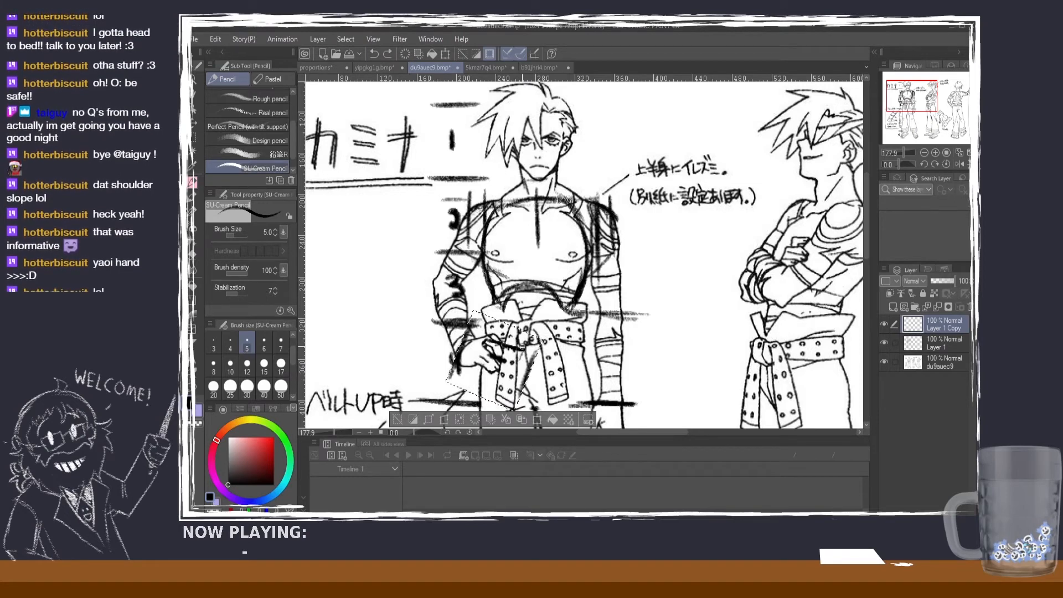
pyautogui.moveTo(520, 357); pyautogui.dragTo(507, 392)
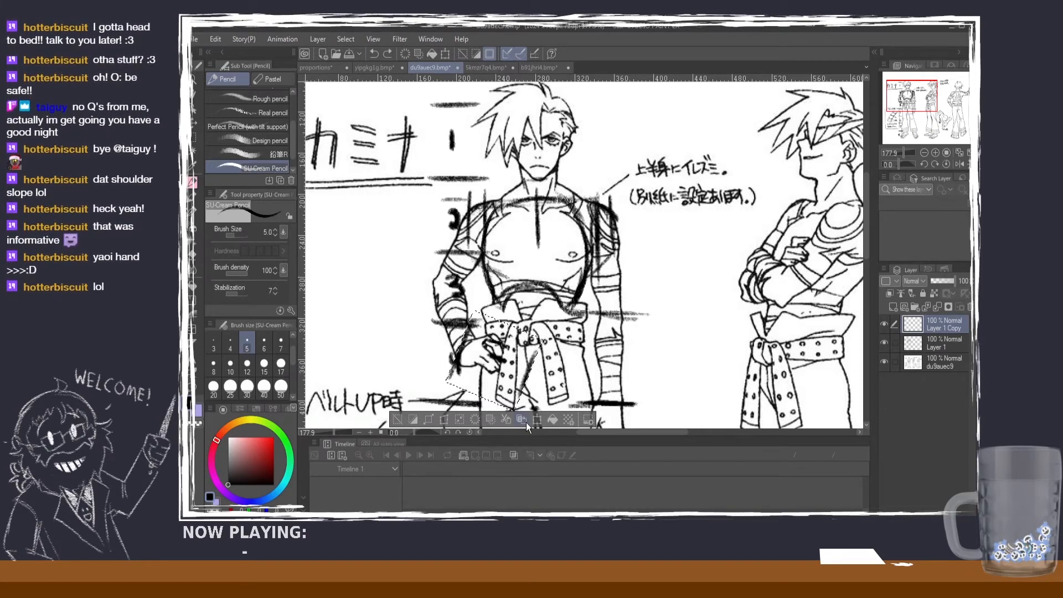
pyautogui.click(396, 420)
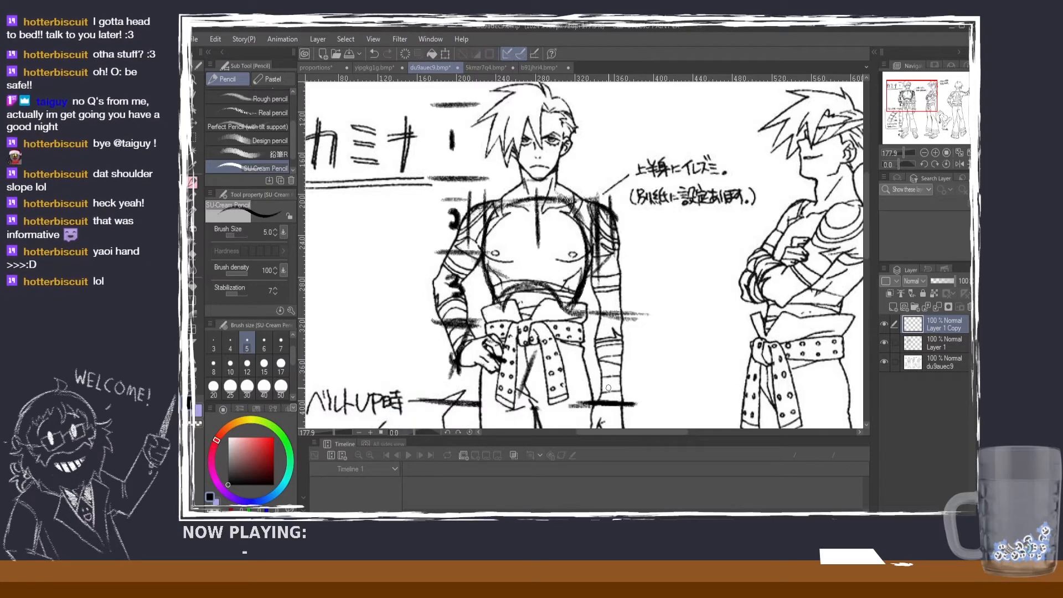
# Step: View more of the shirtless character's marked figure and review the teen/adult proportion guide as a whole
pyautogui.scroll(-1, 608, 388)
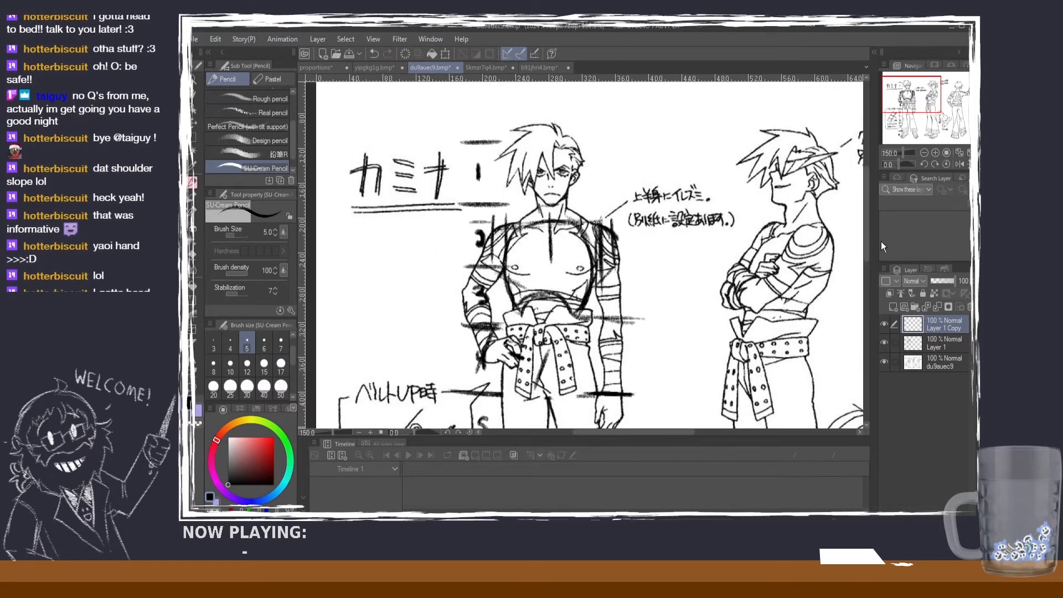
pyautogui.scroll(-2, 869, 227)
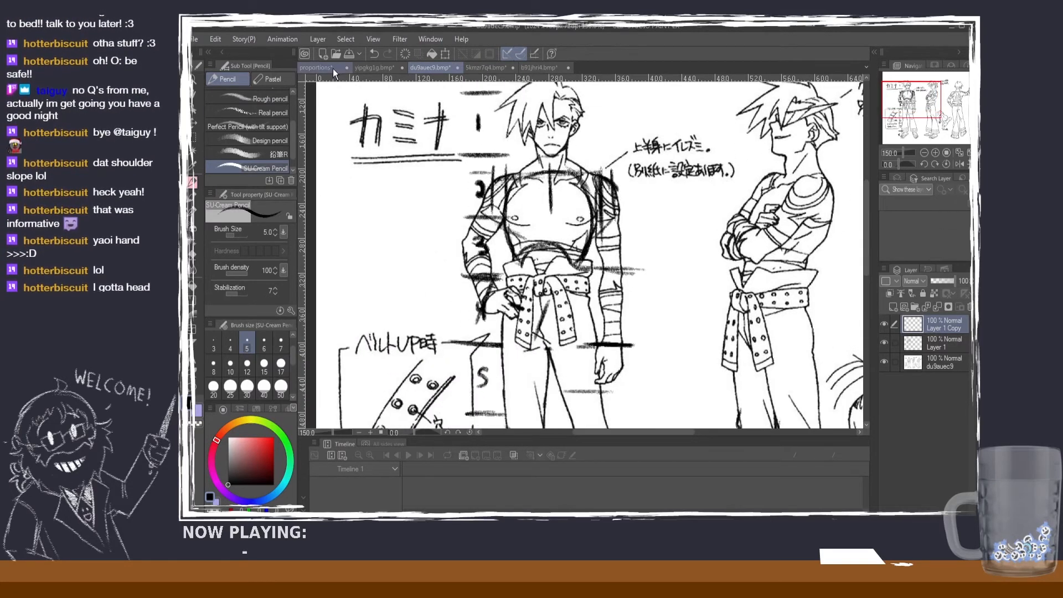
pyautogui.click(333, 68)
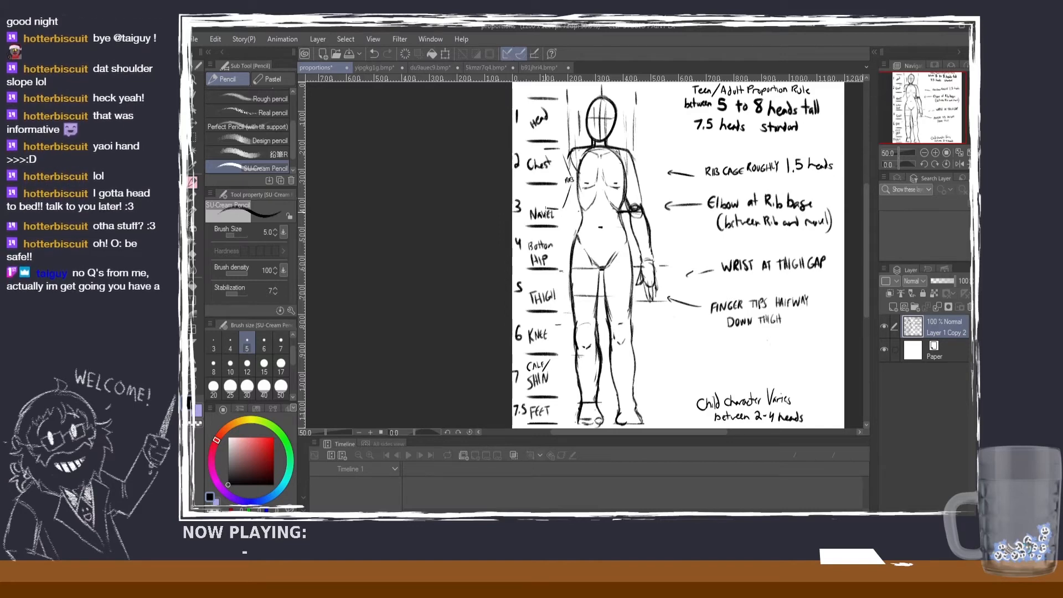
pyautogui.hotkey('ctrl', '0')
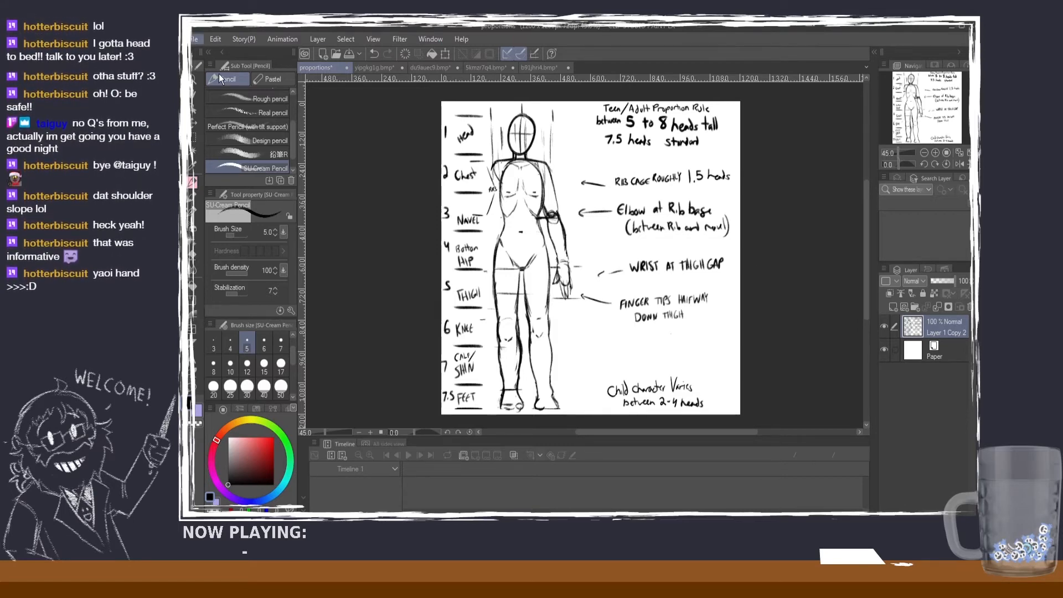
# Step: Create a new blank illustration canvas and save it as headproportions
pyautogui.click(643, 127)
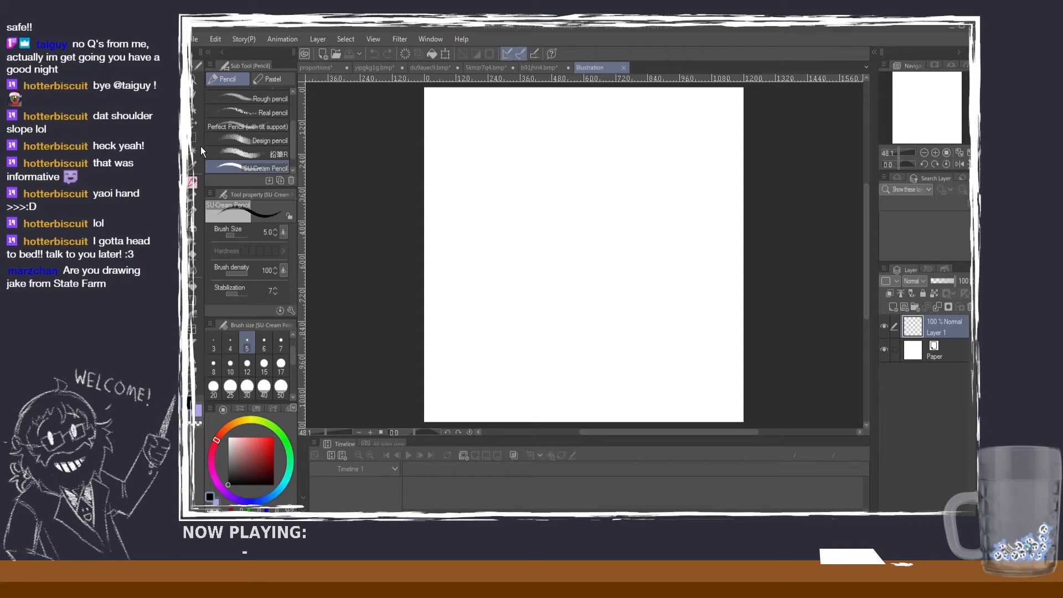
pyautogui.press('Return')
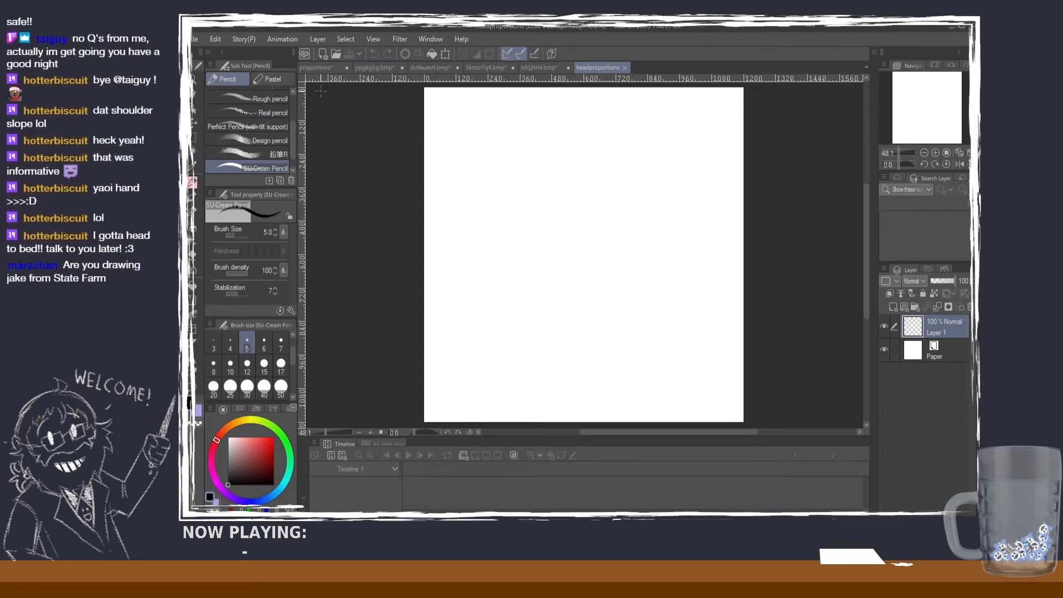
# Step: Look back over the body proportion guide and the annotated character sheets, and return to the blank headproportions canvas
pyautogui.click(324, 66)
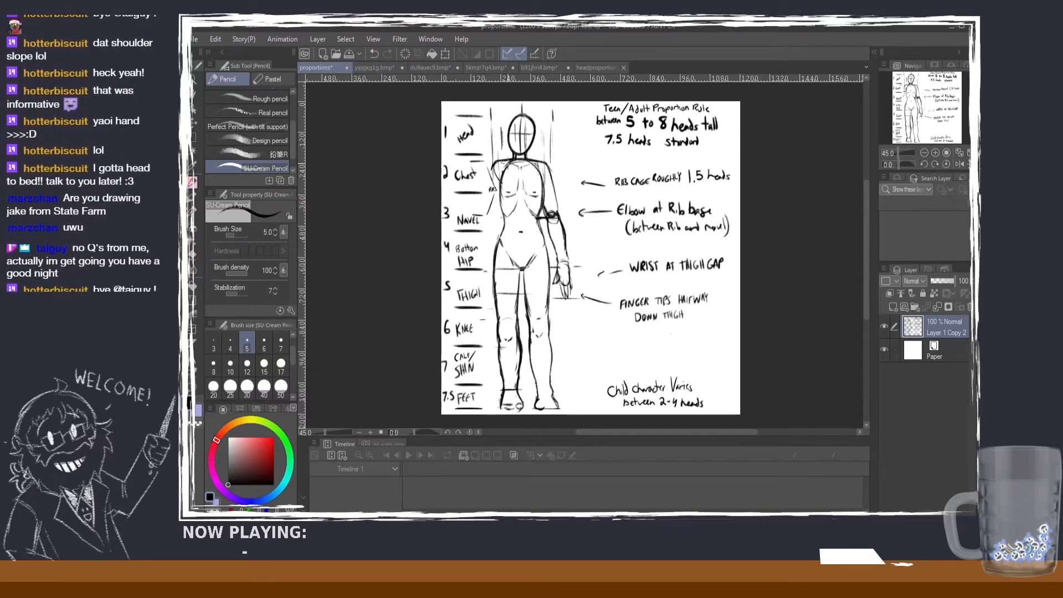
pyautogui.click(479, 72)
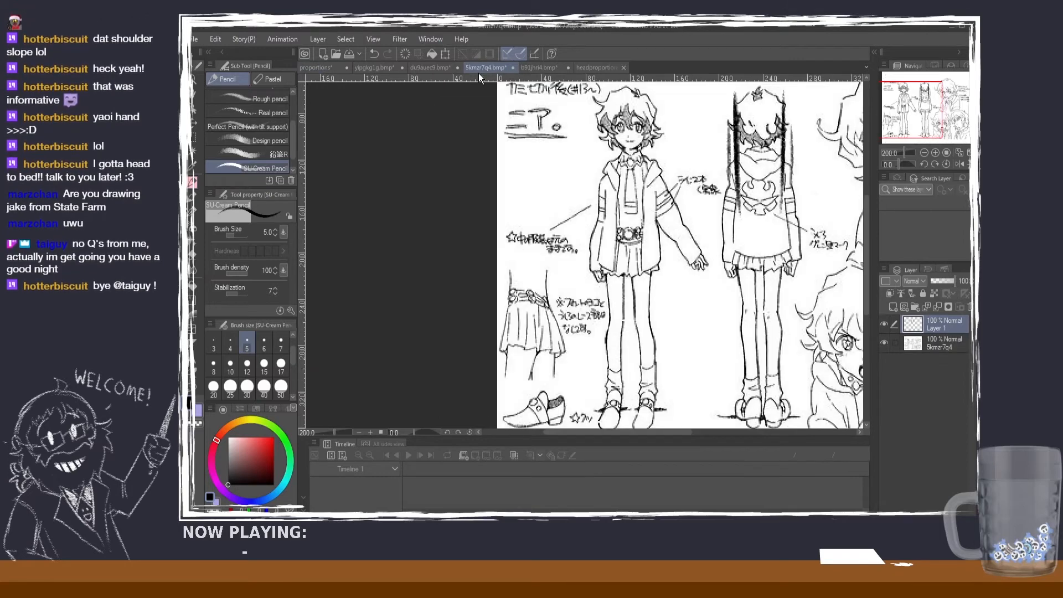
pyautogui.click(548, 69)
pyautogui.click(431, 63)
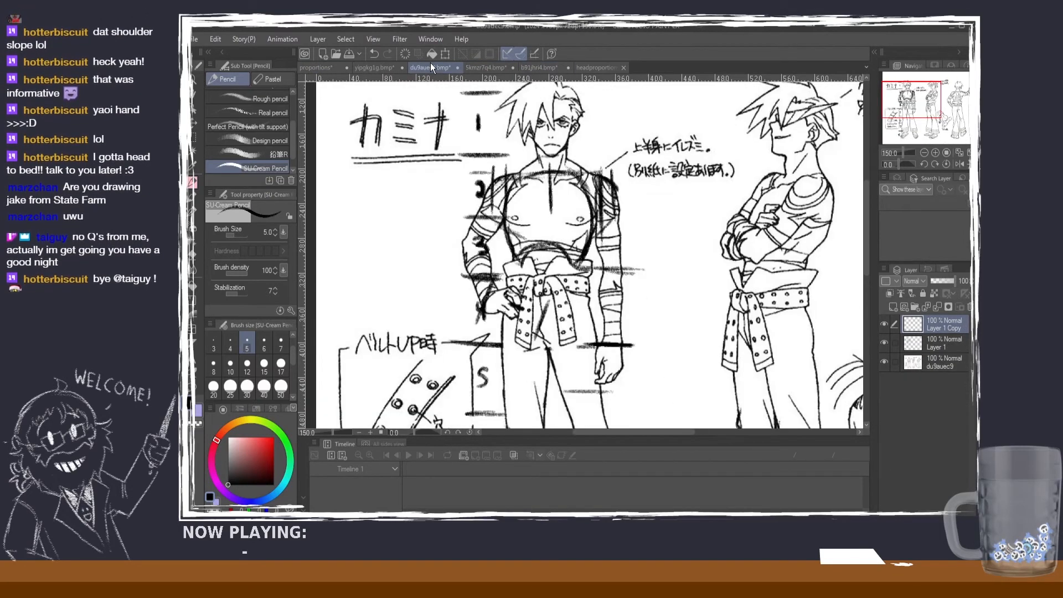
pyautogui.scroll(-3, 546, 106)
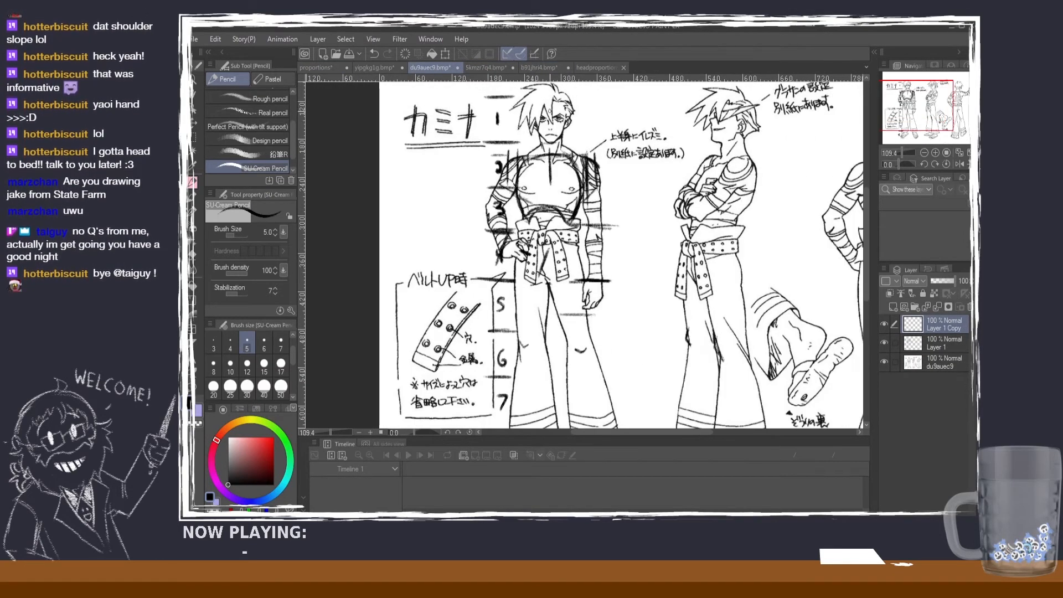
pyautogui.click(595, 68)
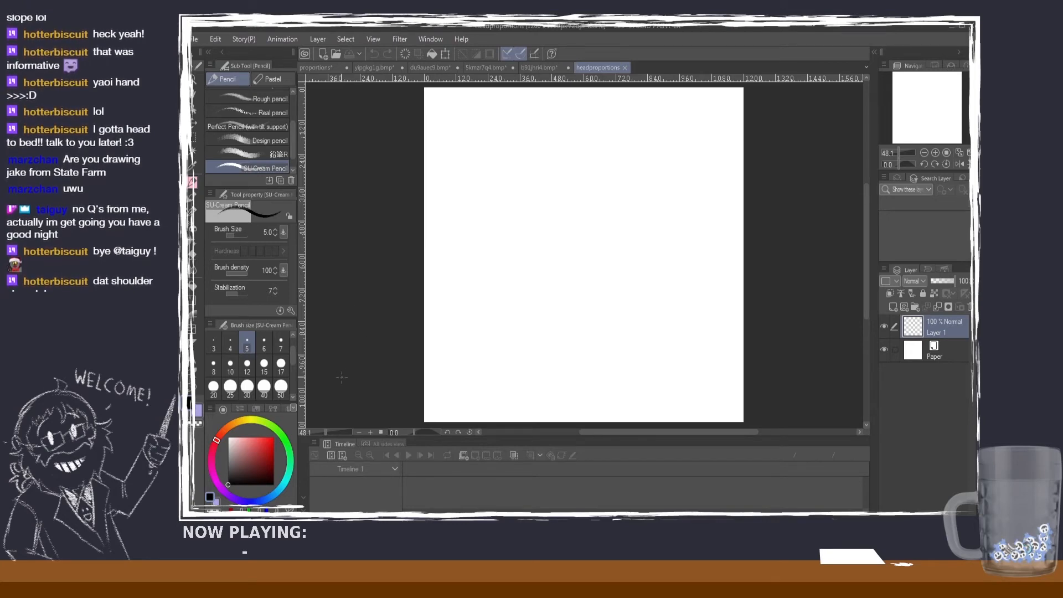
# Step: Draw an egg-shaped head outline on the canvas with the SU-Cream Pencil at brush size 17, undoing unsatisfactory strokes
pyautogui.click(283, 366)
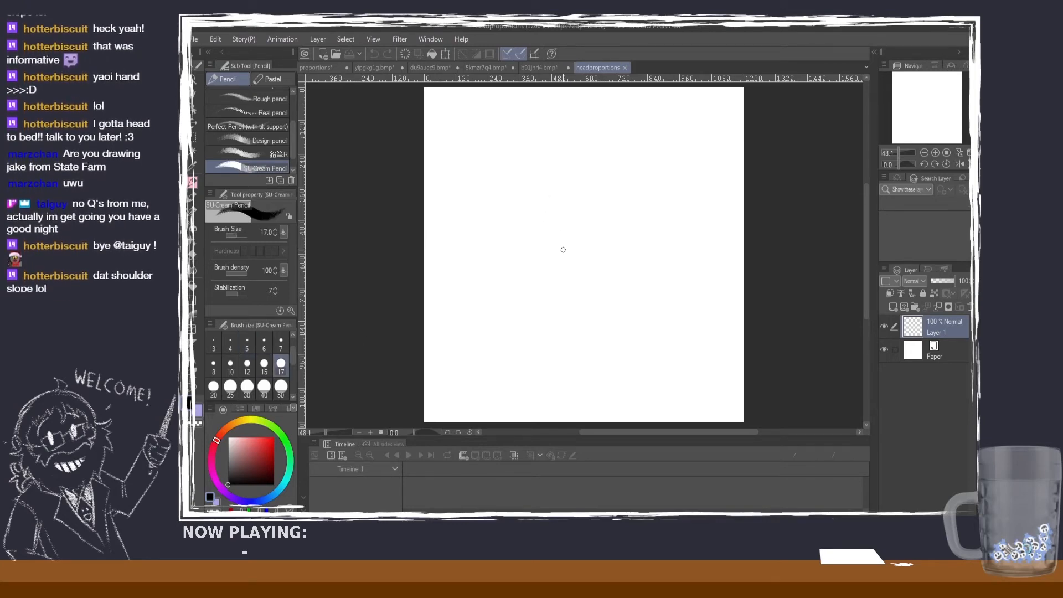
pyautogui.scroll(-3, 645, 308)
pyautogui.scroll(3, 640, 240)
pyautogui.scroll(-2, 651, 241)
pyautogui.scroll(1, 646, 254)
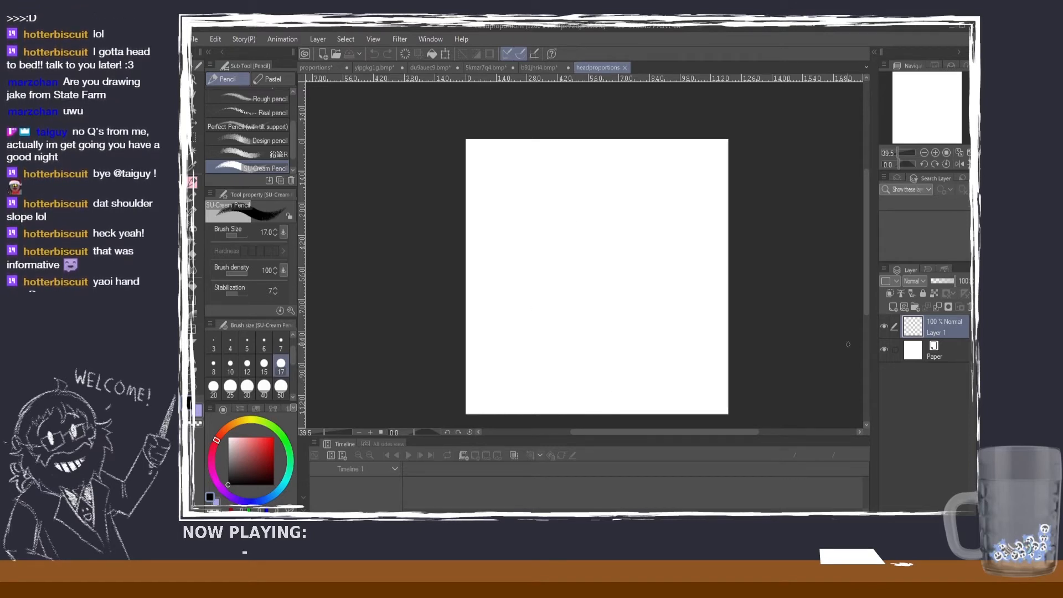
pyautogui.scroll(-1, 867, 298)
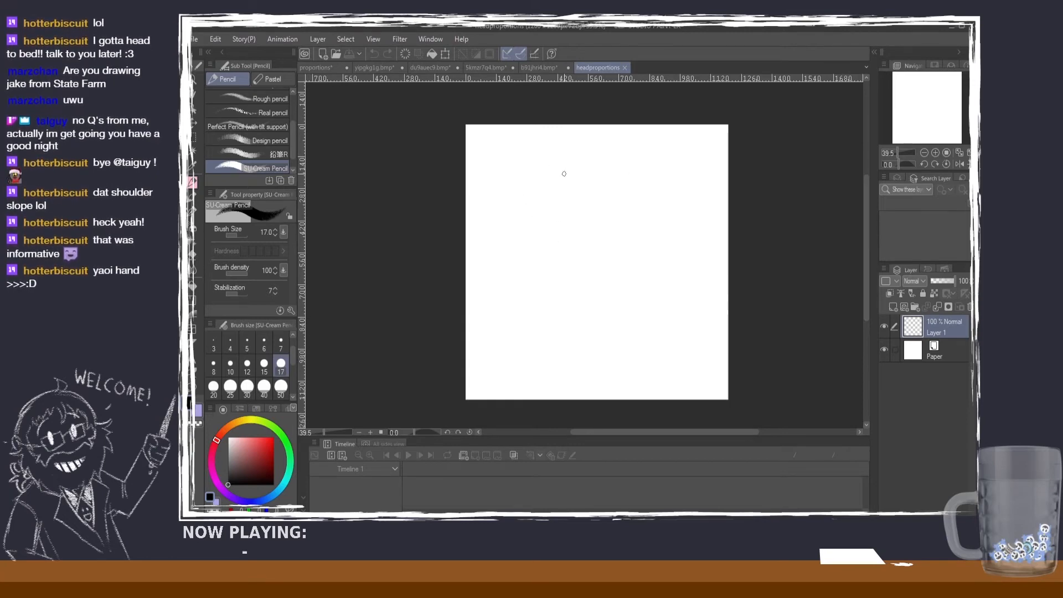
pyautogui.moveTo(623, 183)
pyautogui.mouseDown()
pyautogui.moveTo(599, 339)
pyautogui.moveTo(577, 174)
pyautogui.moveTo(582, 341)
pyautogui.moveTo(595, 167)
pyautogui.moveTo(523, 207)
pyautogui.moveTo(653, 305)
pyautogui.moveTo(569, 167)
pyautogui.moveTo(616, 356)
pyautogui.moveTo(540, 329)
pyautogui.moveTo(587, 157)
pyautogui.moveTo(565, 328)
pyautogui.moveTo(544, 197)
pyautogui.moveTo(652, 238)
pyautogui.moveTo(578, 164)
pyautogui.moveTo(548, 188)
pyautogui.moveTo(652, 251)
pyautogui.moveTo(577, 161)
pyautogui.mouseUp()
pyautogui.hotkey('ctrl', 'z')
pyautogui.hotkey('ctrl', 'z')
pyautogui.hotkey('ctrl', 'z')
pyautogui.hotkey('ctrl', 'z')
pyautogui.hotkey('ctrl', 'z')
pyautogui.hotkey('ctrl', 'z')
pyautogui.hotkey('ctrl', 'z')
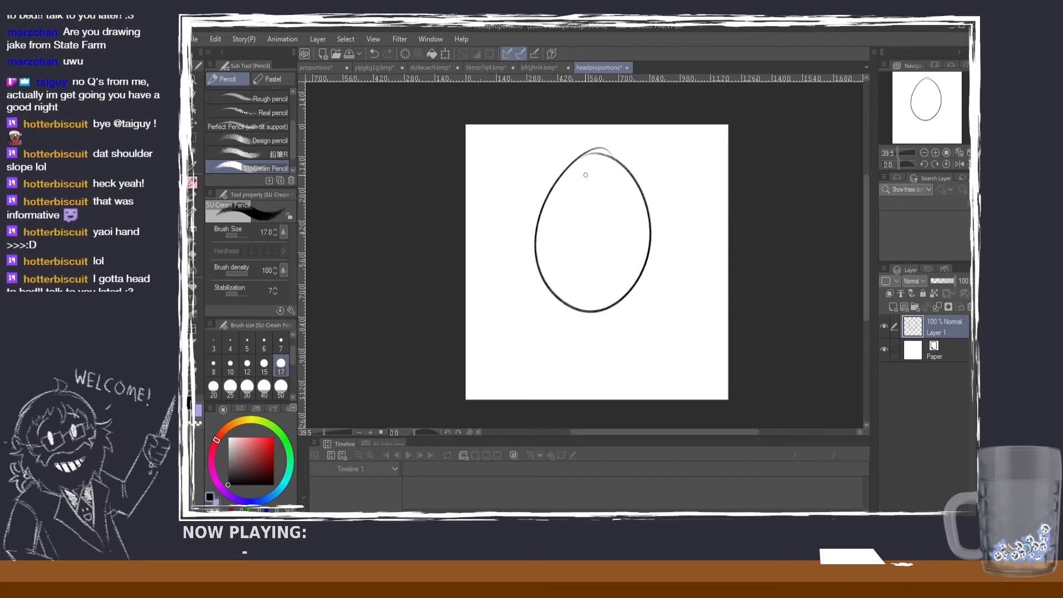
# Step: Try extra strokes over the sides and crown of the egg shape, and undo them
pyautogui.moveTo(541, 218)
pyautogui.mouseDown()
pyautogui.moveTo(585, 163)
pyautogui.moveTo(635, 170)
pyautogui.mouseUp()
pyautogui.hotkey('ctrl', 'z')
pyautogui.hotkey('ctrl', 'z')
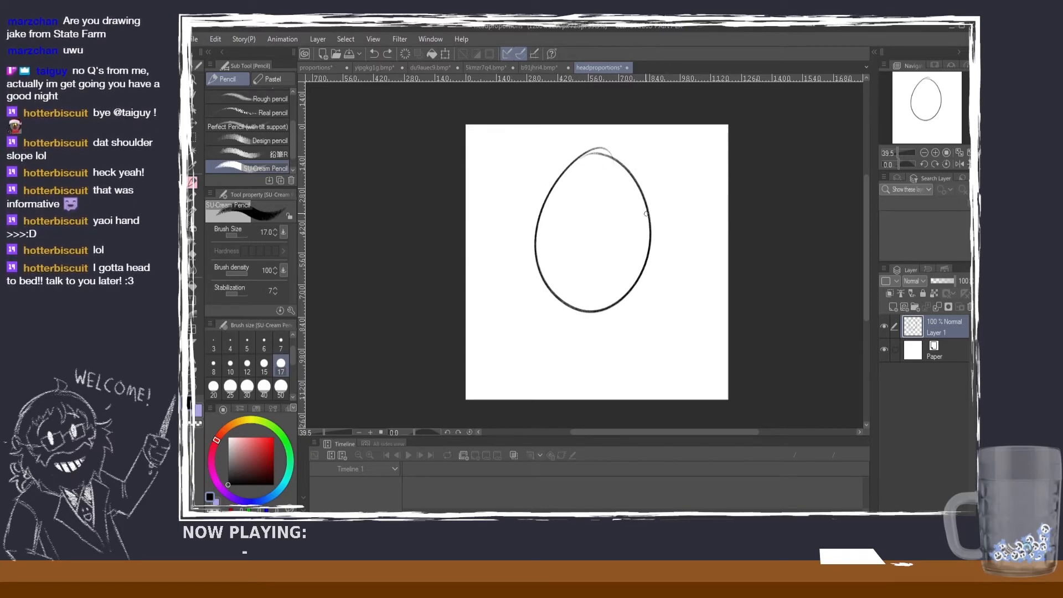
pyautogui.moveTo(645, 214)
pyautogui.mouseDown()
pyautogui.moveTo(625, 166)
pyautogui.moveTo(638, 186)
pyautogui.moveTo(596, 151)
pyautogui.mouseUp()
pyautogui.hotkey('ctrl', 'z')
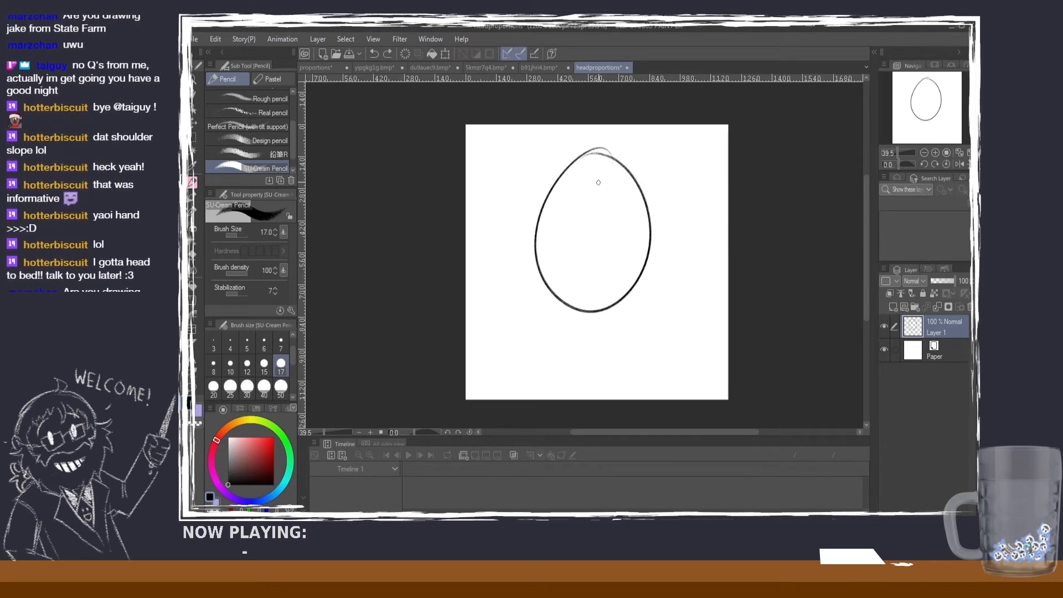
pyautogui.moveTo(651, 214)
pyautogui.mouseDown()
pyautogui.moveTo(637, 172)
pyautogui.moveTo(595, 148)
pyautogui.moveTo(584, 302)
pyautogui.mouseUp()
pyautogui.hotkey('ctrl', 'z')
# Step: Draw a vertical center line through the egg shape and a horizontal line across its middle
pyautogui.hotkey('ctrl', 'z')
pyautogui.moveTo(594, 149); pyautogui.dragTo(595, 329)
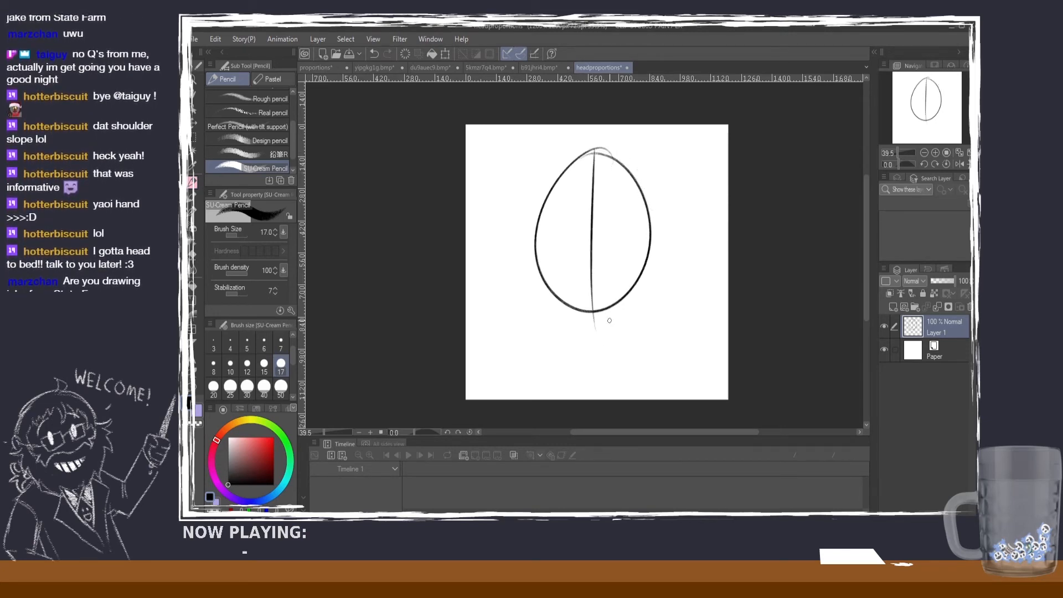
pyautogui.moveTo(535, 230)
pyautogui.mouseDown()
pyautogui.moveTo(660, 242)
pyautogui.moveTo(662, 233)
pyautogui.moveTo(502, 228)
pyautogui.mouseUp()
pyautogui.hotkey('ctrl', 'z')
pyautogui.hotkey('ctrl', 'z')
pyautogui.moveTo(661, 233)
pyautogui.mouseDown()
pyautogui.moveTo(506, 237)
pyautogui.moveTo(543, 290)
pyautogui.mouseUp()
pyautogui.hotkey('ctrl', 'z')
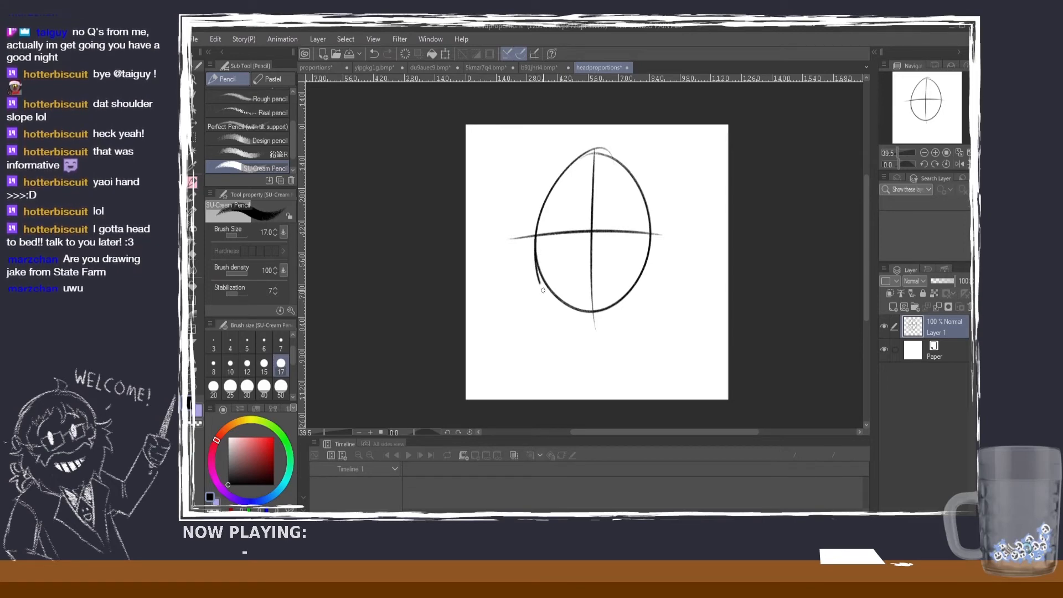
# Step: Sketch an angled jaw on both sides, meeting in a chin just below the egg shape
pyautogui.moveTo(534, 248)
pyautogui.mouseDown()
pyautogui.moveTo(545, 292)
pyautogui.moveTo(586, 318)
pyautogui.mouseUp()
pyautogui.hotkey('ctrl', 'z')
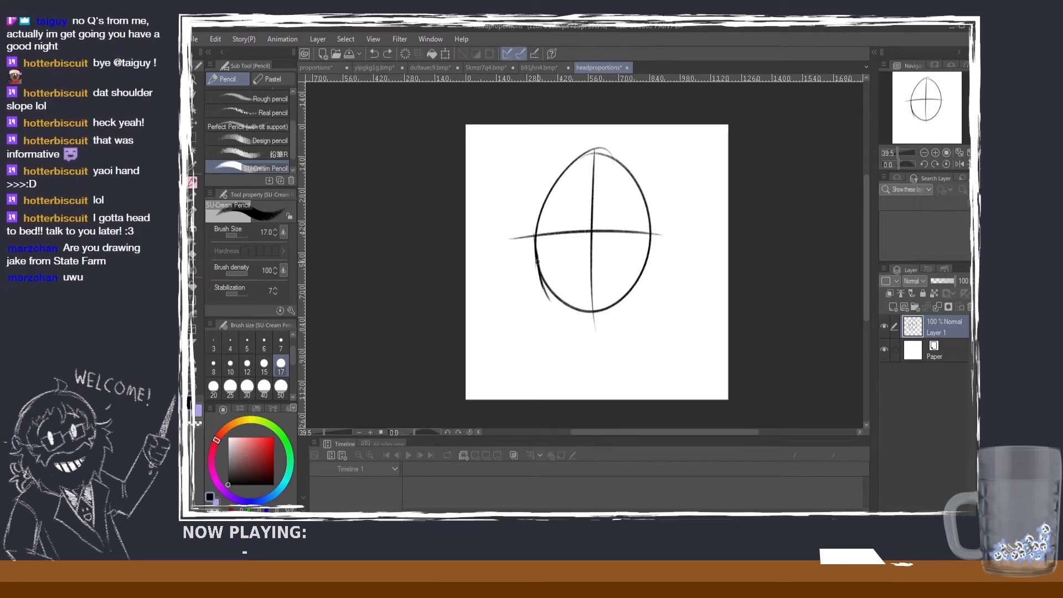
pyautogui.moveTo(540, 274)
pyautogui.mouseDown()
pyautogui.moveTo(574, 313)
pyautogui.moveTo(538, 269)
pyautogui.moveTo(591, 325)
pyautogui.moveTo(622, 309)
pyautogui.mouseUp()
pyautogui.moveTo(654, 223)
pyautogui.mouseDown()
pyautogui.moveTo(637, 299)
pyautogui.moveTo(593, 328)
pyautogui.mouseUp()
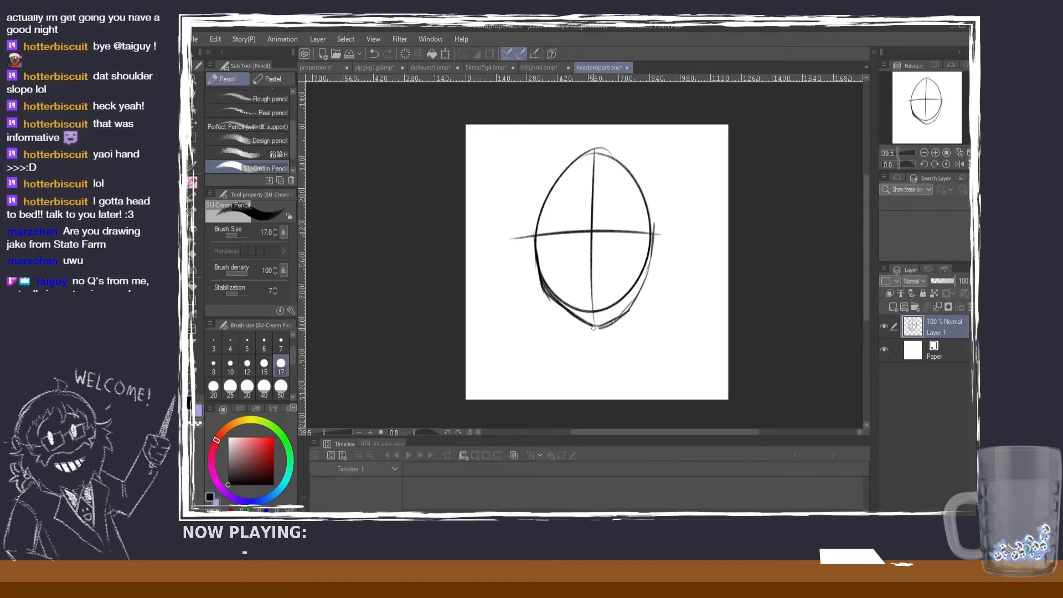
# Step: Sketch strokes along the side of the head near the horizontal line and try a rounder skull curve above them
pyautogui.moveTo(533, 214)
pyautogui.mouseDown()
pyautogui.moveTo(540, 263)
pyautogui.moveTo(539, 208)
pyautogui.moveTo(538, 277)
pyautogui.mouseUp()
pyautogui.hotkey('ctrl', 'z')
pyautogui.hotkey('ctrl', 'z')
pyautogui.moveTo(535, 207)
pyautogui.mouseDown()
pyautogui.moveTo(536, 233)
pyautogui.moveTo(552, 165)
pyautogui.moveTo(600, 147)
pyautogui.moveTo(632, 160)
pyautogui.mouseUp()
pyautogui.hotkey('ctrl', 'z')
# Step: Sketch a fuller skull contour over the crown and down the right side of the egg shape, undoing stray strokes
pyautogui.hotkey('ctrl', 'z')
pyautogui.hotkey('ctrl', 'z')
pyautogui.hotkey('ctrl', 'z')
pyautogui.hotkey('ctrl', 'z')
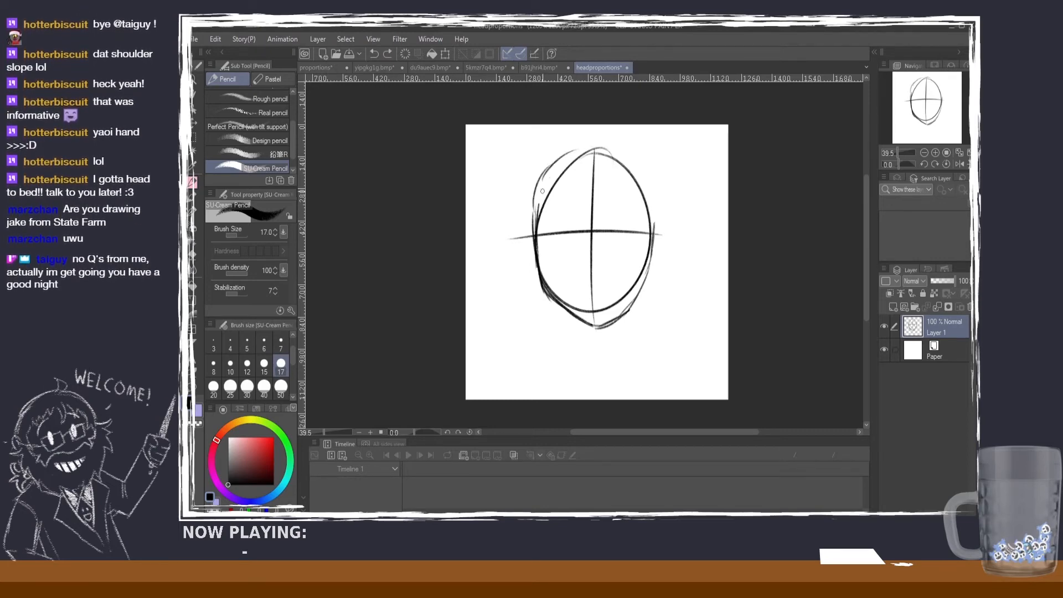
pyautogui.moveTo(535, 219)
pyautogui.mouseDown()
pyautogui.moveTo(597, 148)
pyautogui.moveTo(632, 160)
pyautogui.moveTo(621, 151)
pyautogui.moveTo(654, 192)
pyautogui.moveTo(660, 218)
pyautogui.moveTo(621, 150)
pyautogui.moveTo(650, 176)
pyautogui.mouseUp()
pyautogui.hotkey('ctrl', 'z')
pyautogui.hotkey('ctrl', 'z')
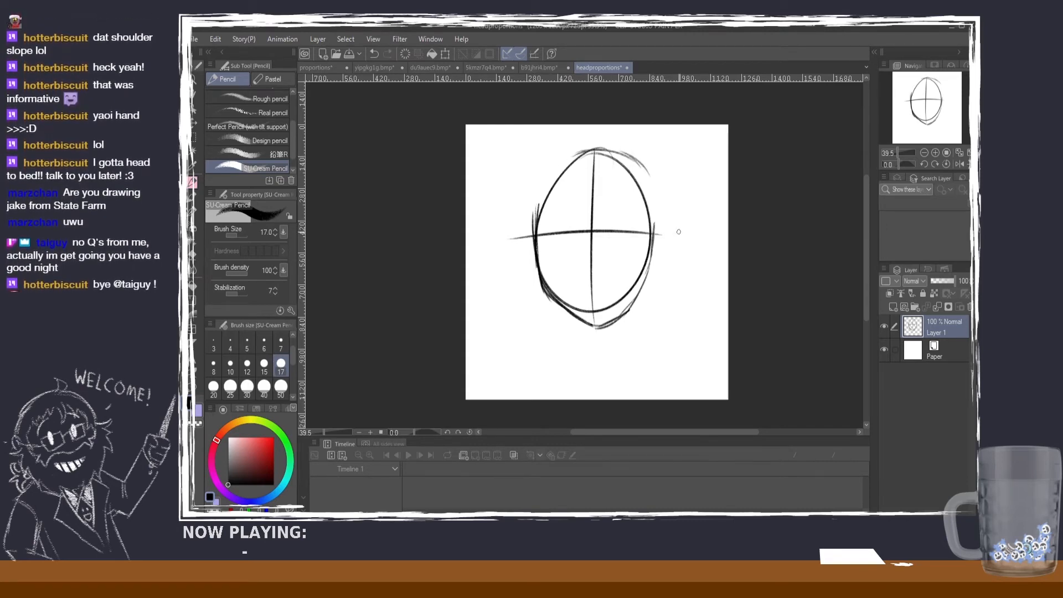
pyautogui.moveTo(631, 160); pyautogui.dragTo(649, 181)
pyautogui.hotkey('ctrl', 'z')
pyautogui.hotkey('ctrl', 'z')
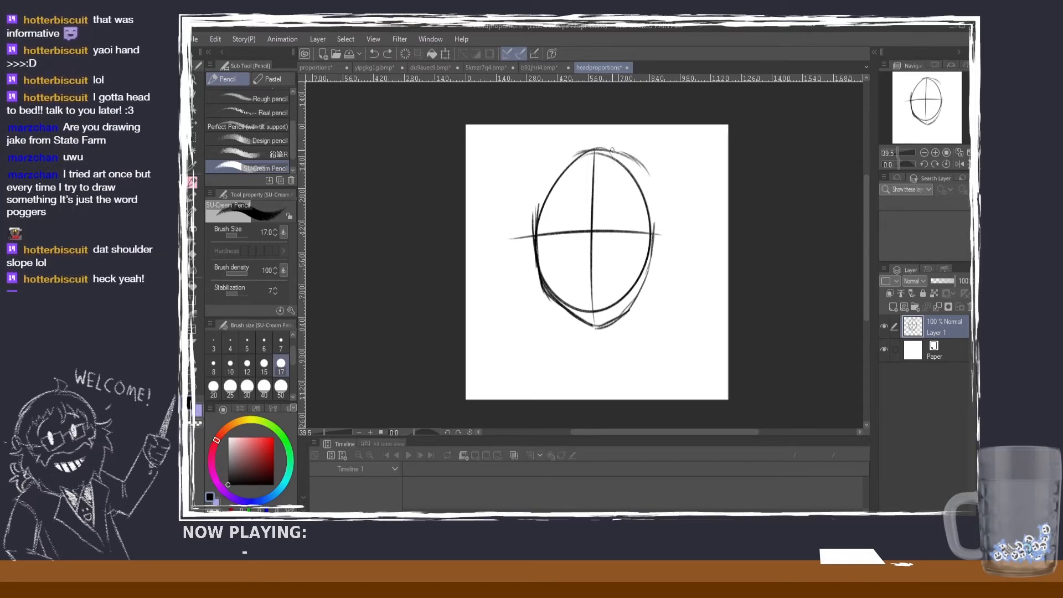
pyautogui.moveTo(607, 150)
pyautogui.mouseDown()
pyautogui.moveTo(641, 166)
pyautogui.moveTo(657, 206)
pyautogui.mouseUp()
pyautogui.moveTo(646, 167); pyautogui.dragTo(654, 212)
pyautogui.hotkey('ctrl', 'z')
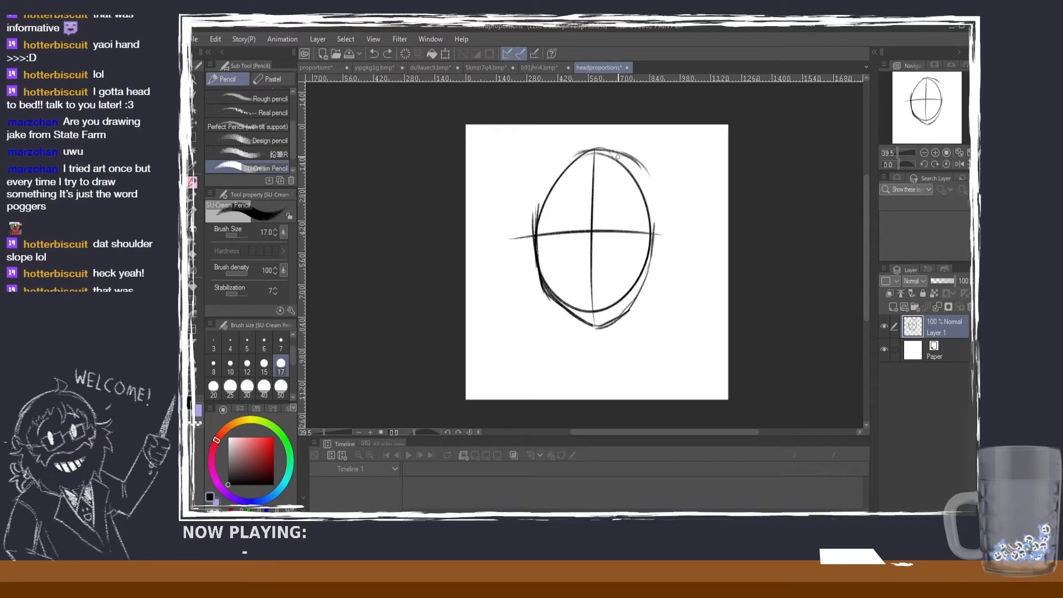
pyautogui.moveTo(617, 154)
pyautogui.mouseDown()
pyautogui.moveTo(654, 204)
pyautogui.moveTo(654, 231)
pyautogui.mouseUp()
pyautogui.moveTo(644, 166); pyautogui.dragTo(657, 203)
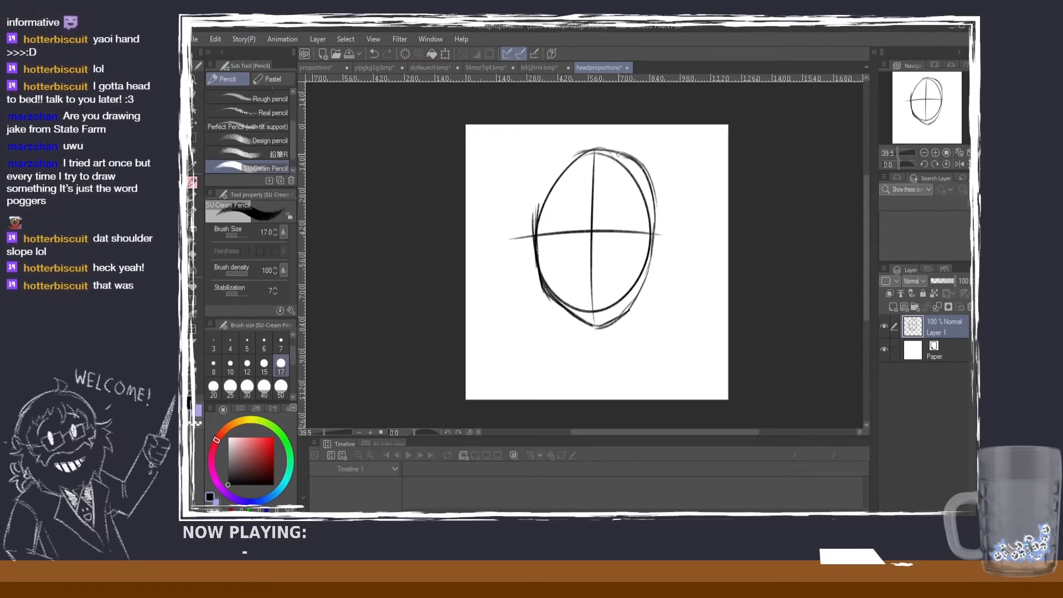
pyautogui.moveTo(636, 158)
pyautogui.mouseDown()
pyautogui.moveTo(655, 194)
pyautogui.moveTo(650, 270)
pyautogui.mouseUp()
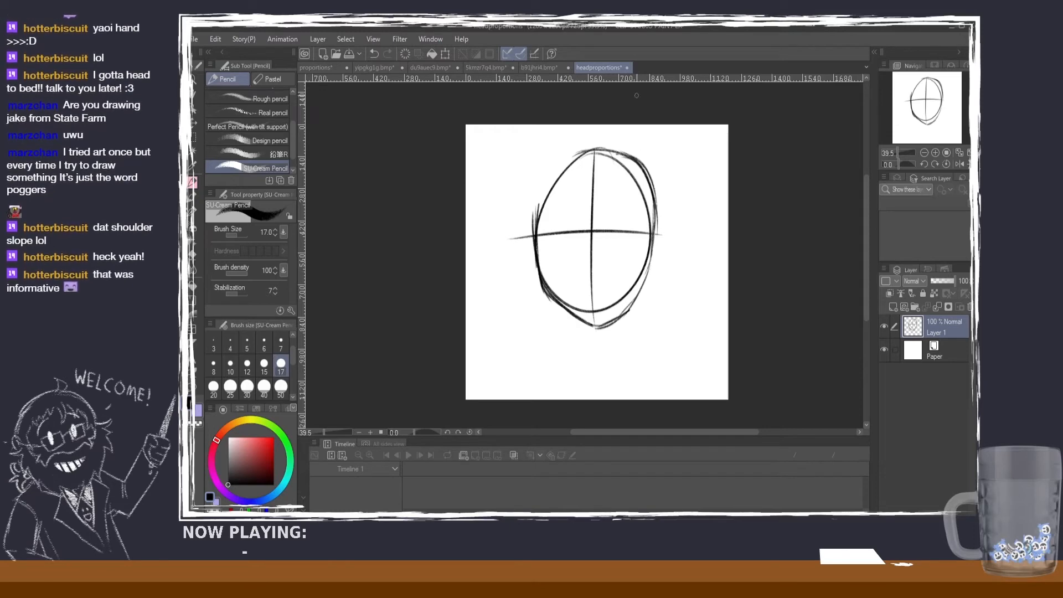
# Step: Try a small circular head sketch with cross guidelines beside the main head, and undo it
pyautogui.moveTo(529, 137)
pyautogui.mouseDown()
pyautogui.moveTo(525, 184)
pyautogui.moveTo(519, 138)
pyautogui.moveTo(500, 190)
pyautogui.moveTo(509, 203)
pyautogui.mouseUp()
pyautogui.hotkey('ctrl', 'z')
pyautogui.hotkey('ctrl', 'z')
pyautogui.hotkey('ctrl', 'z')
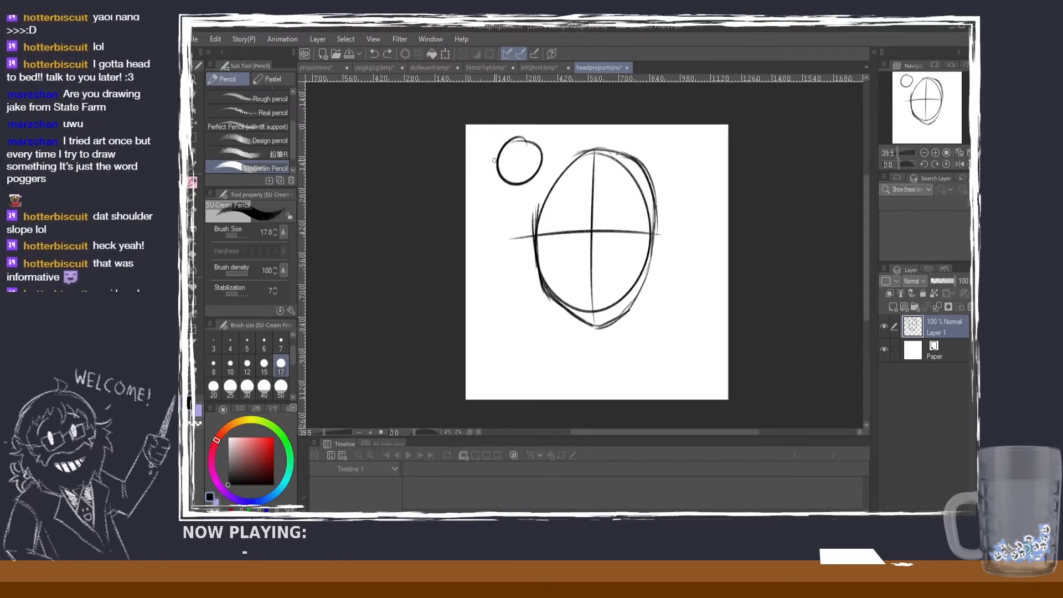
pyautogui.moveTo(496, 162)
pyautogui.mouseDown()
pyautogui.moveTo(504, 191)
pyautogui.moveTo(540, 173)
pyautogui.moveTo(525, 198)
pyautogui.moveTo(497, 172)
pyautogui.moveTo(518, 179)
pyautogui.moveTo(548, 138)
pyautogui.mouseUp()
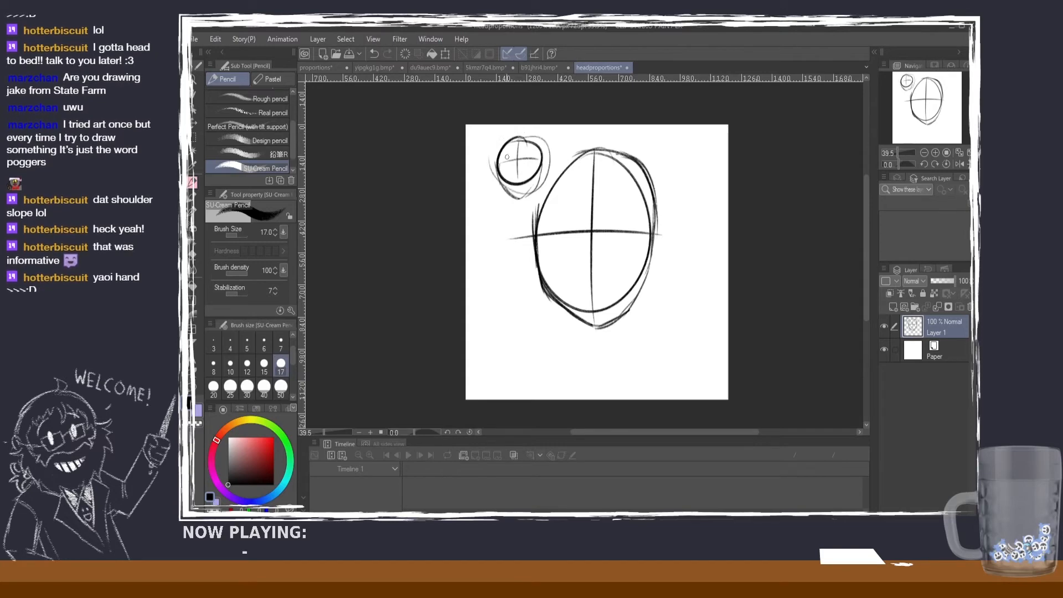
pyautogui.hotkey('ctrl', 'z')
pyautogui.hotkey('ctrl', 'z')
pyautogui.hotkey('ctrl', 'z')
pyautogui.hotkey('ctrl', 'z')
pyautogui.hotkey('ctrl', 'z')
pyautogui.hotkey('ctrl', 'z')
pyautogui.hotkey('ctrl', 'z')
pyautogui.hotkey('ctrl', 'z')
pyautogui.hotkey('ctrl', 'z')
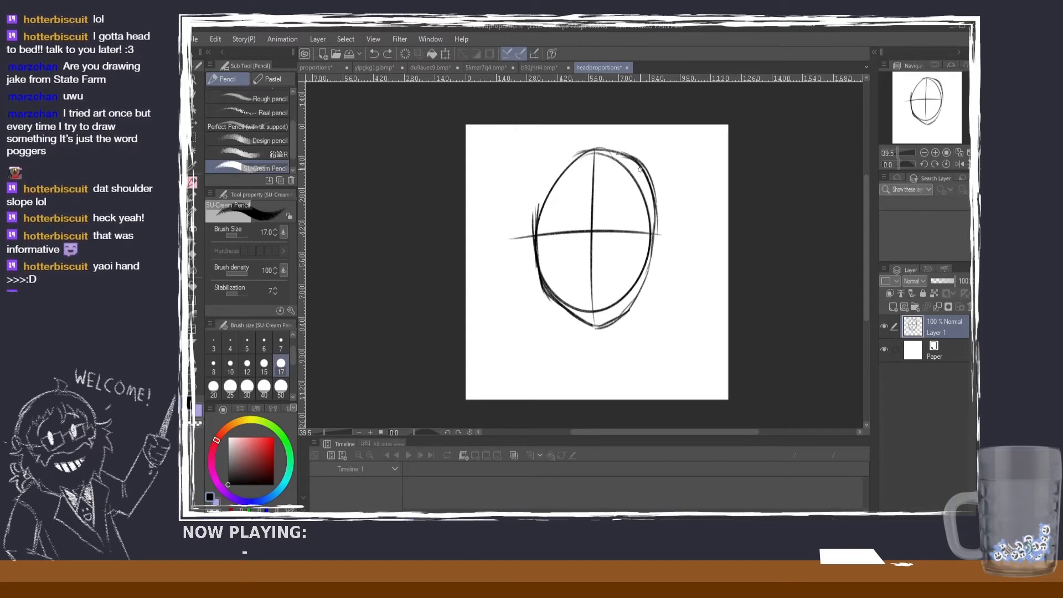
# Step: Round out the skull over the crown and left side, and reinforce the outer contour down to the chin
pyautogui.moveTo(634, 158)
pyautogui.mouseDown()
pyautogui.moveTo(581, 145)
pyautogui.moveTo(605, 141)
pyautogui.moveTo(555, 163)
pyautogui.moveTo(542, 187)
pyautogui.mouseUp()
pyautogui.moveTo(571, 149)
pyautogui.mouseDown()
pyautogui.moveTo(551, 182)
pyautogui.moveTo(535, 186)
pyautogui.moveTo(531, 229)
pyautogui.mouseUp()
pyautogui.moveTo(544, 177); pyautogui.dragTo(531, 217)
pyautogui.moveTo(589, 144)
pyautogui.mouseDown()
pyautogui.moveTo(543, 182)
pyautogui.moveTo(622, 152)
pyautogui.moveTo(650, 182)
pyautogui.moveTo(644, 283)
pyautogui.moveTo(626, 316)
pyautogui.moveTo(567, 306)
pyautogui.moveTo(607, 326)
pyautogui.mouseUp()
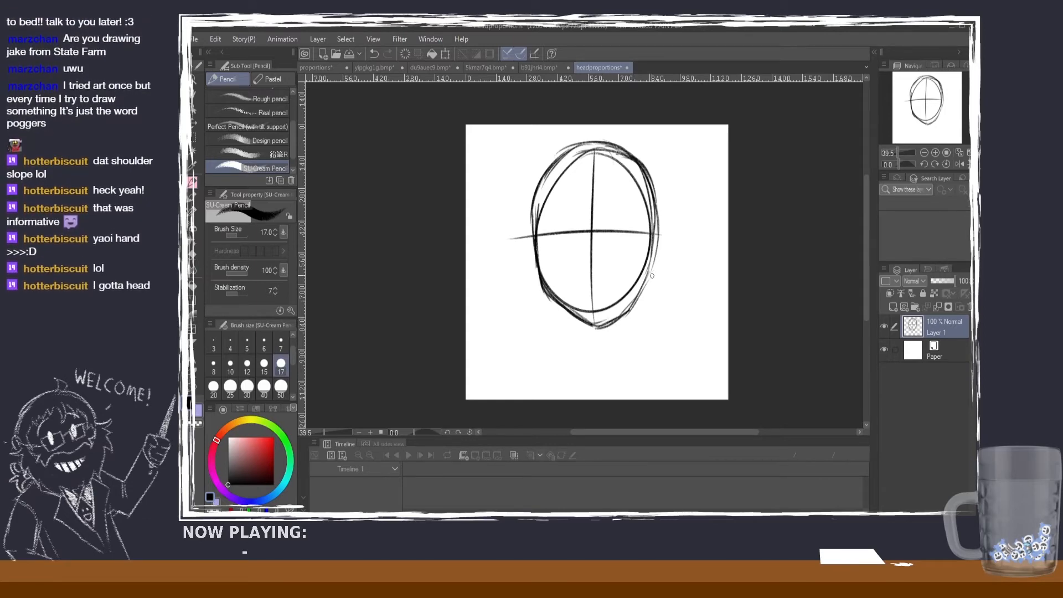
pyautogui.moveTo(652, 276)
pyautogui.mouseDown()
pyautogui.moveTo(595, 325)
pyautogui.moveTo(636, 297)
pyautogui.mouseUp()
pyautogui.hotkey('ctrl', 'z')
pyautogui.hotkey('ctrl', 'z')
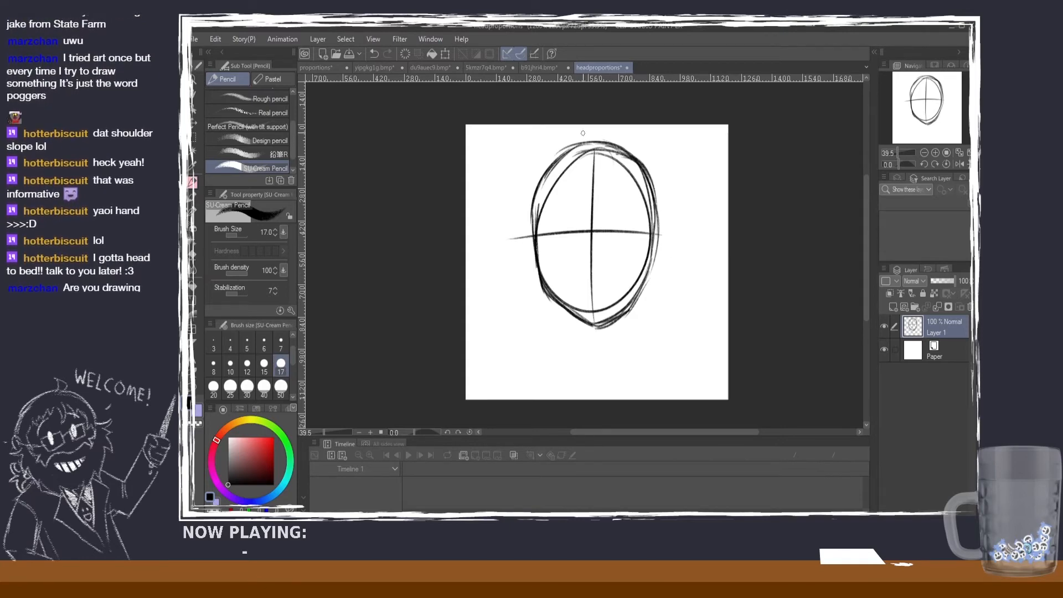
# Step: Handwrite CENTER below the chin and Center left of the horizontal guideline, and extend that line past the head's right side
pyautogui.moveTo(586, 343)
pyautogui.mouseDown()
pyautogui.moveTo(612, 339)
pyautogui.moveTo(619, 350)
pyautogui.mouseUp()
pyautogui.moveTo(620, 336); pyautogui.dragTo(629, 351)
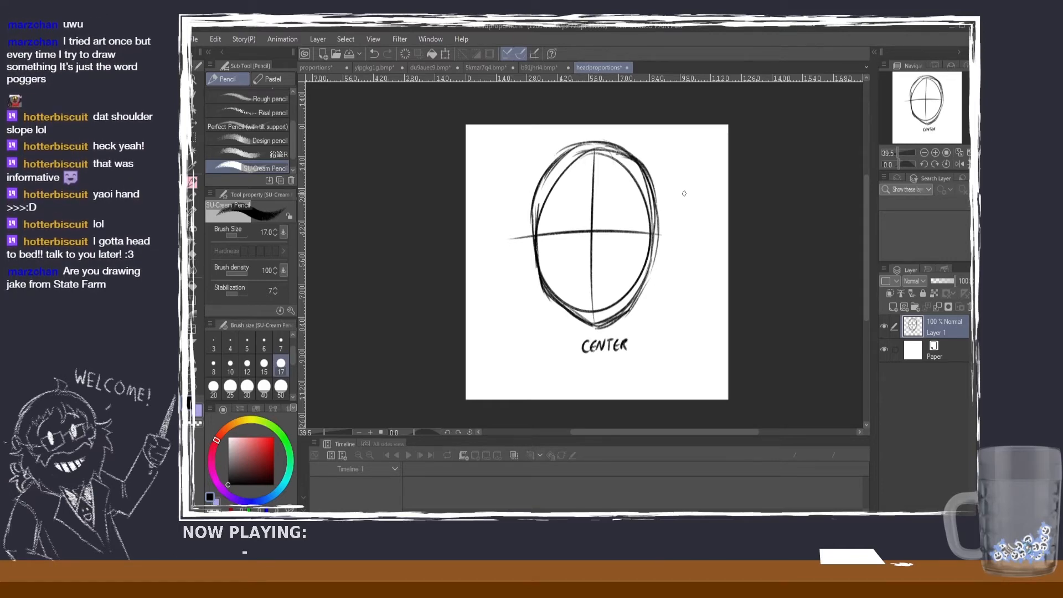
pyautogui.moveTo(677, 232); pyautogui.dragTo(676, 243)
pyautogui.moveTo(675, 236); pyautogui.dragTo(683, 237)
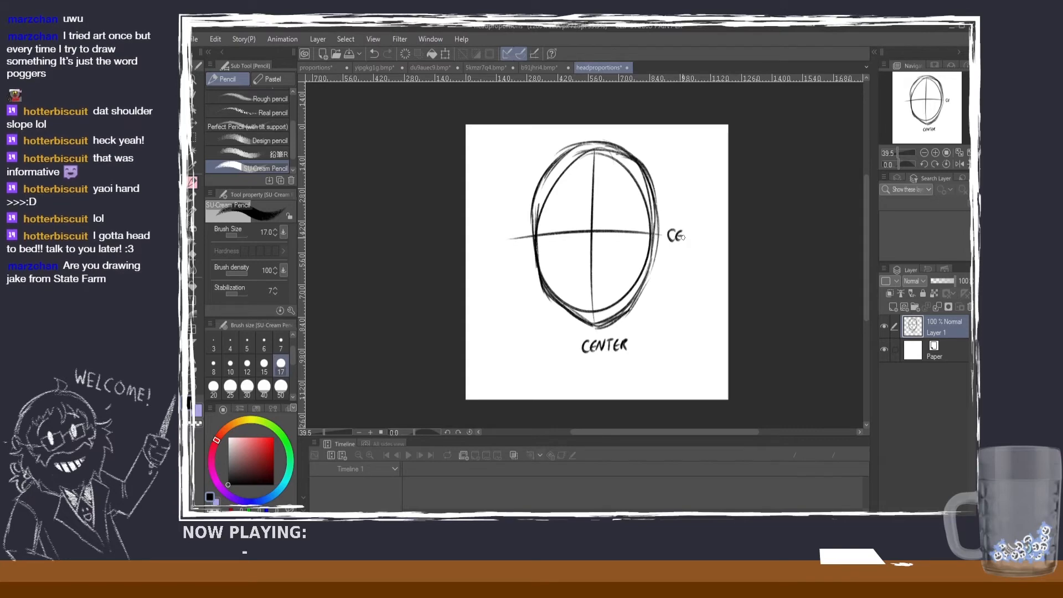
pyautogui.moveTo(487, 232)
pyautogui.mouseDown()
pyautogui.moveTo(487, 247)
pyautogui.moveTo(501, 247)
pyautogui.mouseUp()
pyautogui.moveTo(496, 238); pyautogui.dragTo(516, 235)
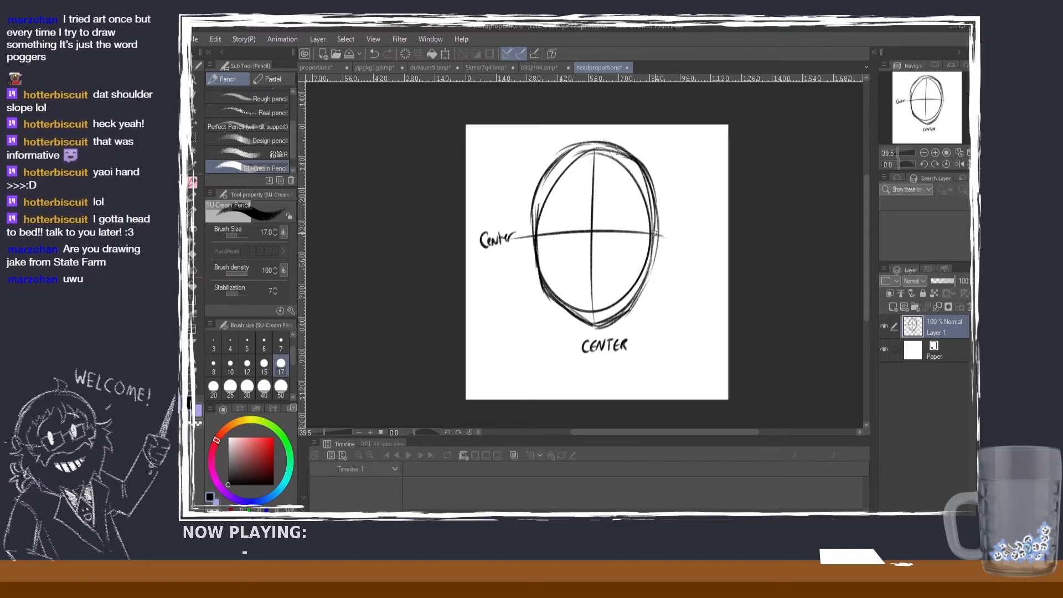
pyautogui.moveTo(656, 234); pyautogui.dragTo(668, 236)
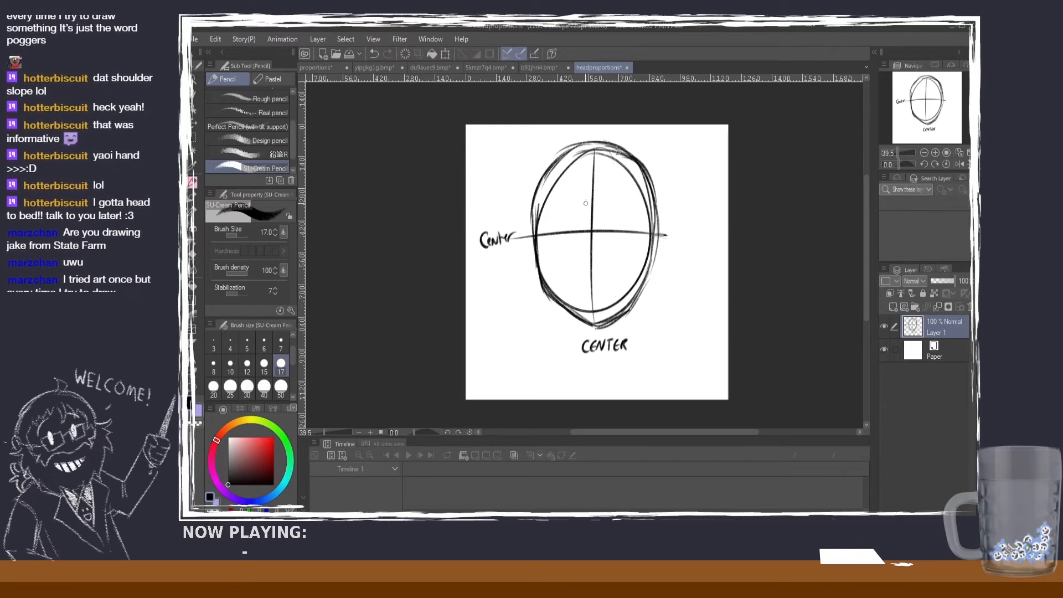
# Step: Try retracing the lower half of the vertical center line and the right jaw, and undo the strokes
pyautogui.moveTo(591, 204); pyautogui.dragTo(590, 311)
pyautogui.hotkey('ctrl', 'z')
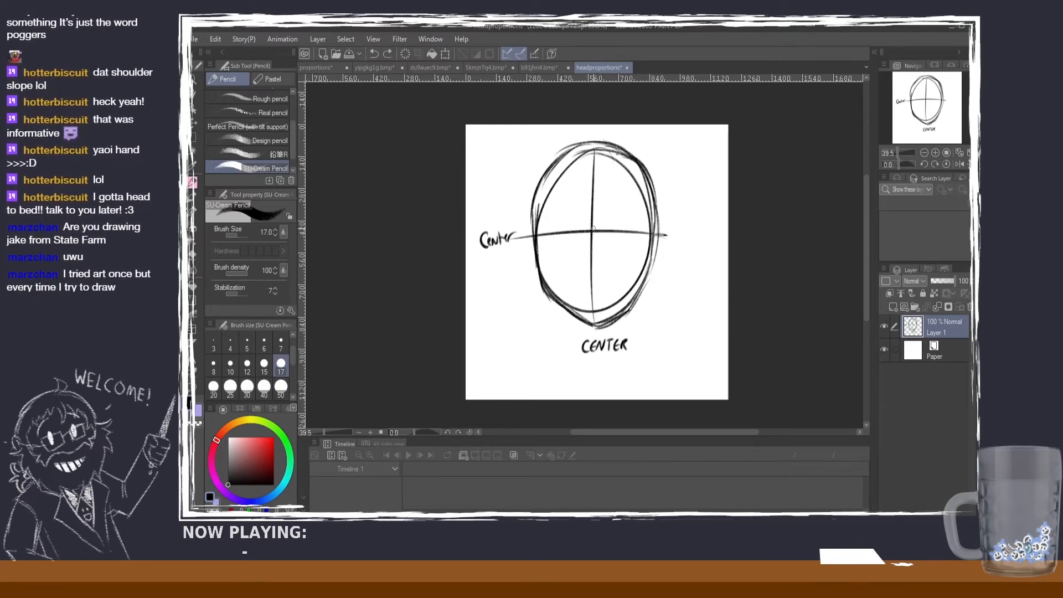
pyautogui.moveTo(591, 230); pyautogui.dragTo(593, 327)
pyautogui.hotkey('ctrl', 'z')
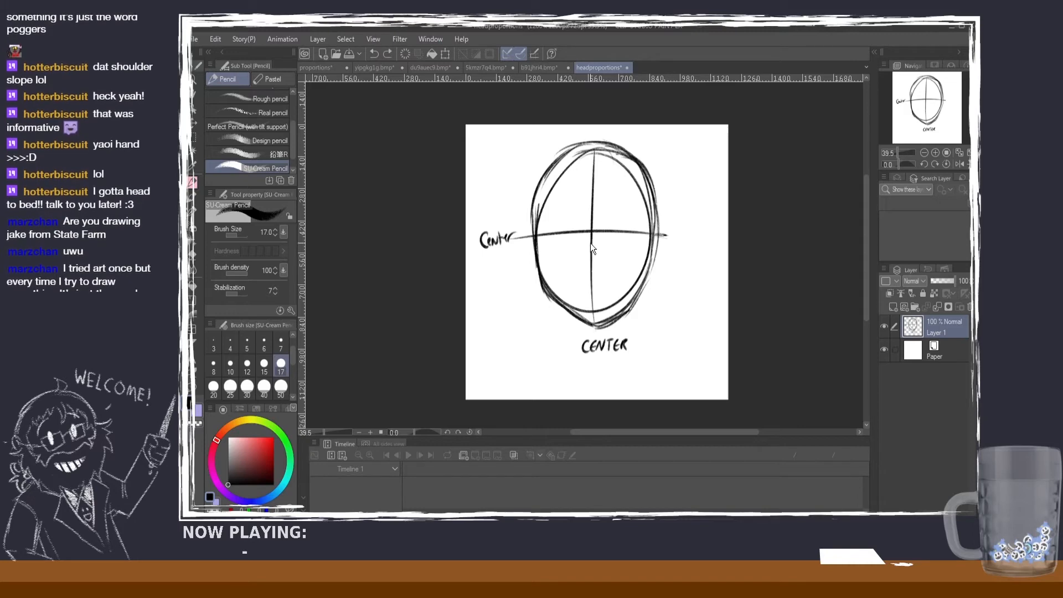
pyautogui.moveTo(590, 243); pyautogui.dragTo(592, 322)
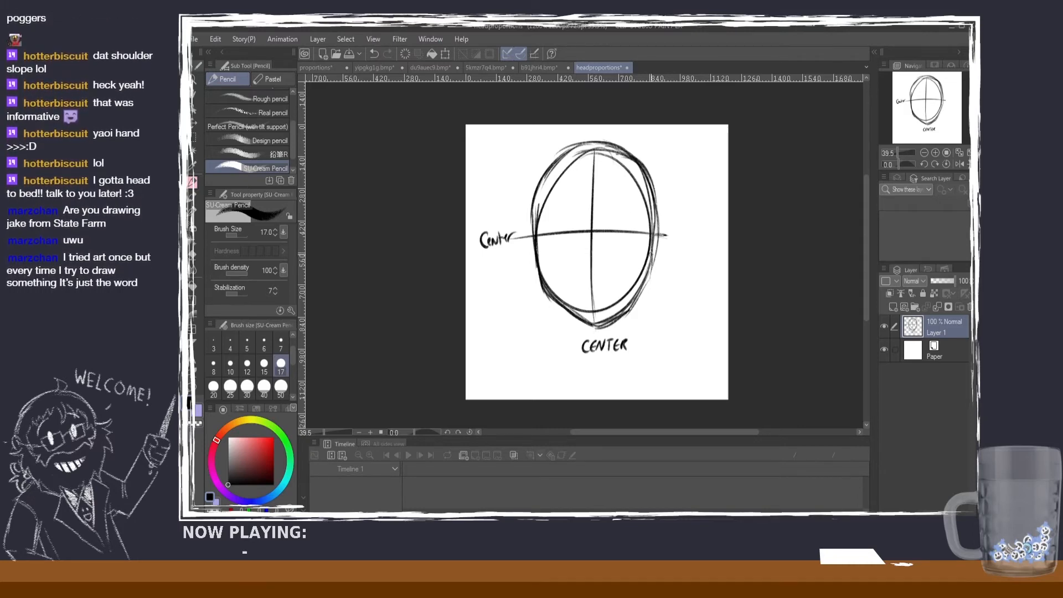
pyautogui.moveTo(654, 251); pyautogui.dragTo(616, 317)
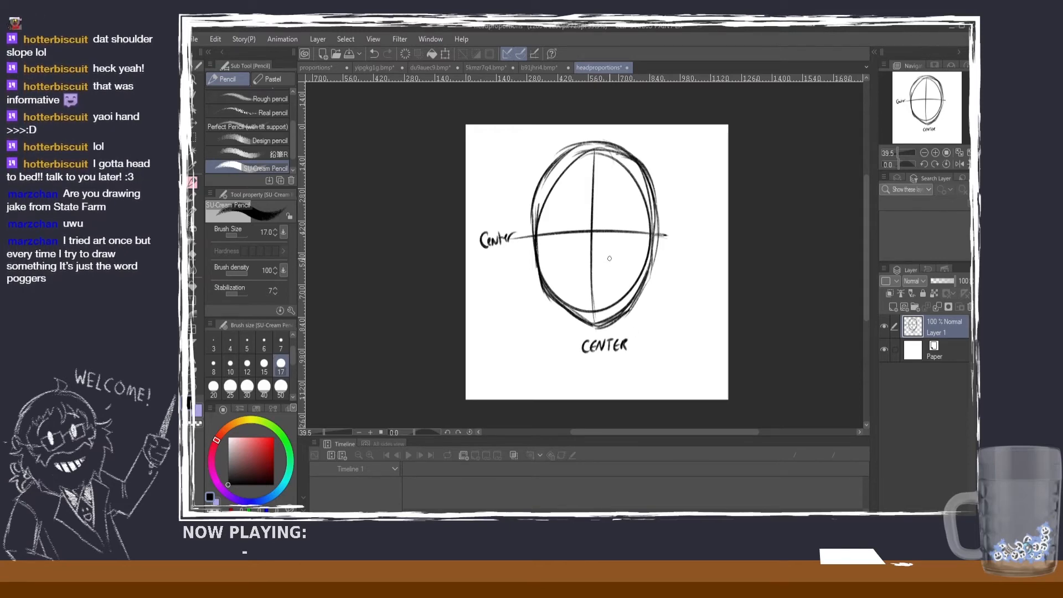
# Step: Scale down the head drawing together with its center labels
pyautogui.click(192, 119)
pyautogui.click(445, 54)
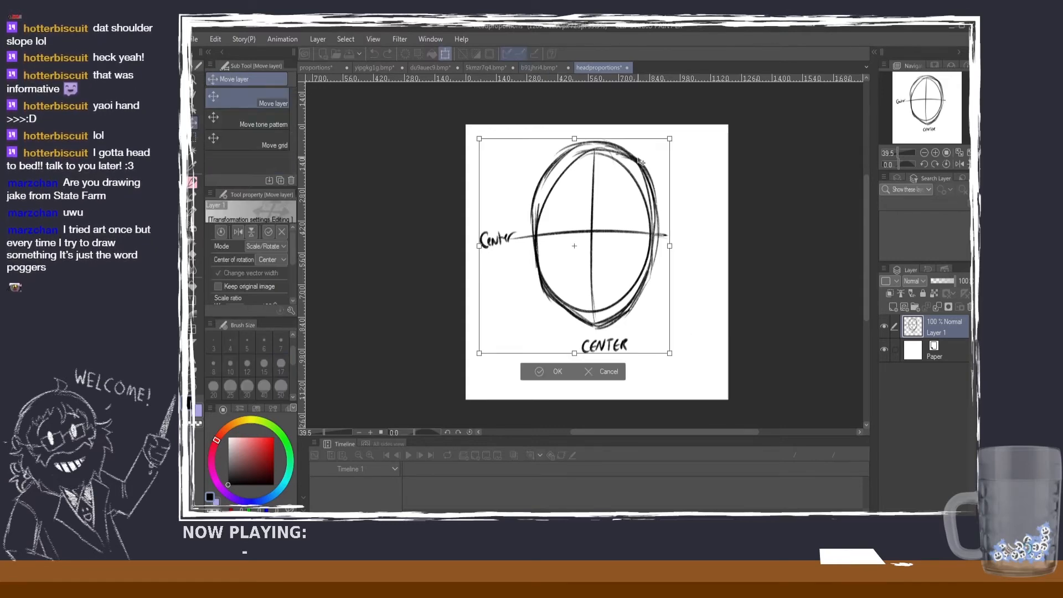
pyautogui.moveTo(665, 142); pyautogui.dragTo(620, 173)
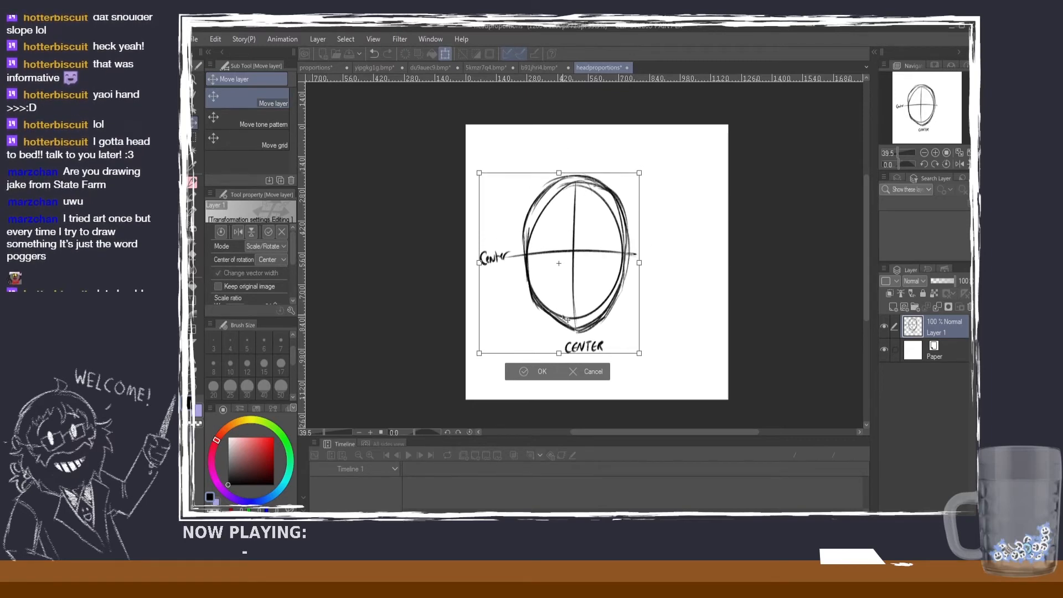
pyautogui.click(538, 372)
# Step: Look back at the body proportion guide, and move the labelled head drawing lower on the headproportions canvas
pyautogui.click(337, 68)
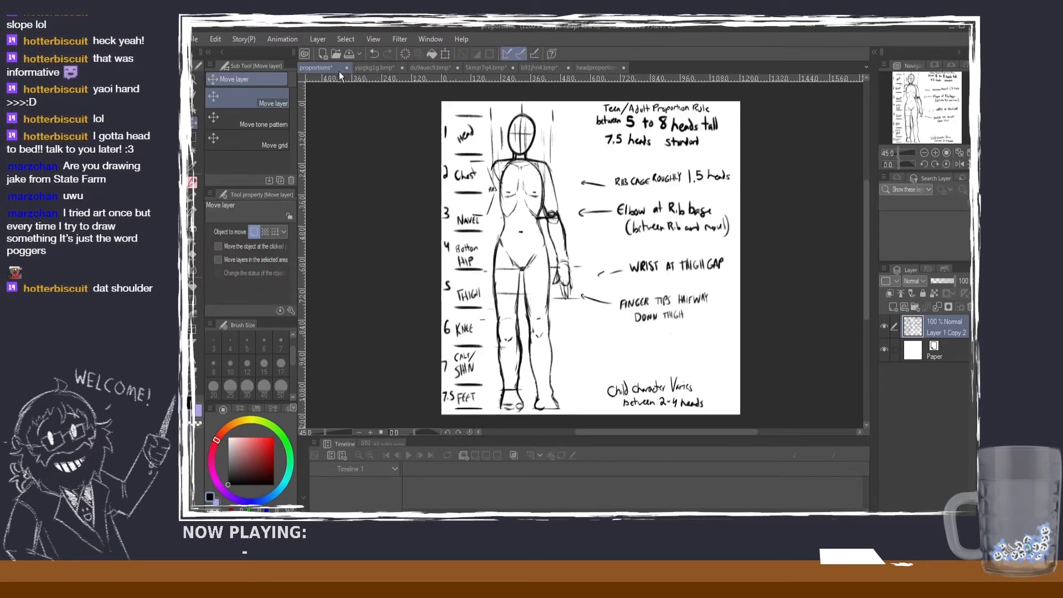
pyautogui.click(598, 67)
pyautogui.moveTo(597, 263)
pyautogui.mouseDown()
pyautogui.moveTo(595, 233)
pyautogui.moveTo(603, 295)
pyautogui.mouseUp()
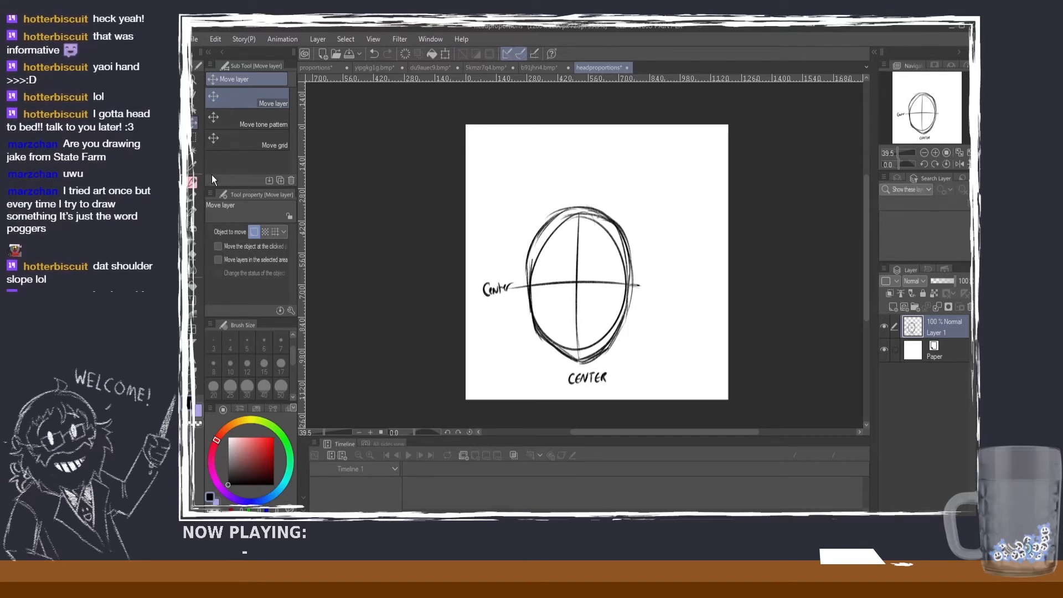
# Step: Reinforce the crown of the head outline with the SU-Cream Pencil, undoing unwanted strokes
pyautogui.press('p')
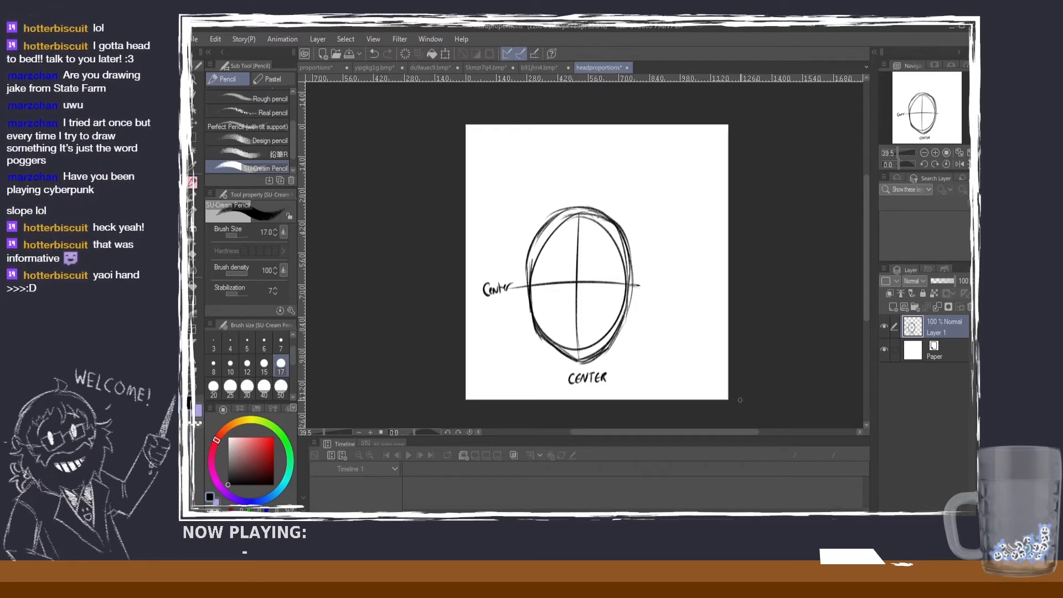
pyautogui.moveTo(573, 210)
pyautogui.mouseDown()
pyautogui.moveTo(610, 219)
pyautogui.moveTo(558, 213)
pyautogui.moveTo(596, 212)
pyautogui.moveTo(625, 247)
pyautogui.mouseUp()
pyautogui.hotkey('ctrl', 'z')
pyautogui.hotkey('ctrl', 'z')
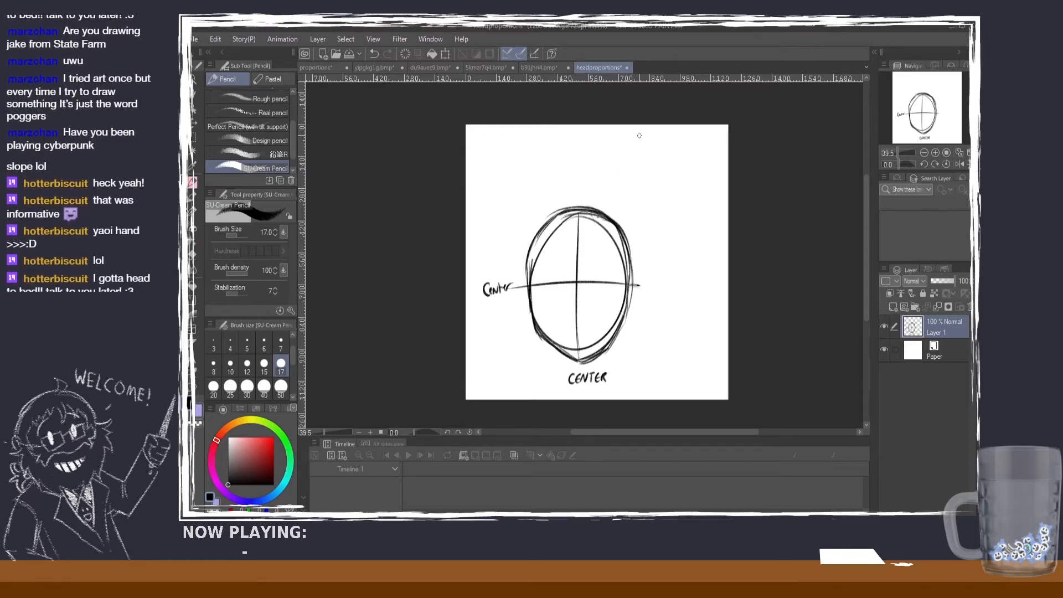
pyautogui.moveTo(641, 135); pyautogui.dragTo(641, 152)
pyautogui.hotkey('ctrl', 'z')
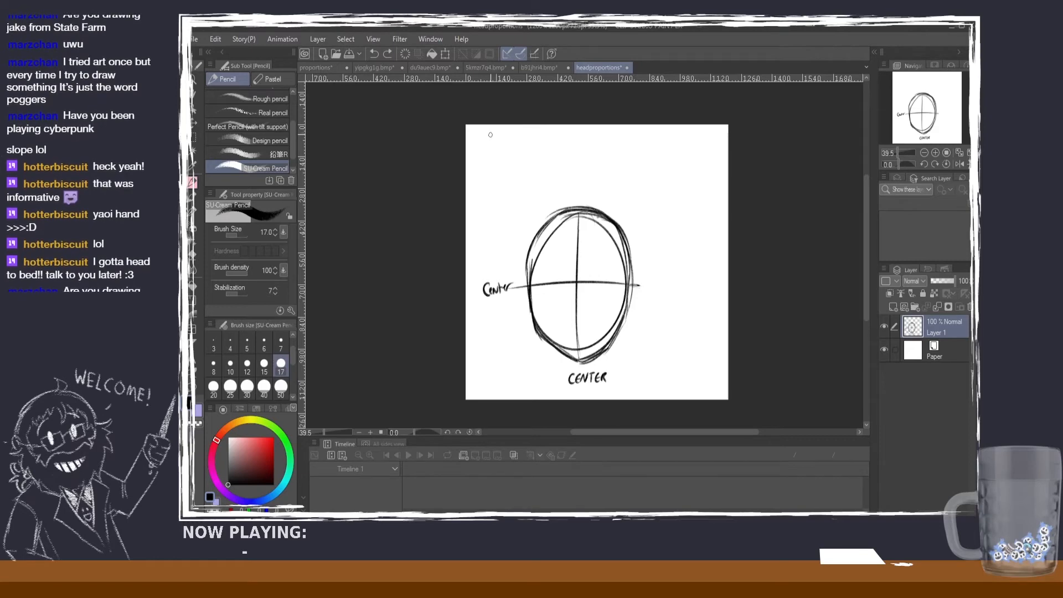
pyautogui.moveTo(490, 130); pyautogui.dragTo(490, 143)
pyautogui.hotkey('ctrl', 'z')
# Step: Write the note "Eyes are on the center axis of head" in the canvas's upper right corner with a size 12 pencil
pyautogui.press('[')
pyautogui.press('[')
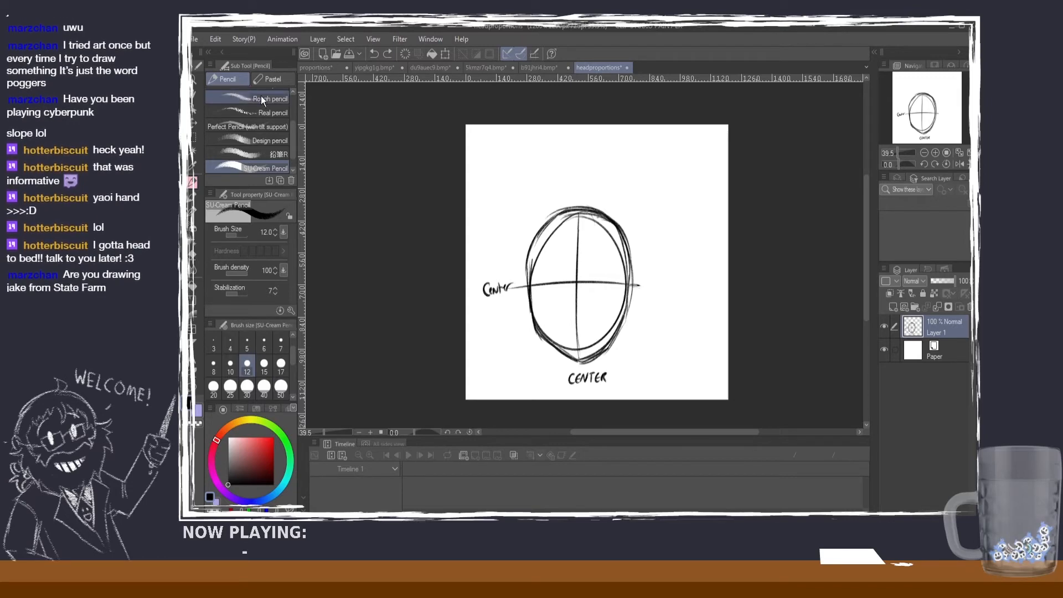
pyautogui.moveTo(622, 133)
pyautogui.mouseDown()
pyautogui.moveTo(634, 149)
pyautogui.moveTo(665, 146)
pyautogui.mouseUp()
pyautogui.hotkey('ctrl', 'z')
pyautogui.hotkey('ctrl', 'z')
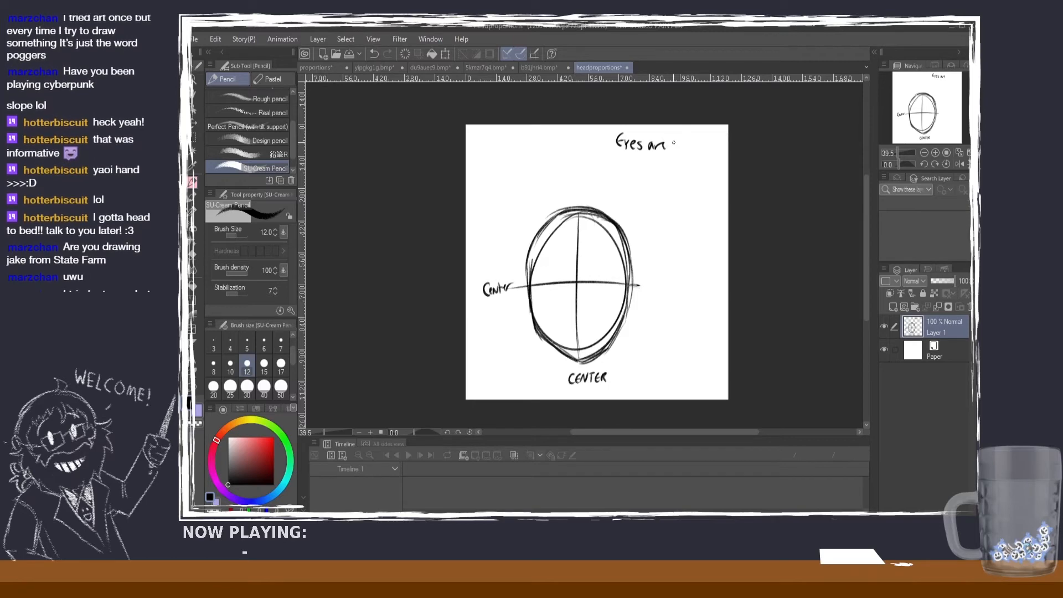
pyautogui.moveTo(679, 147); pyautogui.dragTo(696, 149)
pyautogui.moveTo(690, 141); pyautogui.dragTo(711, 145)
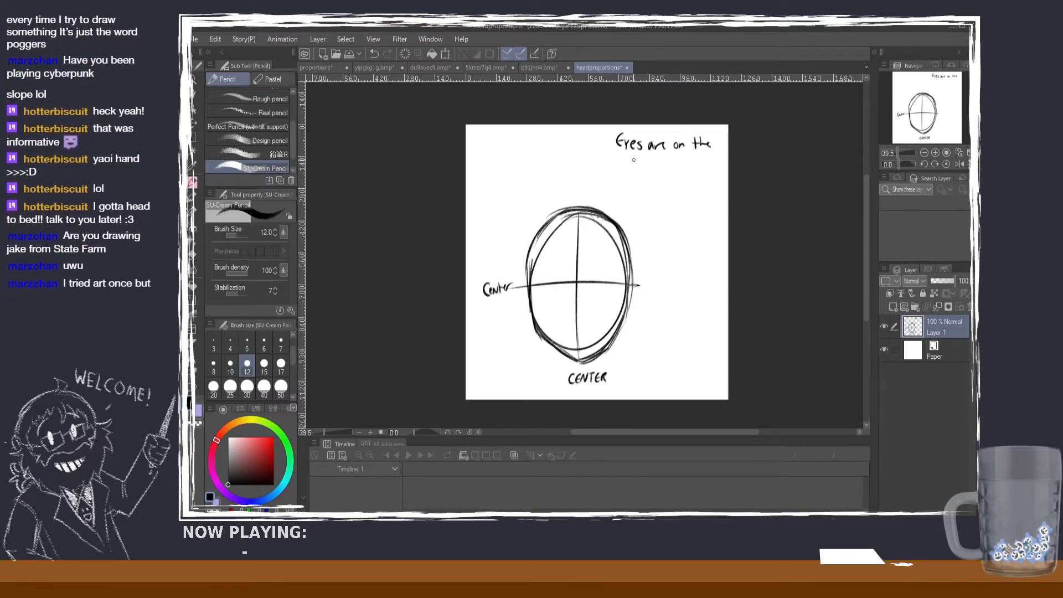
pyautogui.moveTo(636, 160); pyautogui.dragTo(663, 167)
pyautogui.moveTo(663, 166)
pyautogui.mouseDown()
pyautogui.moveTo(702, 164)
pyautogui.moveTo(645, 182)
pyautogui.moveTo(698, 187)
pyautogui.mouseUp()
pyautogui.hotkey('ctrl', 'z')
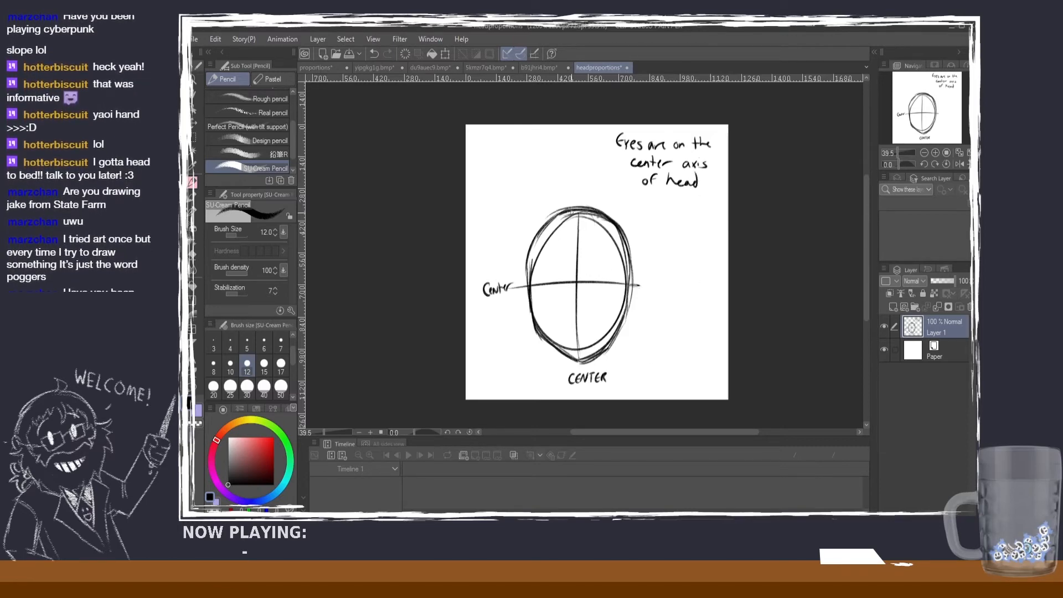
# Step: Sketch a light curved arc across the forehead and retrace the crown of the head, undoing unwanted strokes
pyautogui.moveTo(573, 216); pyautogui.dragTo(616, 222)
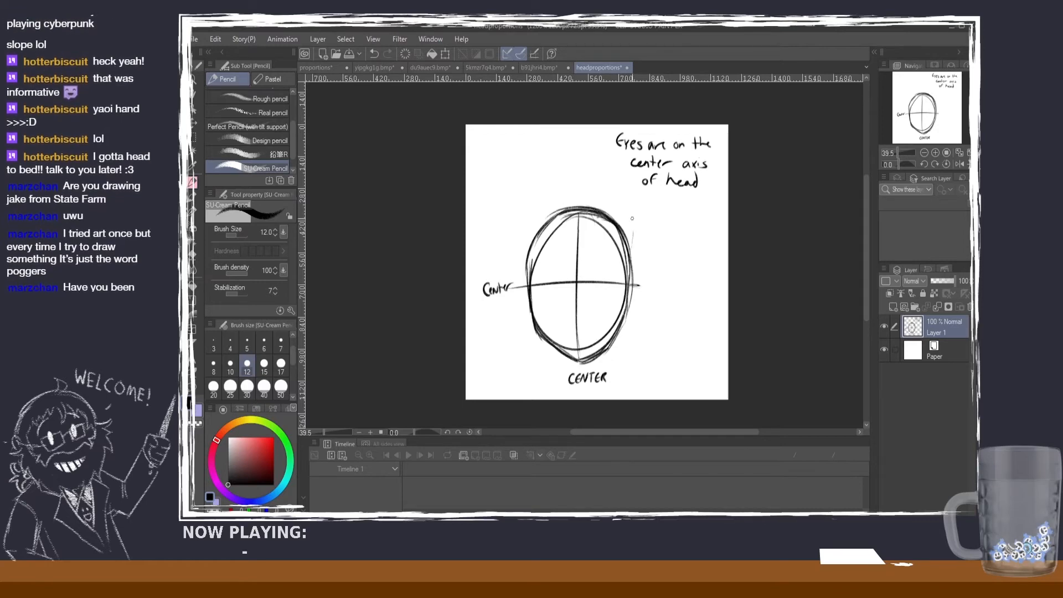
pyautogui.moveTo(603, 187)
pyautogui.mouseDown()
pyautogui.moveTo(634, 222)
pyautogui.moveTo(636, 284)
pyautogui.mouseUp()
pyautogui.hotkey('ctrl', 'z')
pyautogui.moveTo(581, 237)
pyautogui.mouseDown()
pyautogui.moveTo(608, 262)
pyautogui.moveTo(585, 235)
pyautogui.moveTo(552, 231)
pyautogui.mouseUp()
pyautogui.hotkey('ctrl', 'z')
pyautogui.moveTo(531, 274)
pyautogui.mouseDown()
pyautogui.moveTo(584, 234)
pyautogui.moveTo(548, 242)
pyautogui.moveTo(526, 270)
pyautogui.moveTo(571, 233)
pyautogui.moveTo(601, 240)
pyautogui.moveTo(630, 279)
pyautogui.mouseUp()
pyautogui.moveTo(587, 235); pyautogui.dragTo(624, 256)
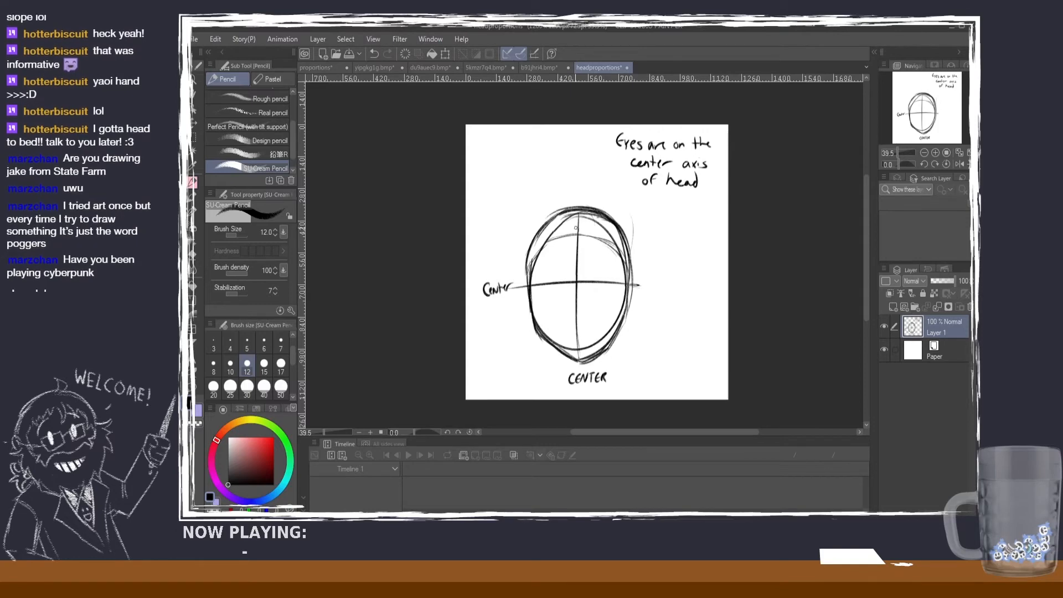
pyautogui.moveTo(551, 206); pyautogui.dragTo(605, 213)
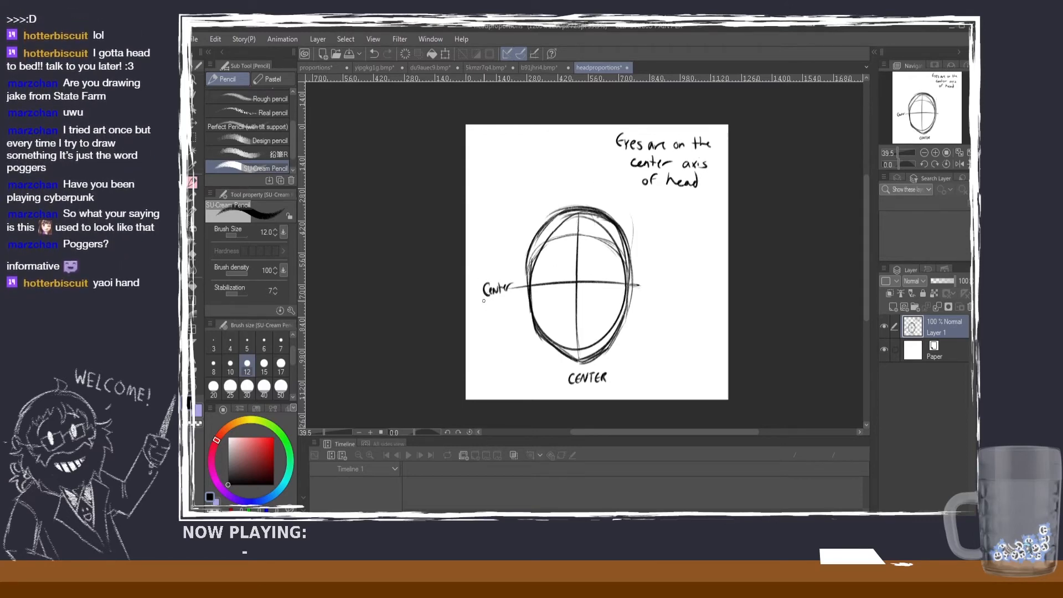
# Step: Add the word "Axis" beneath the "Center" label beside the horizontal line
pyautogui.moveTo(483, 308); pyautogui.dragTo(488, 308)
pyautogui.hotkey('ctrl', 'z')
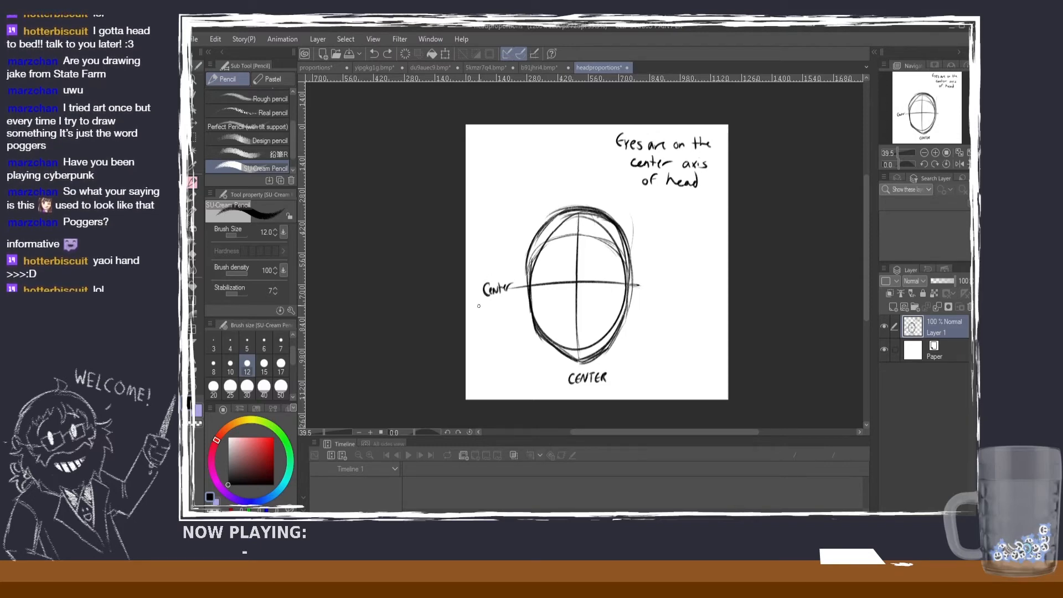
pyautogui.moveTo(483, 309); pyautogui.dragTo(490, 307)
pyautogui.moveTo(495, 303); pyautogui.dragTo(497, 305)
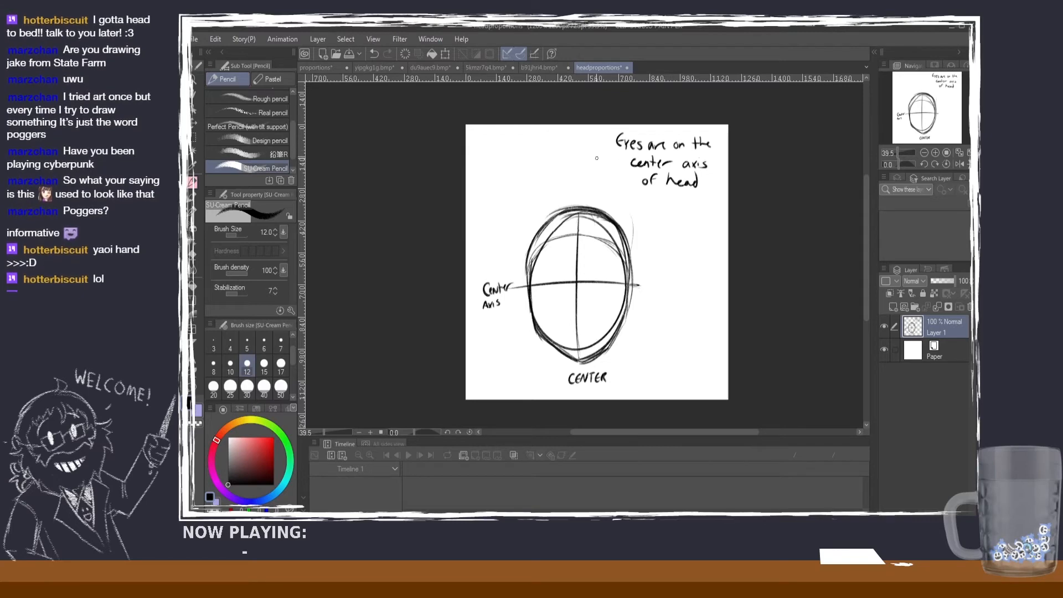
# Step: Replace the word "center" with "Horizontal" in the note about the eyes
pyautogui.moveTo(581, 155)
pyautogui.mouseDown()
pyautogui.moveTo(580, 167)
pyautogui.moveTo(617, 160)
pyautogui.mouseUp()
pyautogui.moveTo(621, 161)
pyautogui.mouseDown()
pyautogui.moveTo(594, 161)
pyautogui.moveTo(667, 164)
pyautogui.moveTo(575, 165)
pyautogui.moveTo(655, 160)
pyautogui.moveTo(618, 169)
pyautogui.mouseUp()
pyautogui.click(193, 254)
pyautogui.click(193, 181)
pyautogui.moveTo(624, 157)
pyautogui.mouseDown()
pyautogui.moveTo(624, 168)
pyautogui.moveTo(671, 165)
pyautogui.mouseUp()
pyautogui.moveTo(673, 157); pyautogui.dragTo(675, 166)
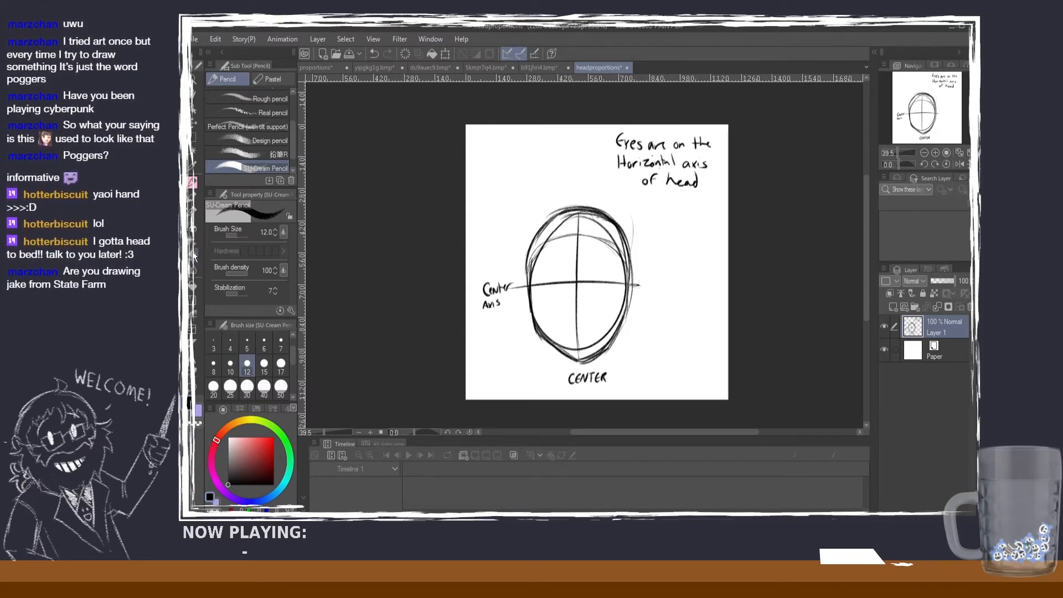
# Step: Erase both center labels, and label the horizontal line "X" and the vertical line "Y" instead
pyautogui.press('e')
pyautogui.moveTo(508, 282)
pyautogui.mouseDown()
pyautogui.moveTo(494, 275)
pyautogui.moveTo(503, 297)
pyautogui.moveTo(483, 297)
pyautogui.mouseUp()
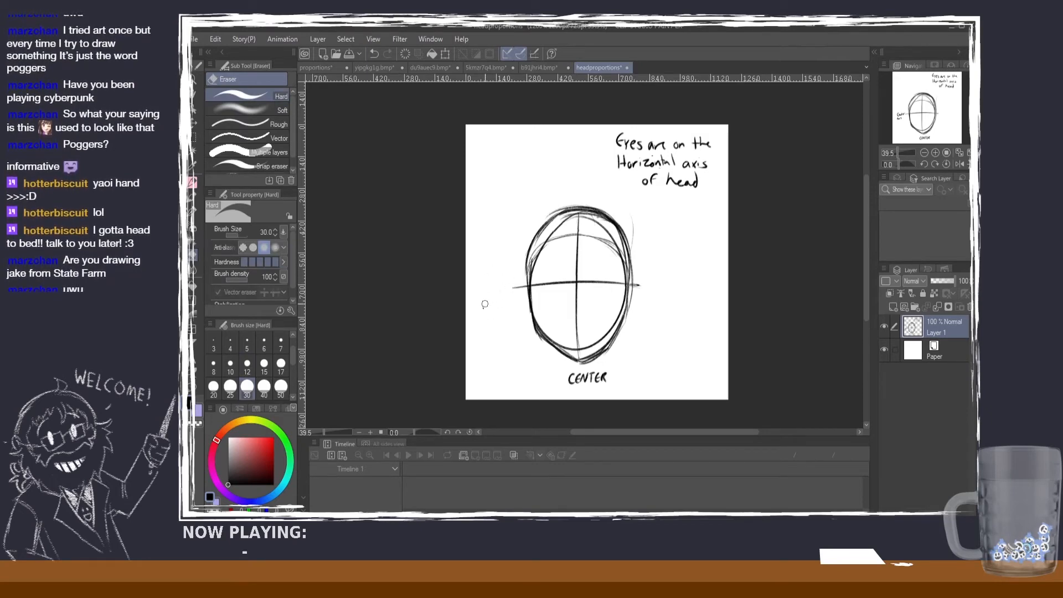
pyautogui.press('p')
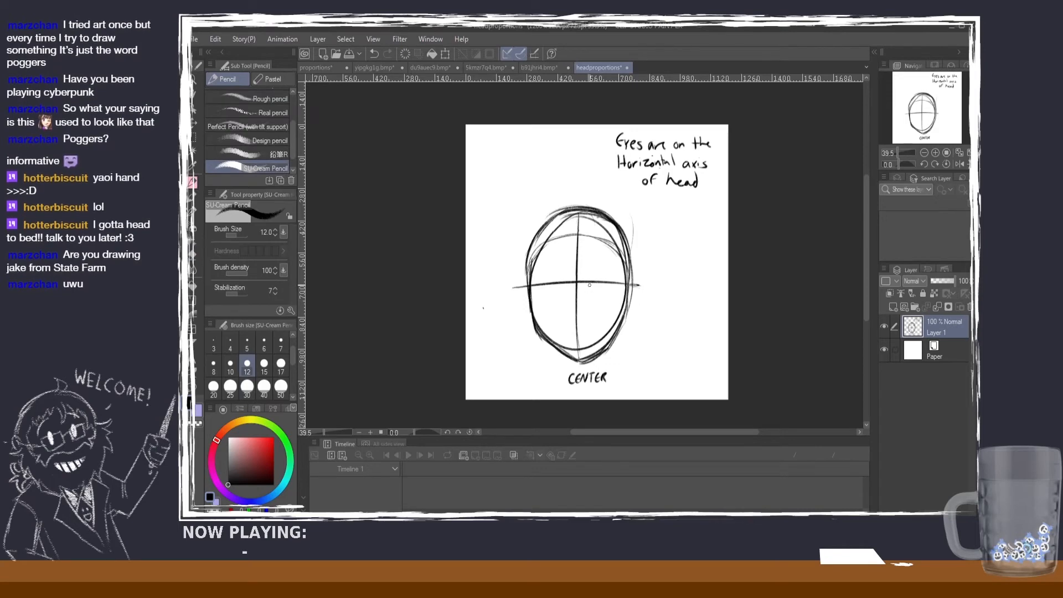
pyautogui.moveTo(577, 275); pyautogui.dragTo(575, 290)
pyautogui.hotkey('ctrl', 'z')
pyautogui.hotkey('ctrl', 'z')
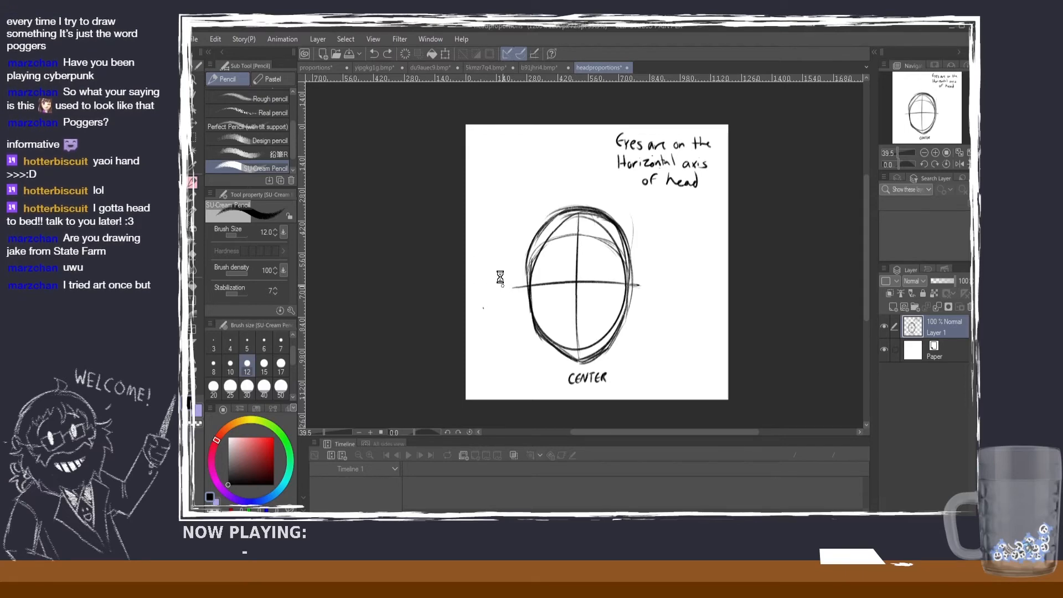
pyautogui.moveTo(498, 286); pyautogui.dragTo(496, 294)
pyautogui.press('e')
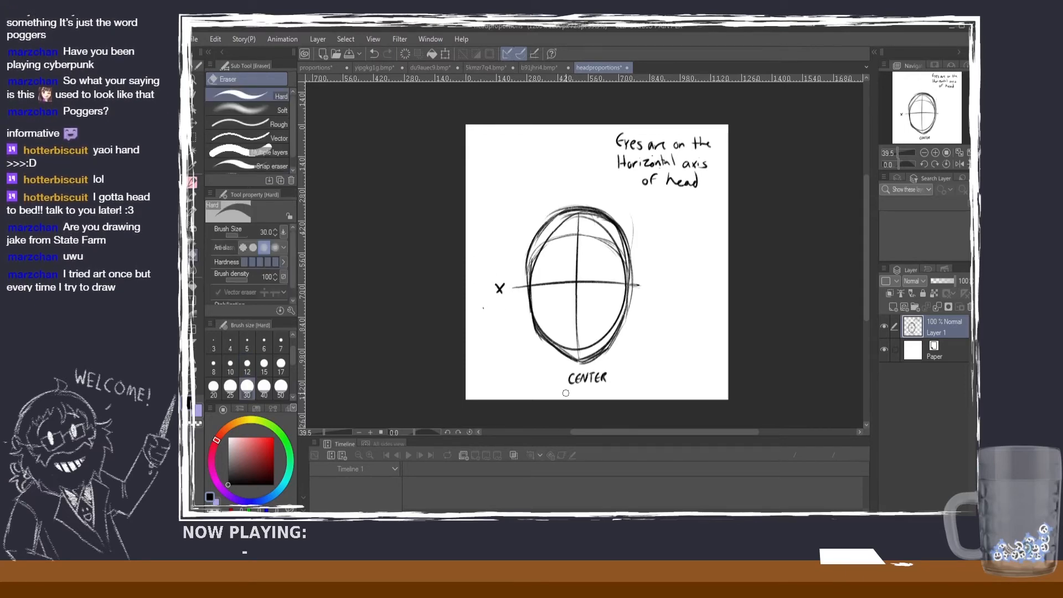
pyautogui.moveTo(570, 381)
pyautogui.mouseDown()
pyautogui.moveTo(611, 378)
pyautogui.moveTo(581, 371)
pyautogui.moveTo(579, 387)
pyautogui.mouseUp()
pyautogui.press('p')
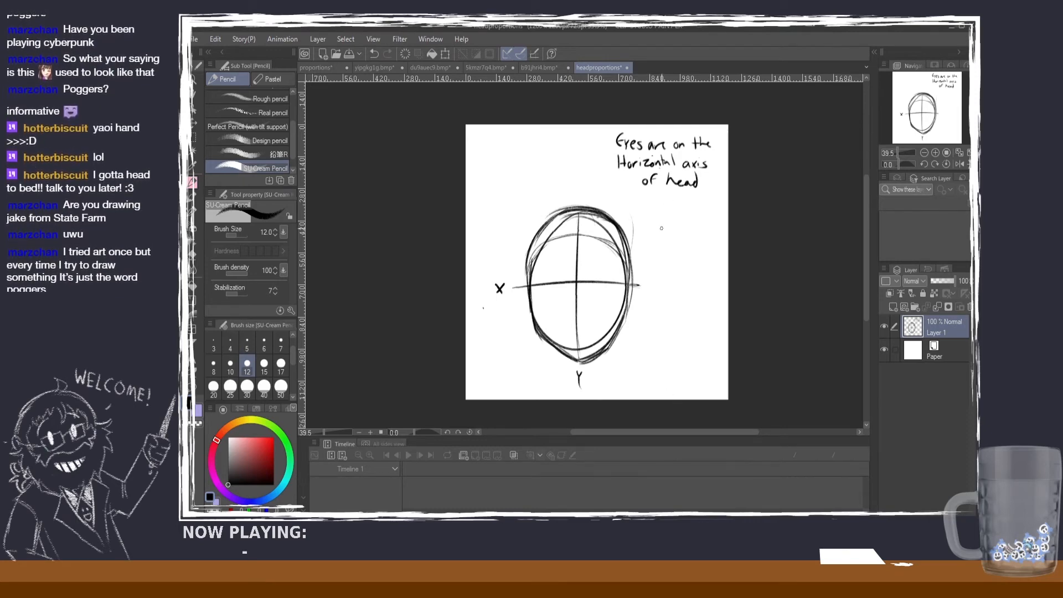
# Step: Write the note "Nose is Vertical Axis" to the right of the head
pyautogui.moveTo(650, 230)
pyautogui.mouseDown()
pyautogui.moveTo(664, 217)
pyautogui.moveTo(690, 226)
pyautogui.moveTo(663, 245)
pyautogui.moveTo(699, 251)
pyautogui.moveTo(674, 272)
pyautogui.moveTo(687, 272)
pyautogui.mouseUp()
pyautogui.click(688, 215)
pyautogui.click(684, 258)
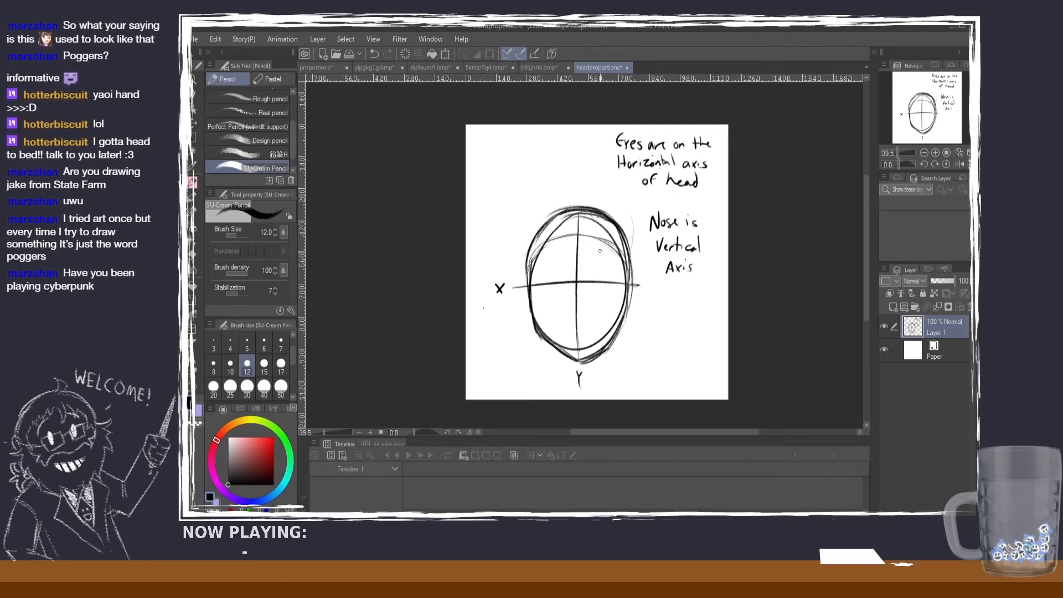
# Step: Mark the nose position with short ticks on the vertical line above and below the horizontal line, undoing unwanted strokes
pyautogui.moveTo(581, 283)
pyautogui.mouseDown()
pyautogui.moveTo(569, 281)
pyautogui.moveTo(576, 320)
pyautogui.moveTo(571, 309)
pyautogui.mouseUp()
pyautogui.hotkey('ctrl', 'z')
pyautogui.hotkey('ctrl', 'z')
pyautogui.hotkey('ctrl', 'z')
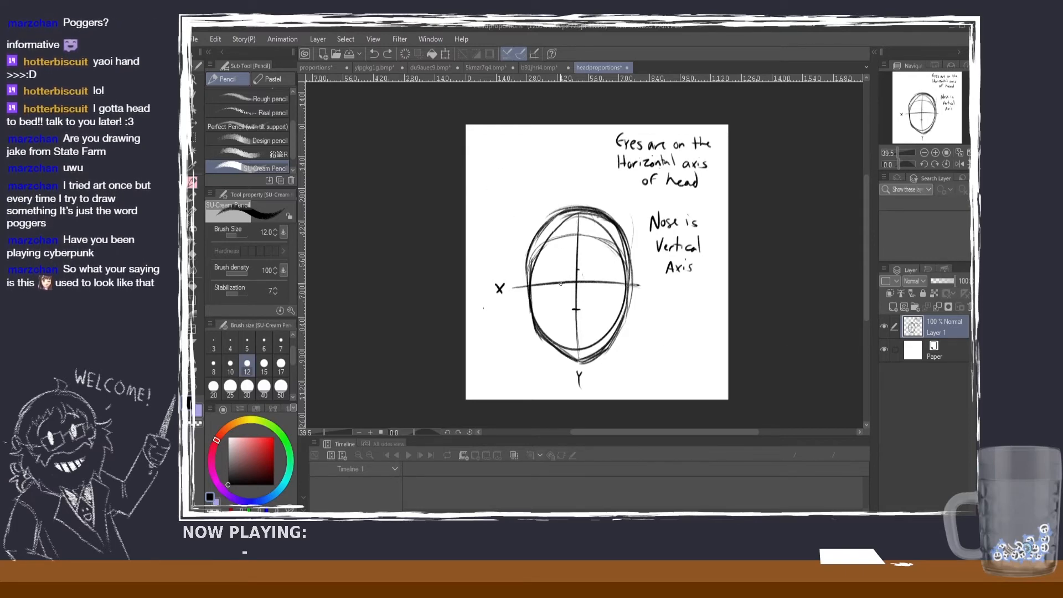
# Step: Select the note about the eyes, move it to the canvas's upper left corner, and deselect it
pyautogui.press('m')
pyautogui.moveTo(594, 125)
pyautogui.mouseDown()
pyautogui.moveTo(656, 167)
pyautogui.moveTo(723, 190)
pyautogui.mouseUp()
pyautogui.press('k')
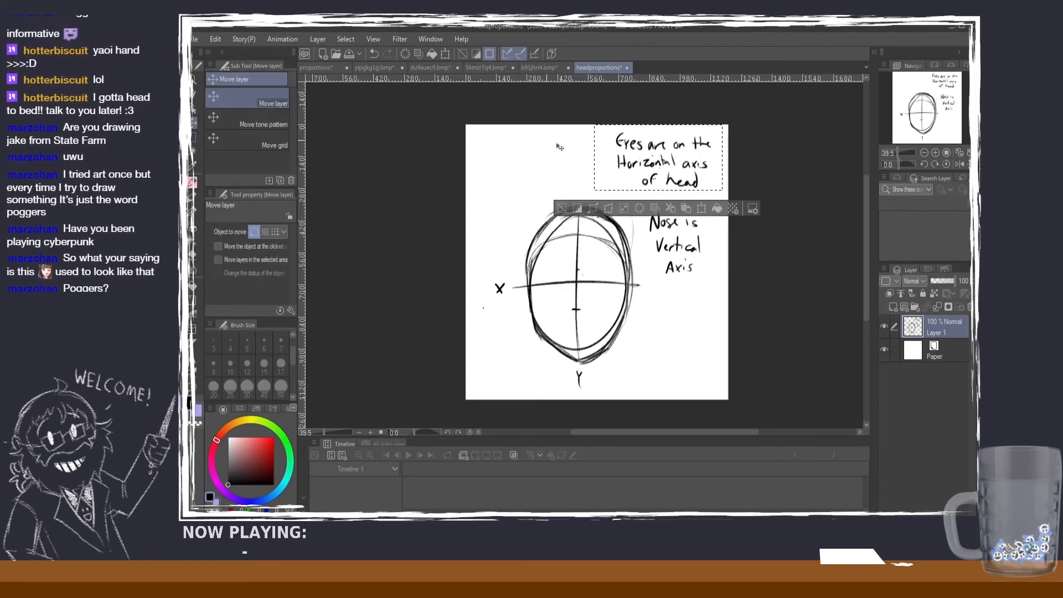
pyautogui.moveTo(559, 146); pyautogui.dragTo(430, 145)
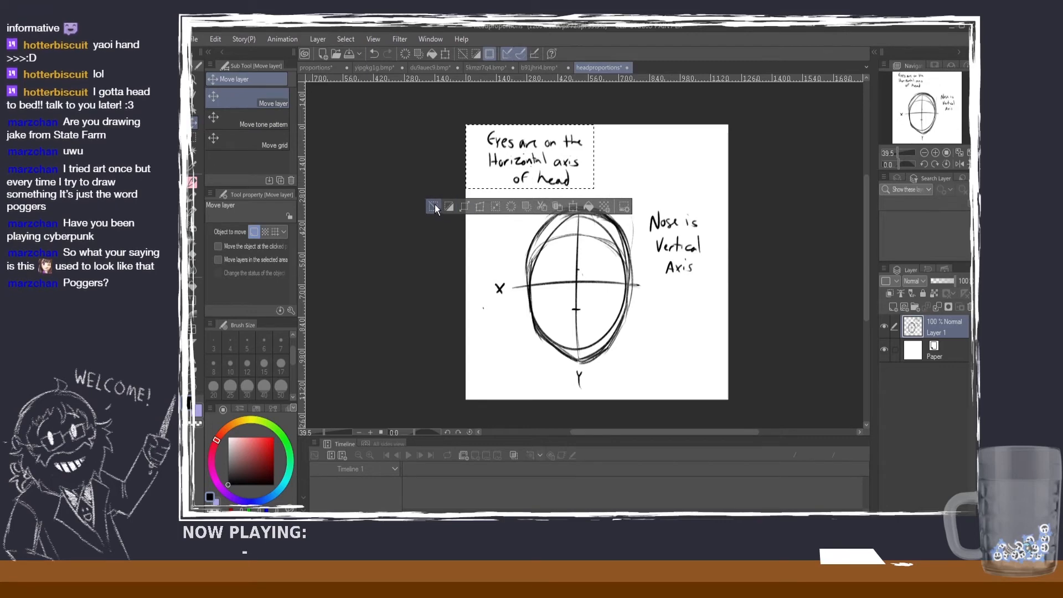
pyautogui.click(435, 208)
# Step: Move the "Nose is Vertical Axis" note up beside the note about the eyes, and deselect it
pyautogui.click(193, 141)
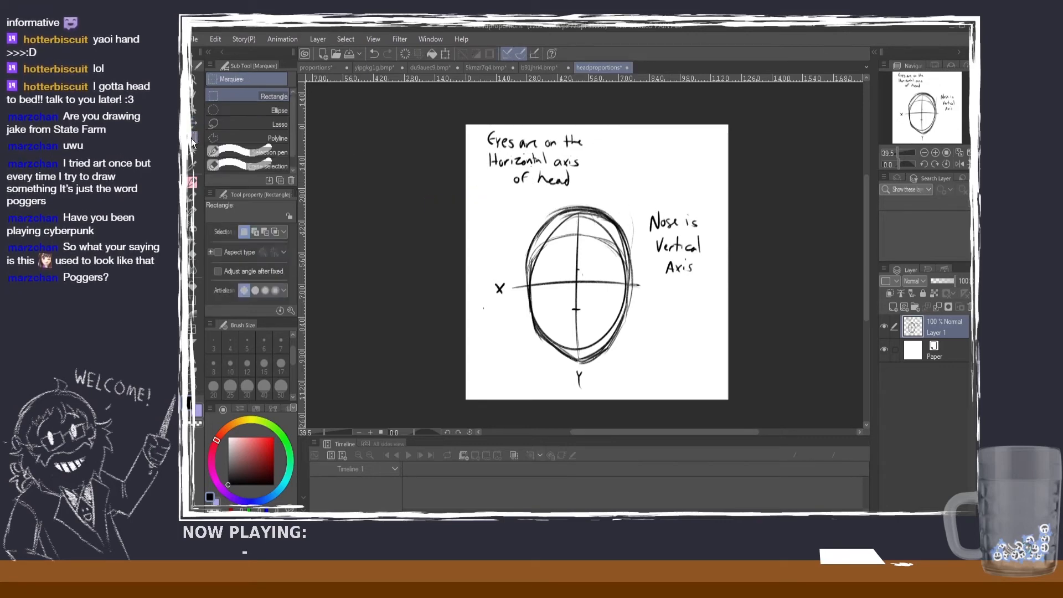
pyautogui.moveTo(646, 200)
pyautogui.mouseDown()
pyautogui.moveTo(708, 278)
pyautogui.moveTo(678, 204)
pyautogui.moveTo(653, 179)
pyautogui.mouseUp()
pyautogui.click(193, 123)
pyautogui.click(556, 216)
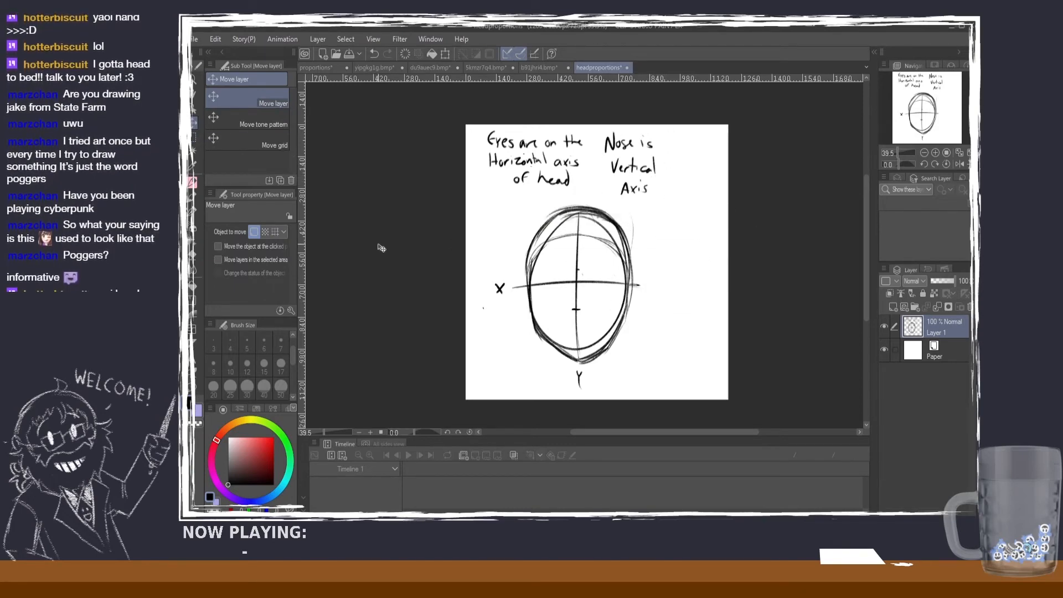
# Step: Write the note "Eyes are an eyes length apart" to the right of the head with the pencil
pyautogui.click(193, 181)
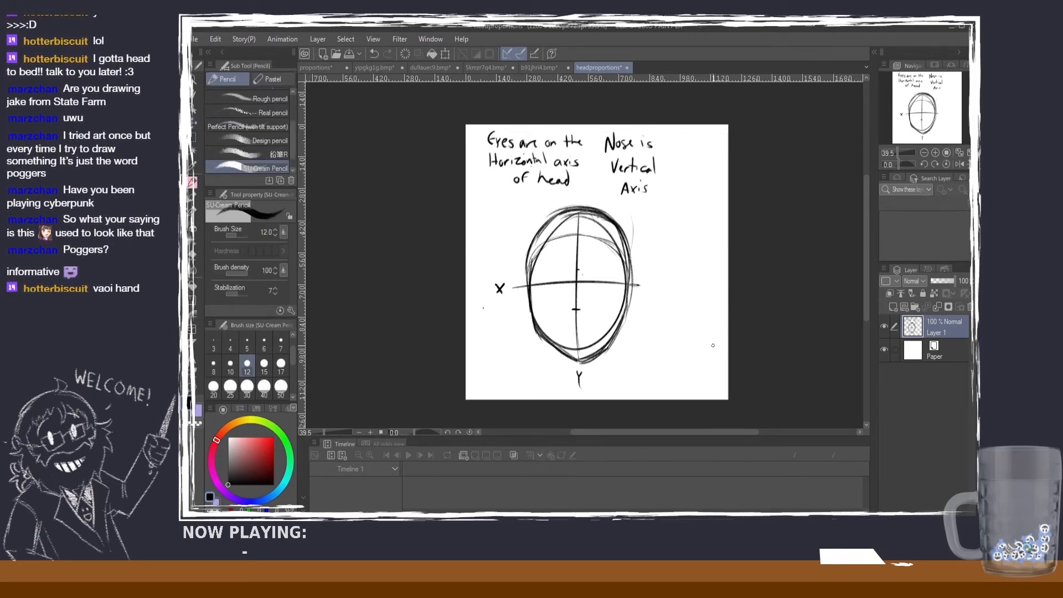
pyautogui.scroll(1, 711, 344)
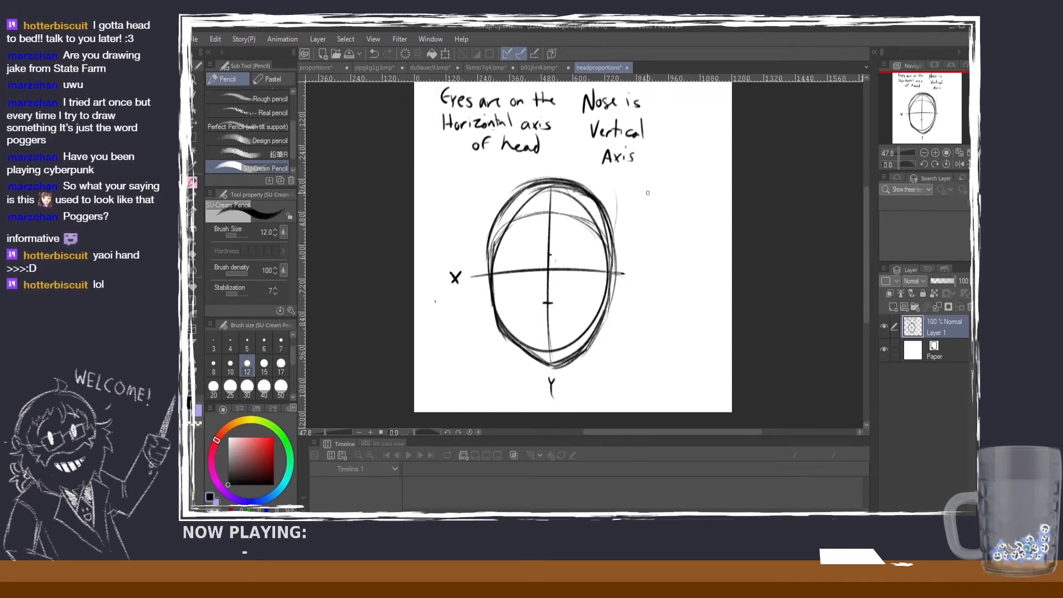
pyautogui.moveTo(642, 189); pyautogui.dragTo(645, 202)
pyautogui.moveTo(652, 194)
pyautogui.mouseDown()
pyautogui.moveTo(692, 185)
pyautogui.moveTo(642, 213)
pyautogui.moveTo(690, 212)
pyautogui.moveTo(647, 234)
pyautogui.moveTo(670, 244)
pyautogui.moveTo(668, 226)
pyautogui.moveTo(712, 227)
pyautogui.mouseUp()
pyautogui.hotkey('ctrl', 'z')
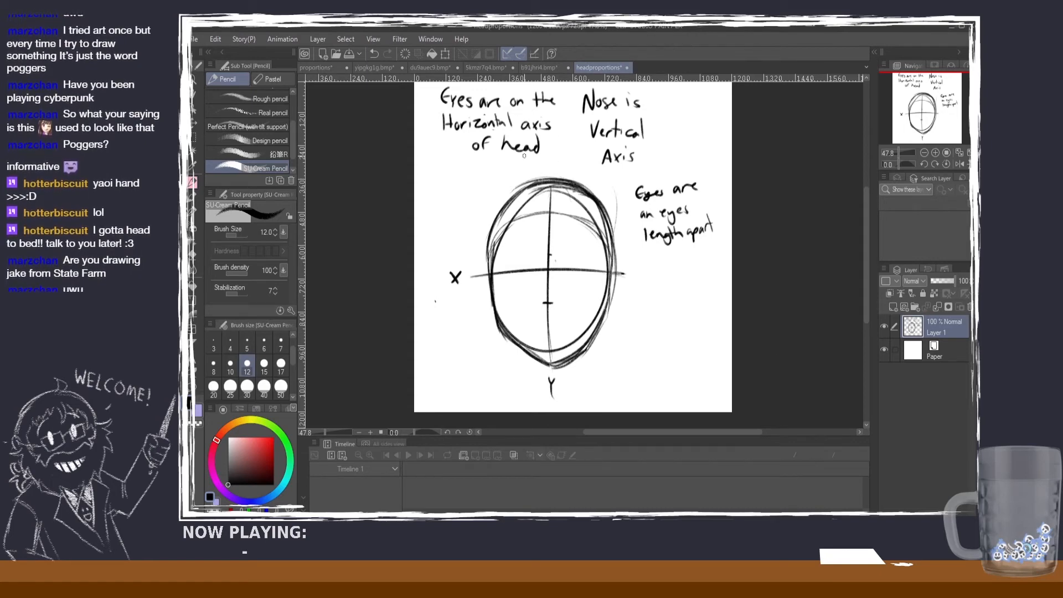
# Step: Switch to the b91jhri4 reference sheet and bring the front-view character's face into close view
pyautogui.click(532, 66)
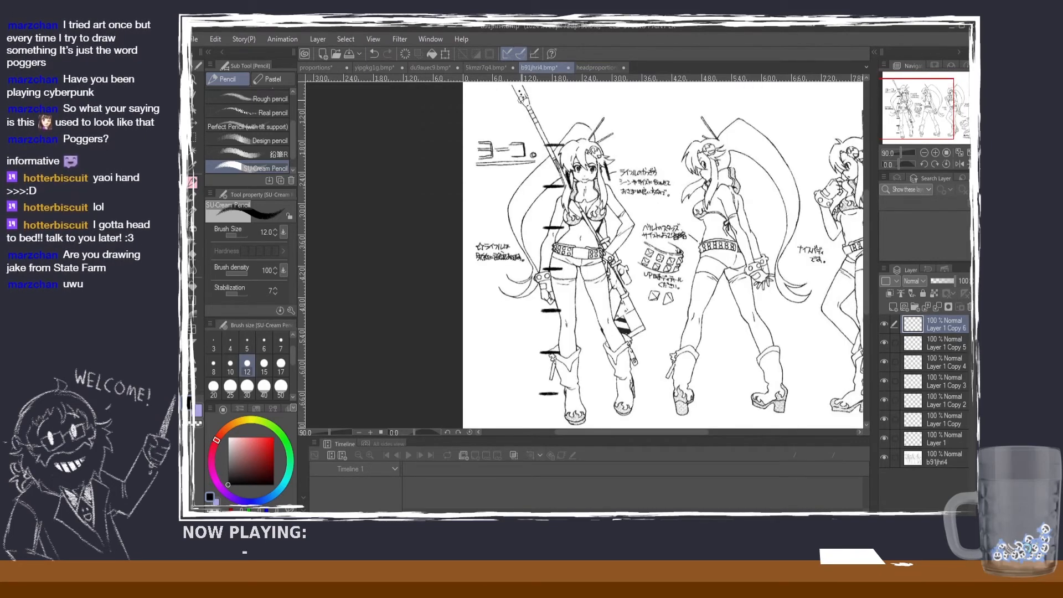
pyautogui.scroll(5, 490, 67)
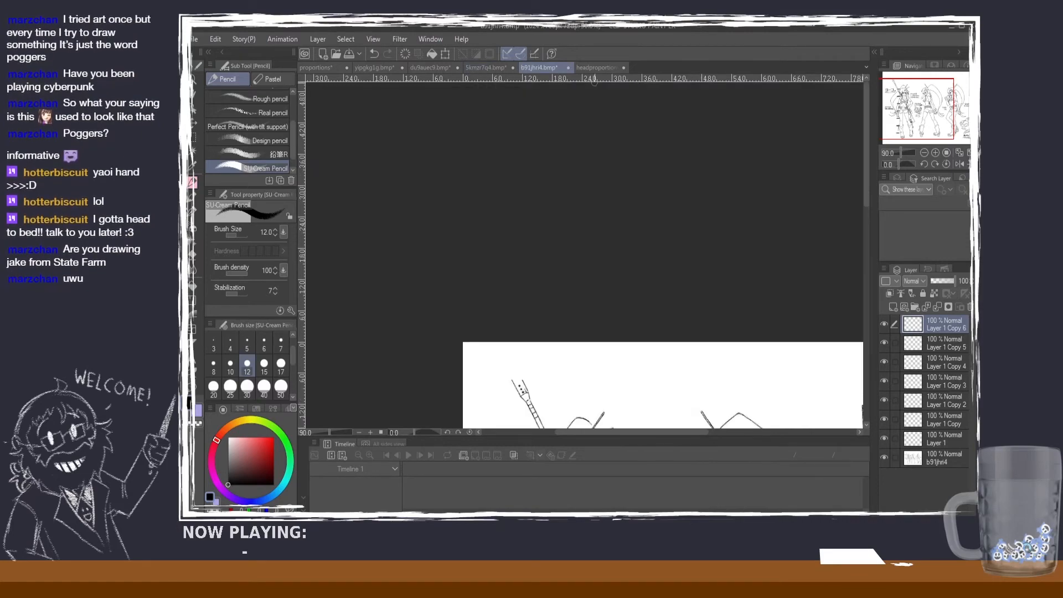
pyautogui.scroll(-1, 741, 239)
pyautogui.moveTo(867, 180); pyautogui.dragTo(867, 236)
pyautogui.scroll(10, 546, 310)
pyautogui.scroll(8, 603, 336)
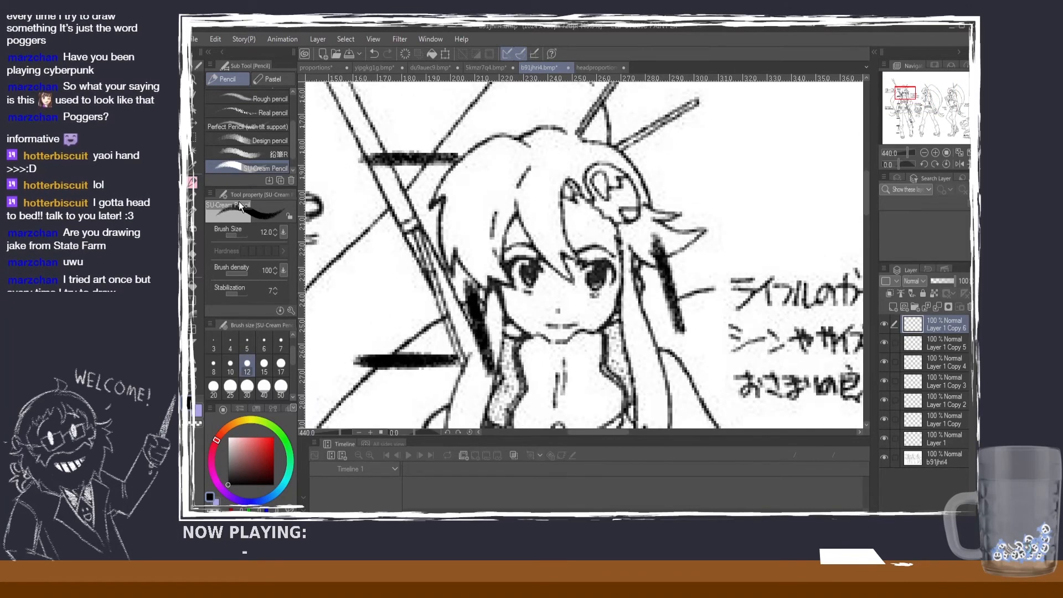
# Step: Undo the black vertical marks on and beside the character's face, and set the pencil to size 4 in red
pyautogui.click(265, 344)
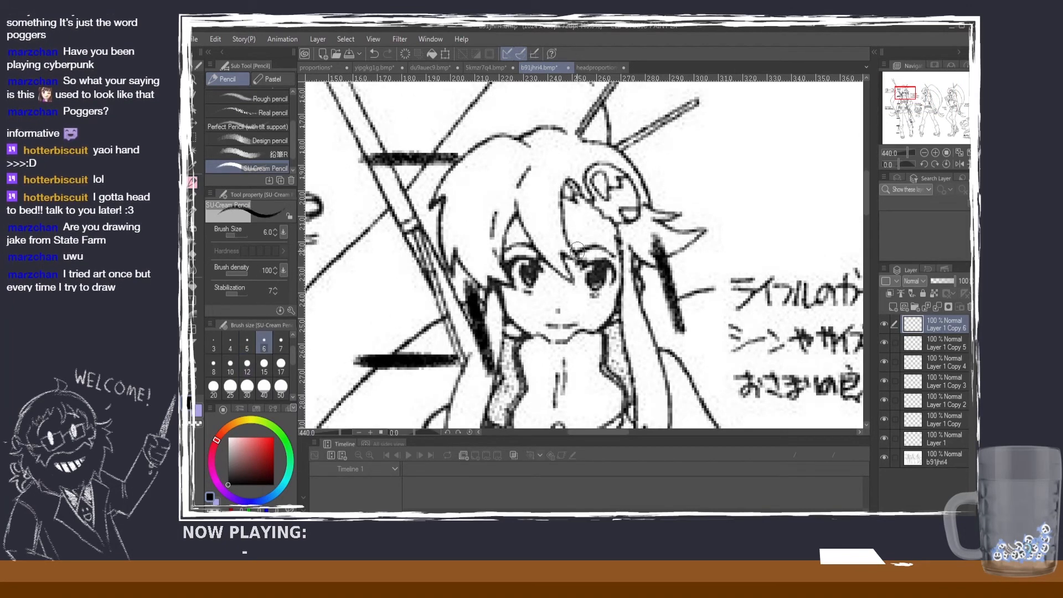
pyautogui.moveTo(576, 239); pyautogui.dragTo(579, 291)
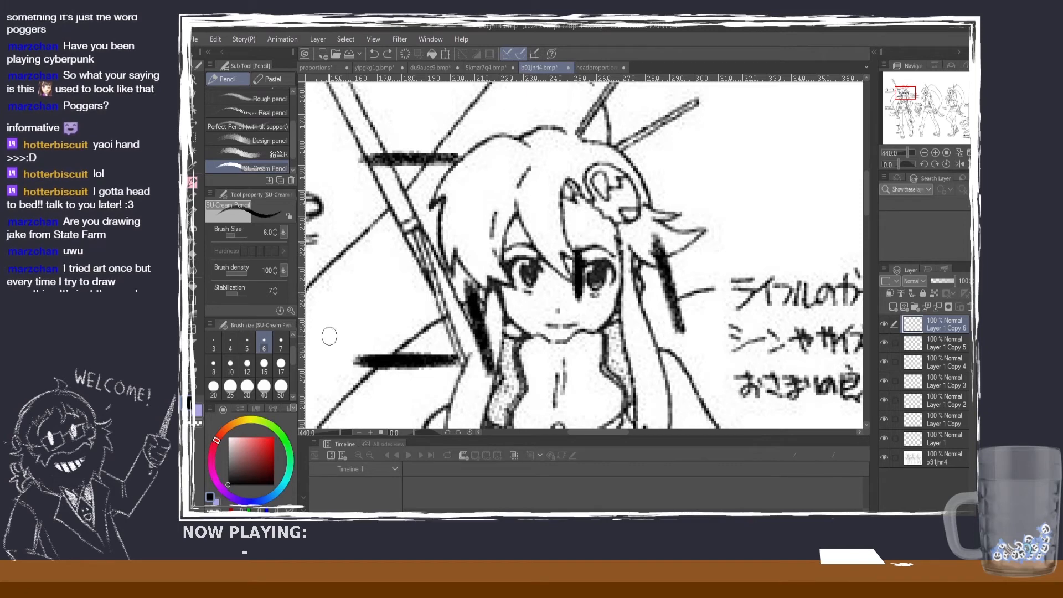
pyautogui.click(230, 343)
pyautogui.click(255, 439)
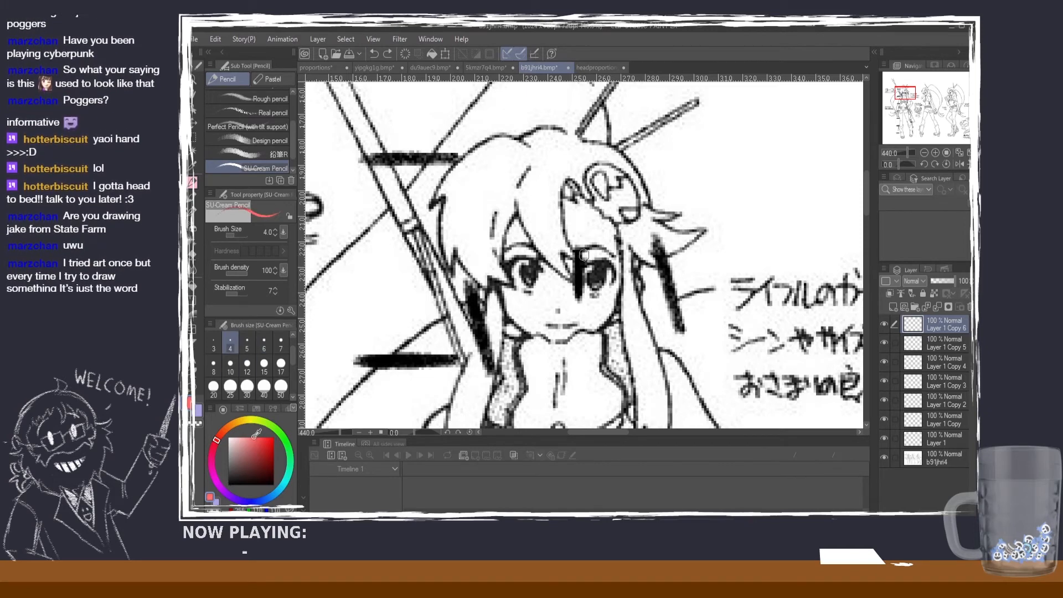
pyautogui.hotkey('ctrl', 'z')
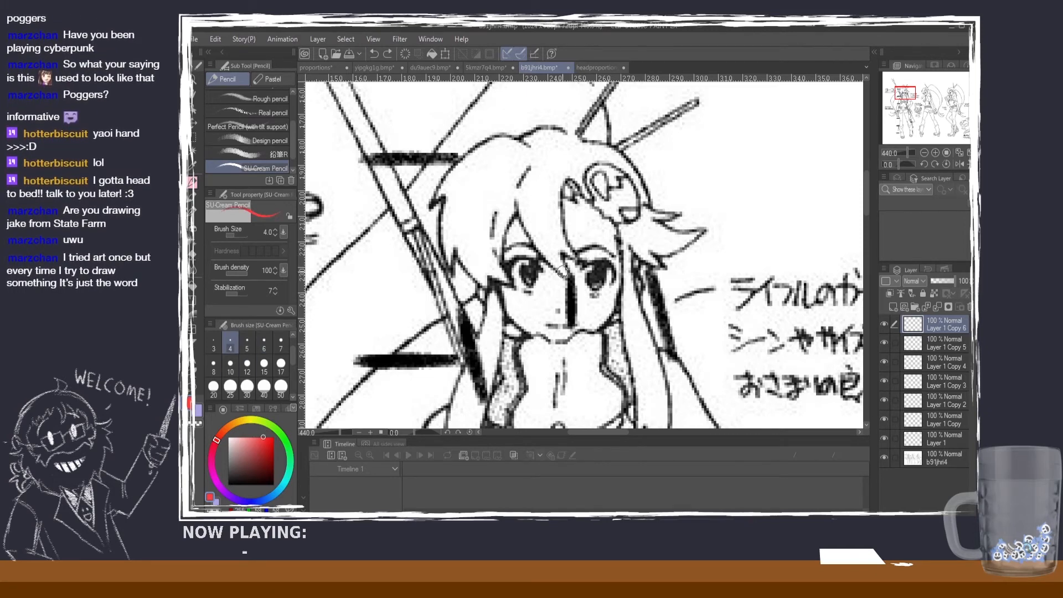
pyautogui.hotkey('ctrl', 'z')
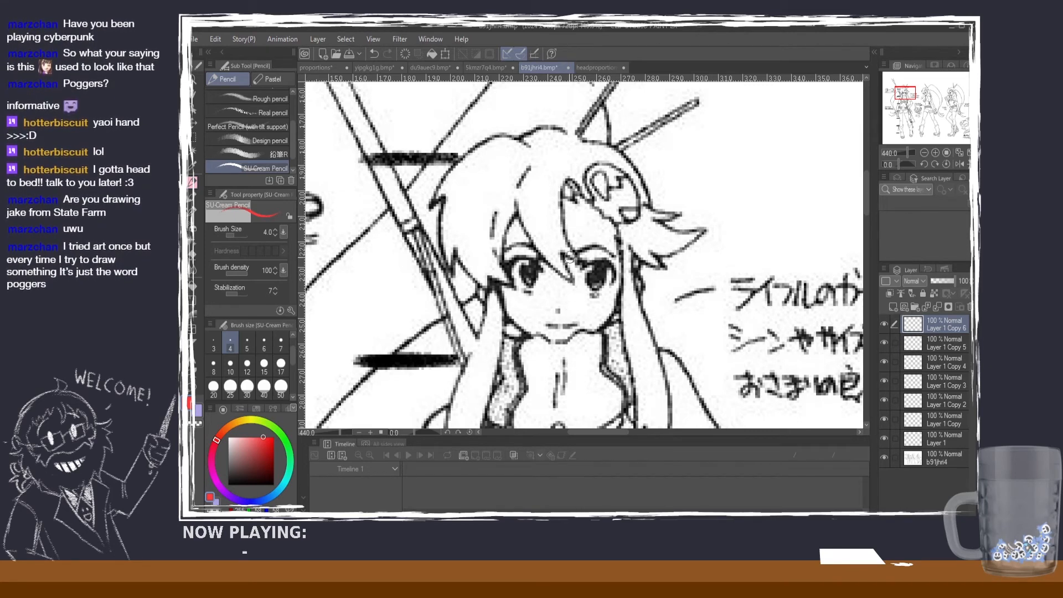
pyautogui.moveTo(572, 246); pyautogui.dragTo(576, 297)
pyautogui.moveTo(615, 249); pyautogui.dragTo(618, 302)
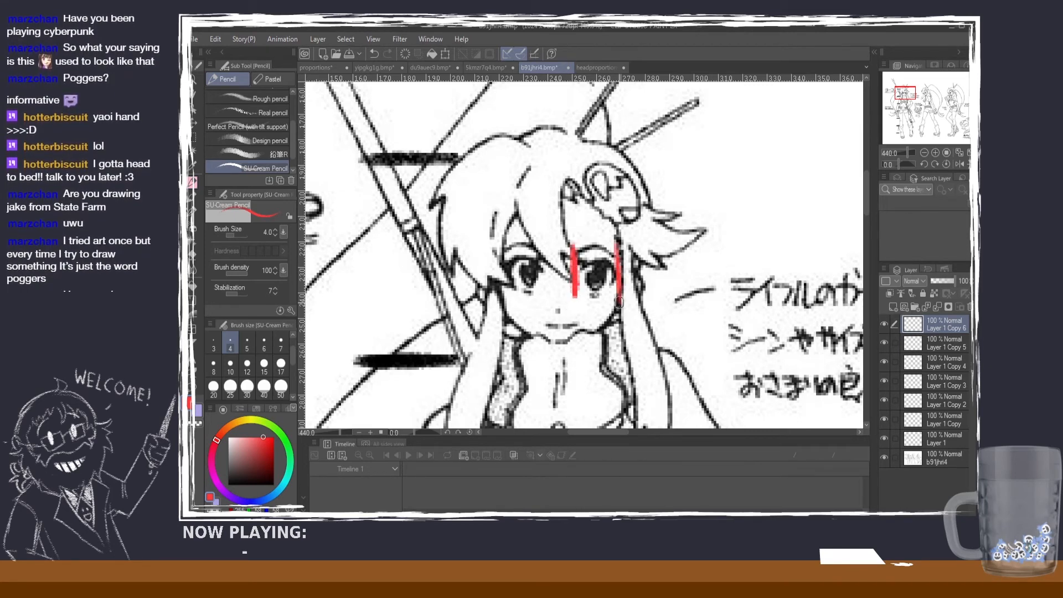
pyautogui.moveTo(541, 247); pyautogui.dragTo(546, 303)
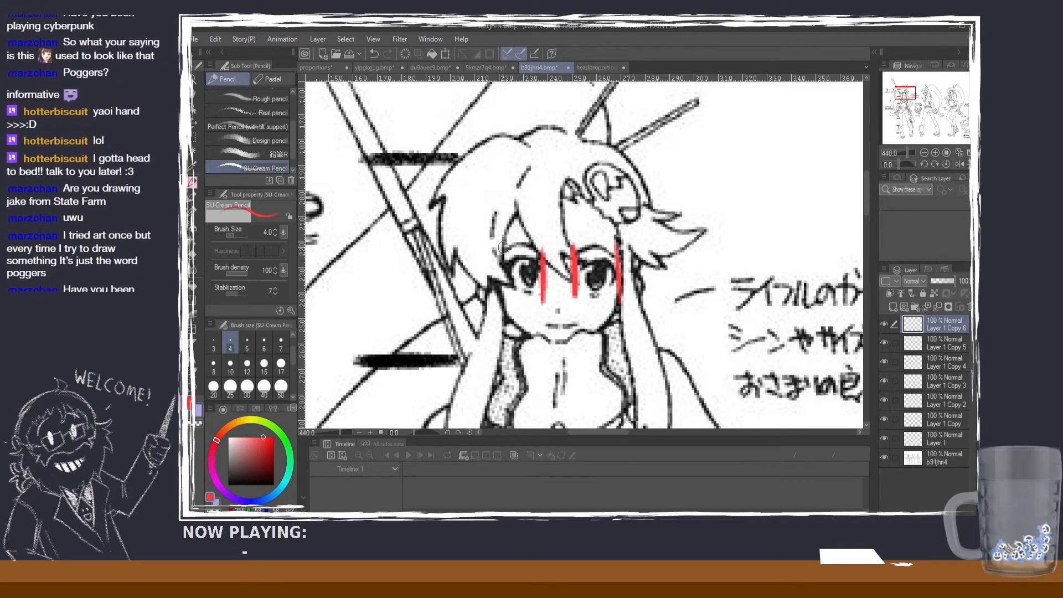
pyautogui.hotkey('ctrl', 'z')
pyautogui.hotkey('ctrl', 'z')
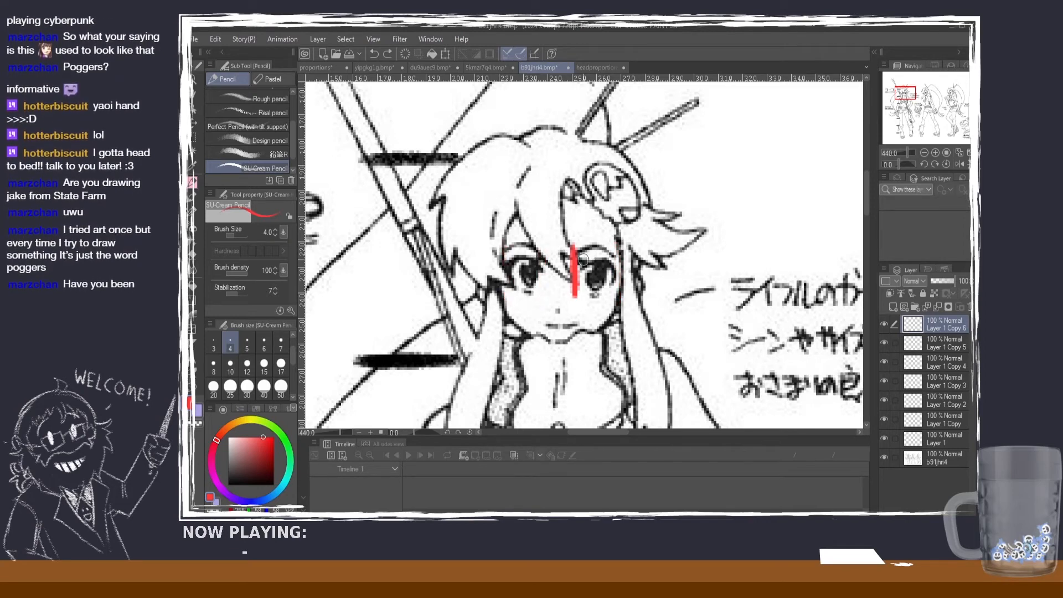
pyautogui.hotkey('ctrl', 'z')
# Step: Mark the inner and outer edges of both eyes with red vertical lines, and add short horizontal marks below each eye and the gap
pyautogui.moveTo(578, 246); pyautogui.dragTo(579, 302)
pyautogui.hotkey('ctrl', 'z')
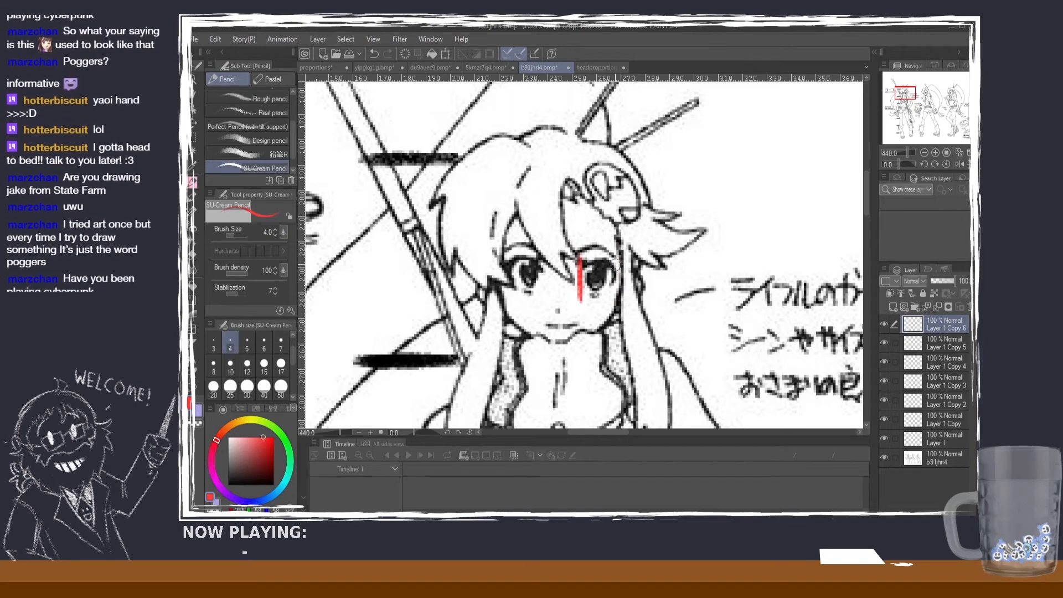
pyautogui.moveTo(617, 248); pyautogui.dragTo(616, 295)
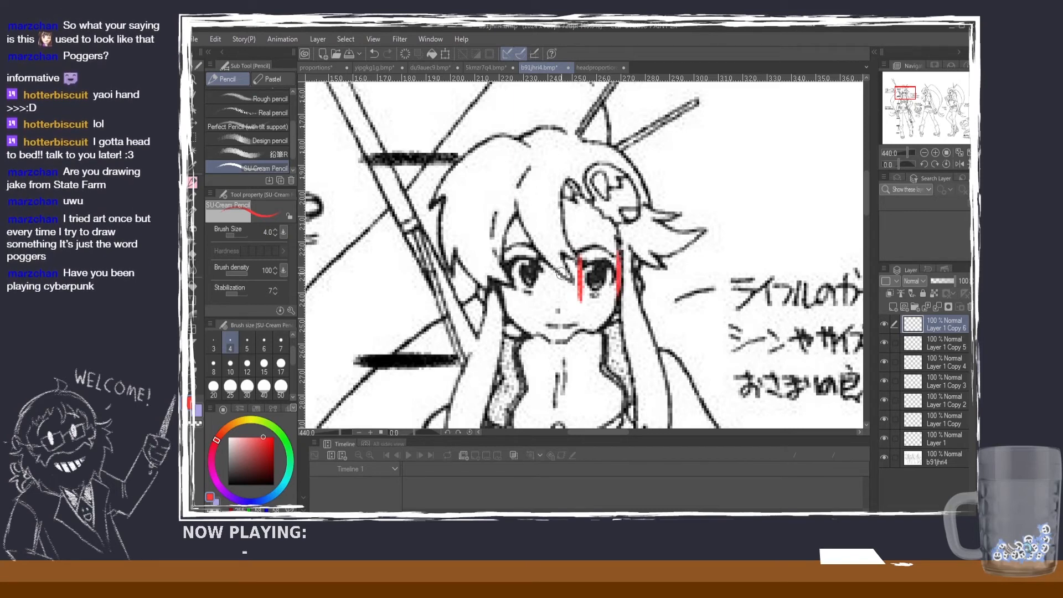
pyautogui.moveTo(544, 252); pyautogui.dragTo(544, 299)
pyautogui.moveTo(503, 255); pyautogui.dragTo(503, 290)
pyautogui.hotkey('ctrl', 'z')
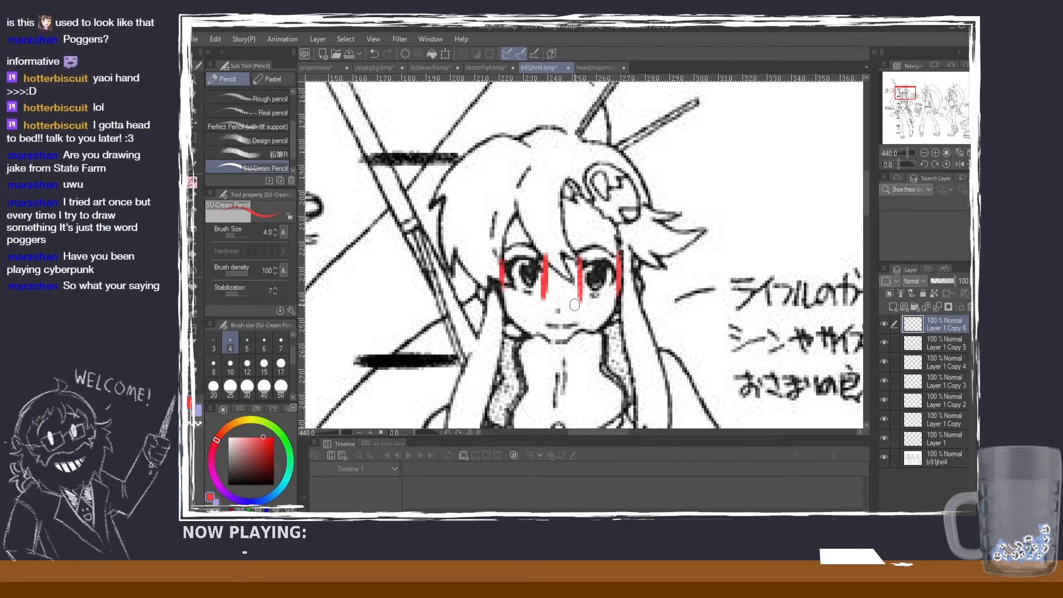
pyautogui.moveTo(548, 304)
pyautogui.mouseDown()
pyautogui.moveTo(577, 305)
pyautogui.moveTo(506, 301)
pyautogui.mouseUp()
pyautogui.moveTo(591, 301); pyautogui.dragTo(609, 304)
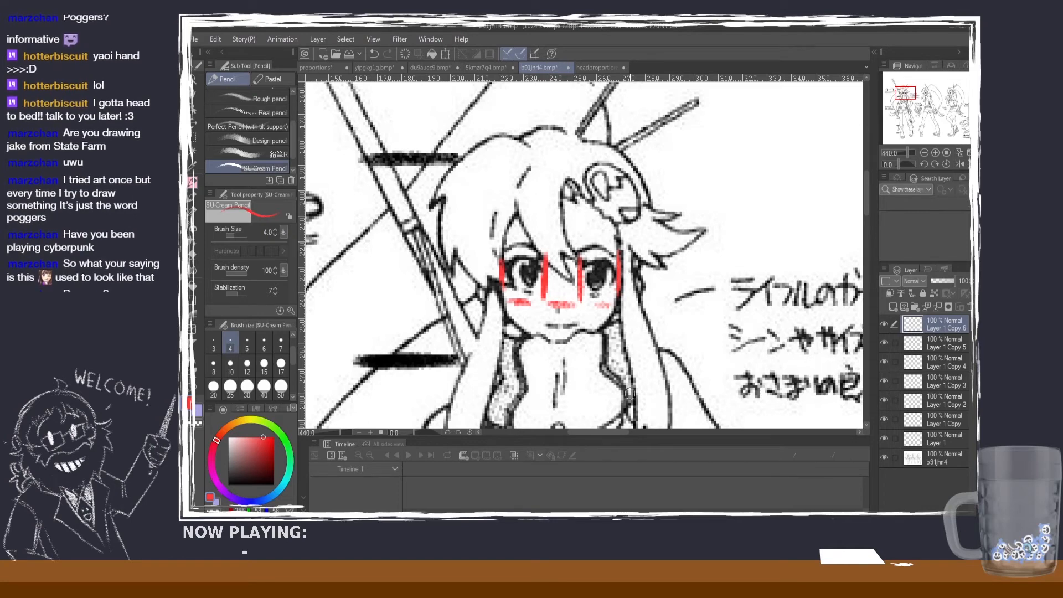
# Step: Switch to the headproportions sheet and draw an eye-sized circle where the axes cross, using the pencil in black at size 12
pyautogui.click(585, 68)
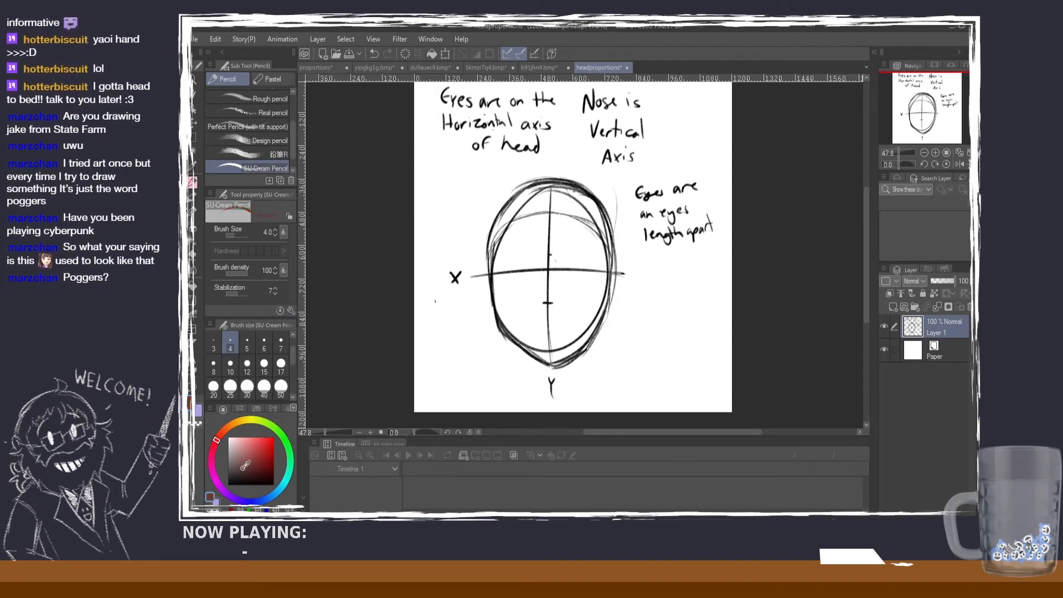
pyautogui.click(228, 485)
pyautogui.click(247, 367)
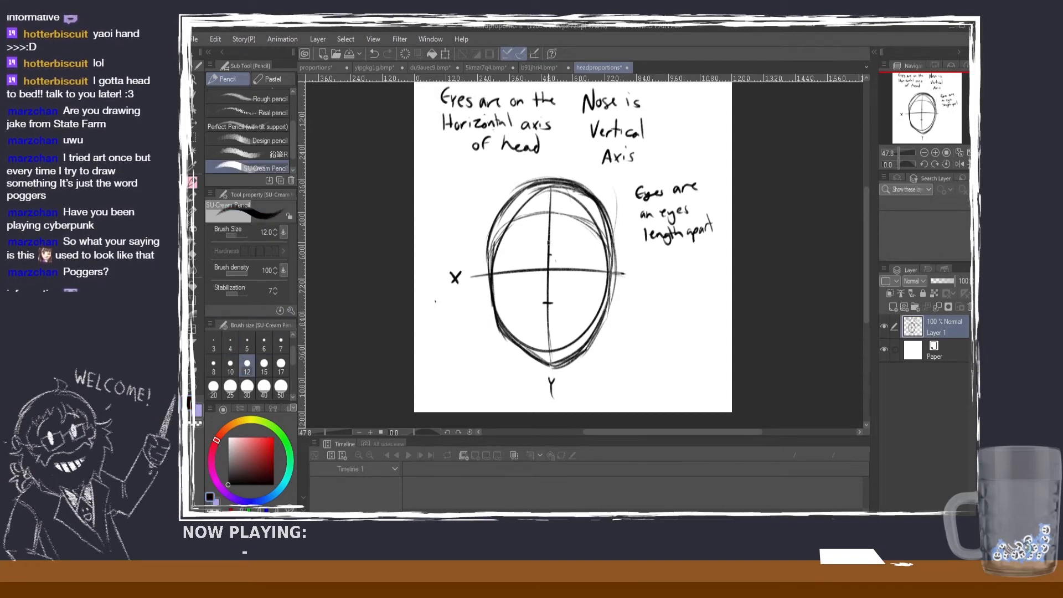
pyautogui.moveTo(576, 252)
pyautogui.mouseDown()
pyautogui.moveTo(562, 279)
pyautogui.moveTo(538, 257)
pyautogui.mouseUp()
pyautogui.hotkey('ctrl', 'z')
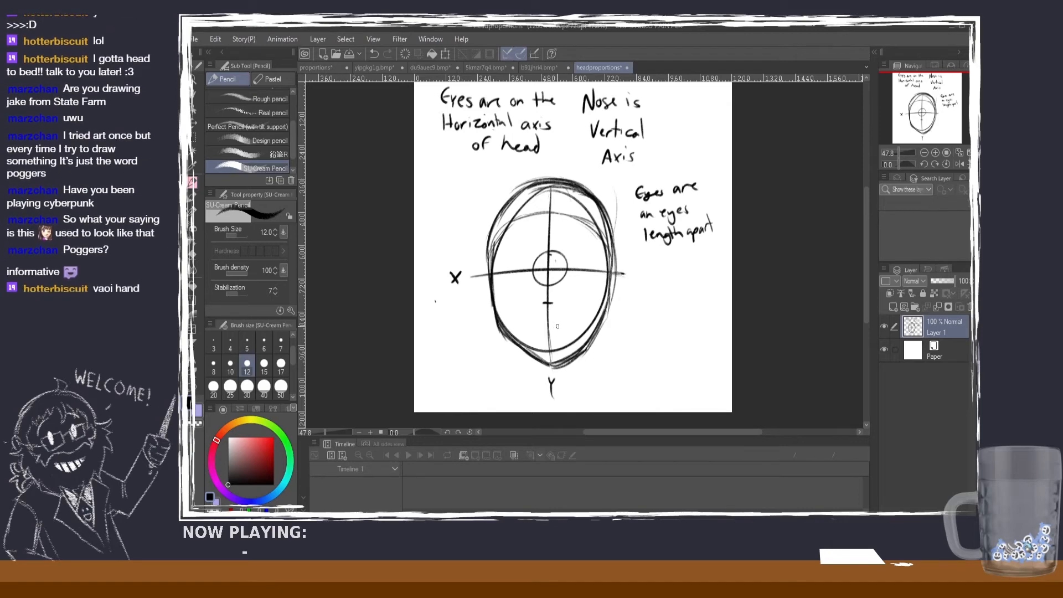
# Step: Draw a matching circle on each side of the centre circle along the horizontal axis, with vertical lines where the circles meet
pyautogui.hotkey('ctrl', 'z')
pyautogui.moveTo(551, 254)
pyautogui.mouseDown()
pyautogui.moveTo(566, 275)
pyautogui.moveTo(547, 254)
pyautogui.moveTo(569, 268)
pyautogui.moveTo(599, 259)
pyautogui.moveTo(589, 286)
pyautogui.moveTo(600, 260)
pyautogui.moveTo(588, 254)
pyautogui.moveTo(532, 273)
pyautogui.moveTo(522, 257)
pyautogui.moveTo(504, 270)
pyautogui.moveTo(519, 253)
pyautogui.moveTo(513, 285)
pyautogui.moveTo(521, 255)
pyautogui.moveTo(566, 322)
pyautogui.mouseUp()
pyautogui.hotkey('ctrl', 'z')
pyautogui.hotkey('ctrl', 'z')
pyautogui.hotkey('ctrl', 'z')
pyautogui.hotkey('ctrl', 'z')
pyautogui.hotkey('ctrl', 'z')
pyautogui.hotkey('ctrl', 'z')
pyautogui.hotkey('ctrl', 'z')
pyautogui.hotkey('ctrl', 'z')
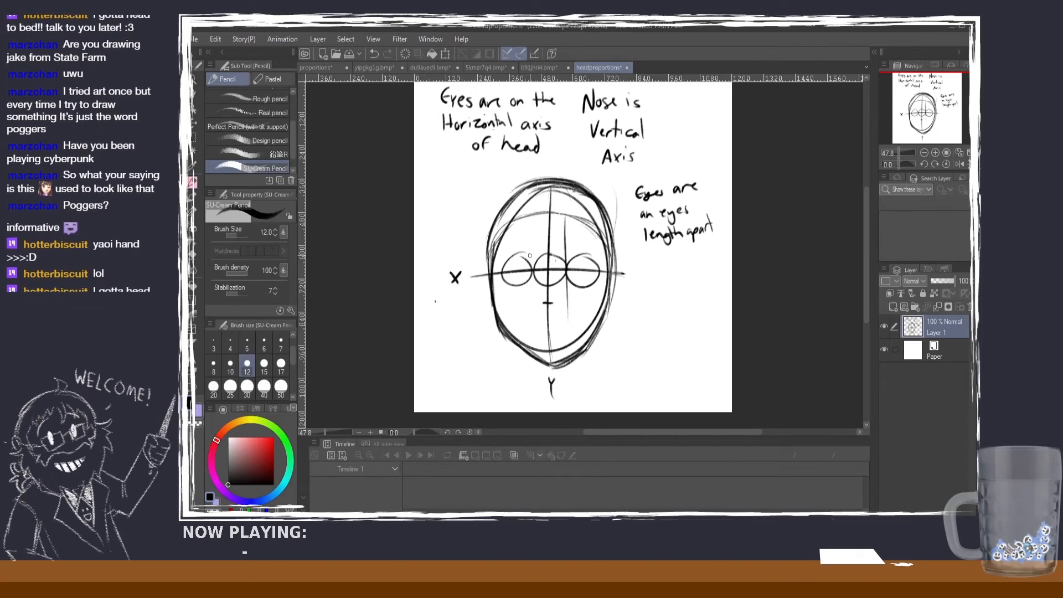
pyautogui.moveTo(530, 237); pyautogui.dragTo(536, 326)
pyautogui.hotkey('ctrl', 'z')
# Step: Try vertical lines through the outer parts of the two outer eye circles, and undo both lines
pyautogui.moveTo(605, 248); pyautogui.dragTo(599, 303)
pyautogui.moveTo(497, 250); pyautogui.dragTo(500, 331)
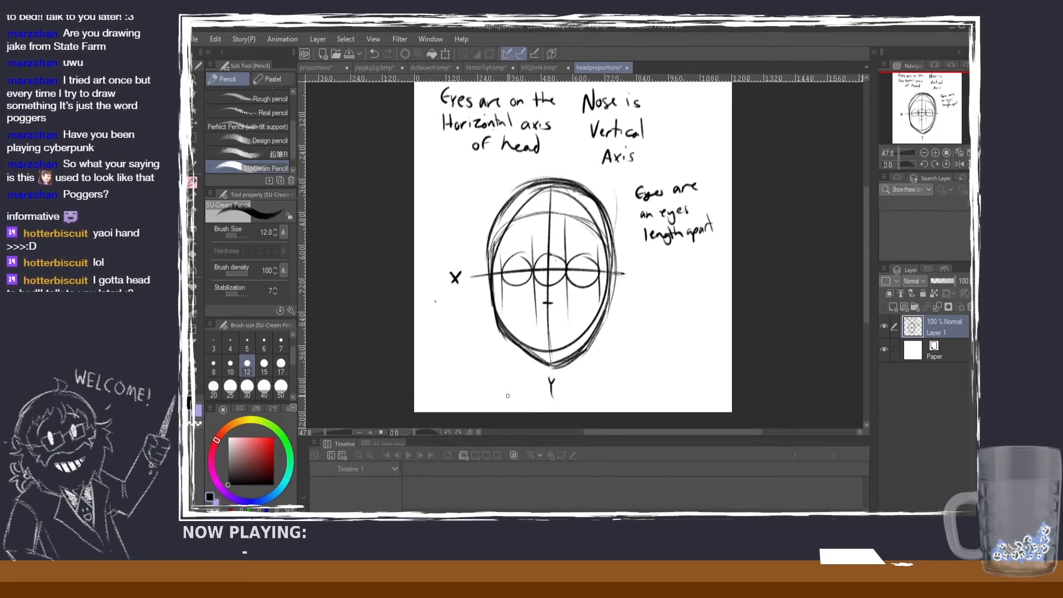
pyautogui.hotkey('ctrl', 'z')
pyautogui.hotkey('ctrl', 'z')
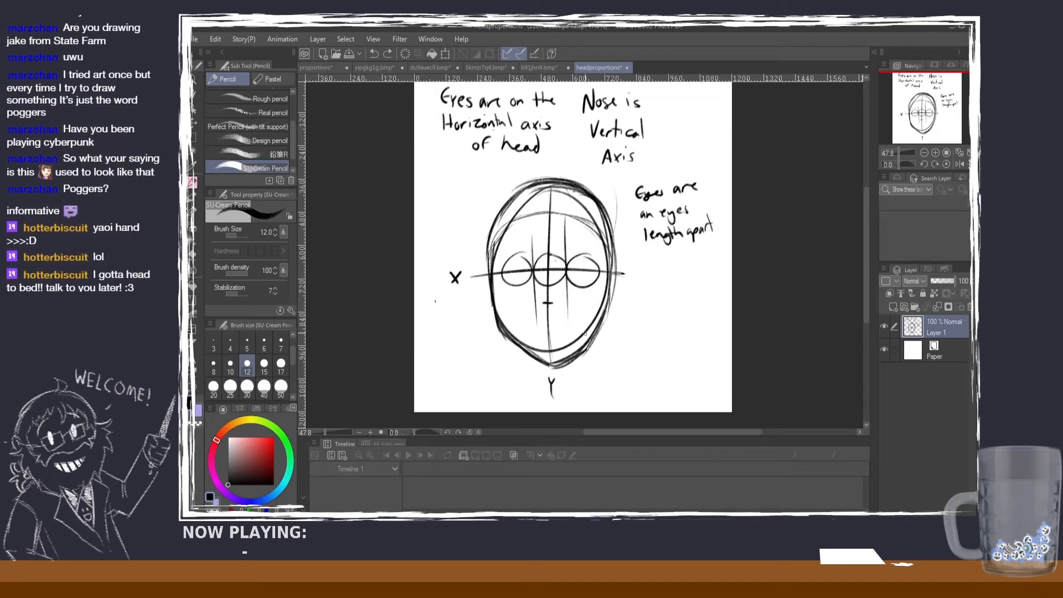
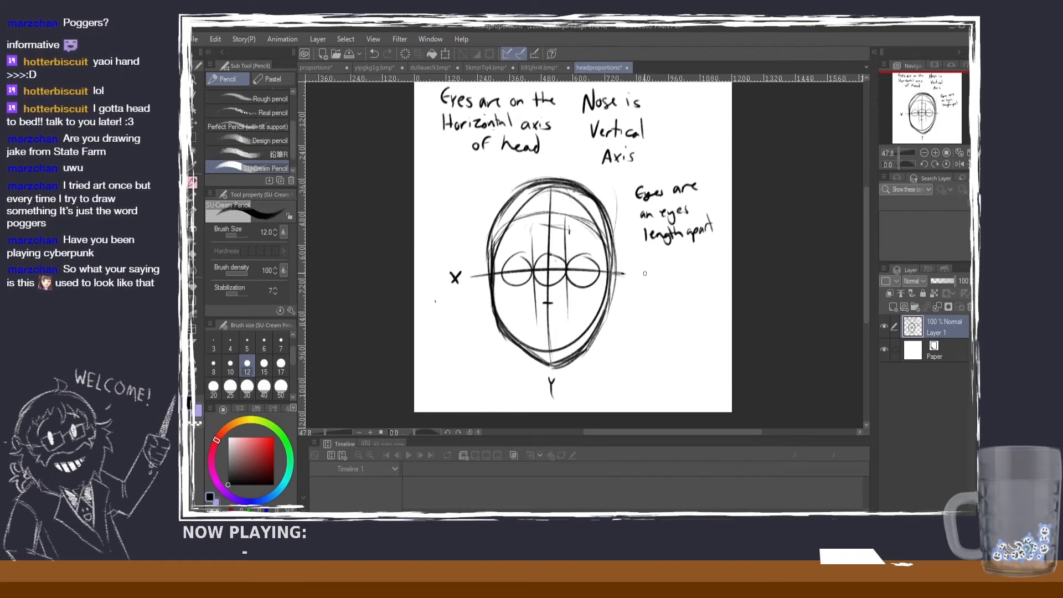
# Step: Handwrite the note "EARS ARE ROUGHLY THE SAME" beside the head, below the eye-spacing note
pyautogui.moveTo(650, 264)
pyautogui.mouseDown()
pyautogui.moveTo(651, 279)
pyautogui.moveTo(658, 267)
pyautogui.moveTo(669, 275)
pyautogui.moveTo(707, 265)
pyautogui.mouseUp()
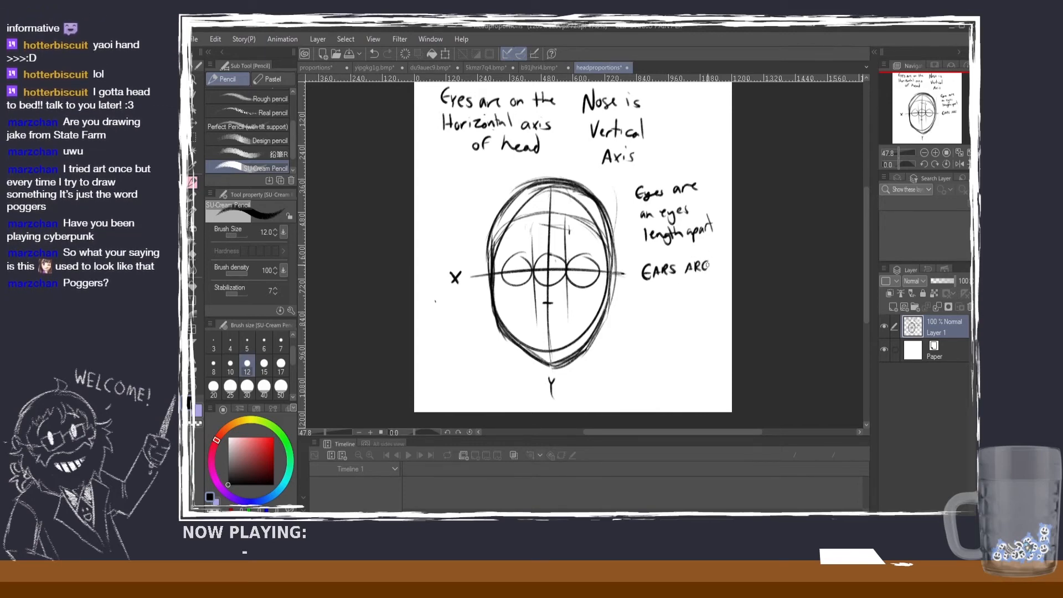
pyautogui.moveTo(648, 286)
pyautogui.mouseDown()
pyautogui.moveTo(654, 299)
pyautogui.moveTo(698, 287)
pyautogui.moveTo(649, 321)
pyautogui.mouseUp()
pyautogui.moveTo(643, 311)
pyautogui.mouseDown()
pyautogui.moveTo(654, 308)
pyautogui.moveTo(657, 321)
pyautogui.mouseUp()
pyautogui.moveTo(657, 316); pyautogui.dragTo(665, 318)
pyautogui.hotkey('ctrl', 'z')
pyautogui.hotkey('ctrl', 'z')
pyautogui.hotkey('ctrl', 'z')
pyautogui.hotkey('ctrl', 'z')
pyautogui.moveTo(665, 310); pyautogui.dragTo(669, 310)
pyautogui.moveTo(663, 316)
pyautogui.mouseDown()
pyautogui.moveTo(688, 302)
pyautogui.moveTo(692, 314)
pyautogui.mouseUp()
pyautogui.moveTo(687, 310)
pyautogui.mouseDown()
pyautogui.moveTo(700, 311)
pyautogui.moveTo(646, 339)
pyautogui.mouseUp()
# Step: Continue the handwritten ear note on a new line with "HEIGHT AS"
pyautogui.moveTo(651, 327); pyautogui.dragTo(651, 334)
pyautogui.moveTo(658, 327); pyautogui.dragTo(658, 336)
pyautogui.moveTo(653, 332); pyautogui.dragTo(660, 336)
pyautogui.moveTo(668, 326); pyautogui.dragTo(677, 336)
pyautogui.moveTo(670, 332); pyautogui.dragTo(695, 326)
pyautogui.moveTo(695, 326); pyautogui.dragTo(699, 336)
pyautogui.moveTo(693, 333); pyautogui.dragTo(652, 348)
# Step: Finish the handwritten ear note with the lines "THE NOSE" and "TO THE BROWS"
pyautogui.moveTo(648, 349); pyautogui.dragTo(653, 361)
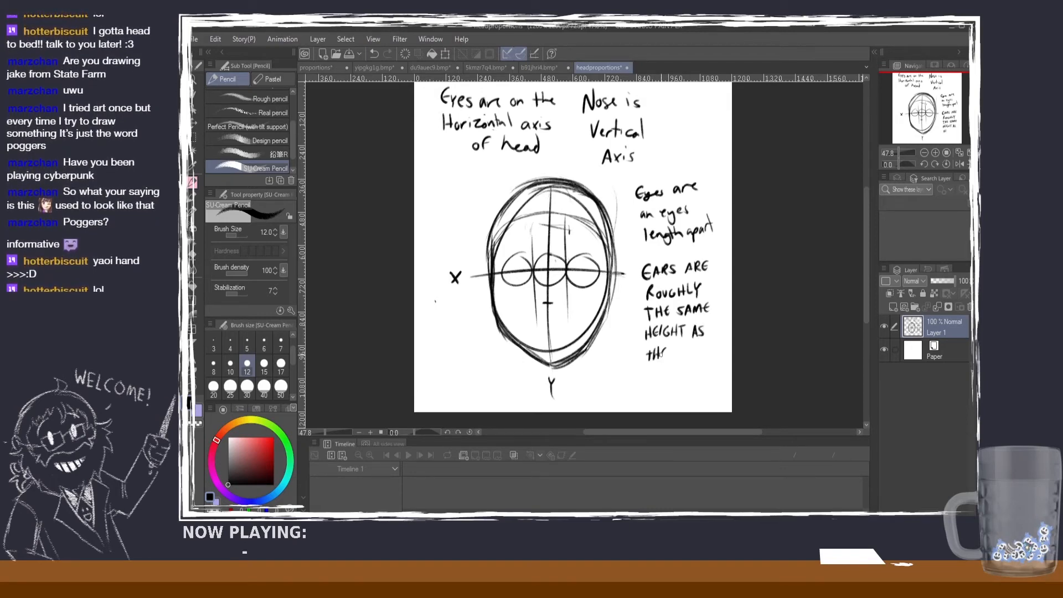
pyautogui.moveTo(683, 352)
pyautogui.mouseDown()
pyautogui.moveTo(704, 348)
pyautogui.moveTo(651, 370)
pyautogui.moveTo(675, 379)
pyautogui.mouseUp()
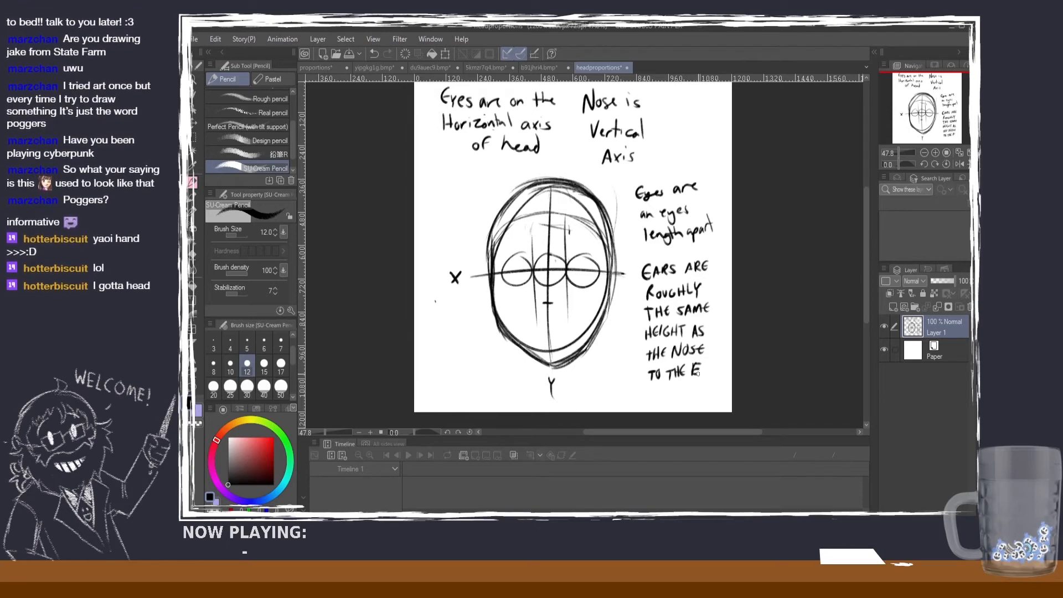
pyautogui.hotkey('ctrl', 'z')
pyautogui.hotkey('ctrl', 'z')
pyautogui.hotkey('ctrl', 'z')
pyautogui.hotkey('ctrl', 'z')
pyautogui.moveTo(690, 364); pyautogui.dragTo(698, 375)
pyautogui.moveTo(698, 363); pyautogui.dragTo(699, 368)
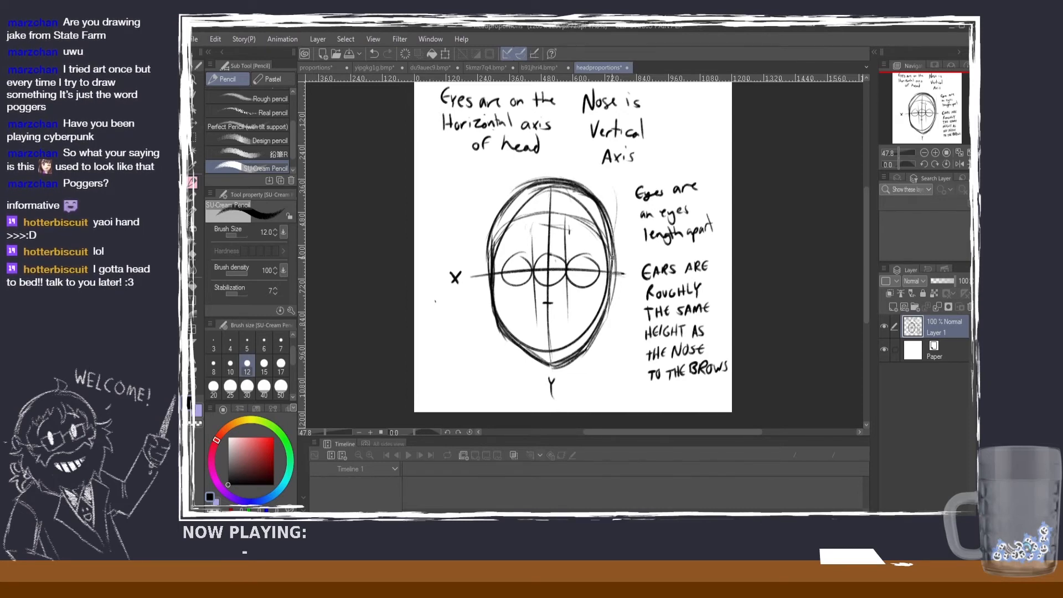
# Step: Erase the short nose mark on the vertical axis and sketch a small ear on the head's right edge with the pencil
pyautogui.click(193, 255)
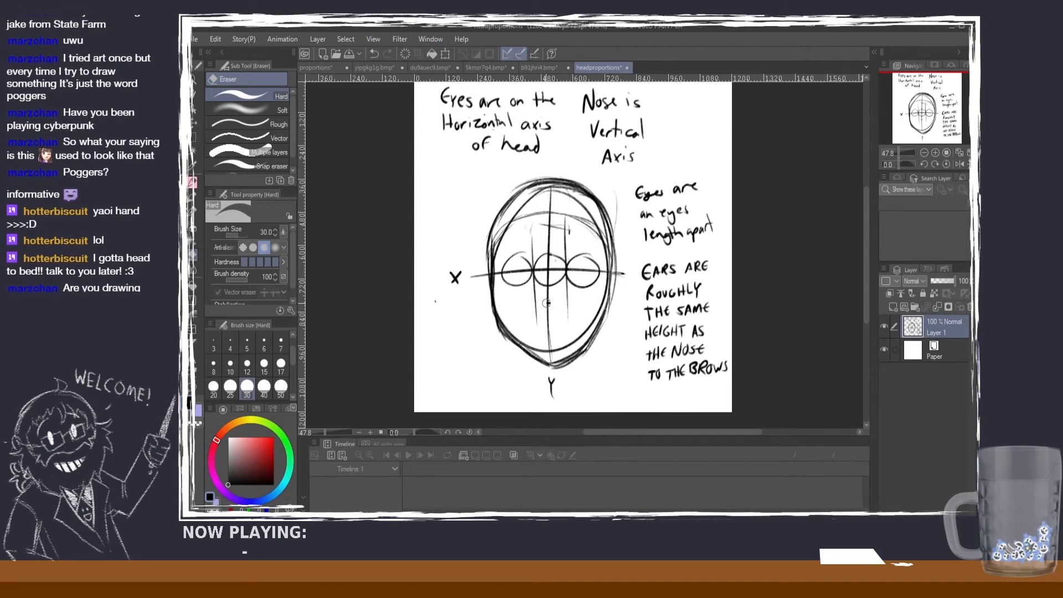
pyautogui.click(193, 181)
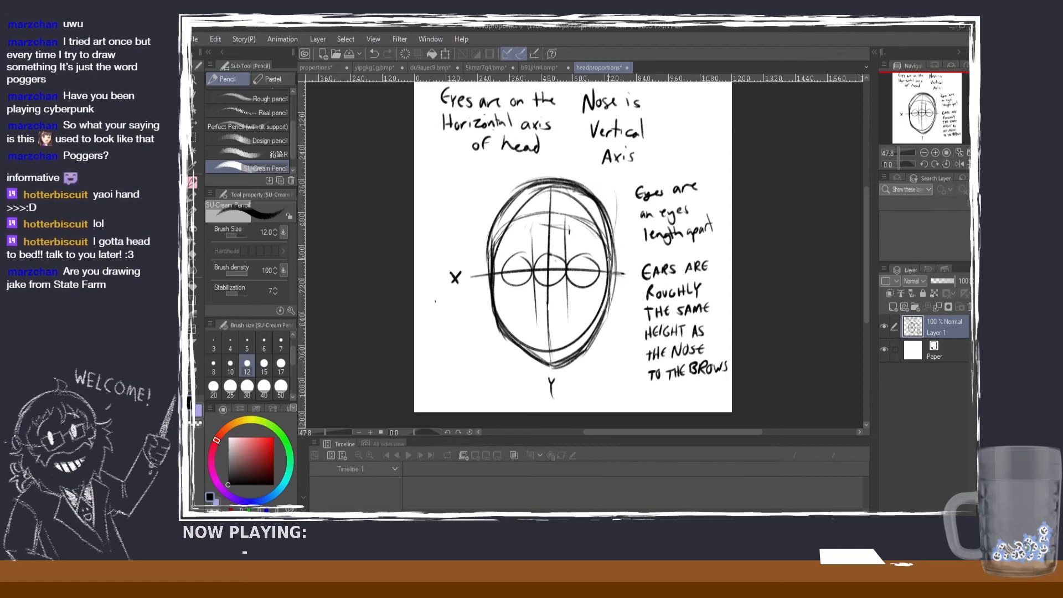
pyautogui.hotkey('ctrl', 'z')
pyautogui.moveTo(616, 253); pyautogui.dragTo(603, 305)
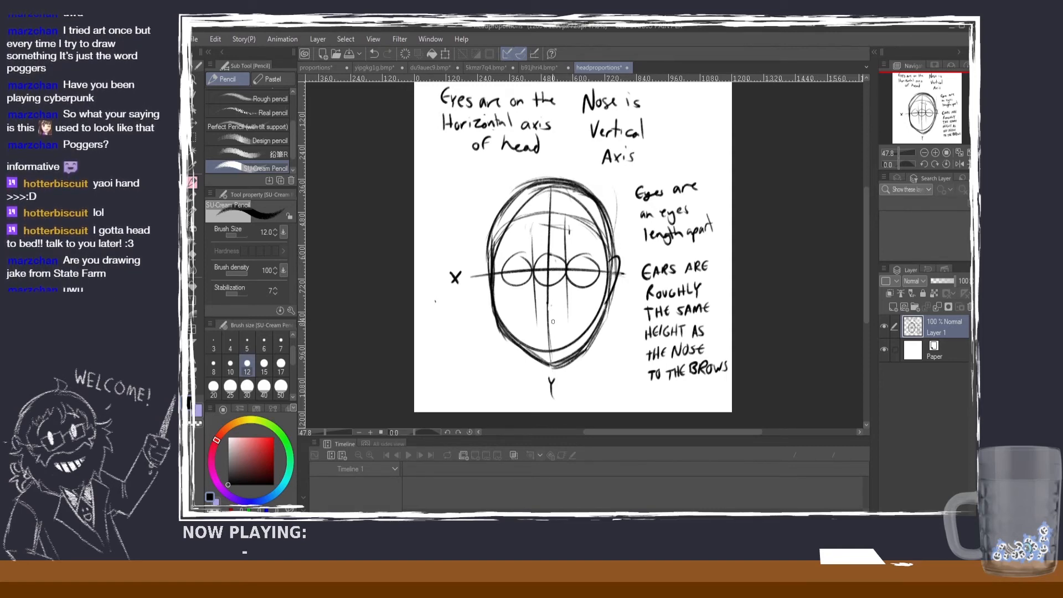
pyautogui.moveTo(556, 264)
pyautogui.mouseDown()
pyautogui.moveTo(567, 313)
pyautogui.moveTo(531, 317)
pyautogui.moveTo(555, 261)
pyautogui.mouseUp()
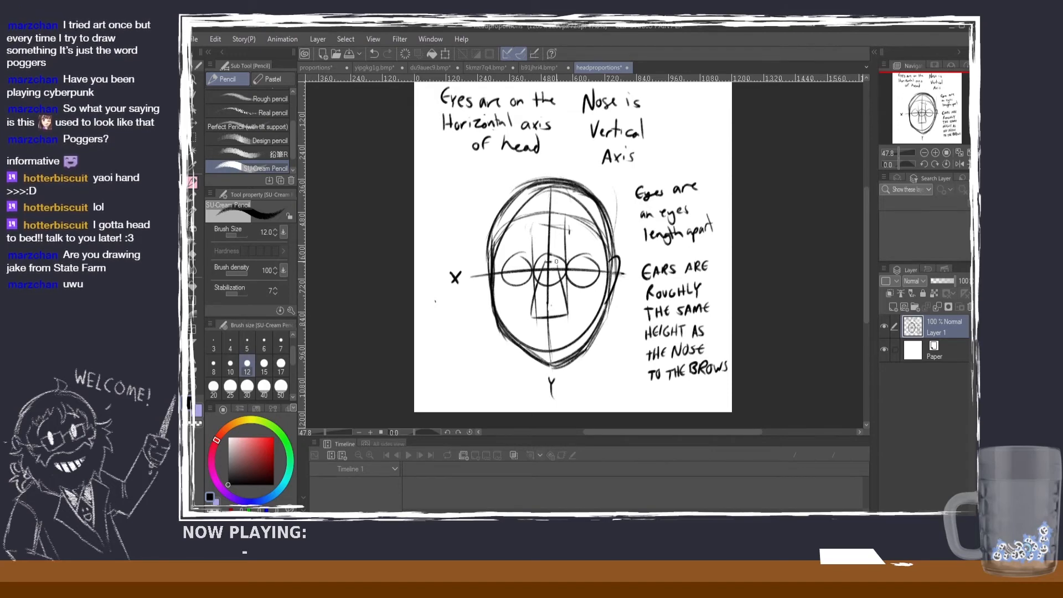
pyautogui.hotkey('ctrl', 'z')
pyautogui.hotkey('ctrl', 'z')
pyautogui.hotkey('ctrl', 'z')
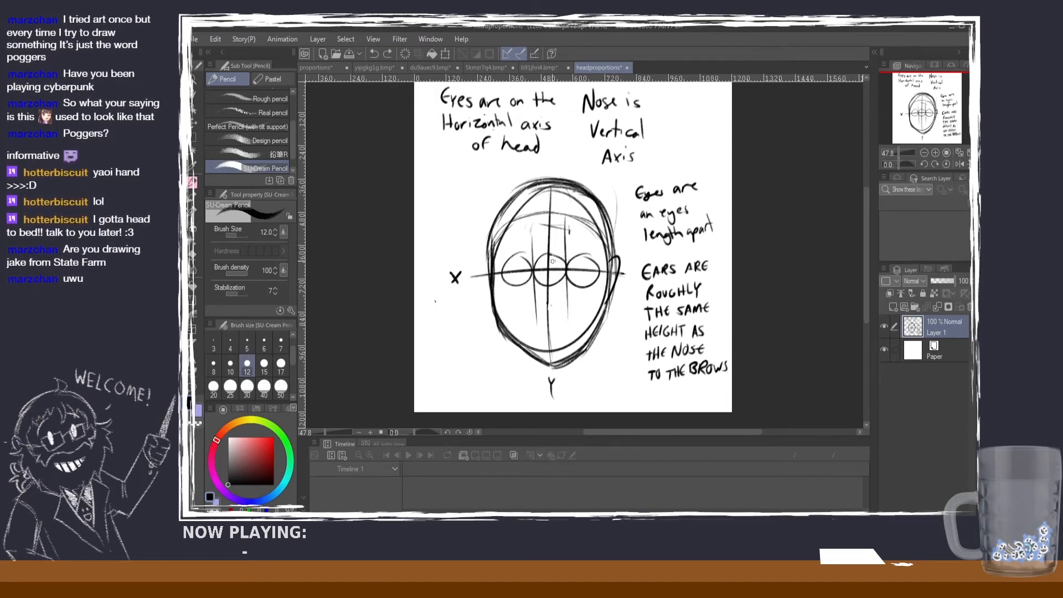
pyautogui.moveTo(559, 259)
pyautogui.mouseDown()
pyautogui.moveTo(563, 337)
pyautogui.moveTo(530, 332)
pyautogui.moveTo(533, 261)
pyautogui.moveTo(603, 231)
pyautogui.mouseUp()
pyautogui.moveTo(529, 226)
pyautogui.mouseDown()
pyautogui.moveTo(490, 236)
pyautogui.moveTo(500, 231)
pyautogui.mouseUp()
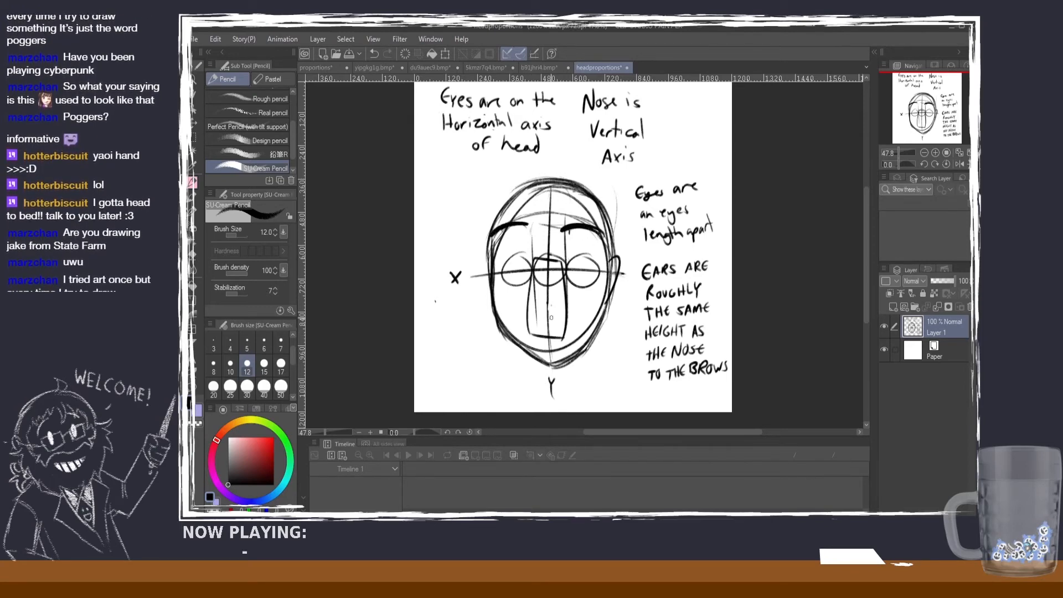
pyautogui.hotkey('ctrl', 'z')
pyautogui.hotkey('ctrl', 'z')
pyautogui.hotkey('ctrl', 'z')
pyautogui.hotkey('ctrl', 'z')
pyautogui.hotkey('ctrl', 'z')
pyautogui.hotkey('ctrl', 'z')
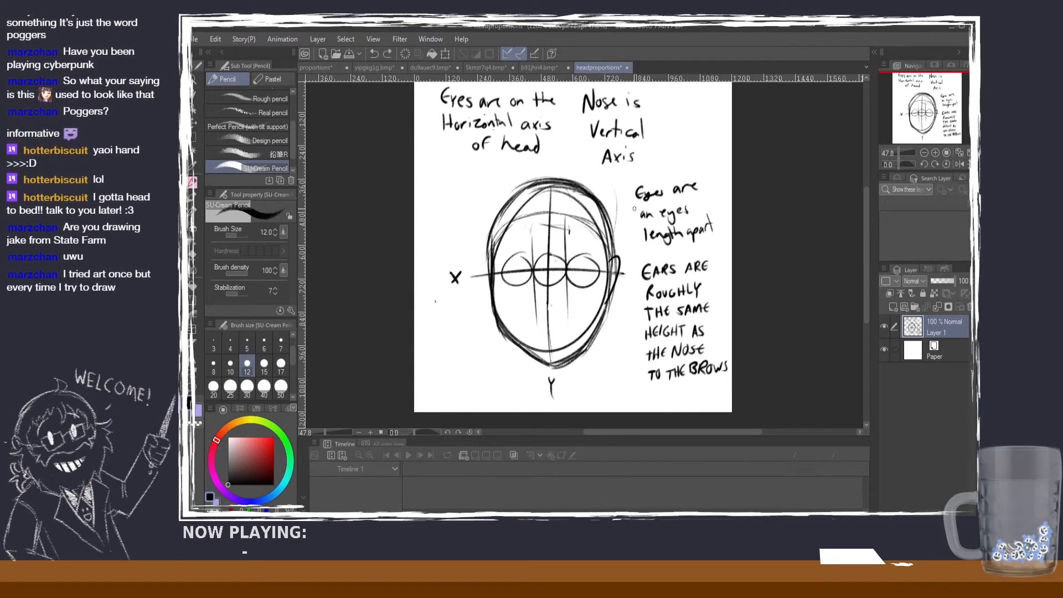
# Step: Draw a larger ear with an inner contour spanning brow to nose height, plus the brow, nose base and an alignment guide
pyautogui.moveTo(607, 256)
pyautogui.mouseDown()
pyautogui.moveTo(622, 292)
pyautogui.moveTo(604, 305)
pyautogui.mouseUp()
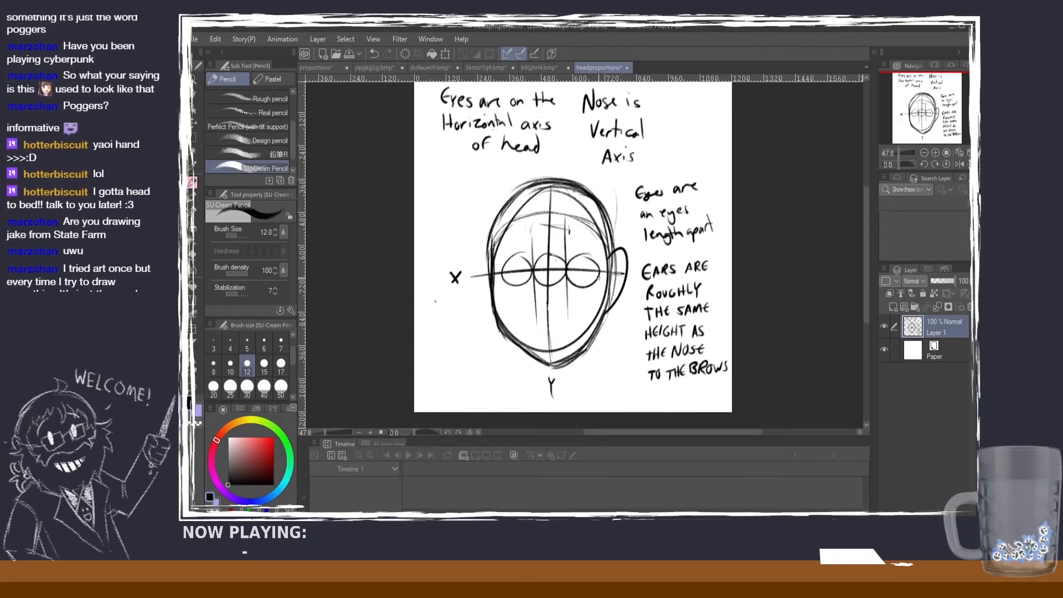
pyautogui.moveTo(609, 264)
pyautogui.mouseDown()
pyautogui.moveTo(623, 259)
pyautogui.moveTo(609, 303)
pyautogui.mouseUp()
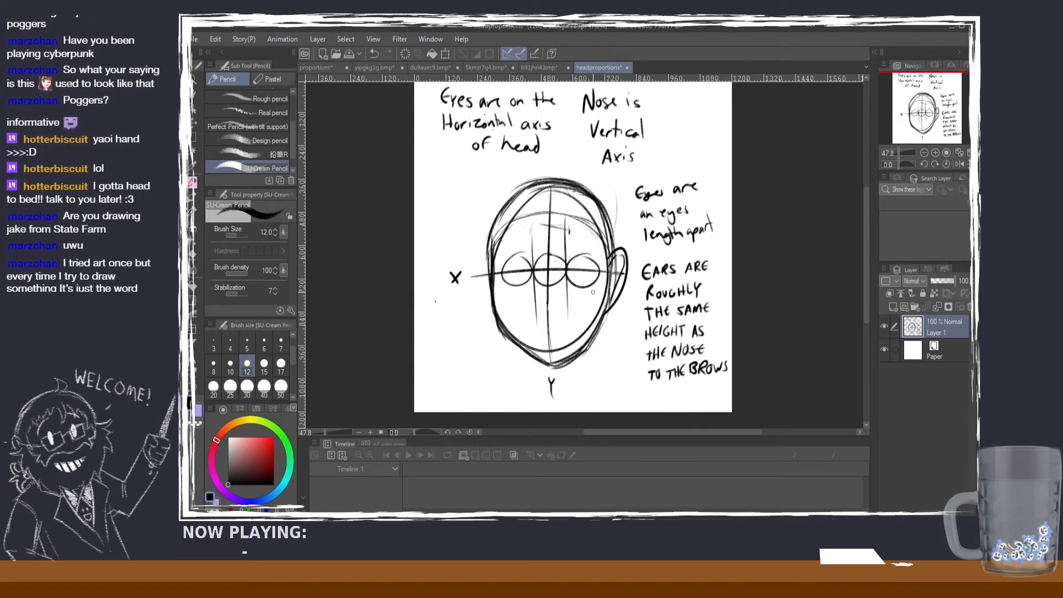
pyautogui.moveTo(572, 251); pyautogui.dragTo(599, 246)
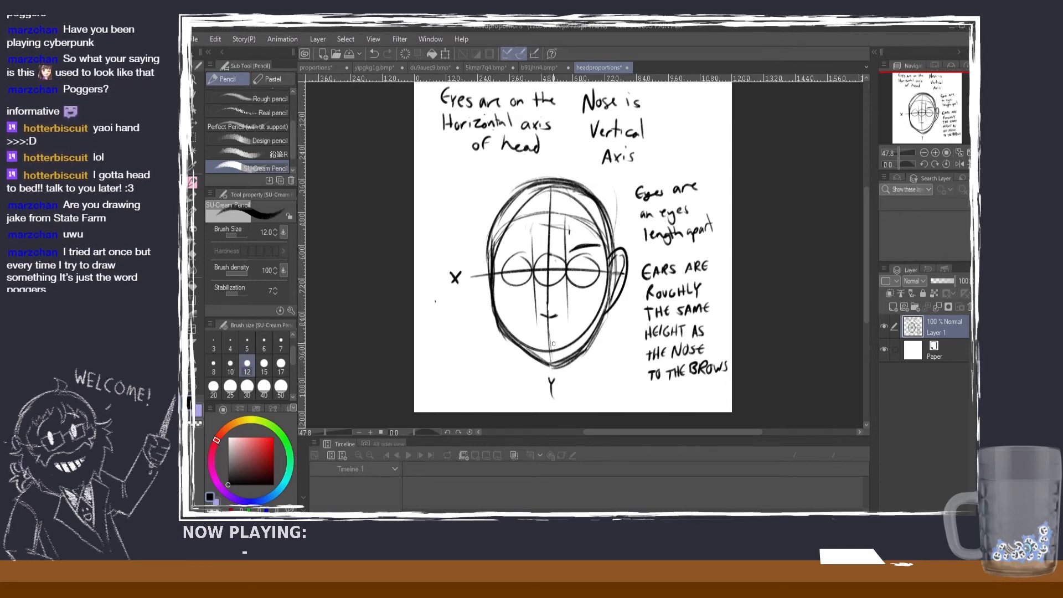
pyautogui.moveTo(602, 317); pyautogui.dragTo(557, 317)
pyautogui.moveTo(614, 249); pyautogui.dragTo(538, 250)
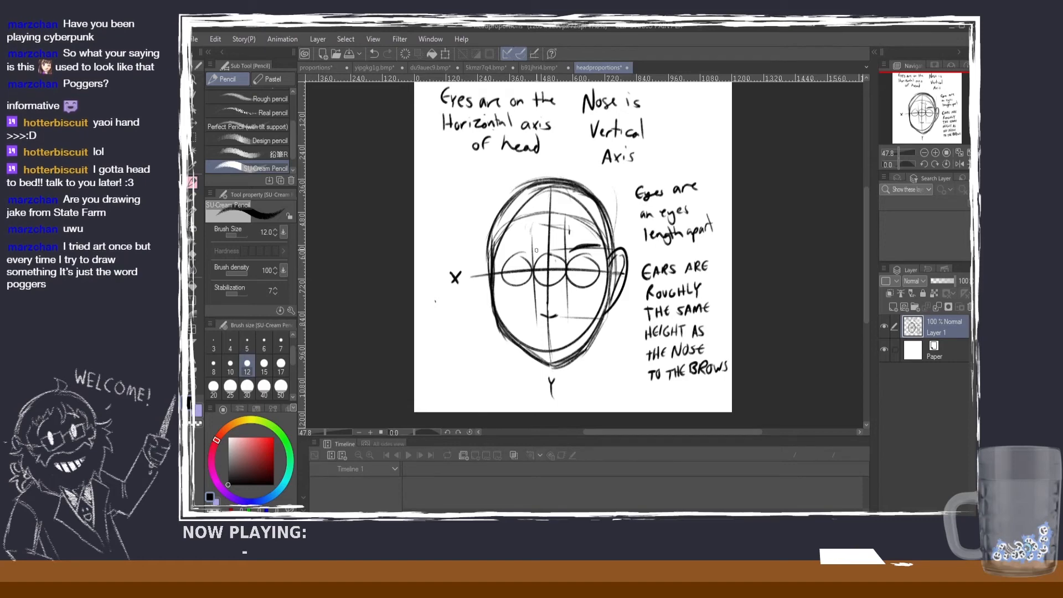
pyautogui.hotkey('ctrl', 'z')
pyautogui.moveTo(618, 251); pyautogui.dragTo(531, 244)
pyautogui.hotkey('ctrl', 'z')
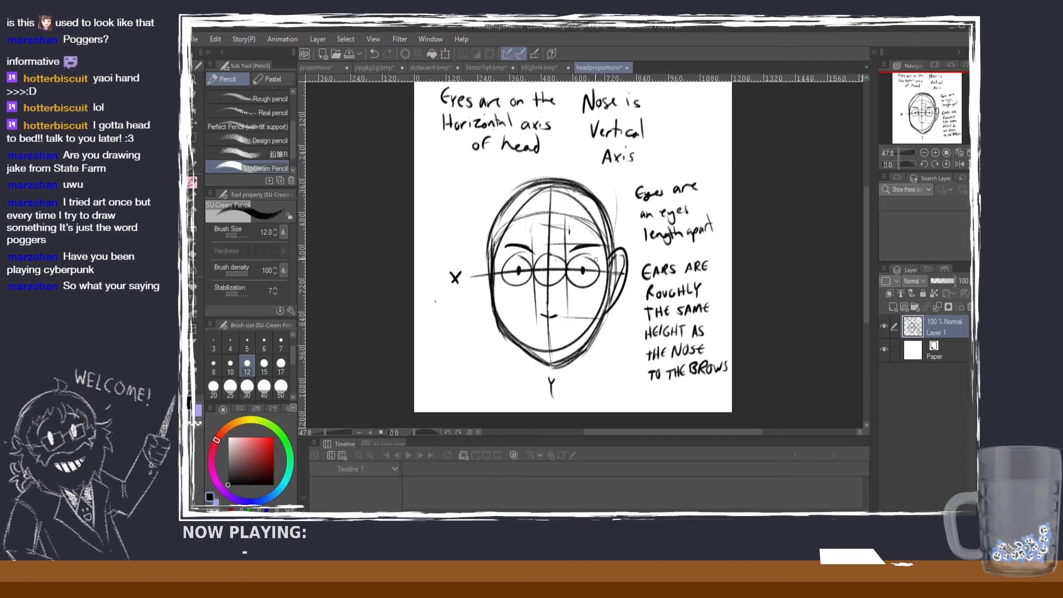
# Step: On the du9auec9.bmp character sheet, mark the front-view face's brow and nose-base levels with red pencil lines at brush size 4
pyautogui.click(430, 67)
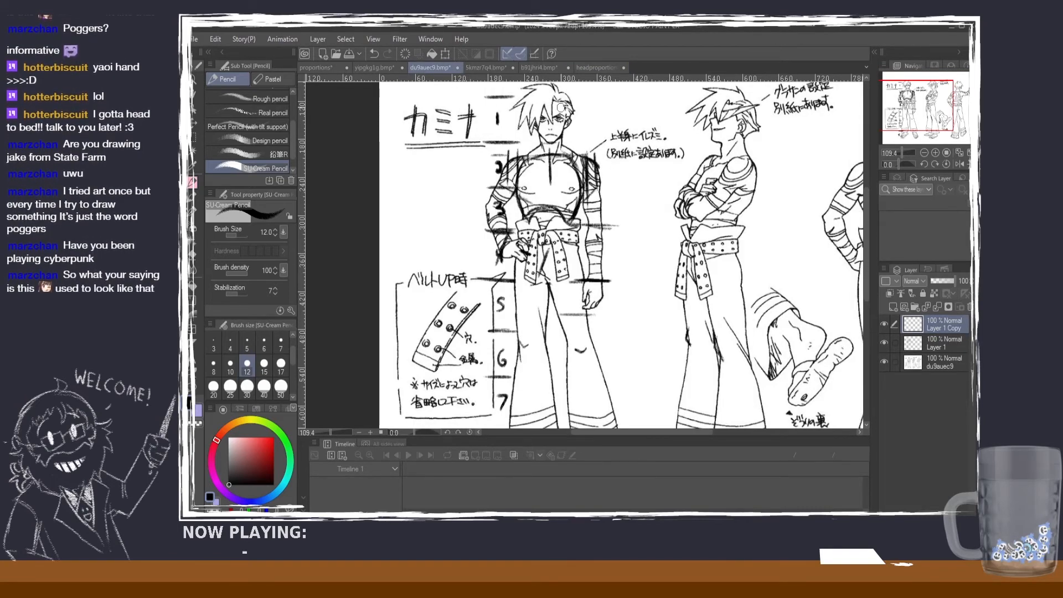
pyautogui.scroll(3, 564, 110)
pyautogui.scroll(4, 563, 108)
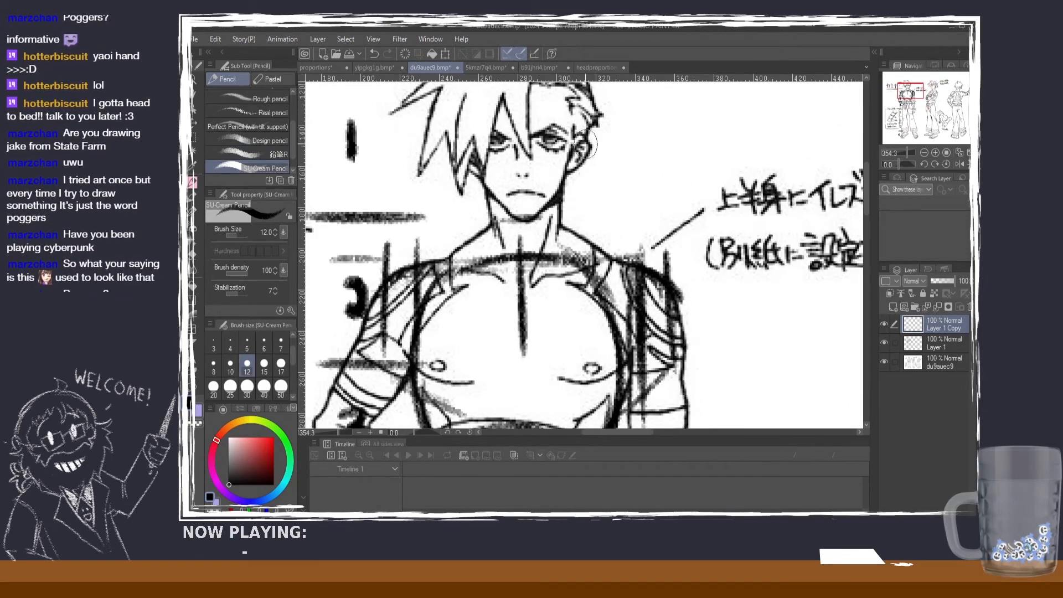
pyautogui.click(263, 343)
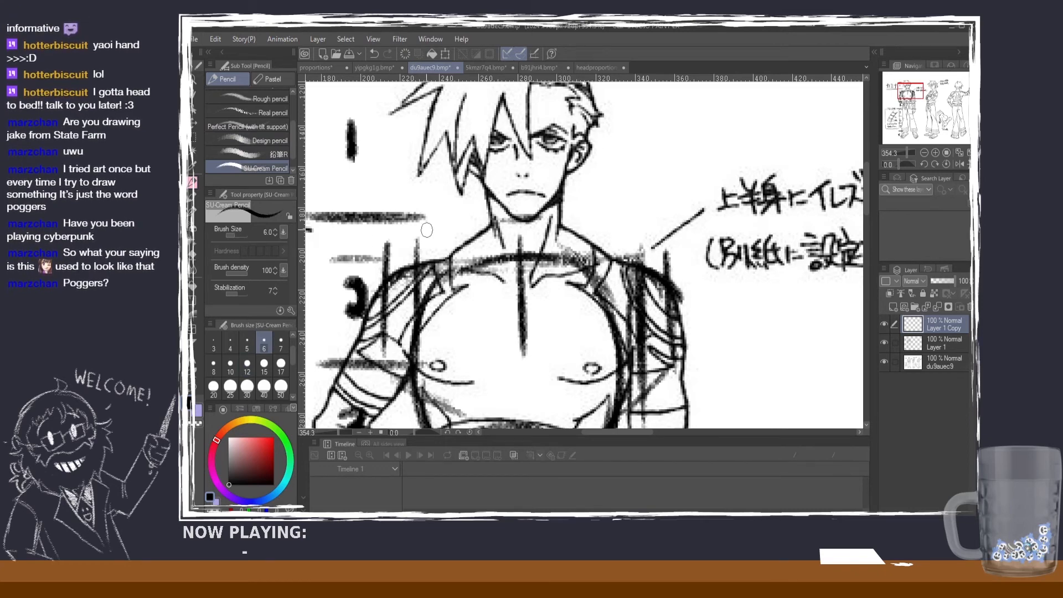
pyautogui.click(247, 344)
pyautogui.click(274, 438)
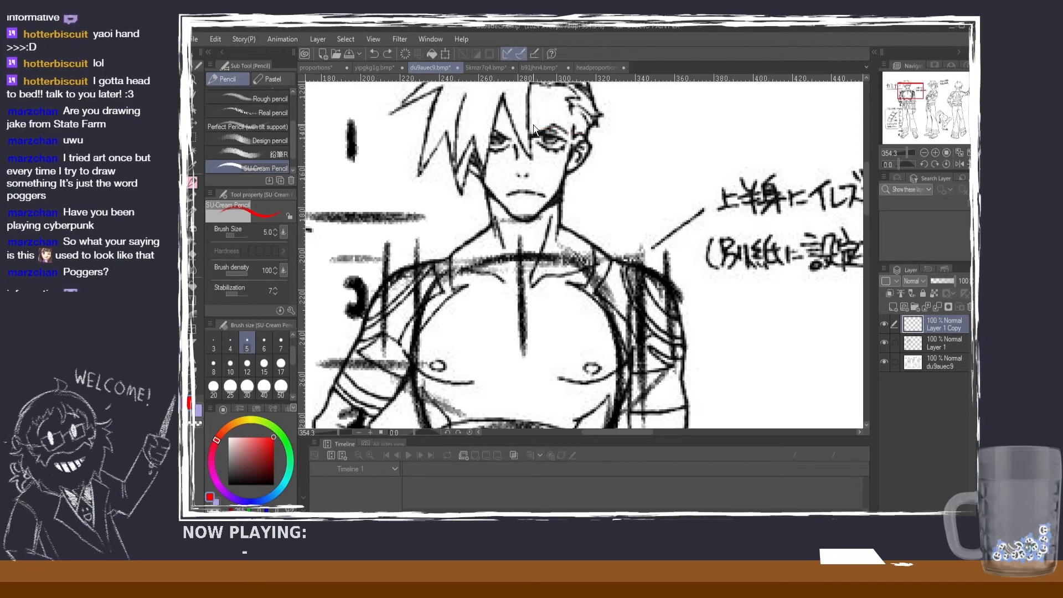
pyautogui.click(230, 343)
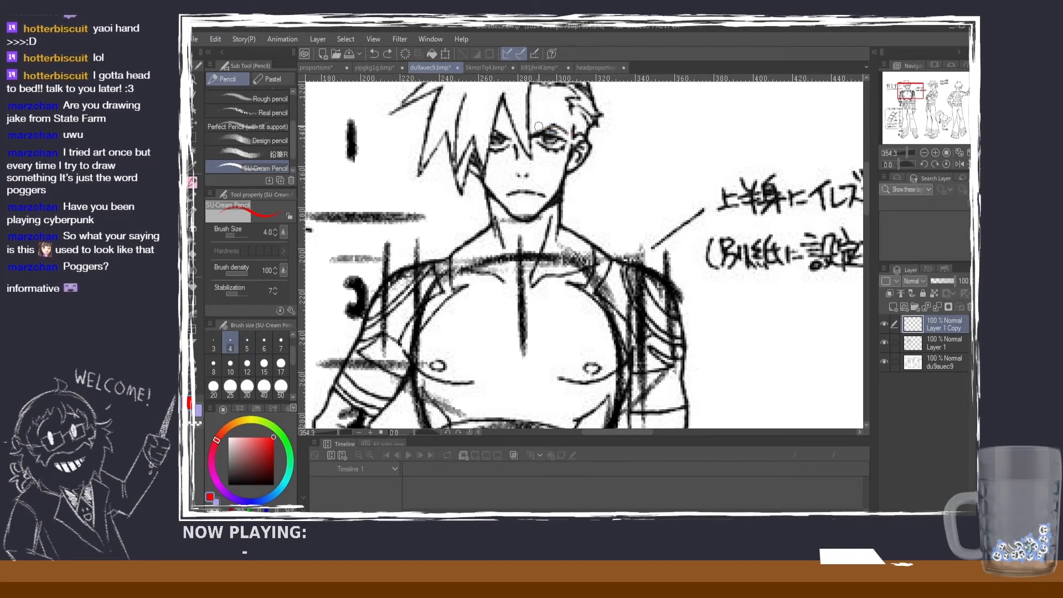
pyautogui.moveTo(587, 130); pyautogui.dragTo(543, 127)
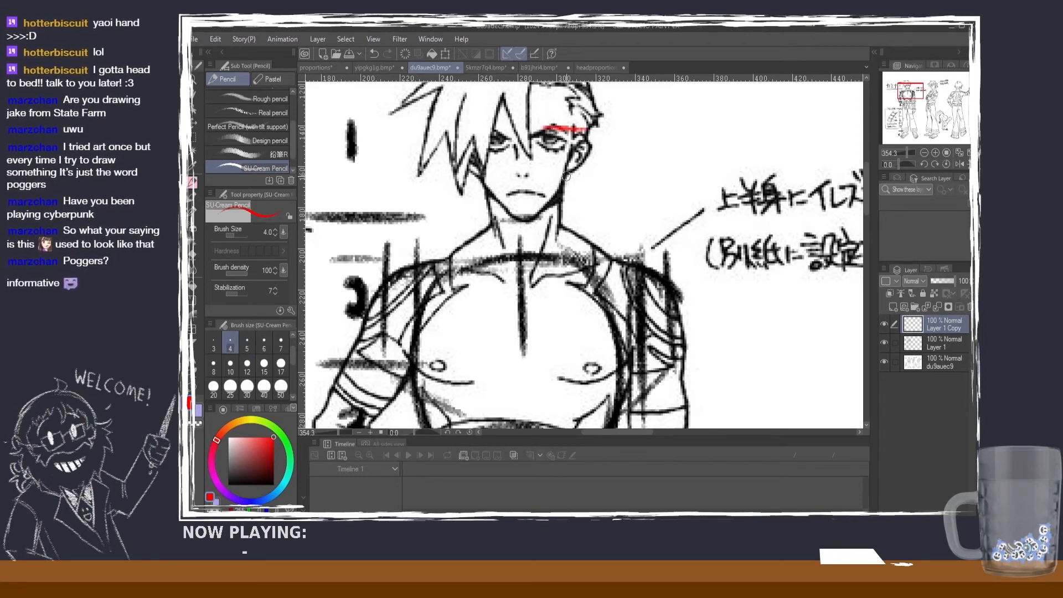
pyautogui.moveTo(568, 178)
pyautogui.mouseDown()
pyautogui.moveTo(505, 173)
pyautogui.moveTo(539, 179)
pyautogui.mouseUp()
pyautogui.hotkey('ctrl', 'z')
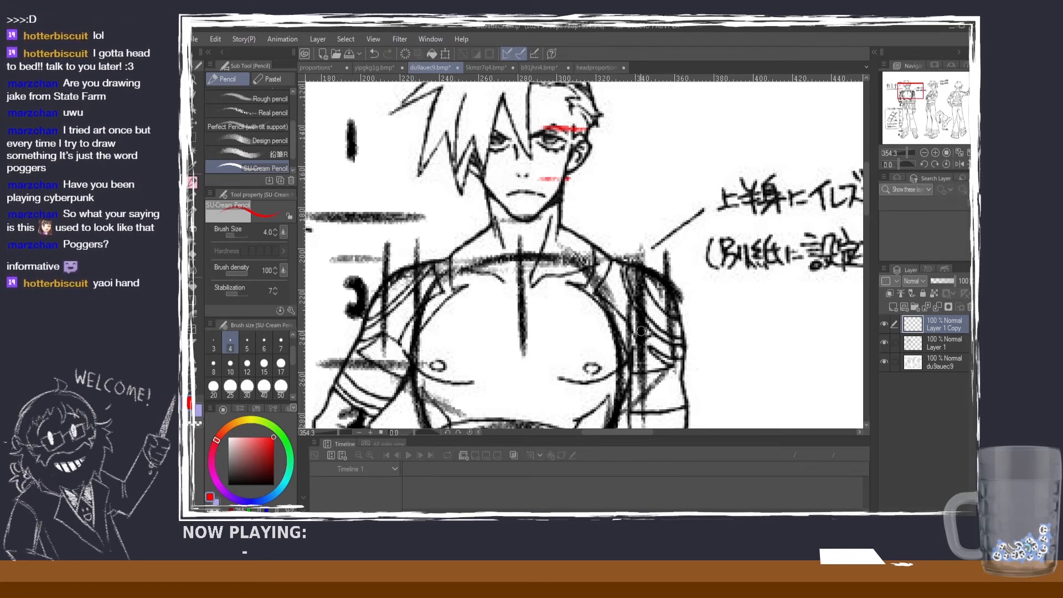
pyautogui.scroll(-1, 593, 139)
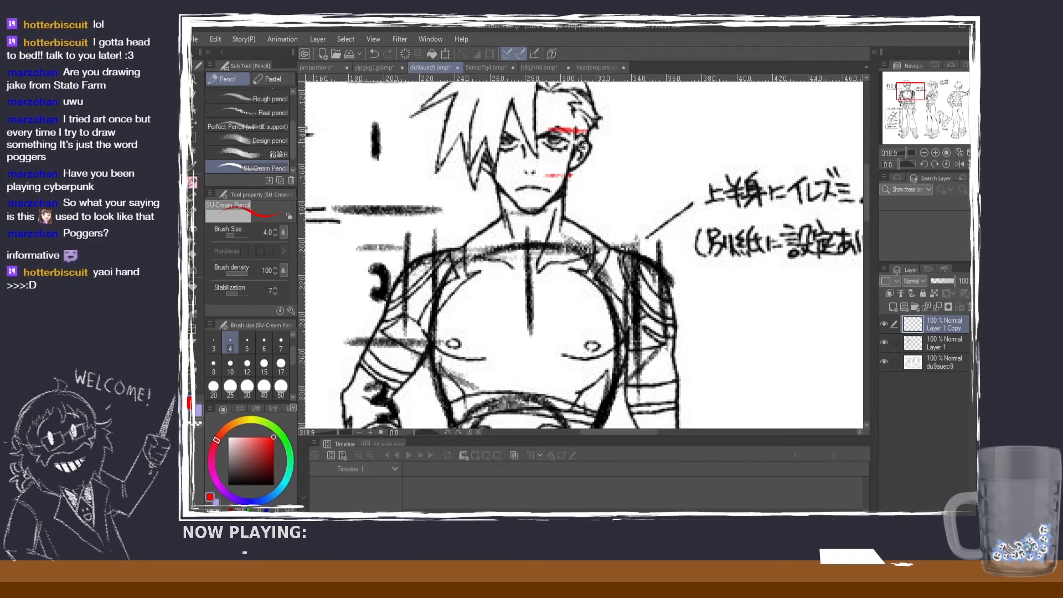
pyautogui.scroll(-5, 580, 147)
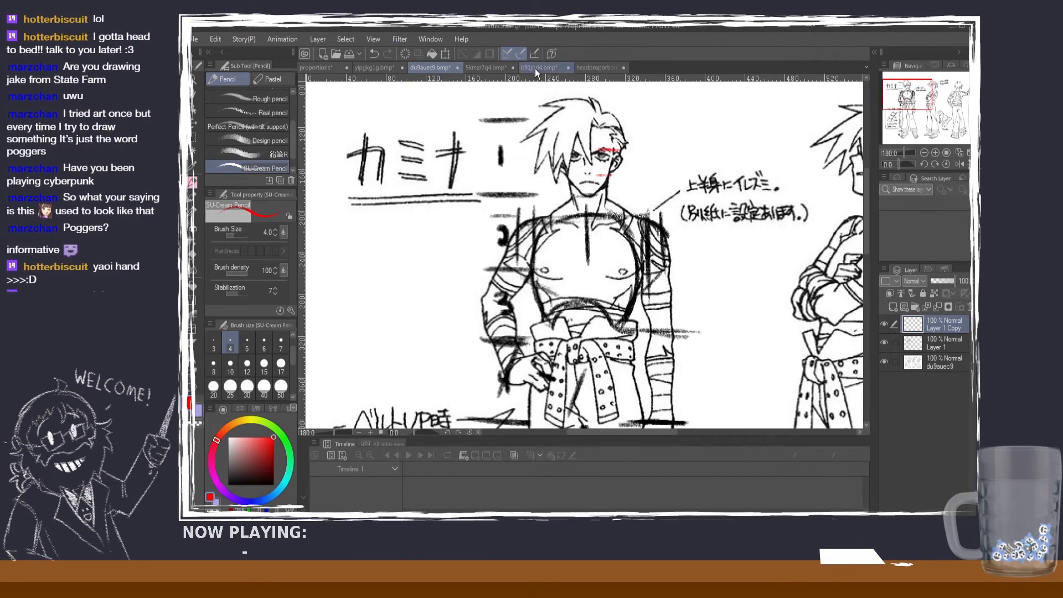
pyautogui.click(535, 68)
pyautogui.click(591, 67)
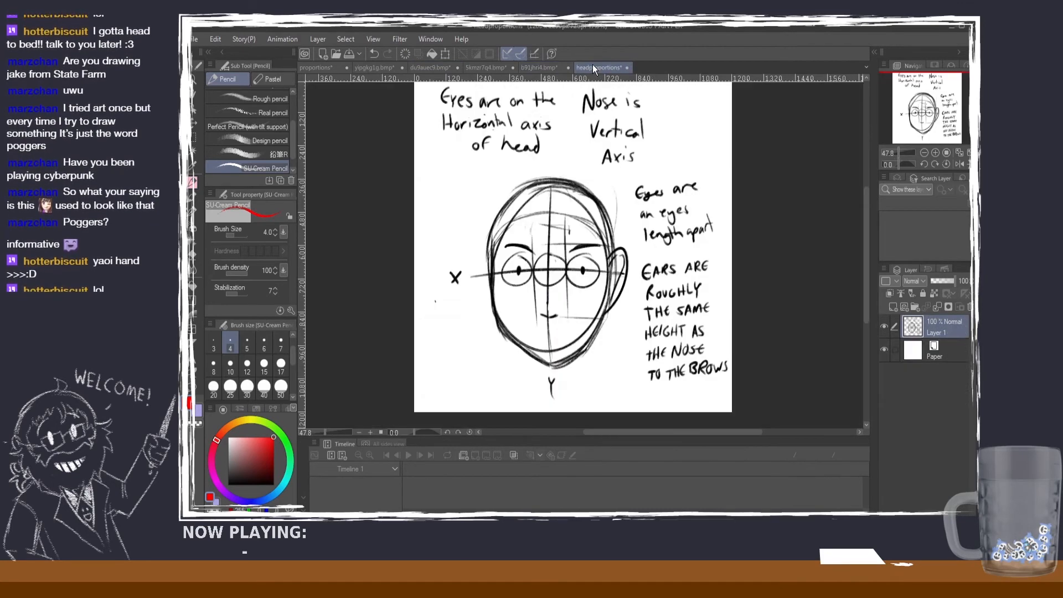
pyautogui.click(485, 68)
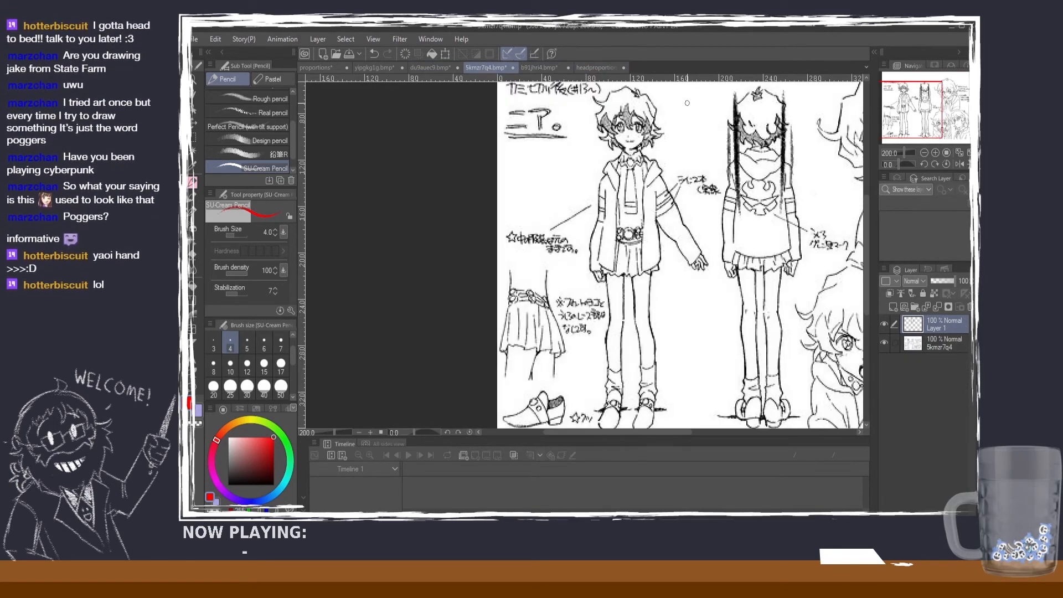
pyautogui.click(420, 69)
# Step: On the yipgkg1g.bmp character, mark the inner and outer edges of both eyes with vertical red pencil lines
pyautogui.click(384, 66)
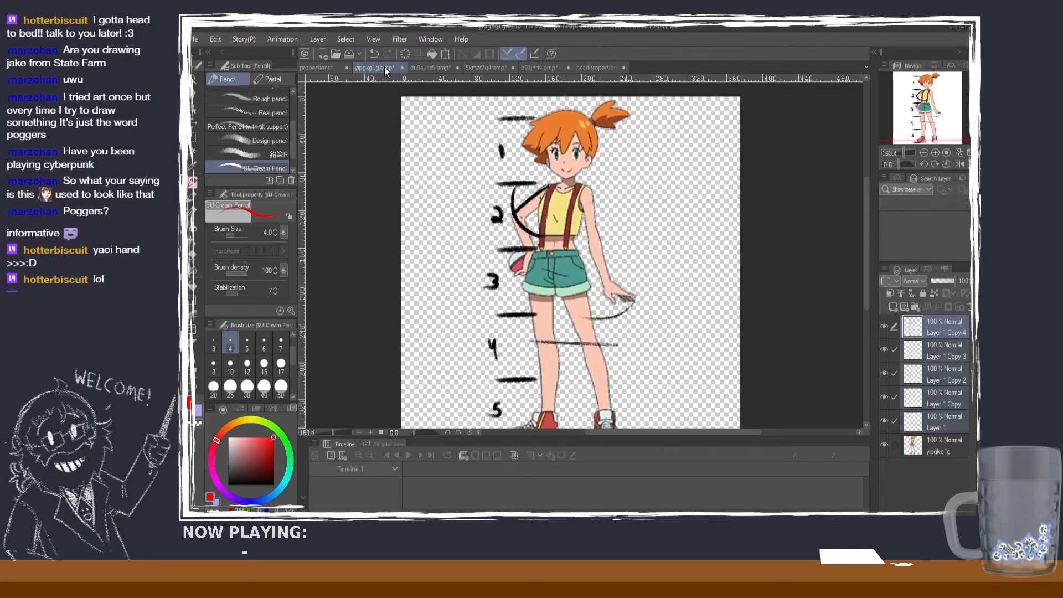
pyautogui.scroll(5, 598, 134)
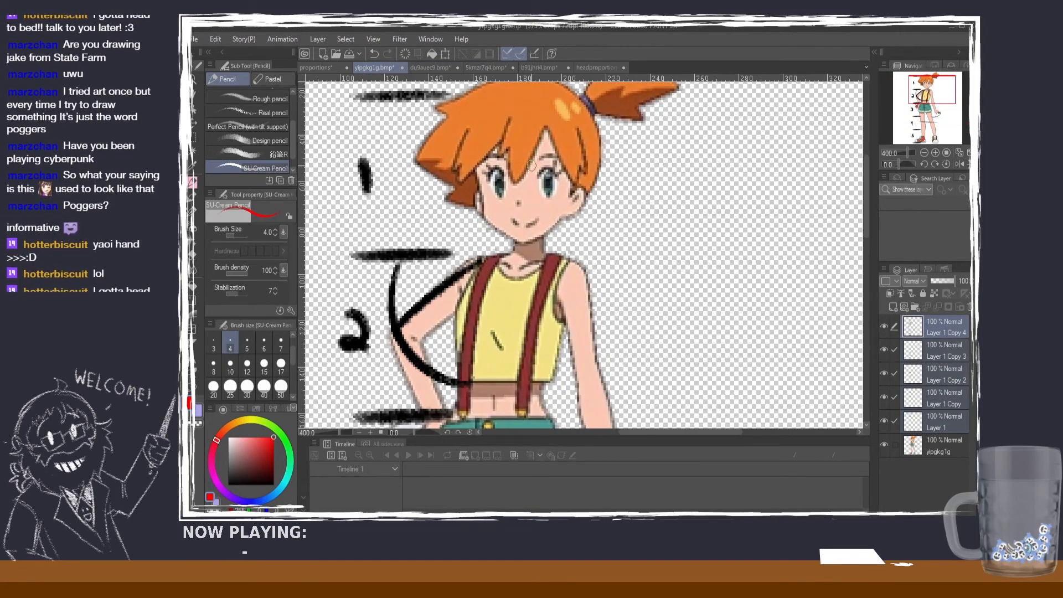
pyautogui.scroll(-7, 550, 189)
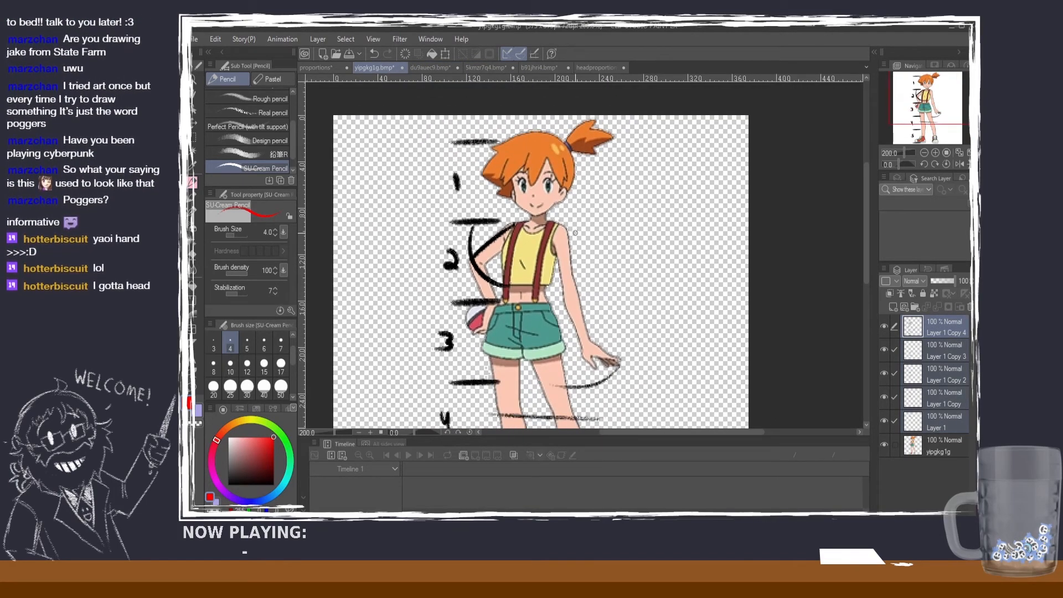
pyautogui.scroll(2, 575, 232)
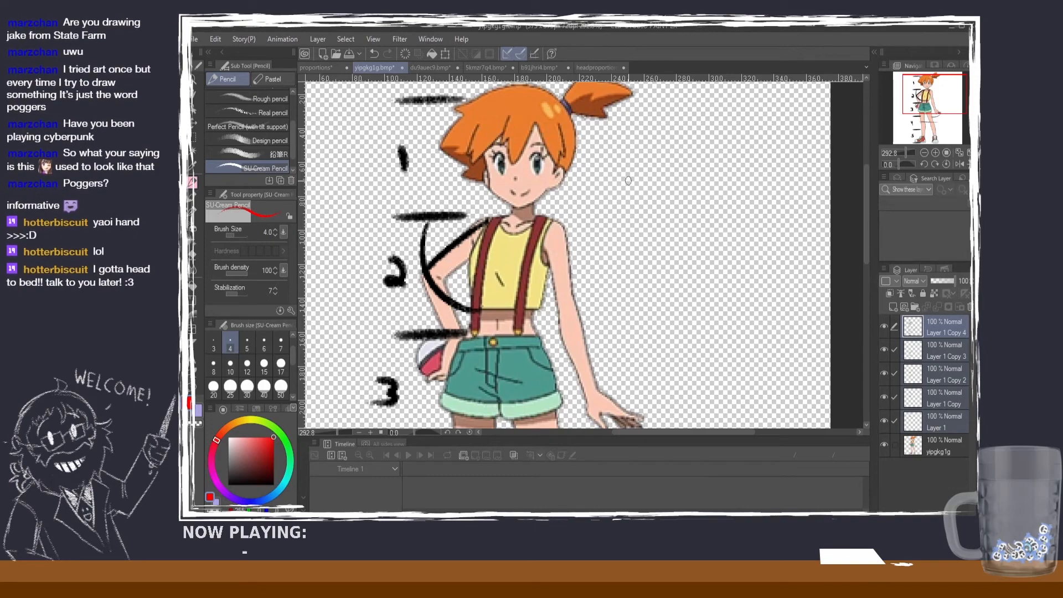
pyautogui.scroll(-1, 614, 211)
pyautogui.scroll(4, 554, 192)
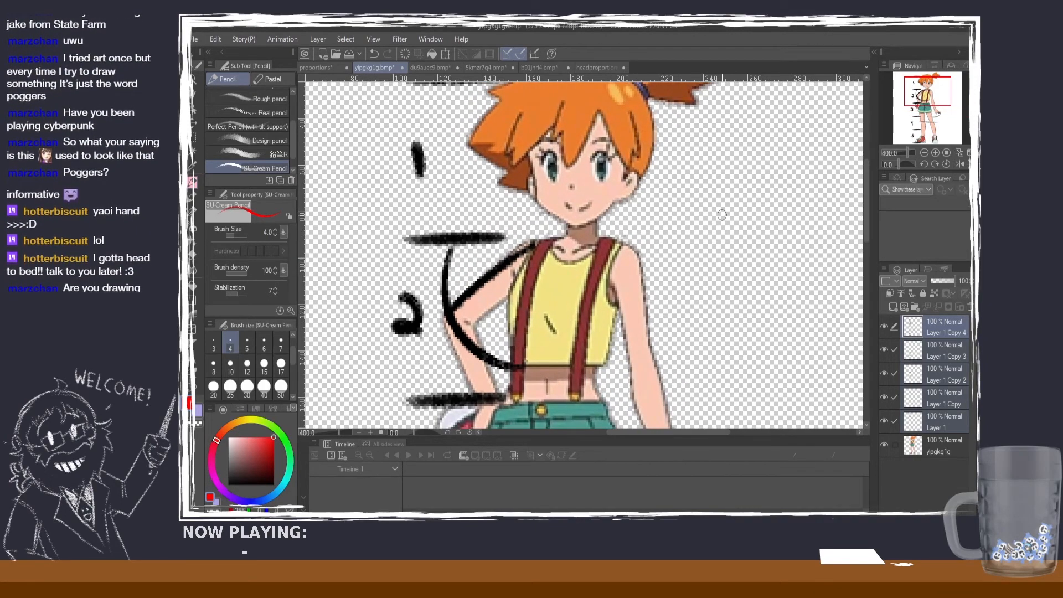
pyautogui.scroll(1, 721, 209)
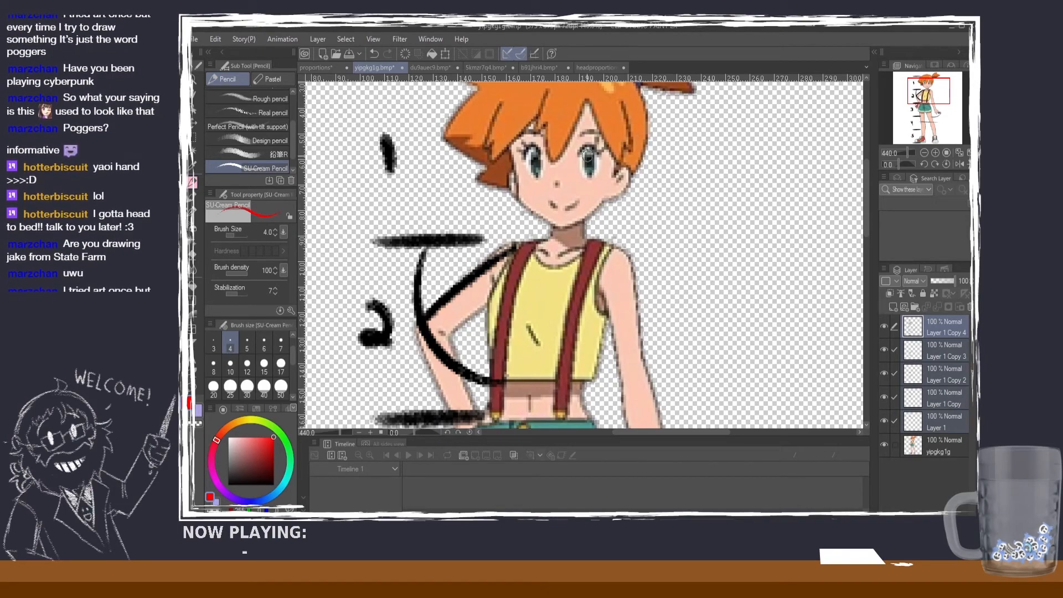
pyautogui.moveTo(579, 142); pyautogui.dragTo(577, 191)
pyautogui.hotkey('ctrl', 'z')
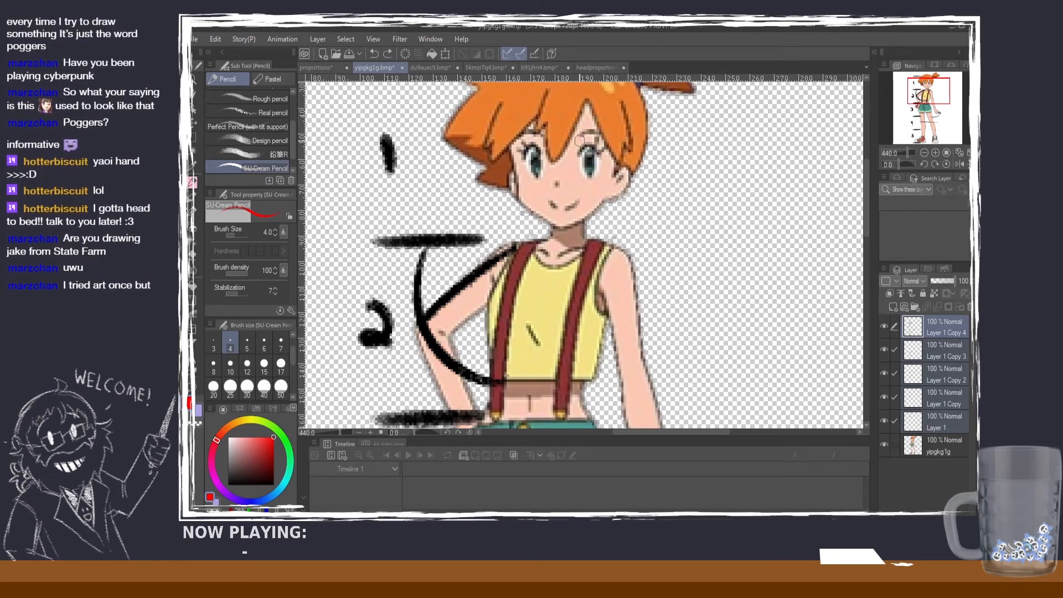
pyautogui.moveTo(579, 144); pyautogui.dragTo(582, 184)
pyautogui.moveTo(541, 138); pyautogui.dragTo(542, 189)
pyautogui.hotkey('ctrl', 'z')
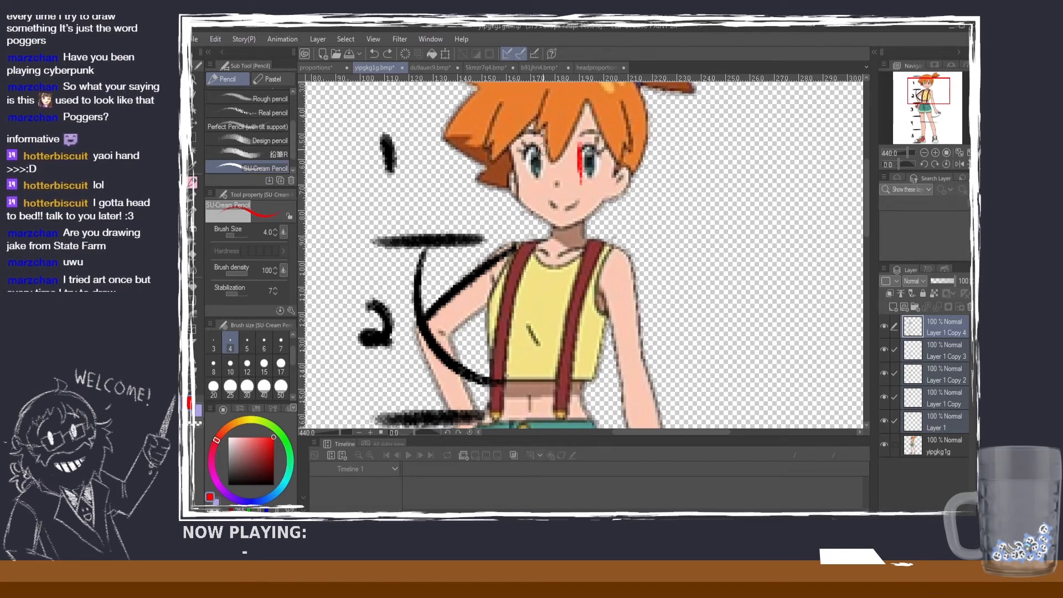
pyautogui.moveTo(543, 148)
pyautogui.mouseDown()
pyautogui.moveTo(544, 178)
pyautogui.moveTo(521, 177)
pyautogui.mouseUp()
pyautogui.hotkey('ctrl', 'z')
pyautogui.moveTo(603, 141)
pyautogui.mouseDown()
pyautogui.moveTo(602, 194)
pyautogui.moveTo(601, 183)
pyautogui.mouseUp()
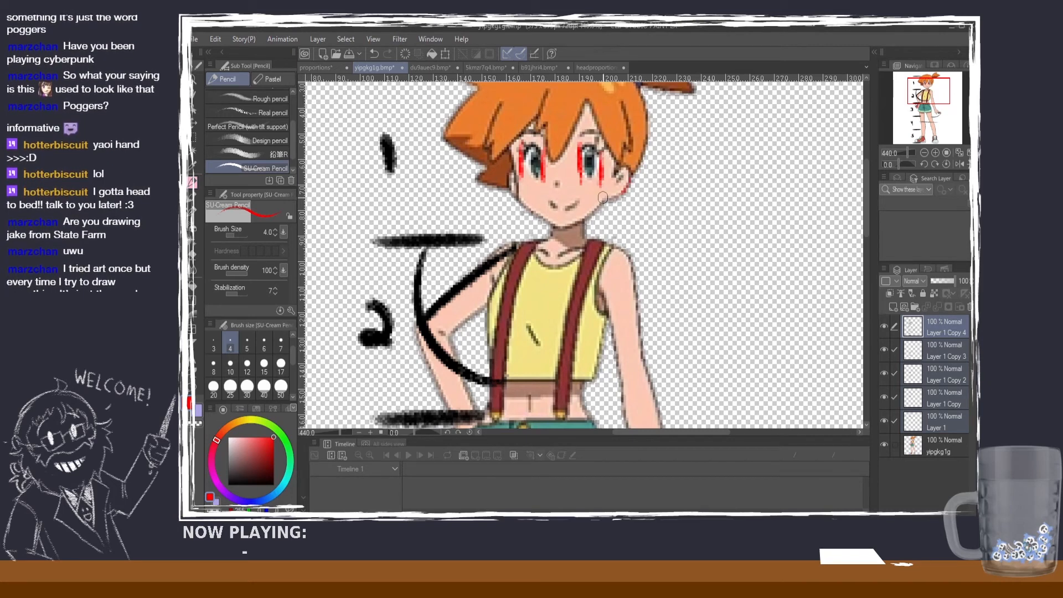
# Step: Add faint red horizontal marks on the cheeks below the nose and a red line across the middle of the eyes
pyautogui.moveTo(602, 201)
pyautogui.mouseDown()
pyautogui.moveTo(523, 190)
pyautogui.moveTo(553, 194)
pyautogui.mouseUp()
pyautogui.hotkey('ctrl', 'z')
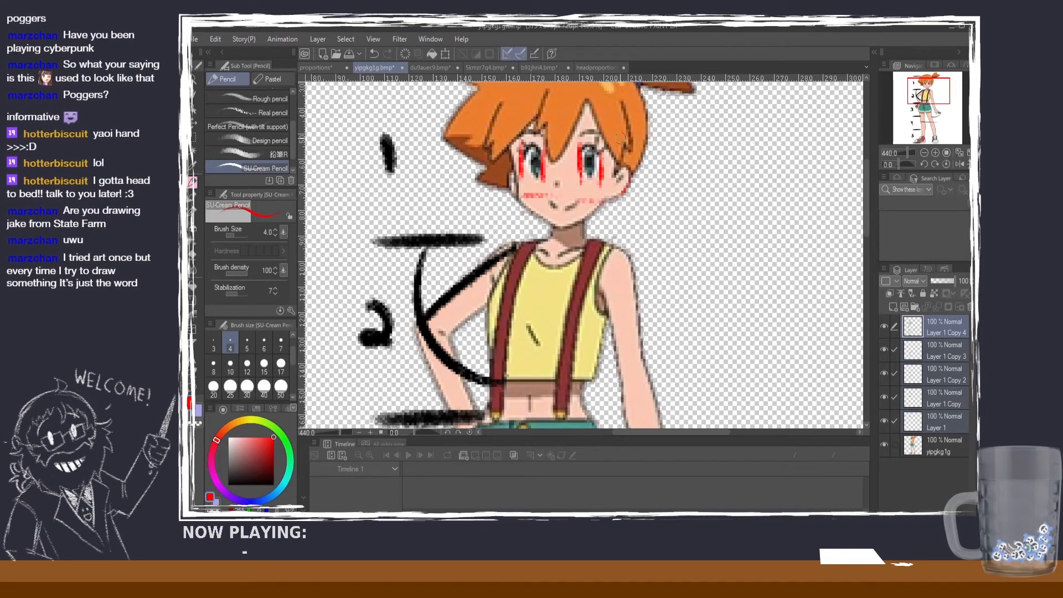
pyautogui.moveTo(603, 165)
pyautogui.mouseDown()
pyautogui.moveTo(512, 163)
pyautogui.moveTo(585, 168)
pyautogui.mouseUp()
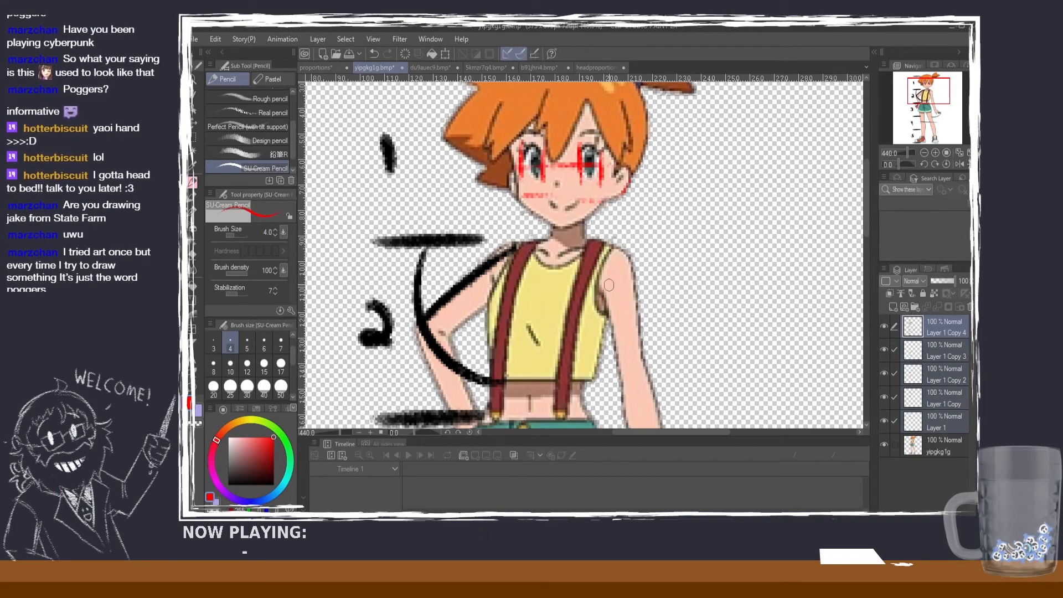
# Step: Draw a red X beside the ear and handwrite "BAD" next to it in red
pyautogui.moveTo(666, 166)
pyautogui.mouseDown()
pyautogui.moveTo(644, 172)
pyautogui.moveTo(667, 197)
pyautogui.moveTo(688, 191)
pyautogui.moveTo(701, 167)
pyautogui.moveTo(679, 234)
pyautogui.mouseUp()
pyautogui.hotkey('ctrl', 'z')
pyautogui.moveTo(687, 205)
pyautogui.mouseDown()
pyautogui.moveTo(708, 229)
pyautogui.moveTo(684, 237)
pyautogui.mouseUp()
pyautogui.moveTo(710, 238)
pyautogui.mouseDown()
pyautogui.moveTo(735, 241)
pyautogui.moveTo(734, 226)
pyautogui.mouseUp()
pyautogui.moveTo(742, 209); pyautogui.dragTo(745, 243)
pyautogui.moveTo(746, 203)
pyautogui.mouseDown()
pyautogui.moveTo(767, 227)
pyautogui.moveTo(749, 249)
pyautogui.mouseUp()
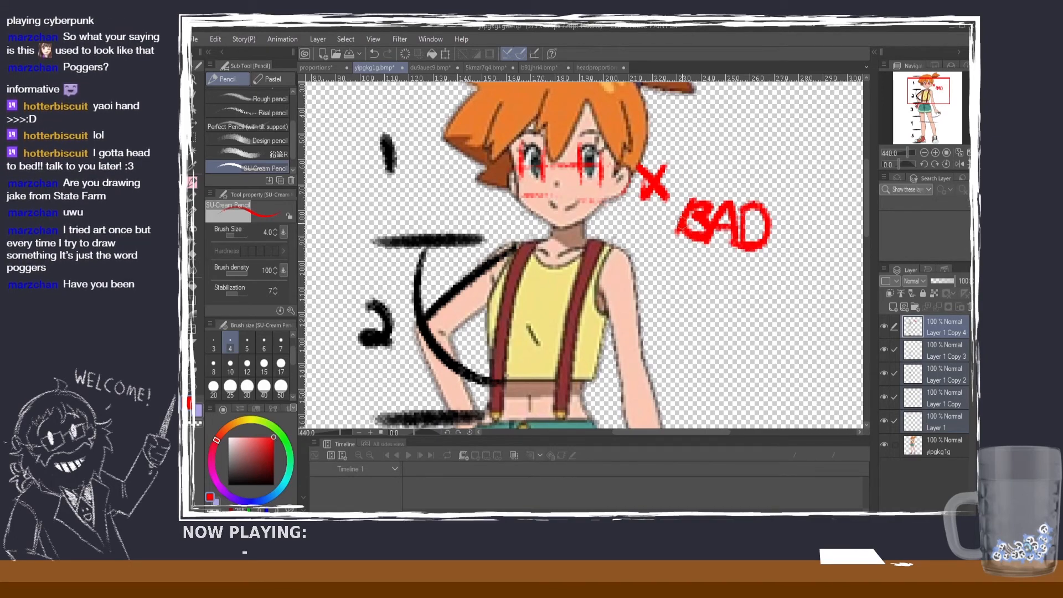
# Step: Sketch a red construction arc over the crown of the character's head, inside the hair
pyautogui.scroll(-4, 658, 311)
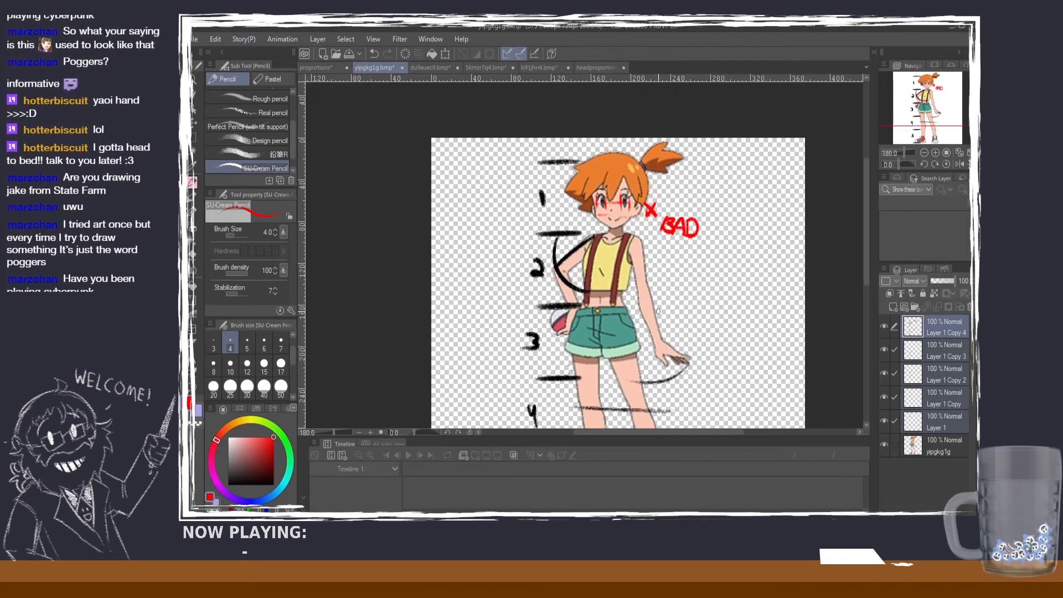
pyautogui.scroll(4, 652, 230)
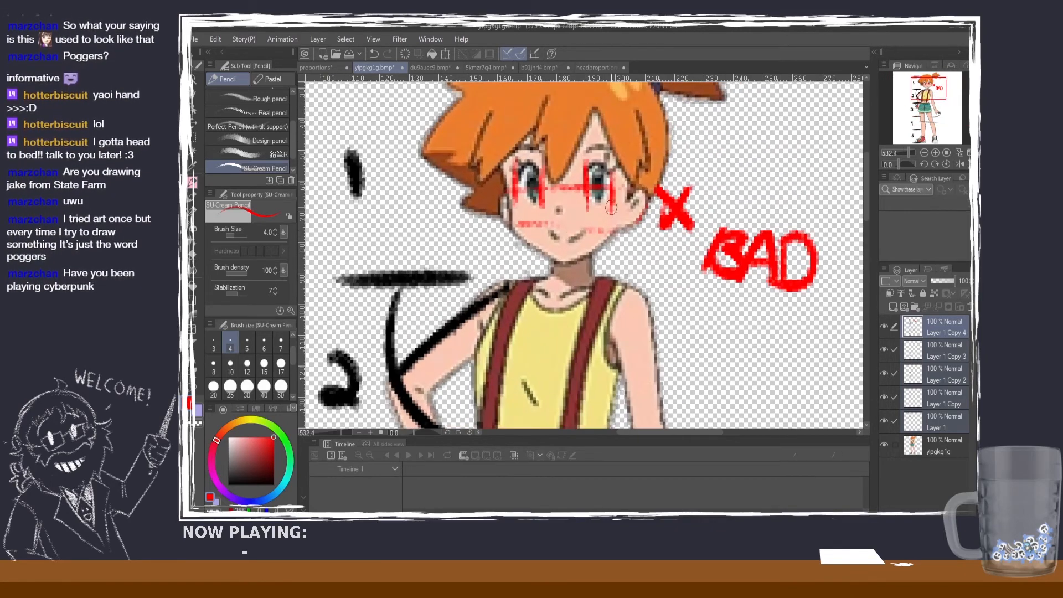
pyautogui.scroll(-3, 618, 201)
pyautogui.scroll(2, 676, 206)
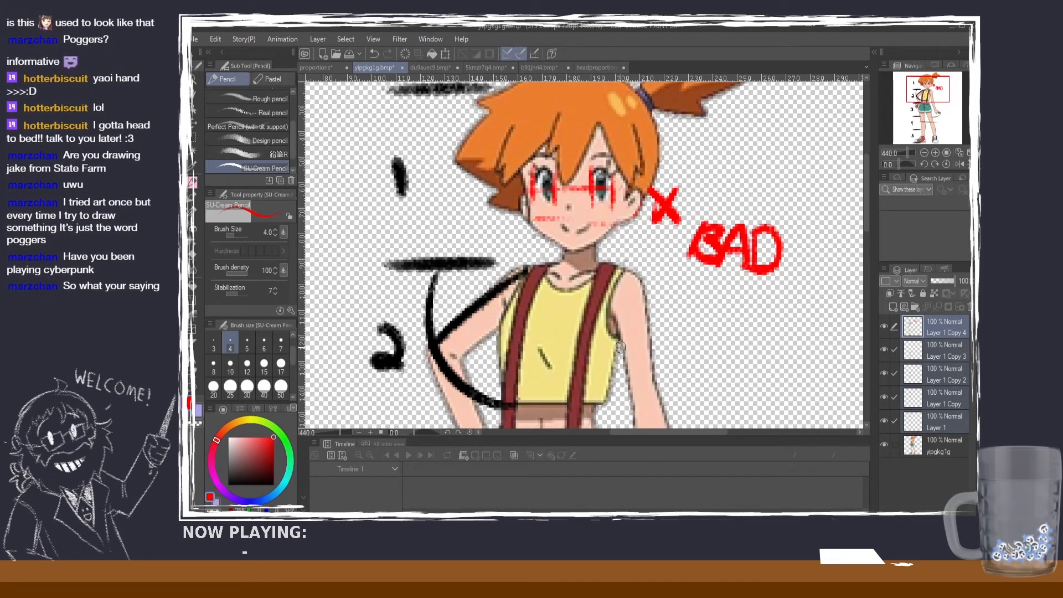
pyautogui.scroll(-1, 615, 299)
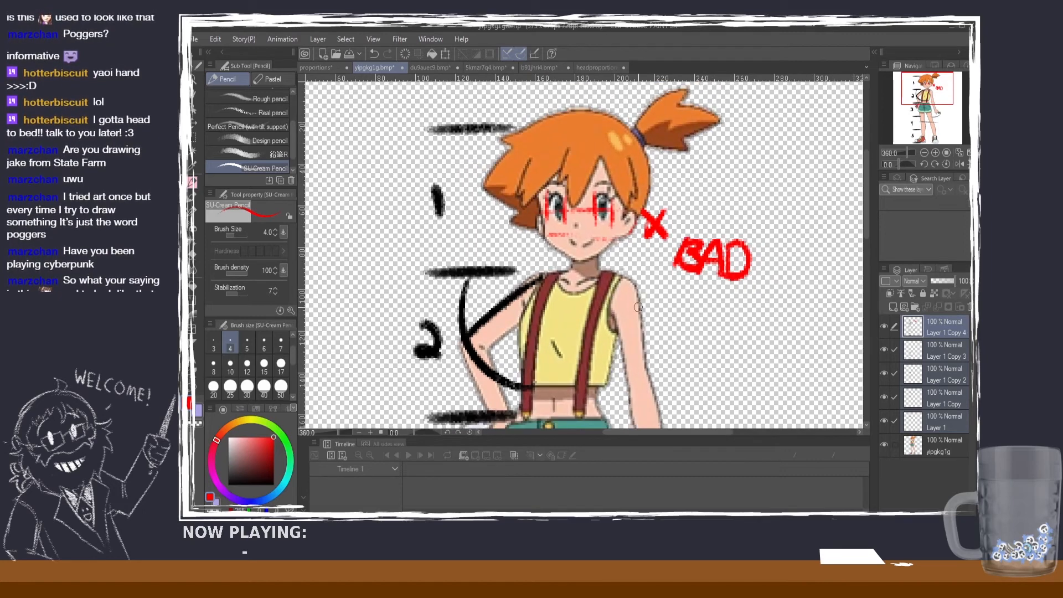
pyautogui.scroll(-1, 645, 269)
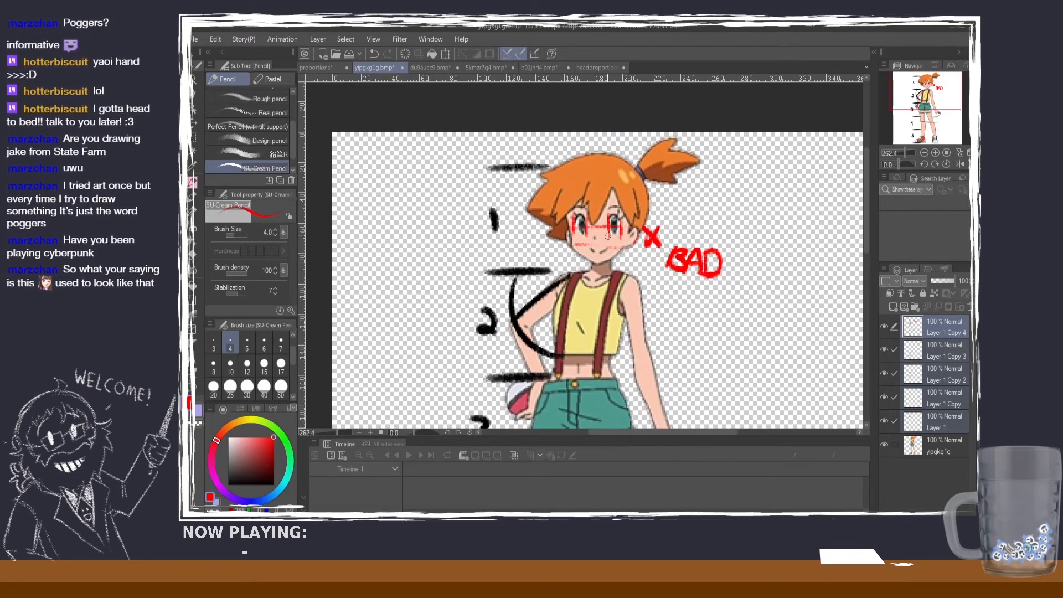
pyautogui.moveTo(569, 181)
pyautogui.mouseDown()
pyautogui.moveTo(610, 165)
pyautogui.moveTo(635, 189)
pyautogui.mouseUp()
pyautogui.moveTo(639, 196)
pyautogui.mouseDown()
pyautogui.moveTo(640, 226)
pyautogui.moveTo(612, 262)
pyautogui.moveTo(640, 200)
pyautogui.moveTo(641, 228)
pyautogui.mouseUp()
pyautogui.hotkey('ctrl', 'z')
pyautogui.hotkey('ctrl', 'z')
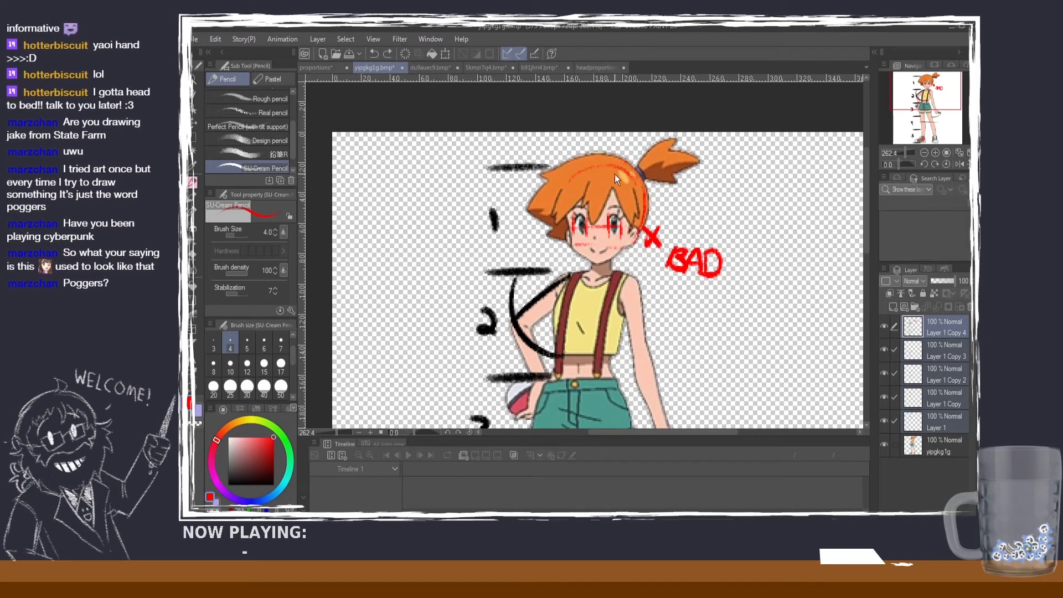
pyautogui.hotkey('ctrl', 'z')
# Step: Extend the red head outline down both sides to the jaw and add a line across the tops of the eyes
pyautogui.moveTo(627, 175); pyautogui.dragTo(640, 224)
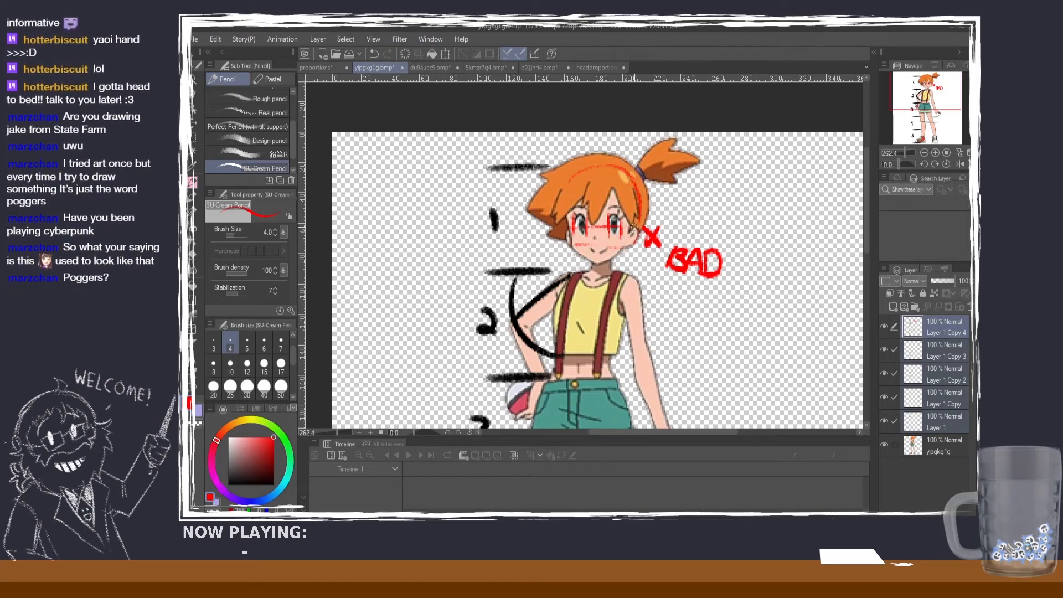
pyautogui.hotkey('ctrl', 'z')
pyautogui.hotkey('ctrl', 'z')
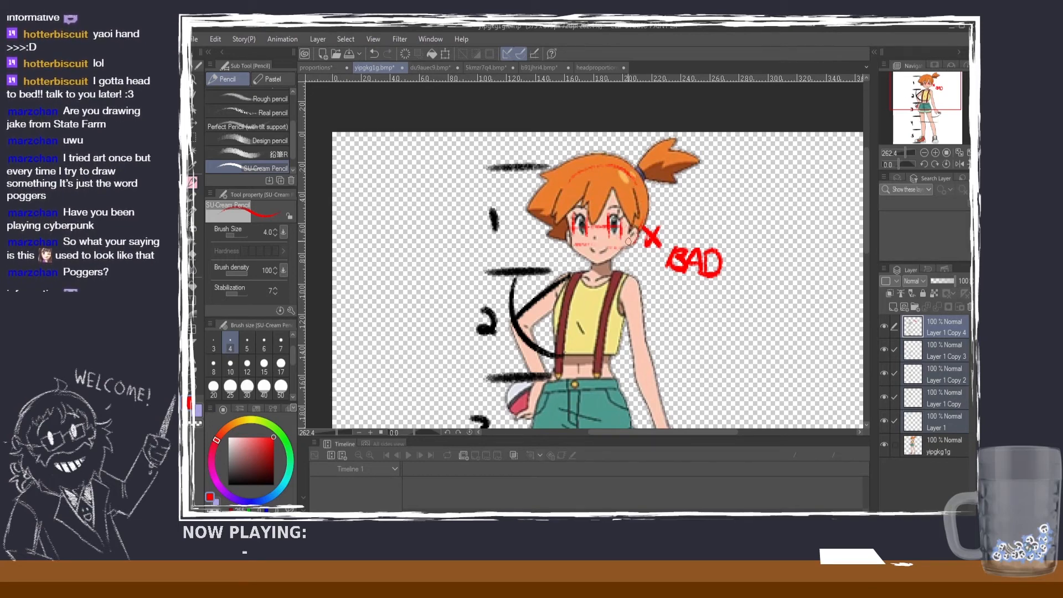
pyautogui.moveTo(641, 189); pyautogui.dragTo(647, 211)
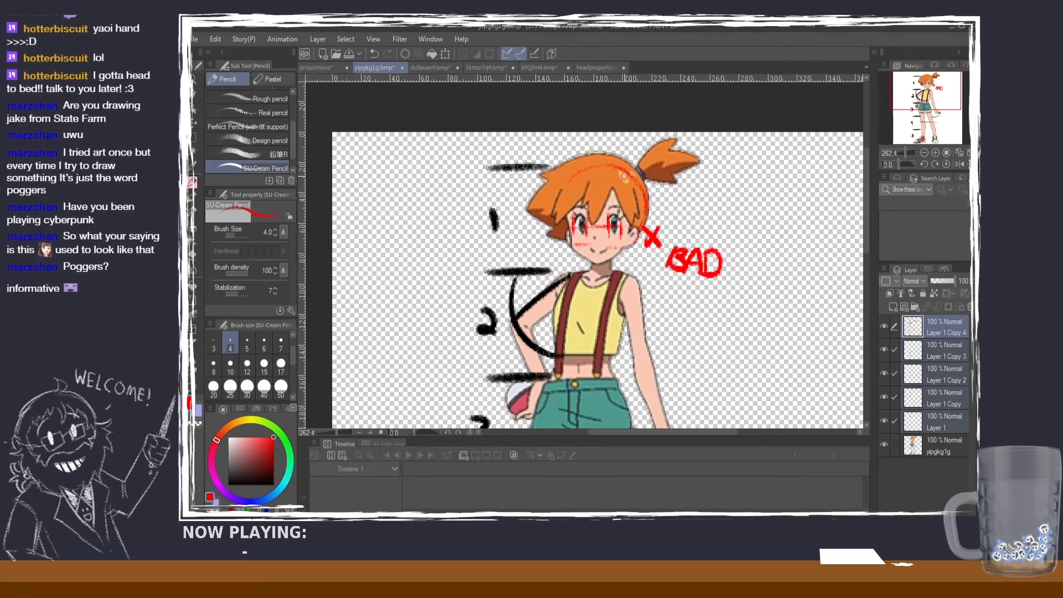
pyautogui.moveTo(591, 171)
pyautogui.mouseDown()
pyautogui.moveTo(562, 190)
pyautogui.moveTo(584, 260)
pyautogui.mouseUp()
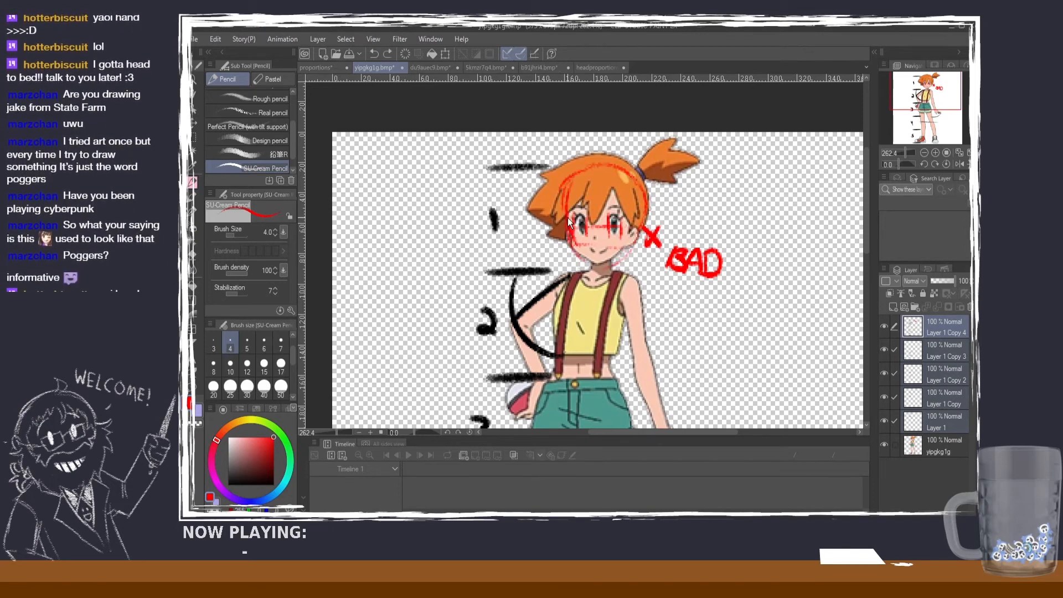
pyautogui.moveTo(615, 216); pyautogui.dragTo(575, 217)
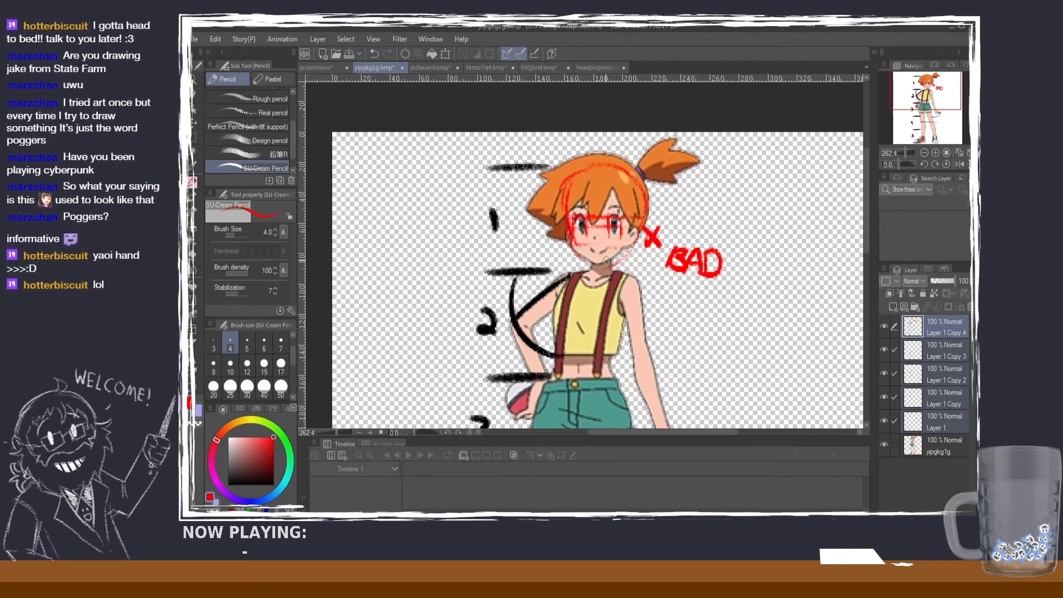
# Step: Set the pencil to brush size 3 and black, trying out strokes for the ear beside the face
pyautogui.scroll(3, 631, 236)
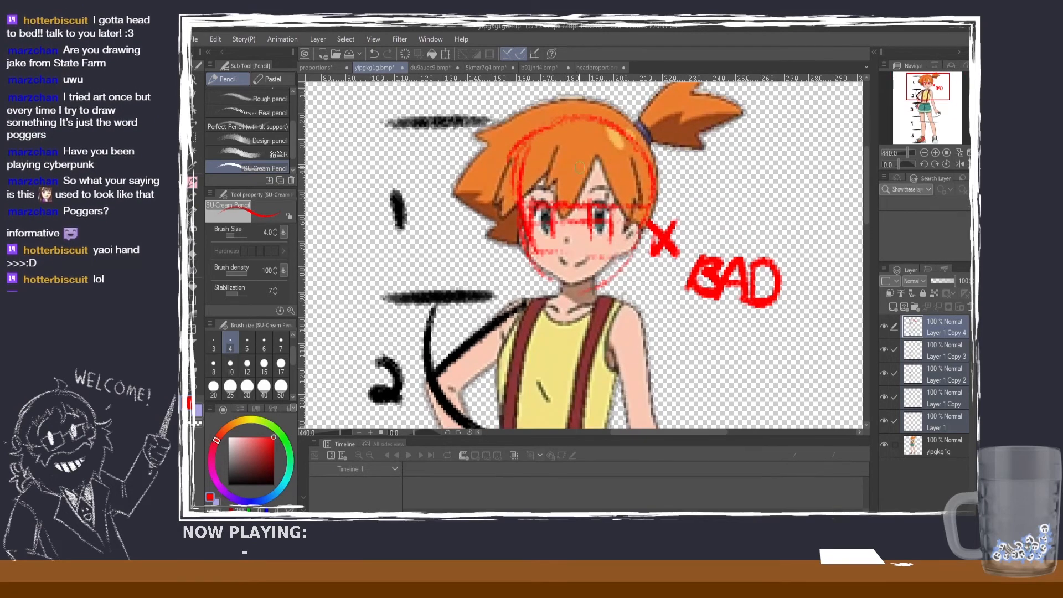
pyautogui.scroll(1, 291, 334)
pyautogui.click(217, 376)
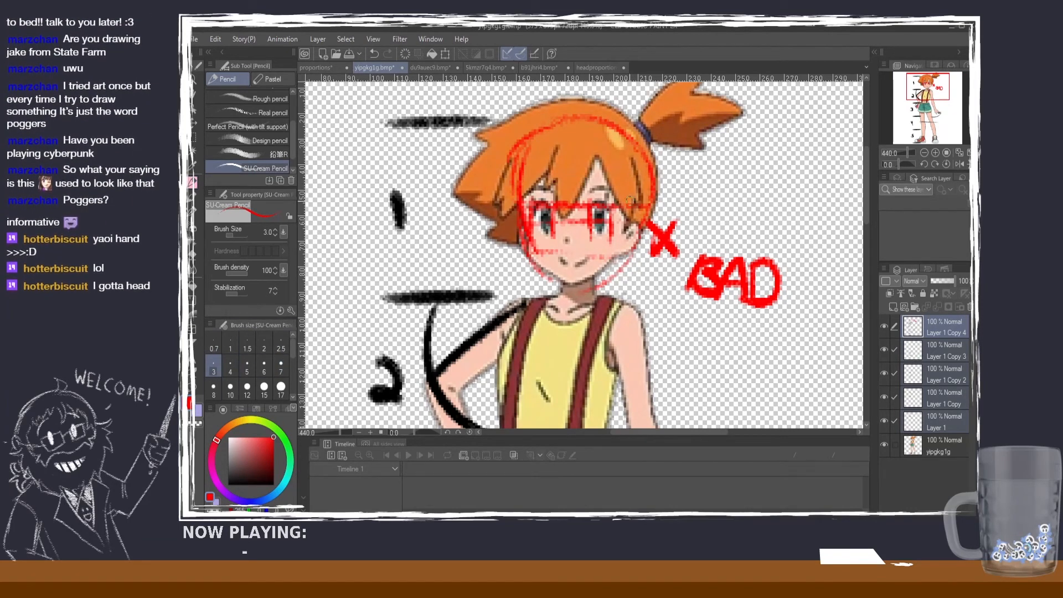
pyautogui.moveTo(631, 203)
pyautogui.mouseDown()
pyautogui.moveTo(640, 246)
pyautogui.moveTo(616, 250)
pyautogui.mouseUp()
pyautogui.hotkey('ctrl', 'z')
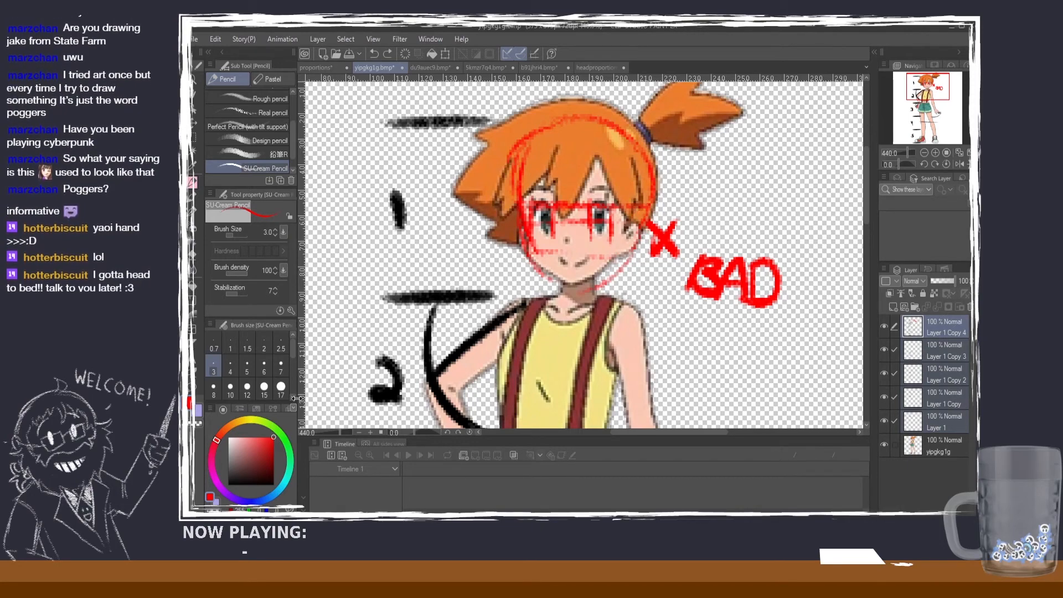
pyautogui.click(242, 482)
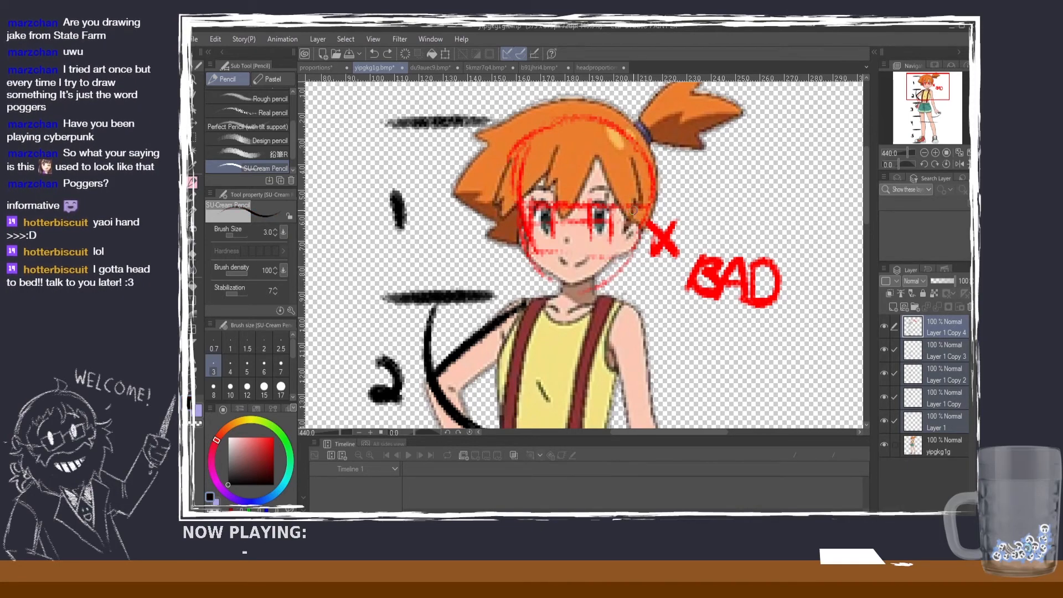
pyautogui.moveTo(634, 210); pyautogui.dragTo(643, 223)
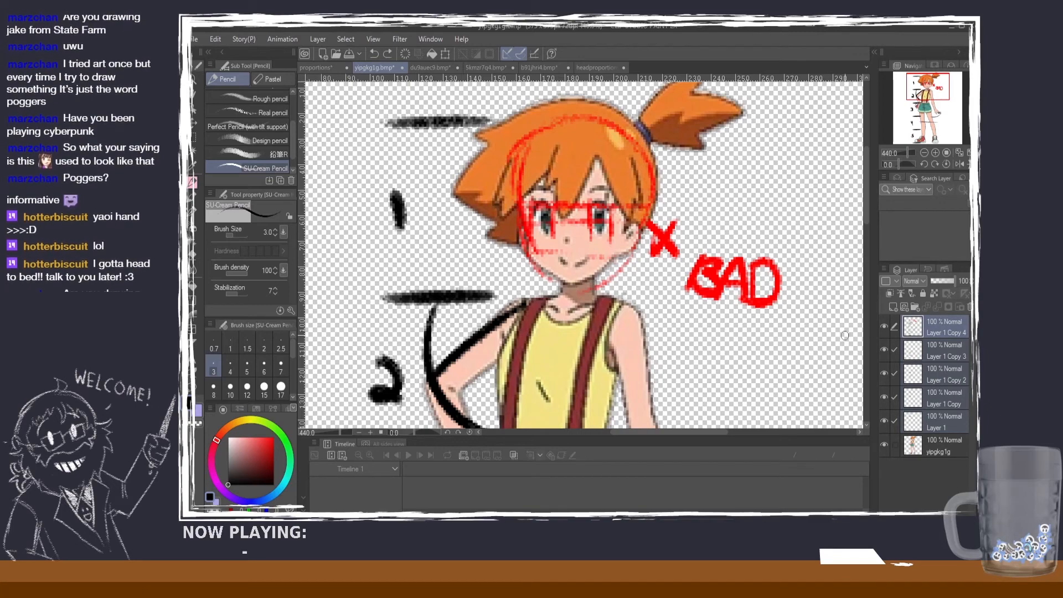
# Step: Hide Layer 1 Copy 4, then draw a black horizontal line across the tops of the eyes on a new layer
pyautogui.click(884, 328)
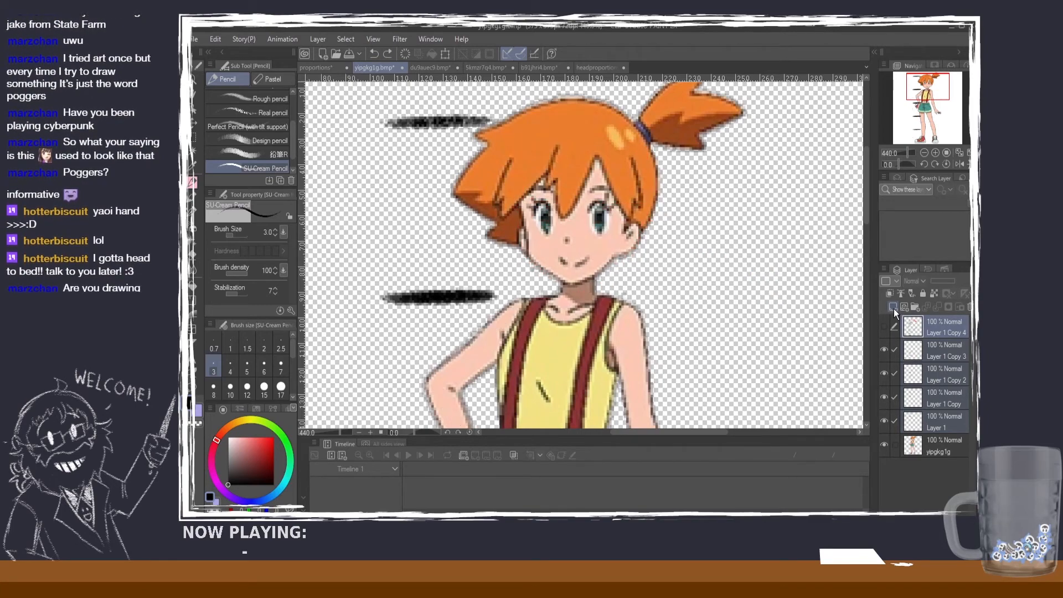
pyautogui.click(893, 308)
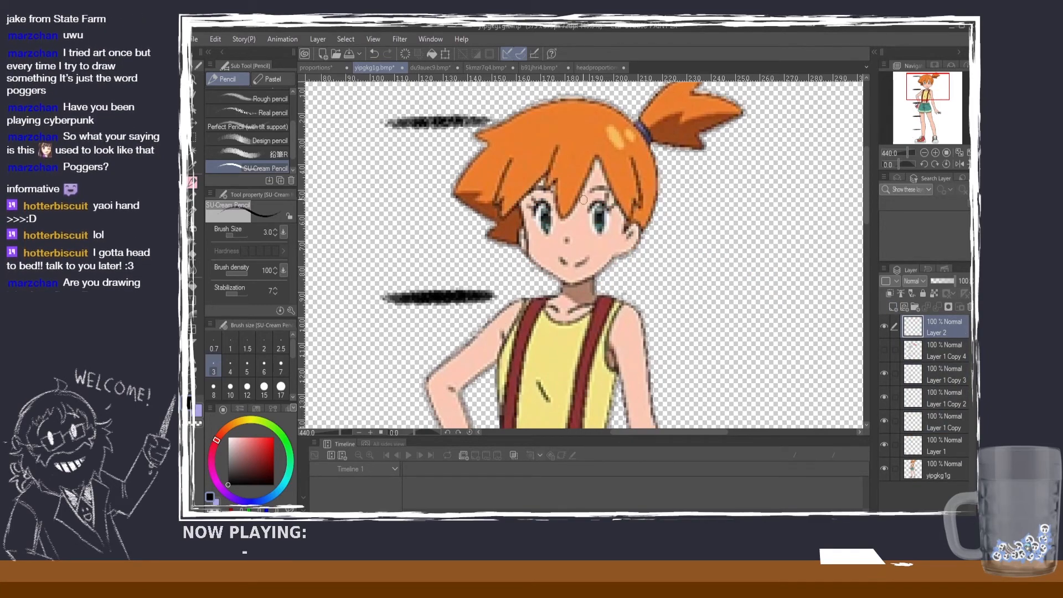
pyautogui.moveTo(521, 204)
pyautogui.mouseDown()
pyautogui.moveTo(634, 198)
pyautogui.moveTo(513, 207)
pyautogui.mouseUp()
pyautogui.hotkey('ctrl', 'z')
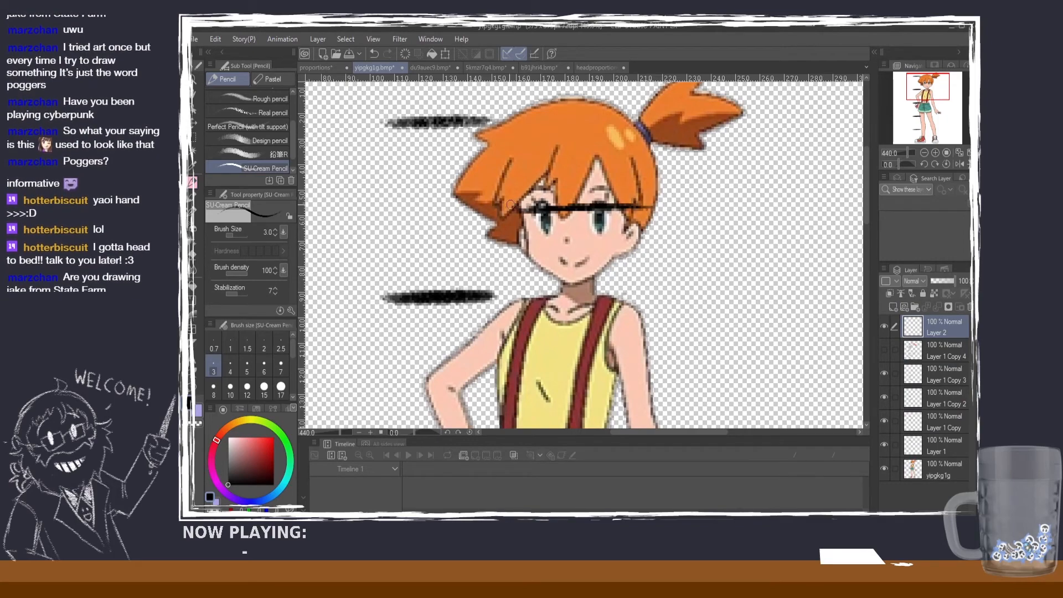
pyautogui.hotkey('ctrl', 'z')
pyautogui.moveTo(651, 202); pyautogui.dragTo(513, 207)
pyautogui.hotkey('ctrl', 'z')
pyautogui.moveTo(649, 211); pyautogui.dragTo(518, 209)
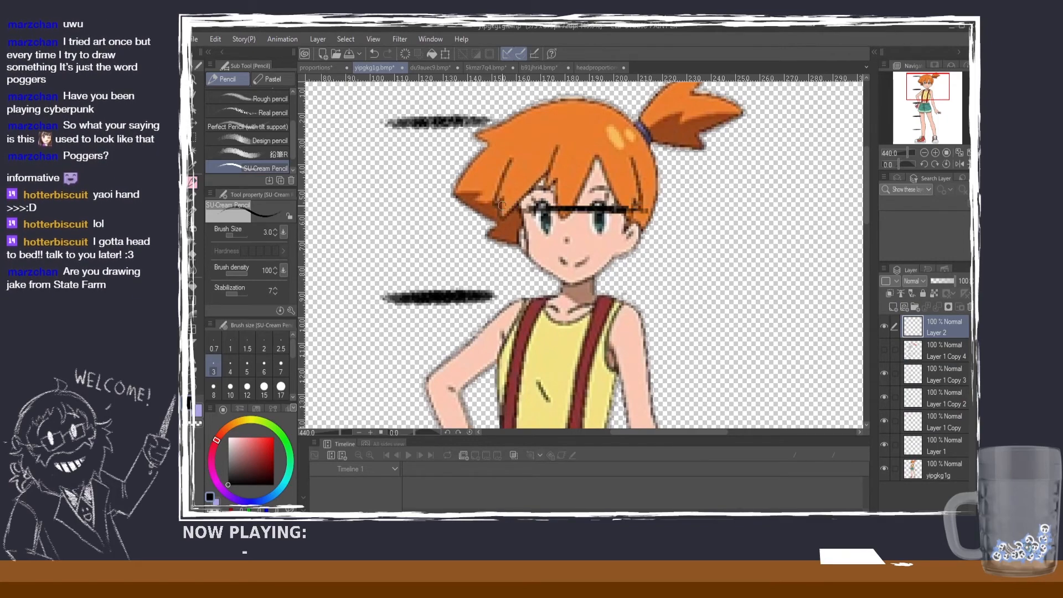
# Step: Mark the nose-base and brow levels on the face with thin black horizontal lines
pyautogui.moveTo(633, 211)
pyautogui.mouseDown()
pyautogui.moveTo(633, 253)
pyautogui.moveTo(611, 267)
pyautogui.moveTo(633, 221)
pyautogui.moveTo(612, 256)
pyautogui.moveTo(548, 243)
pyautogui.mouseUp()
pyautogui.hotkey('ctrl', 'z')
pyautogui.hotkey('ctrl', 'z')
pyautogui.hotkey('ctrl', 'z')
pyautogui.hotkey('ctrl', 'z')
pyautogui.hotkey('ctrl', 'z')
pyautogui.moveTo(597, 187); pyautogui.dragTo(548, 191)
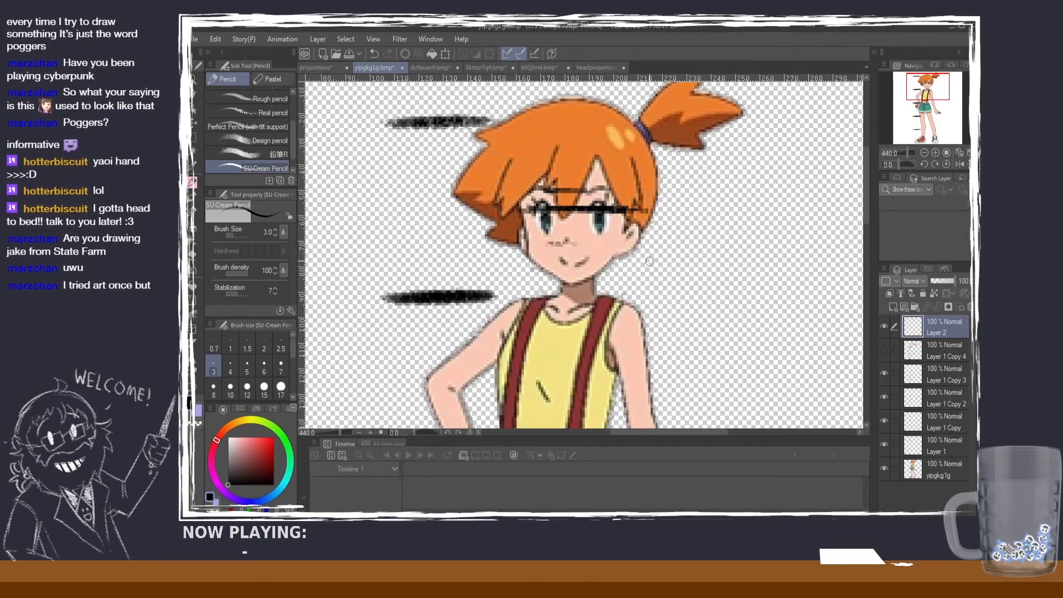
# Step: Draw a larger black ear outline on the side of the head, starting at the eye line and curving down toward the jaw
pyautogui.moveTo(633, 204); pyautogui.dragTo(621, 243)
pyautogui.hotkey('ctrl', 'z')
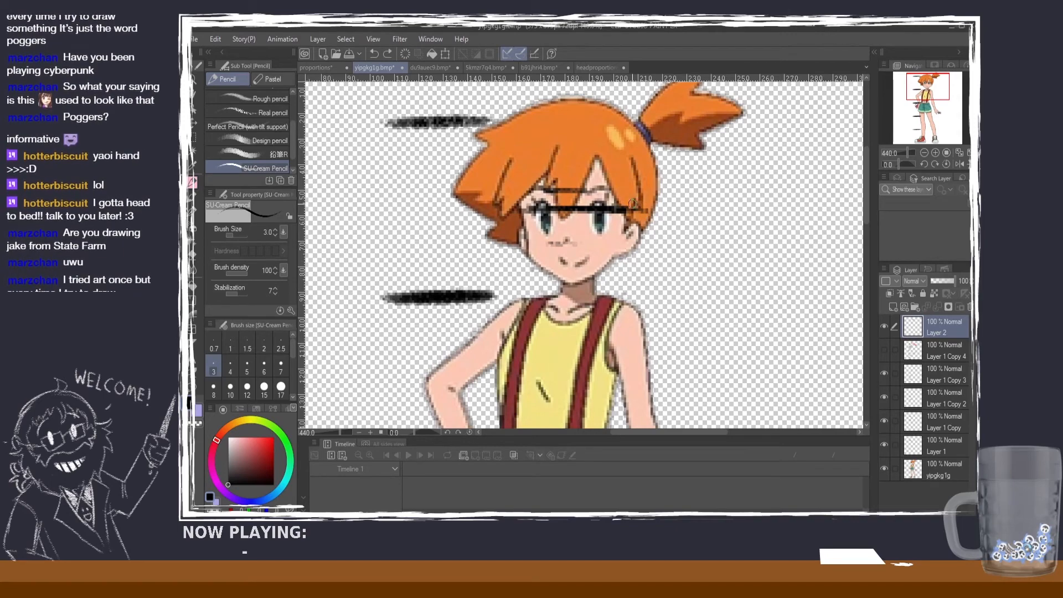
pyautogui.moveTo(633, 204); pyautogui.dragTo(619, 241)
pyautogui.hotkey('ctrl', 'z')
pyautogui.moveTo(632, 203)
pyautogui.mouseDown()
pyautogui.moveTo(635, 233)
pyautogui.moveTo(606, 265)
pyautogui.mouseUp()
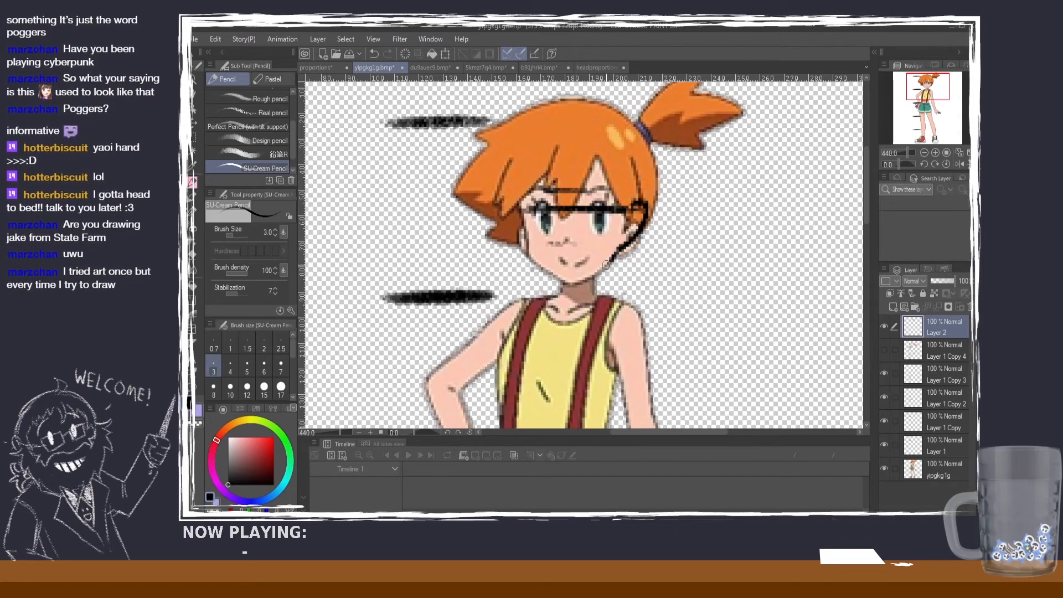
pyautogui.click(281, 344)
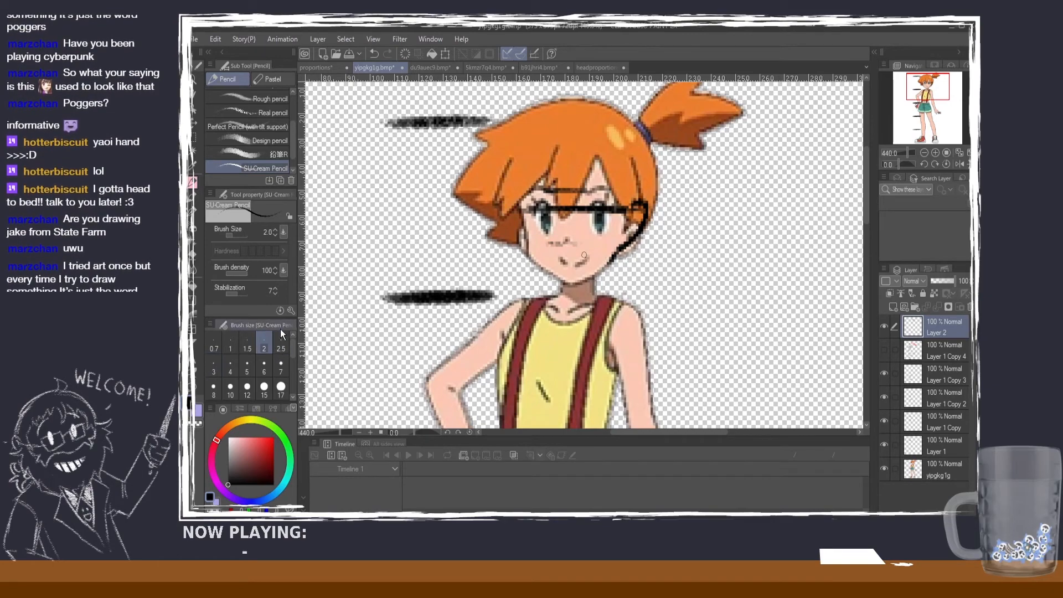
pyautogui.click(271, 100)
pyautogui.click(276, 344)
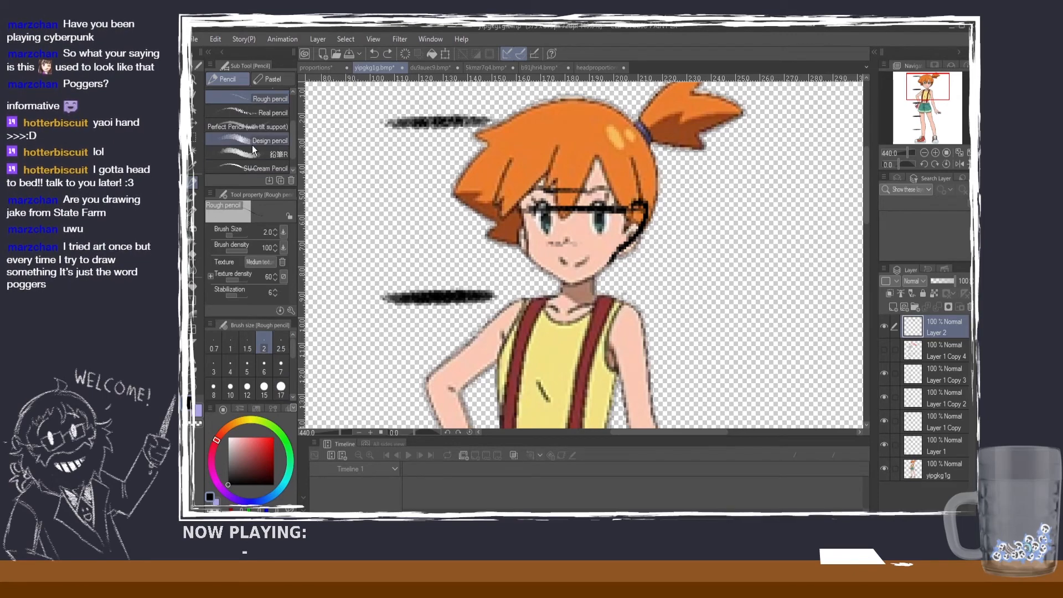
pyautogui.click(272, 113)
pyautogui.moveTo(539, 230); pyautogui.dragTo(551, 252)
pyautogui.hotkey('ctrl', 'z')
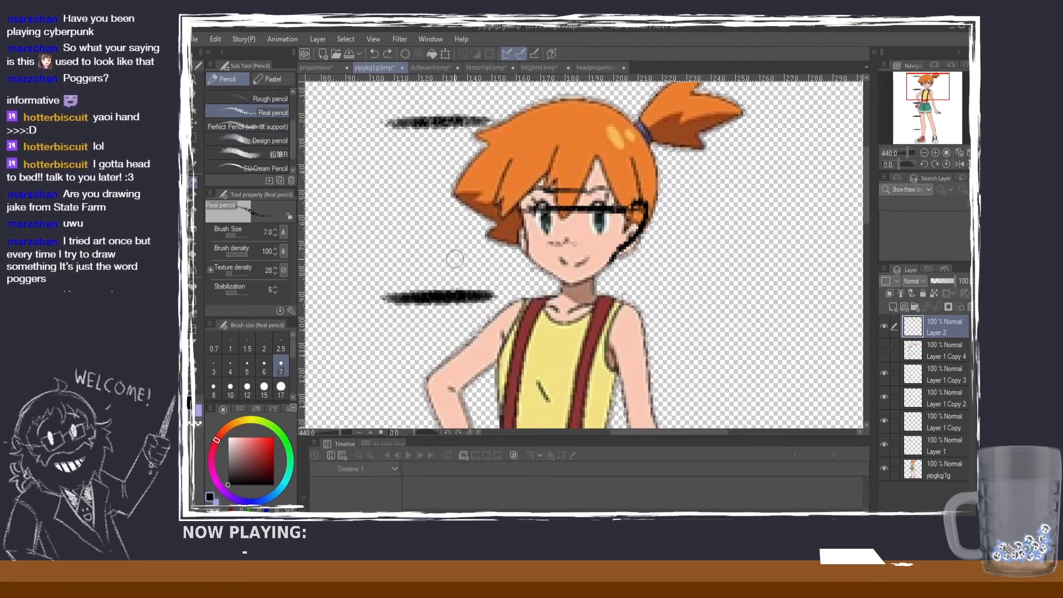
# Step: With the Darker pencil at size 4, thicken the top of the ear outline and draw a black horizontal line at the nose base
pyautogui.scroll(2, 294, 120)
pyautogui.scroll(2, 293, 121)
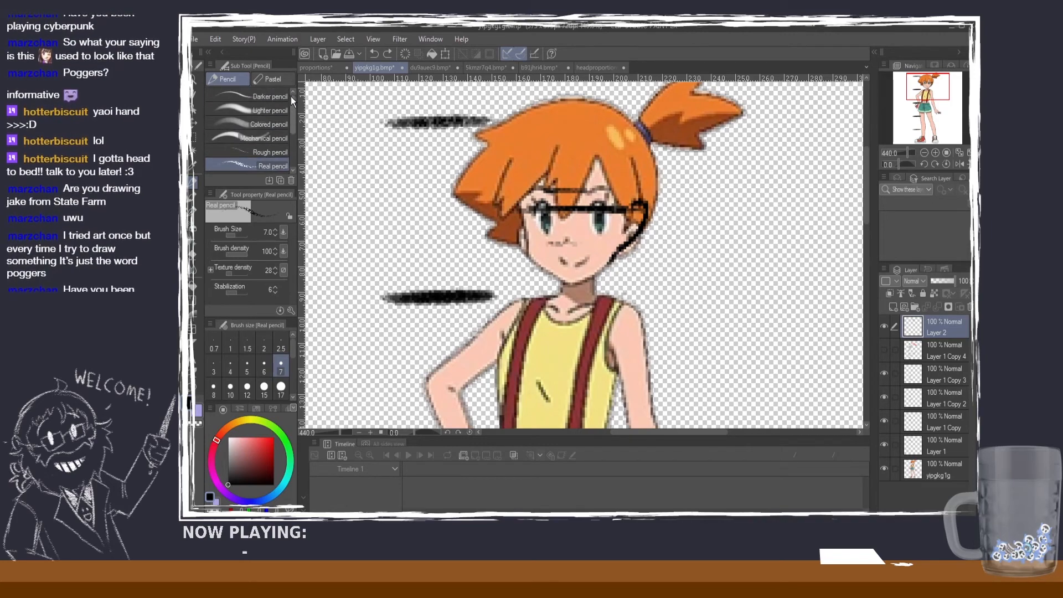
pyautogui.click(285, 96)
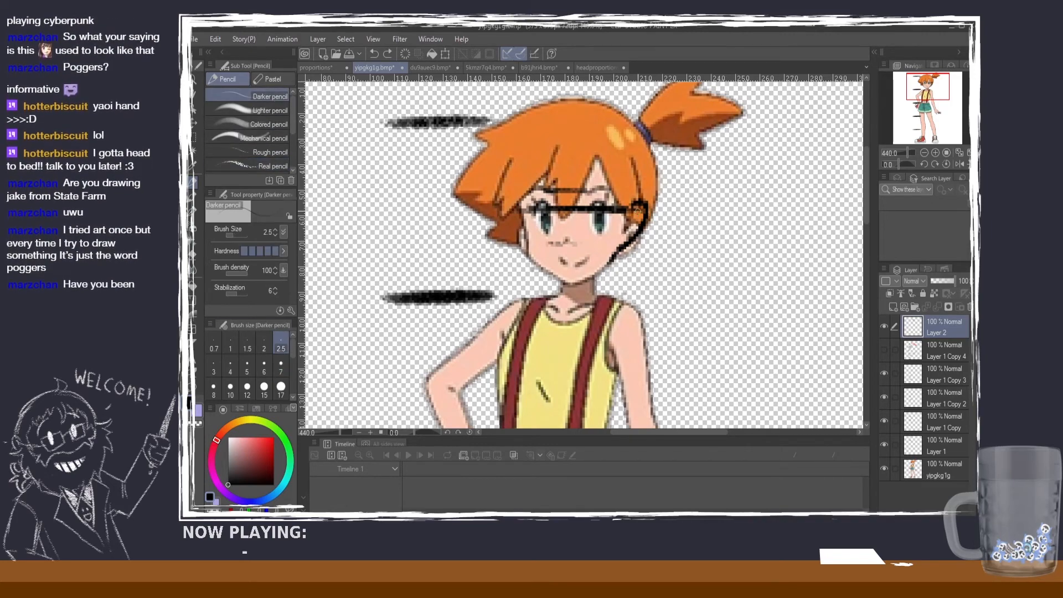
pyautogui.moveTo(637, 211); pyautogui.dragTo(646, 206)
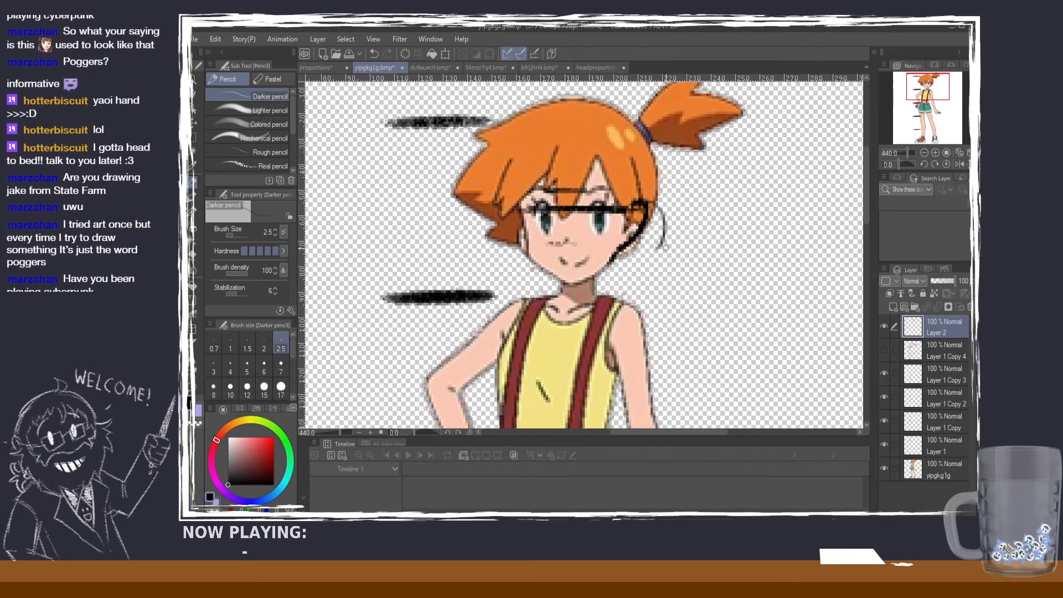
pyautogui.click(231, 360)
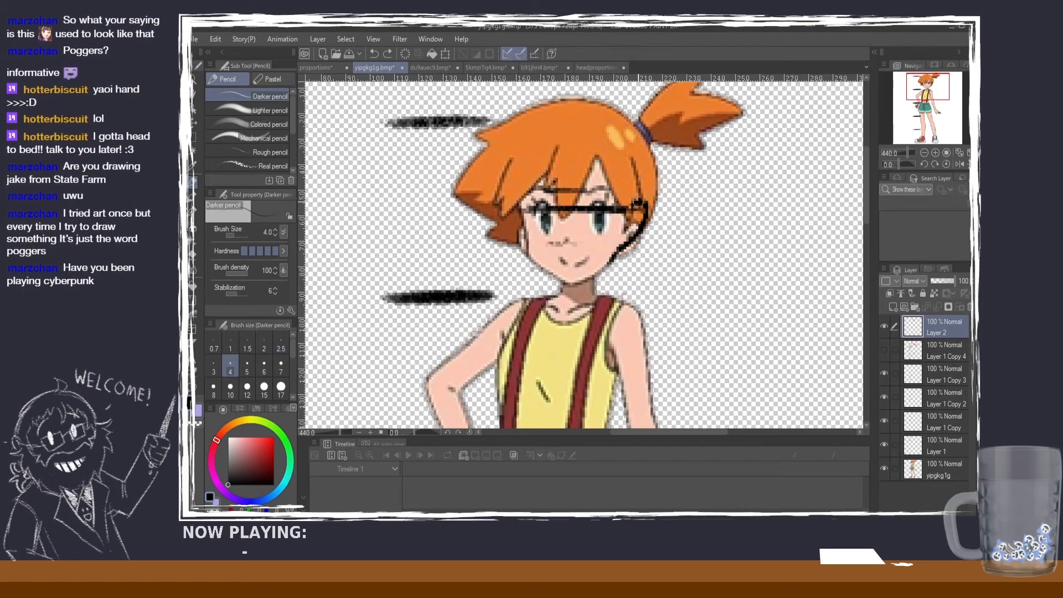
pyautogui.moveTo(638, 202)
pyautogui.mouseDown()
pyautogui.moveTo(634, 237)
pyautogui.moveTo(530, 244)
pyautogui.moveTo(631, 250)
pyautogui.moveTo(526, 245)
pyautogui.mouseUp()
pyautogui.hotkey('ctrl', 'z')
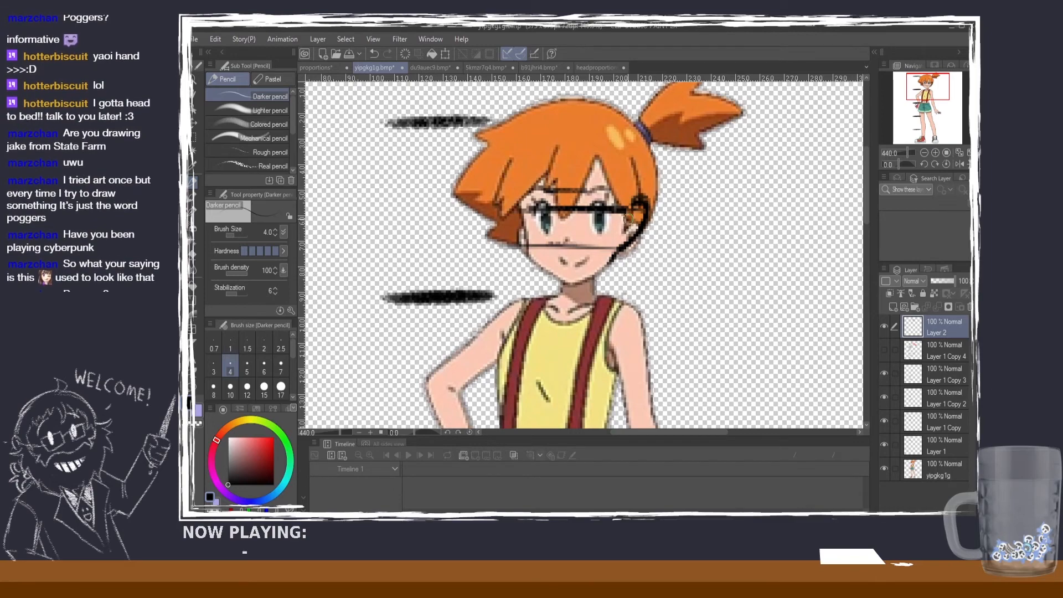
pyautogui.moveTo(640, 206); pyautogui.dragTo(634, 220)
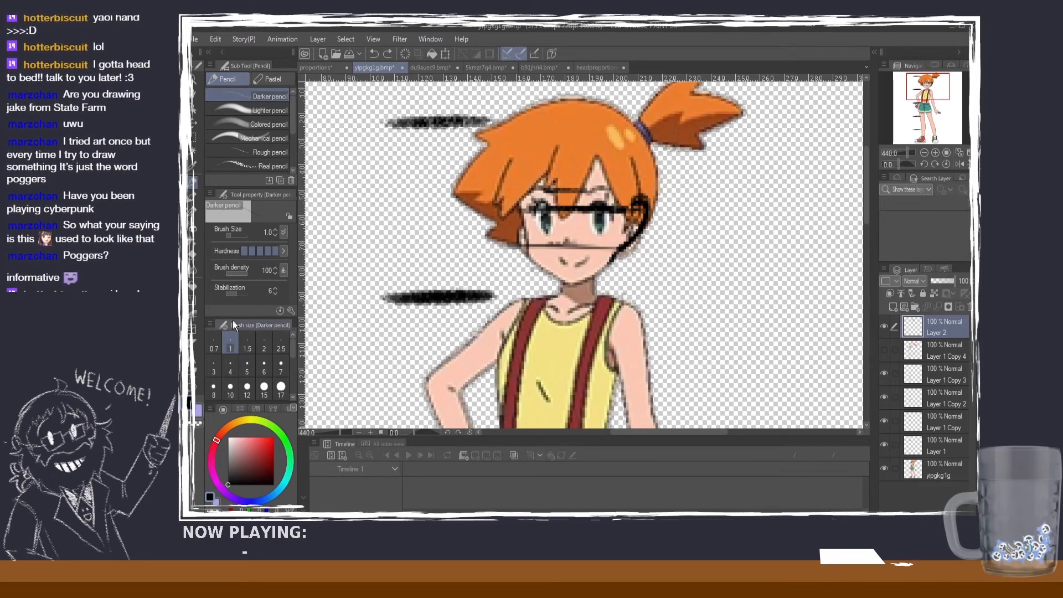
# Step: Darken the upper lash lines of both eyes with the Darker pencil at brush size 5
pyautogui.click(247, 365)
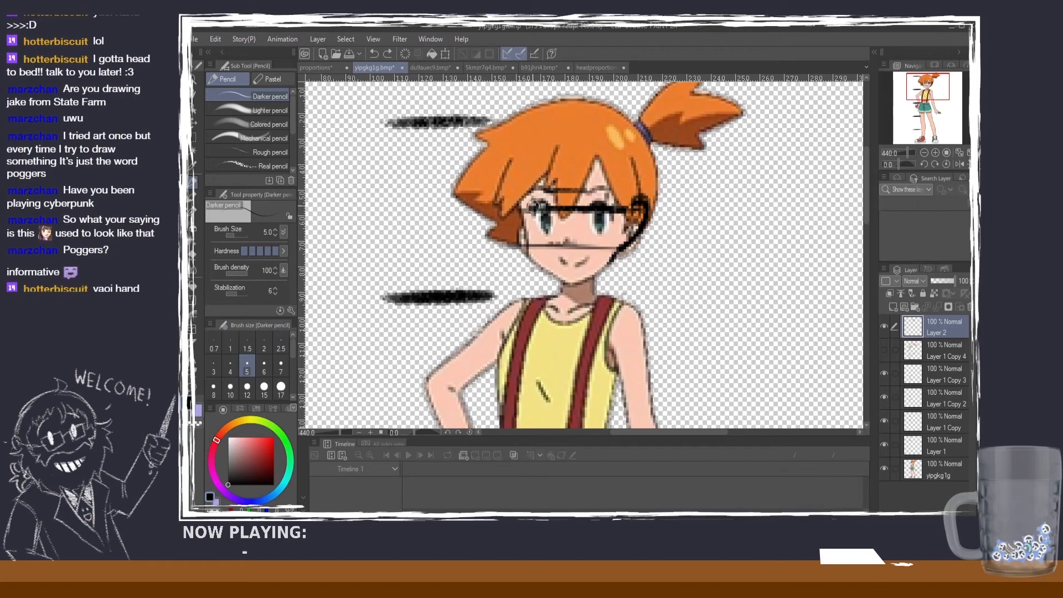
pyautogui.moveTo(527, 210); pyautogui.dragTo(549, 208)
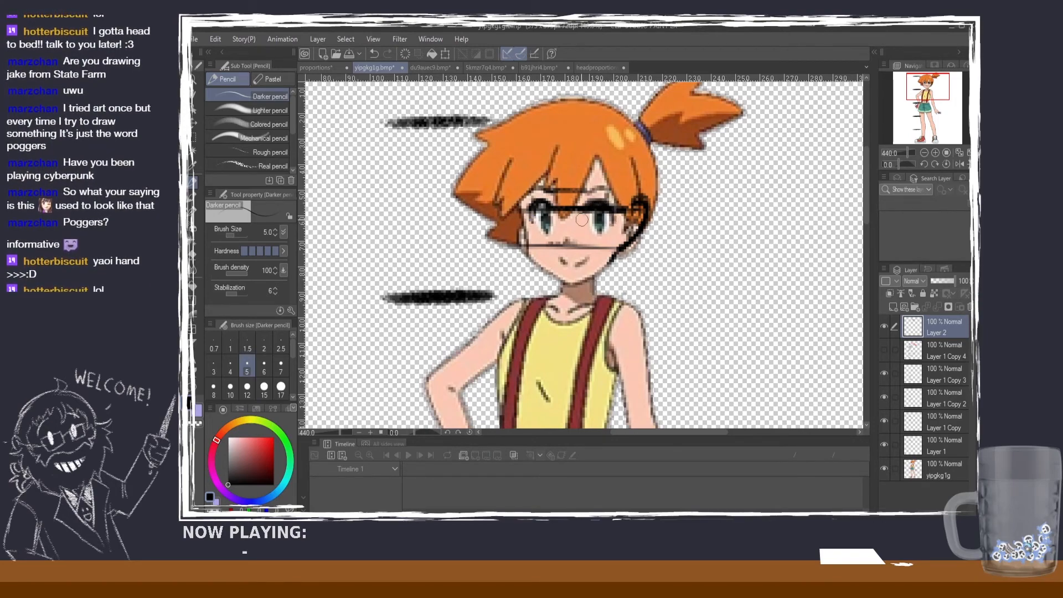
pyautogui.moveTo(582, 193); pyautogui.dragTo(581, 246)
pyautogui.moveTo(552, 197); pyautogui.dragTo(554, 257)
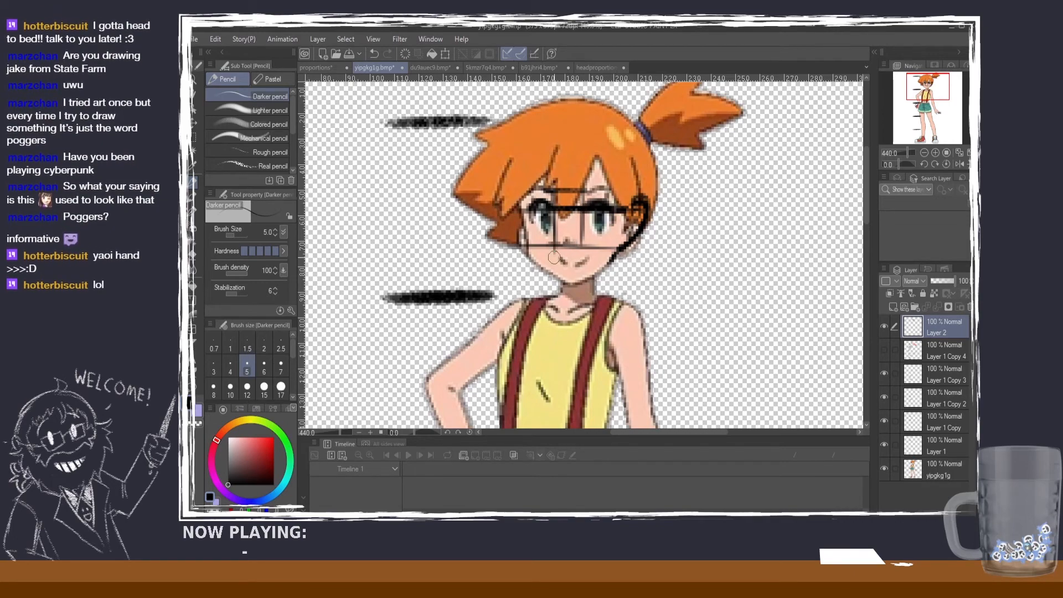
pyautogui.hotkey('ctrl', 'z')
pyautogui.hotkey('ctrl', 'z')
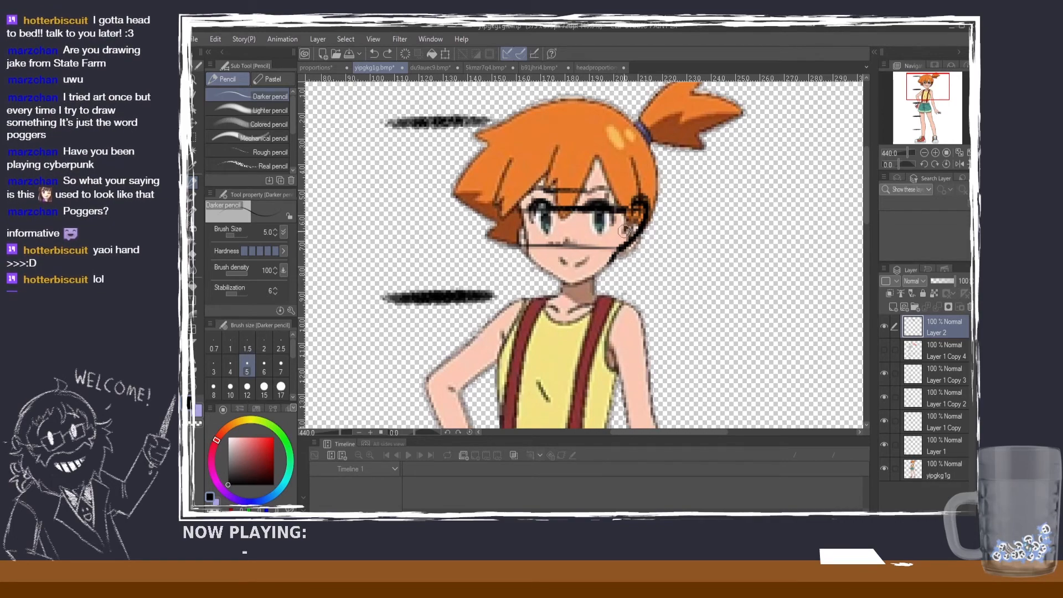
# Step: Erase the brow, eye and nose guide lines from the face with the Hard eraser, refining at size 5, and thin the ear outline
pyautogui.click(193, 252)
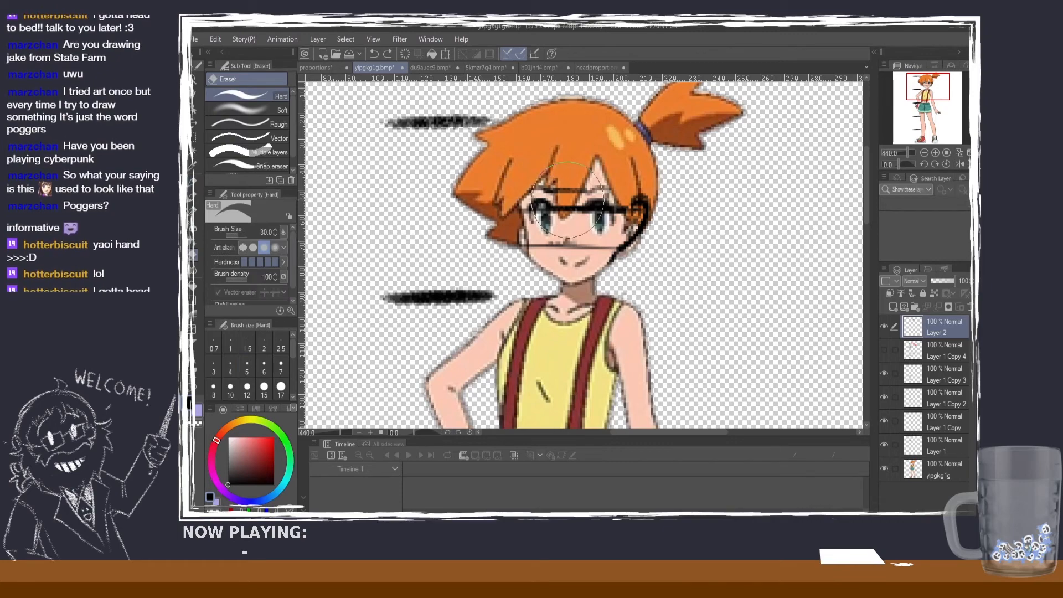
pyautogui.moveTo(566, 191); pyautogui.dragTo(570, 210)
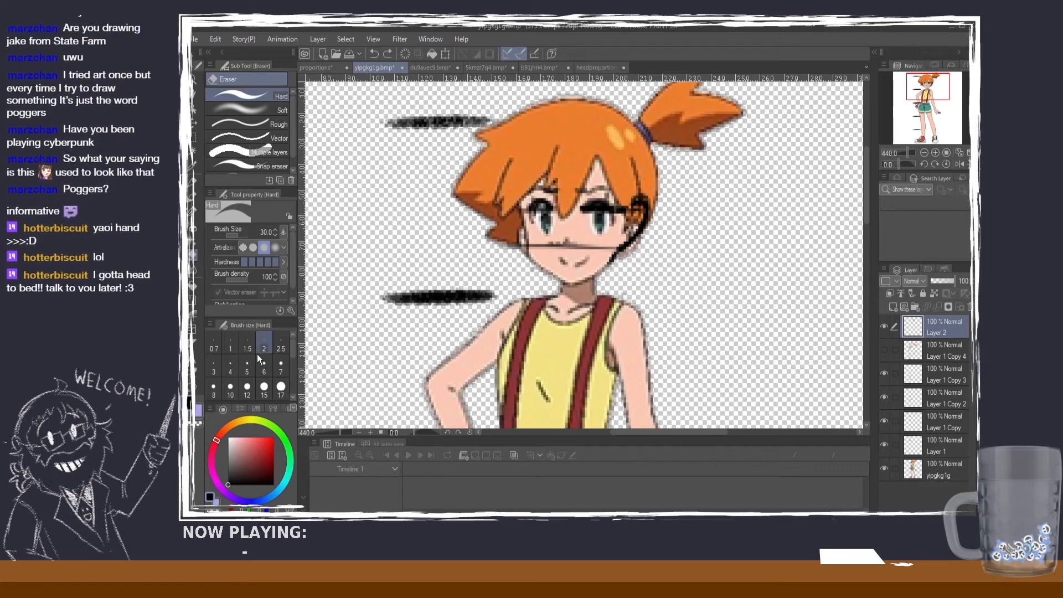
pyautogui.click(247, 365)
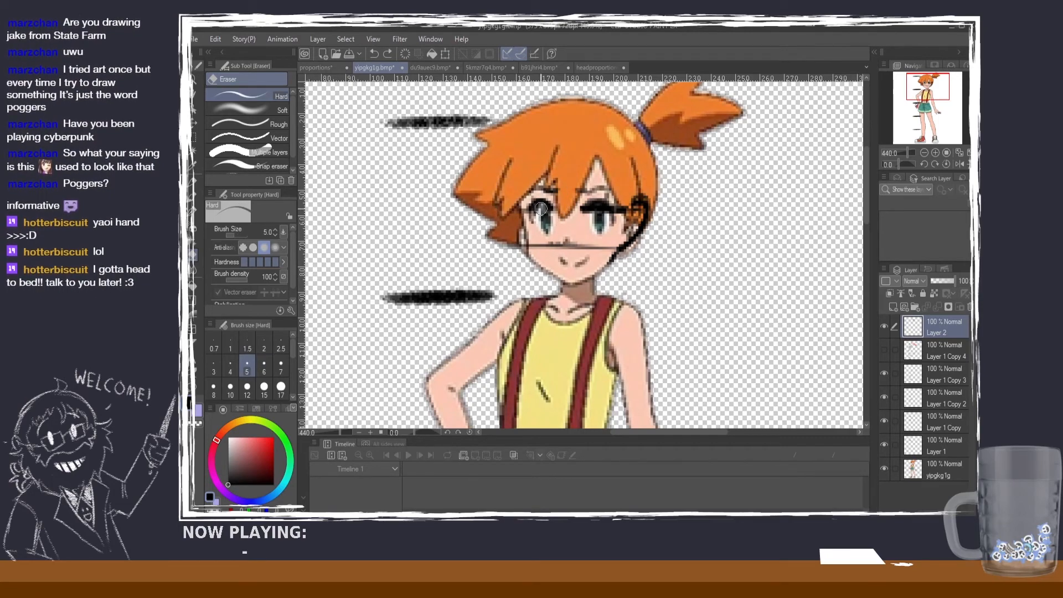
pyautogui.moveTo(537, 212); pyautogui.dragTo(586, 210)
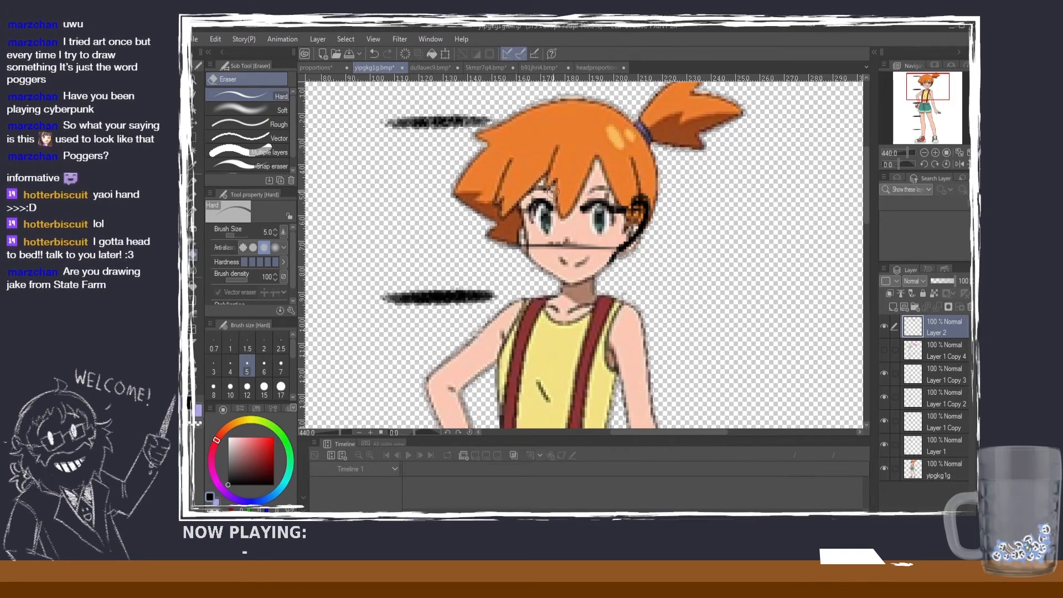
pyautogui.moveTo(509, 252); pyautogui.dragTo(612, 244)
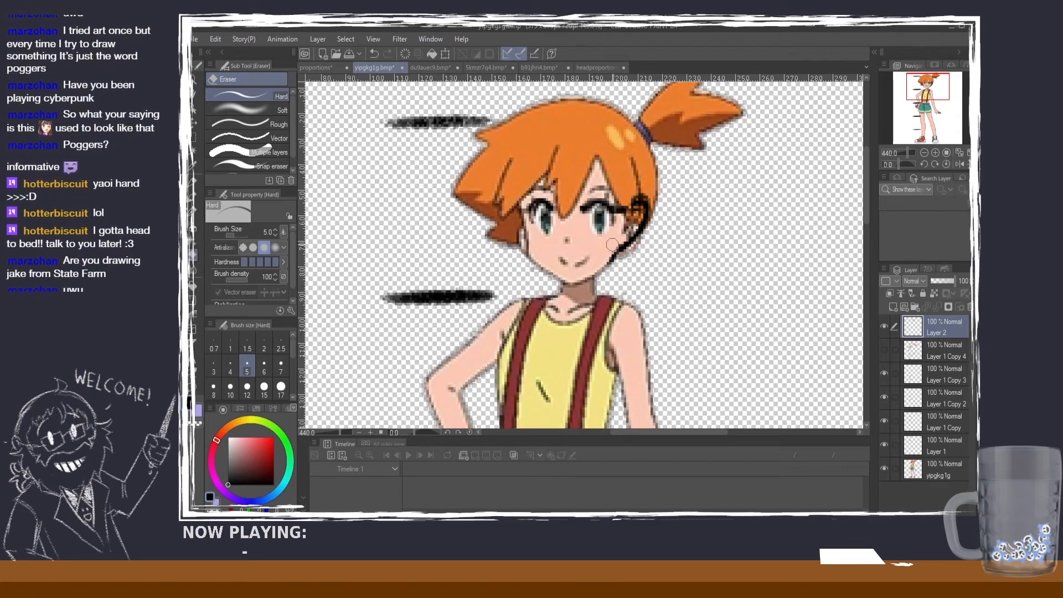
pyautogui.moveTo(630, 212)
pyautogui.mouseDown()
pyautogui.moveTo(638, 208)
pyautogui.moveTo(623, 242)
pyautogui.moveTo(637, 207)
pyautogui.mouseUp()
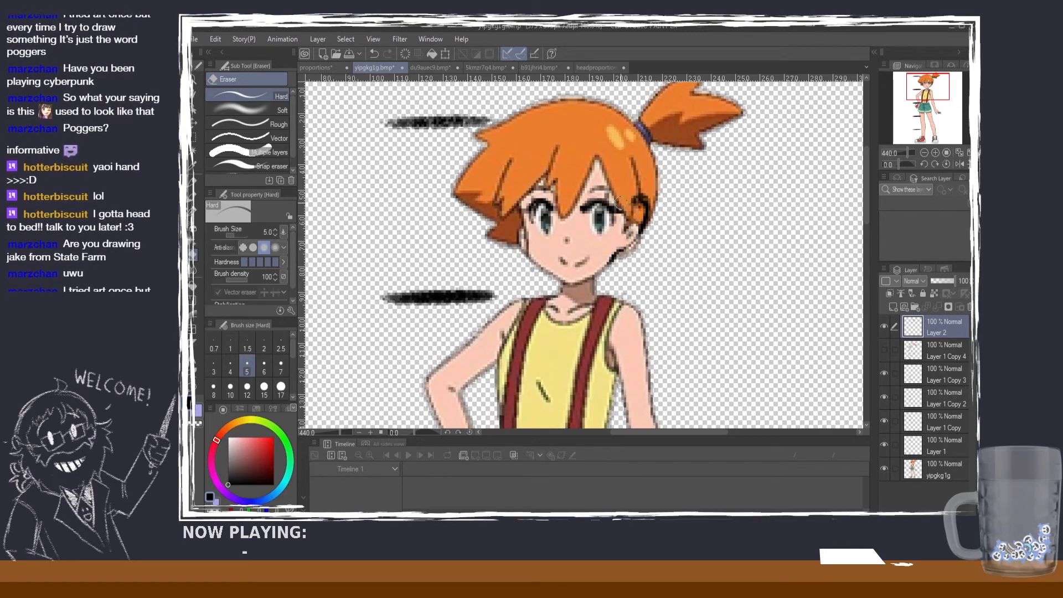
# Step: Sample the skin colour from the face and paint over the black ear with the Darker pencil at size 5
pyautogui.press('p')
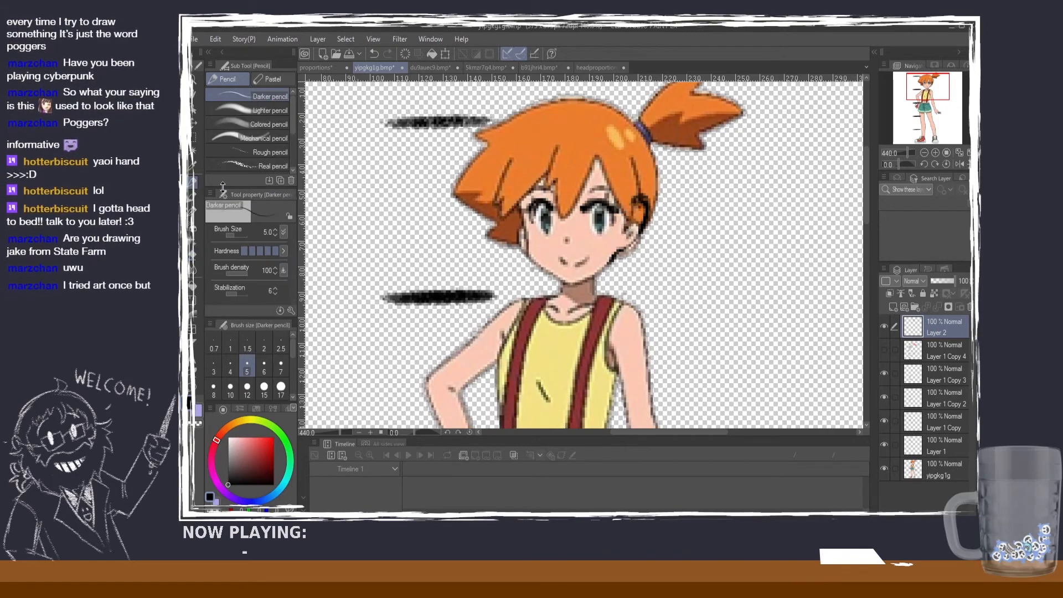
pyautogui.hotkey('ctrl', 'z')
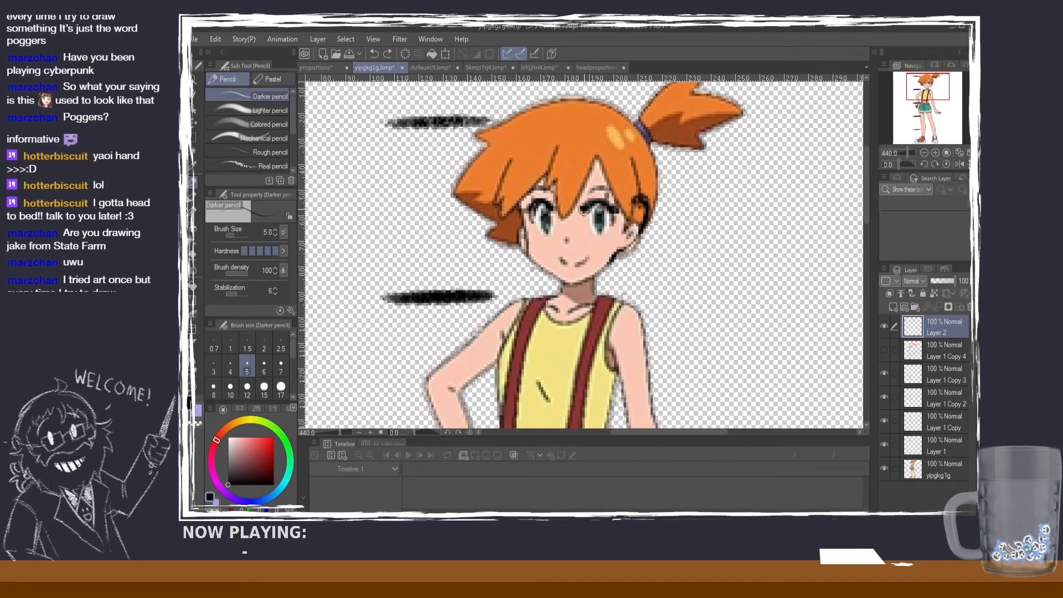
pyautogui.press('x')
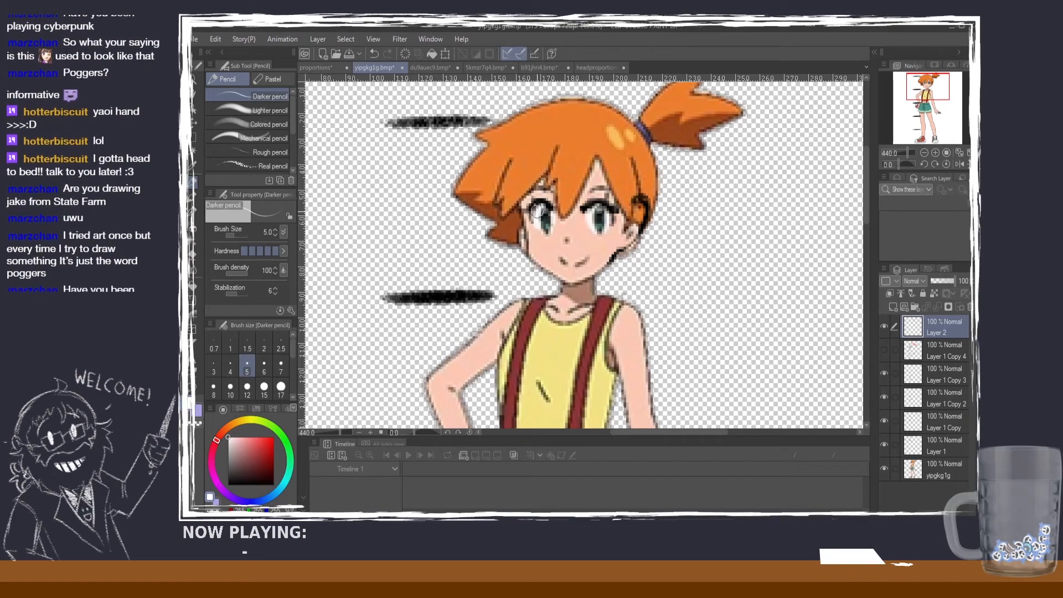
pyautogui.click(193, 167)
pyautogui.click(545, 249)
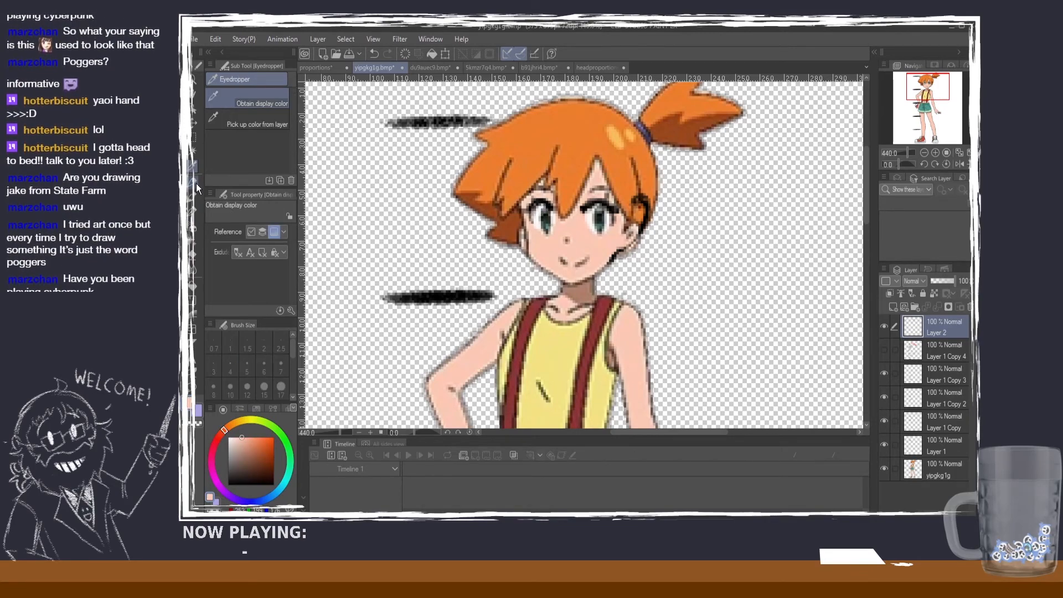
pyautogui.click(196, 183)
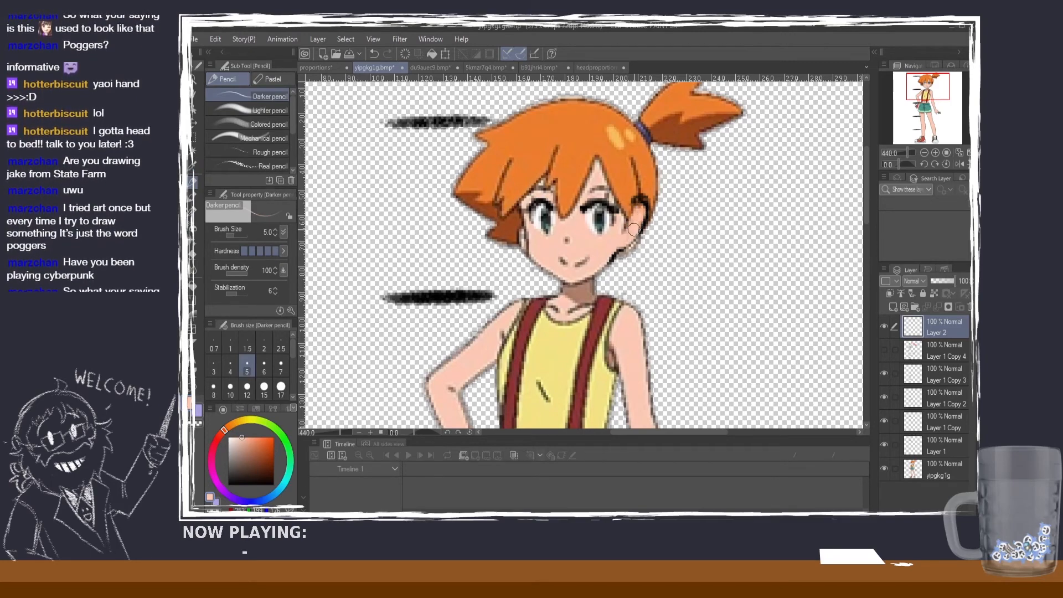
# Step: Clean up the repainted ear's edge, set the pencil colour to black and erase the leftover dark strokes between ear and jaw
pyautogui.click(193, 258)
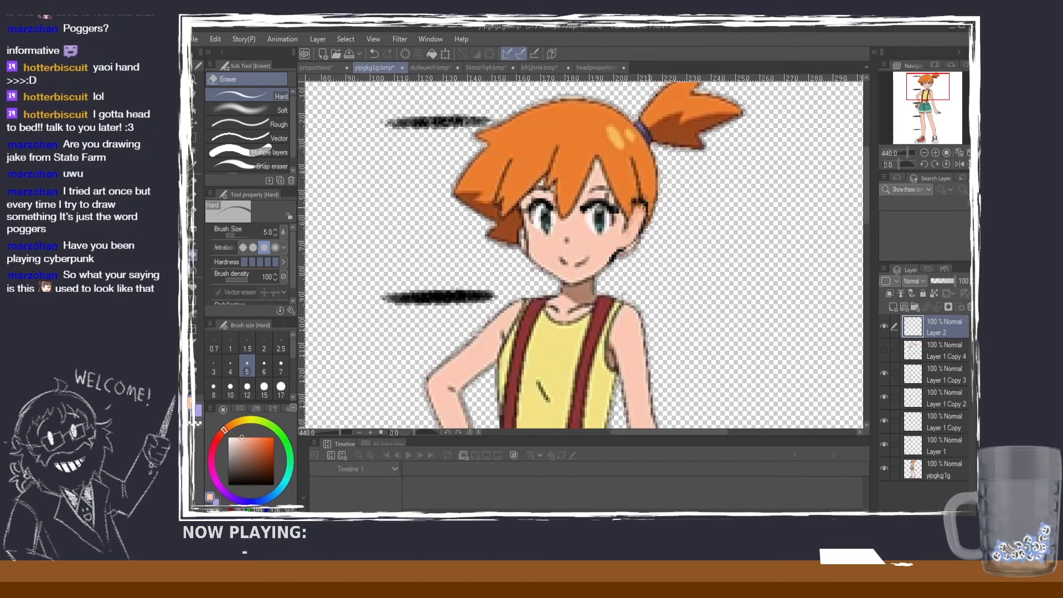
pyautogui.press('p')
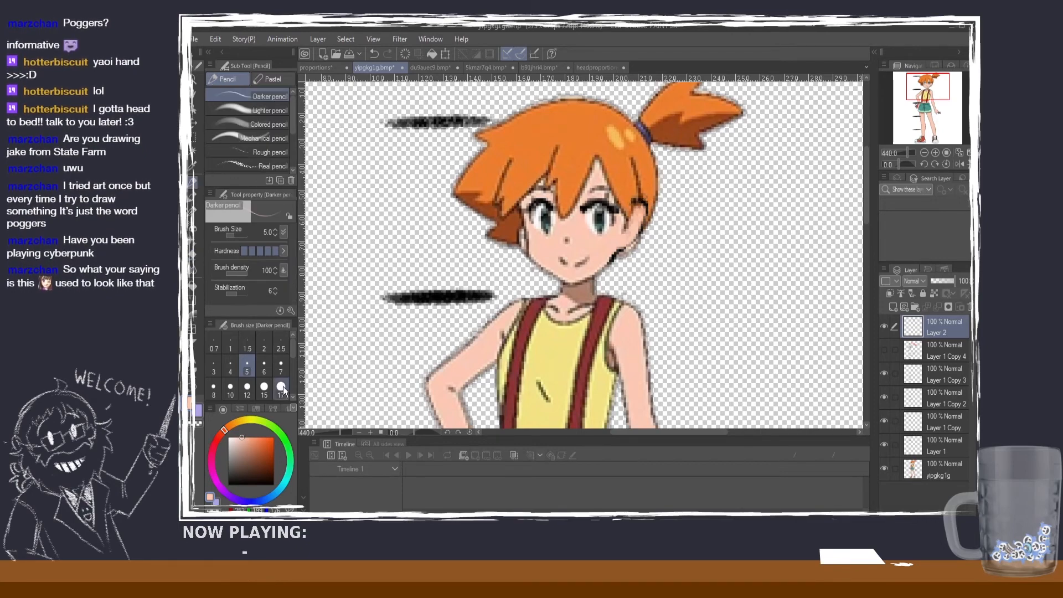
pyautogui.click(228, 485)
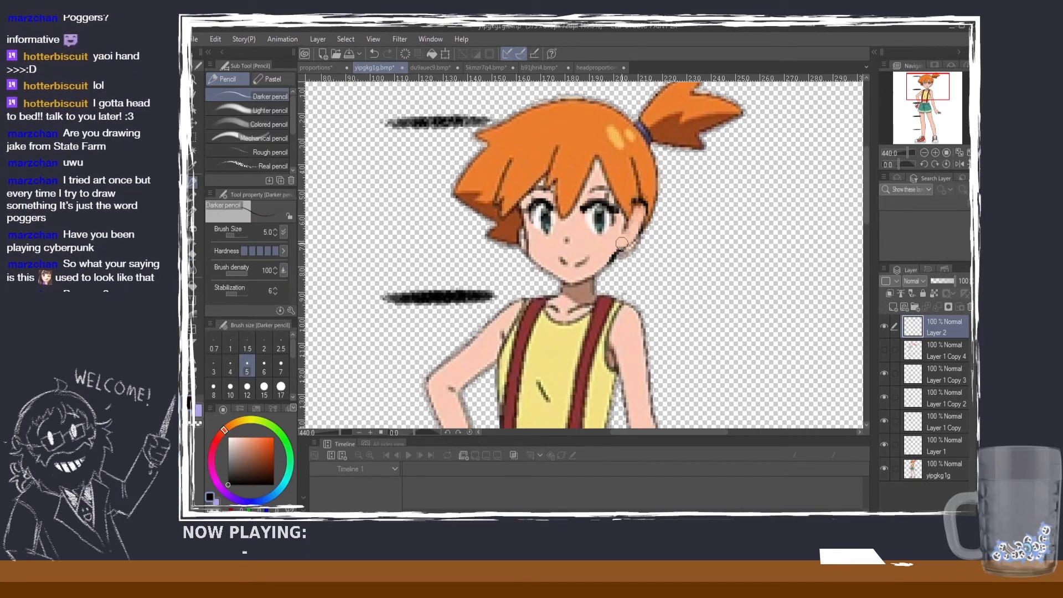
pyautogui.click(193, 253)
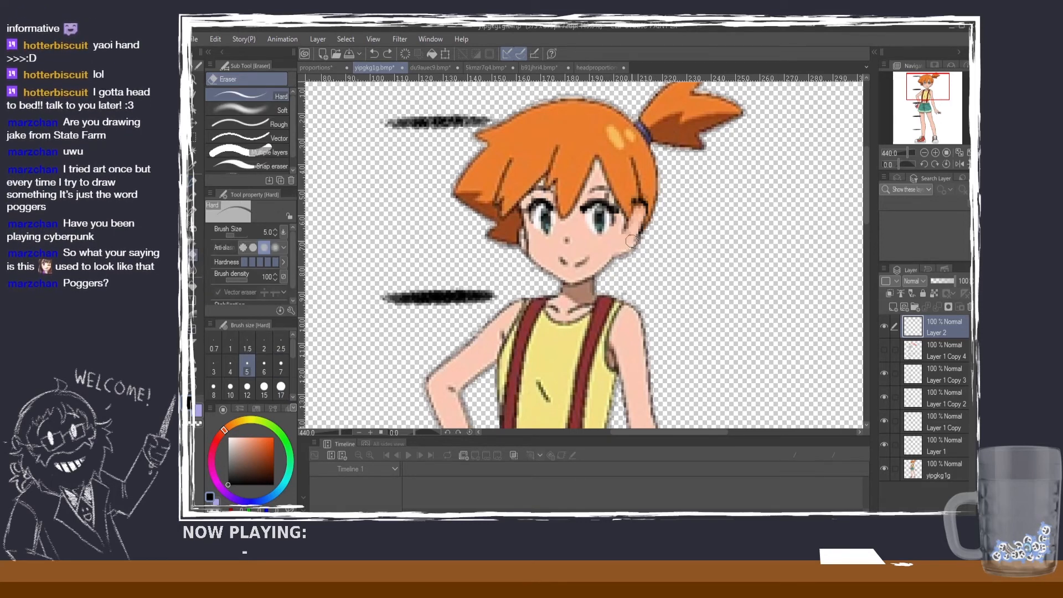
pyautogui.press('p')
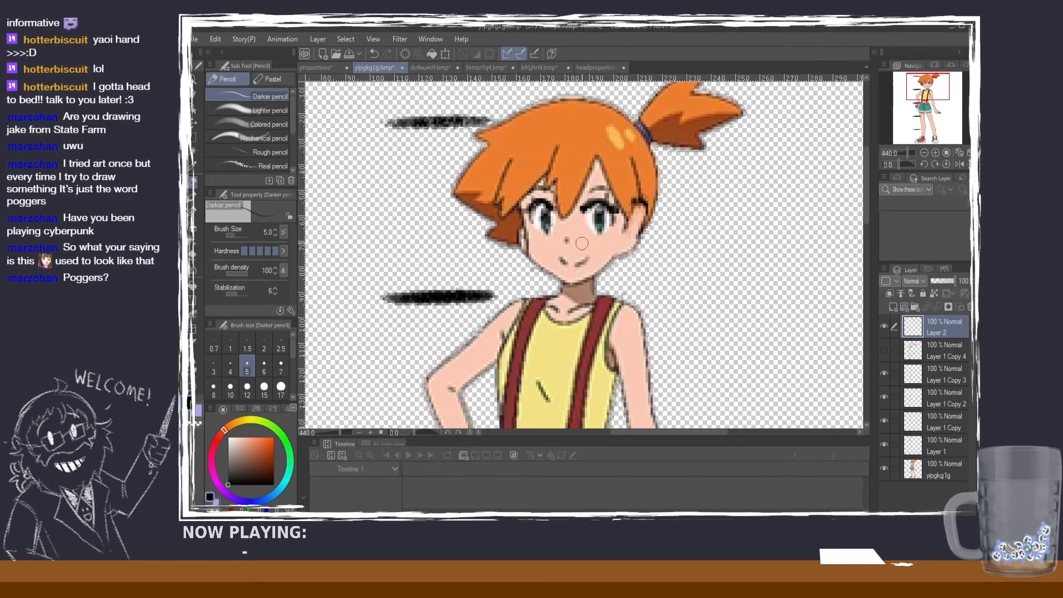
pyautogui.moveTo(578, 243); pyautogui.dragTo(621, 243)
pyautogui.hotkey('ctrl', 'z')
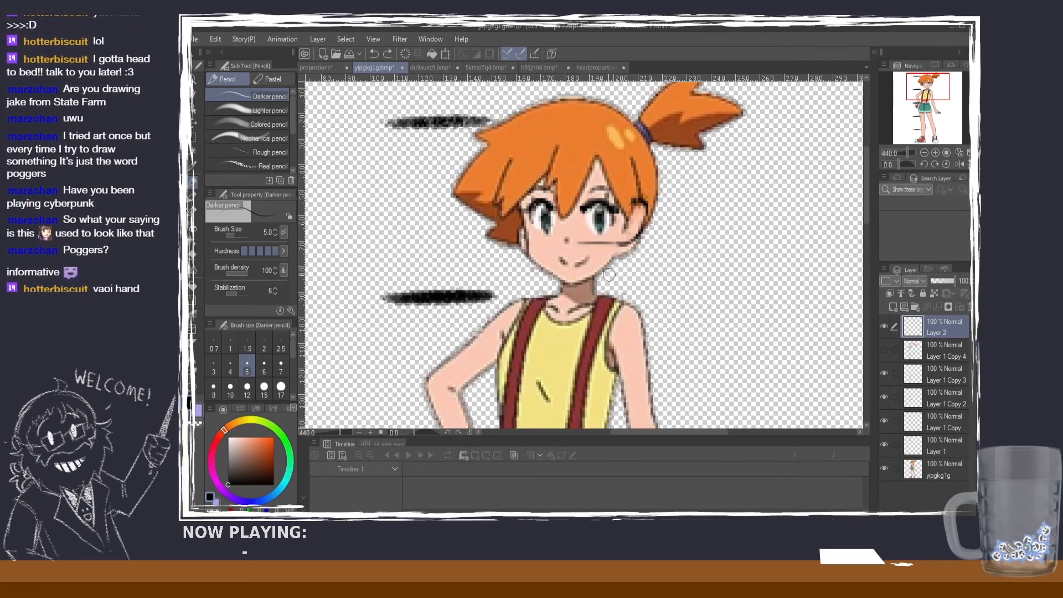
pyautogui.hotkey('ctrl', 'z')
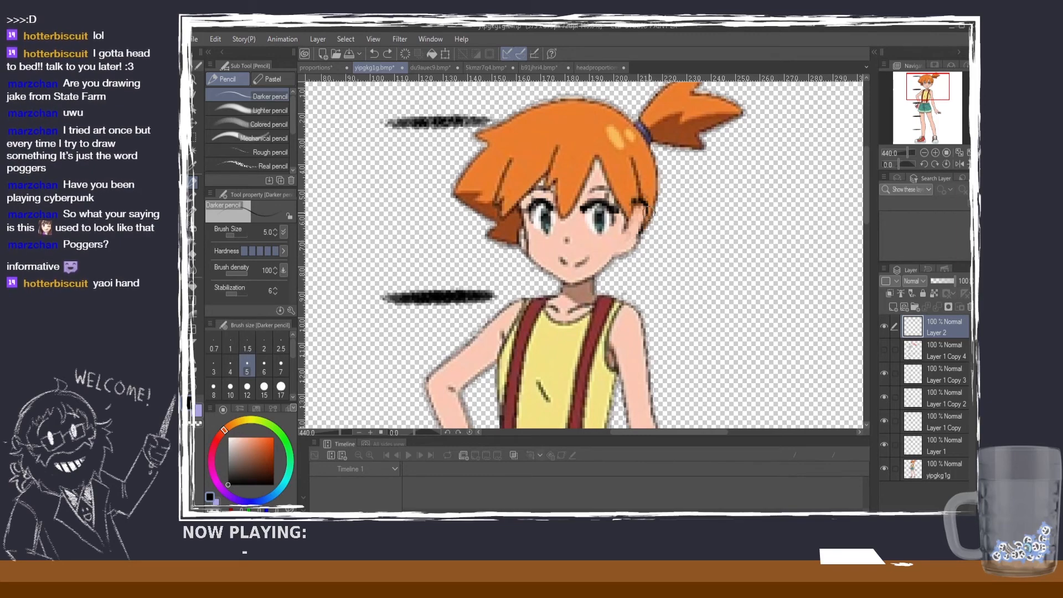
# Step: Erase the leftover black marks around the top of the ear with the Hard eraser at size 5
pyautogui.press('e')
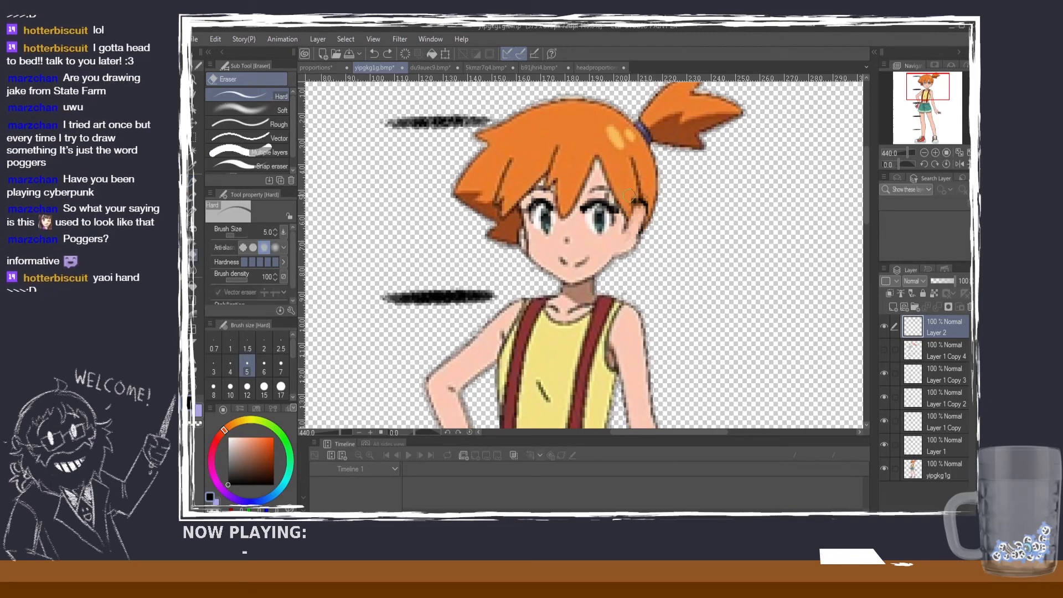
pyautogui.moveTo(633, 198)
pyautogui.mouseDown()
pyautogui.moveTo(647, 225)
pyautogui.moveTo(638, 222)
pyautogui.moveTo(641, 237)
pyautogui.moveTo(651, 227)
pyautogui.mouseUp()
pyautogui.hotkey('ctrl', 'z')
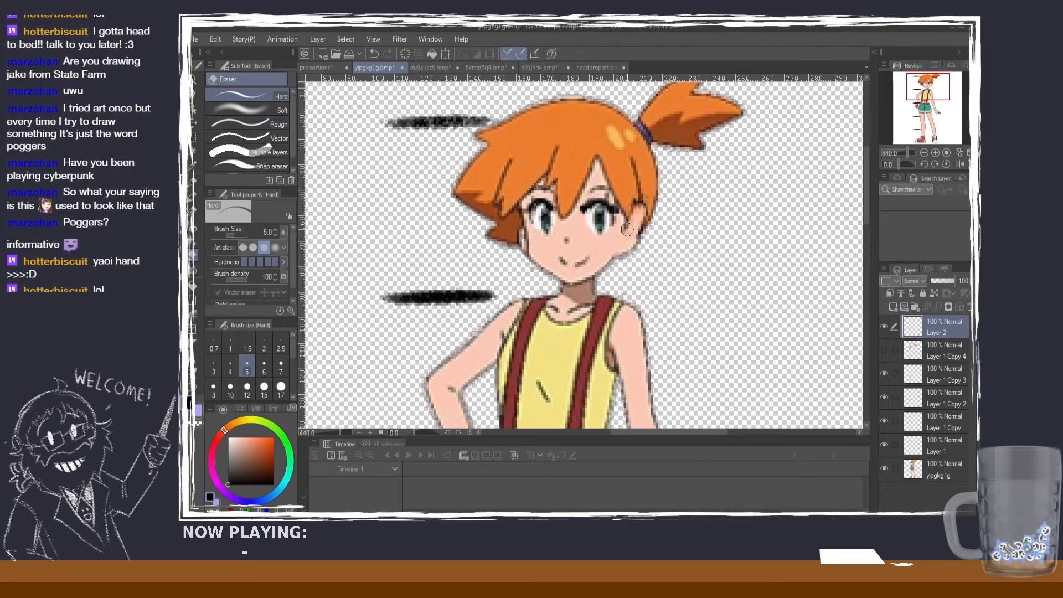
# Step: Outline the lower ear in black level with the nose base, using a temporary horizontal line from the nose as reference
pyautogui.press('p')
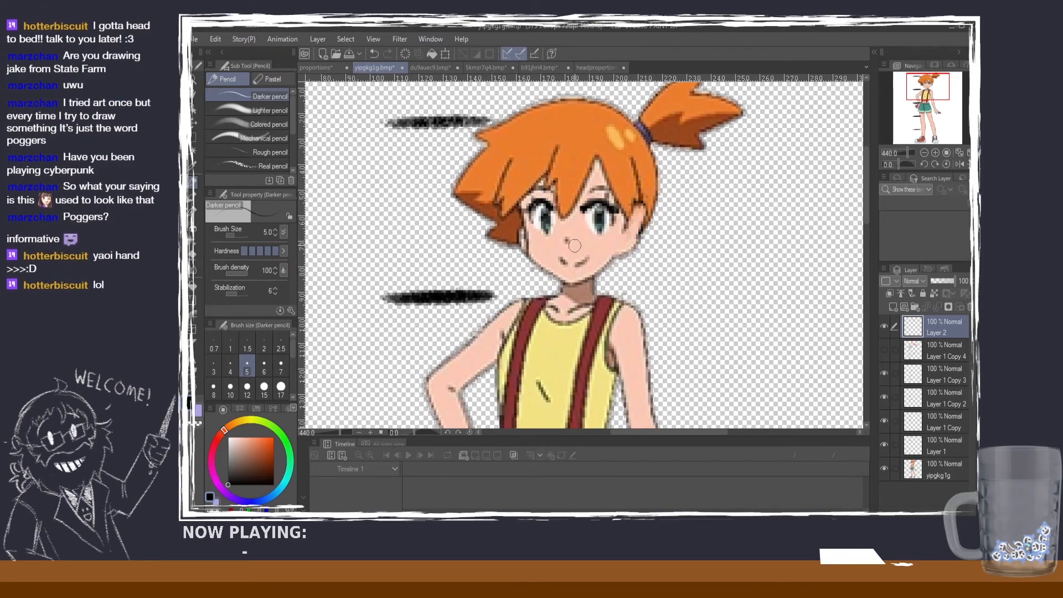
pyautogui.moveTo(575, 244)
pyautogui.mouseDown()
pyautogui.moveTo(640, 234)
pyautogui.moveTo(620, 245)
pyautogui.mouseUp()
pyautogui.hotkey('ctrl', 'z')
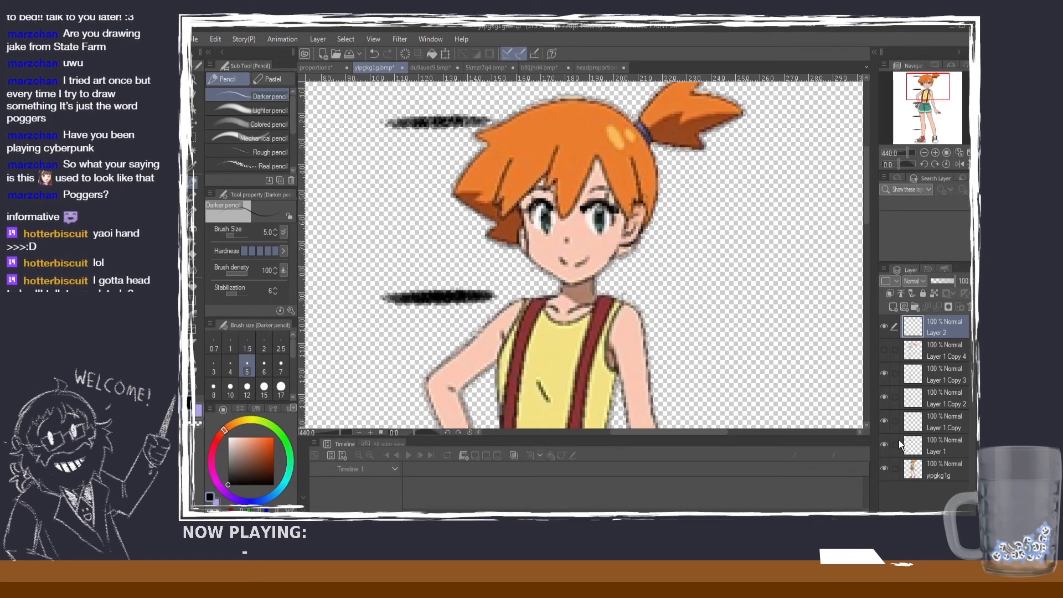
# Step: Clean up the ear's lower edge with a white pencil stroke, and sample the dark orange from the hair for the Darker pencil
pyautogui.click(228, 437)
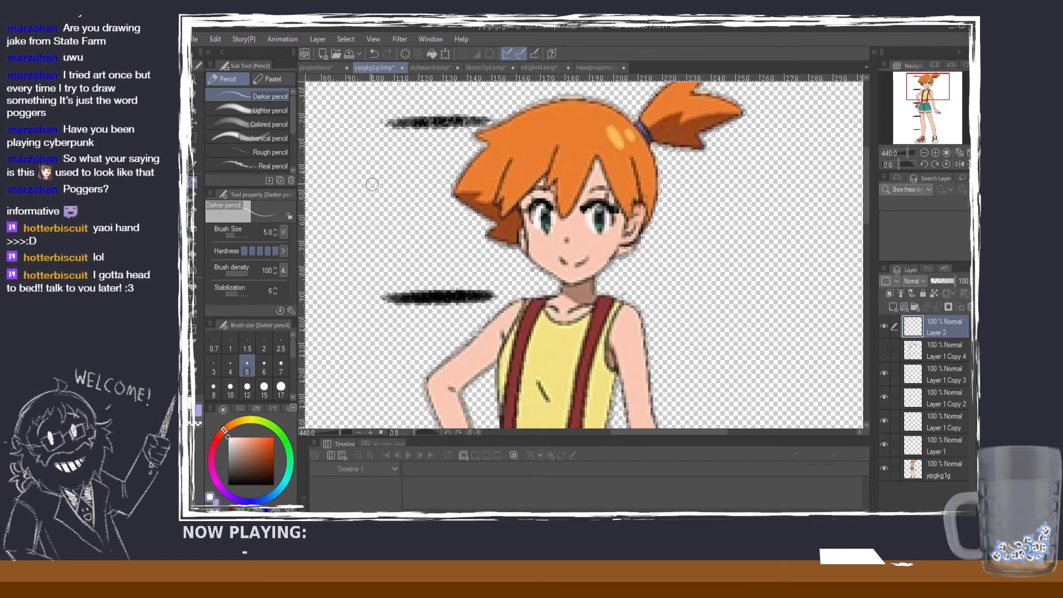
pyautogui.moveTo(621, 253)
pyautogui.mouseDown()
pyautogui.moveTo(643, 240)
pyautogui.moveTo(619, 257)
pyautogui.mouseUp()
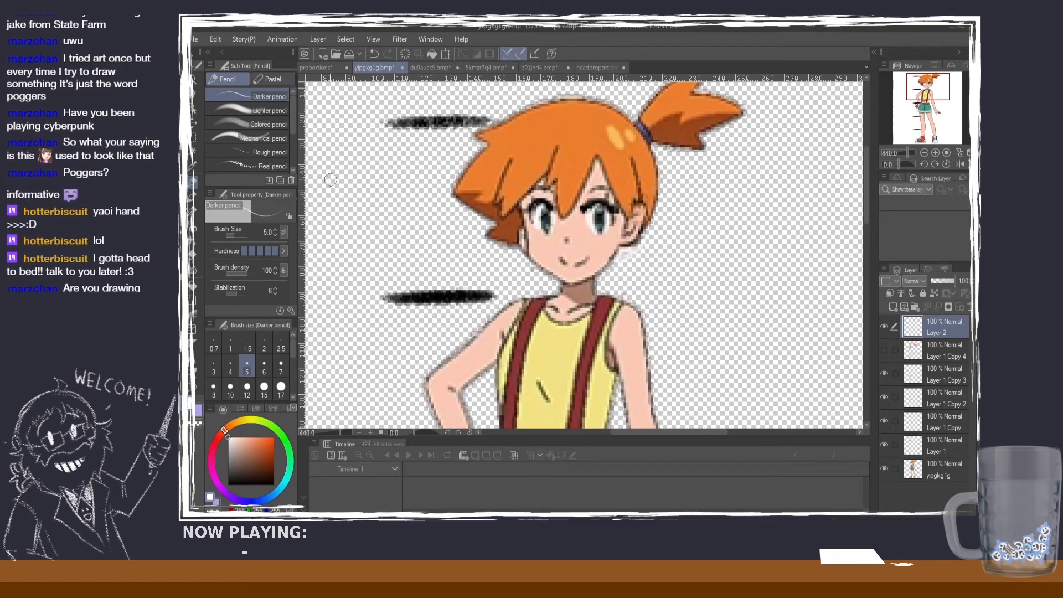
pyautogui.click(192, 166)
pyautogui.click(508, 230)
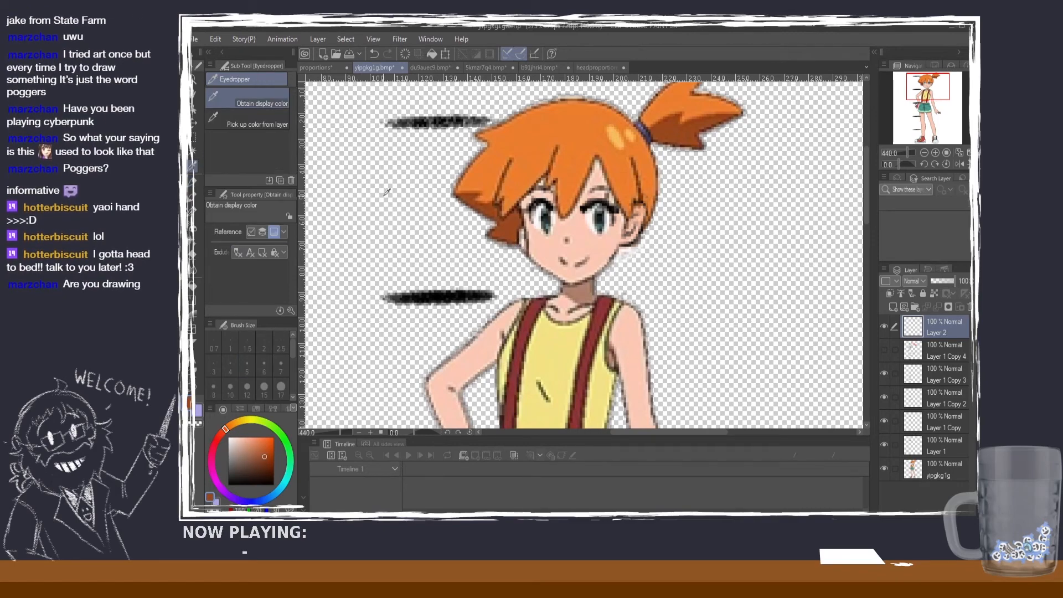
pyautogui.click(193, 182)
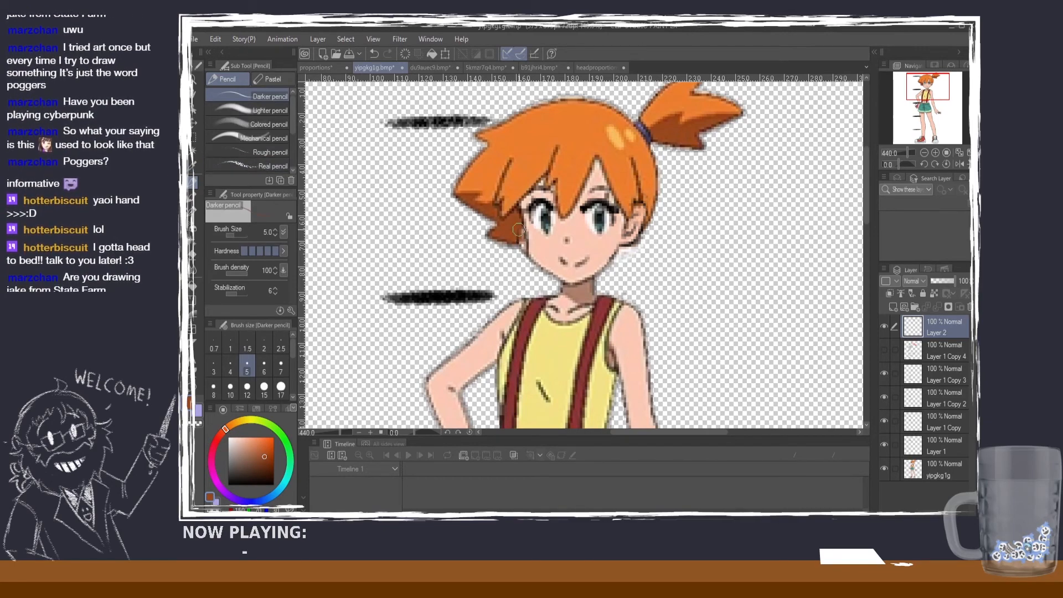
# Step: Toggle Layer 2's visibility repeatedly to compare the original ear with the corrected one, leaving the layer shown
pyautogui.scroll(-2, 554, 263)
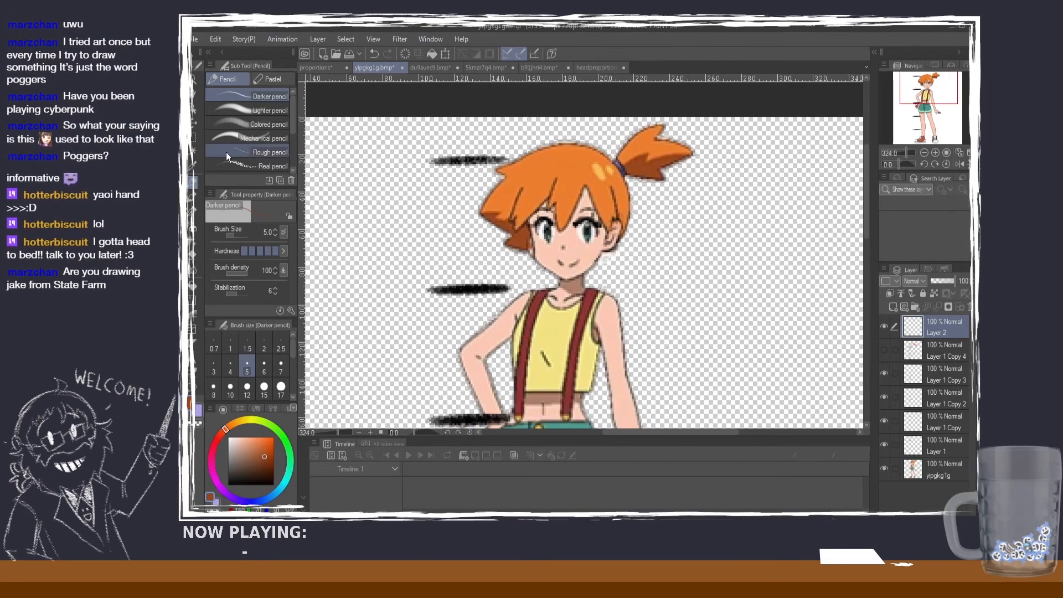
pyautogui.click(884, 327)
pyautogui.click(883, 328)
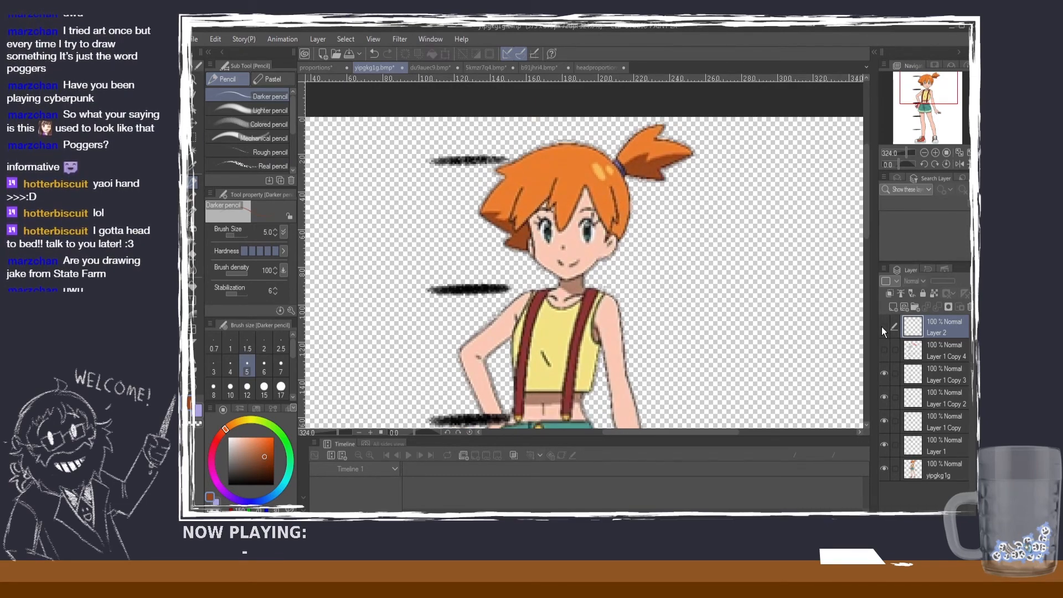
pyautogui.click(882, 327)
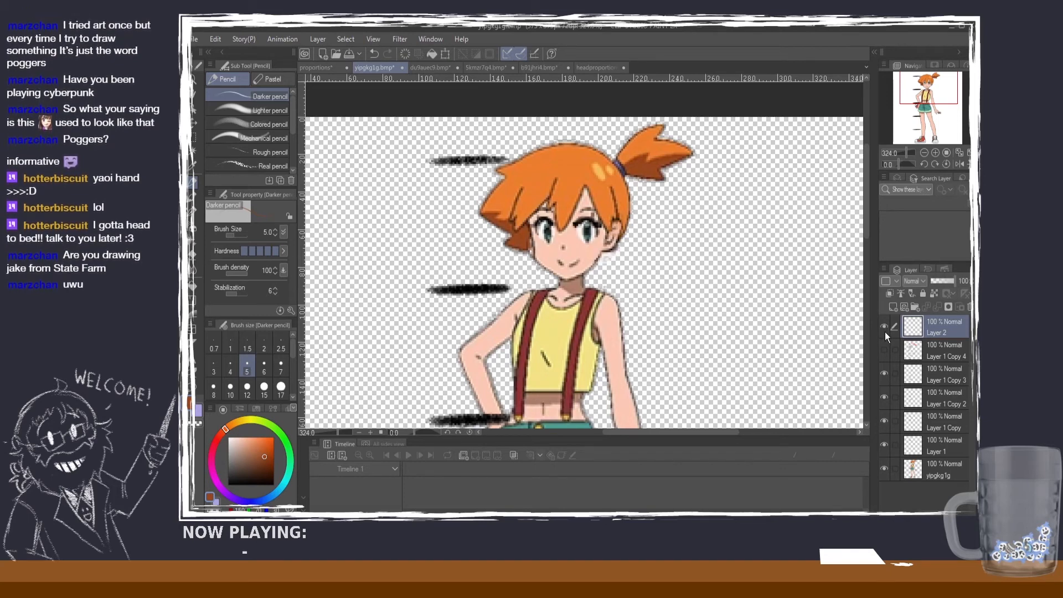
pyautogui.click(883, 327)
pyautogui.click(885, 328)
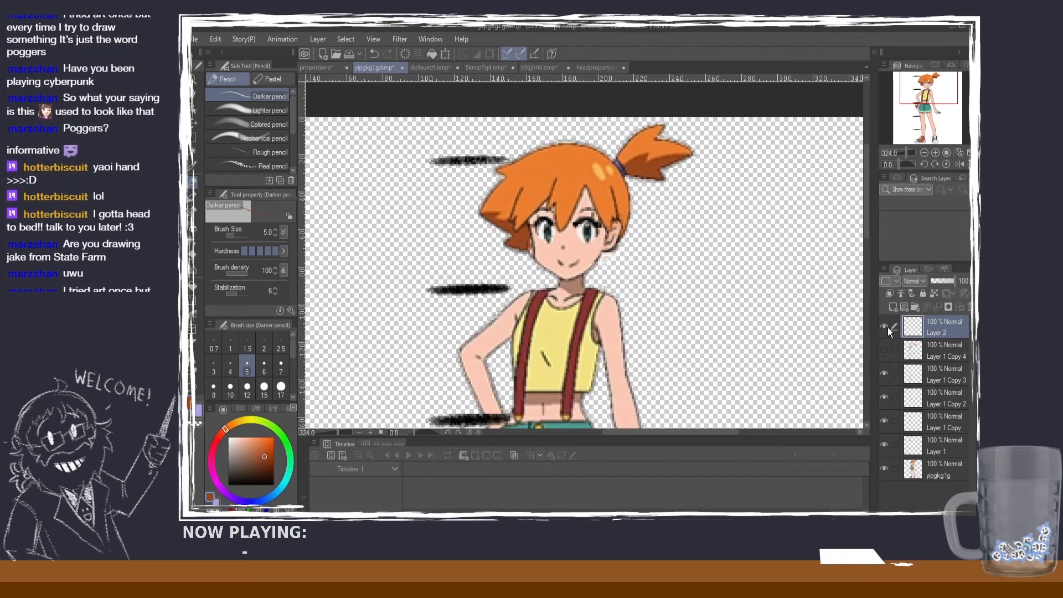
pyautogui.click(884, 328)
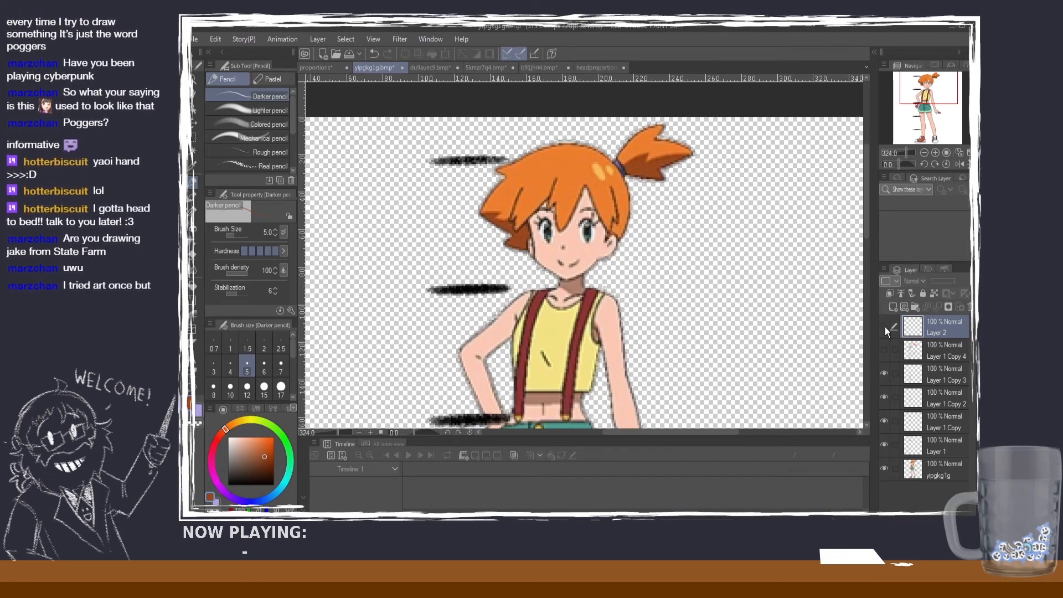
pyautogui.click(885, 328)
pyautogui.click(884, 327)
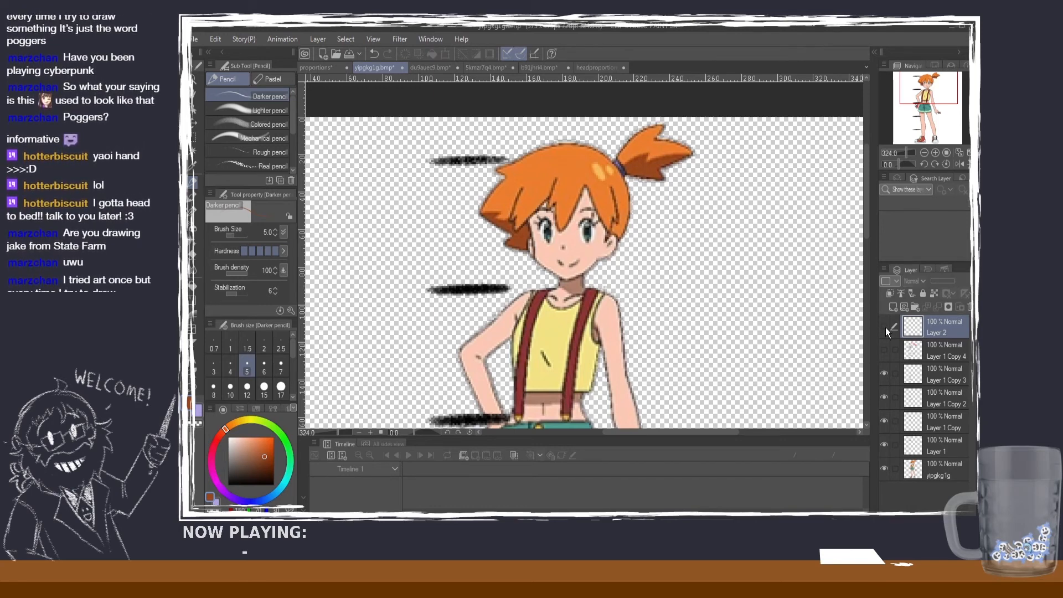
pyautogui.click(884, 327)
pyautogui.scroll(-1, 747, 353)
pyautogui.scroll(-1, 750, 354)
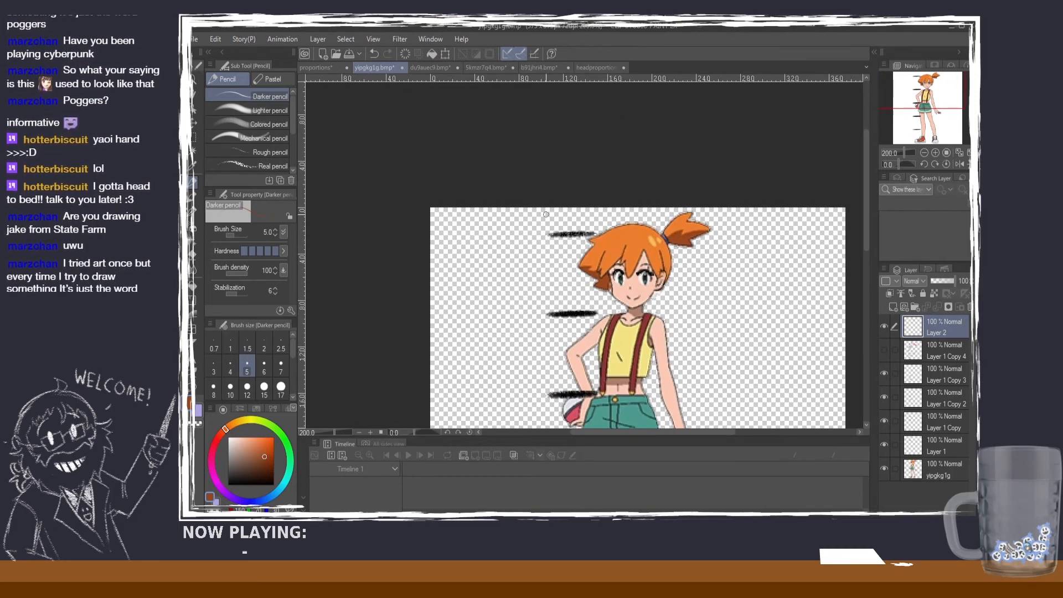
# Step: In the headproportions drawing, shade the inside of the ear in black with the Darker pencil at size 15
pyautogui.click(600, 68)
pyautogui.scroll(-1, 769, 237)
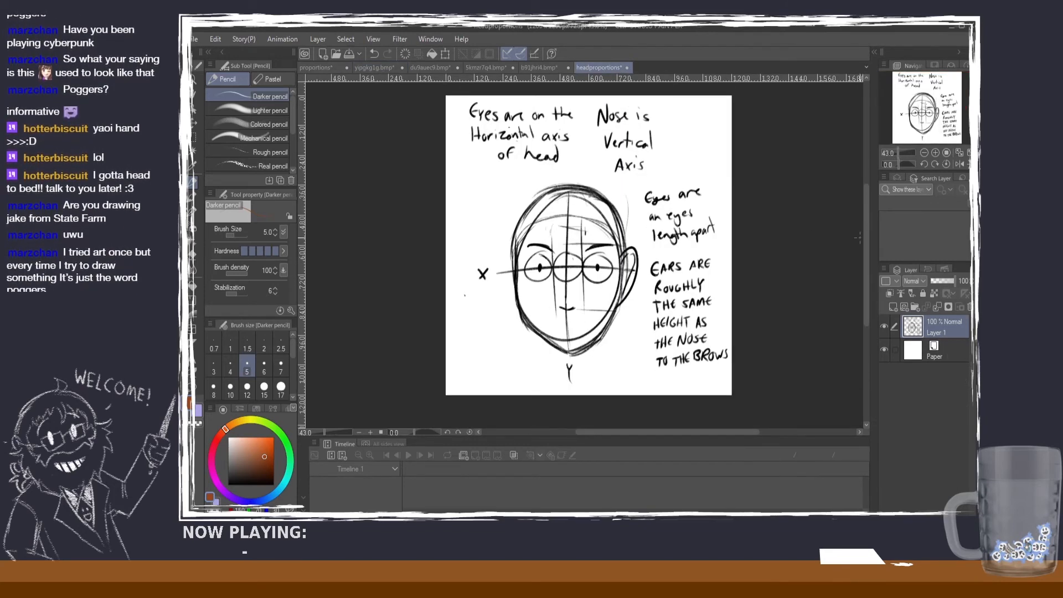
pyautogui.moveTo(866, 208); pyautogui.dragTo(862, 217)
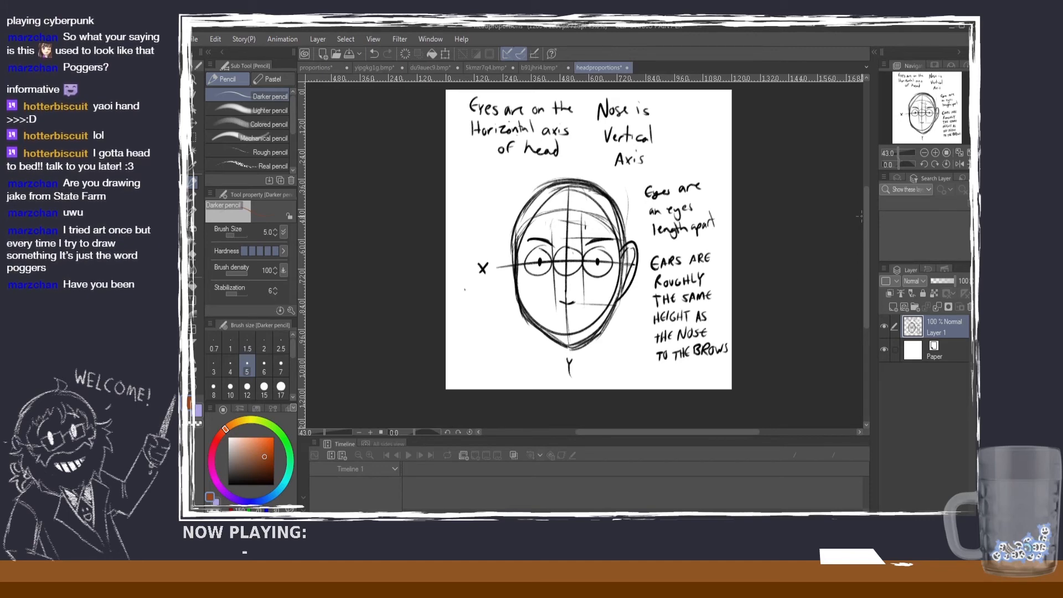
pyautogui.click(281, 367)
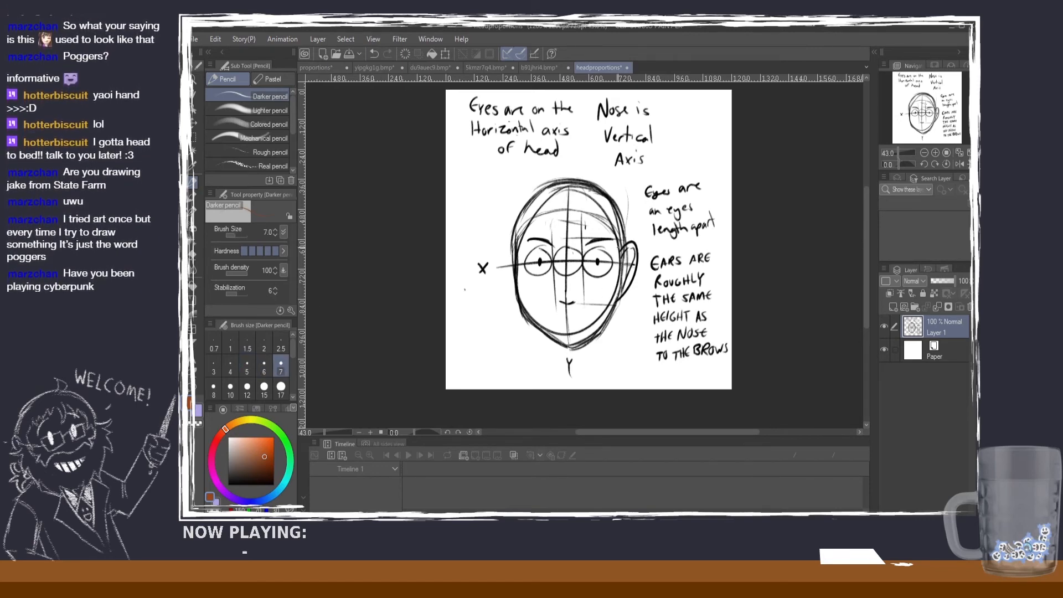
pyautogui.click(247, 386)
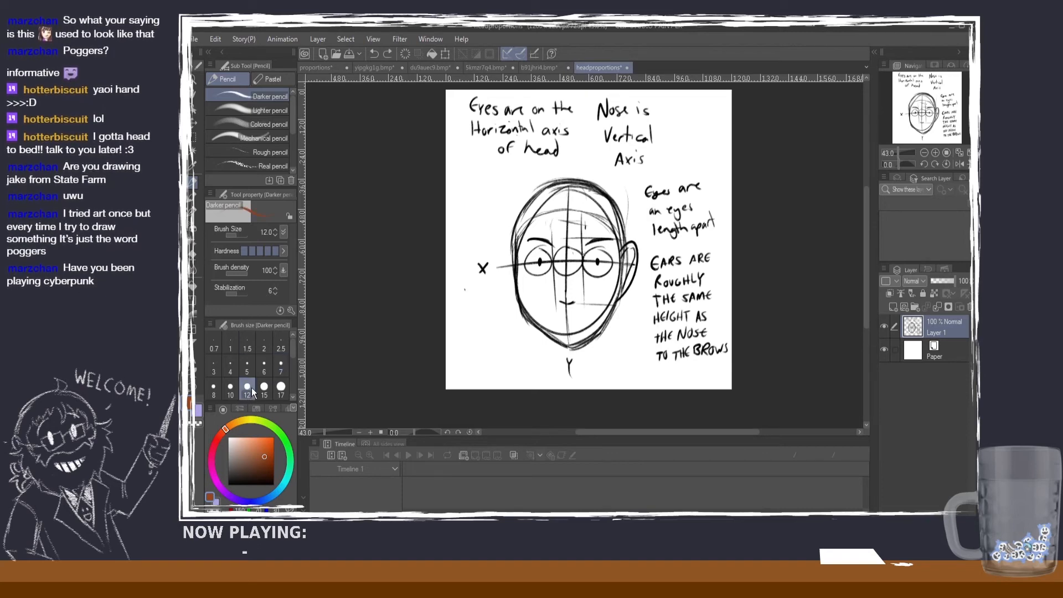
pyautogui.click(221, 508)
pyautogui.click(883, 326)
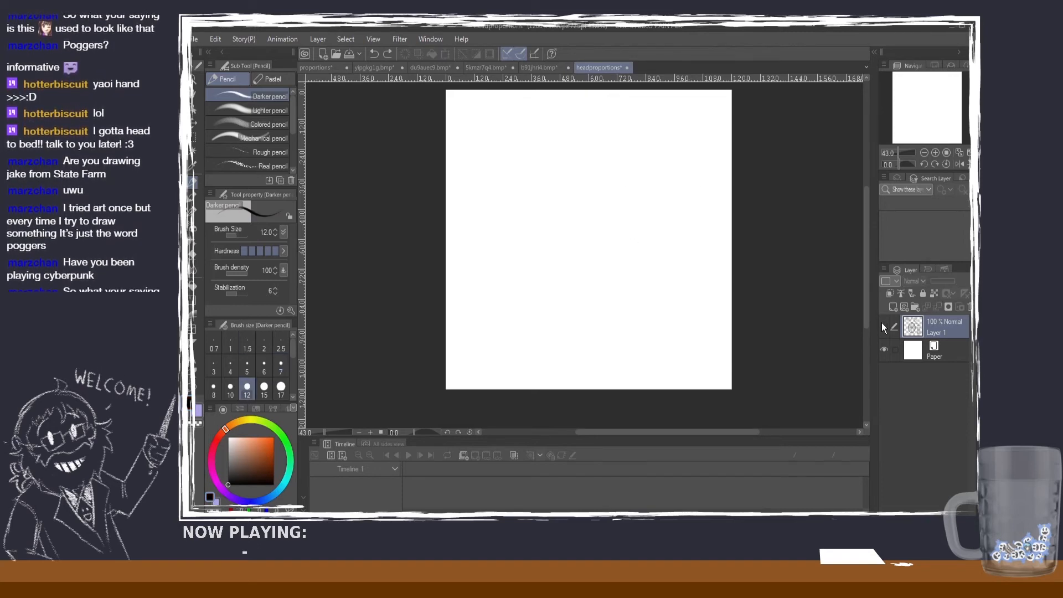
pyautogui.click(882, 326)
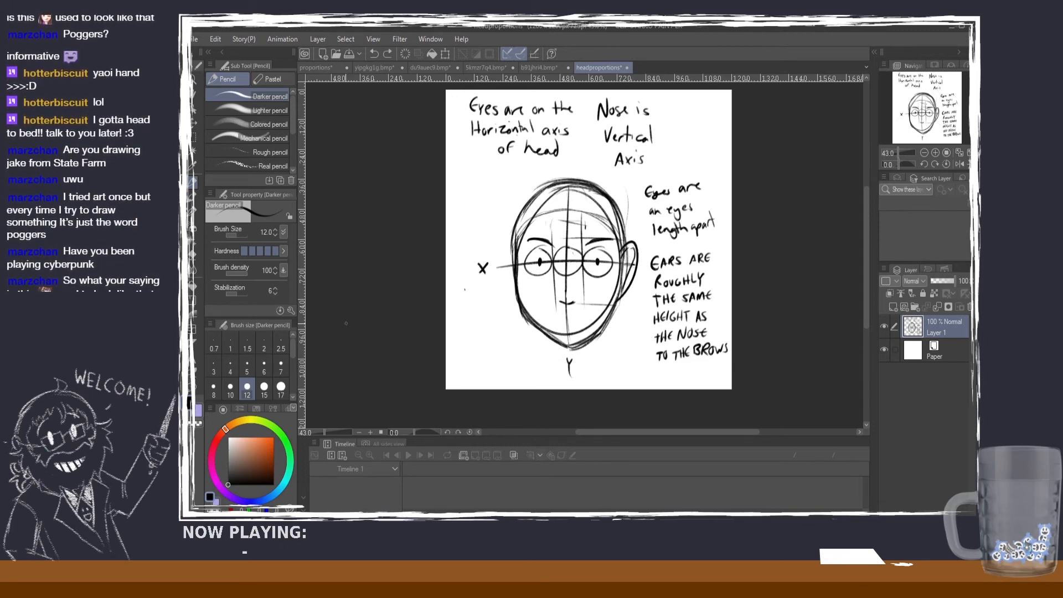
pyautogui.click(265, 390)
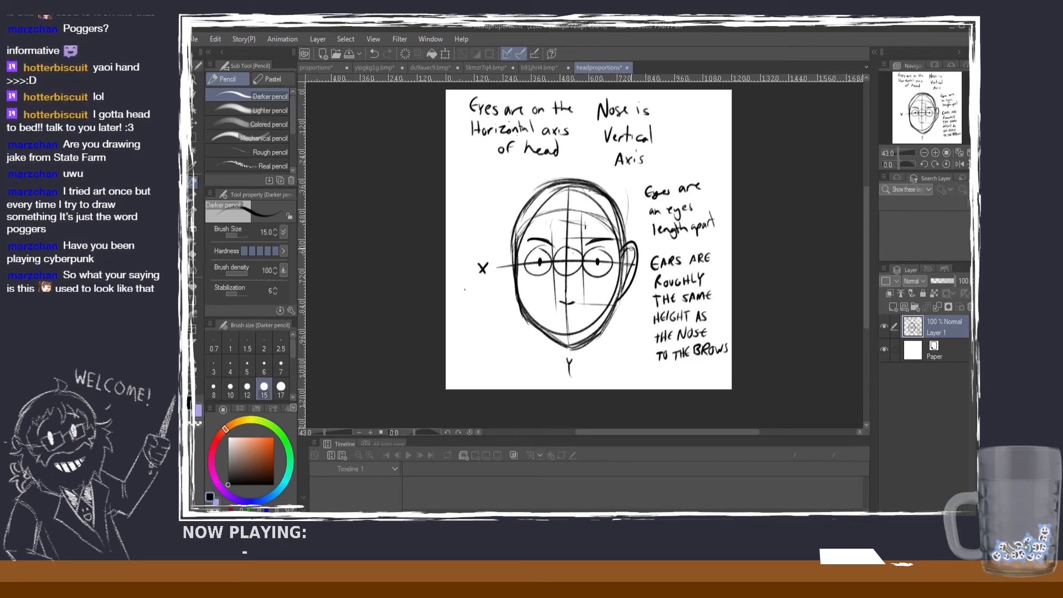
pyautogui.moveTo(632, 258)
pyautogui.mouseDown()
pyautogui.moveTo(620, 287)
pyautogui.moveTo(629, 256)
pyautogui.mouseUp()
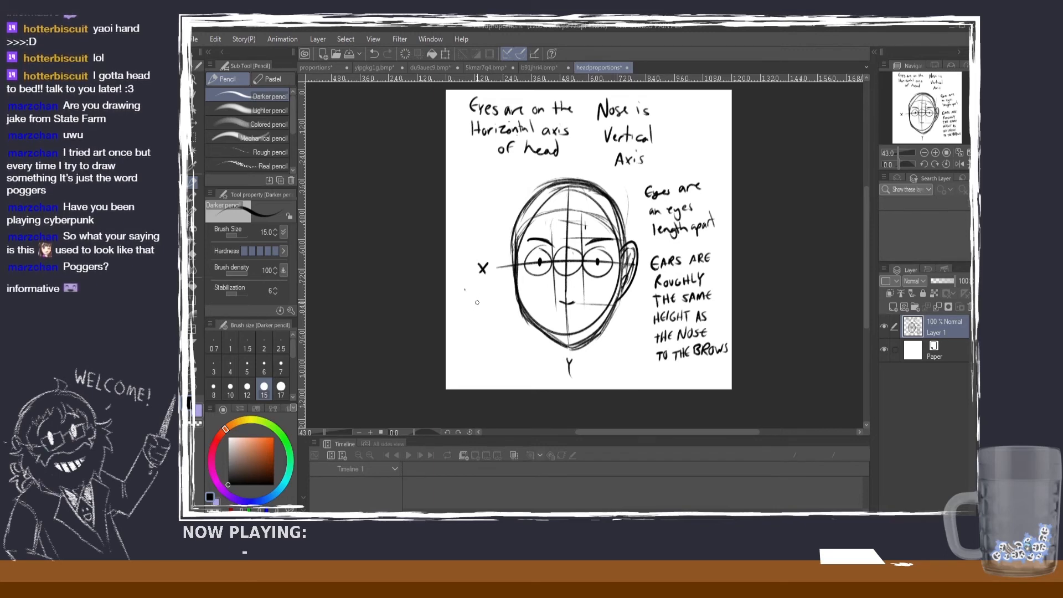
# Step: Try to sketch a curved ear shape beside the lower part of the head, below the X label
pyautogui.hotkey('ctrl', 'z')
pyautogui.moveTo(475, 299)
pyautogui.mouseDown()
pyautogui.moveTo(480, 332)
pyautogui.moveTo(488, 293)
pyautogui.moveTo(476, 335)
pyautogui.moveTo(483, 300)
pyautogui.moveTo(490, 324)
pyautogui.moveTo(480, 342)
pyautogui.moveTo(491, 331)
pyautogui.moveTo(478, 340)
pyautogui.mouseUp()
pyautogui.hotkey('ctrl', 'z')
pyautogui.hotkey('ctrl', 'z')
pyautogui.hotkey('ctrl', 'z')
pyautogui.hotkey('ctrl', 'z')
pyautogui.hotkey('ctrl', 'z')
pyautogui.hotkey('ctrl', 'z')
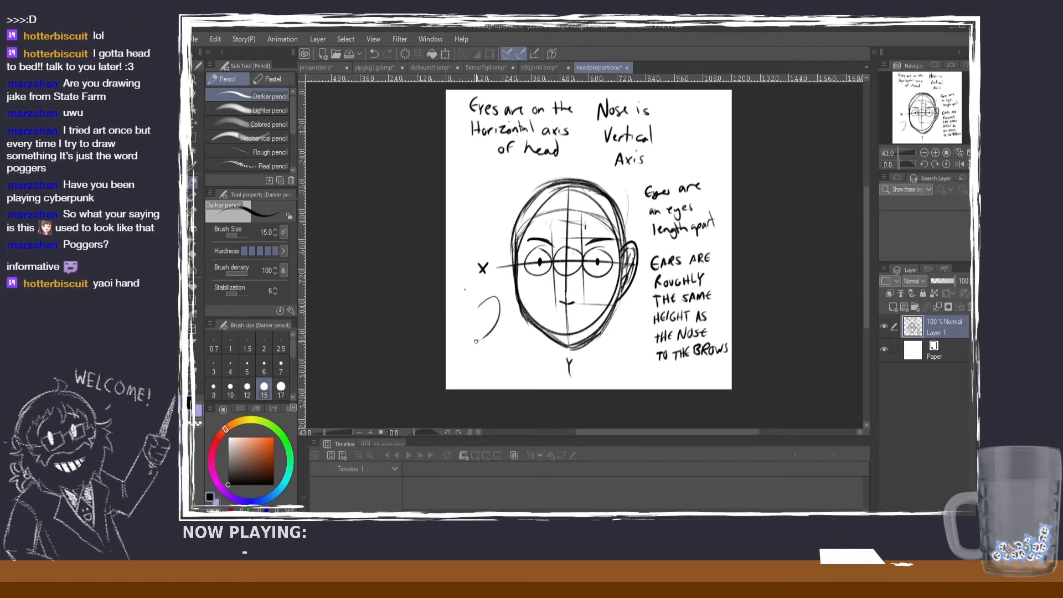
pyautogui.hotkey('ctrl', 'z')
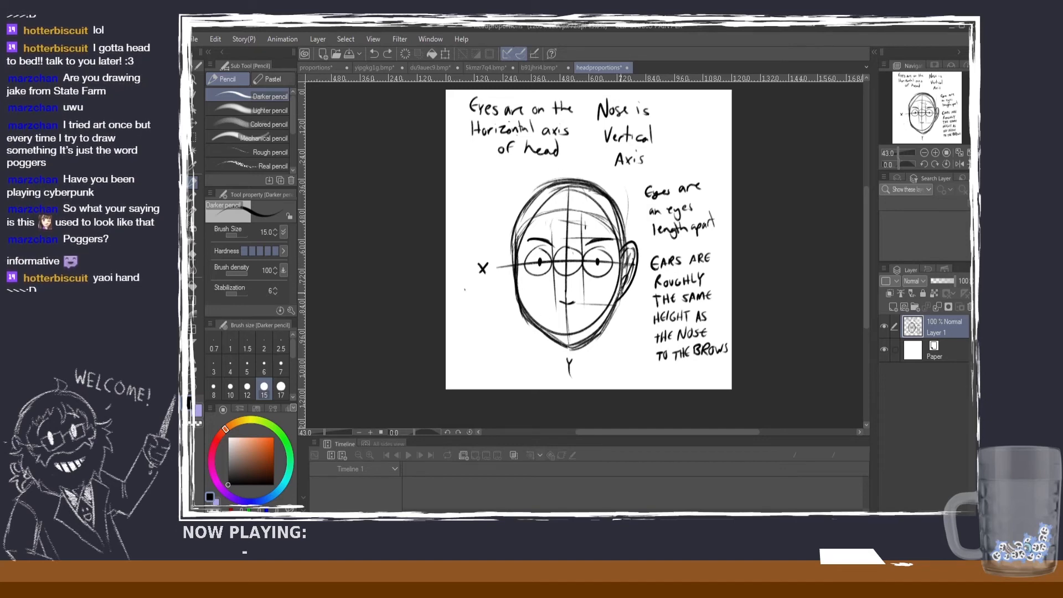
# Step: Try to draw a horizontal guide line from the bottom of the ear across the lower face at nose level
pyautogui.click(621, 293)
pyautogui.hotkey('ctrl', 'z')
pyautogui.moveTo(621, 293); pyautogui.dragTo(542, 300)
pyautogui.hotkey('ctrl', 'z')
pyautogui.hotkey('ctrl', 'z')
pyautogui.hotkey('ctrl', 'z')
pyautogui.hotkey('ctrl', 'z')
pyautogui.moveTo(615, 299); pyautogui.dragTo(520, 295)
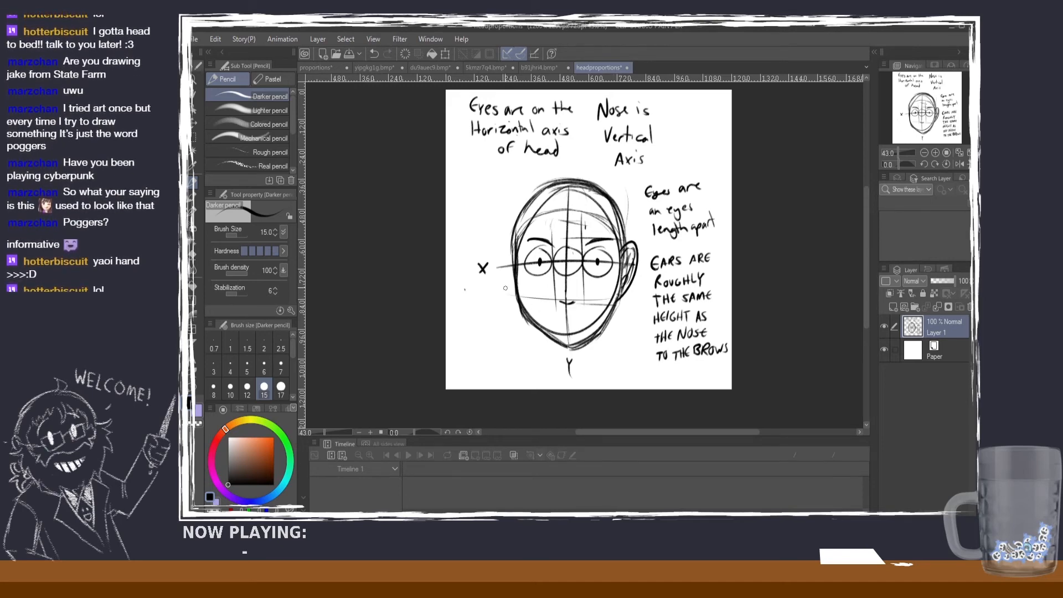
pyautogui.hotkey('ctrl', 'z')
pyautogui.moveTo(589, 297); pyautogui.dragTo(518, 294)
pyautogui.hotkey('ctrl', 'z')
pyautogui.moveTo(612, 301); pyautogui.dragTo(532, 302)
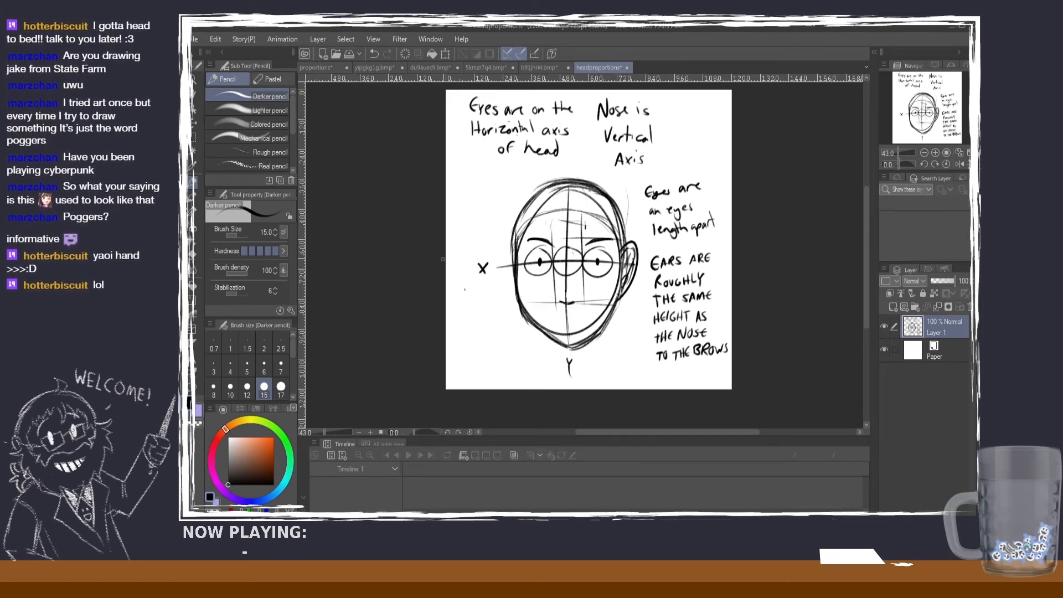
pyautogui.hotkey('ctrl', 'z')
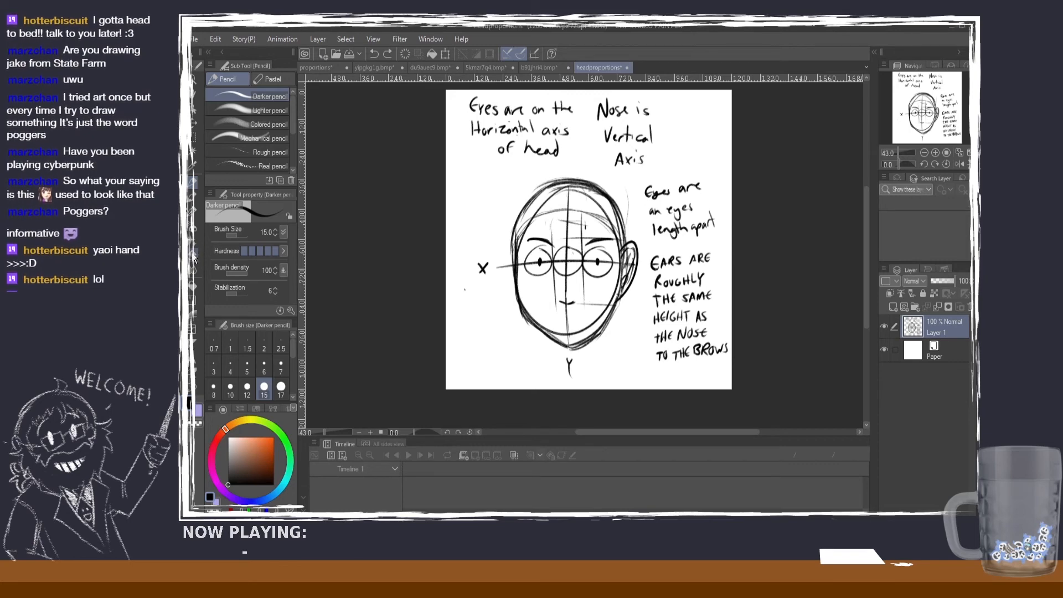
# Step: Darken the horizontal line from the nose base to the ear with the Darker pencil at size 15
pyautogui.click(192, 254)
pyautogui.click(281, 367)
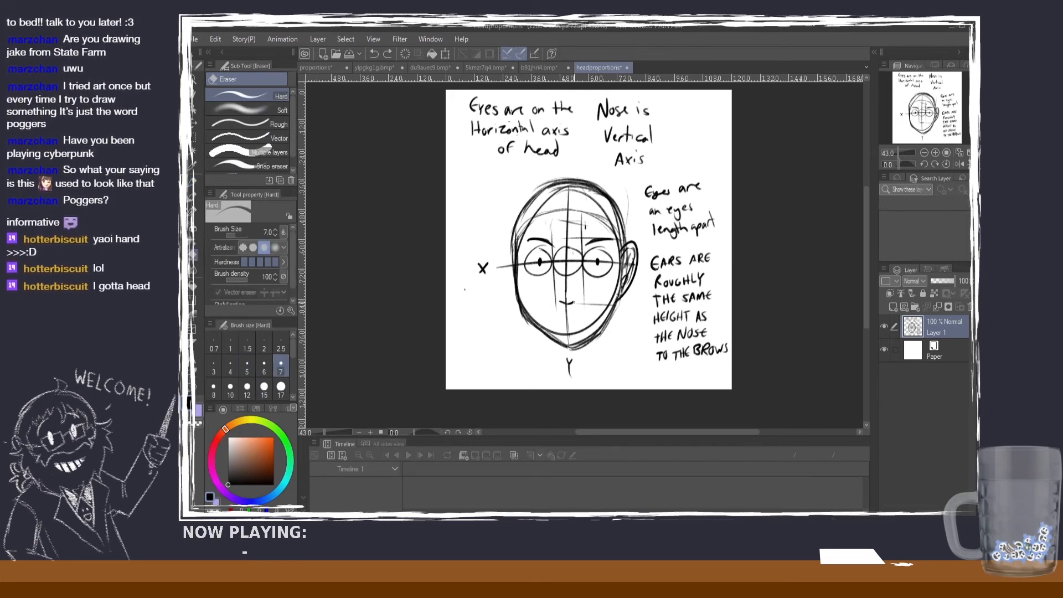
pyautogui.hotkey('ctrl', 'y')
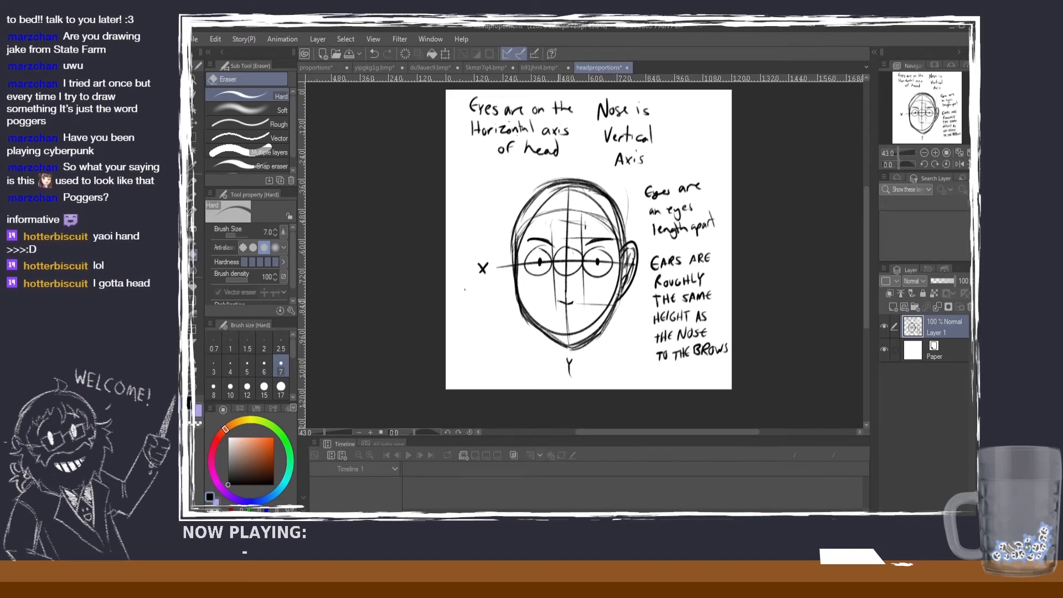
pyautogui.click(192, 182)
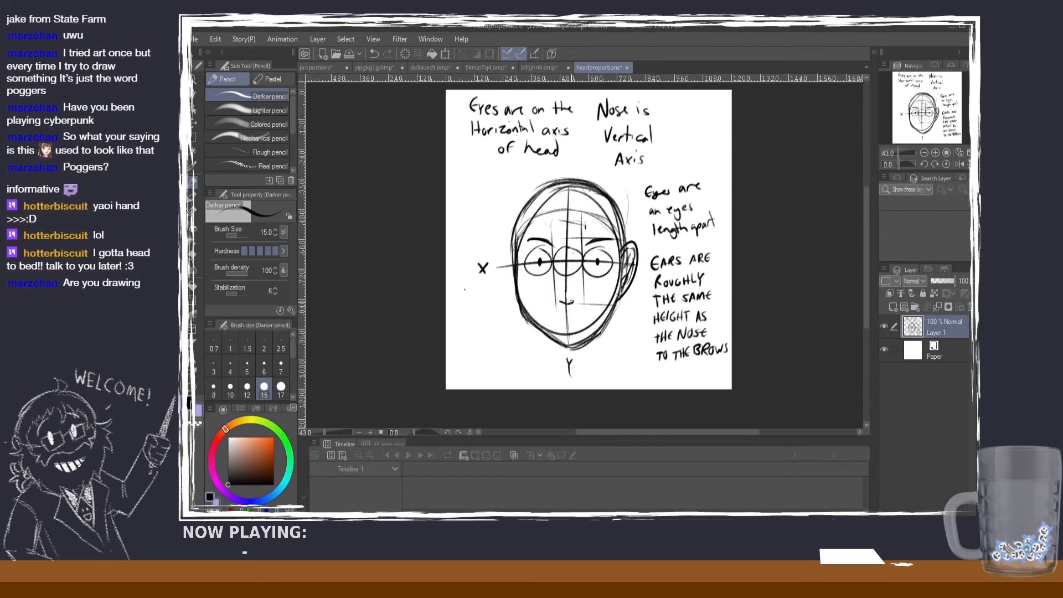
pyautogui.moveTo(572, 303); pyautogui.dragTo(610, 302)
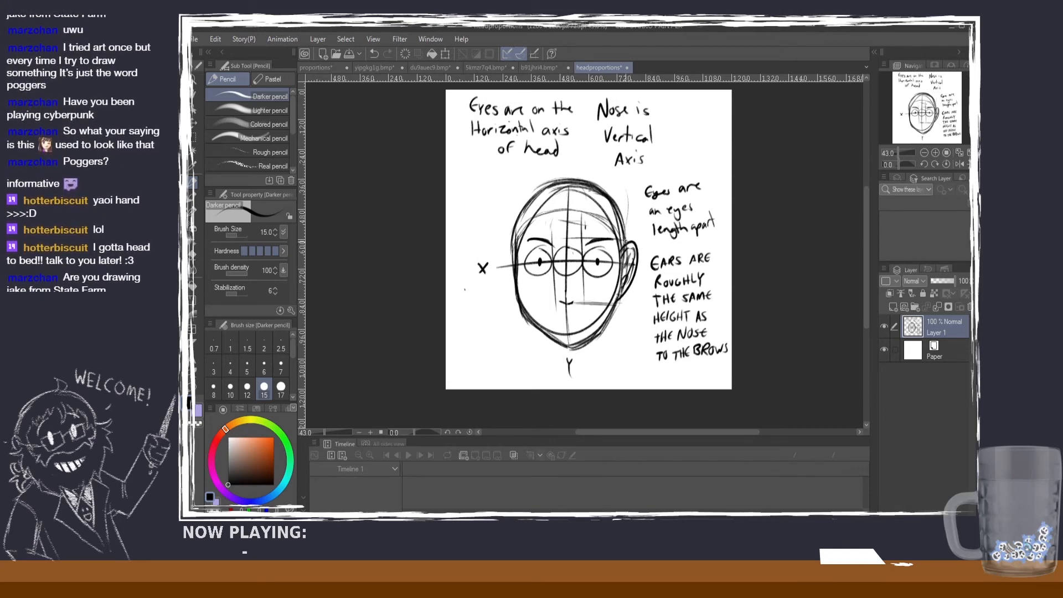
pyautogui.moveTo(582, 213)
pyautogui.mouseDown()
pyautogui.moveTo(561, 246)
pyautogui.moveTo(555, 237)
pyautogui.moveTo(555, 310)
pyautogui.mouseUp()
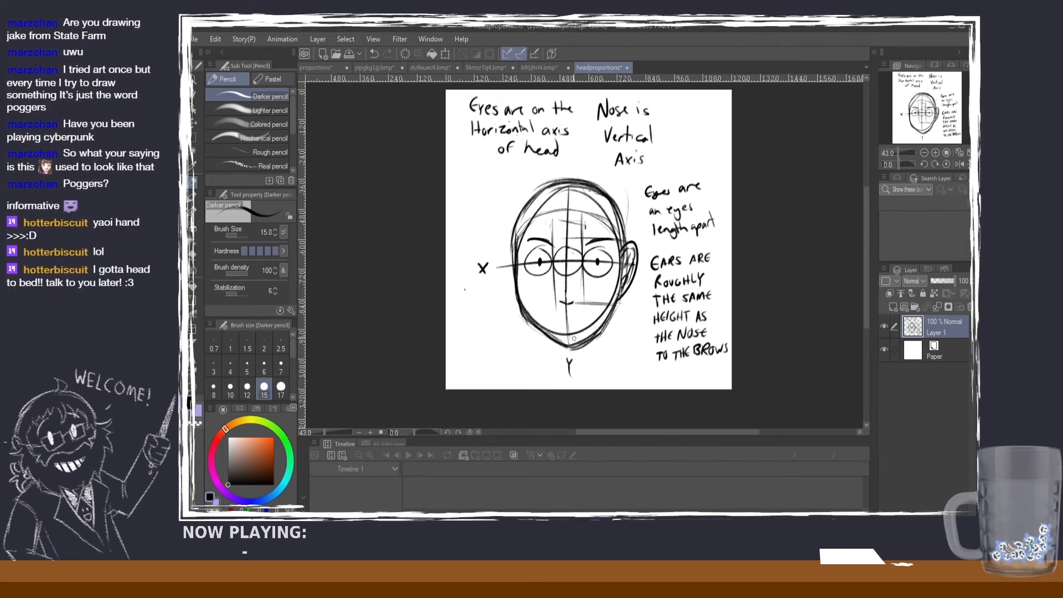
# Step: Erase excess strokes along the jaw between the cheek and chin with the Hard eraser at size 17, and return to the Darker pencil
pyautogui.click(193, 252)
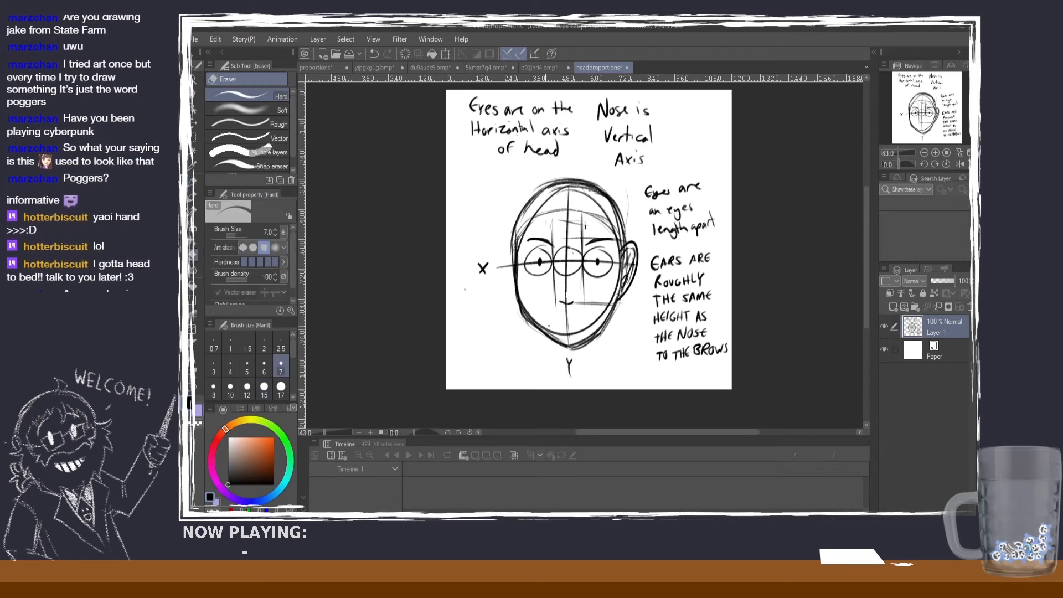
pyautogui.click(280, 387)
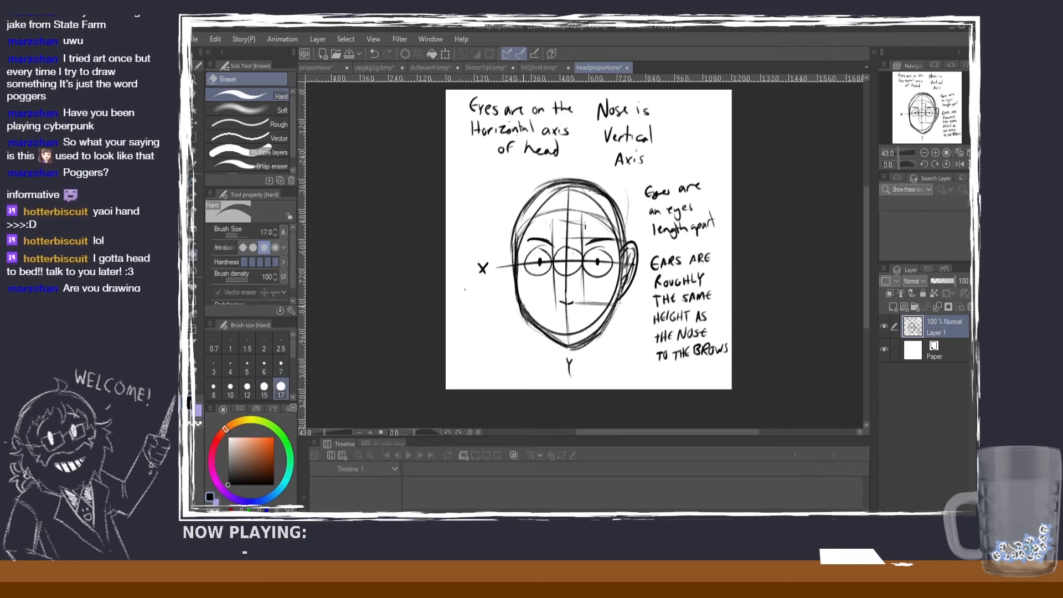
pyautogui.moveTo(522, 305); pyautogui.dragTo(566, 344)
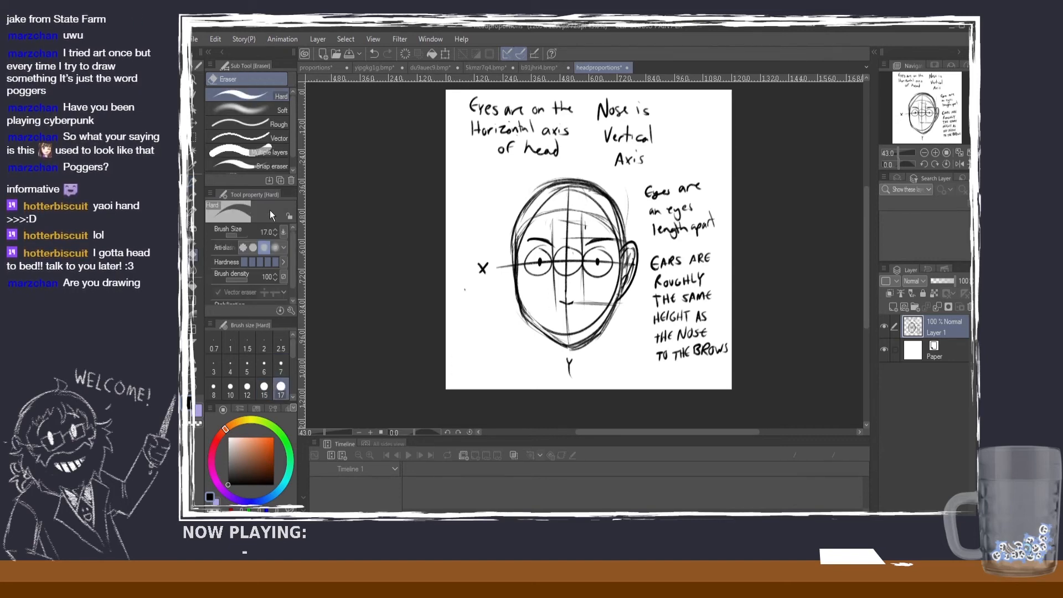
pyautogui.click(193, 182)
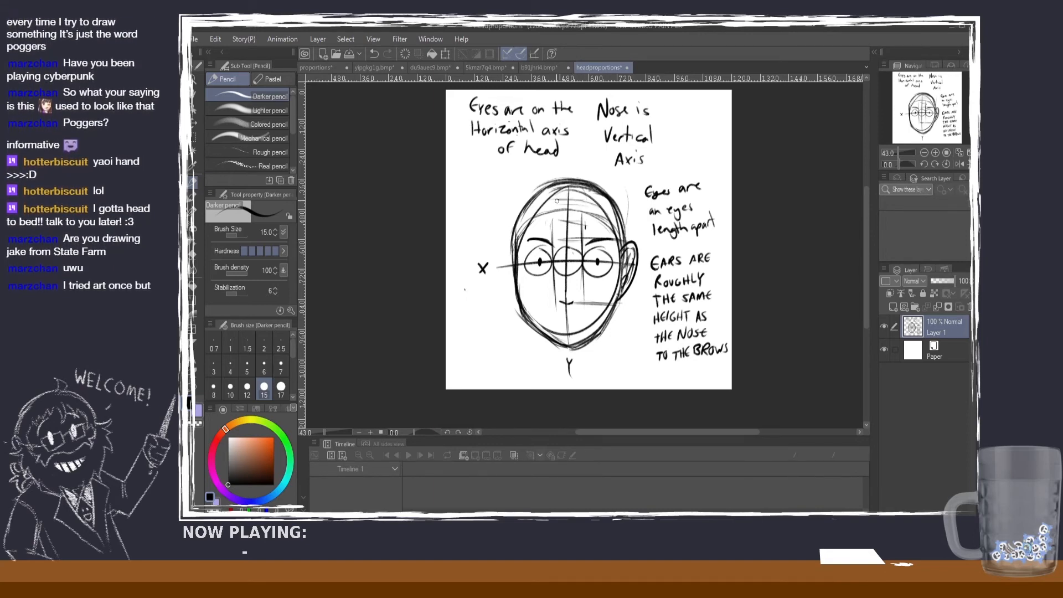
# Step: Erase the curved construction lines across the forehead with the Hard eraser at size 50
pyautogui.click(194, 255)
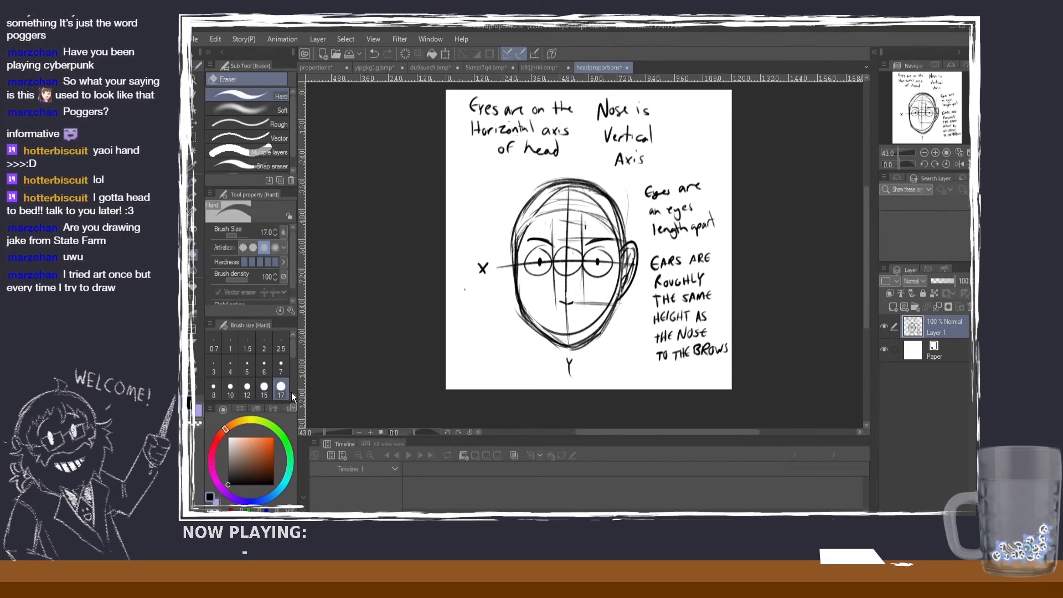
pyautogui.scroll(-2, 291, 379)
pyautogui.click(281, 354)
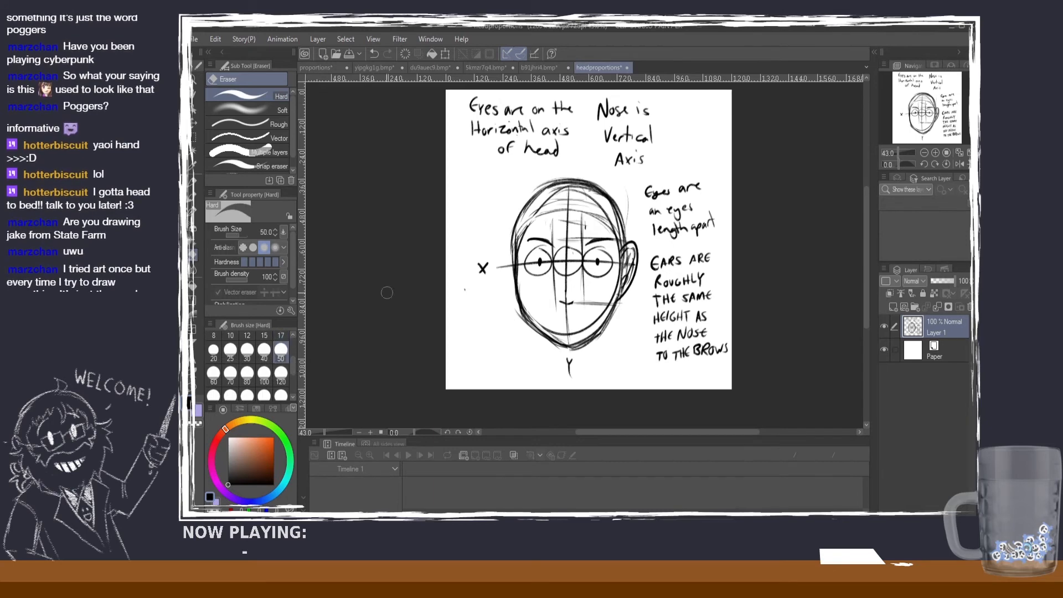
pyautogui.moveTo(523, 236)
pyautogui.mouseDown()
pyautogui.moveTo(590, 215)
pyautogui.moveTo(610, 232)
pyautogui.moveTo(600, 207)
pyautogui.moveTo(568, 190)
pyautogui.moveTo(560, 212)
pyautogui.mouseUp()
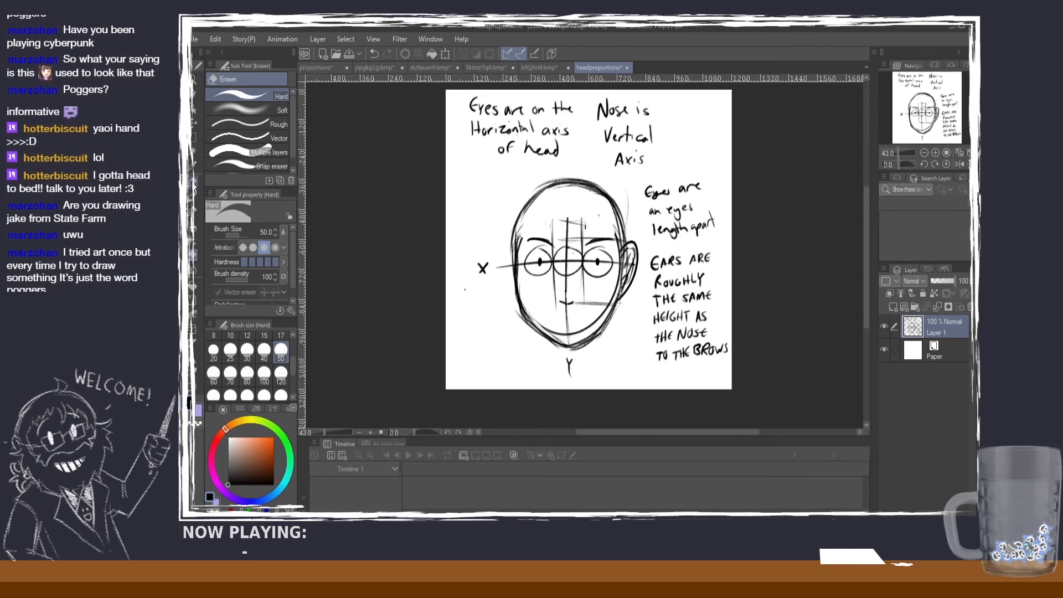
# Step: Redraw the jaw narrower toward the chin with the Darker pencil at size 15 and erase the old chin curve inside it
pyautogui.click(193, 184)
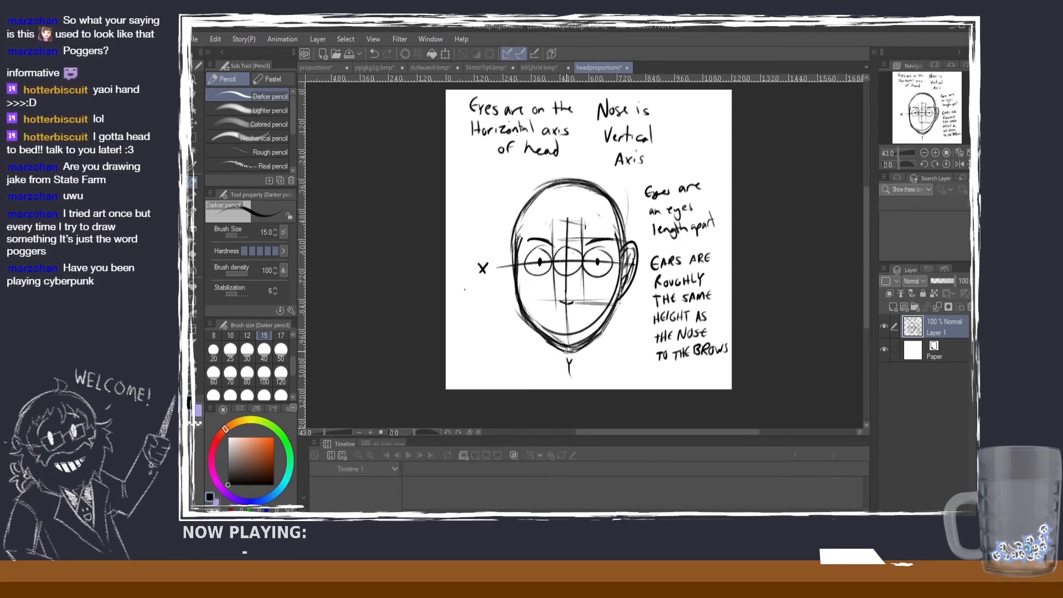
pyautogui.press('e')
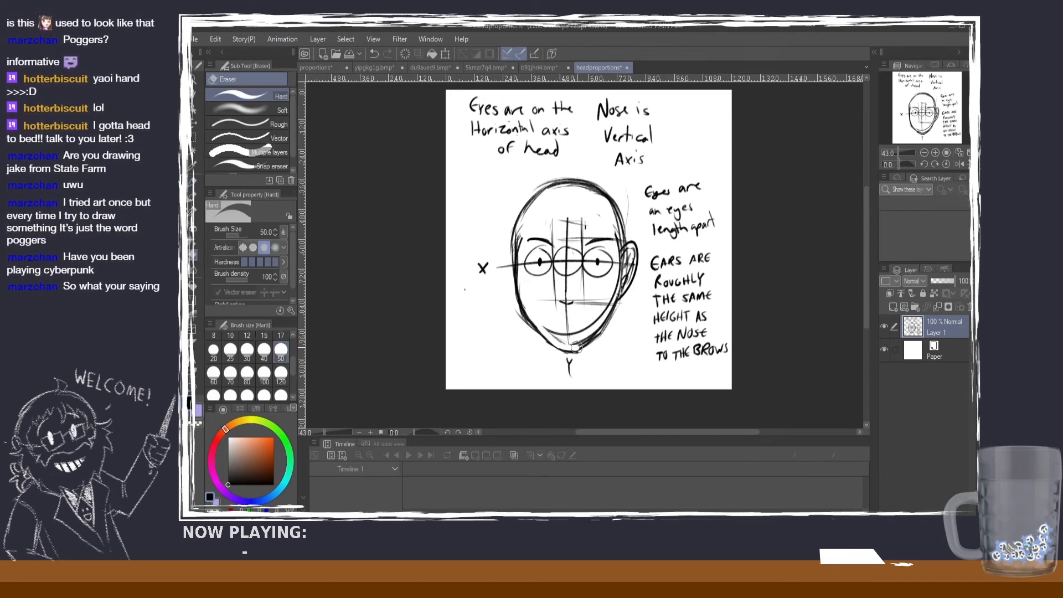
pyautogui.hotkey('ctrl', 'z')
pyautogui.moveTo(589, 335)
pyautogui.mouseDown()
pyautogui.moveTo(557, 341)
pyautogui.moveTo(536, 320)
pyautogui.moveTo(574, 332)
pyautogui.mouseUp()
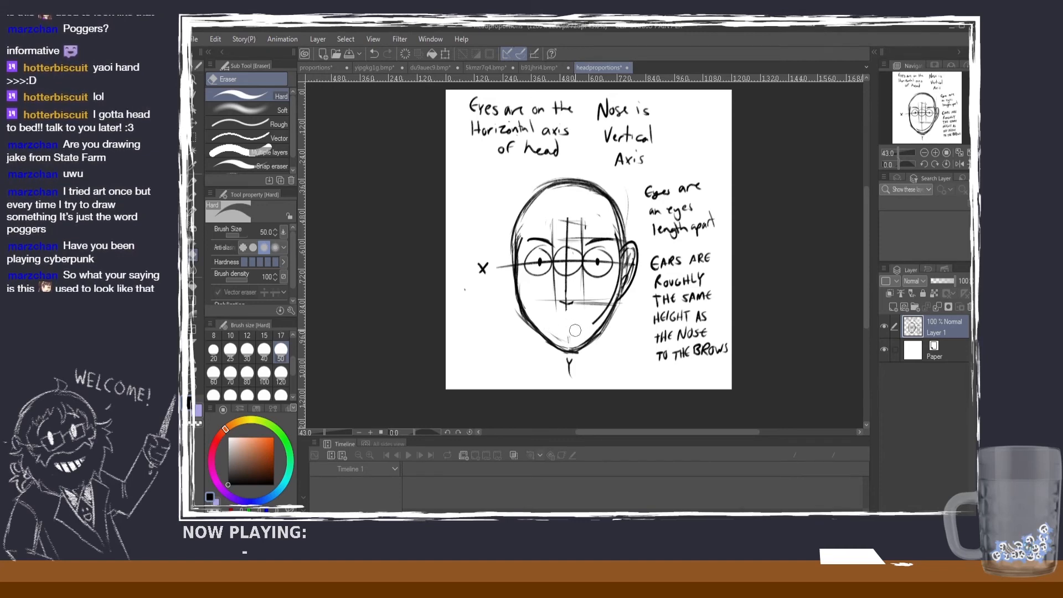
pyautogui.press('p')
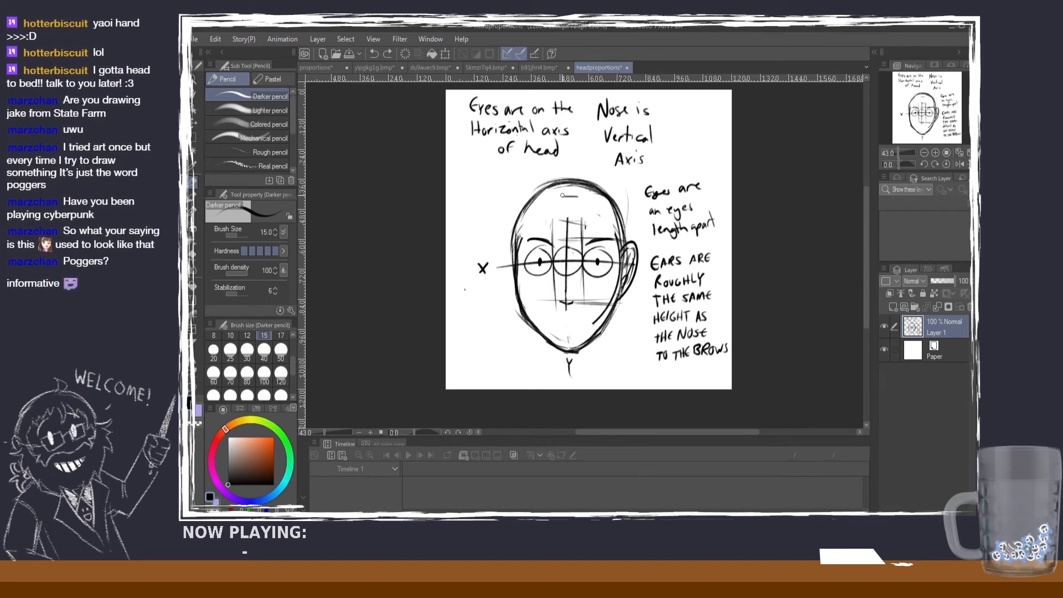
# Step: Draw horizontal guide lines extending past the X-label side of the head at hairline, brow, nose-base and chin levels
pyautogui.moveTo(577, 197); pyautogui.dragTo(508, 198)
pyautogui.hotkey('ctrl', 'z')
pyautogui.moveTo(579, 195); pyautogui.dragTo(505, 197)
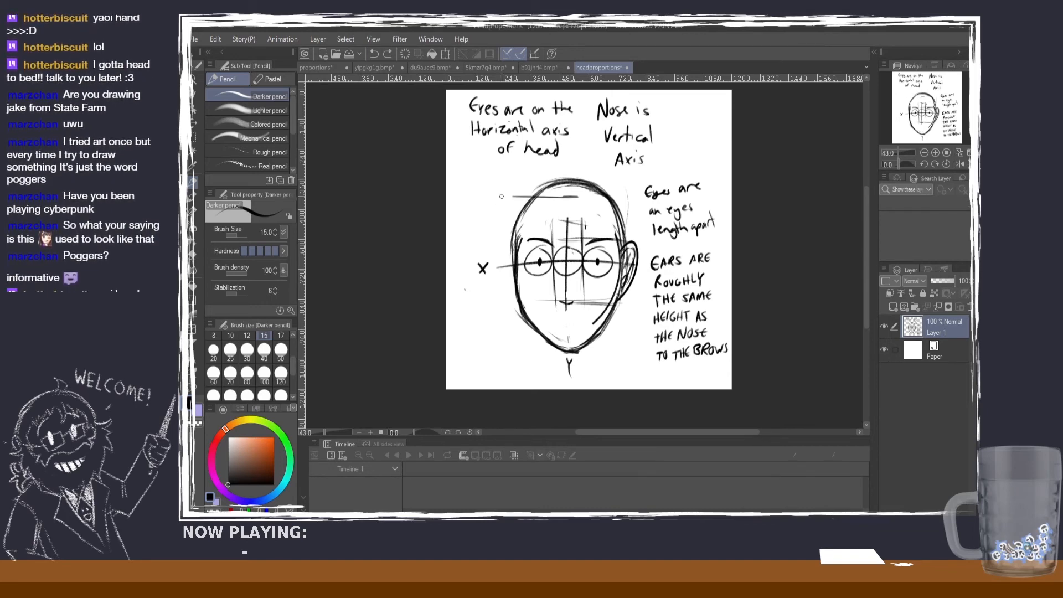
pyautogui.moveTo(587, 238); pyautogui.dragTo(481, 238)
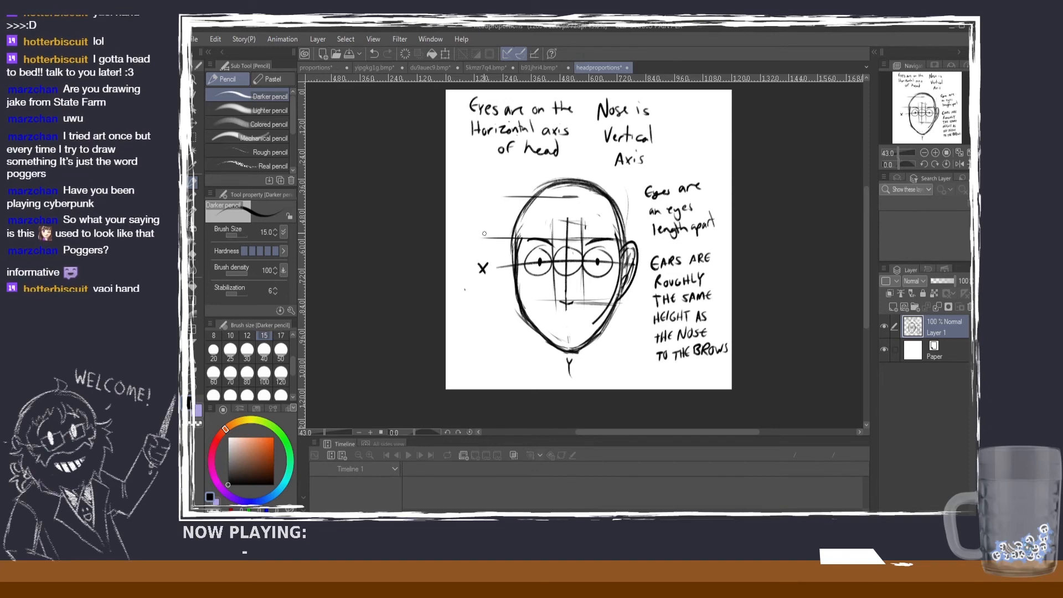
pyautogui.moveTo(610, 298); pyautogui.dragTo(519, 293)
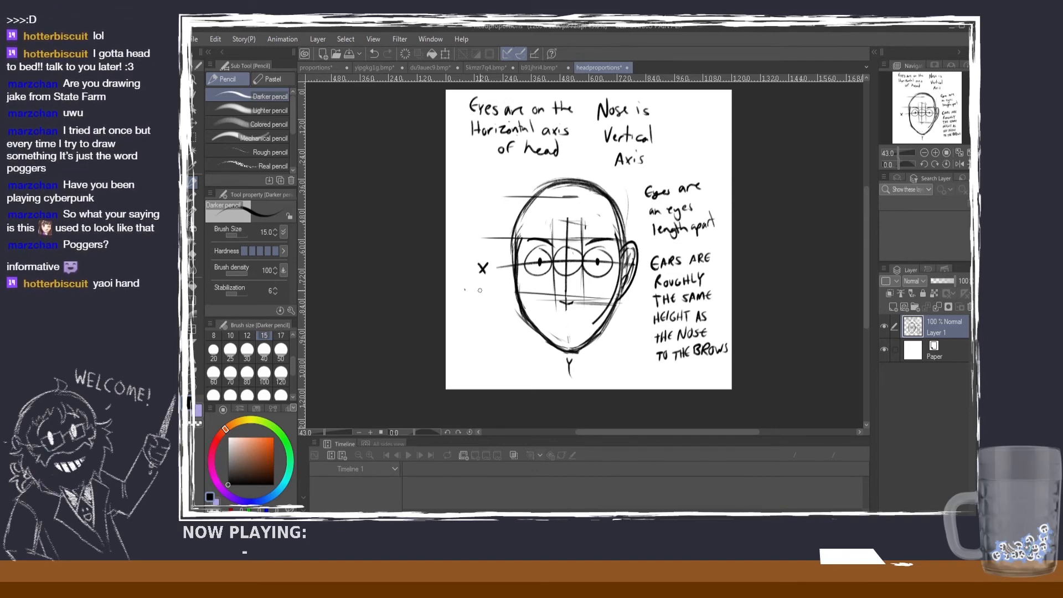
pyautogui.hotkey('ctrl', 'z')
pyautogui.moveTo(611, 302); pyautogui.dragTo(497, 296)
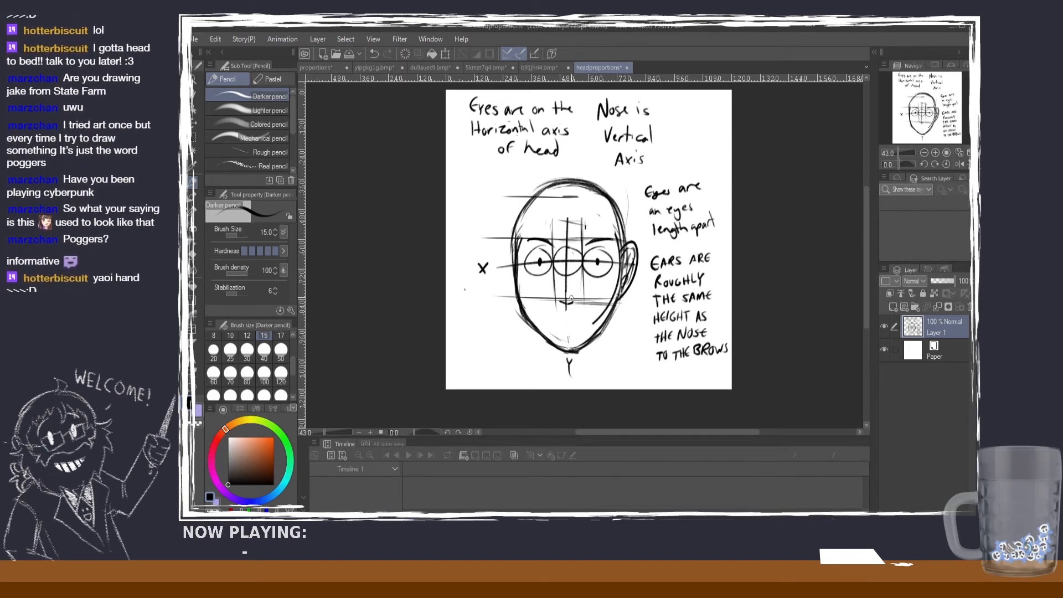
pyautogui.moveTo(614, 353); pyautogui.dragTo(503, 346)
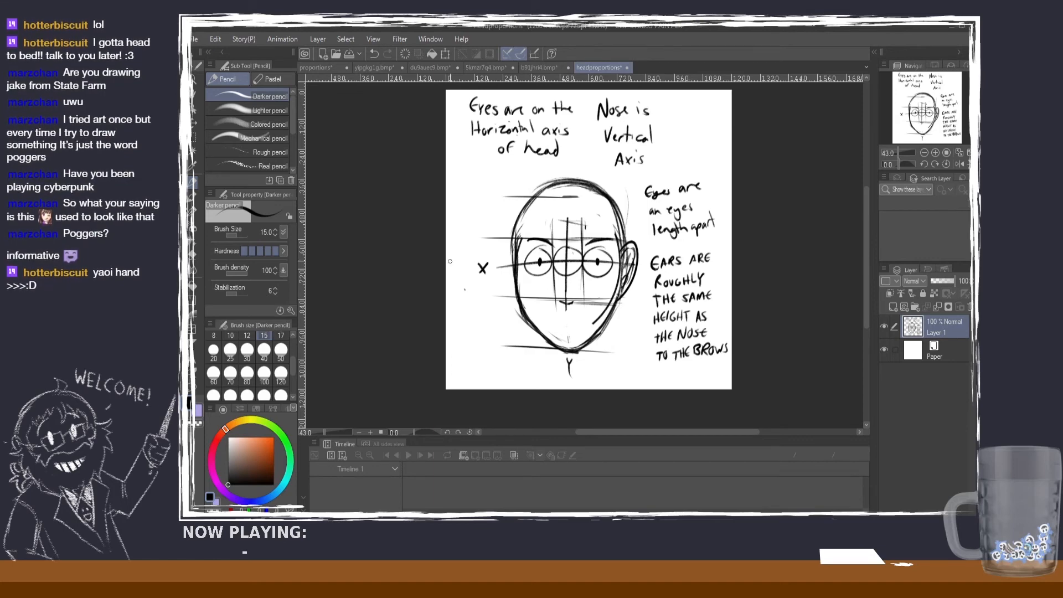
# Step: Erase the stray line below the nose base, add mouth lines, and mark the face thirds beside the head with vertical strokes and short dashes
pyautogui.click(195, 254)
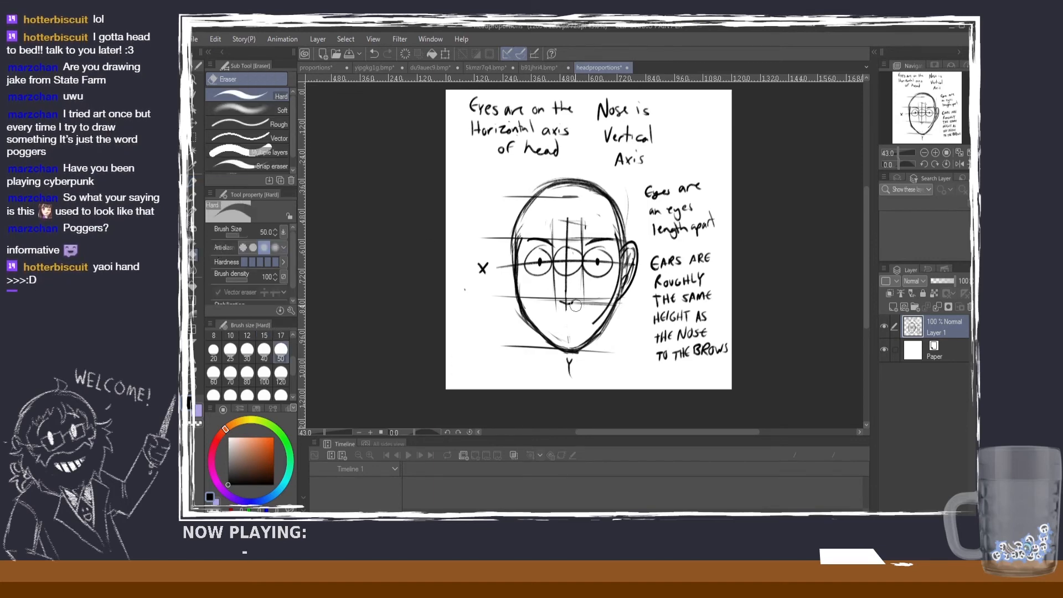
pyautogui.click(194, 180)
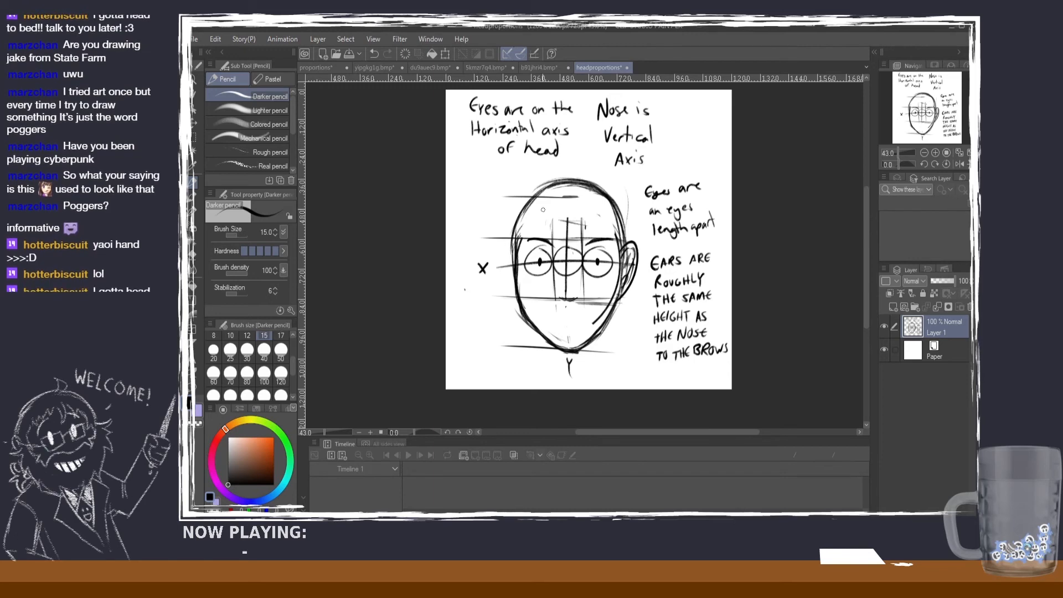
pyautogui.moveTo(564, 197)
pyautogui.mouseDown()
pyautogui.moveTo(608, 204)
pyautogui.moveTo(602, 194)
pyautogui.mouseUp()
pyautogui.hotkey('ctrl', 'z')
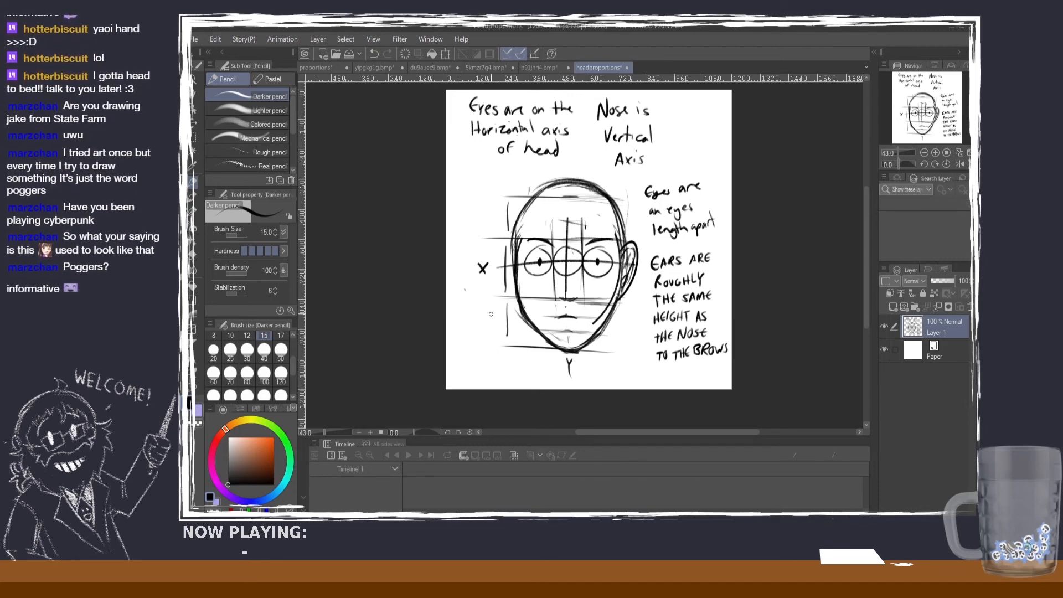
pyautogui.moveTo(487, 310)
pyautogui.mouseDown()
pyautogui.moveTo(500, 310)
pyautogui.moveTo(499, 332)
pyautogui.mouseUp()
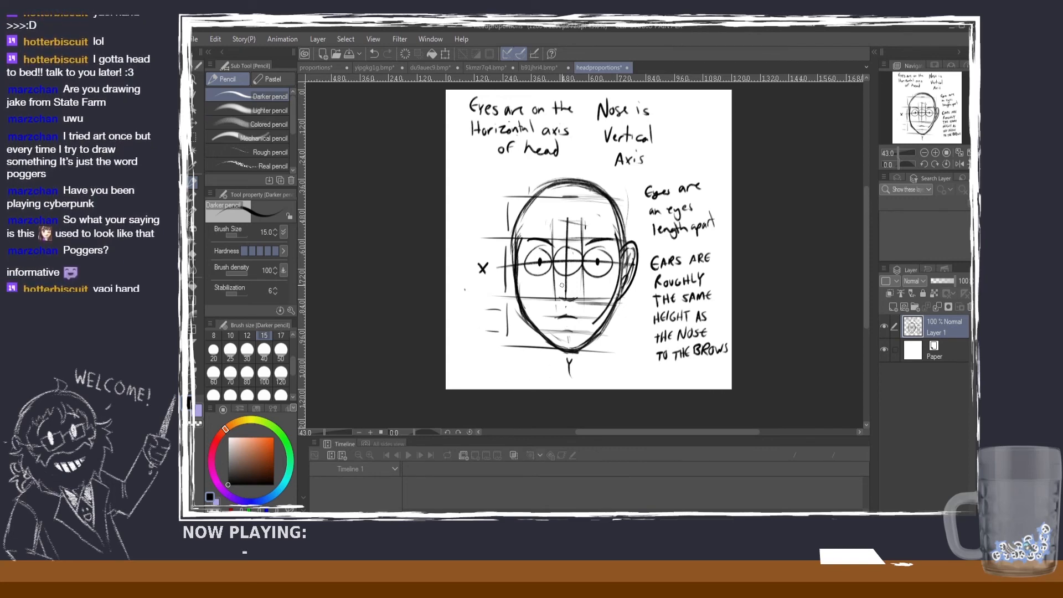
# Step: Examine the face proportions of the orange-haired girl in the yipgkg1g reference up close
pyautogui.click(375, 67)
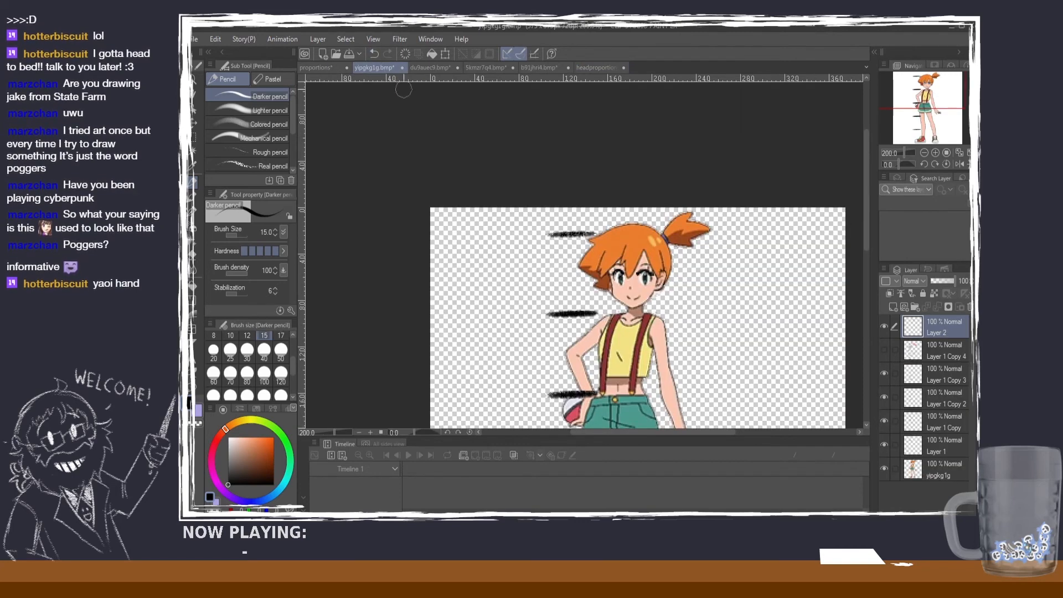
pyautogui.scroll(3, 680, 307)
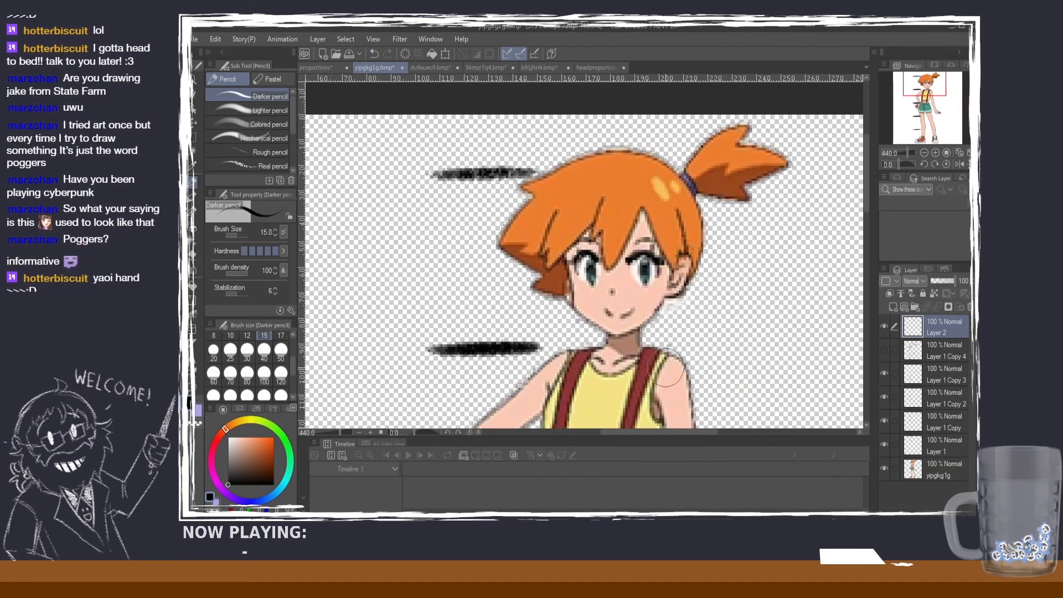
pyautogui.scroll(4, 680, 308)
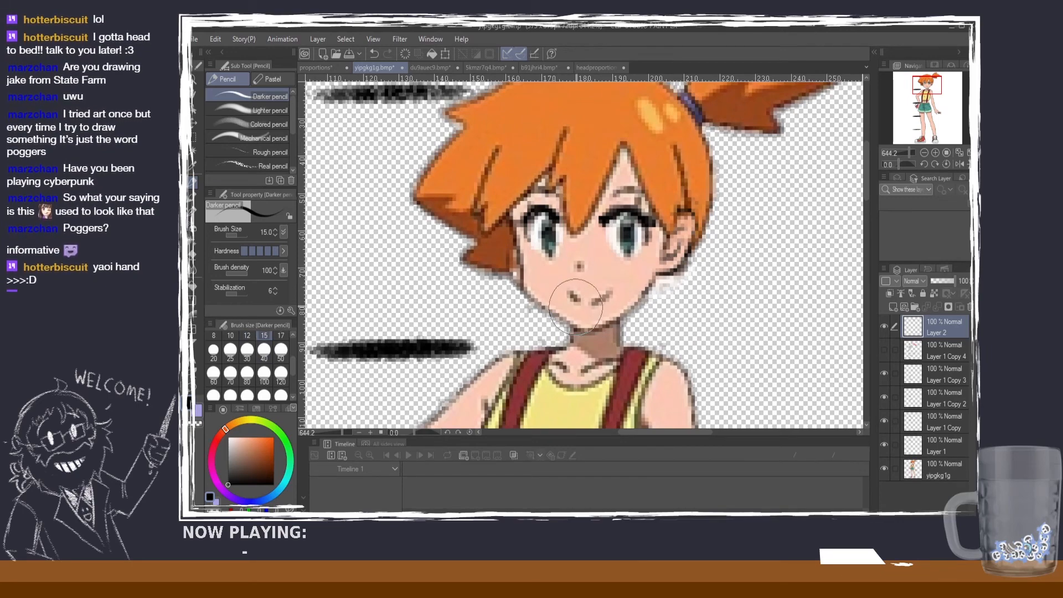
# Step: Bring the front-view face in the du9auec9 reference into close view and set the Darker pencil to size 6
pyautogui.click(443, 67)
pyautogui.scroll(2, 627, 152)
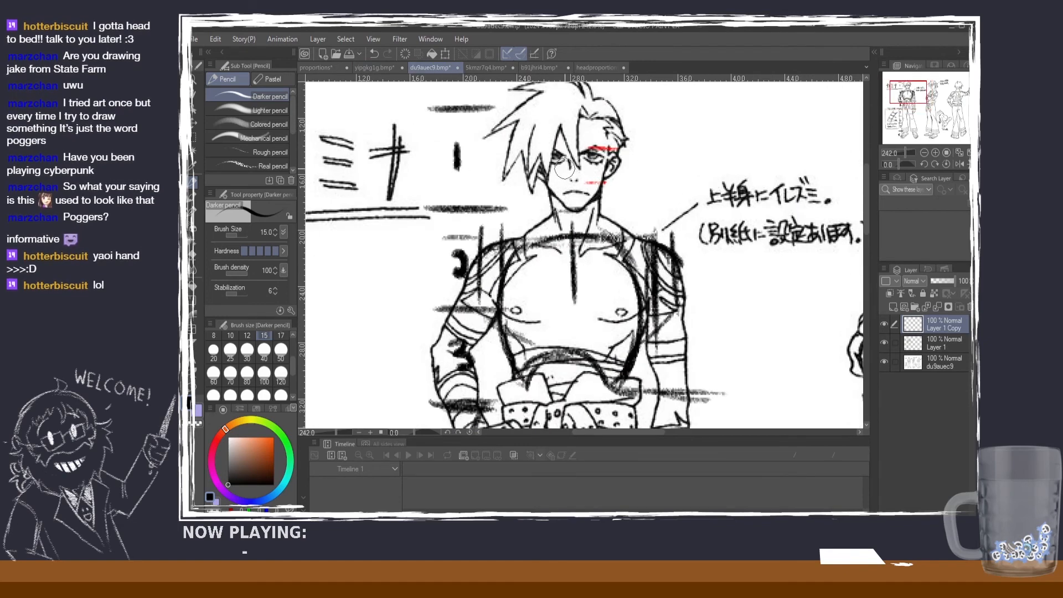
pyautogui.scroll(2, 628, 153)
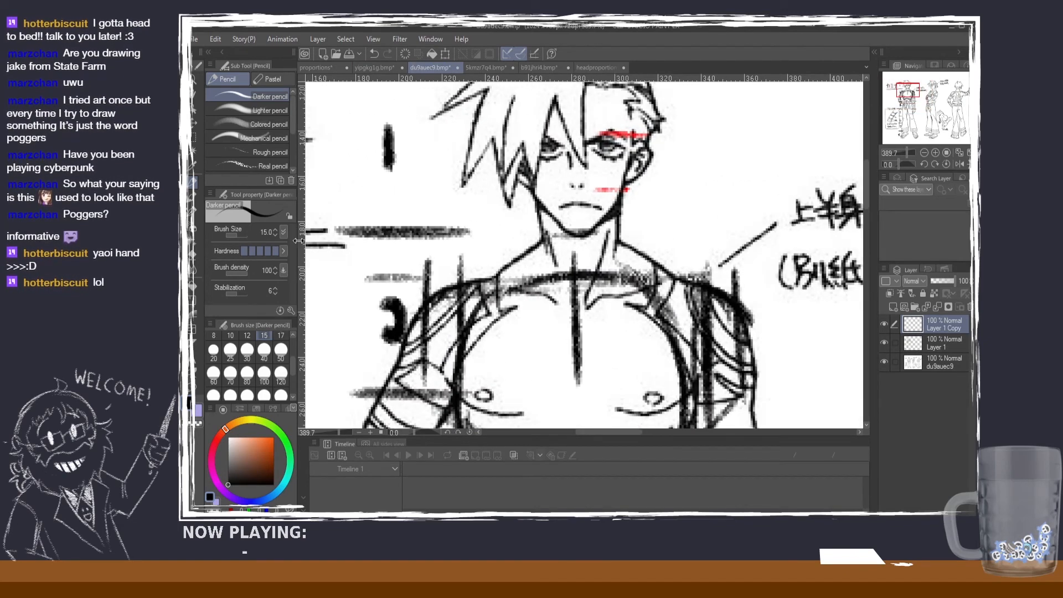
pyautogui.click(247, 335)
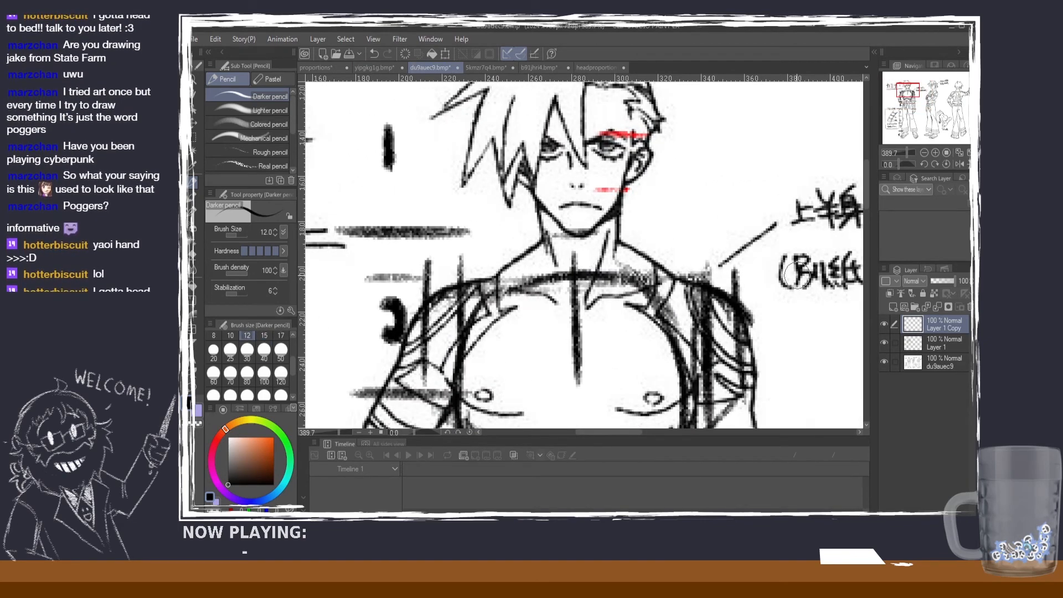
pyautogui.moveTo(868, 193); pyautogui.dragTo(869, 181)
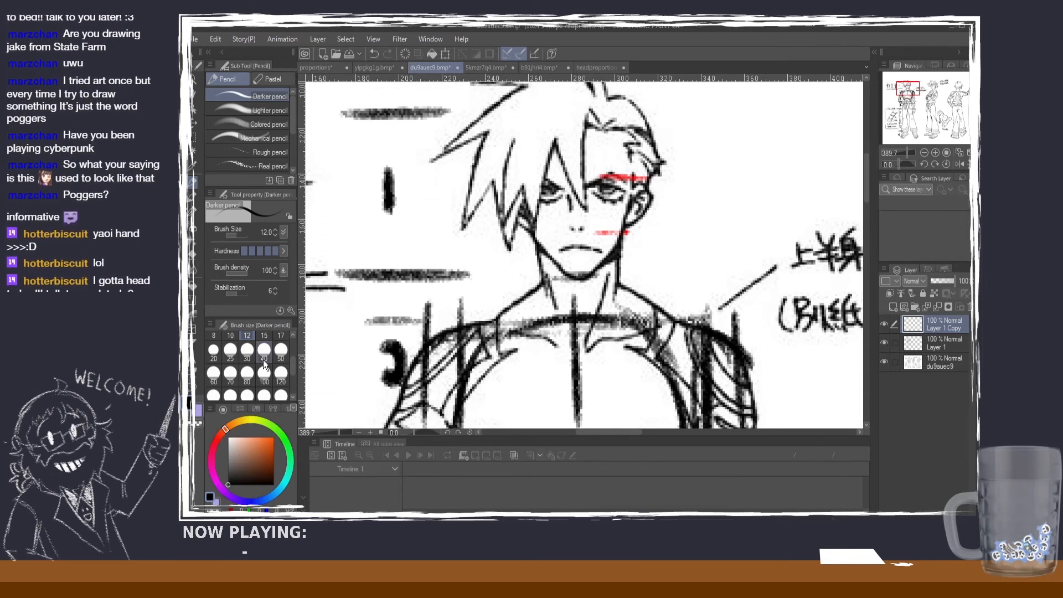
pyautogui.click(233, 337)
pyautogui.click(215, 334)
pyautogui.click(293, 336)
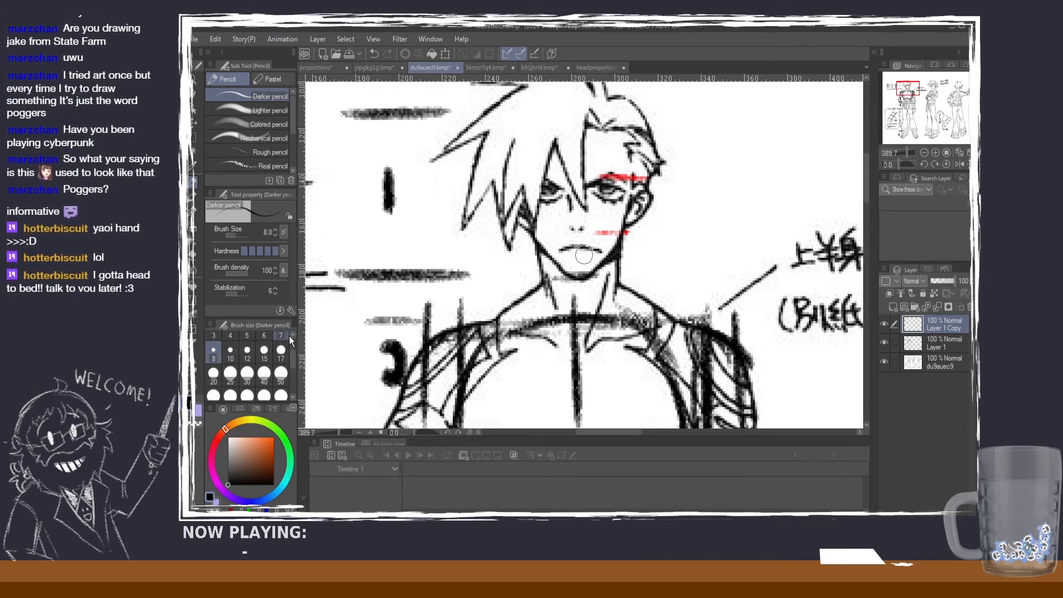
pyautogui.click(264, 335)
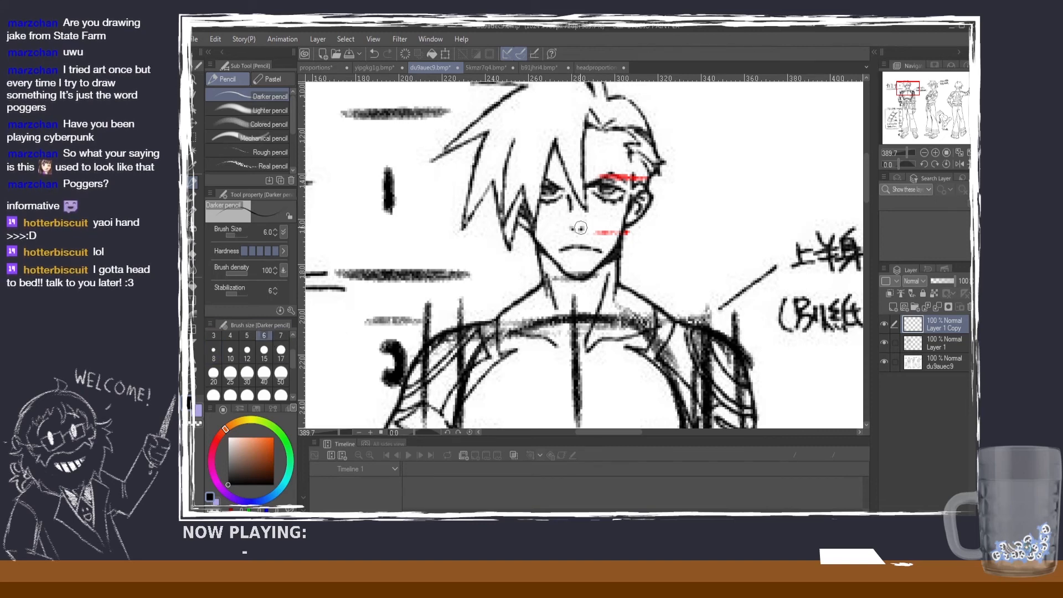
# Step: Mark the nose-base level on the man's face with a short horizontal line, undoing the extra stroke near the mouth
pyautogui.moveTo(564, 226); pyautogui.dragTo(540, 226)
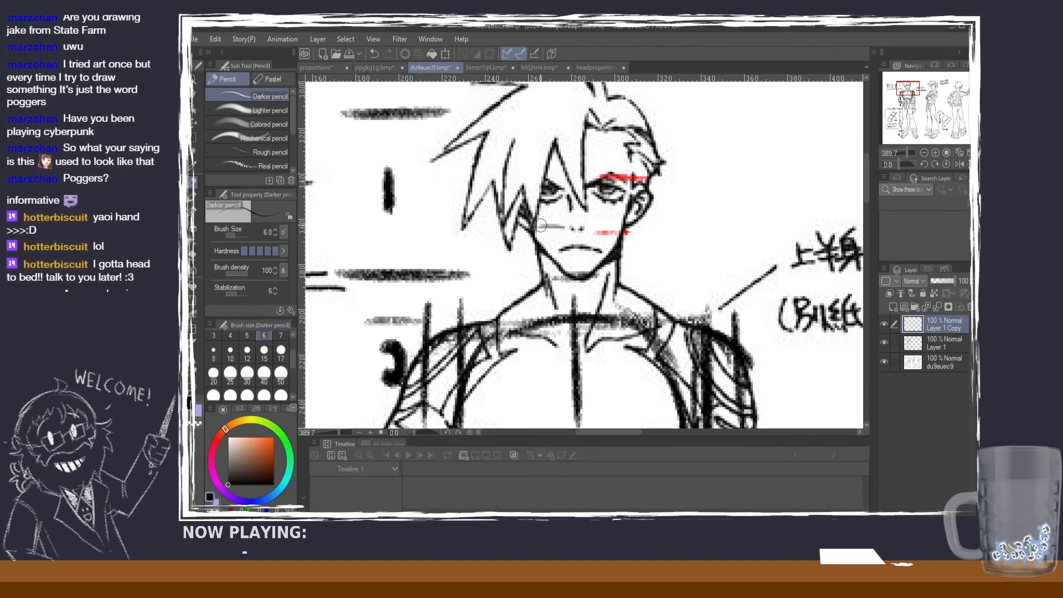
pyautogui.hotkey('ctrl', 'z')
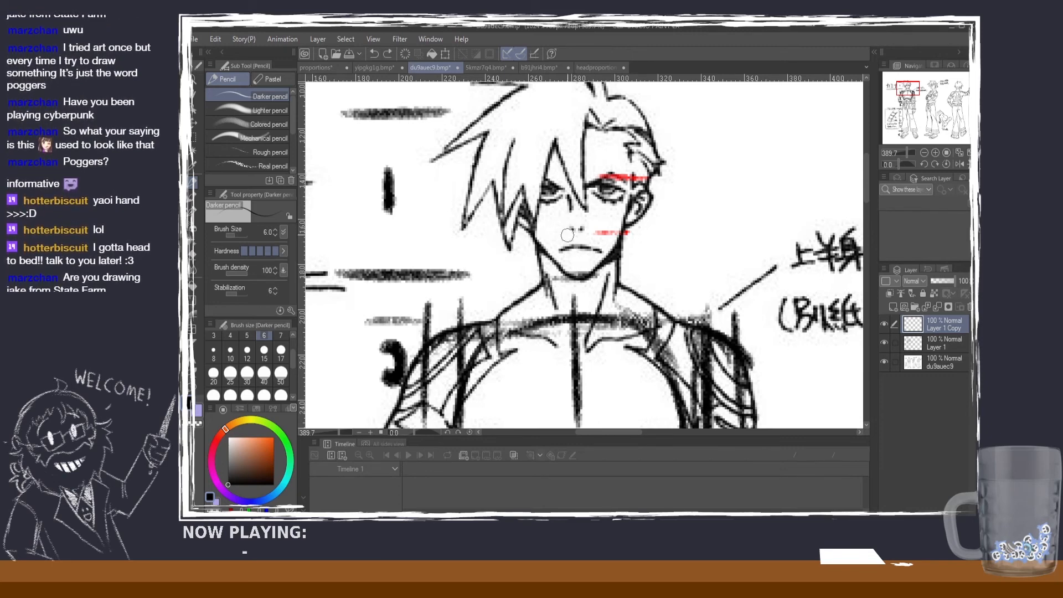
pyautogui.moveTo(589, 232)
pyautogui.mouseDown()
pyautogui.moveTo(552, 231)
pyautogui.moveTo(545, 242)
pyautogui.mouseUp()
pyautogui.hotkey('ctrl', 'z')
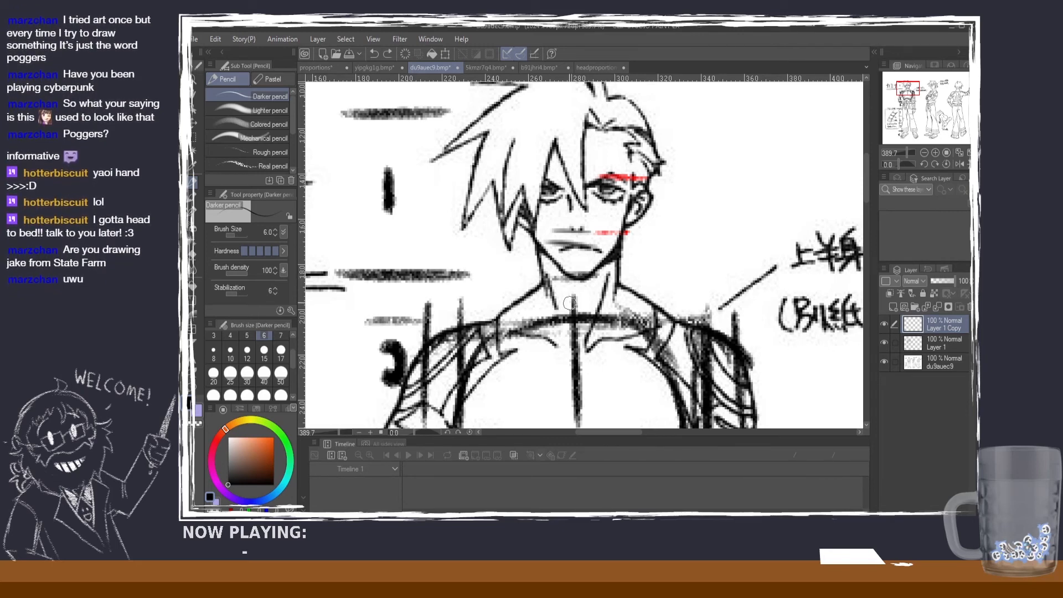
pyautogui.hotkey('ctrl', 'z')
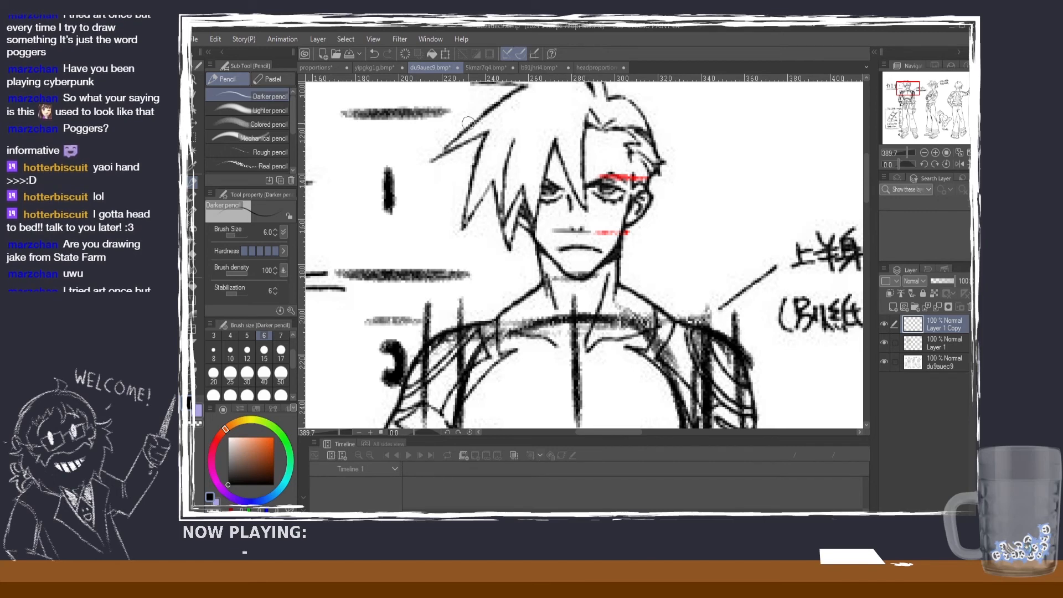
# Step: Compare the rifle girl's marked face with the front-view figure in the 5kmsr7q4 reference
pyautogui.click(536, 68)
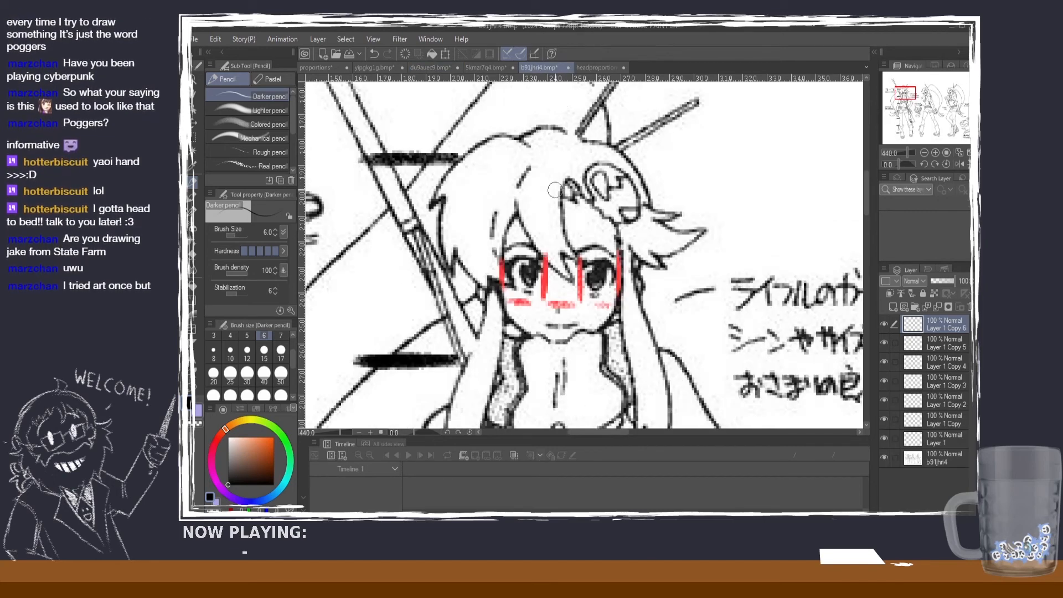
pyautogui.click(490, 67)
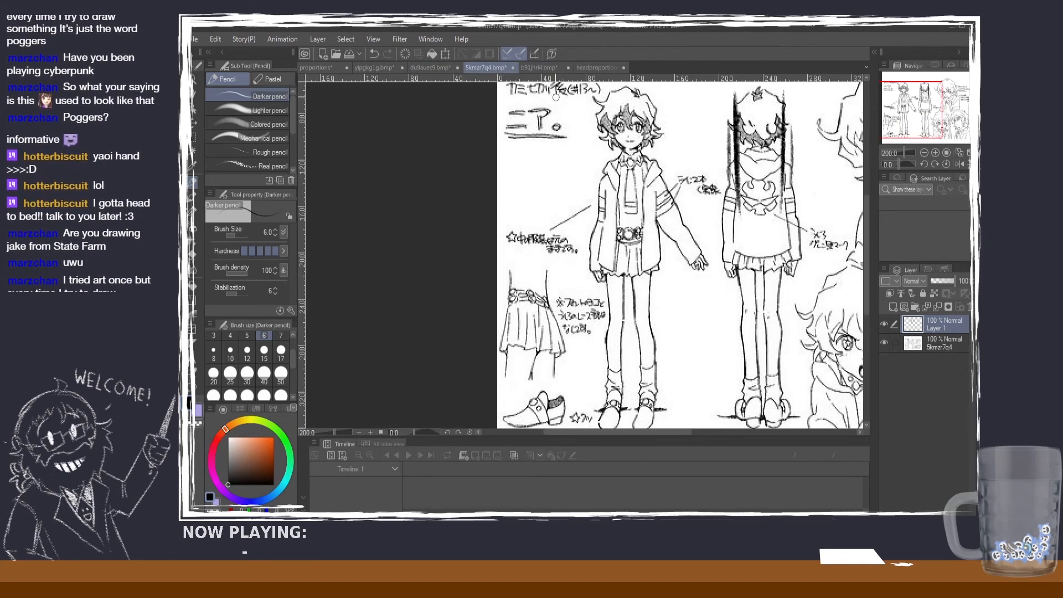
pyautogui.scroll(1, 643, 133)
pyautogui.scroll(-3, 637, 122)
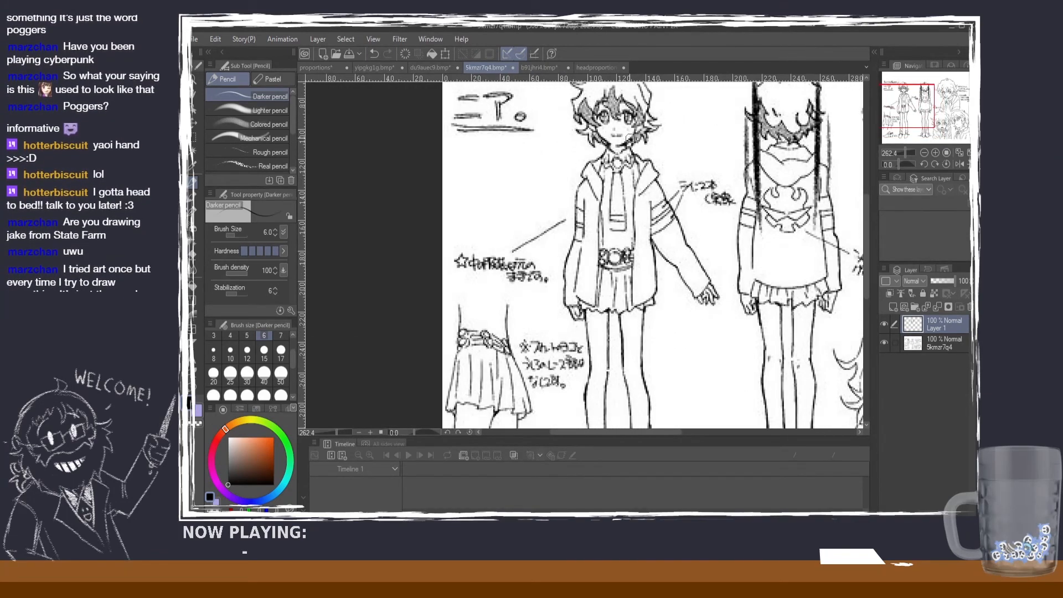
# Step: Mark the lower-face levels on the side-view girl's face in the b91jhri4 reference with short horizontal lines around the mouth and chin
pyautogui.click(531, 67)
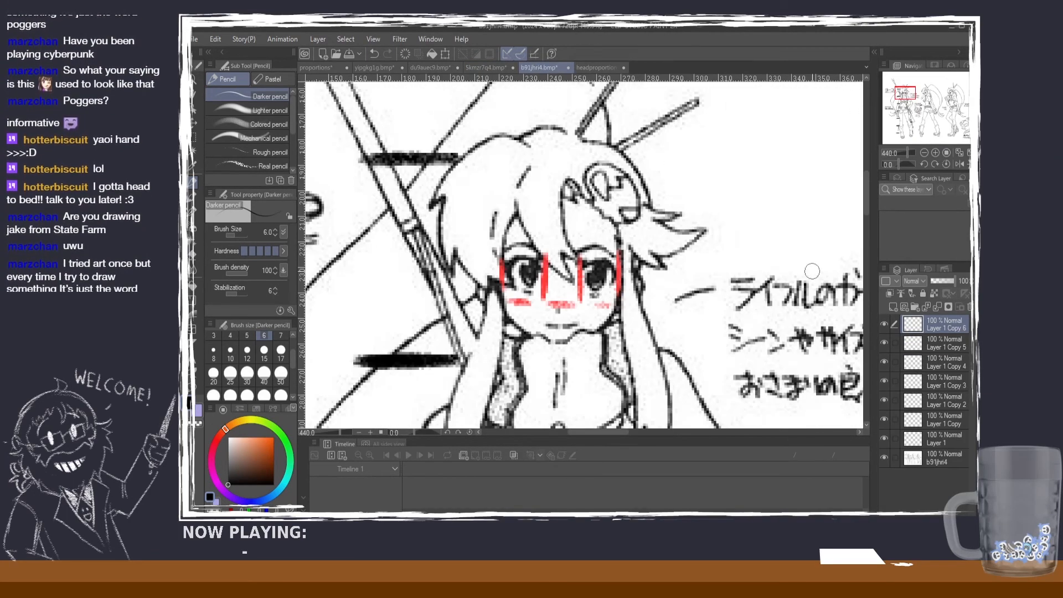
pyautogui.moveTo(869, 212); pyautogui.dragTo(871, 231)
pyautogui.scroll(-4, 638, 162)
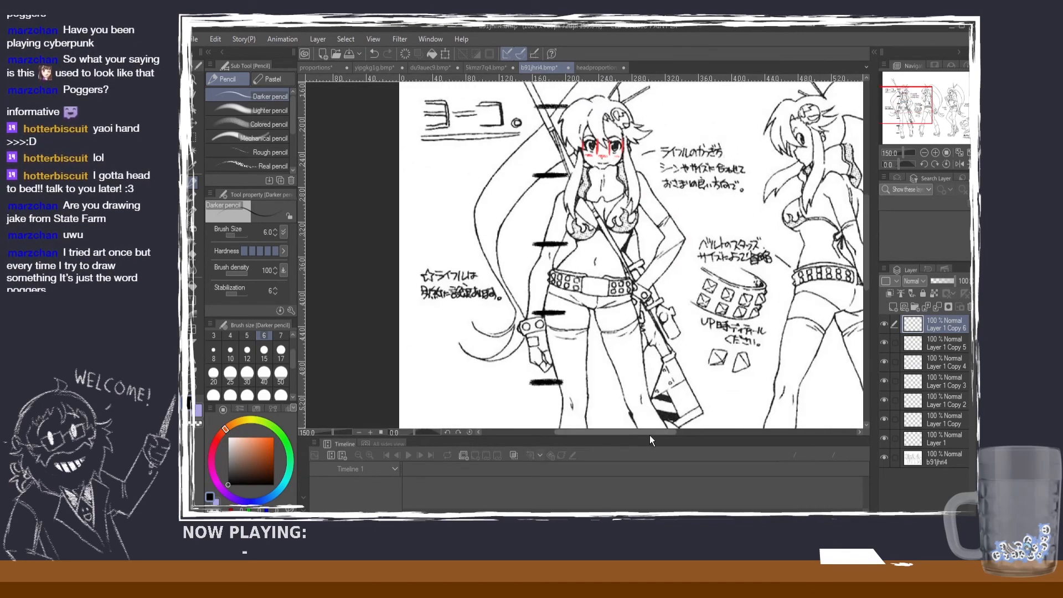
pyautogui.moveTo(649, 435); pyautogui.dragTo(694, 435)
pyautogui.scroll(2, 577, 161)
pyautogui.scroll(2, 577, 161)
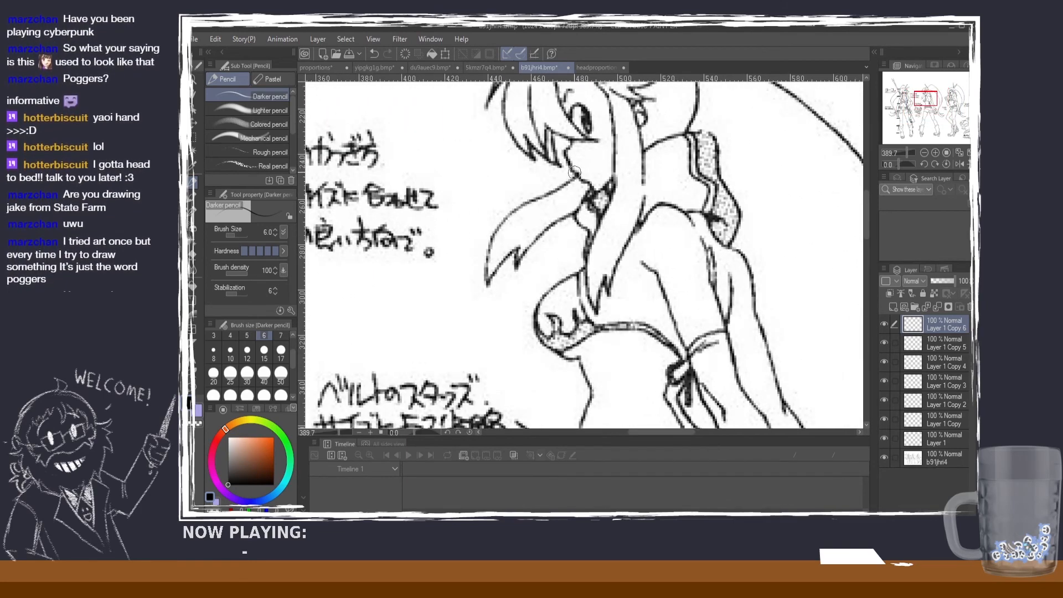
pyautogui.moveTo(570, 159)
pyautogui.mouseDown()
pyautogui.moveTo(612, 158)
pyautogui.moveTo(596, 175)
pyautogui.moveTo(631, 176)
pyautogui.moveTo(614, 191)
pyautogui.moveTo(644, 190)
pyautogui.mouseUp()
pyautogui.hotkey('ctrl', 'z')
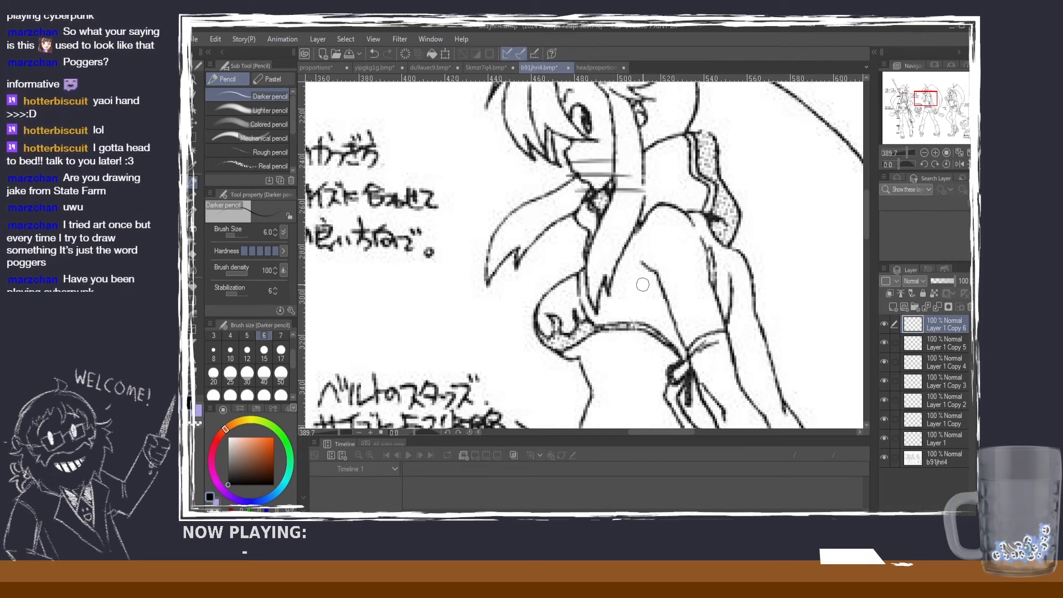
pyautogui.scroll(-2, 623, 264)
pyautogui.scroll(-1, 624, 264)
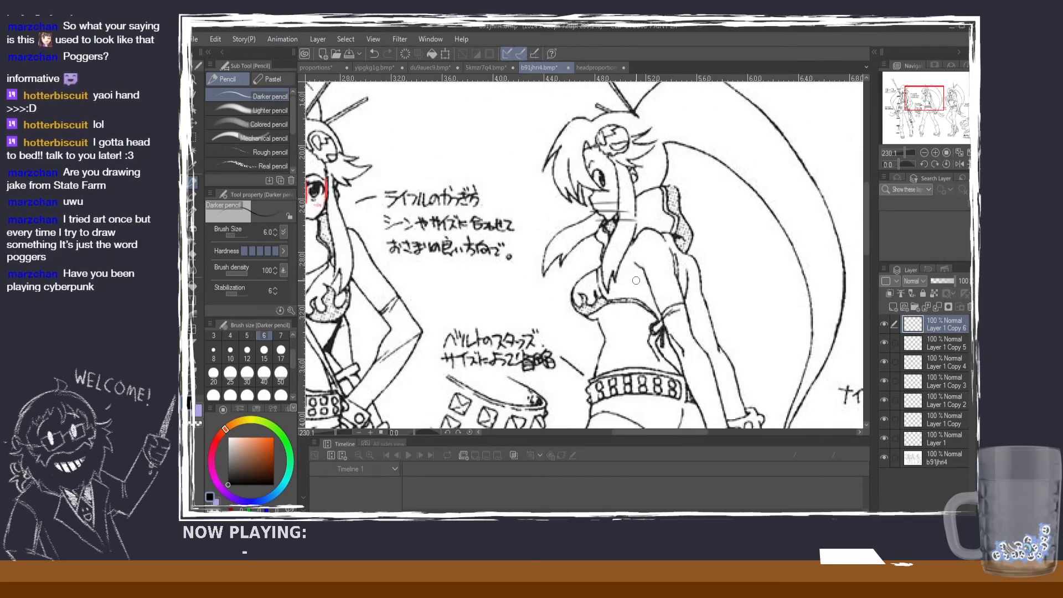
pyautogui.scroll(-1, 593, 271)
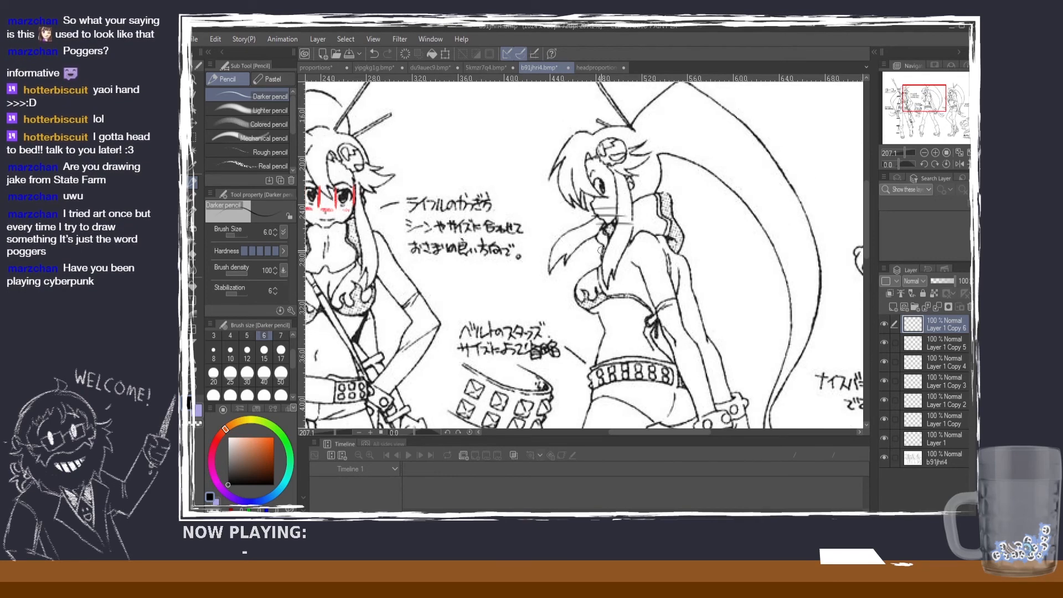
# Step: Return to the headproportions diagram and set the Darker pencil to size 12
pyautogui.click(307, 71)
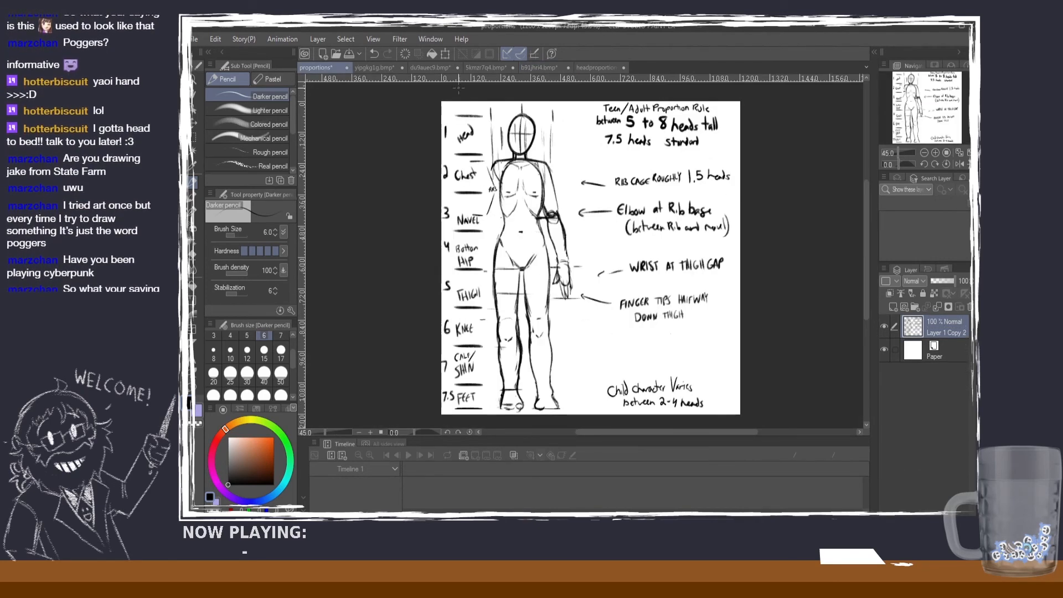
pyautogui.click(602, 66)
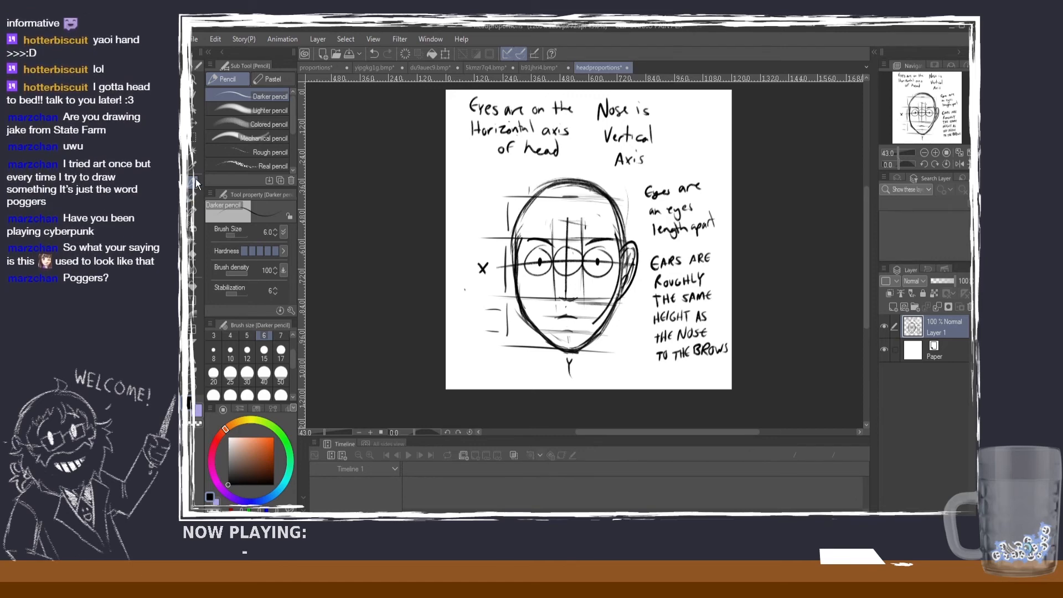
pyautogui.click(280, 336)
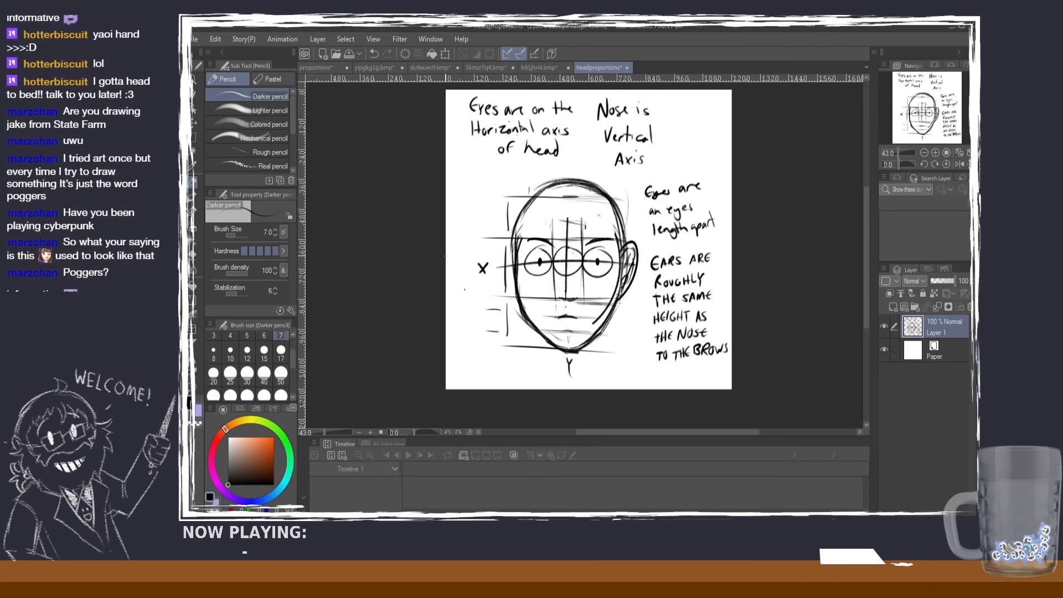
pyautogui.click(247, 351)
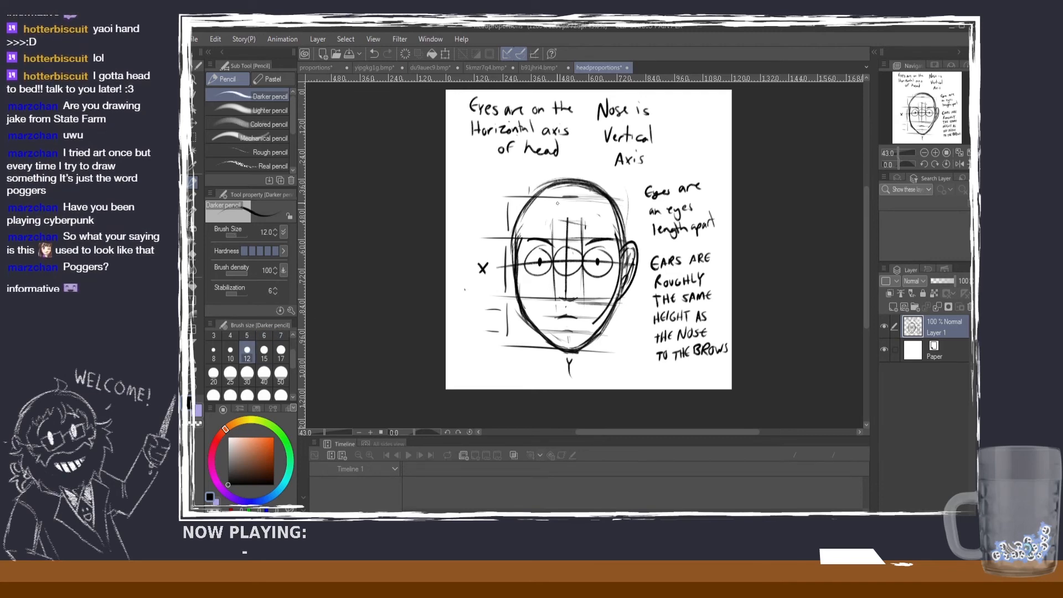
pyautogui.moveTo(570, 183); pyautogui.dragTo(569, 331)
pyautogui.hotkey('ctrl', 'z')
pyautogui.moveTo(568, 185); pyautogui.dragTo(567, 348)
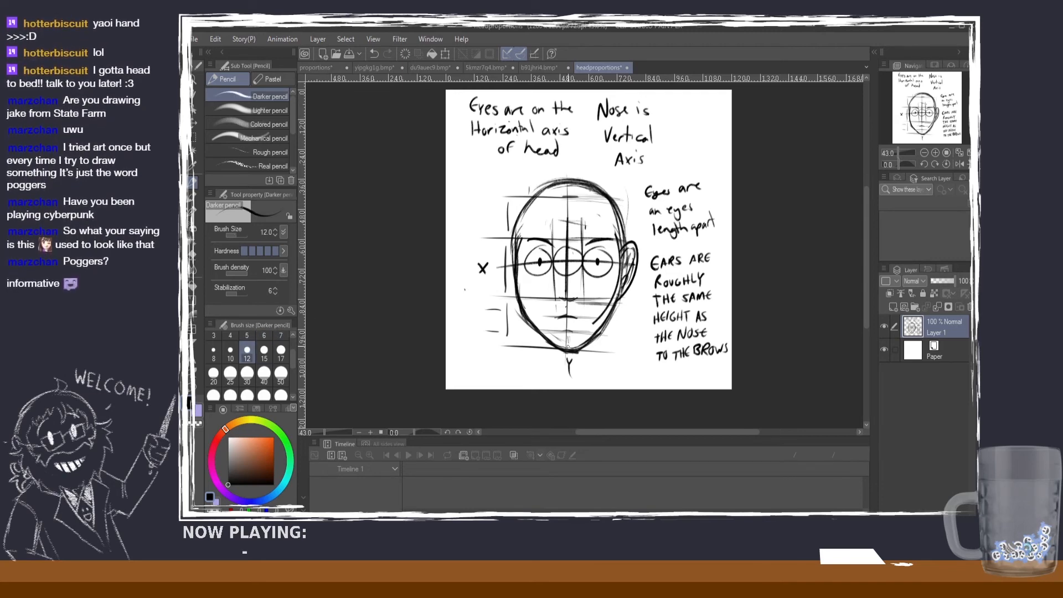
pyautogui.hotkey('ctrl', 'z')
pyautogui.moveTo(568, 185); pyautogui.dragTo(566, 349)
pyautogui.hotkey('ctrl', 'z')
pyautogui.moveTo(568, 169); pyautogui.dragTo(564, 378)
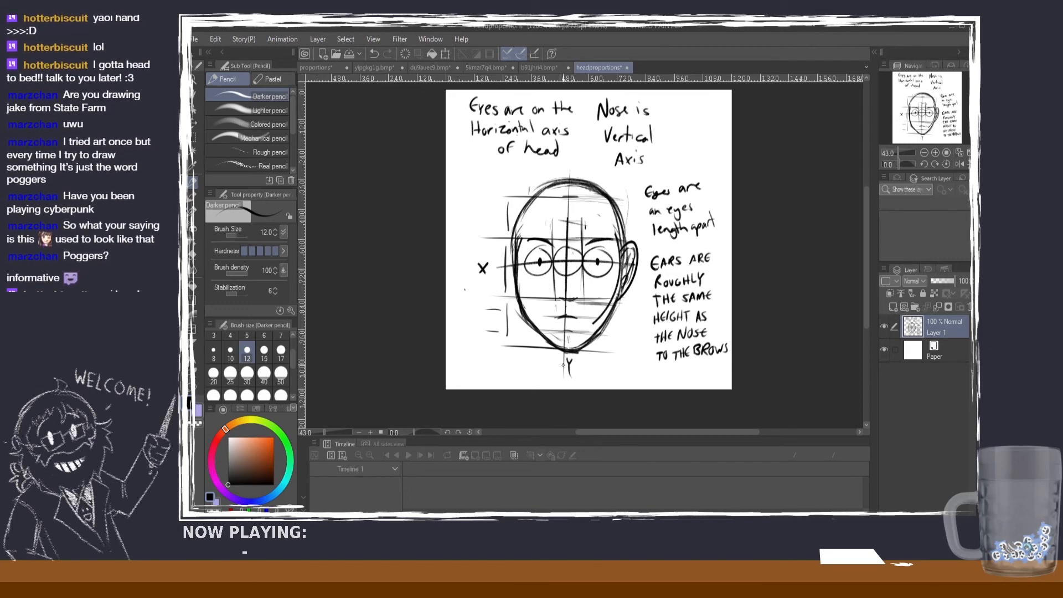
pyautogui.hotkey('ctrl', 'z')
pyautogui.moveTo(564, 174)
pyautogui.mouseDown()
pyautogui.moveTo(571, 385)
pyautogui.moveTo(571, 350)
pyautogui.mouseUp()
pyautogui.hotkey('ctrl', 'z')
pyautogui.hotkey('ctrl', 'z')
pyautogui.hotkey('ctrl', 'z')
pyautogui.moveTo(565, 182); pyautogui.dragTo(563, 373)
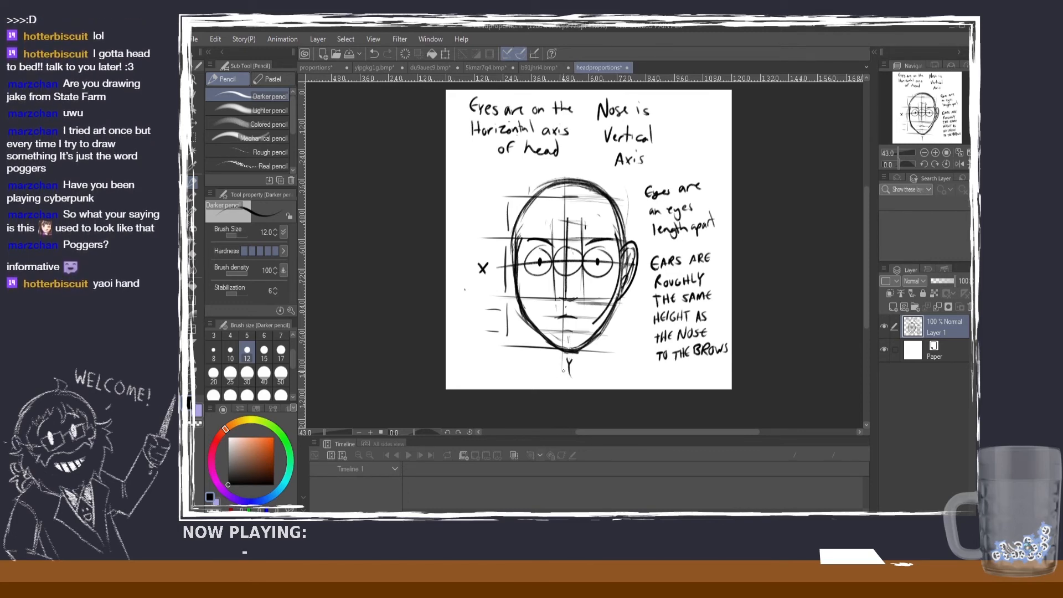
pyautogui.hotkey('ctrl', 'z')
# Step: Extend the head's vertical axis from the nose down past the chin and from the forehead up to the crown
pyautogui.moveTo(565, 296); pyautogui.dragTo(569, 358)
pyautogui.moveTo(569, 217); pyautogui.dragTo(567, 185)
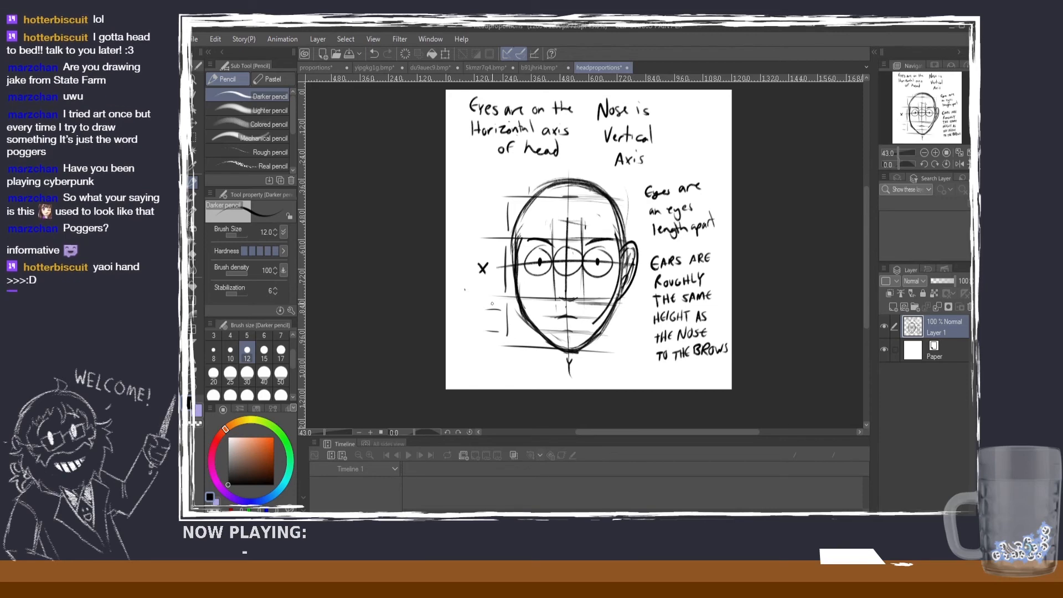
# Step: Number the nose-to-chin thirds 1, 2 and 3 beside the head and strengthen the horizontal guide at the mouth
pyautogui.moveTo(487, 316); pyautogui.dragTo(490, 343)
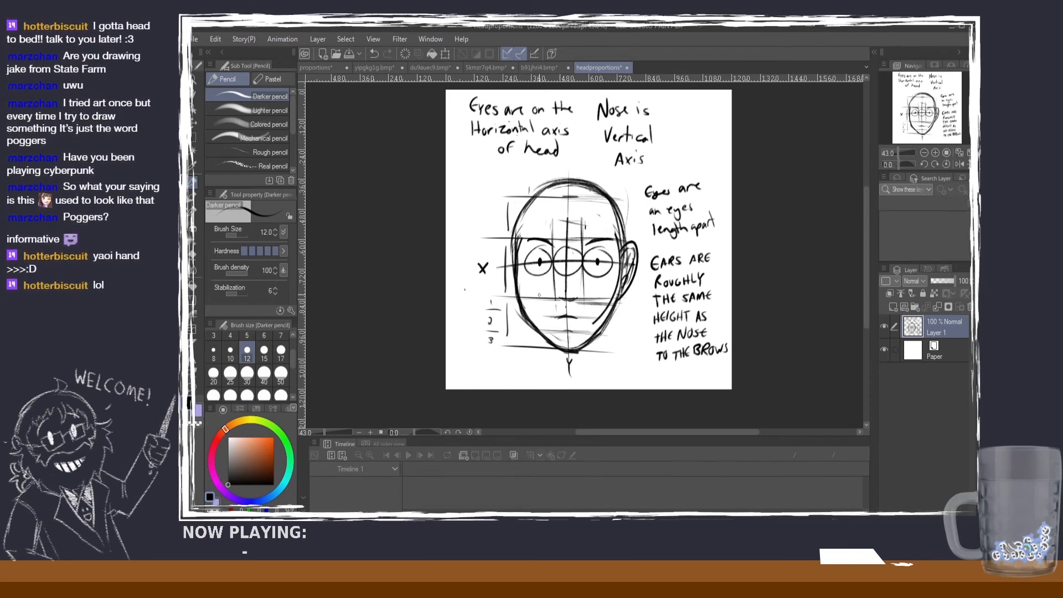
pyautogui.moveTo(528, 320); pyautogui.dragTo(606, 317)
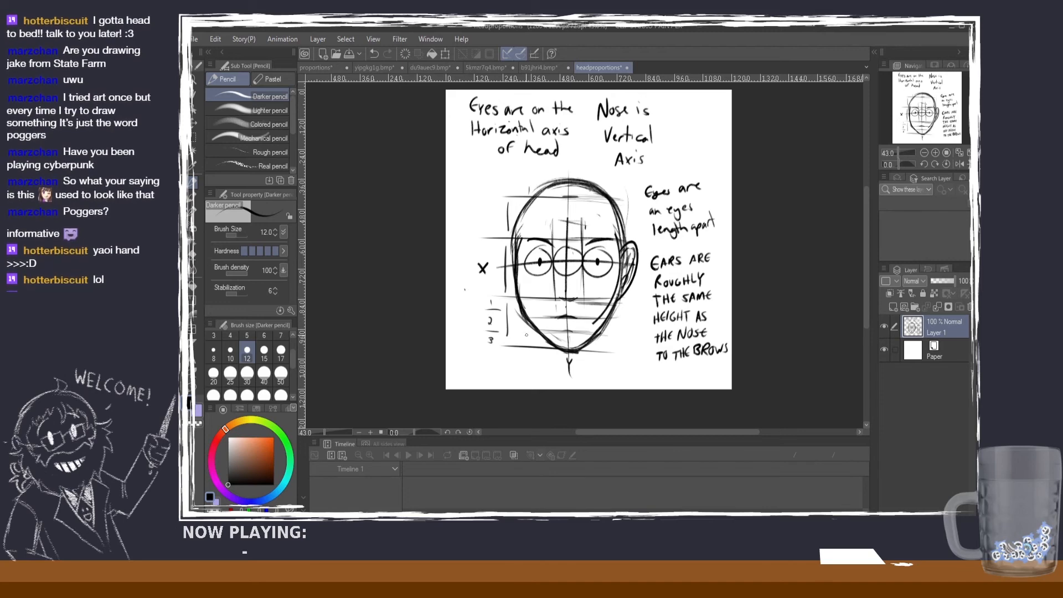
pyautogui.moveTo(526, 335)
pyautogui.mouseDown()
pyautogui.moveTo(629, 340)
pyautogui.moveTo(620, 333)
pyautogui.mouseUp()
pyautogui.hotkey('ctrl', 'z')
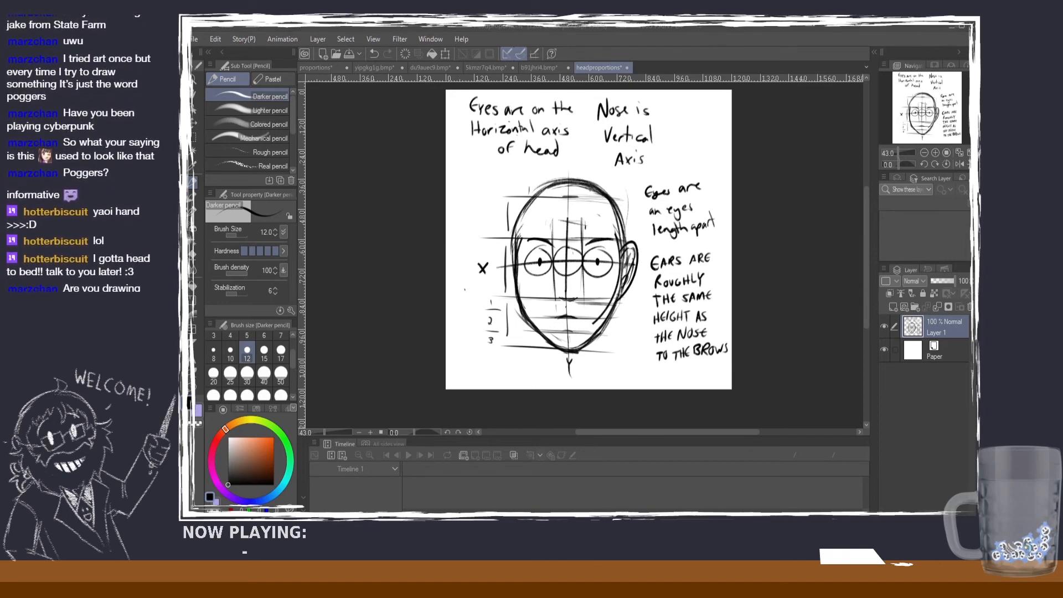
# Step: Examine the facial guides and thirds on the head diagram at different magnifications
pyautogui.scroll(-1, 749, 180)
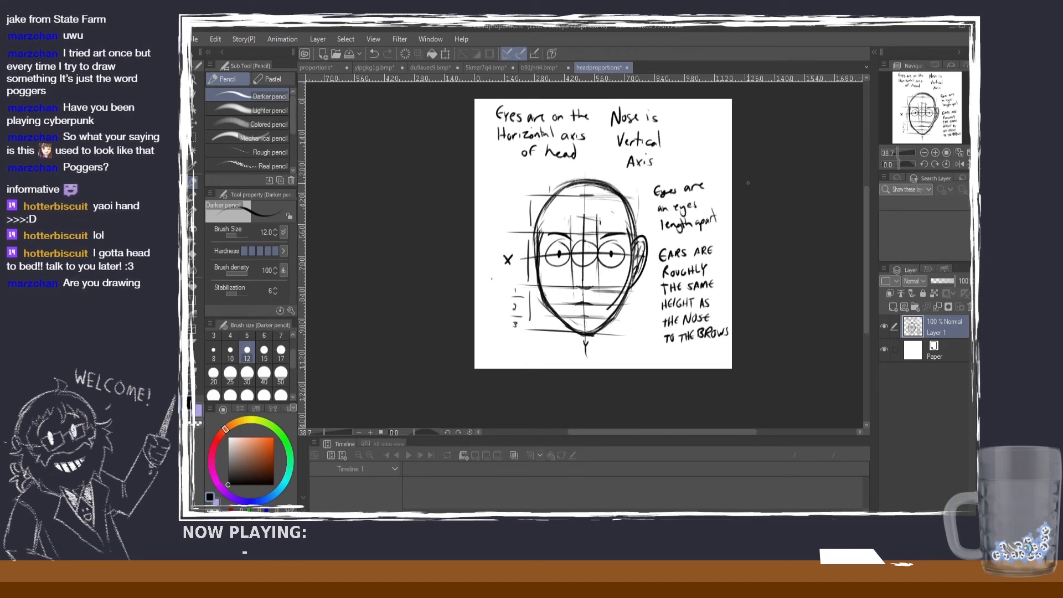
pyautogui.scroll(1, 740, 176)
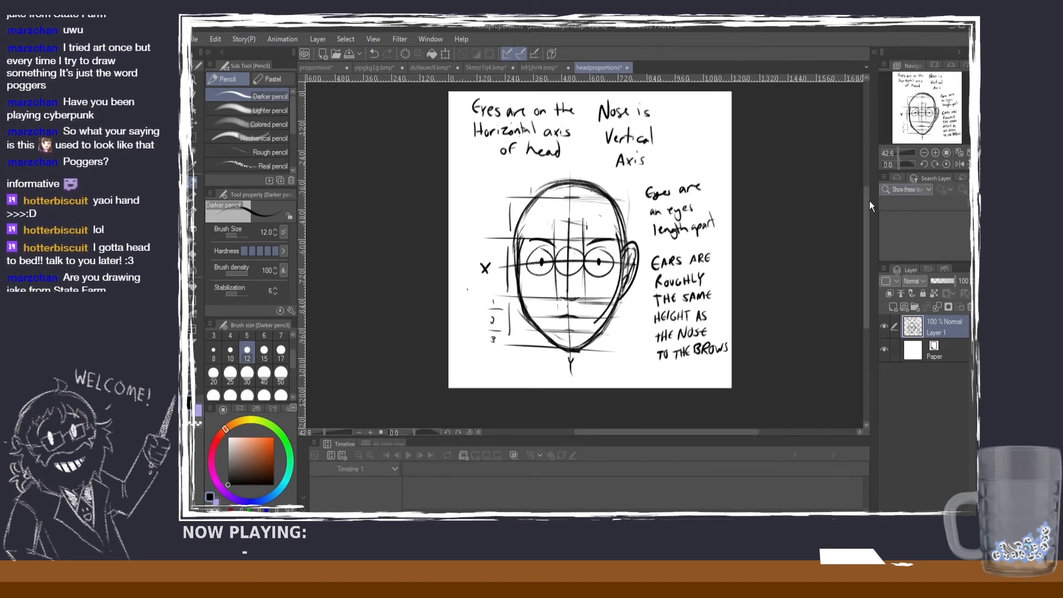
pyautogui.moveTo(868, 200); pyautogui.dragTo(866, 196)
pyautogui.scroll(1, 544, 138)
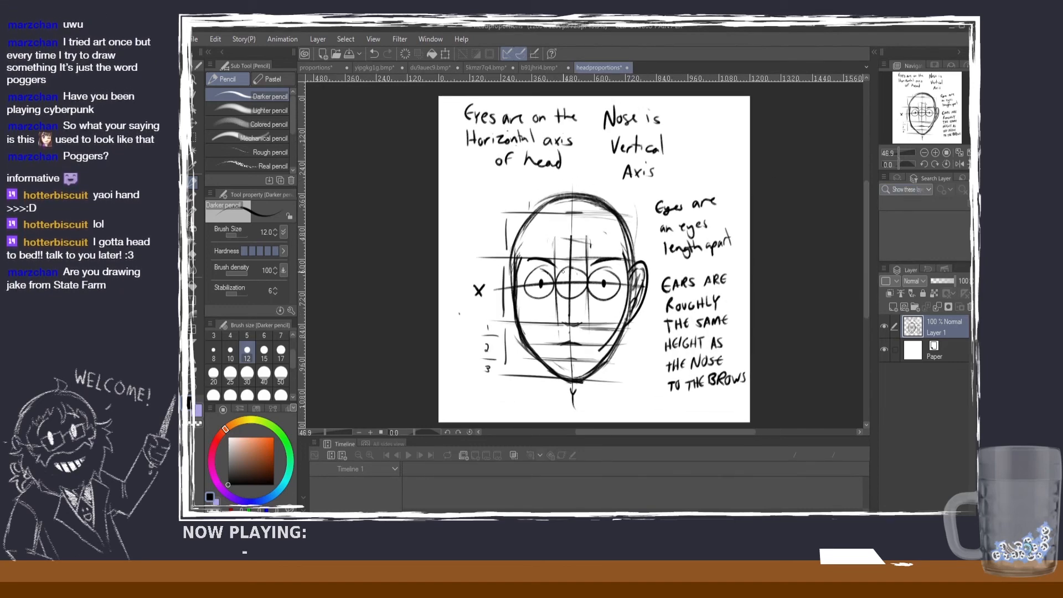
pyautogui.scroll(2, 562, 271)
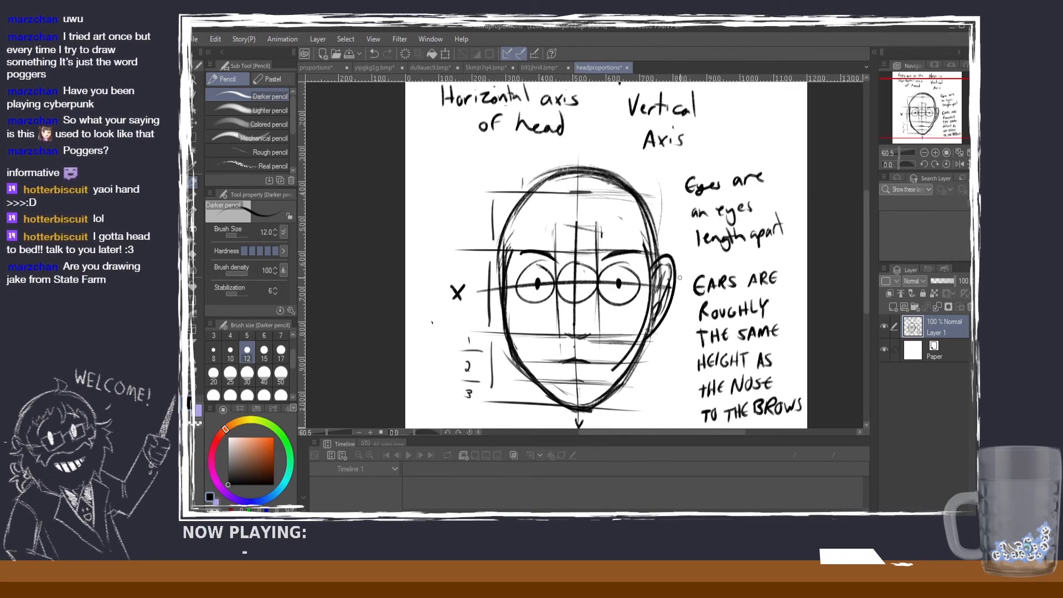
pyautogui.scroll(-1, 679, 274)
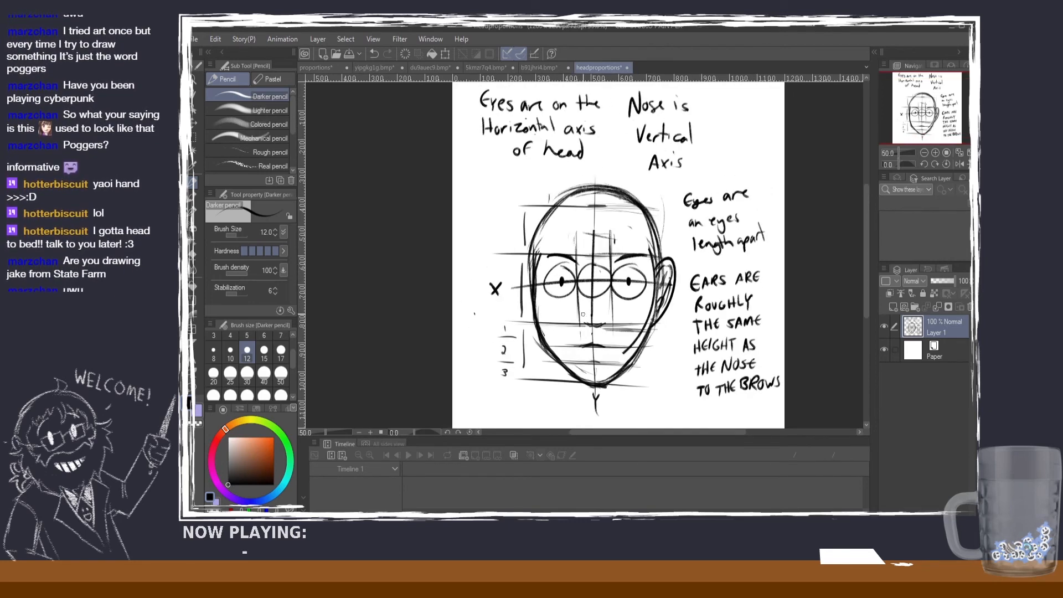
pyautogui.scroll(1, 612, 300)
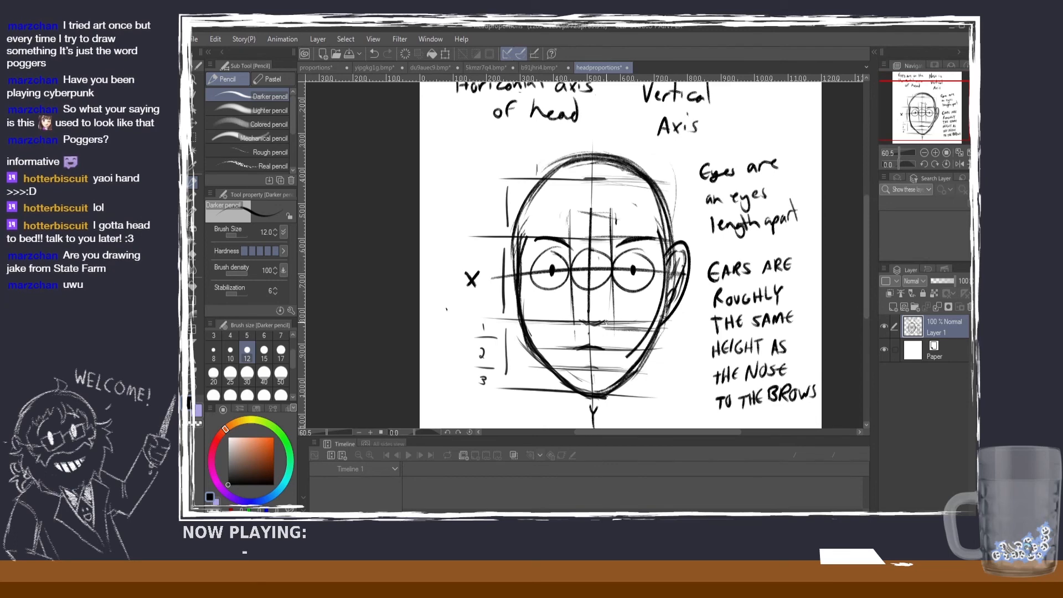
pyautogui.scroll(-1, 685, 205)
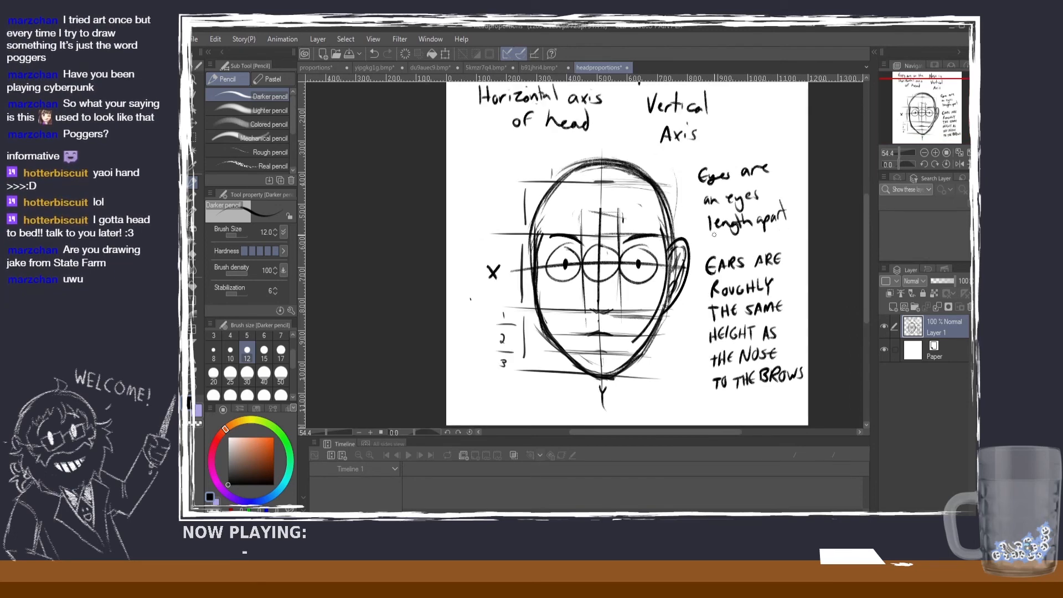
pyautogui.scroll(1, 714, 235)
pyautogui.scroll(-1, 800, 327)
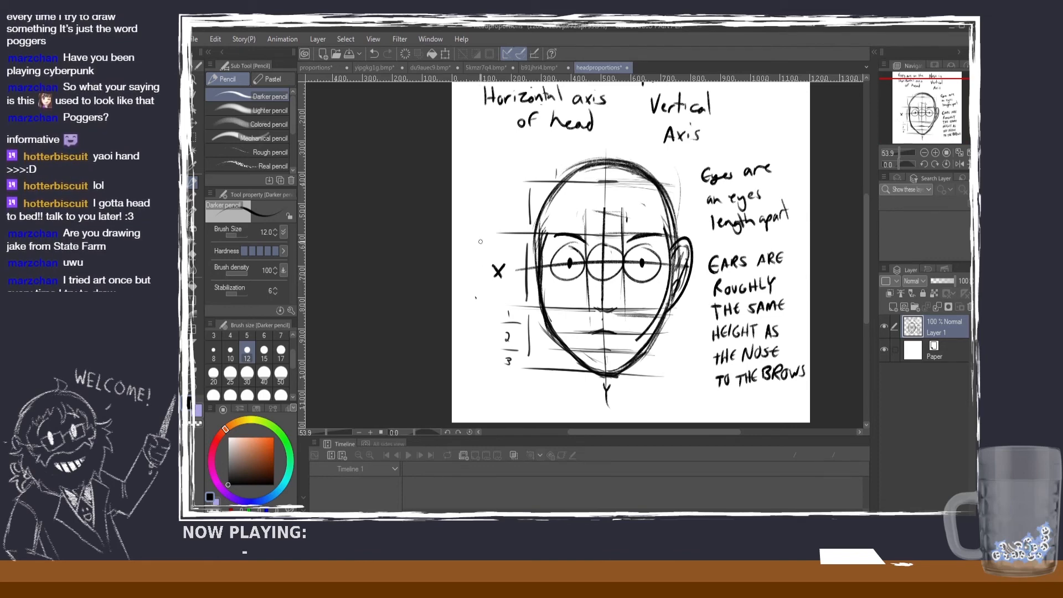
# Step: Bracket the brow-to-nose section beside the X and write "Nose to Chin" below the head
pyautogui.moveTo(482, 237)
pyautogui.mouseDown()
pyautogui.moveTo(478, 301)
pyautogui.moveTo(494, 301)
pyautogui.mouseUp()
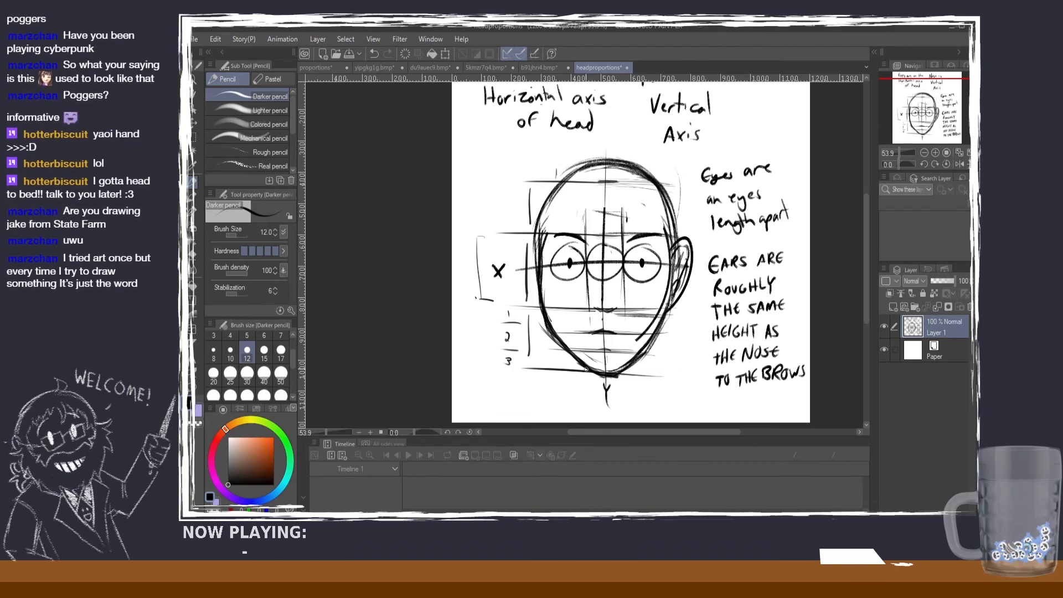
pyautogui.scroll(-2, 865, 318)
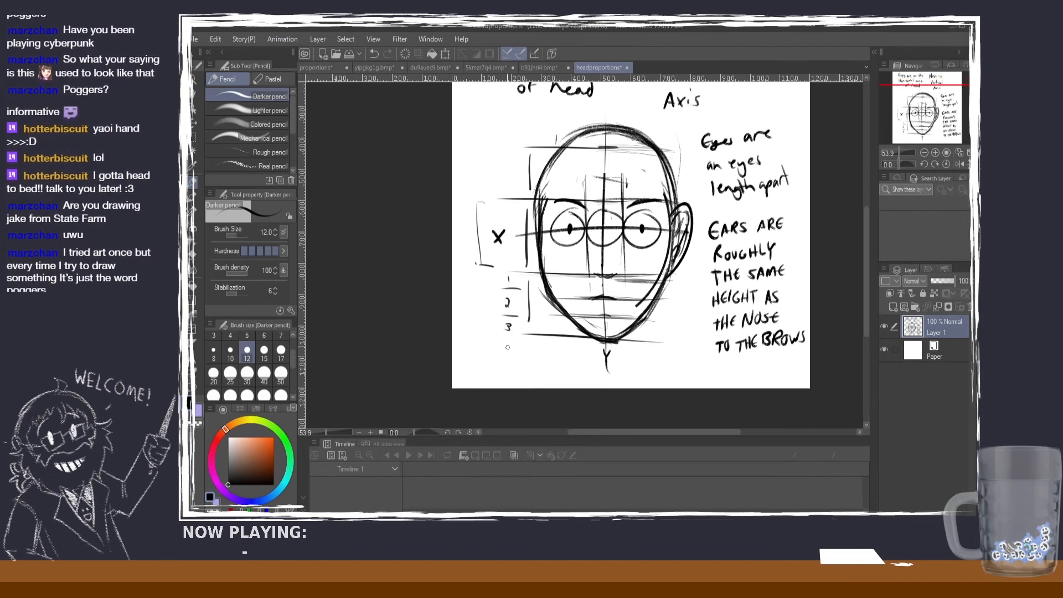
pyautogui.moveTo(470, 375)
pyautogui.mouseDown()
pyautogui.moveTo(484, 359)
pyautogui.moveTo(500, 372)
pyautogui.moveTo(518, 363)
pyautogui.moveTo(540, 378)
pyautogui.moveTo(560, 375)
pyautogui.mouseUp()
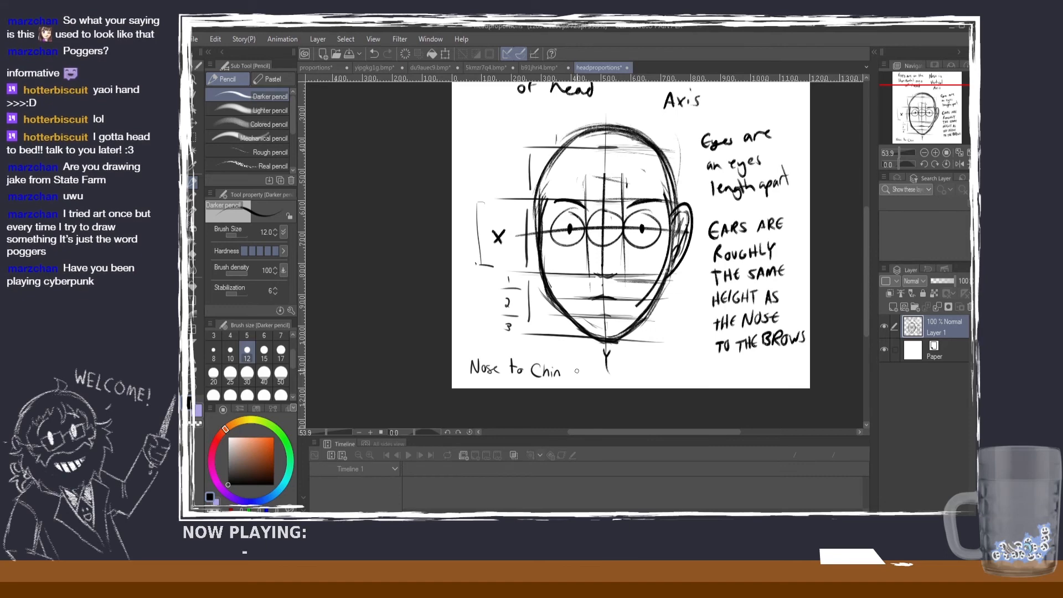
# Step: Continue the nose-to-chin note with "1/3 Mouth" and "2/3 INDENT", undoing the stray strokes
pyautogui.moveTo(577, 366)
pyautogui.mouseDown()
pyautogui.moveTo(584, 382)
pyautogui.moveTo(652, 372)
pyautogui.moveTo(654, 383)
pyautogui.mouseUp()
pyautogui.hotkey('ctrl', 'z')
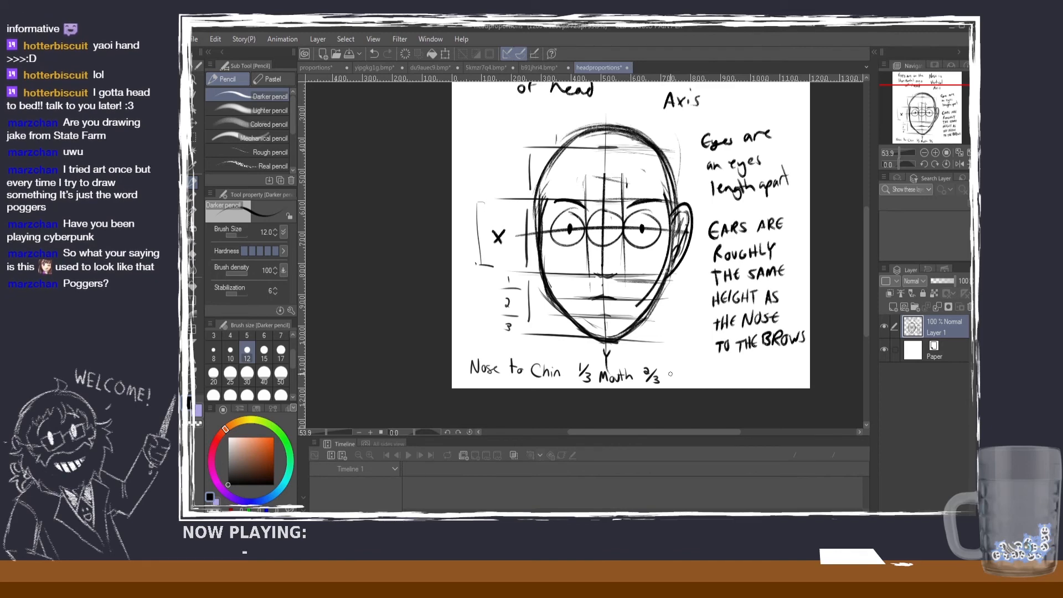
pyautogui.moveTo(668, 372); pyautogui.dragTo(681, 382)
pyautogui.moveTo(682, 372)
pyautogui.mouseDown()
pyautogui.moveTo(686, 382)
pyautogui.moveTo(706, 370)
pyautogui.mouseUp()
pyautogui.moveTo(701, 371)
pyautogui.mouseDown()
pyautogui.moveTo(701, 383)
pyautogui.moveTo(730, 372)
pyautogui.mouseUp()
pyautogui.hotkey('ctrl', 'z')
pyautogui.hotkey('ctrl', 'z')
pyautogui.hotkey('ctrl', 'z')
pyautogui.hotkey('ctrl', 'z')
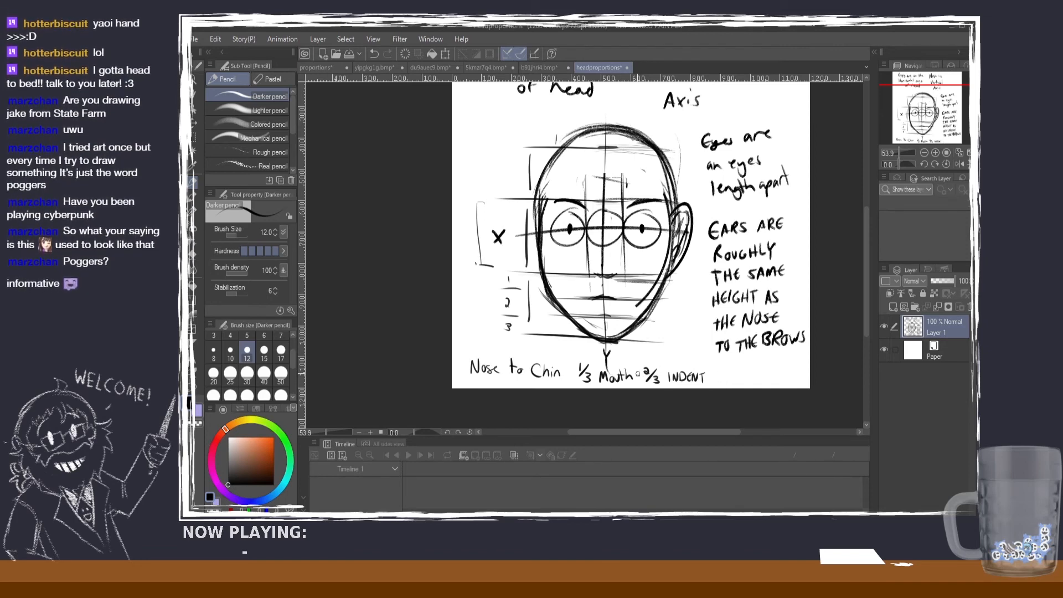
# Step: Add arrows after "Mouth" and "INDENT" in the note and finish it with "BOTTOM"
pyautogui.moveTo(633, 376); pyautogui.dragTo(643, 376)
pyautogui.moveTo(643, 376); pyautogui.dragTo(637, 381)
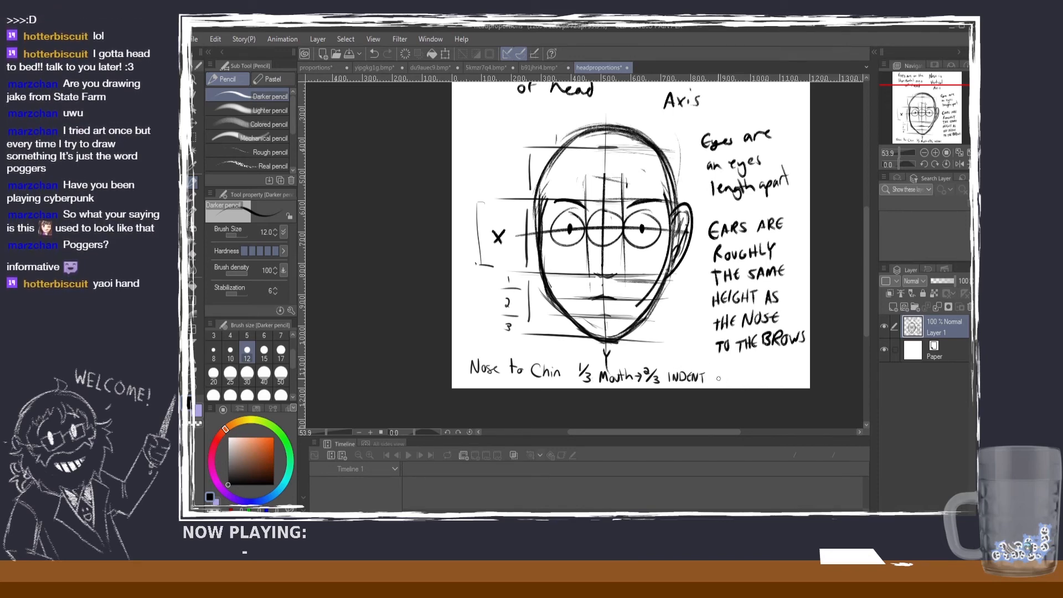
pyautogui.moveTo(709, 377); pyautogui.dragTo(721, 376)
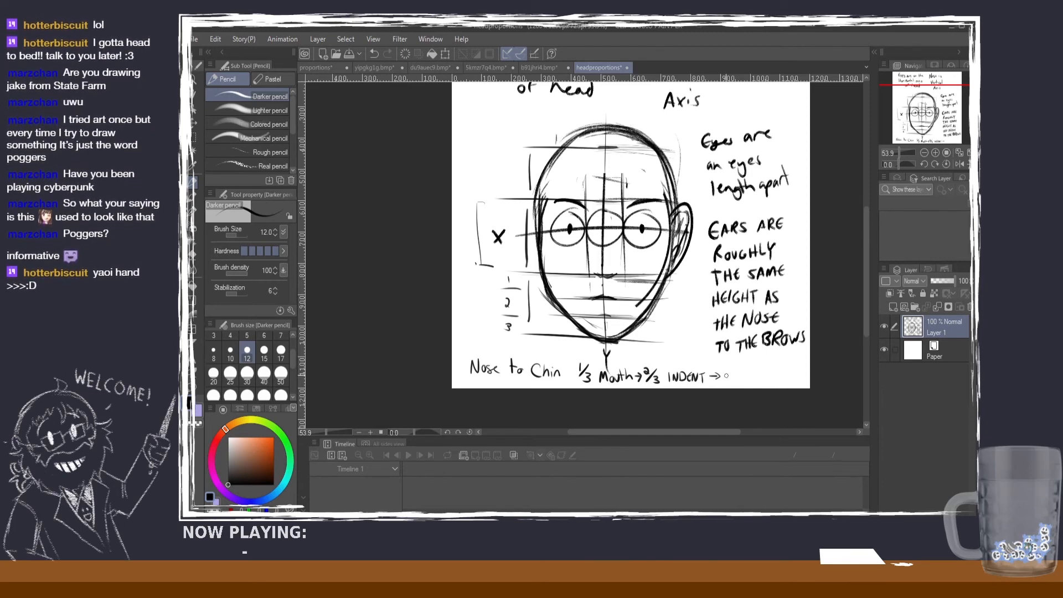
pyautogui.moveTo(726, 372)
pyautogui.mouseDown()
pyautogui.moveTo(726, 384)
pyautogui.moveTo(746, 375)
pyautogui.moveTo(747, 383)
pyautogui.mouseUp()
pyautogui.moveTo(743, 373); pyautogui.dragTo(772, 381)
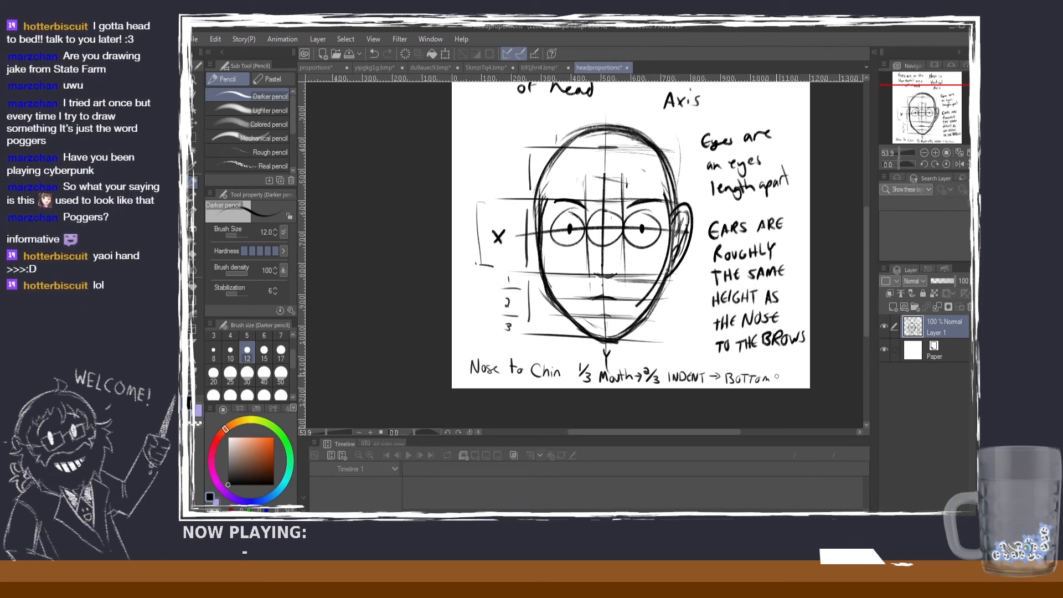
pyautogui.scroll(-1, 698, 321)
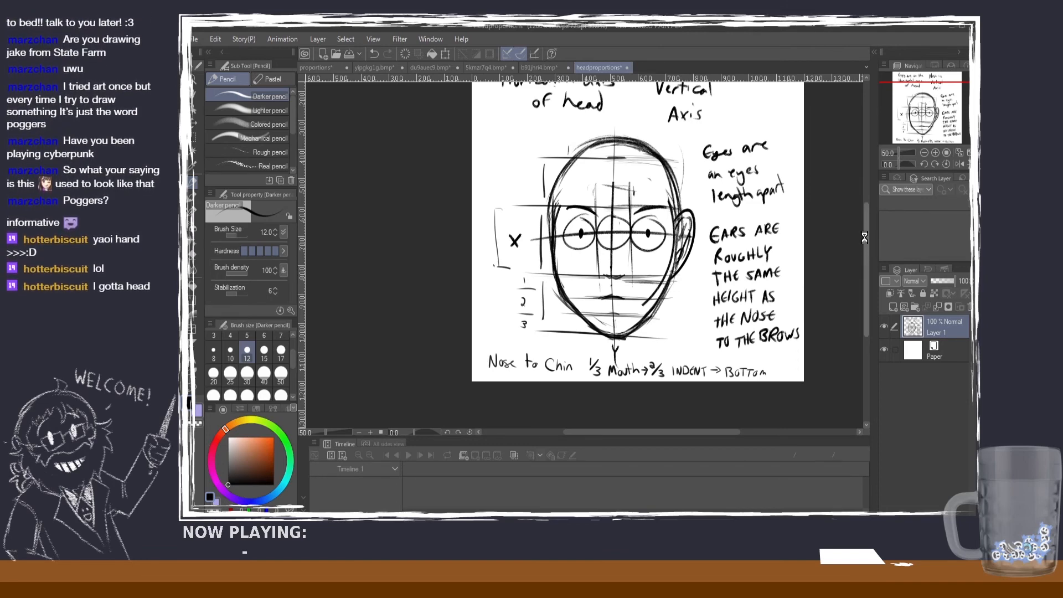
pyautogui.moveTo(865, 237); pyautogui.dragTo(865, 226)
pyautogui.scroll(1, 622, 222)
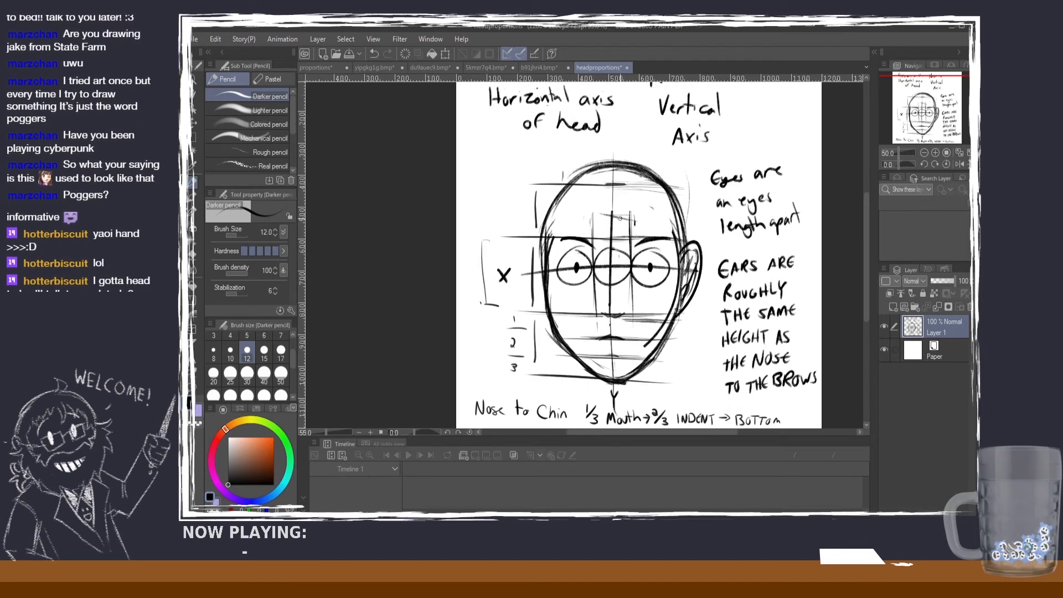
pyautogui.scroll(2, 618, 217)
pyautogui.scroll(-1, 611, 178)
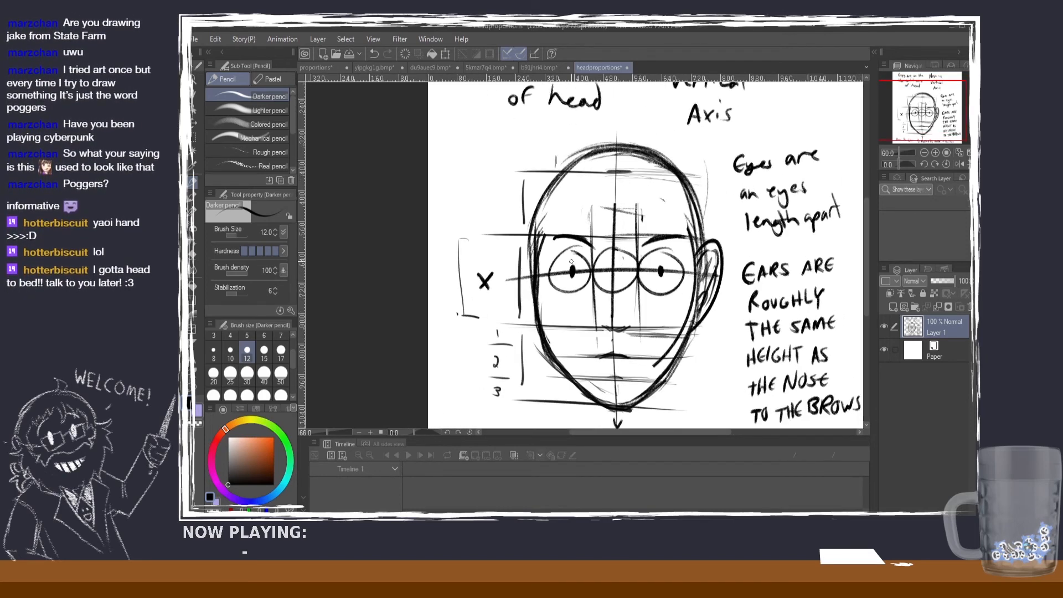
pyautogui.scroll(1, 616, 284)
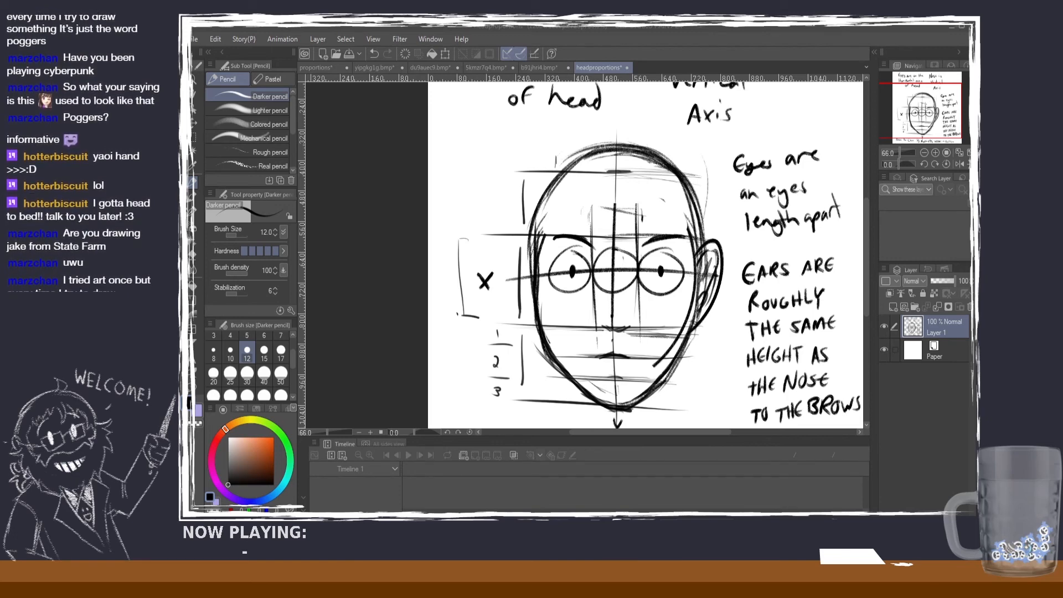
pyautogui.scroll(-2, 688, 242)
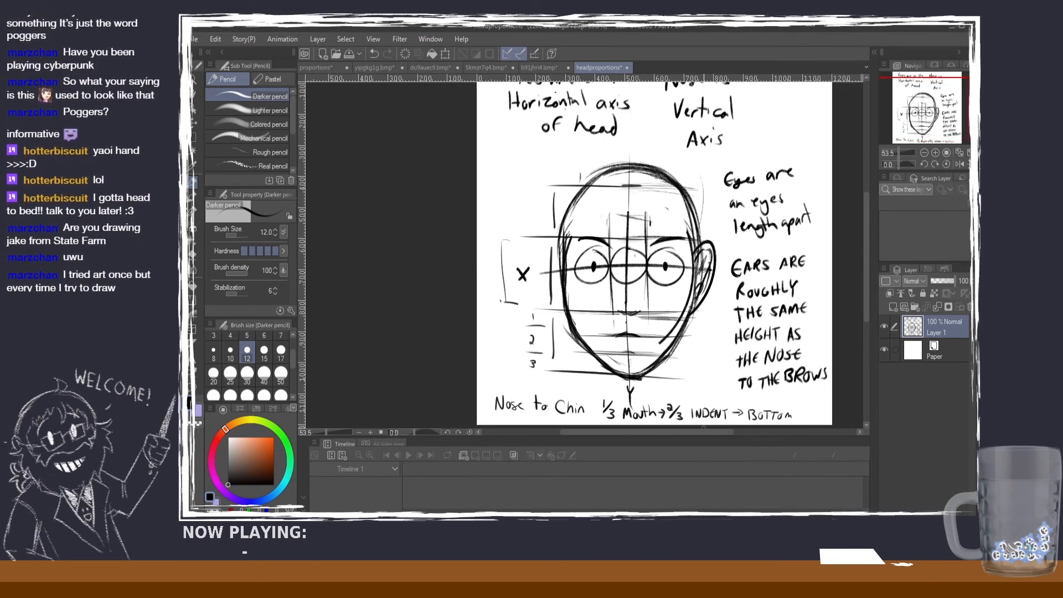
# Step: Write the label "HAIRLINE" beside the top guide line of the head diagram's facial thirds
pyautogui.moveTo(687, 435); pyautogui.dragTo(703, 434)
pyautogui.scroll(-1, 711, 298)
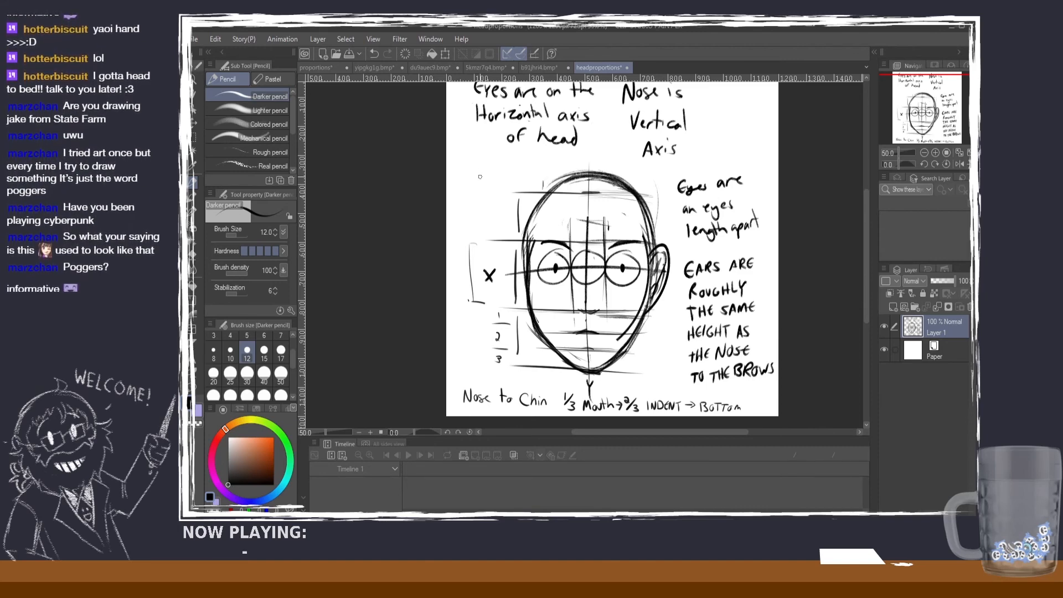
pyautogui.moveTo(458, 185); pyautogui.dragTo(463, 195)
pyautogui.moveTo(460, 191); pyautogui.dragTo(466, 195)
pyautogui.moveTo(468, 186); pyautogui.dragTo(471, 191)
pyautogui.moveTo(473, 187); pyautogui.dragTo(473, 195)
pyautogui.moveTo(477, 187); pyautogui.dragTo(498, 194)
pyautogui.moveTo(497, 186); pyautogui.dragTo(501, 191)
pyautogui.moveTo(497, 194); pyautogui.dragTo(503, 194)
# Step: Label the brow guide line "BROW" and the nose-base guide line "NOSE" at the ends of the bracket beside the X
pyautogui.moveTo(455, 237); pyautogui.dragTo(454, 243)
pyautogui.moveTo(453, 235); pyautogui.dragTo(455, 243)
pyautogui.moveTo(463, 236); pyautogui.dragTo(484, 233)
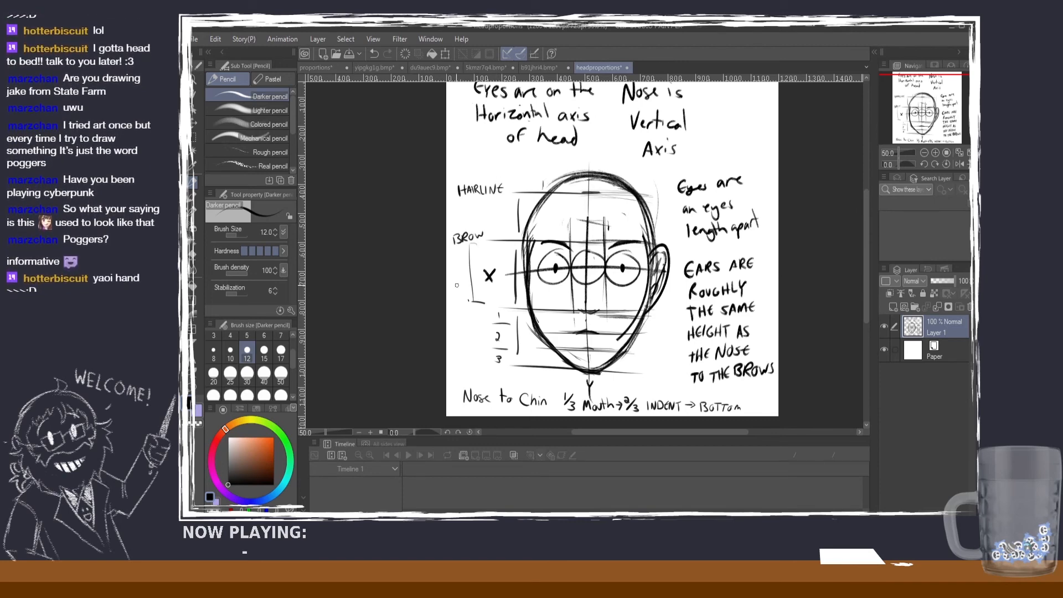
pyautogui.moveTo(454, 303); pyautogui.dragTo(470, 309)
pyautogui.moveTo(471, 303); pyautogui.dragTo(478, 301)
pyautogui.moveTo(470, 306); pyautogui.dragTo(475, 305)
pyautogui.moveTo(470, 310); pyautogui.dragTo(479, 310)
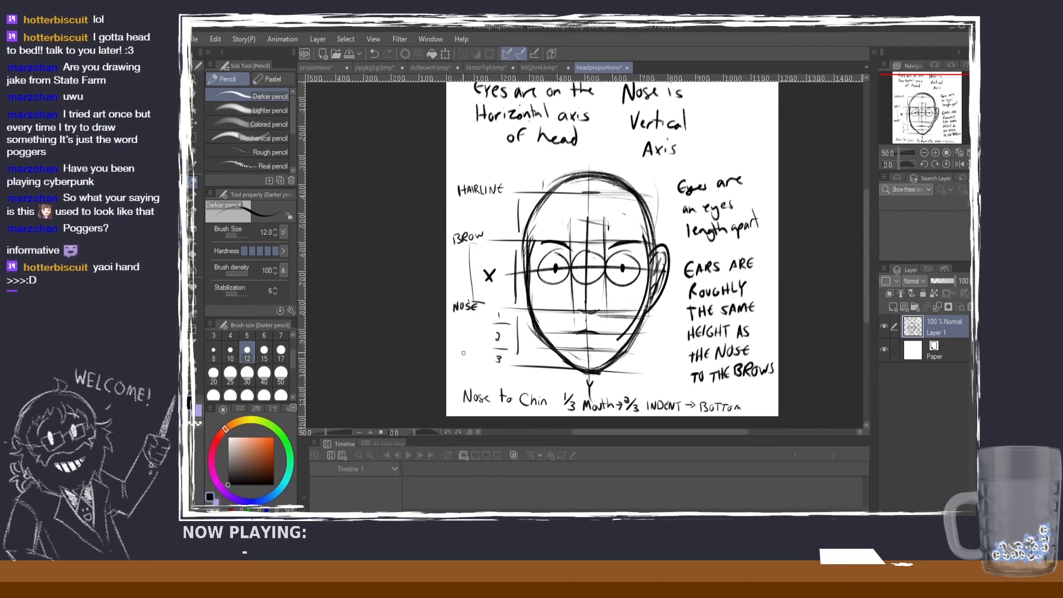
# Step: Write the label "CHIN" beside the number 3 at the chin guide line
pyautogui.moveTo(465, 353); pyautogui.dragTo(468, 363)
pyautogui.moveTo(474, 353); pyautogui.dragTo(474, 363)
pyautogui.moveTo(468, 359); pyautogui.dragTo(486, 353)
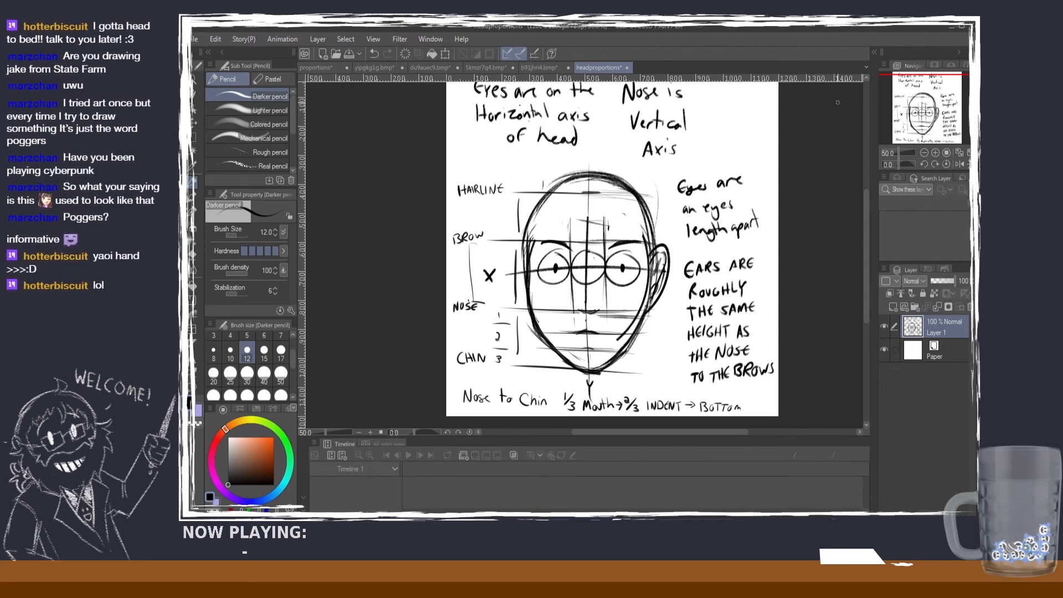
# Step: Look over the whole labelled head sheet and switch to the full-body proportions drawing, fitting its figure and notes in view
pyautogui.scroll(-1, 838, 103)
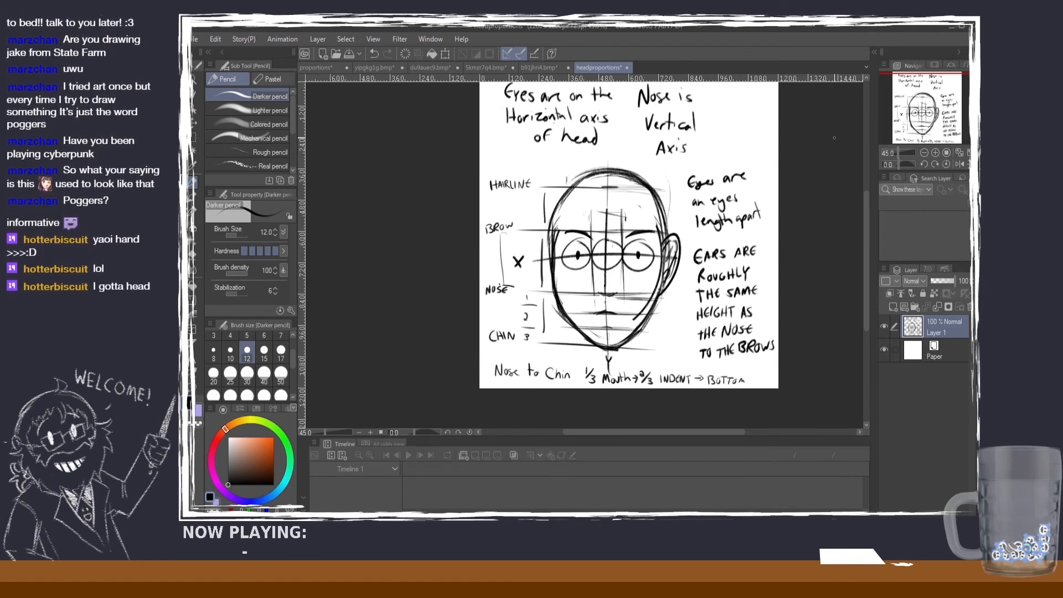
pyautogui.moveTo(865, 217); pyautogui.dragTo(865, 208)
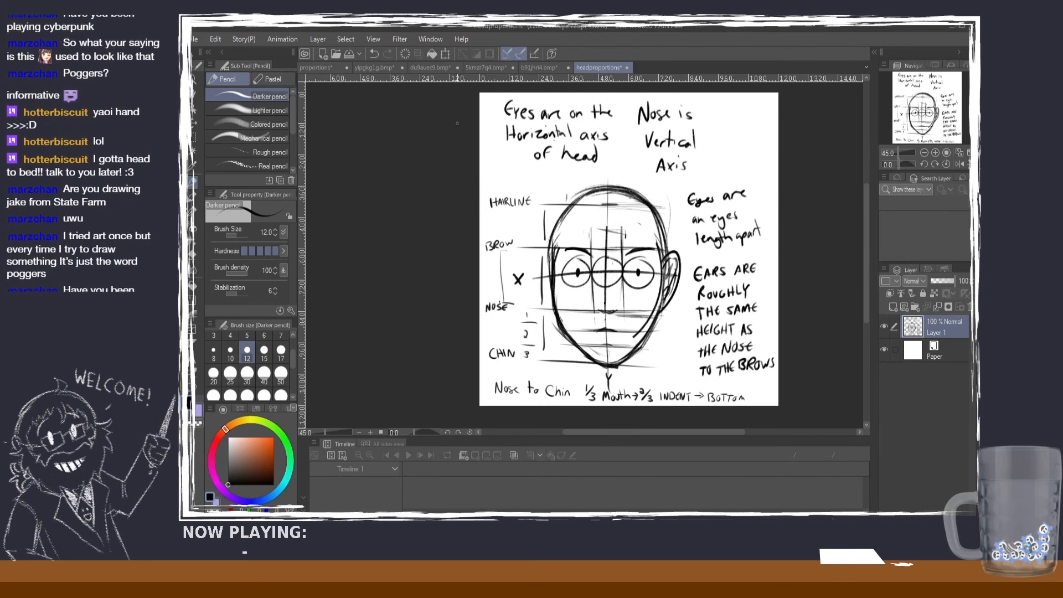
pyautogui.click(322, 68)
pyautogui.scroll(-1, 748, 219)
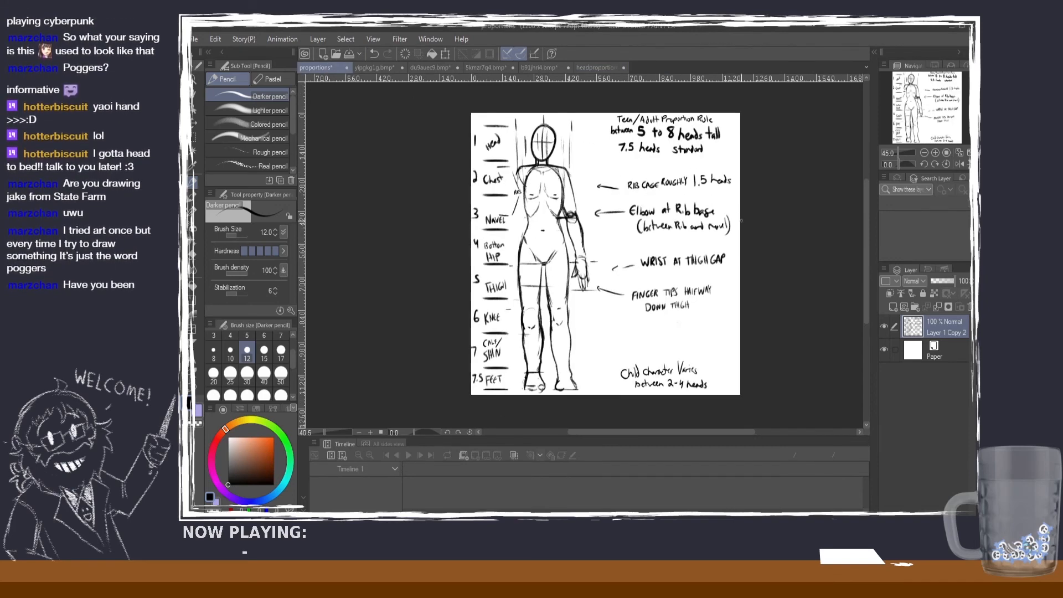
pyautogui.scroll(1, 751, 234)
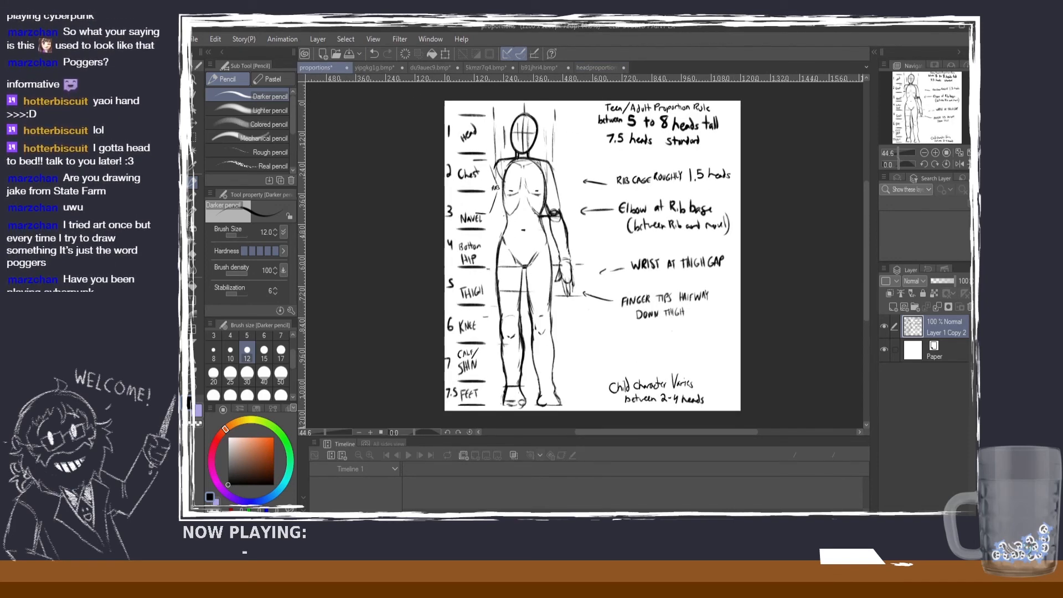
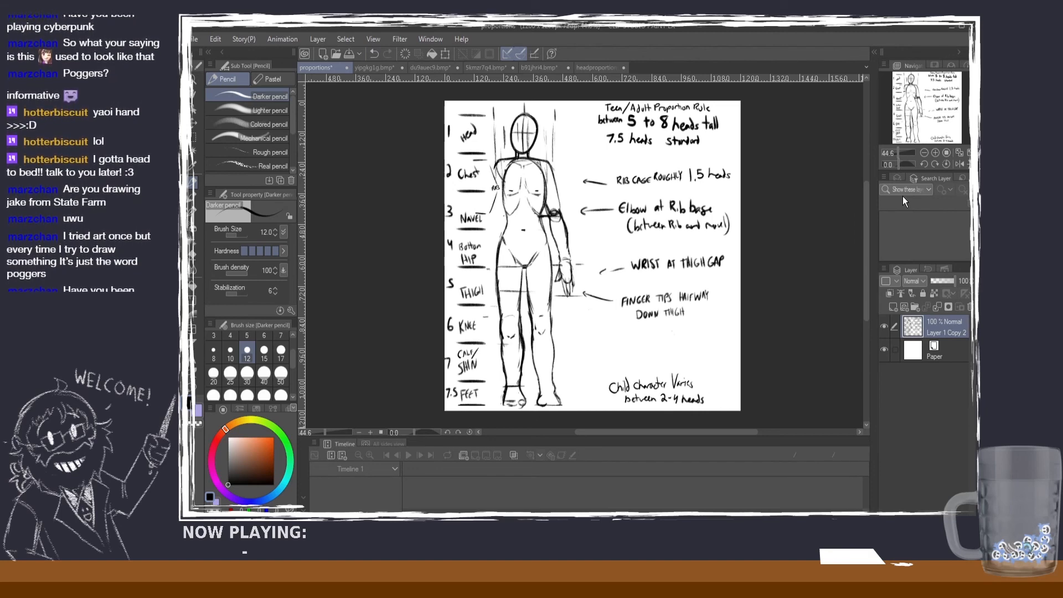
# Step: Switch from the full-body proportions sheet to the bare-chested male character sheet and examine its numbered head divisions down to the feet
pyautogui.scroll(1, 844, 190)
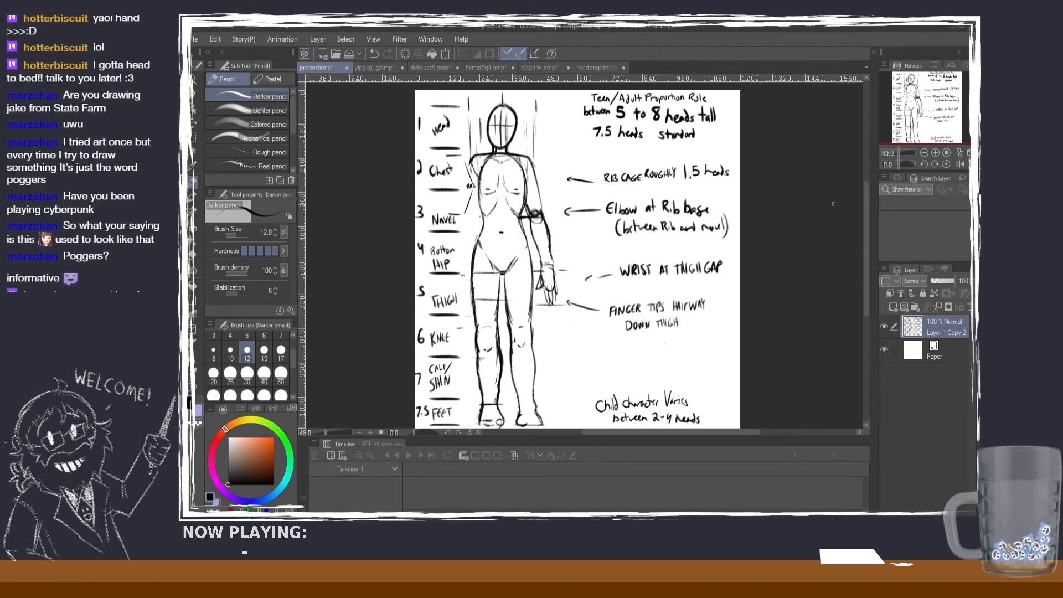
pyautogui.click(426, 65)
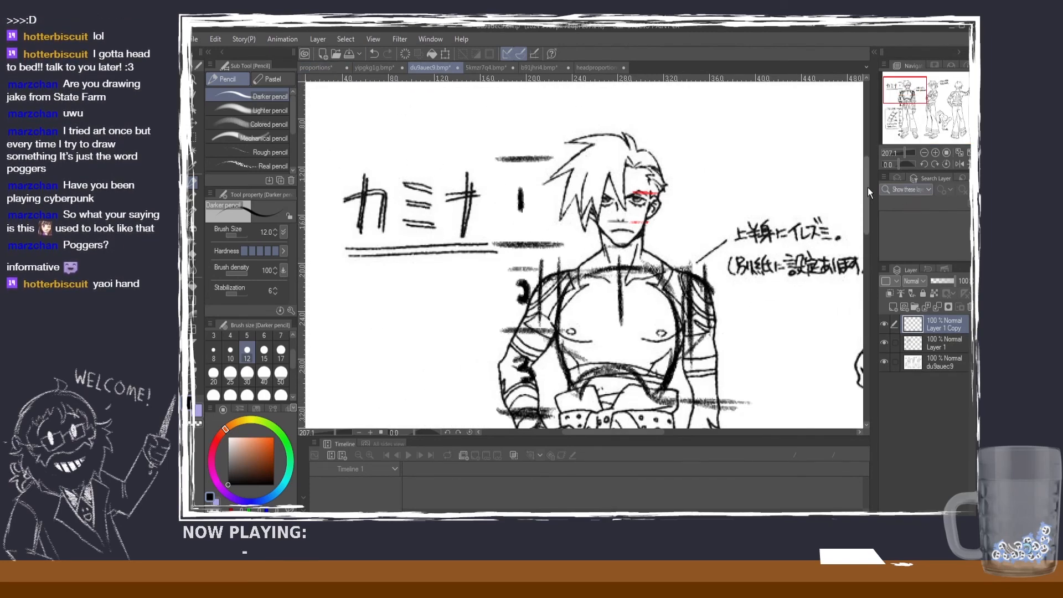
pyautogui.moveTo(867, 187); pyautogui.dragTo(865, 272)
pyautogui.scroll(-6, 851, 243)
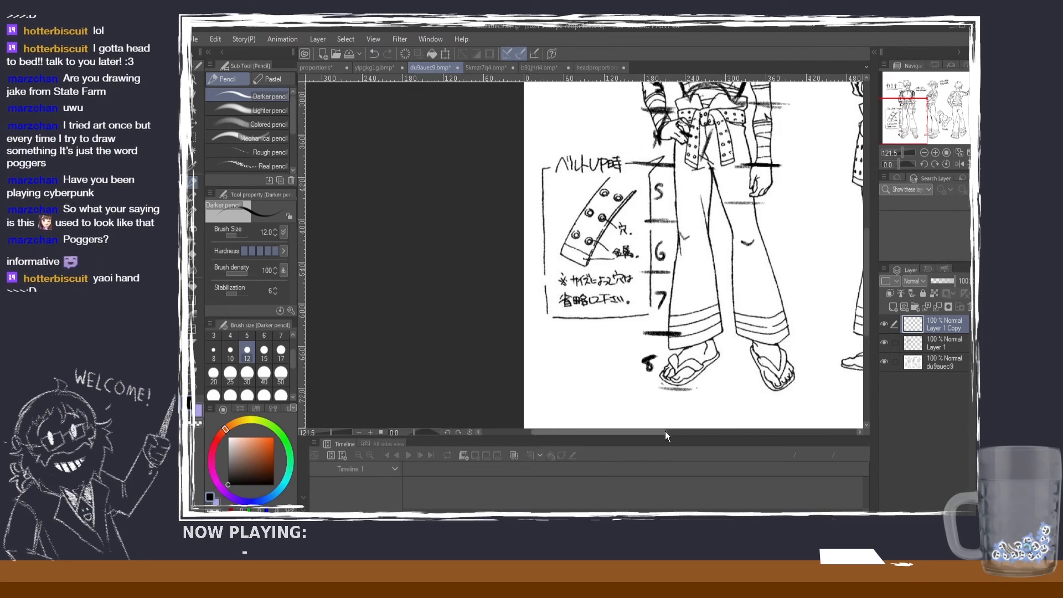
pyautogui.moveTo(664, 433); pyautogui.dragTo(690, 436)
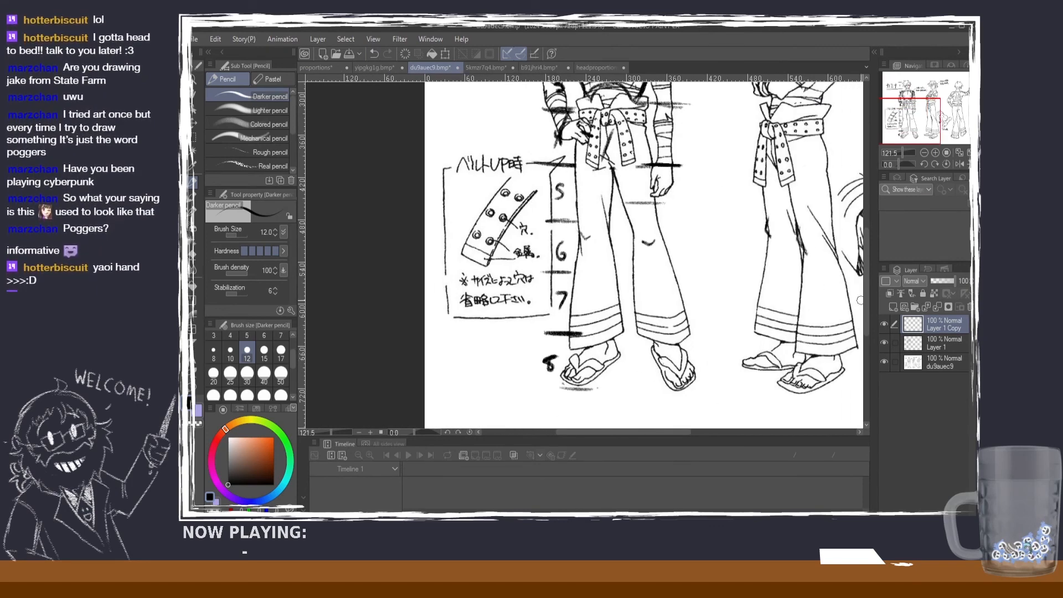
pyautogui.moveTo(867, 300); pyautogui.dragTo(865, 268)
pyautogui.scroll(-1, 752, 252)
pyautogui.scroll(-1, 752, 251)
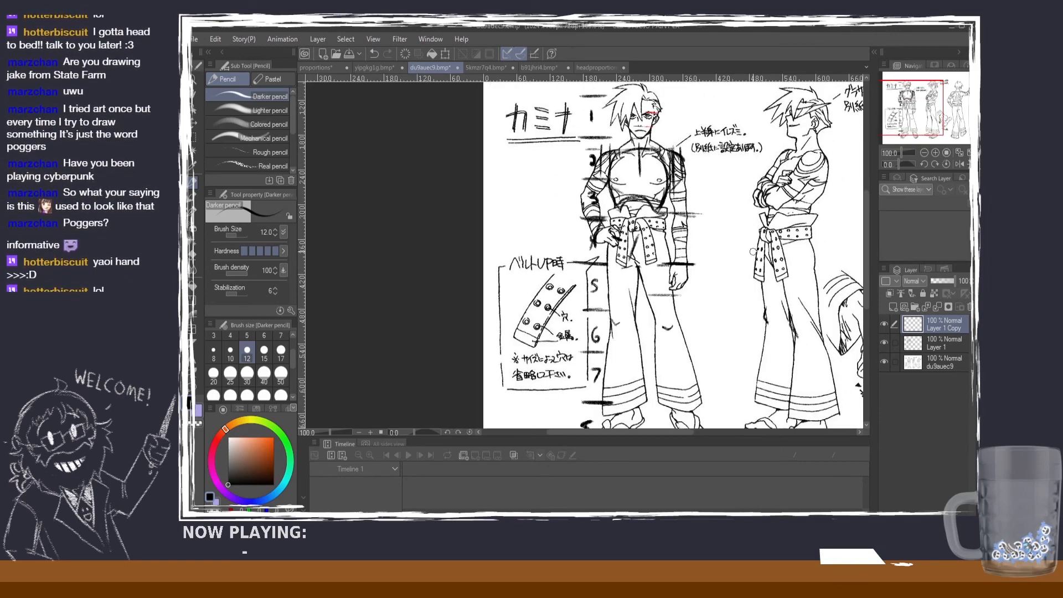
# Step: Switch to the orange-haired girl's drawing, hide Layer 2, and fit the whole figure with its head-height marks in view
pyautogui.click(374, 67)
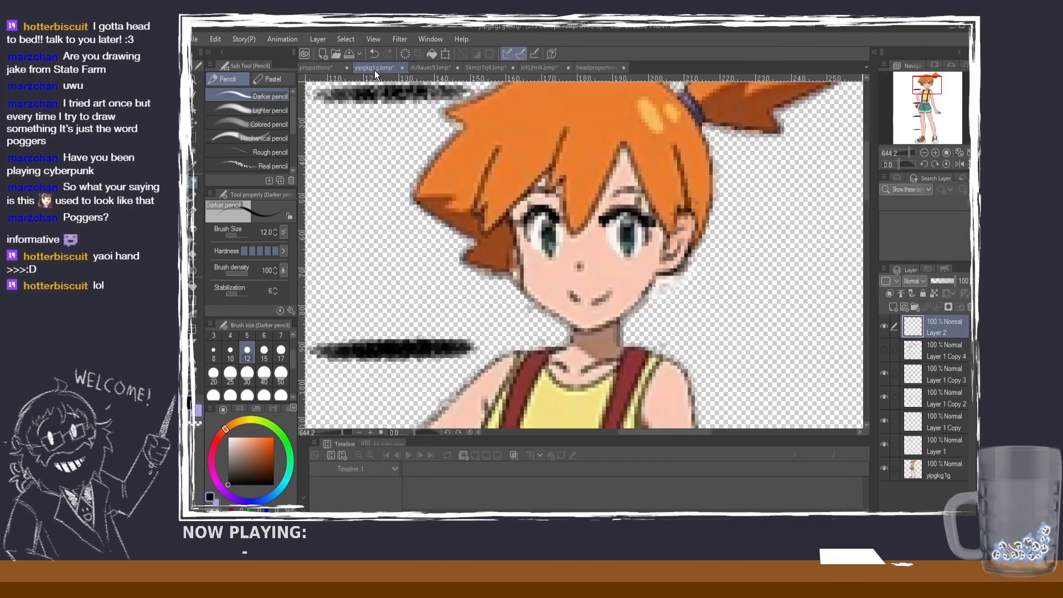
pyautogui.scroll(-3, 800, 220)
pyautogui.click(884, 326)
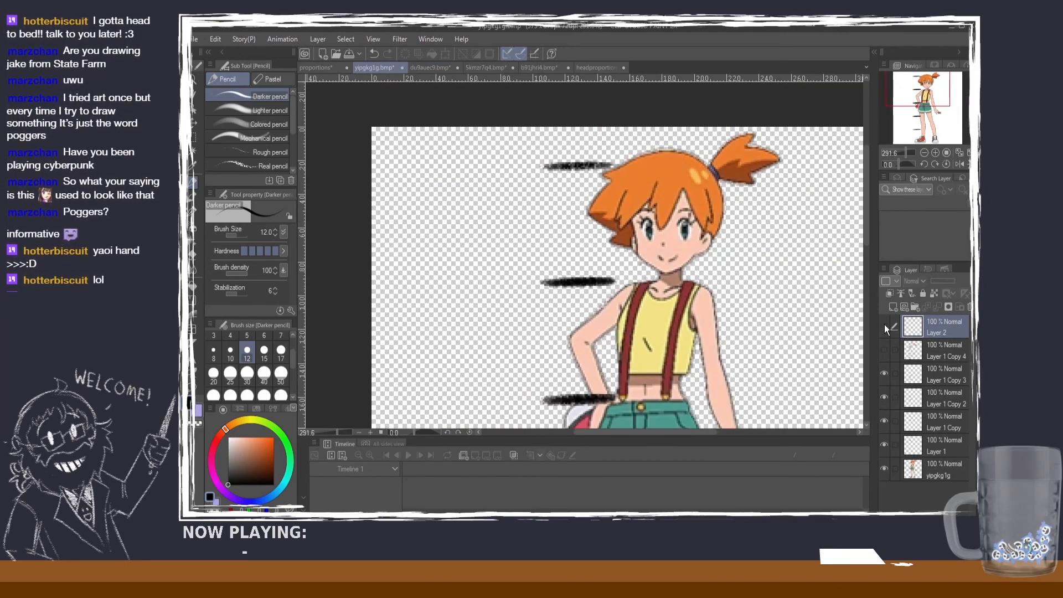
pyautogui.moveTo(865, 232); pyautogui.dragTo(868, 261)
pyautogui.scroll(-5, 839, 254)
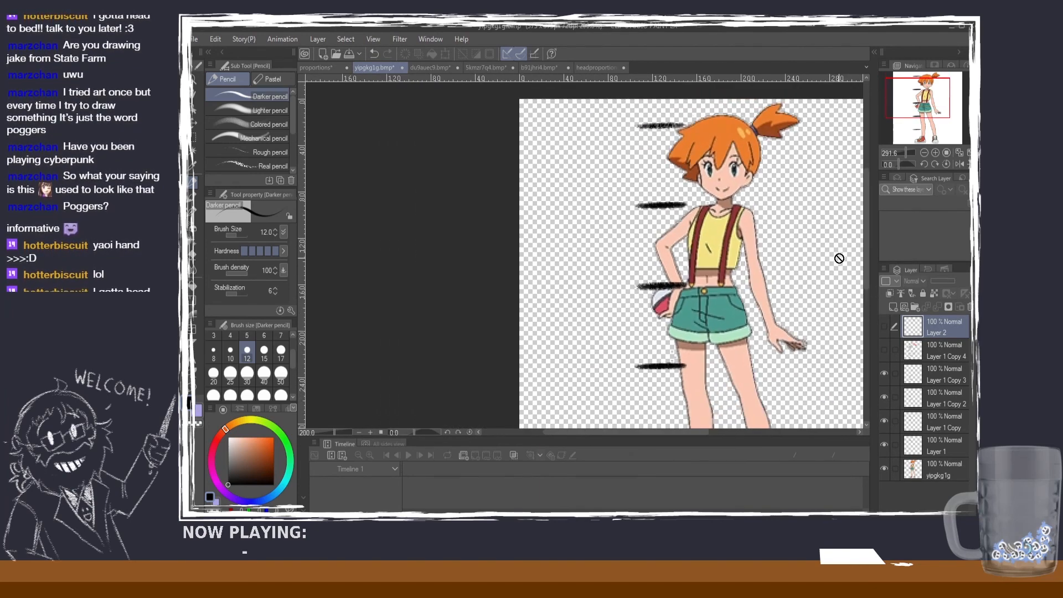
pyautogui.moveTo(663, 436); pyautogui.dragTo(720, 433)
pyautogui.moveTo(866, 260)
pyautogui.mouseDown()
pyautogui.moveTo(867, 305)
pyautogui.moveTo(861, 280)
pyautogui.mouseUp()
pyautogui.scroll(-1, 654, 256)
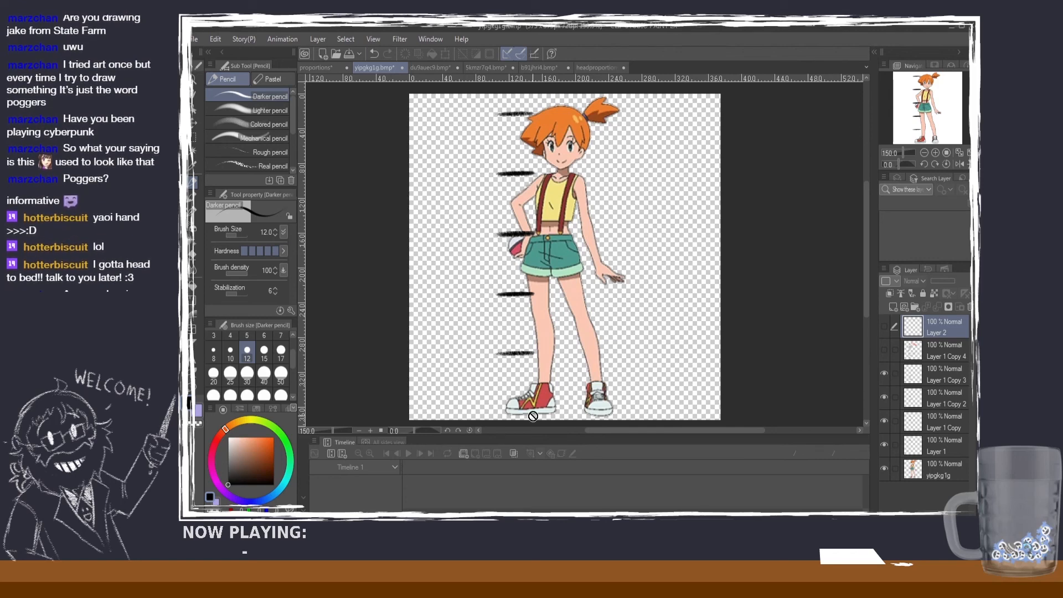
# Step: Show Layer 1 Copy 4 to examine its numbers and red face markings on the orange-haired girl, and hide it again
pyautogui.click(887, 349)
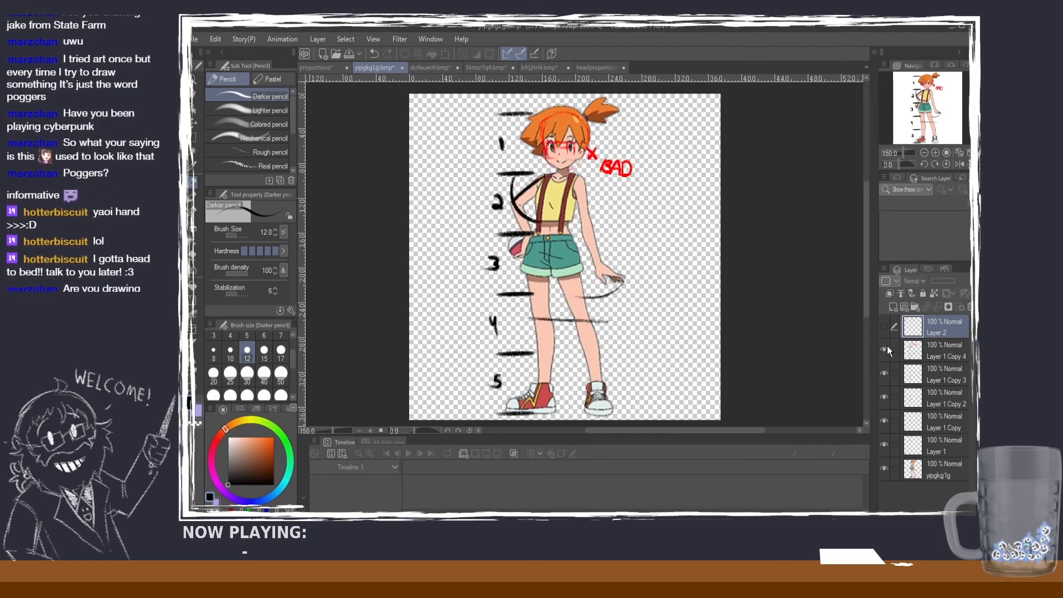
pyautogui.scroll(2, 622, 146)
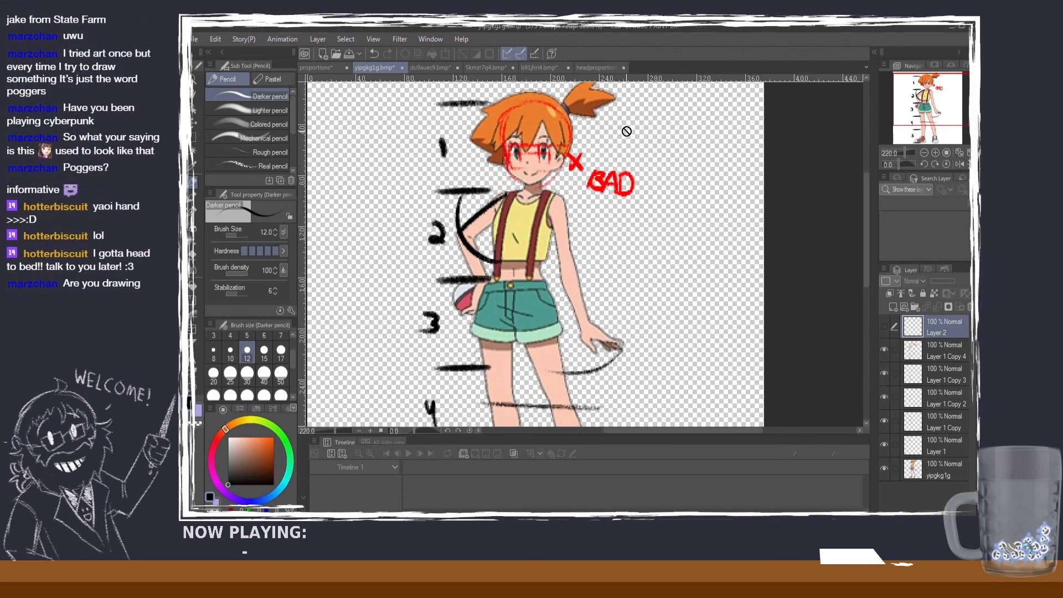
pyautogui.scroll(-1, 627, 133)
pyautogui.click(884, 351)
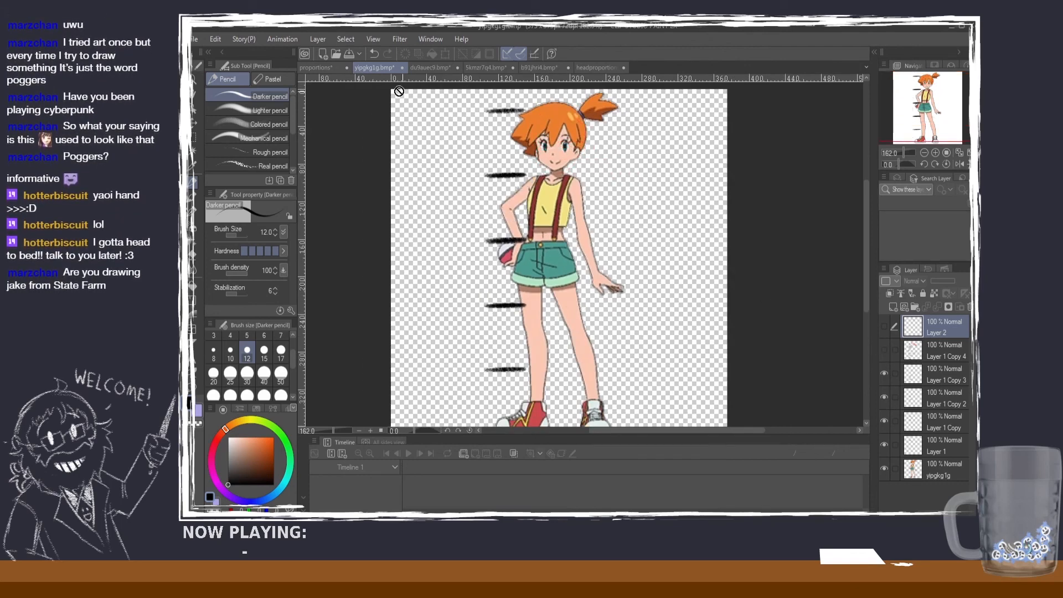
# Step: Return to the full-body proportions sheet and examine the figure's upper body with the rib cage and elbow notes
pyautogui.click(330, 67)
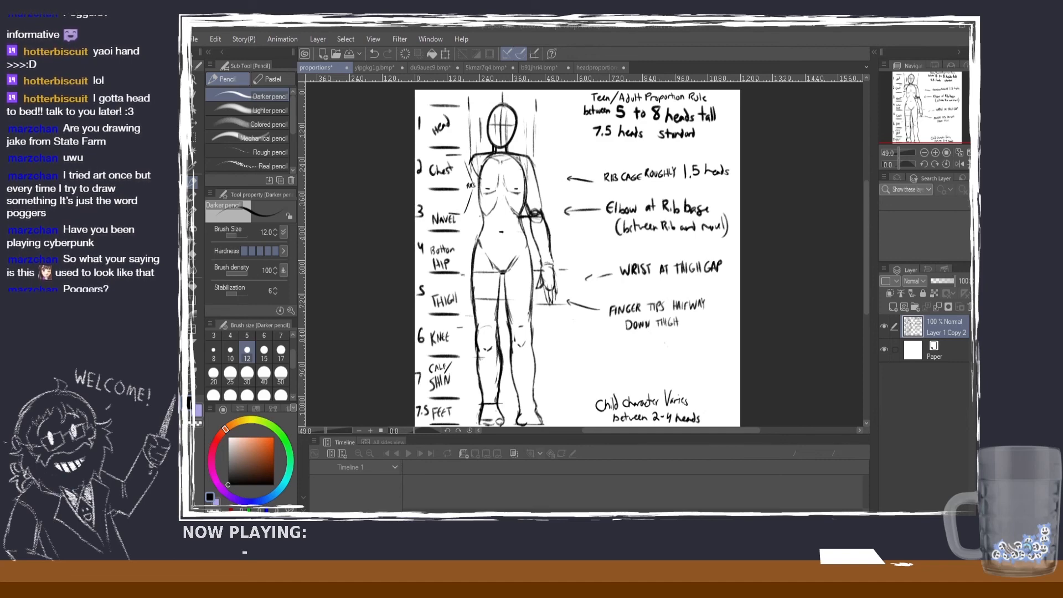
pyautogui.scroll(2, 521, 219)
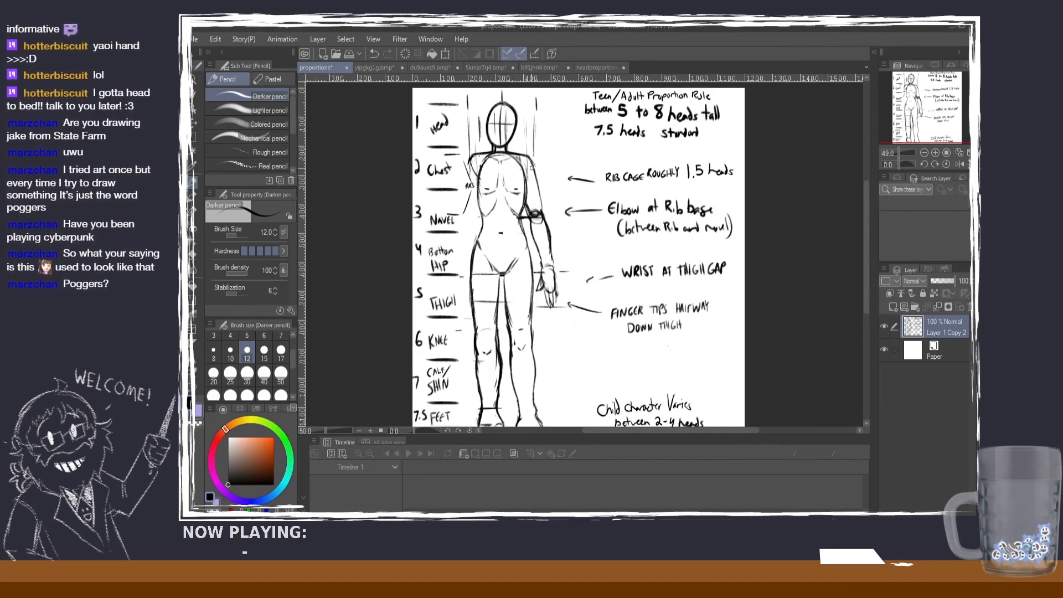
pyautogui.scroll(-1, 528, 171)
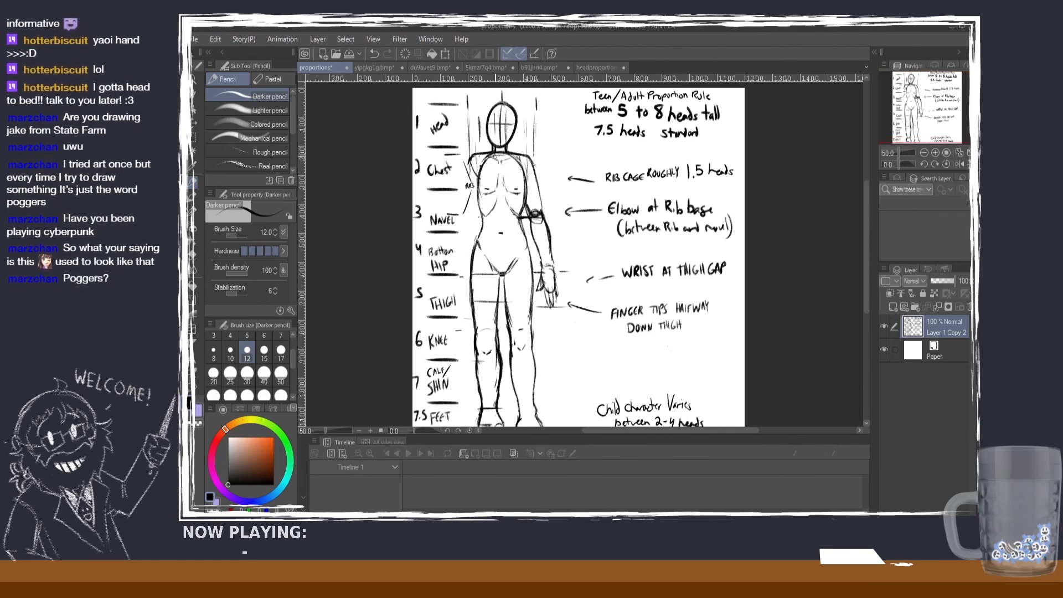
pyautogui.scroll(2, 483, 144)
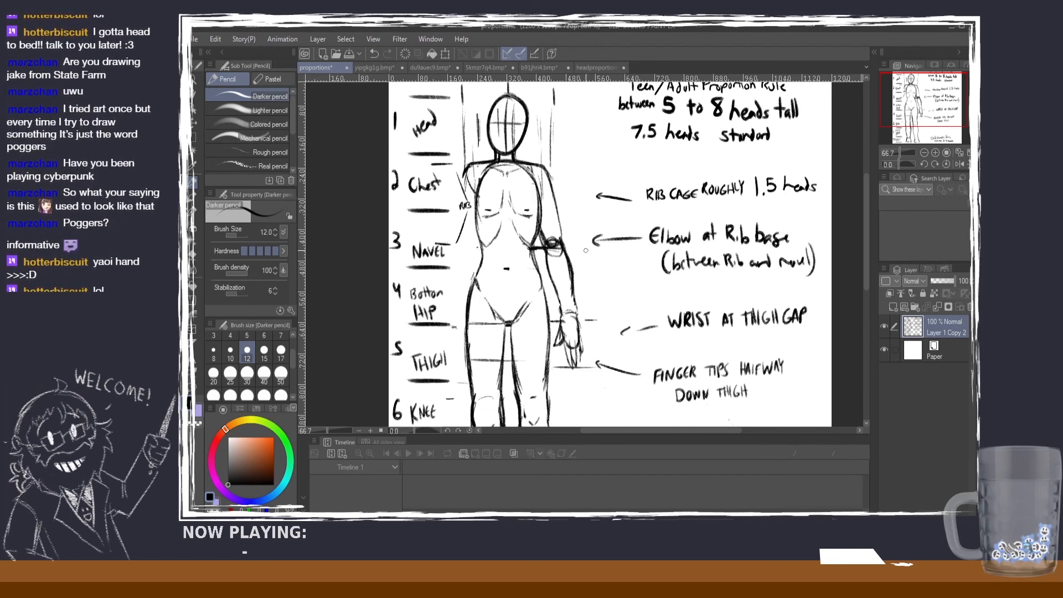
pyautogui.hotkey('ctrl', '-')
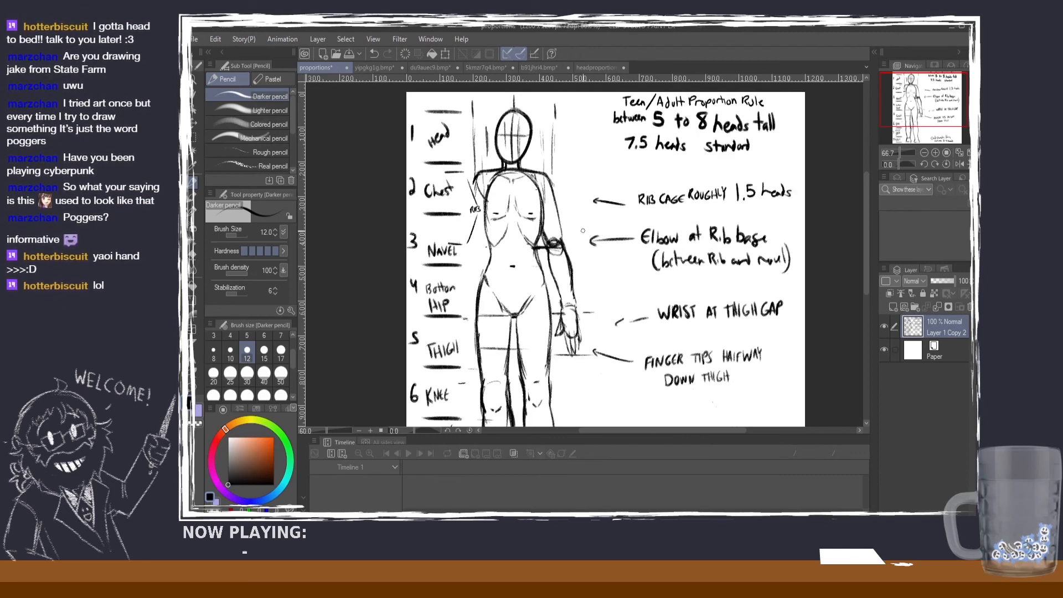
# Step: Read through the proportions sheet from the torso notes down to the feet and child-character note, and back up to the head
pyautogui.moveTo(868, 240)
pyautogui.mouseDown()
pyautogui.moveTo(866, 257)
pyautogui.moveTo(866, 244)
pyautogui.mouseUp()
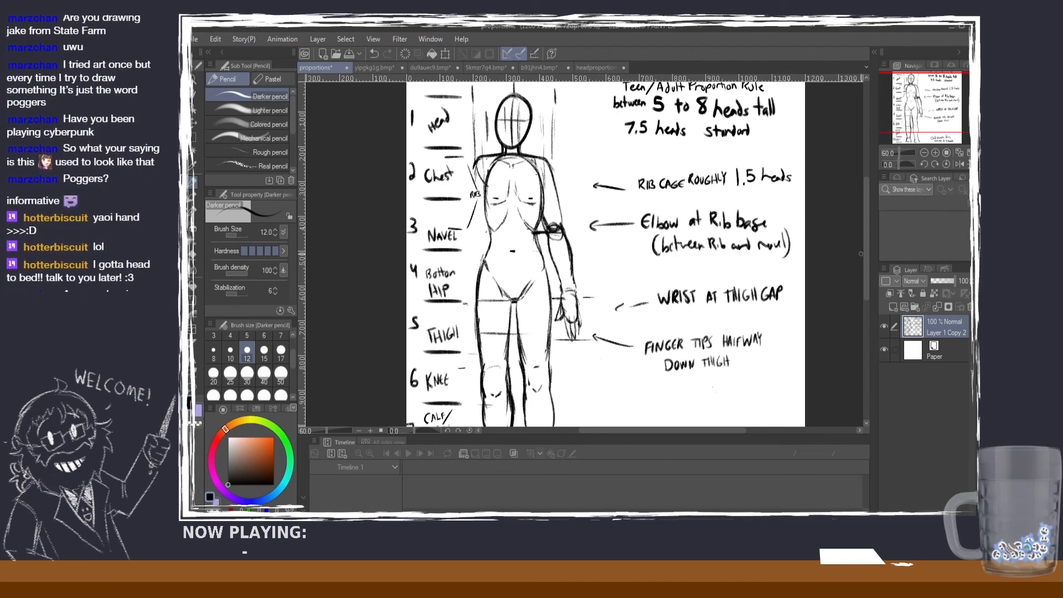
pyautogui.scroll(-3, 866, 271)
pyautogui.moveTo(865, 278); pyautogui.dragTo(866, 281)
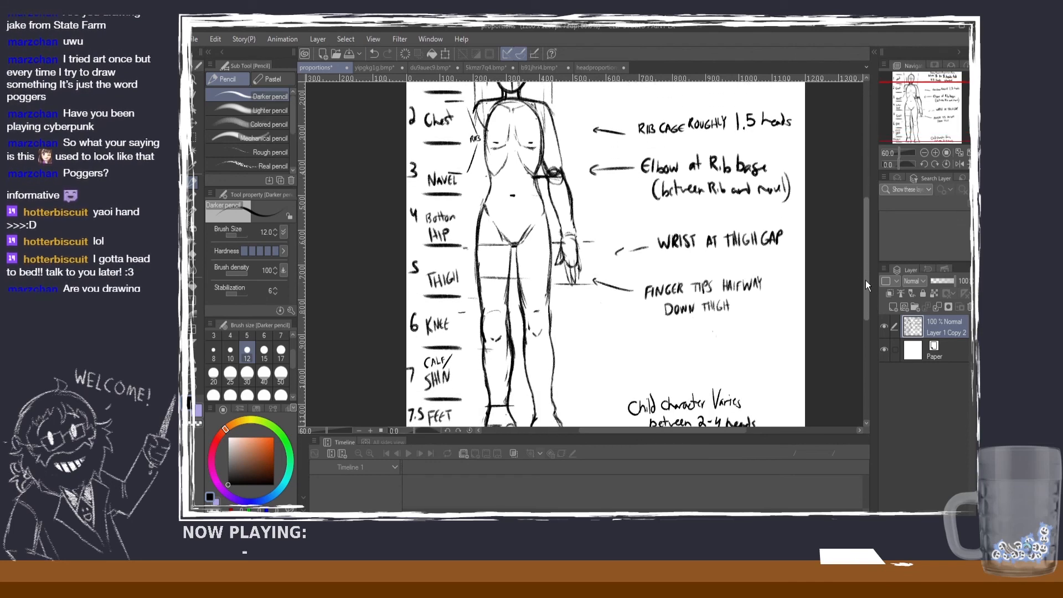
pyautogui.scroll(-1, 850, 258)
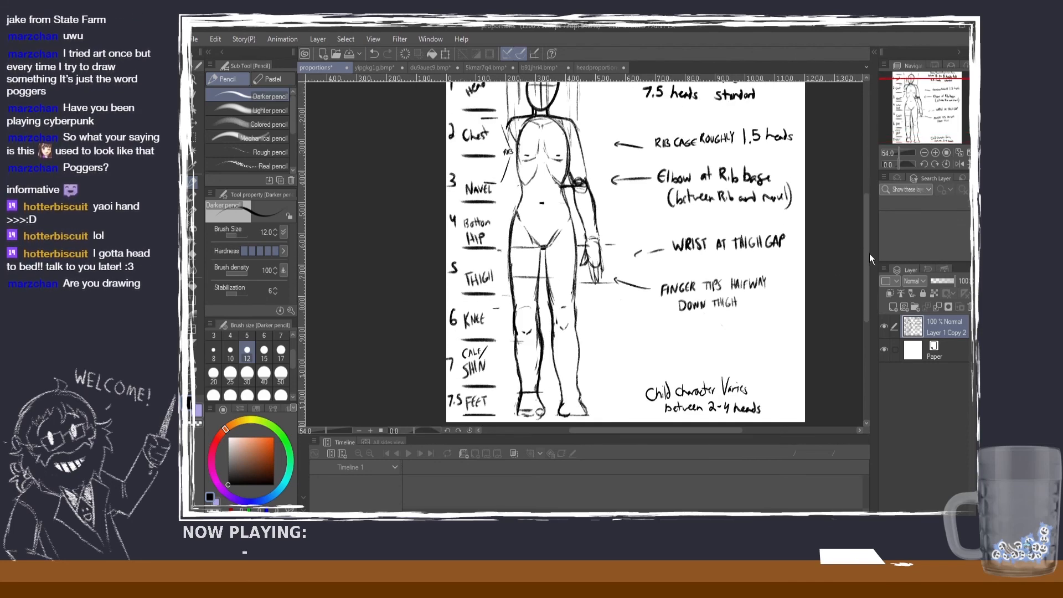
pyautogui.moveTo(867, 253); pyautogui.dragTo(868, 259)
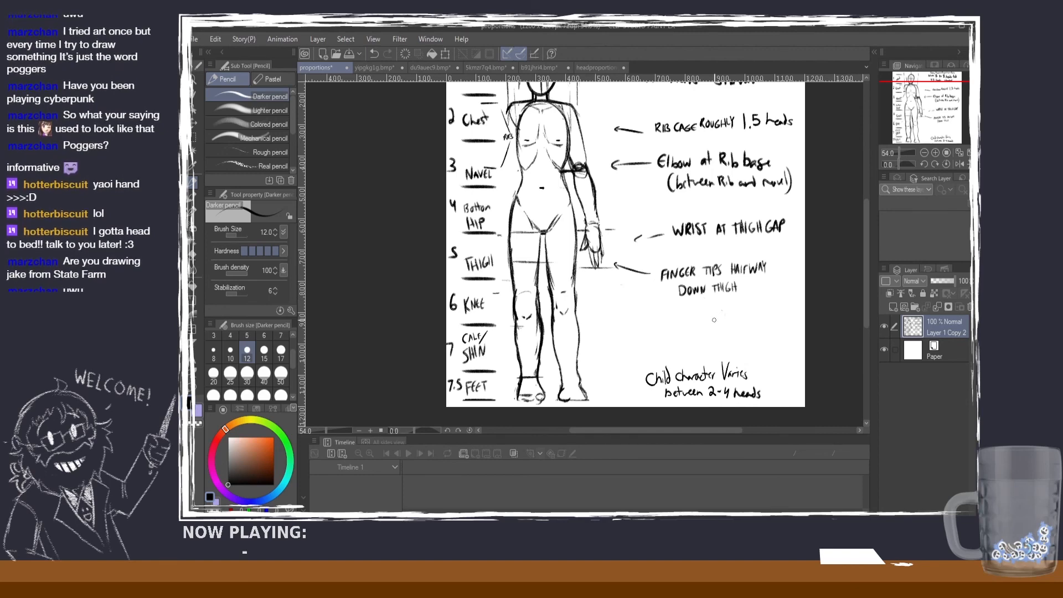
pyautogui.moveTo(864, 285)
pyautogui.mouseDown()
pyautogui.moveTo(861, 304)
pyautogui.moveTo(859, 292)
pyautogui.mouseUp()
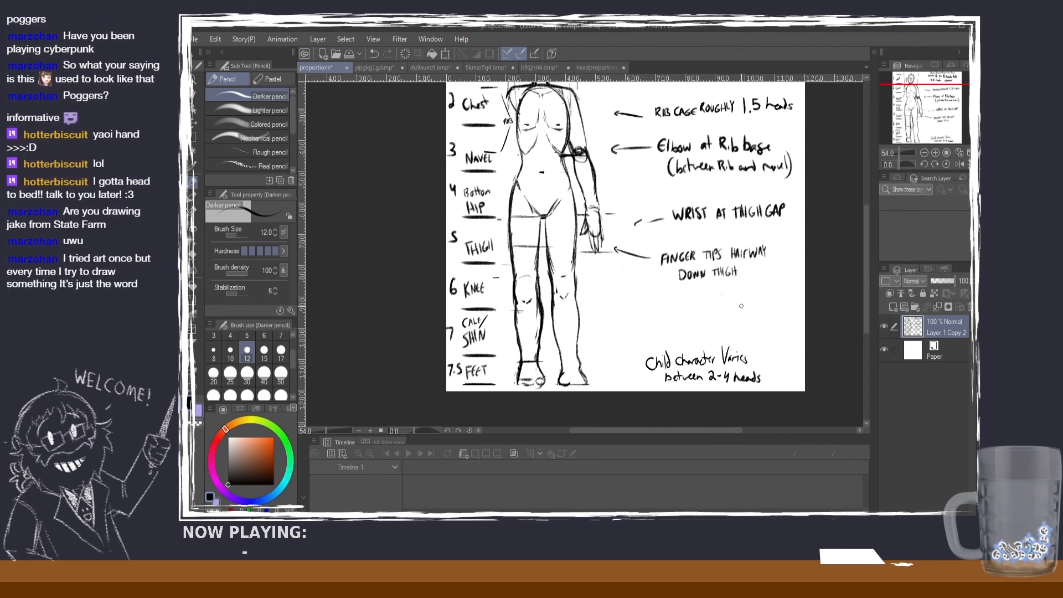
pyautogui.moveTo(865, 260); pyautogui.dragTo(864, 237)
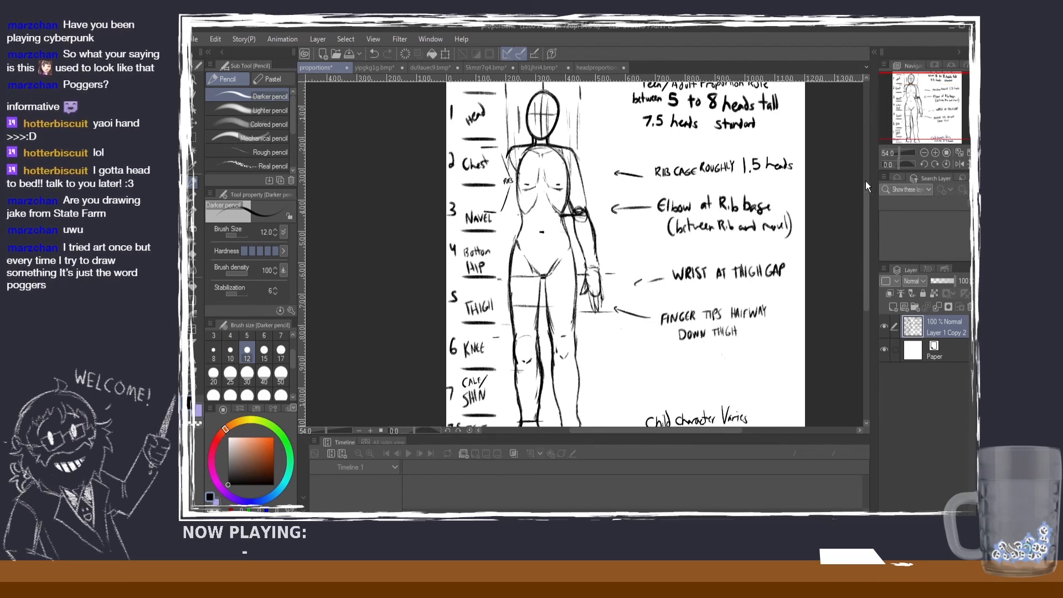
pyautogui.scroll(2, 865, 183)
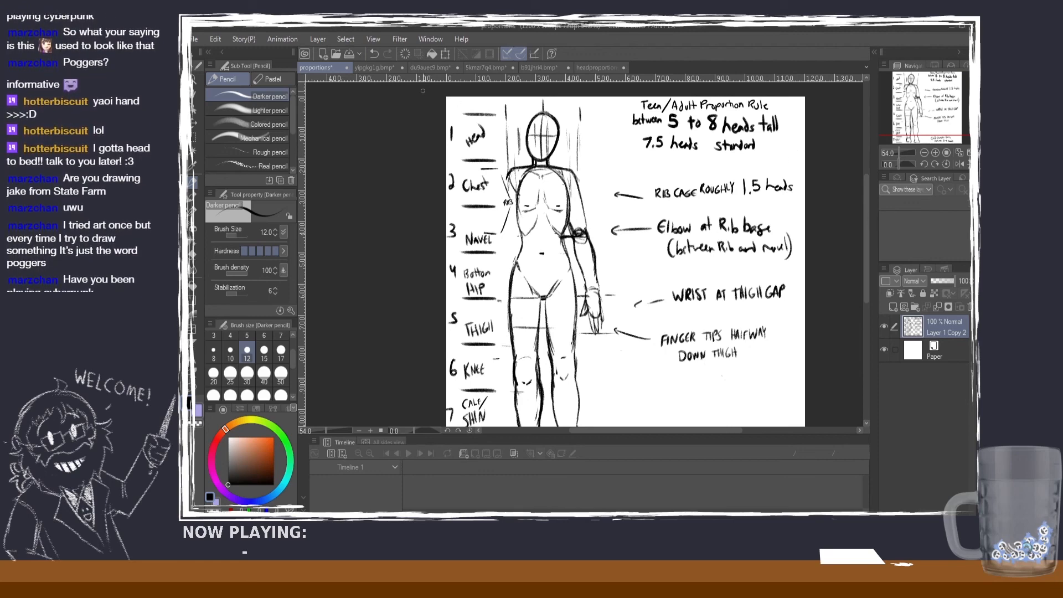
# Step: Examine the orange-haired girl's full figure against her head-height marks
pyautogui.click(379, 67)
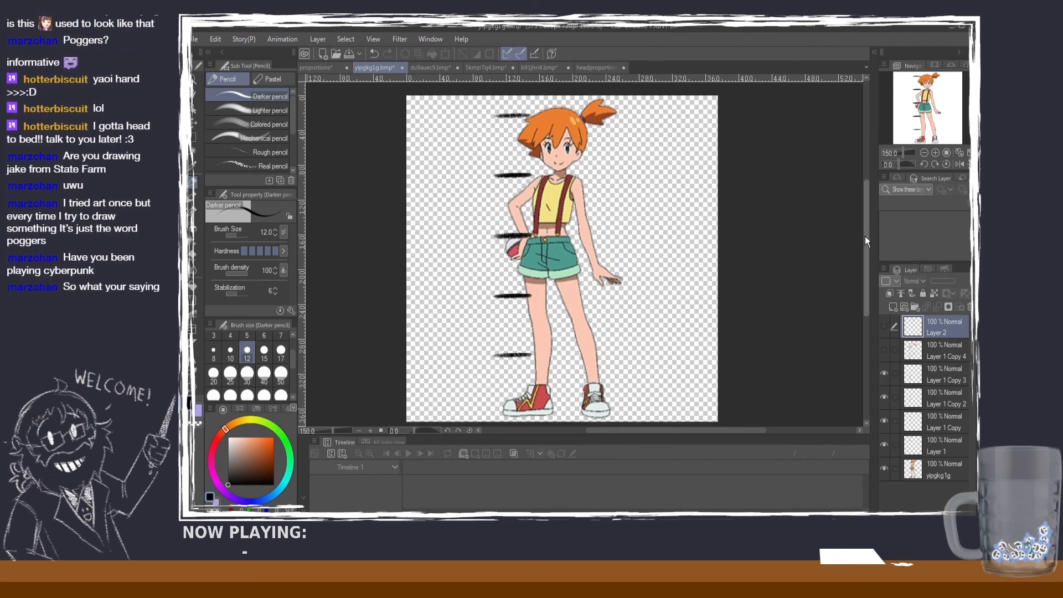
pyautogui.moveTo(864, 236)
pyautogui.mouseDown()
pyautogui.moveTo(864, 247)
pyautogui.moveTo(858, 241)
pyautogui.mouseUp()
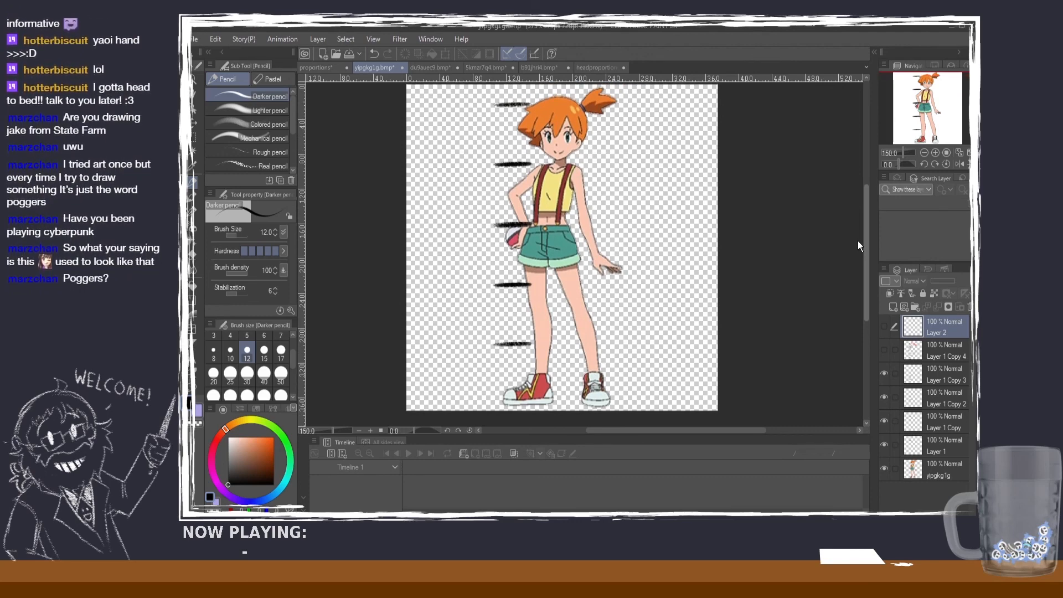
pyautogui.moveTo(858, 240); pyautogui.dragTo(857, 239)
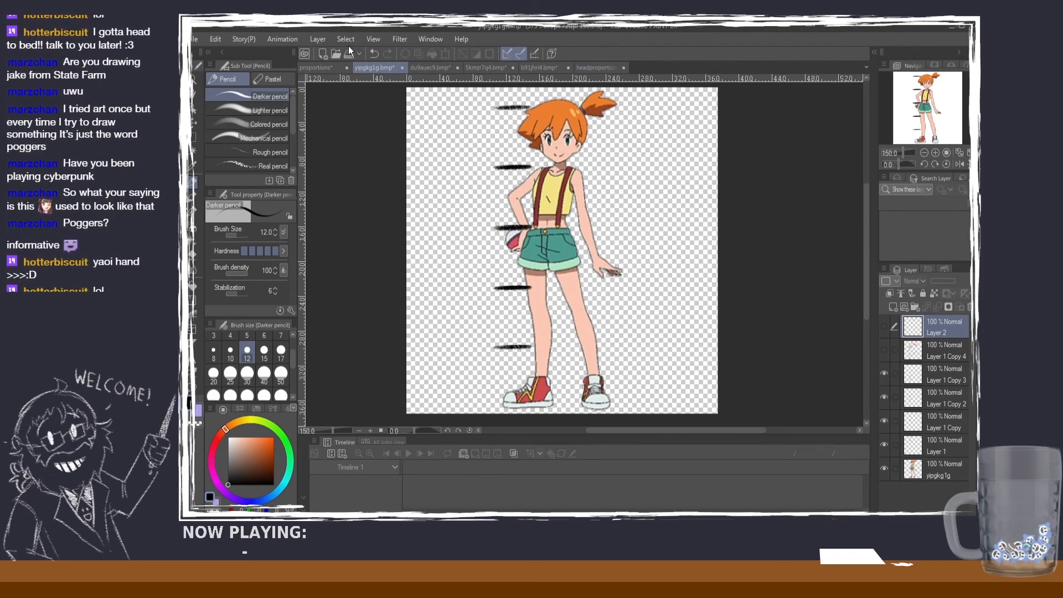
# Step: Go back to the full-body proportions sheet and review the teen/adult rule of 5 to 8 heads tall beside the figure
pyautogui.click(317, 68)
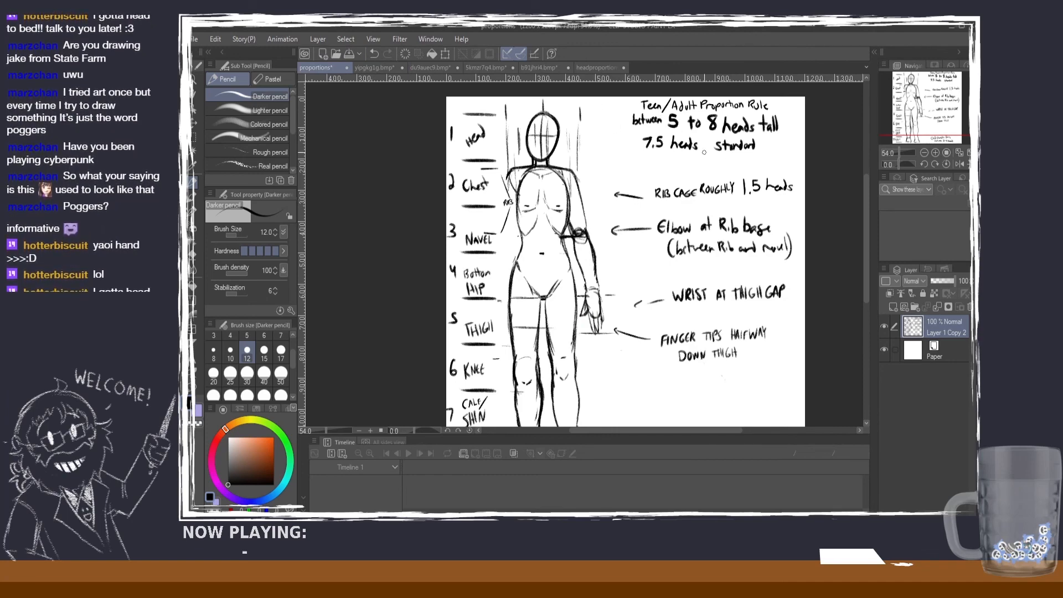
pyautogui.scroll(1, 774, 153)
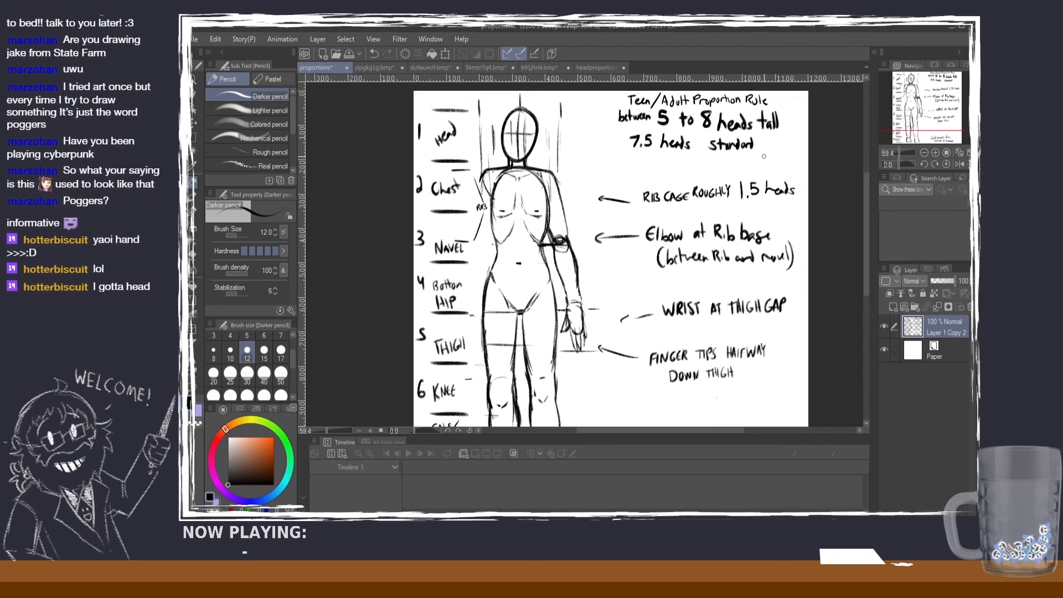
pyautogui.scroll(-1, 764, 156)
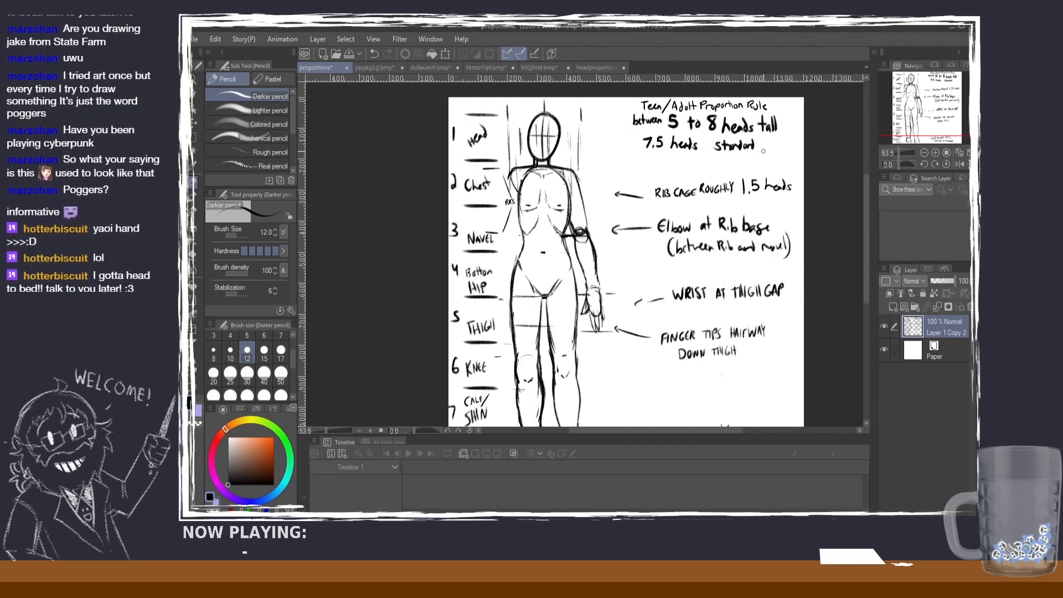
pyautogui.scroll(1, 745, 147)
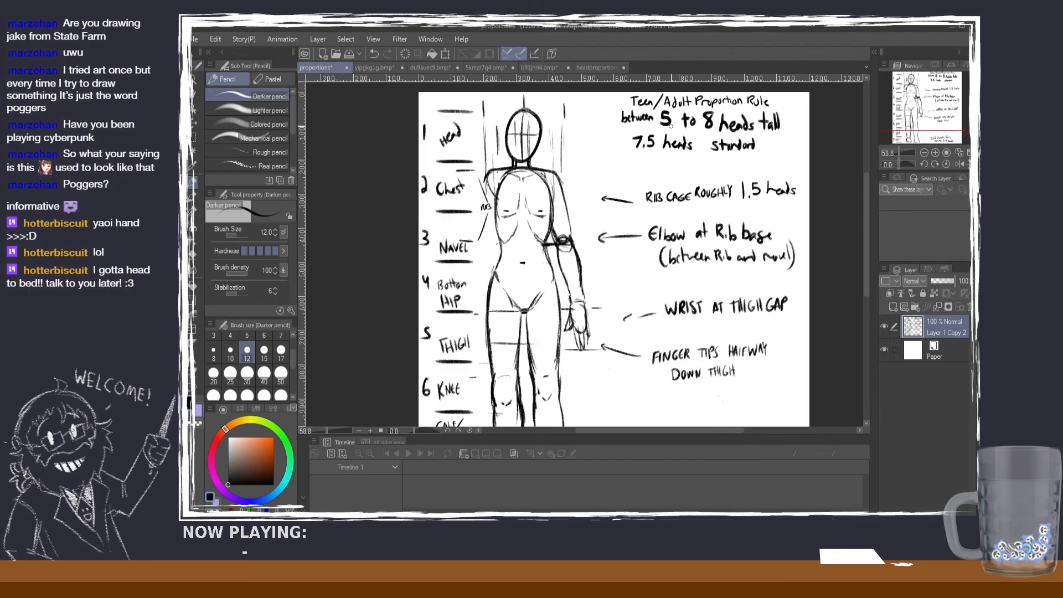
pyautogui.scroll(-2, 670, 131)
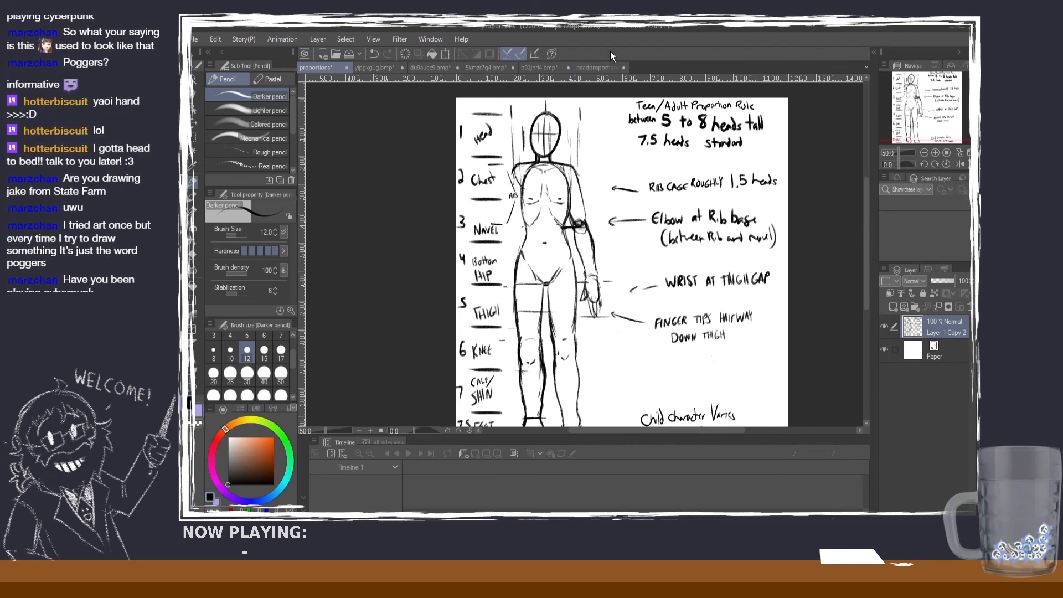
# Step: Switch past the other open drawings to the b91jhri4 character sheet and bring its three long-haired figures fully in view
pyautogui.click(380, 69)
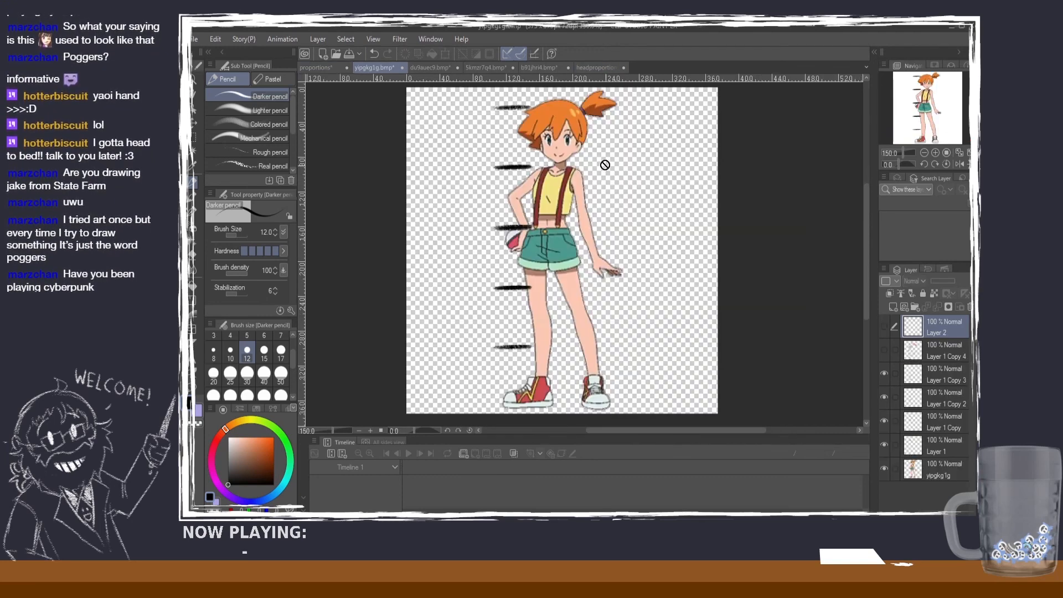
pyautogui.click(596, 67)
pyautogui.click(534, 68)
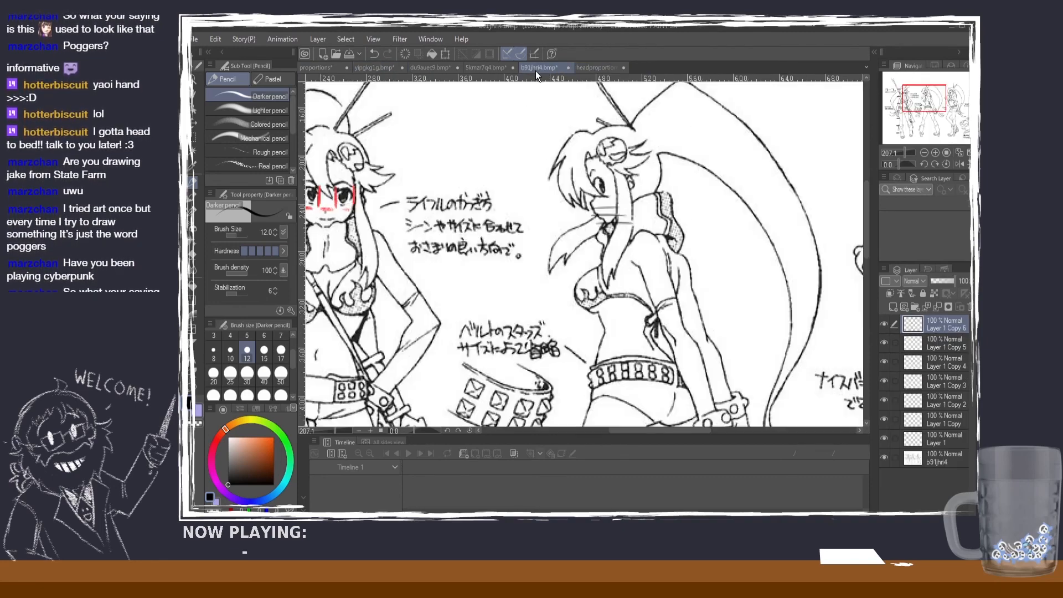
pyautogui.scroll(-5, 536, 105)
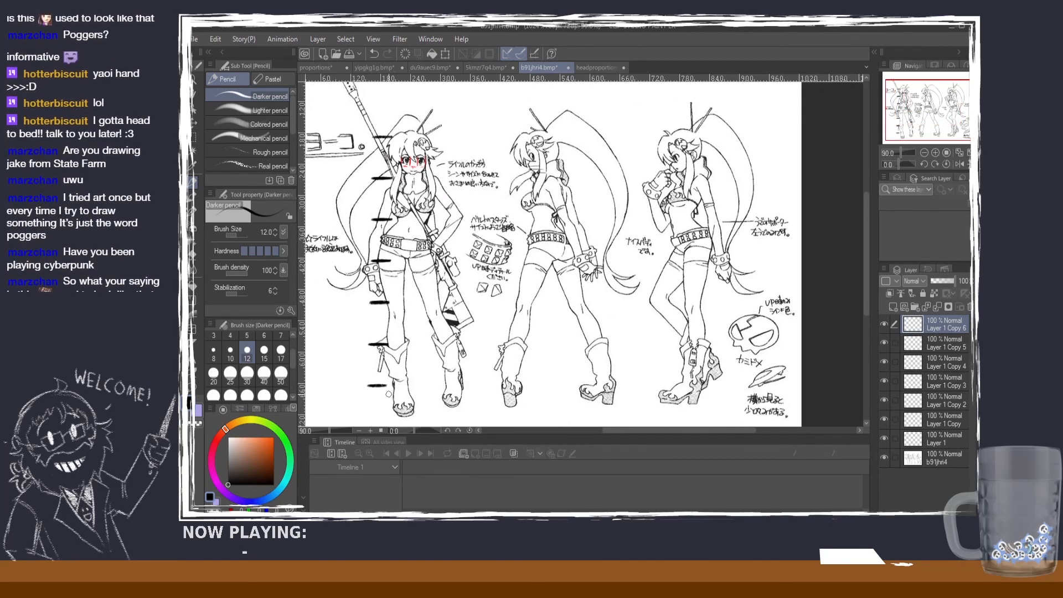
# Step: On the 5kmzr7q4 sheet, mark head heights with five horizontal lines across the front-facing figure, from the chin down to the ankles
pyautogui.click(489, 70)
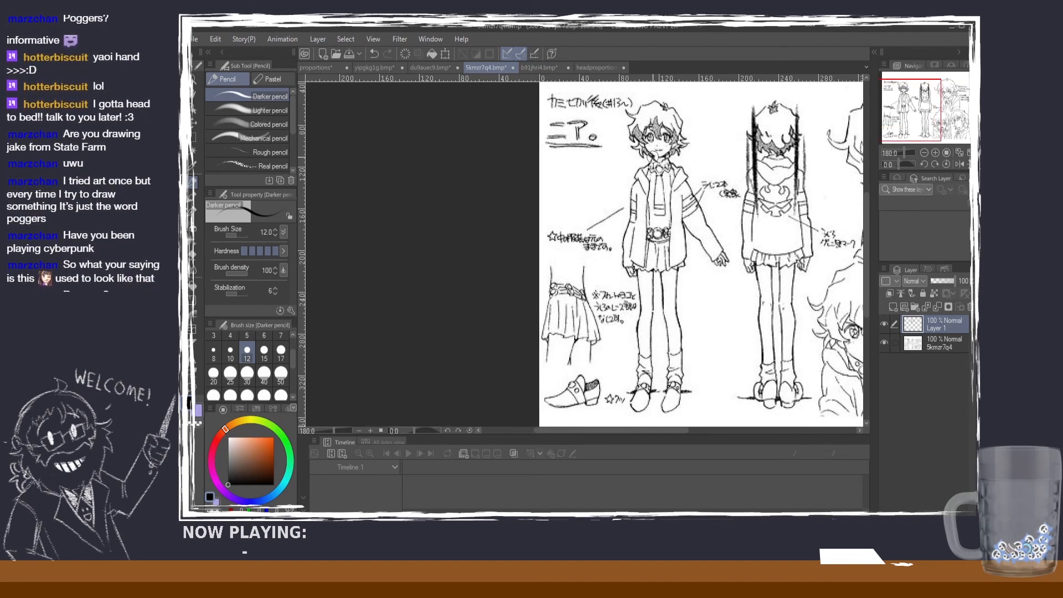
pyautogui.moveTo(641, 157); pyautogui.dragTo(711, 158)
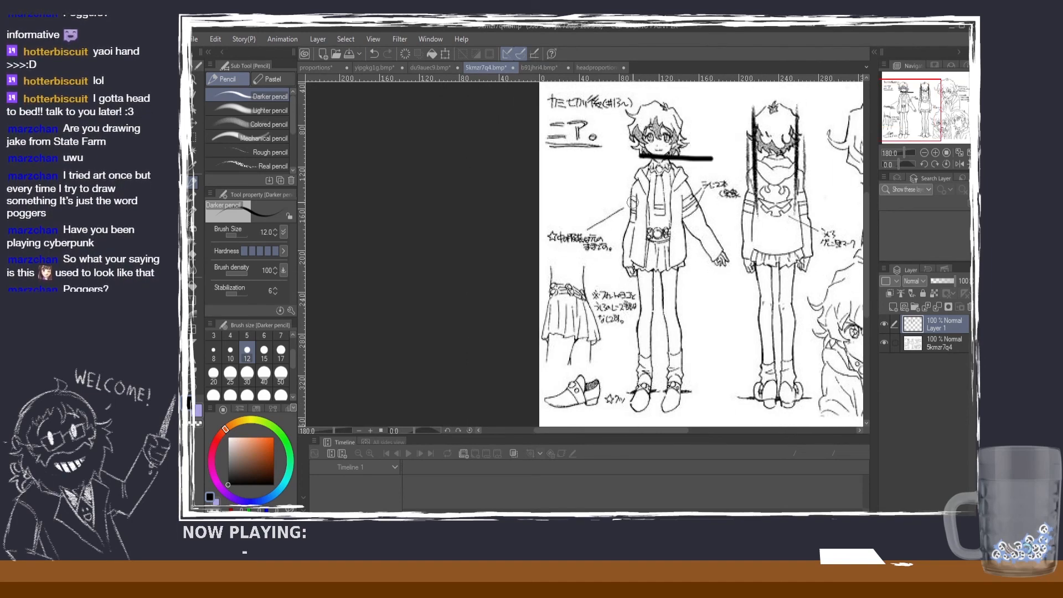
pyautogui.moveTo(627, 210); pyautogui.dragTo(717, 211)
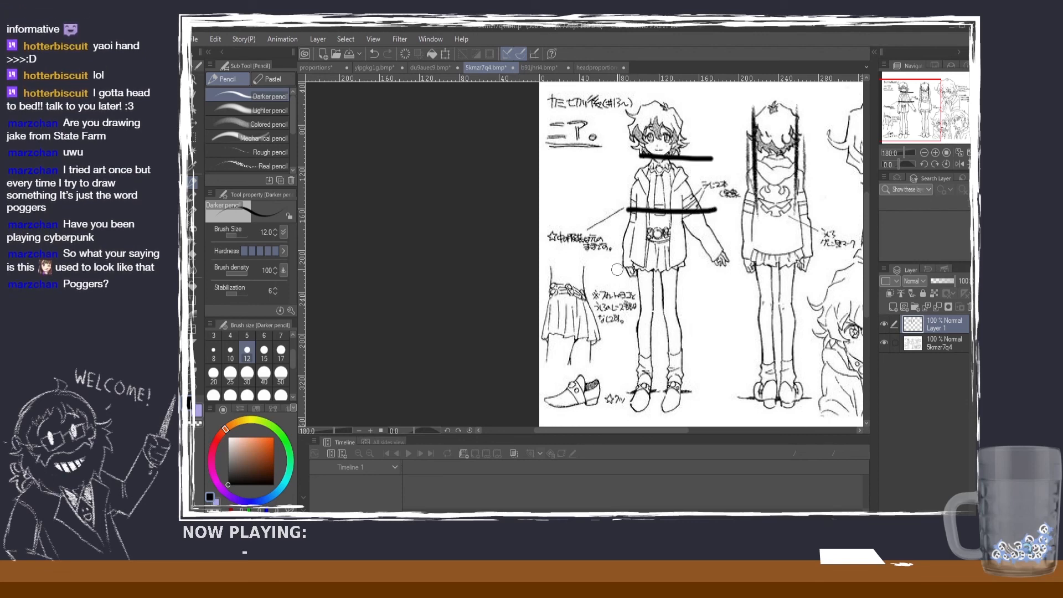
pyautogui.moveTo(617, 269); pyautogui.dragTo(725, 277)
pyautogui.moveTo(614, 320); pyautogui.dragTo(724, 330)
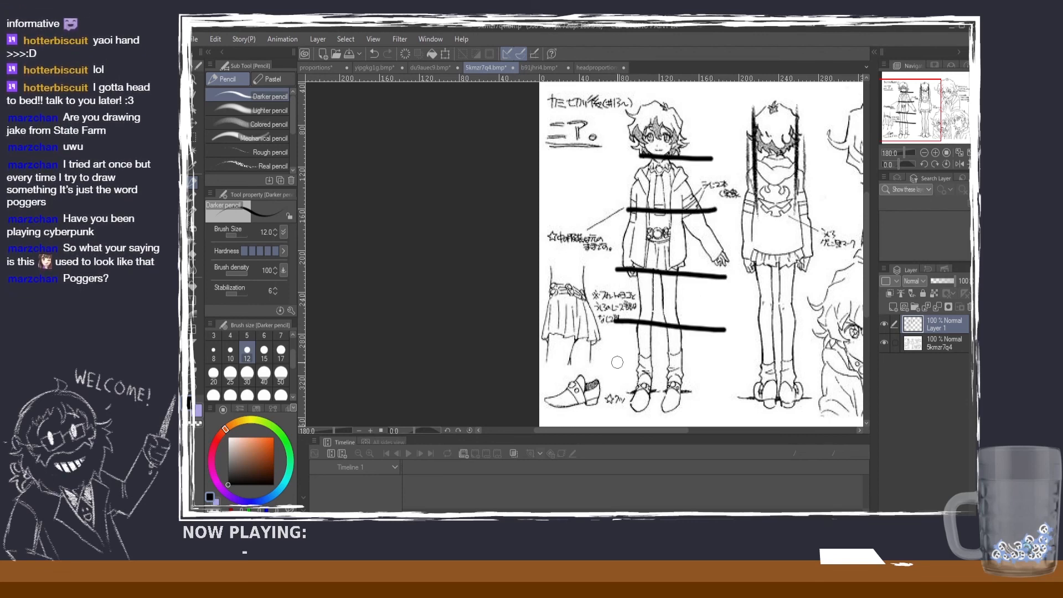
pyautogui.moveTo(613, 362); pyautogui.dragTo(800, 376)
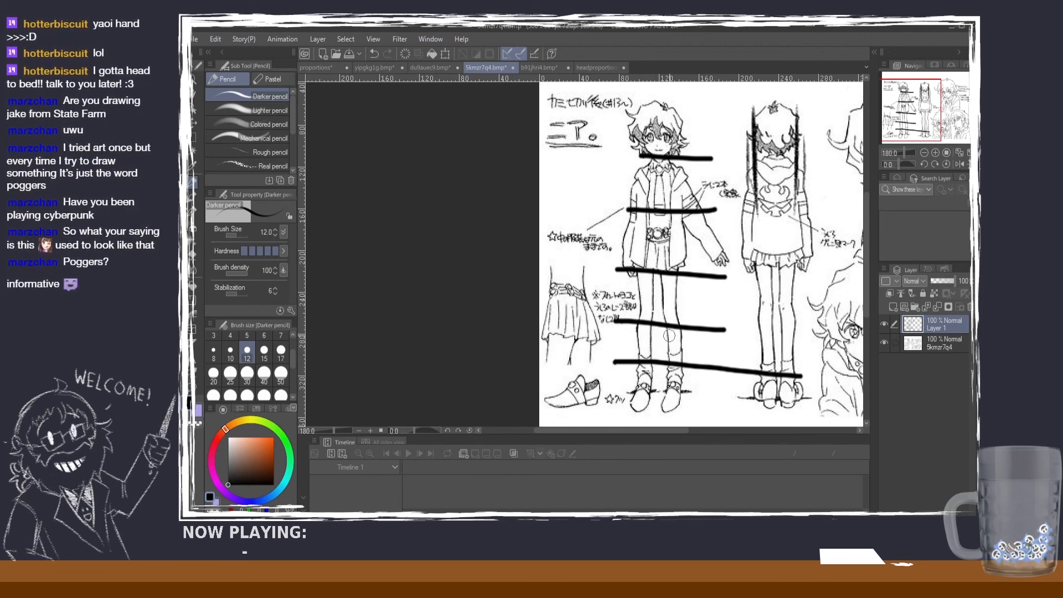
# Step: Undo the head-height lines drawn below the chin line on the front-facing figure
pyautogui.hotkey('ctrl', 'z')
pyautogui.hotkey('ctrl', 'z')
pyautogui.hotkey('ctrl', 'z')
pyautogui.hotkey('ctrl', 'z')
pyautogui.hotkey('ctrl', 'z')
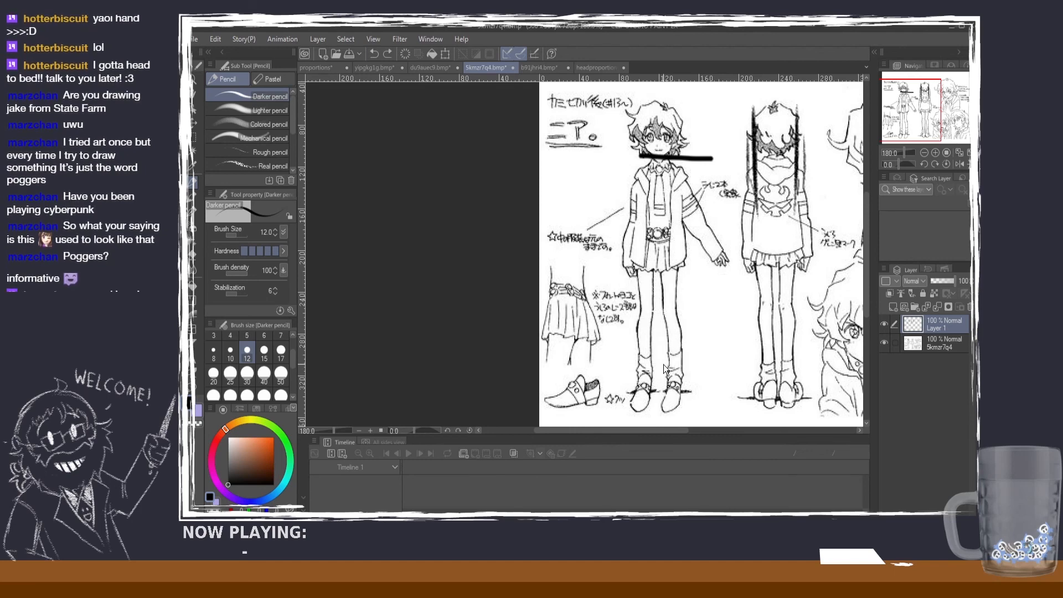
# Step: Bring up the headproportions sheet and review its notes on eye axis, nose axis, eye spacing, ear height and the nose-to-chin thirds
pyautogui.click(547, 68)
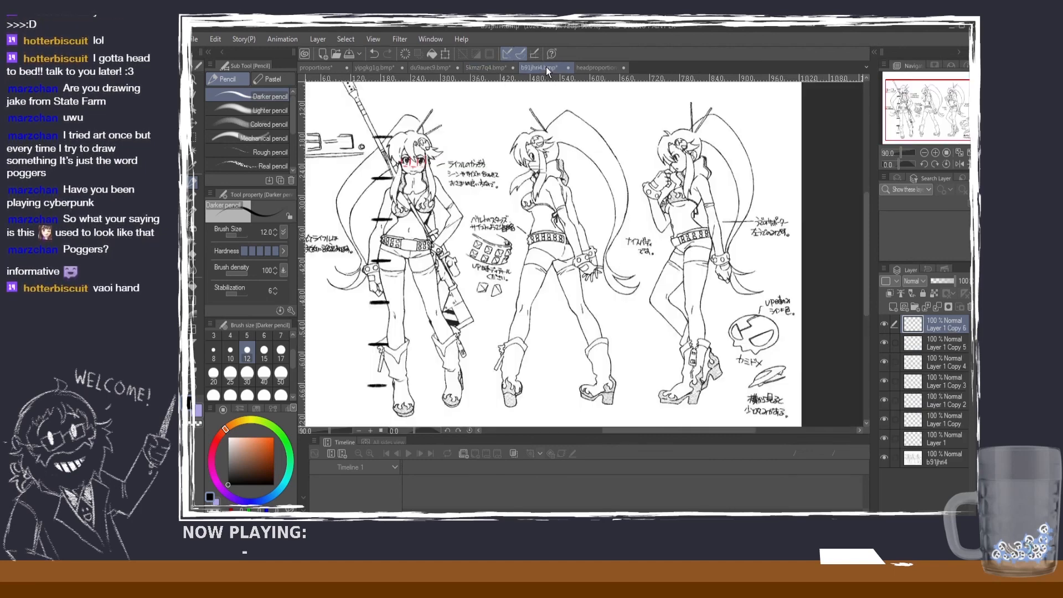
pyautogui.click(593, 66)
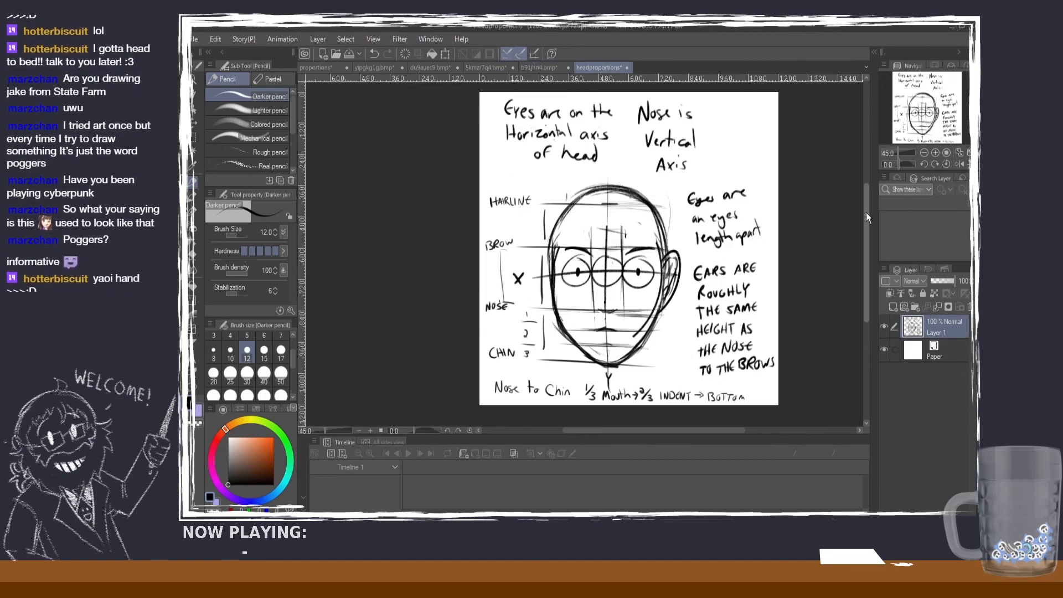
pyautogui.moveTo(865, 213)
pyautogui.mouseDown()
pyautogui.moveTo(865, 257)
pyautogui.moveTo(858, 205)
pyautogui.mouseUp()
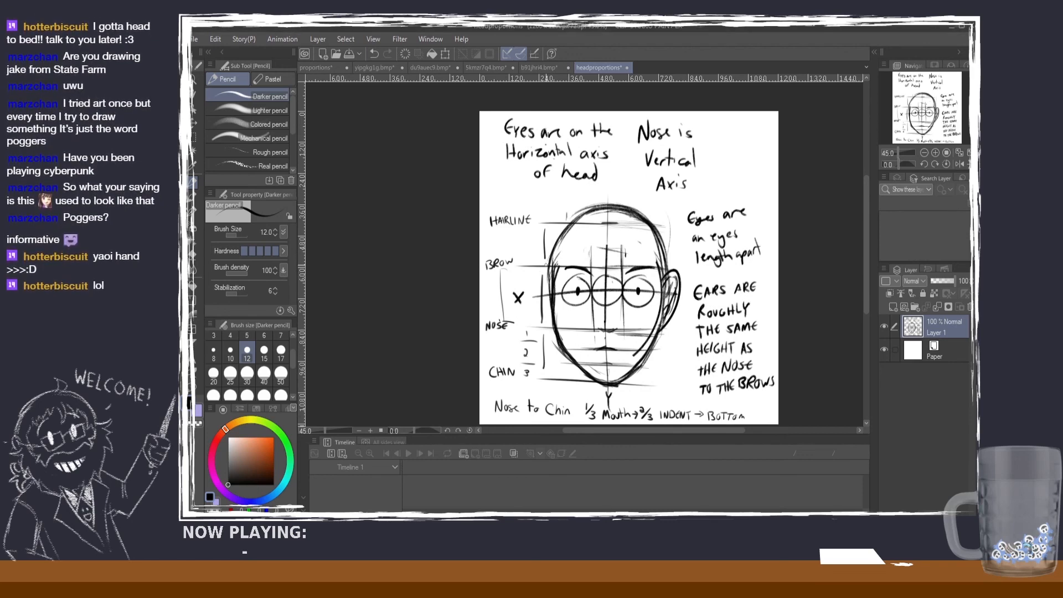
pyautogui.moveTo(866, 242); pyautogui.dragTo(866, 258)
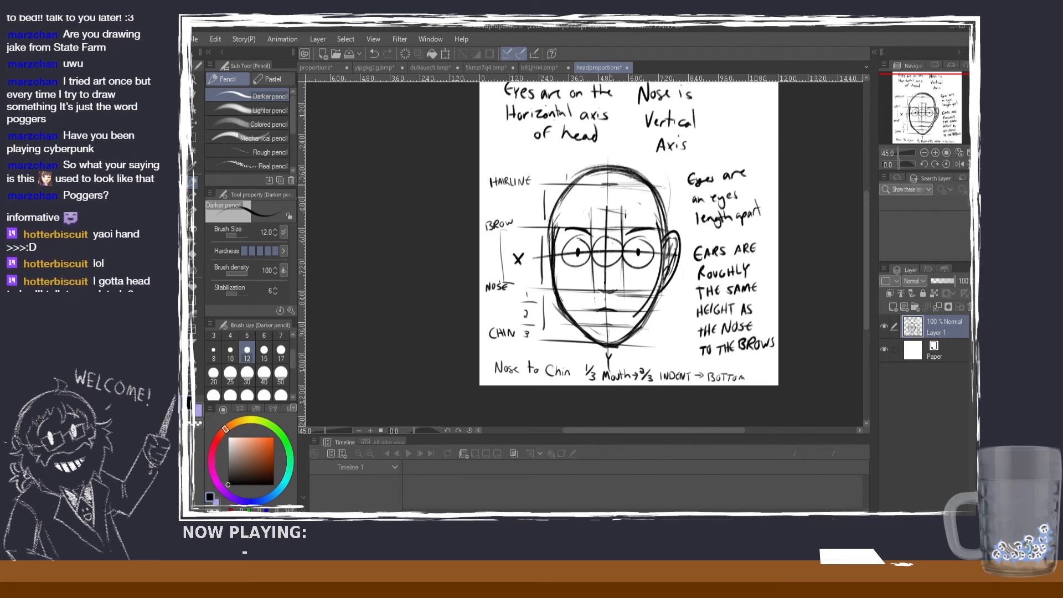
pyautogui.scroll(3, 590, 197)
pyautogui.scroll(-3, 597, 208)
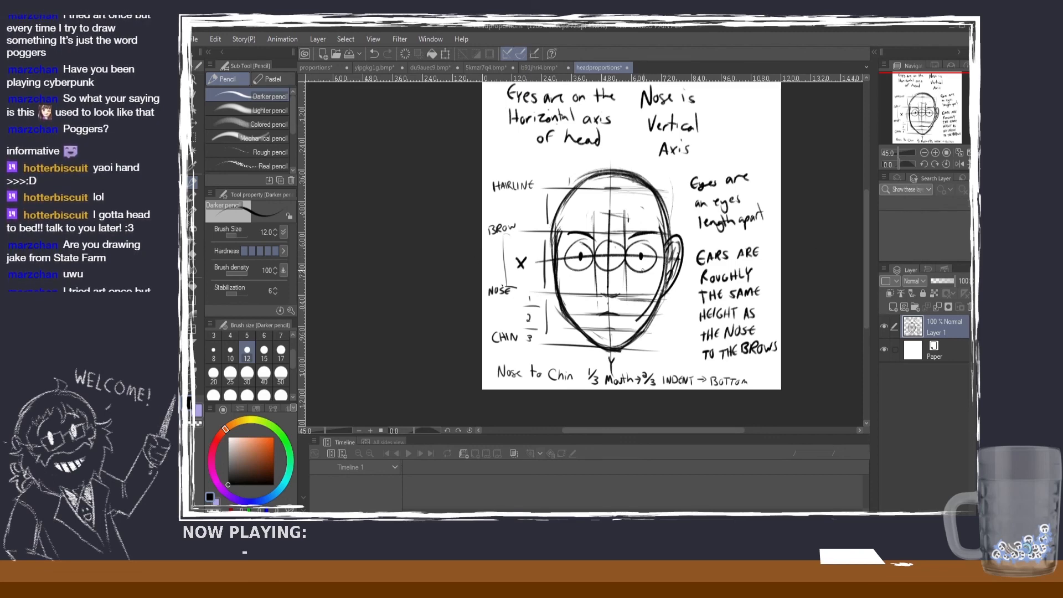
pyautogui.scroll(1, 741, 208)
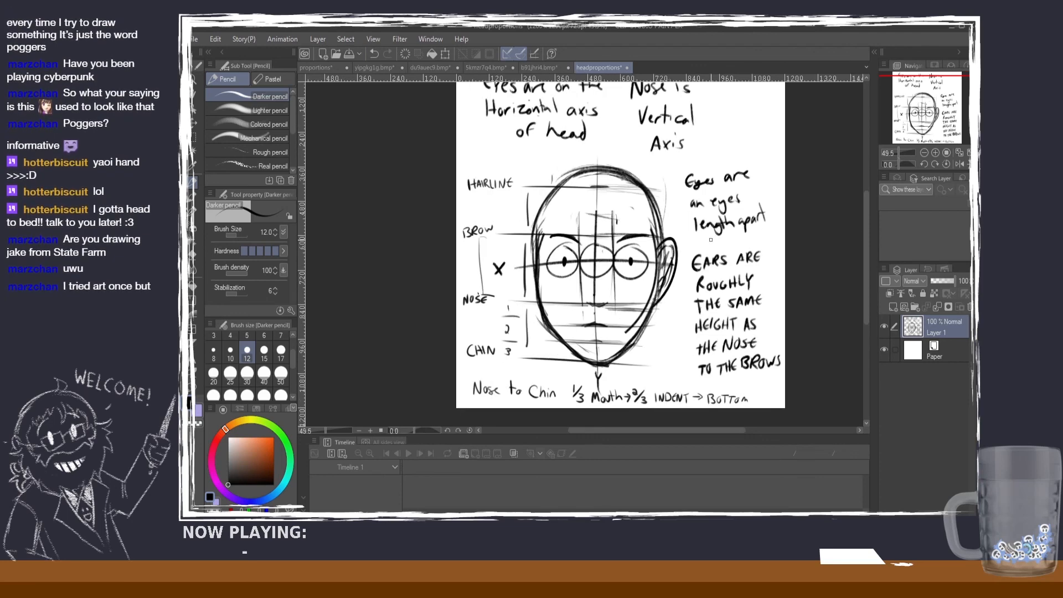
pyautogui.scroll(-1, 712, 246)
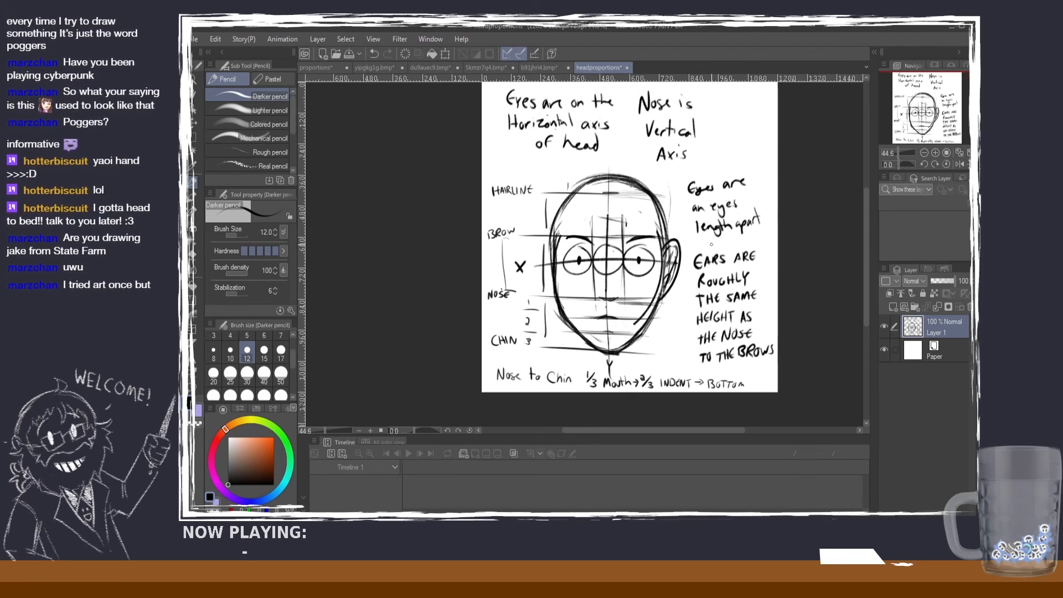
# Step: Examine the red eye-spacing and nose marks on the front-facing figure's face in the b91jhri4 sheet
pyautogui.click(537, 66)
pyautogui.scroll(6, 418, 120)
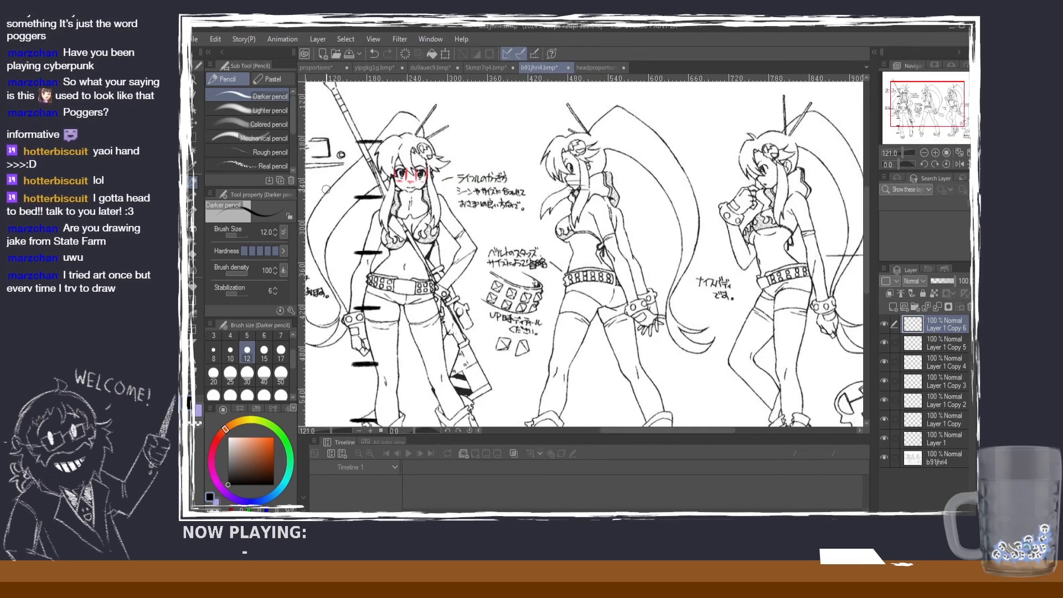
pyautogui.scroll(1, 458, 133)
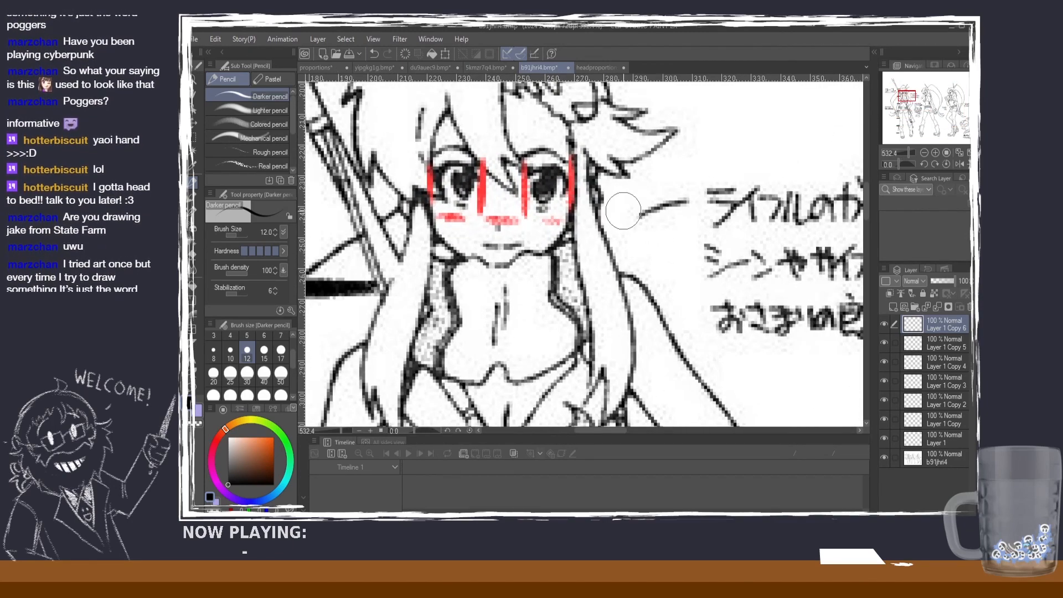
pyautogui.scroll(3, 520, 176)
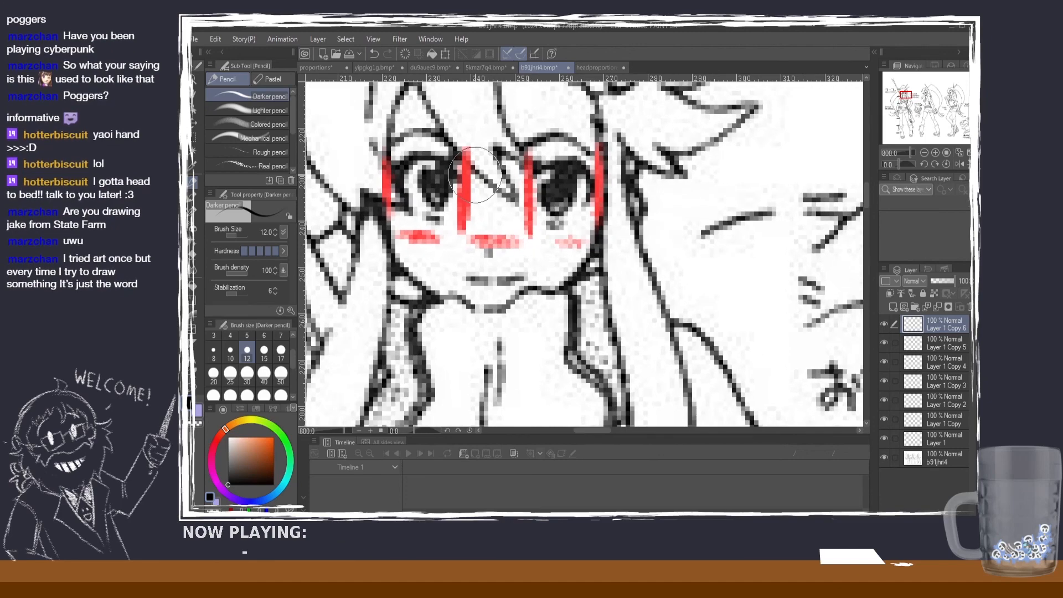
pyautogui.scroll(-8, 474, 175)
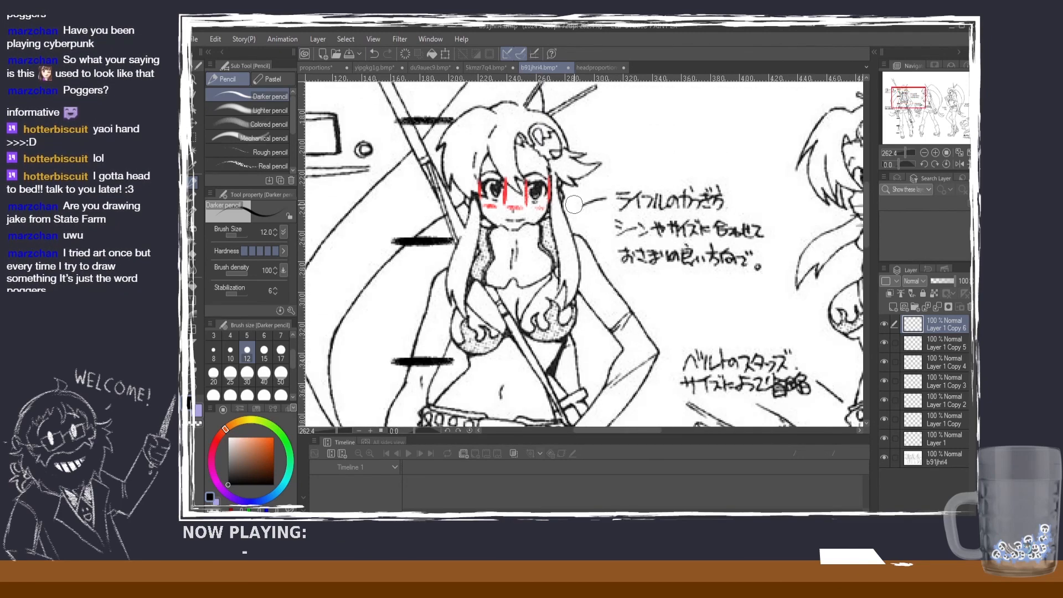
pyautogui.scroll(1, 573, 204)
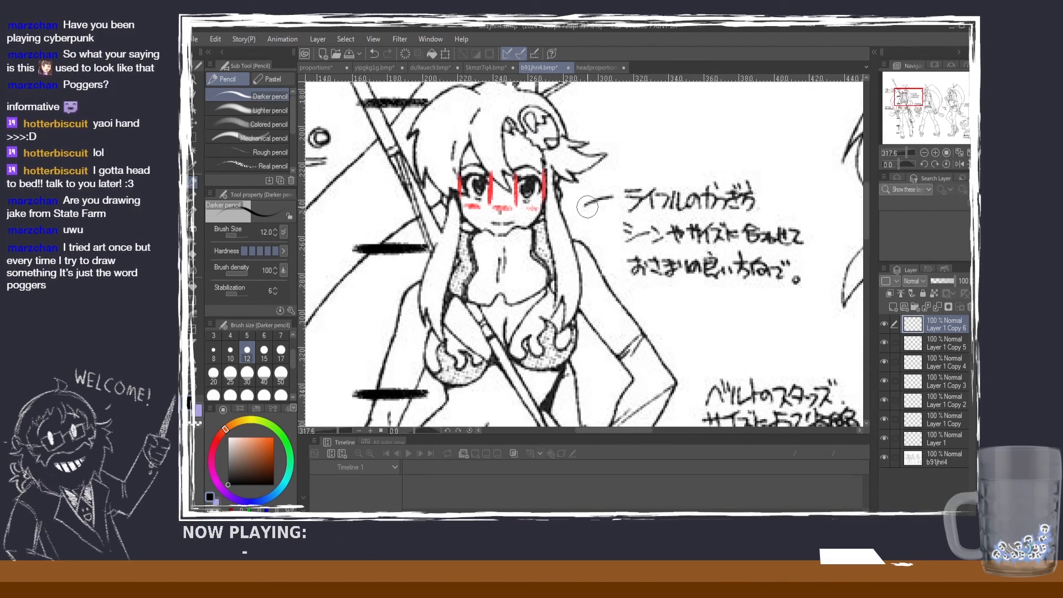
# Step: On the orange-haired girl in yipgkg1g, show the Layer 1 Copy 4 annotations over her head, then hide them again
pyautogui.click(389, 68)
pyautogui.scroll(3, 536, 124)
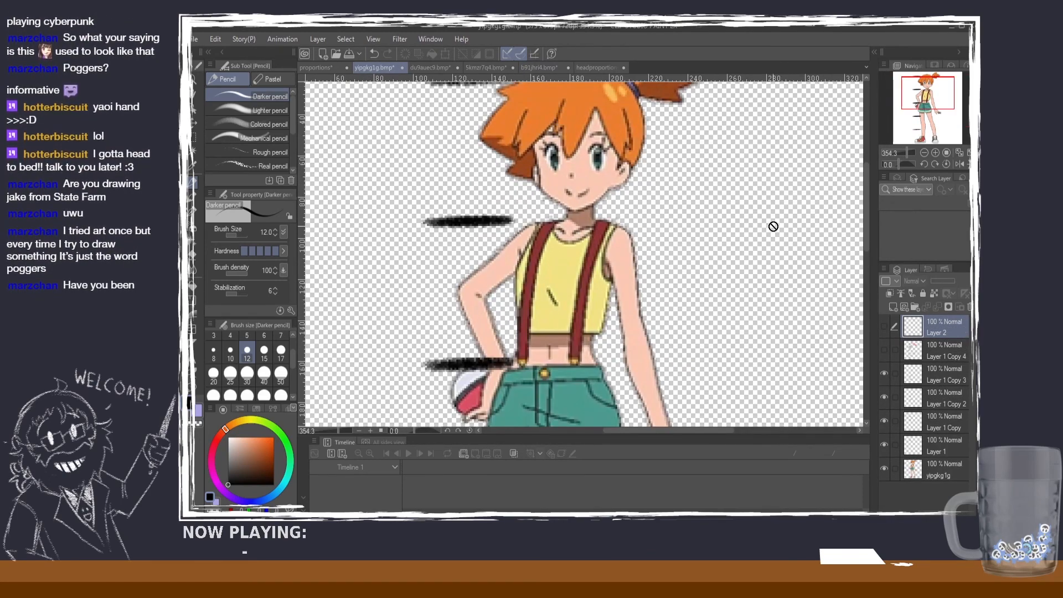
pyautogui.moveTo(867, 247); pyautogui.dragTo(867, 234)
pyautogui.click(884, 351)
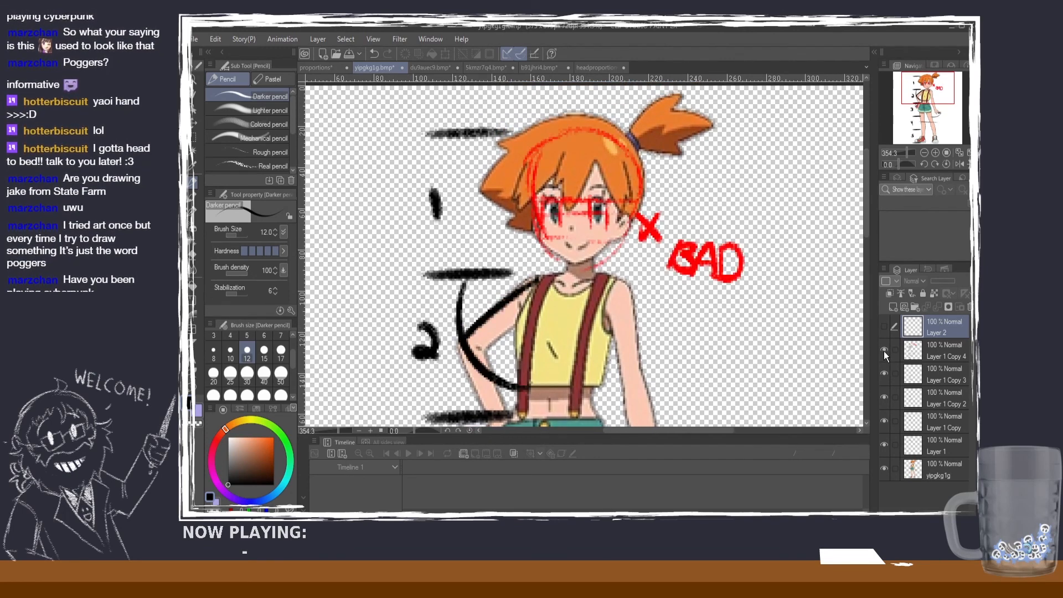
pyautogui.click(884, 351)
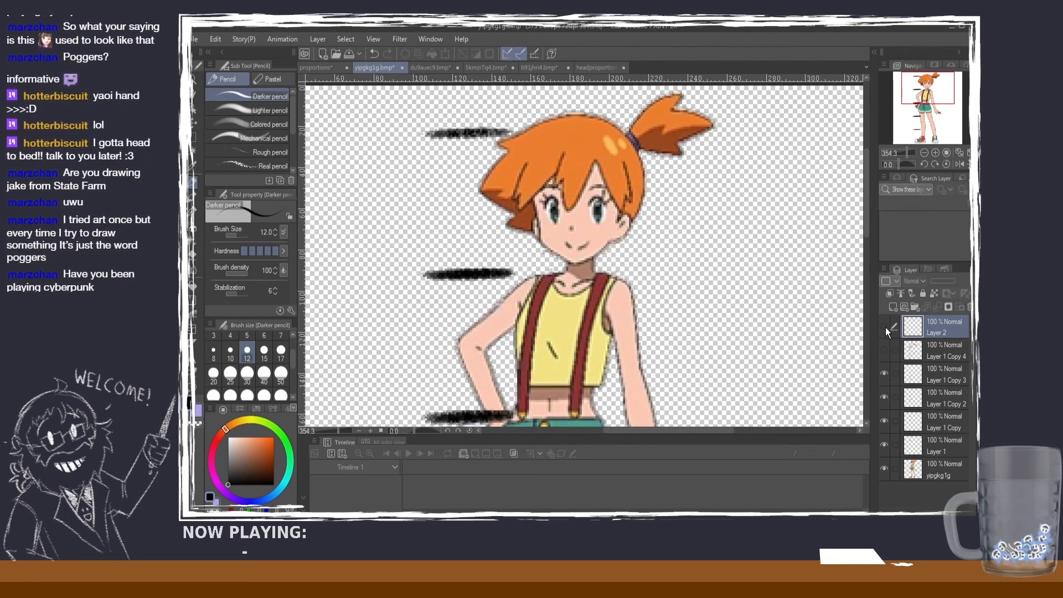
# Step: Toggle Layer 2 off and on repeatedly to compare the girl's eyes with and without it, and leave the layer visible
pyautogui.click(885, 327)
pyautogui.click(885, 326)
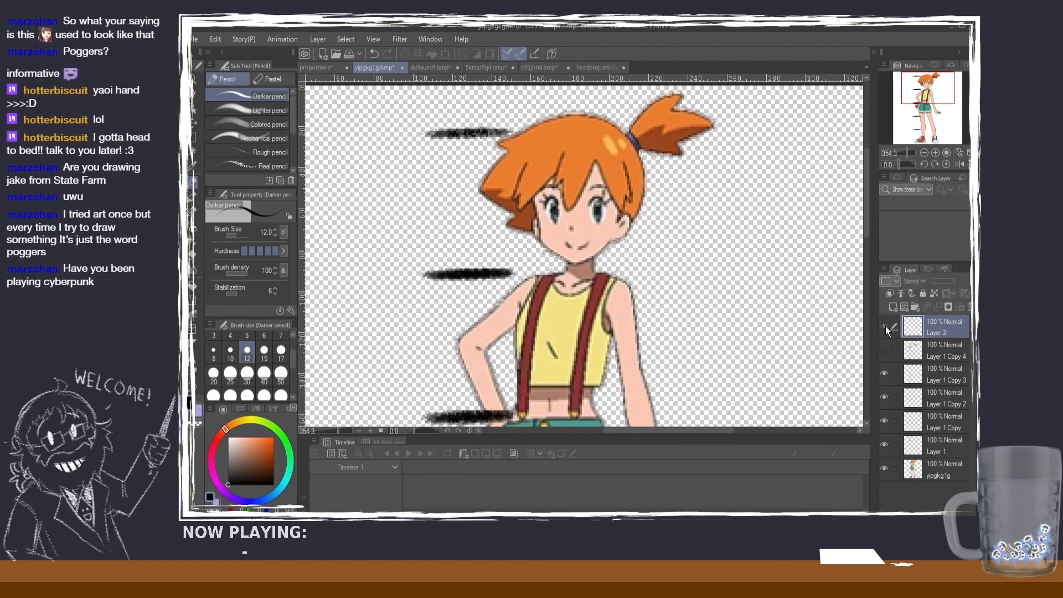
pyautogui.click(885, 327)
pyautogui.click(885, 327)
pyautogui.click(885, 327)
pyautogui.click(885, 326)
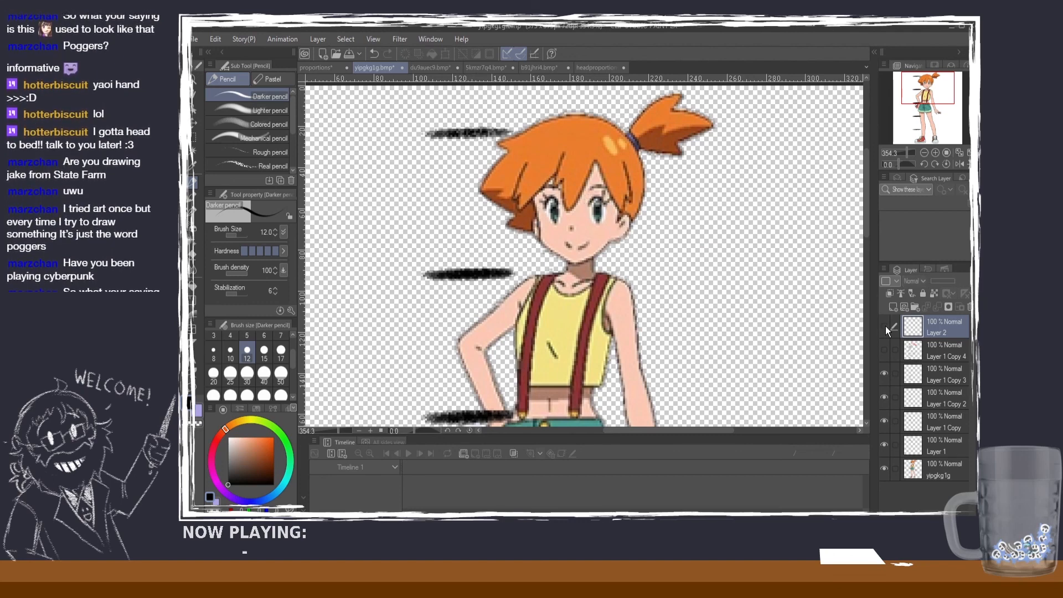
pyautogui.click(885, 326)
pyautogui.click(885, 326)
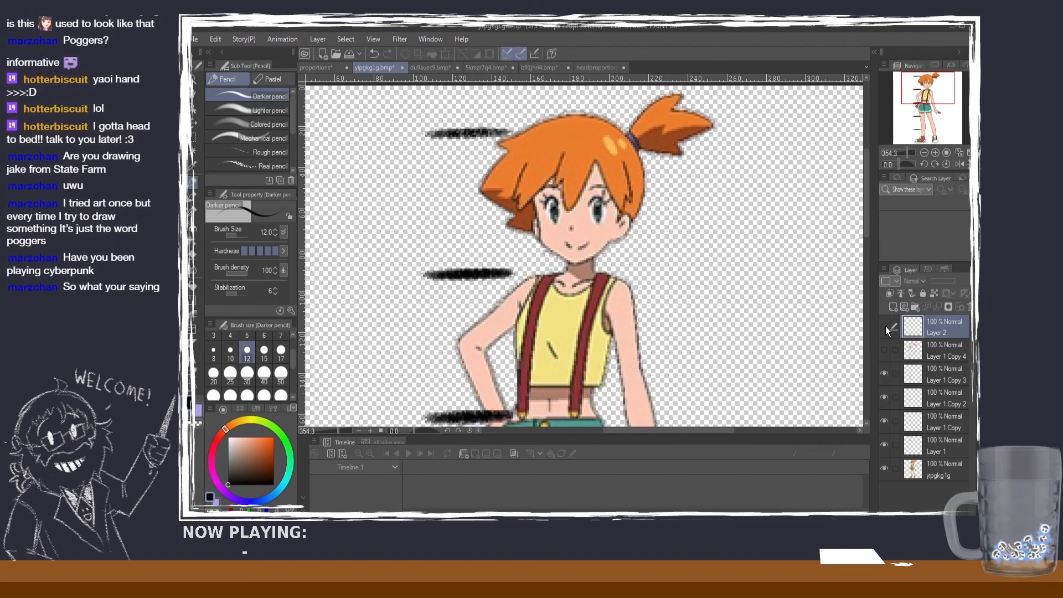
pyautogui.click(885, 327)
pyautogui.click(885, 327)
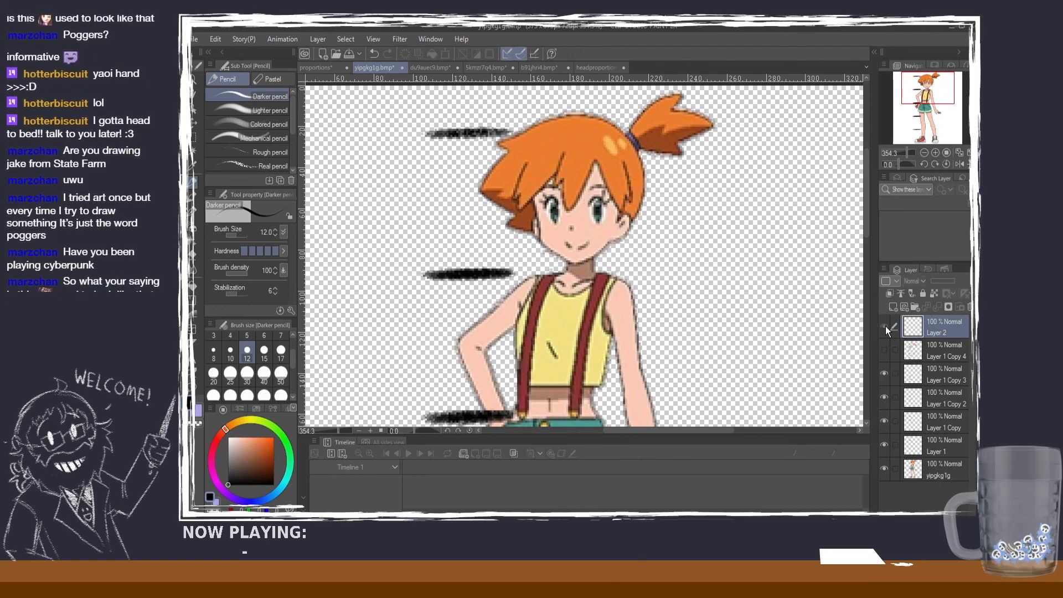
pyautogui.click(885, 327)
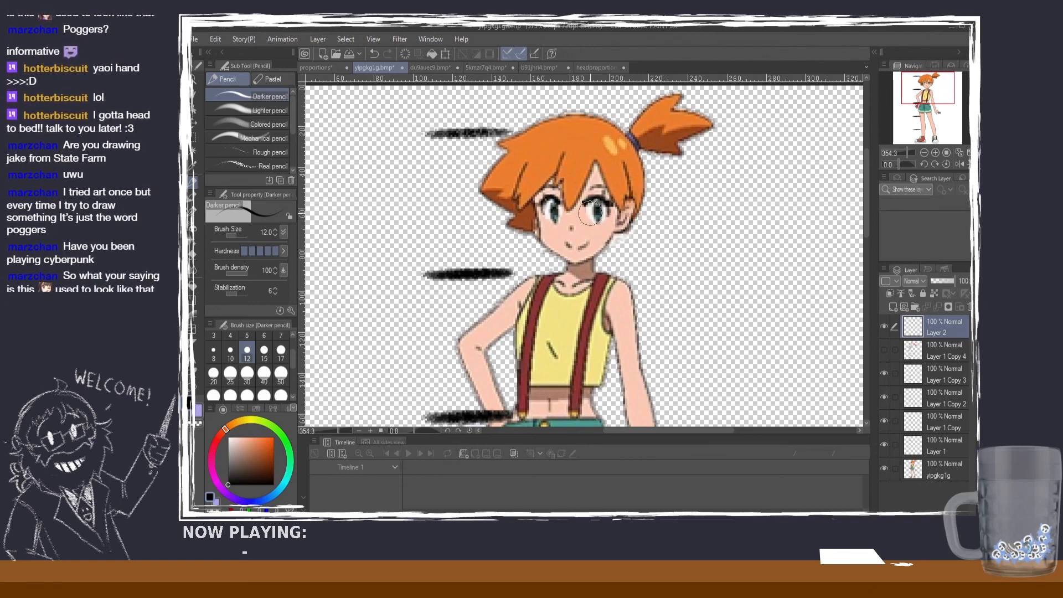
# Step: Compare the headproportions diagram with a close view of the orange-haired girl's face in yipgkg1g
pyautogui.click(587, 64)
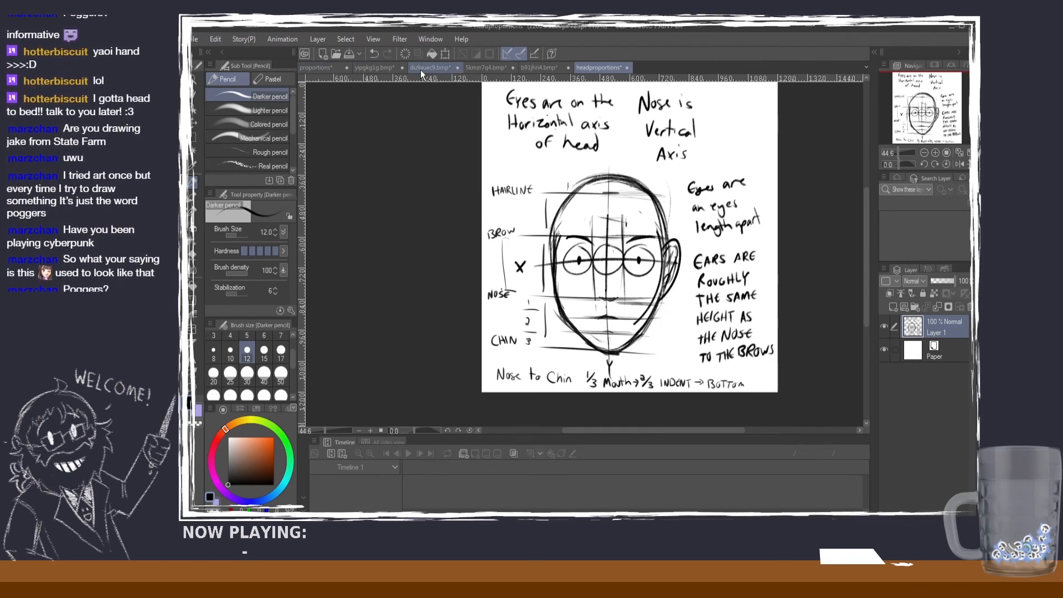
pyautogui.click(384, 68)
pyautogui.scroll(2, 625, 177)
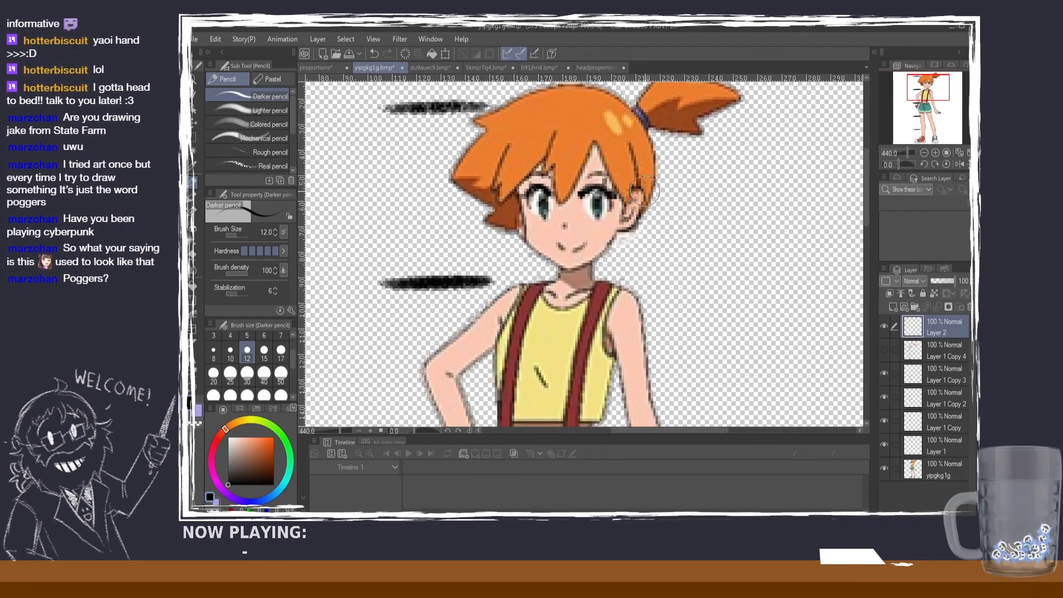
pyautogui.scroll(1, 633, 191)
pyautogui.scroll(-2, 634, 196)
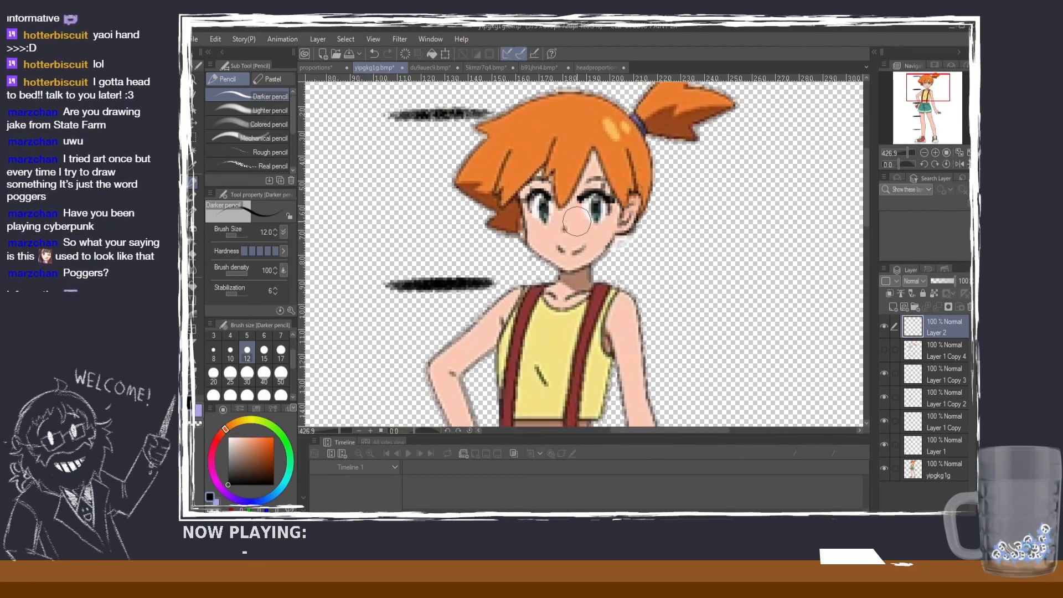
# Step: Return to the headproportions sheet and study the face diagram from hairline to chin, including the mouth and chin-indent thirds
pyautogui.click(595, 68)
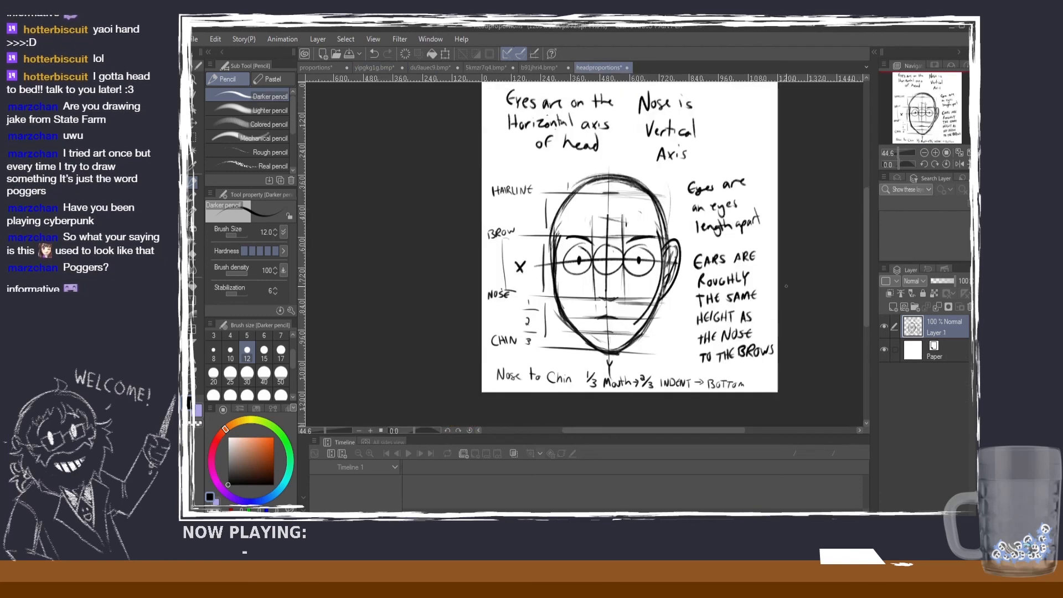
pyautogui.scroll(1, 786, 286)
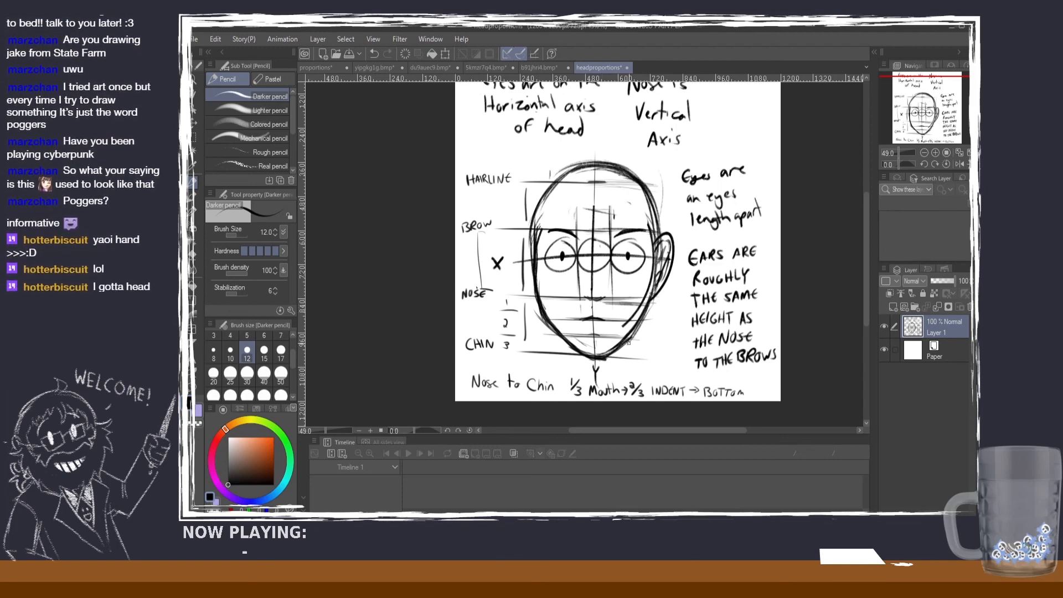
pyautogui.scroll(3, 595, 323)
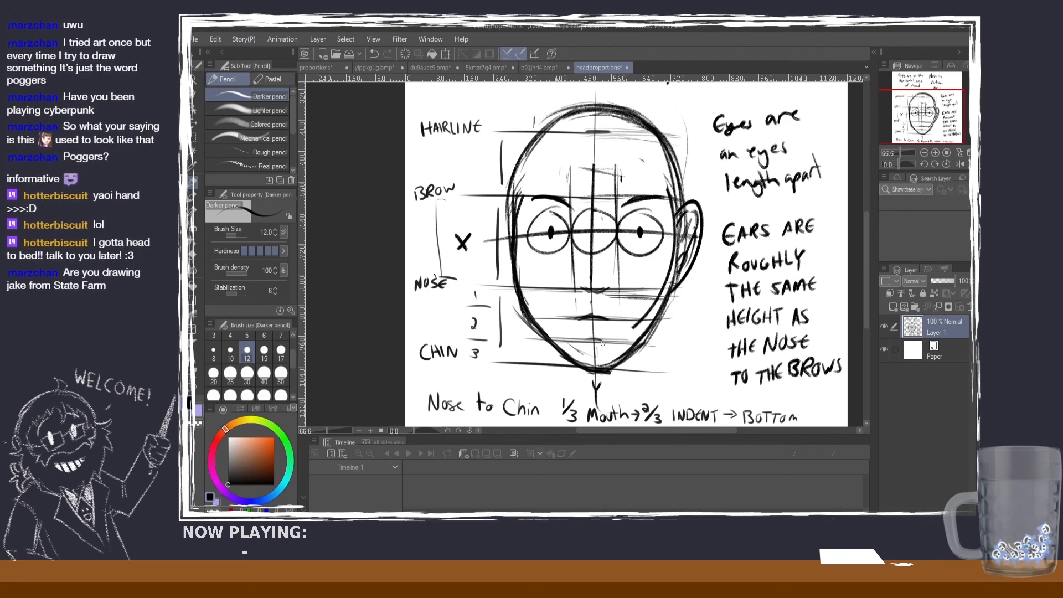
pyautogui.scroll(-2, 613, 347)
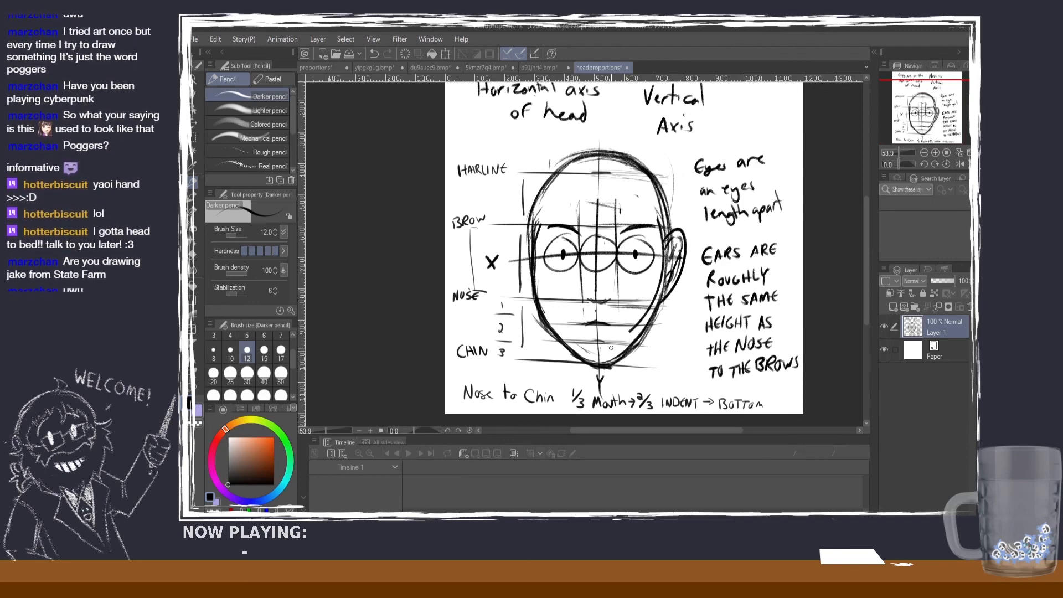
pyautogui.scroll(-4, 631, 337)
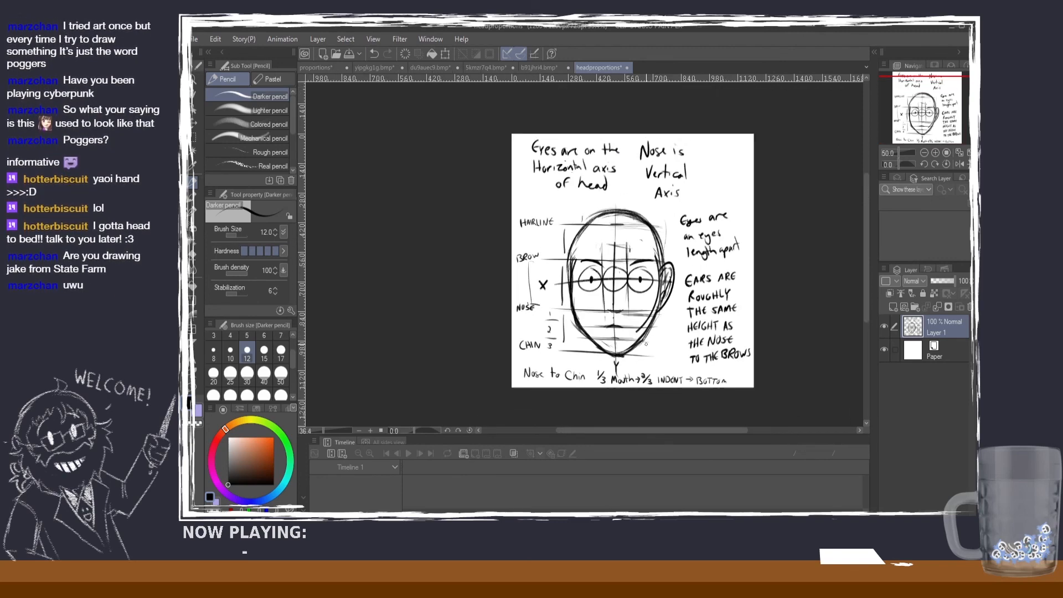
pyautogui.scroll(3, 634, 363)
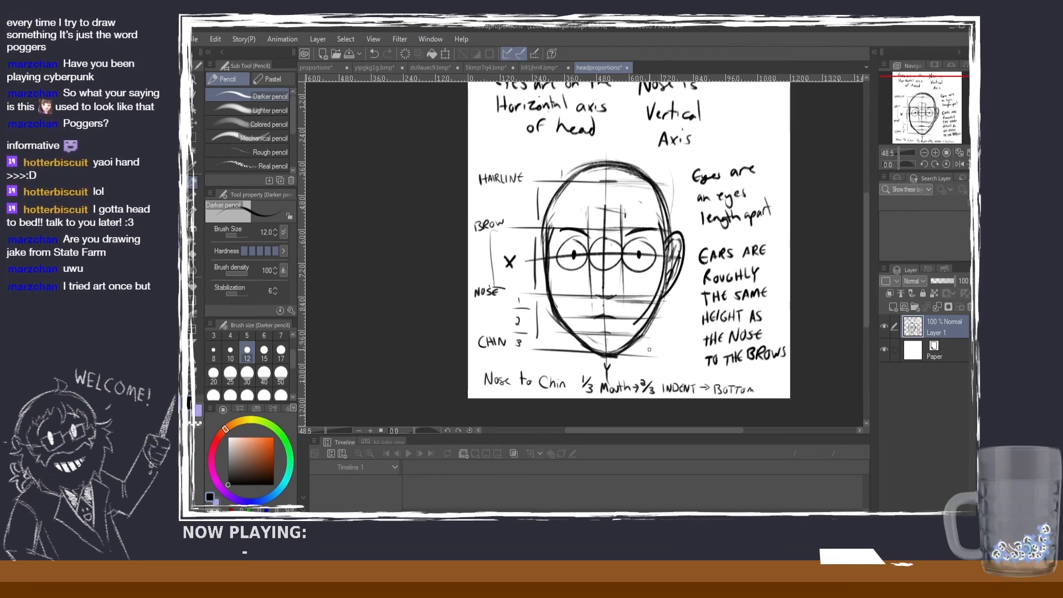
pyautogui.scroll(-1, 795, 282)
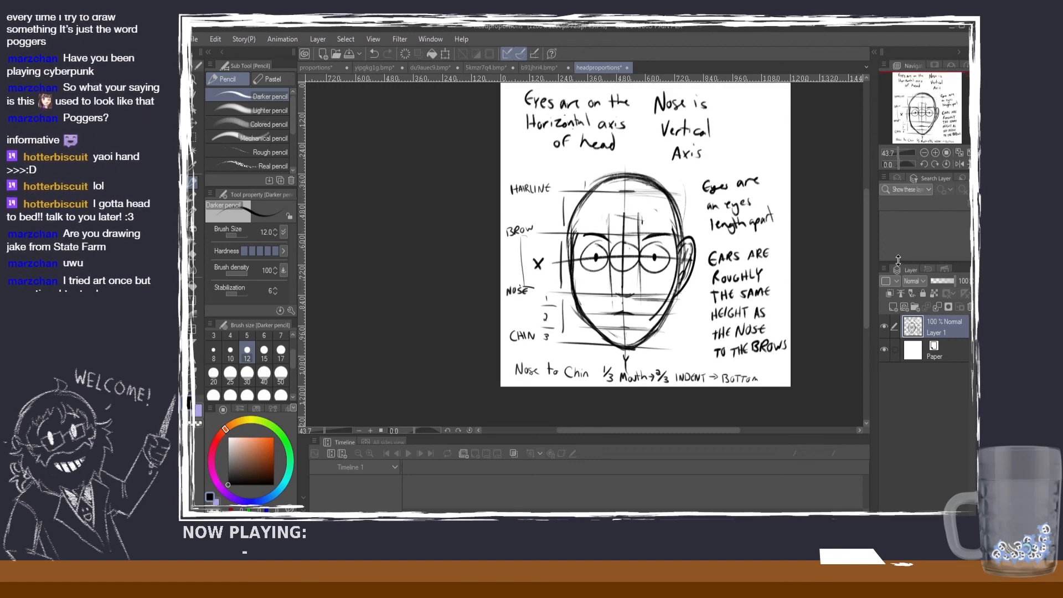
pyautogui.moveTo(867, 244); pyautogui.dragTo(865, 232)
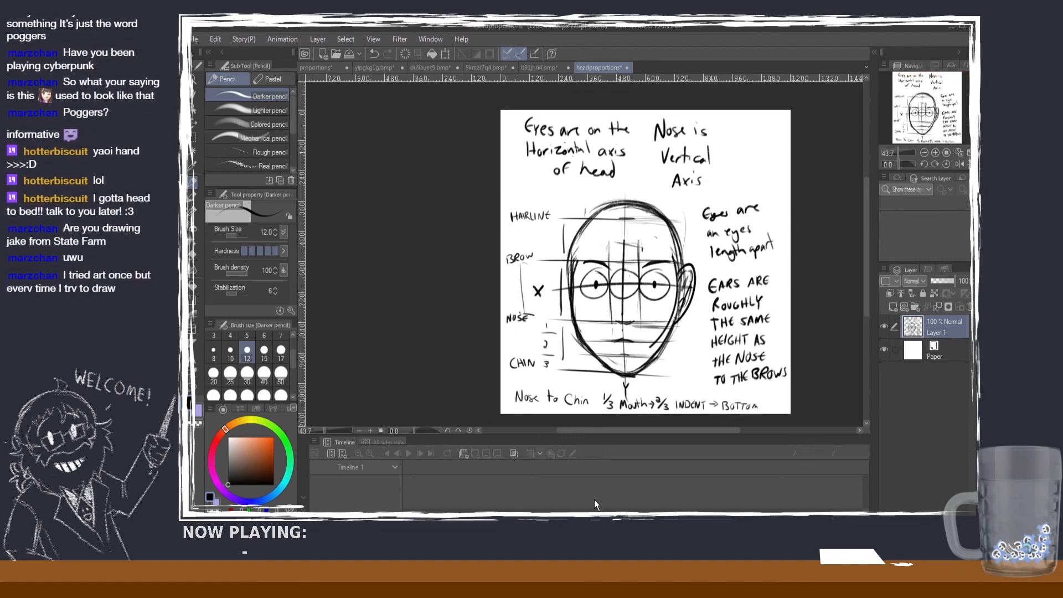